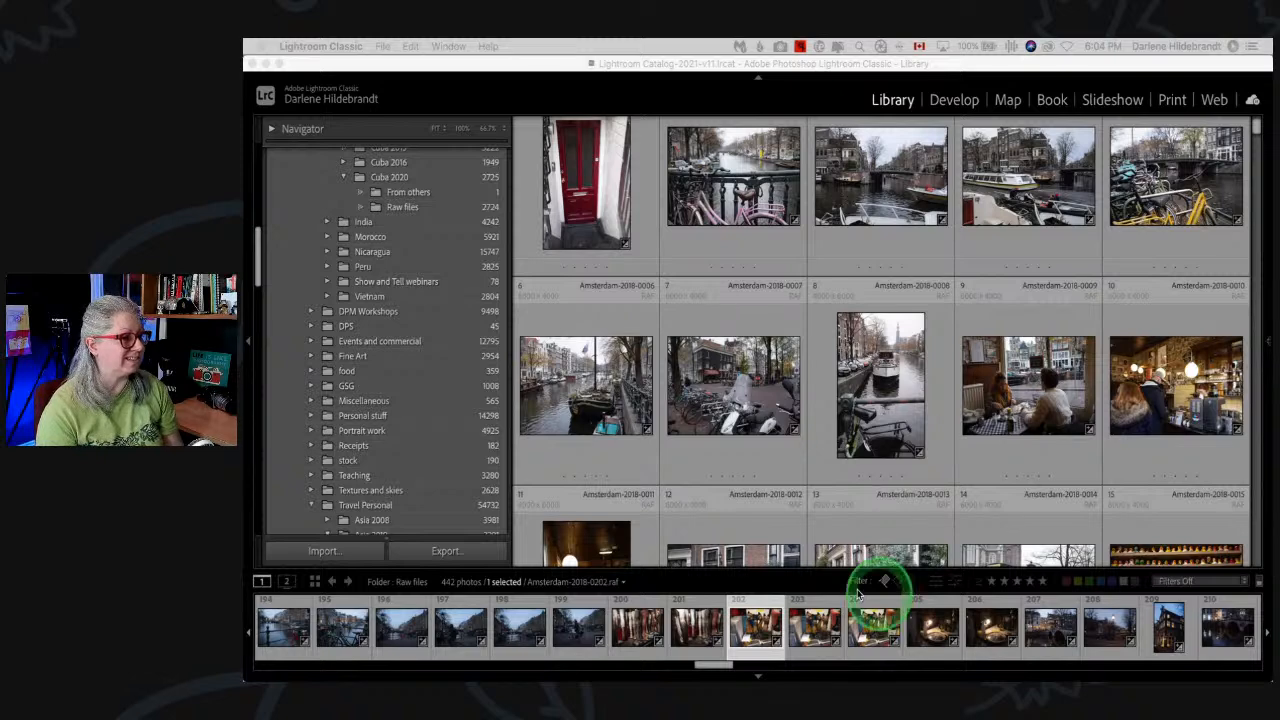
pyautogui.click(522, 250)
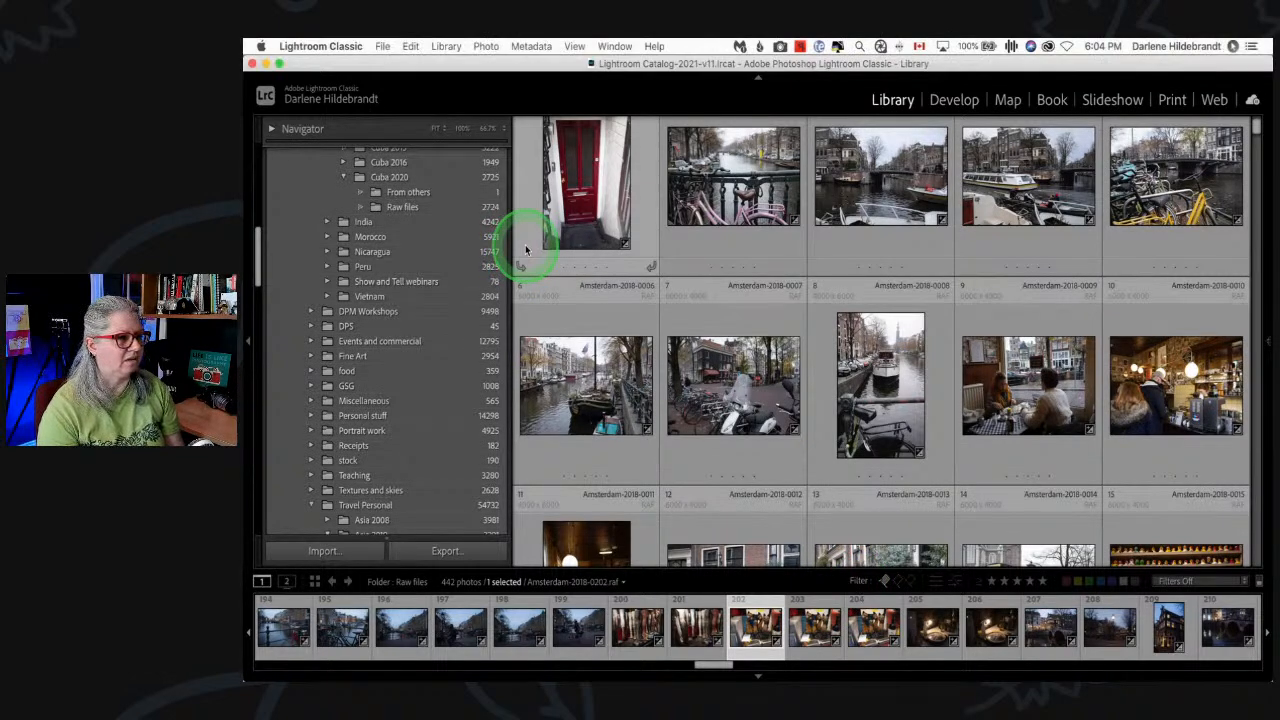
pyautogui.scroll(2, 526, 250)
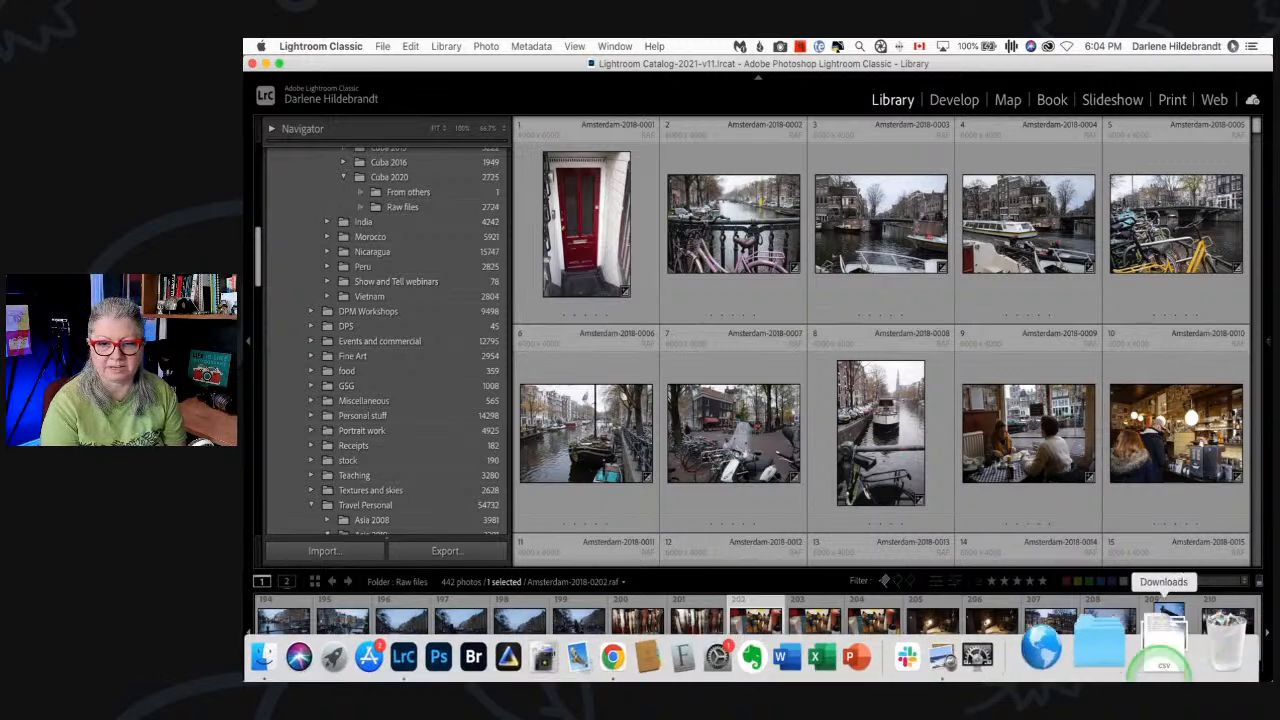
pyautogui.press('super+shift+i')
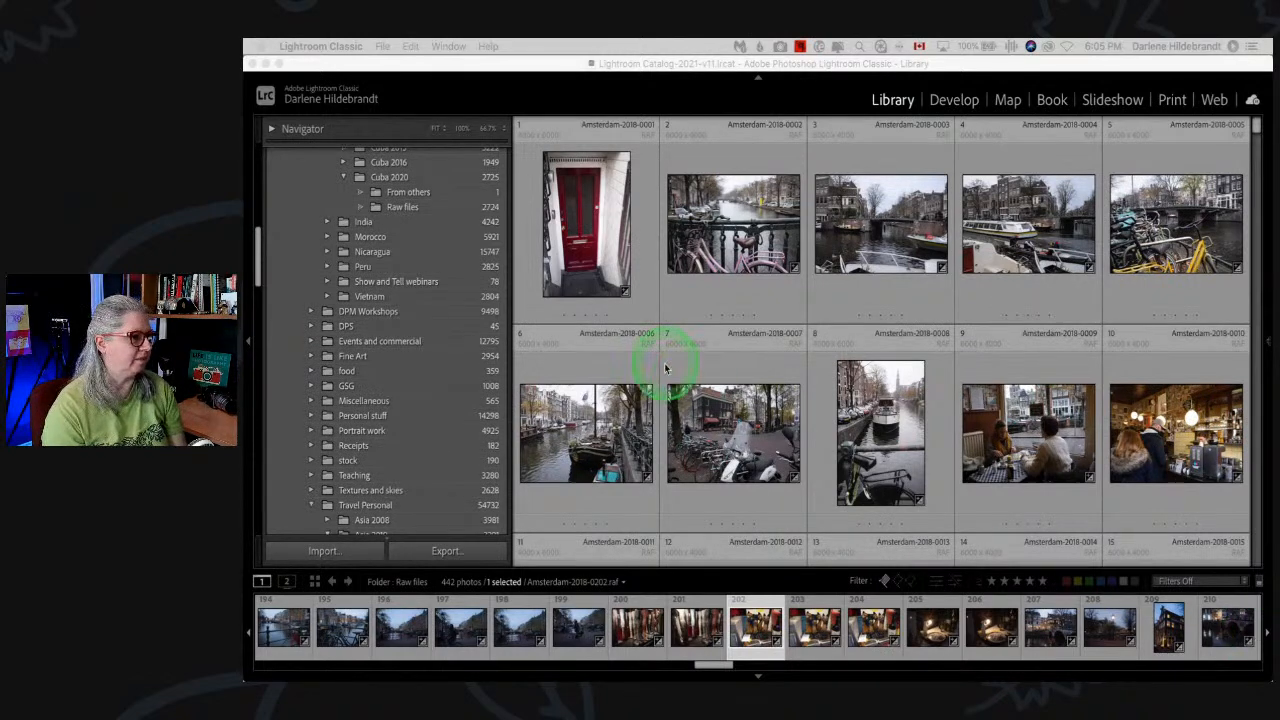
pyautogui.click(525, 190)
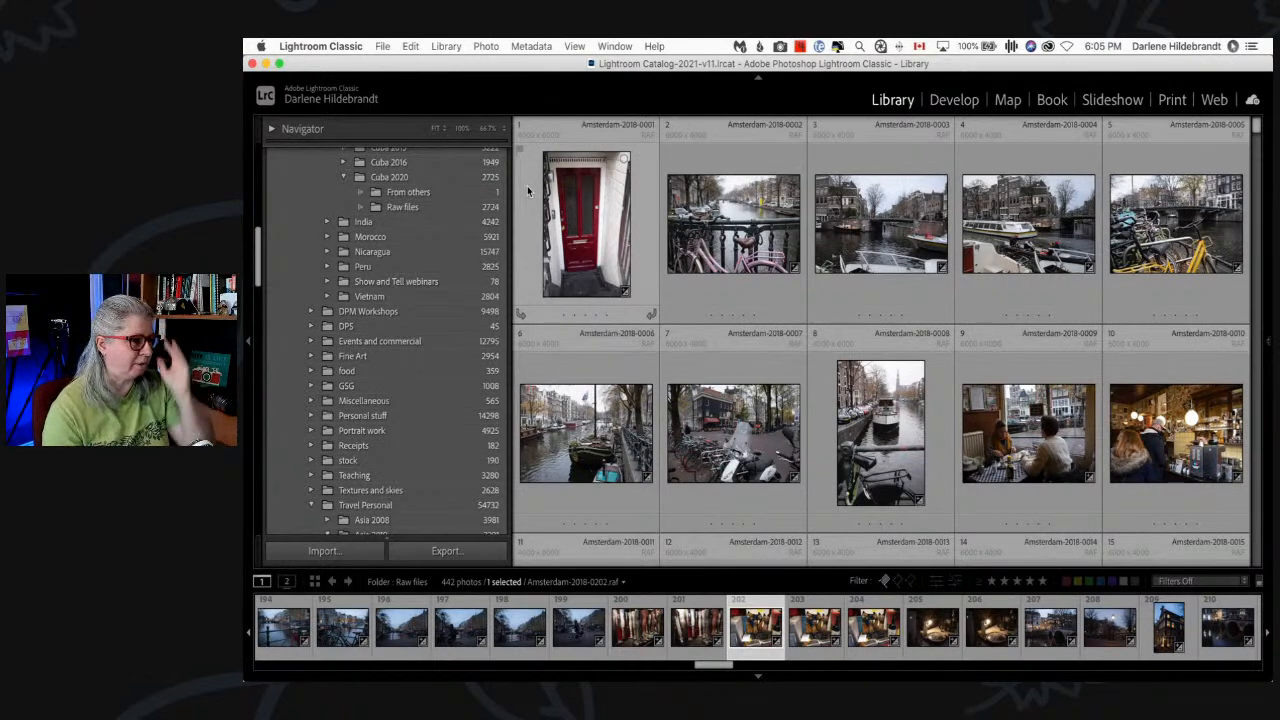
pyautogui.click(526, 190)
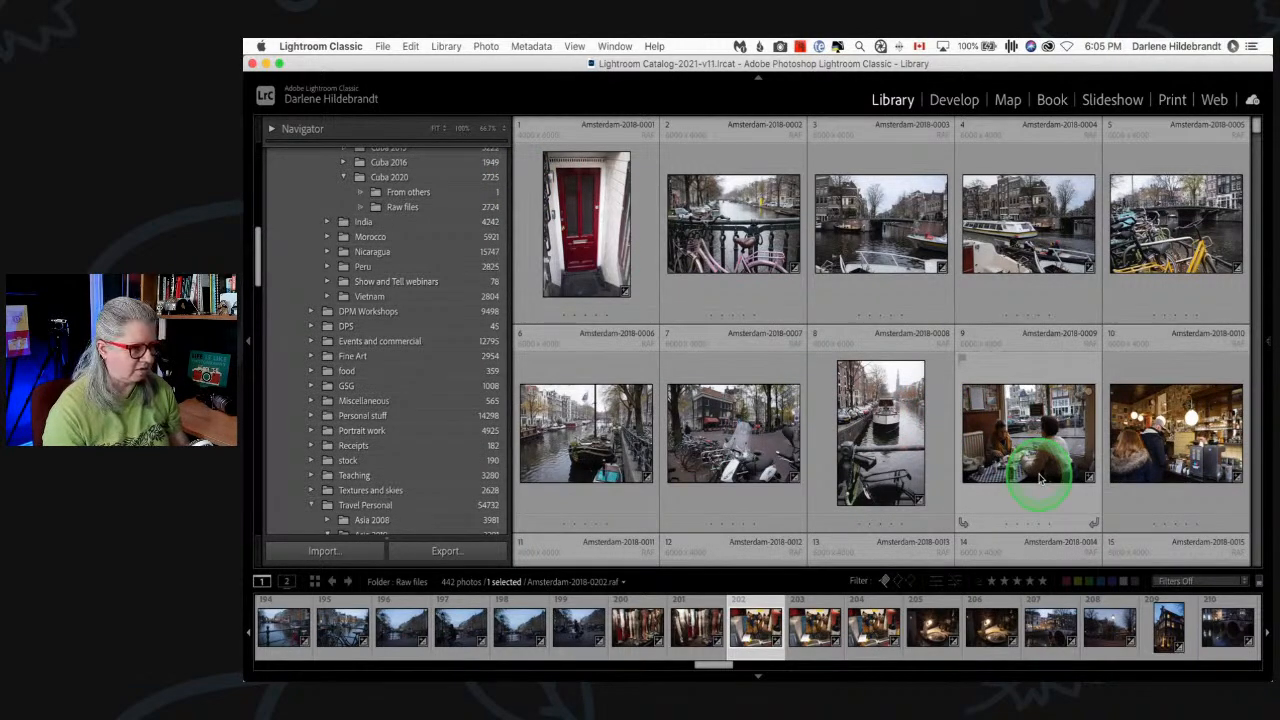
# - Show the toolbar beneath the photo grid
pyautogui.scroll(-1, 1040, 478)
pyautogui.press('t')
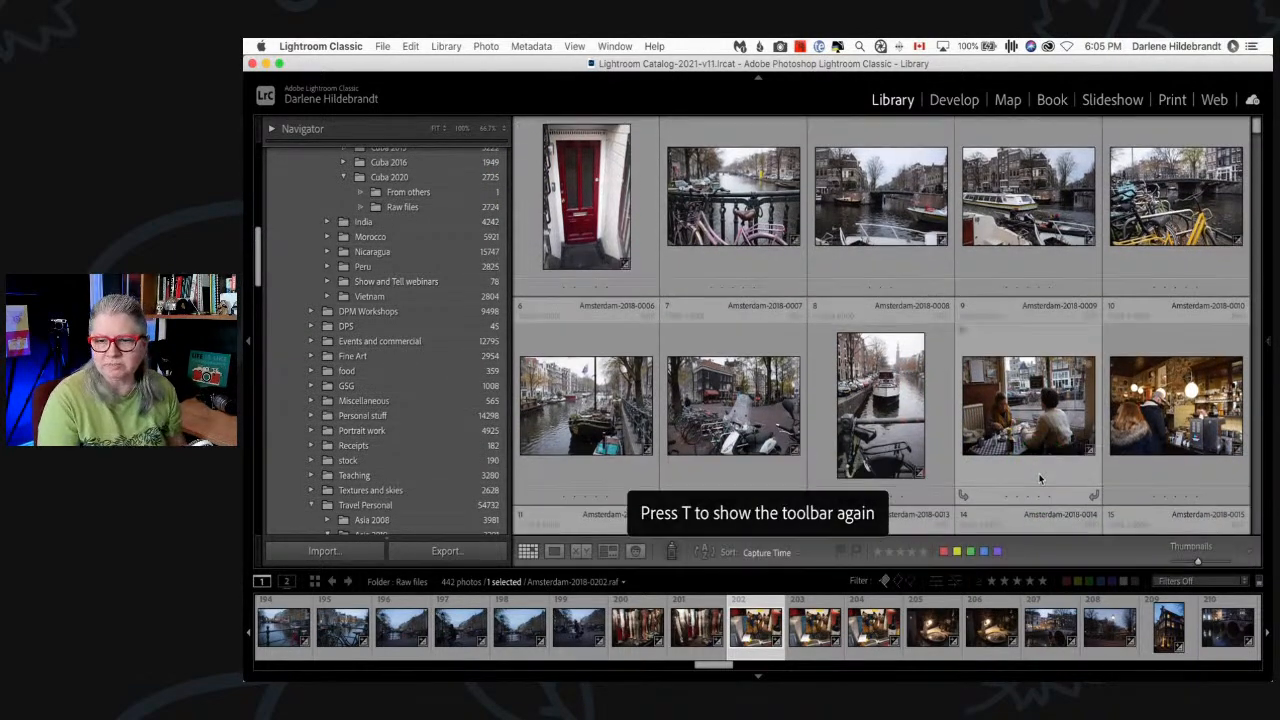
pyautogui.click(1192, 492)
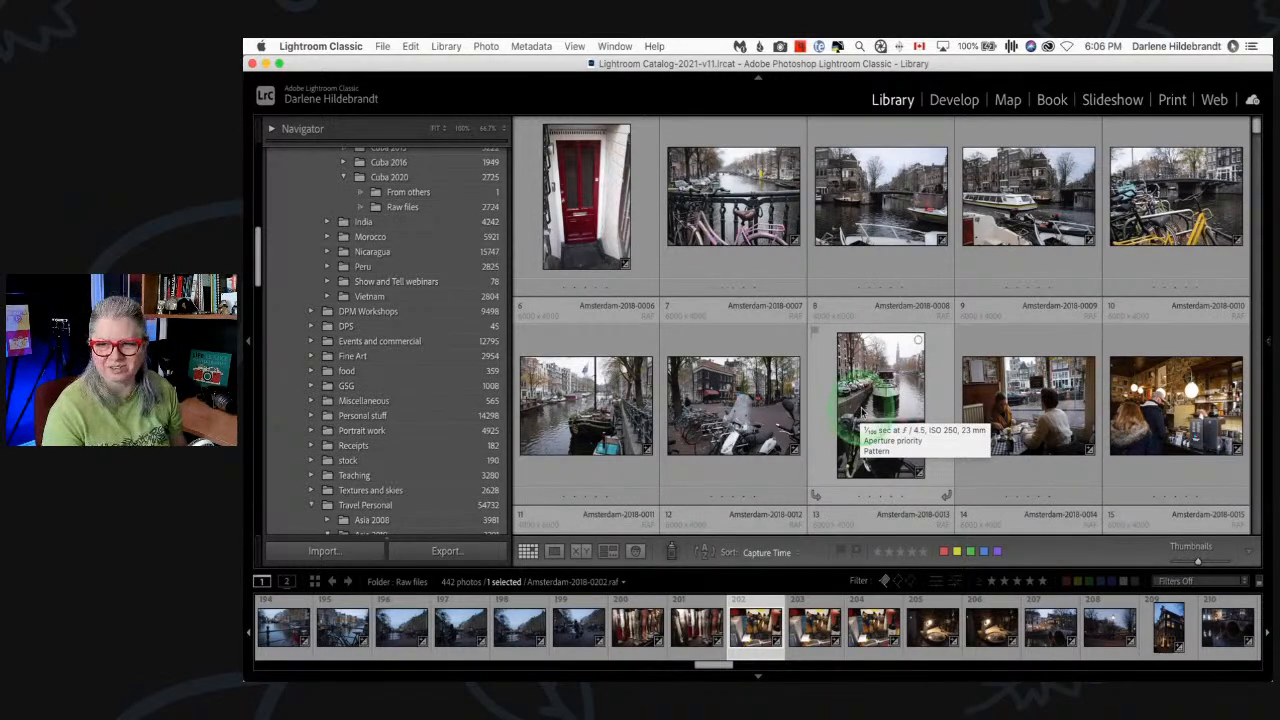
# - Enlarge the grid thumbnails so that four photos fit in each row
pyautogui.scroll(-1, 653, 317)
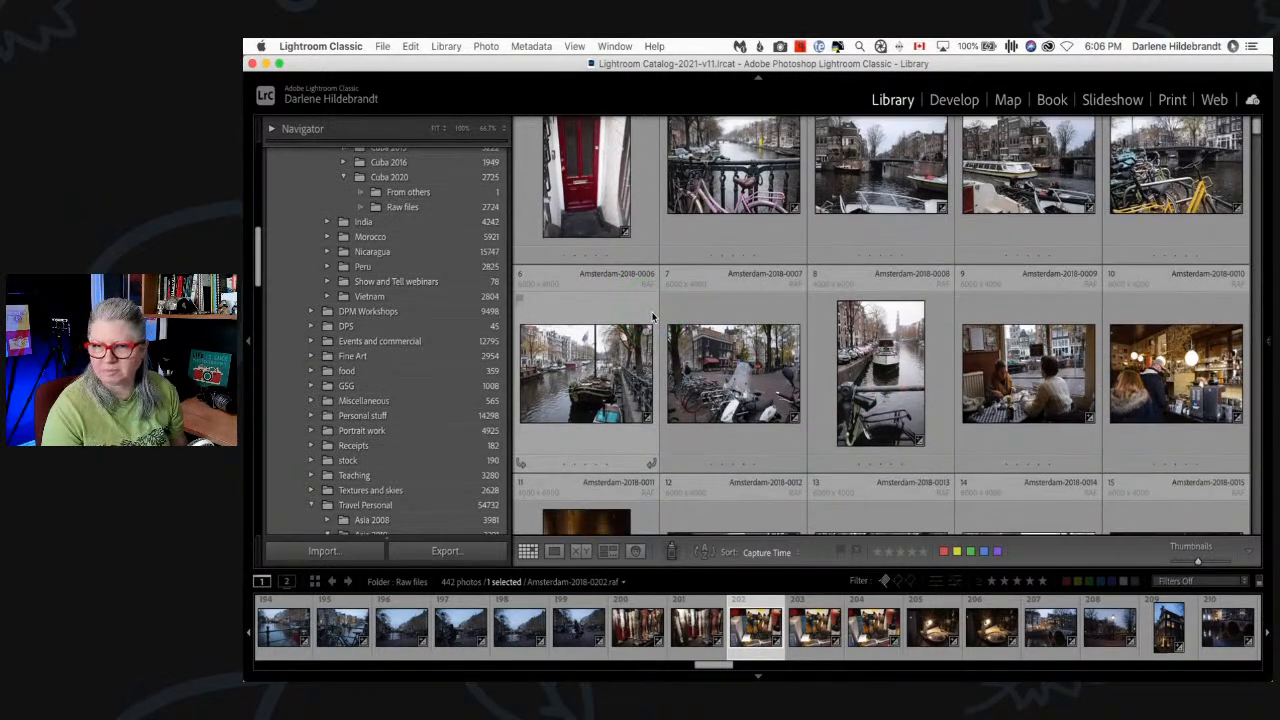
pyautogui.scroll(2, 653, 317)
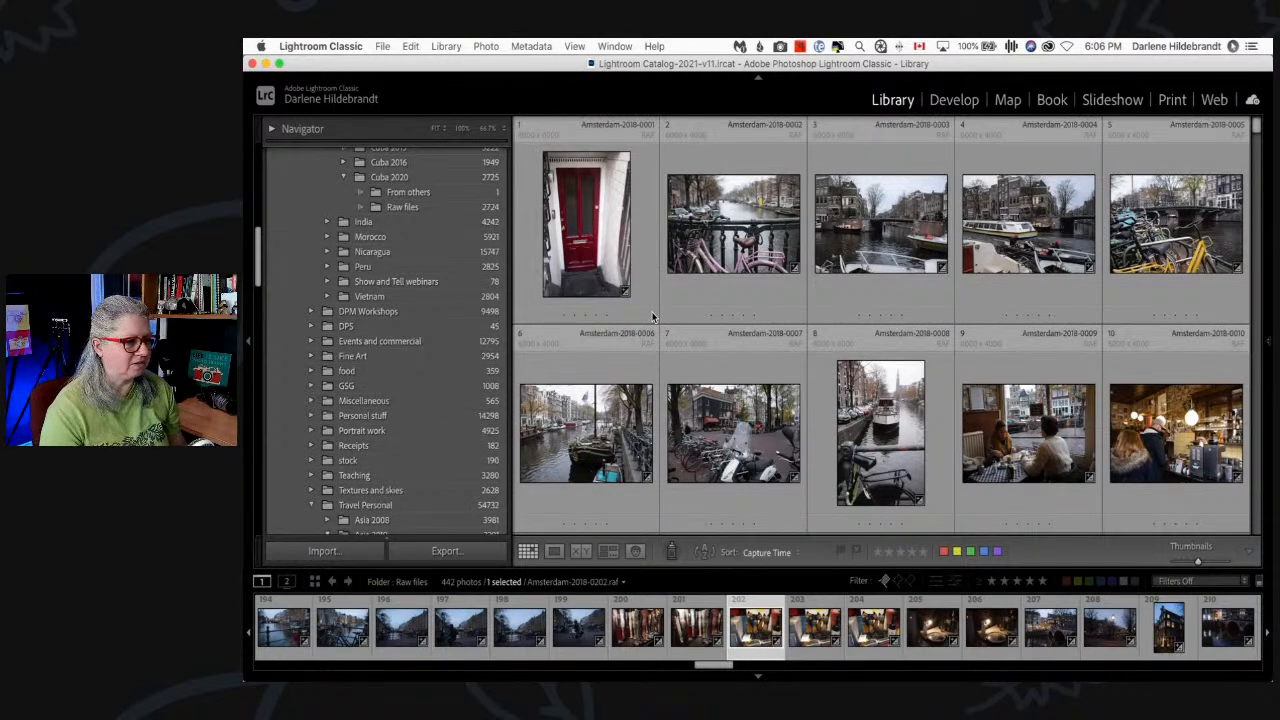
pyautogui.moveTo(1194, 562); pyautogui.dragTo(1207, 562)
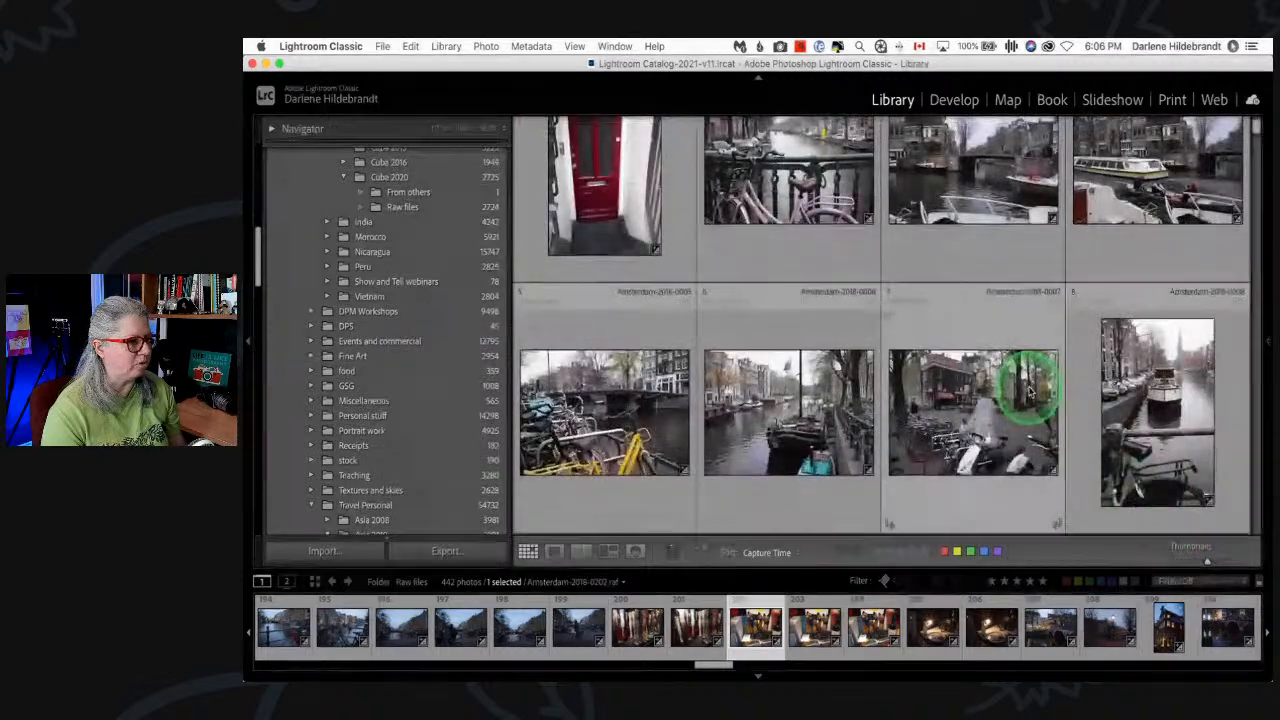
# - View the first photo, the red door, in Loupe view and return to the grid
pyautogui.scroll(2, 1030, 392)
pyautogui.doubleClick(598, 272)
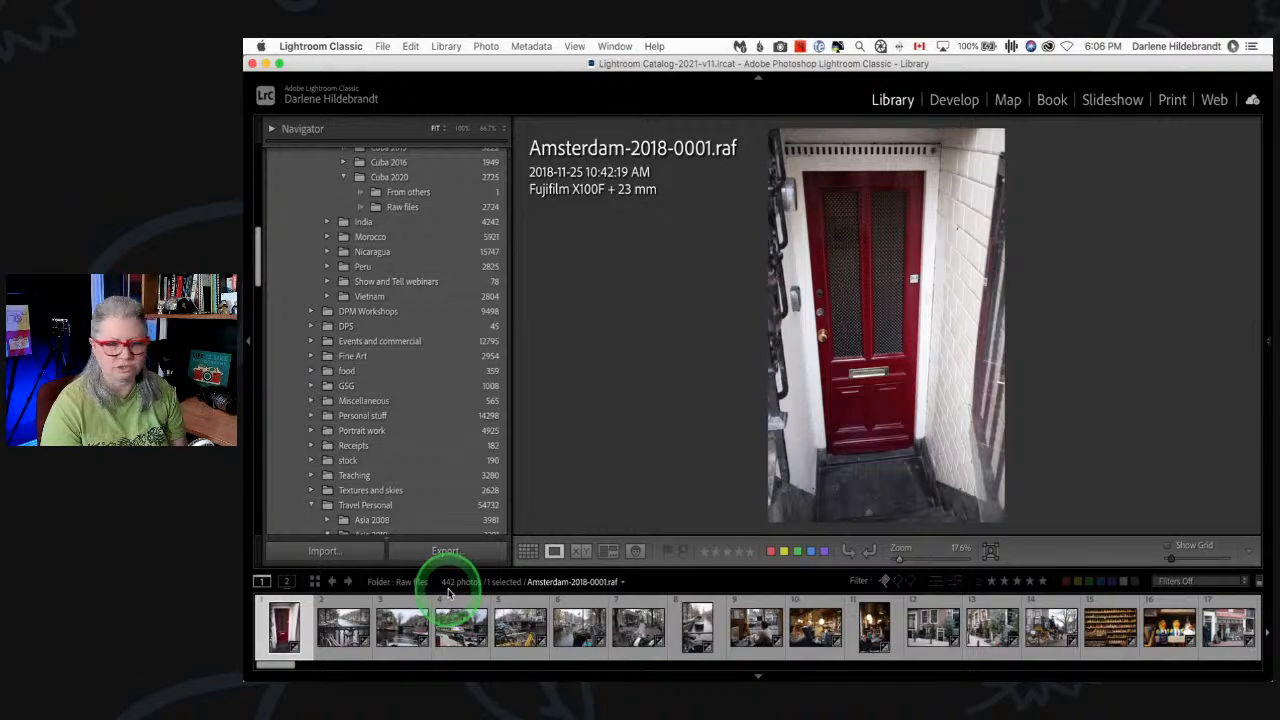
pyautogui.press('g')
# - Browse the folder's photos down to the last one, select the soup photo, and go back to the first row
pyautogui.scroll(-15, 814, 263)
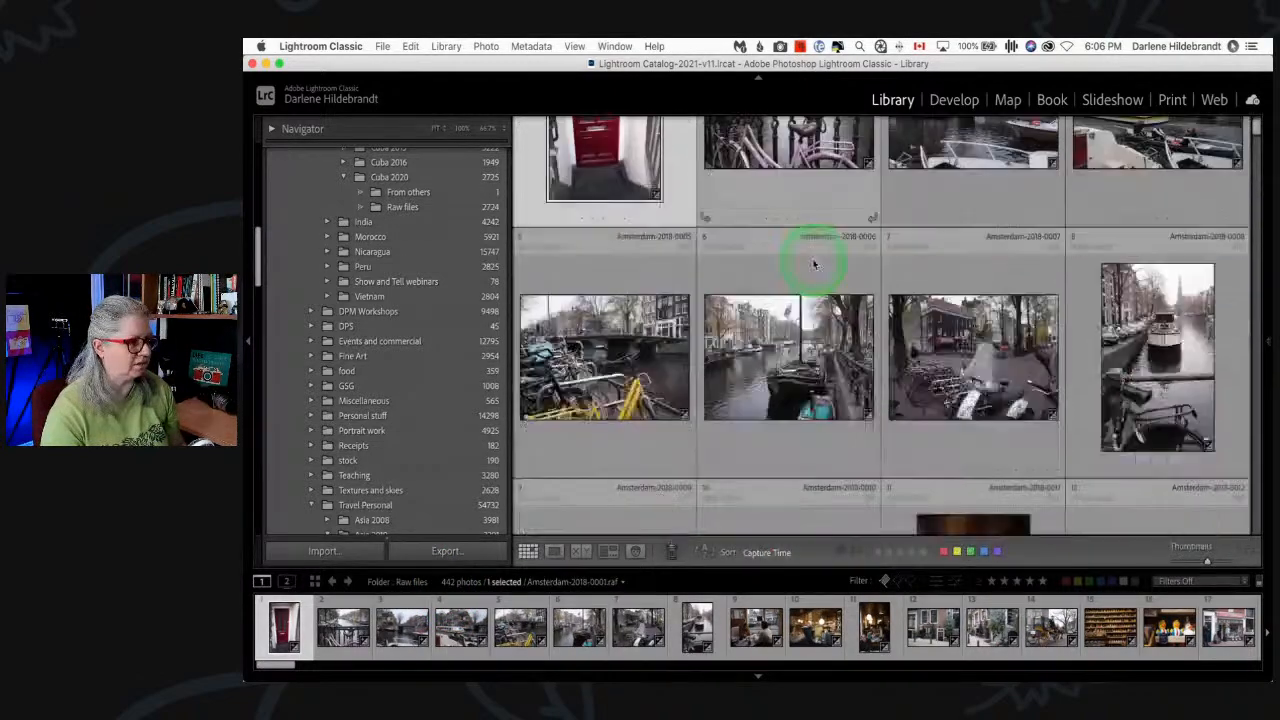
pyautogui.scroll(-20, 814, 263)
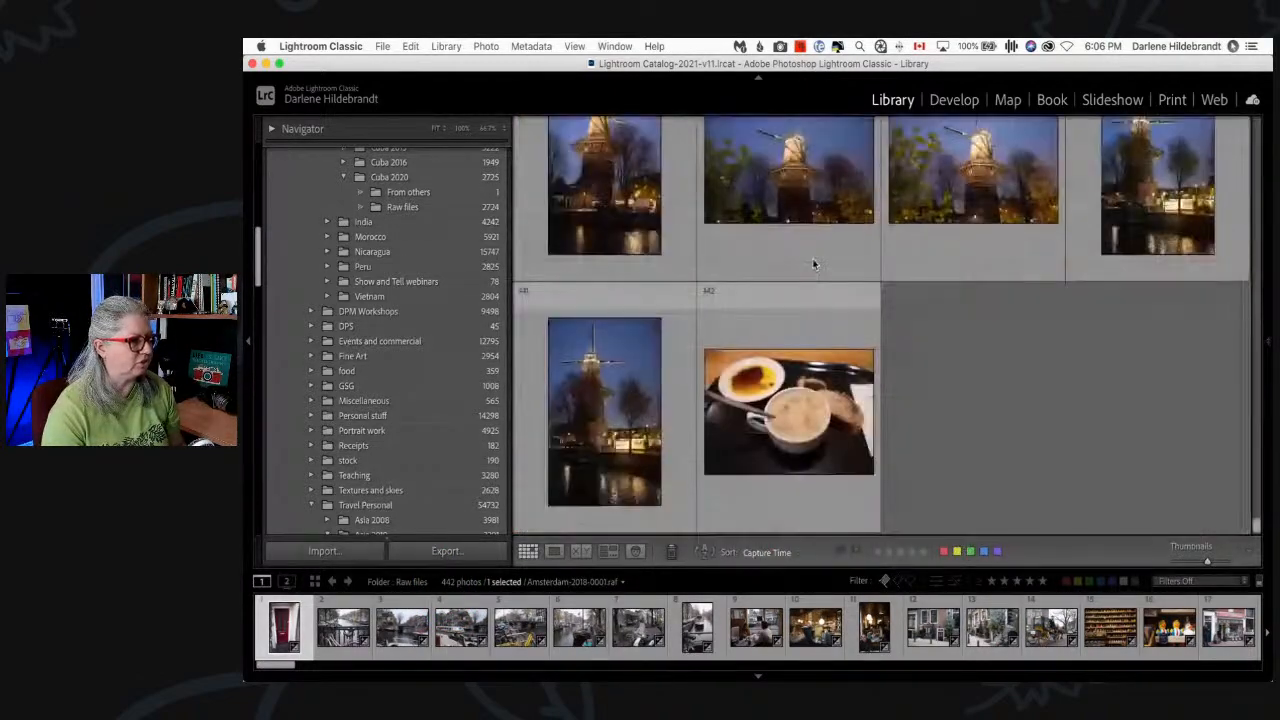
pyautogui.click(790, 332)
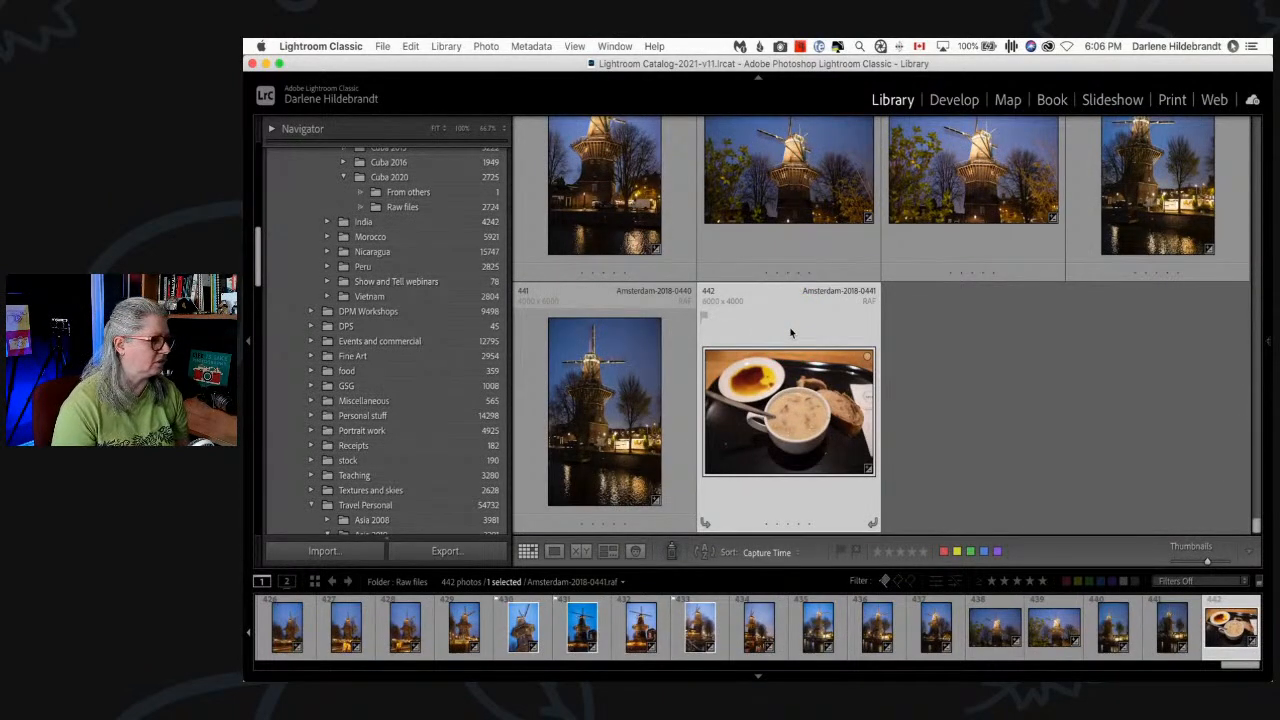
pyautogui.scroll(3, 790, 332)
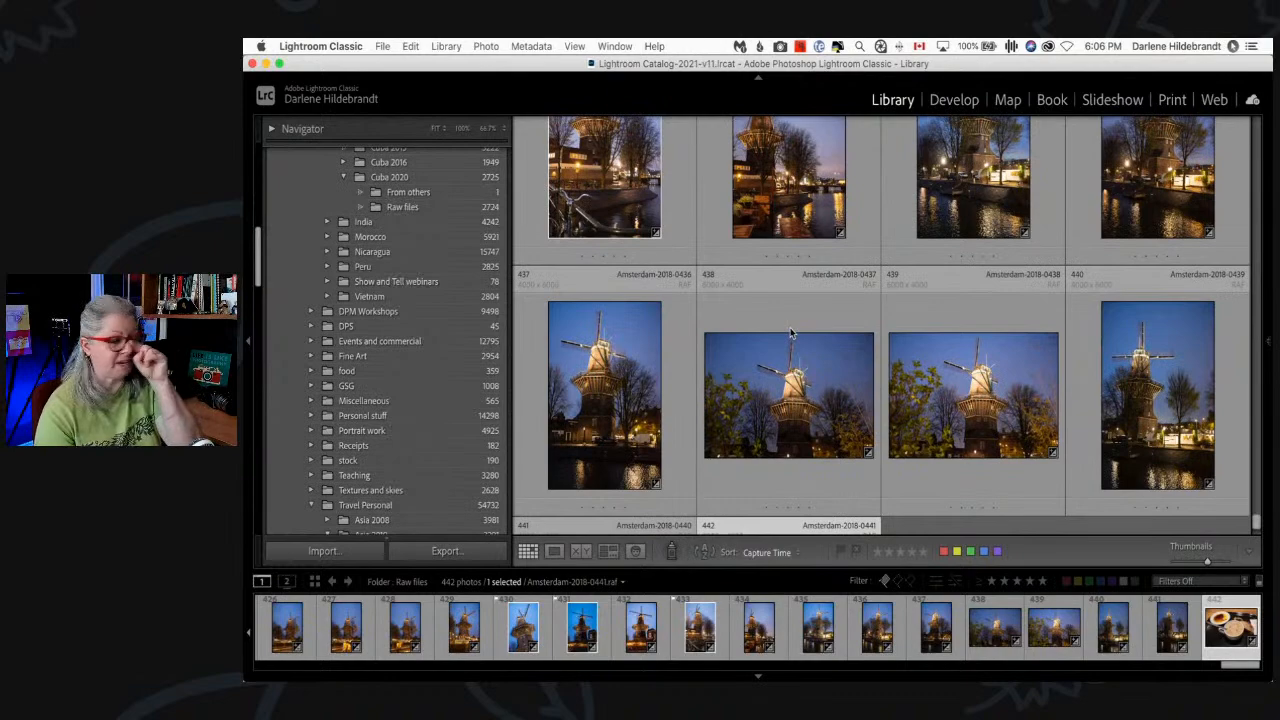
pyautogui.scroll(-3, 790, 332)
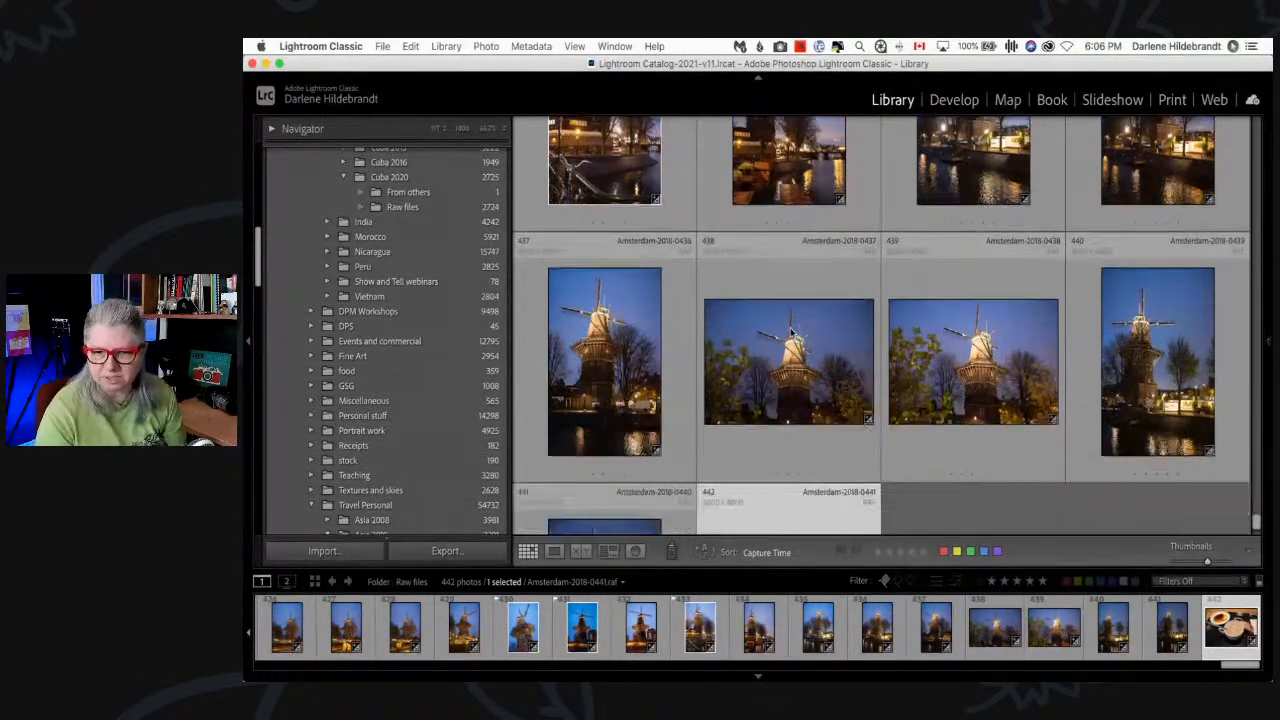
pyautogui.scroll(15, 790, 332)
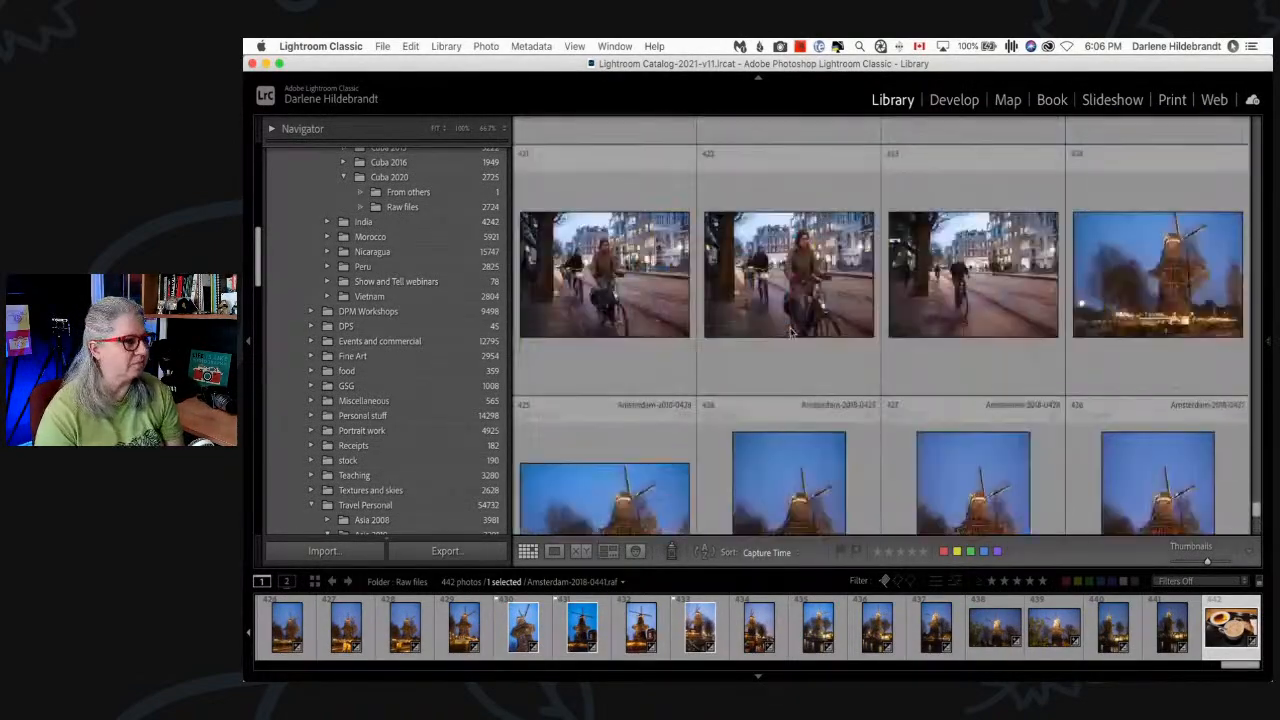
pyautogui.scroll(20, 790, 332)
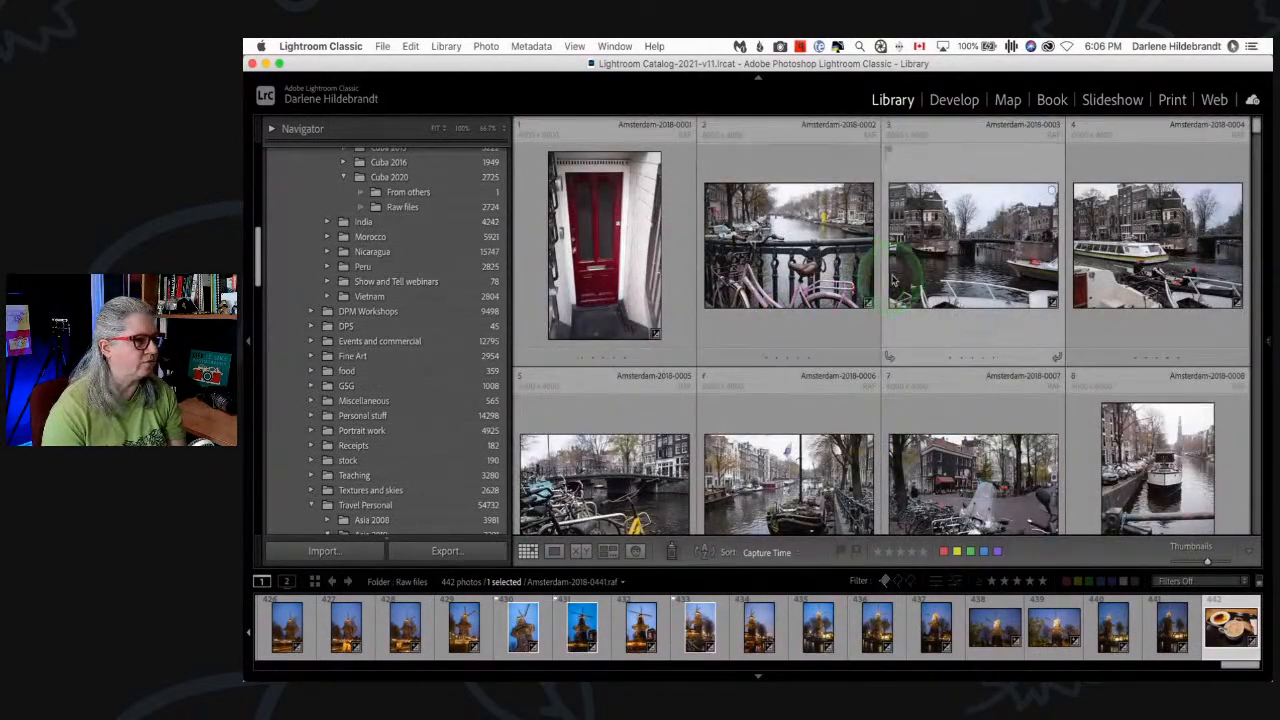
# - Display the Library Filter's metadata columns and change the Lens column to File Type
pyautogui.press('\\')
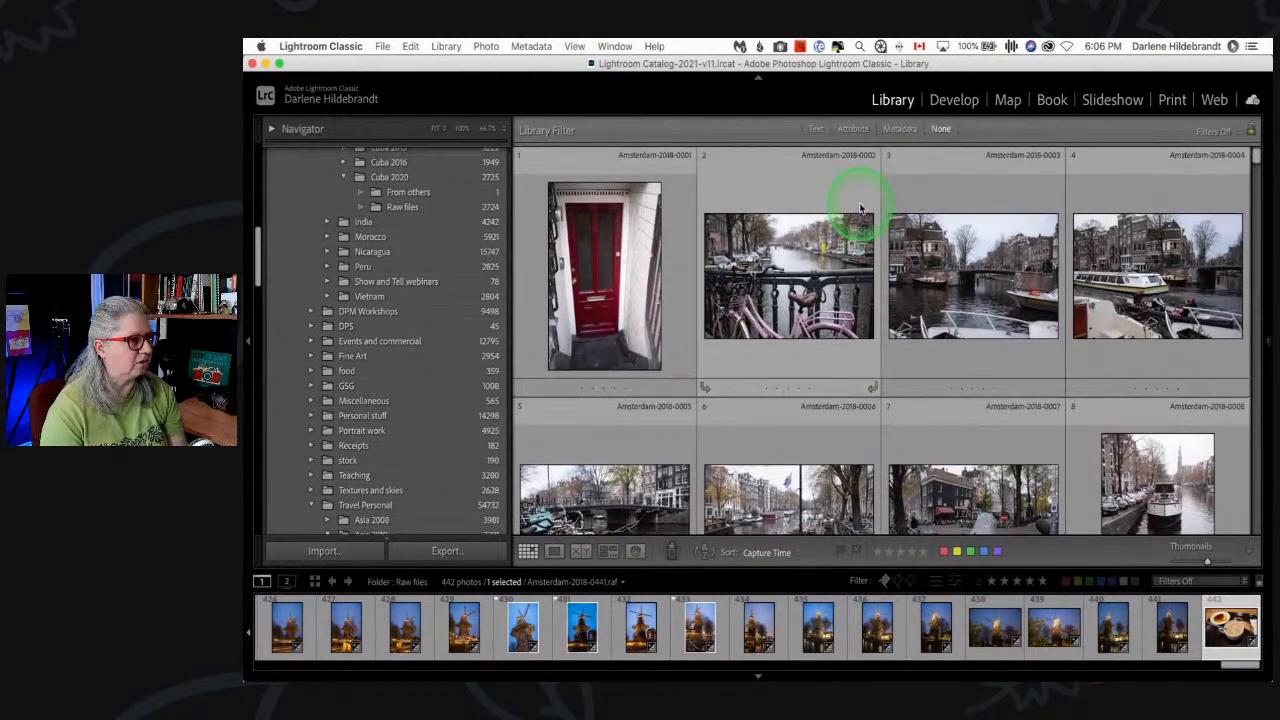
pyautogui.click(899, 129)
pyautogui.click(901, 149)
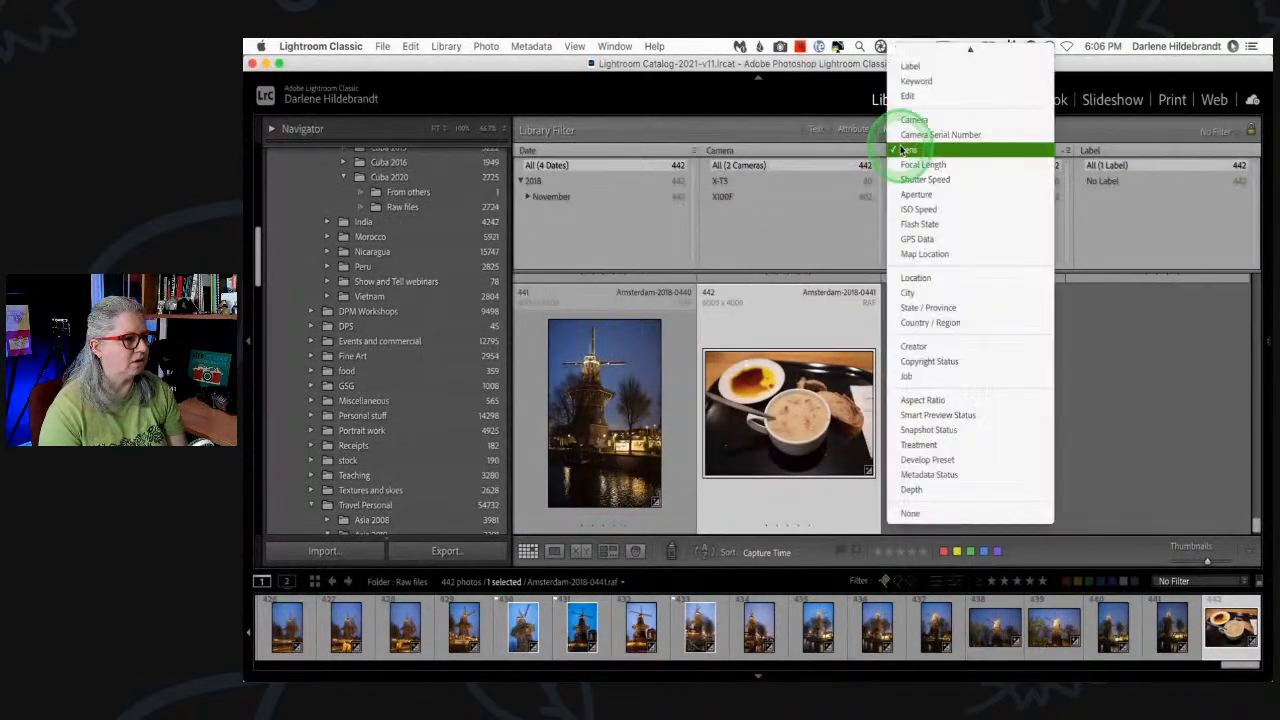
pyautogui.scroll(3, 905, 150)
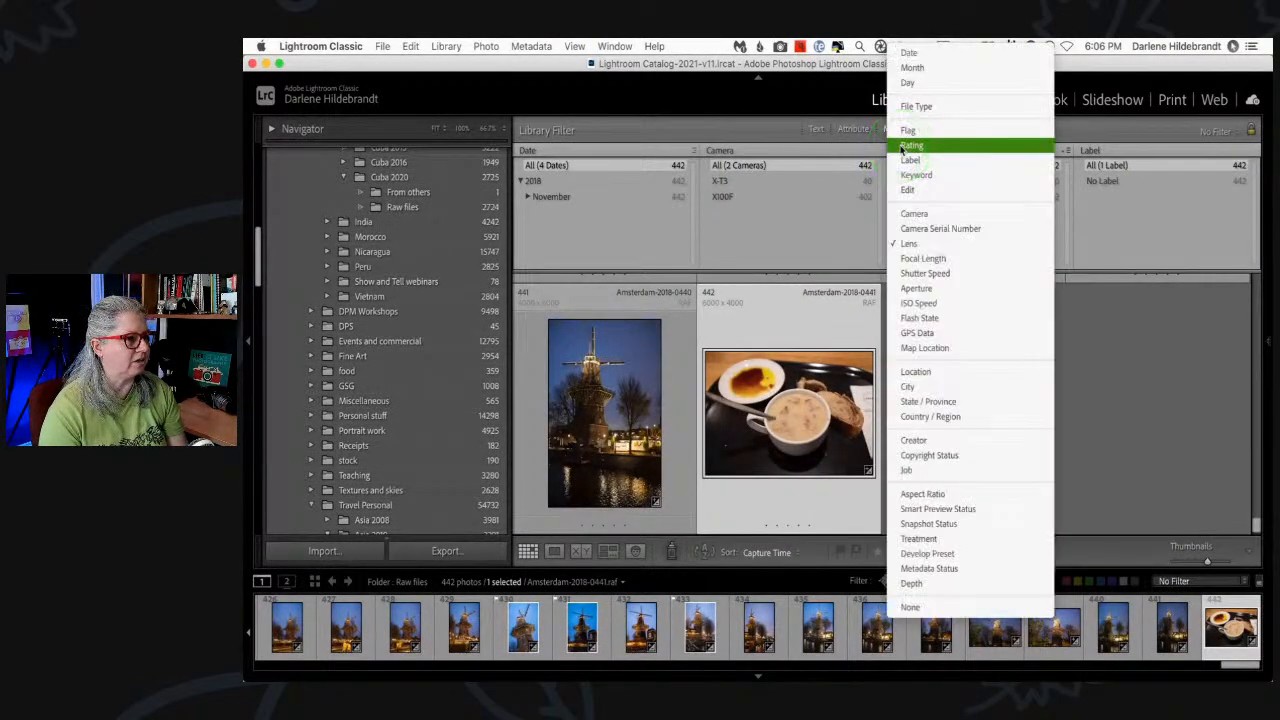
pyautogui.click(899, 110)
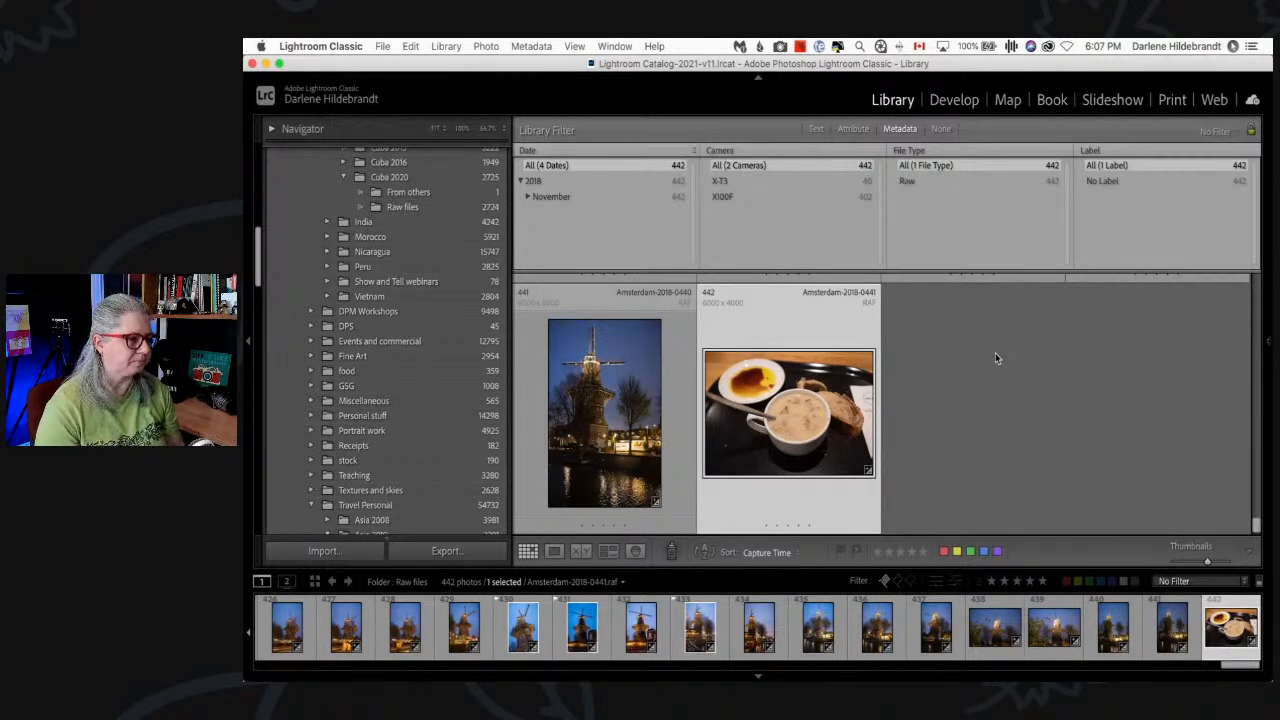
# - Filter the folder's photos to those taken with the X100F camera and clear the photo selection
pyautogui.click(908, 150)
pyautogui.click(908, 150)
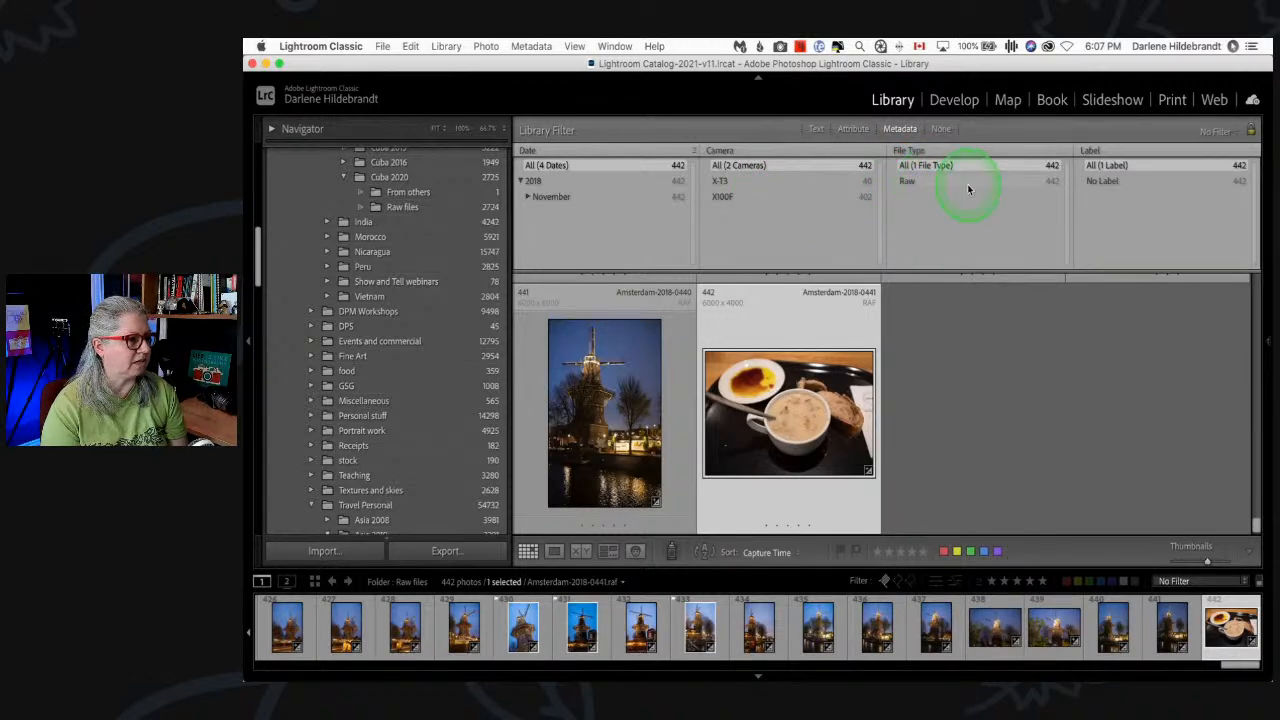
pyautogui.click(720, 197)
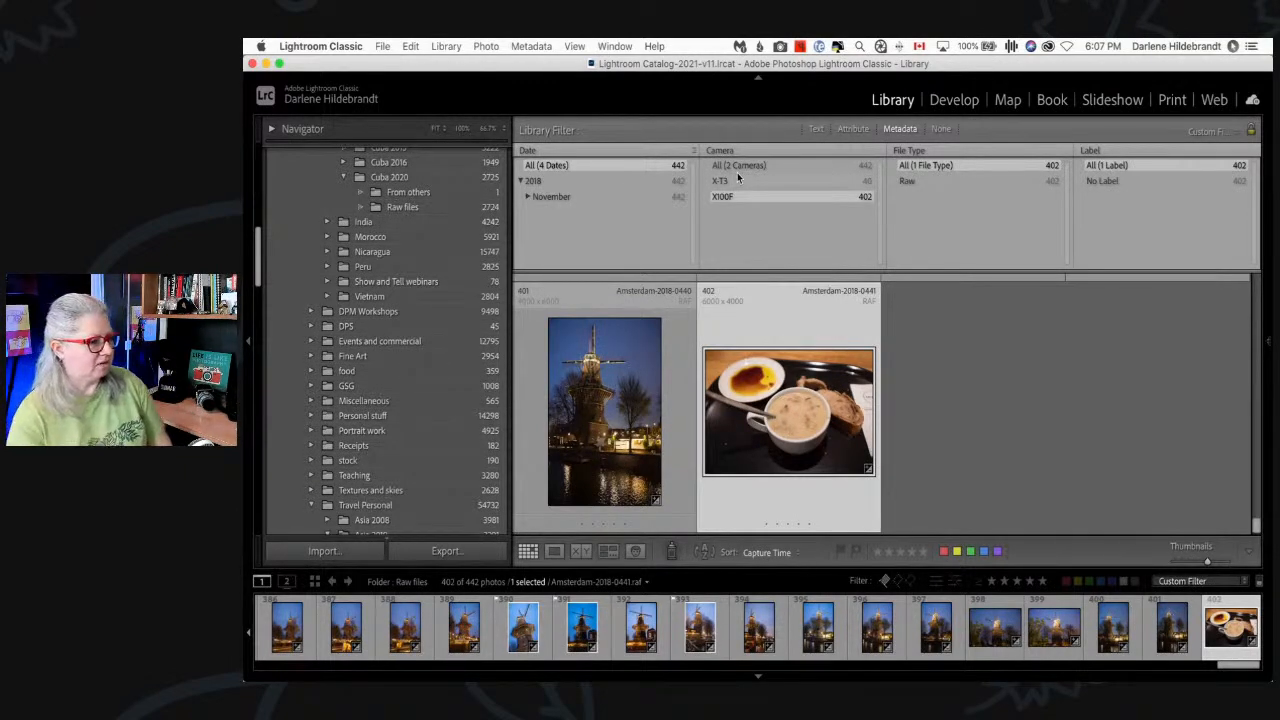
pyautogui.click(738, 178)
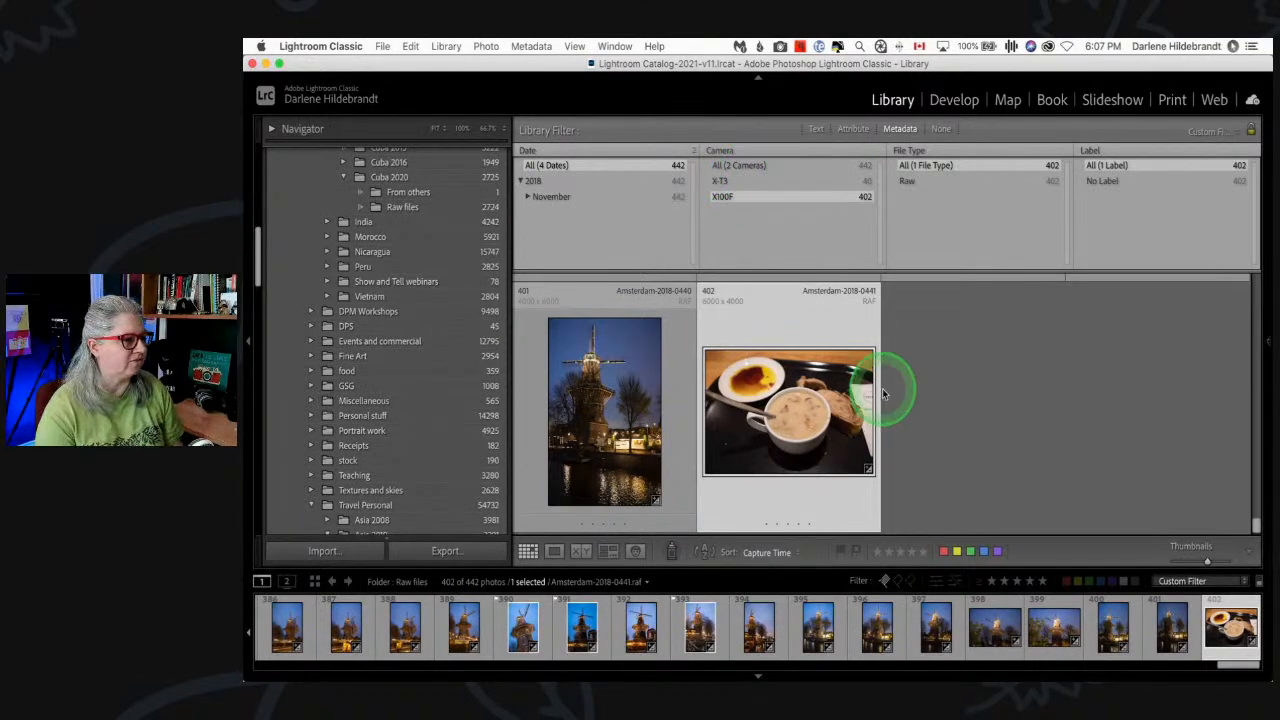
pyautogui.click(954, 368)
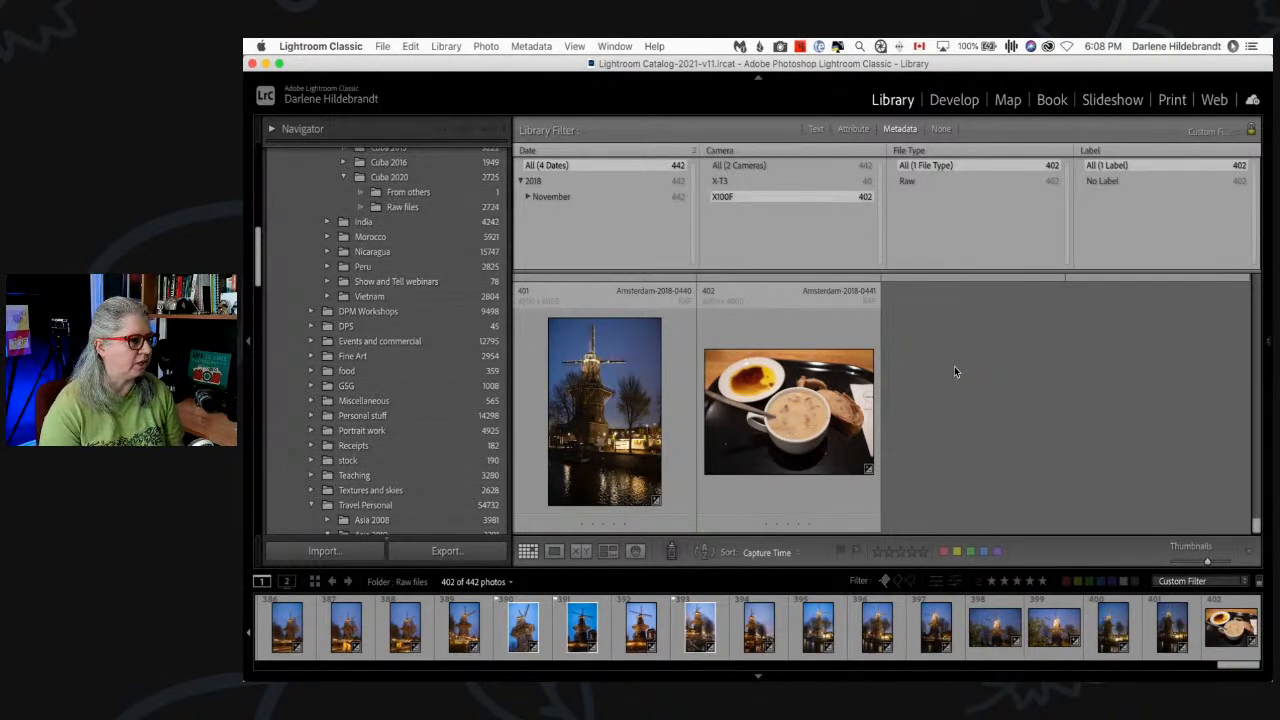
pyautogui.click(715, 151)
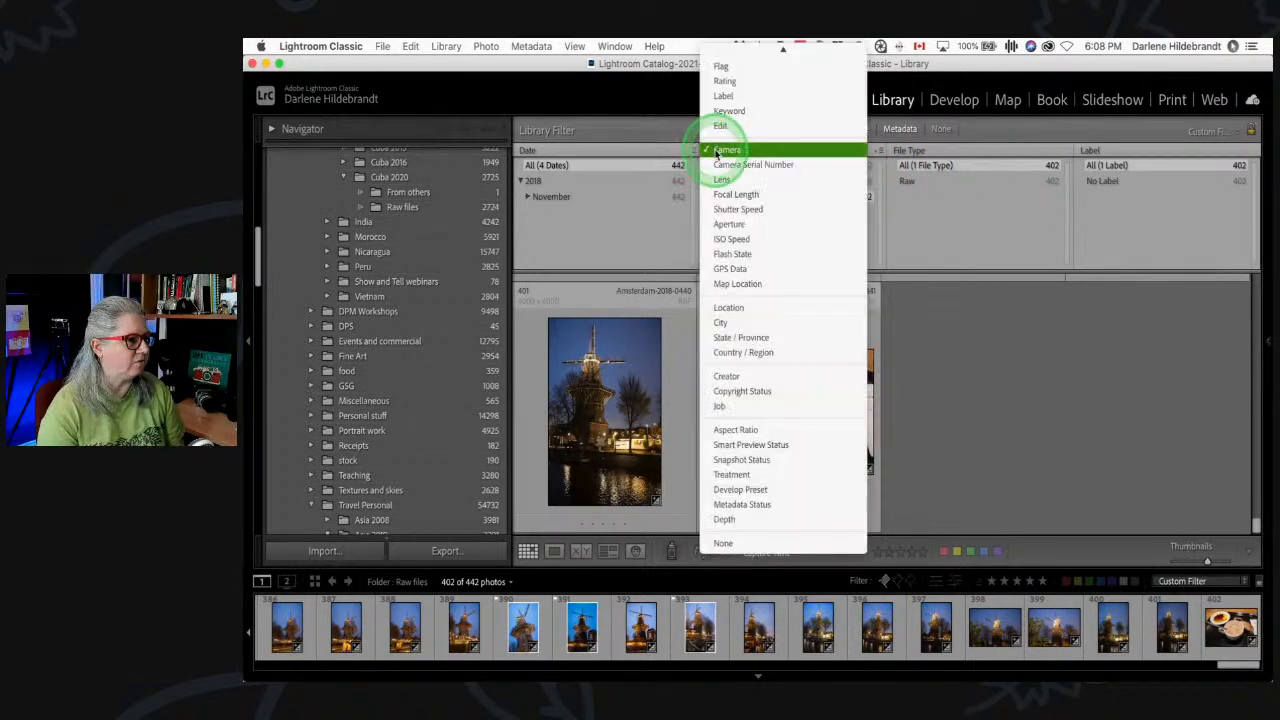
pyautogui.click(716, 152)
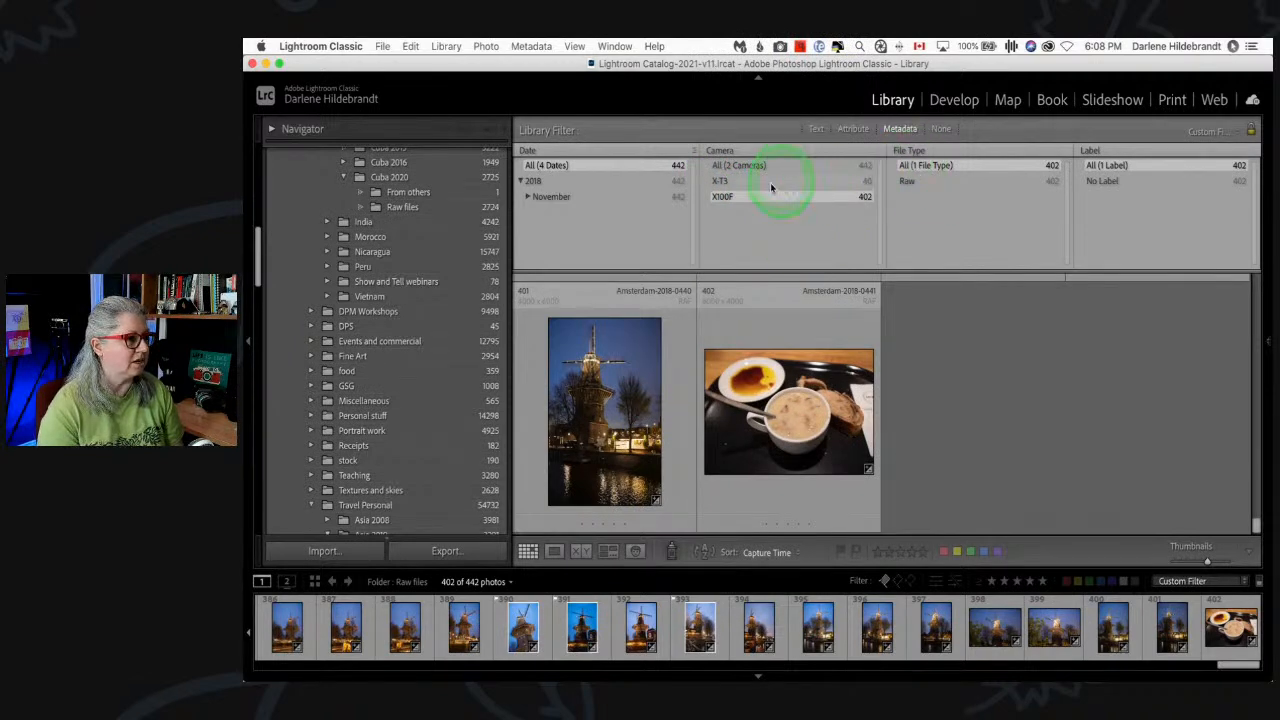
# - Open the DPM tours folder and turn on its metadata filter
pyautogui.scroll(6, 360, 290)
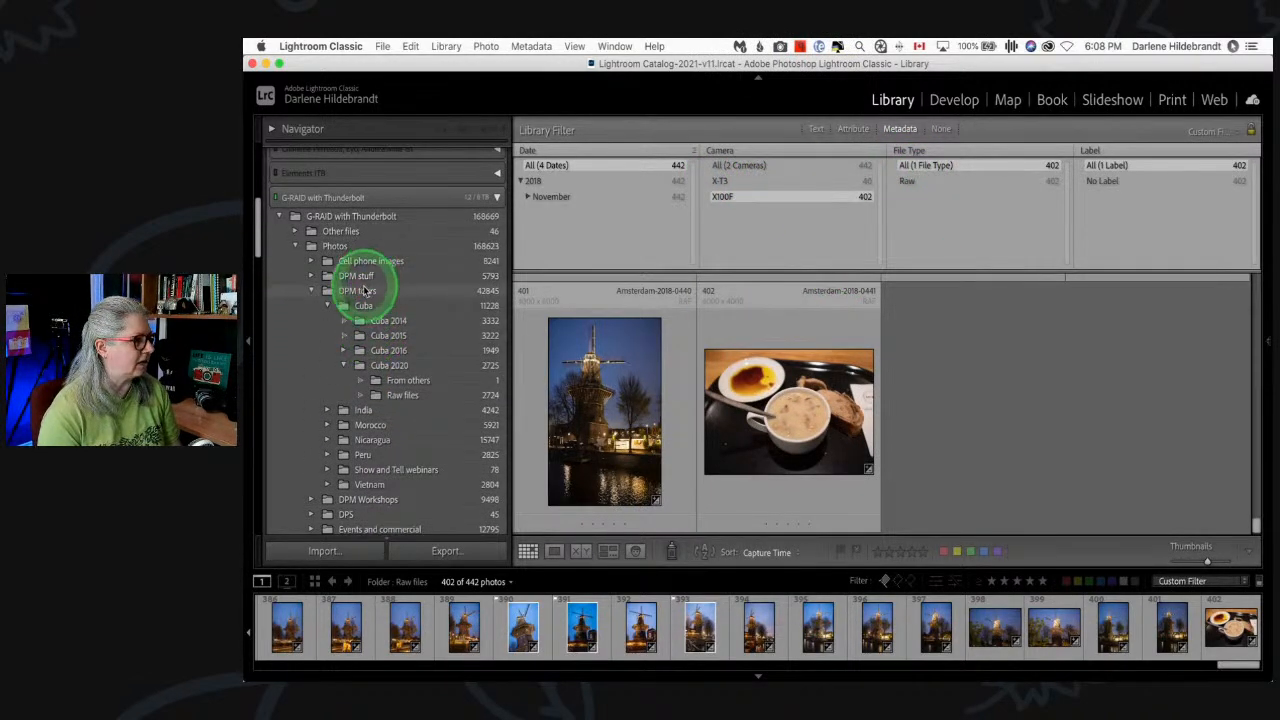
pyautogui.click(357, 290)
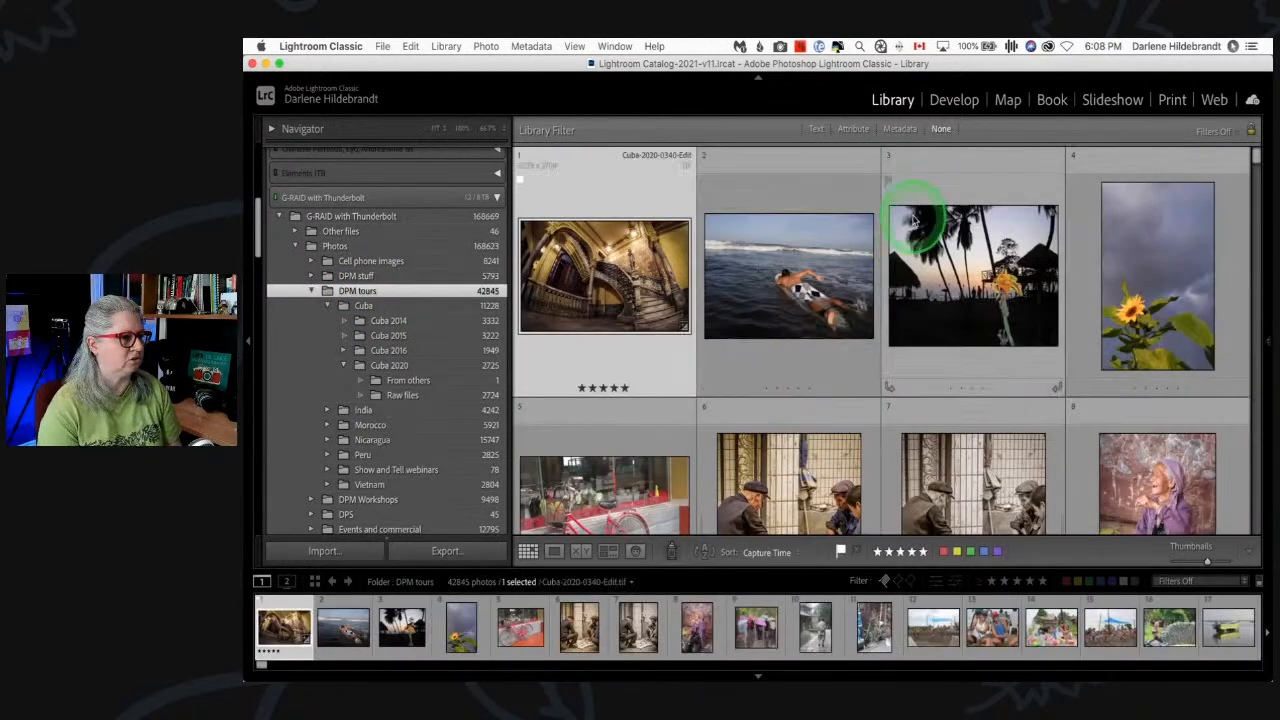
pyautogui.click(900, 129)
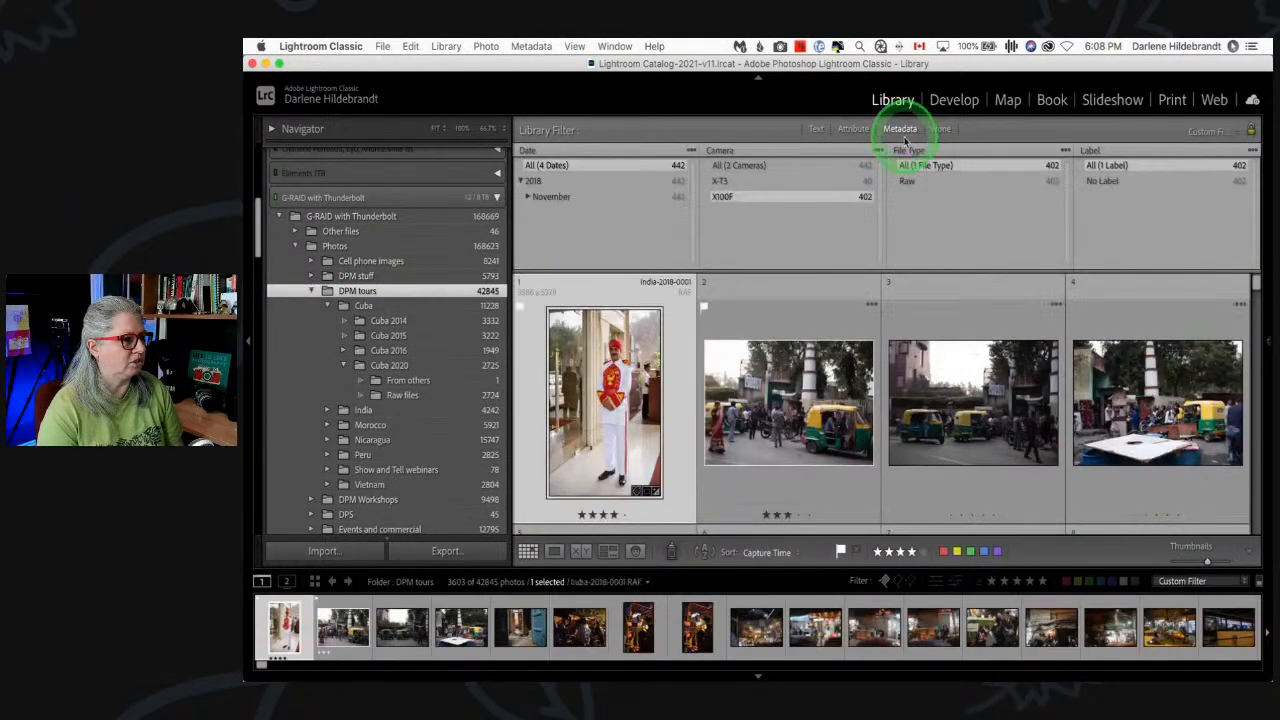
# - Look through the camera list and change the File Type filter column to Lens
pyautogui.scroll(10, 790, 250)
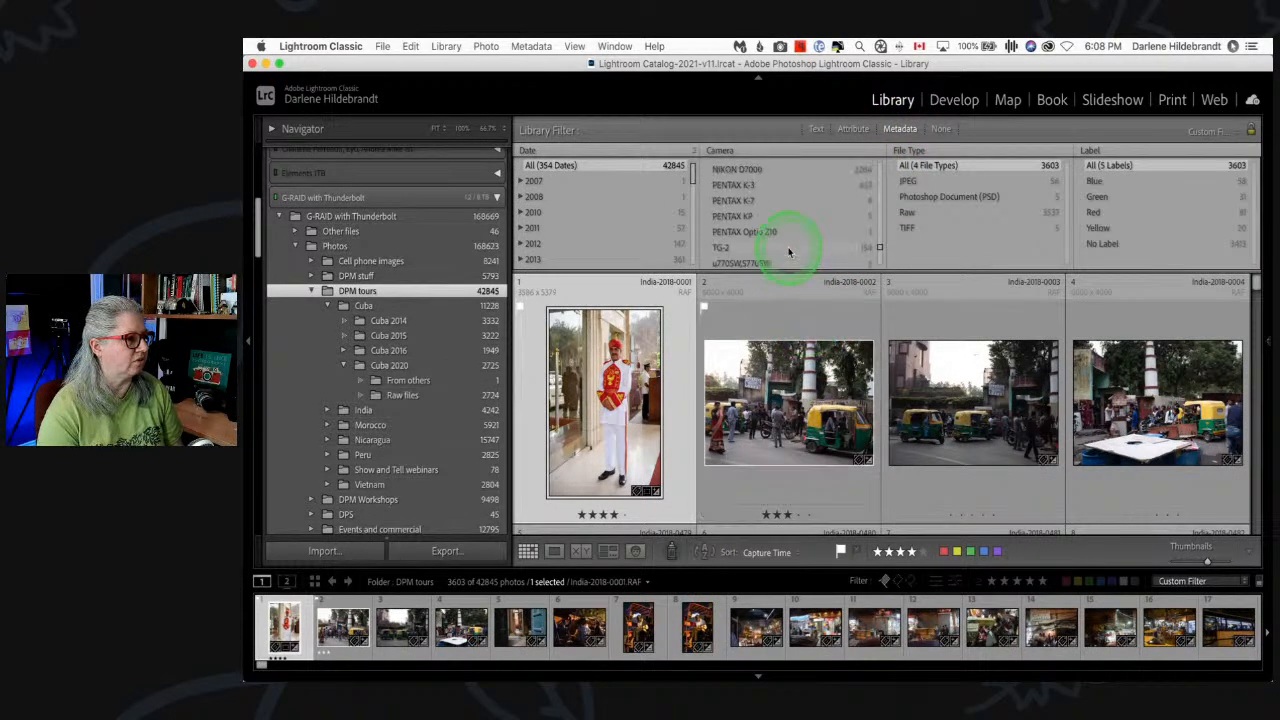
pyautogui.scroll(-10, 788, 252)
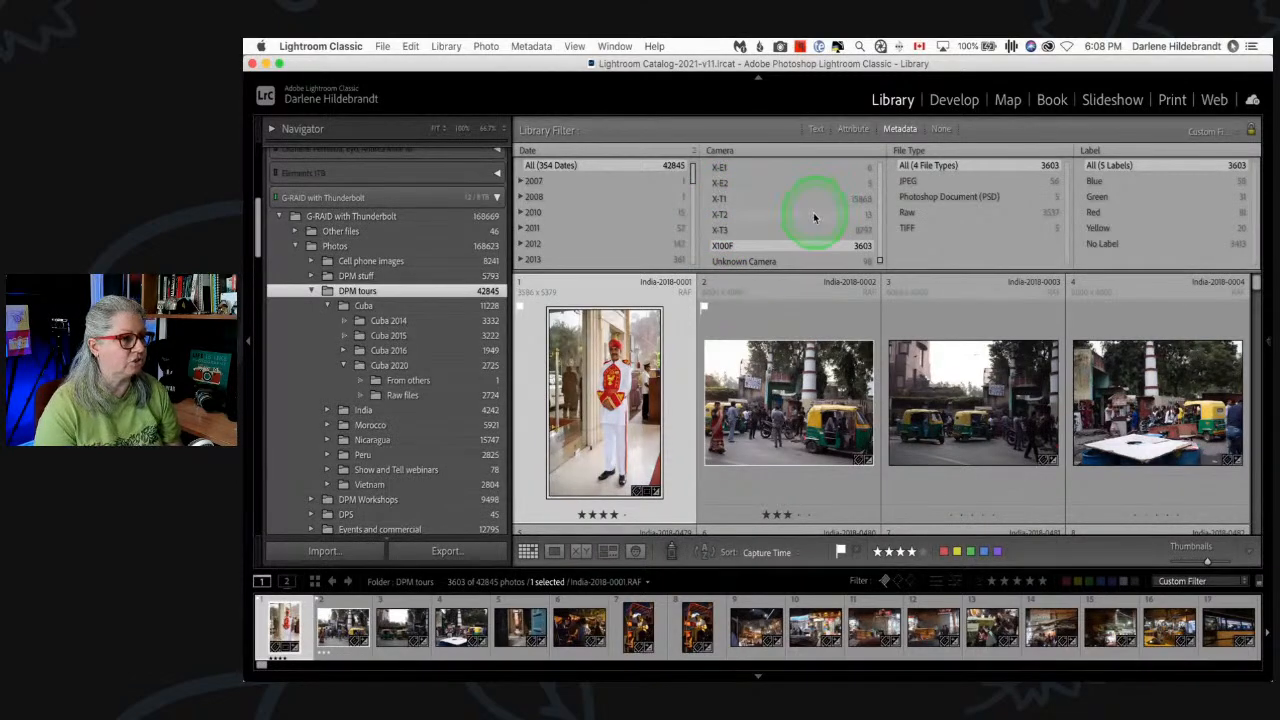
pyautogui.click(908, 150)
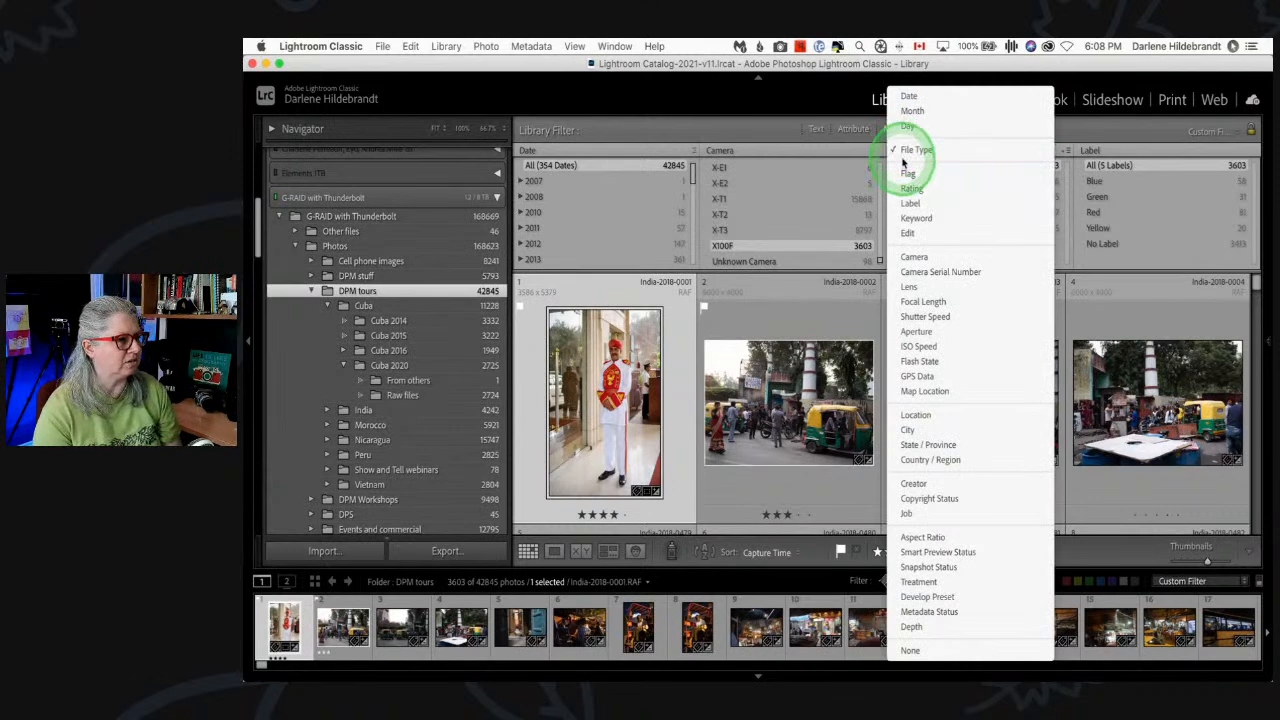
pyautogui.click(910, 286)
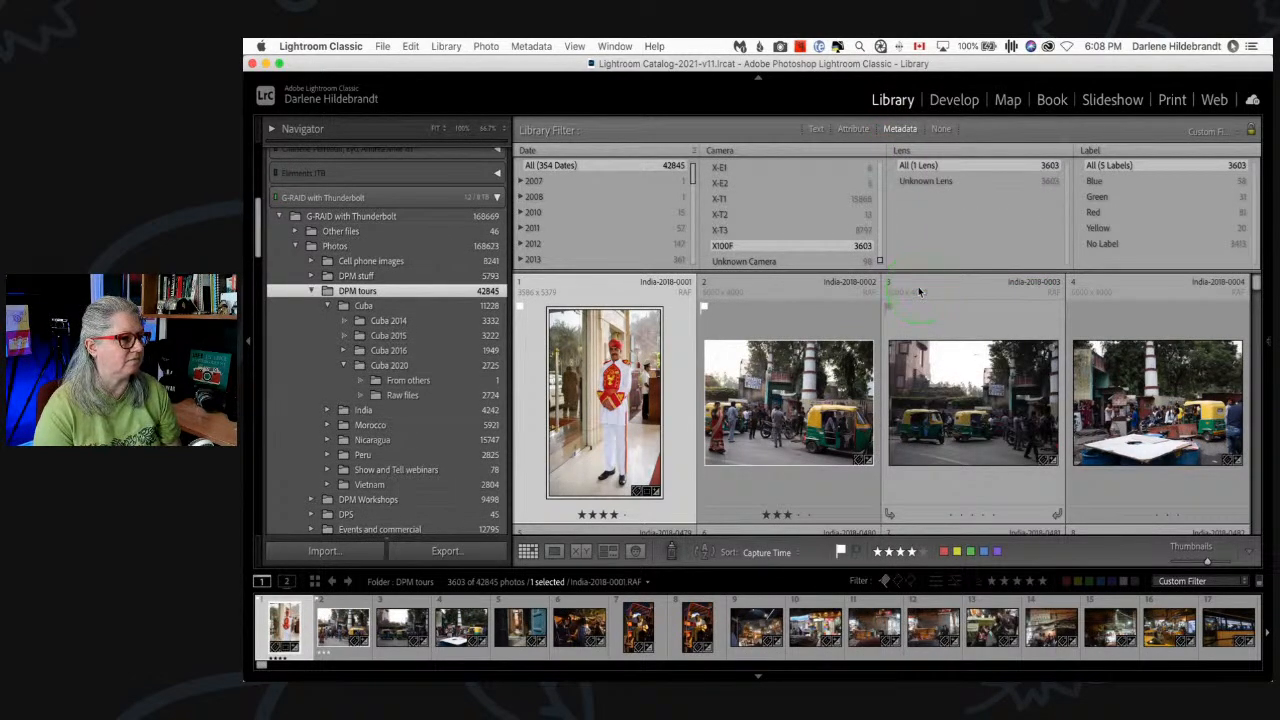
# - Reset the camera filter to include all cameras in the DPM tours folder
pyautogui.scroll(5, 765, 180)
pyautogui.scroll(3, 757, 183)
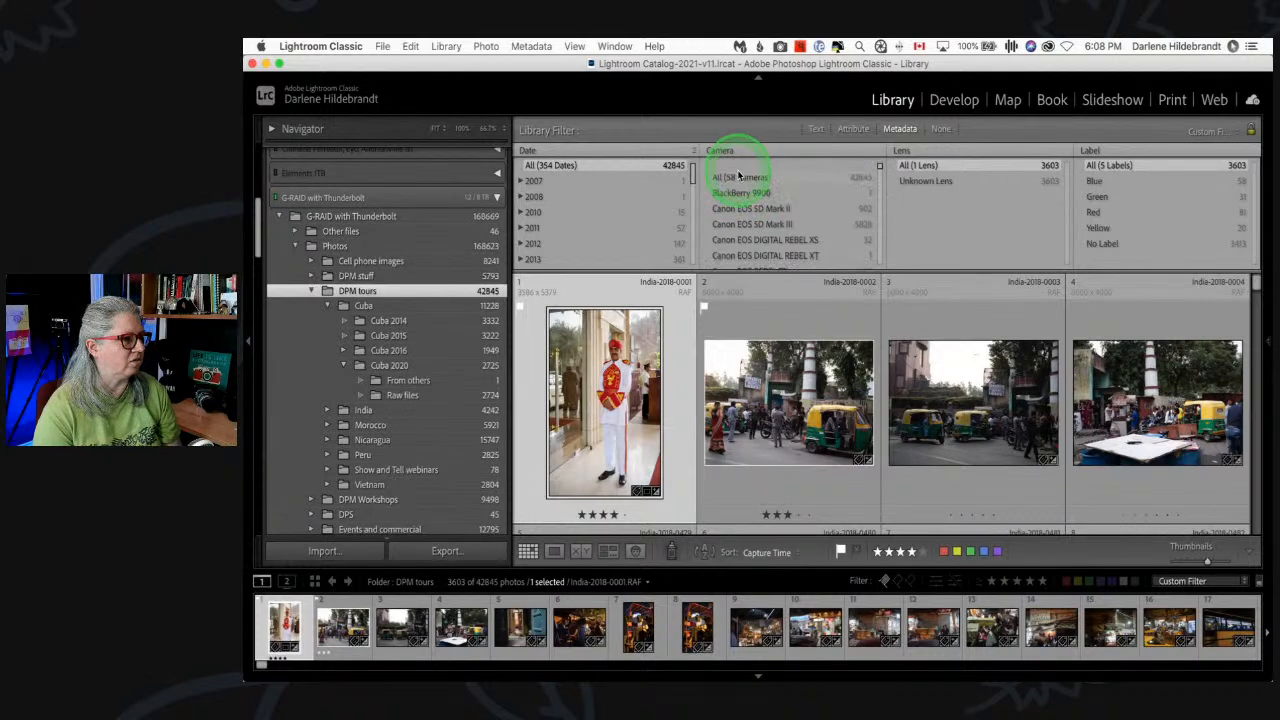
pyautogui.click(736, 167)
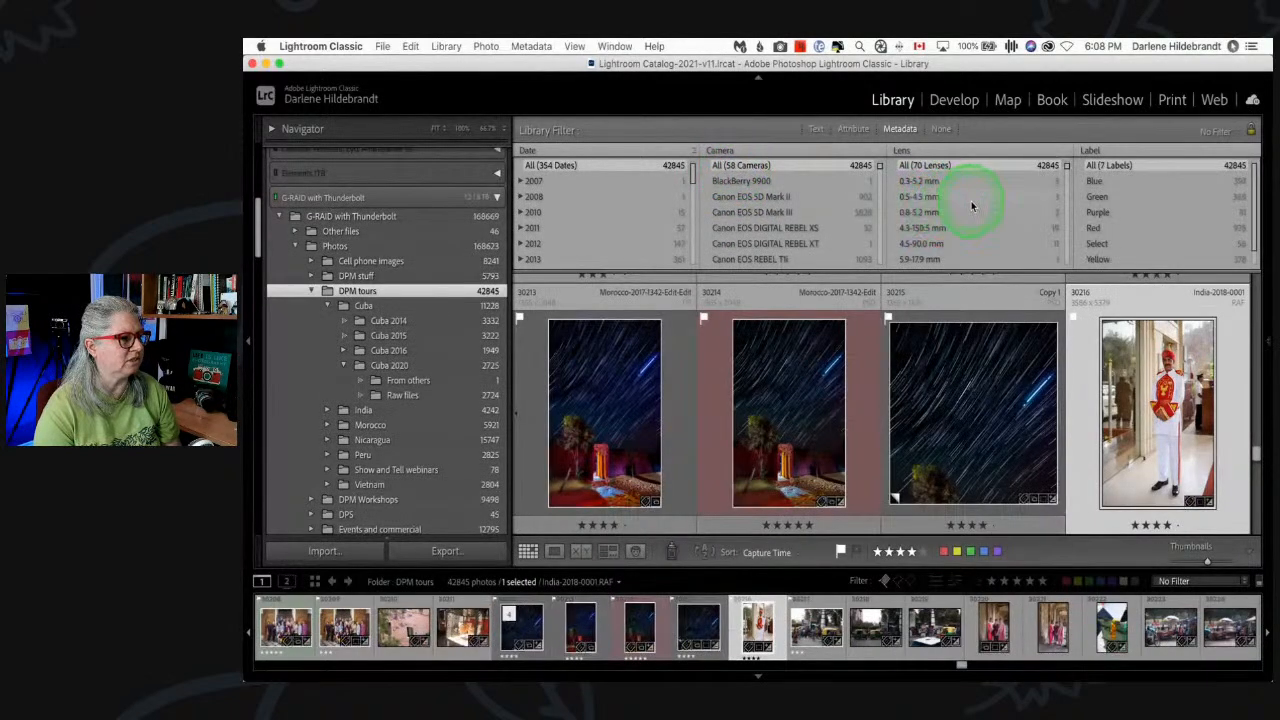
# - Look through the full list of lenses used in the DPM tours folder
pyautogui.scroll(-2, 984, 205)
pyautogui.scroll(-5, 983, 205)
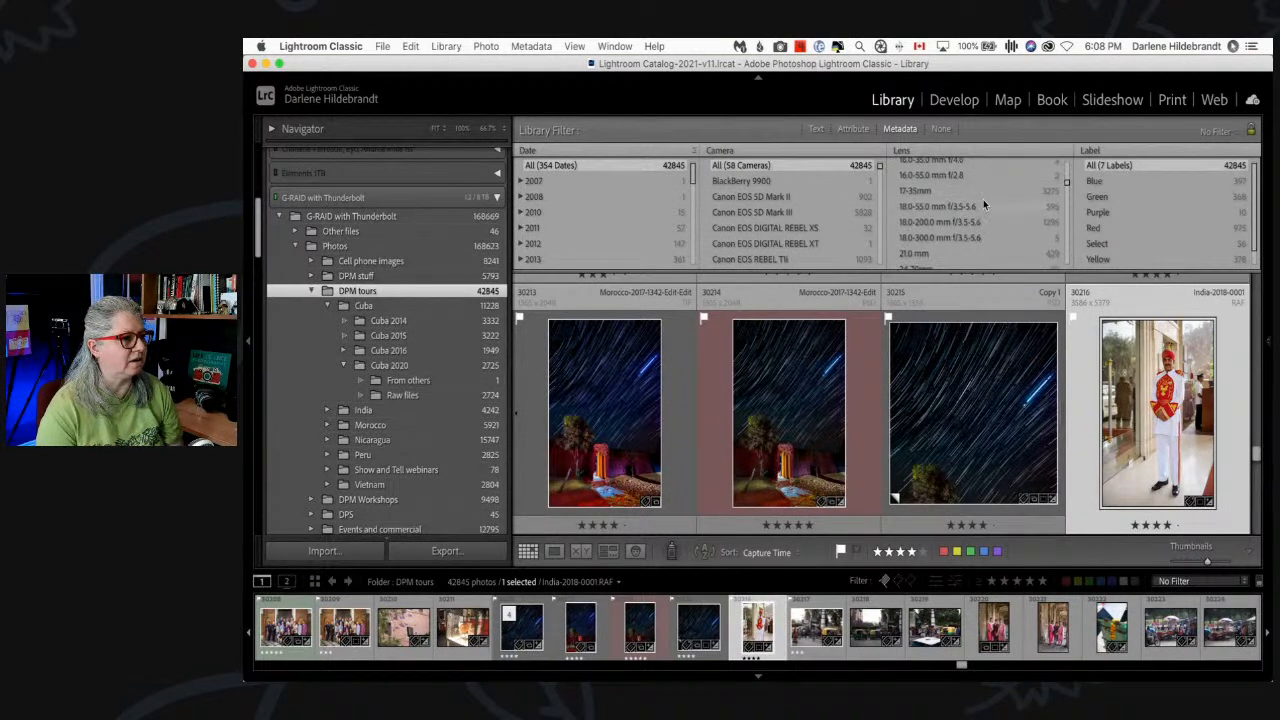
pyautogui.click(950, 224)
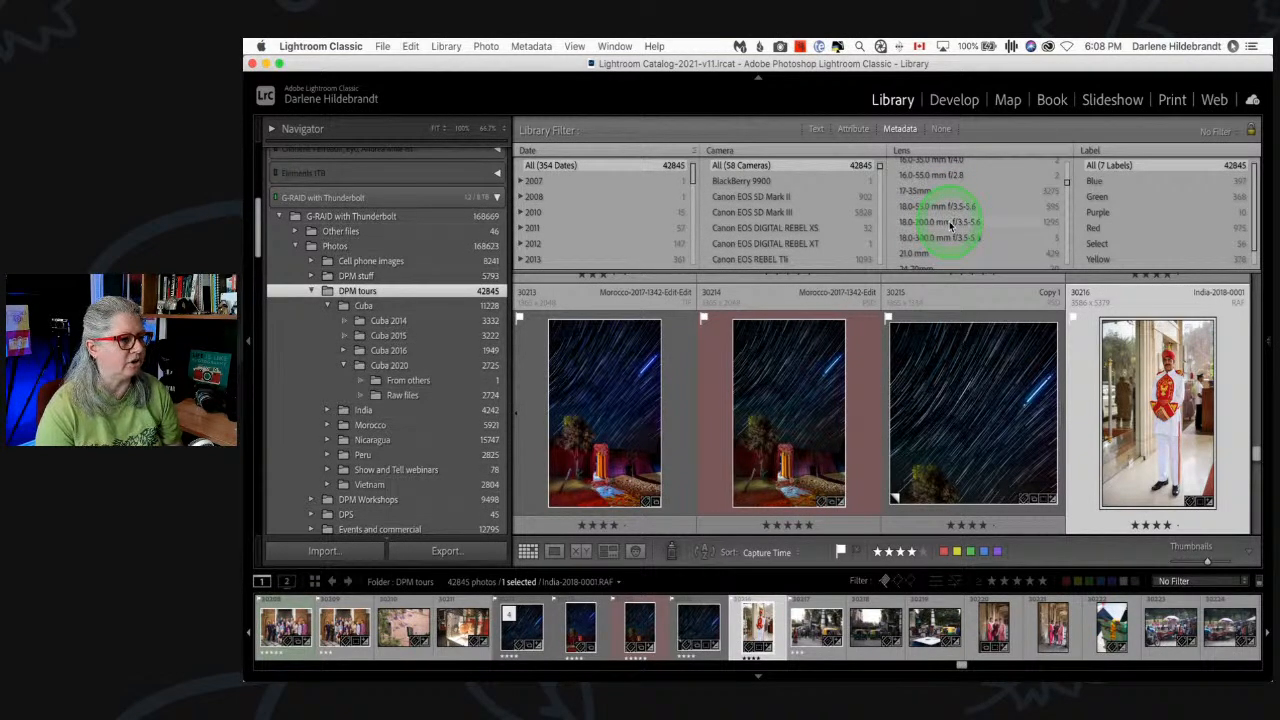
pyautogui.scroll(-3, 949, 224)
pyautogui.scroll(-3, 950, 224)
pyautogui.scroll(-5, 959, 222)
pyautogui.scroll(-5, 959, 222)
pyautogui.scroll(-3, 960, 222)
pyautogui.scroll(-10, 959, 217)
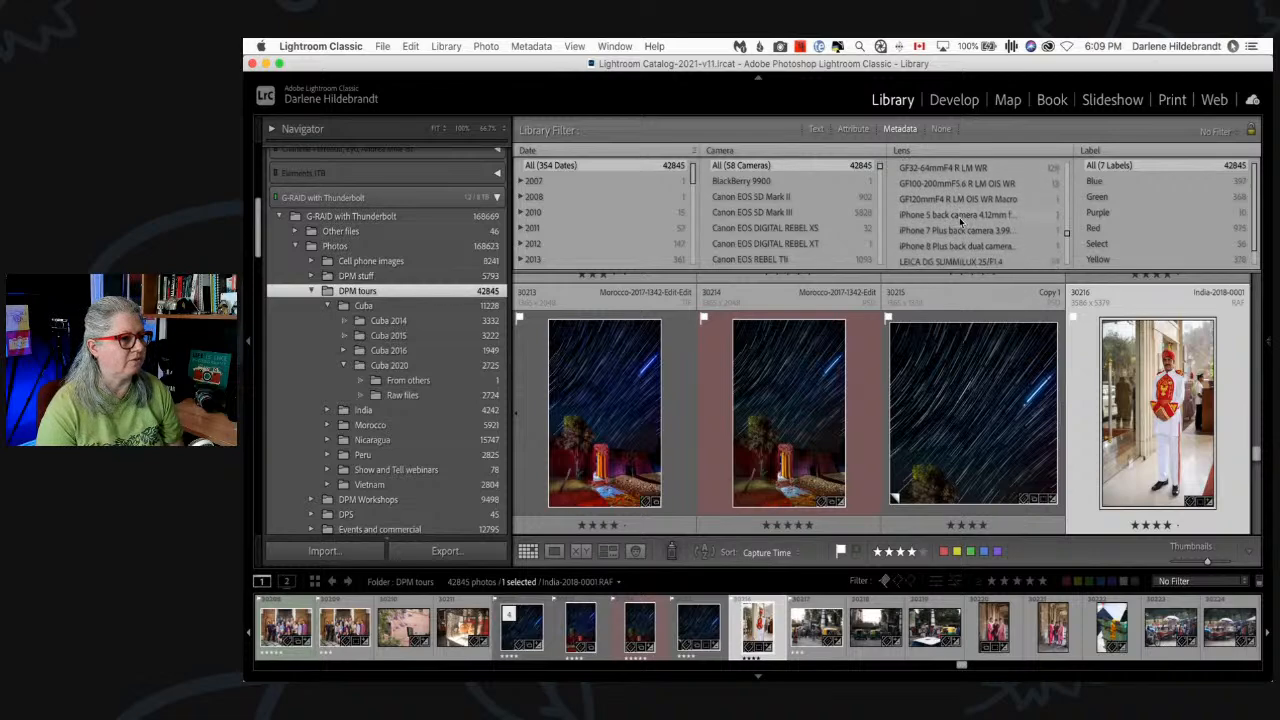
pyautogui.scroll(-10, 959, 217)
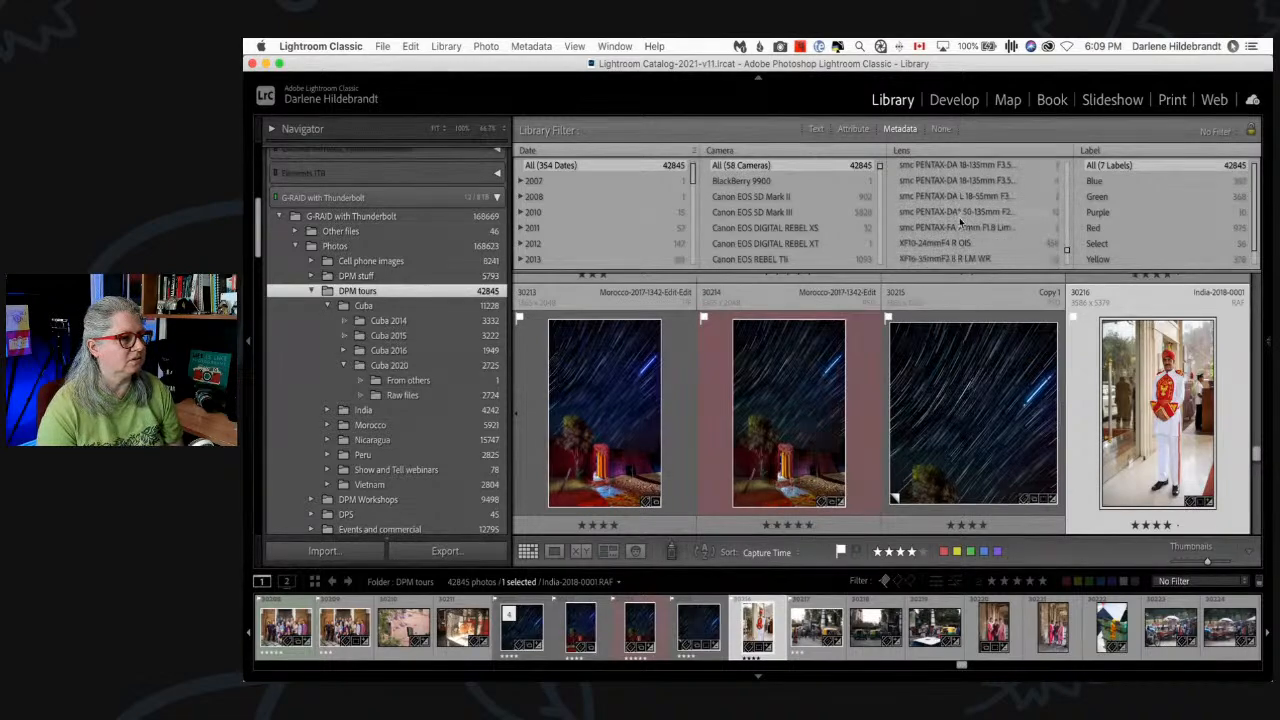
pyautogui.scroll(2, 959, 217)
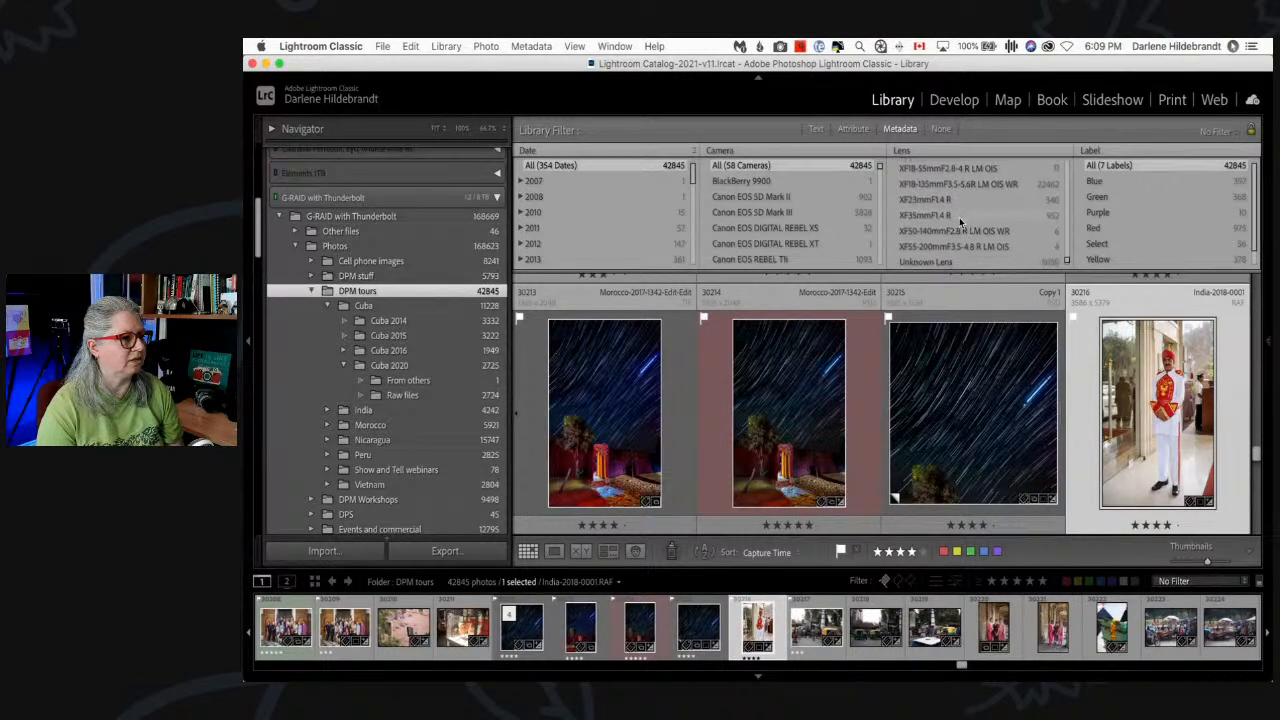
pyautogui.click(1030, 215)
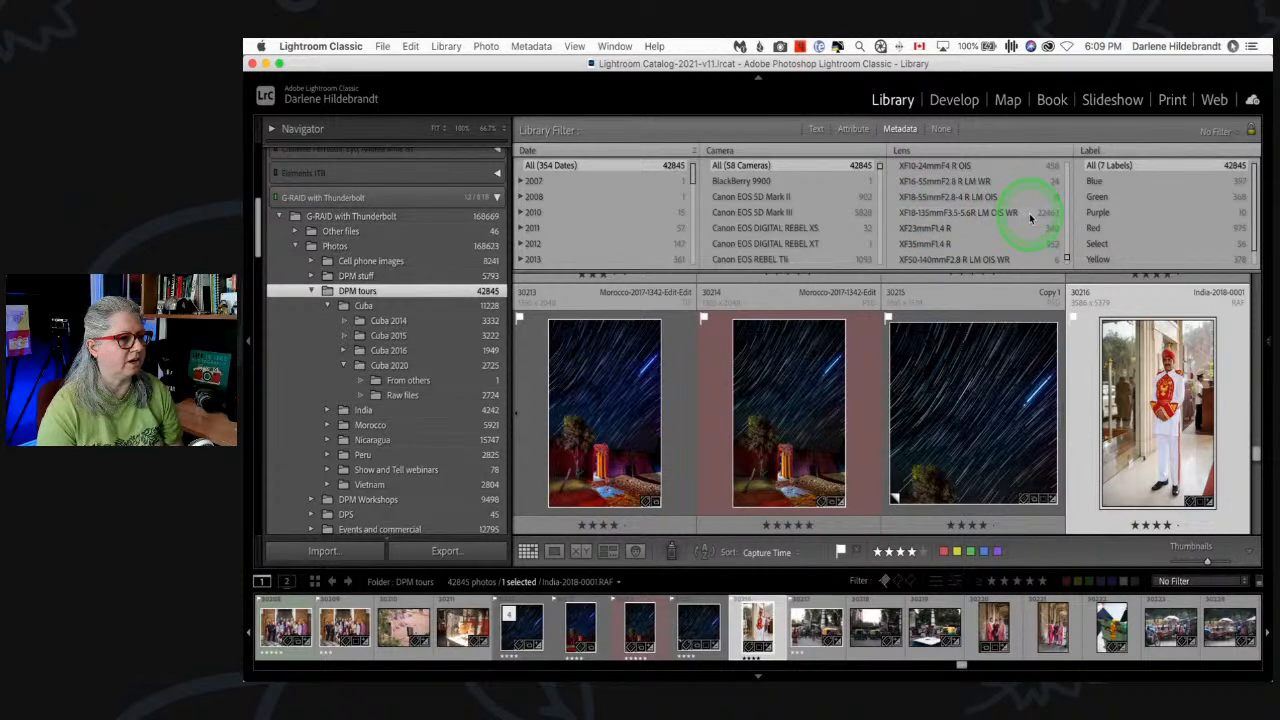
# - Filter the photos by the XF18-135mmF3.5-5.6R LM OIS WR lens, and switch the lens filter to XF35mmF1.4 R
pyautogui.click(965, 215)
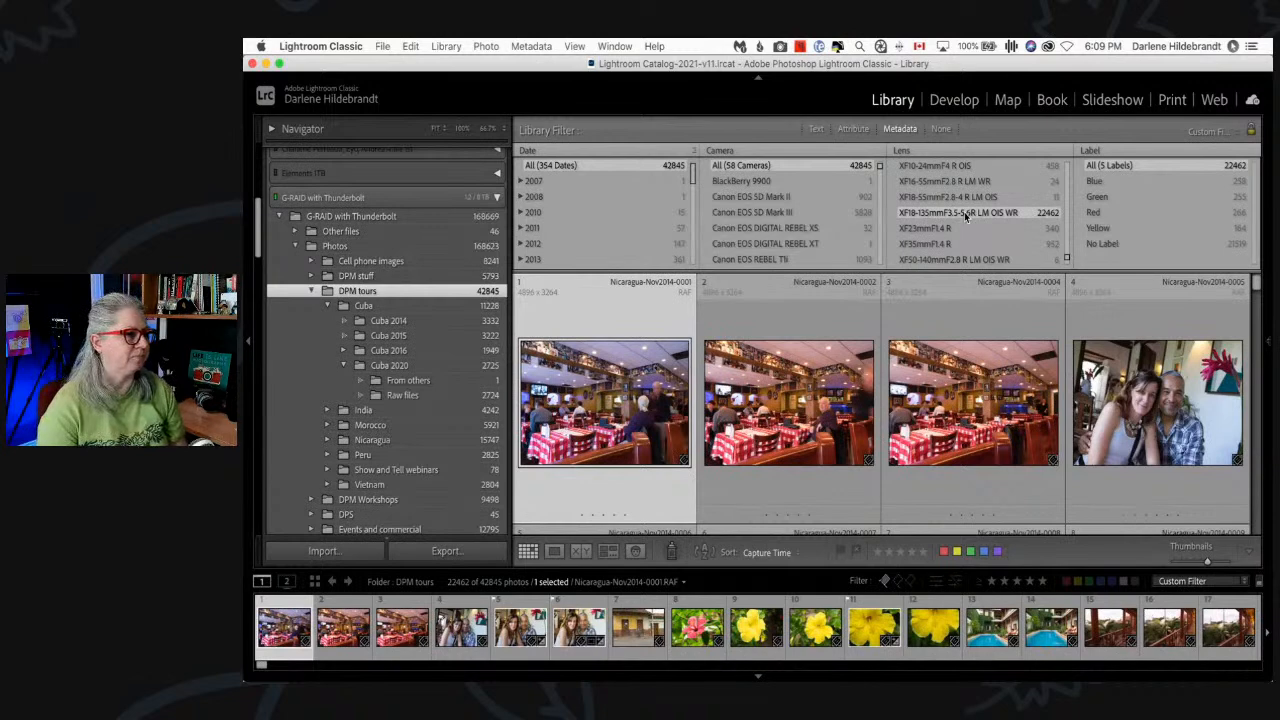
pyautogui.click(948, 244)
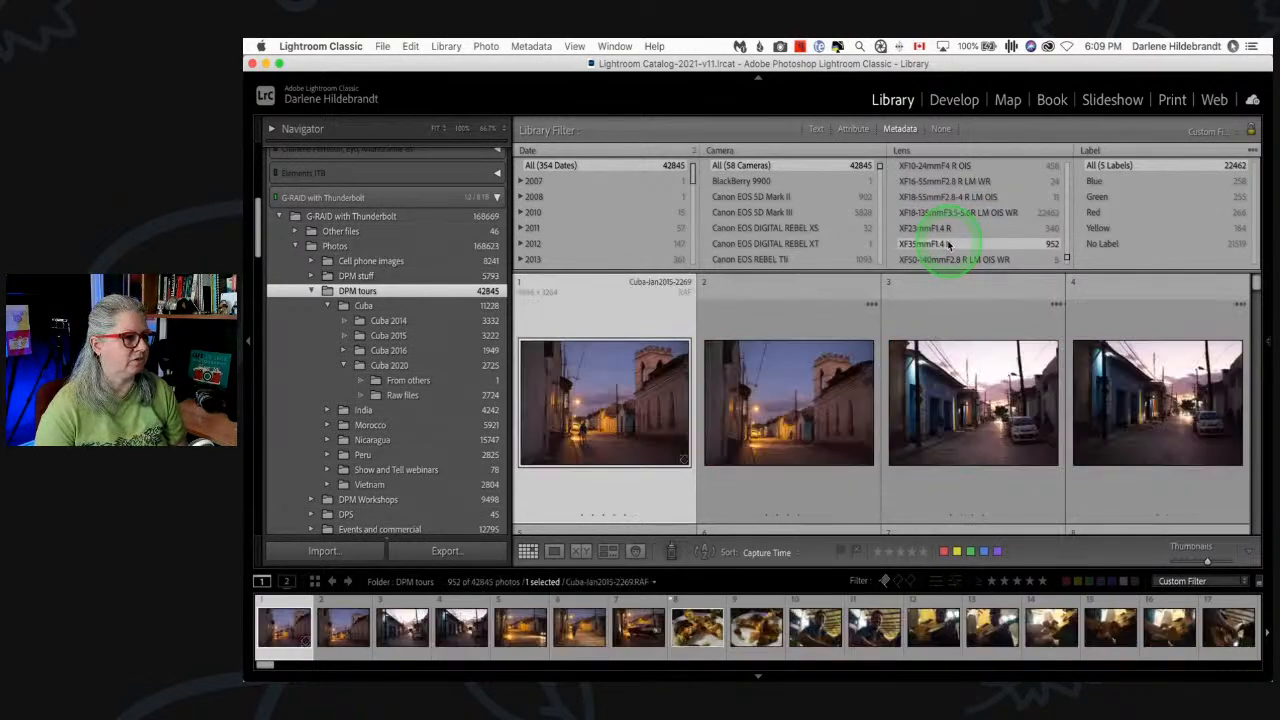
pyautogui.scroll(-2, 978, 228)
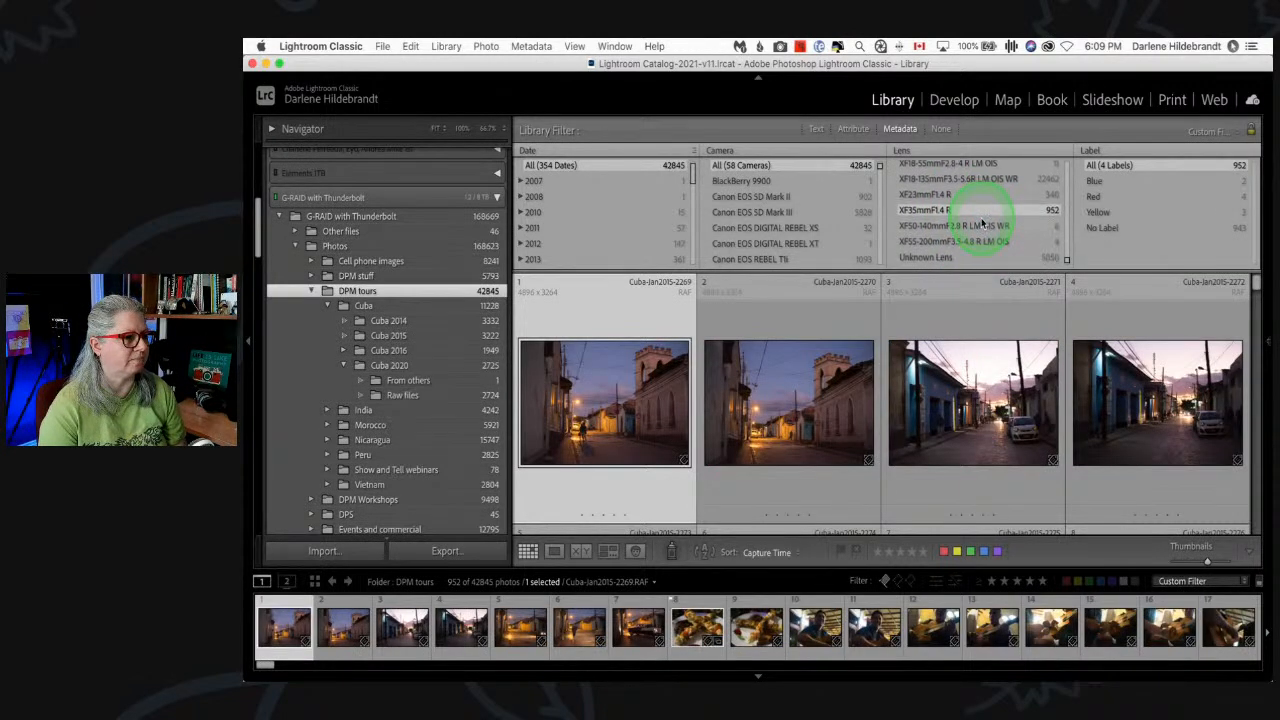
# - Filter the photos to Unknown Lens and view the first one, the staircase photo, enlarged before returning to the grid
pyautogui.click(922, 261)
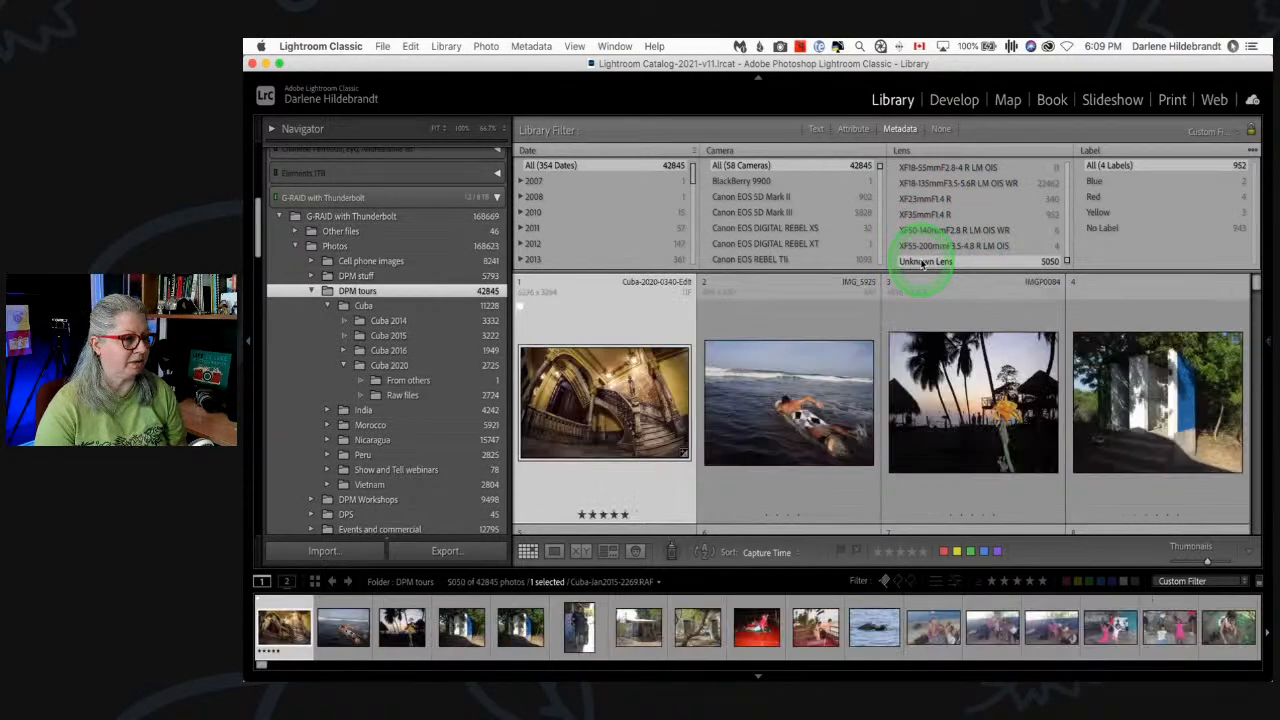
pyautogui.doubleClick(588, 410)
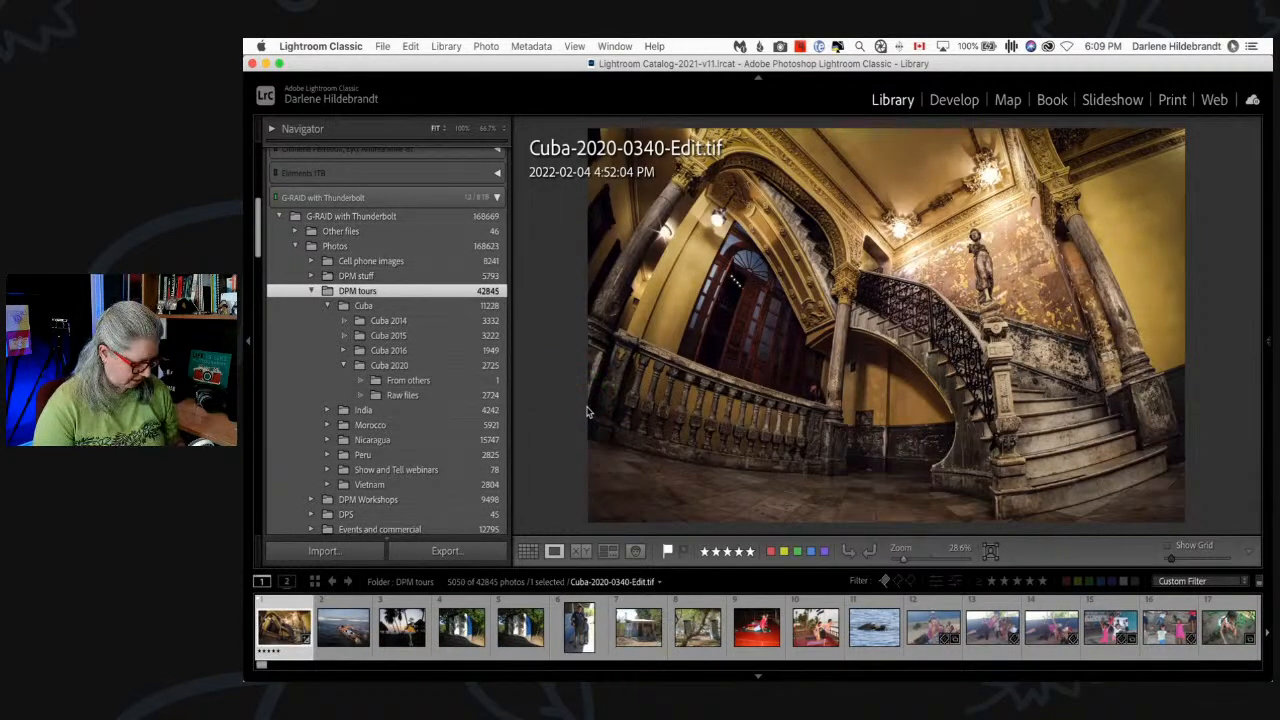
pyautogui.press('g')
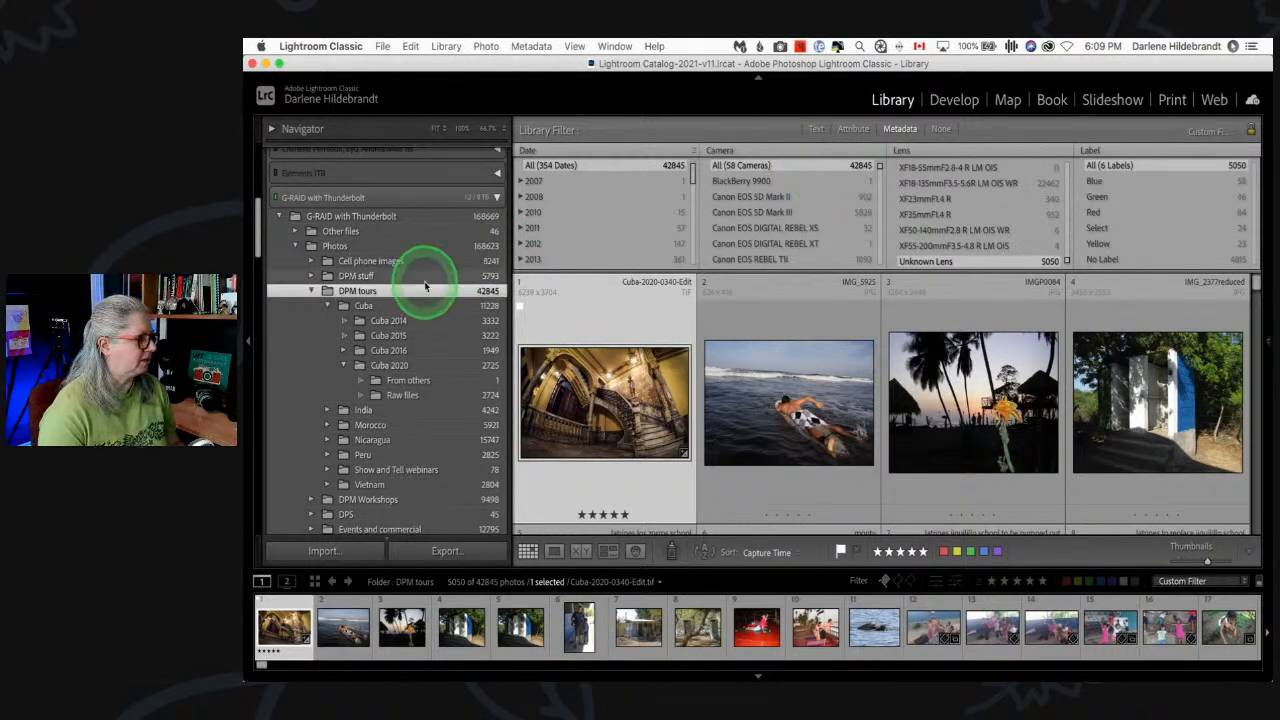
# - Open the Raw files folder inside Amsterdam 2018 under Europe
pyautogui.scroll(-5, 425, 285)
pyautogui.scroll(-8, 424, 287)
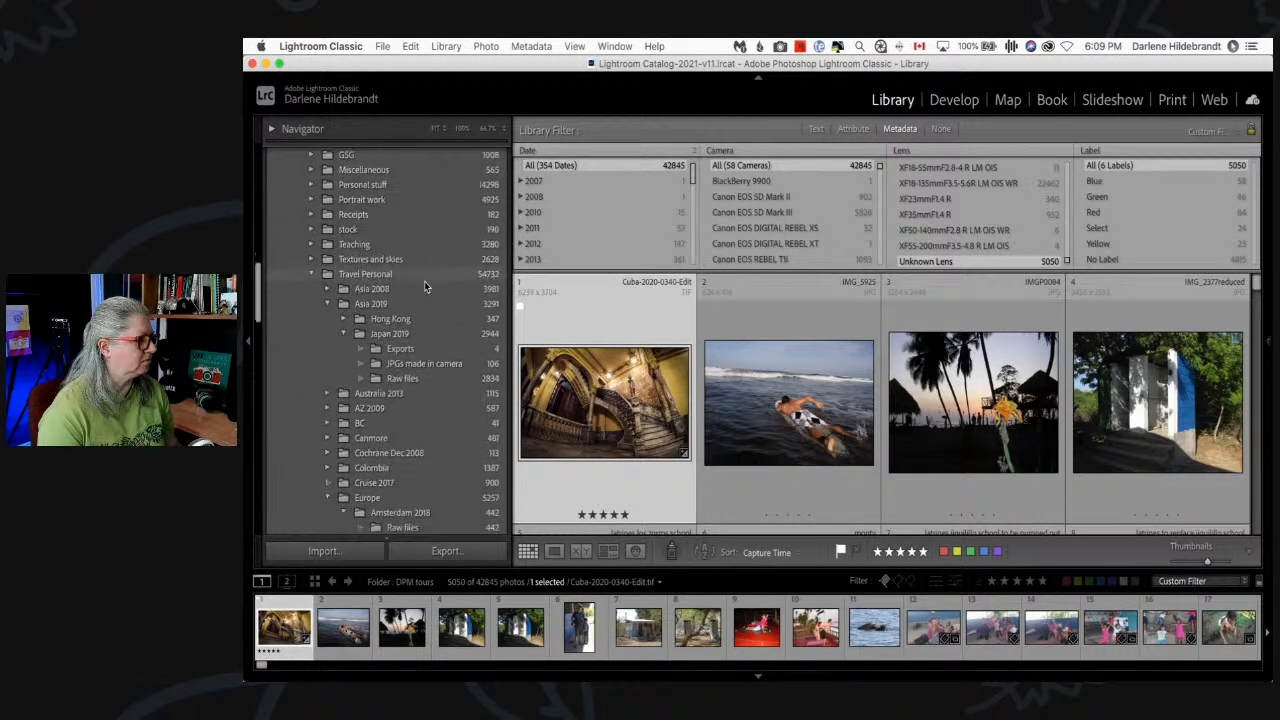
pyautogui.scroll(-2, 425, 285)
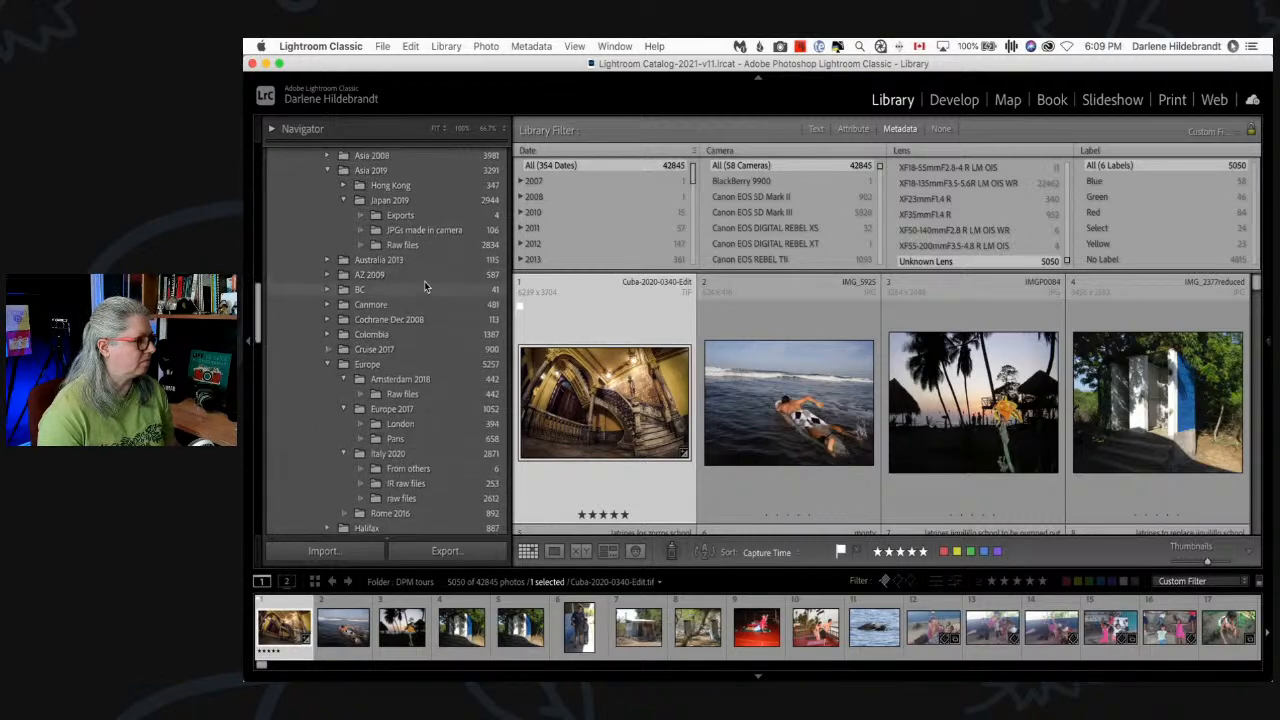
pyautogui.click(400, 387)
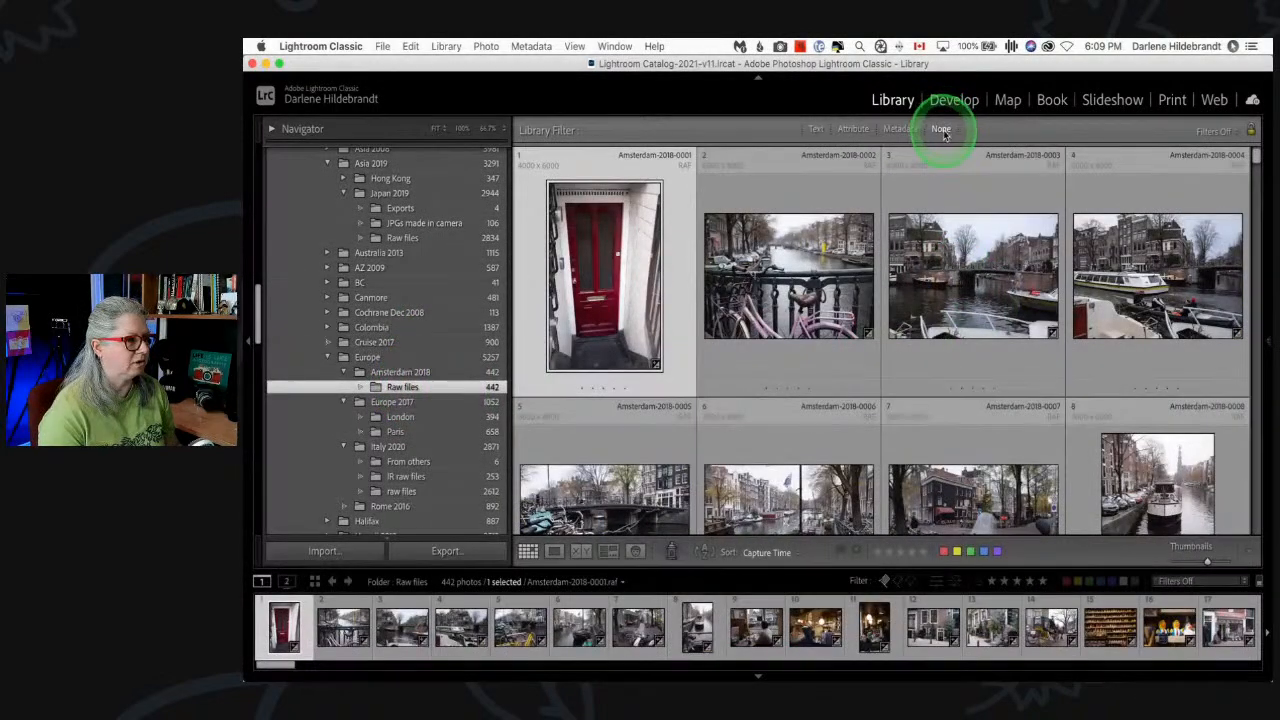
# - Hide the Library Filter bar and the toolbar to enlarge the grid, and select photo Amsterdam-2018-0003
pyautogui.press('\\')
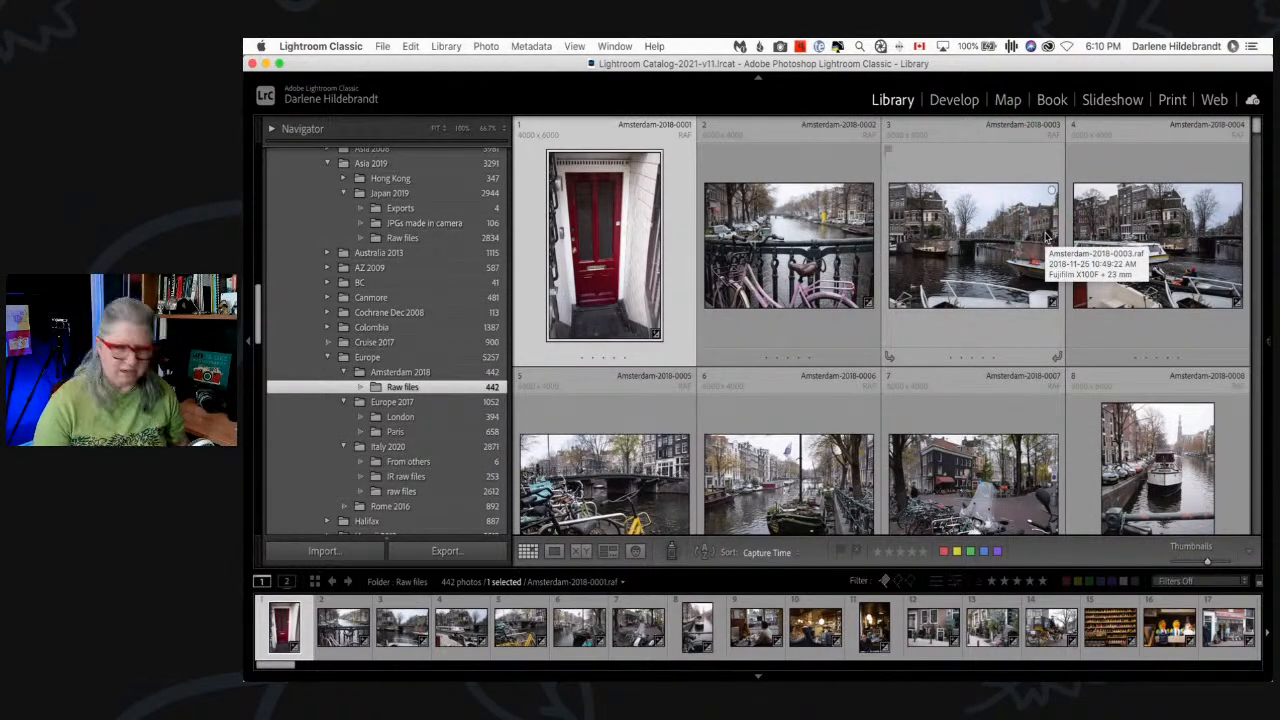
pyautogui.press('t')
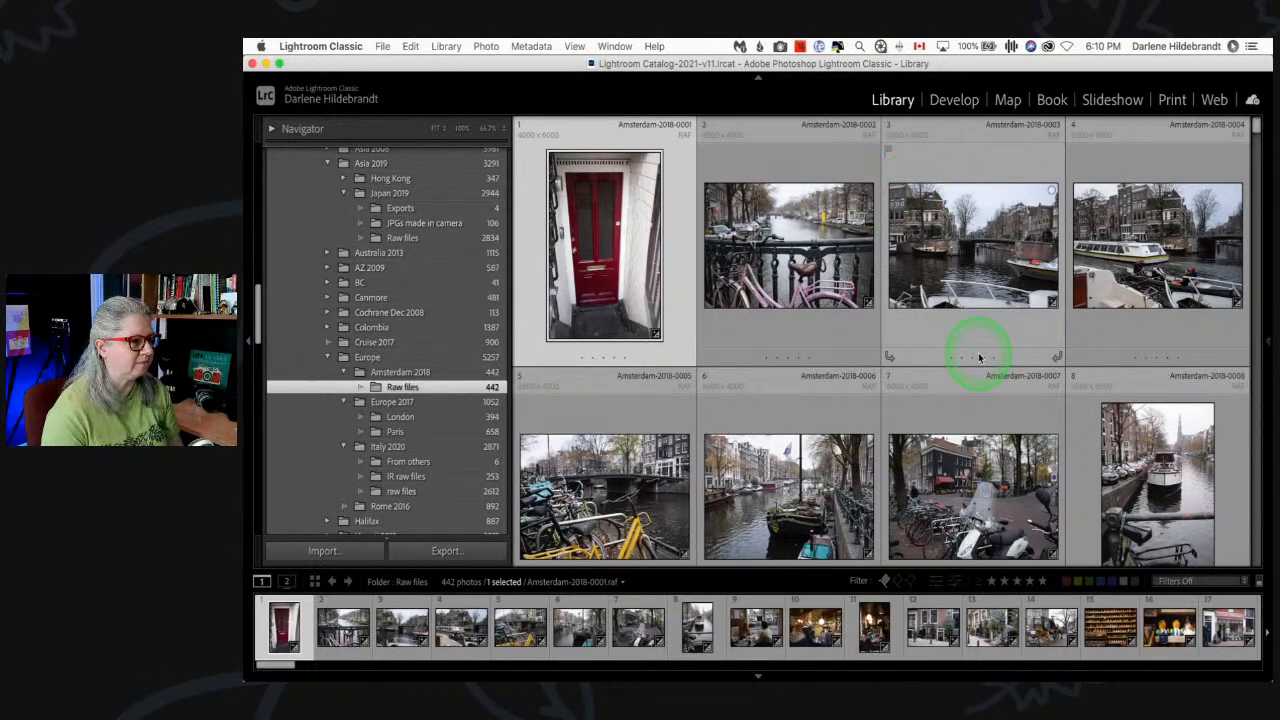
pyautogui.click(995, 324)
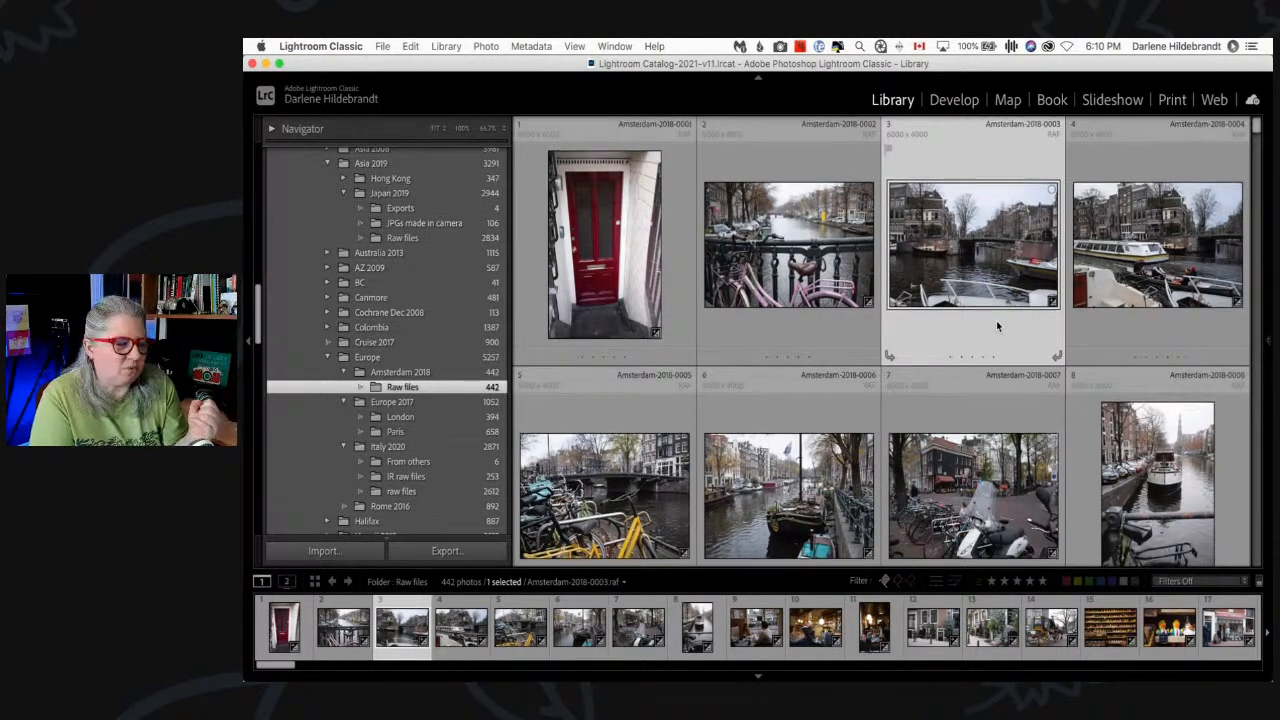
# - Browse the Amsterdam photos in the grid as far as the rubber duck and tulip shots
pyautogui.scroll(-3, 996, 320)
pyautogui.scroll(-4, 997, 323)
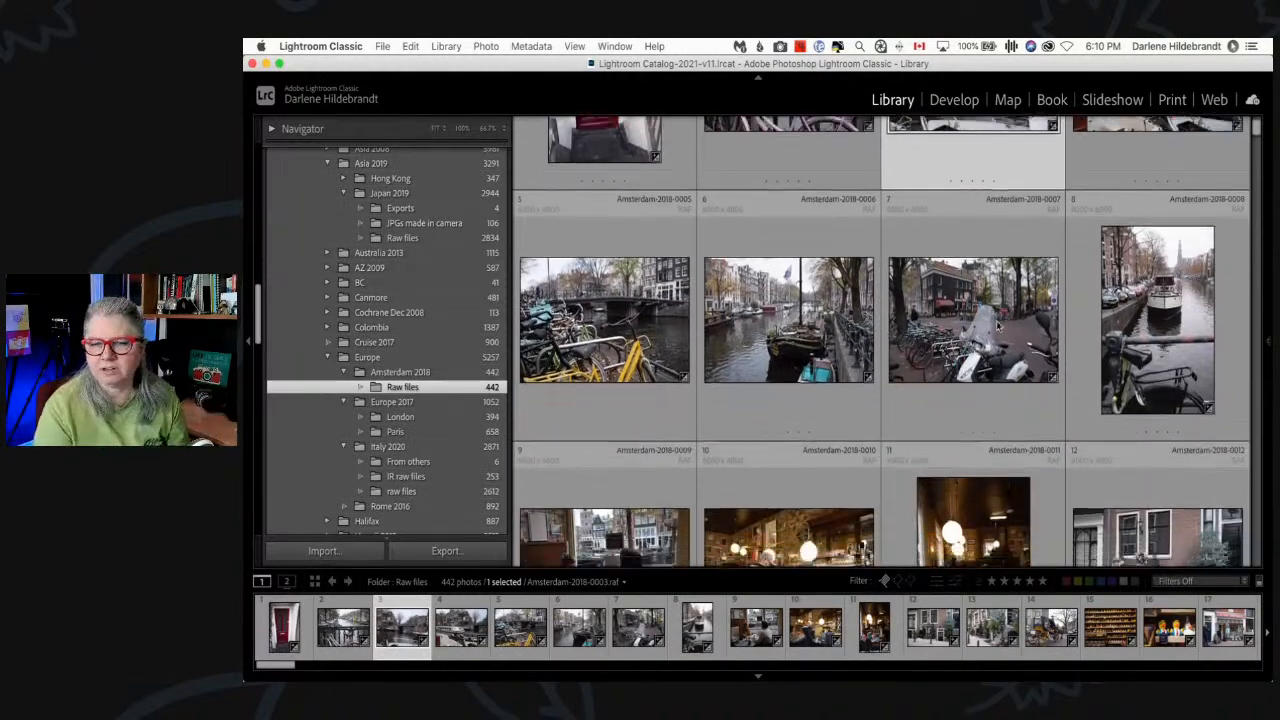
pyautogui.scroll(-2, 996, 326)
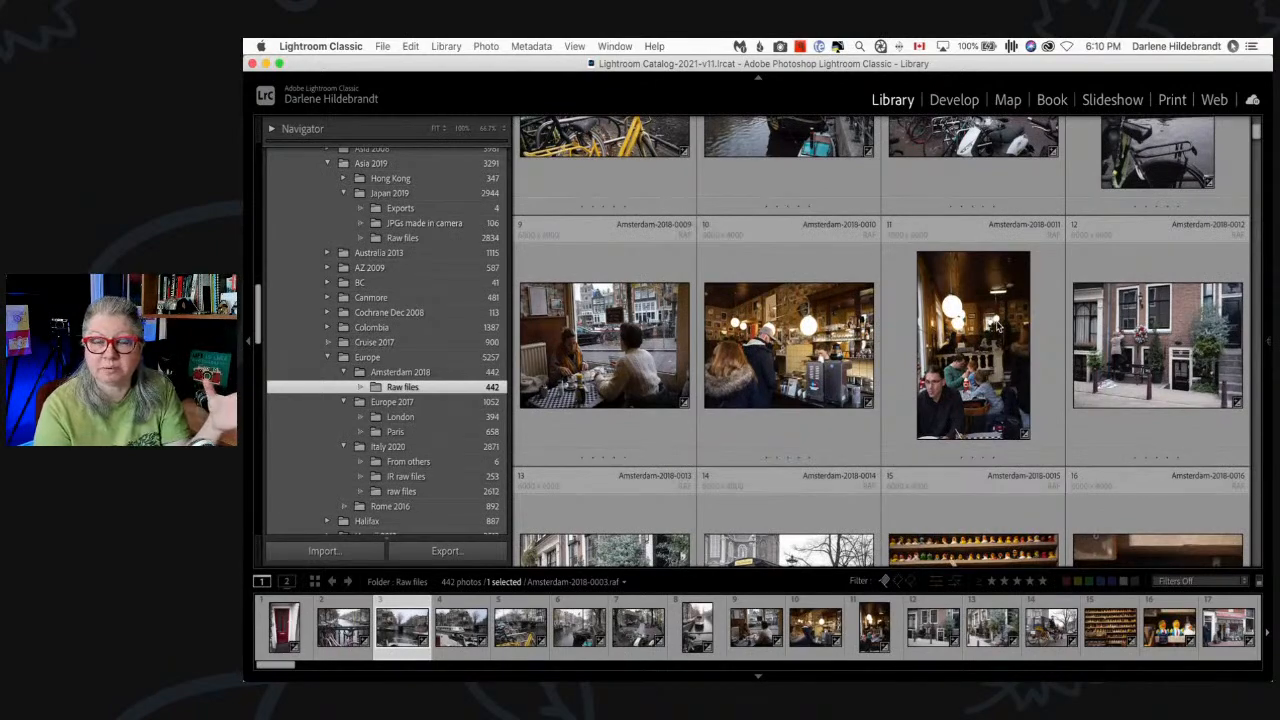
pyautogui.scroll(-1, 996, 326)
pyautogui.scroll(-2, 997, 324)
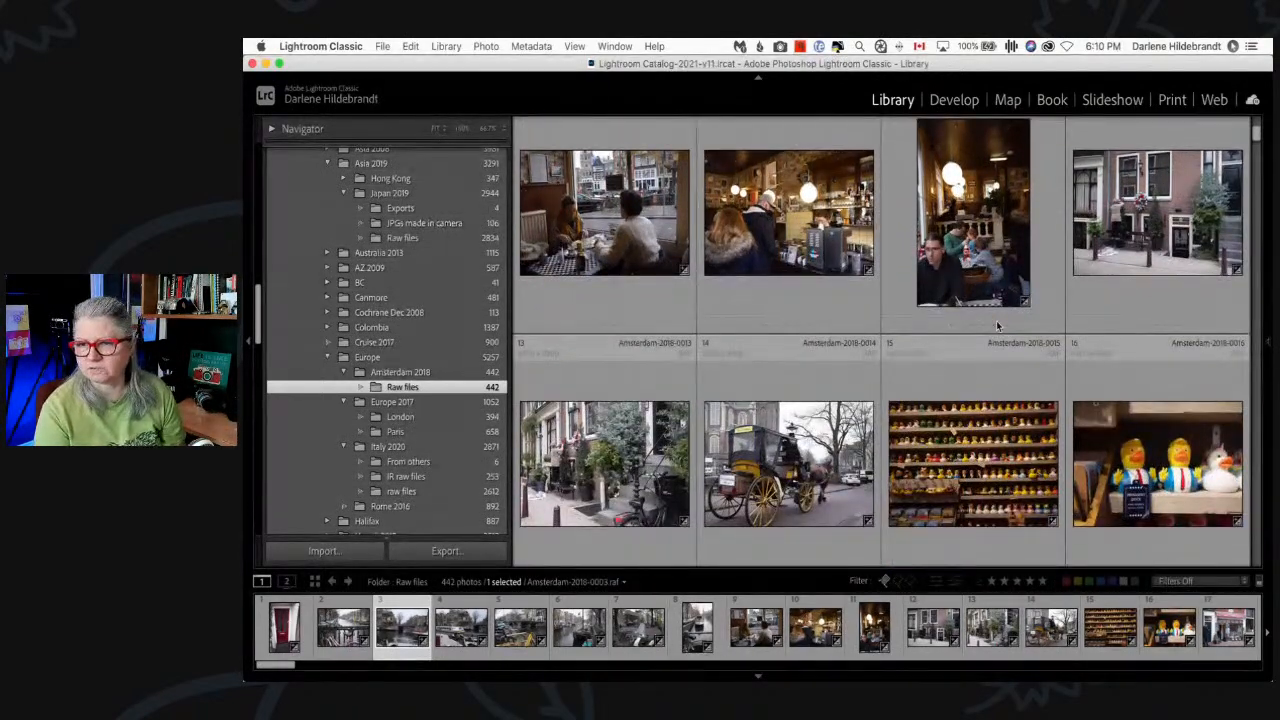
pyautogui.scroll(-1, 996, 325)
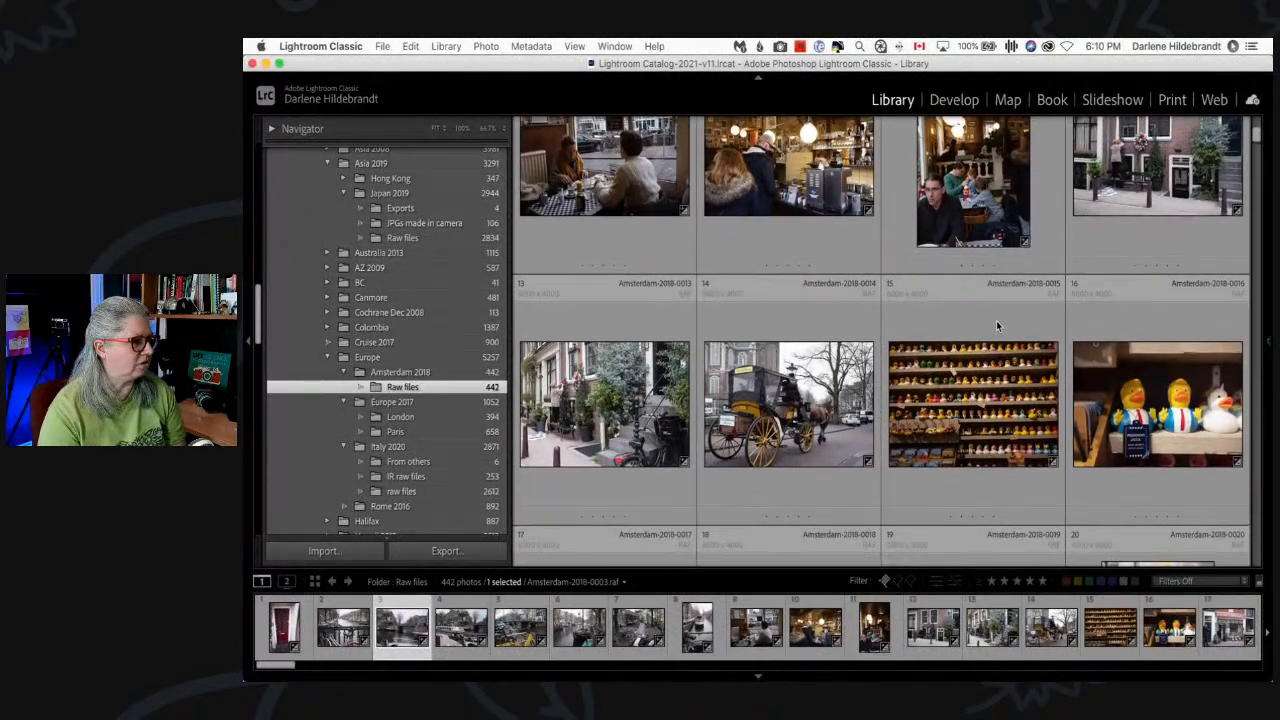
pyautogui.scroll(-2, 996, 322)
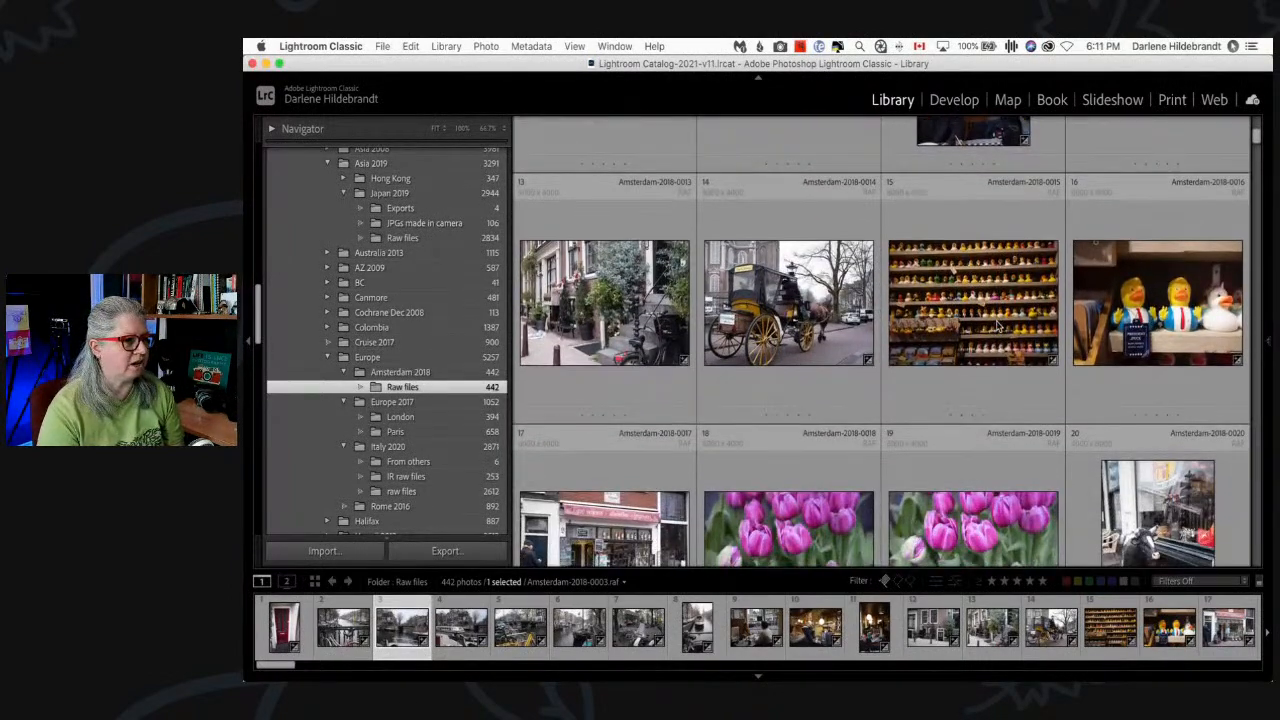
# - Open the rubber duck shelf photo, Amsterdam-2018-0015, in Loupe view and hide its info overlay
pyautogui.doubleClick(997, 324)
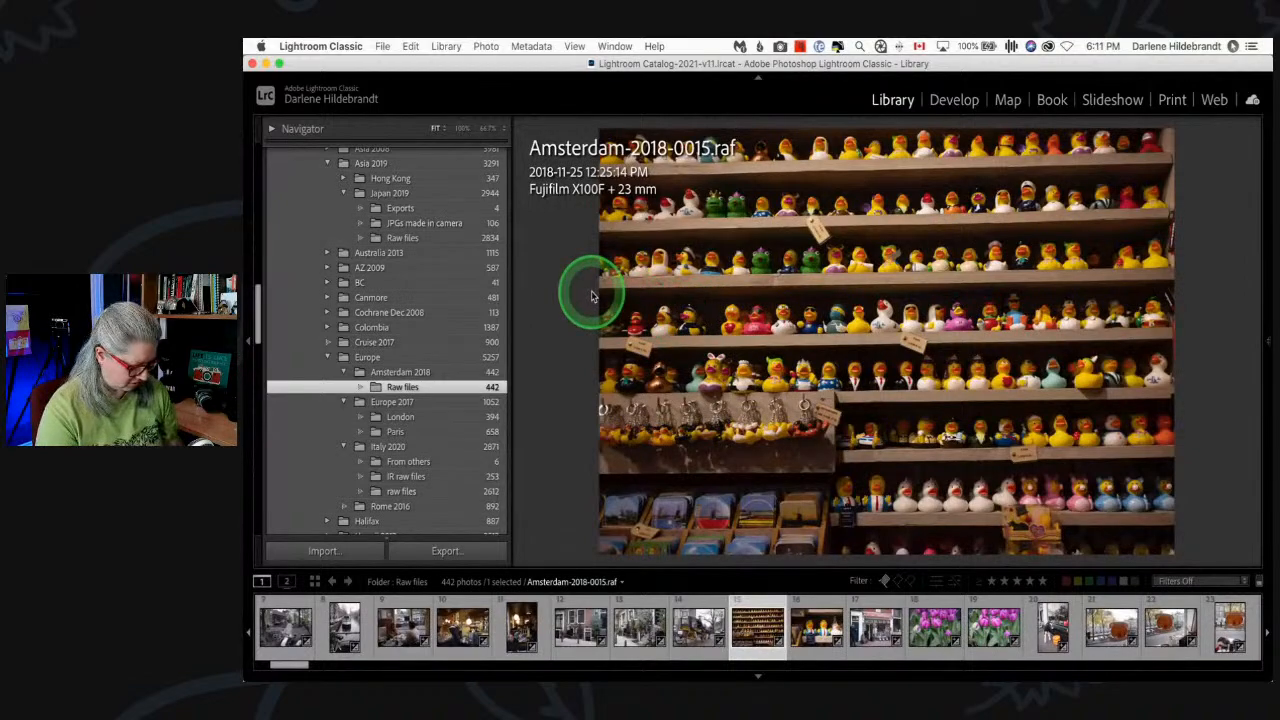
pyautogui.press('i')
pyautogui.press('i')
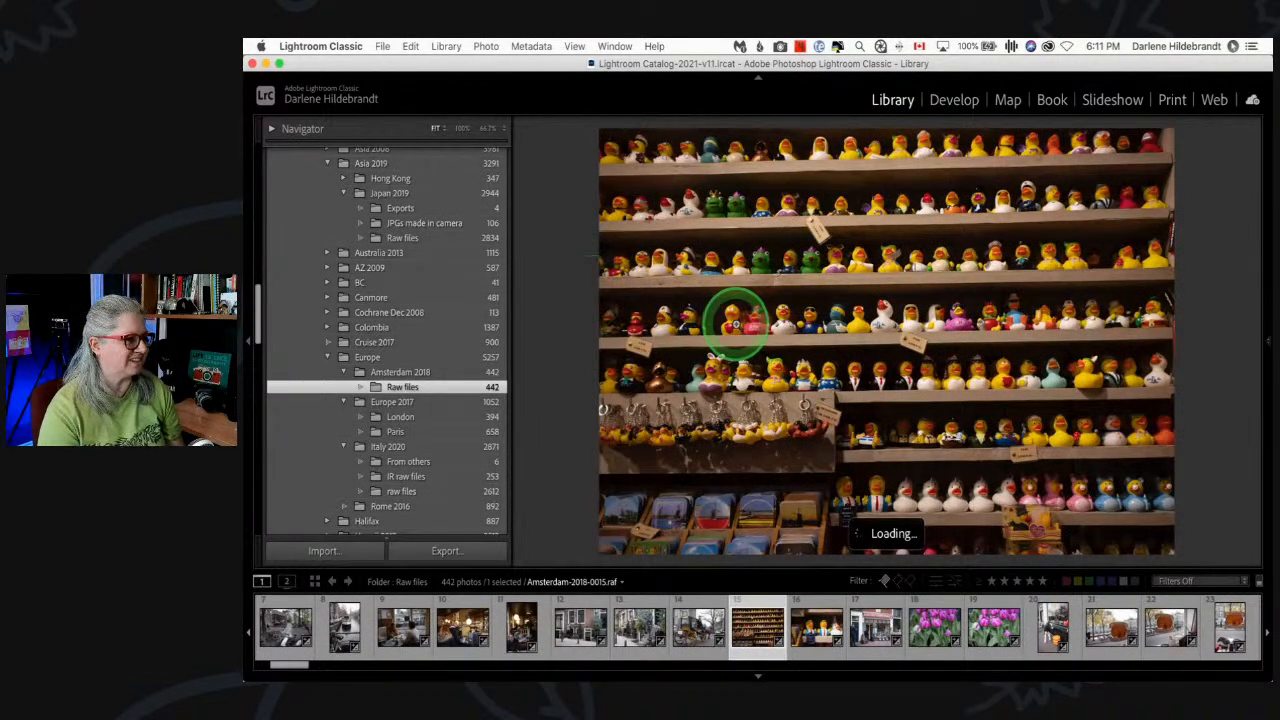
# - Zoom into the ducks at 100% to inspect the detail, and return to the full photo and the grid
pyautogui.click(736, 324)
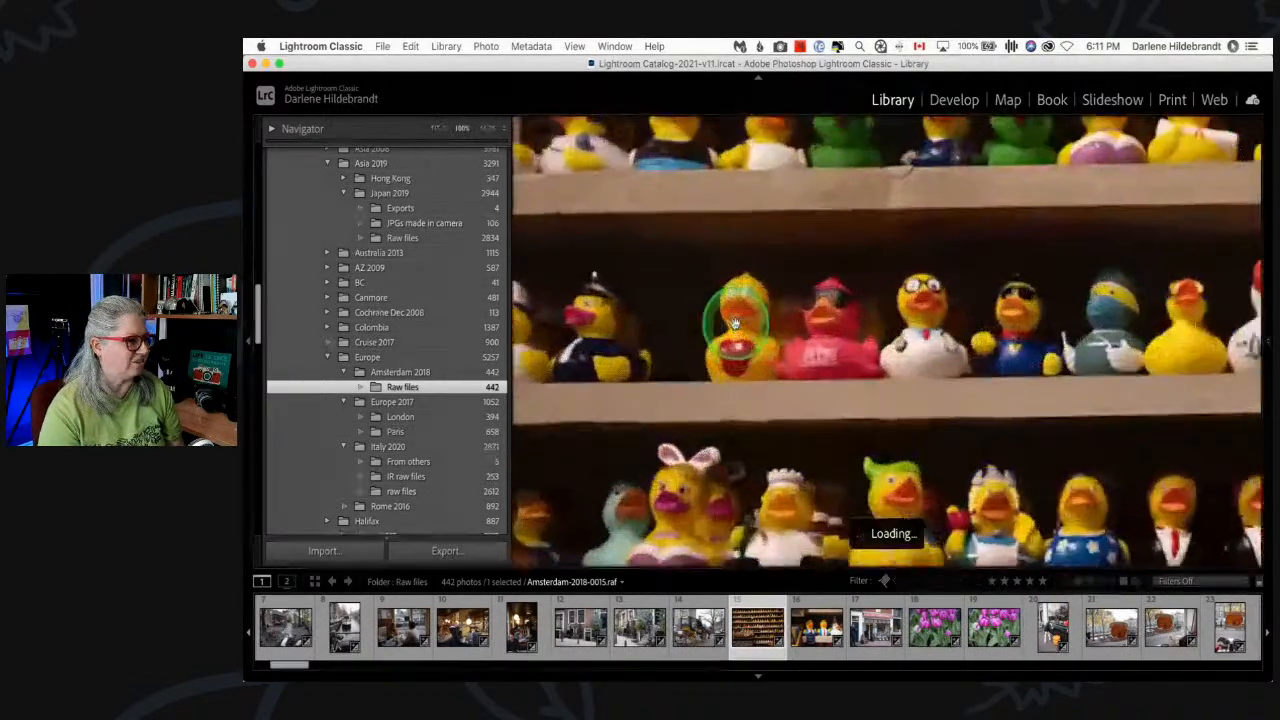
pyautogui.click(667, 298)
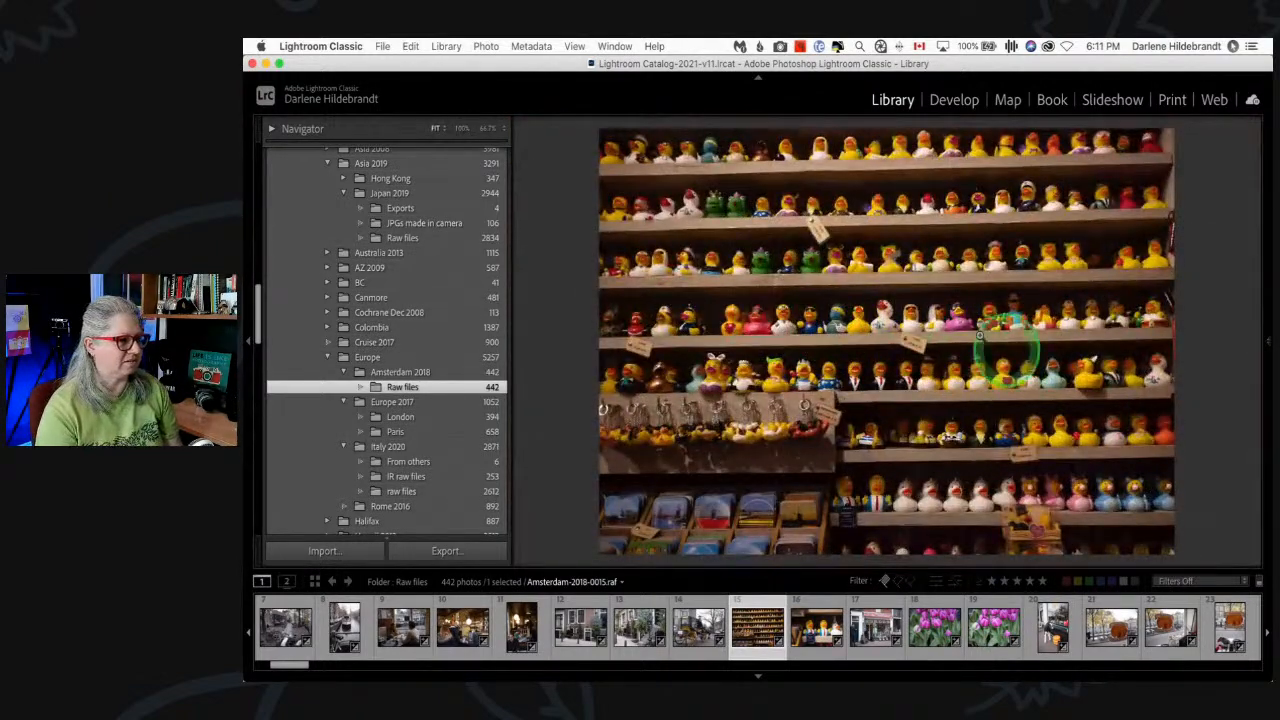
pyautogui.press('g')
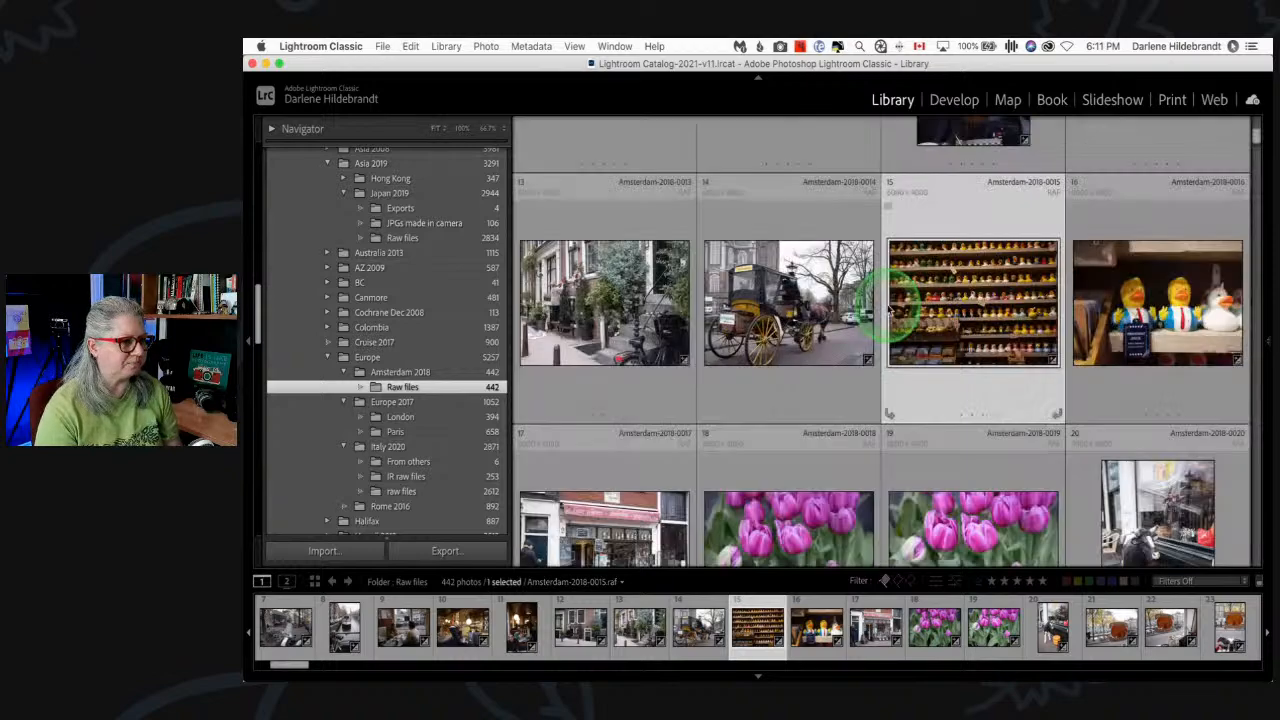
# - Open the tulip photo Amsterdam-2018-0018 in Loupe view and flip between it and Amsterdam-2018-0019 to compare them
pyautogui.scroll(-2, 888, 310)
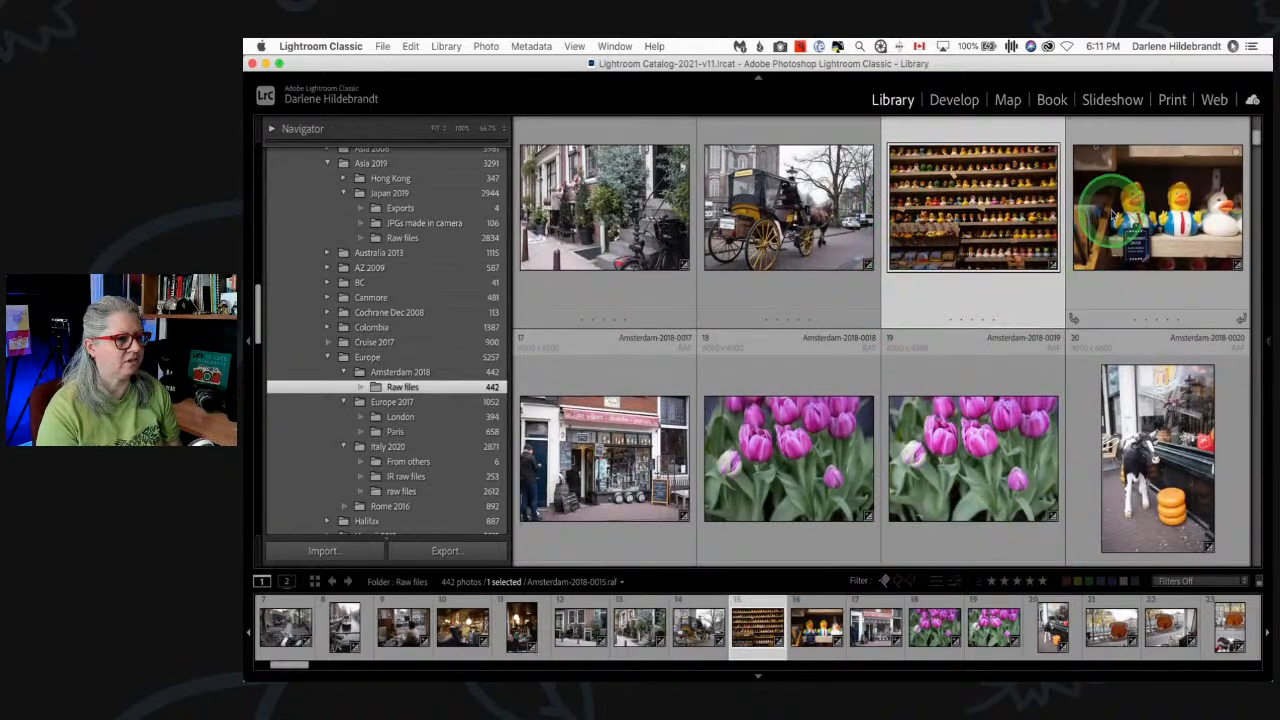
pyautogui.scroll(-2, 852, 287)
pyautogui.scroll(-1, 855, 288)
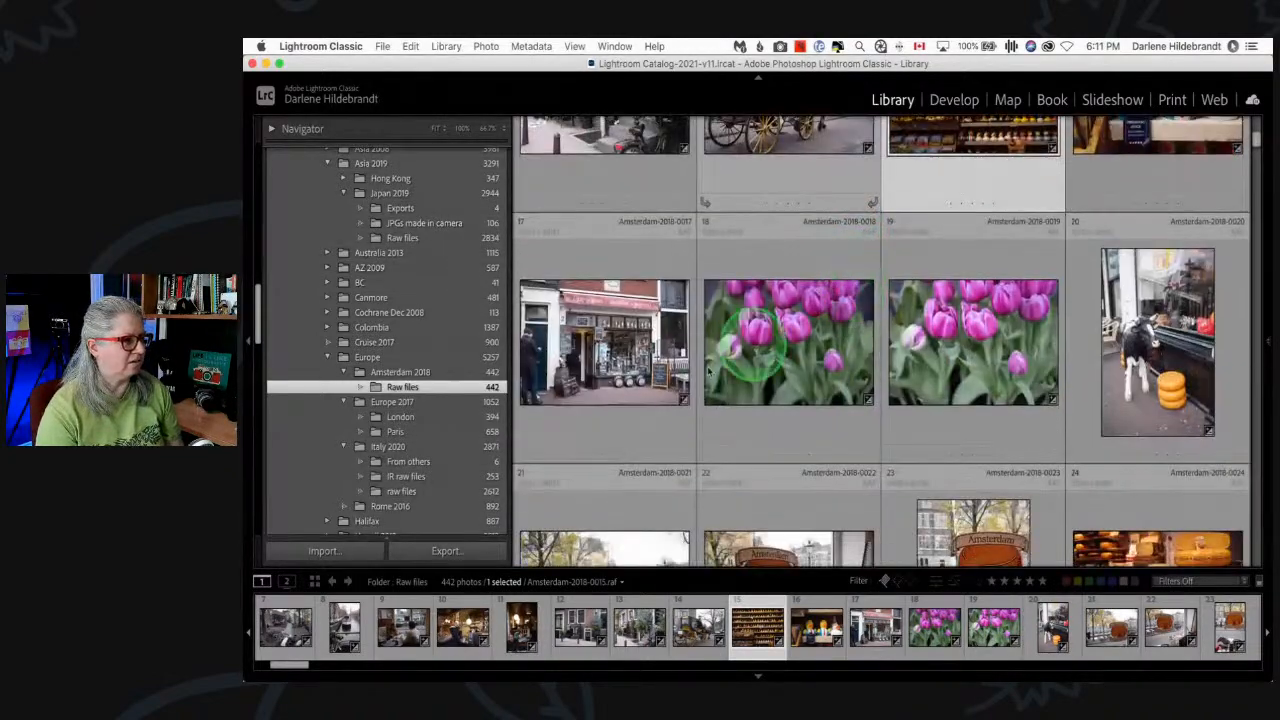
pyautogui.doubleClick(758, 372)
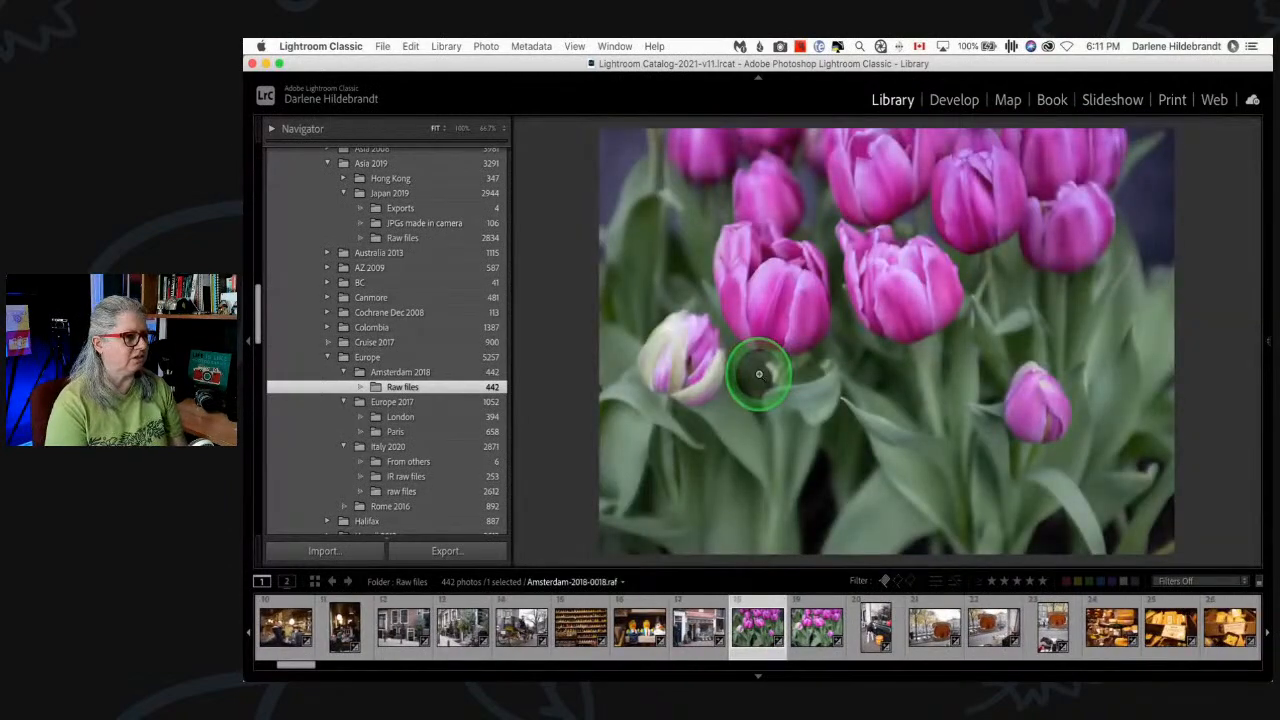
pyautogui.press('Right')
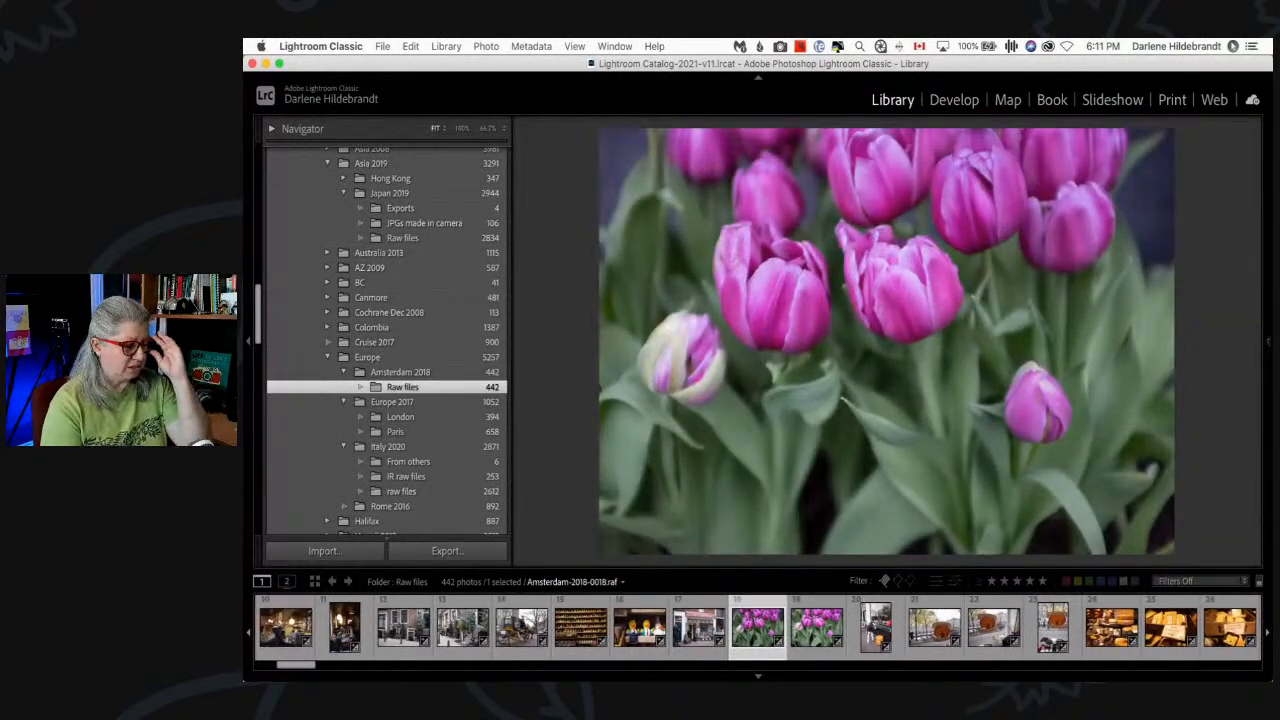
pyautogui.press('Right')
pyautogui.press('Left')
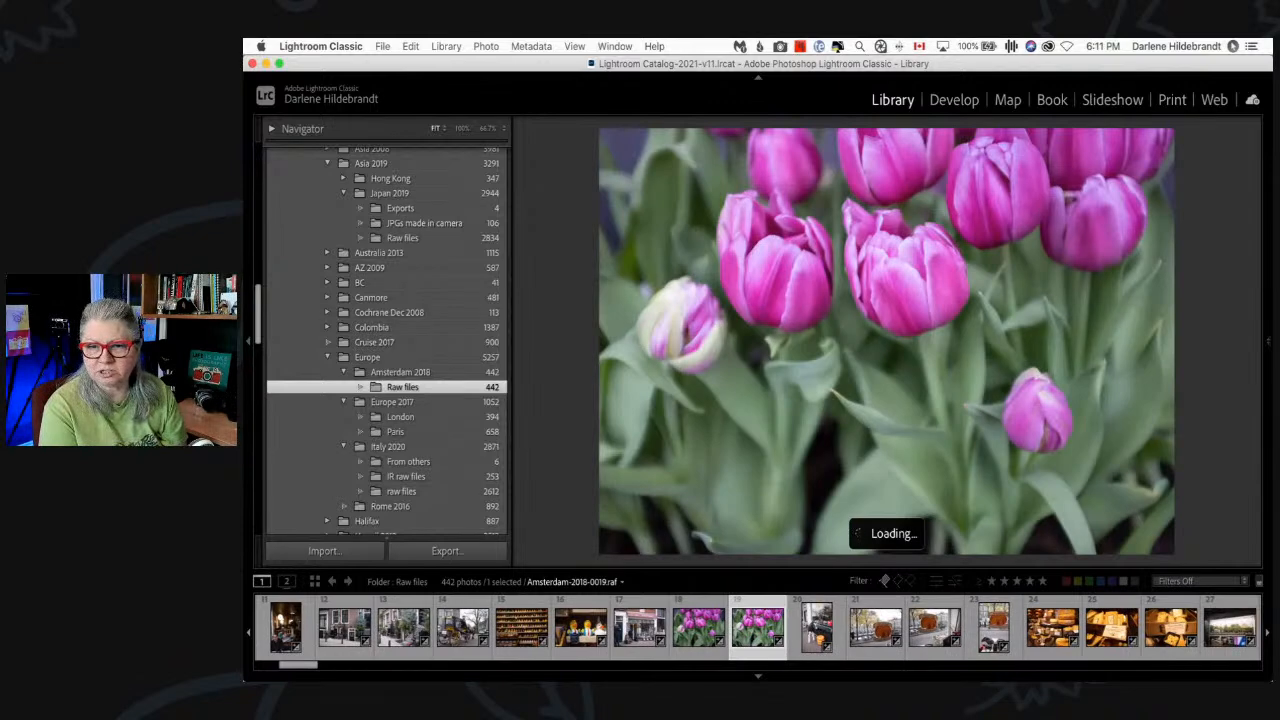
# - Flip between tulip photos Amsterdam-2018-0019 and Amsterdam-2018-0018 once more and return to the grid
pyautogui.press('Right')
pyautogui.press('Left')
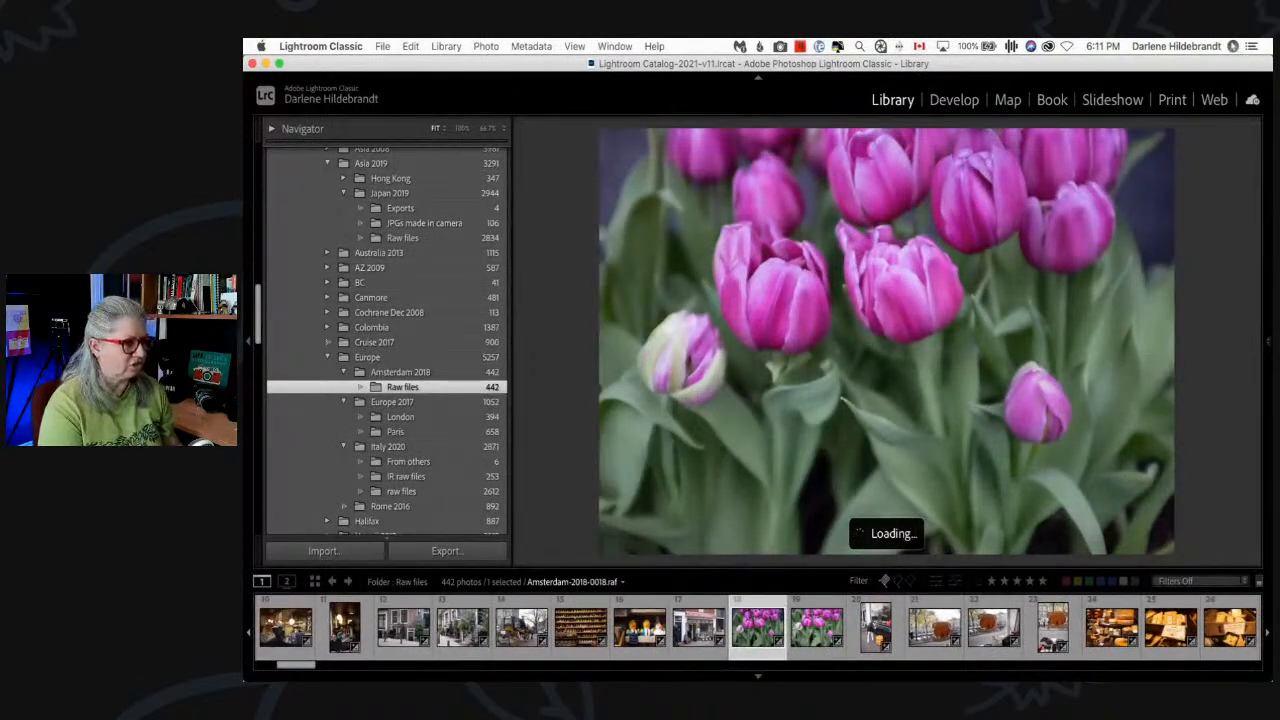
pyautogui.press('g')
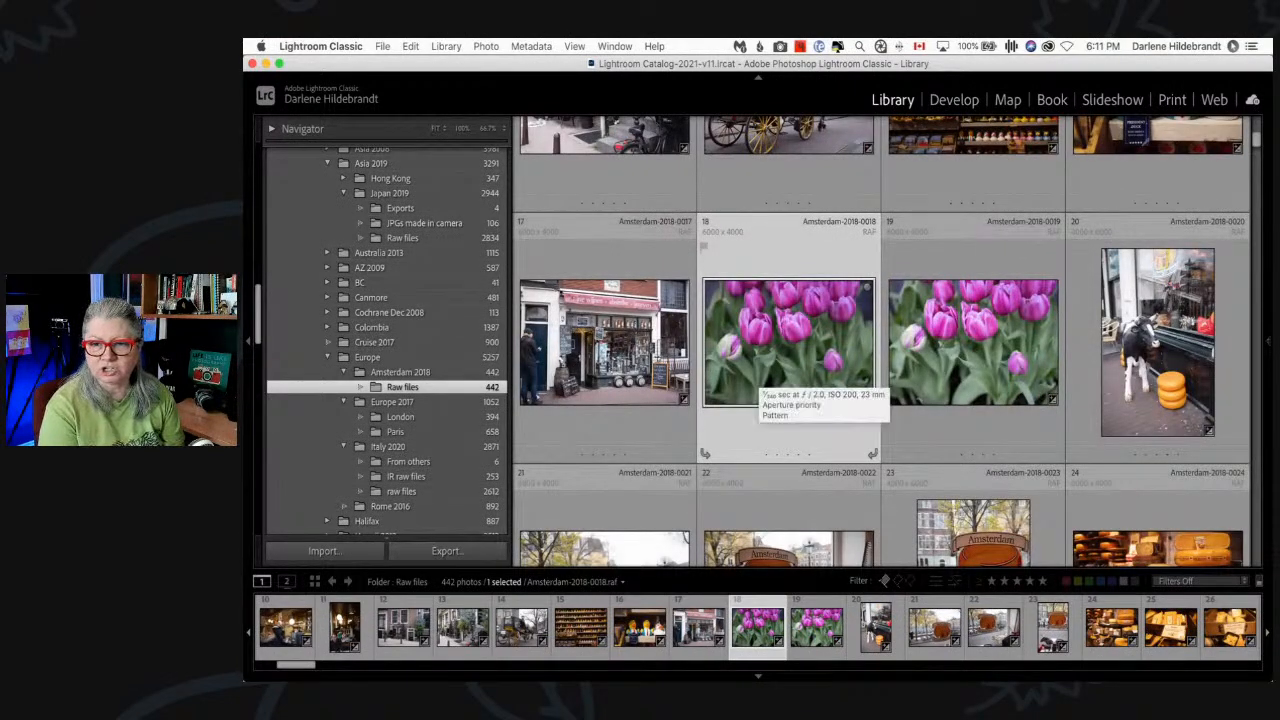
# - Enlarge tulip photo Amsterdam-2018-0018 in Loupe view, inspect its detail at 100%, and go back to the grid
pyautogui.press('e')
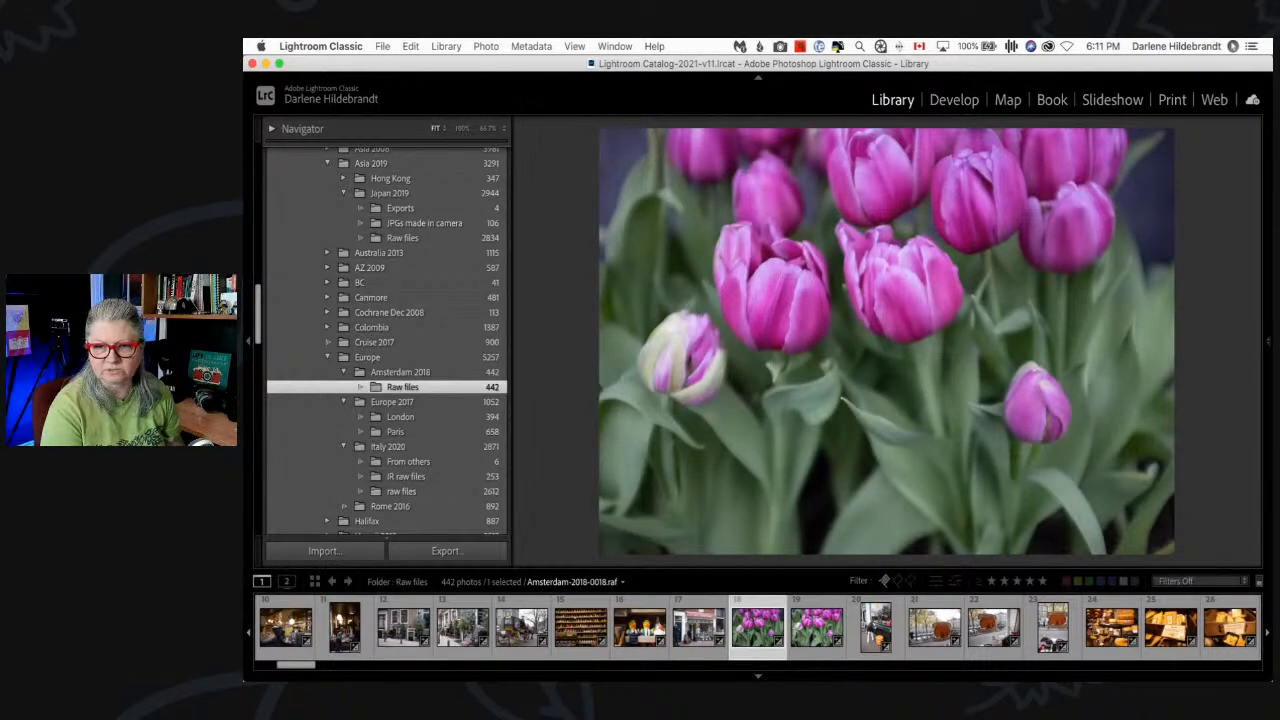
pyautogui.press('z')
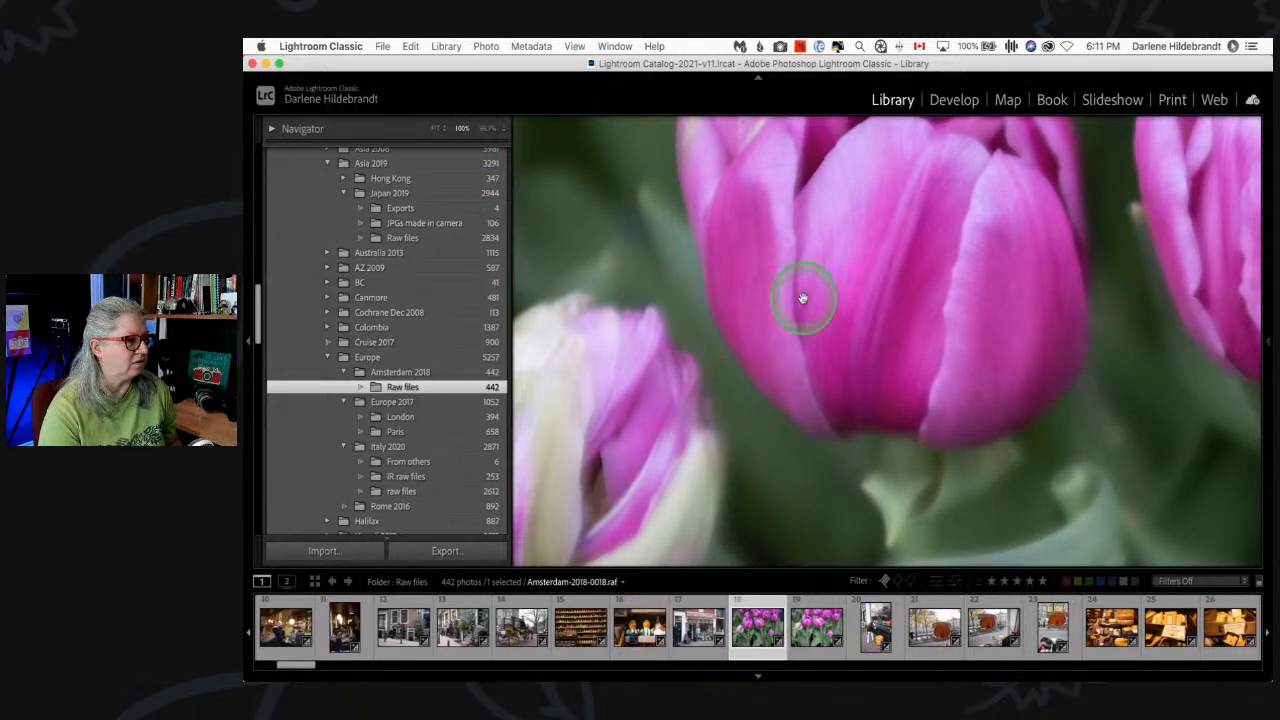
pyautogui.press('g')
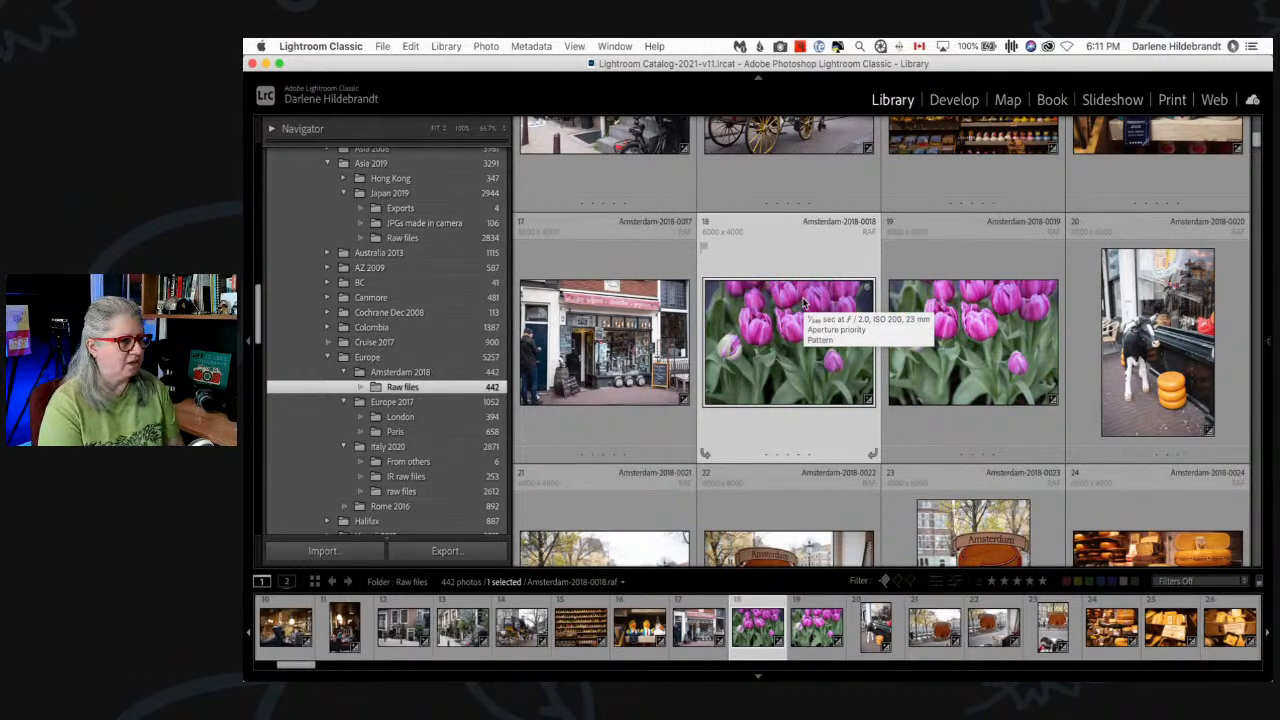
# - Select Amsterdam-2018-0019 together with Amsterdam-2018-0018, show both in Survey view, and hide the side panels to enlarge them
pyautogui.keyDown('super'); pyautogui.click(938, 368); pyautogui.keyUp('super')
pyautogui.click(1012, 454)
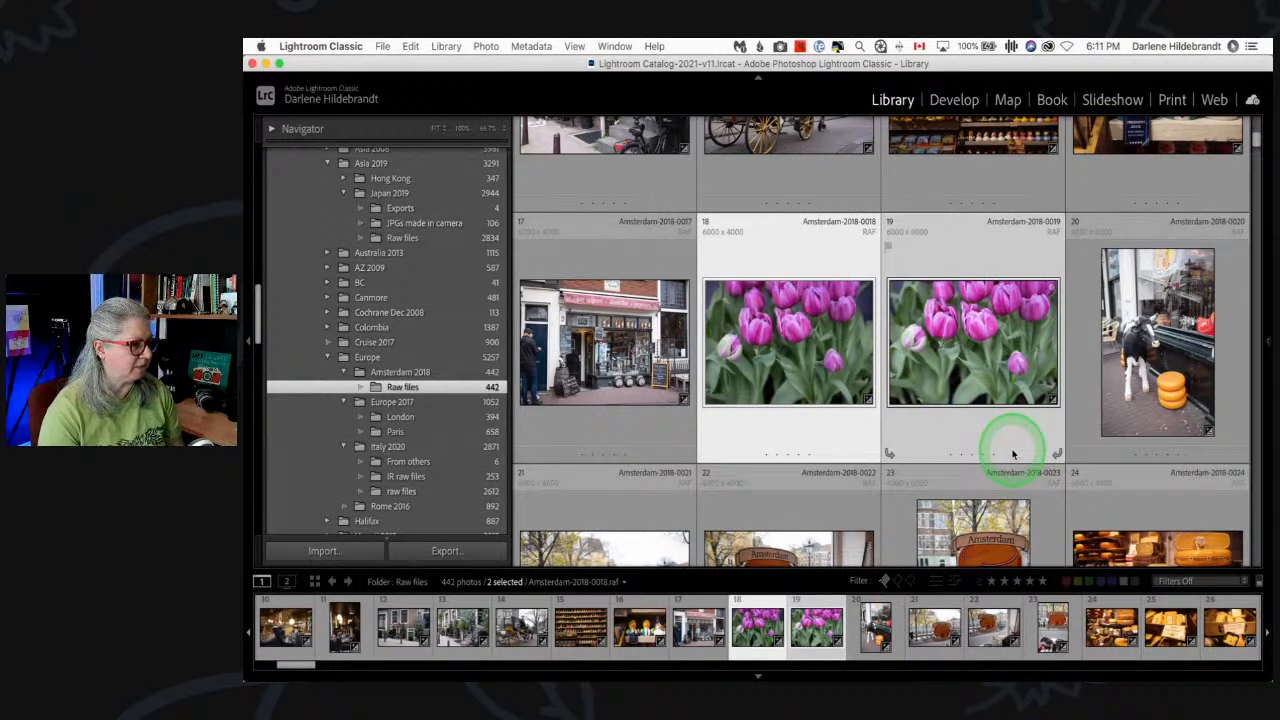
pyautogui.press('n')
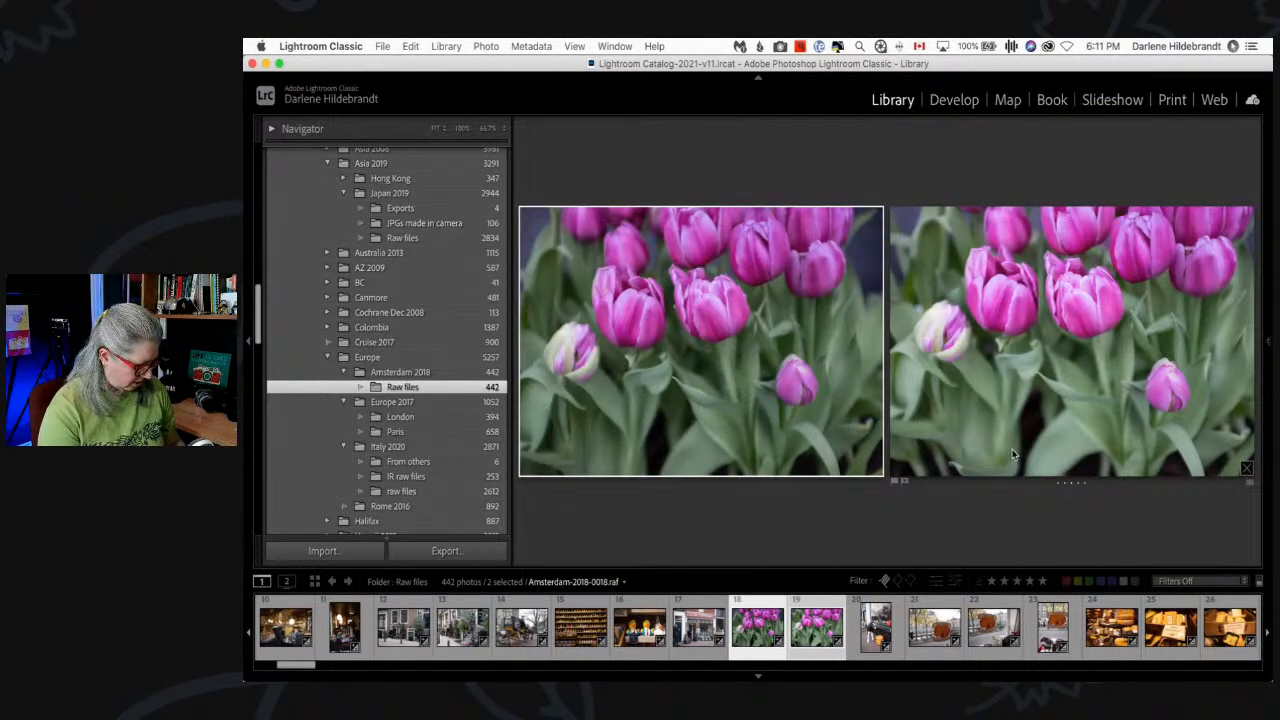
pyautogui.press('Tab')
pyautogui.press('Tab')
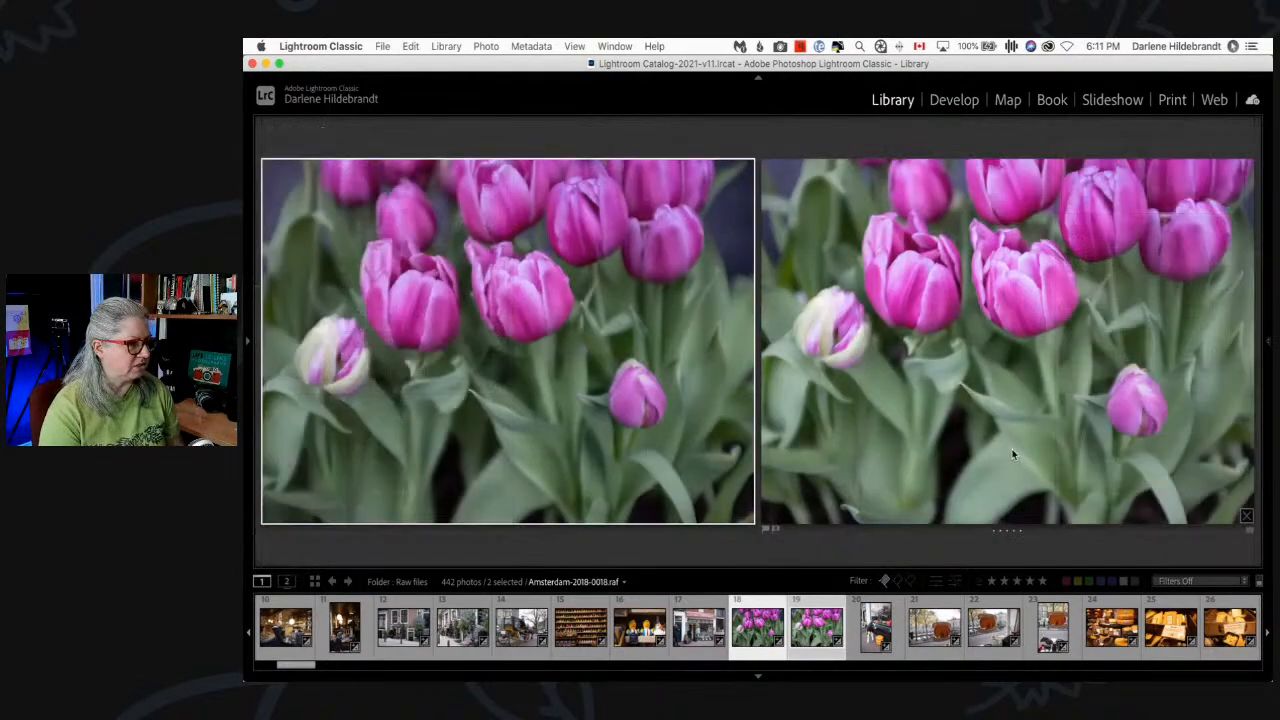
# - Put the two tulip photos in Compare view, magnify the central tulip in both, and zoom back out
pyautogui.press('c')
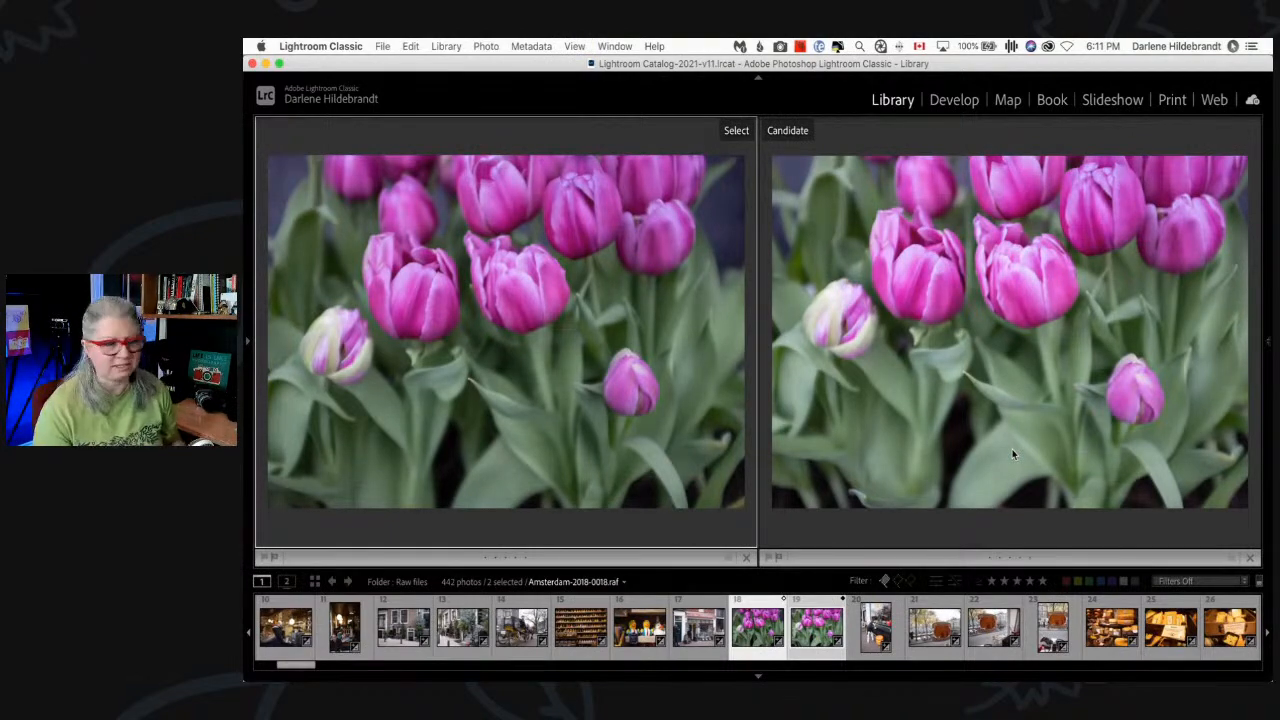
pyautogui.click(541, 335)
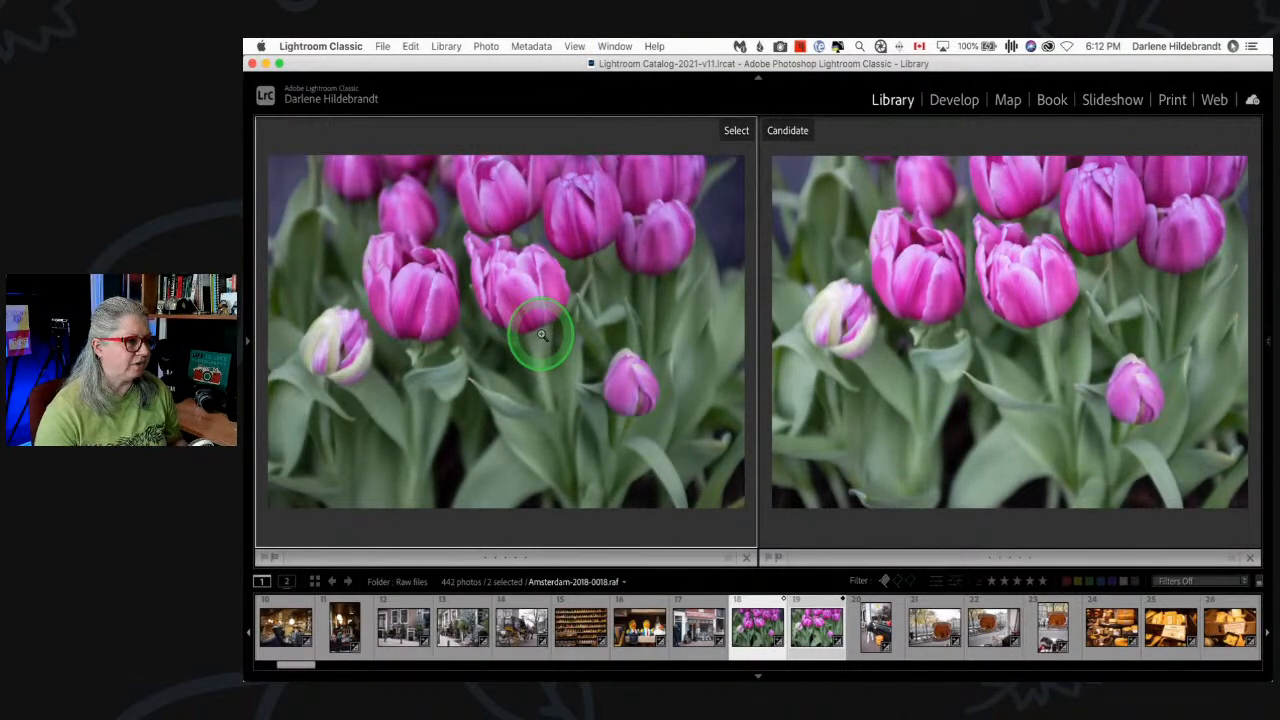
pyautogui.click(493, 277)
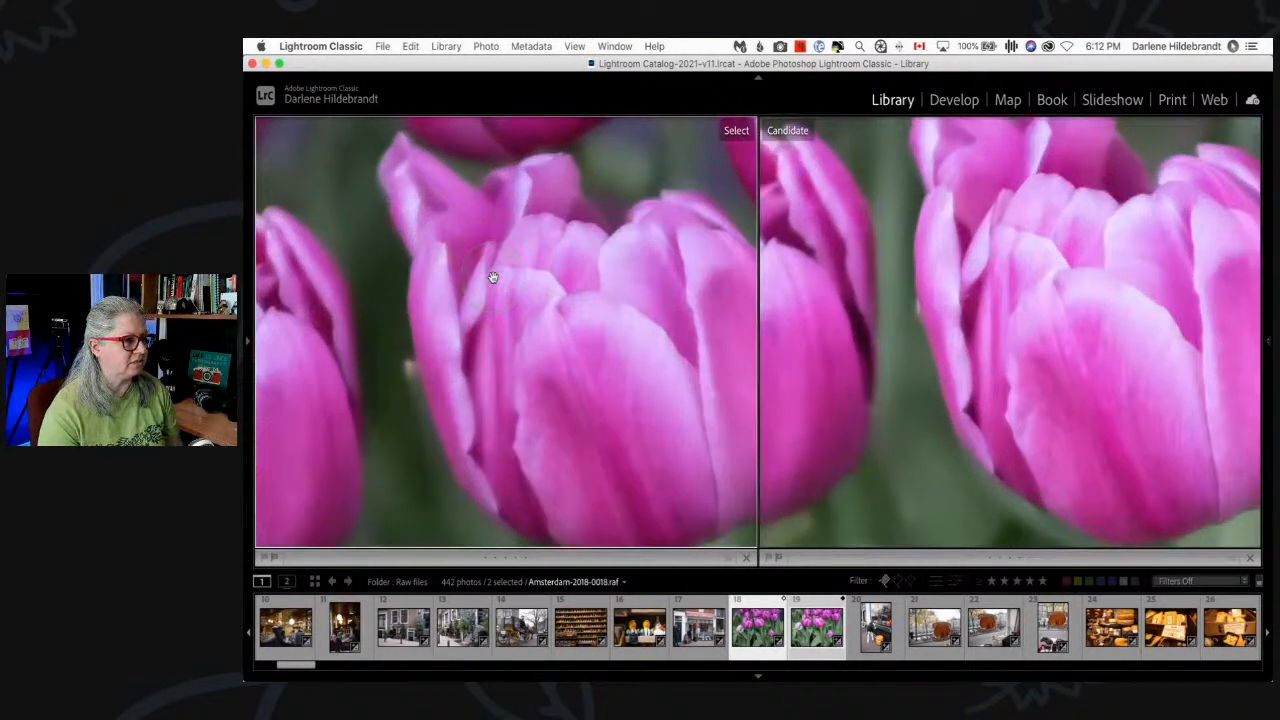
pyautogui.click(493, 277)
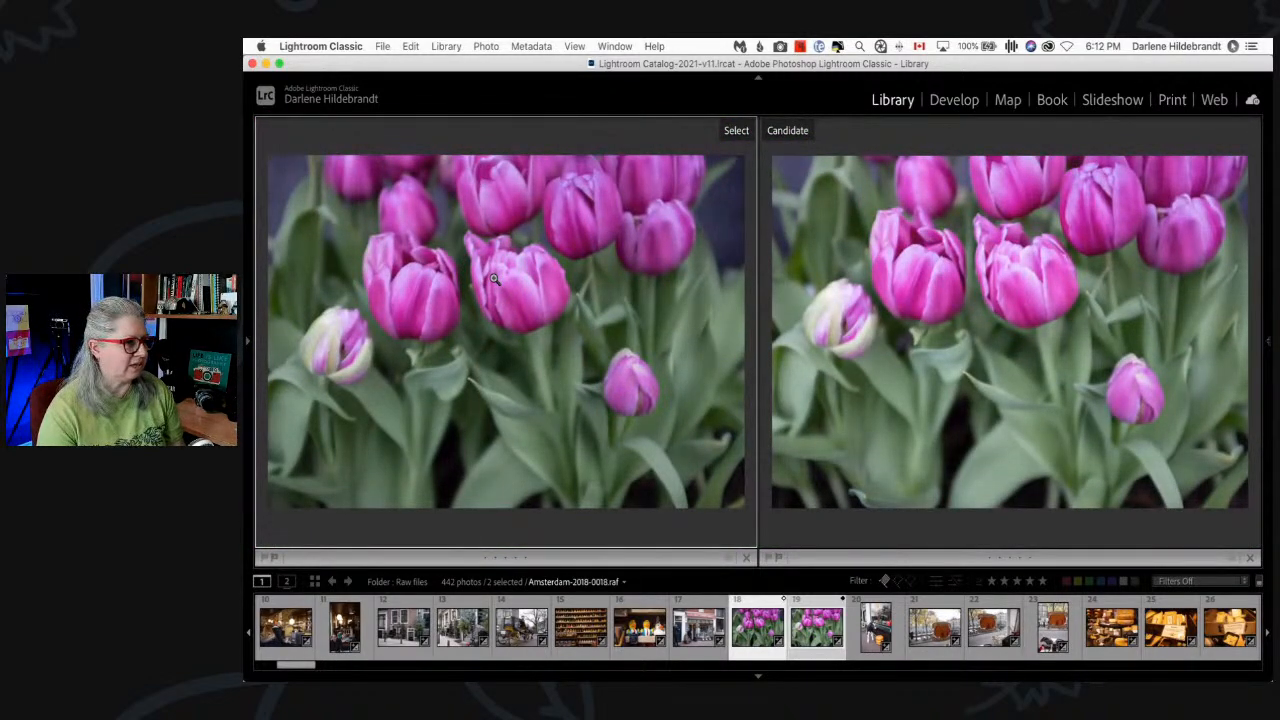
# - Magnify both tulip photos again, pan them together across the flowers and leaves to compare sharpness, and zoom back out
pyautogui.click(524, 292)
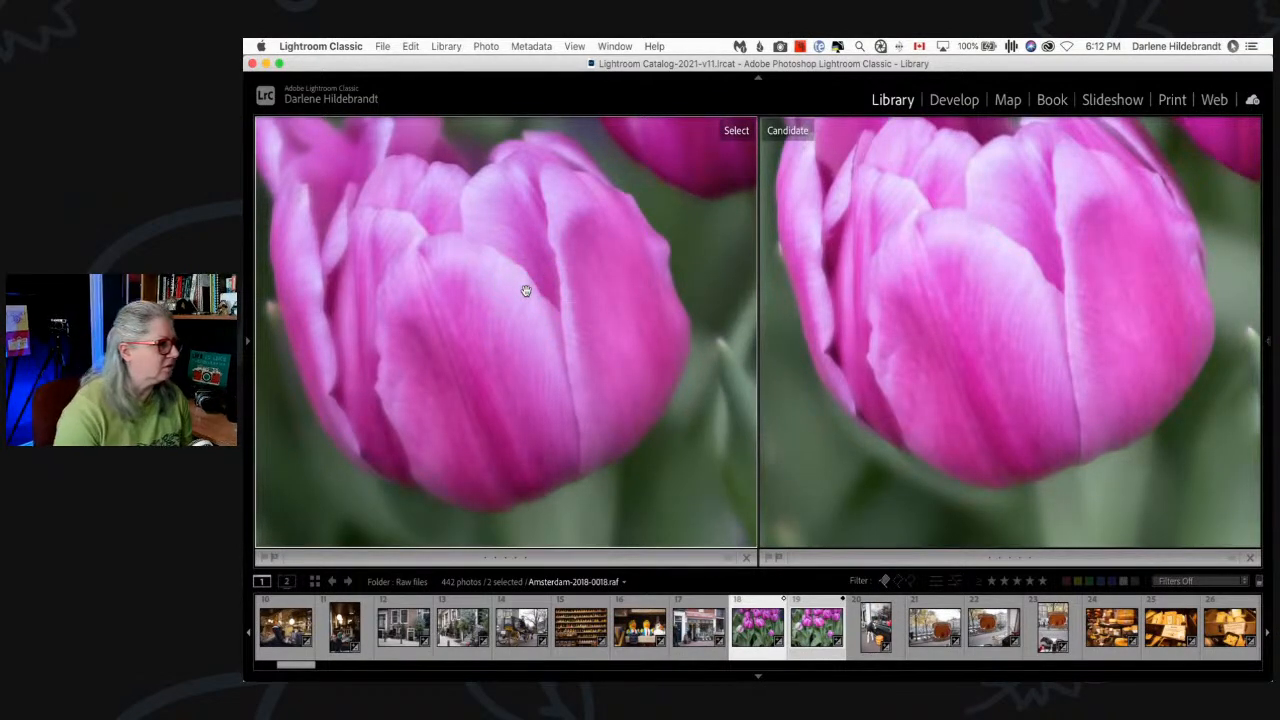
pyautogui.scroll(-5, 526, 291)
pyautogui.scroll(8, 526, 291)
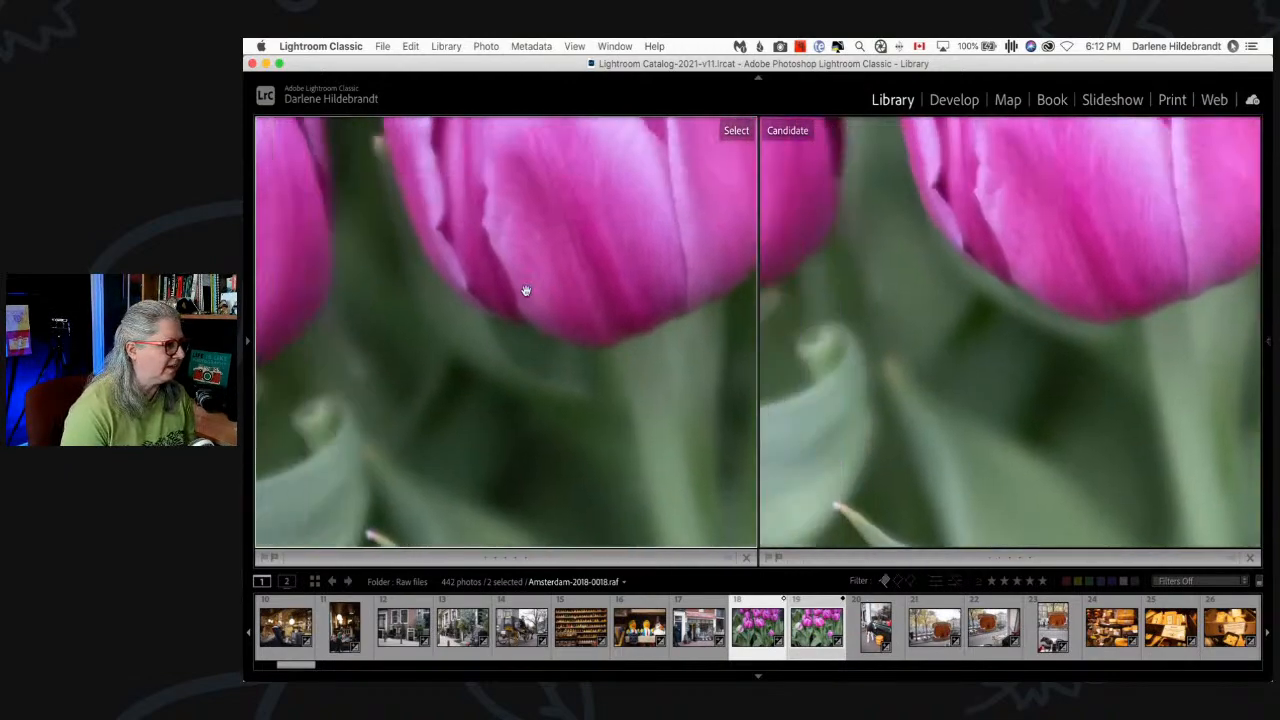
pyautogui.hscroll(-6, 526, 291)
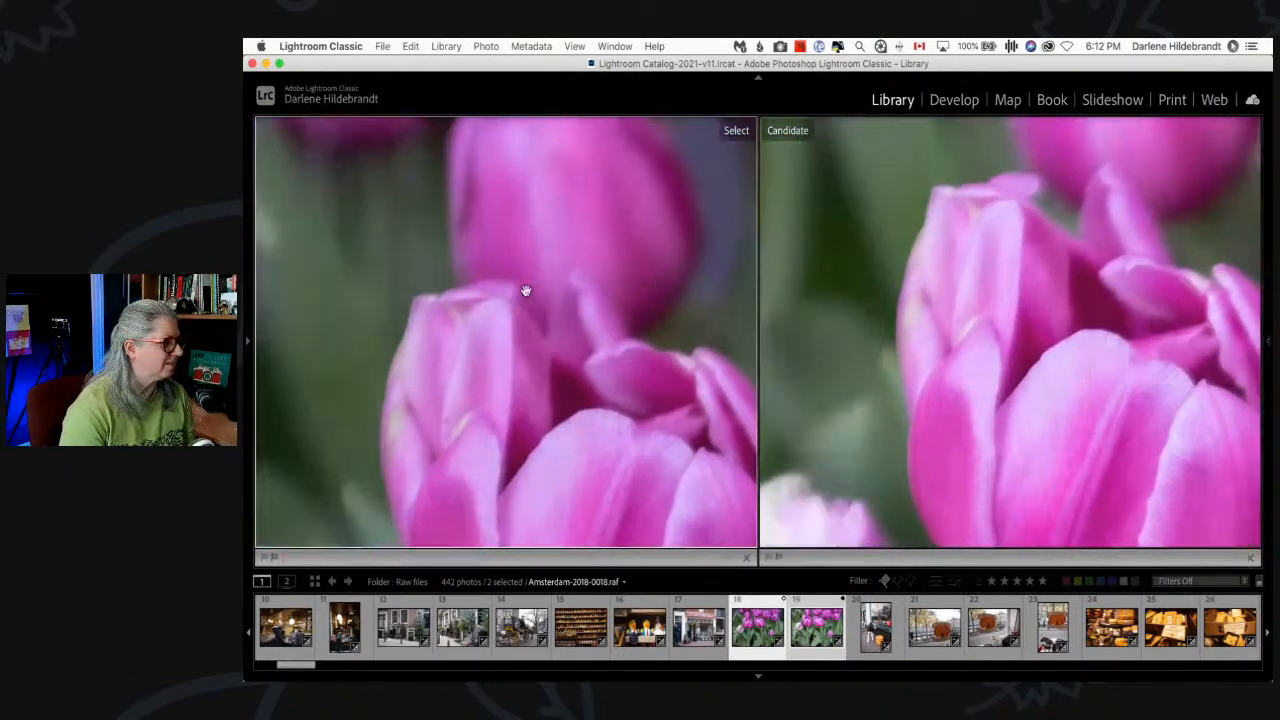
pyautogui.scroll(-6, 526, 291)
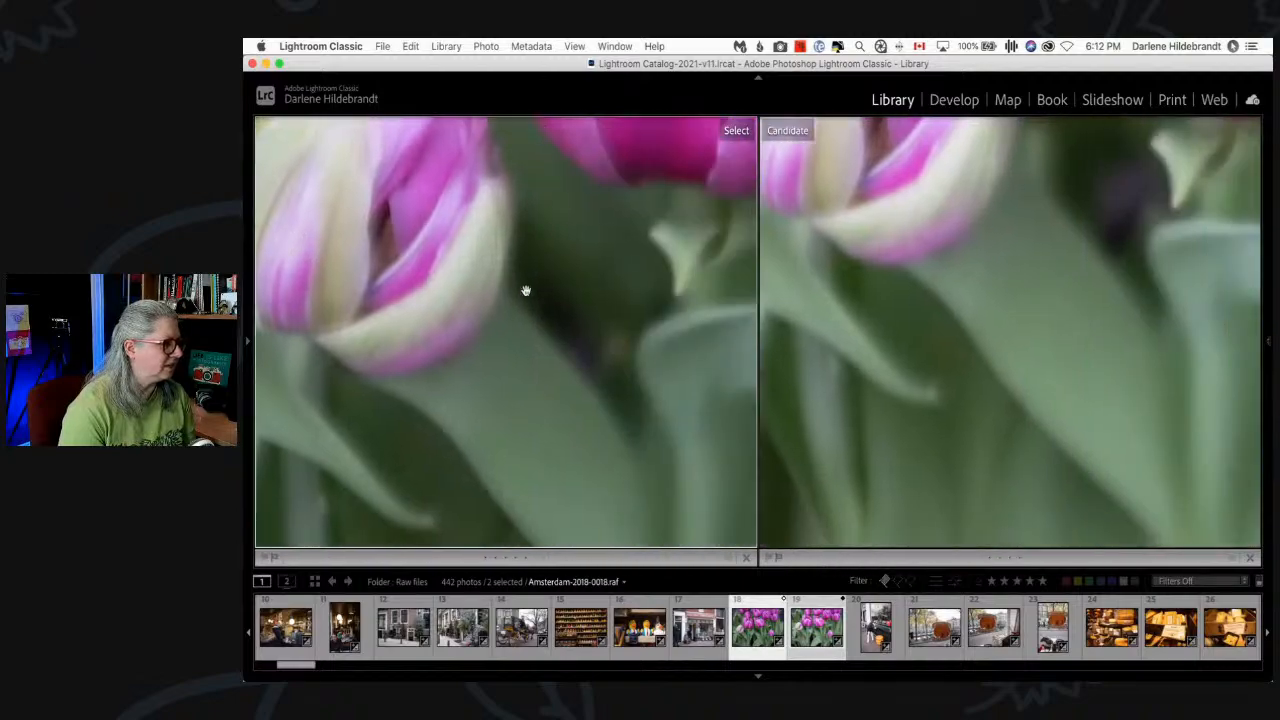
pyautogui.scroll(15, 526, 291)
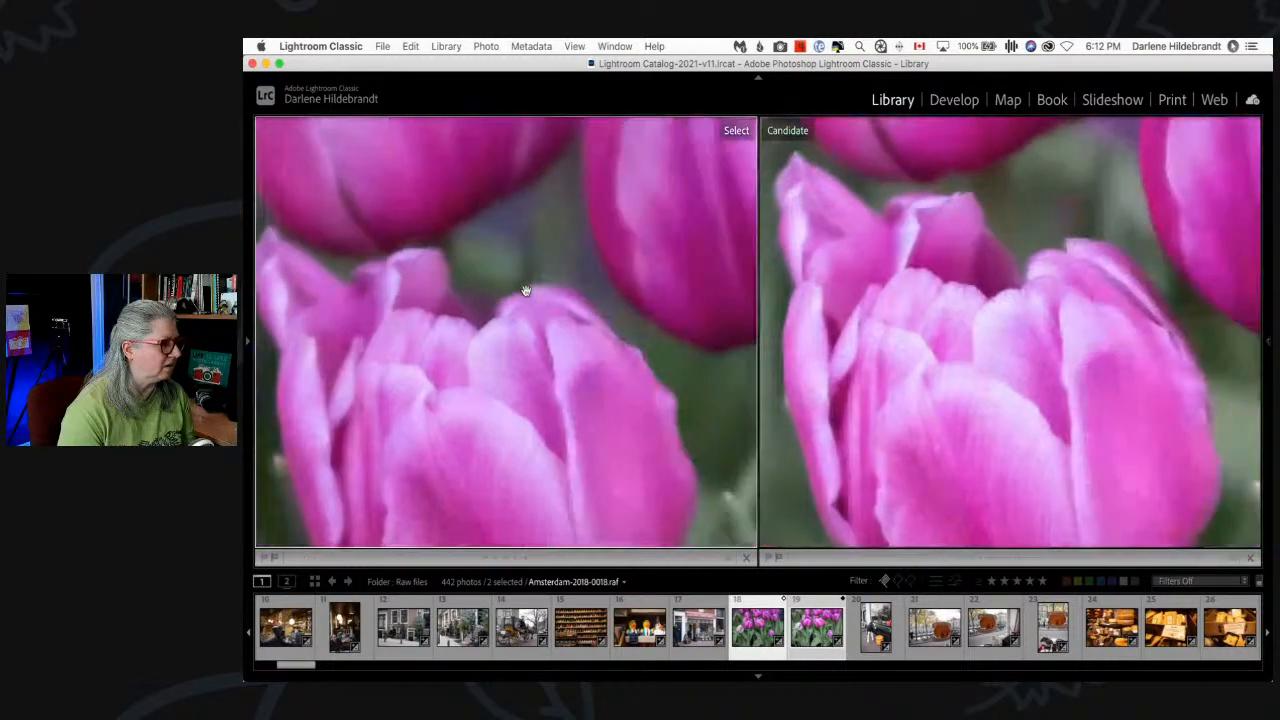
pyautogui.click(526, 291)
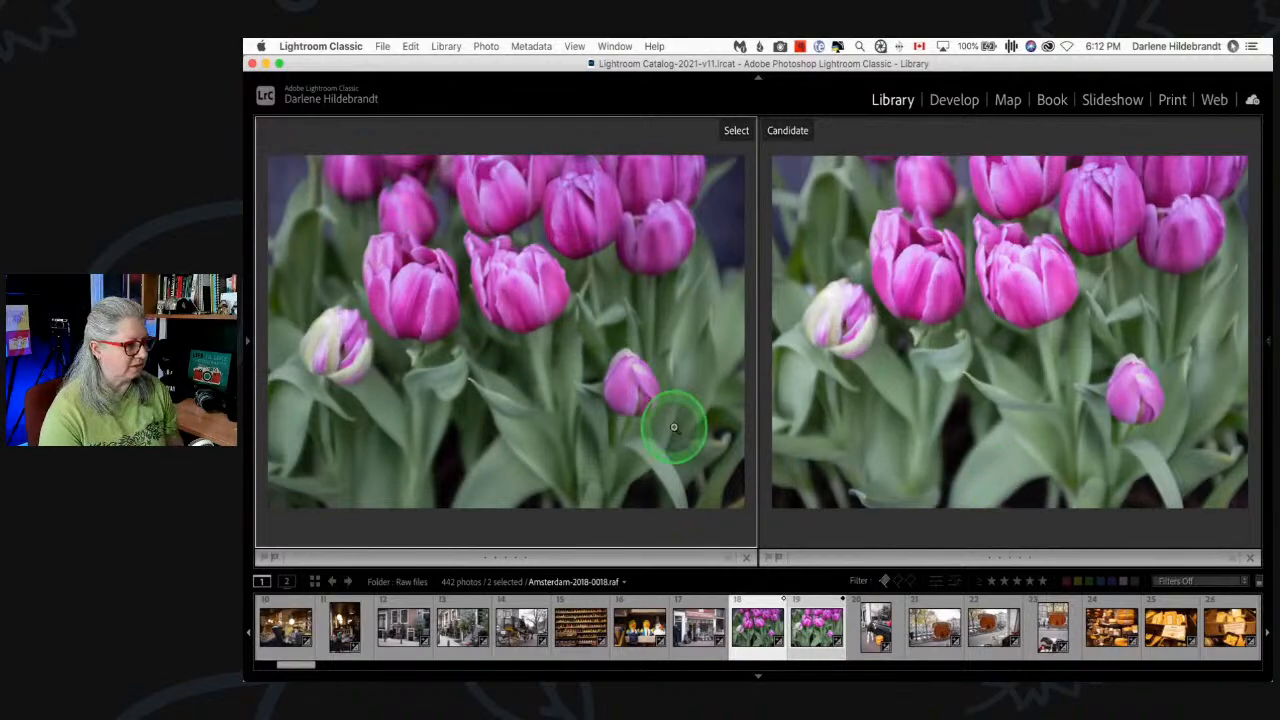
# - Return to the grid, select only tulip photo Amsterdam-2018-0018, and flag it as a pick
pyautogui.press('g')
pyautogui.click(722, 355)
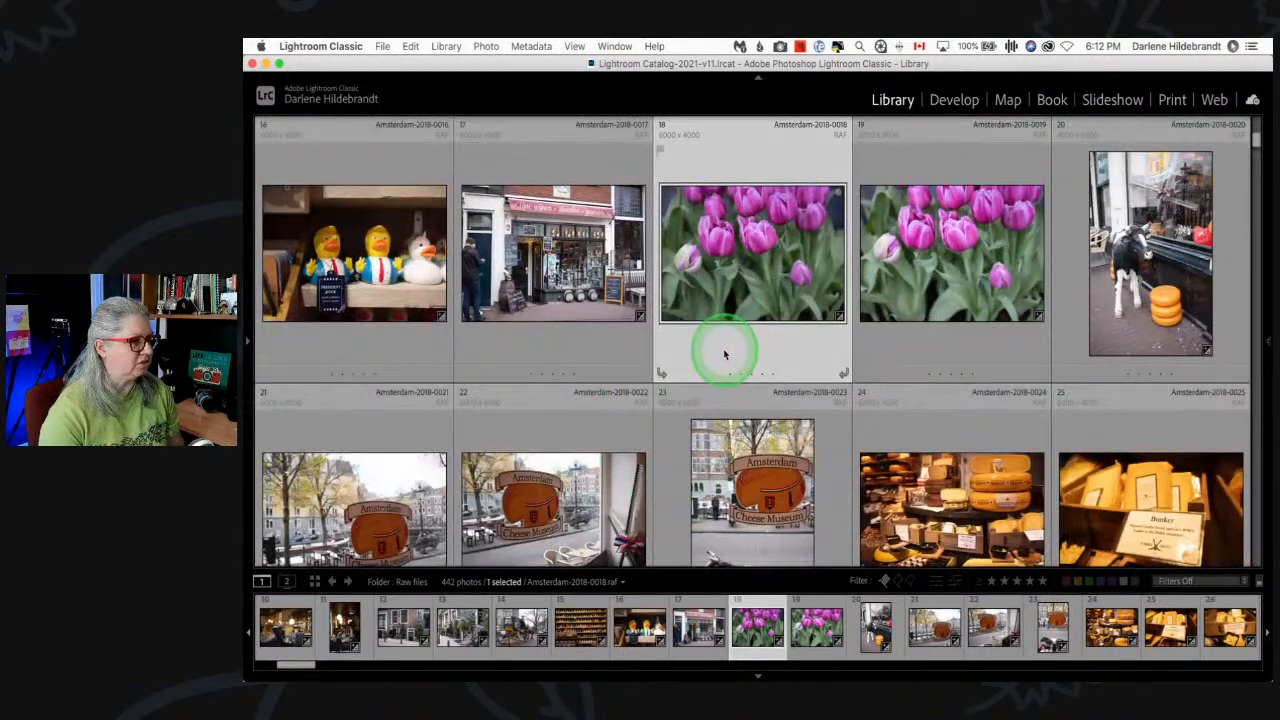
pyautogui.press('p')
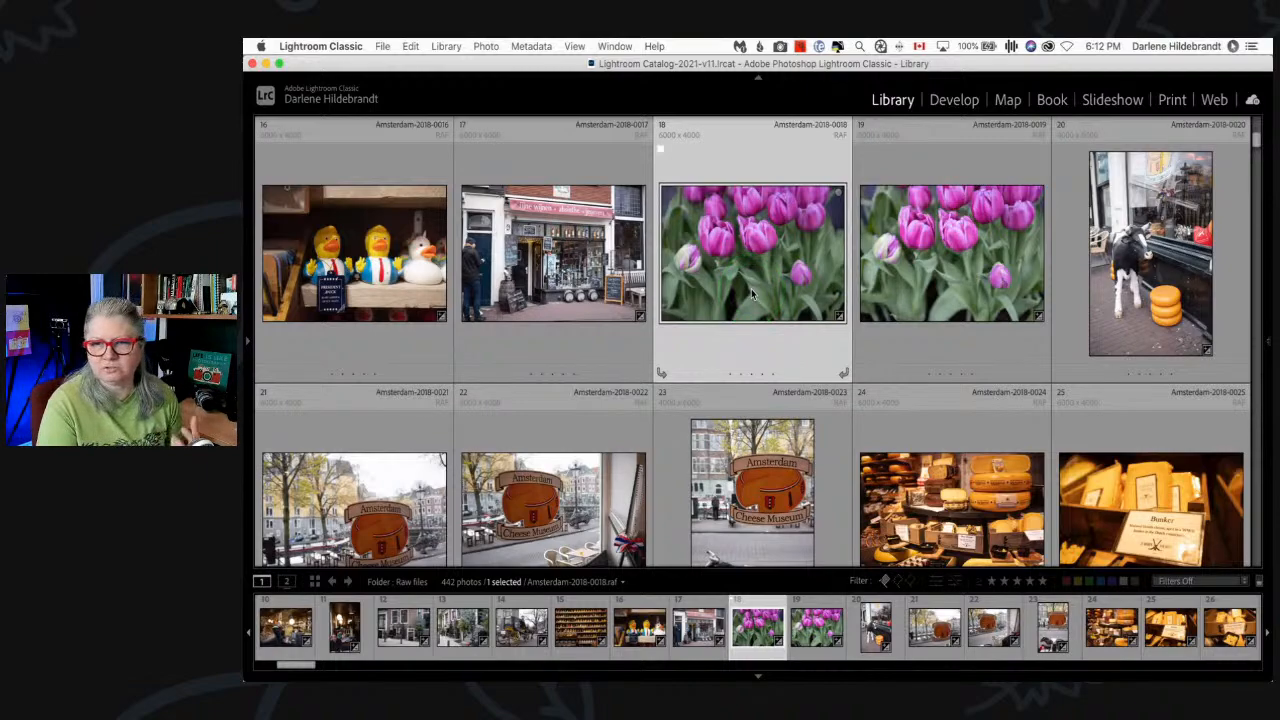
# - Browse on to the sleeping white cat photos, view Amsterdam-2018-0037 in Loupe view, and return to the grid
pyautogui.scroll(-3, 751, 288)
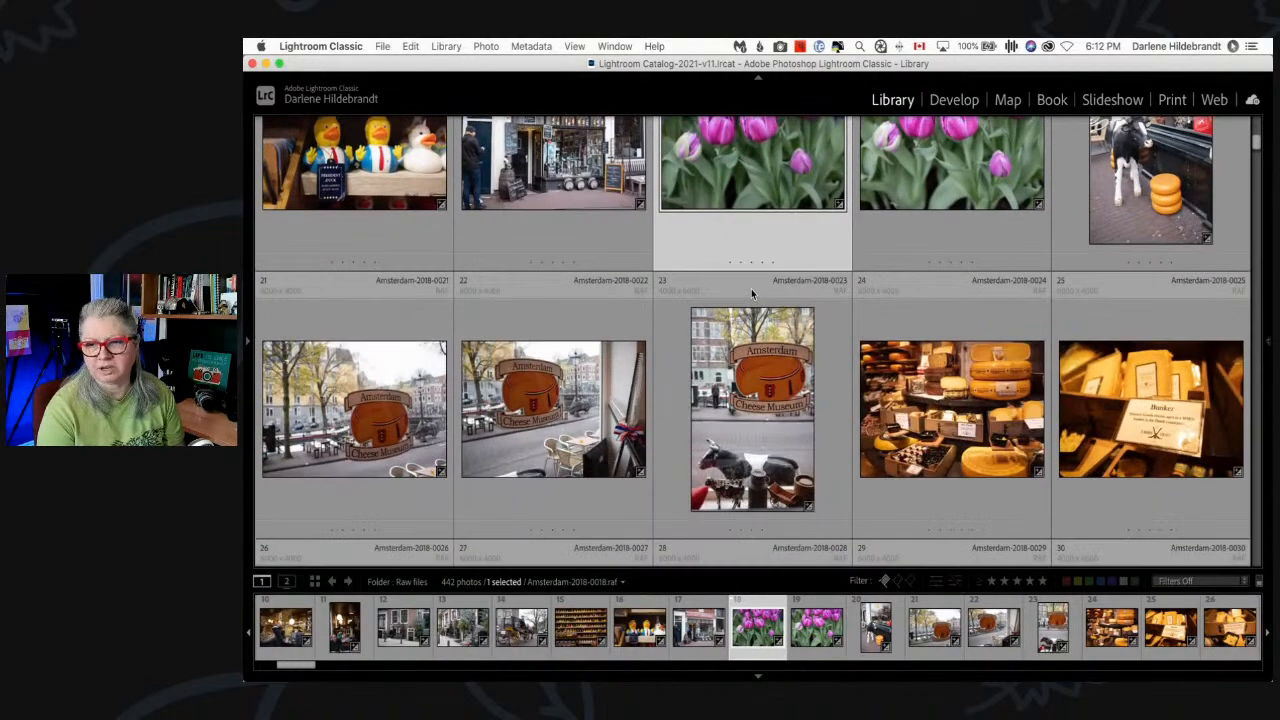
pyautogui.scroll(-10, 751, 290)
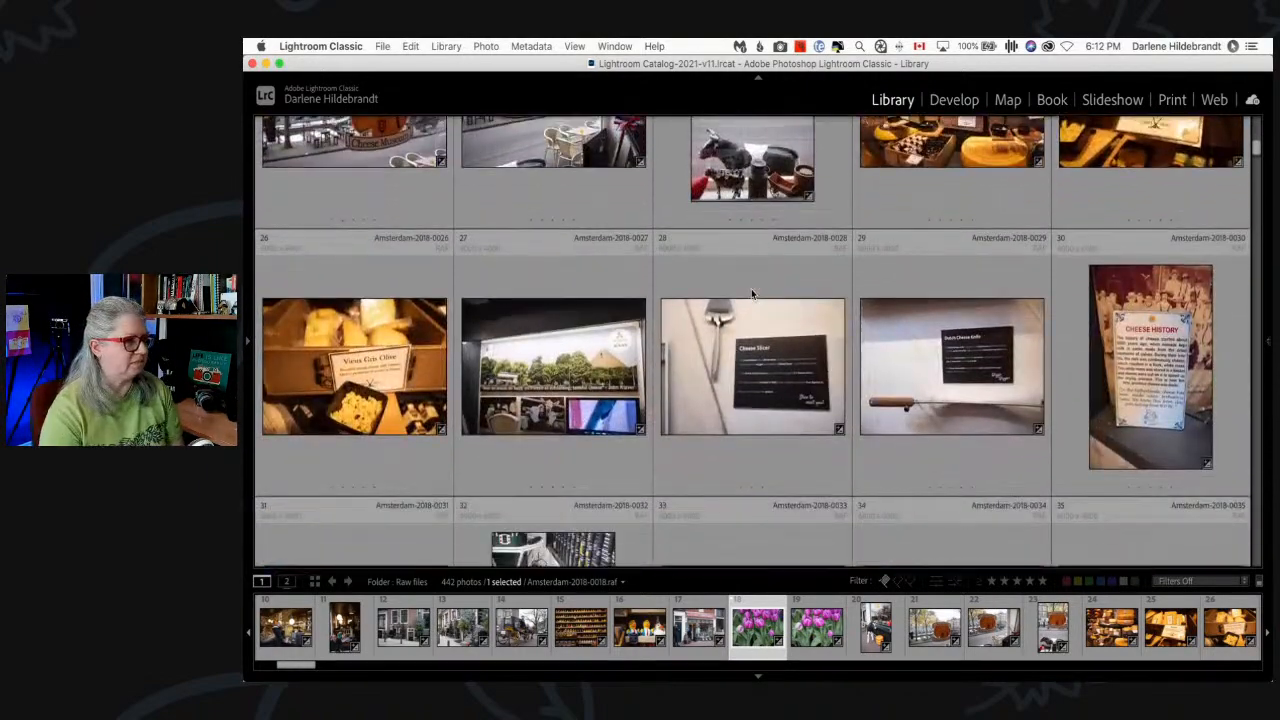
pyautogui.scroll(-5, 752, 293)
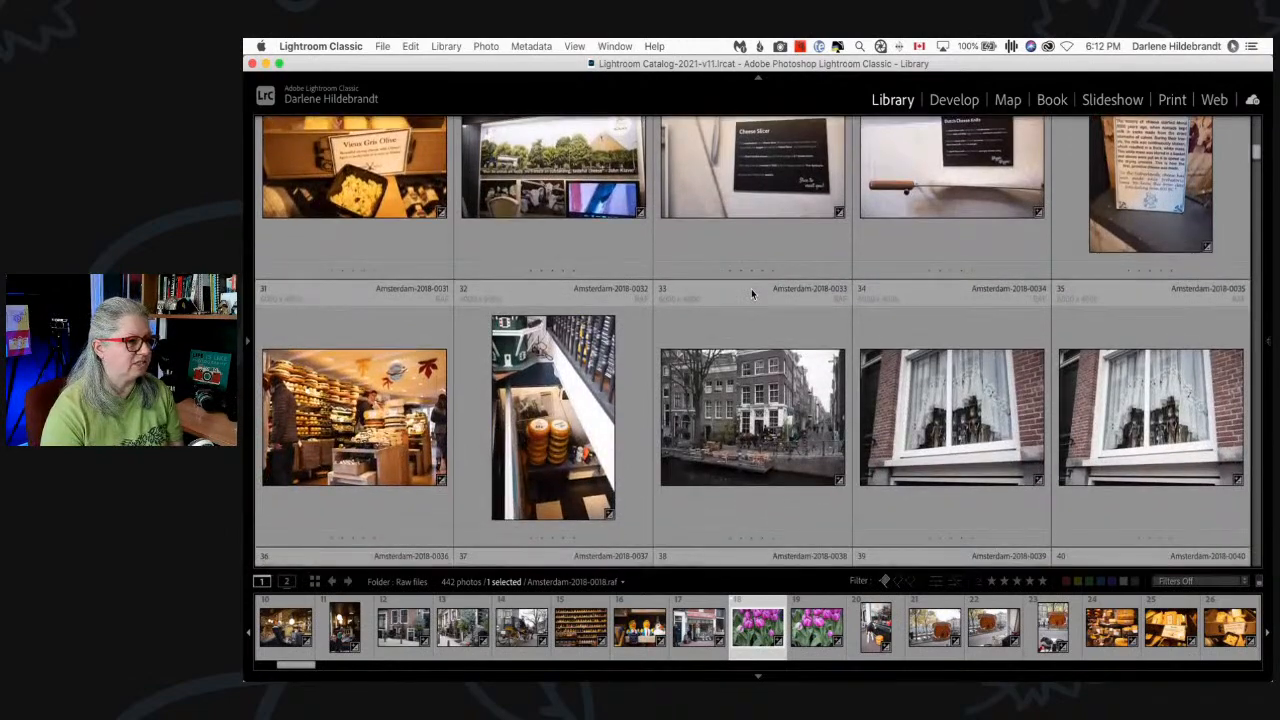
pyautogui.scroll(-8, 751, 288)
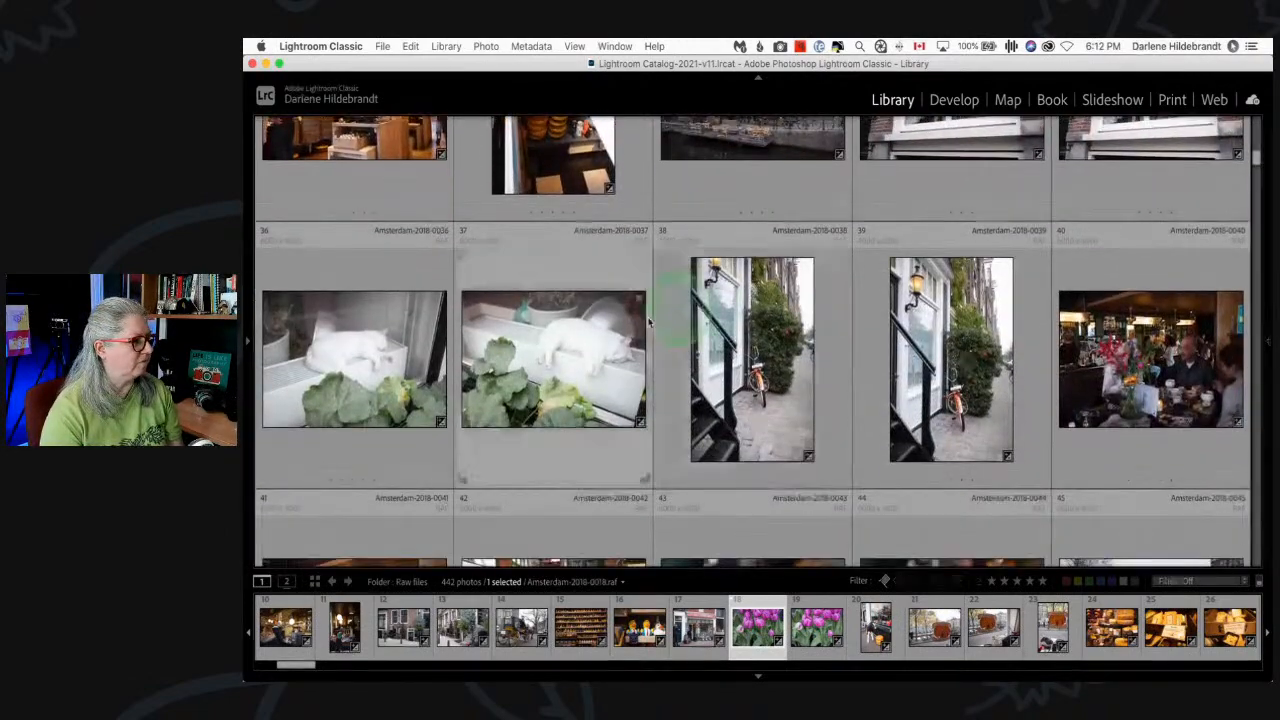
pyautogui.doubleClick(408, 346)
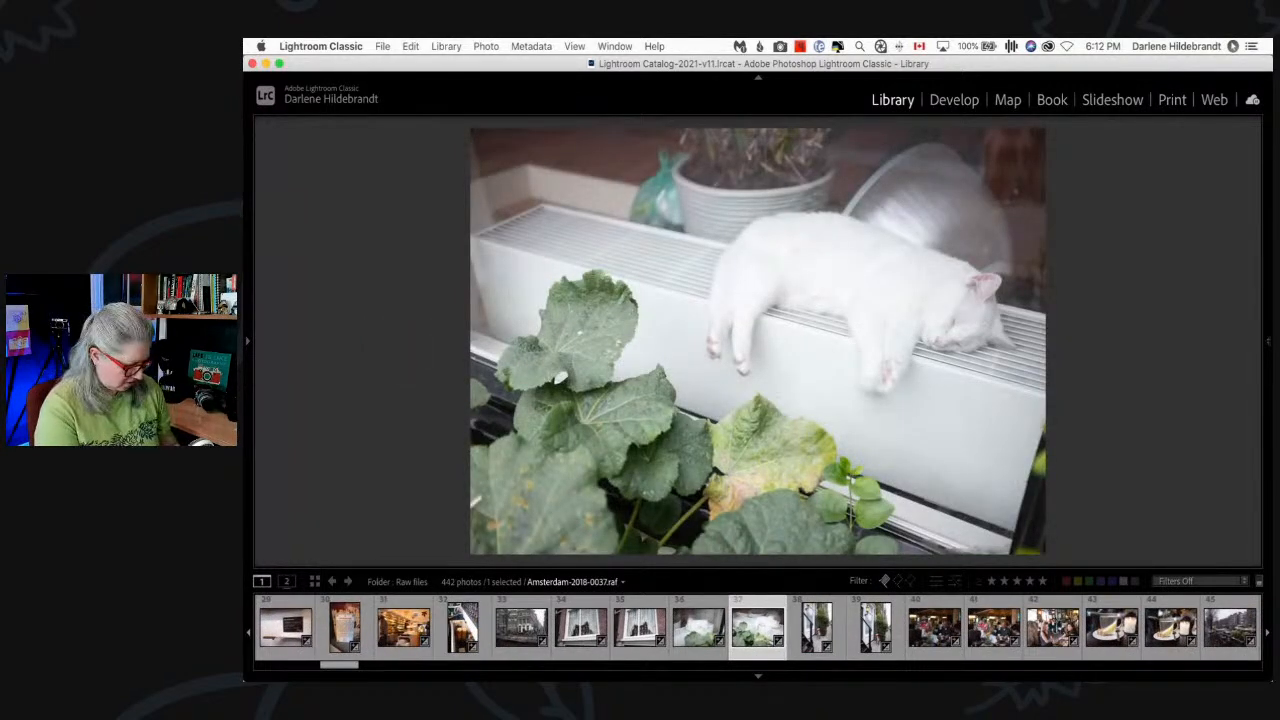
pyautogui.doubleClick(906, 263)
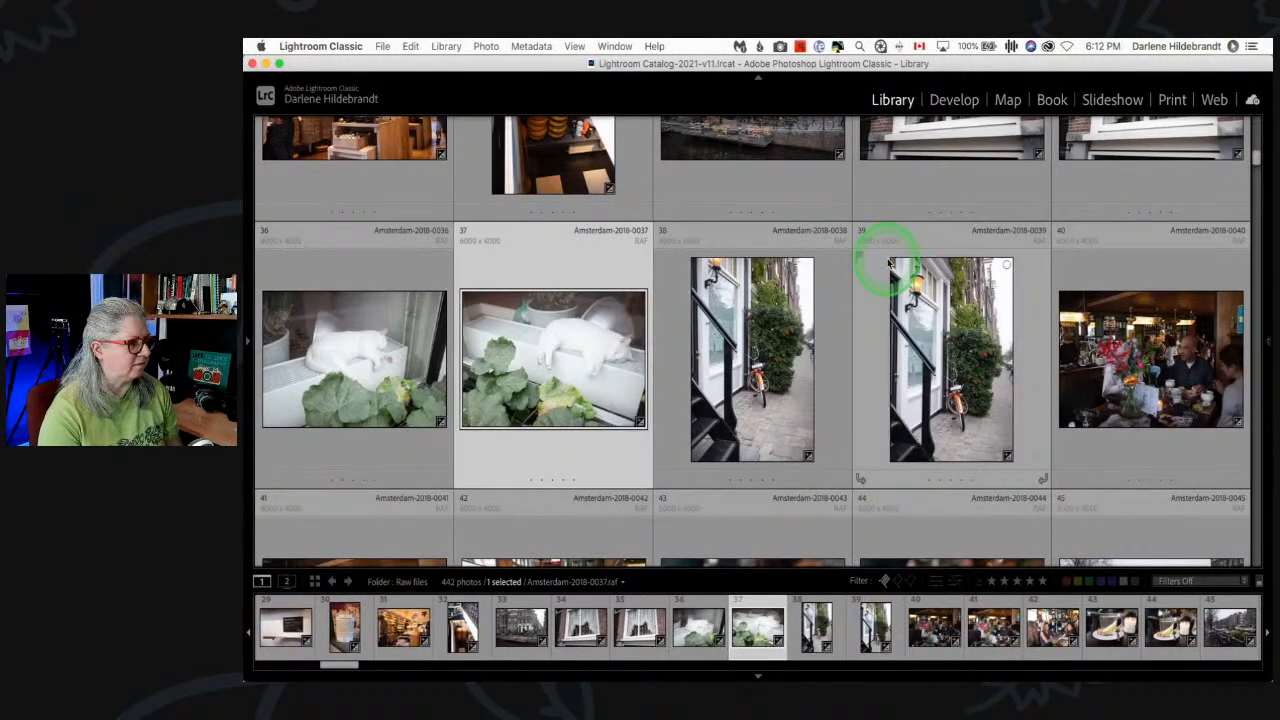
# - Find the window-light photo Amsterdam-2018-0055 further along, open it in Loupe view, flag it as a pick, and return to the grid
pyautogui.scroll(-5, 888, 263)
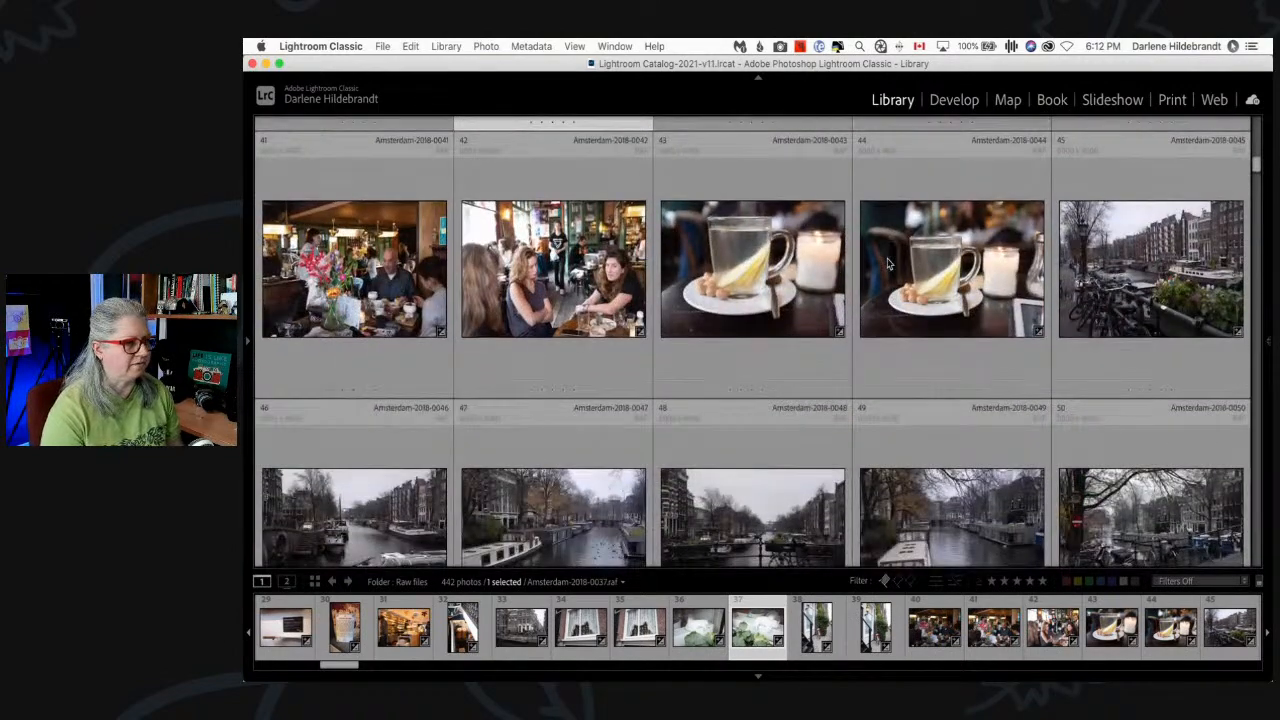
pyautogui.scroll(-7, 887, 263)
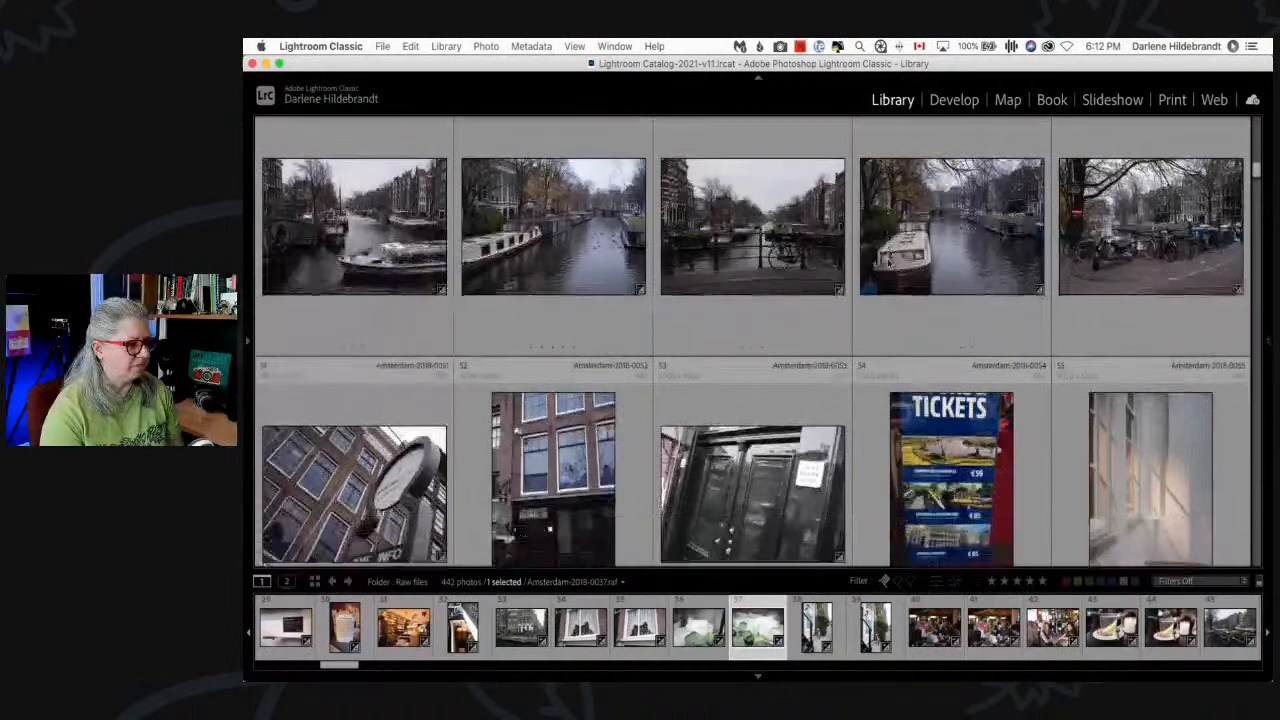
pyautogui.scroll(-4, 887, 263)
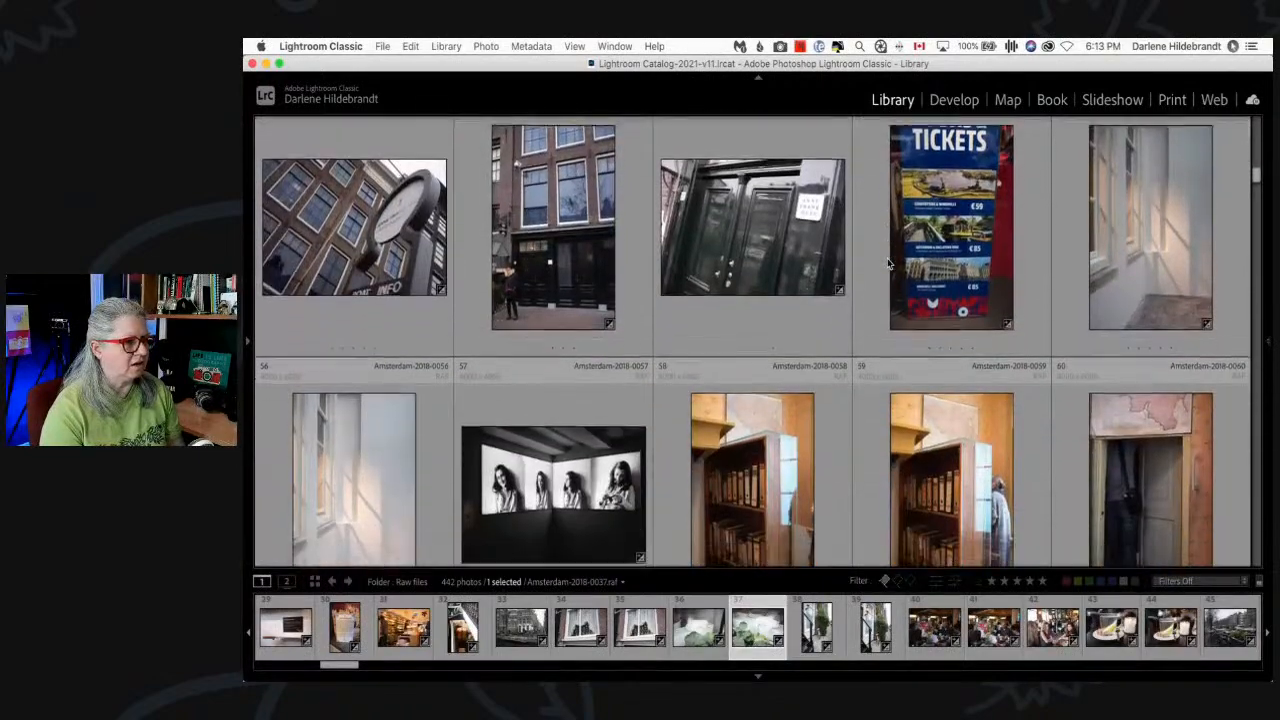
pyautogui.scroll(-5, 887, 263)
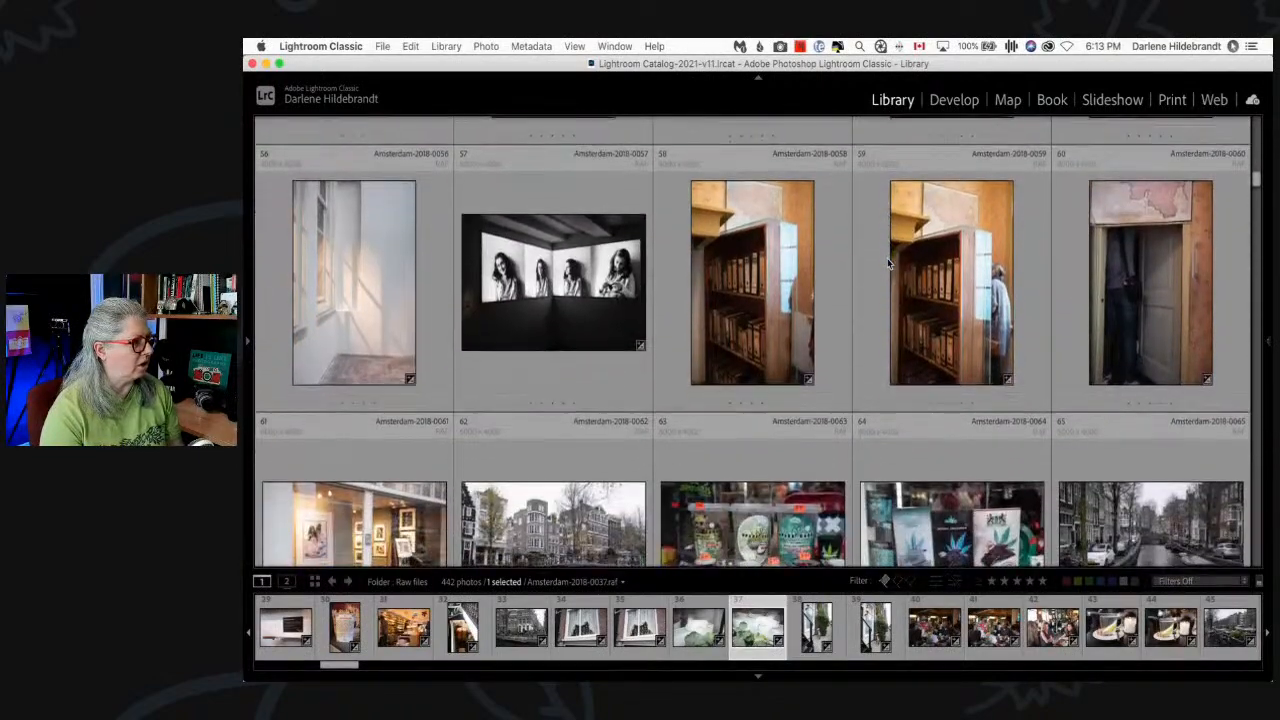
pyautogui.scroll(-2, 887, 258)
pyautogui.scroll(6, 887, 258)
pyautogui.doubleClick(1110, 265)
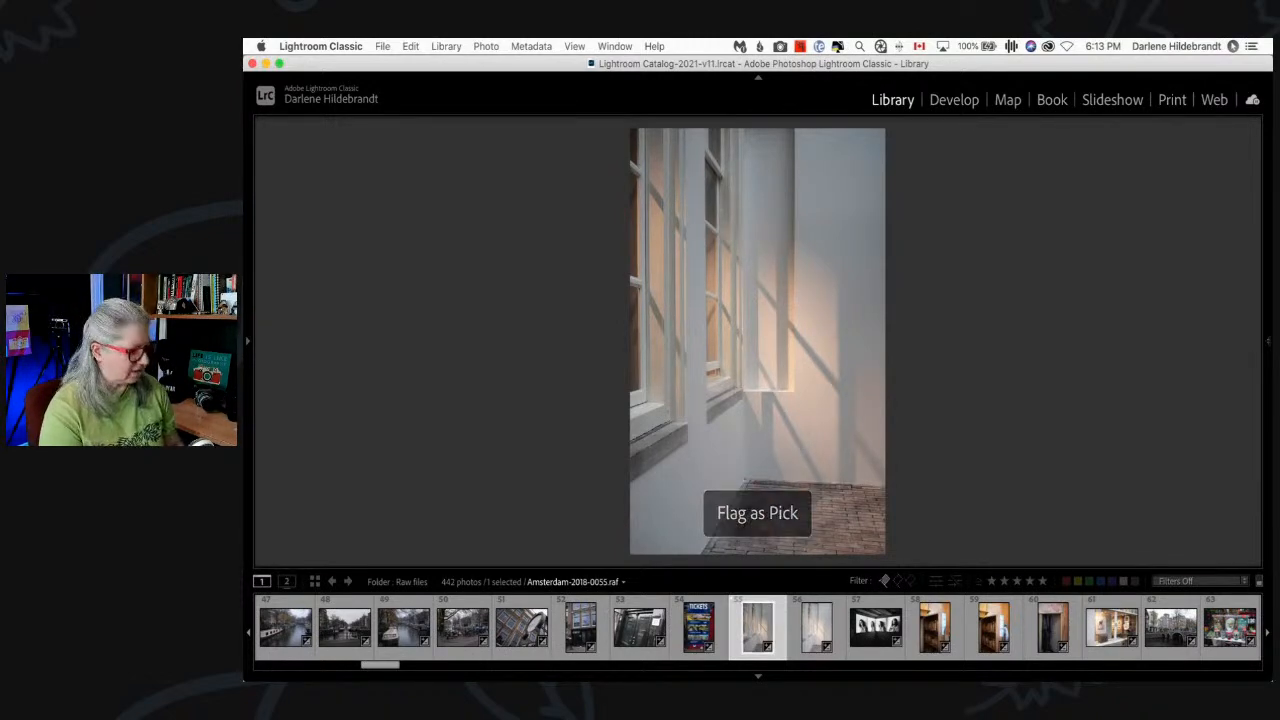
pyautogui.press('g')
# - Browse the grid onward past the canal and street photos to the portrait shots of the grey cat watching the swan
pyautogui.scroll(-3, 752, 340)
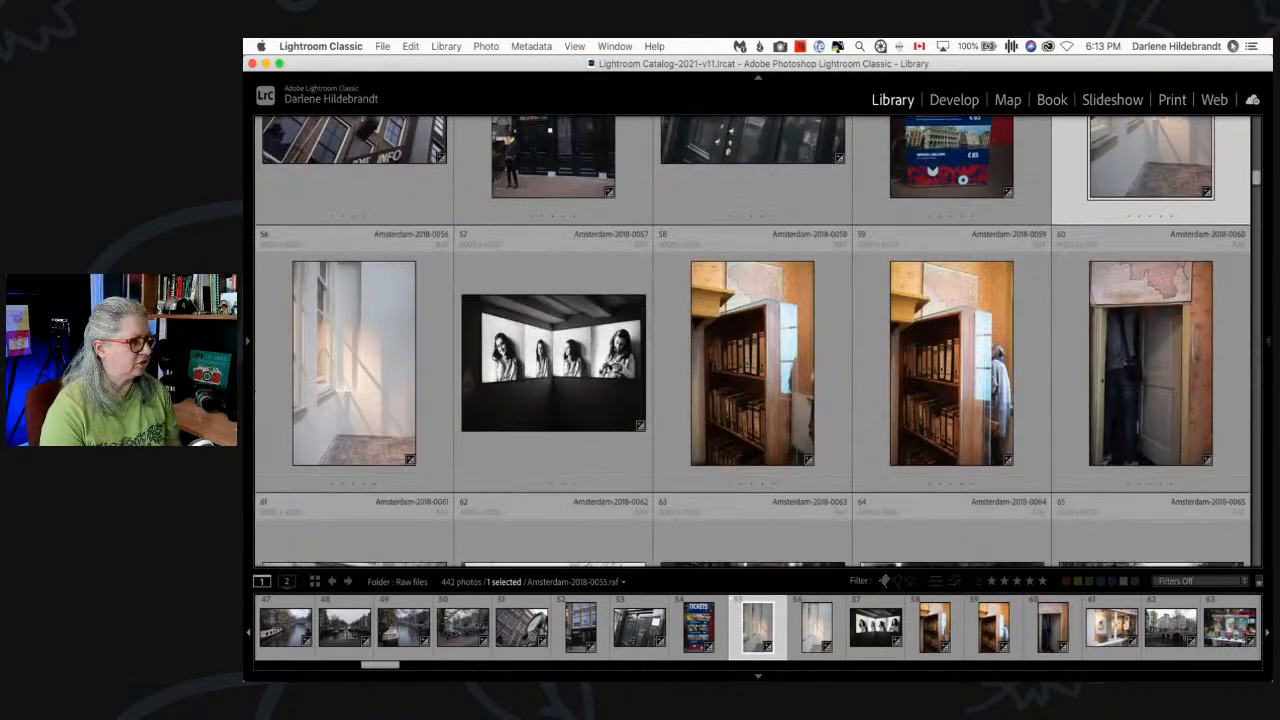
pyautogui.scroll(-4, 752, 340)
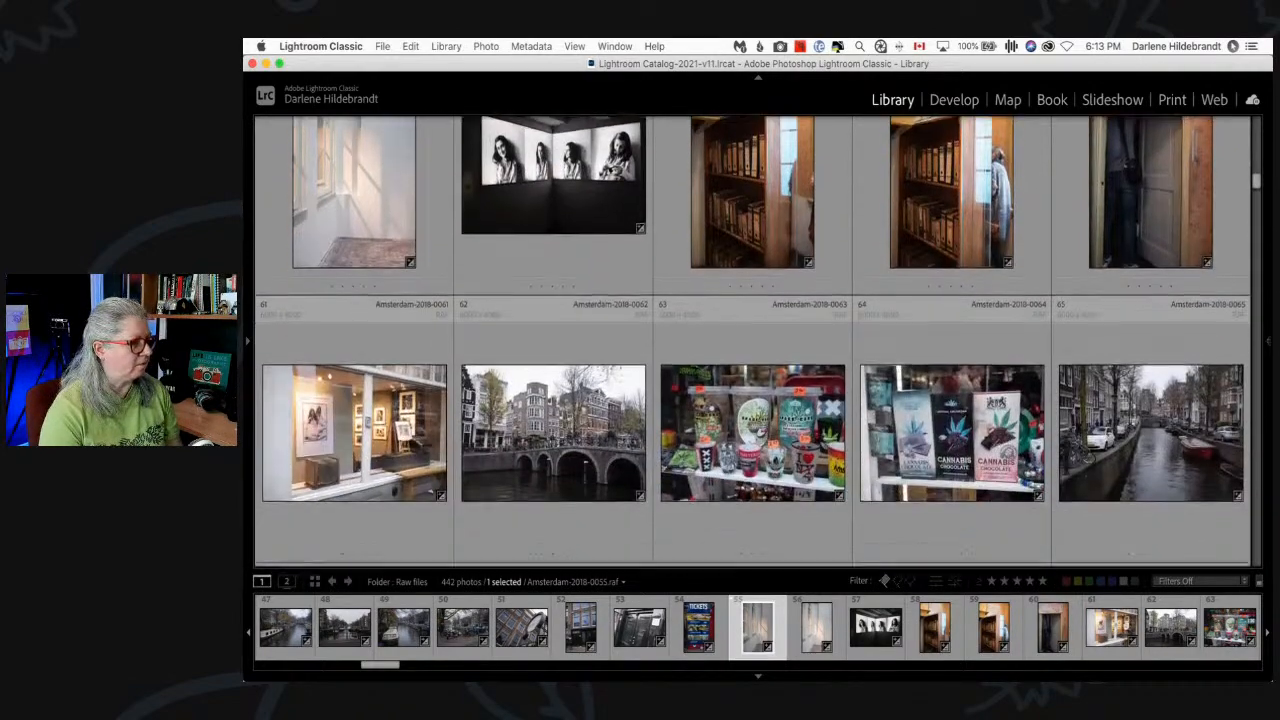
pyautogui.scroll(-5, 752, 340)
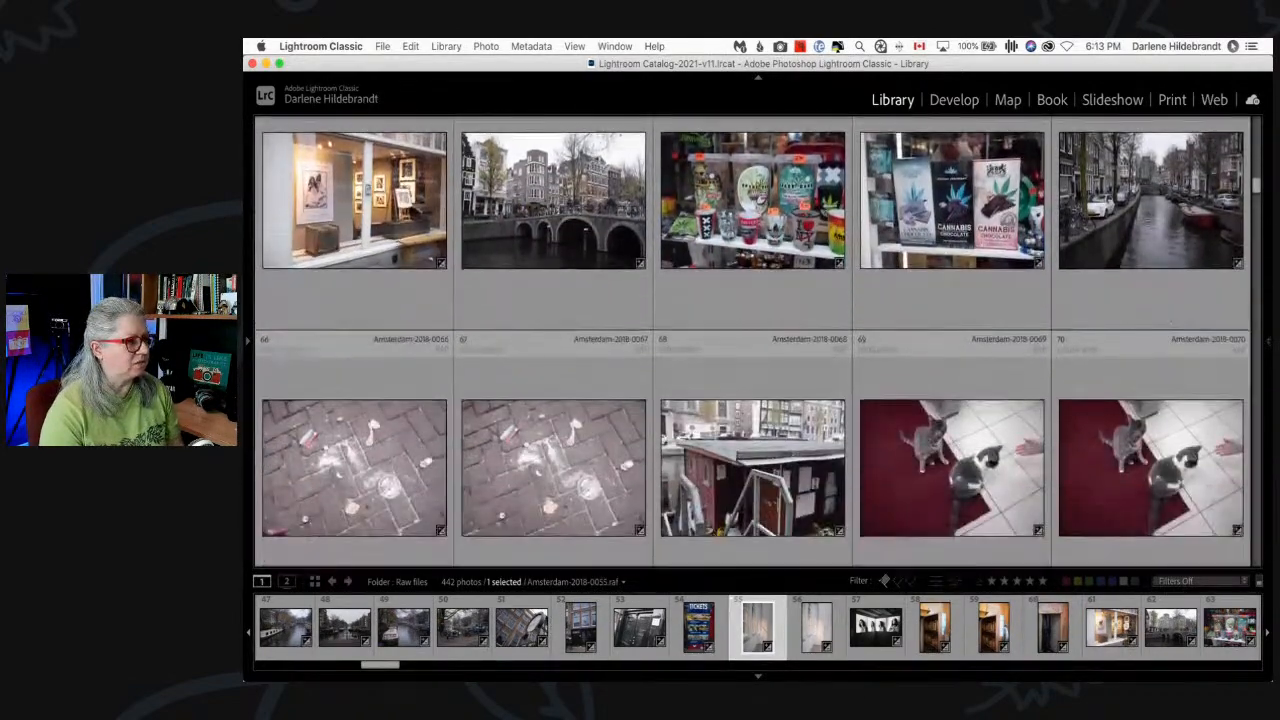
pyautogui.scroll(-2, 752, 340)
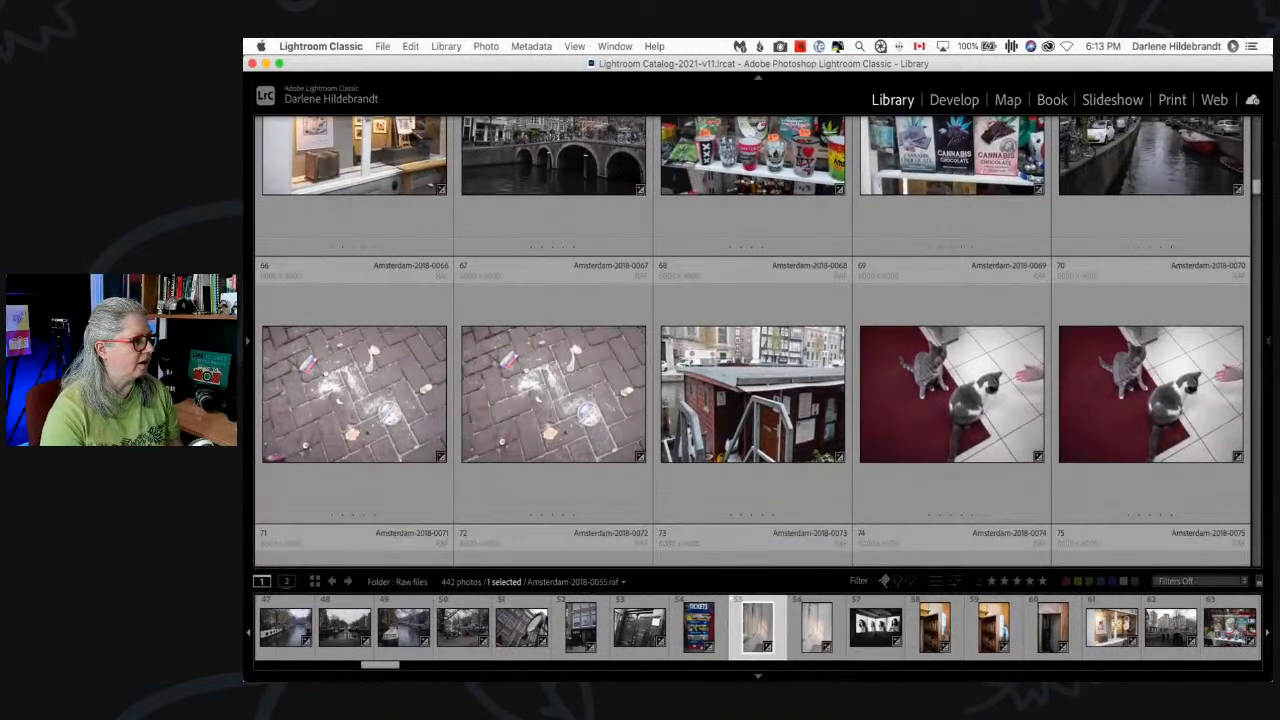
pyautogui.scroll(2, 1125, 285)
pyautogui.scroll(-5, 1125, 285)
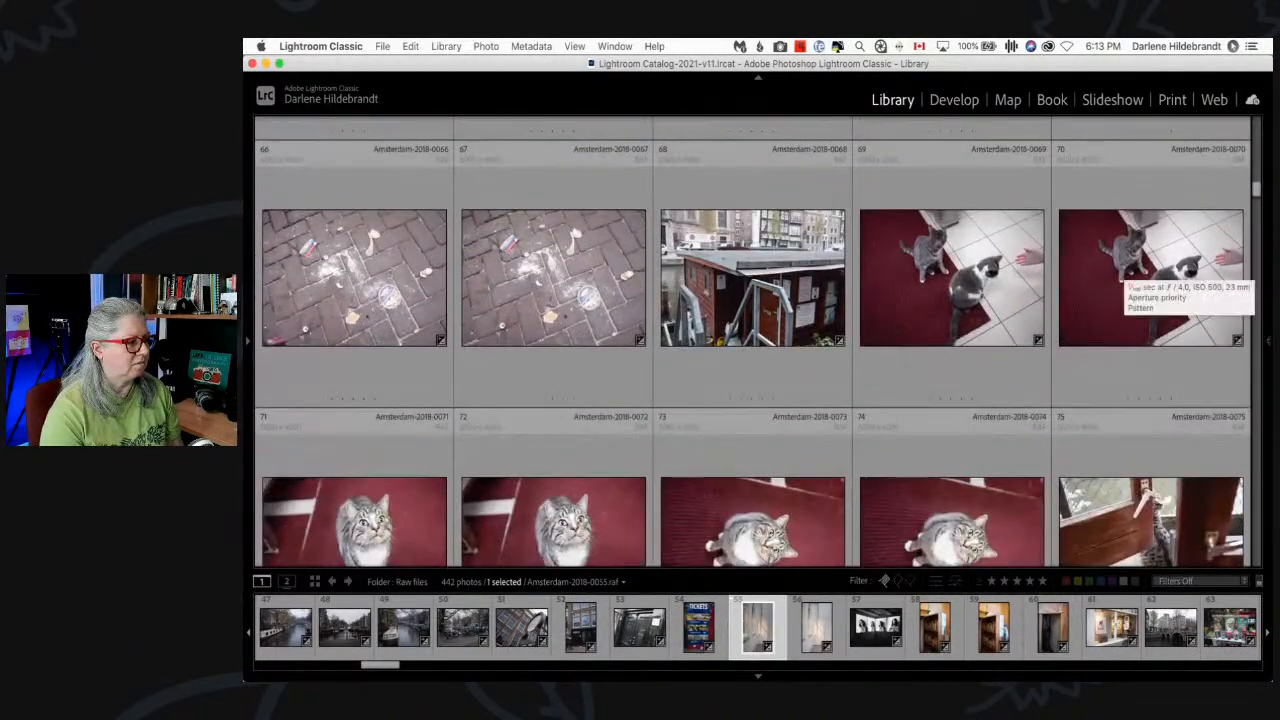
pyautogui.scroll(-4, 1125, 285)
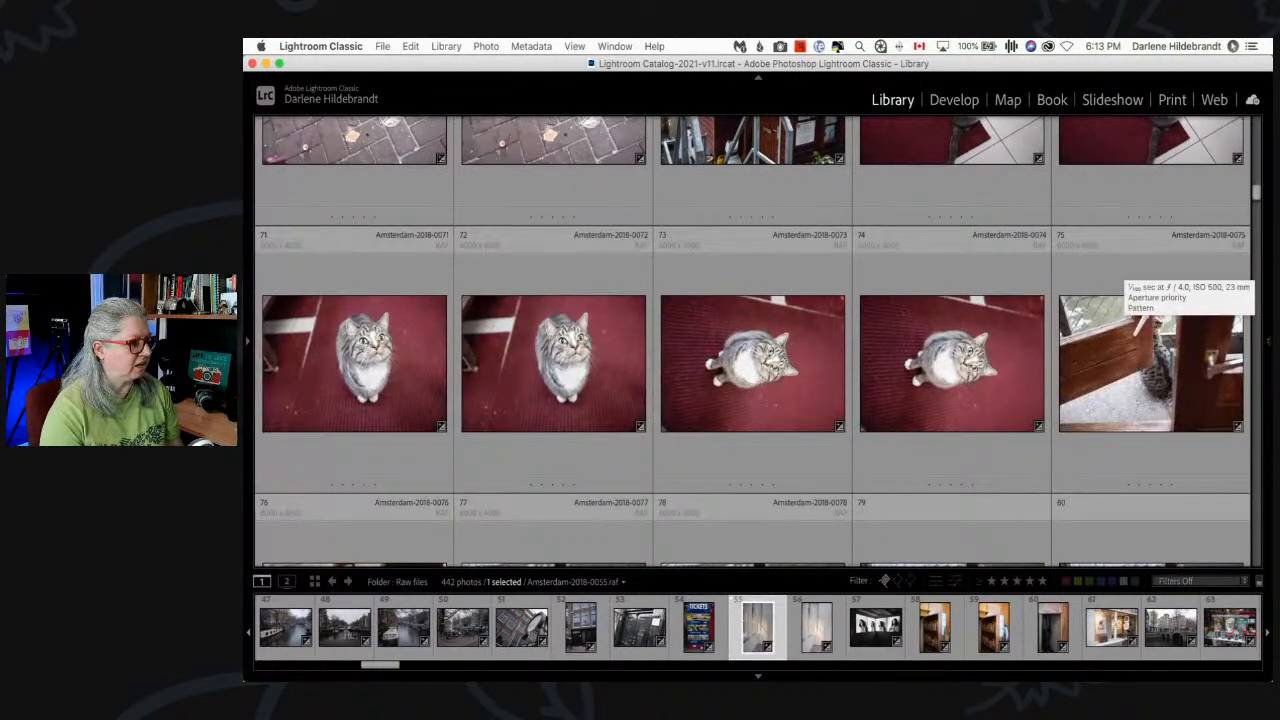
pyautogui.scroll(-8, 1060, 228)
pyautogui.scroll(-13, 1062, 232)
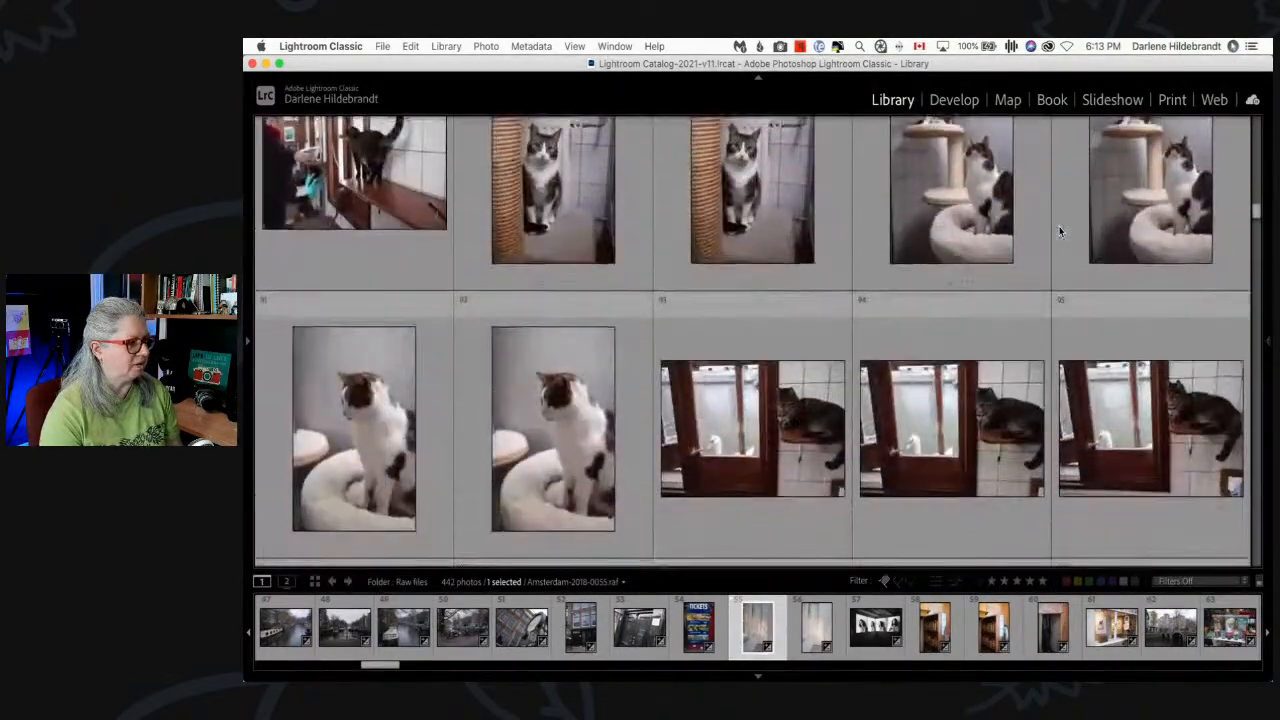
pyautogui.scroll(-13, 1060, 232)
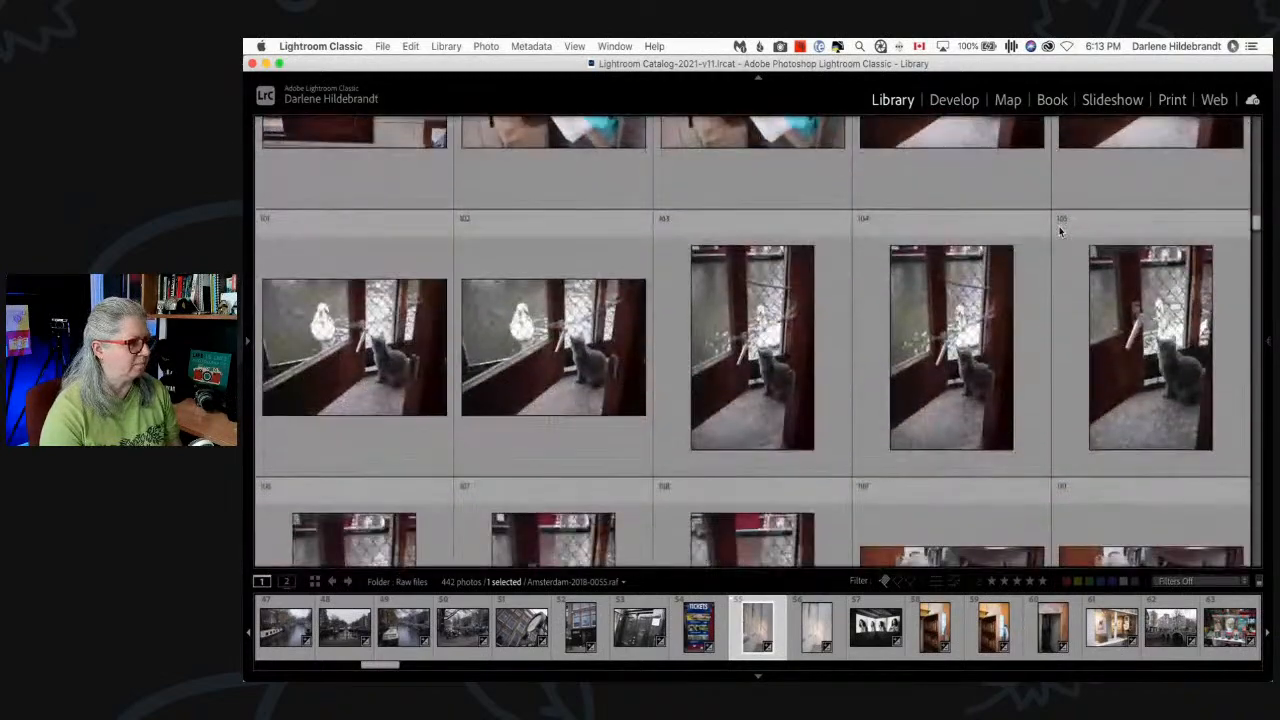
pyautogui.scroll(-5, 1060, 230)
pyautogui.scroll(5, 1060, 230)
# - View cat-and-swan photos Amsterdam-2018-0104 to 0106 in Loupe view, magnify 0106 to check its focus, and return to the grid
pyautogui.click(683, 354)
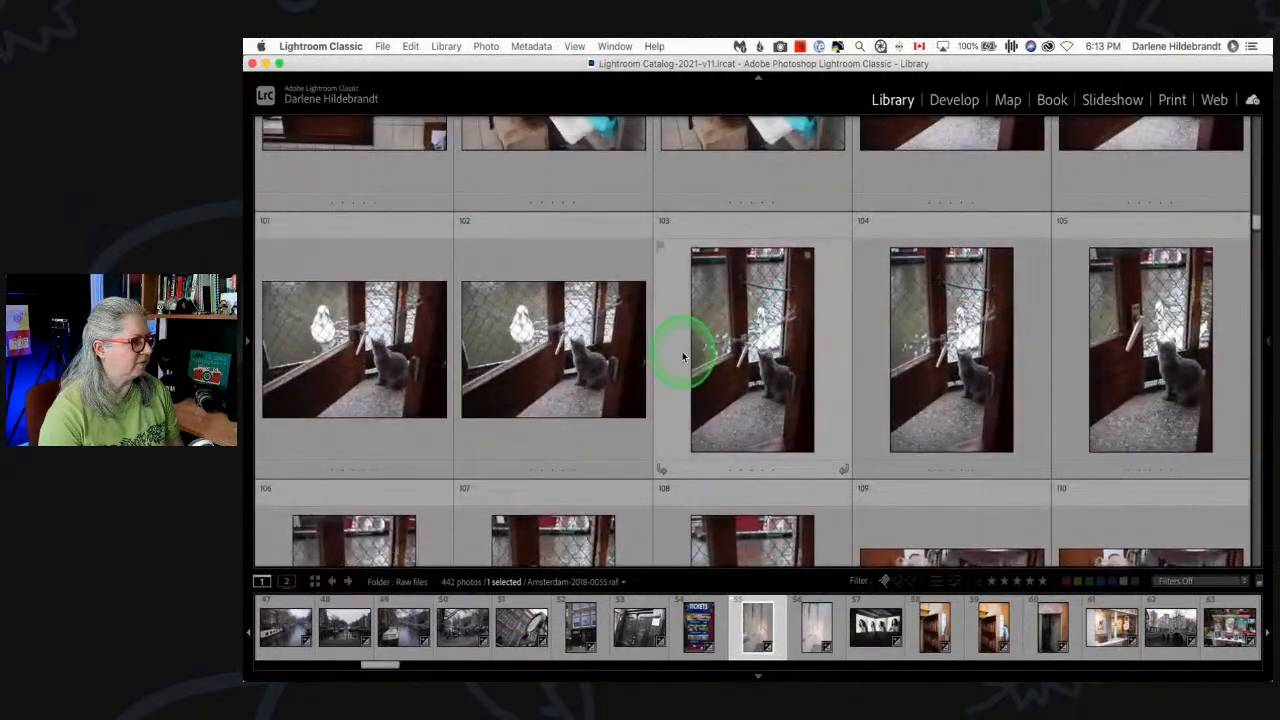
pyautogui.doubleClick(757, 381)
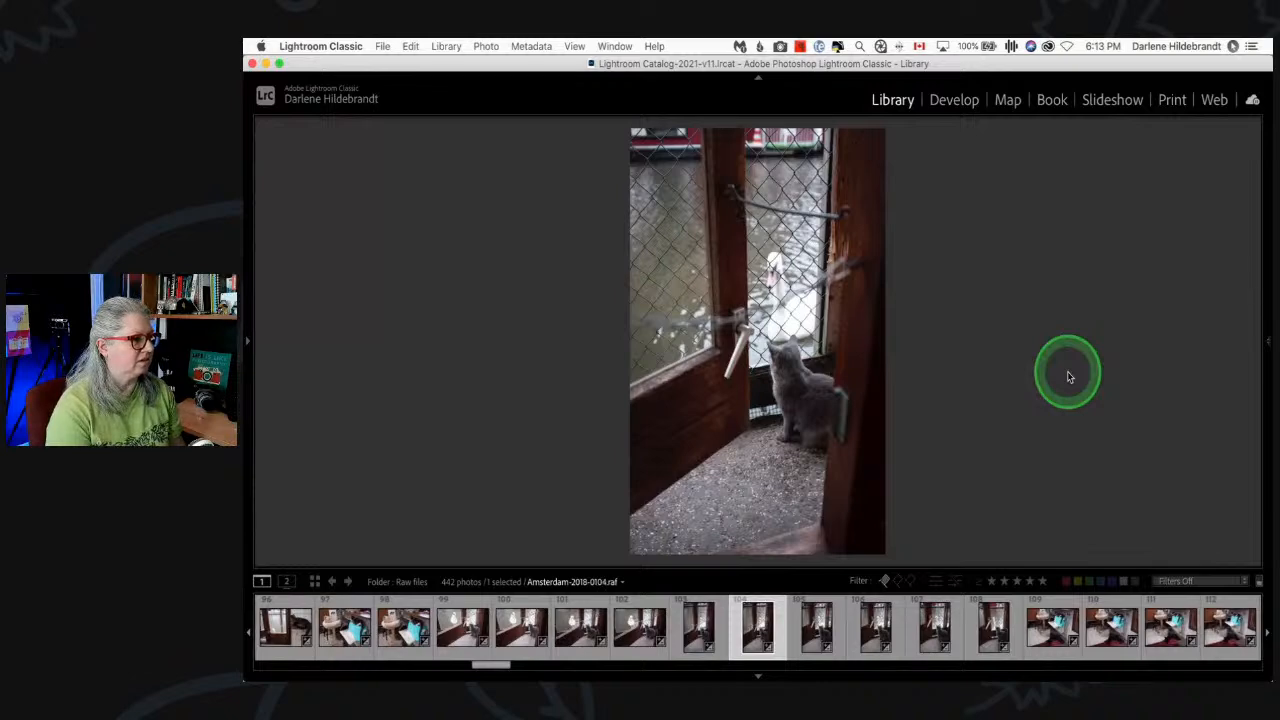
pyautogui.press('Right')
pyautogui.press('Right')
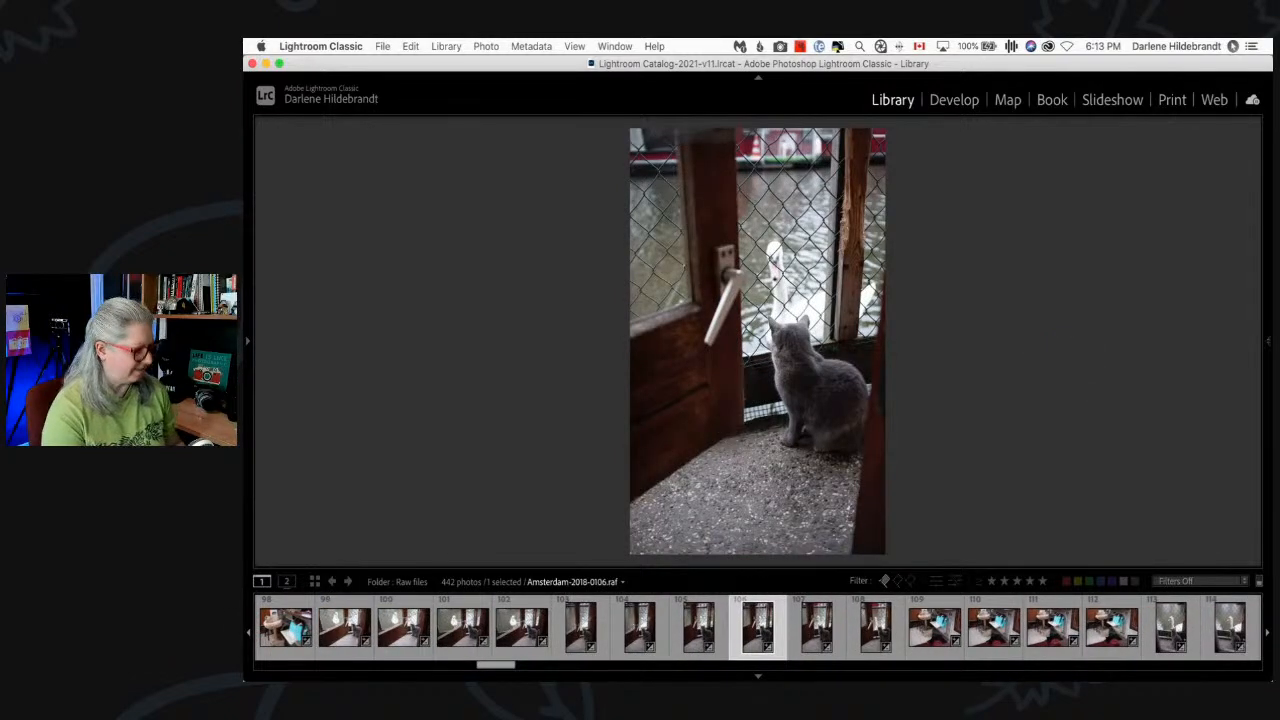
pyautogui.moveTo(762, 375); pyautogui.dragTo(692, 470)
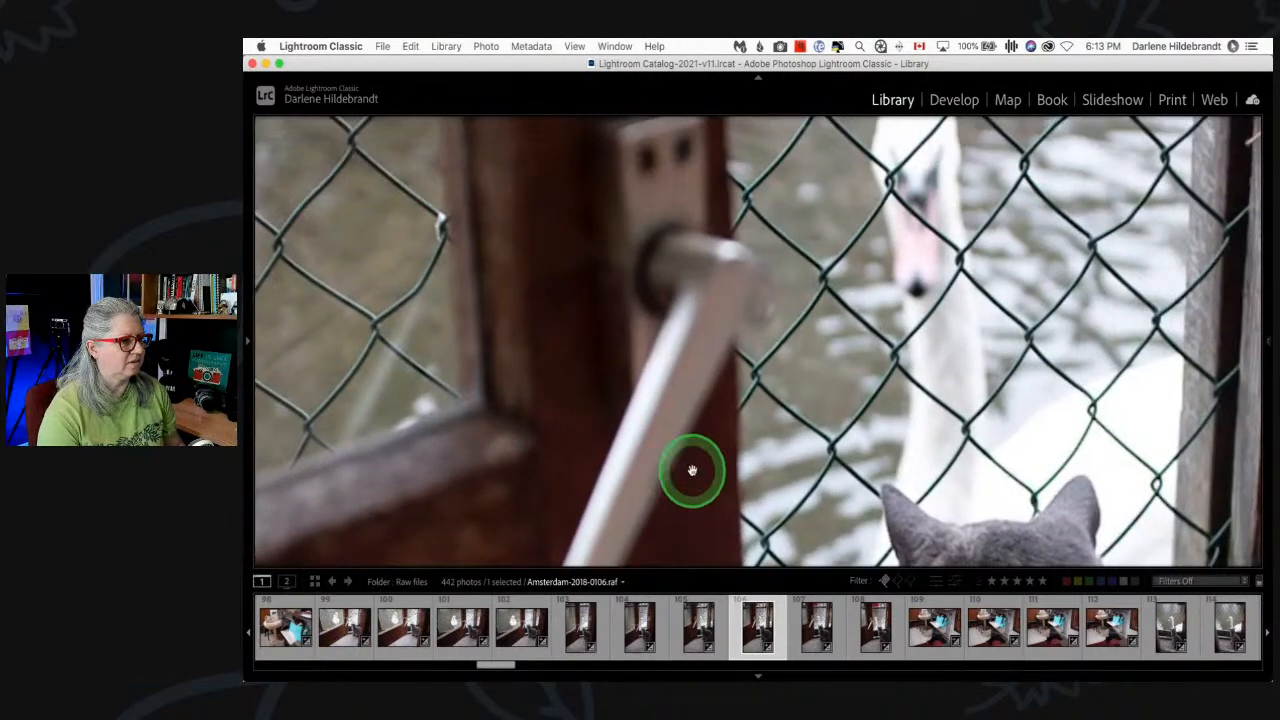
pyautogui.press('g')
# - Browse the grid onward past the remaining cat and shop photos to the tilted evening street shots
pyautogui.scroll(-3, 1049, 400)
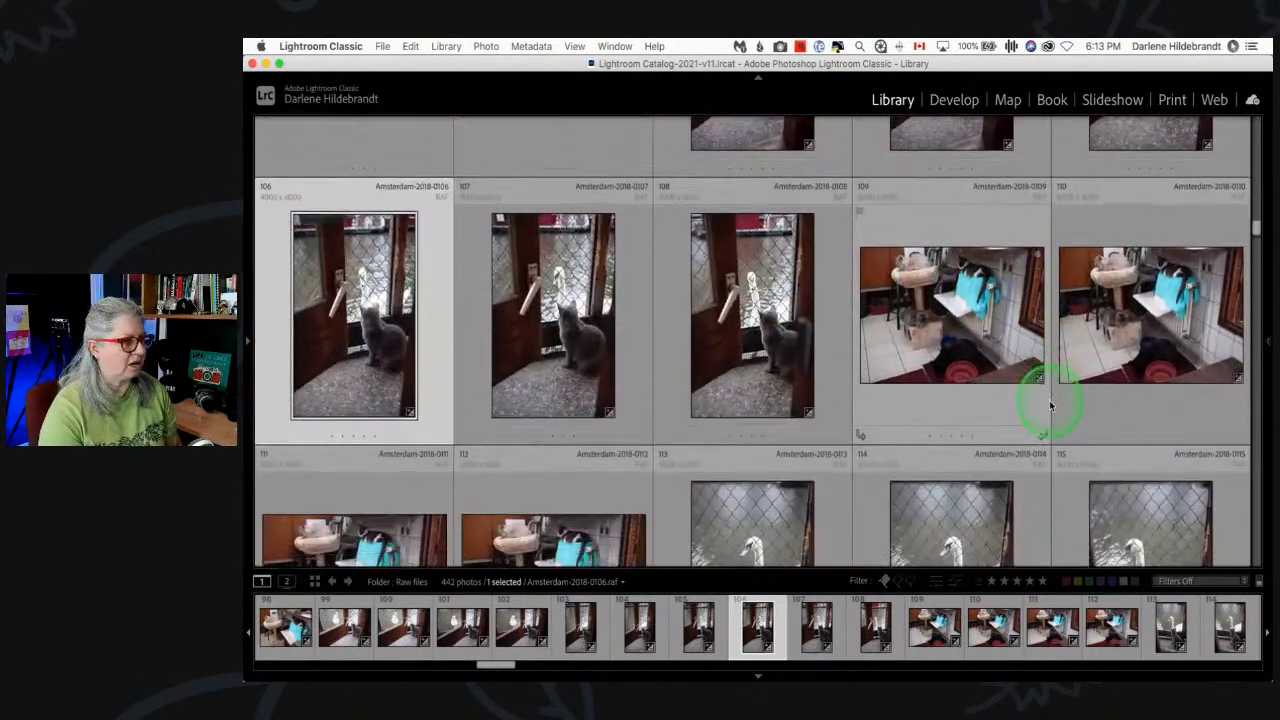
pyautogui.scroll(-3, 1049, 400)
pyautogui.scroll(-3, 1030, 288)
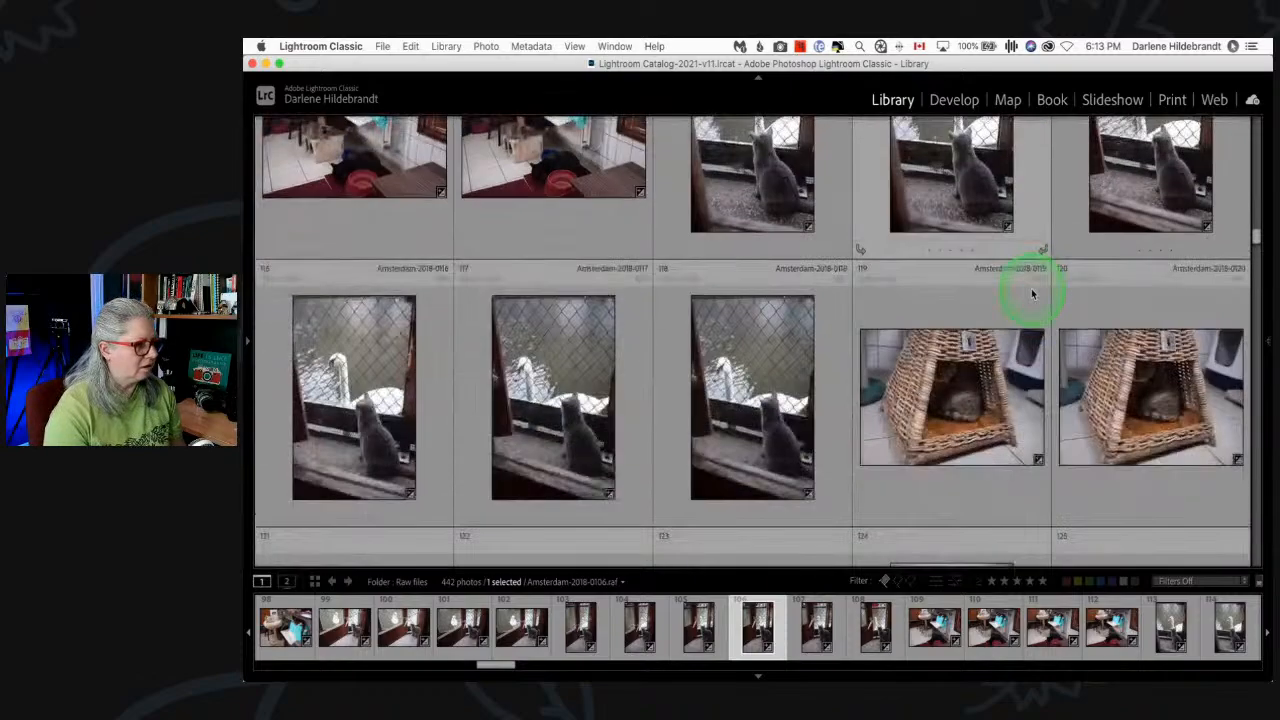
pyautogui.scroll(-10, 1033, 293)
pyautogui.scroll(-5, 1033, 293)
pyautogui.scroll(-4, 1031, 288)
pyautogui.scroll(-3, 1031, 288)
pyautogui.scroll(-3, 1031, 288)
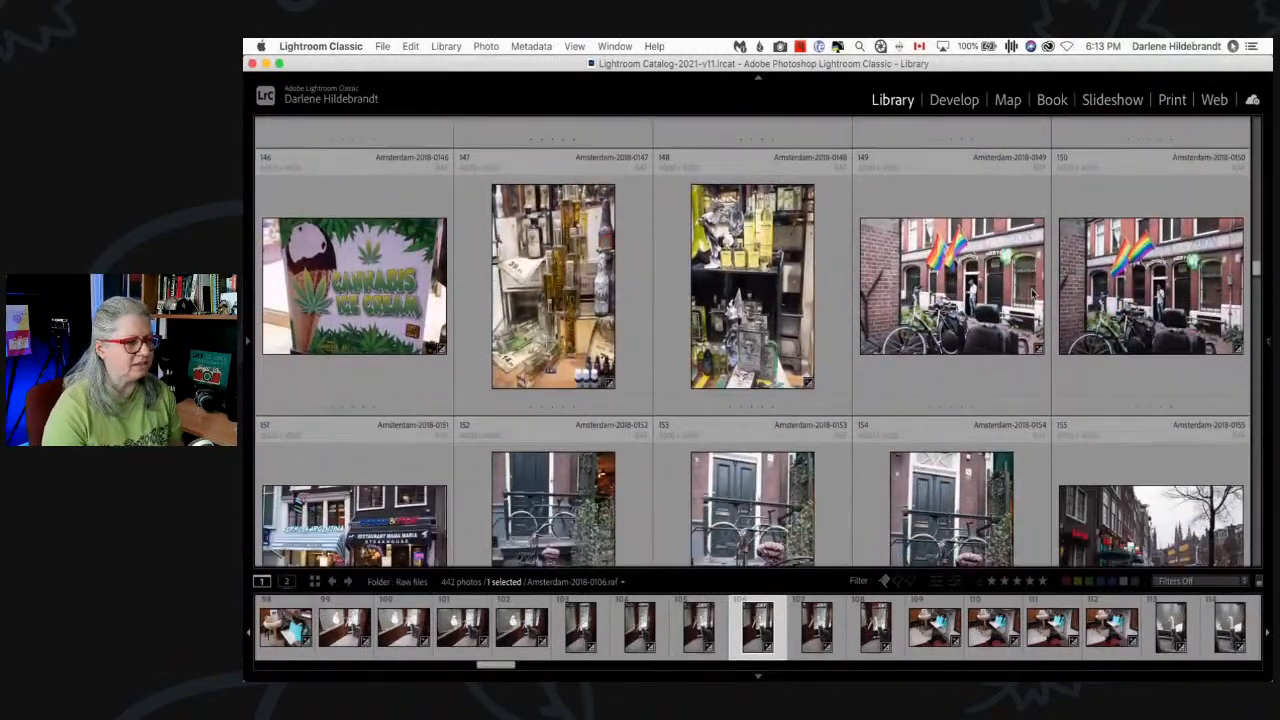
pyautogui.scroll(-6, 1032, 291)
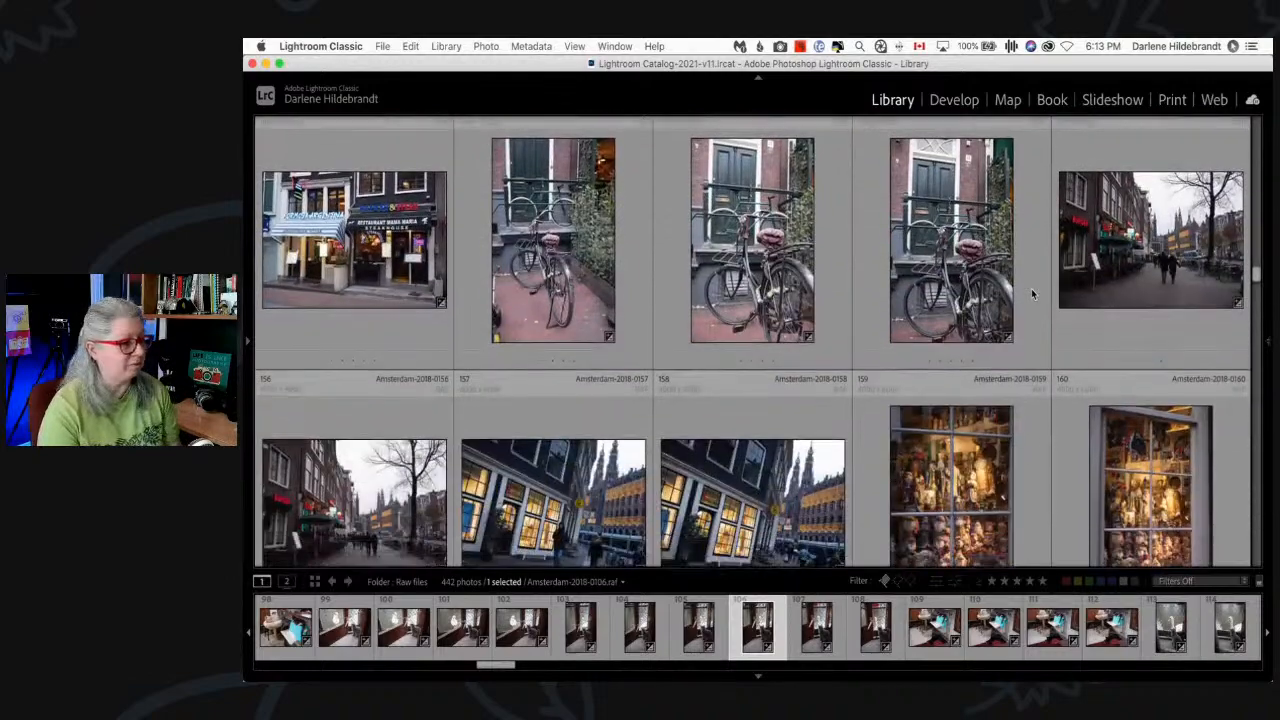
pyautogui.scroll(-1, 1031, 291)
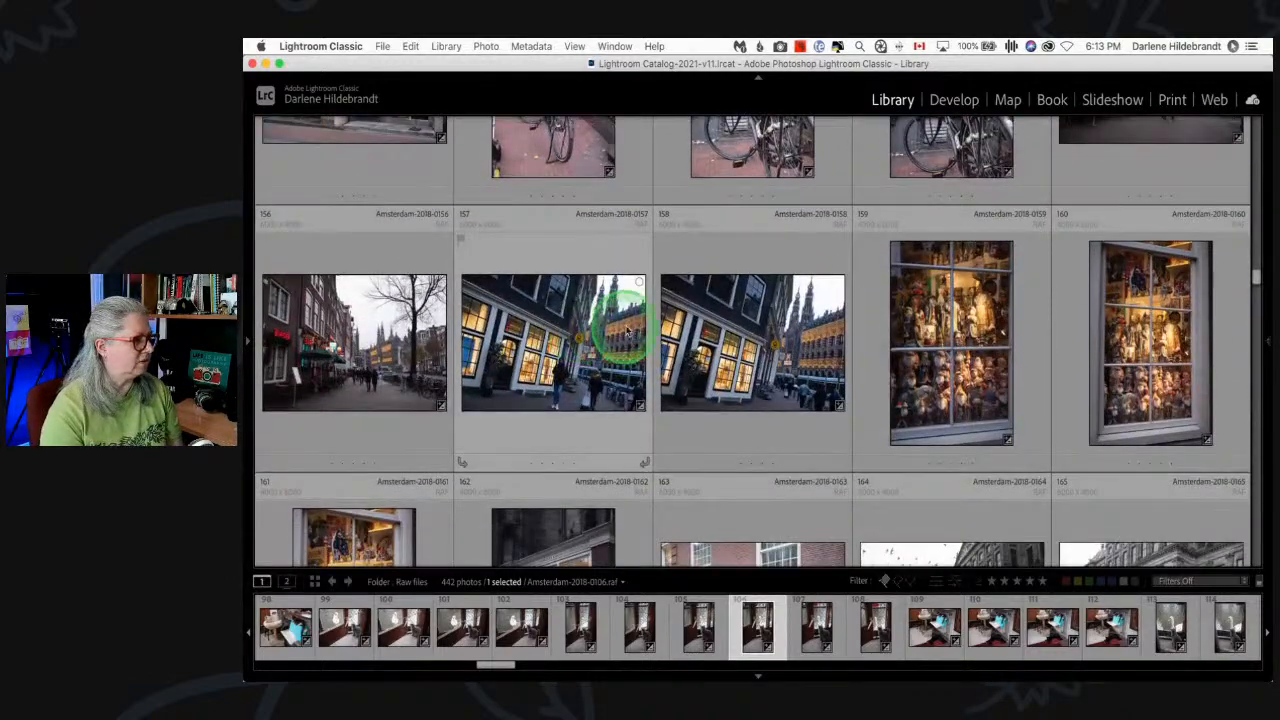
# - Compare street photos Amsterdam-2018-0157 and 0158 in Loupe view, flag 0158 as a pick, and return to the grid
pyautogui.doubleClick(501, 376)
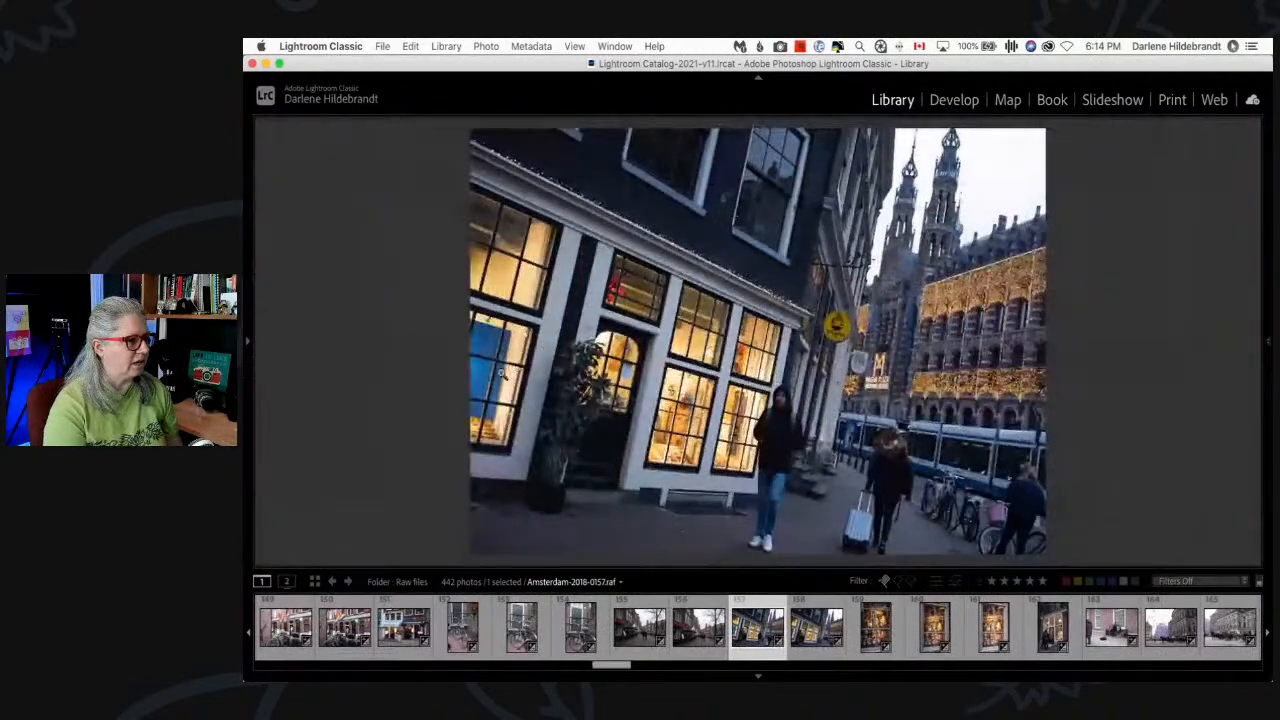
pyautogui.press('Right')
pyautogui.press('Left')
pyautogui.press('Right')
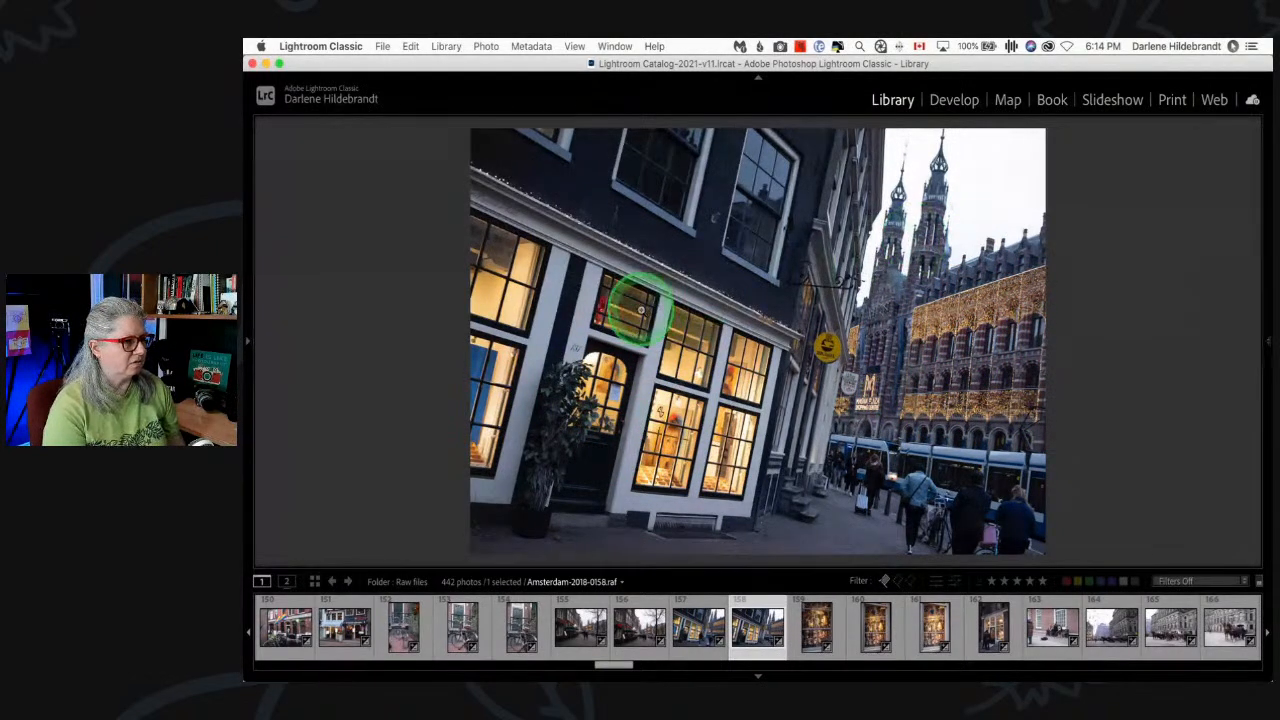
pyautogui.press('Left')
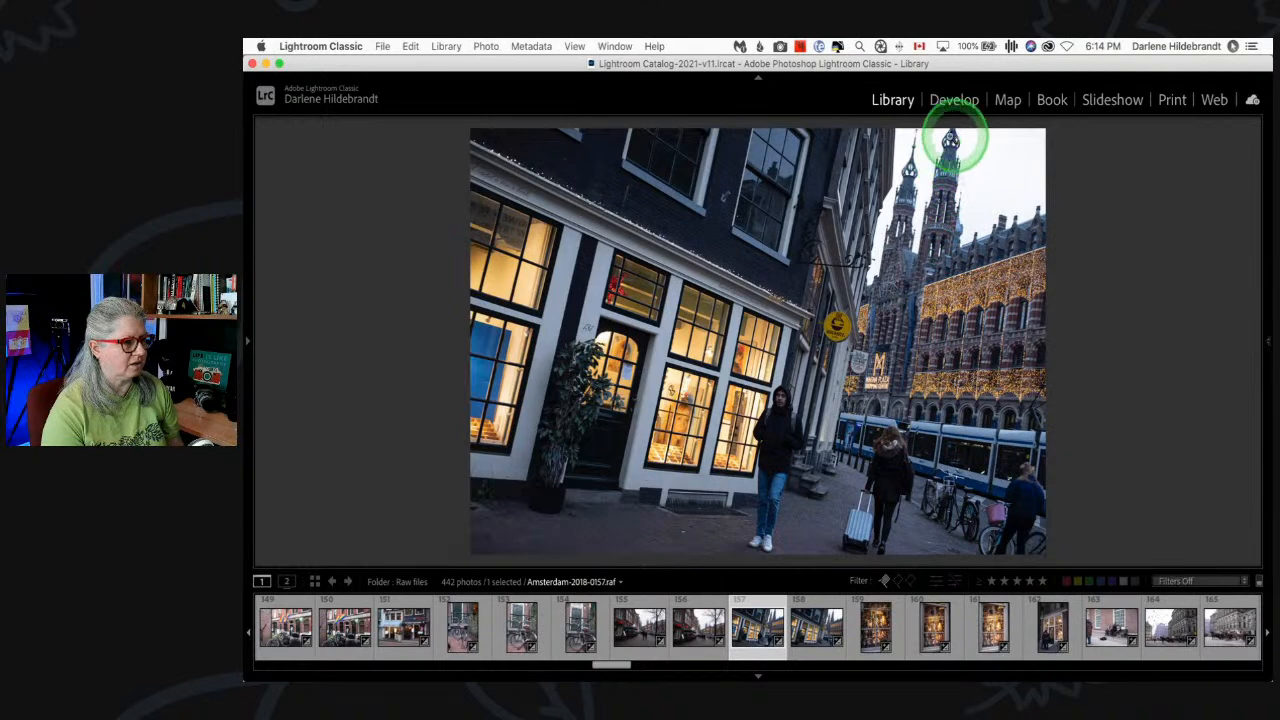
pyautogui.press('Right')
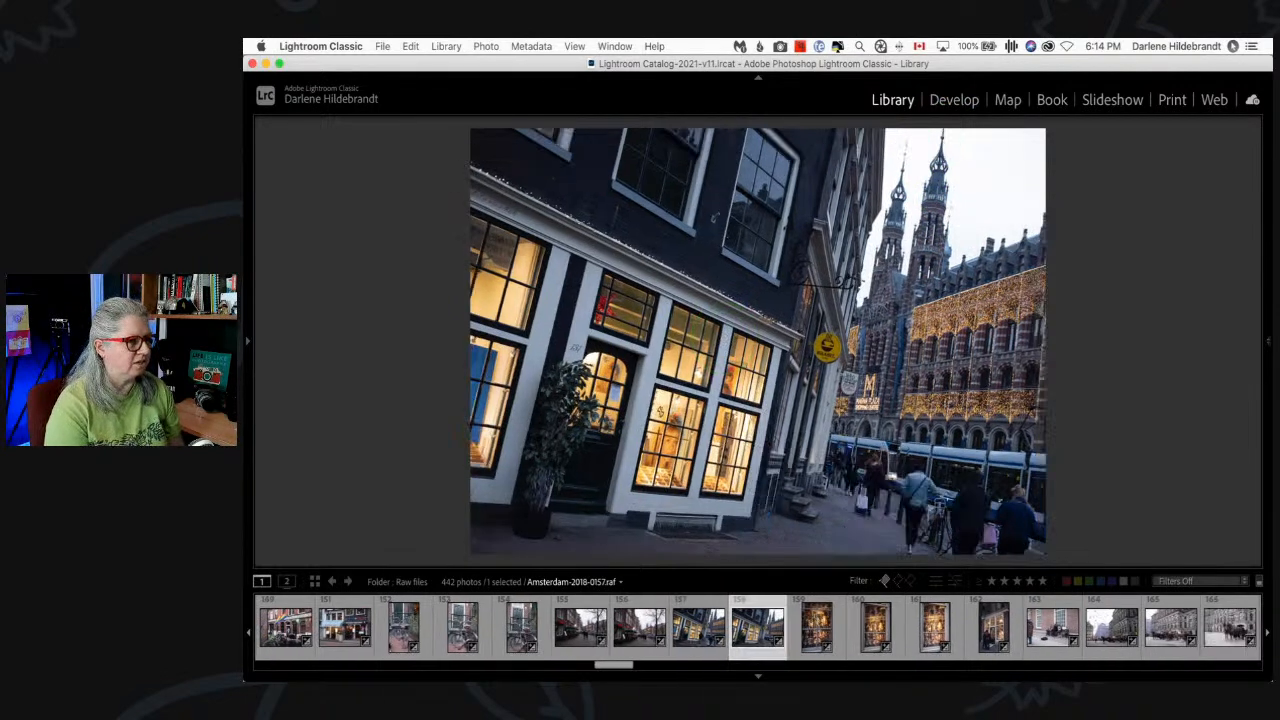
pyautogui.press('p')
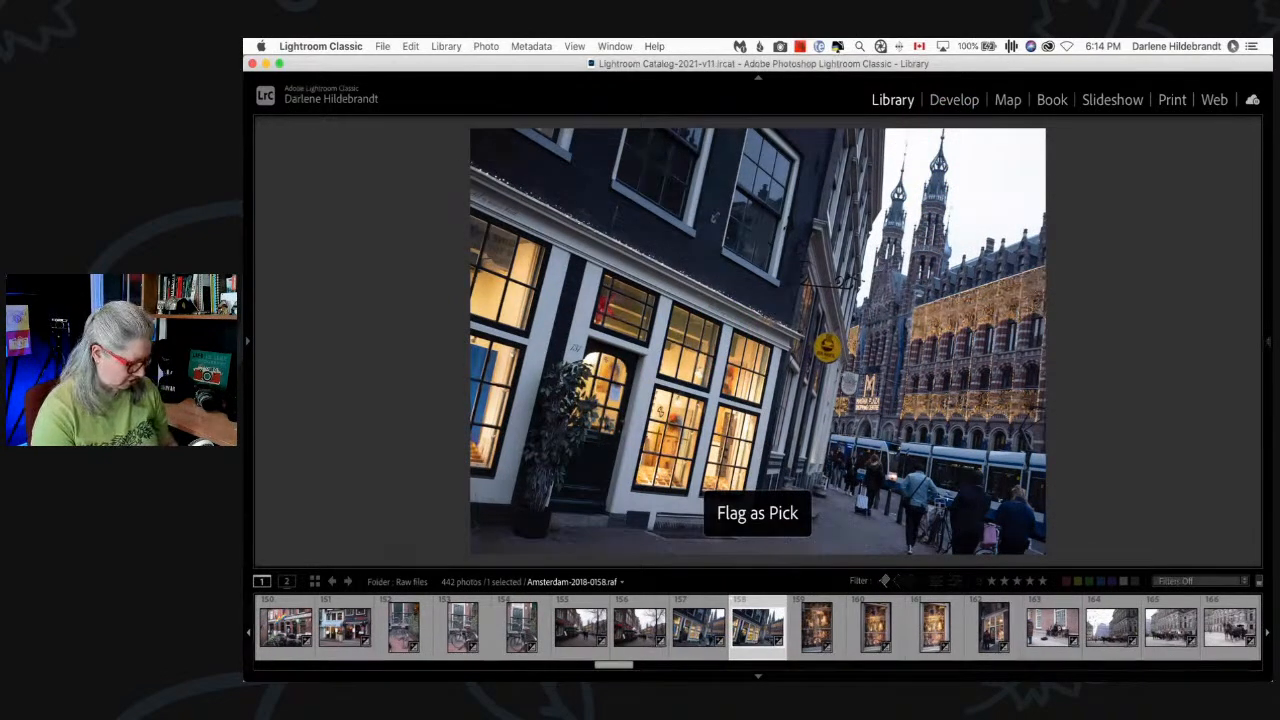
pyautogui.press('g')
pyautogui.click(748, 294)
# - Find the city-square bird photos further along and view Amsterdam-2018-0168, 0169 and 0170 in Loupe view
pyautogui.scroll(-3, 746, 304)
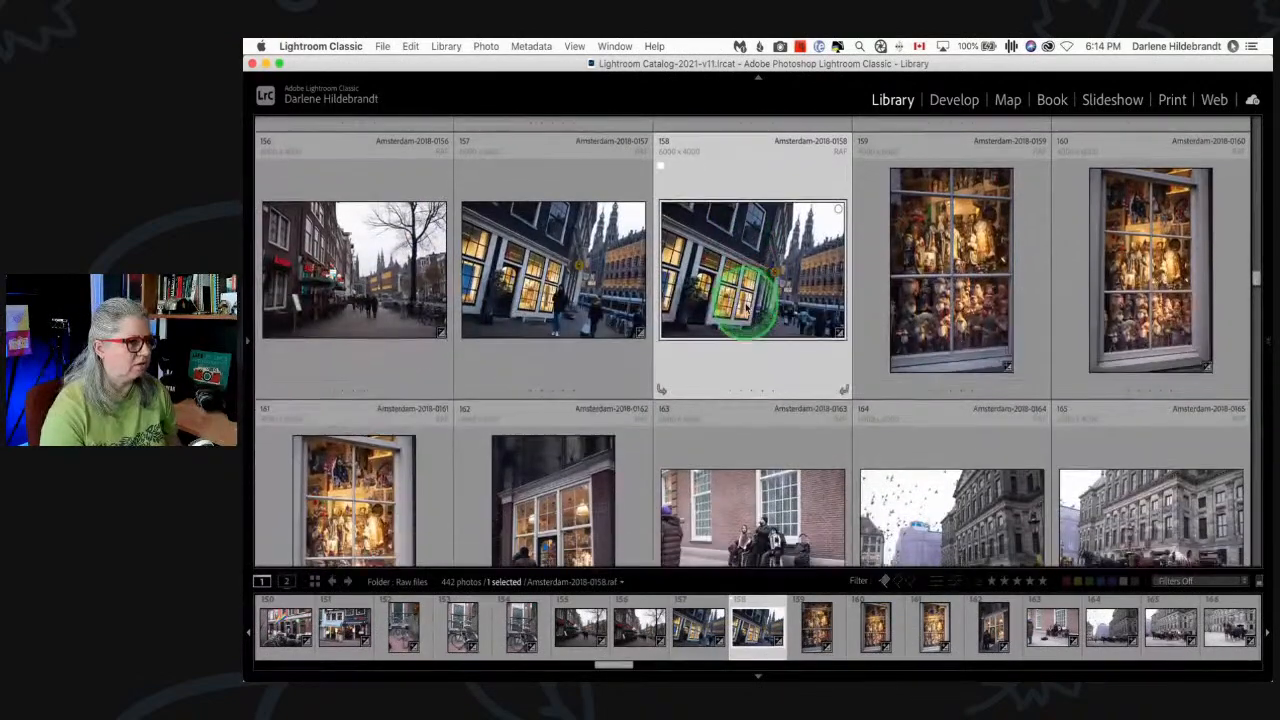
pyautogui.scroll(-5, 746, 308)
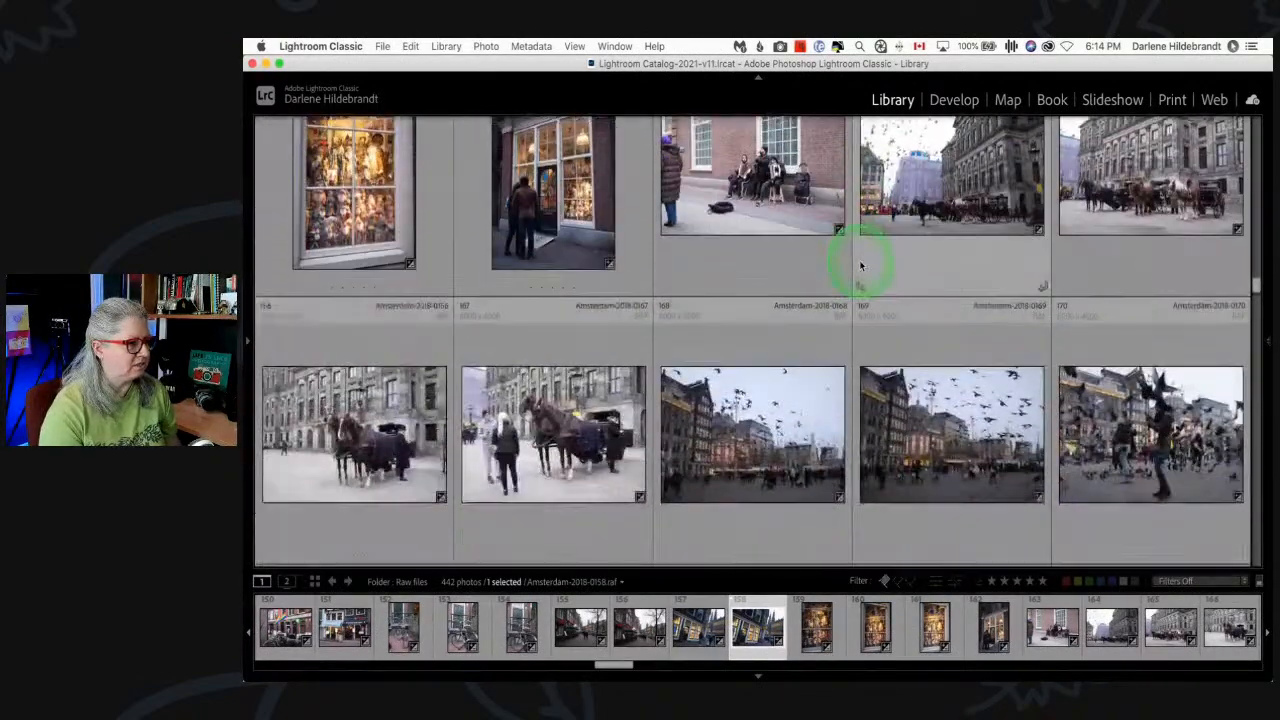
pyautogui.scroll(-1, 716, 388)
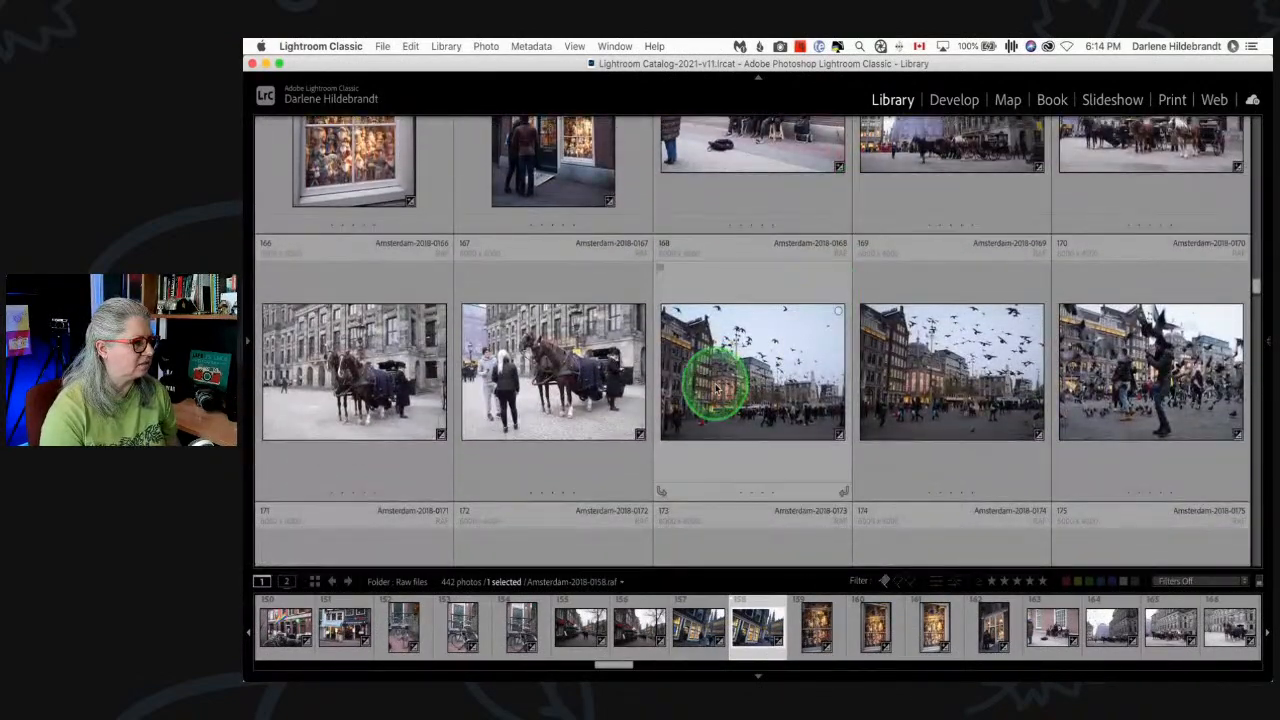
pyautogui.doubleClick(716, 388)
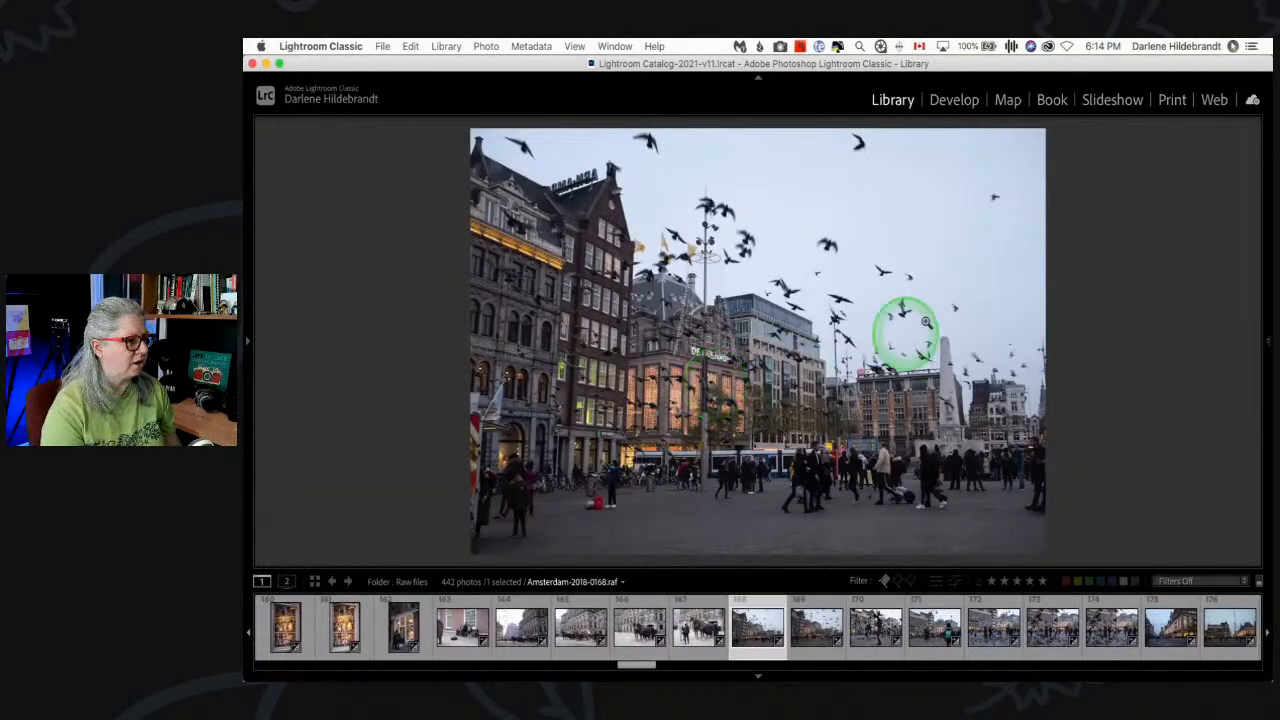
pyautogui.press('Right')
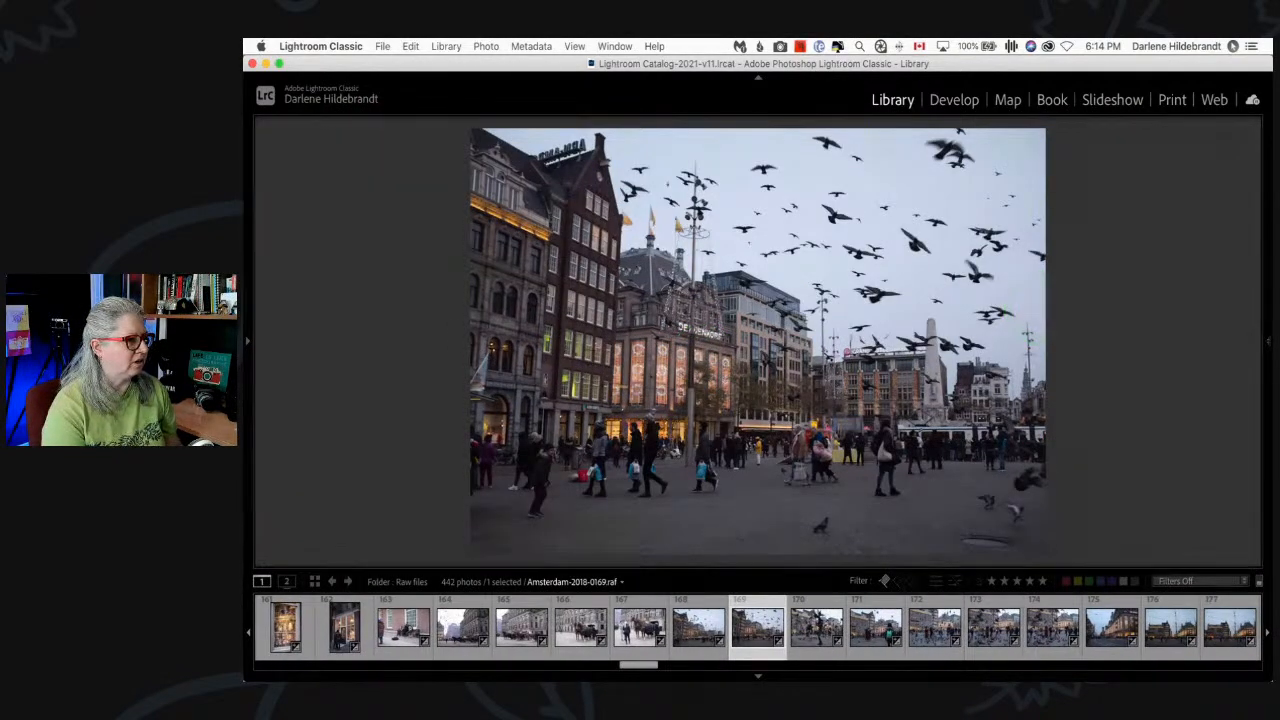
pyautogui.press('Right')
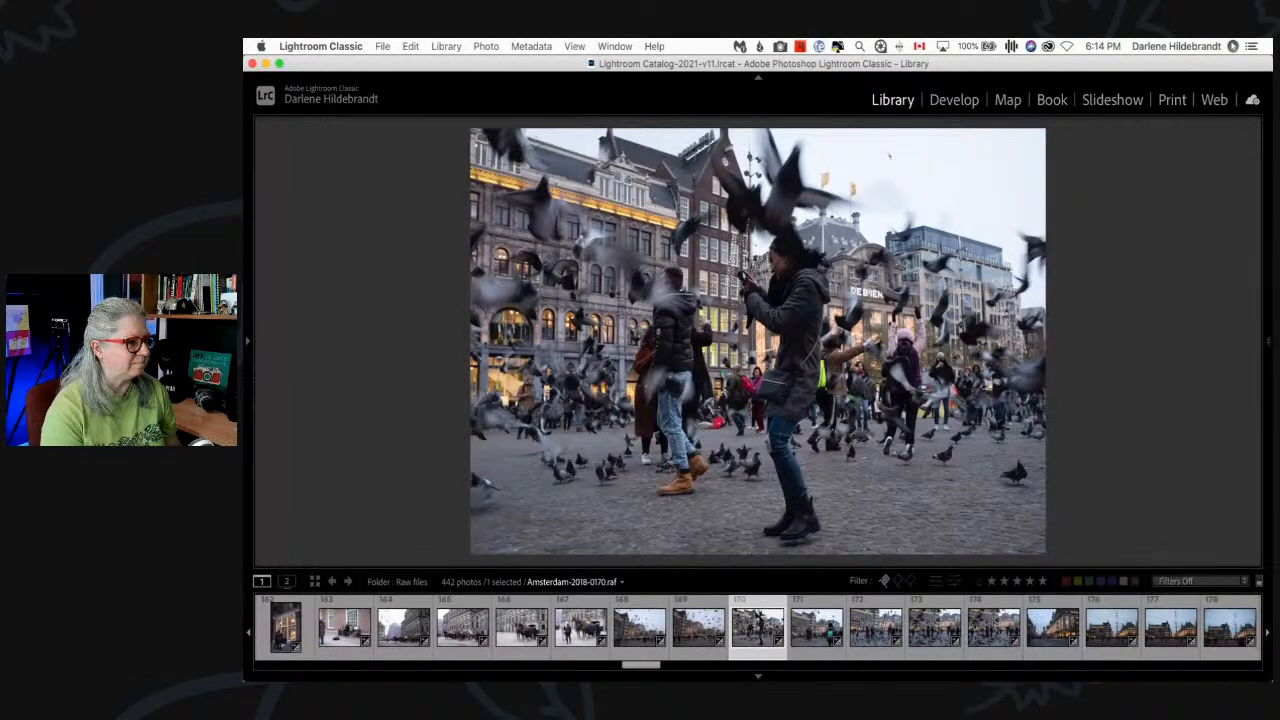
# - Magnify pigeon photo Amsterdam-2018-0170 to check its sharpness, zoom back out, and flag it as a pick
pyautogui.click(755, 328)
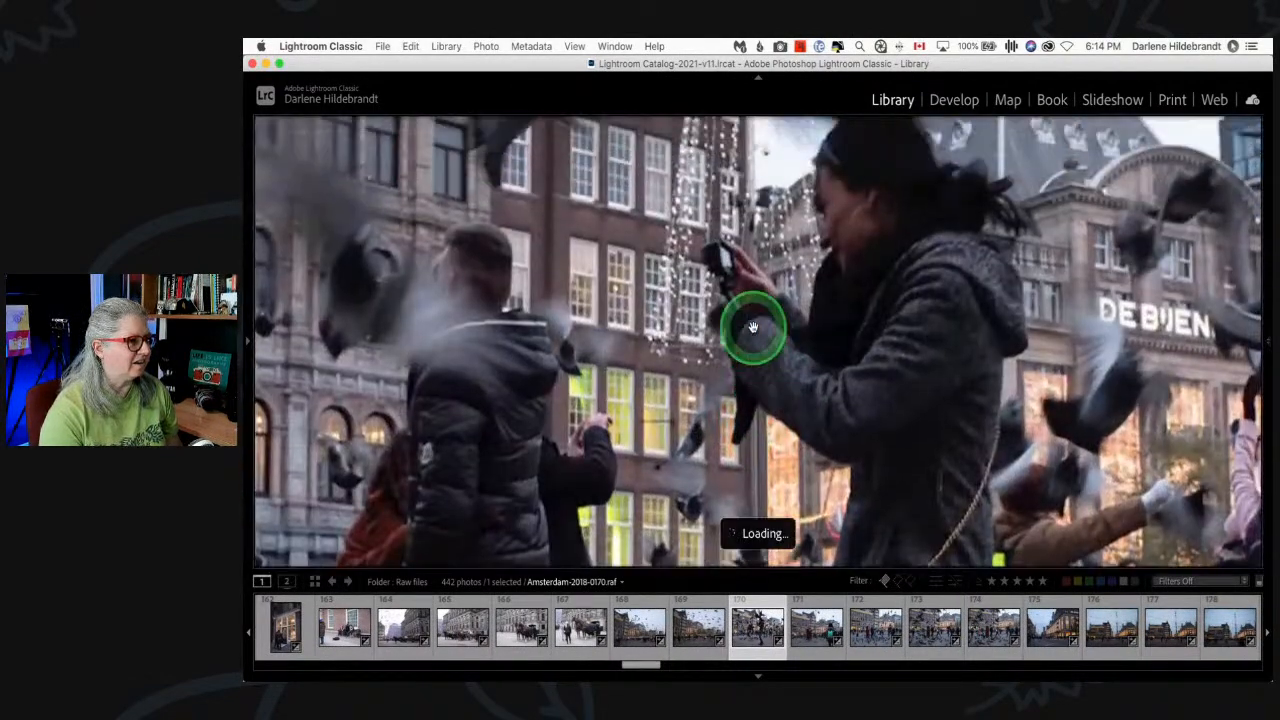
pyautogui.click(879, 399)
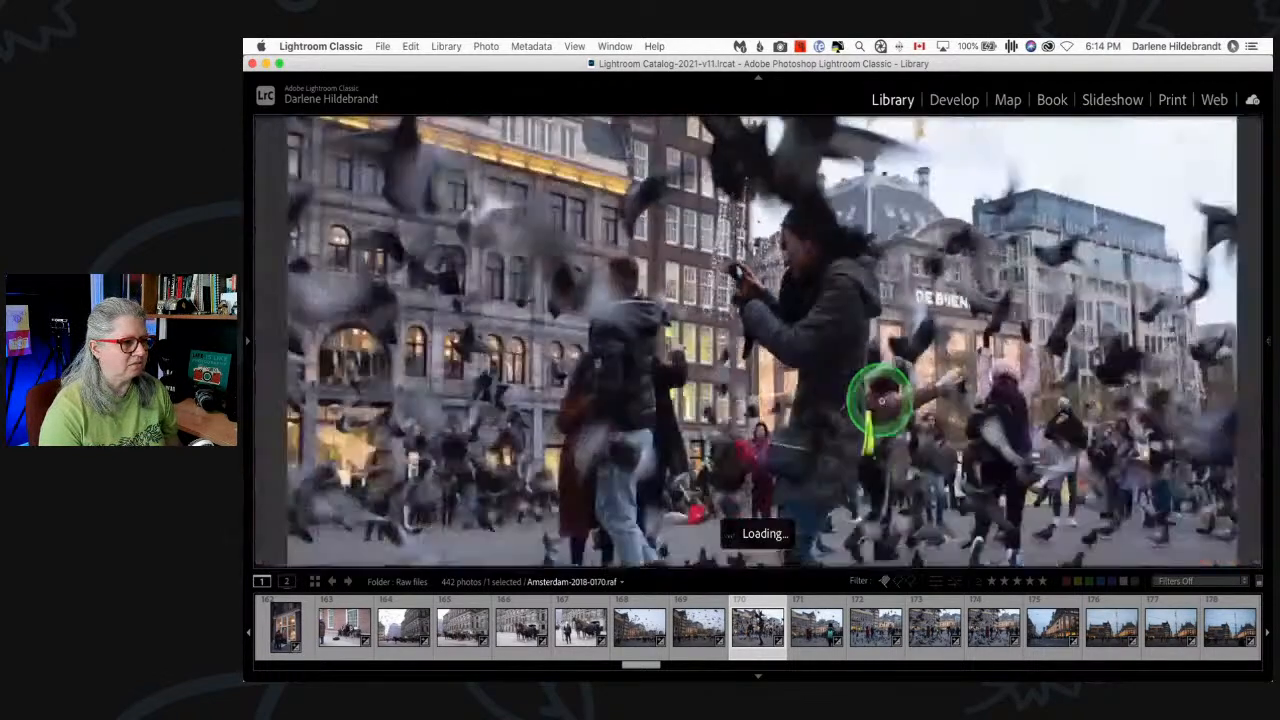
pyautogui.press('p')
# - Go through the following pigeon photos, compare Amsterdam-2018-0173 and 0174 back and forth, and flag 0173 as a pick
pyautogui.press('Left')
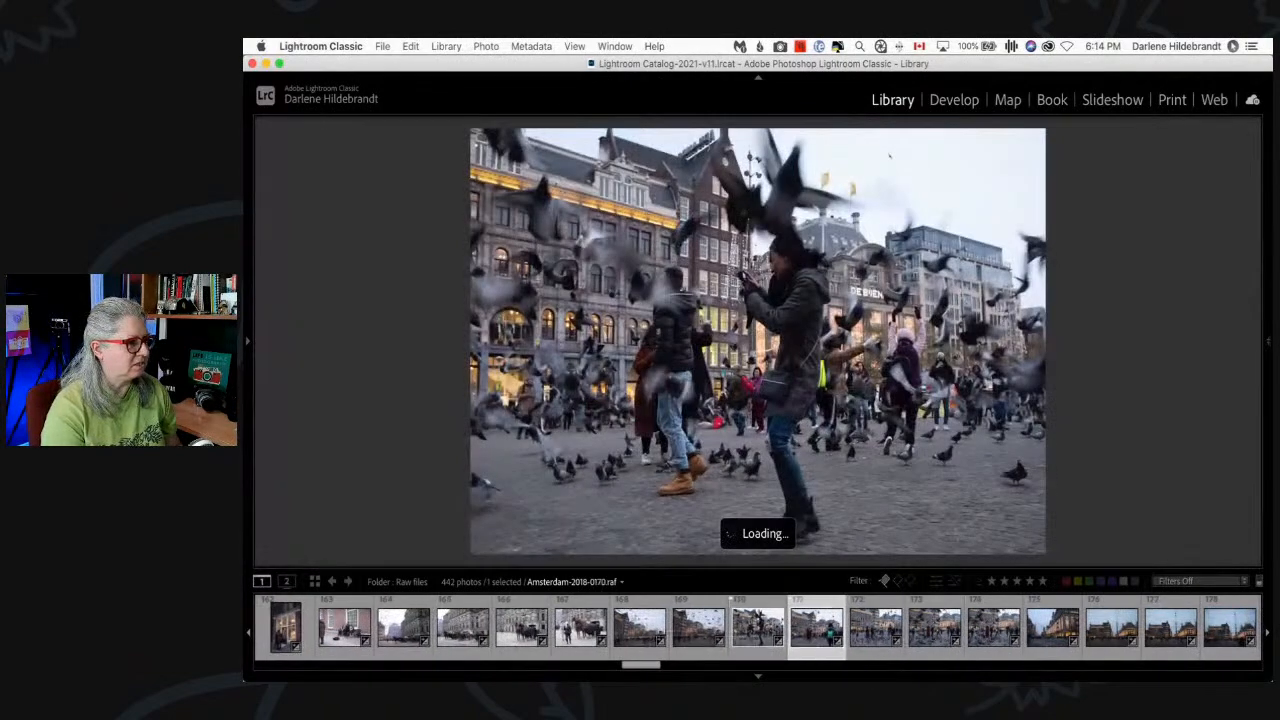
pyautogui.press('Right')
pyautogui.press('Right')
pyautogui.press('Right')
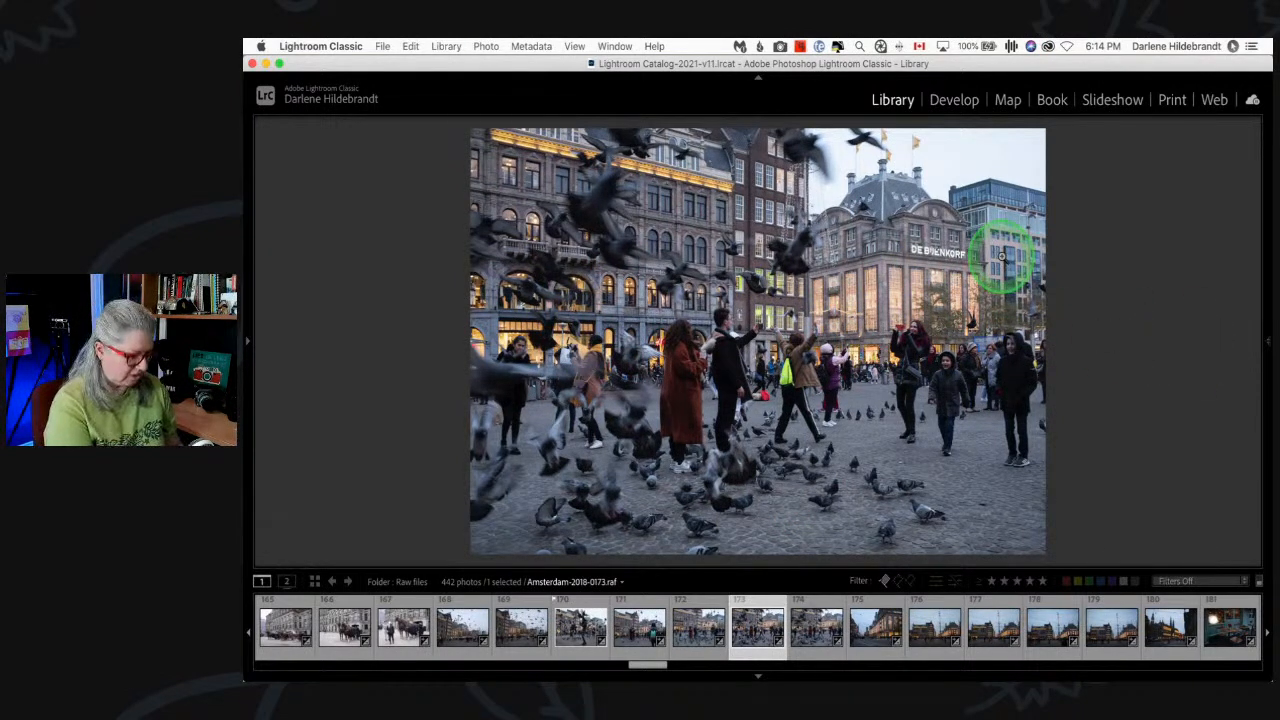
pyautogui.press('Right')
pyautogui.press('Left')
pyautogui.press('Right')
pyautogui.press('Left')
pyautogui.press('Right')
pyautogui.press('Left')
pyautogui.press('Right')
pyautogui.press('Left')
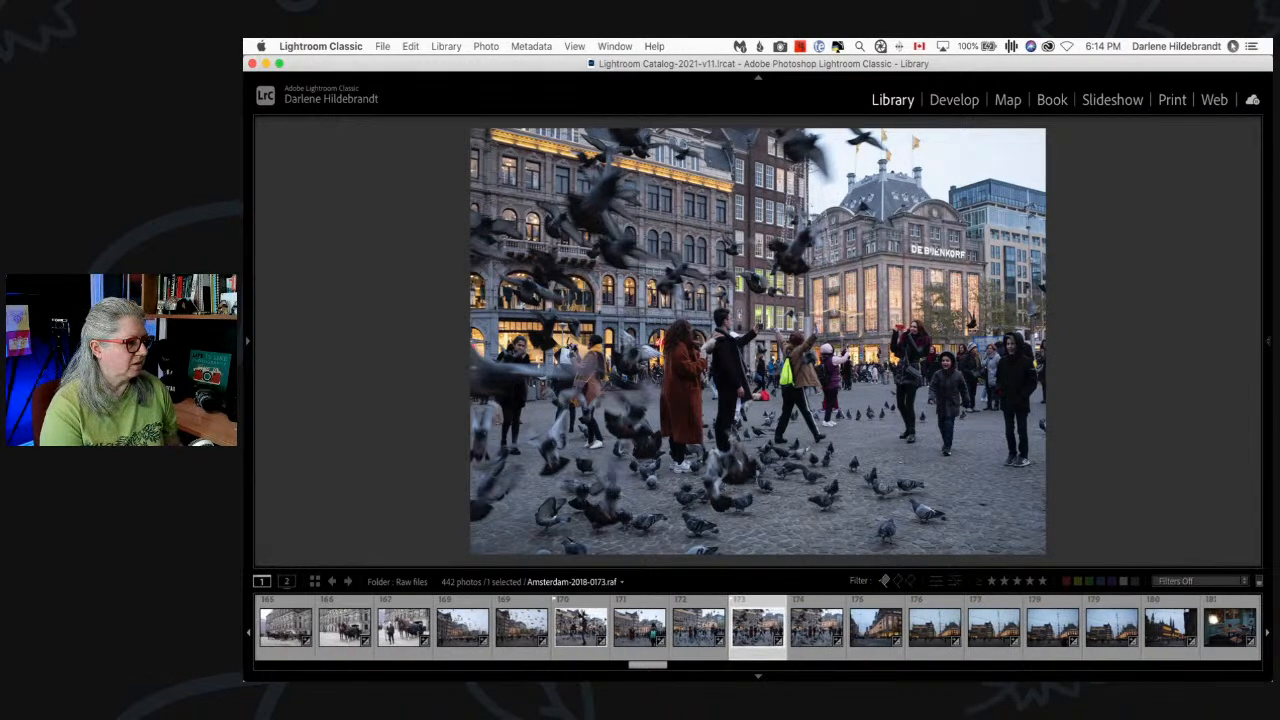
# - Go back through the pigeon photos to Amsterdam-2018-0168, flag Amsterdam-2018-0169 as a pick, and return to the grid
pyautogui.press('Left')
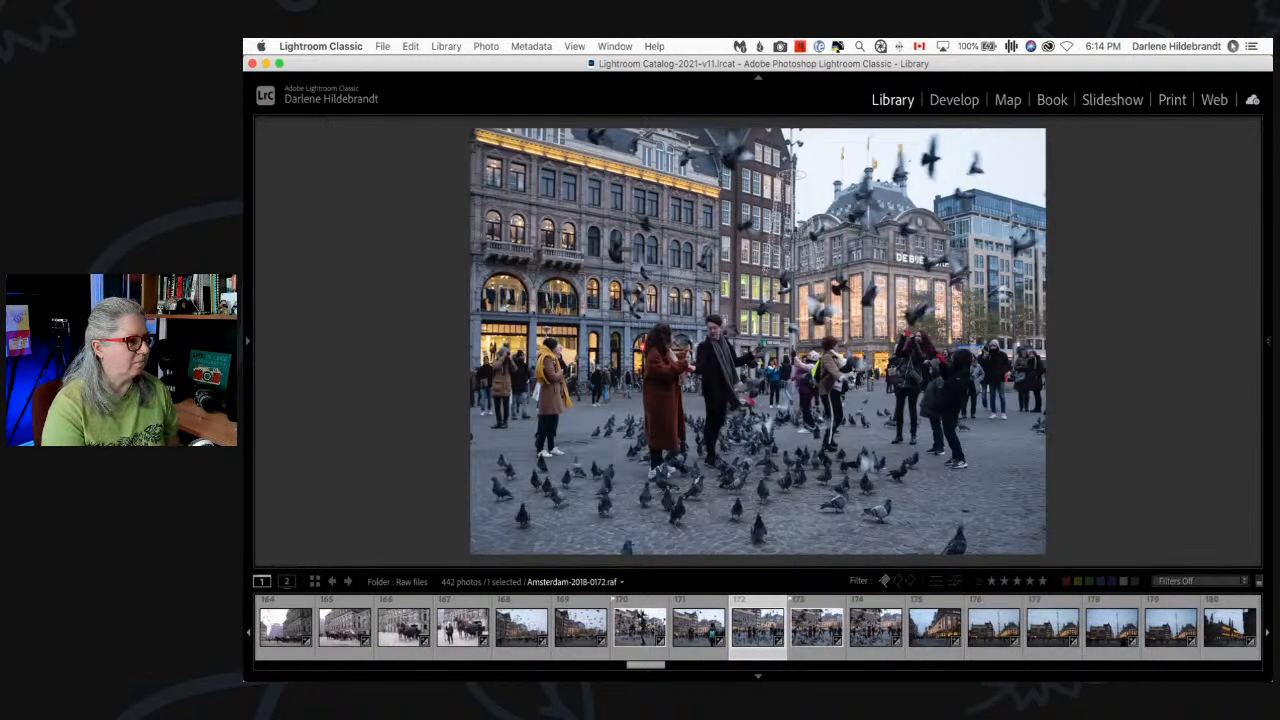
pyautogui.press('Left')
pyautogui.press('Left')
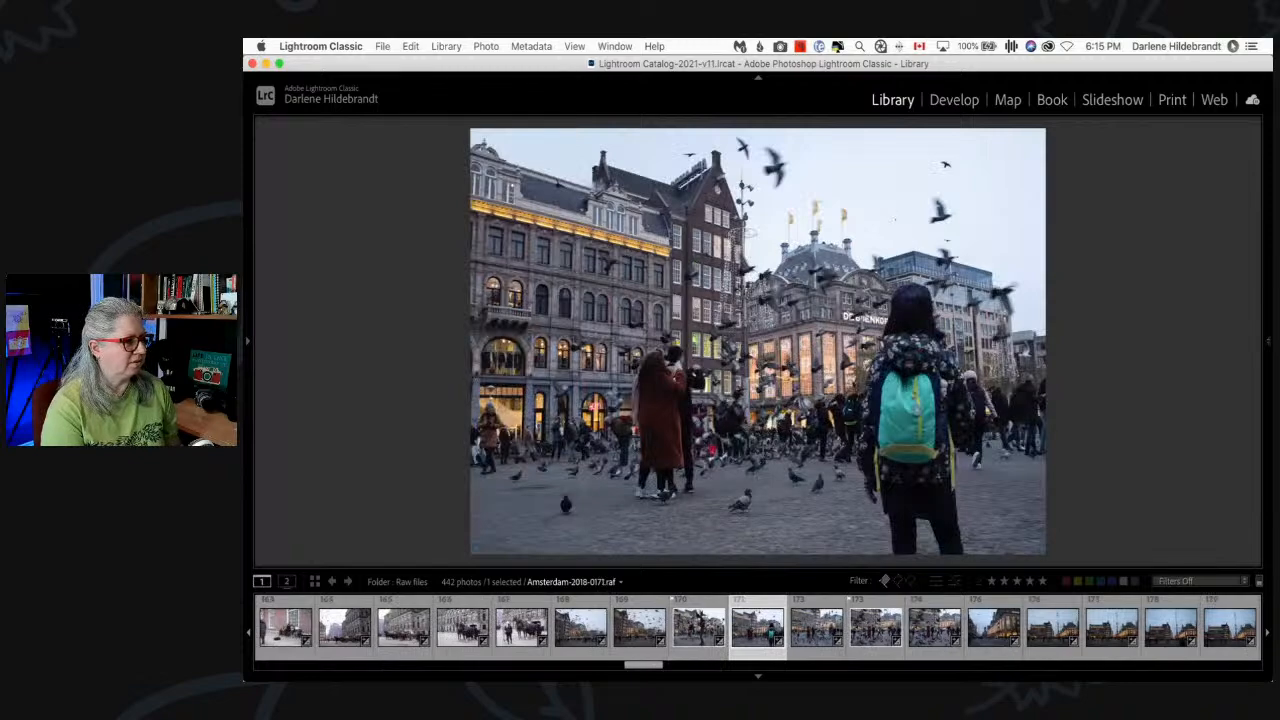
pyautogui.press('Left')
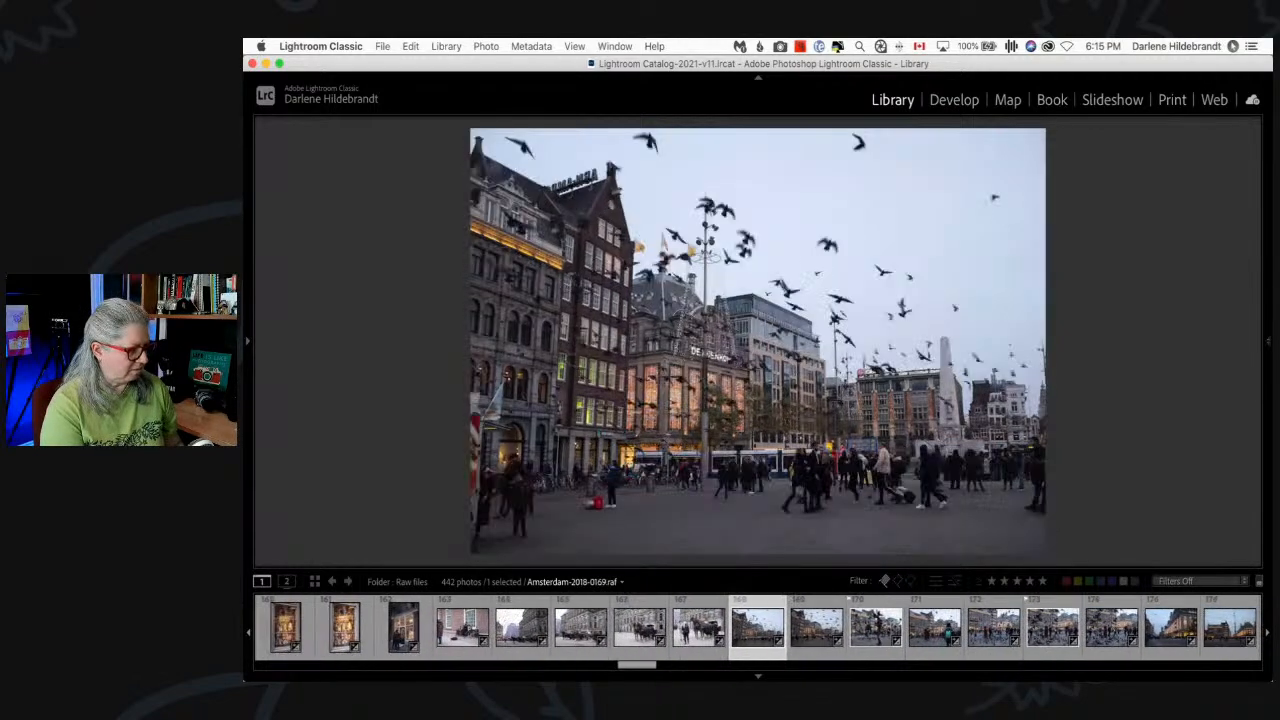
pyautogui.press('Right')
pyautogui.press('p')
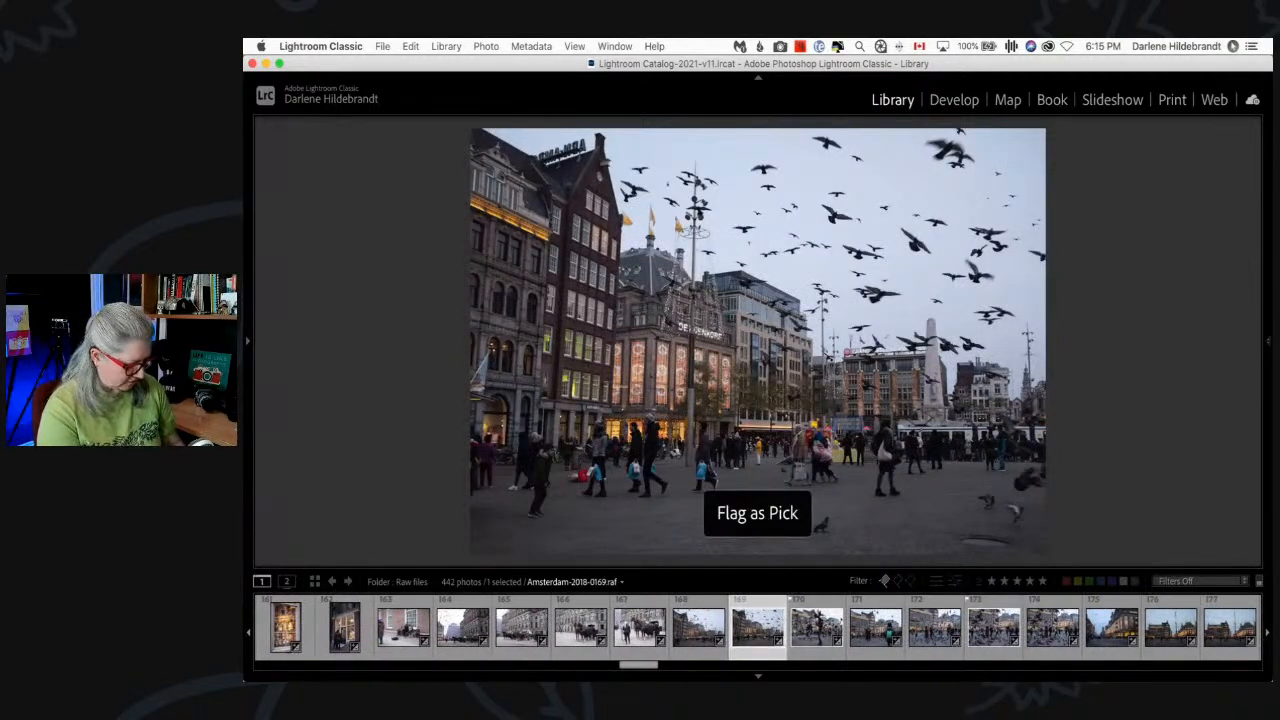
pyautogui.press('g')
# - Open street photo Amsterdam-2018-0175 in Loupe view and look through the following dusk square photos up to Amsterdam-2018-0180
pyautogui.scroll(-2, 1017, 228)
pyautogui.scroll(-1, 1017, 229)
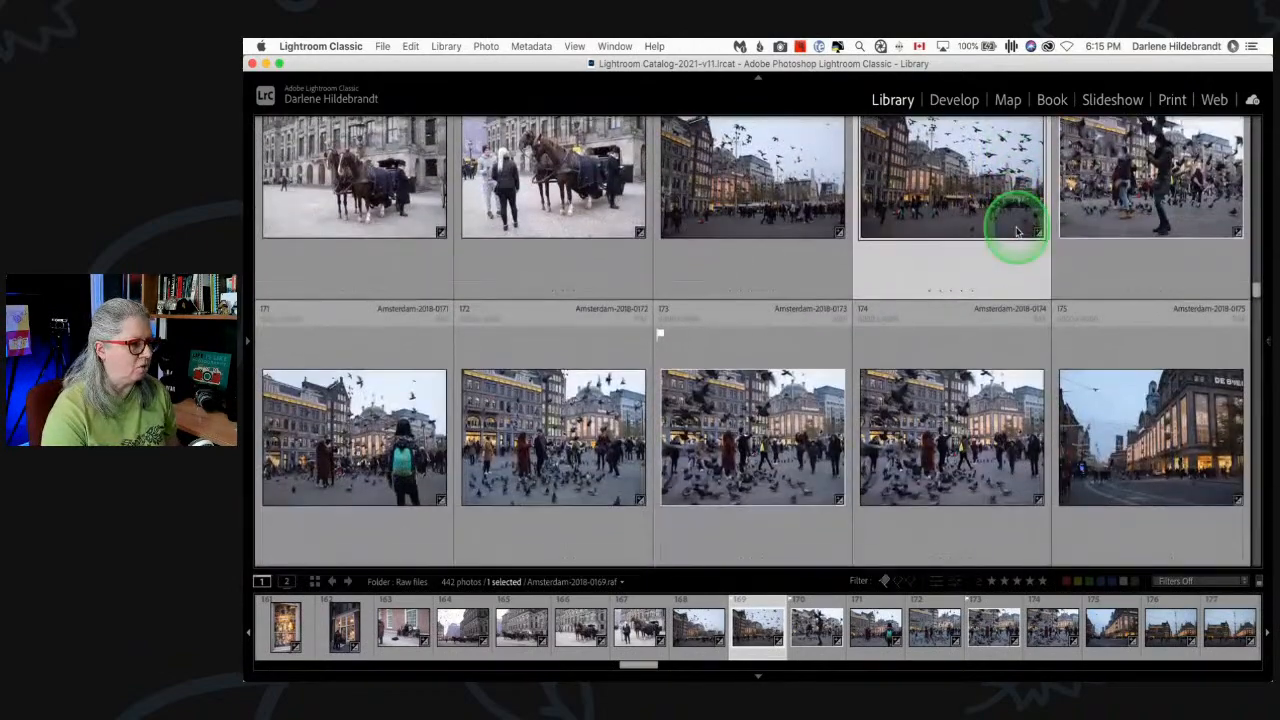
pyautogui.scroll(-3, 1017, 232)
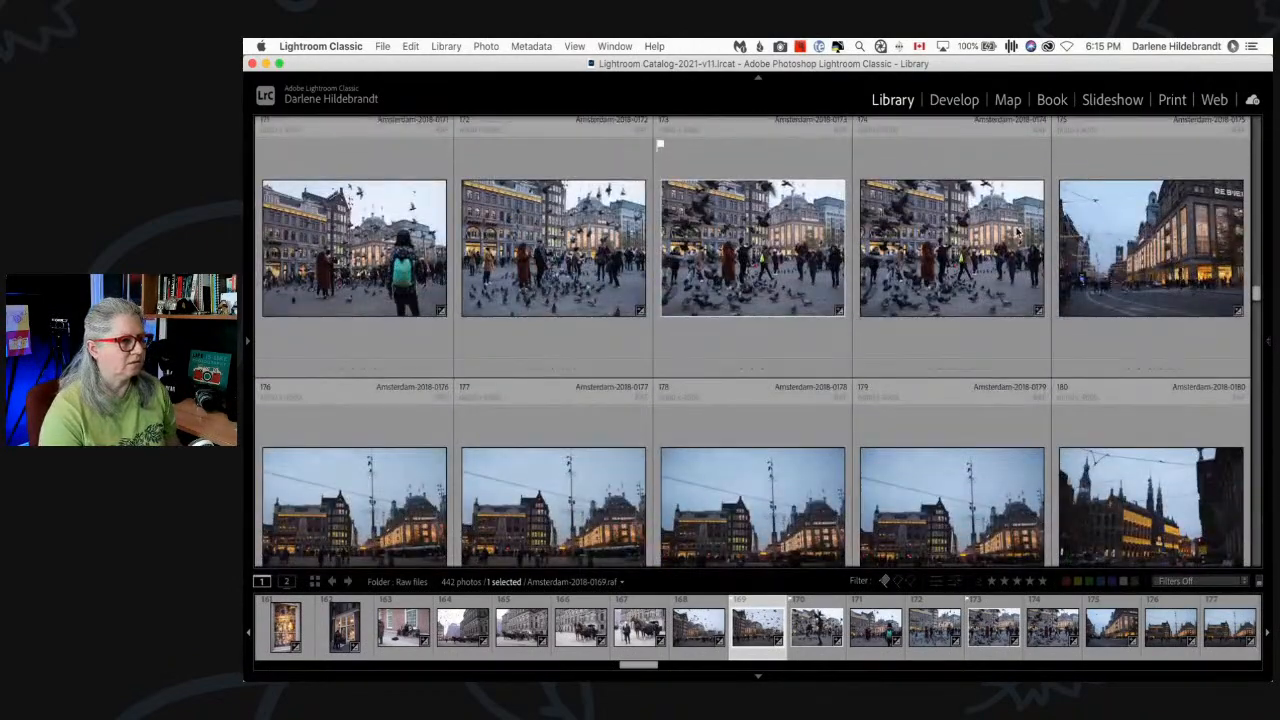
pyautogui.scroll(-1, 1017, 232)
pyautogui.doubleClick(1071, 214)
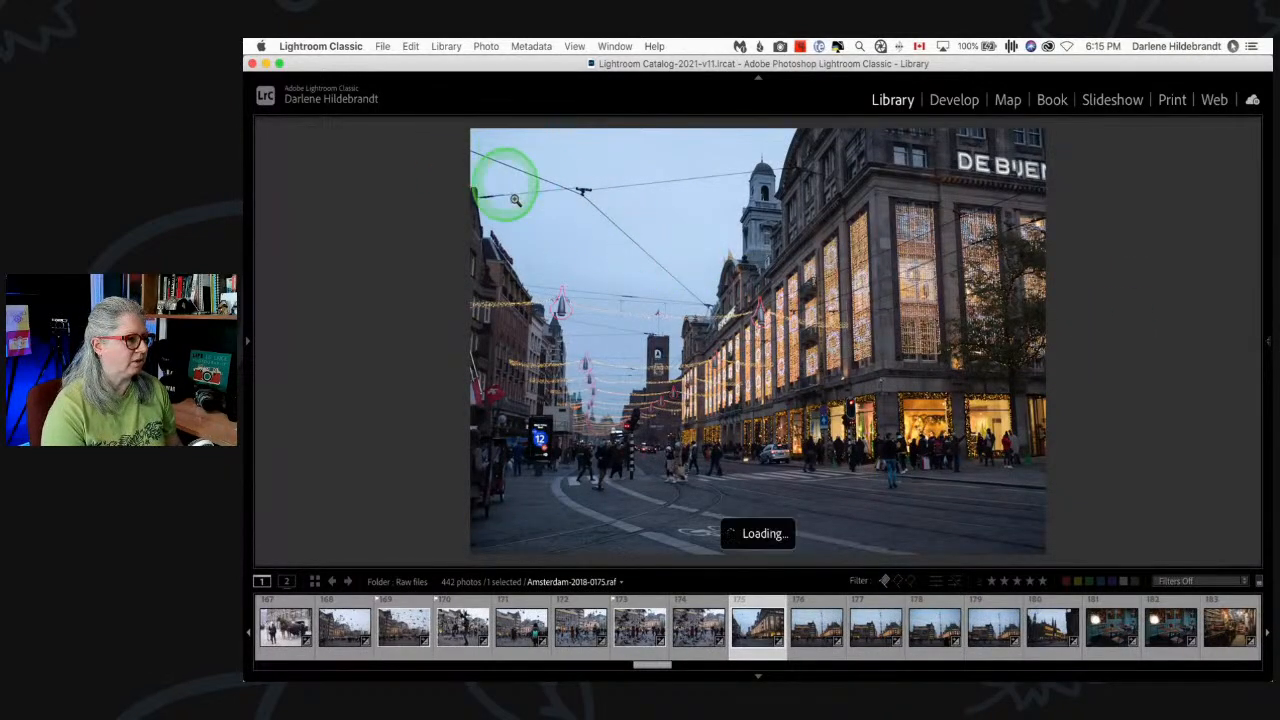
pyautogui.press('Right')
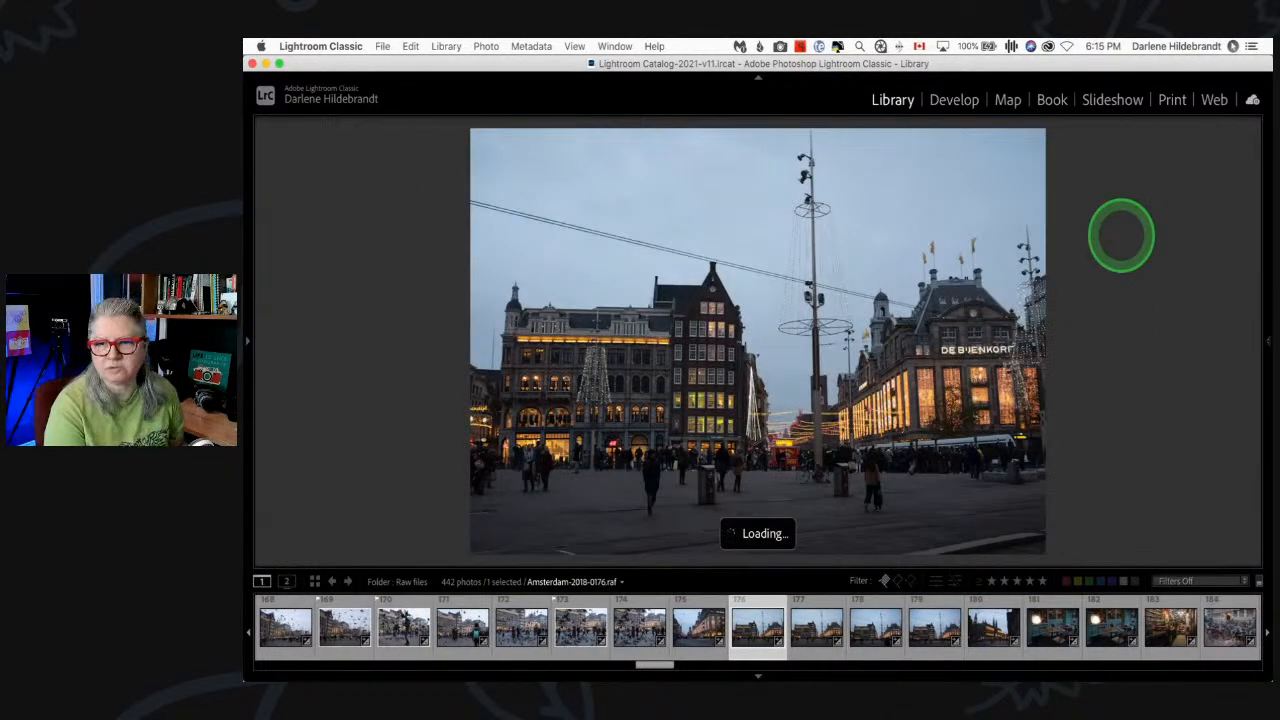
pyautogui.press('Right')
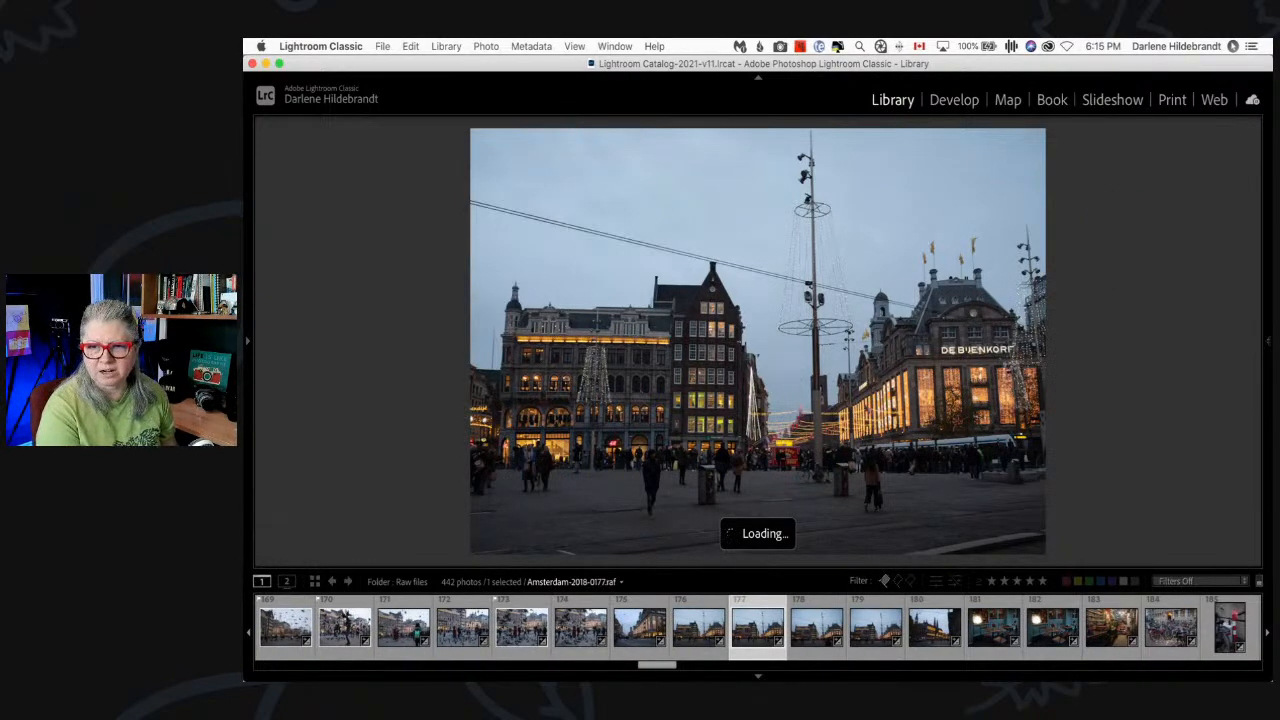
pyautogui.press('Right')
pyautogui.press('Right')
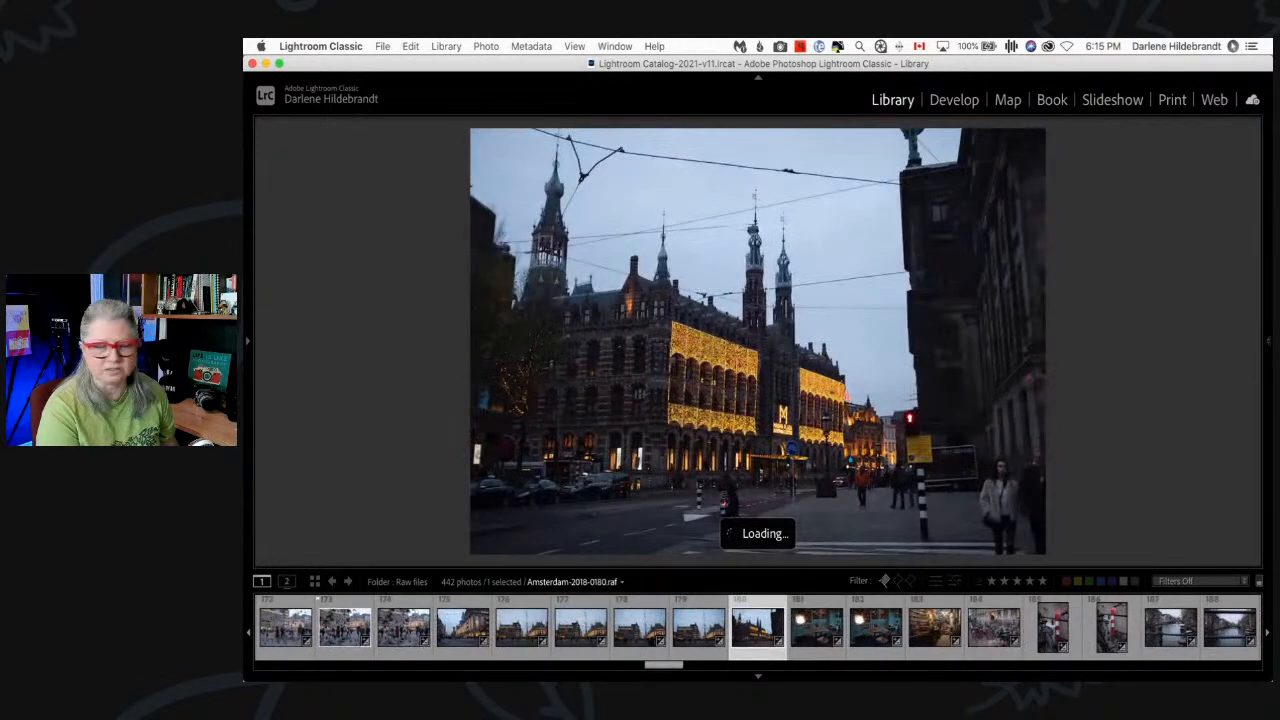
pyautogui.press('Right')
# - Go back to street photo Amsterdam-2018-0175, flag it as a pick, and return to the grid
pyautogui.press('Left')
pyautogui.press('Left')
pyautogui.press('Left')
pyautogui.press('Left')
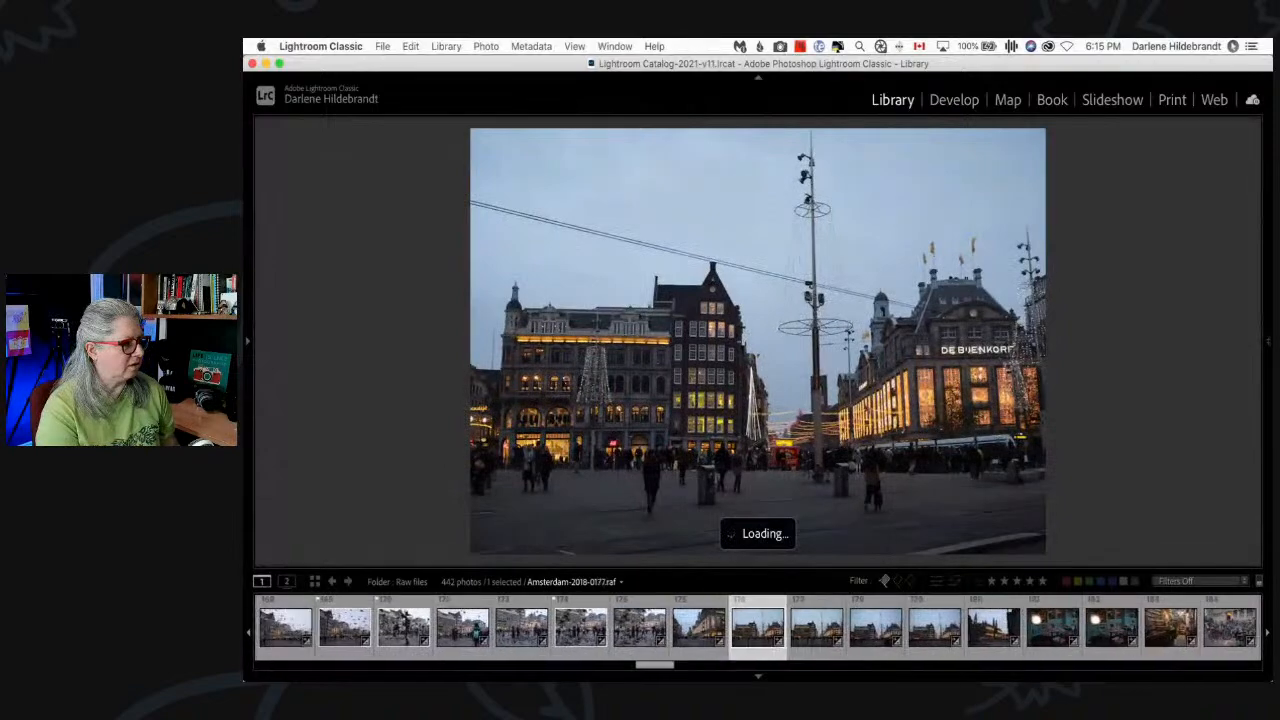
pyautogui.press('Left')
pyautogui.press('p')
pyautogui.press('g')
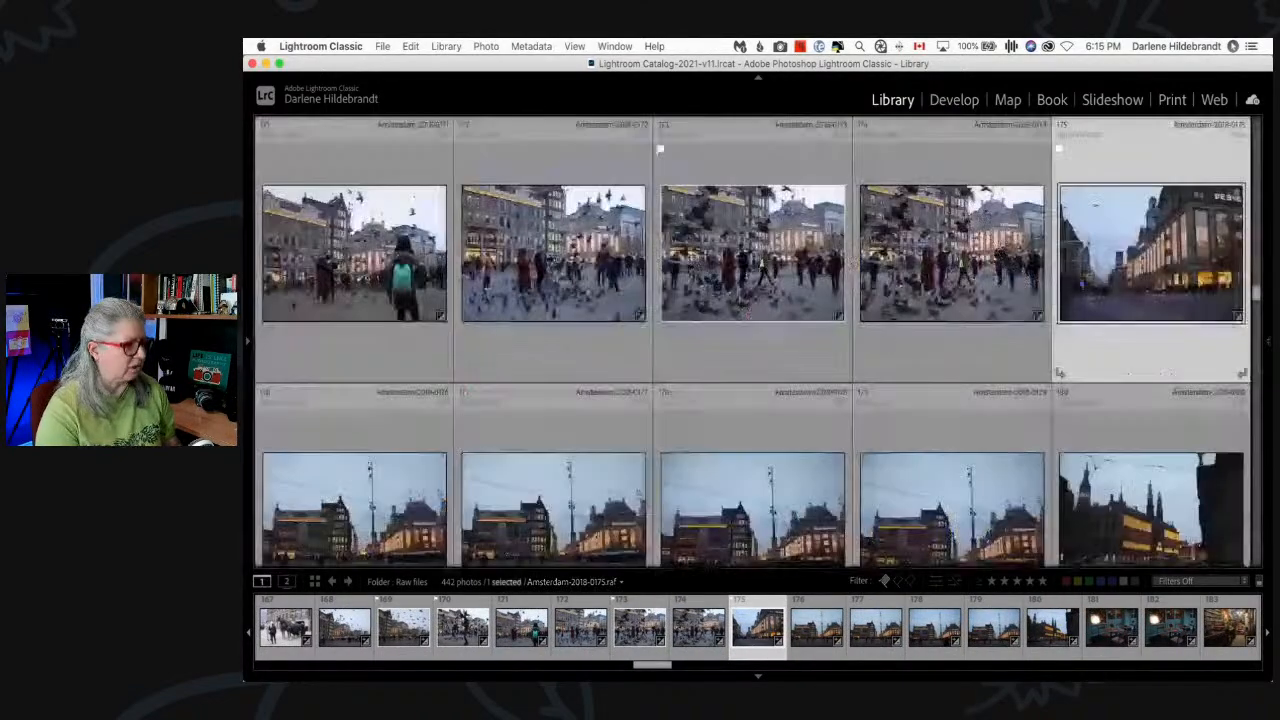
# - Find the canal photos further along and open Amsterdam-2018-0187 in Loupe view
pyautogui.scroll(-2, 1075, 242)
pyautogui.scroll(-2, 1075, 242)
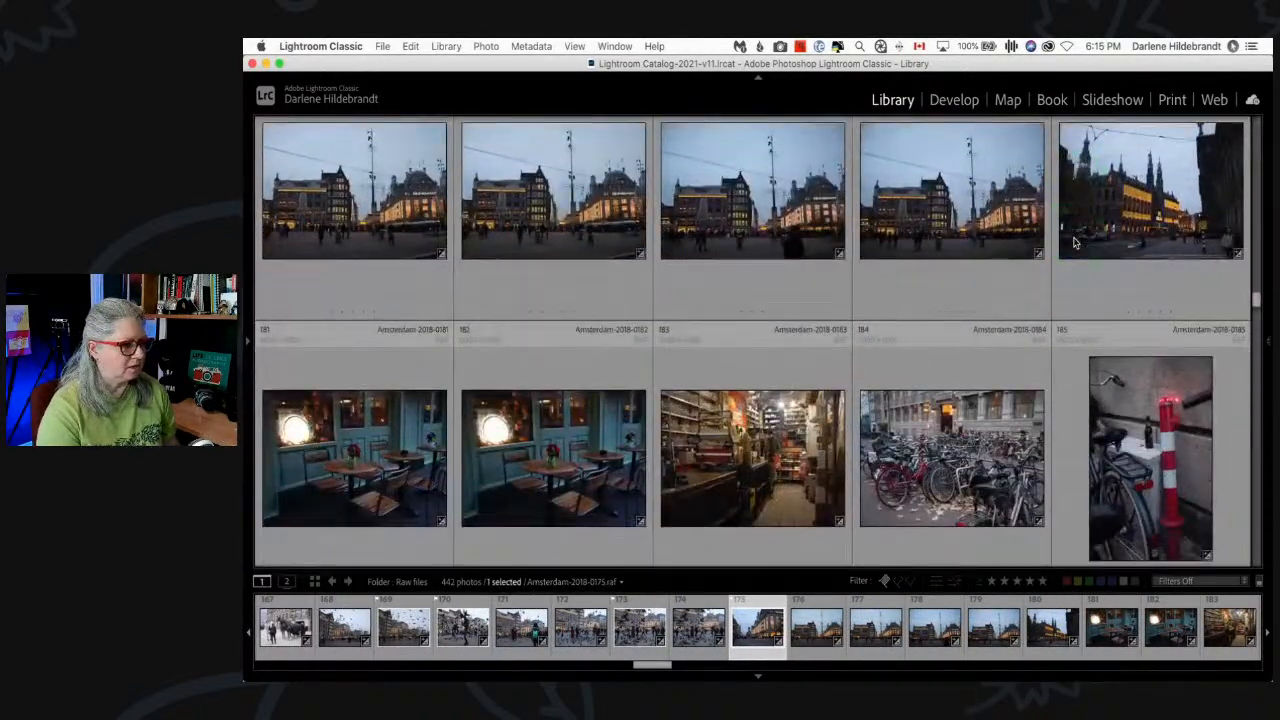
pyautogui.scroll(-3, 1073, 242)
pyautogui.scroll(-2, 1073, 242)
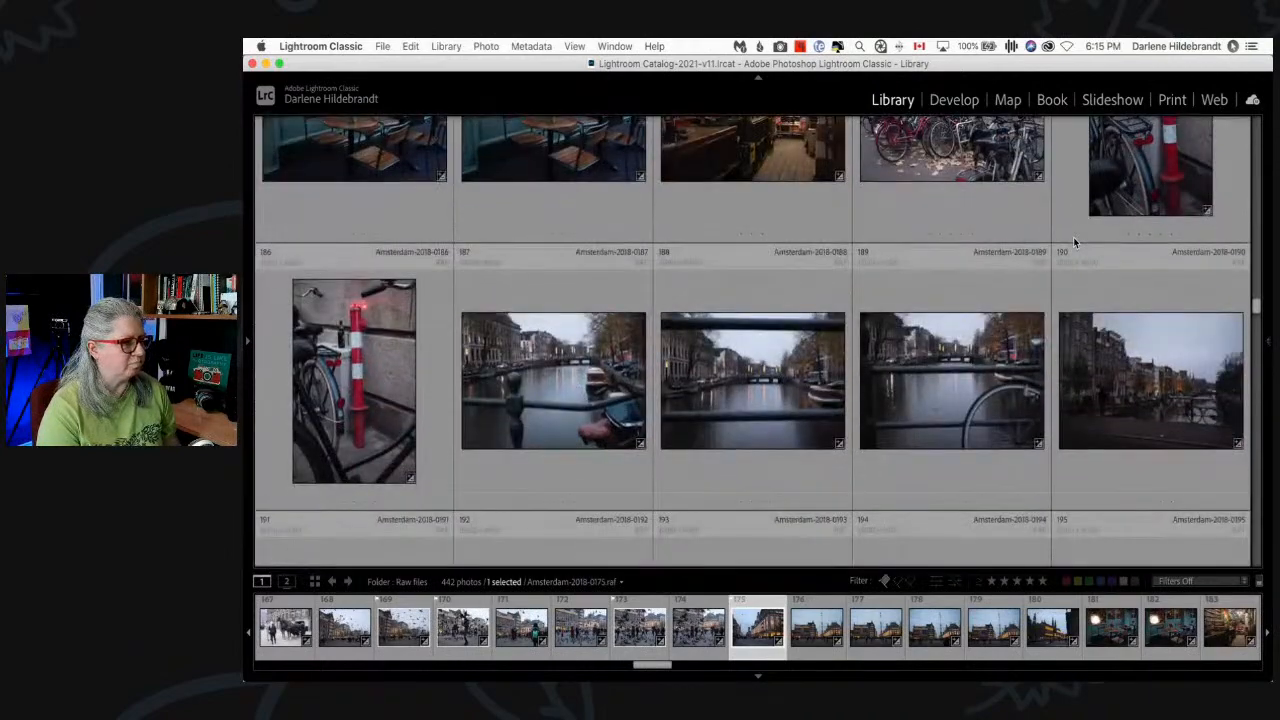
pyautogui.scroll(-2, 1073, 242)
pyautogui.click(848, 243)
pyautogui.doubleClick(571, 243)
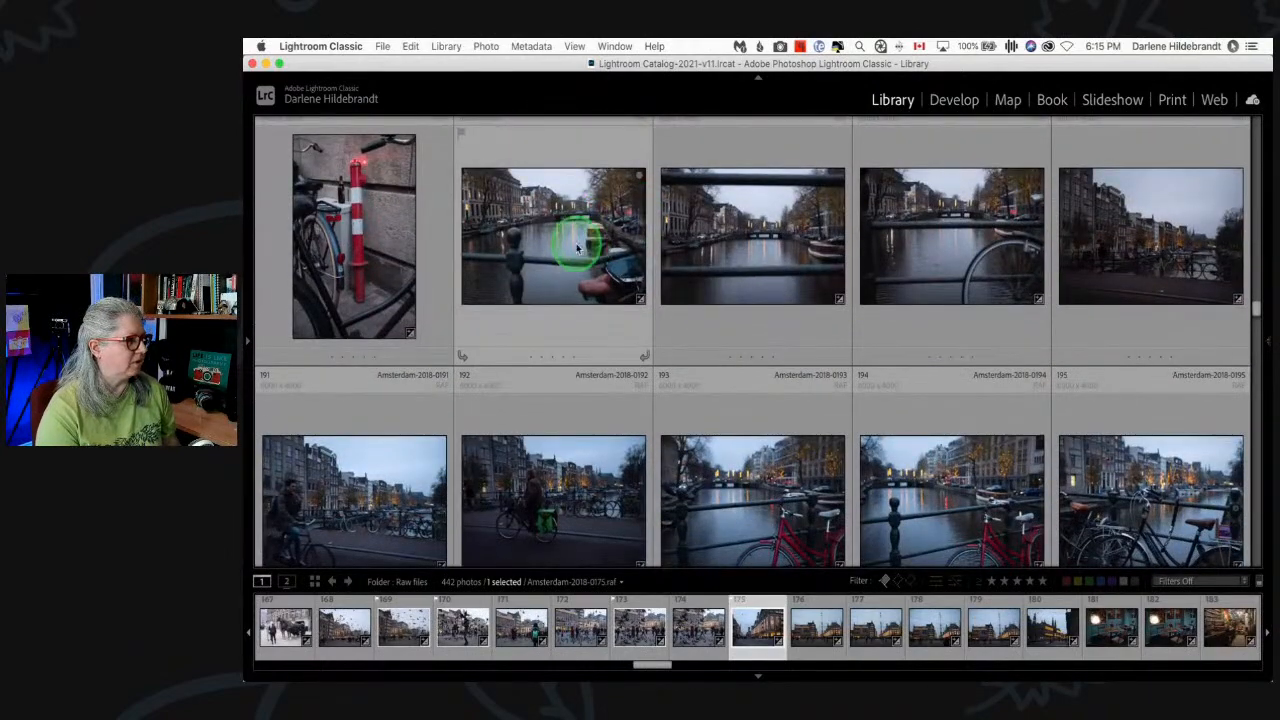
# - View the canal and cyclist photos one by one from Amsterdam-2018-0188 to Amsterdam-2018-0194
pyautogui.press('Right')
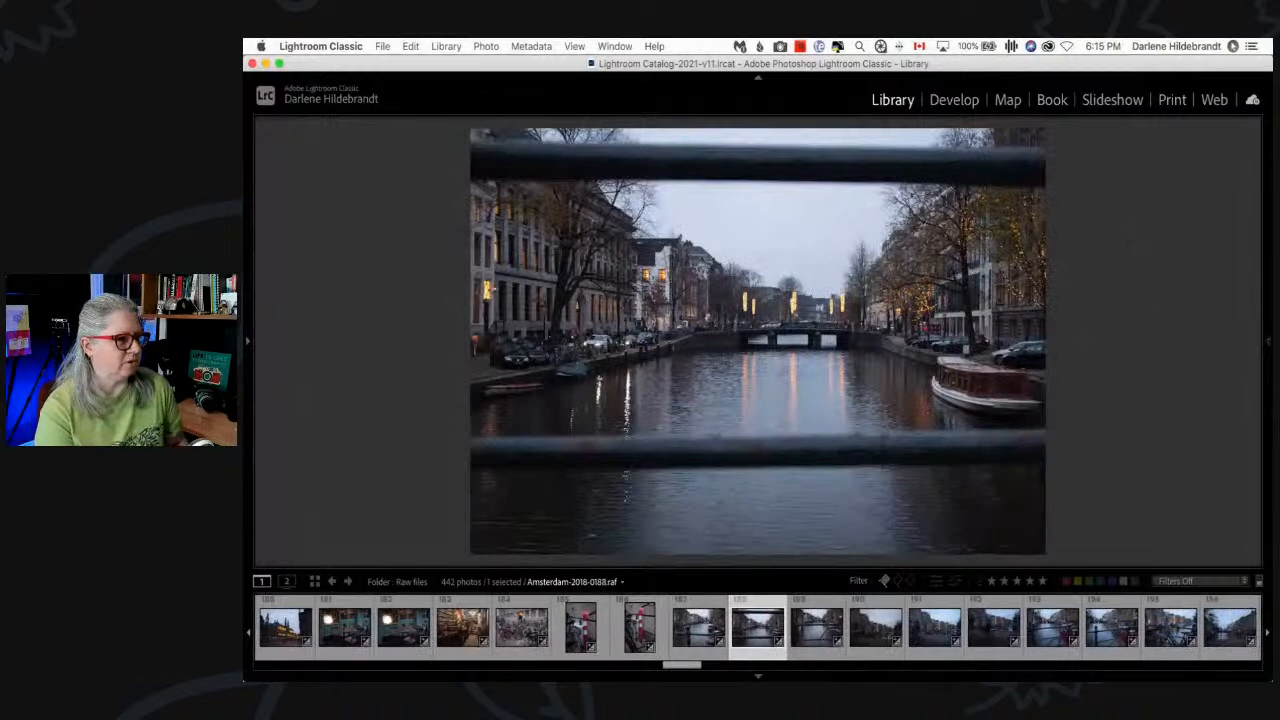
pyautogui.press('Right')
pyautogui.press('Right')
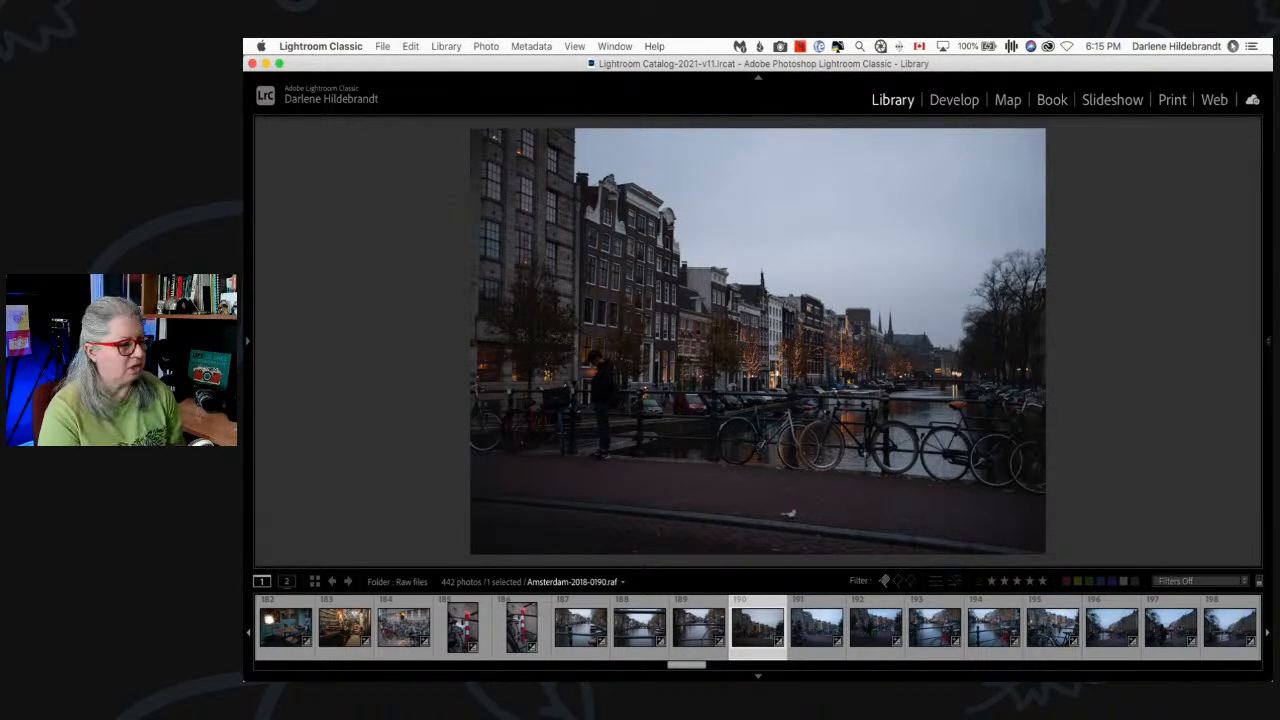
pyautogui.press('Right')
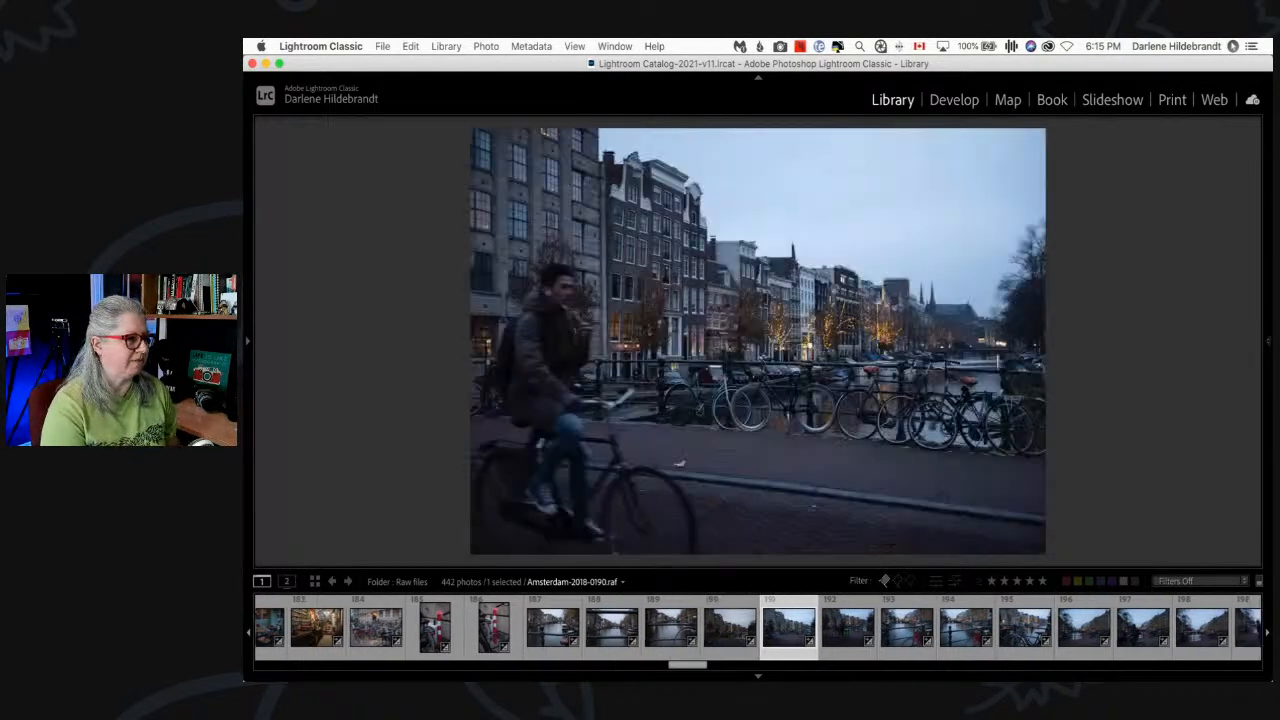
pyautogui.press('Right')
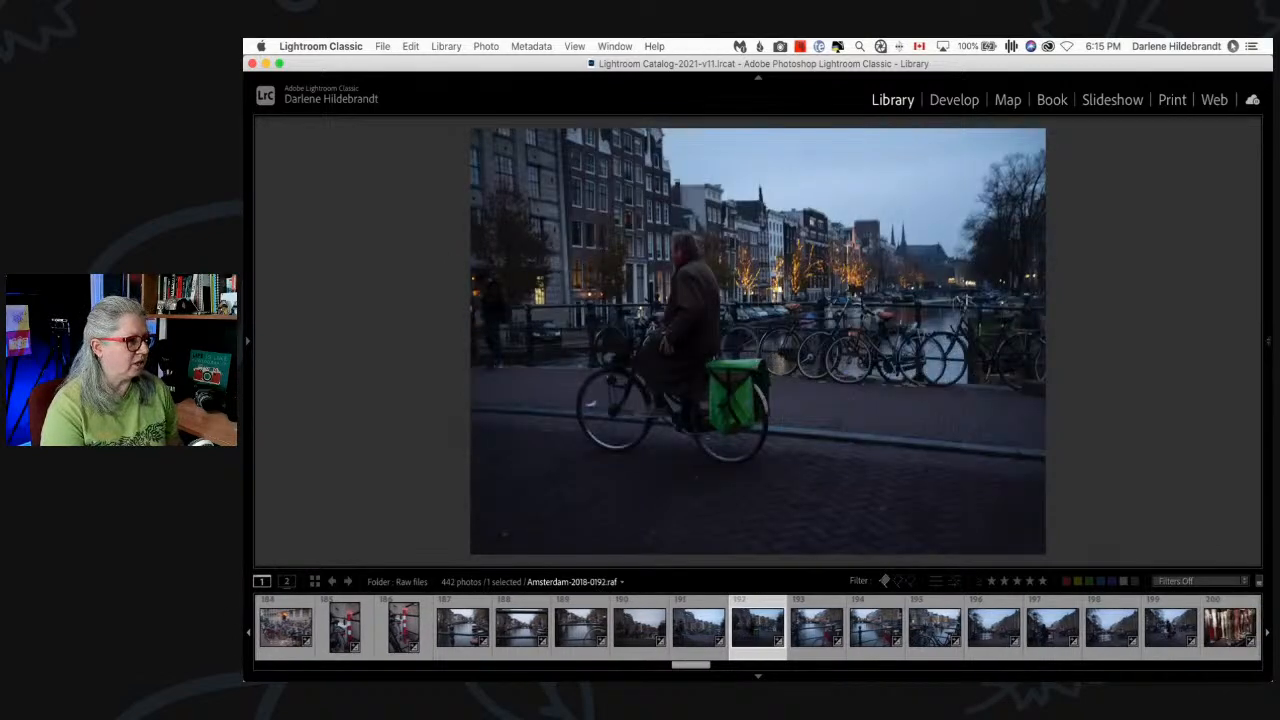
pyautogui.press('Right')
pyautogui.press('Right')
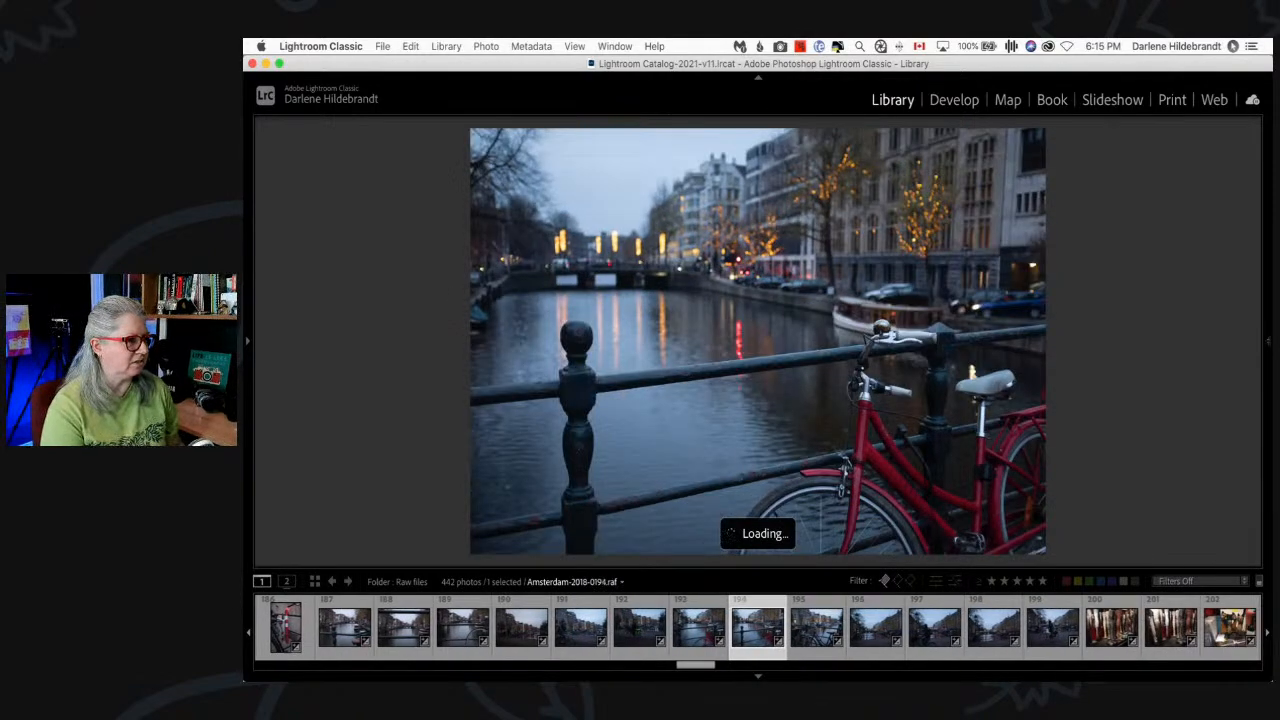
# - Continue through the canal photos to Amsterdam-2018-0199 and compare 0197, 0198 and 0199 back and forth
pyautogui.press('Right')
pyautogui.press('Right')
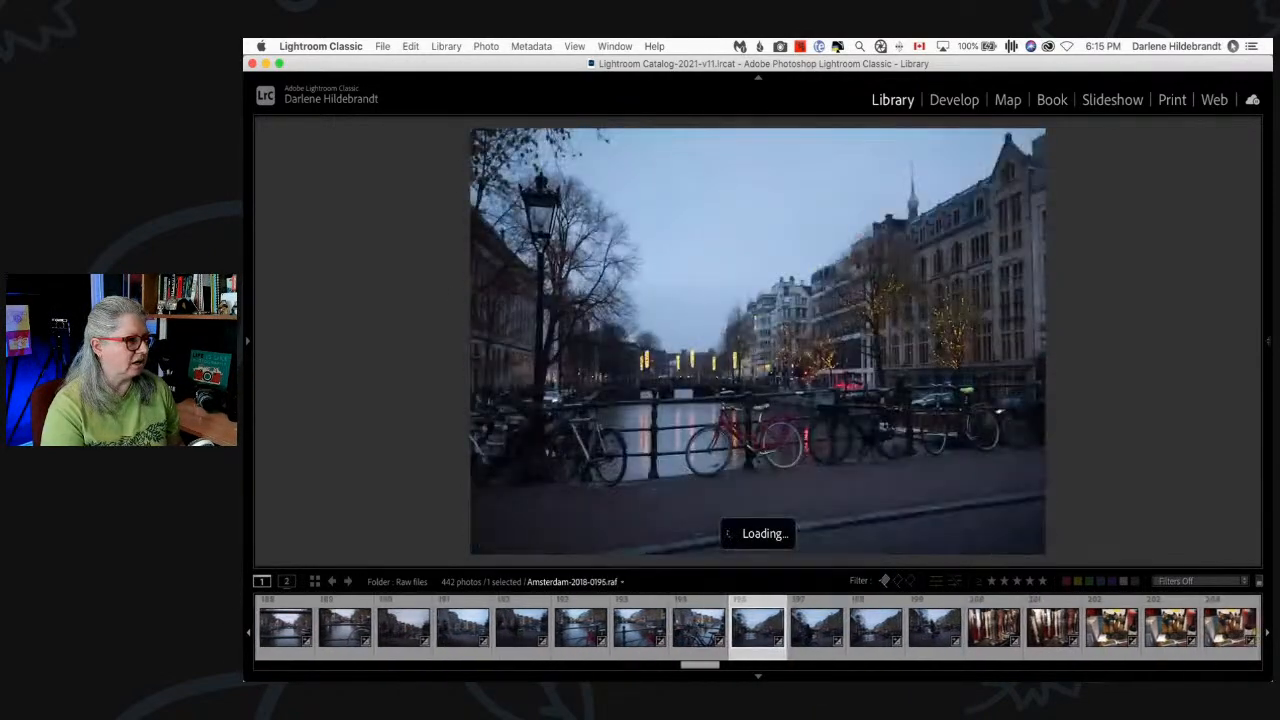
pyautogui.press('Right')
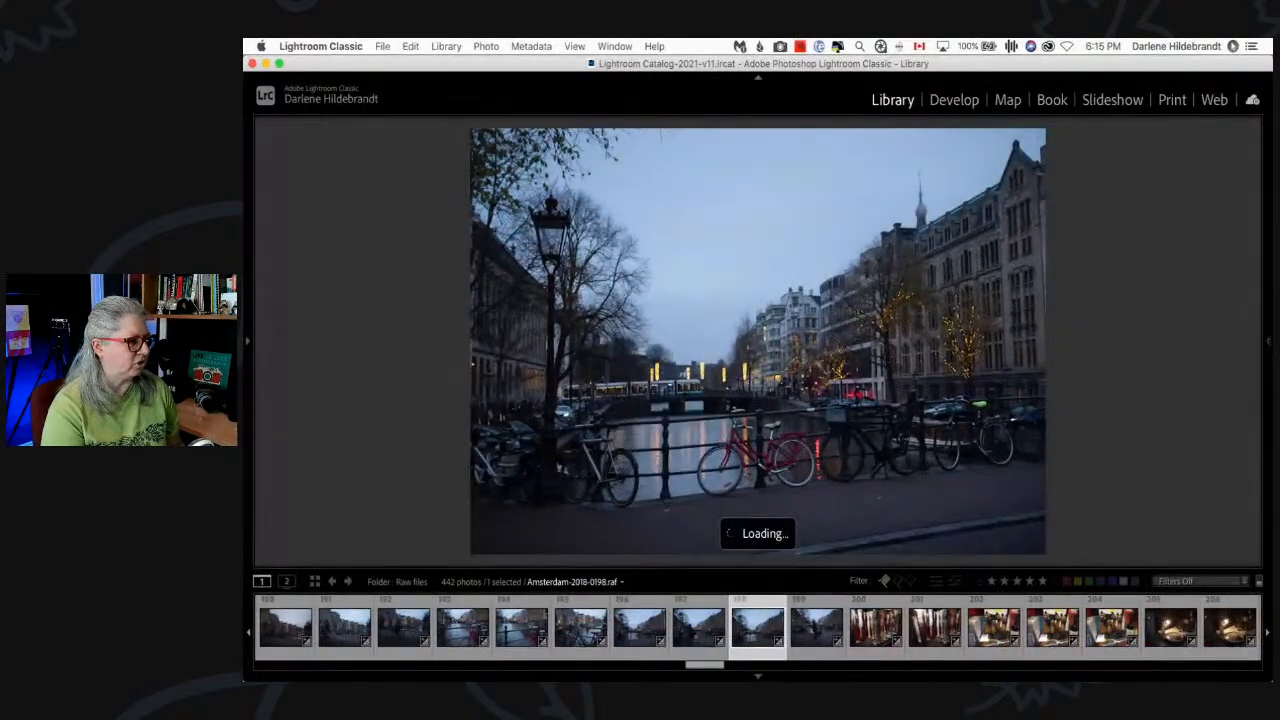
pyautogui.press('Right')
pyautogui.press('Right')
pyautogui.press('Left')
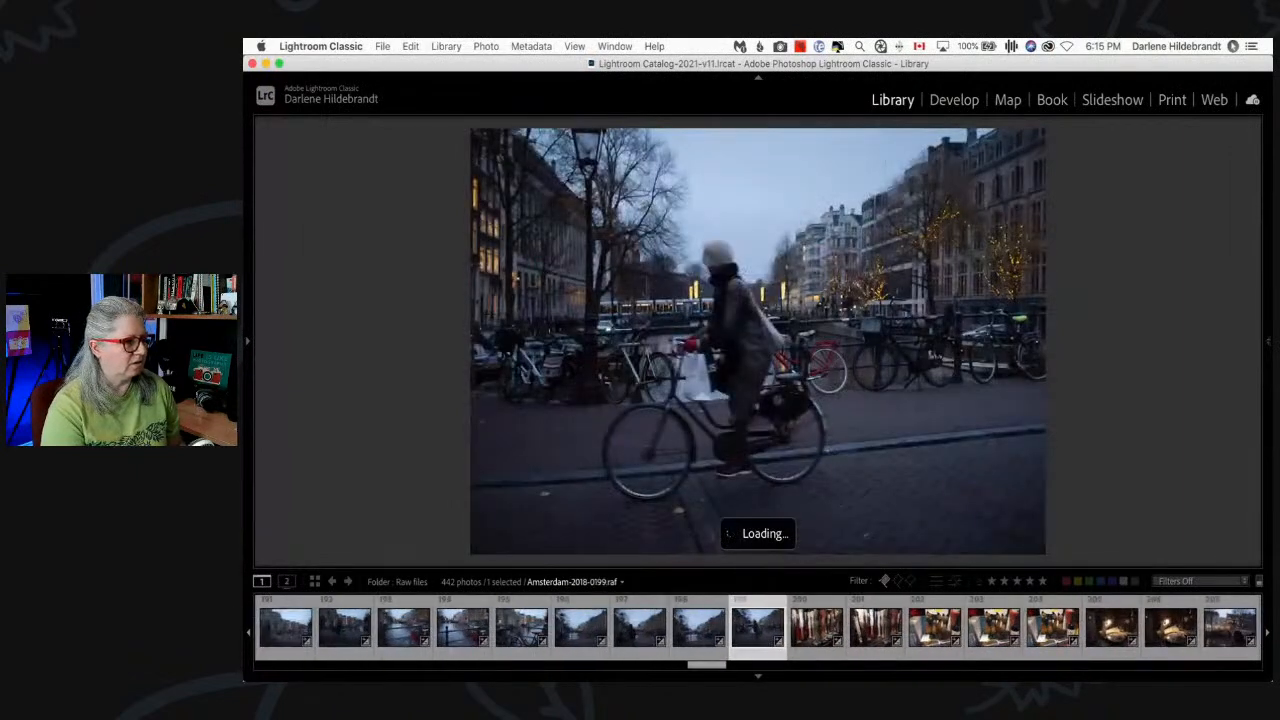
pyautogui.press('Left')
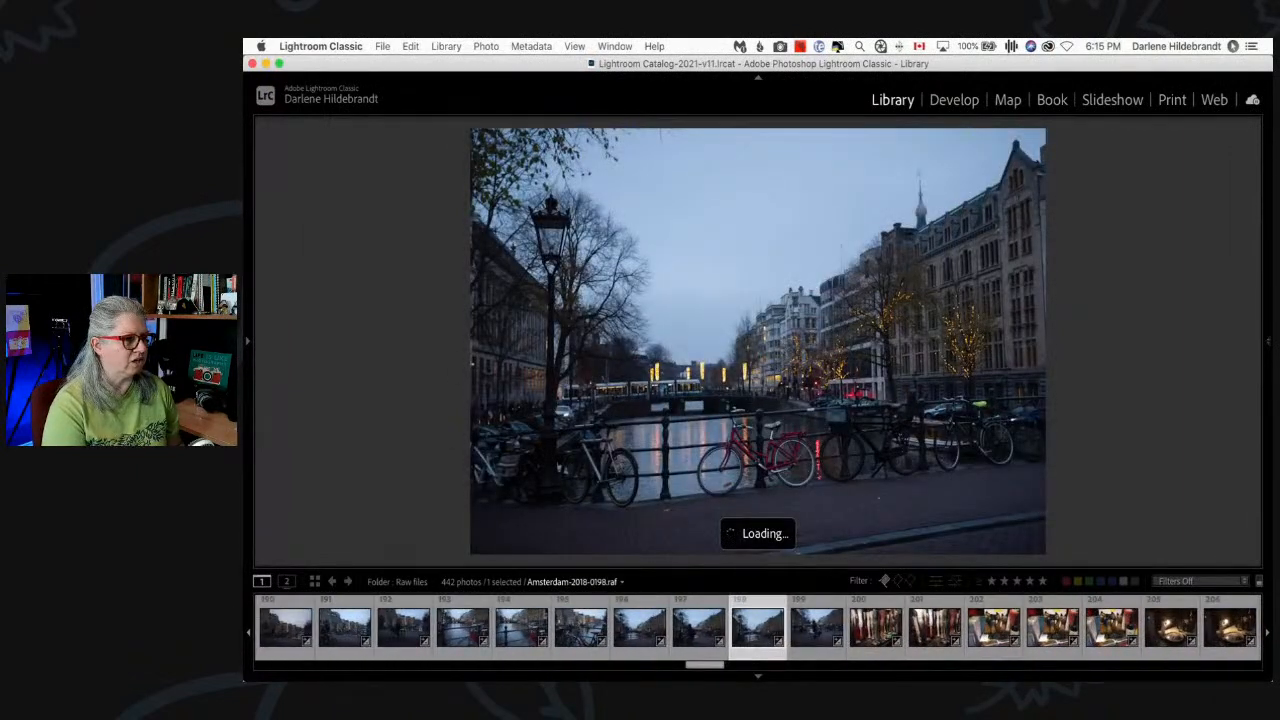
pyautogui.press('Right')
pyautogui.press('Left')
pyautogui.press('Right')
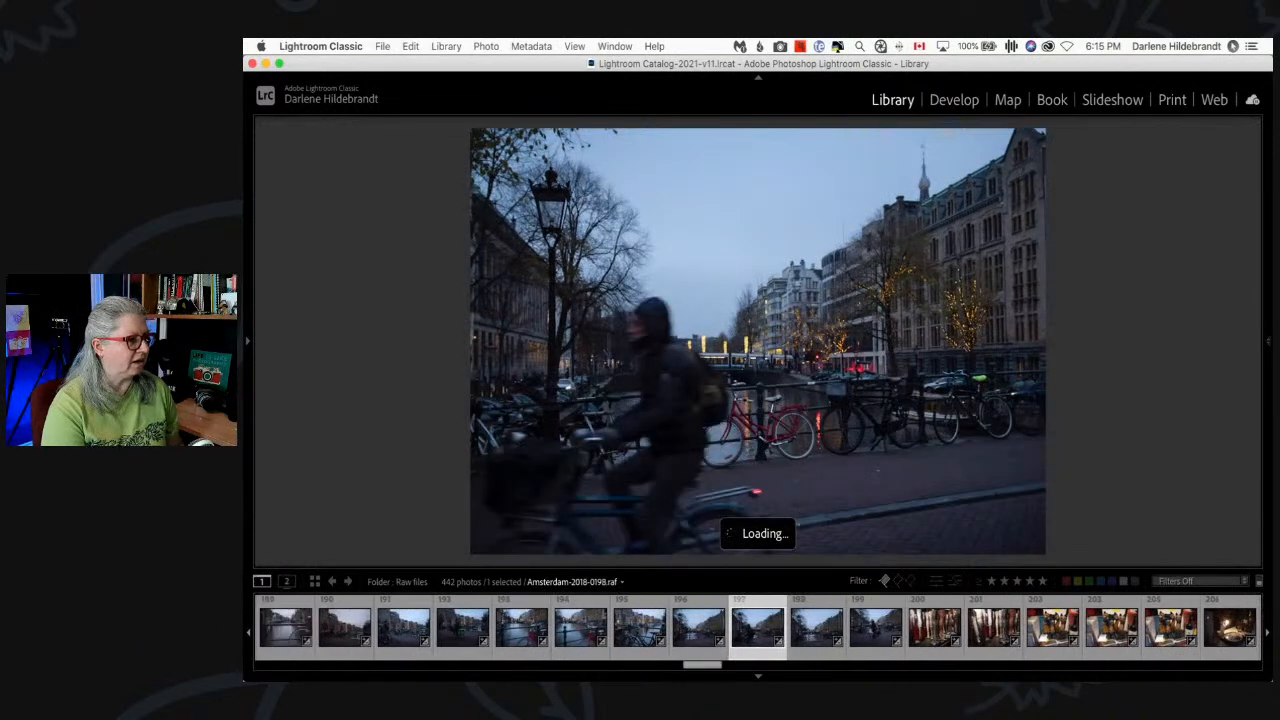
# - Return to the red-bicycle canal photos, compare Amsterdam-2018-0193 and 0194, and flag 0194 as a pick
pyautogui.press('Left')
pyautogui.press('Left')
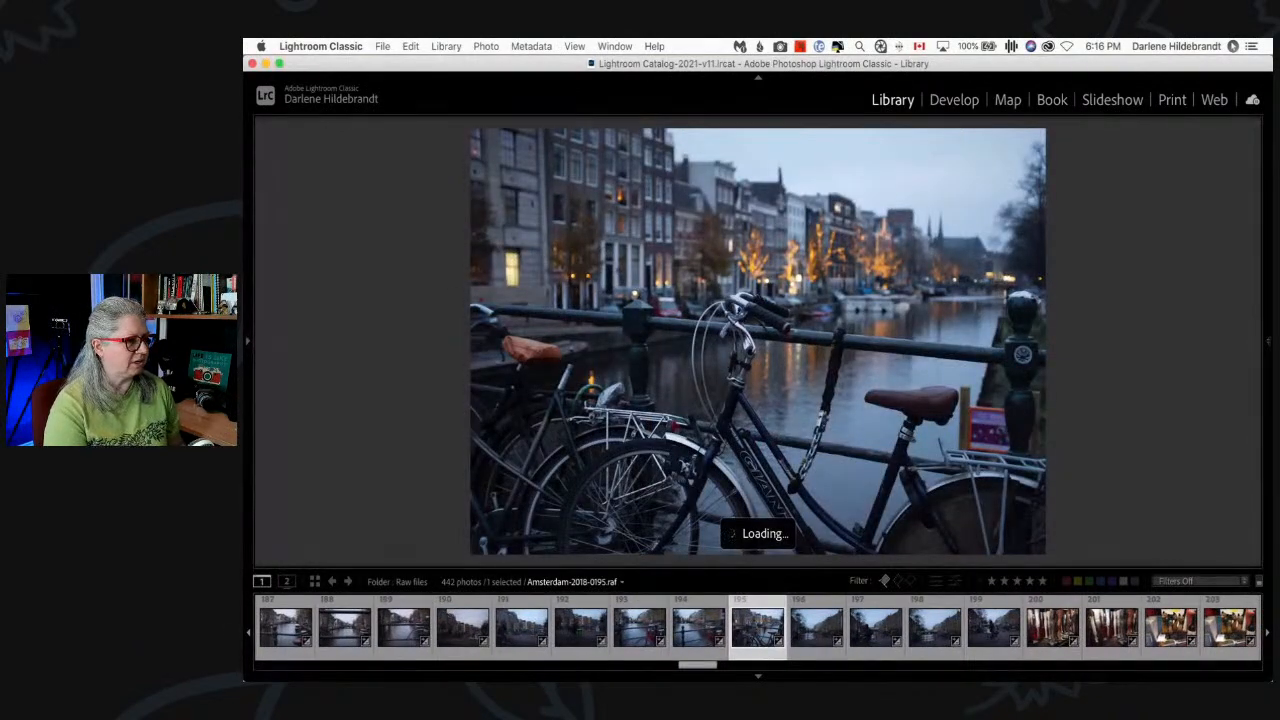
pyautogui.press('Left')
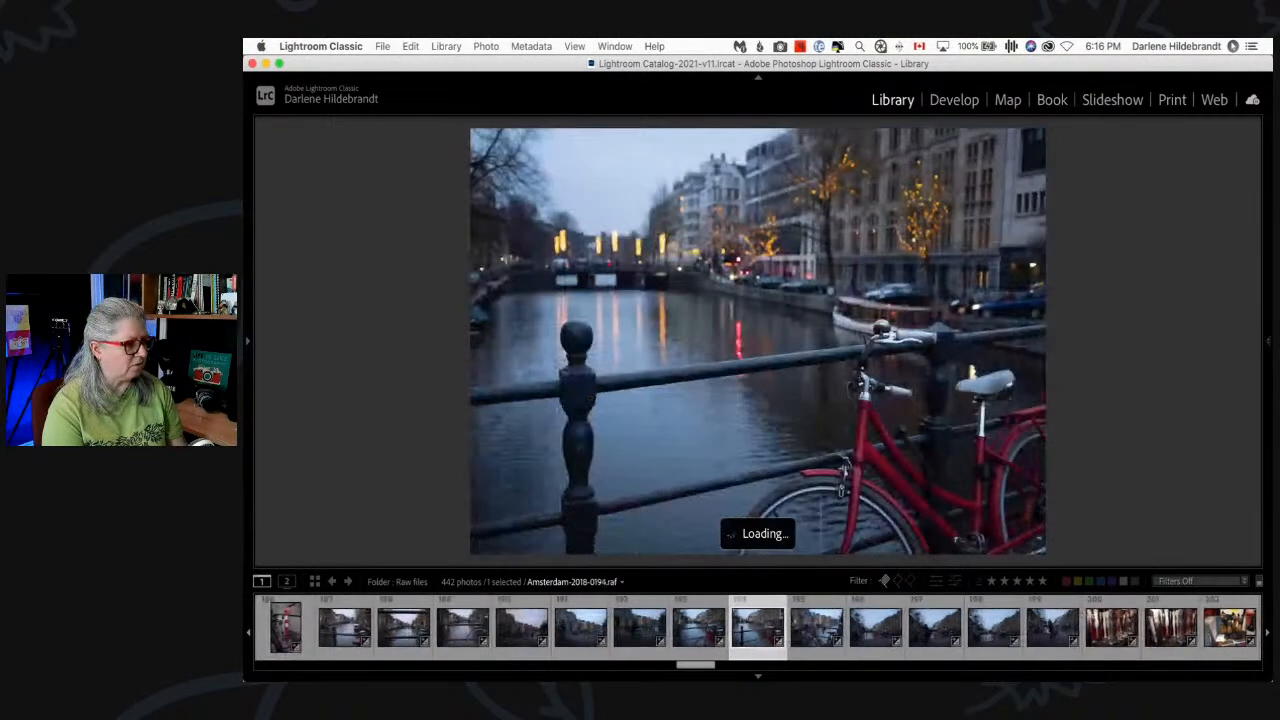
pyautogui.press('Left')
pyautogui.press('Left')
pyautogui.press('Right')
pyautogui.press('Right')
pyautogui.press('Left')
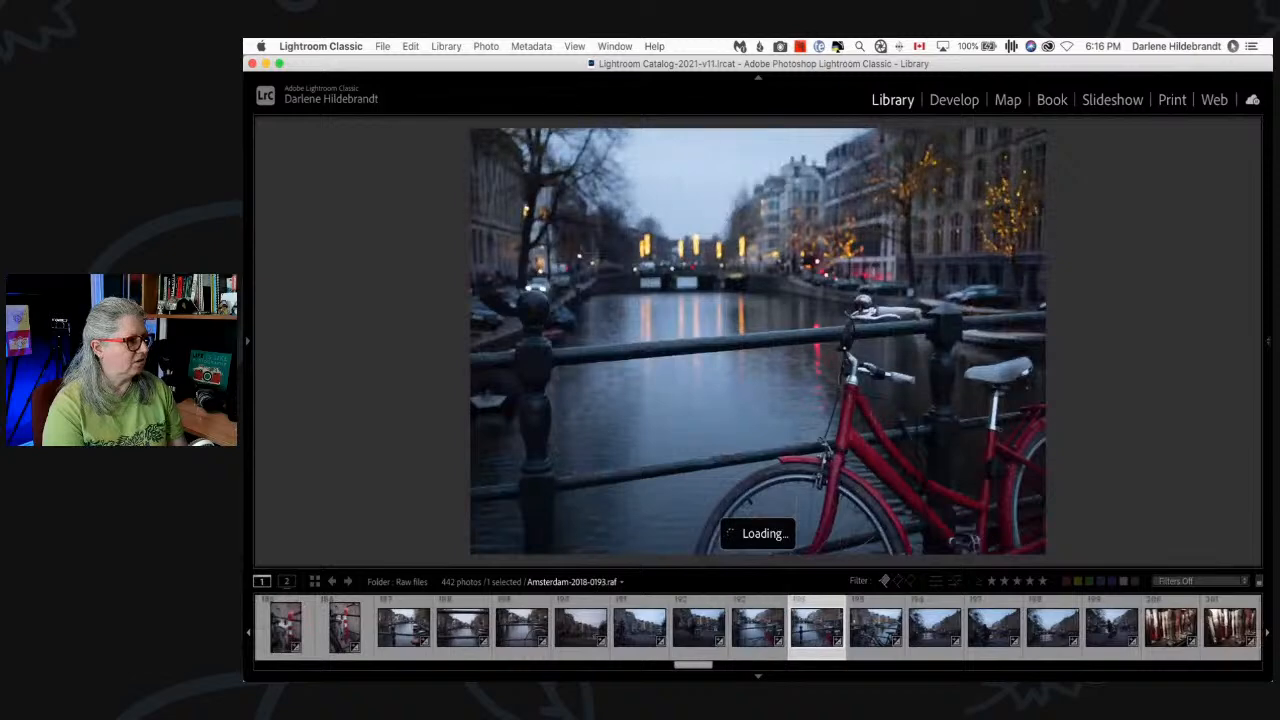
pyautogui.press('Right')
pyautogui.press('p')
# - Check the photo after it and flag parked-bicycles canal photo Amsterdam-2018-0195 as a pick
pyautogui.press('Right')
pyautogui.press('Right')
pyautogui.press('Left')
pyautogui.press('p')
# - Compare canal photos Amsterdam-2018-0196 to 0199, flag 0198 as a pick, and return to the grid
pyautogui.press('Right')
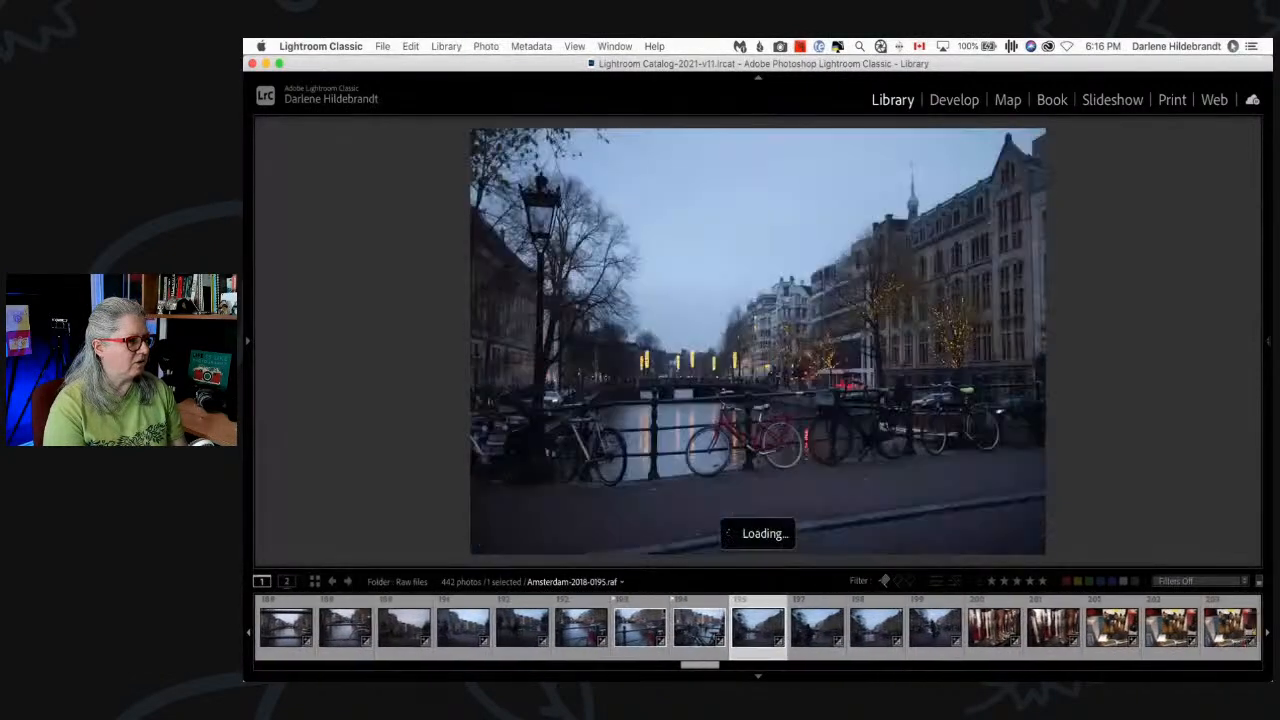
pyautogui.press('Right')
pyautogui.press('Right')
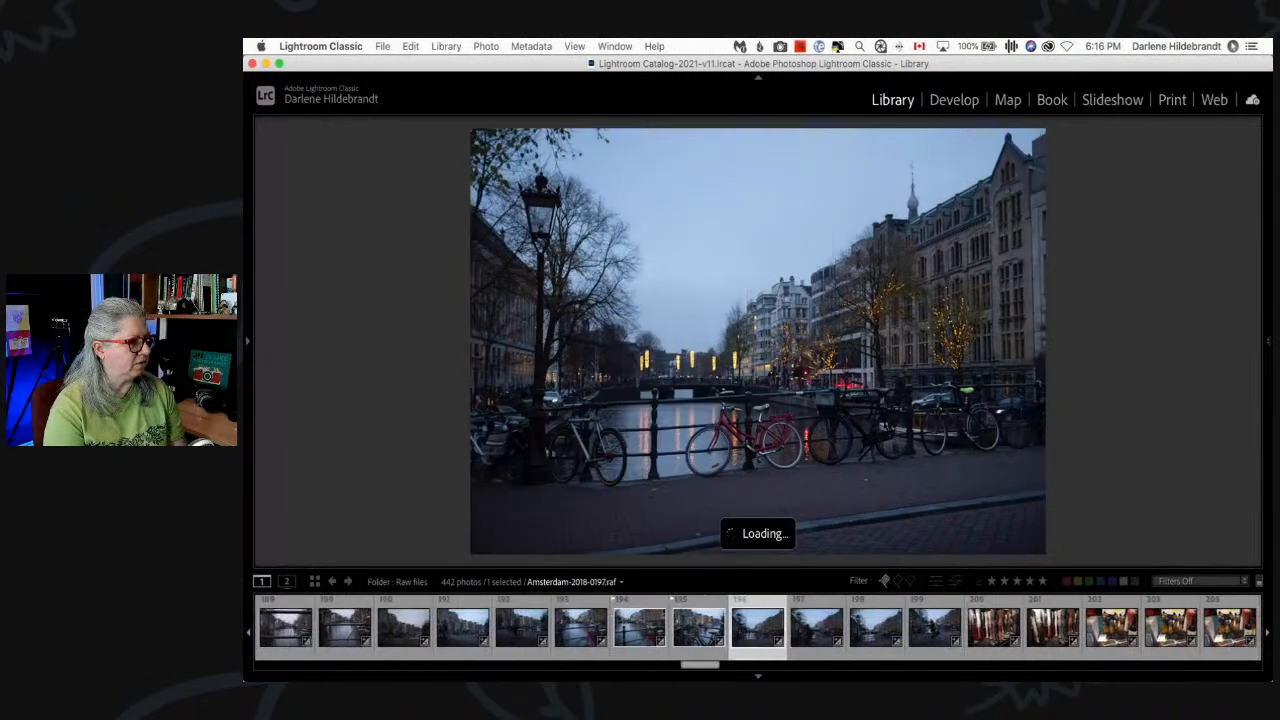
pyautogui.press('Right')
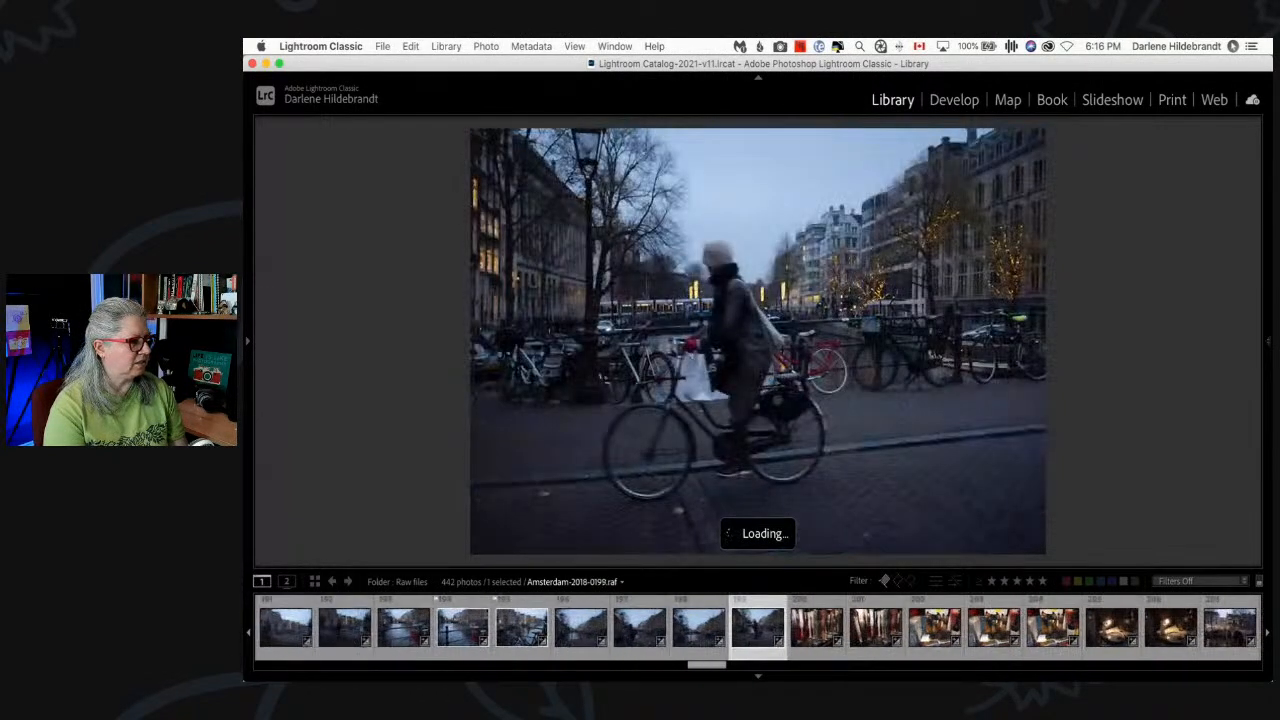
pyautogui.press('p')
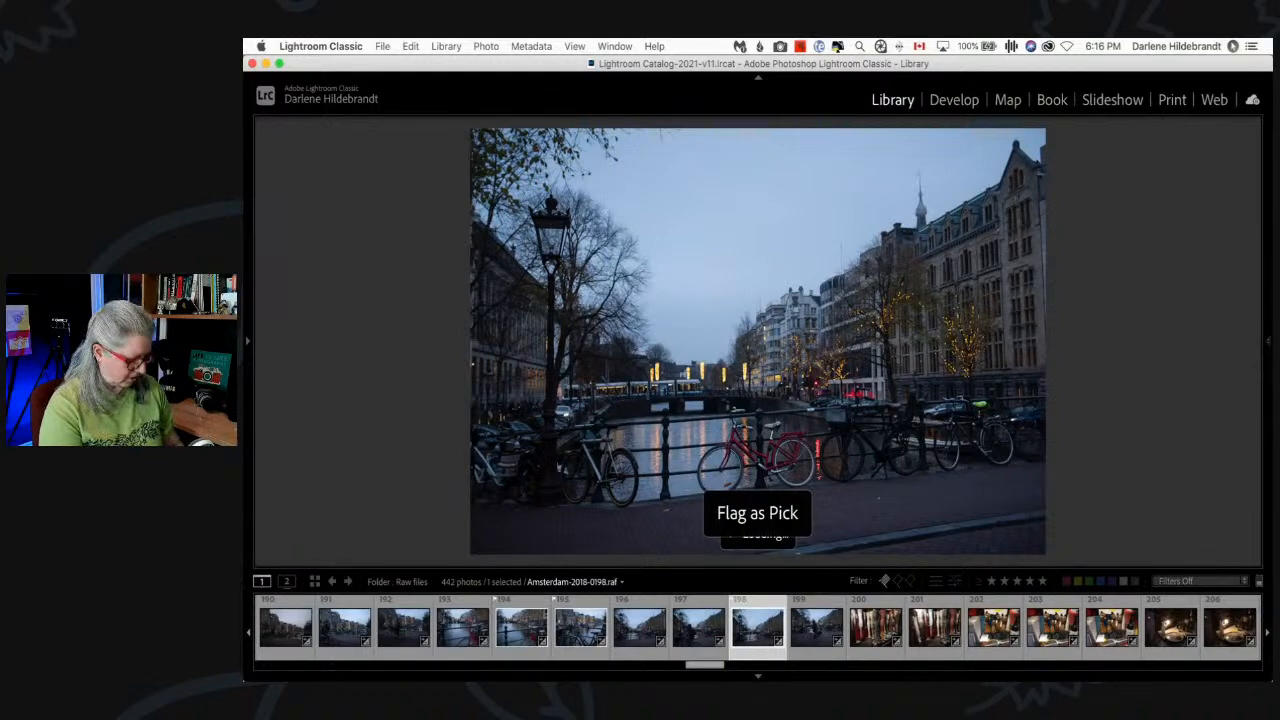
pyautogui.press('g')
# - Find the evening canal photos further along and view Amsterdam-2018-0207 and 0208 in Loupe view
pyautogui.scroll(-2, 1163, 257)
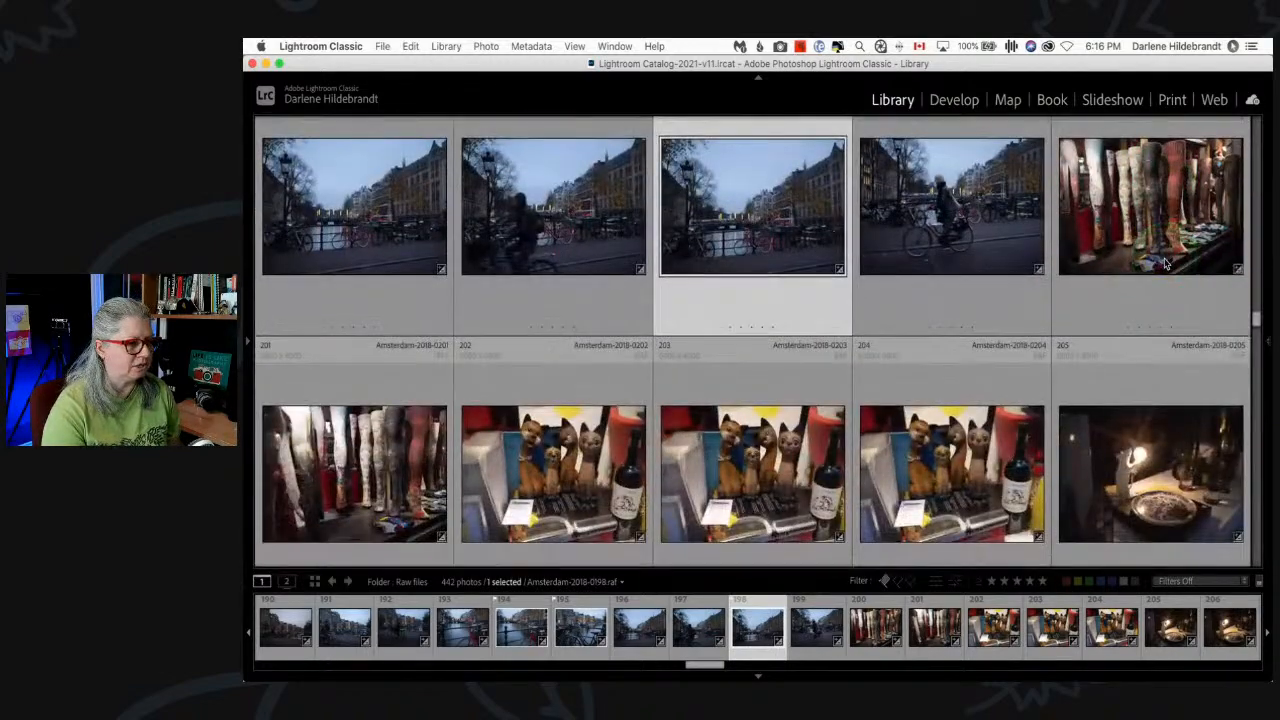
pyautogui.scroll(-3, 1164, 258)
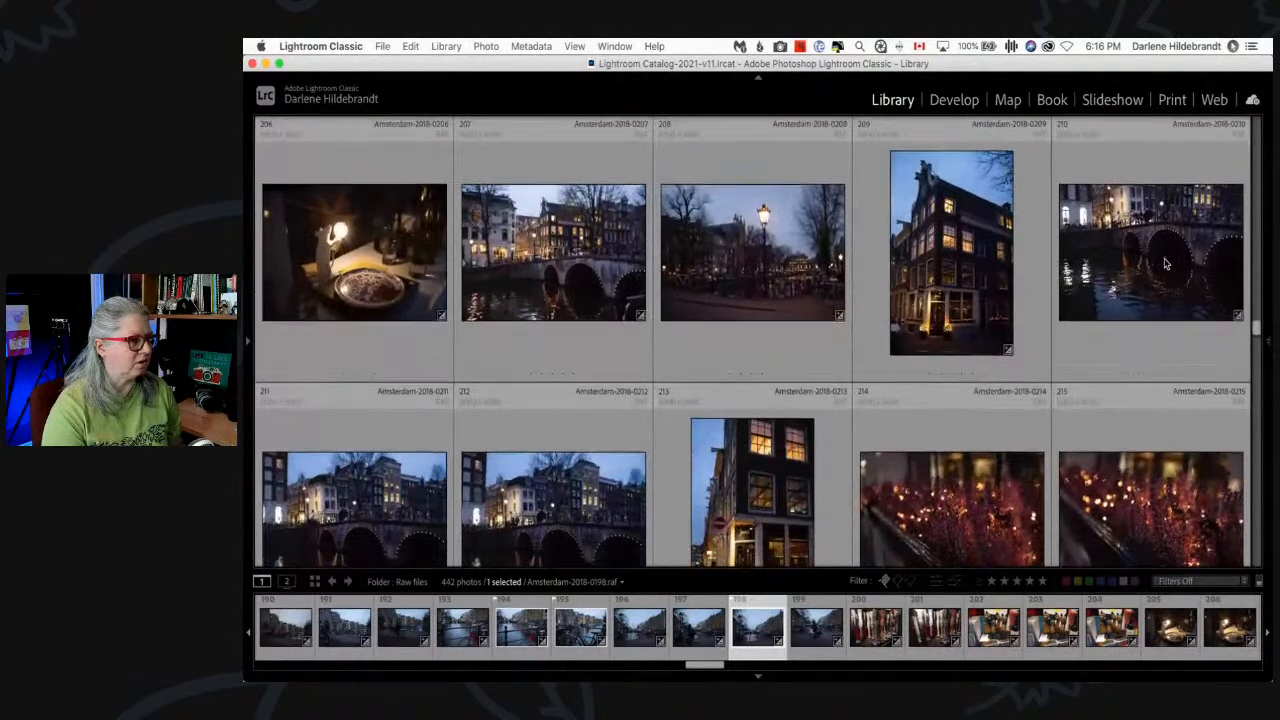
pyautogui.doubleClick(535, 293)
pyautogui.click(1070, 300)
pyautogui.press('Right')
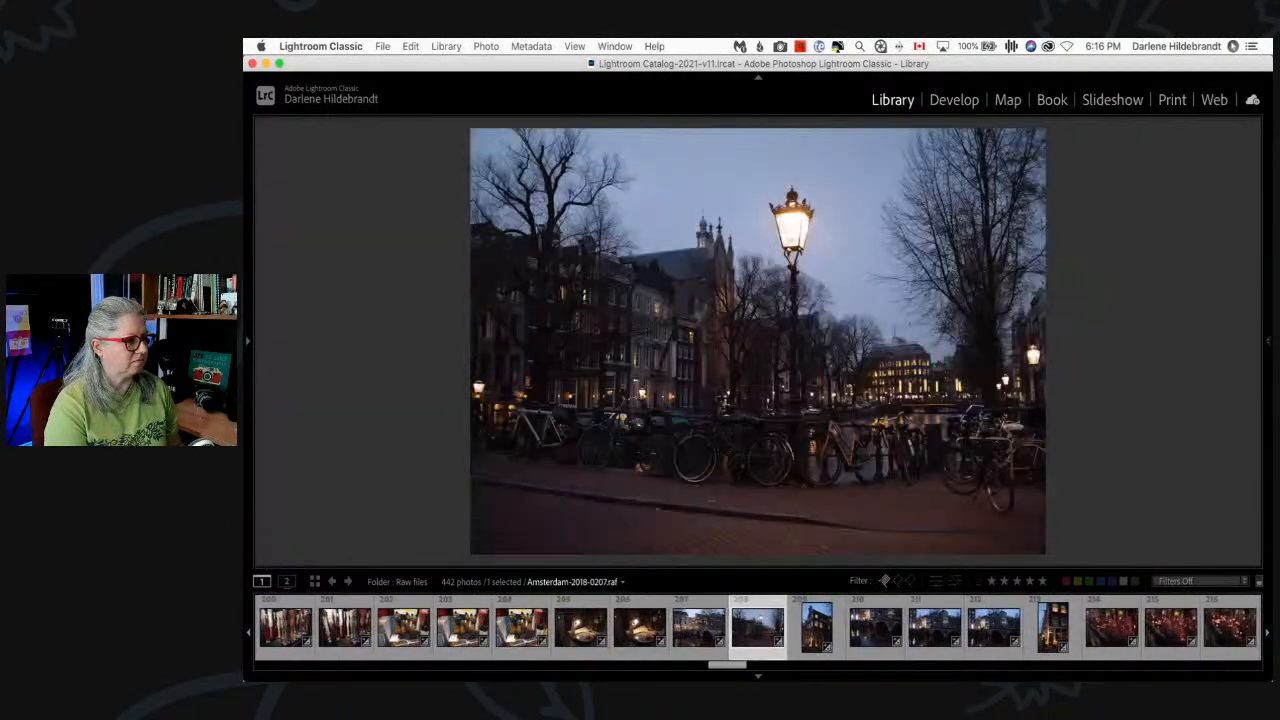
# - Review the evening canal and bridge photos from Amsterdam-2018-0207 to 0213 in Loupe view
pyautogui.press('Right')
pyautogui.press('Left')
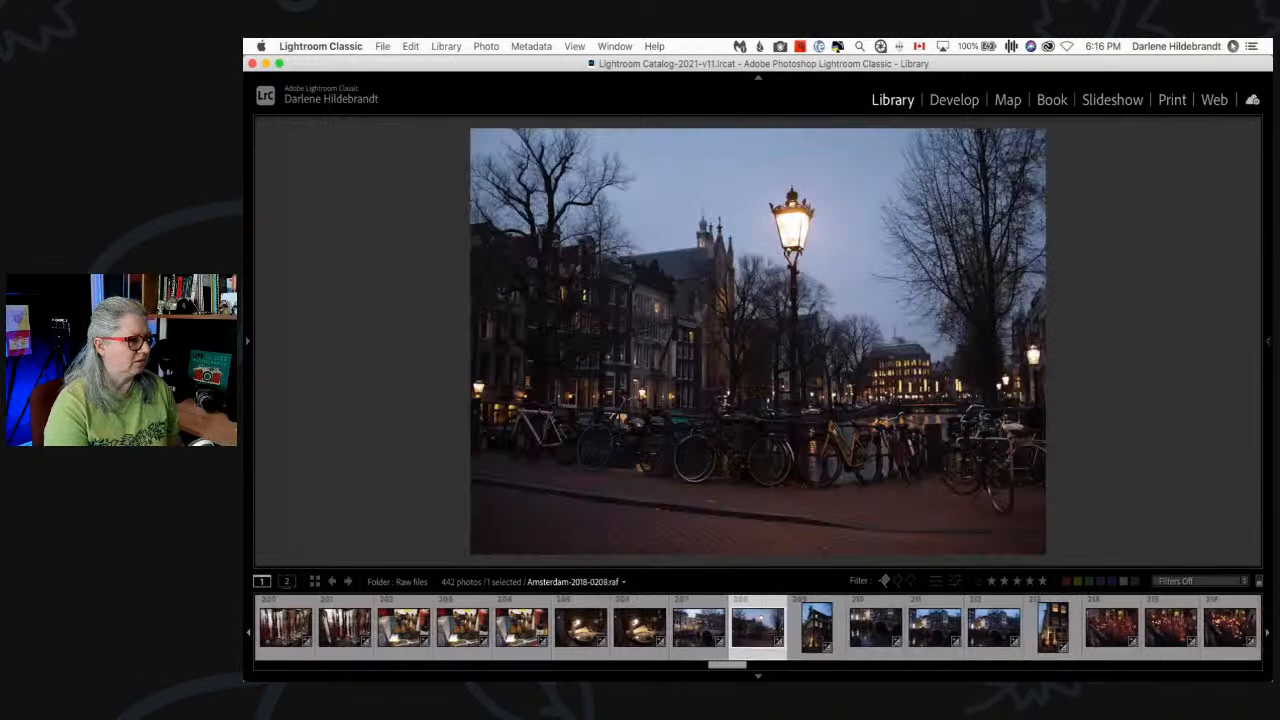
pyautogui.press('Right')
pyautogui.press('Right')
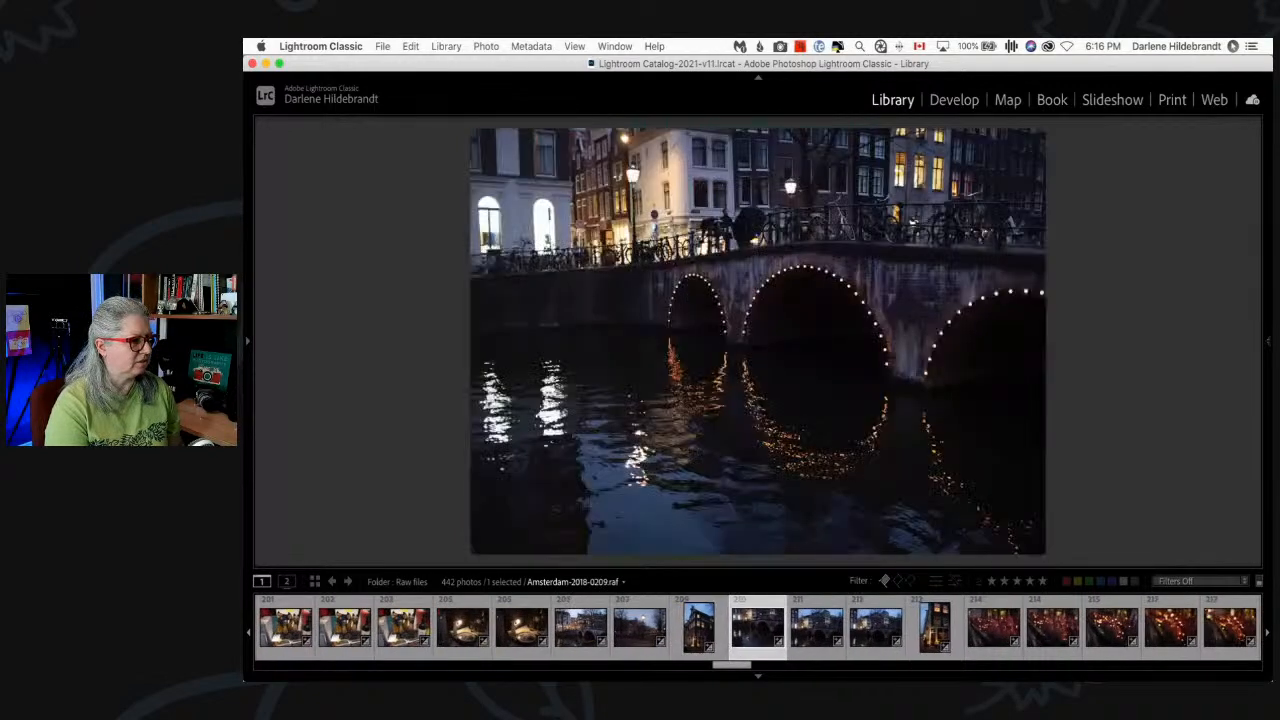
pyautogui.press('Right')
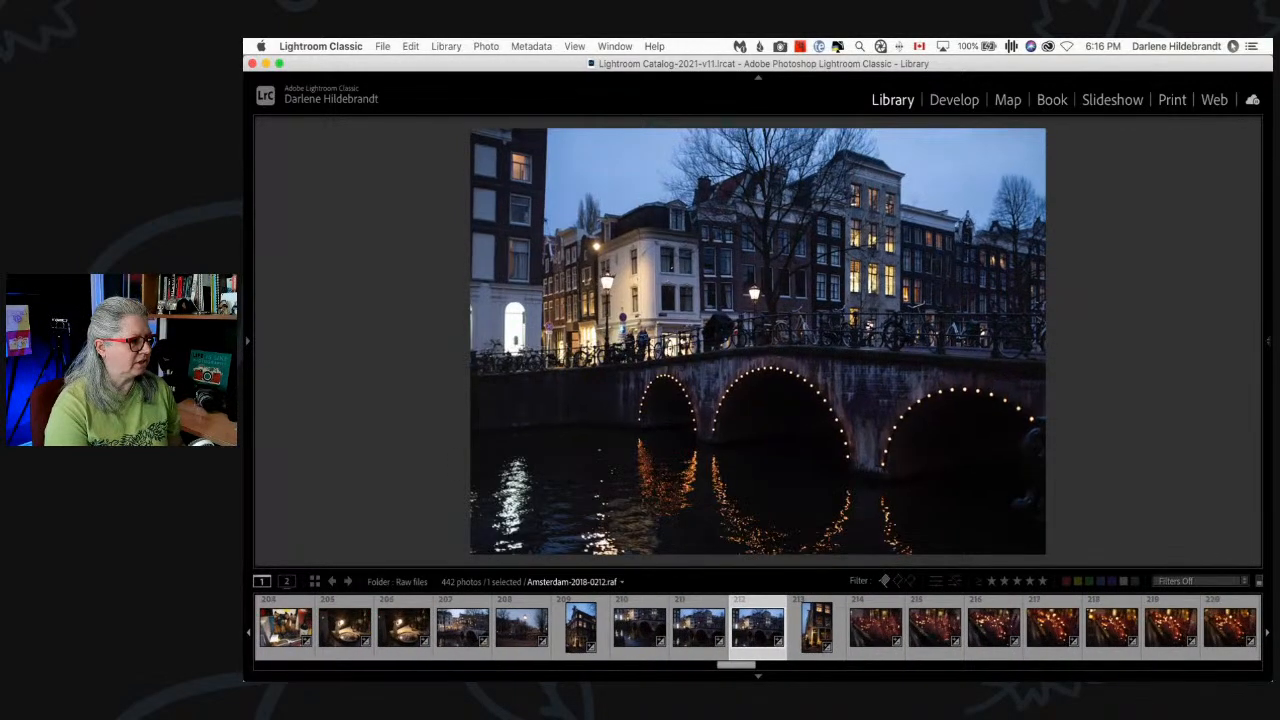
pyautogui.press('Right')
pyautogui.press('Left')
pyautogui.press('Left')
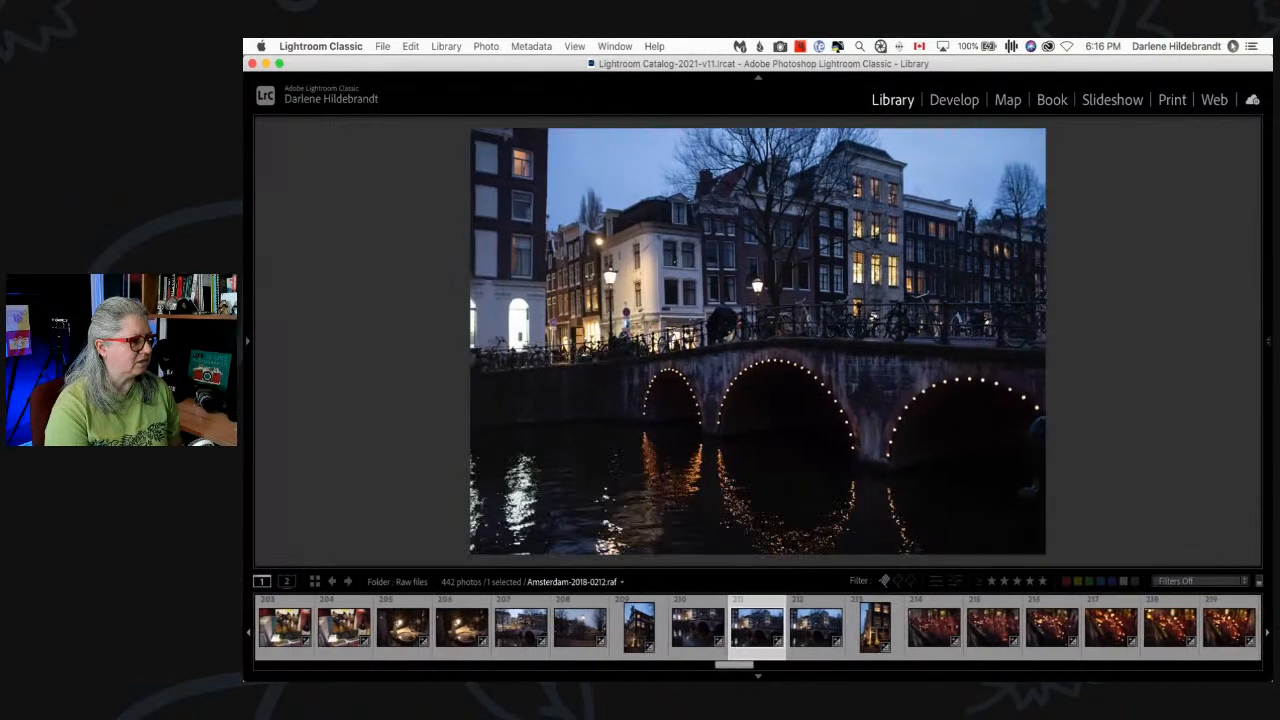
pyautogui.press('Left')
pyautogui.press('Left')
pyautogui.press('Left')
pyautogui.press('Left')
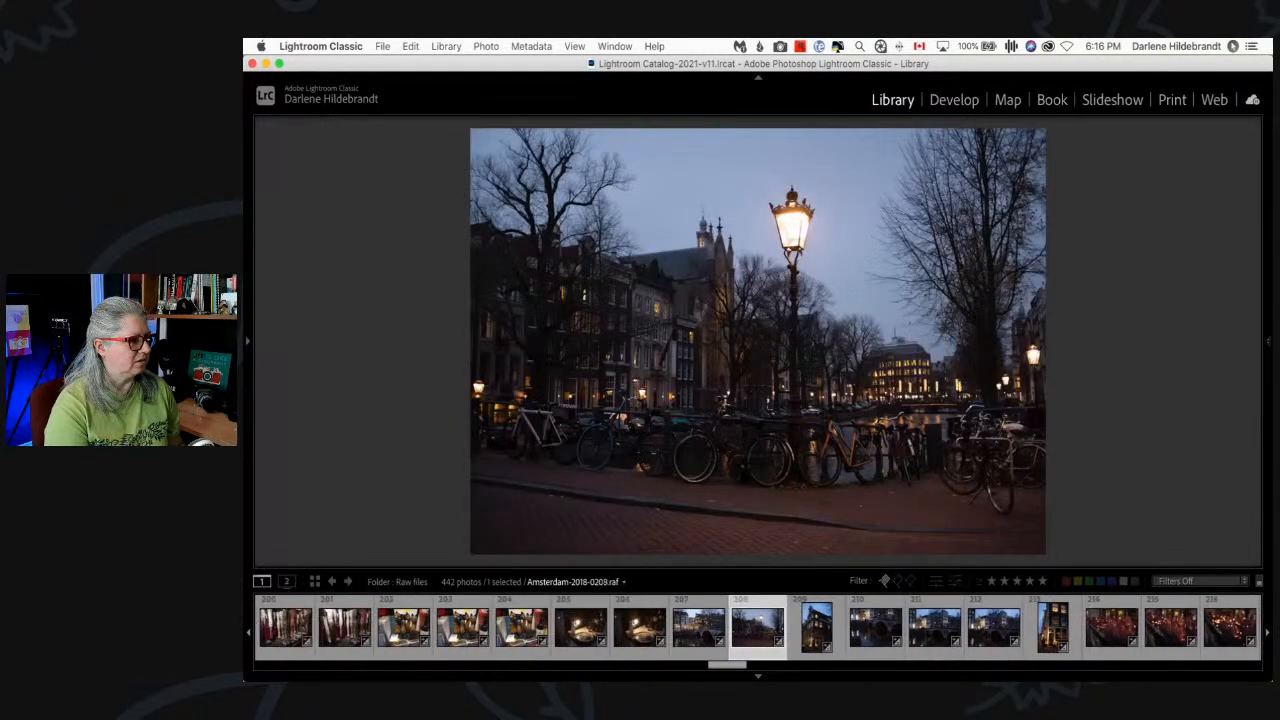
pyautogui.press('Left')
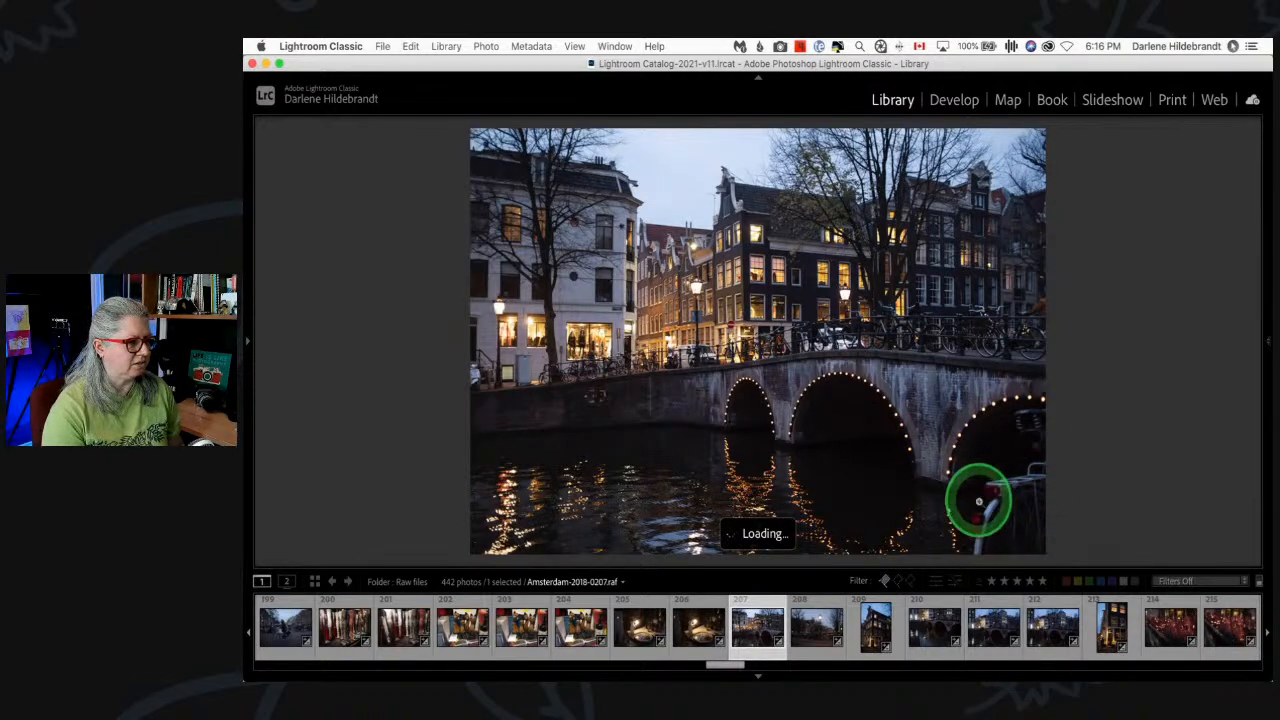
# - Compare Amsterdam-2018-0207 with its neighbouring photos, flag street-lamp photo 0208 as a pick, and return to the grid
pyautogui.press('Left')
pyautogui.press('Right')
pyautogui.press('Left')
pyautogui.press('Right')
pyautogui.press('Right')
pyautogui.press('Right')
pyautogui.press('Left')
pyautogui.press('Left')
pyautogui.press('Left')
pyautogui.press('Right')
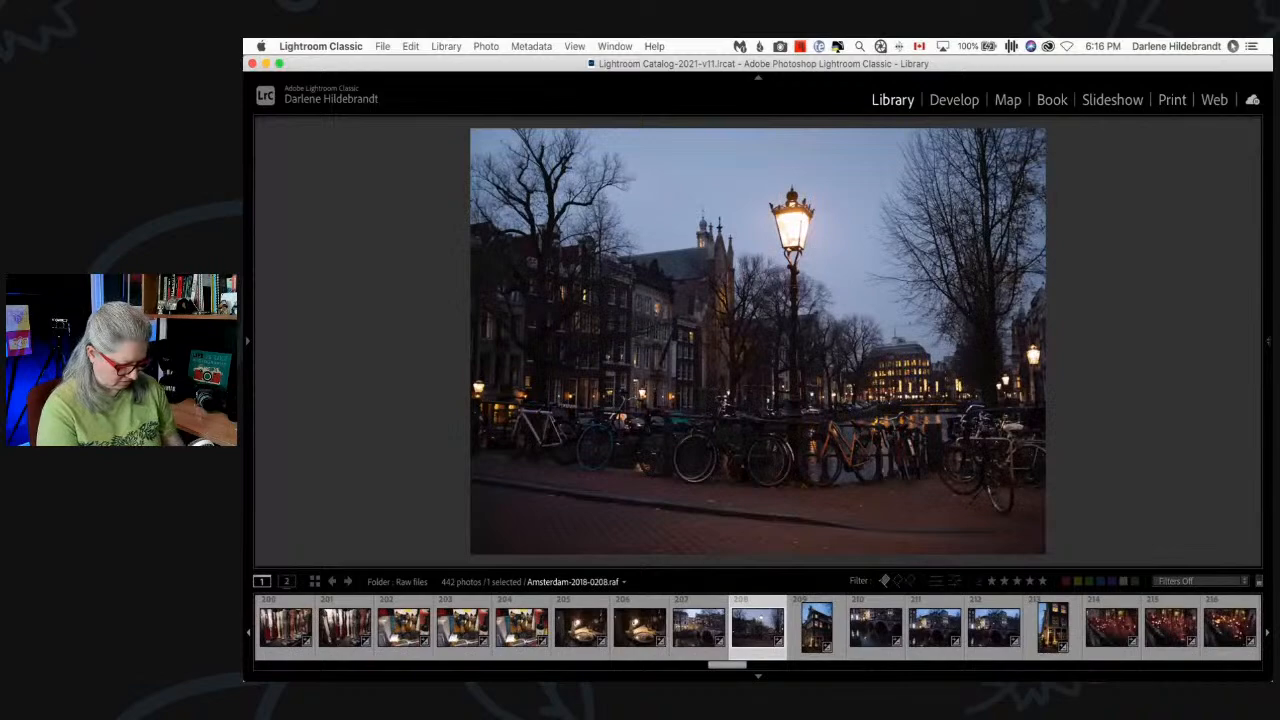
pyautogui.press('p')
pyautogui.press('g')
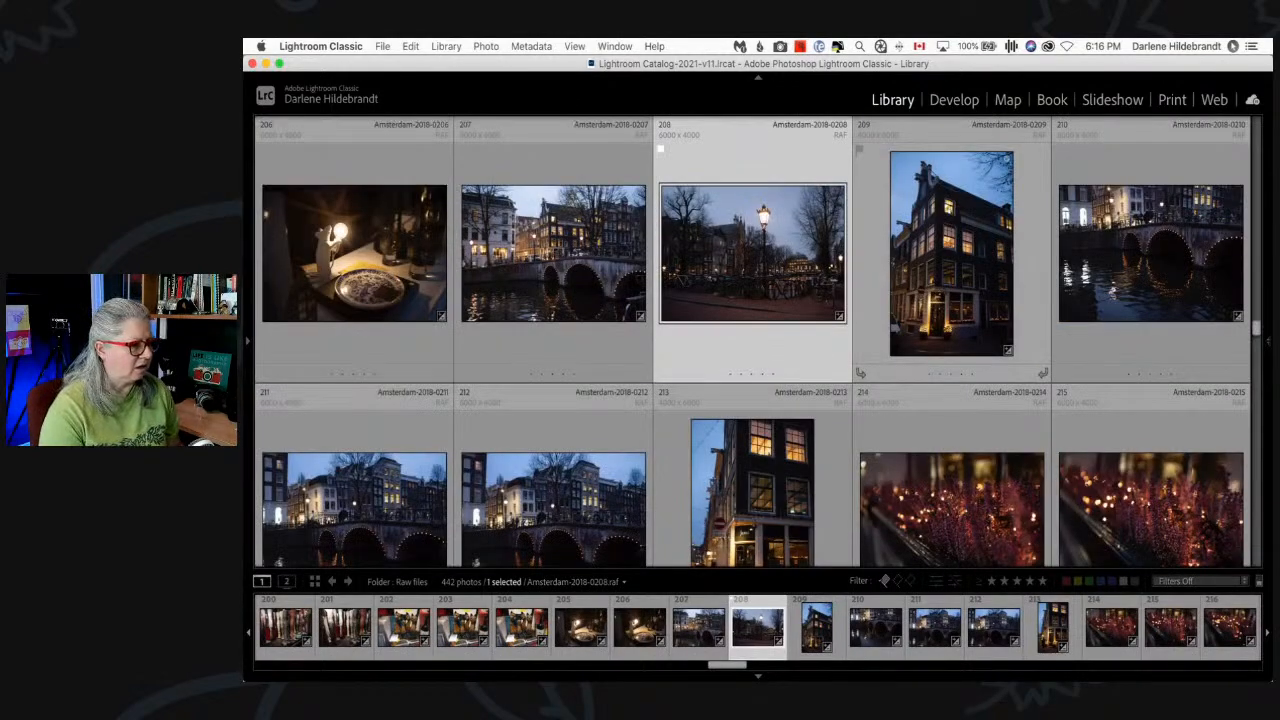
# - Reopen Loupe view and flag the lit canal bridge photo Amsterdam-2018-0207 as a pick
pyautogui.scroll(-3, 753, 340)
pyautogui.scroll(1, 753, 340)
pyautogui.press('e')
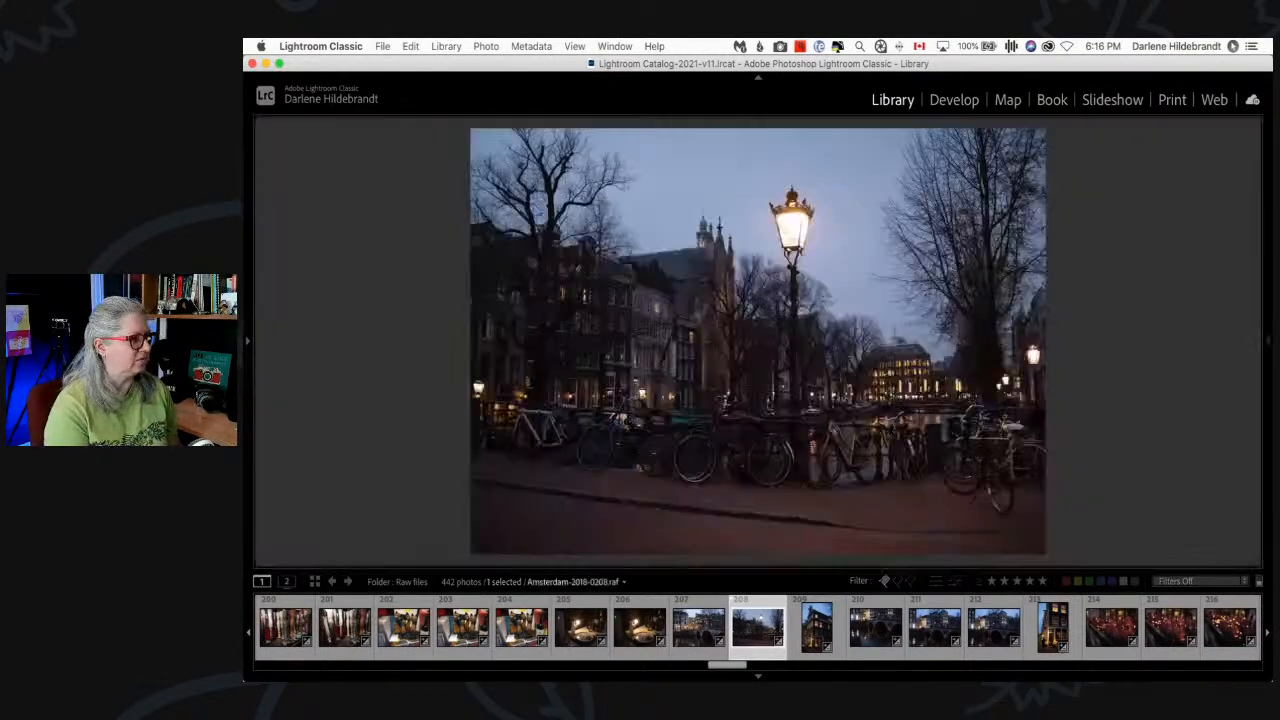
pyautogui.press('Left')
pyautogui.press('p')
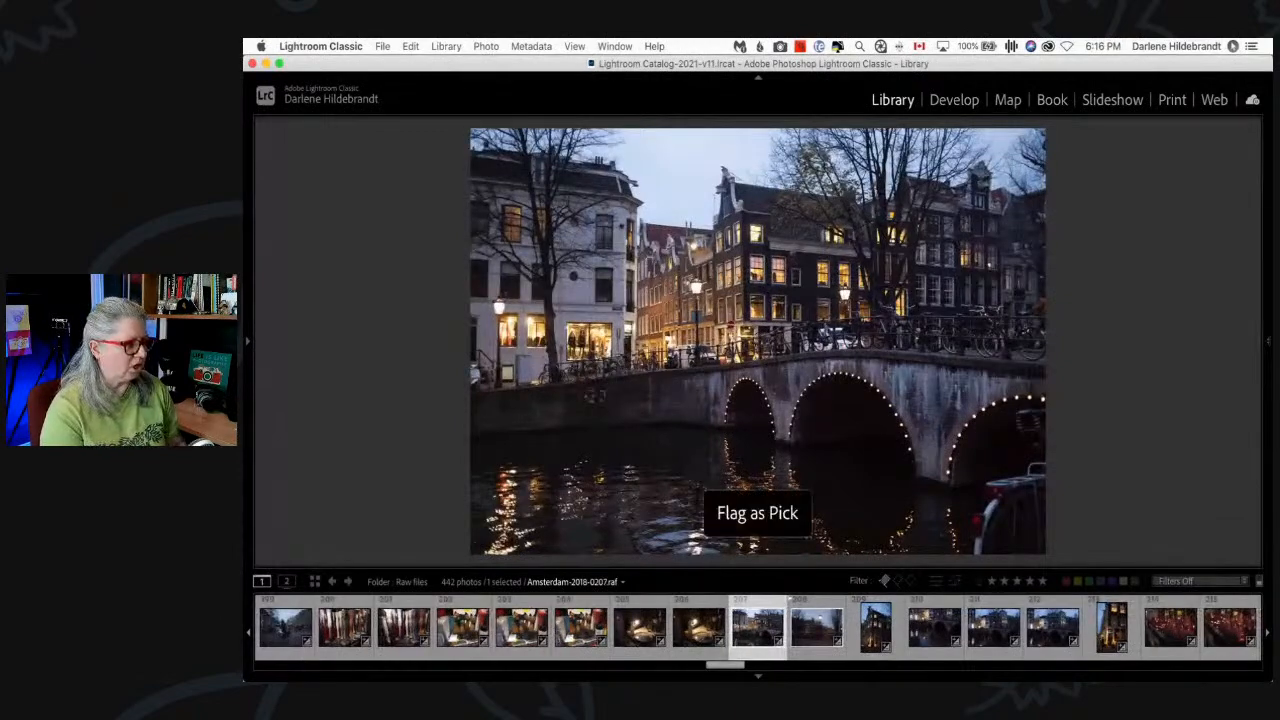
# - Move ahead to the darker bridge photo Amsterdam-2018-0211 and flag it as a pick
pyautogui.press('Right')
pyautogui.press('Right')
pyautogui.press('Right')
pyautogui.press('Right')
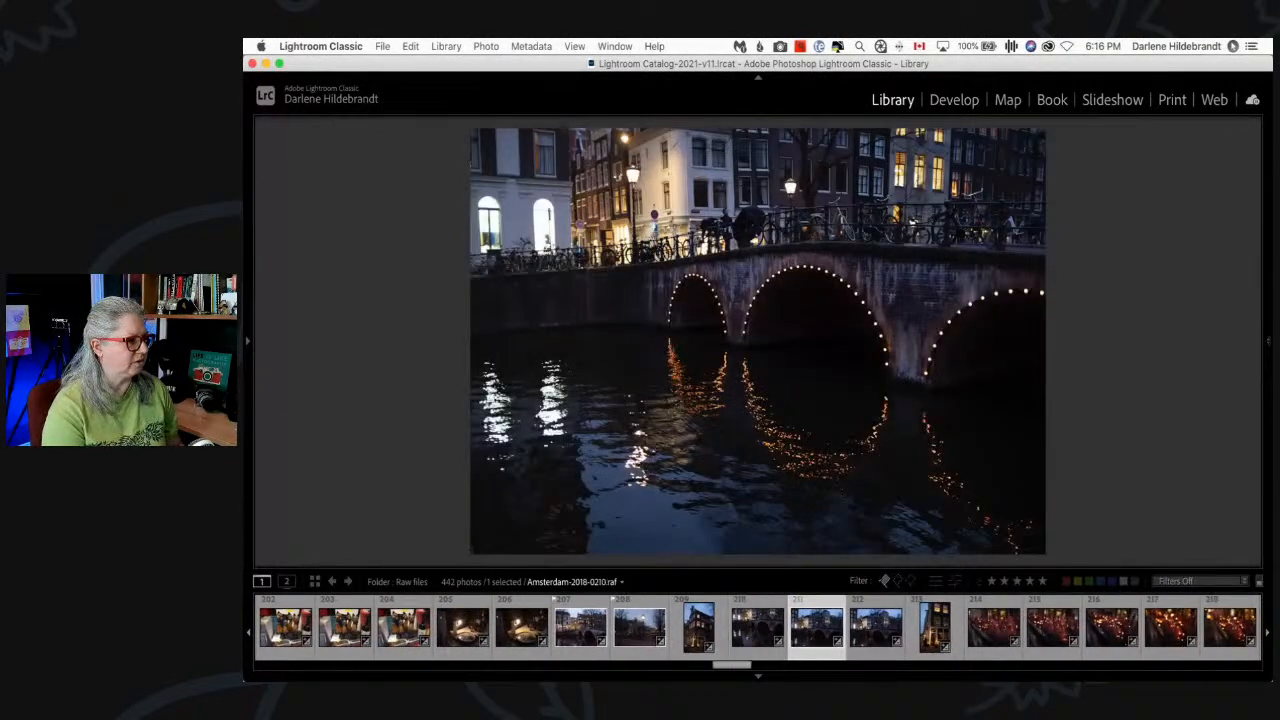
pyautogui.press('p')
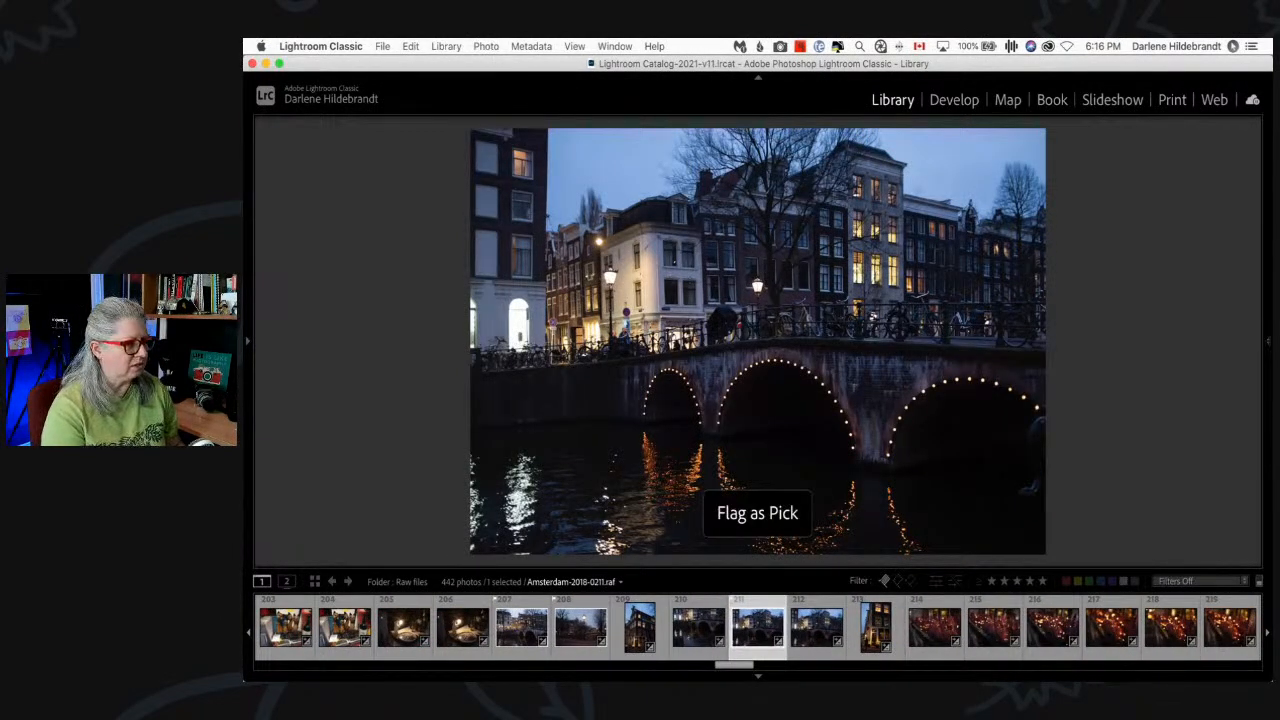
# - Compare bridge photos Amsterdam-2018-0211 and 0212, flag 0212 as the pick and remove the flag from 0211
pyautogui.press('Right')
pyautogui.press('Left')
pyautogui.press('Right')
pyautogui.press('p')
pyautogui.press('Left')
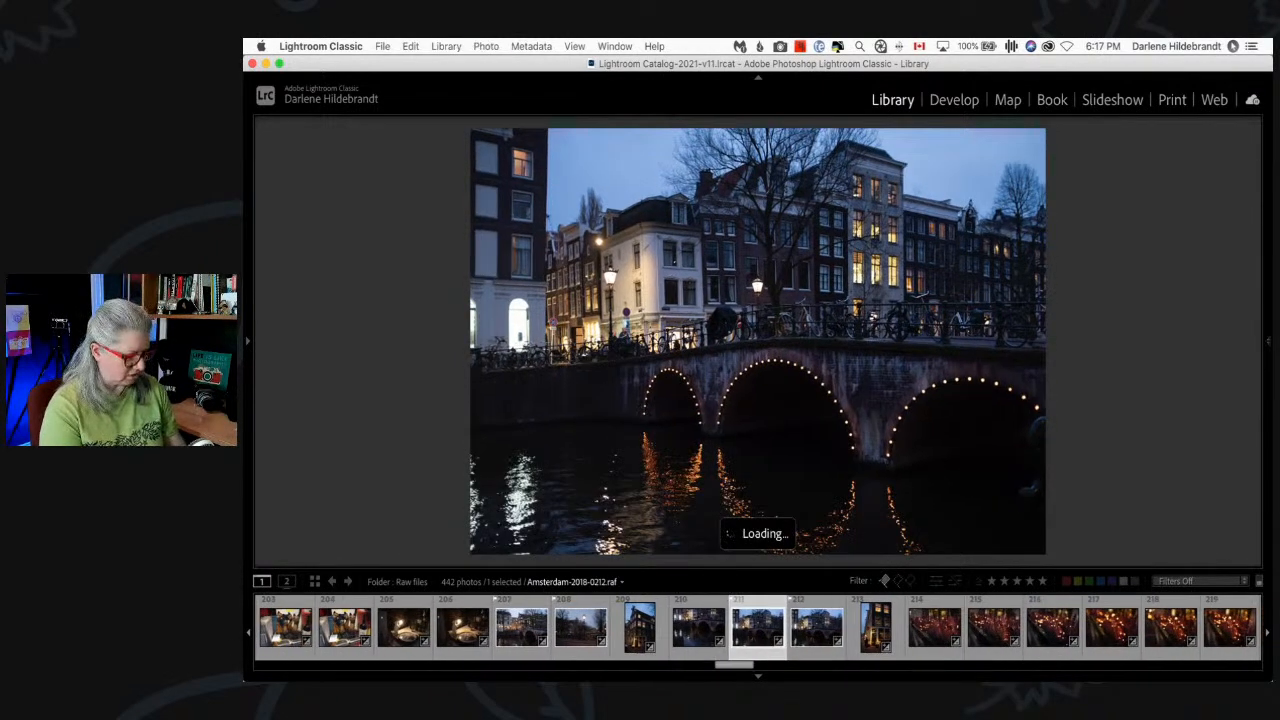
pyautogui.press('u')
pyautogui.press('Right')
pyautogui.press('g')
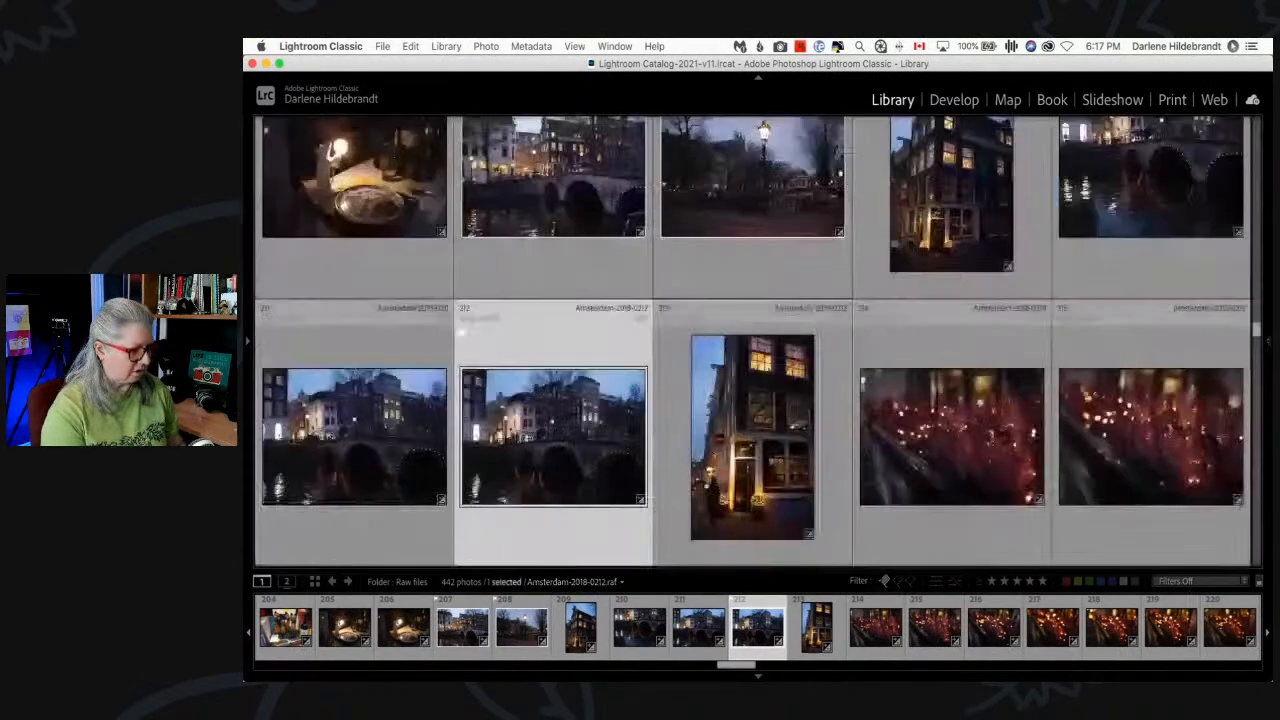
# - Find the heather-and-lights close-ups, view them in Loupe from Amsterdam-2018-0214 onward, and flag 0217 as a pick
pyautogui.scroll(-5, 980, 310)
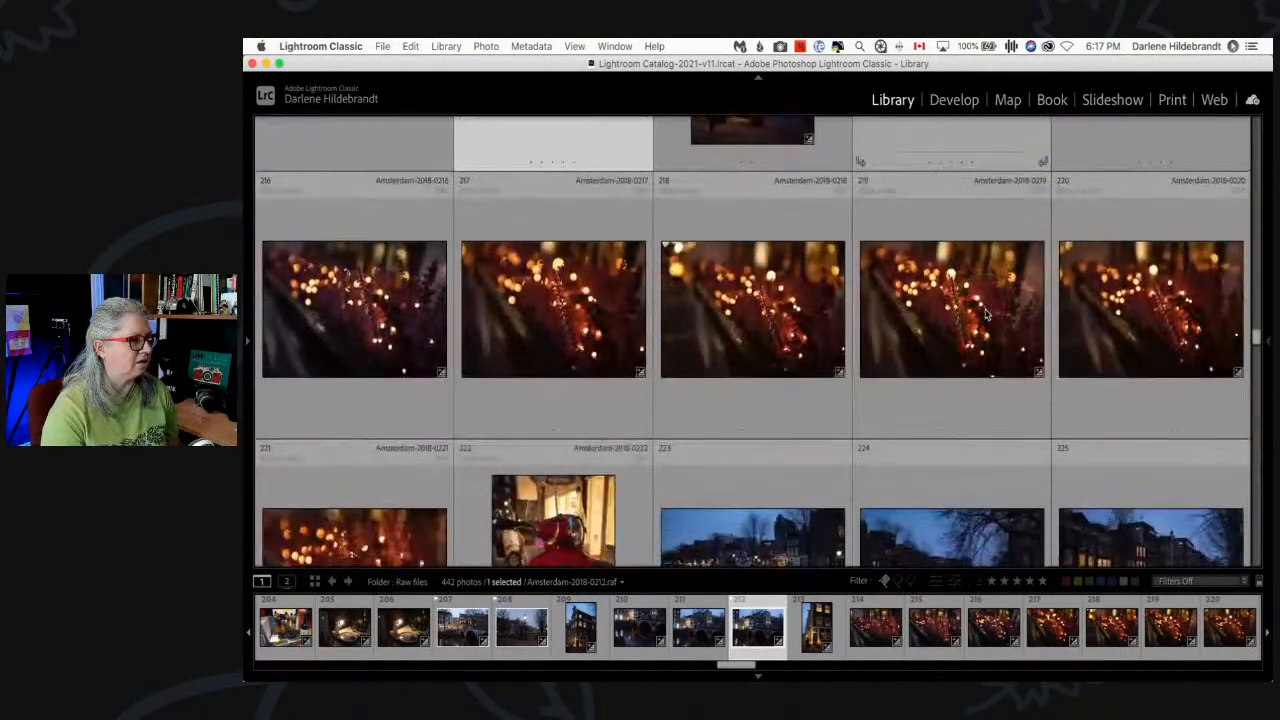
pyautogui.scroll(-1, 985, 314)
pyautogui.scroll(3, 985, 314)
pyautogui.doubleClick(951, 194)
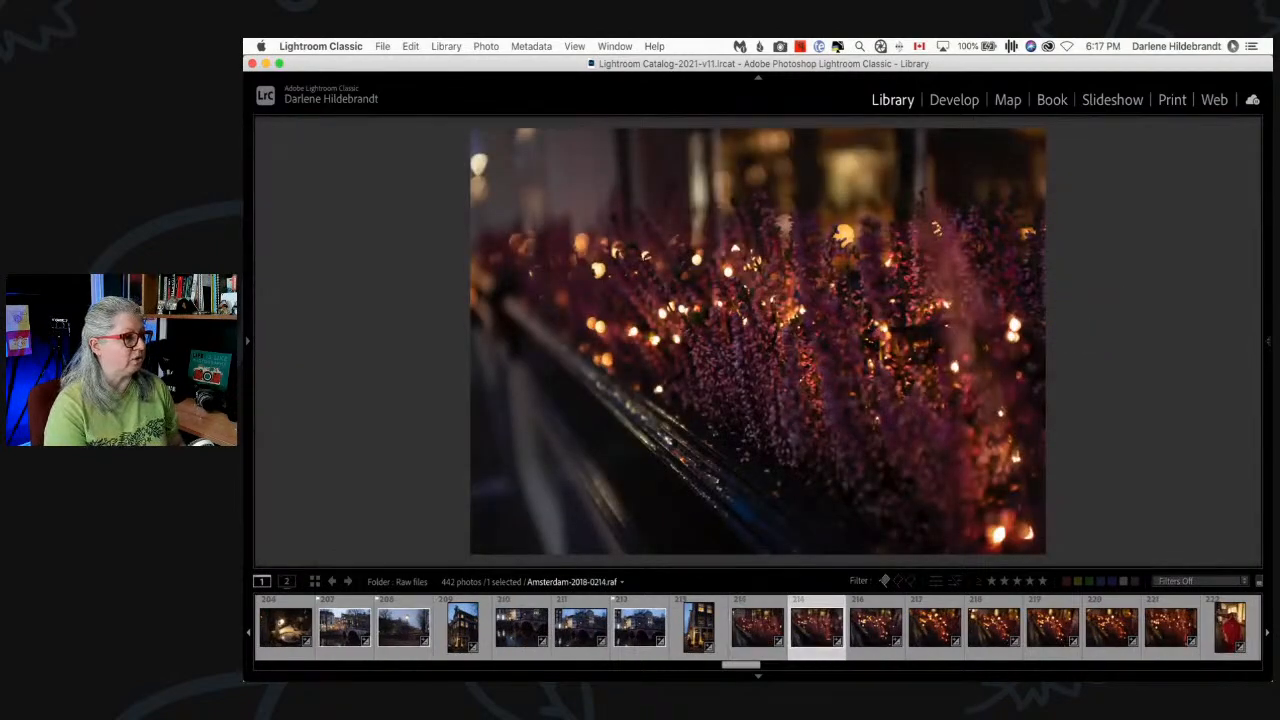
pyautogui.press('Right')
pyautogui.press('Right')
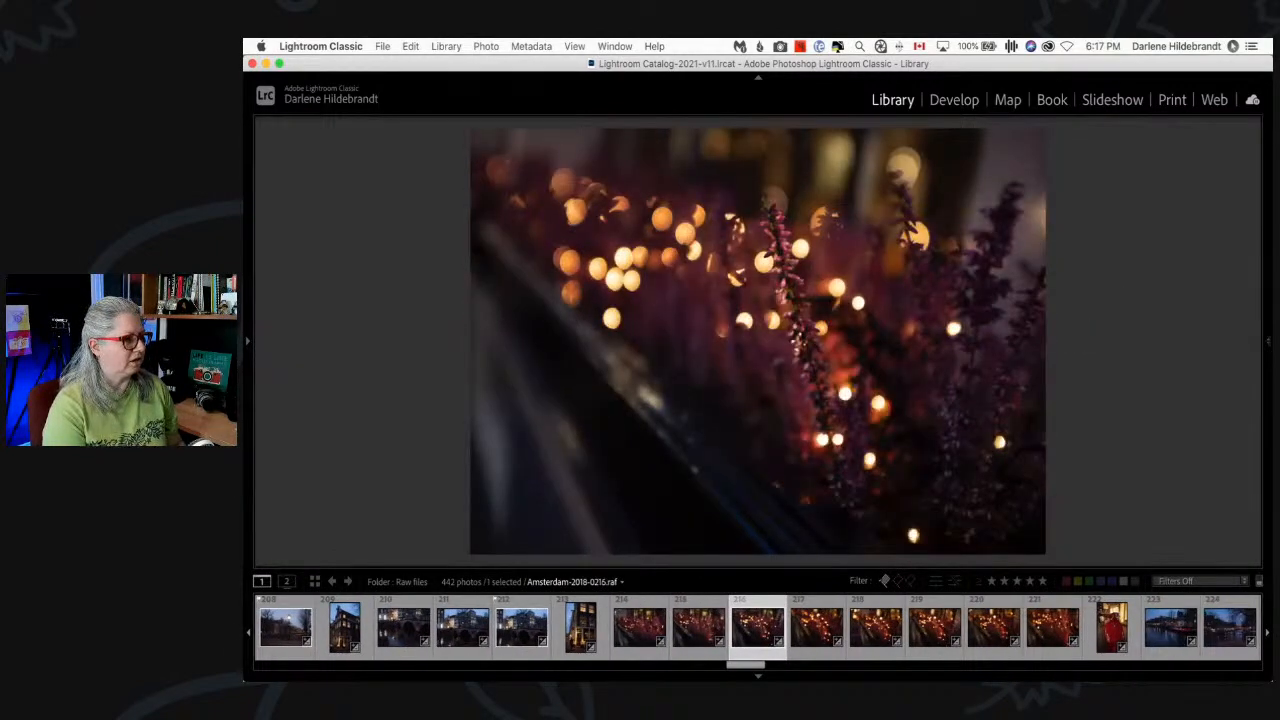
pyautogui.press('Right')
pyautogui.press('Right')
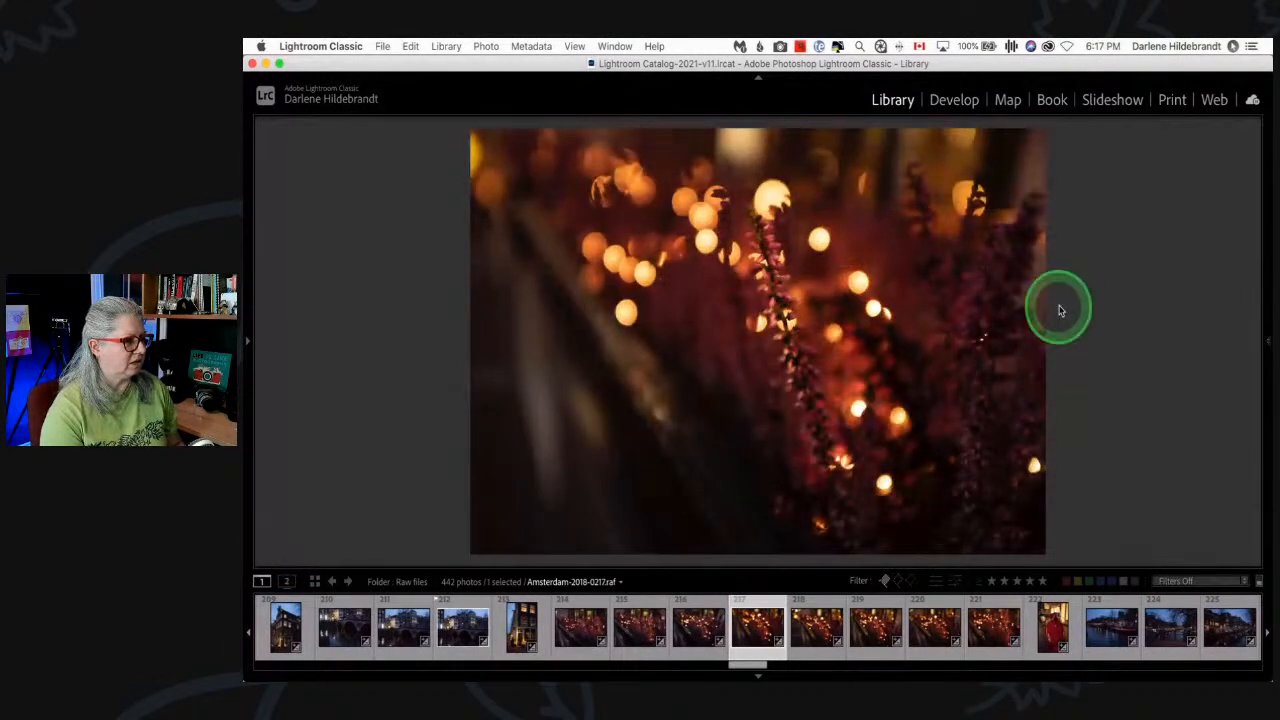
pyautogui.press('p')
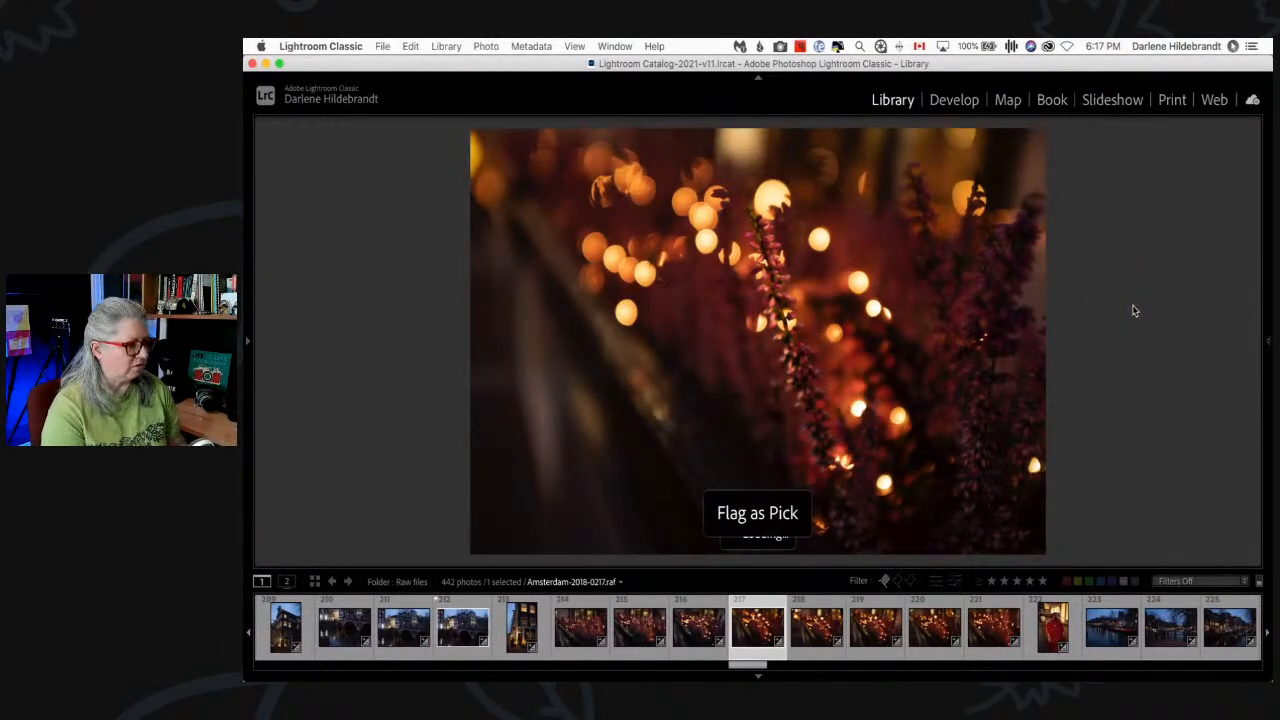
# - Compare the remaining heather close-ups through Amsterdam-2018-0221, flag 0219 as a pick, and return to the grid
pyautogui.press('Right')
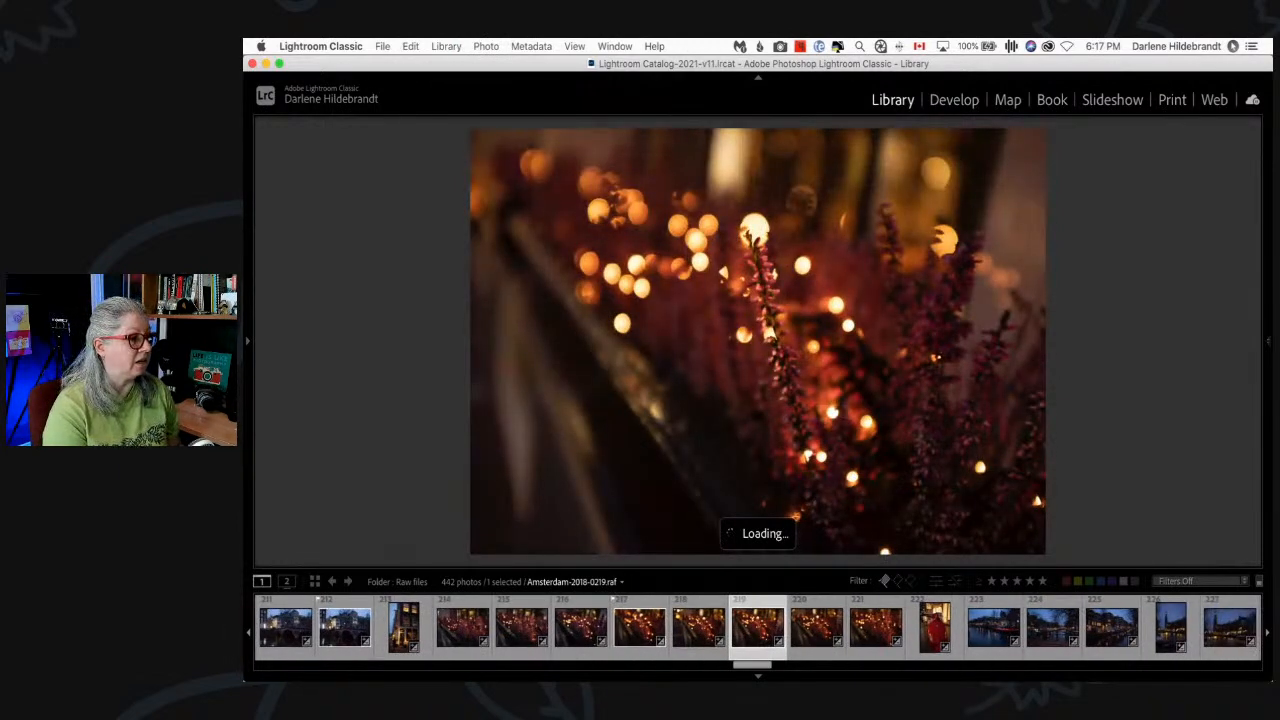
pyautogui.press('Right')
pyautogui.press('Right')
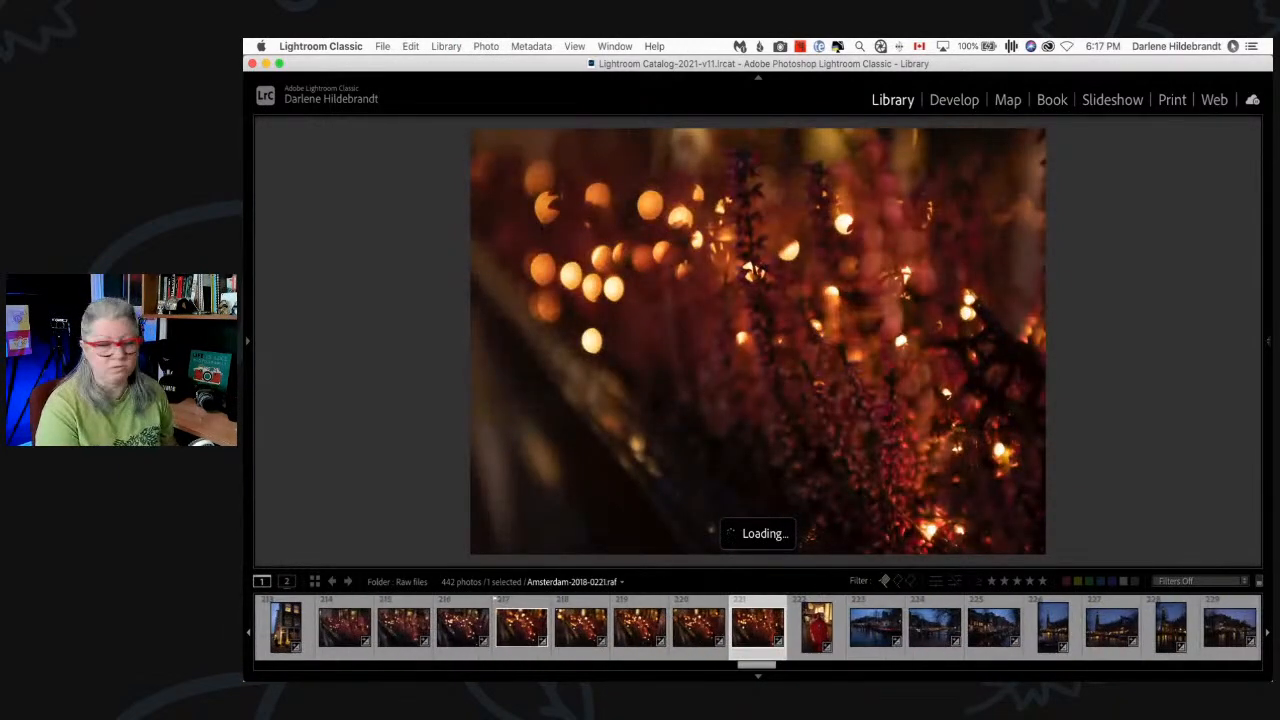
pyautogui.press('Right')
pyautogui.press('Left')
pyautogui.press('Left')
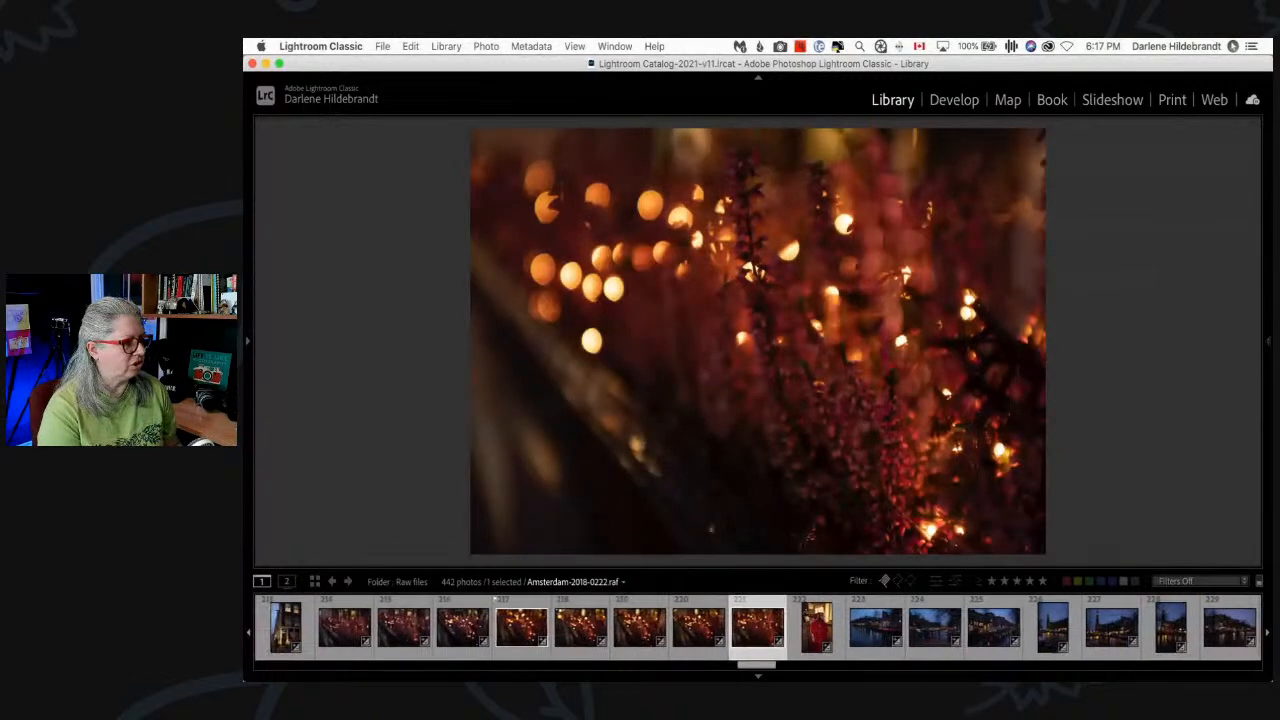
pyautogui.press('Right')
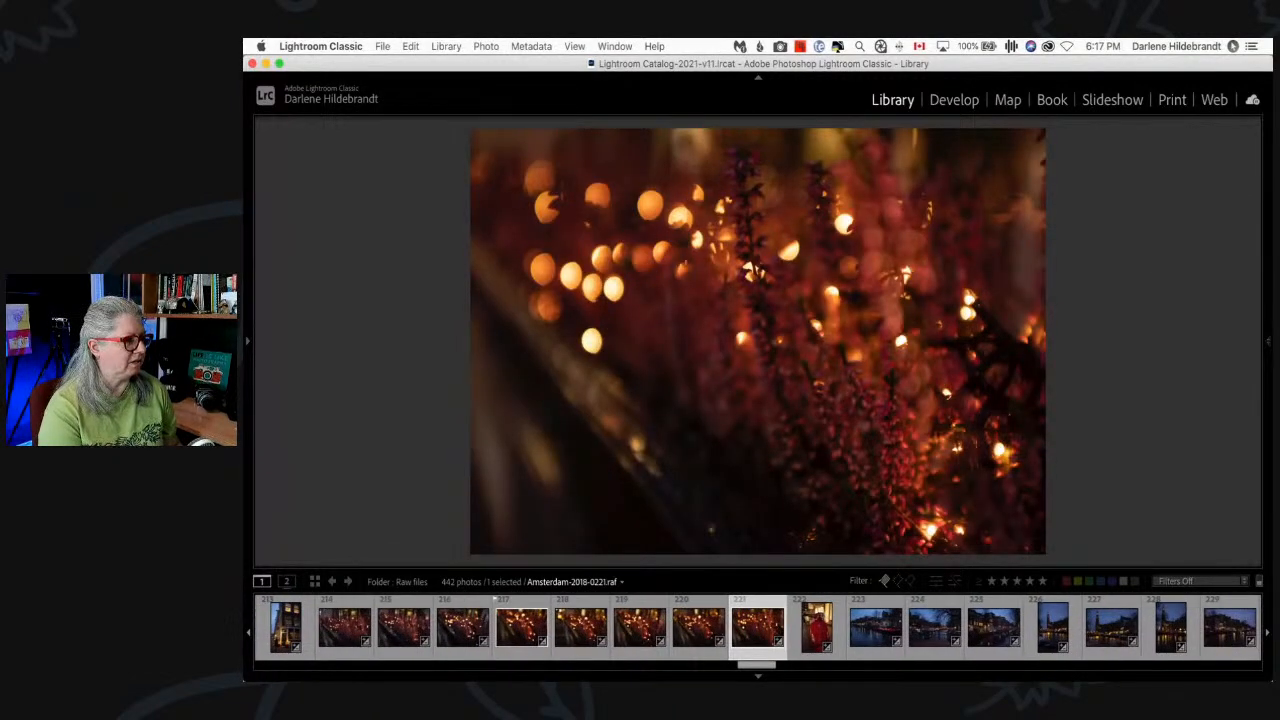
pyautogui.press('Left')
pyautogui.press('Left')
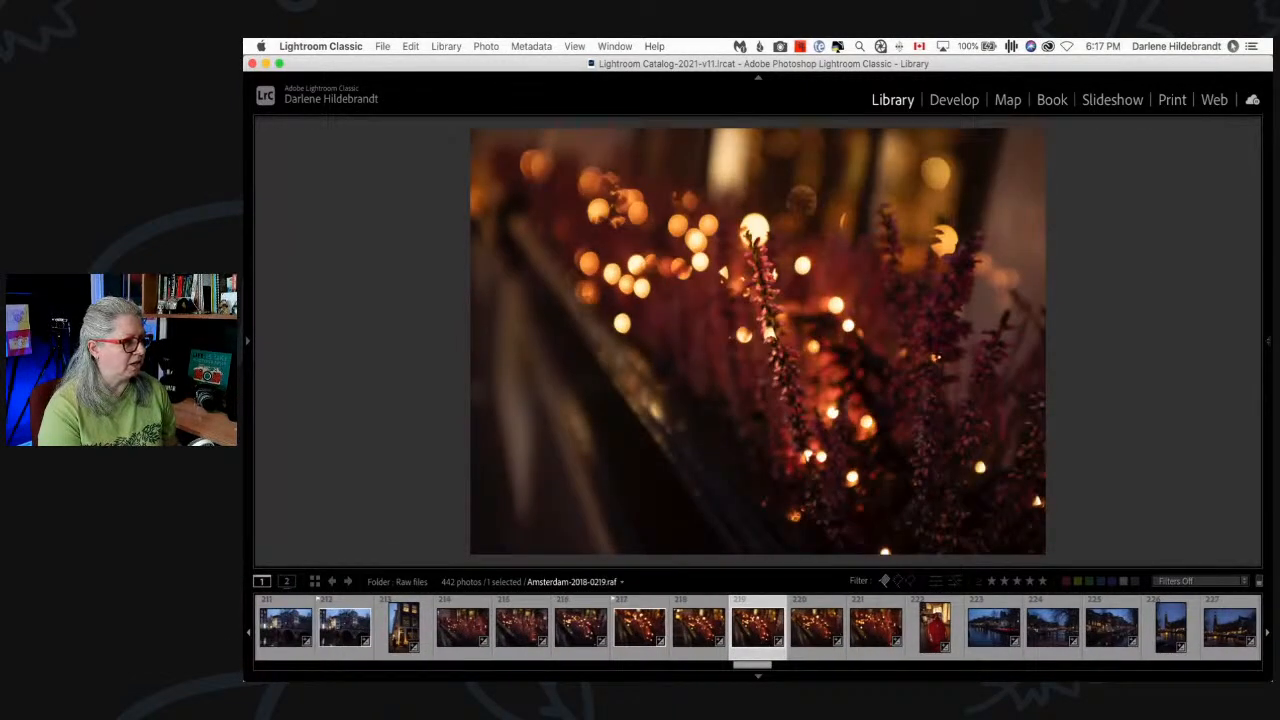
pyautogui.press('p')
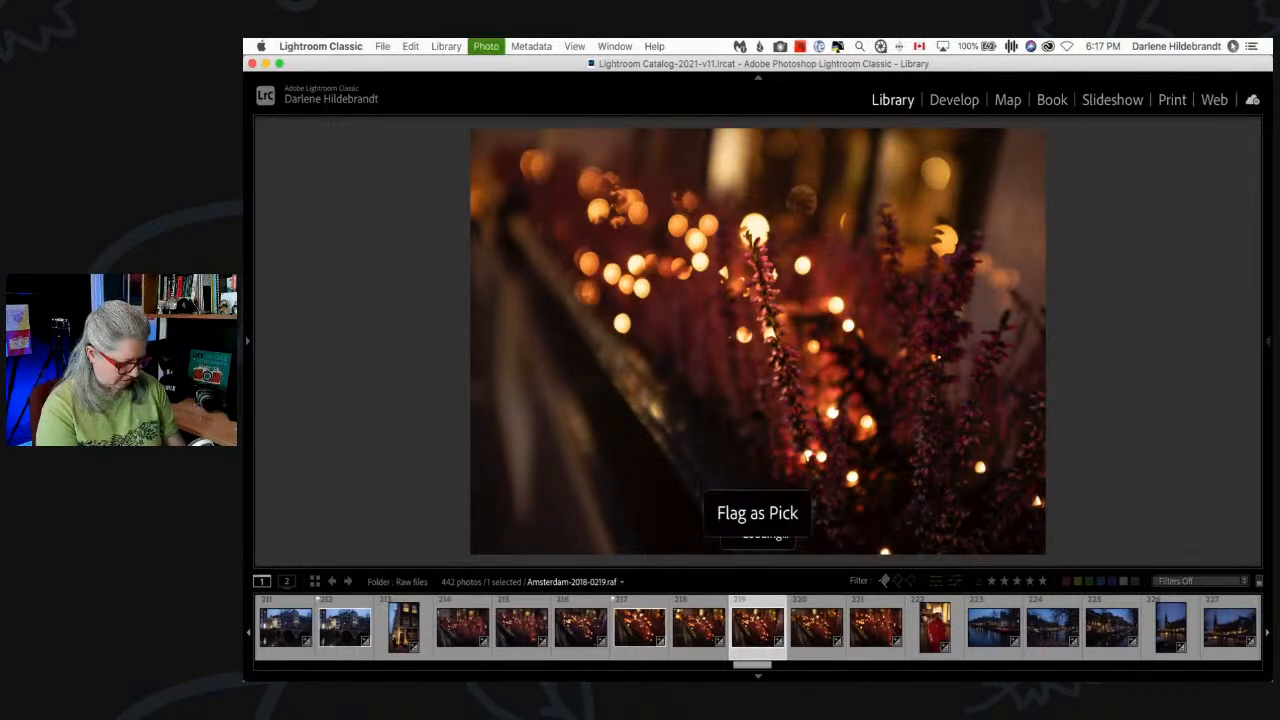
pyautogui.press('g')
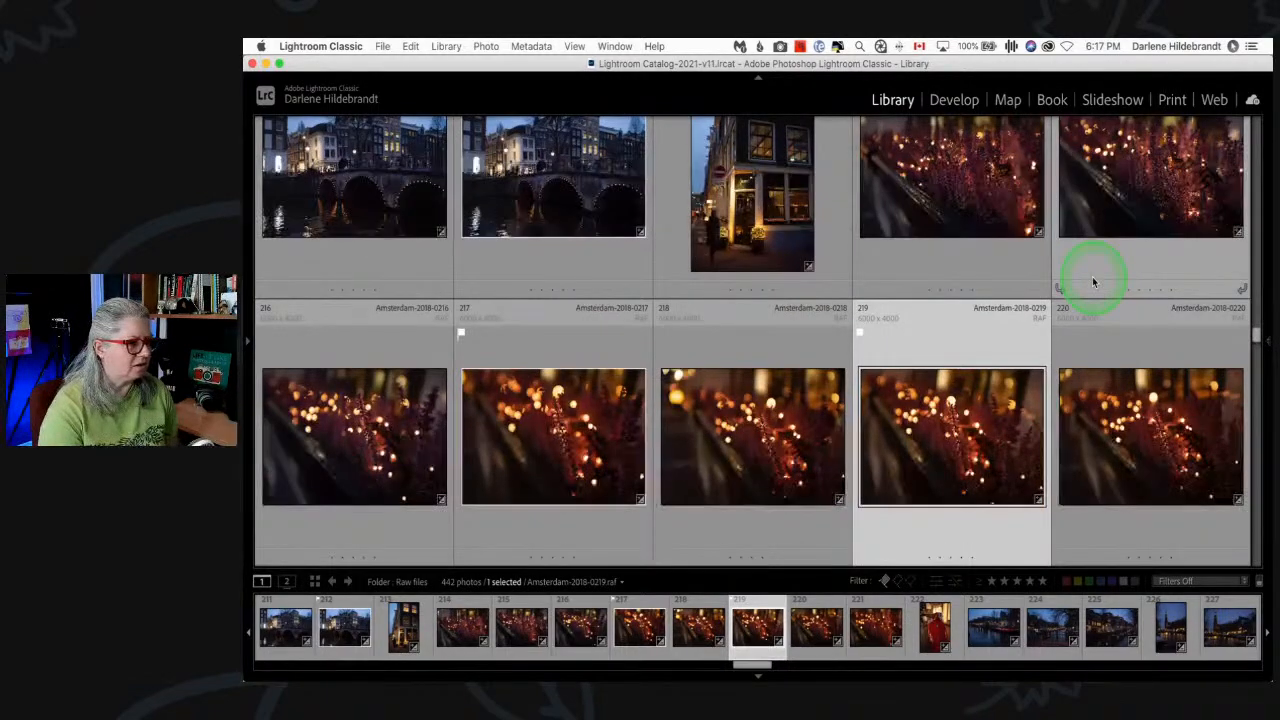
# - Open the red-boat canal photo Amsterdam-2018-0223 in Loupe view and compare it with 0224 and 0225
pyautogui.scroll(-5, 1000, 248)
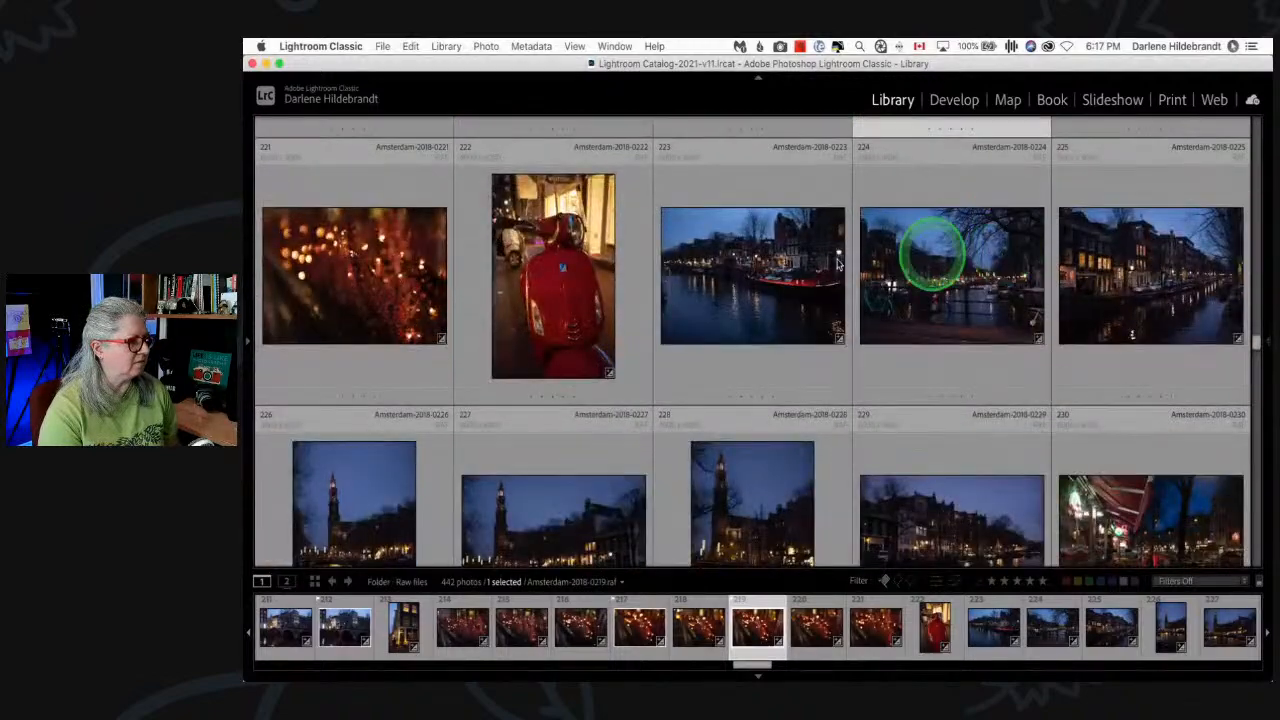
pyautogui.doubleClick(708, 274)
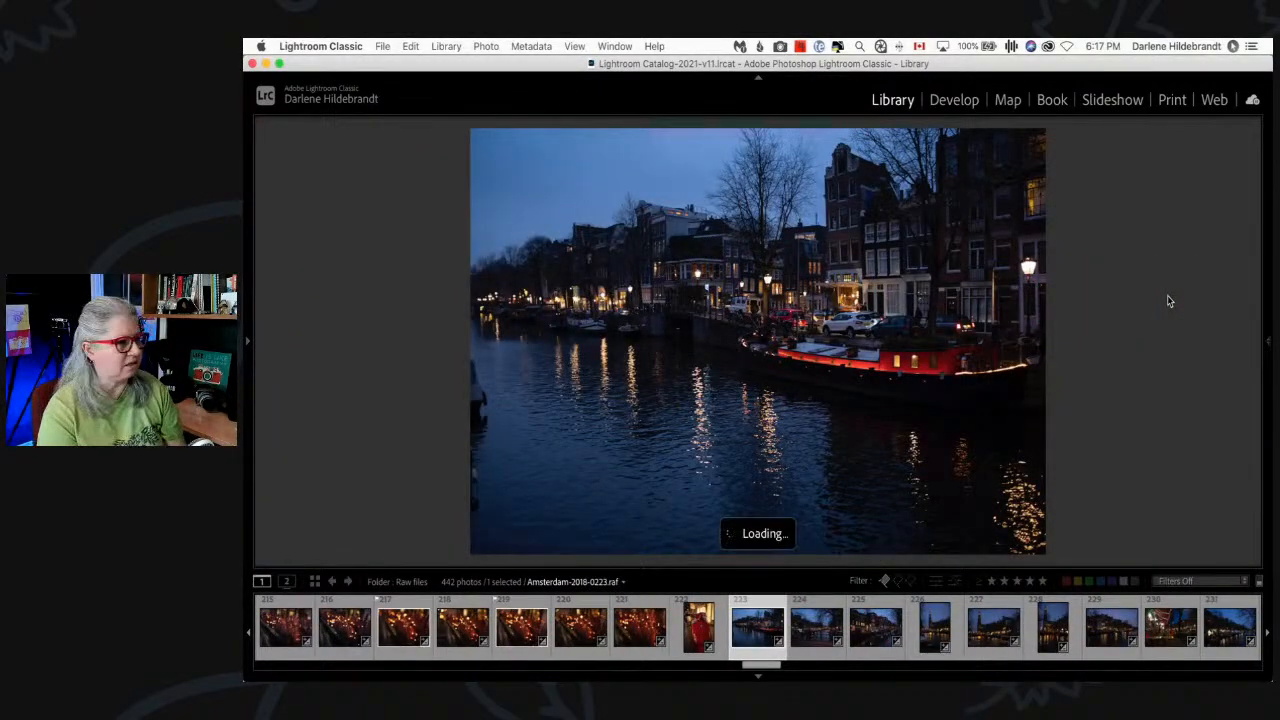
pyautogui.press('Right')
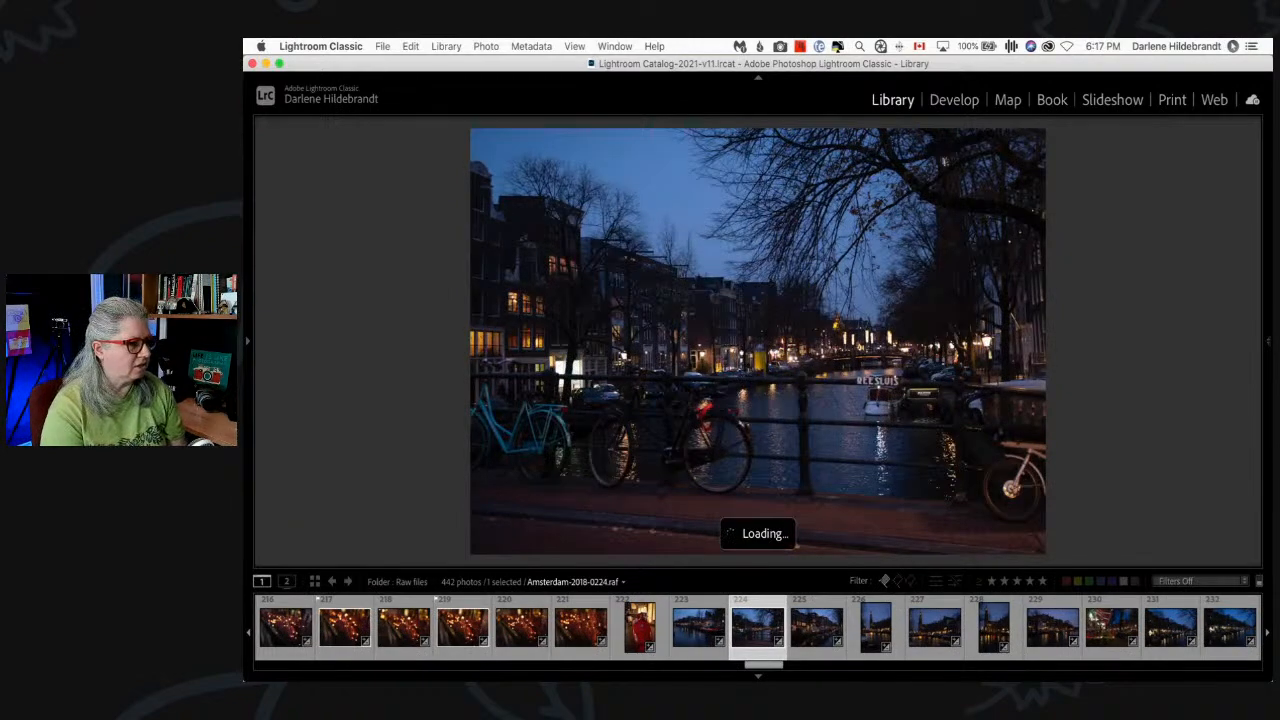
pyautogui.press('Right')
pyautogui.press('Left')
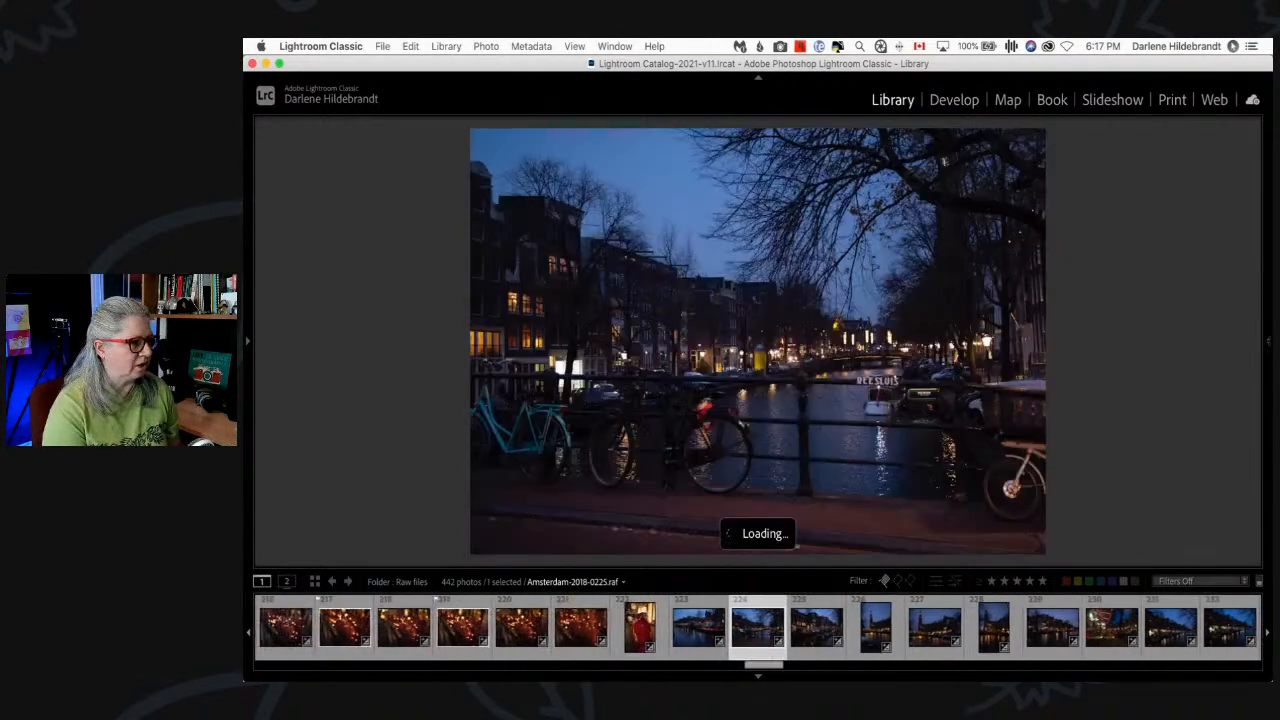
pyautogui.press('Left')
pyautogui.press('Right')
pyautogui.press('Left')
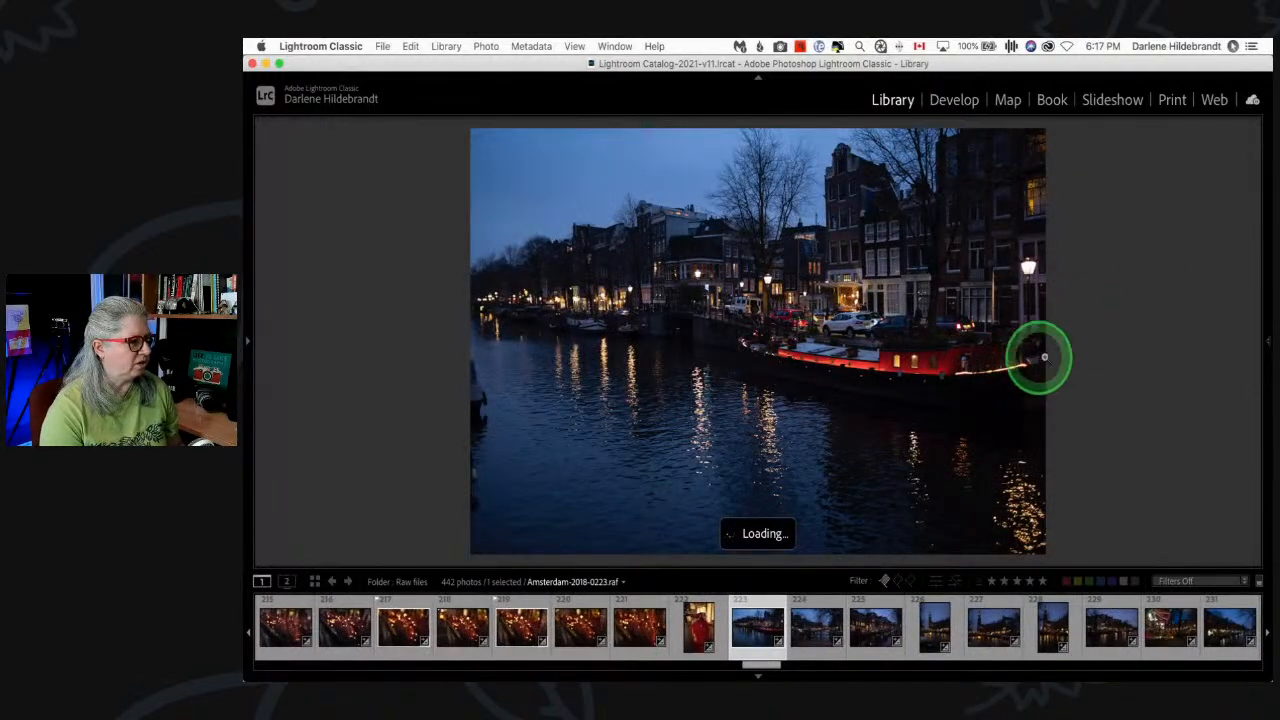
pyautogui.press('Right')
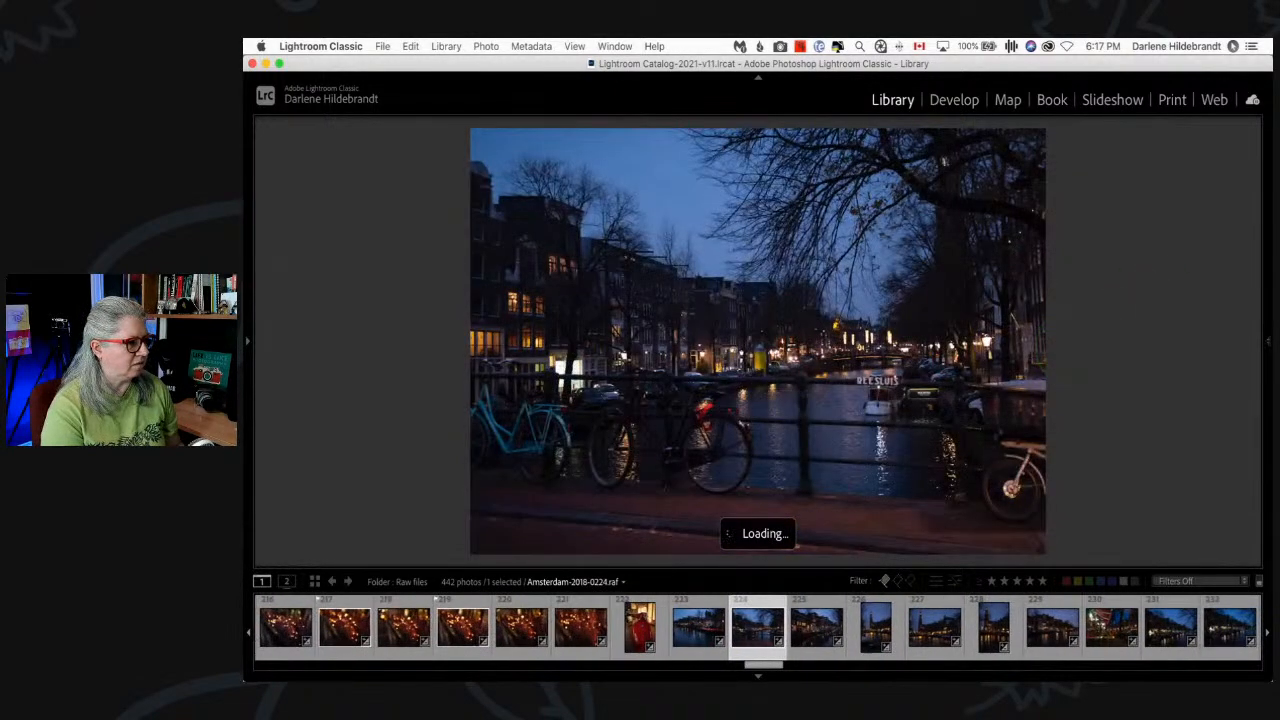
# - Look through the church tower and night canal photos from Amsterdam-2018-0225 to 0232
pyautogui.press('Right')
pyautogui.press('Right')
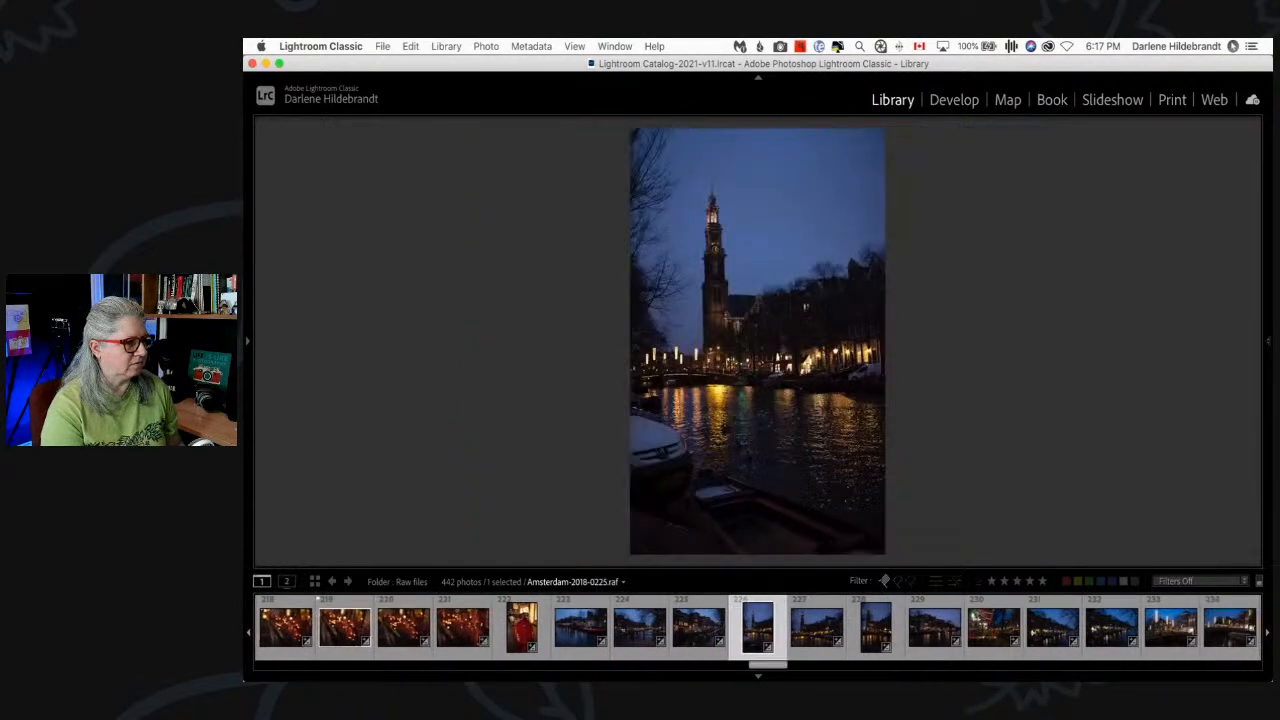
pyautogui.press('Right')
pyautogui.press('Right')
pyautogui.press('Right')
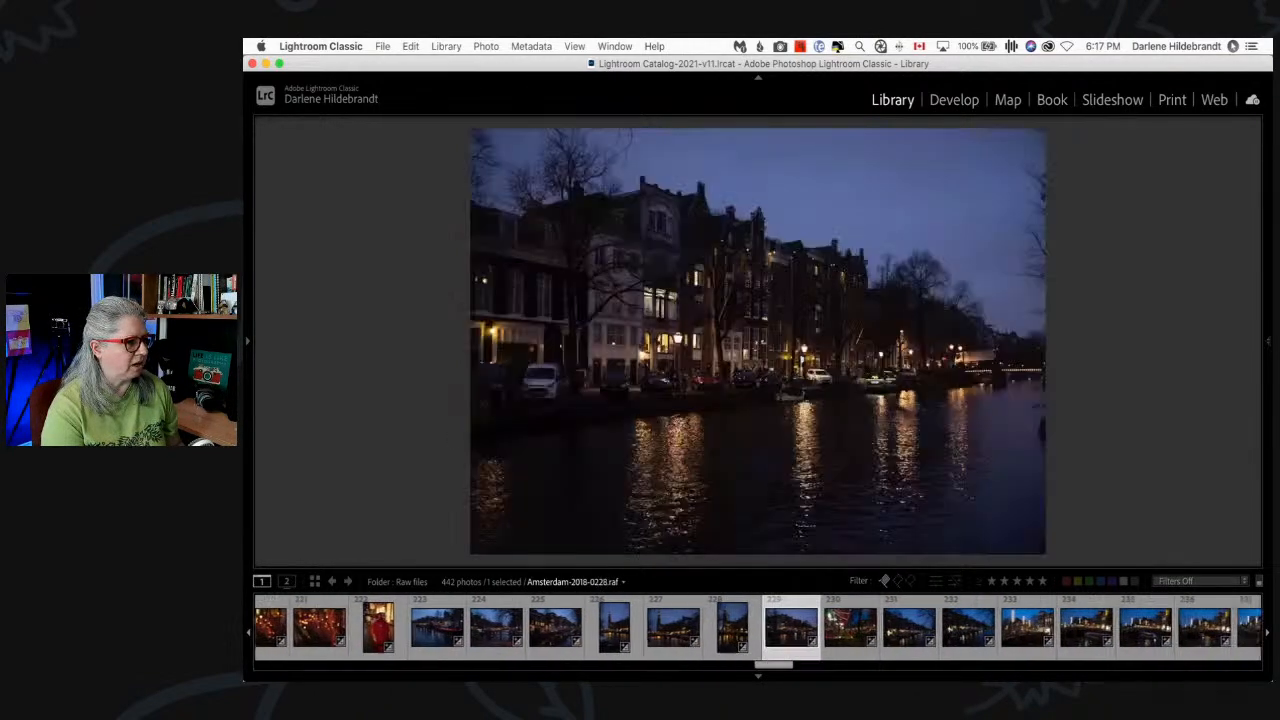
pyautogui.press('Right')
pyautogui.press('Right')
pyautogui.press('Right')
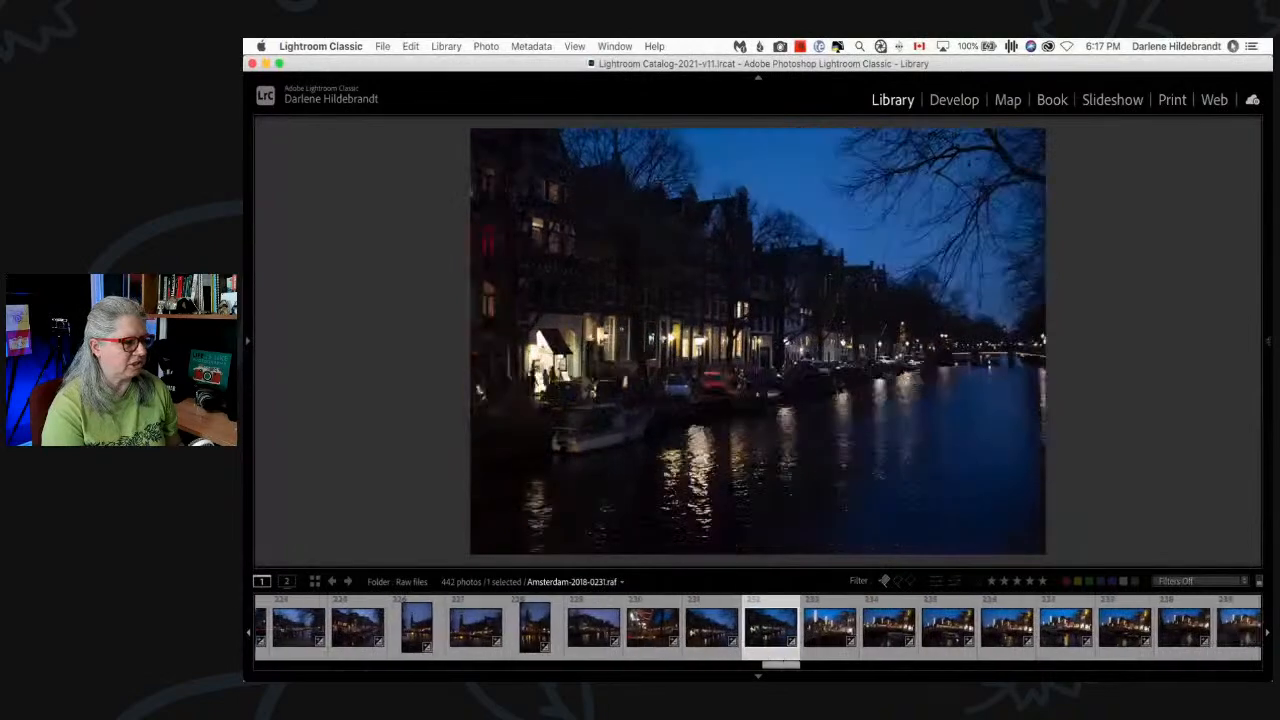
# - Look through the illuminated bridge and night canal photos from Amsterdam-2018-0233 to 0242, and go back to 0234
pyautogui.press('Right')
pyautogui.press('Right')
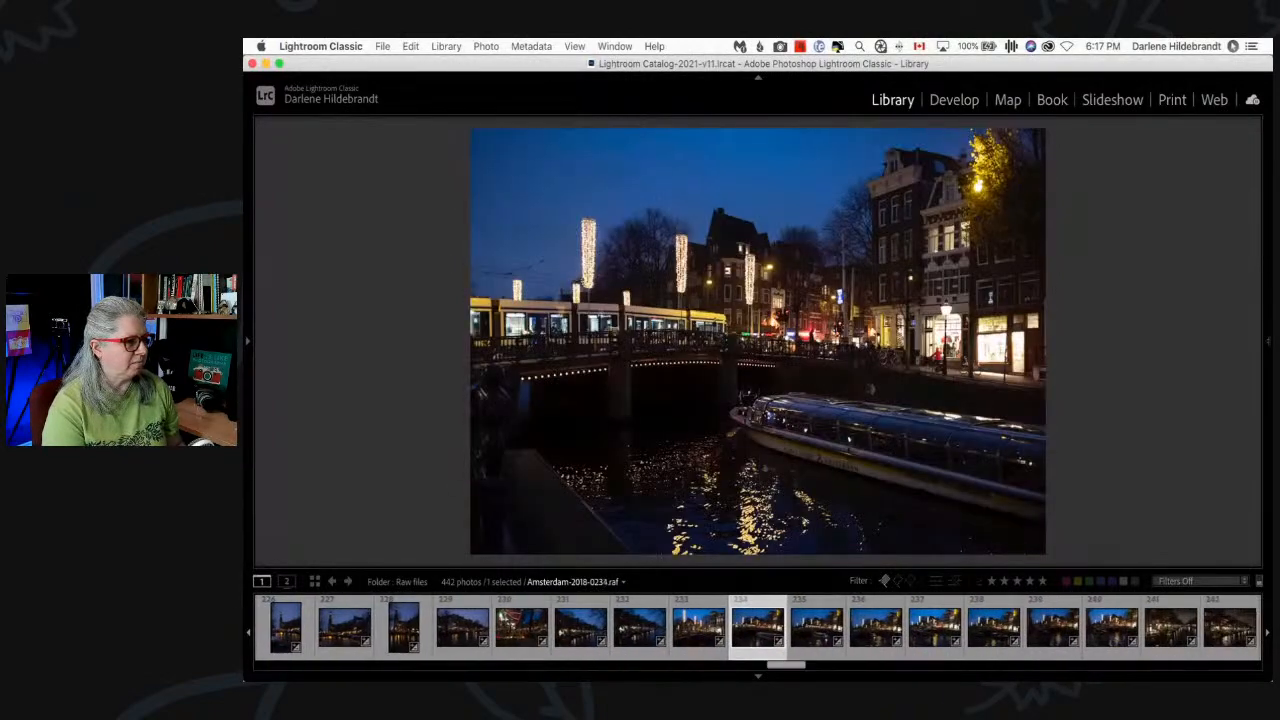
pyautogui.press('Right')
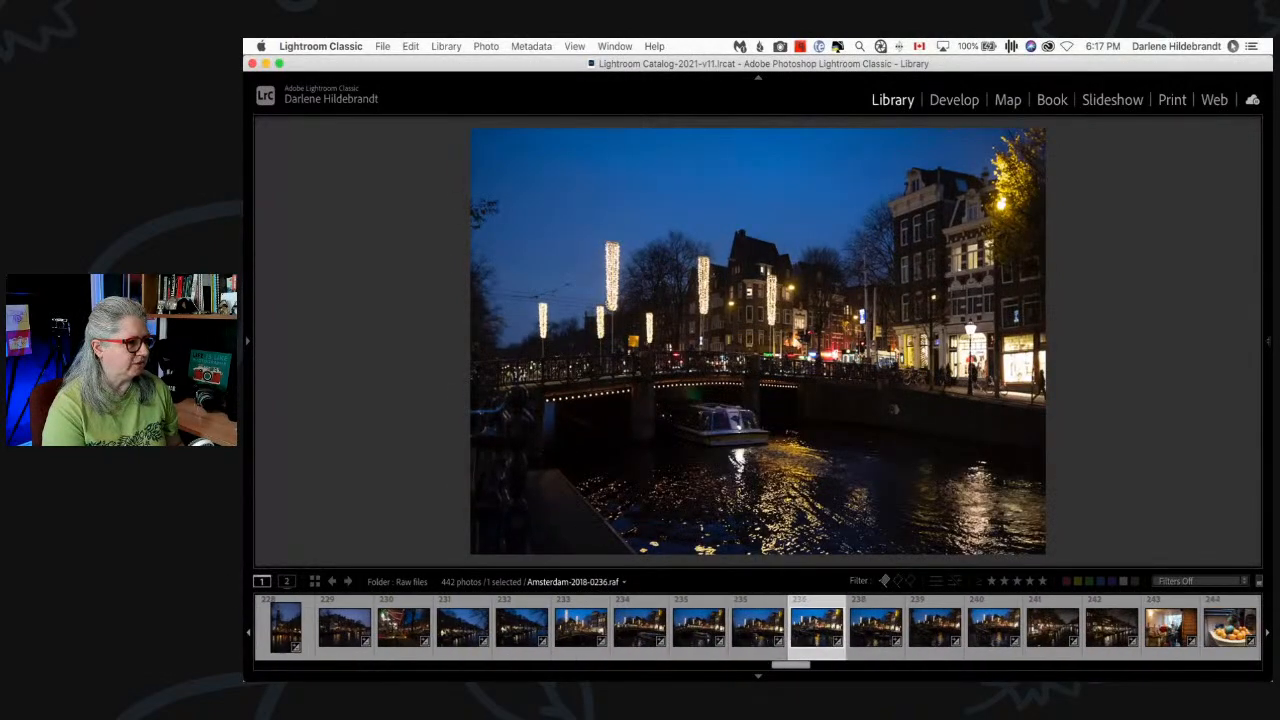
pyautogui.press('Right')
pyautogui.press('Right')
pyautogui.press('Right')
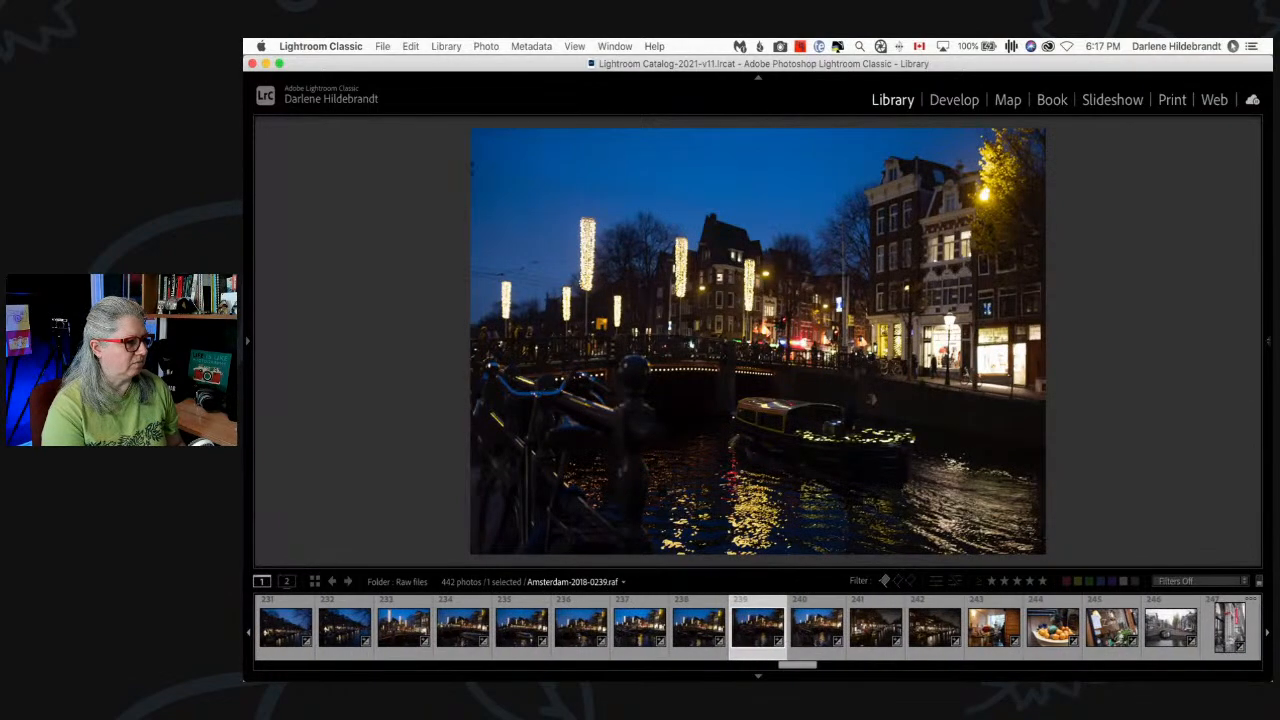
pyautogui.press('Right')
pyautogui.press('Right')
pyautogui.press('Right')
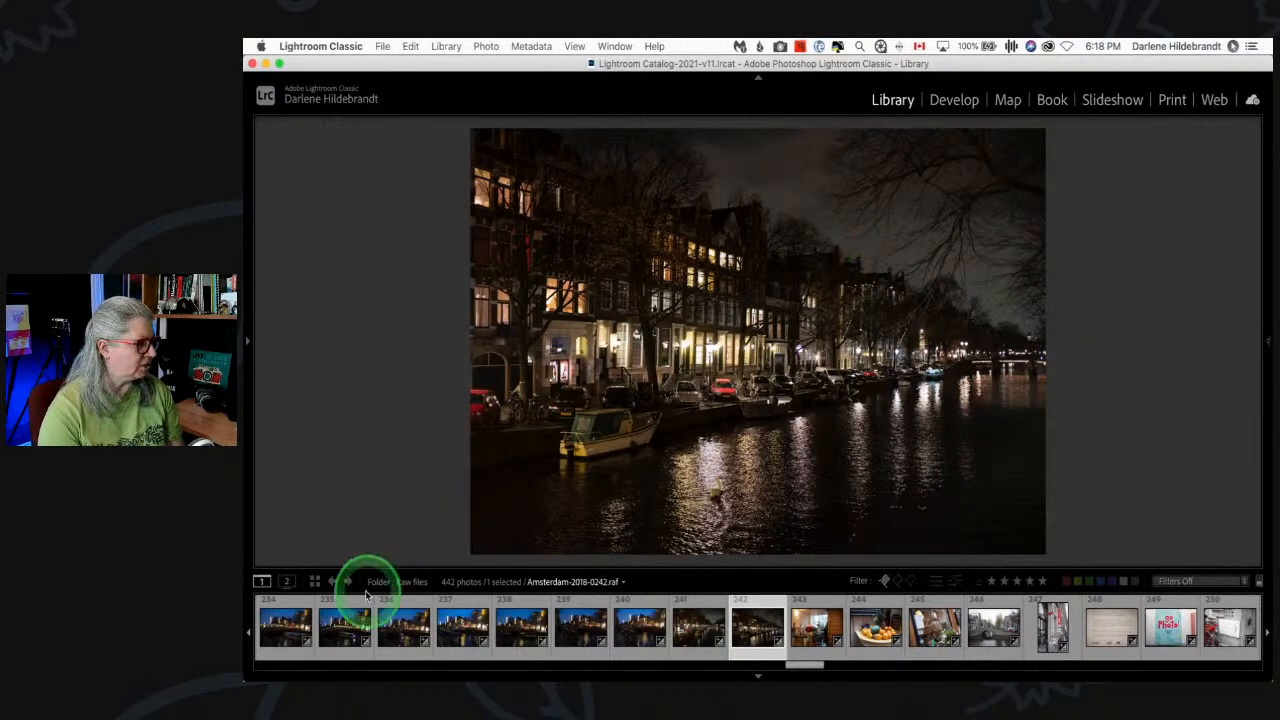
pyautogui.click(290, 625)
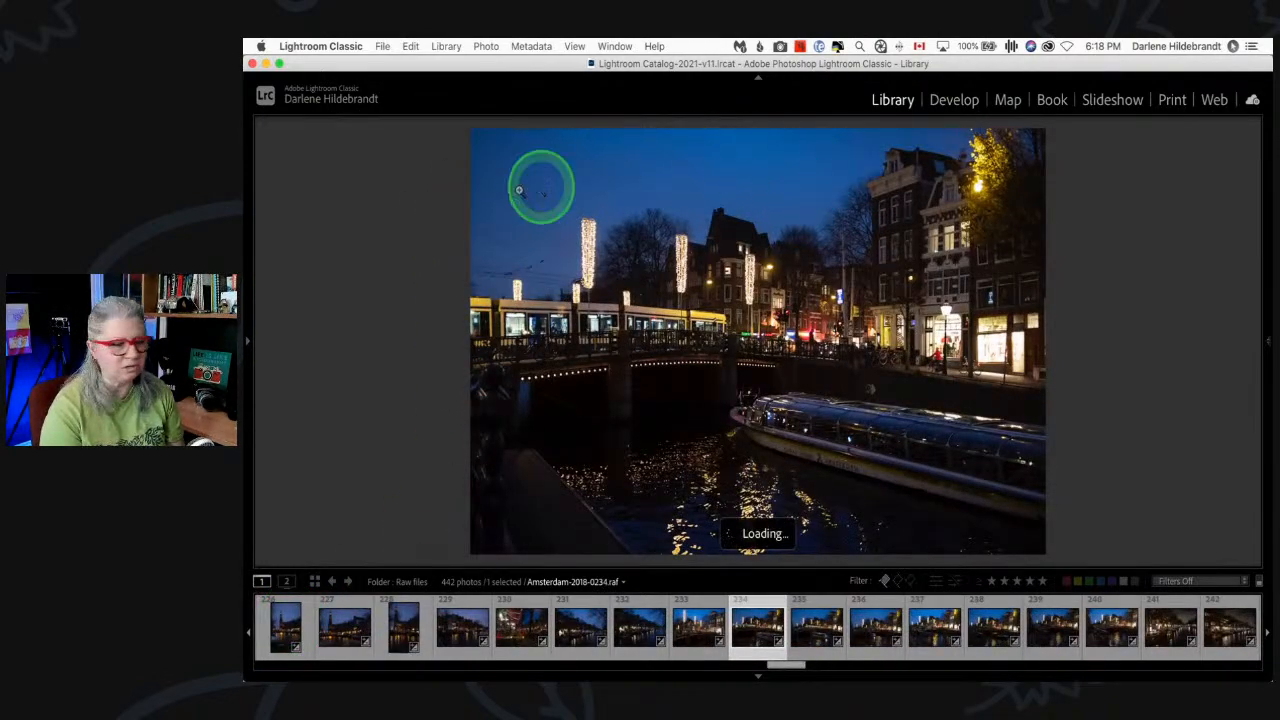
# - Find the small-boat bridge photos in the grid, compare Amsterdam-2018-0238 with 0239 in Loupe view, and flag 0238 as a pick
pyautogui.press('g')
pyautogui.scroll(-5, 984, 232)
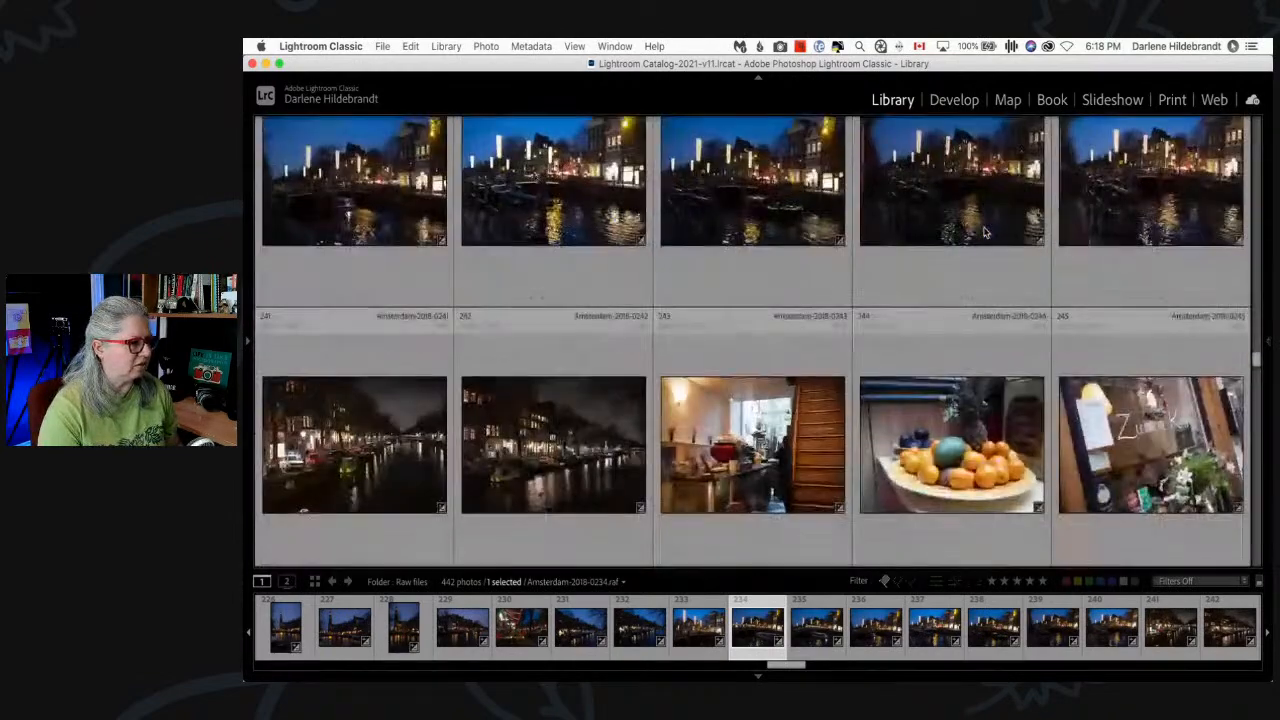
pyautogui.scroll(-2, 983, 226)
pyautogui.scroll(4, 983, 226)
pyautogui.doubleClick(974, 323)
pyautogui.press('Left')
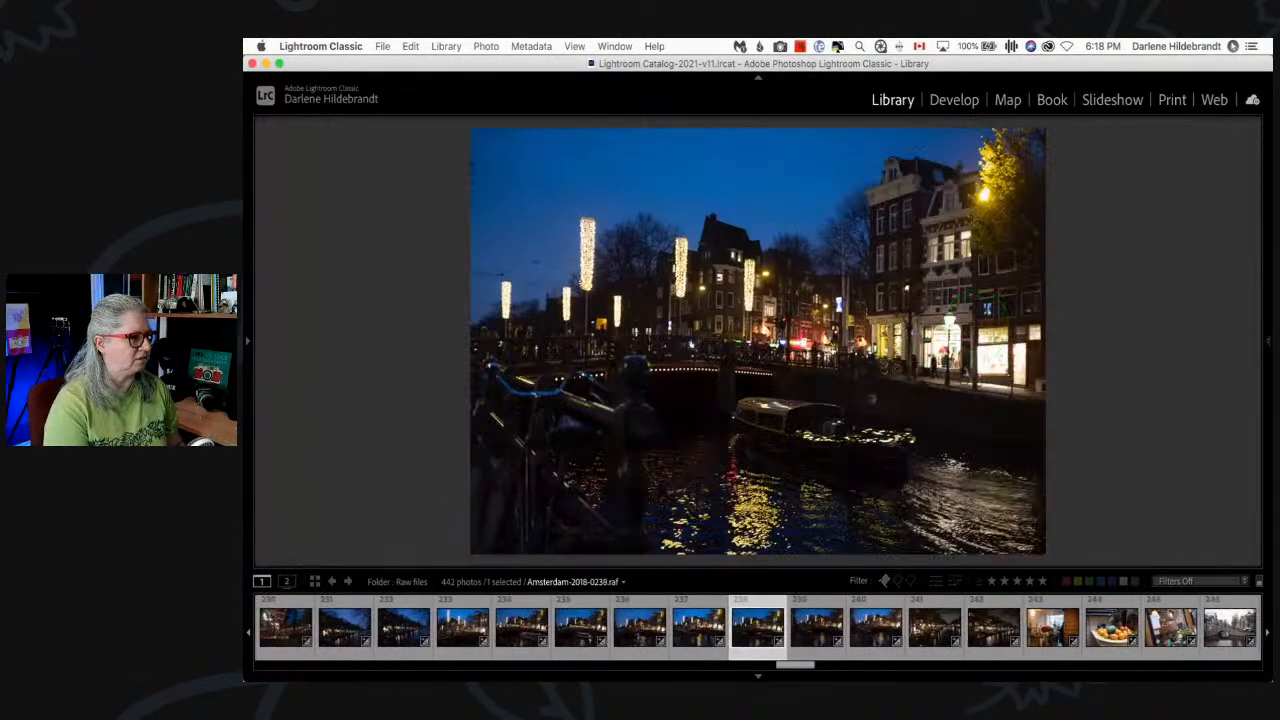
pyautogui.click(1181, 307)
pyautogui.press('Right')
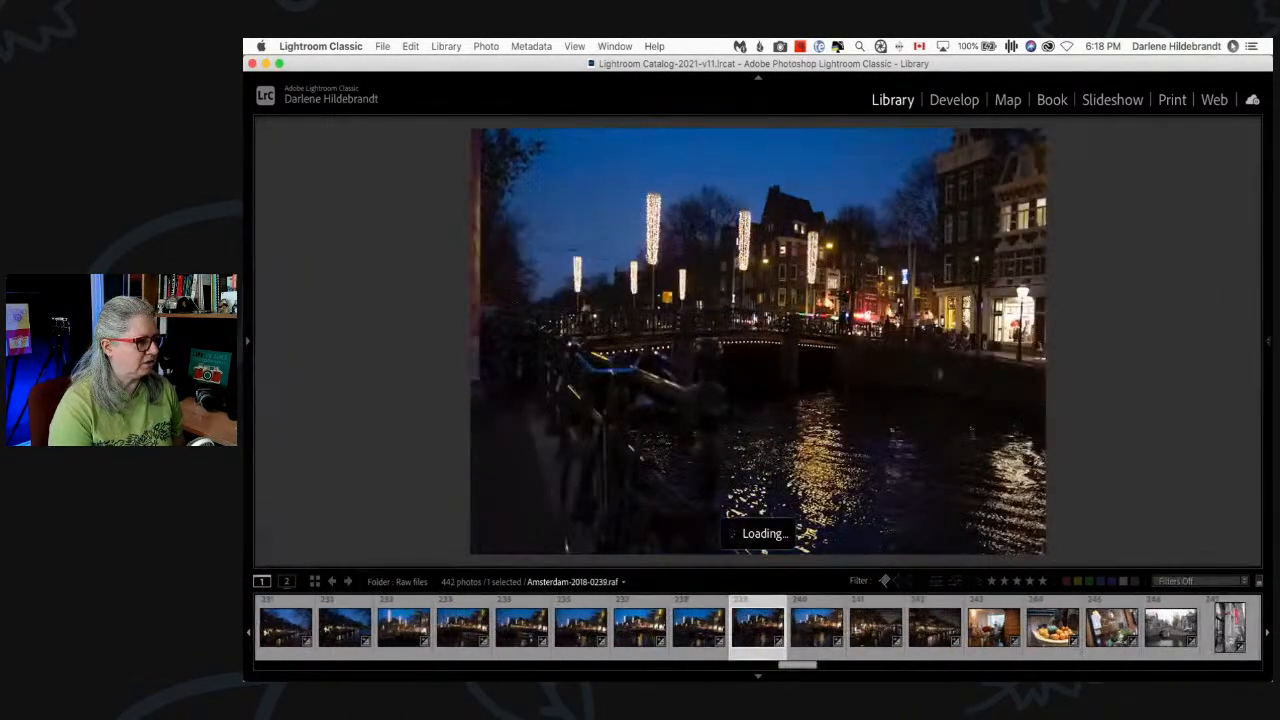
pyautogui.press('Left')
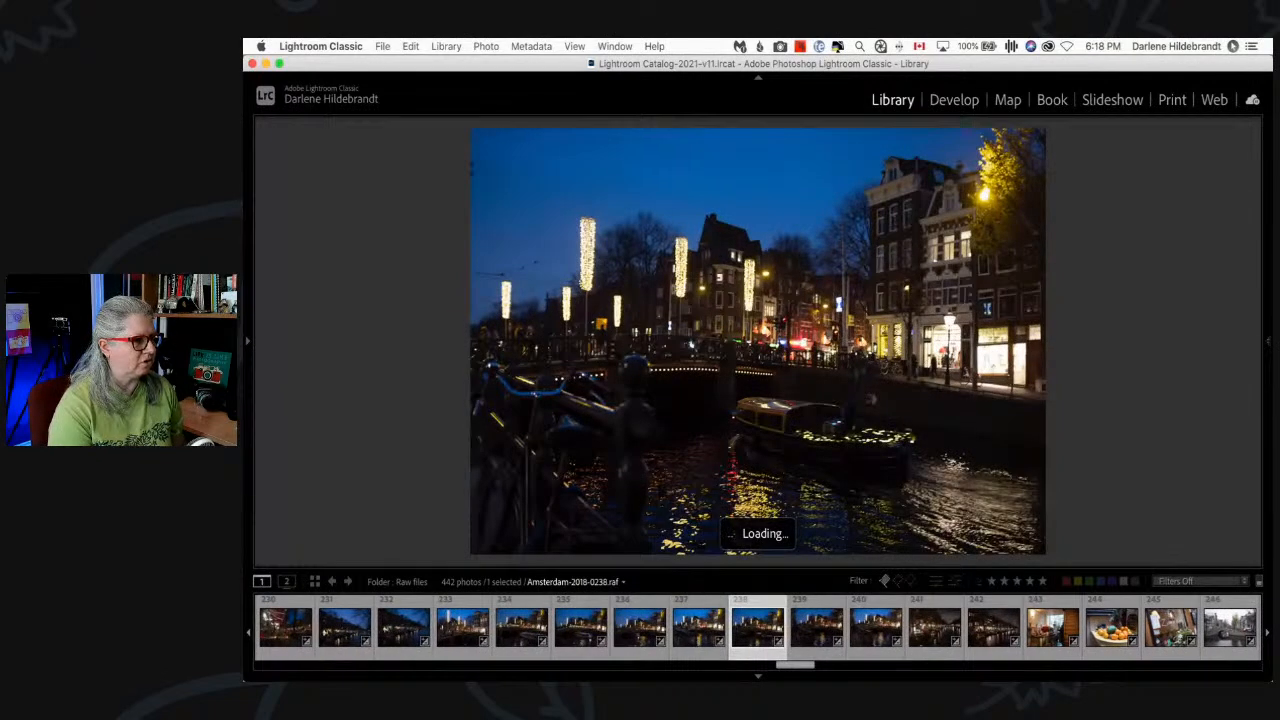
pyautogui.press('p')
# - Review the tram and tour-boat bridge photos between Amsterdam-2018-0237 and 0233, going back and forth to compare them
pyautogui.press('Left')
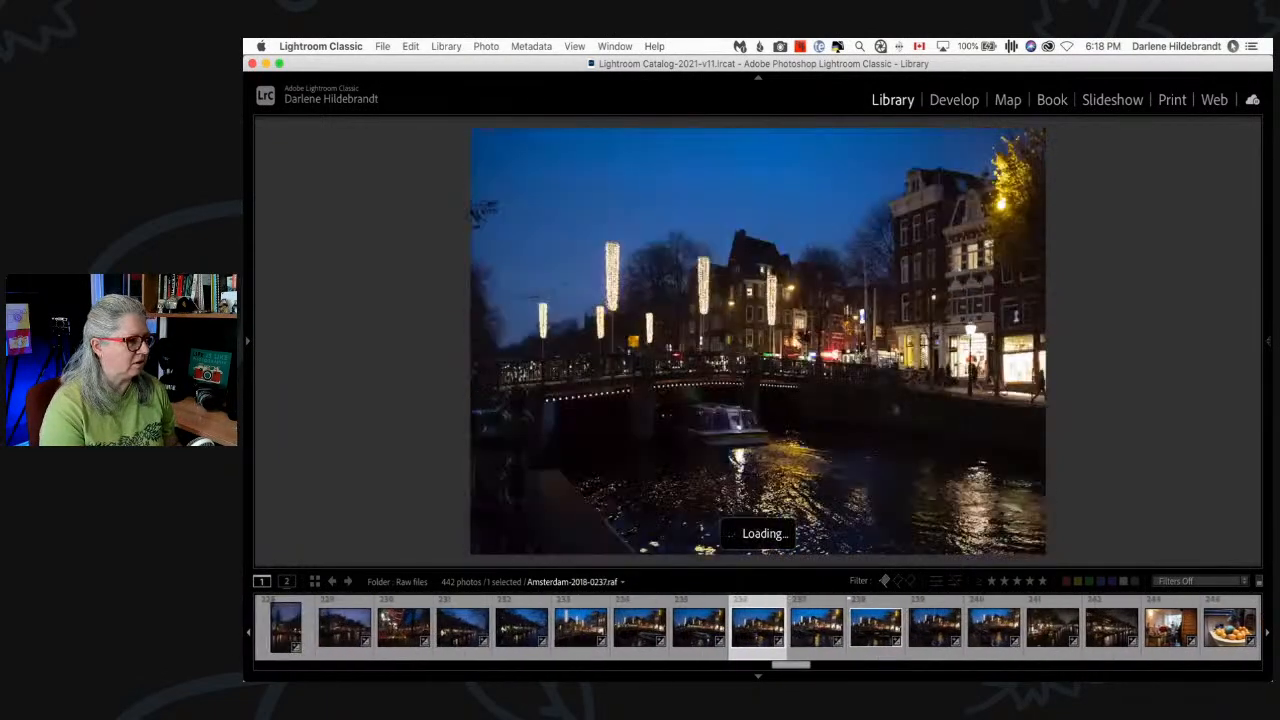
pyautogui.press('Left')
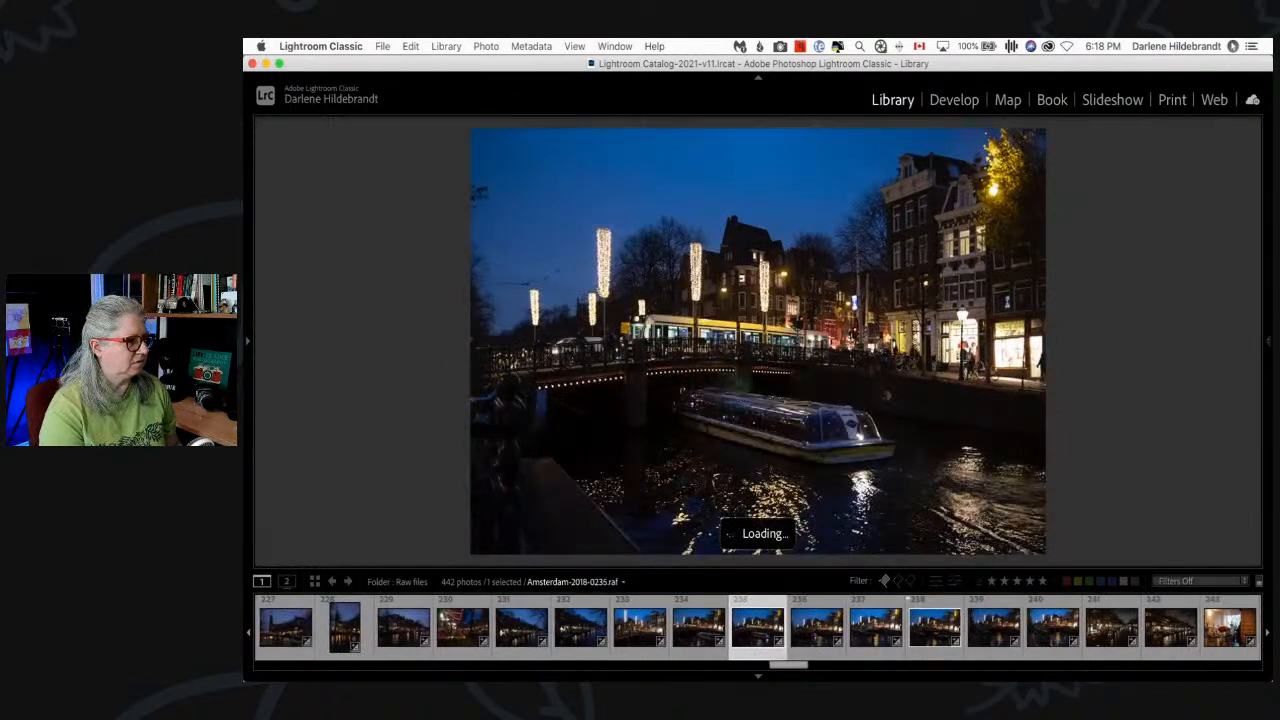
pyautogui.press('Left')
pyautogui.press('Right')
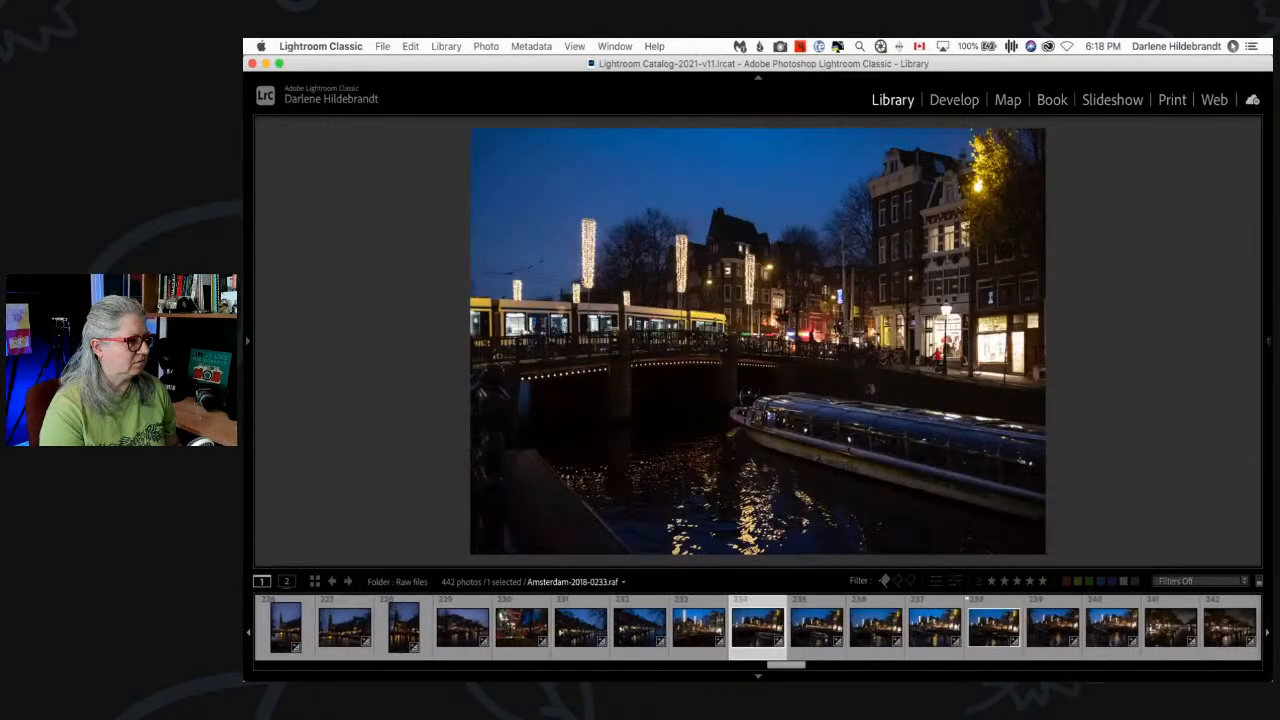
pyautogui.press('Right')
pyautogui.press('Left')
pyautogui.press('Left')
pyautogui.press('Left')
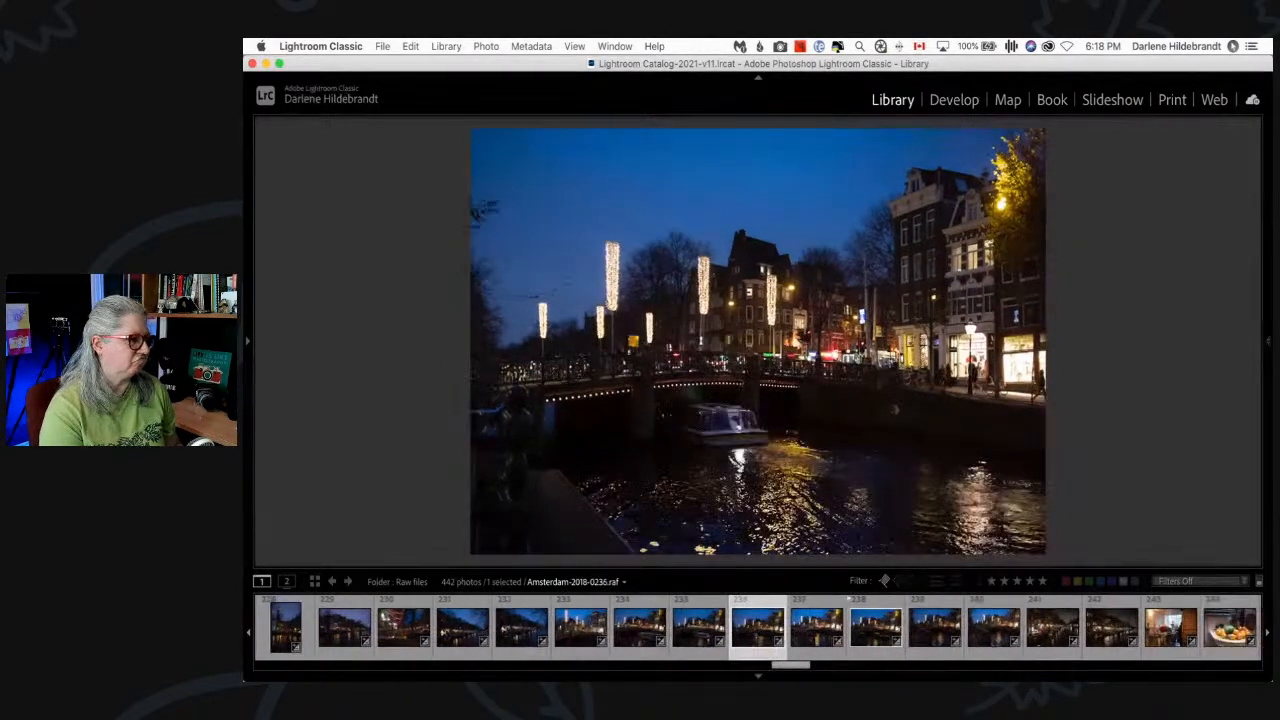
pyautogui.press('Left')
pyautogui.press('Left')
pyautogui.press('Left')
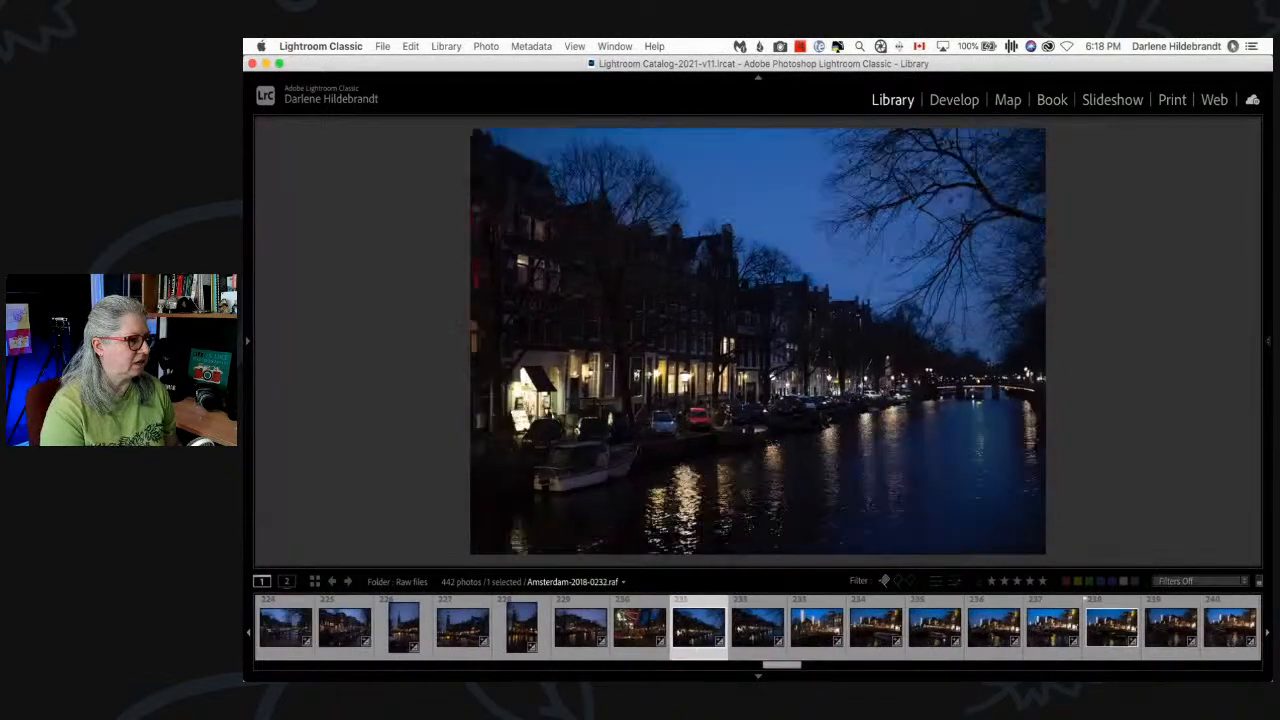
# - Go back through the earlier canal and church tower photos to Amsterdam-2018-0224 with the bicycles, and flag it as a pick
pyautogui.press('Left')
pyautogui.press('Left')
pyautogui.press('Left')
pyautogui.press('Left')
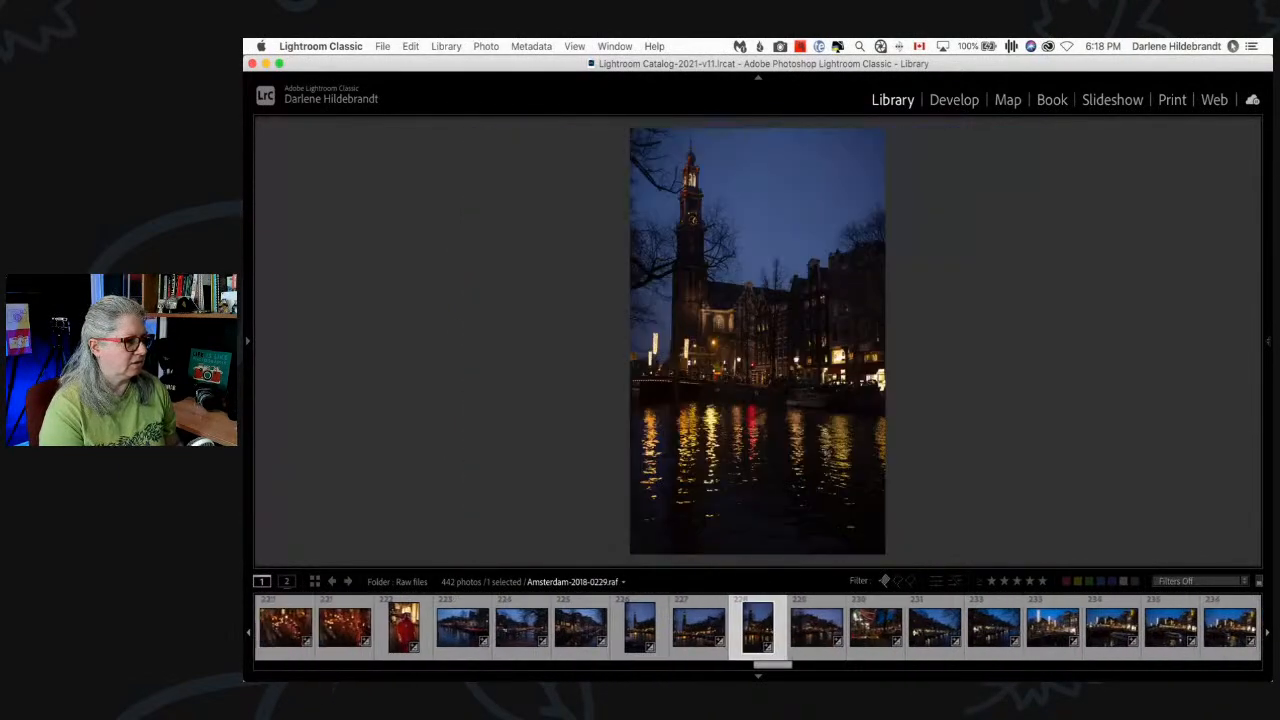
pyautogui.press('Left')
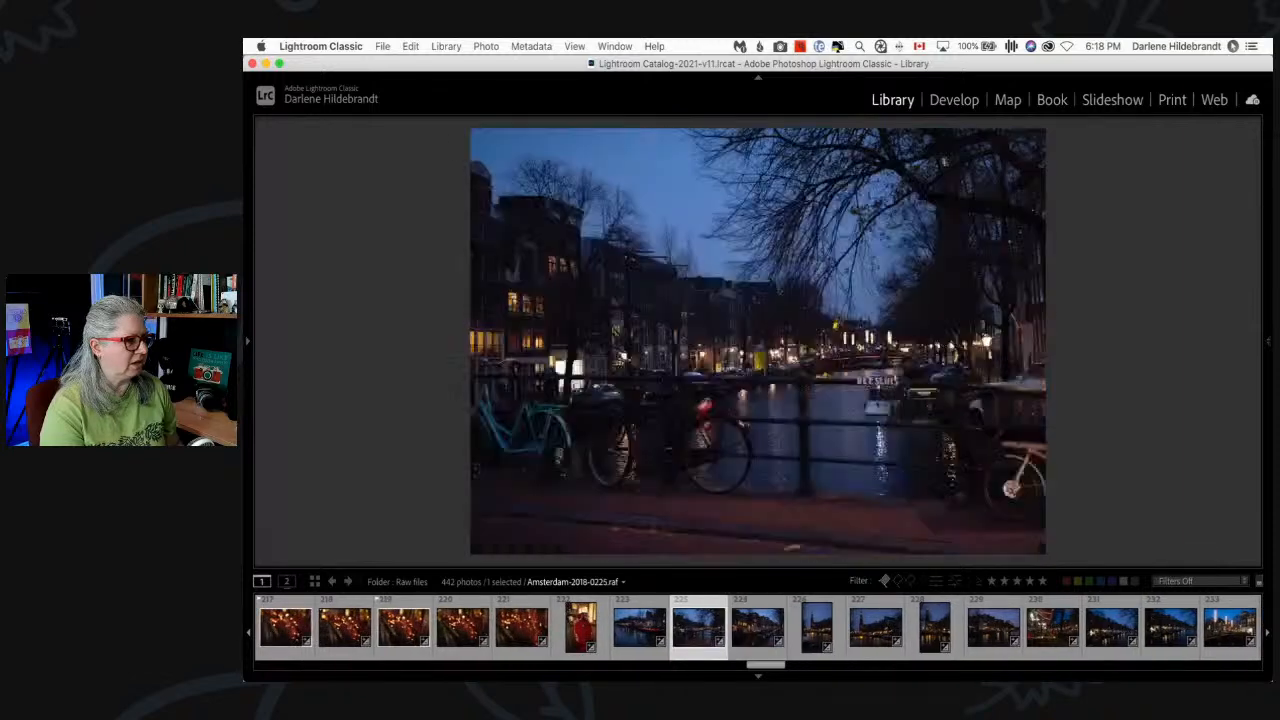
pyautogui.press('Left')
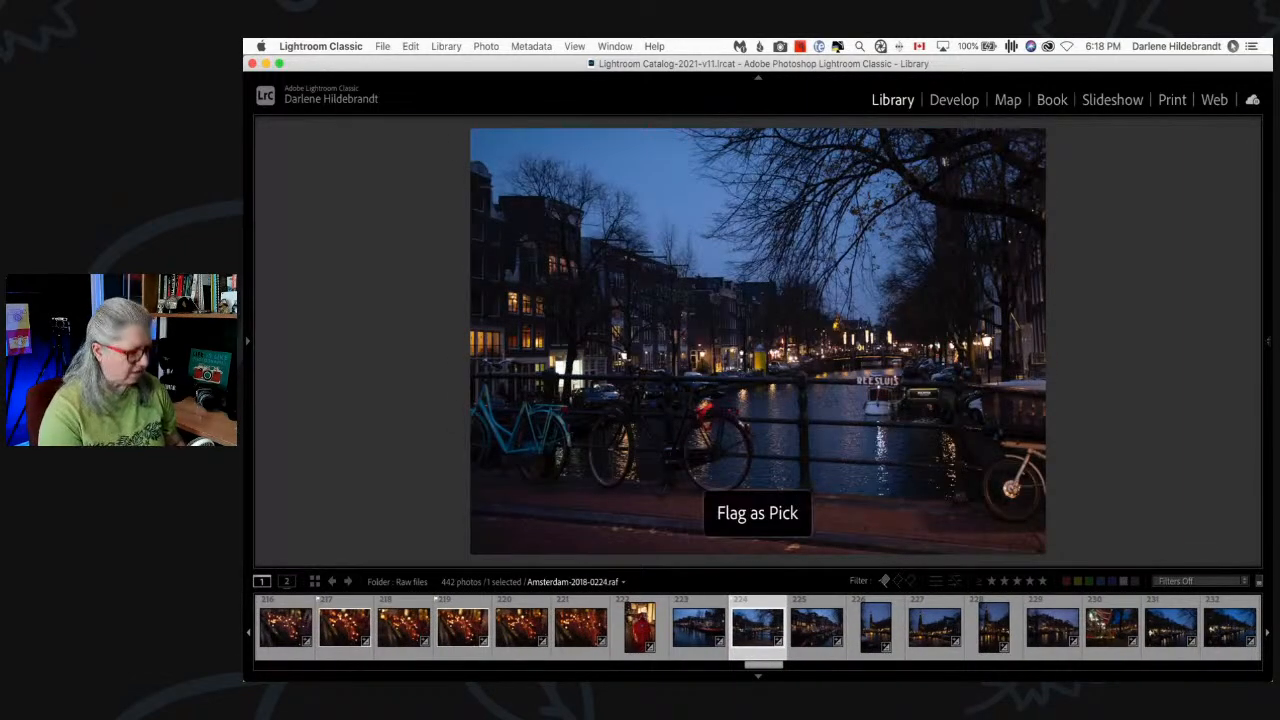
# - Browse the grid past the canal, museum interior and market photos, and open the tulip-filled clogs close-up in Loupe view
pyautogui.press('g')
pyautogui.scroll(-5, 1157, 207)
pyautogui.scroll(-12, 1157, 207)
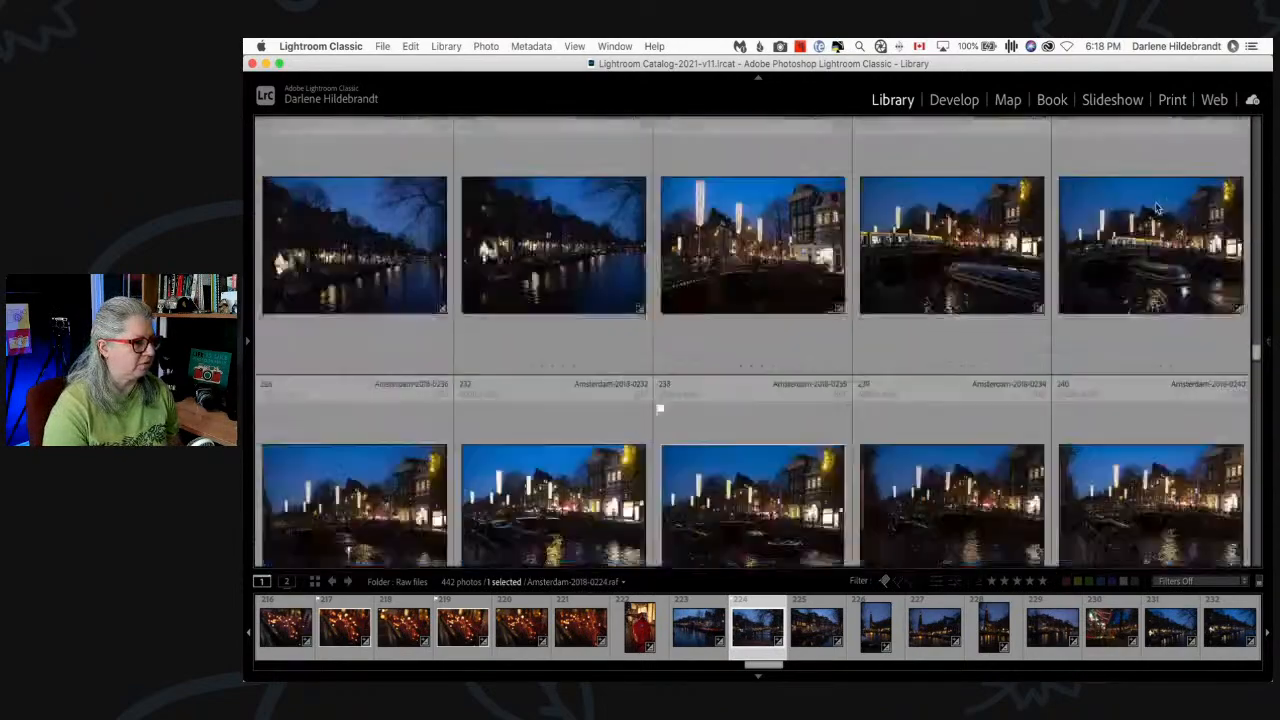
pyautogui.scroll(-6, 1156, 207)
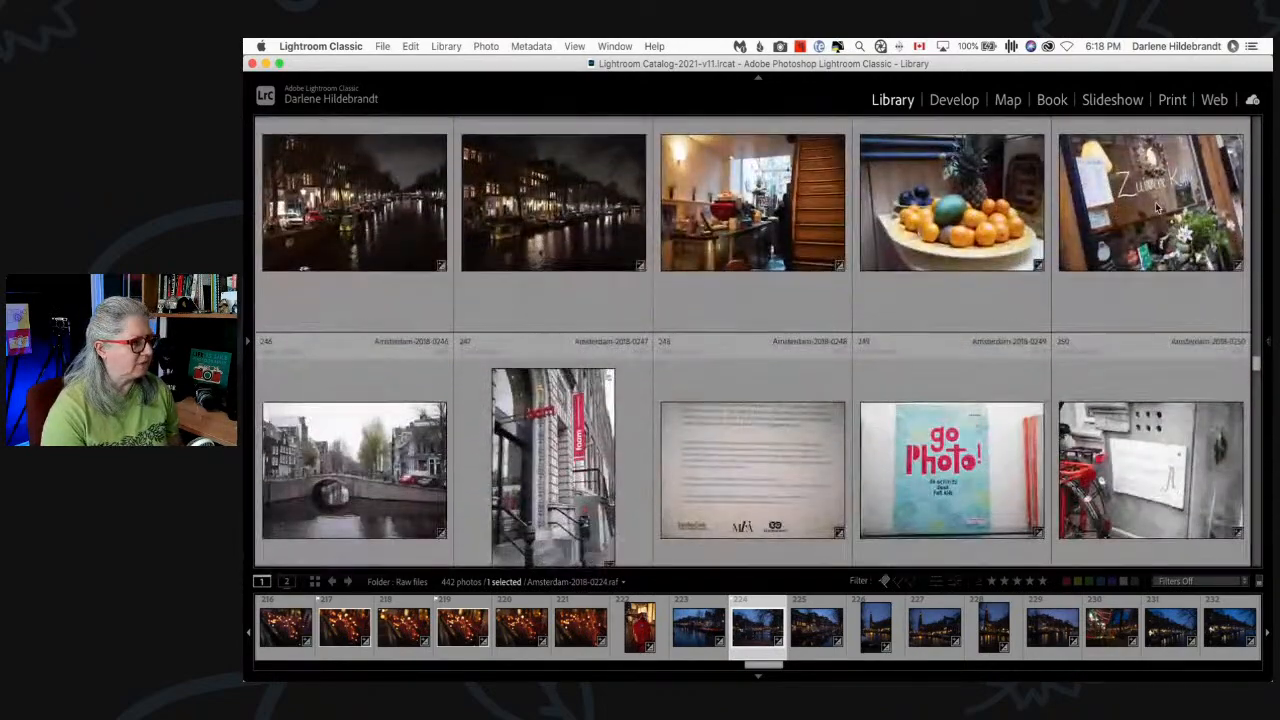
pyautogui.scroll(-5, 1156, 207)
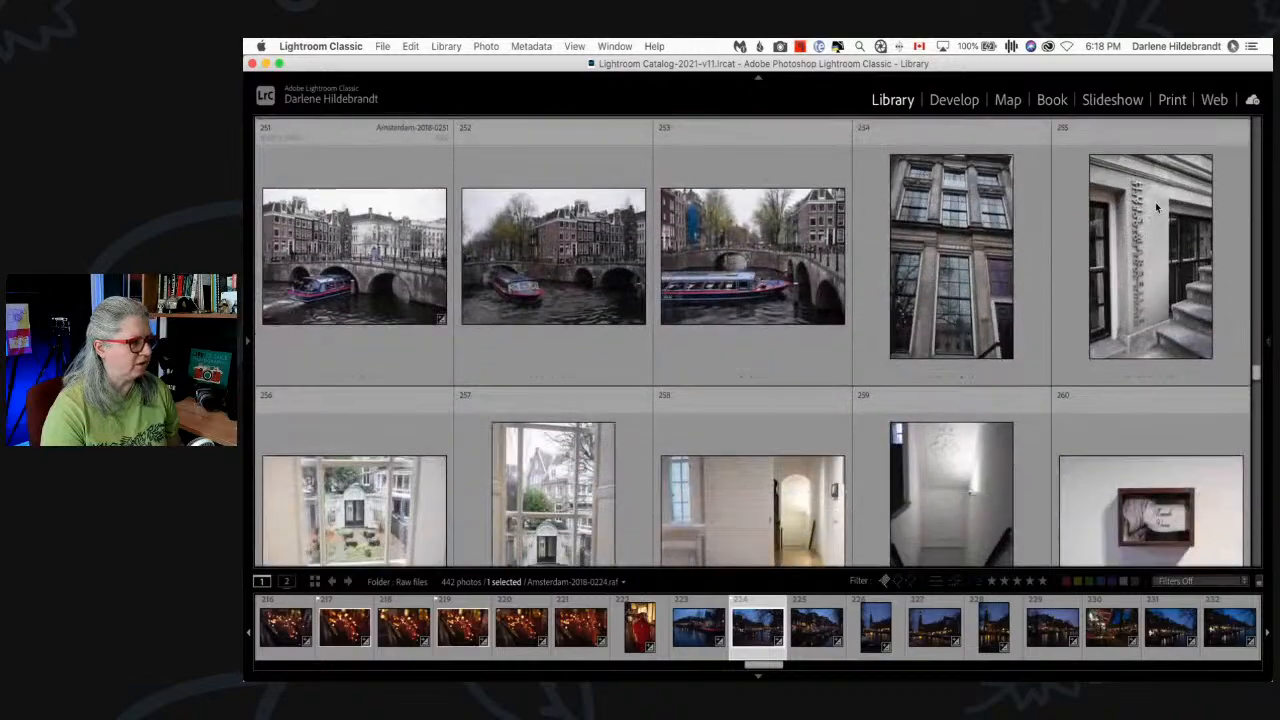
pyautogui.scroll(-8, 1156, 207)
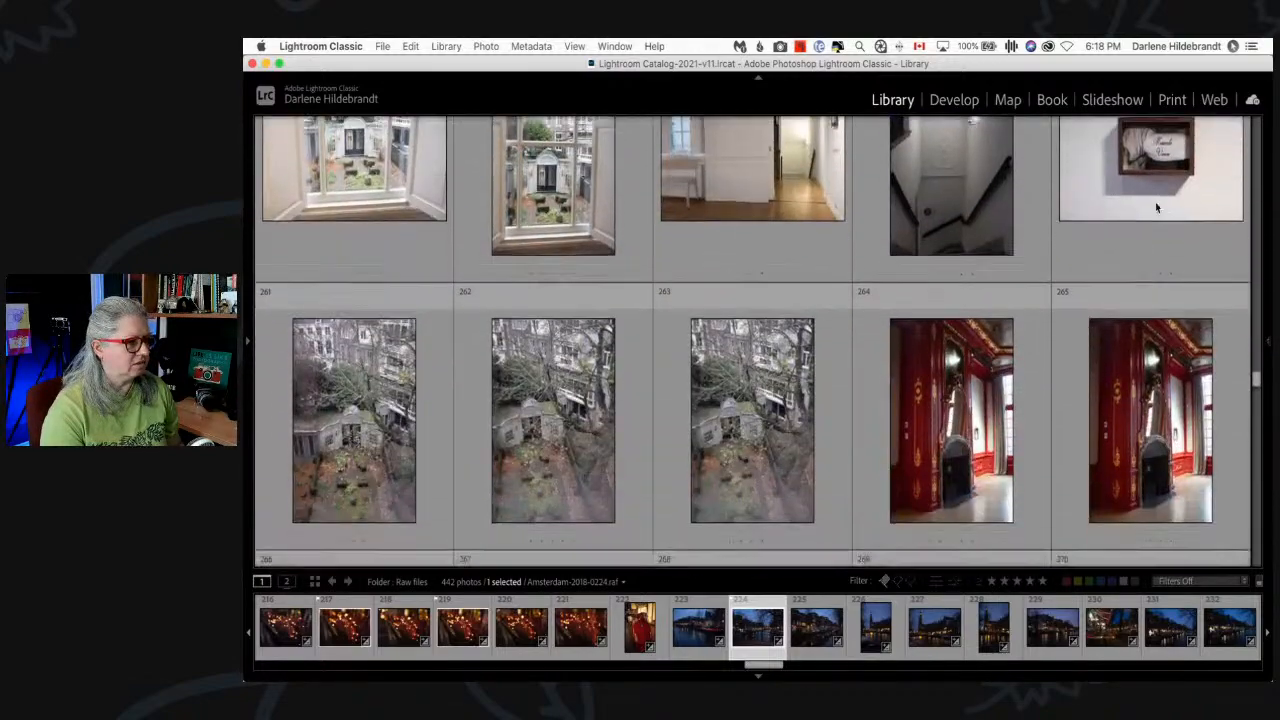
pyautogui.scroll(-7, 1156, 207)
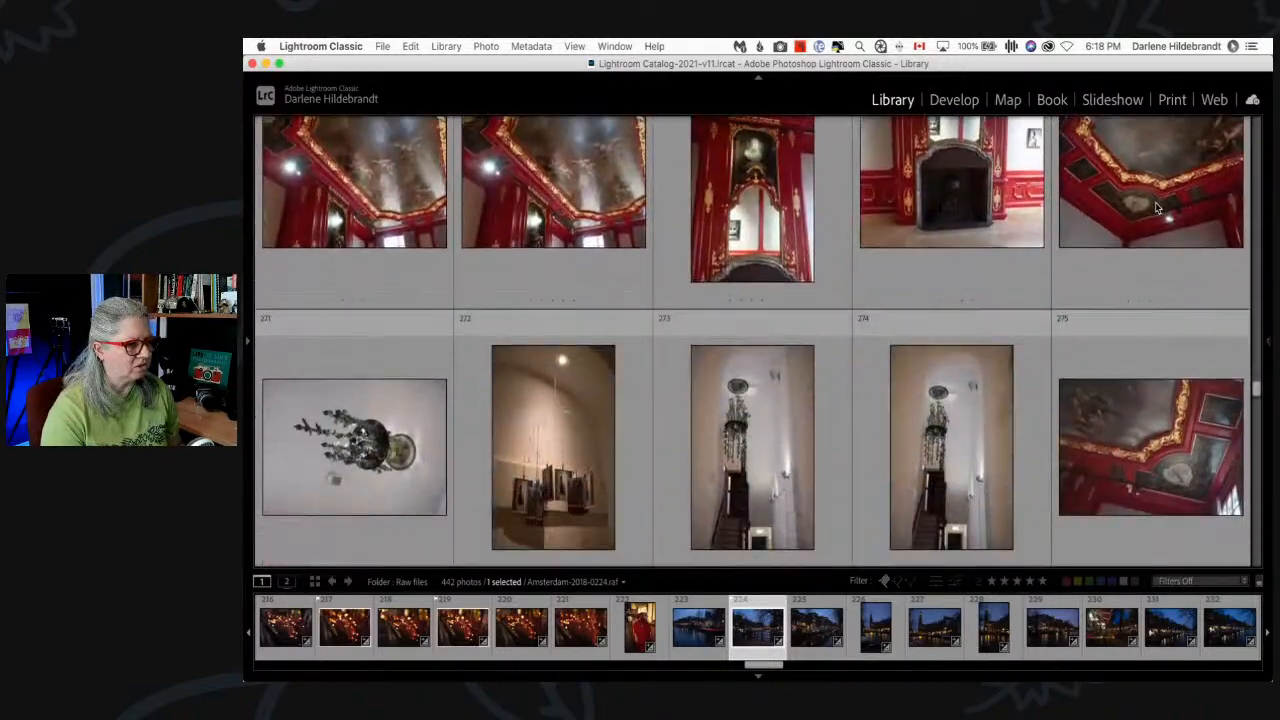
pyautogui.scroll(-3, 1156, 207)
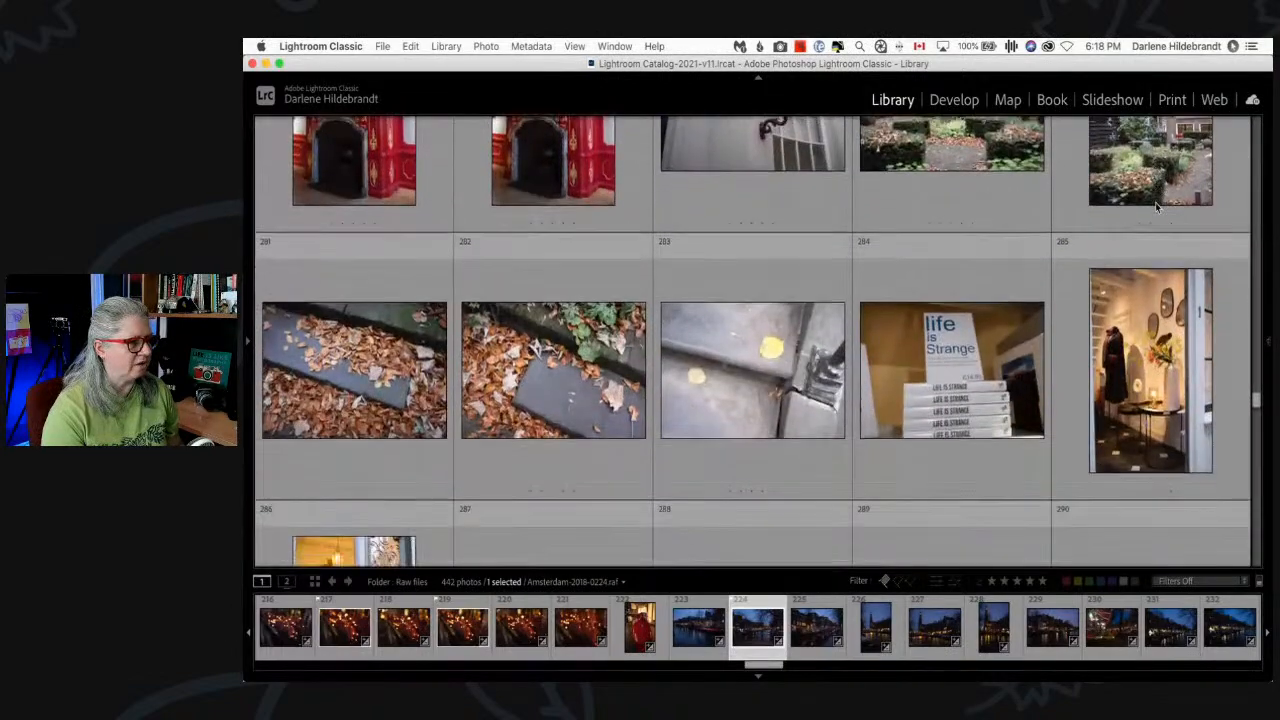
pyautogui.scroll(-3, 1156, 207)
pyautogui.scroll(-2, 1156, 207)
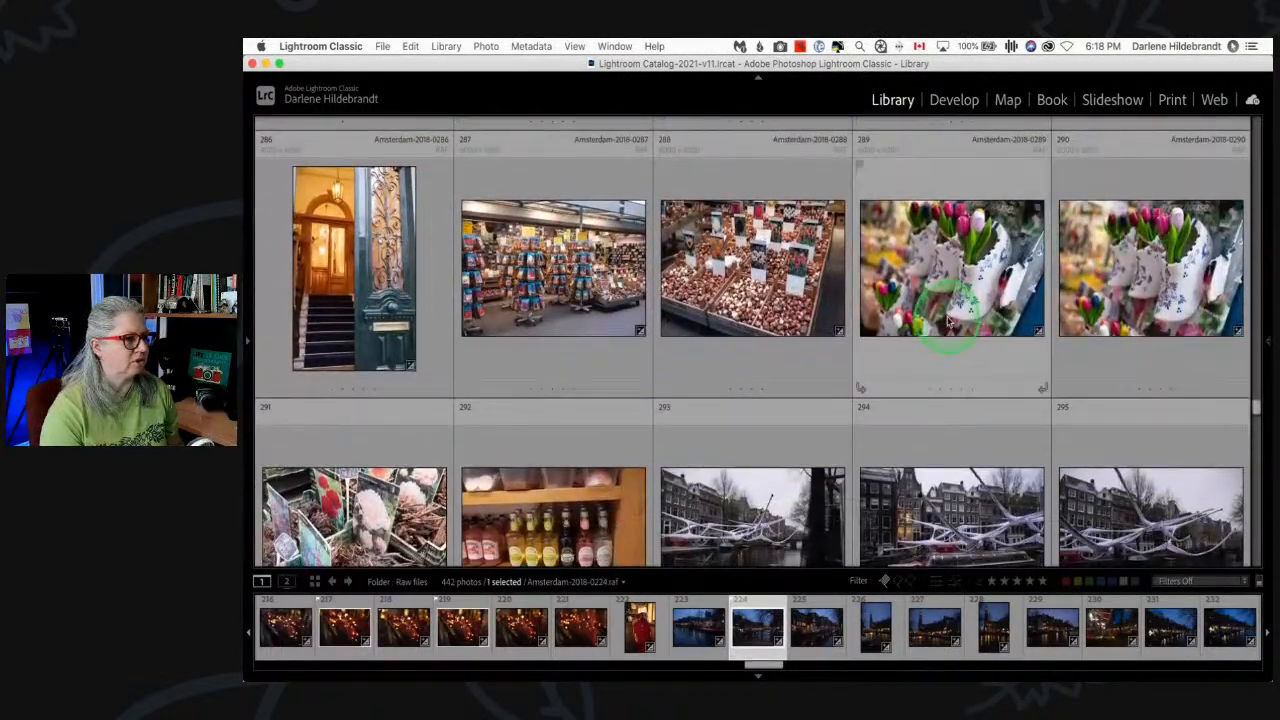
pyautogui.doubleClick(950, 320)
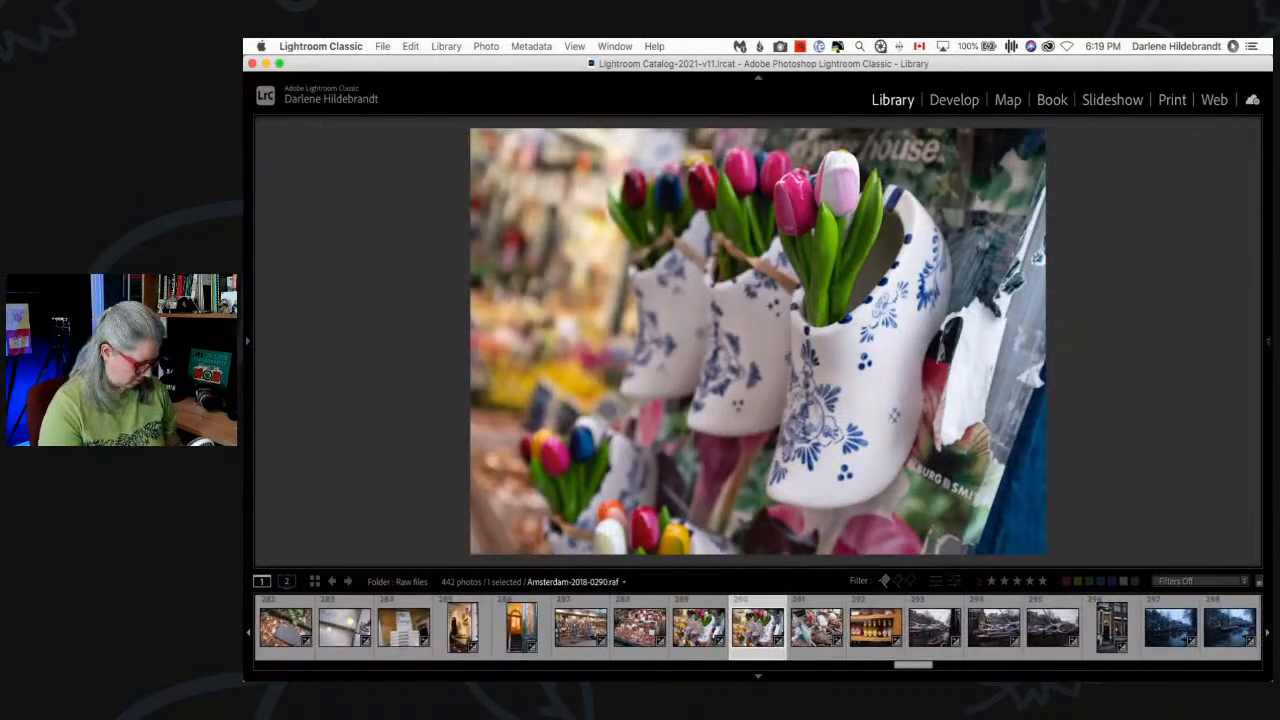
# - Return to the grid, open the blue-toned canal photo Amsterdam-2018-0298 in Loupe view, and compare it with 0299
pyautogui.press('g')
pyautogui.scroll(-3, 1070, 298)
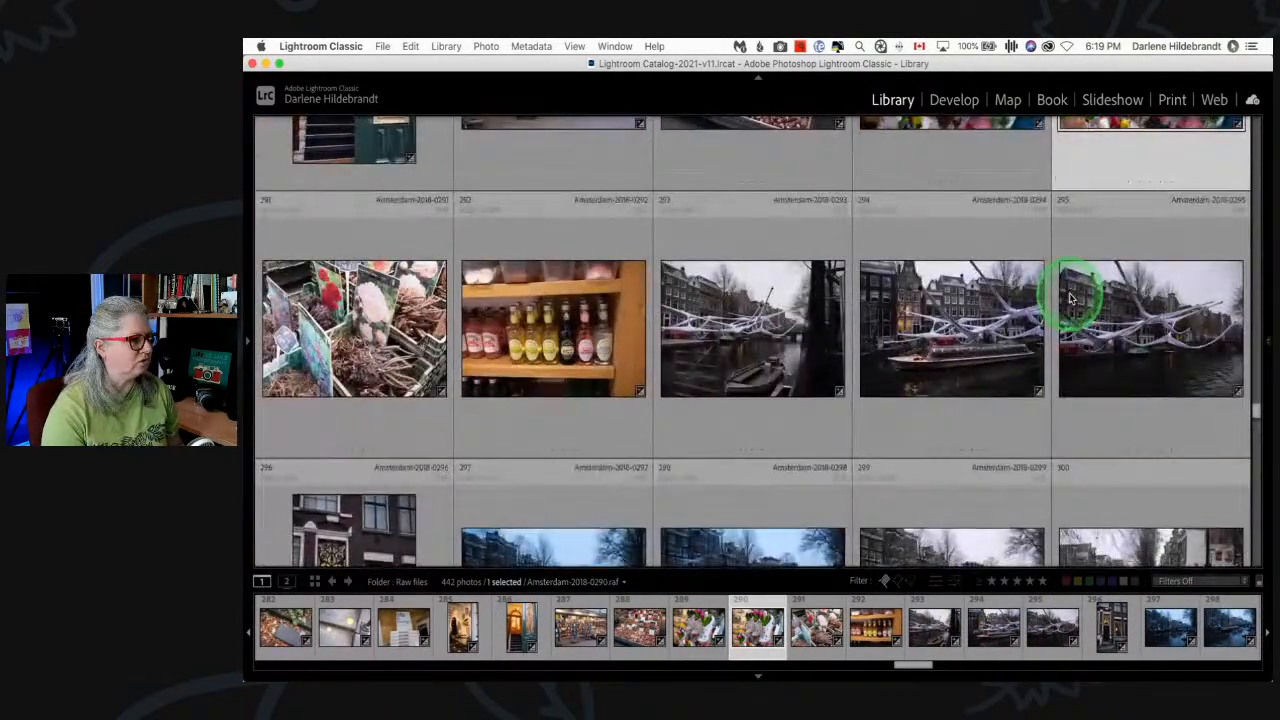
pyautogui.scroll(-3, 1070, 298)
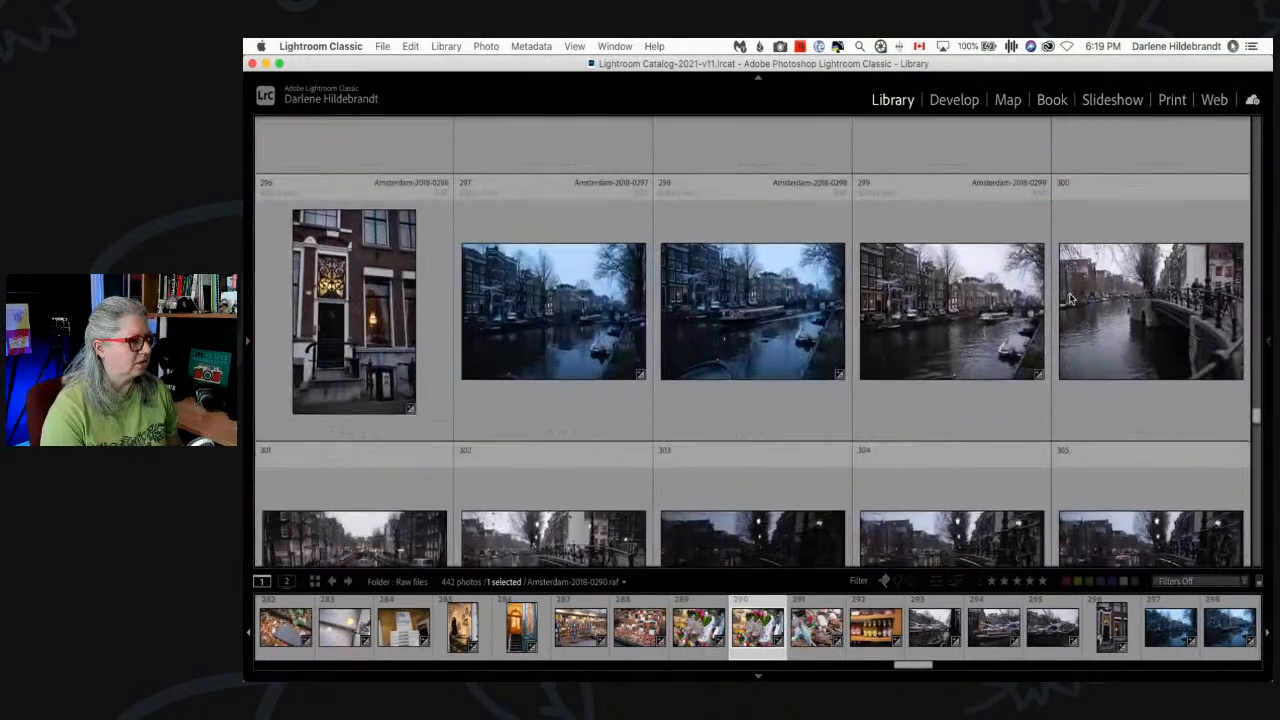
pyautogui.scroll(-2, 1069, 293)
pyautogui.click(790, 232)
pyautogui.doubleClick(790, 232)
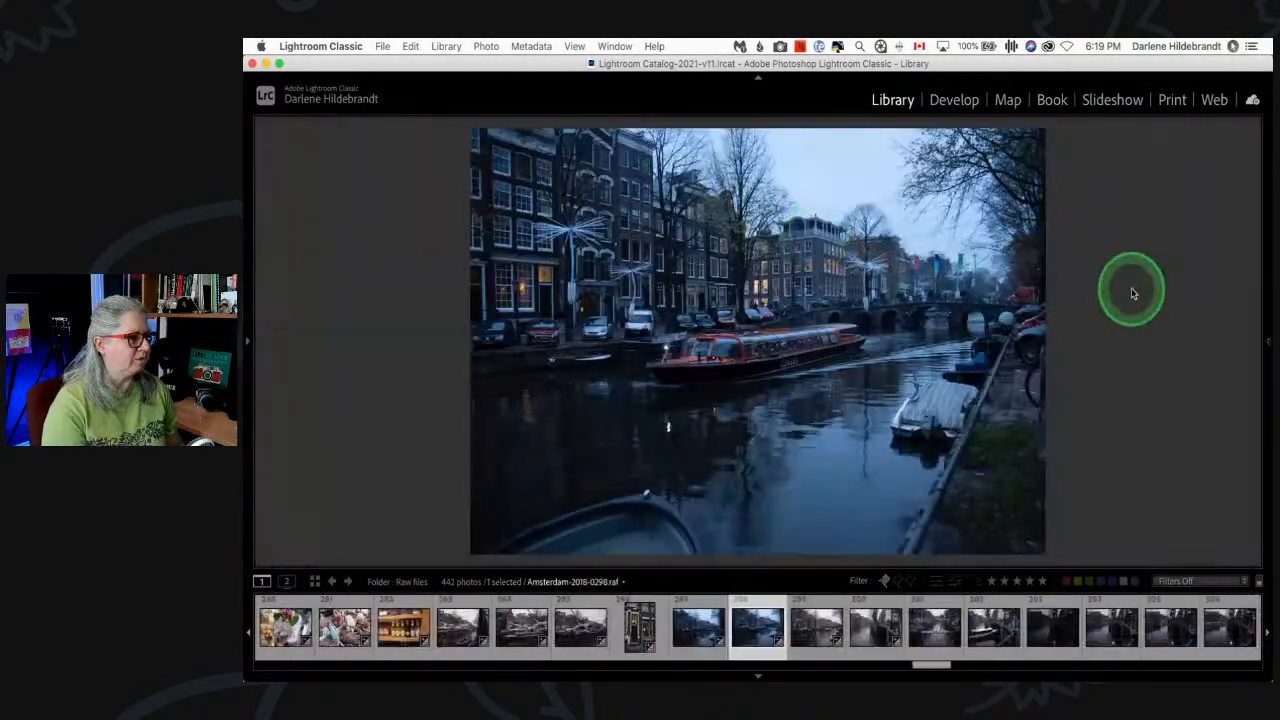
pyautogui.press('Right')
pyautogui.press('Left')
# - Open Amsterdam-2018-0298 in the Develop module, check its white balance presets, and compare its temperature and tint with 0299
pyautogui.press('d')
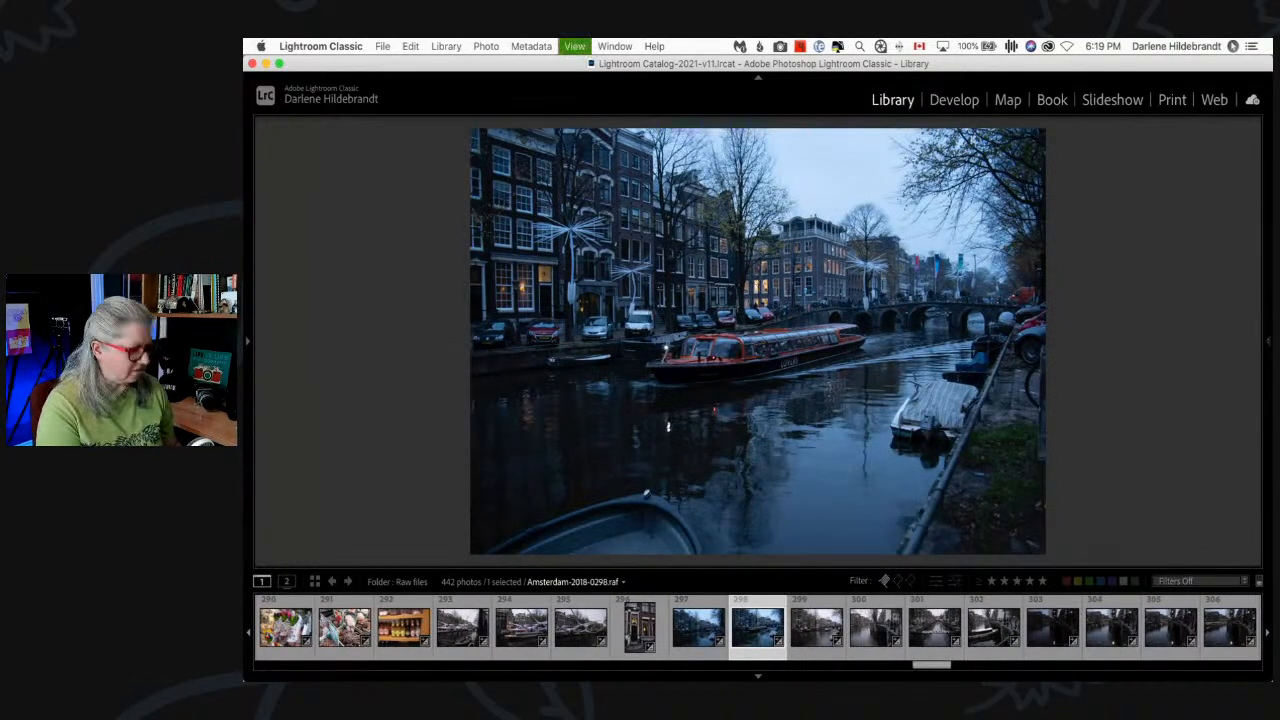
pyautogui.click(1196, 295)
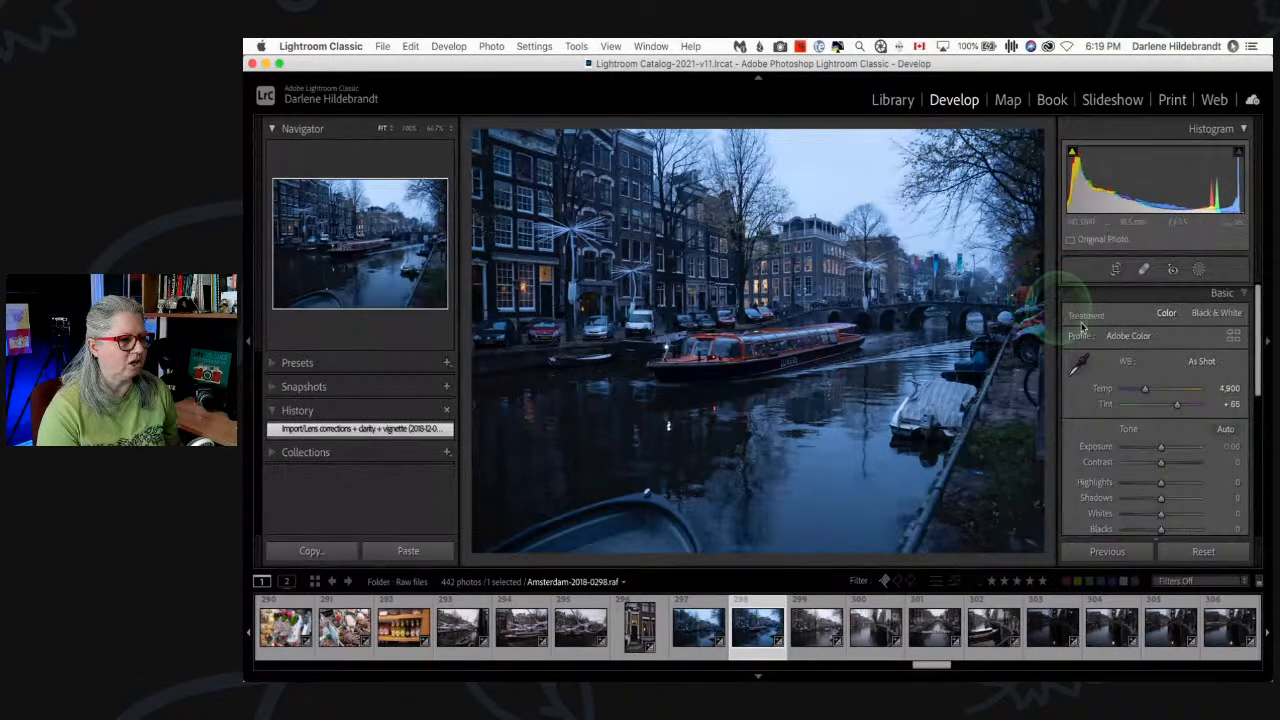
pyautogui.click(1201, 361)
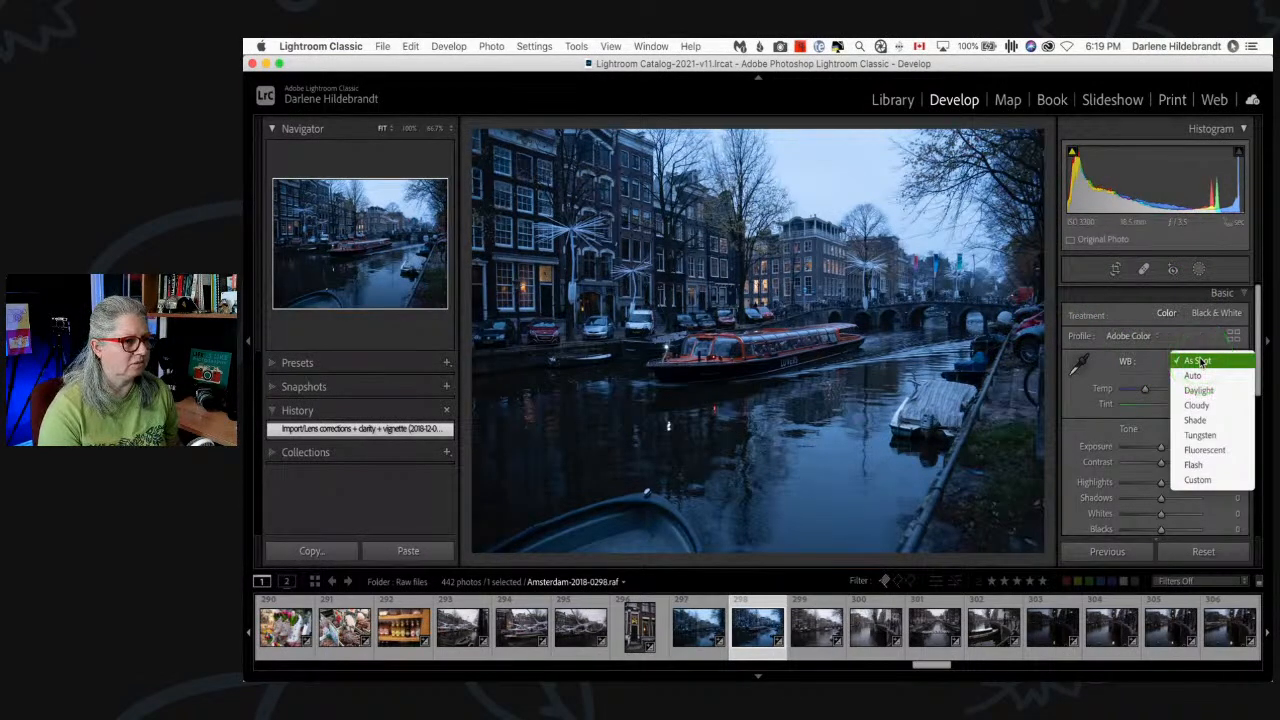
pyautogui.click(1078, 401)
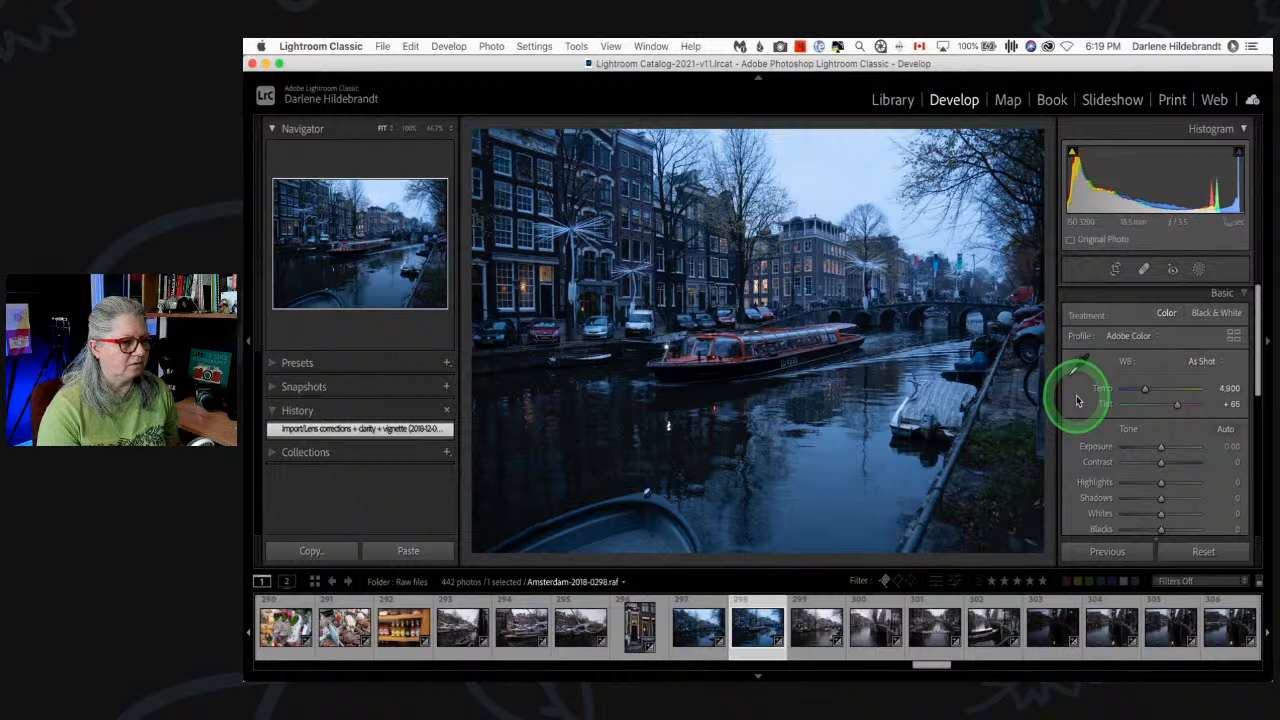
pyautogui.press('Right')
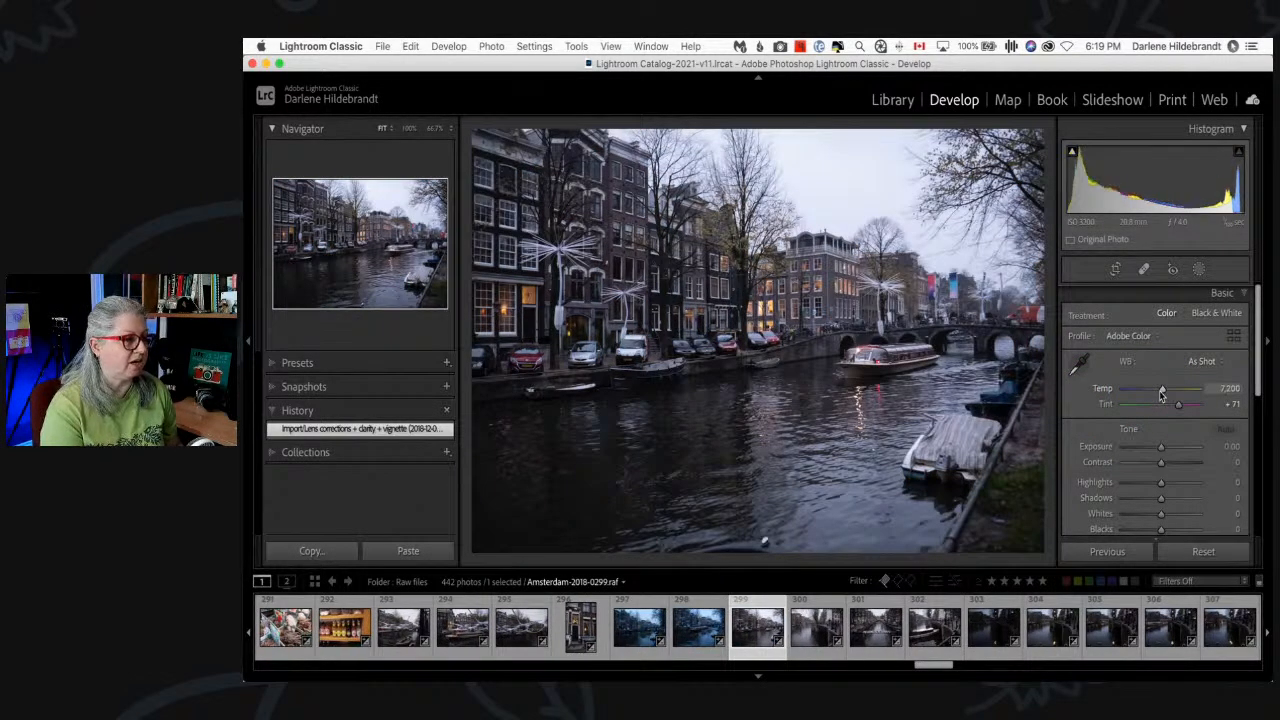
pyautogui.press('Left')
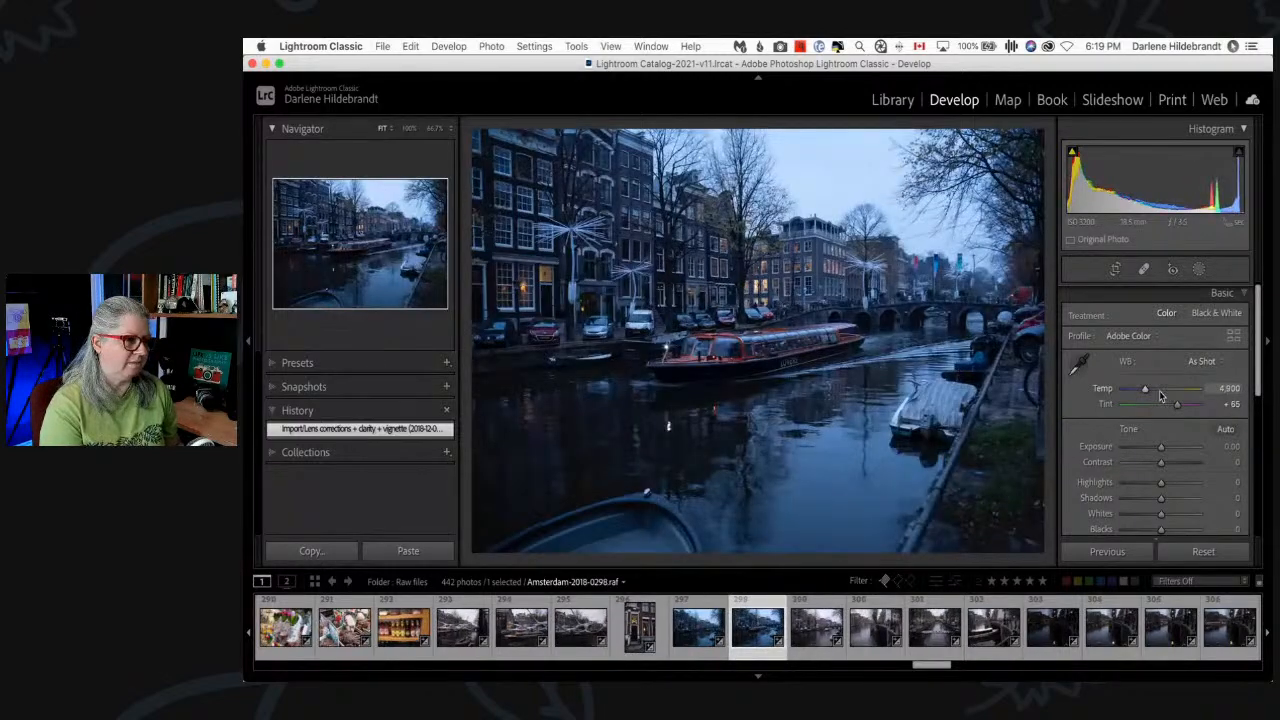
pyautogui.press('Right')
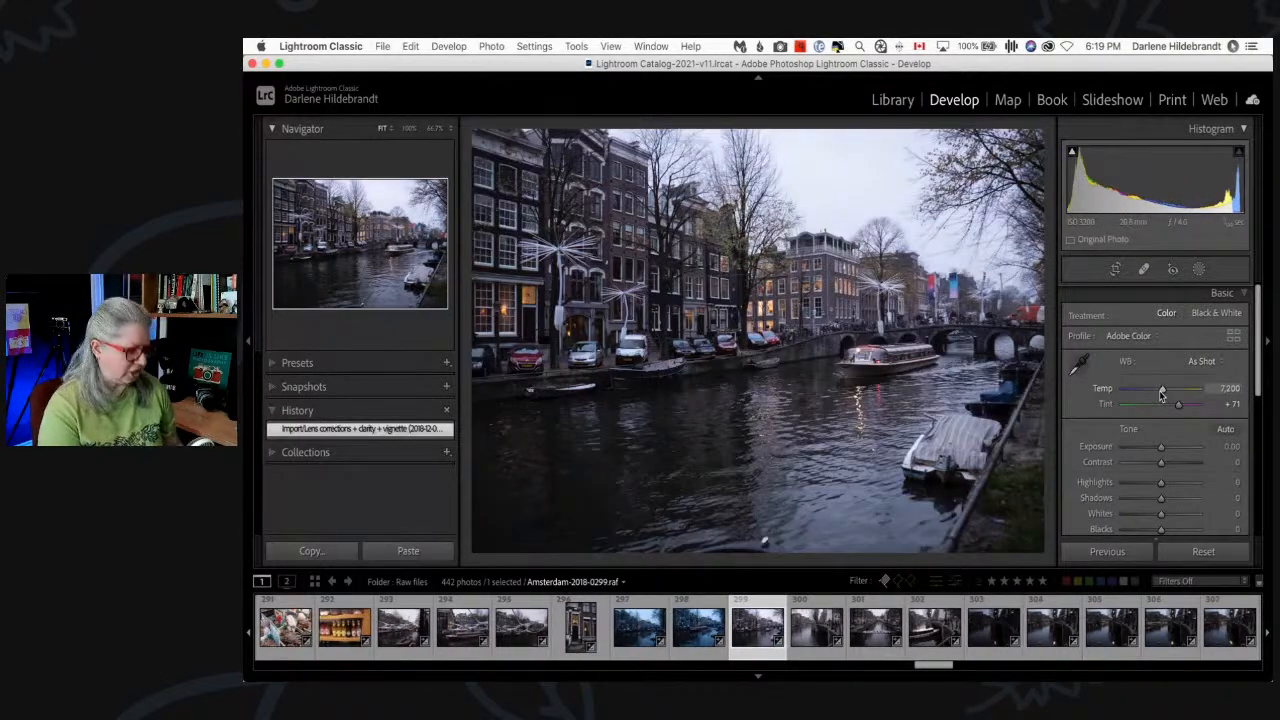
# - Return to the grid, open the dusk bridge photo Amsterdam-2018-0303 in Loupe view, and advance to 0304
pyautogui.press('g')
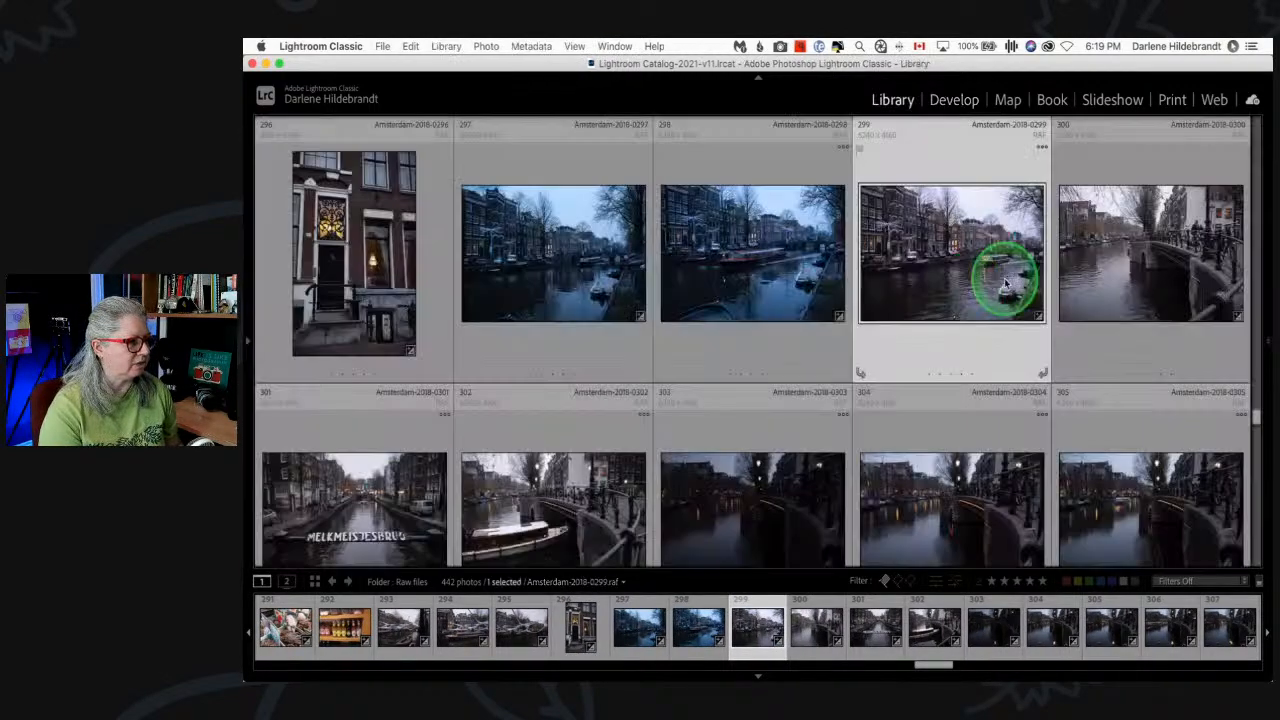
pyautogui.scroll(-3, 1005, 281)
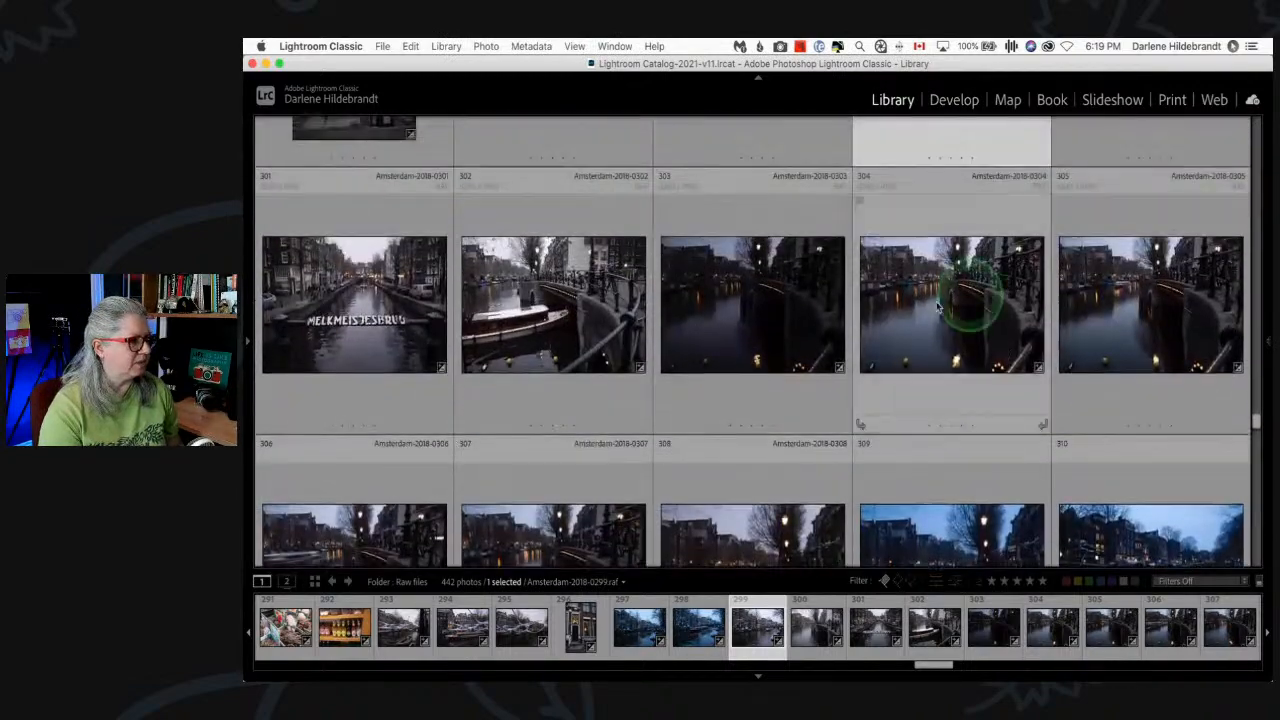
pyautogui.click(734, 334)
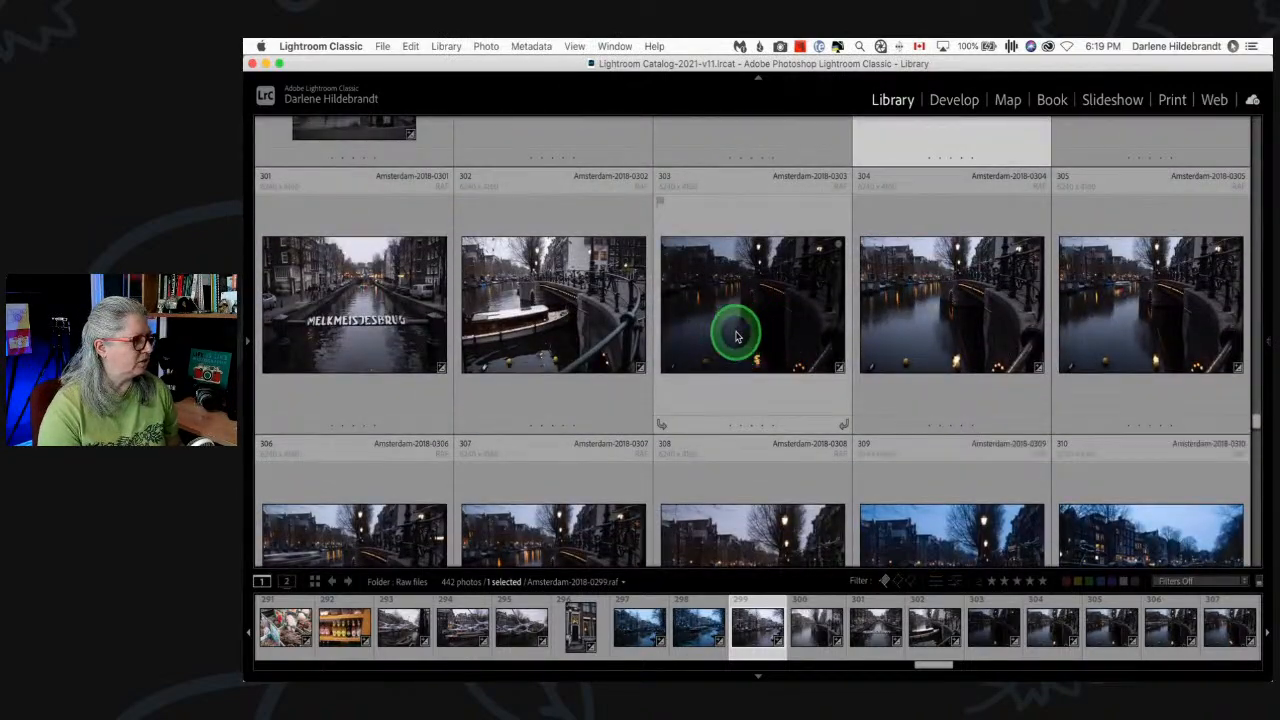
pyautogui.doubleClick(734, 334)
pyautogui.press('Right')
pyautogui.press('Right')
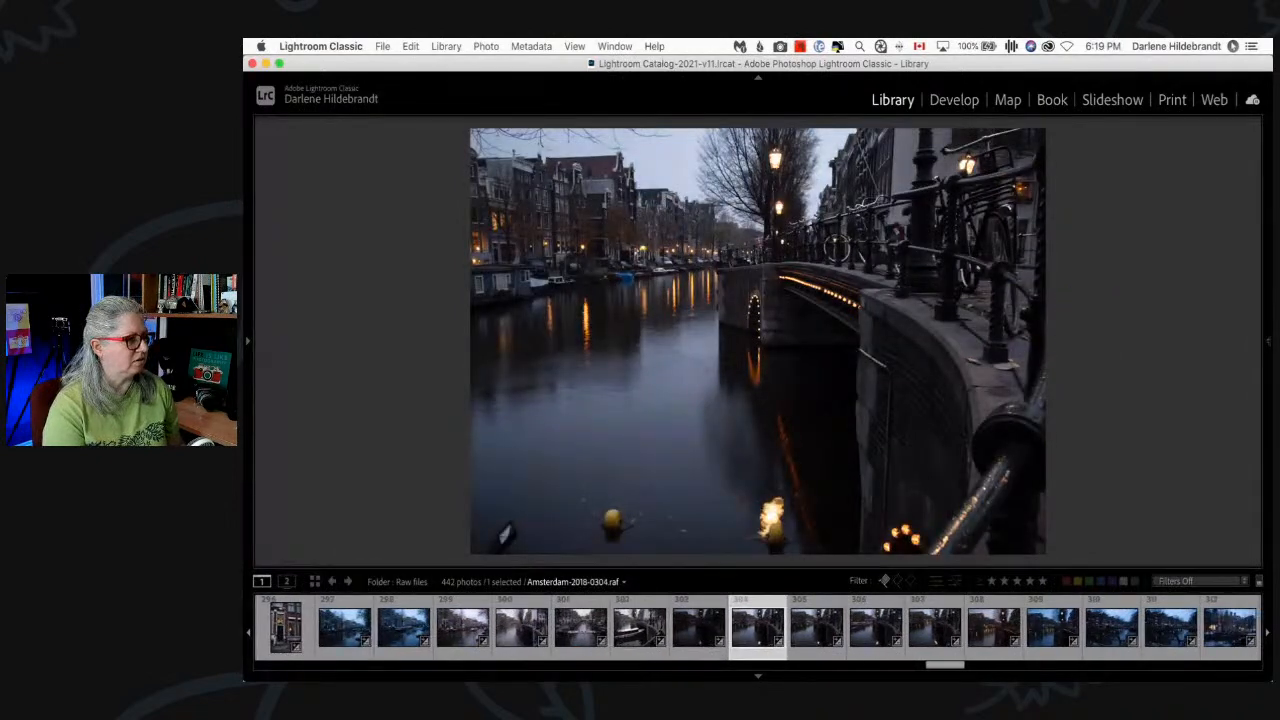
# - Compare the neighbouring dusk bridge frames up to Amsterdam-2018-0307, and flag 0306 with the blurred passing boat as a pick
pyautogui.press('Right')
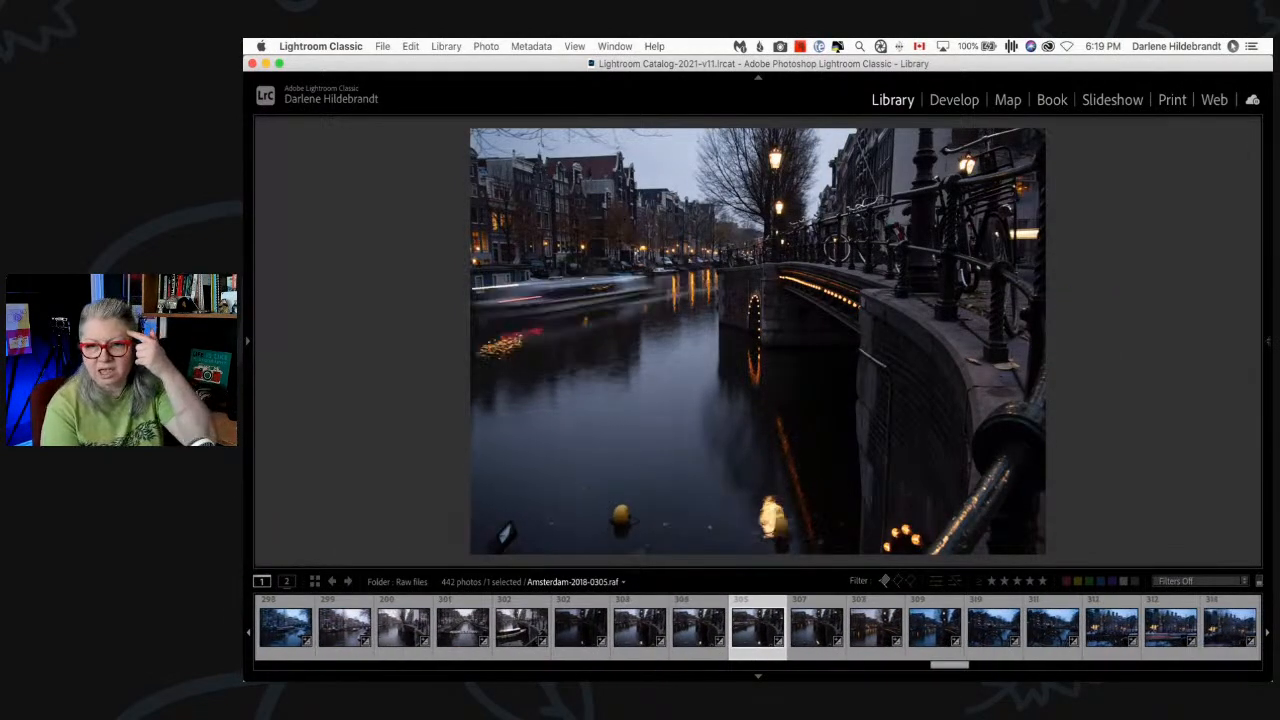
pyautogui.press('Left')
pyautogui.press('Right')
pyautogui.press('Right')
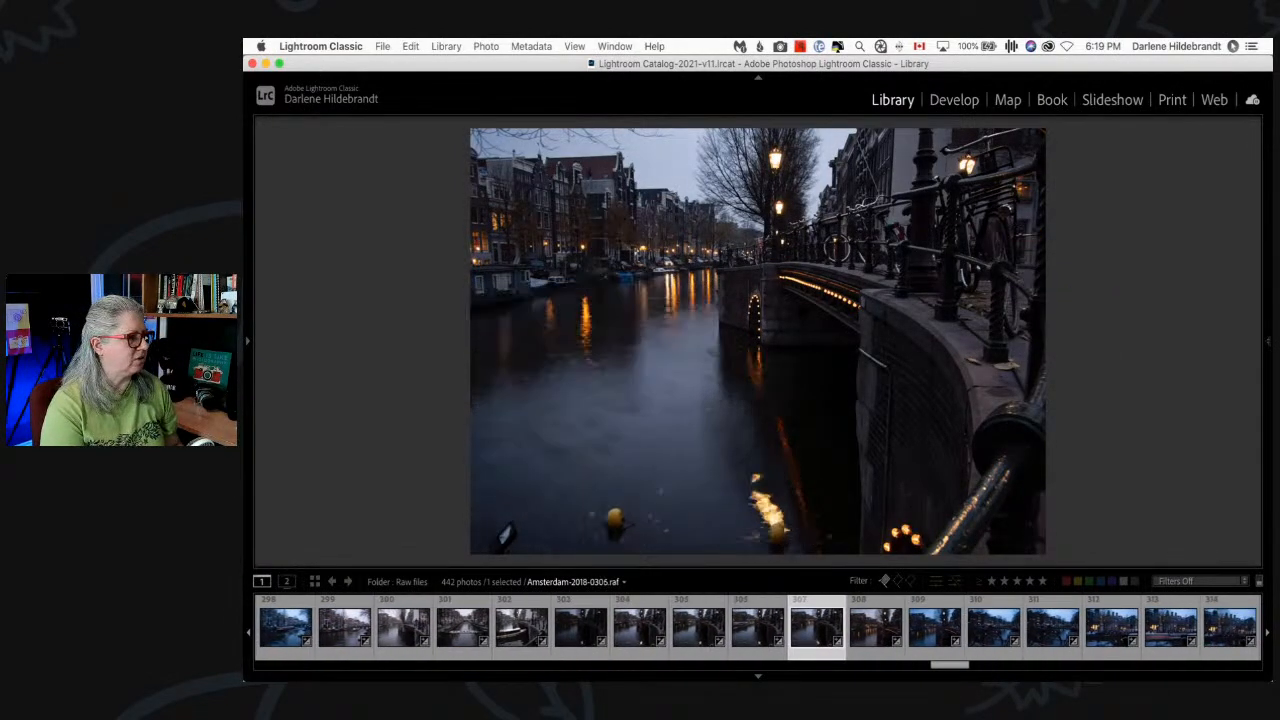
pyautogui.press('Right')
pyautogui.press('Left')
pyautogui.press('Right')
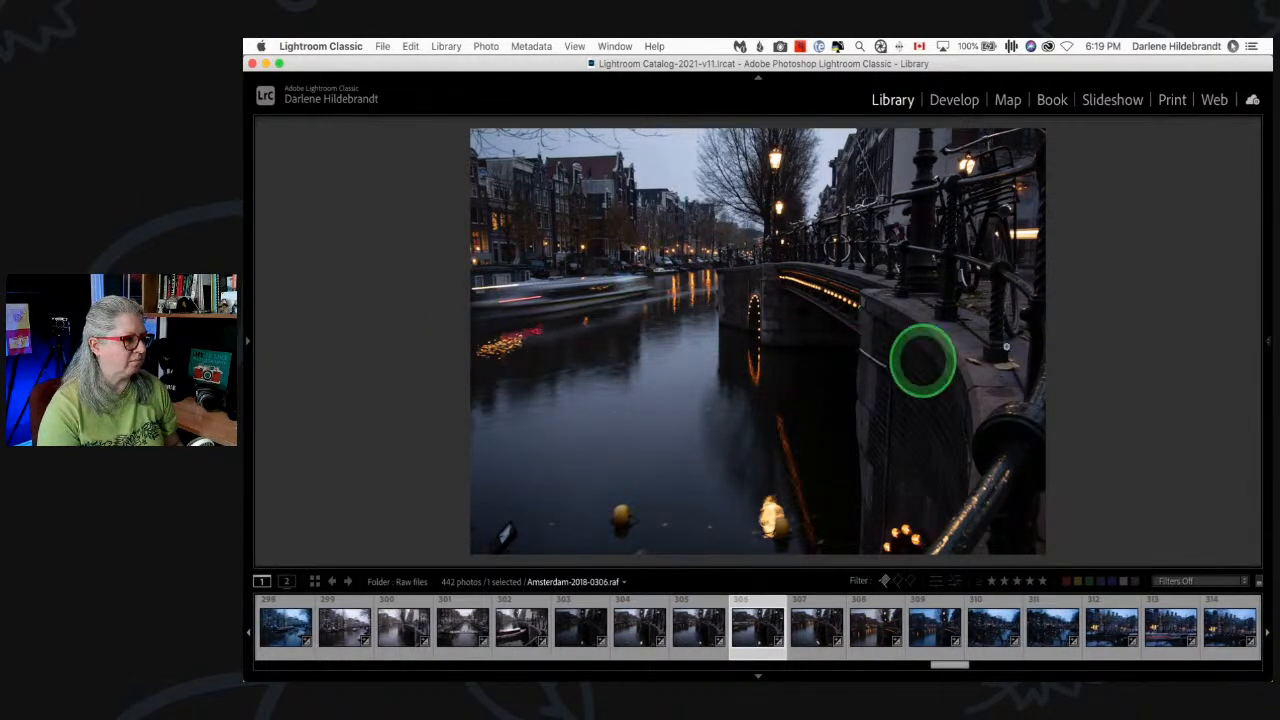
pyautogui.press('p')
# - Check the bridge frames on either side again, compare Amsterdam-2018-0305 with 0306, and flag 0305 as a pick
pyautogui.press('Right')
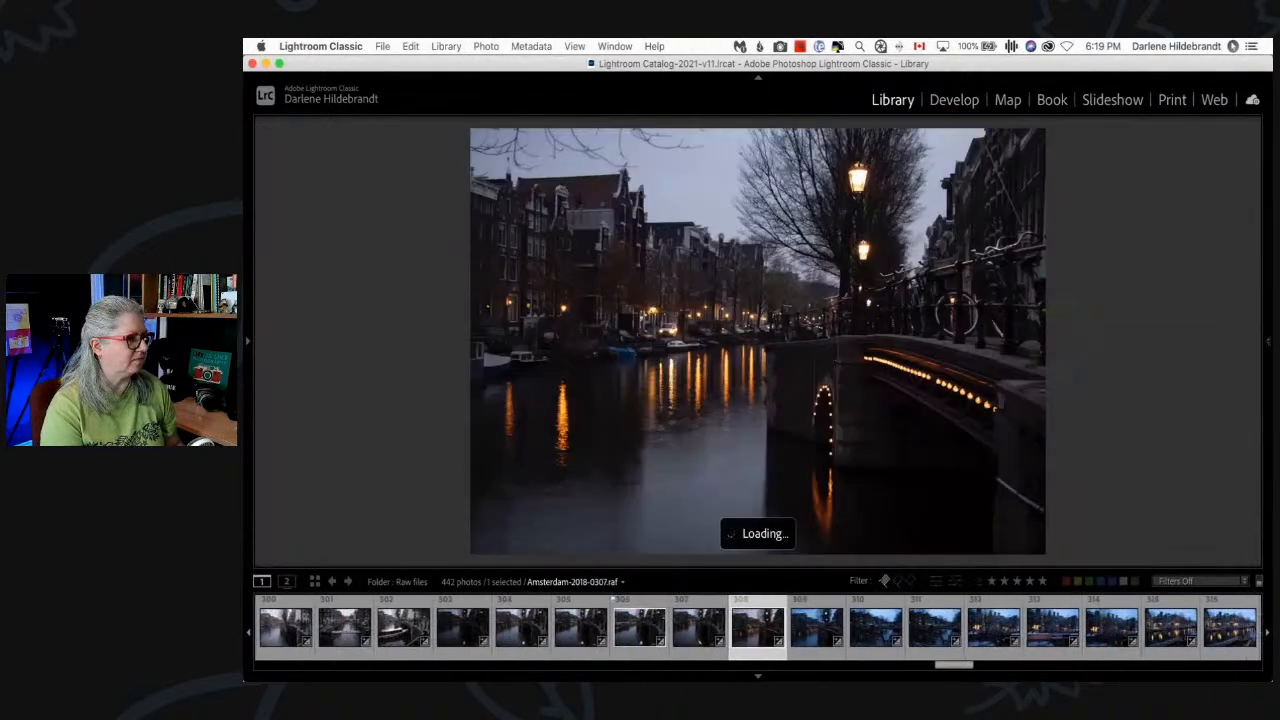
pyautogui.press('Left')
pyautogui.press('Left')
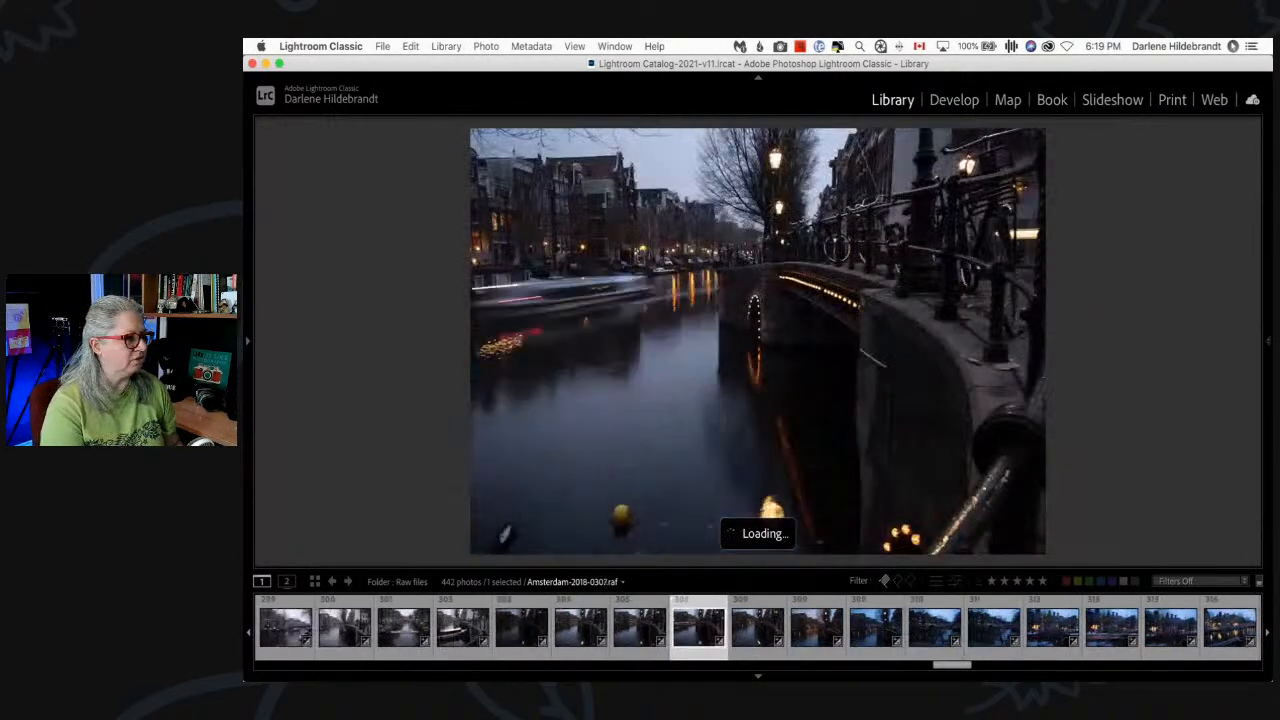
pyautogui.press('Left')
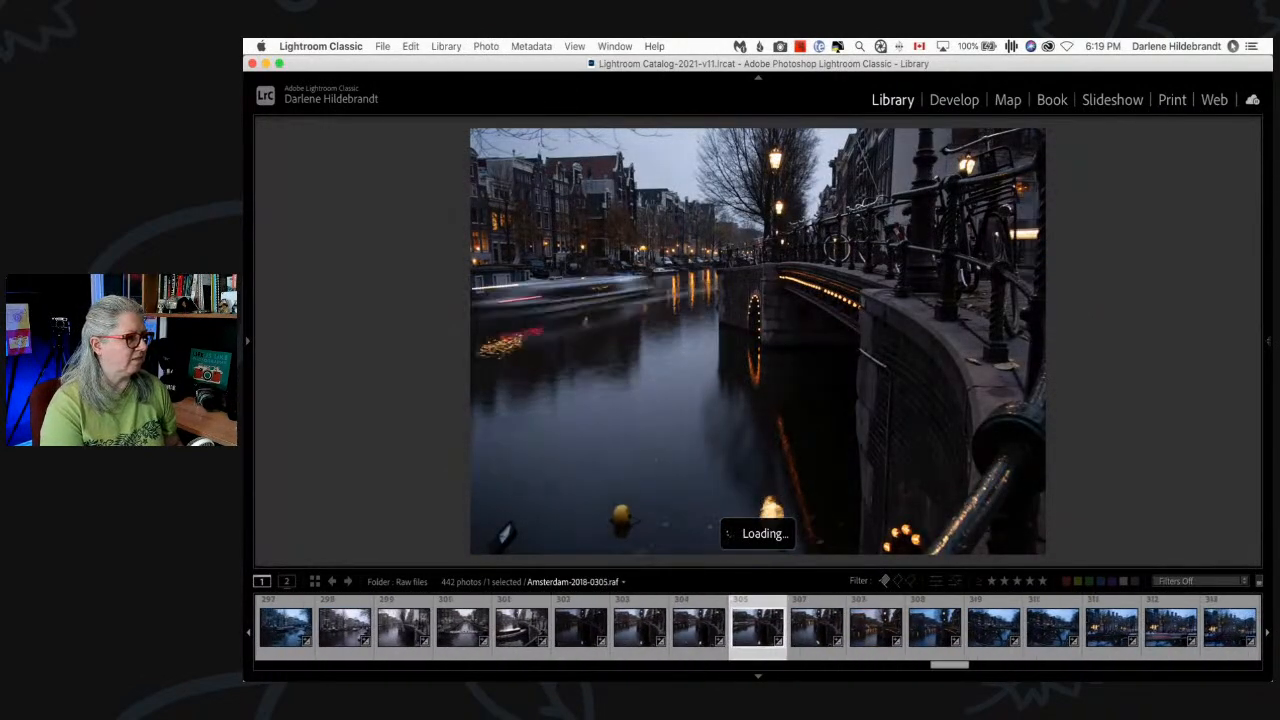
pyautogui.press('Left')
pyautogui.press('Right')
pyautogui.press('Left')
pyautogui.press('Right')
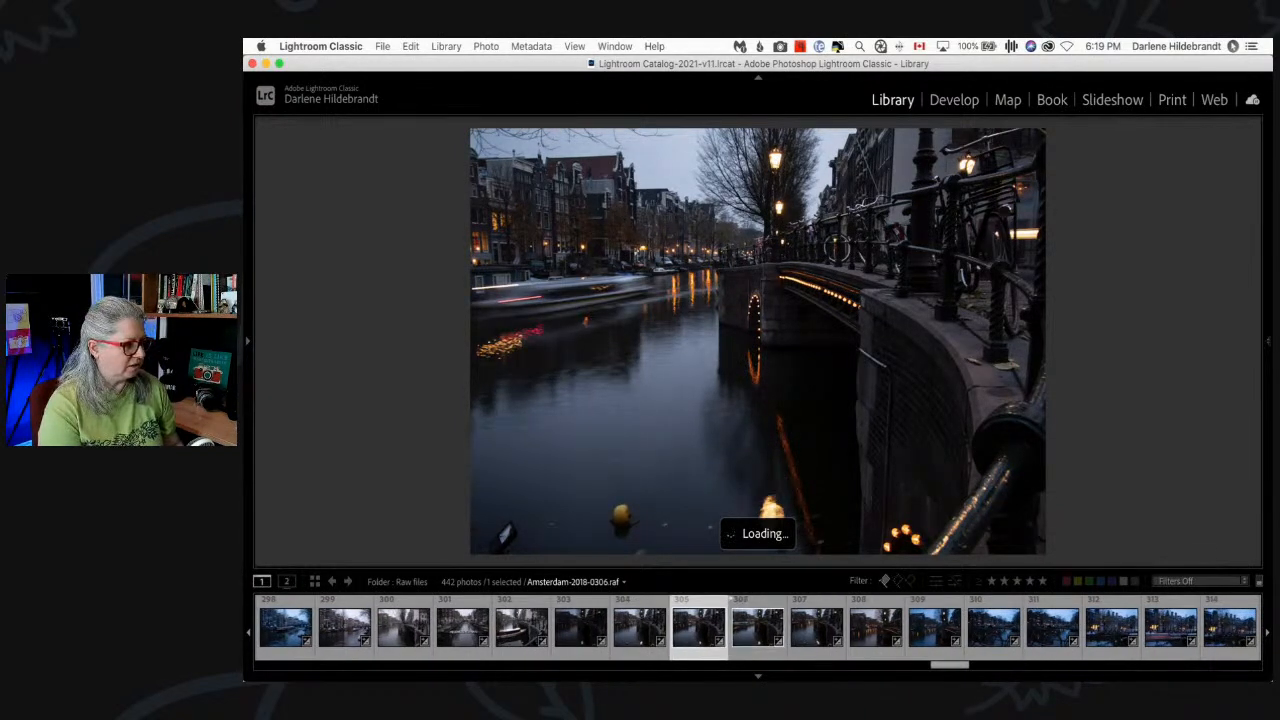
pyautogui.press('Left')
pyautogui.press('p')
# - Review the remaining bridge, bicycle and lit canal house photos from Amsterdam-2018-0304 up to 0314 in Loupe view
pyautogui.press('Left')
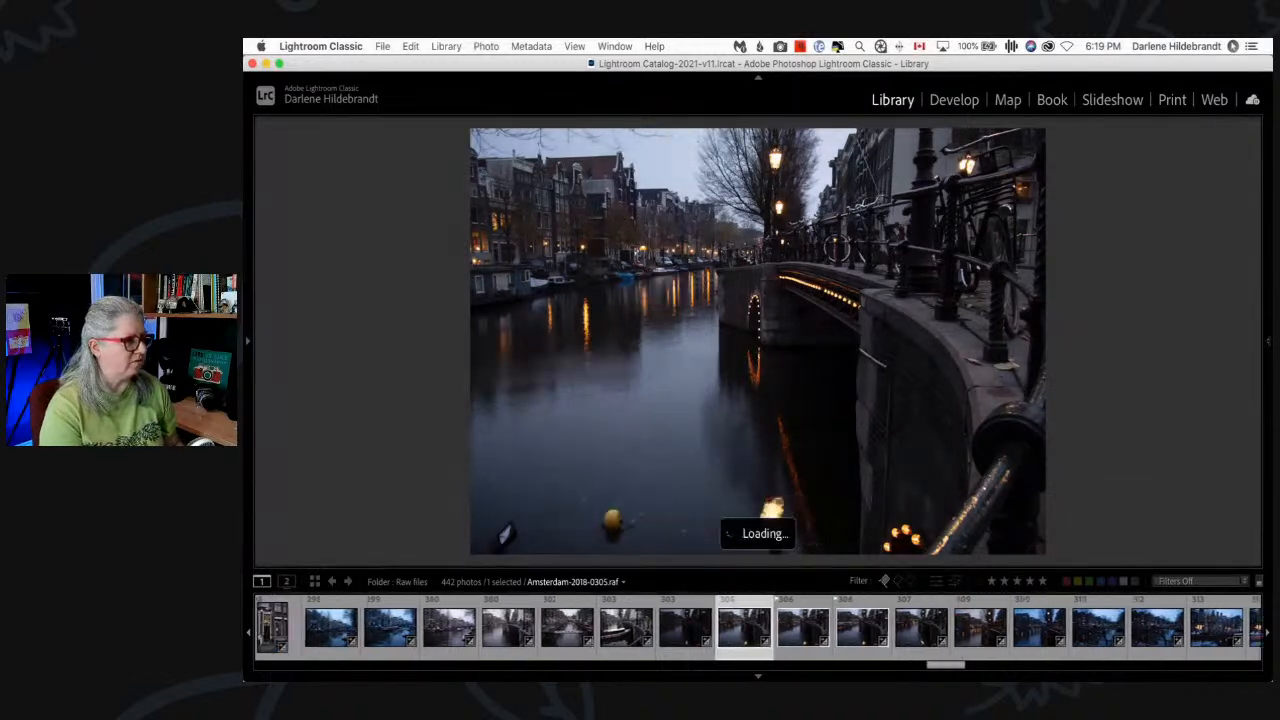
pyautogui.press('Right')
pyautogui.press('Right')
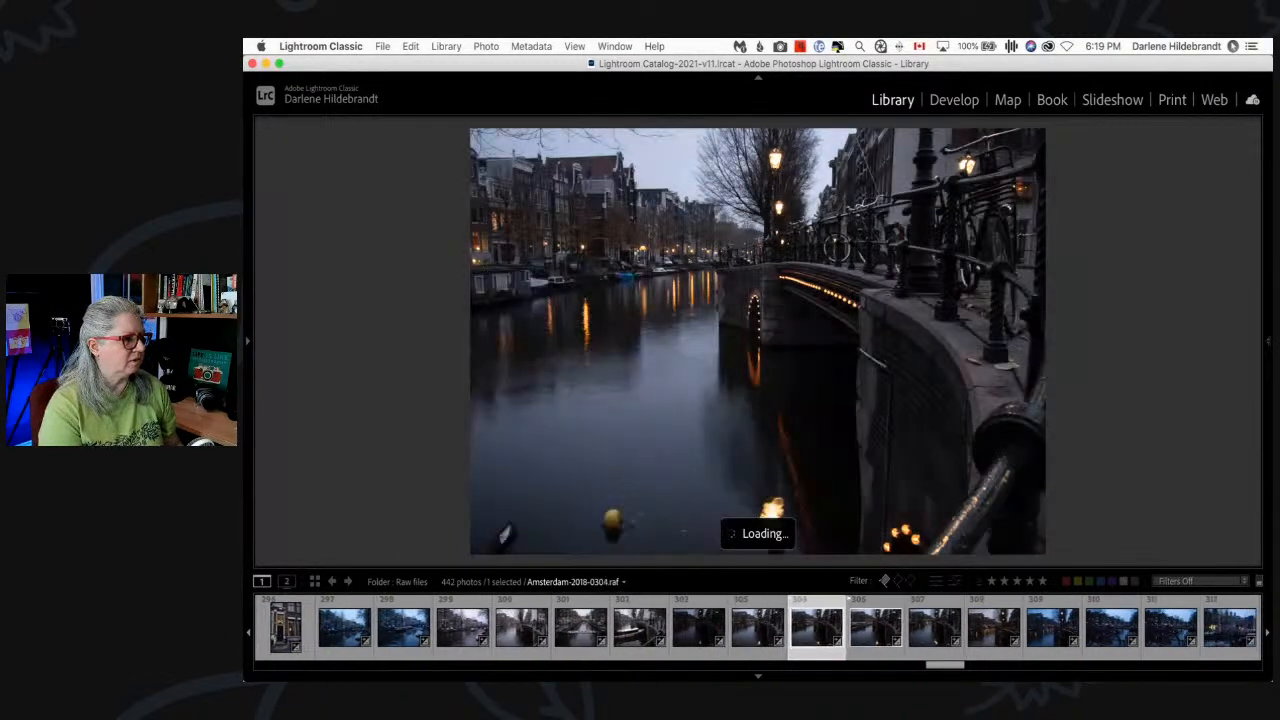
pyautogui.press('Right')
pyautogui.press('Right')
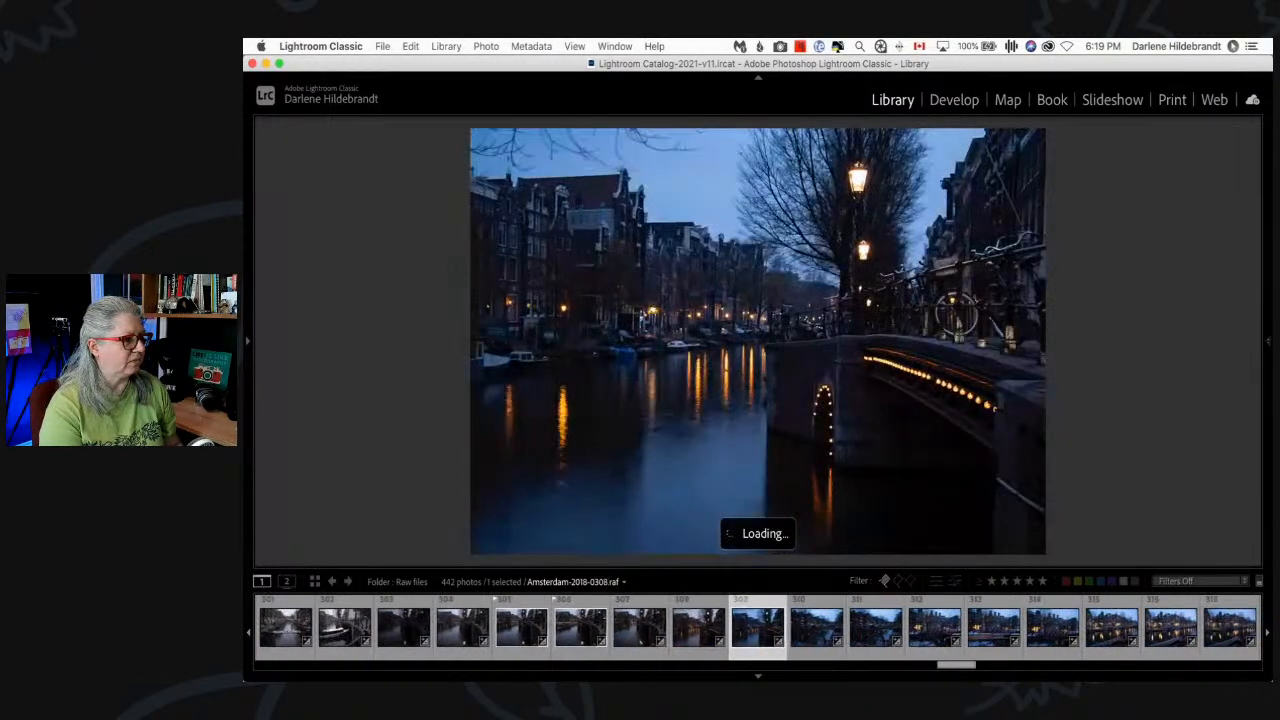
pyautogui.press('Right')
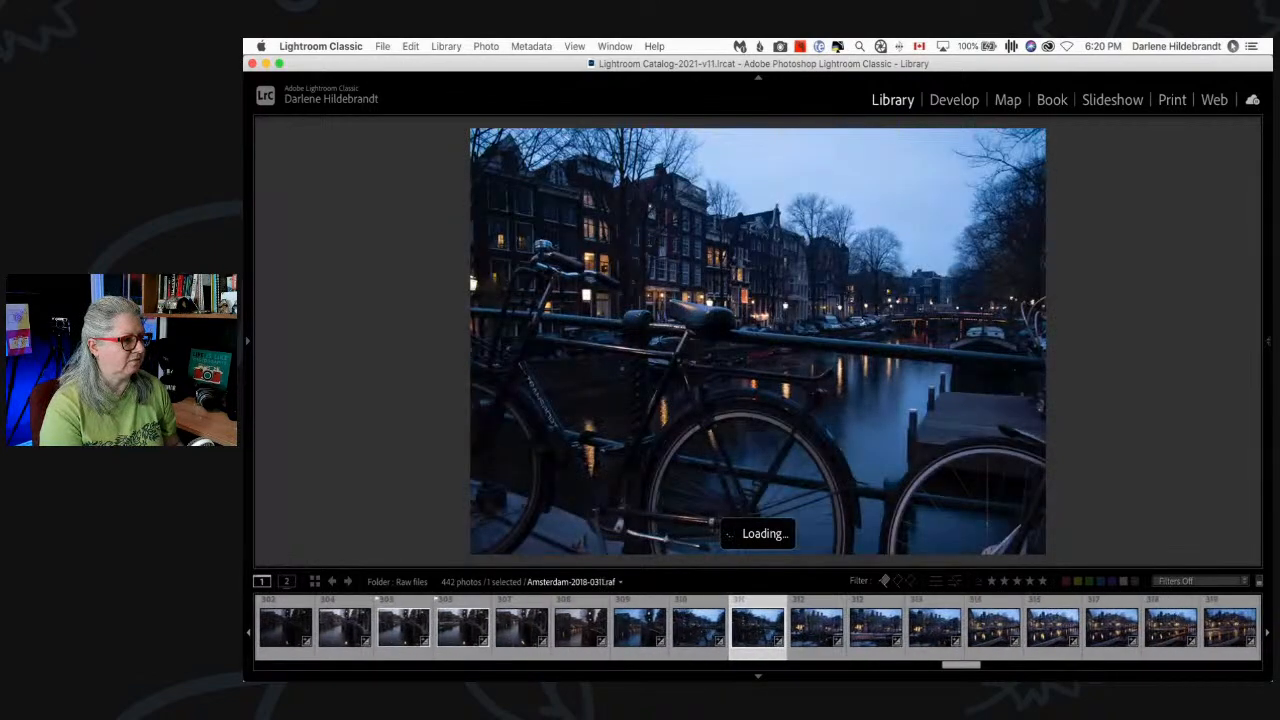
pyautogui.press('Right')
pyautogui.press('Right')
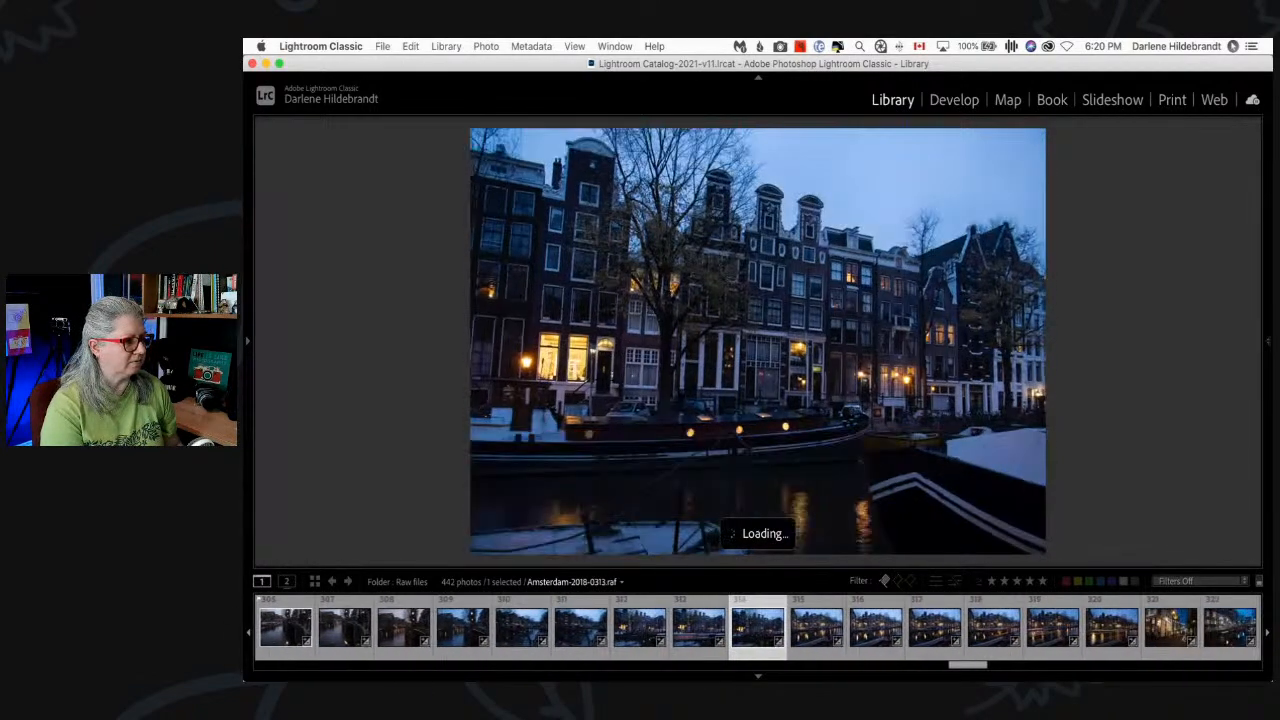
# - Compare the blue-hour canal house series with boat light trails, from Amsterdam-2018-0315 to 0320
pyautogui.press('Right')
pyautogui.press('Right')
pyautogui.press('Right')
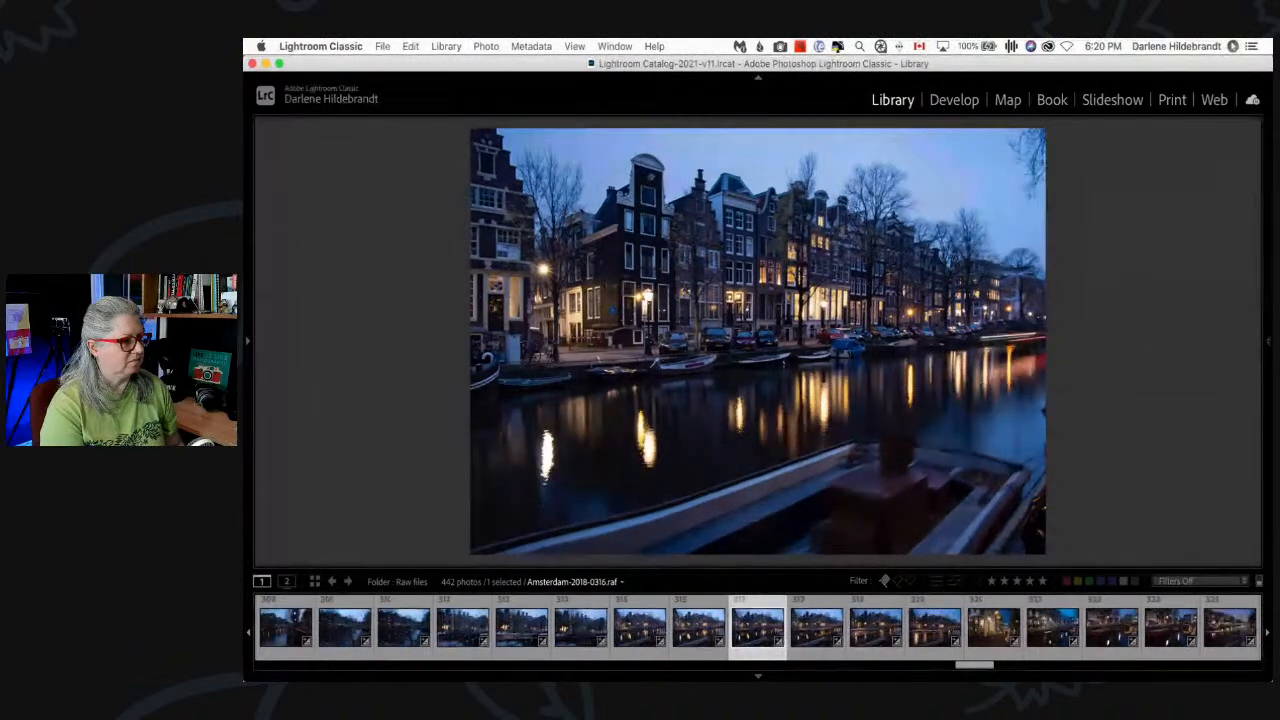
pyautogui.press('Right')
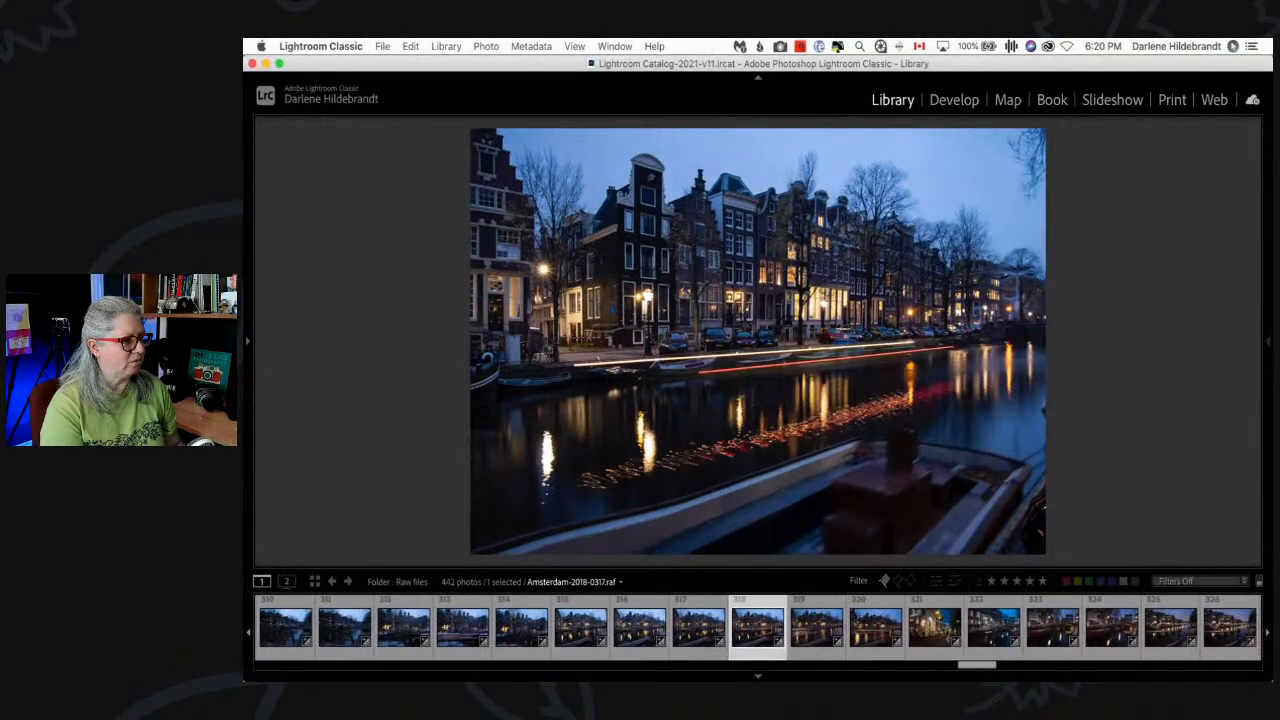
pyautogui.press('Right')
pyautogui.press('Right')
pyautogui.press('Left')
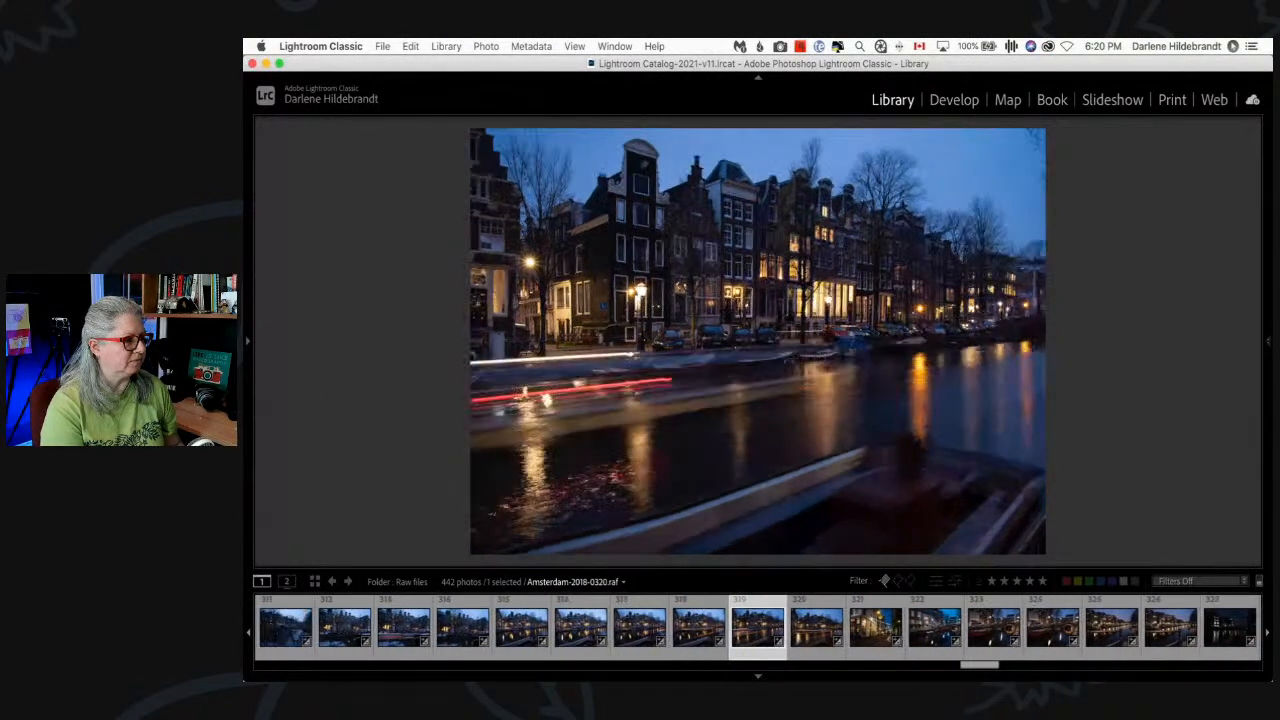
# - Go back to Amsterdam-2018-0315 and flag the matching canal house frames 0315 through 0318 as picks
pyautogui.press('Left')
pyautogui.press('Left')
pyautogui.press('Left')
pyautogui.press('Left')
pyautogui.press('Left')
pyautogui.press('Left')
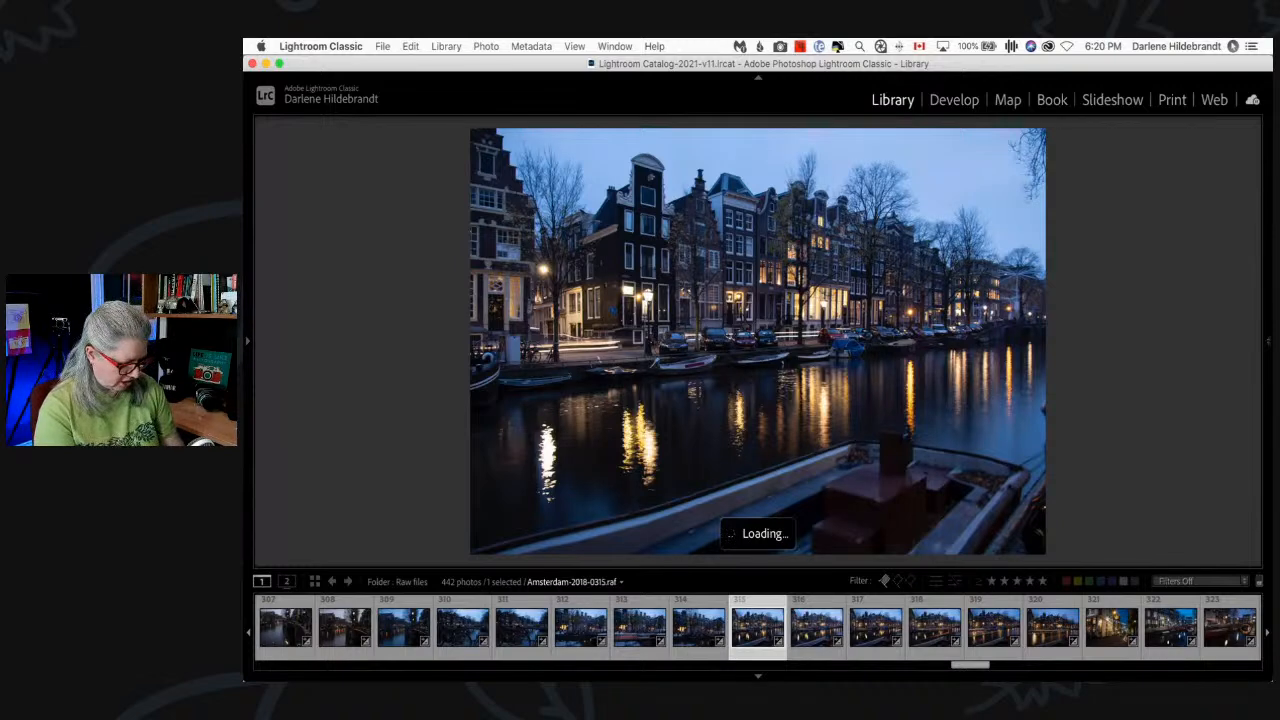
pyautogui.press('p')
pyautogui.press('p')
pyautogui.press('p')
pyautogui.press('Right')
pyautogui.press('Left')
pyautogui.press('Right')
pyautogui.press('p')
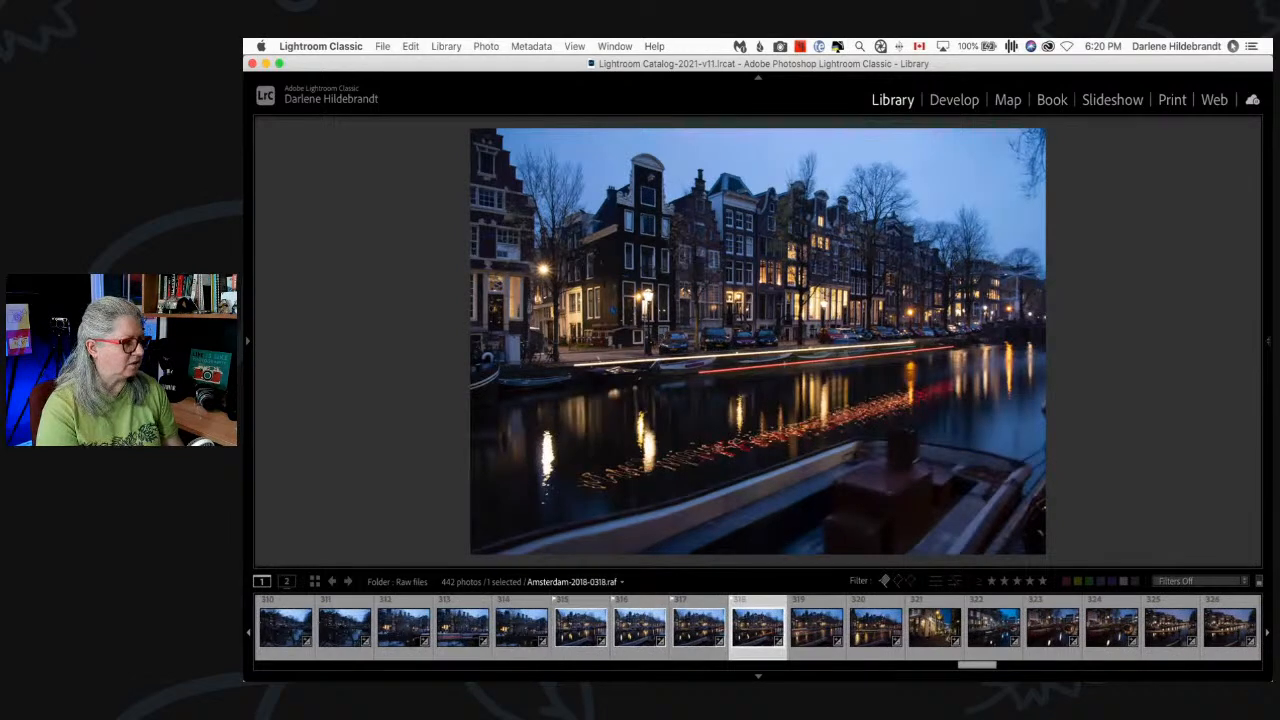
# - Set the Red color label on the canal house frames Amsterdam-2018-0315 through 0318 to mark them as a group
pyautogui.press('6')
pyautogui.press('Left')
pyautogui.press('6')
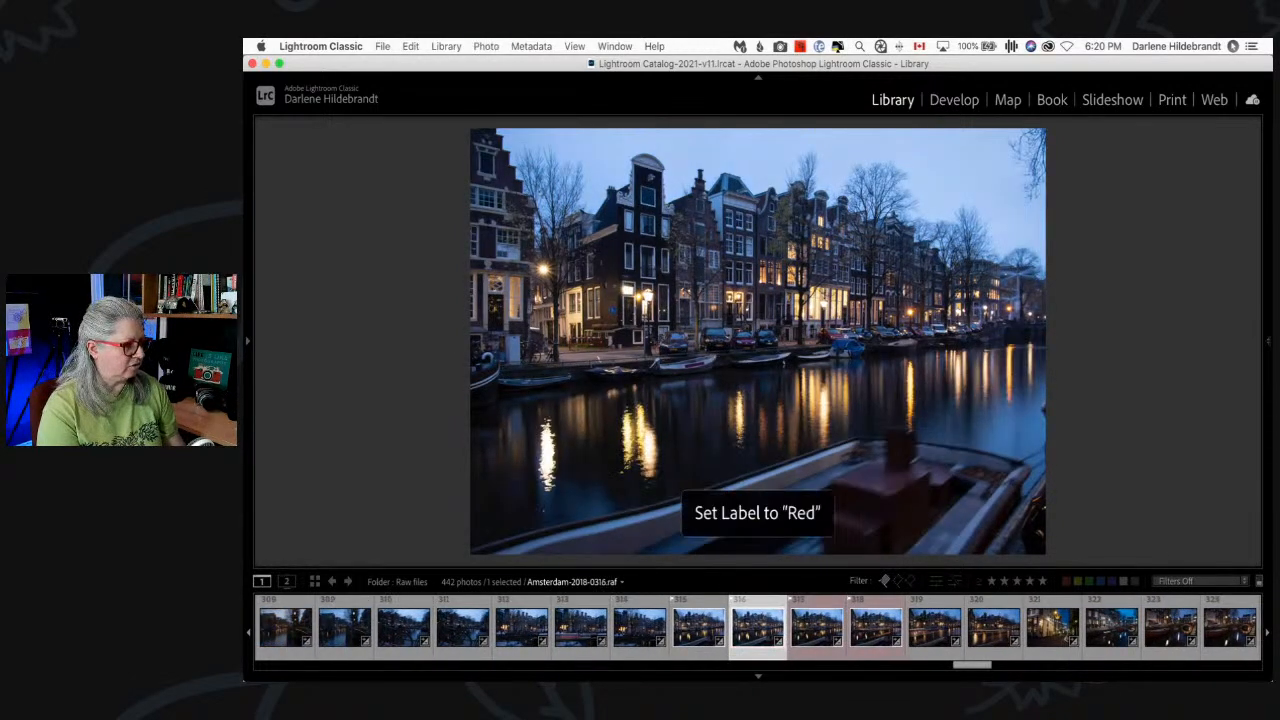
pyautogui.press('Left')
pyautogui.press('6')
# - Move ahead to the light-trail photo Amsterdam-2018-0320, check the frame after it, and flag 0320 as a pick
pyautogui.press('Right')
pyautogui.press('Right')
pyautogui.press('Right')
pyautogui.press('Right')
pyautogui.press('Right')
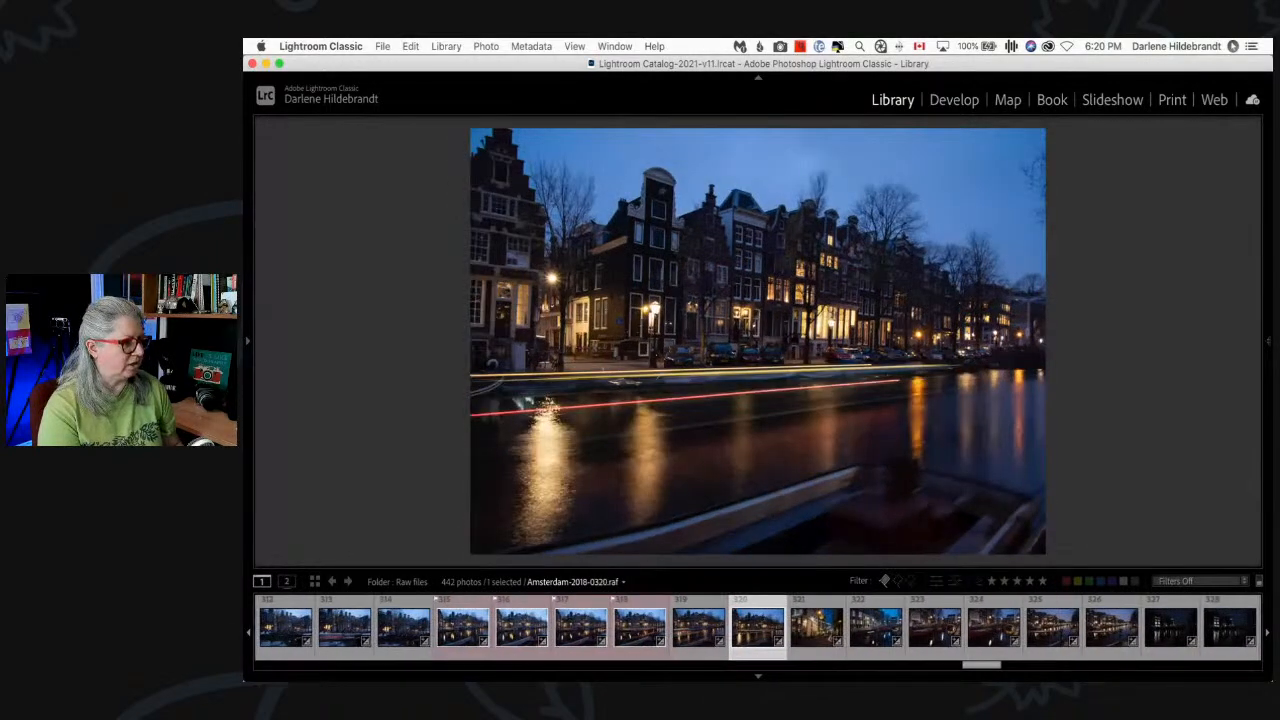
pyautogui.press('Right')
pyautogui.press('Right')
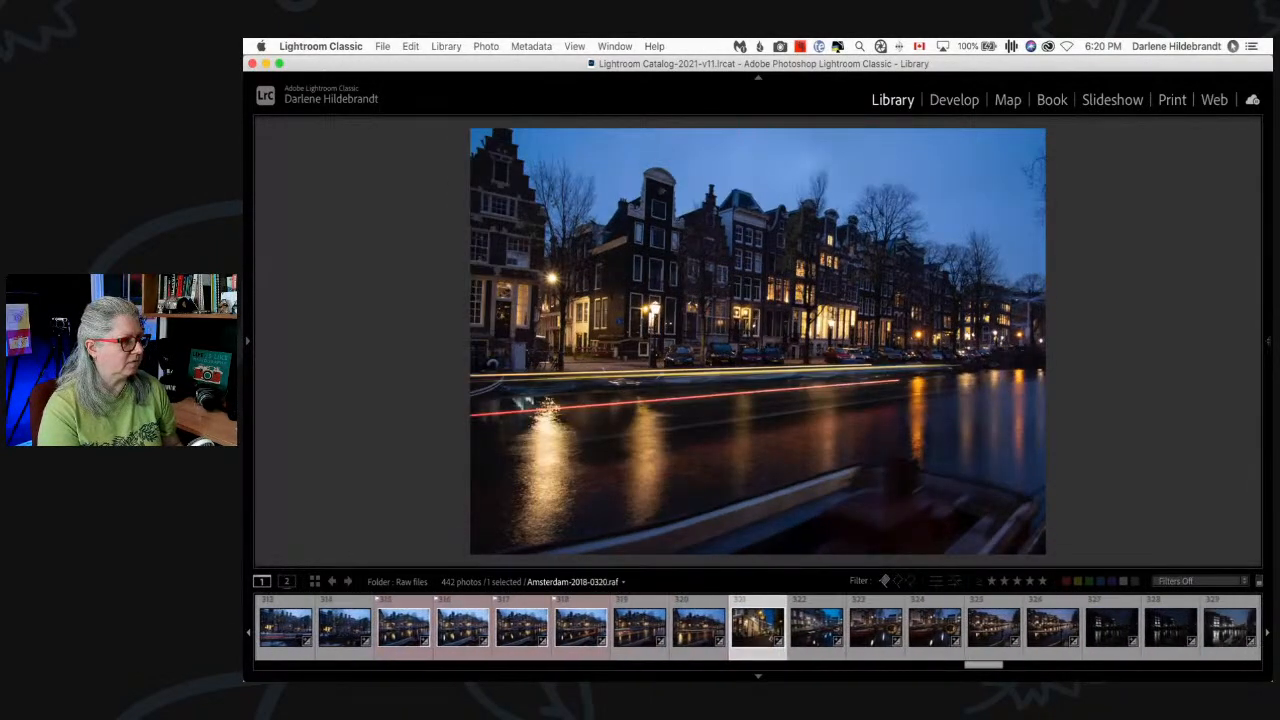
pyautogui.press('Right')
pyautogui.press('Left')
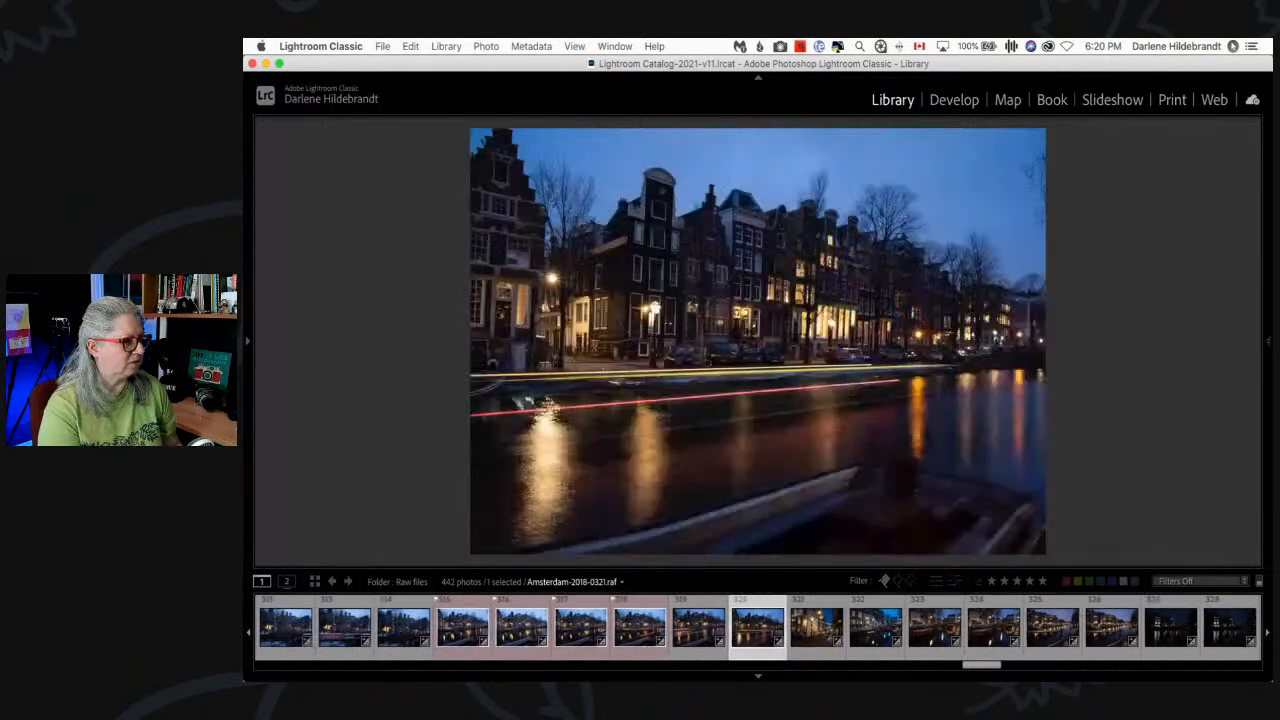
pyautogui.press('p')
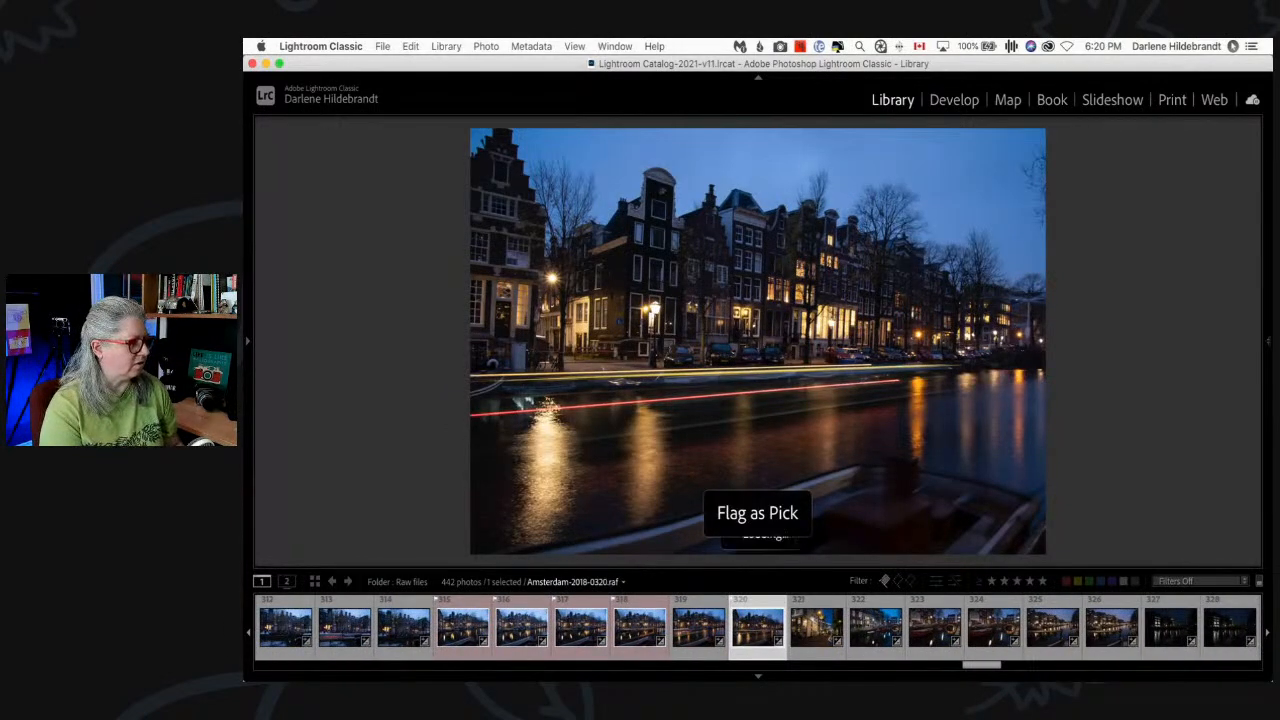
# - Review the night canal photos from Amsterdam-2018-0321 onward, and compare the railing and bicycle shots 0325 and 0326
pyautogui.press('Right')
pyautogui.press('Right')
pyautogui.press('Right')
pyautogui.press('Right')
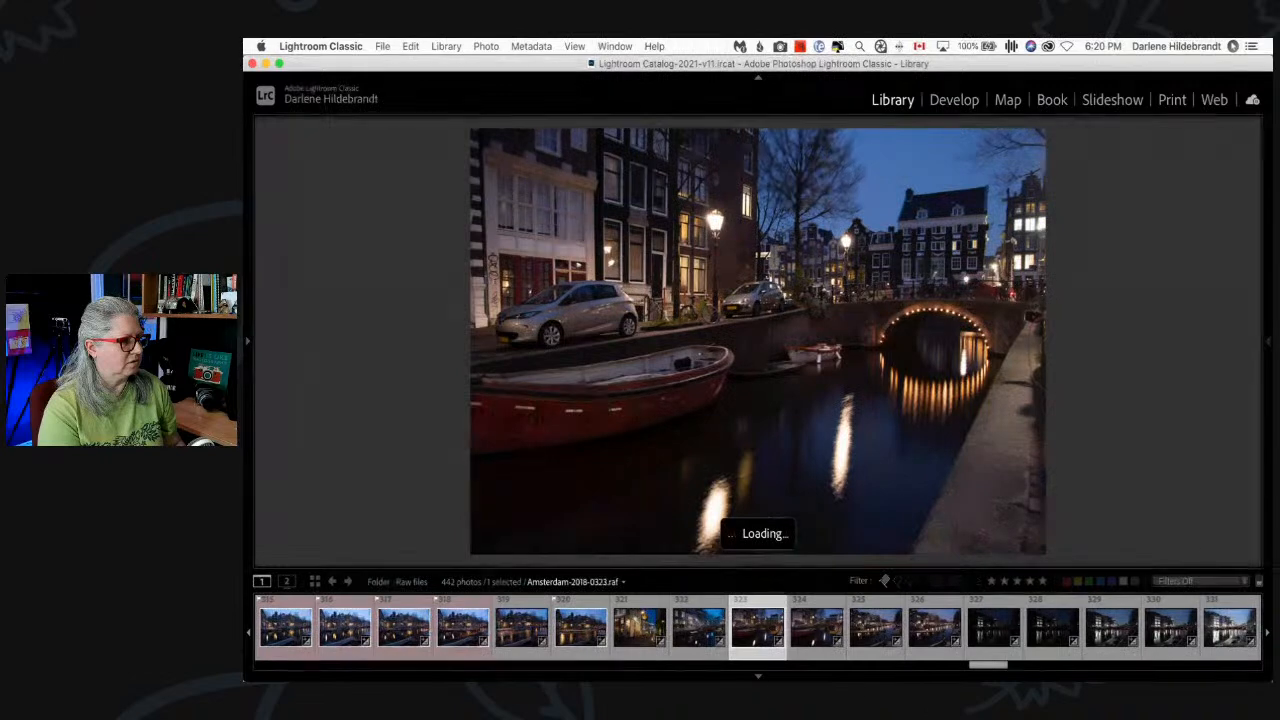
pyautogui.press('Right')
pyautogui.press('Right')
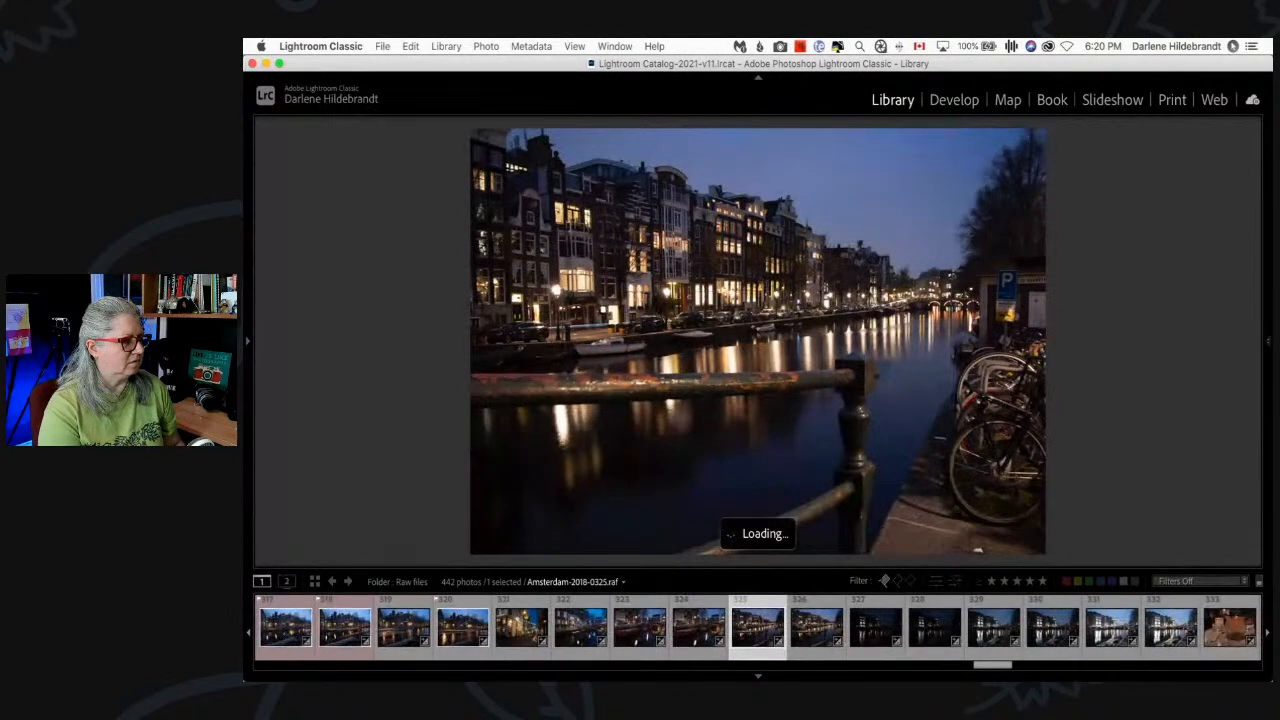
pyautogui.press('Left')
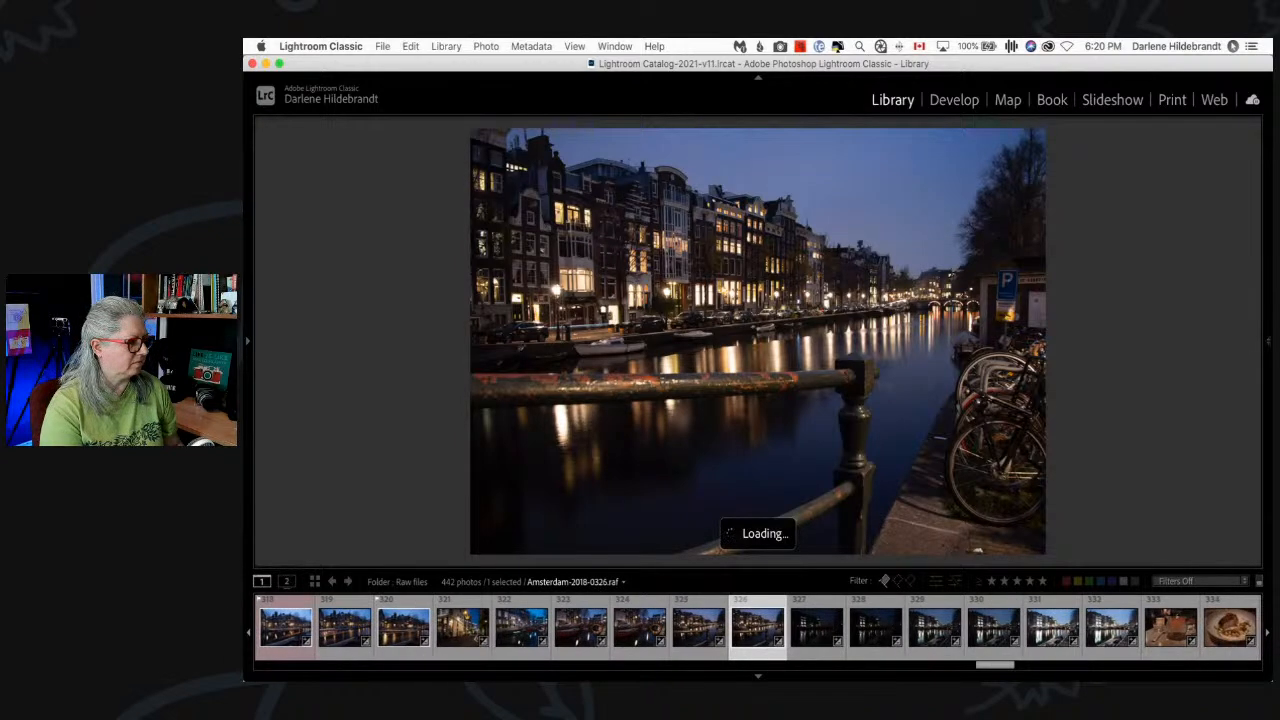
pyautogui.press('Right')
pyautogui.press('Left')
pyautogui.press('Left')
# - Check the railing shots in the grid, compare Amsterdam-2018-0325 with 0326 in Loupe view, and flag 0325 as a pick
pyautogui.press('g')
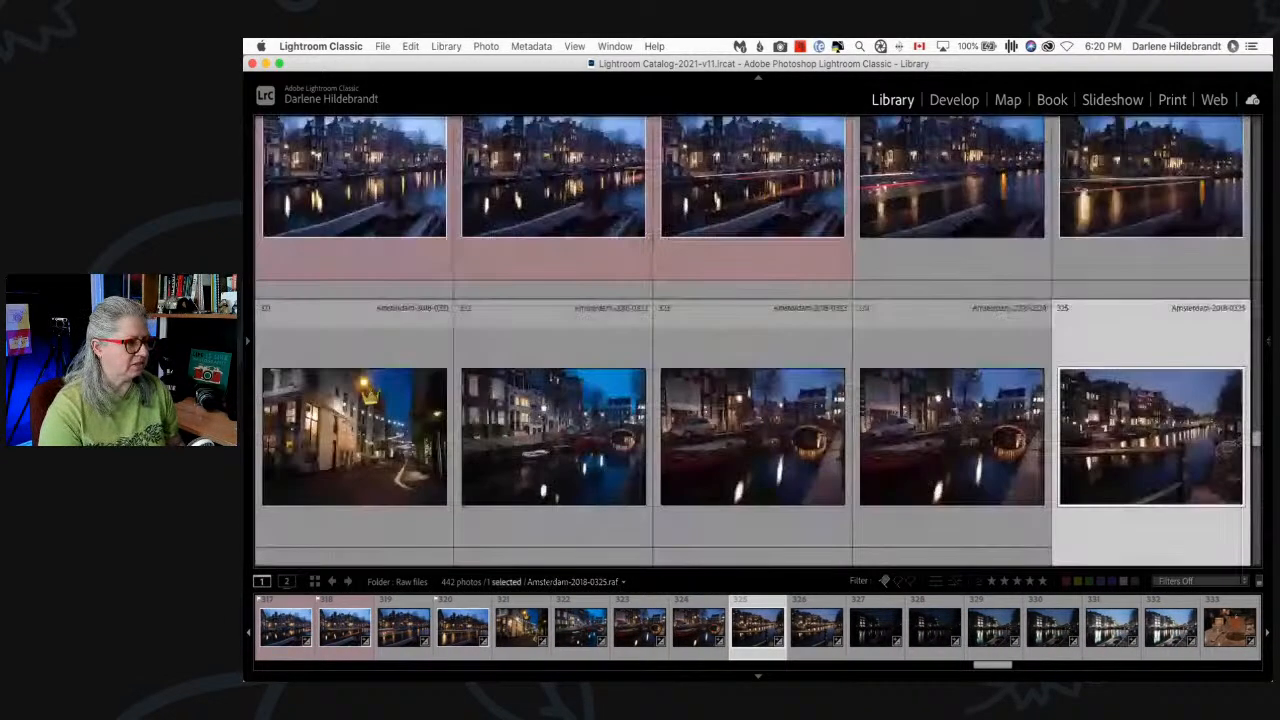
pyautogui.scroll(-3, 1051, 277)
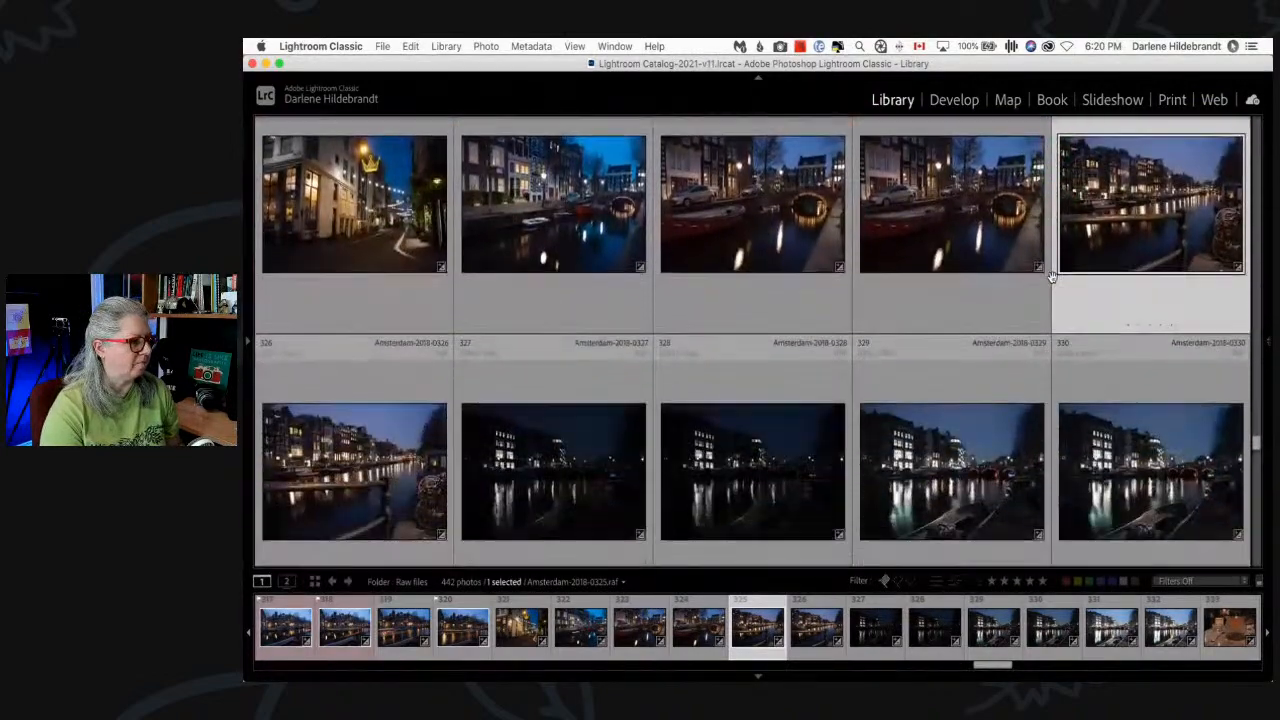
pyautogui.press('Right')
pyautogui.press('e')
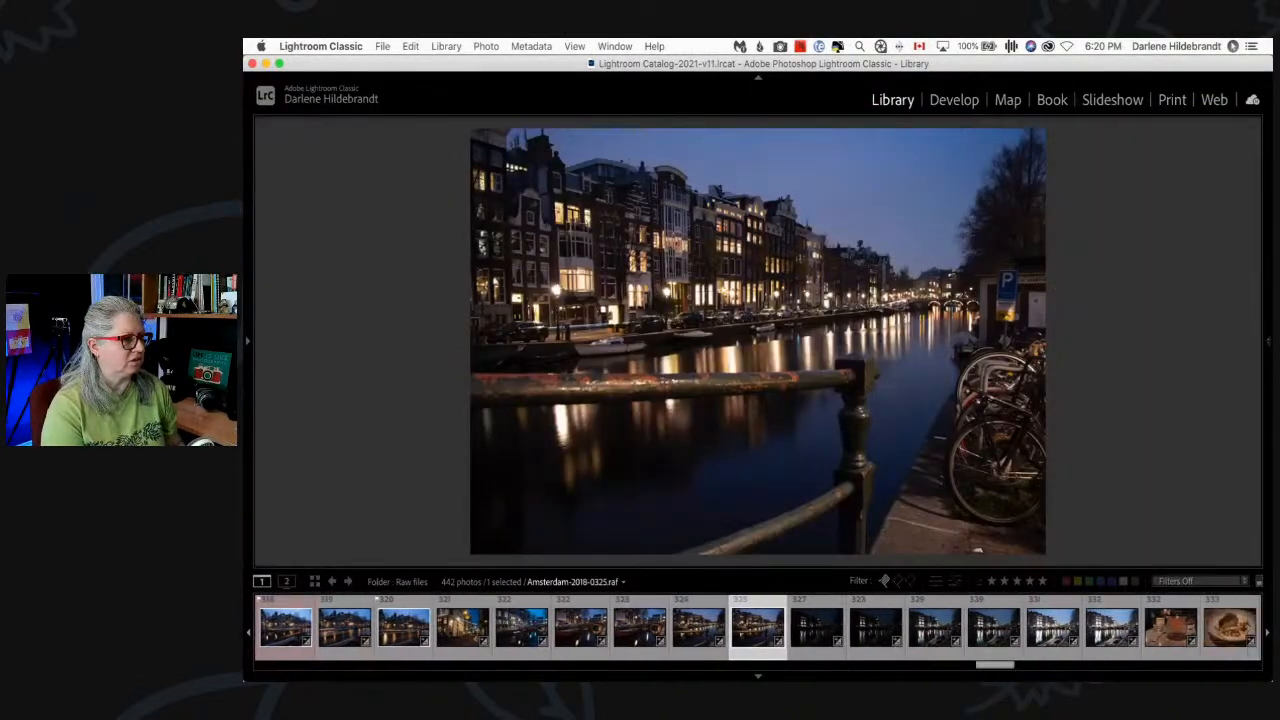
pyautogui.press('Left')
pyautogui.press('Right')
pyautogui.press('Left')
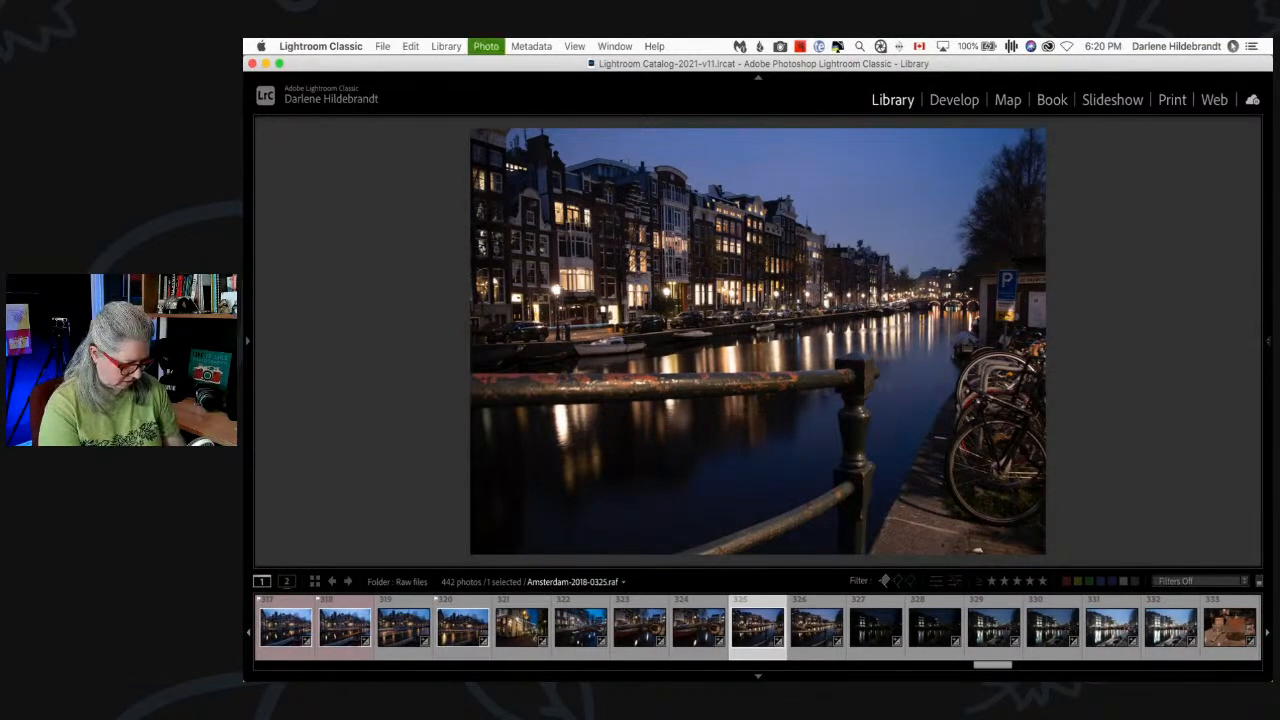
pyautogui.press('p')
# - Return to the grid and open the bright canal and moored boat photo Amsterdam-2018-0331 in Loupe view
pyautogui.press('g')
pyautogui.scroll(-5, 953, 248)
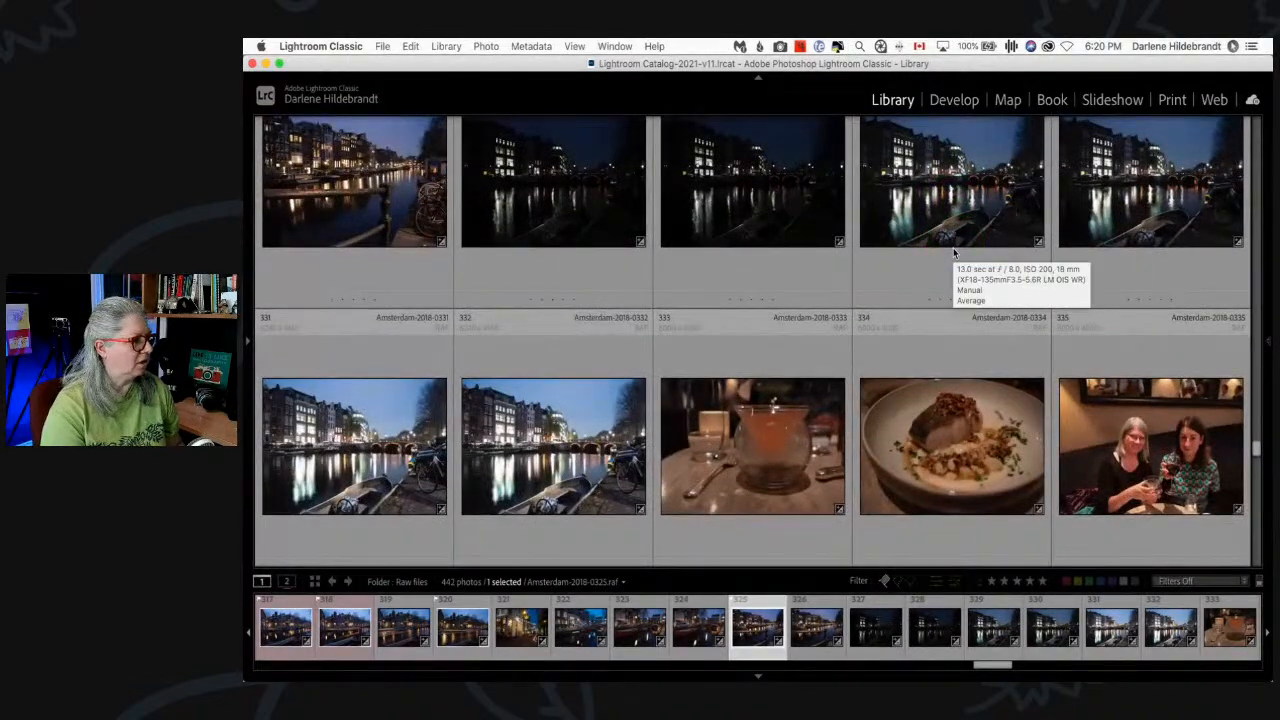
pyautogui.scroll(-2, 953, 248)
pyautogui.doubleClick(344, 321)
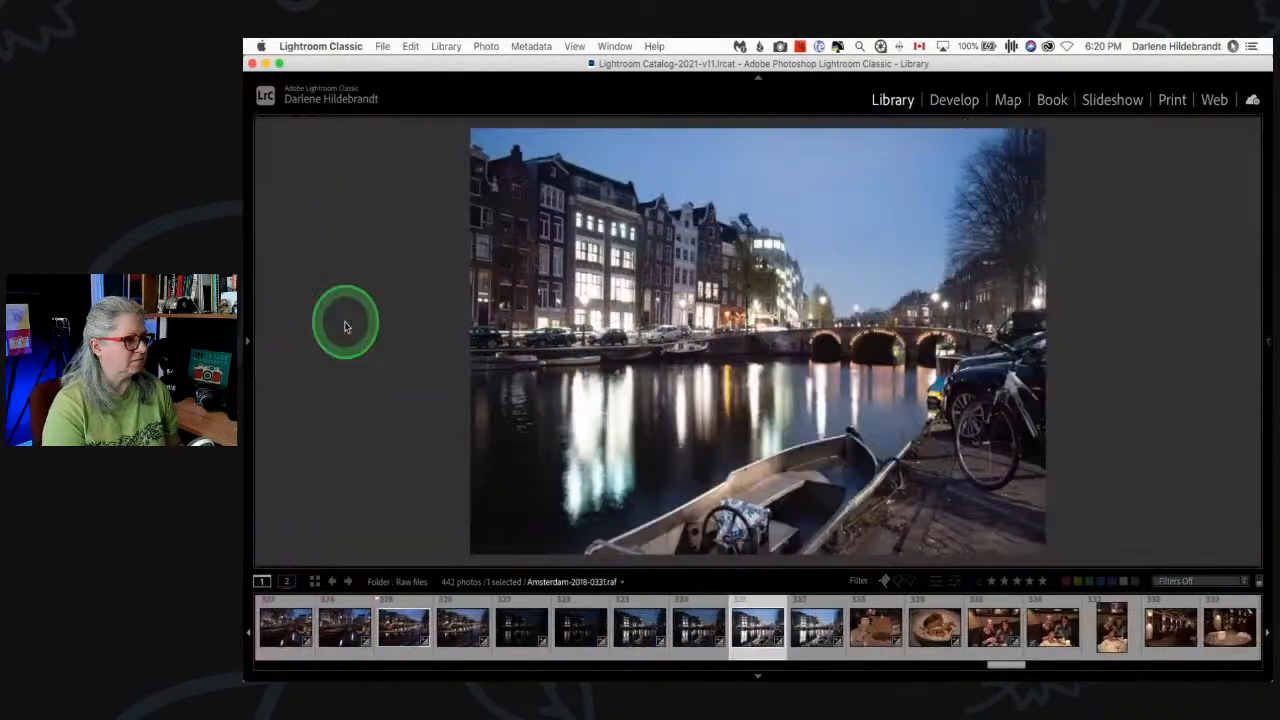
# - Review the photos after Amsterdam-2018-0331, through the food shots, and compare the restaurant portraits 0335 and 0336
pyautogui.press('Right')
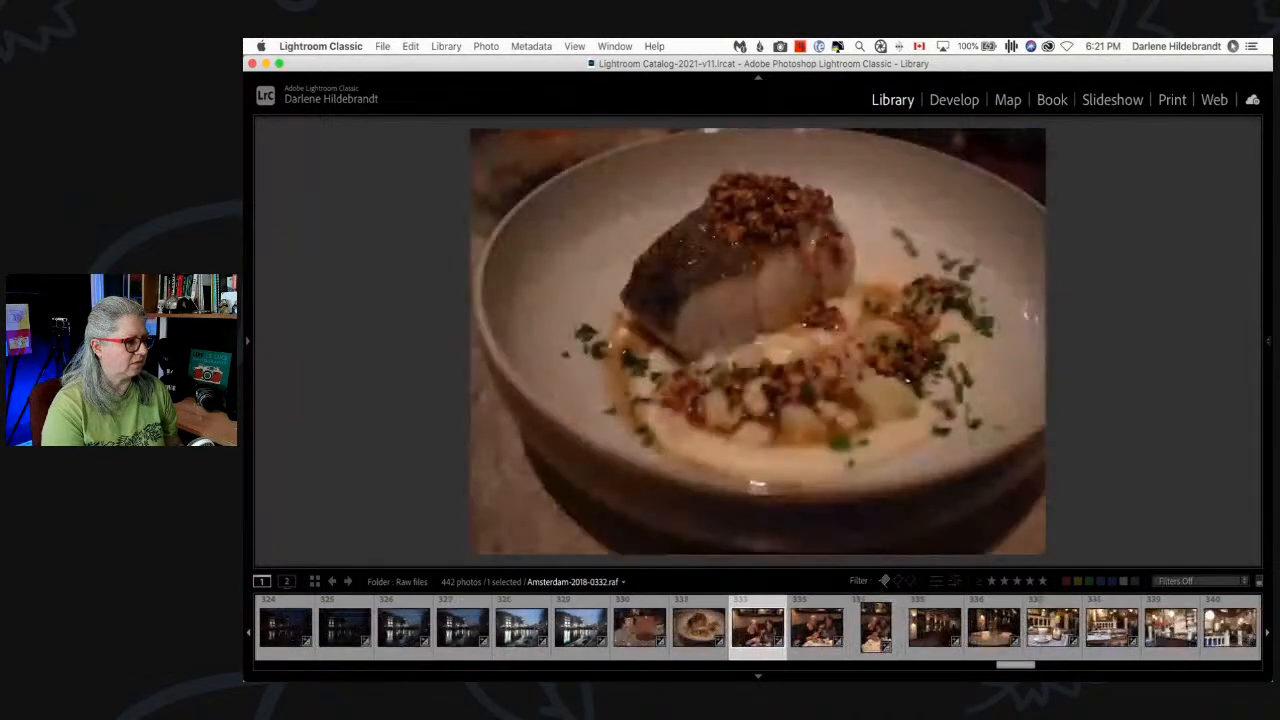
pyautogui.press('Right')
pyautogui.press('Right')
pyautogui.press('Right')
pyautogui.press('Right')
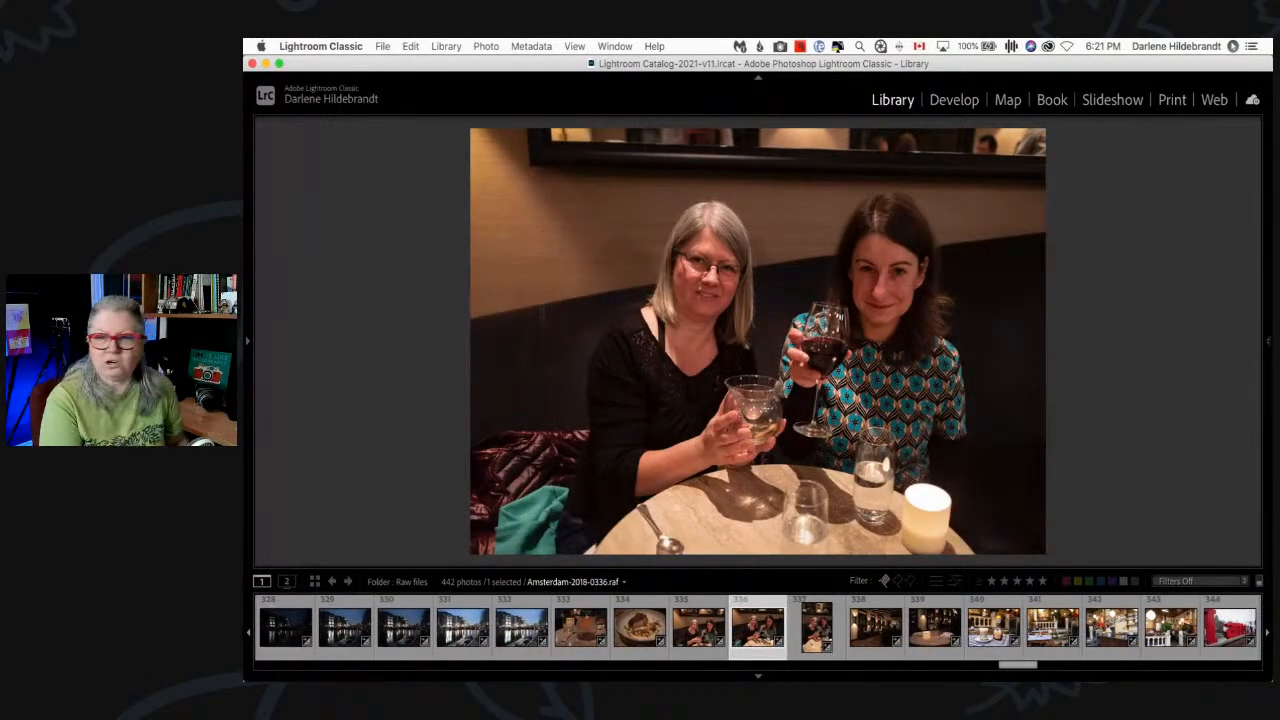
pyautogui.press('Right')
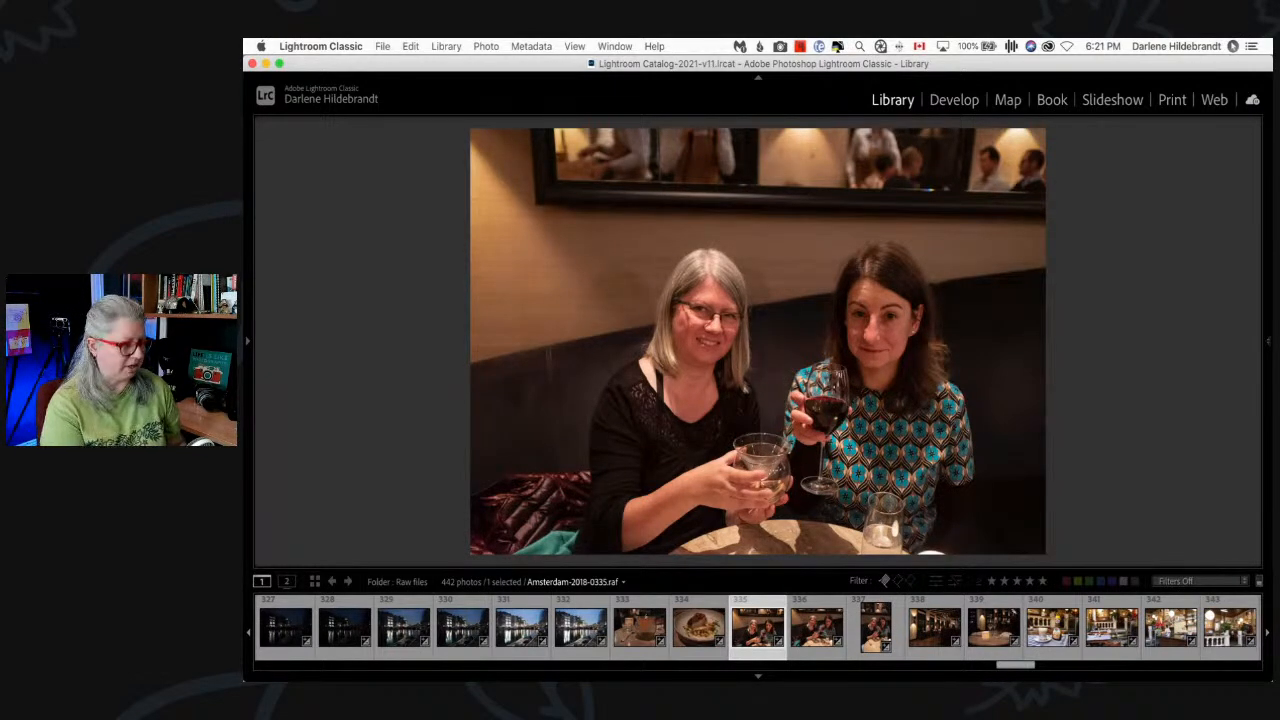
# - Return to the grid and look through the restaurant, ice rink and museum photos as far as the evening cyclist shots
pyautogui.press('g')
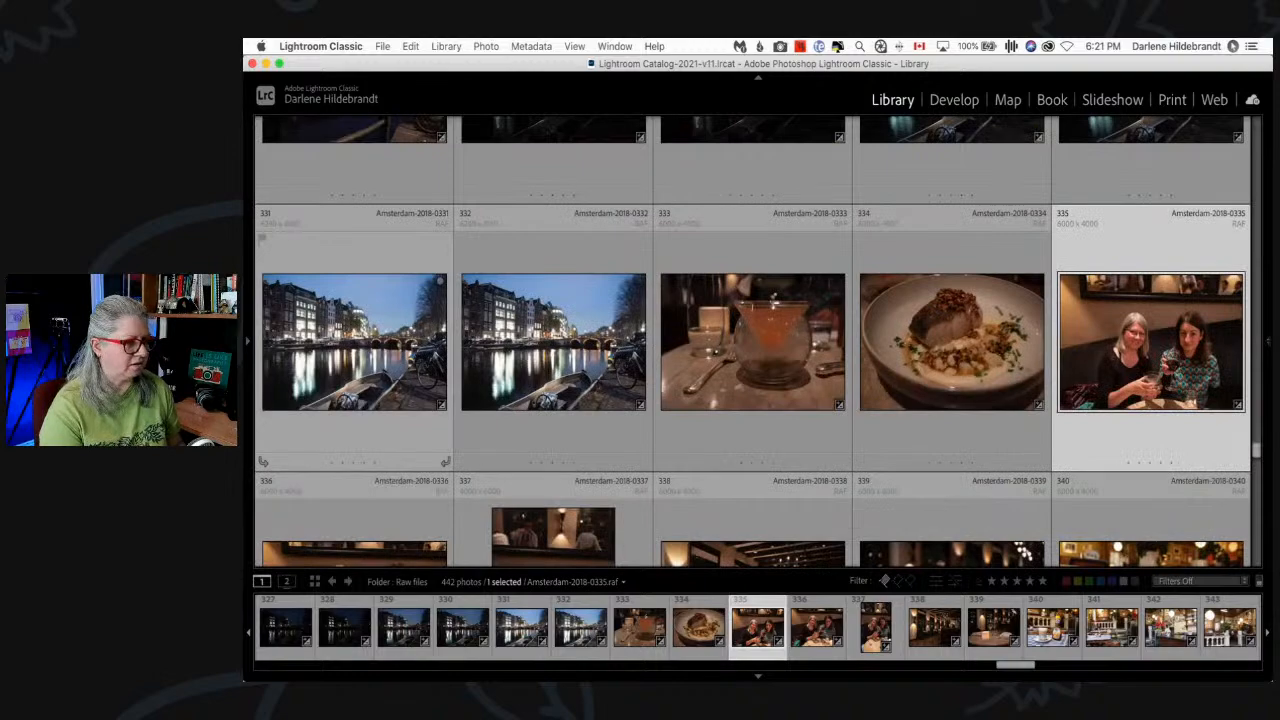
pyautogui.scroll(-3, 376, 270)
pyautogui.scroll(-3, 376, 270)
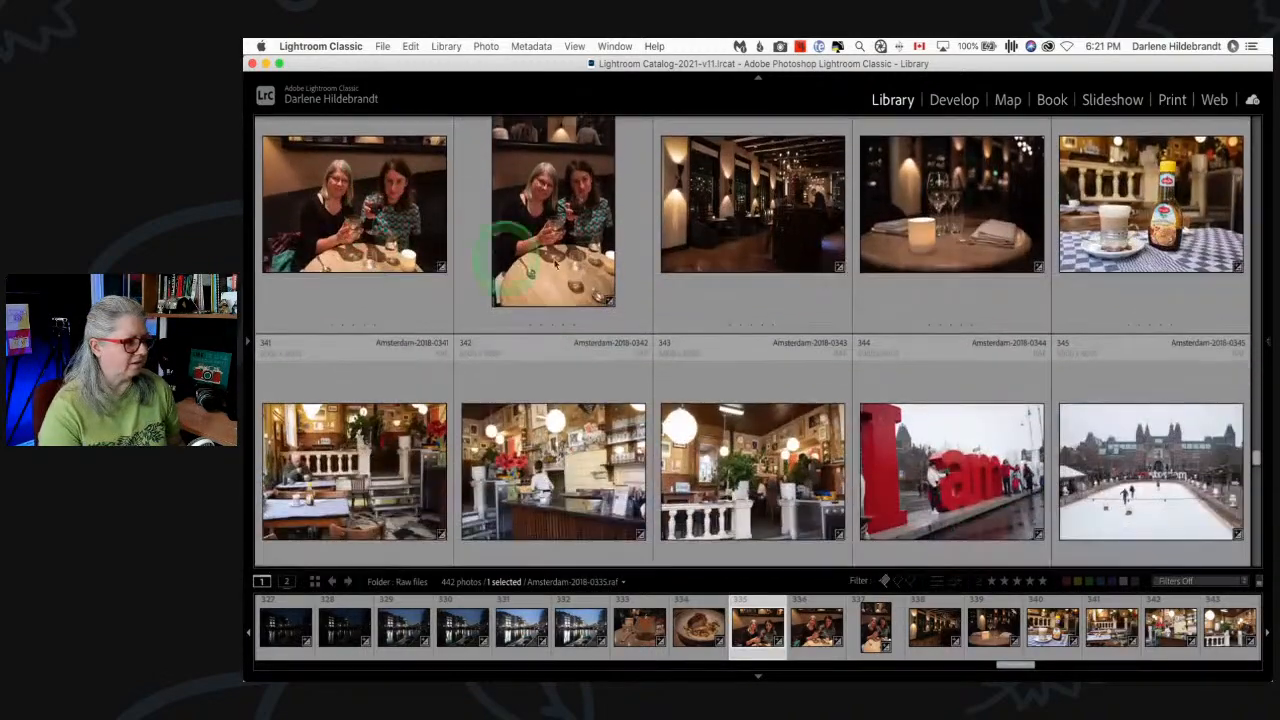
pyautogui.scroll(-3, 784, 225)
pyautogui.scroll(-2, 784, 225)
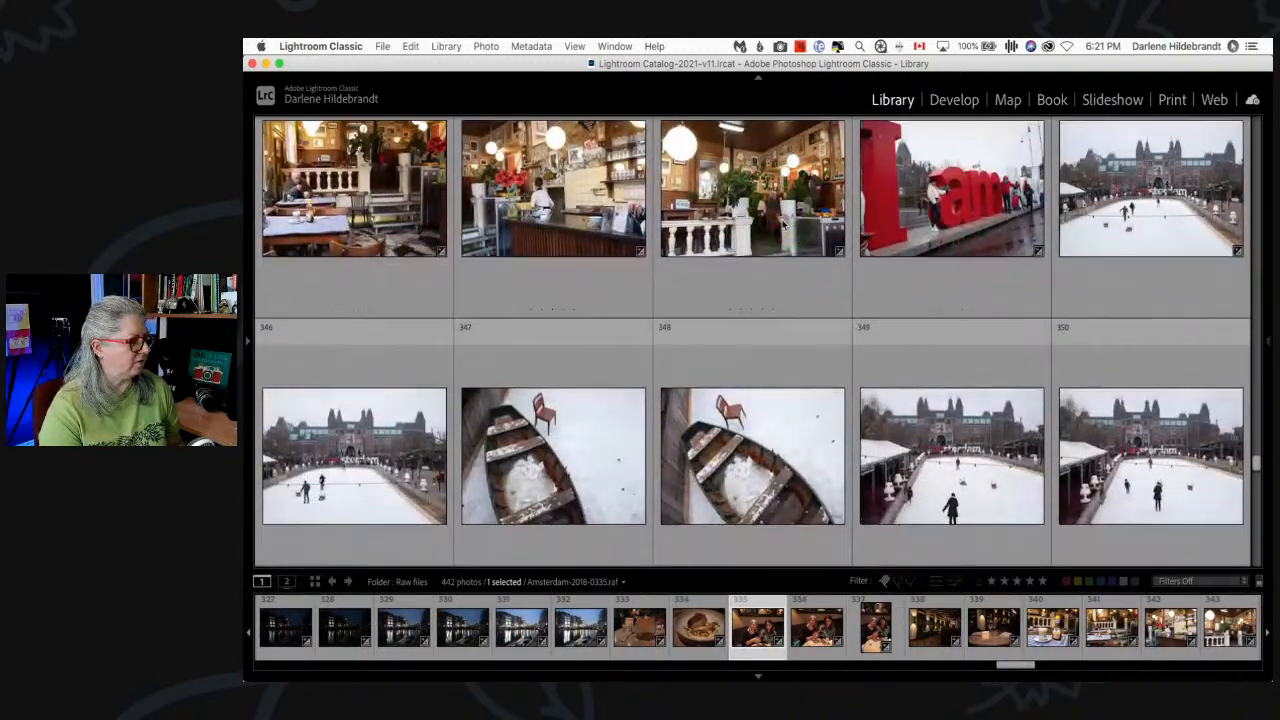
pyautogui.scroll(-5, 784, 225)
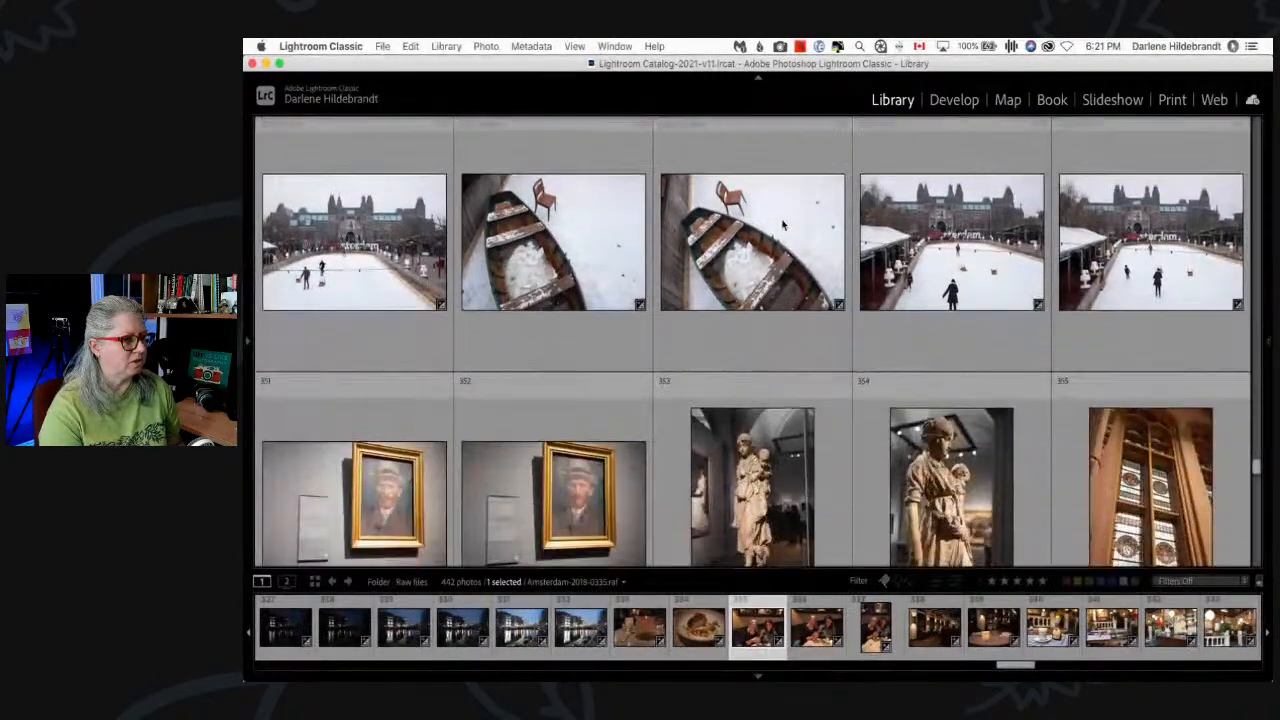
pyautogui.scroll(-12, 783, 224)
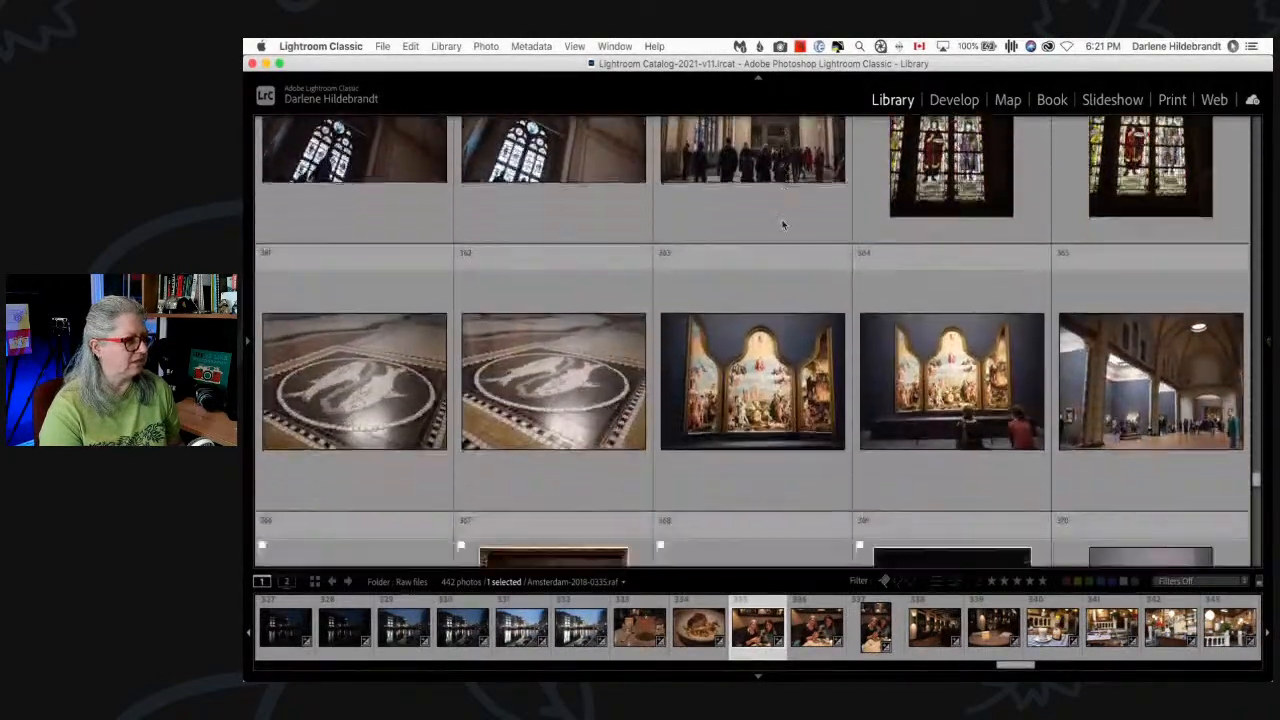
pyautogui.scroll(-5, 783, 224)
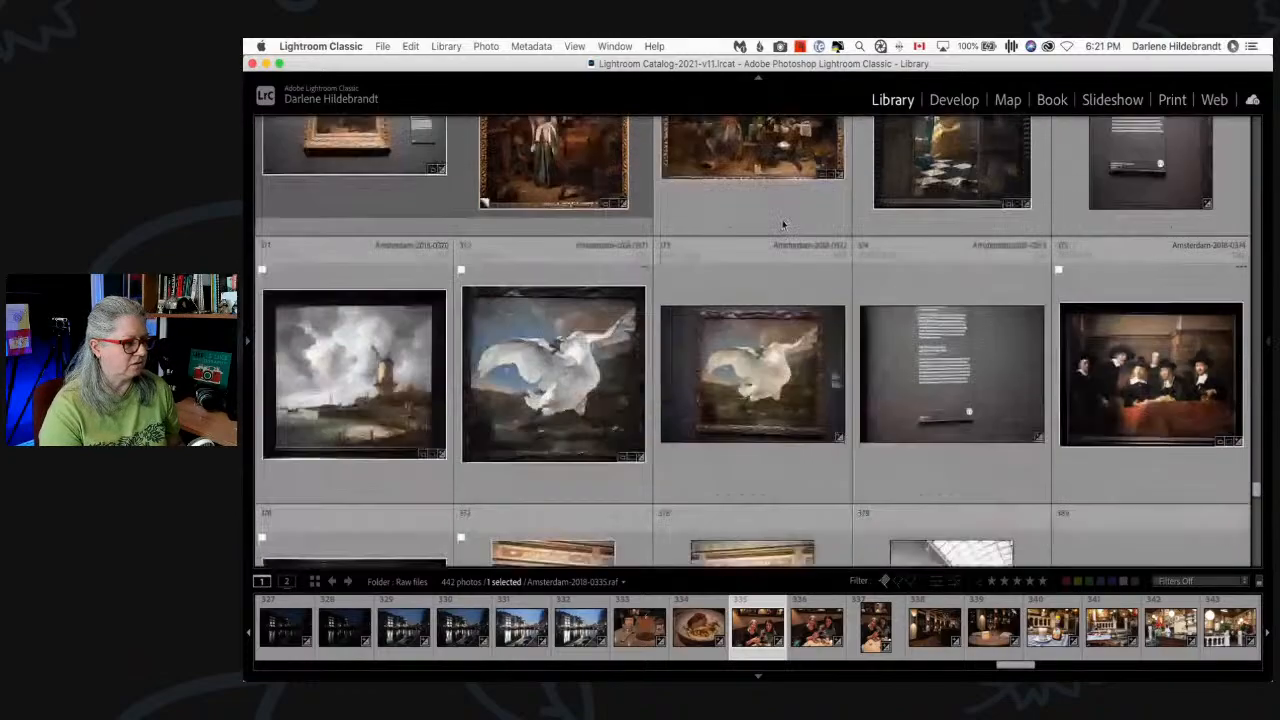
pyautogui.click(803, 238)
pyautogui.scroll(-10, 810, 287)
pyautogui.scroll(-15, 811, 288)
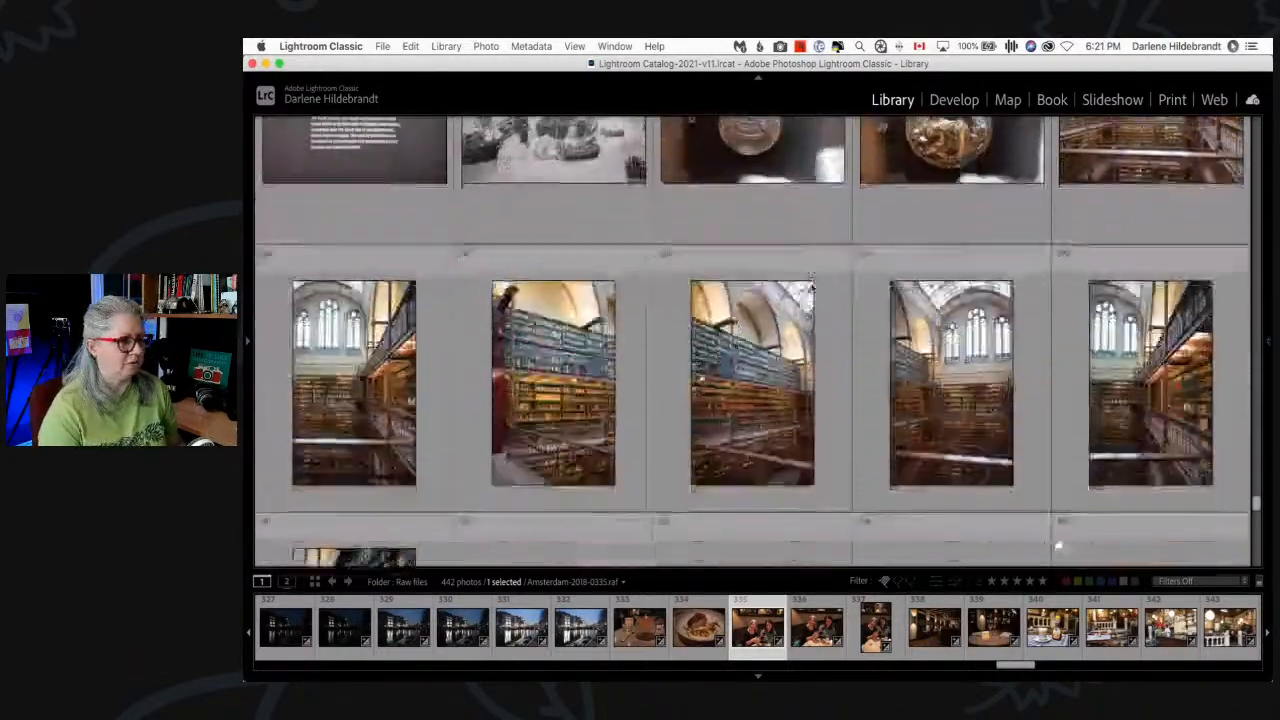
pyautogui.scroll(-10, 812, 288)
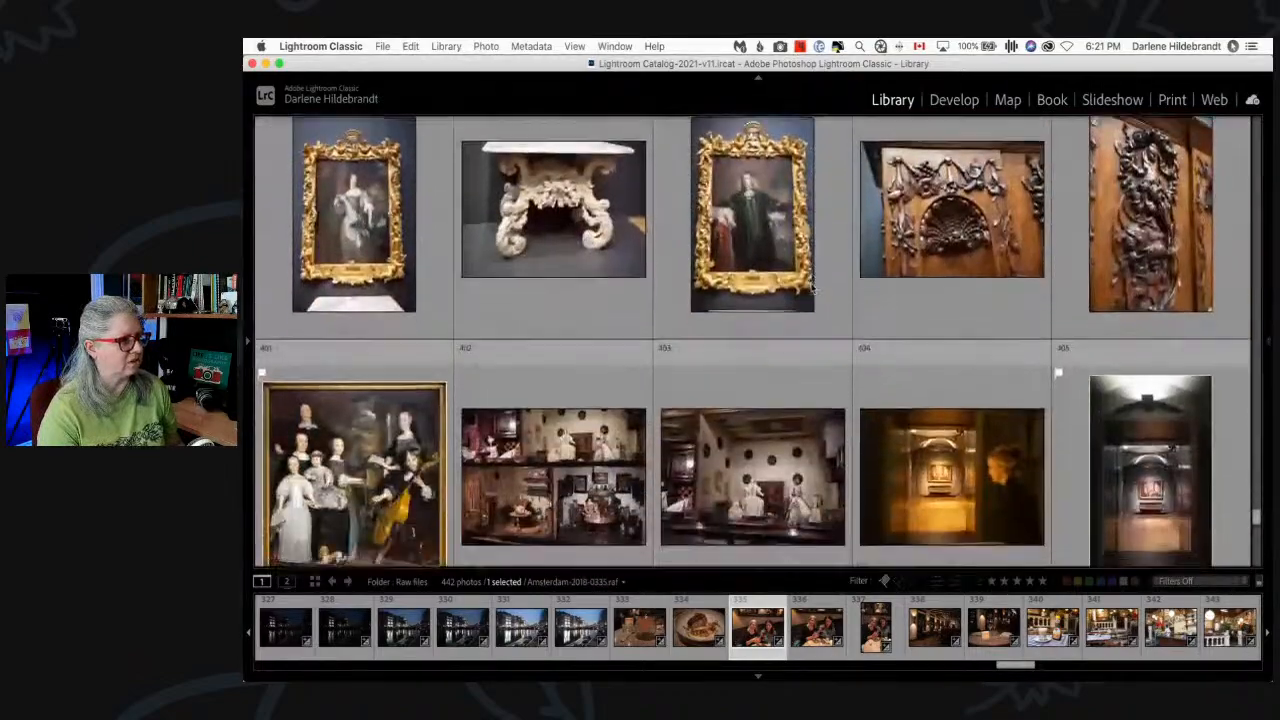
pyautogui.scroll(-8, 812, 288)
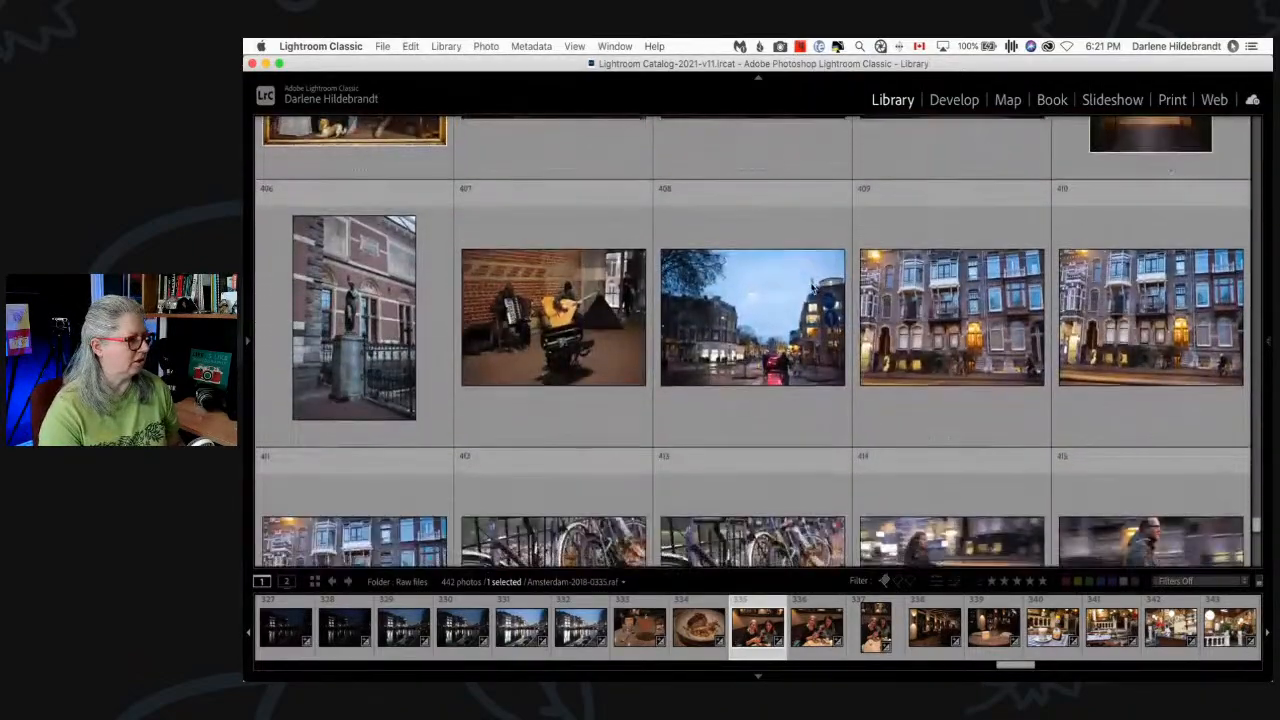
pyautogui.scroll(-3, 813, 288)
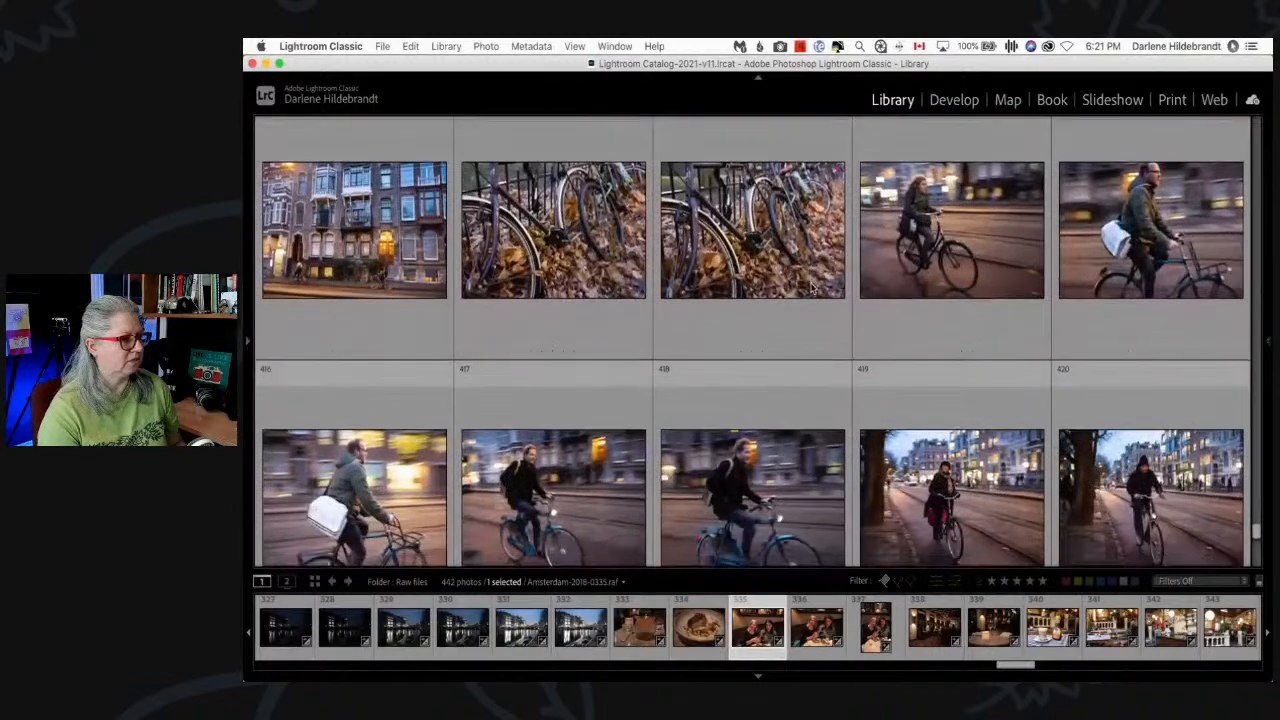
# - Open the motion-blur shot of the curly-haired woman cycling, Amsterdam-2018-0413, in Loupe view and flag it as a pick
pyautogui.scroll(2, 812, 289)
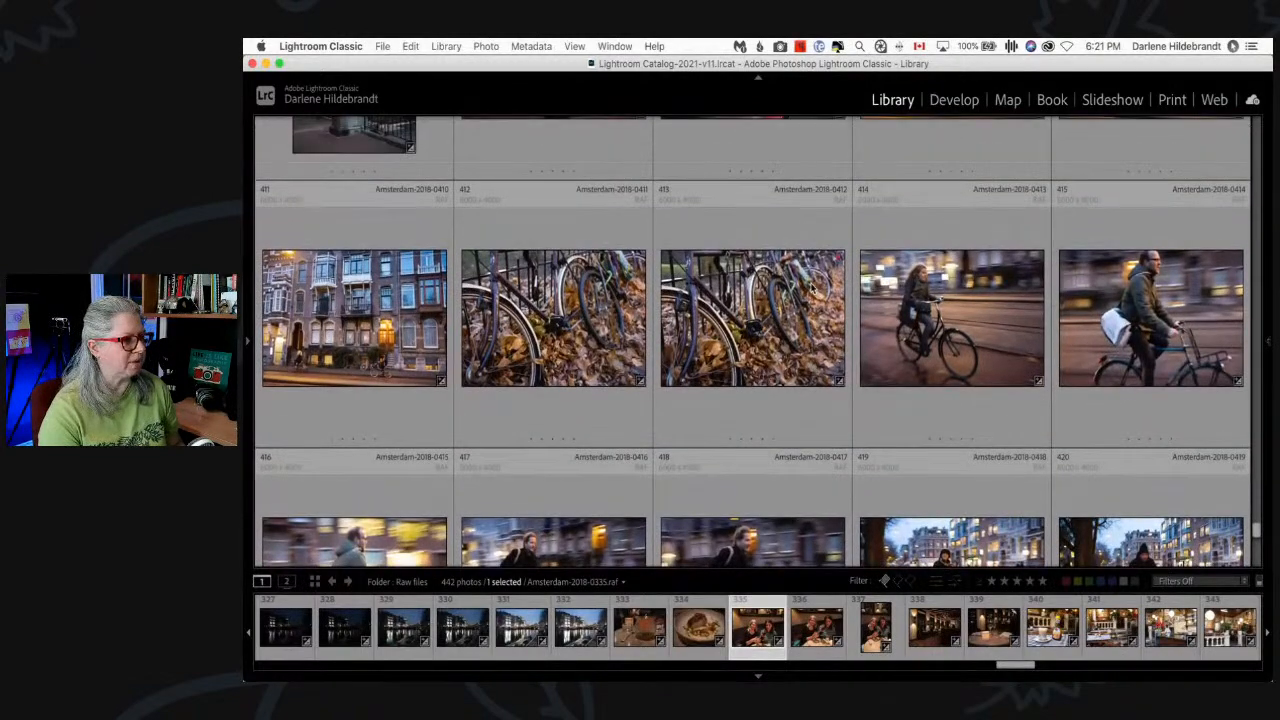
pyautogui.scroll(-4, 812, 288)
pyautogui.scroll(3, 812, 288)
pyautogui.doubleClick(900, 263)
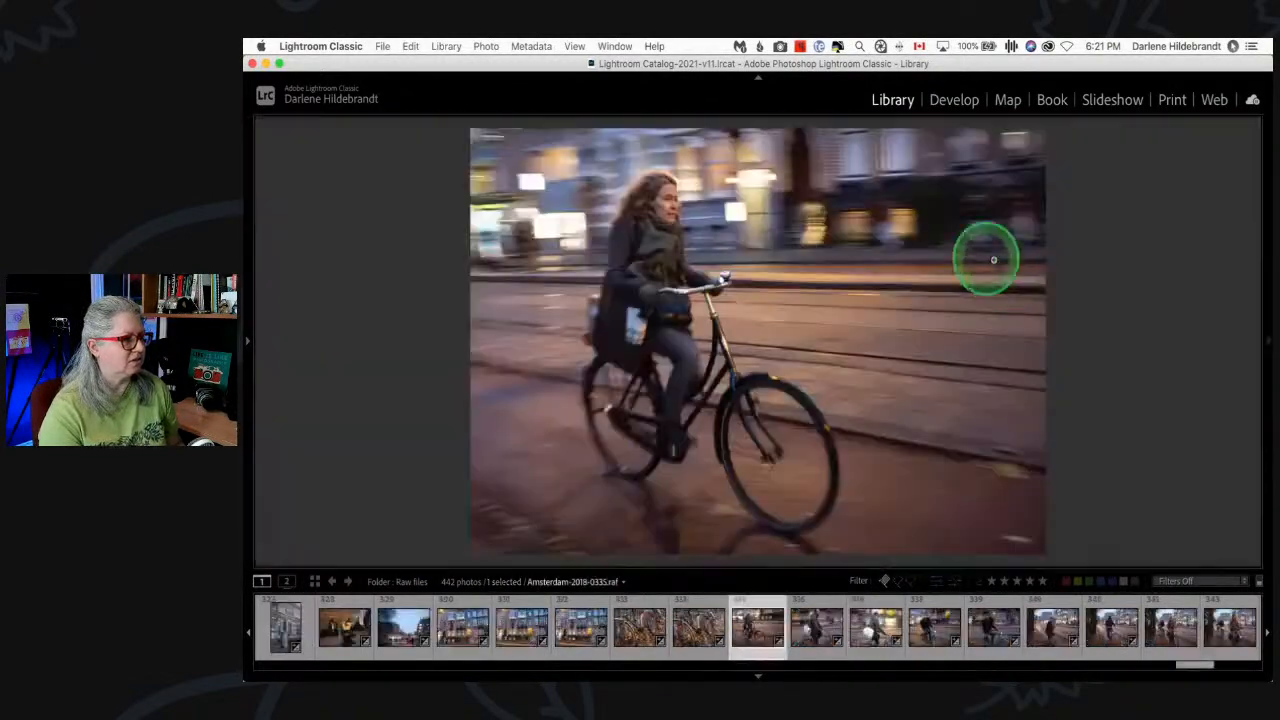
pyautogui.press('p')
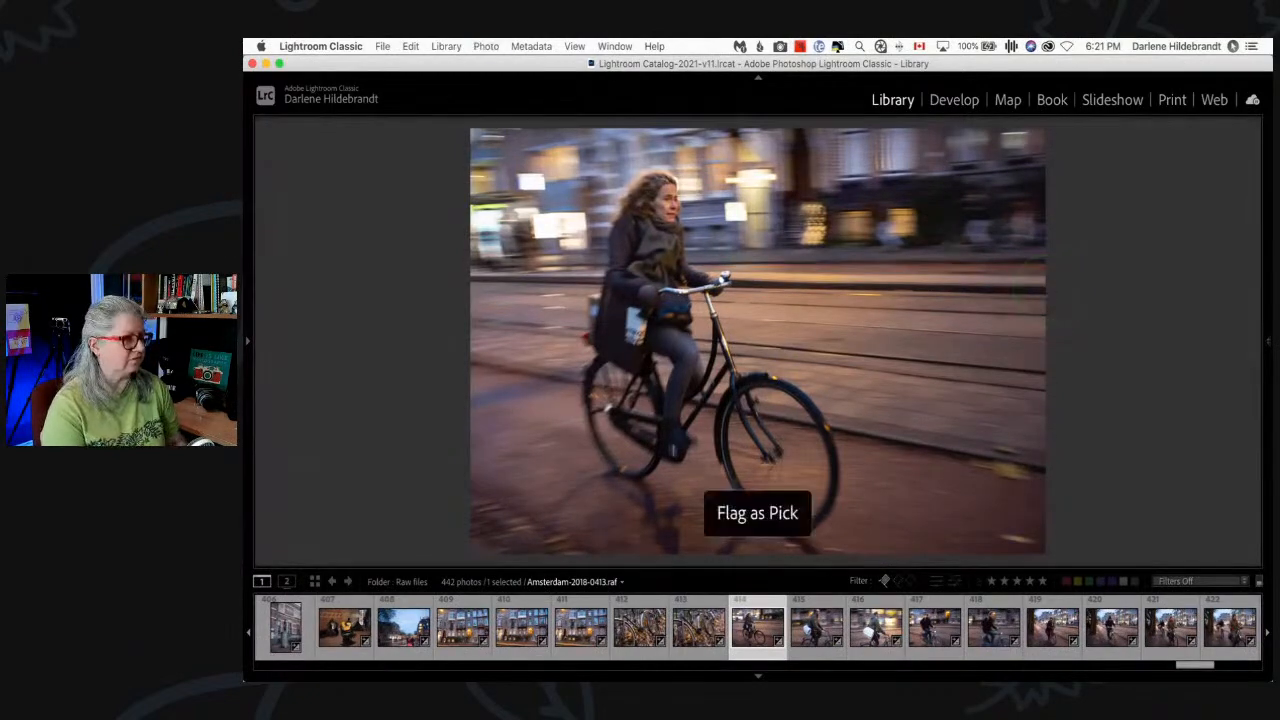
# - Review the following cyclist photos, flag Amsterdam-2018-0418 as a pick, and zoom in to check the rider's sharpness
pyautogui.press('Right')
pyautogui.press('Right')
pyautogui.press('Right')
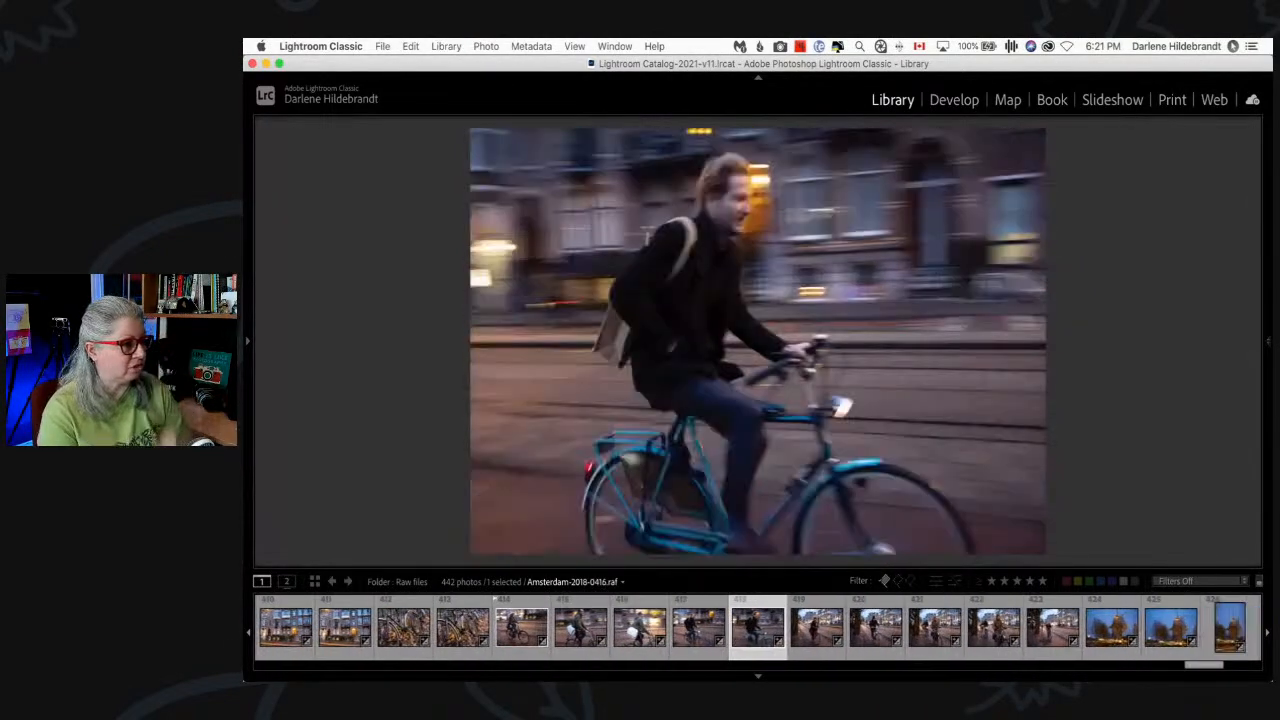
pyautogui.press('Right')
pyautogui.press('Left')
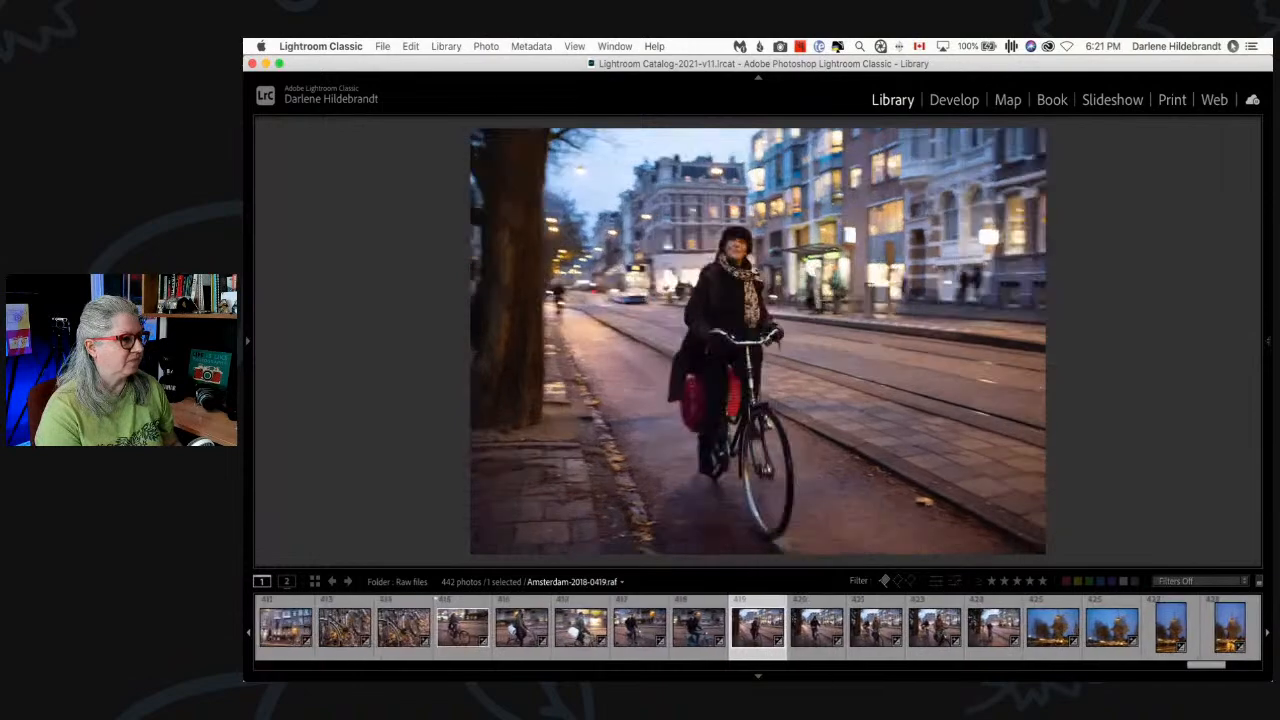
pyautogui.press('p')
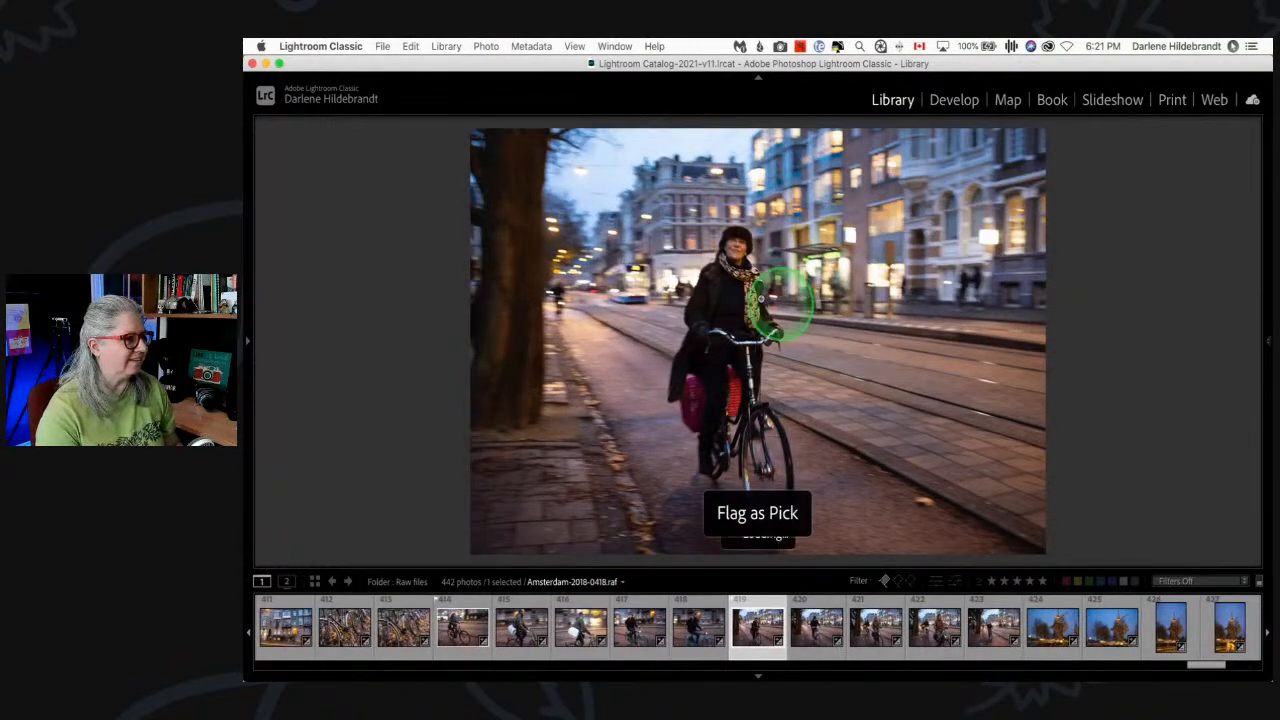
pyautogui.click(734, 290)
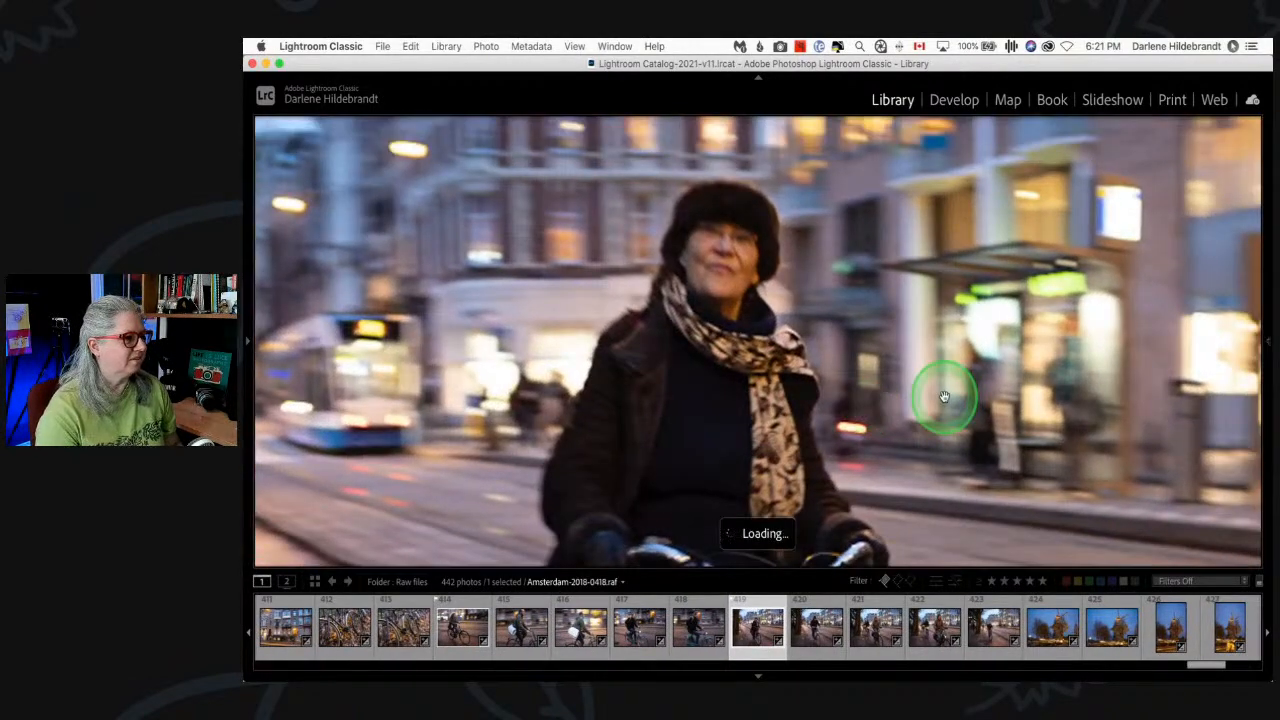
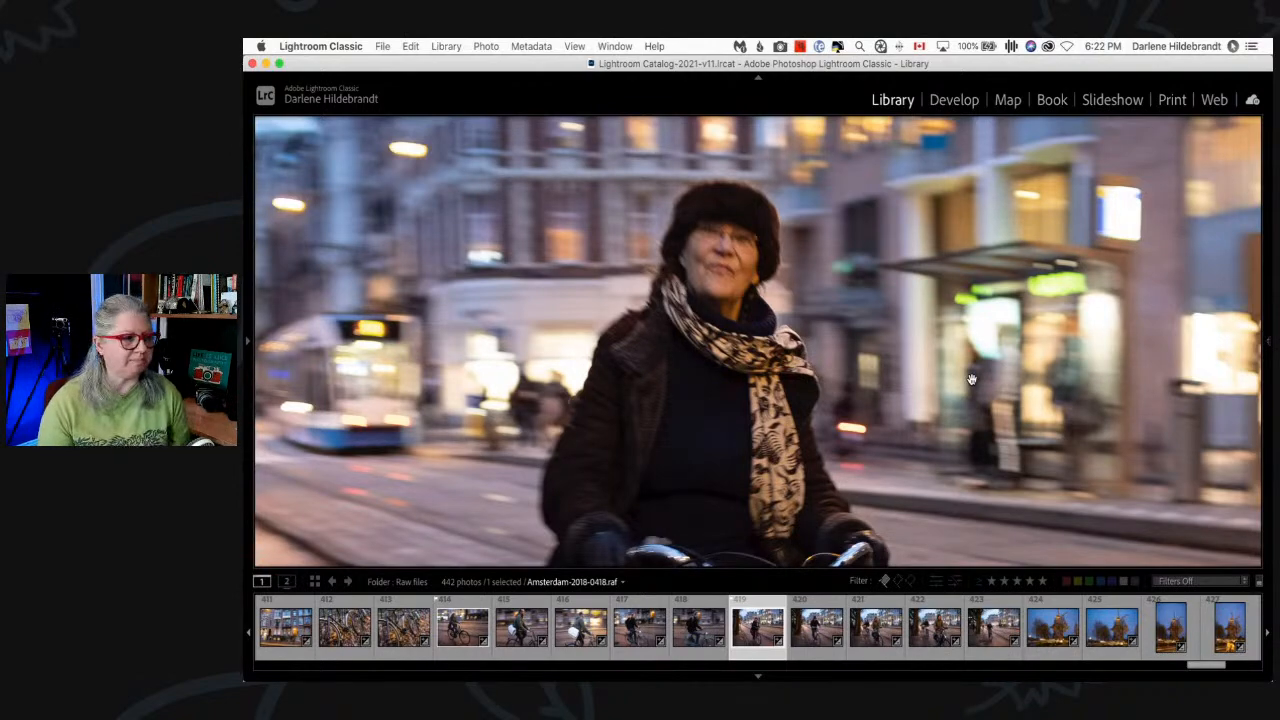
pyautogui.click(937, 336)
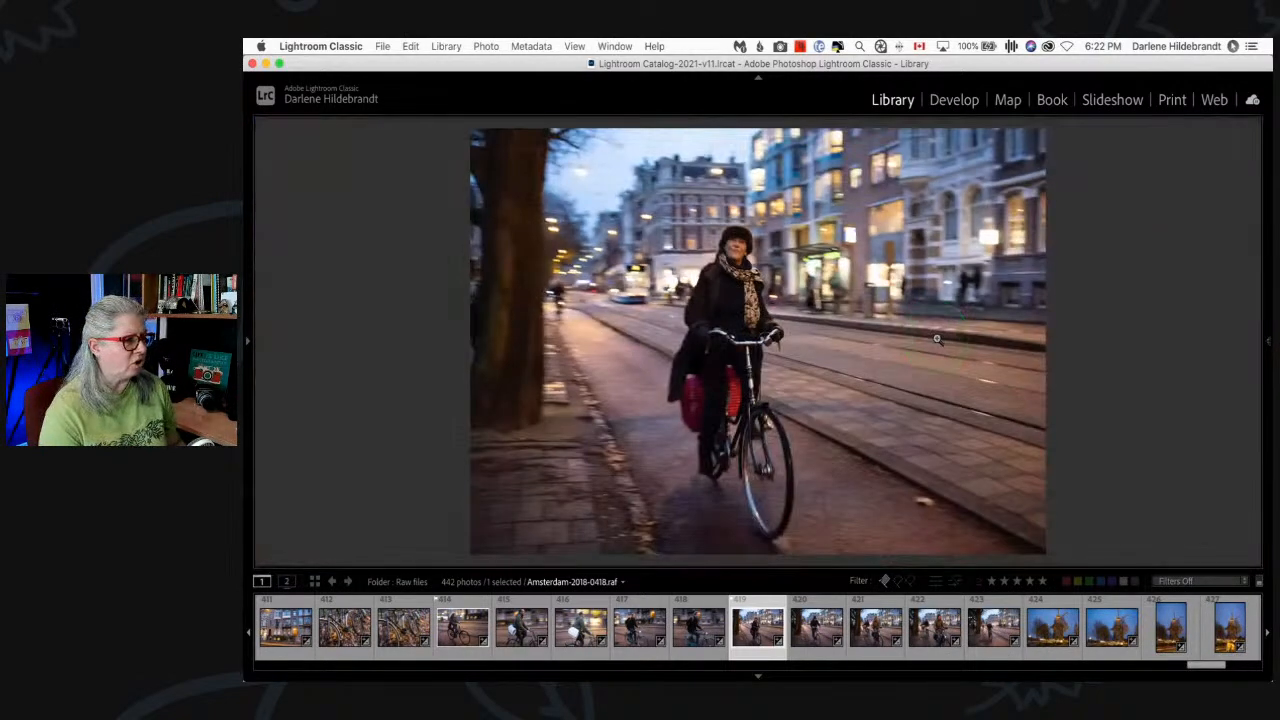
# - Review the remaining cyclist photos from Amsterdam-2018-0419 onward and the evening windmill shots up to 0432
pyautogui.press('Right')
pyautogui.press('Right')
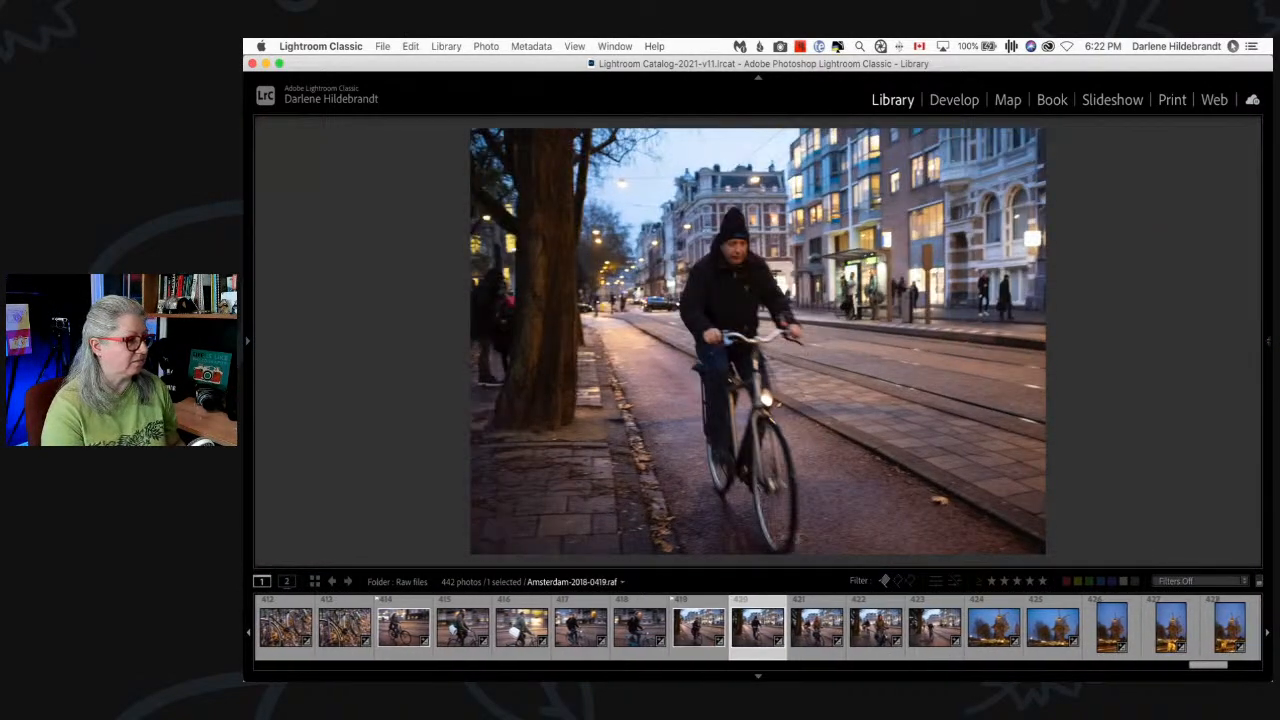
pyautogui.press('Right')
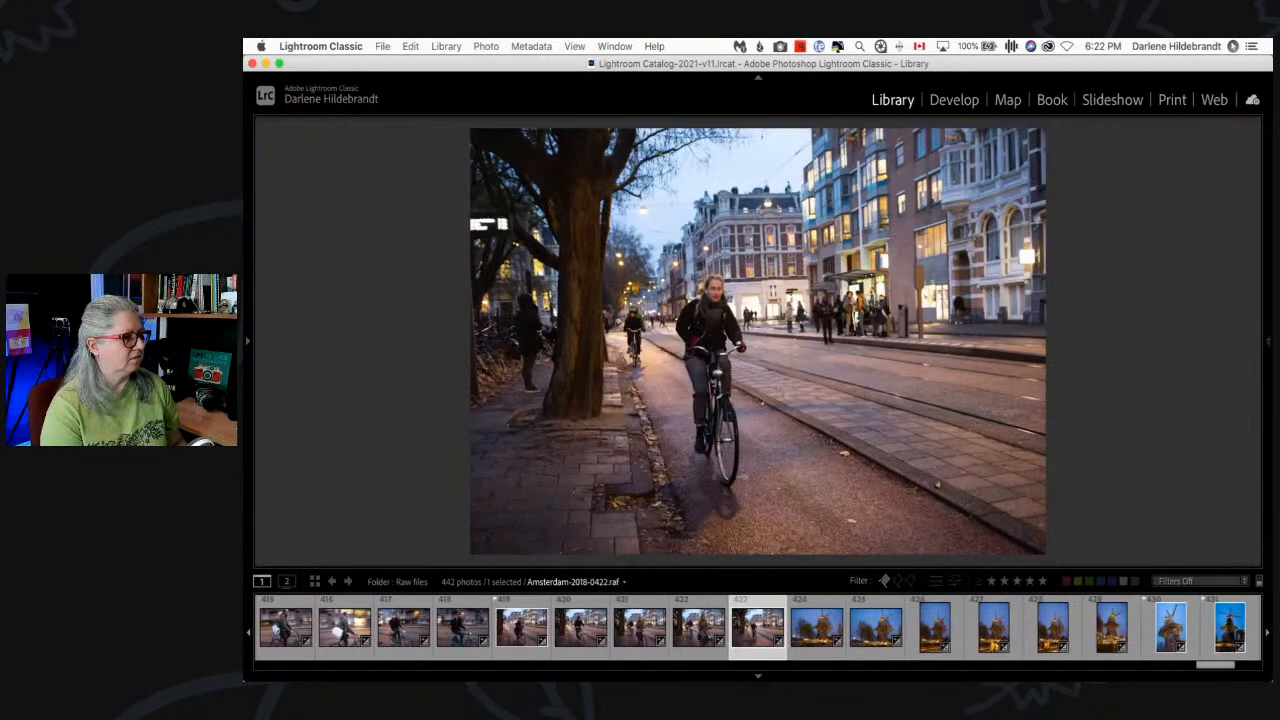
pyautogui.press('Right')
pyautogui.press('Right')
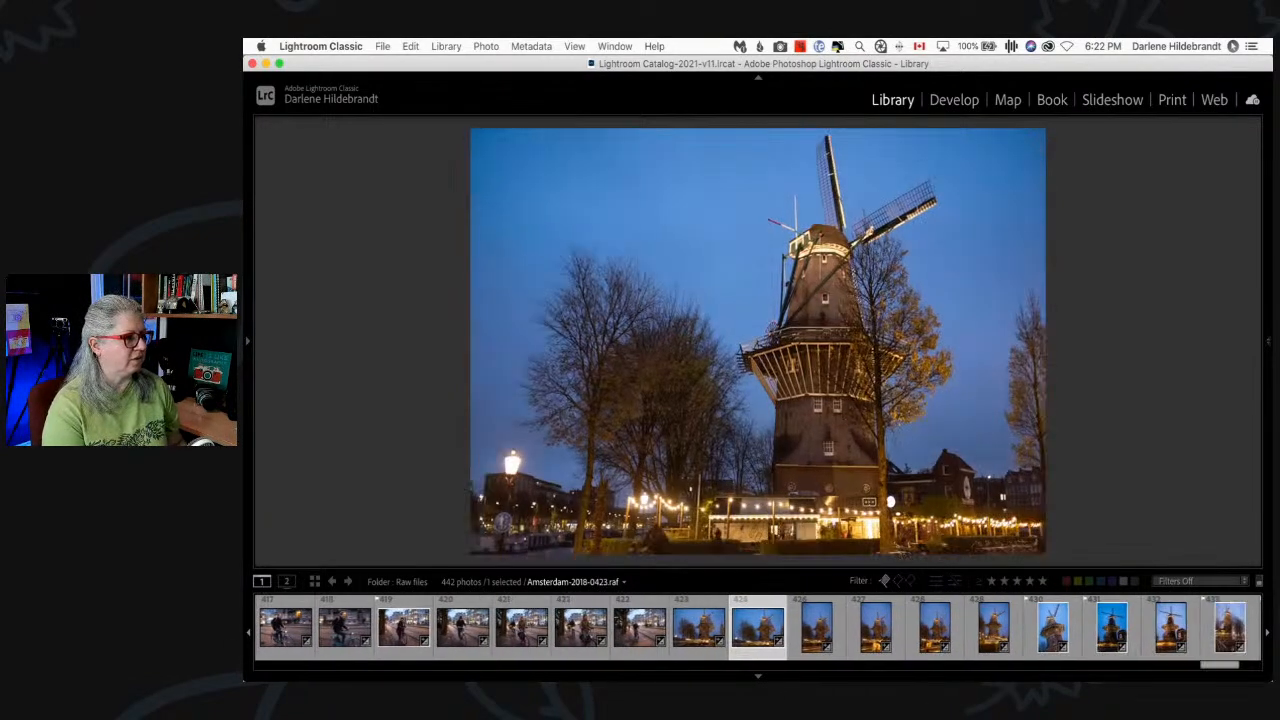
pyautogui.press('Right')
pyautogui.press('Right')
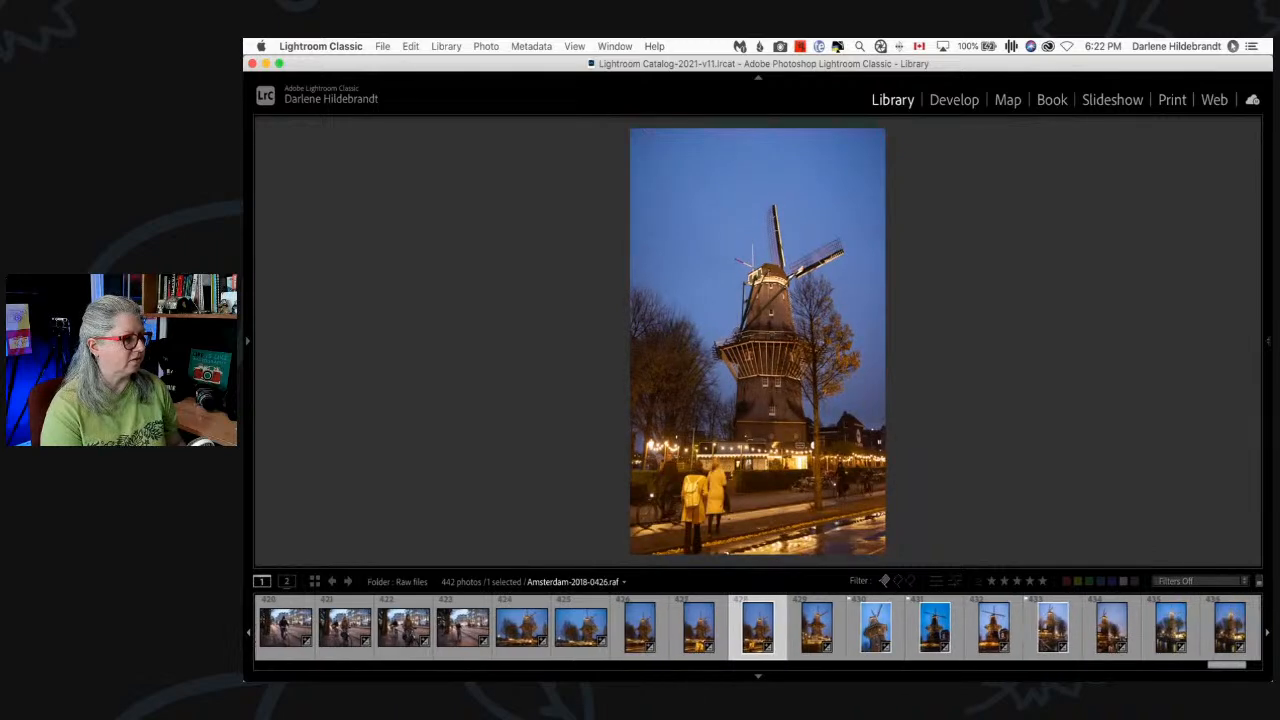
pyautogui.press('Right')
pyautogui.press('Right')
pyautogui.press('Right')
pyautogui.press('Right')
pyautogui.press('Right')
pyautogui.press('Right')
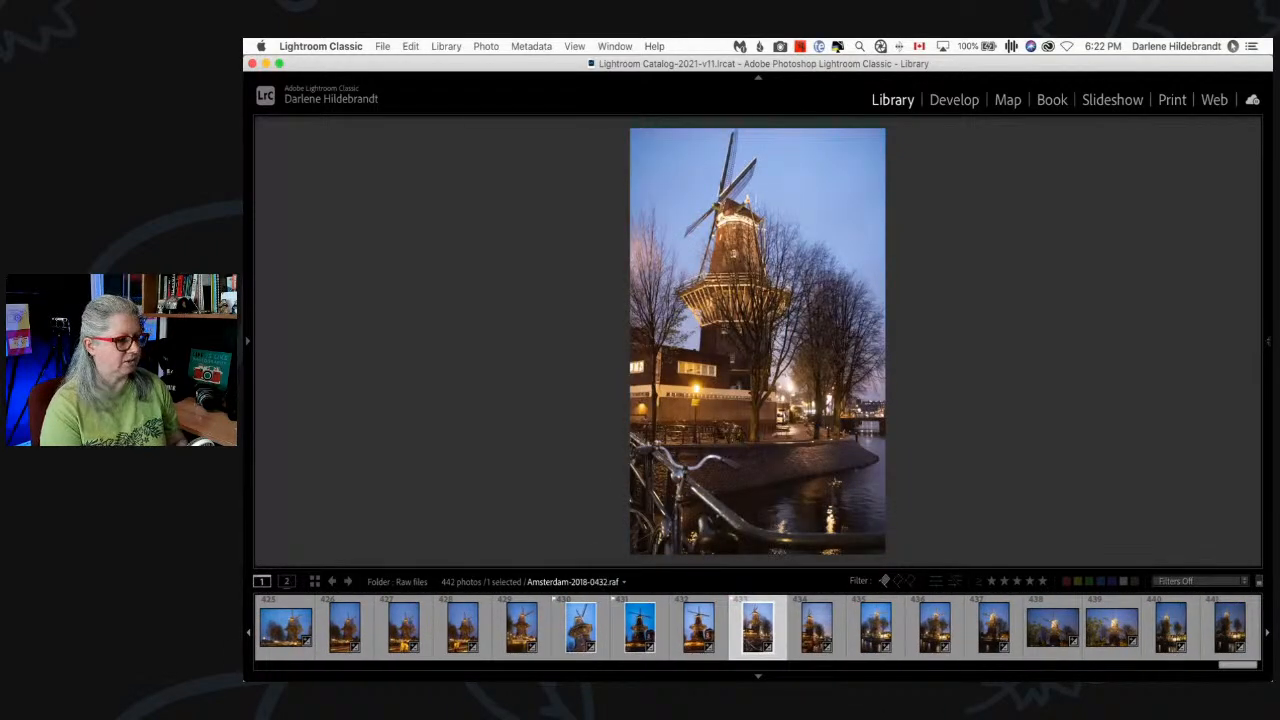
# - Compare the windmill photos around Amsterdam-2018-0432 and 0435, review the rest through 0441, and return to the grid at 0440
pyautogui.press('Left')
pyautogui.press('Right')
pyautogui.press('Right')
pyautogui.press('Right')
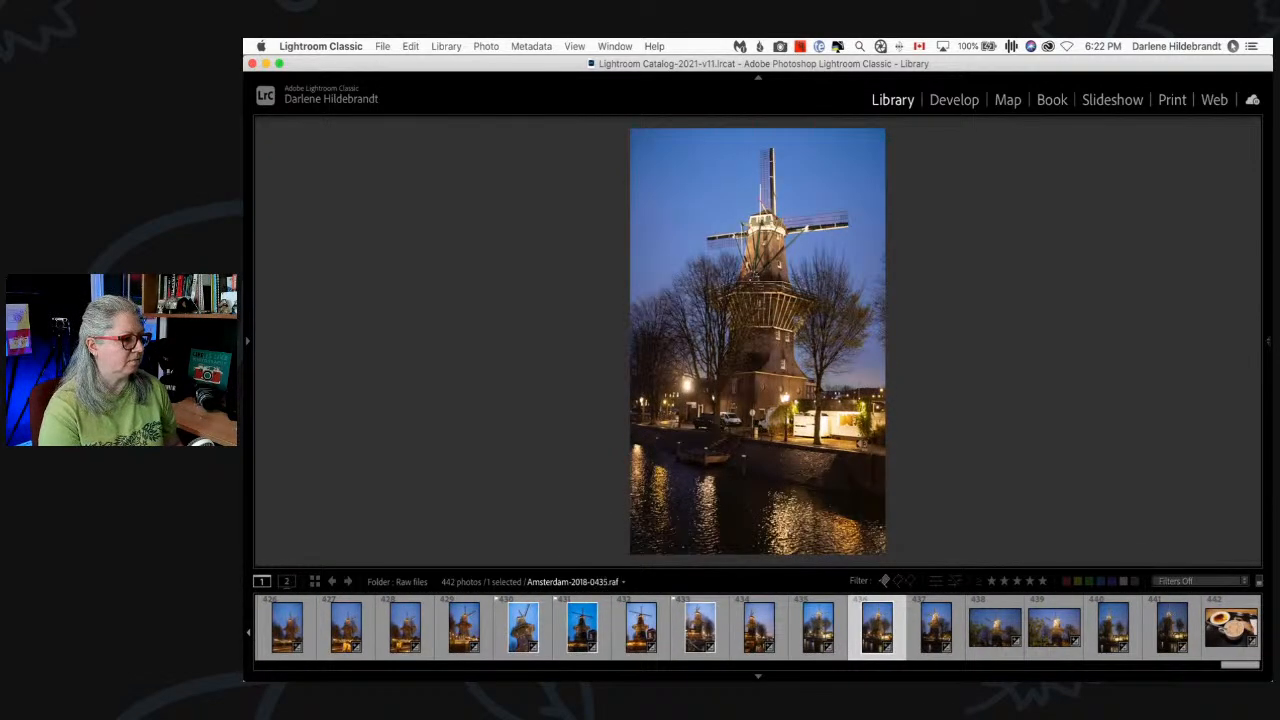
pyautogui.press('Left')
pyautogui.press('Right')
pyautogui.press('Right')
pyautogui.press('Right')
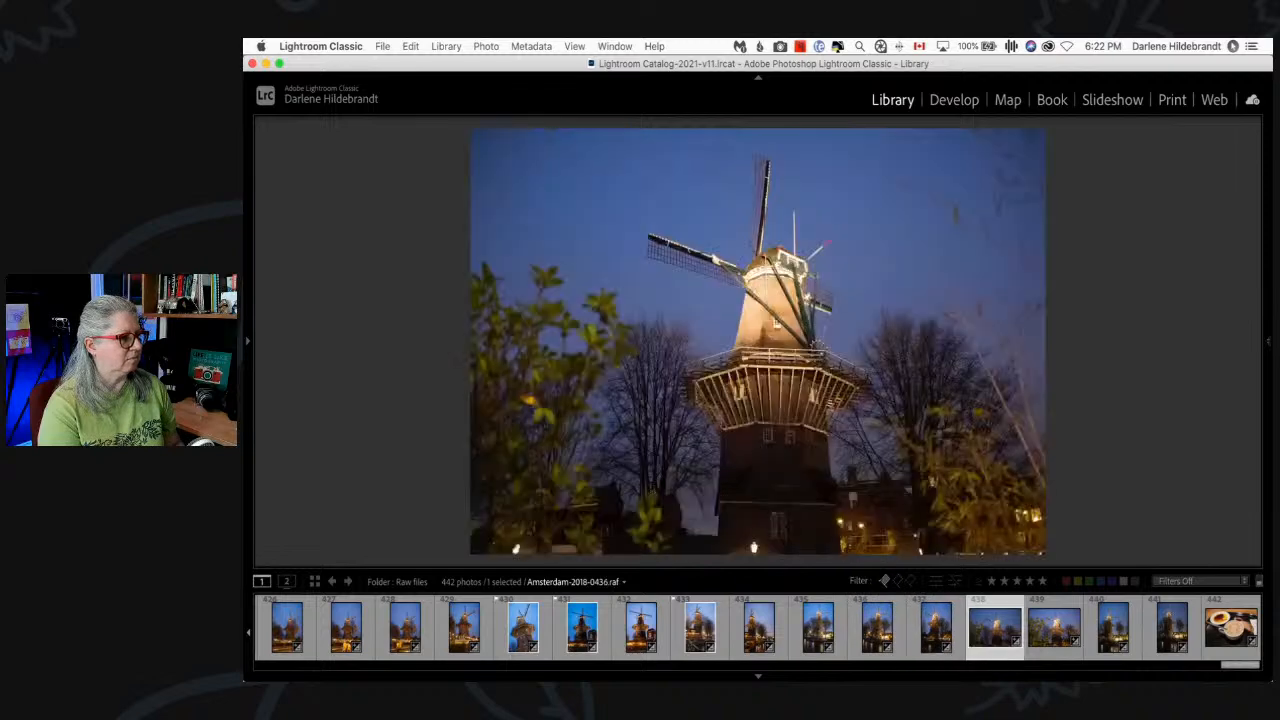
pyautogui.press('Right')
pyautogui.press('Right')
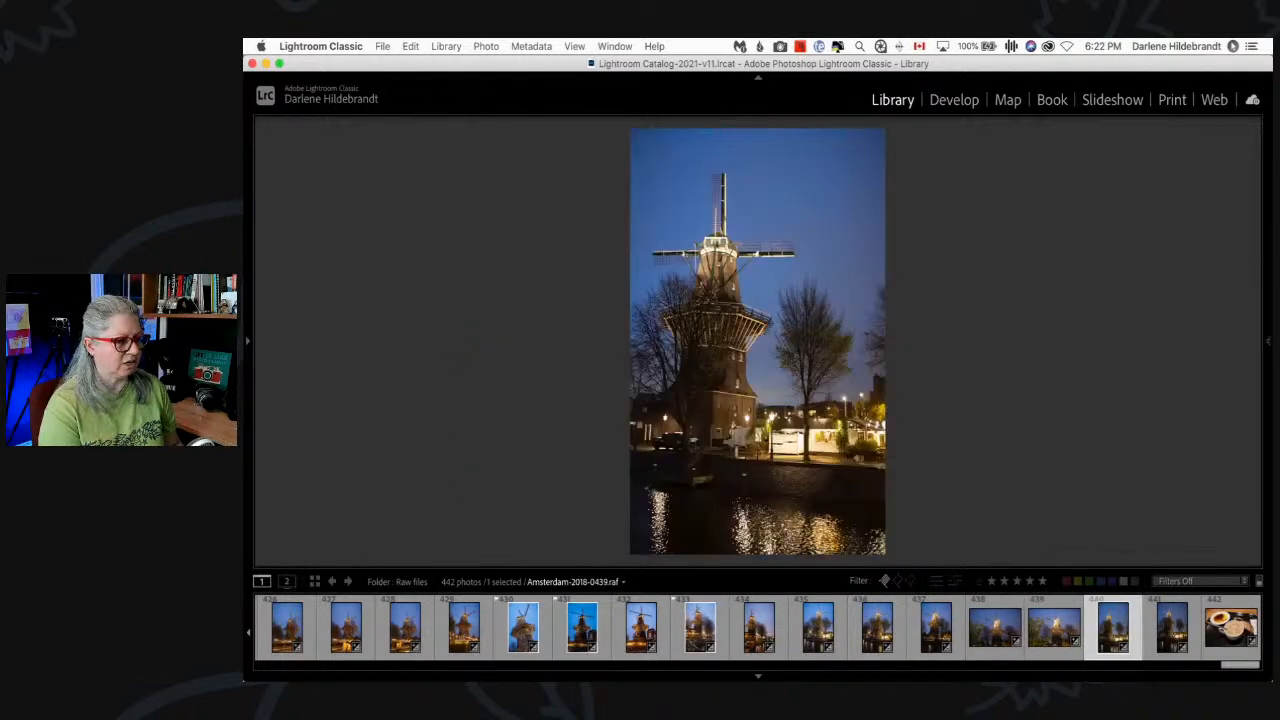
pyautogui.press('Right')
pyautogui.press('Right')
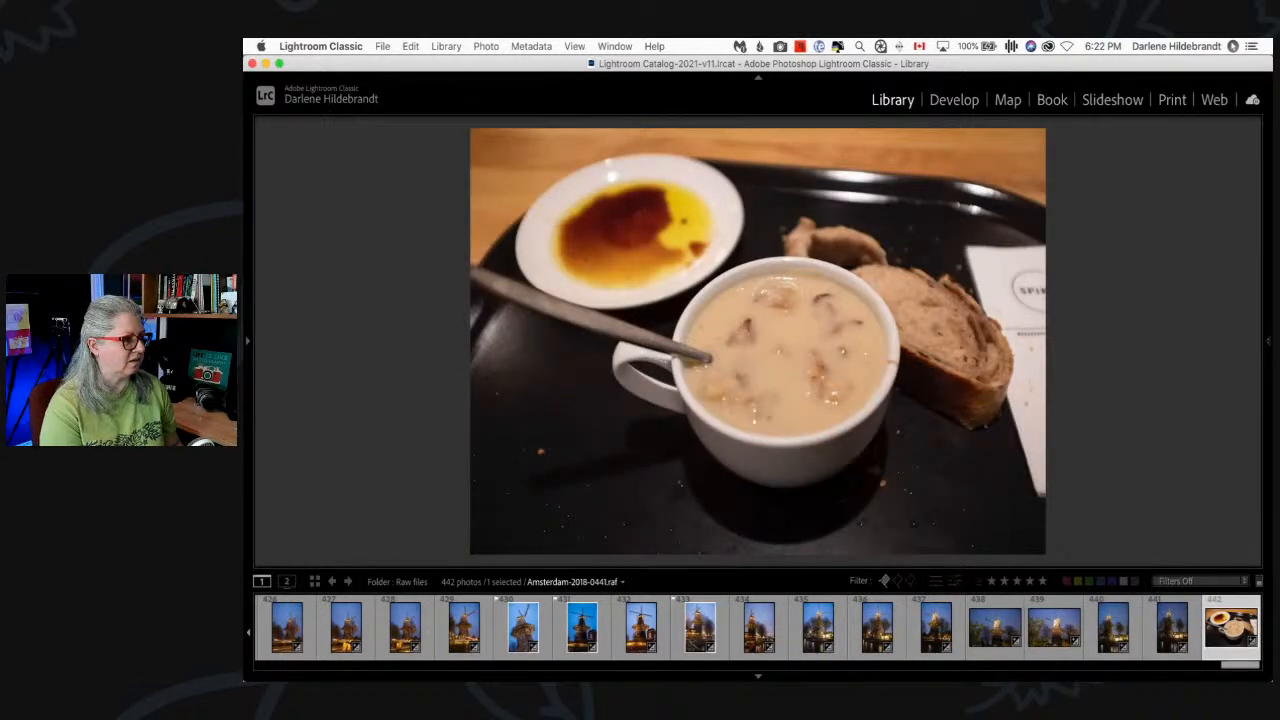
pyautogui.press('Left')
pyautogui.press('g')
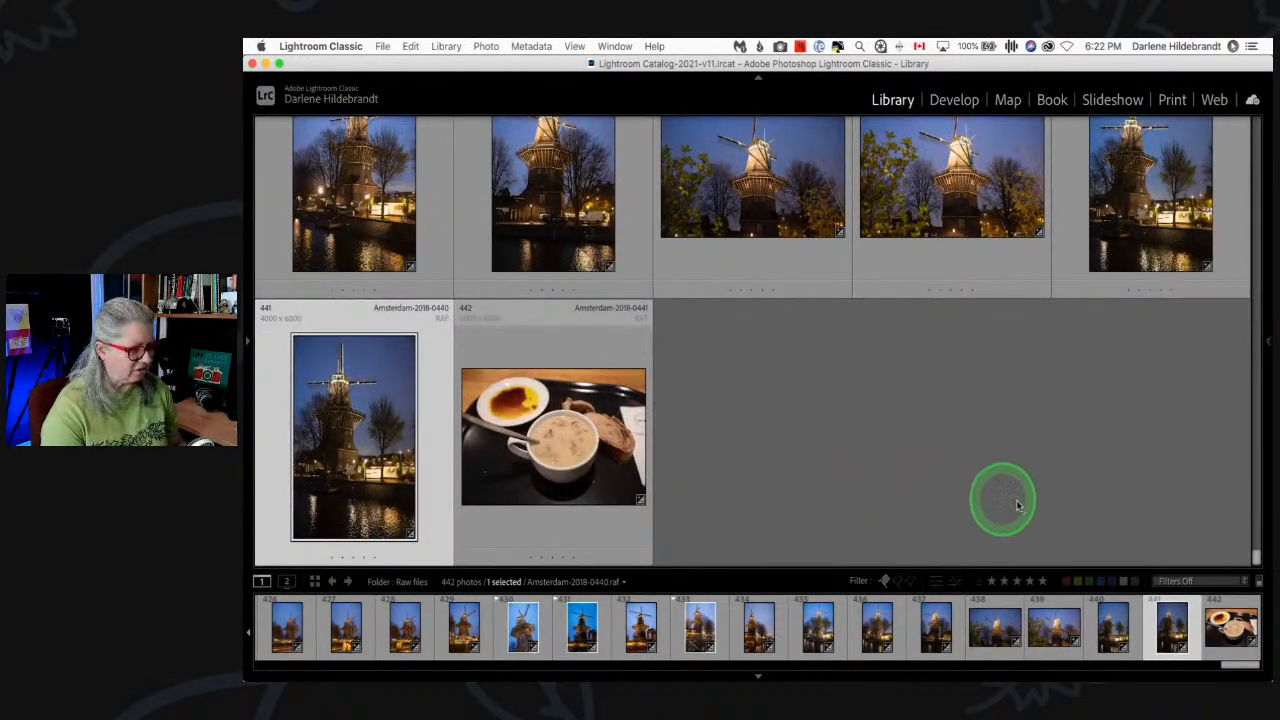
# - Make the grid thumbnails smaller and filter the Raw files folder to show only flagged photos
pyautogui.press('t')
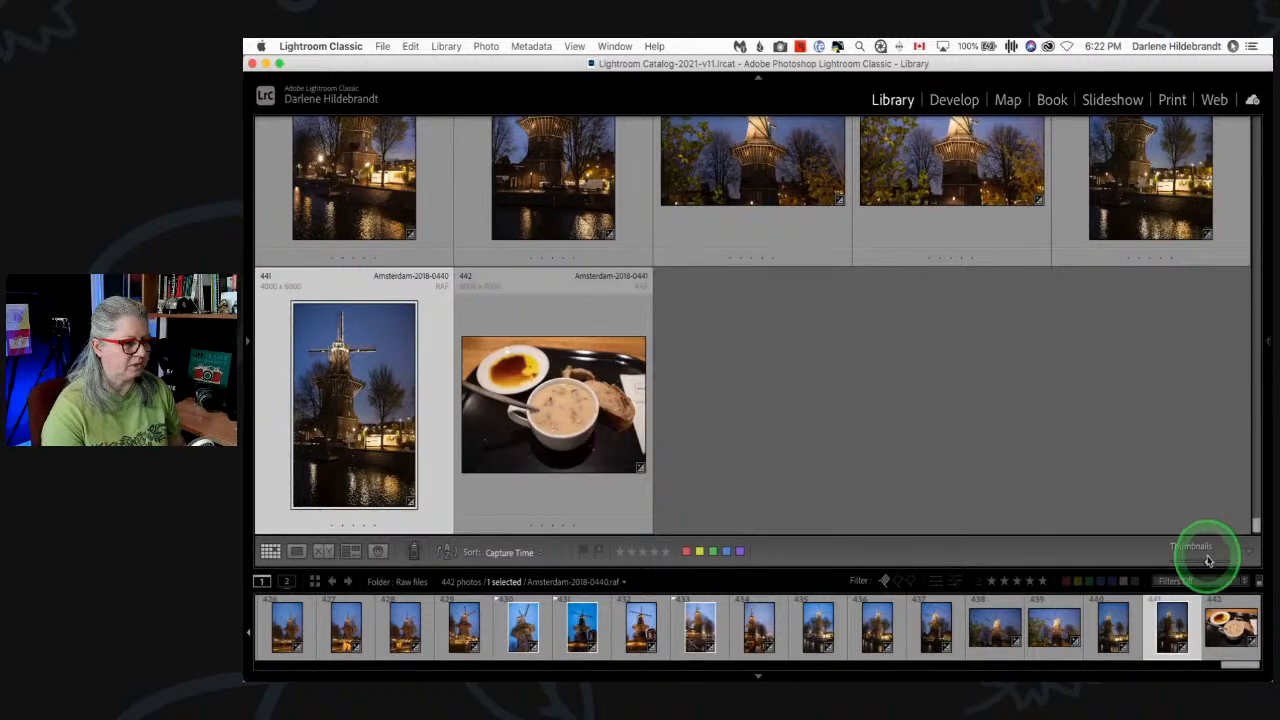
pyautogui.moveTo(1207, 563); pyautogui.dragTo(1197, 562)
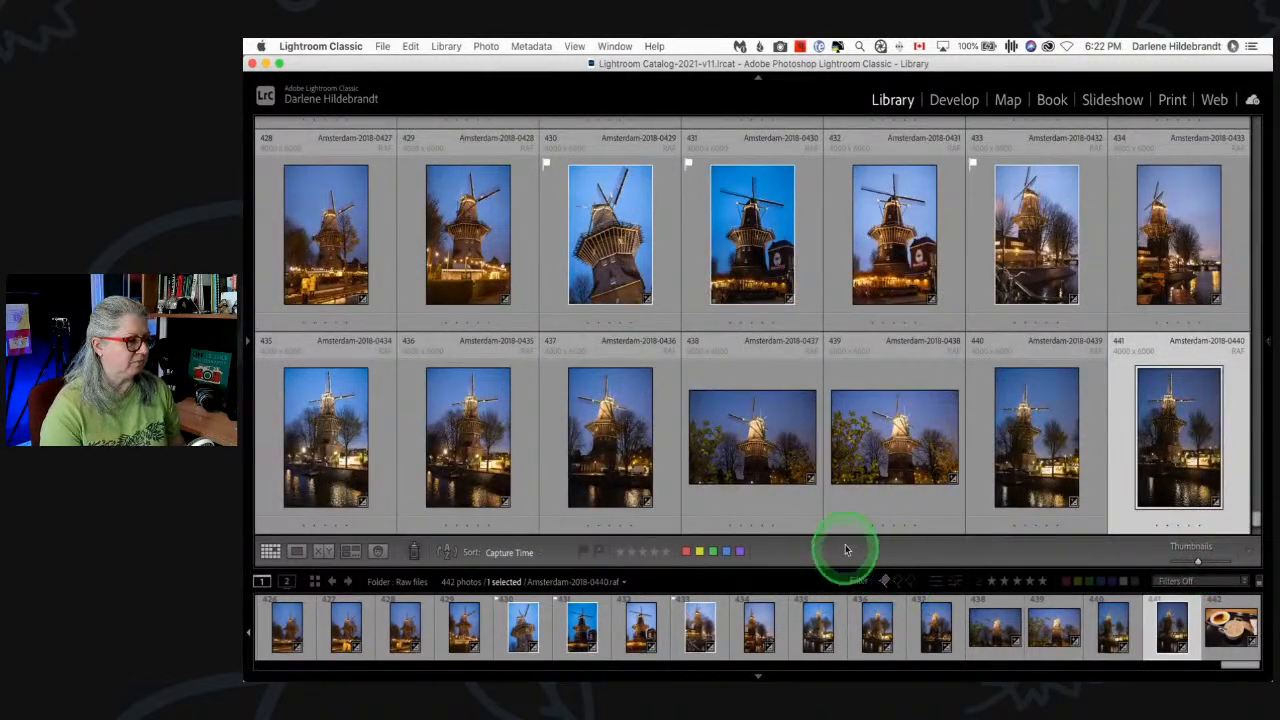
pyautogui.click(884, 580)
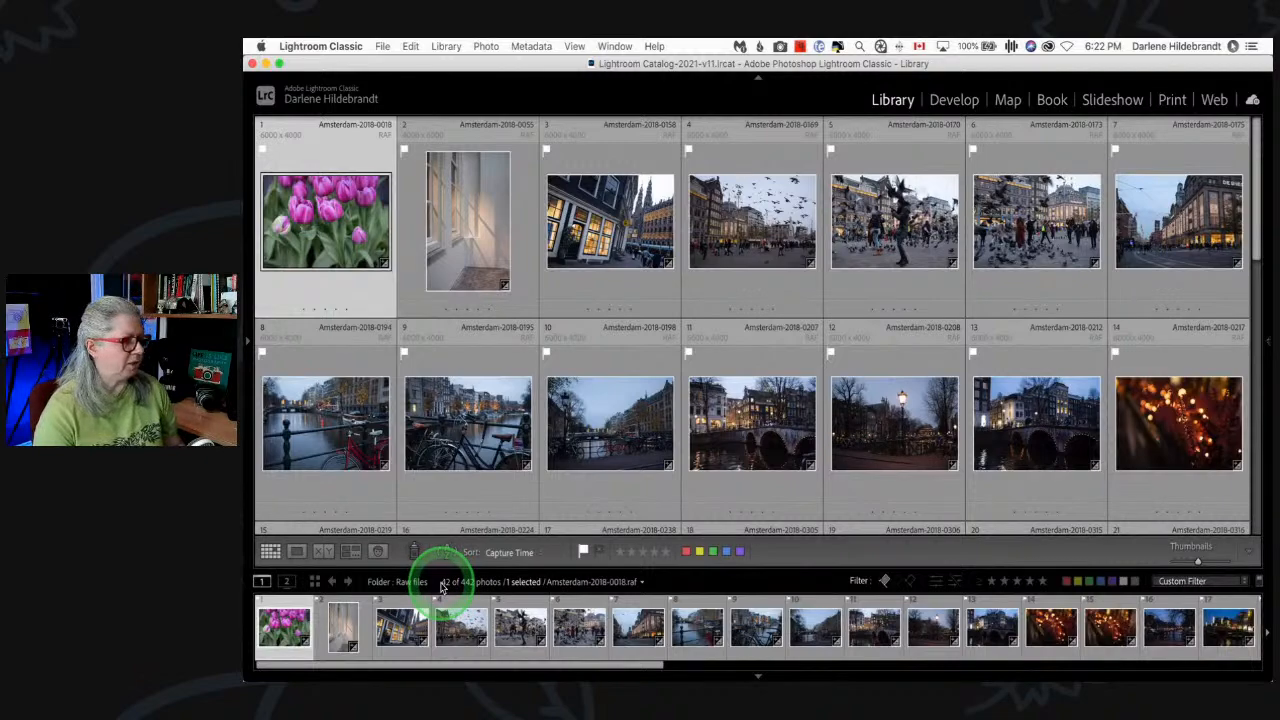
# - Look through the flagged photos and open the first one, the pink tulips Amsterdam-2018-0018, in Develop
pyautogui.scroll(-3, 609, 364)
pyautogui.scroll(-8, 610, 368)
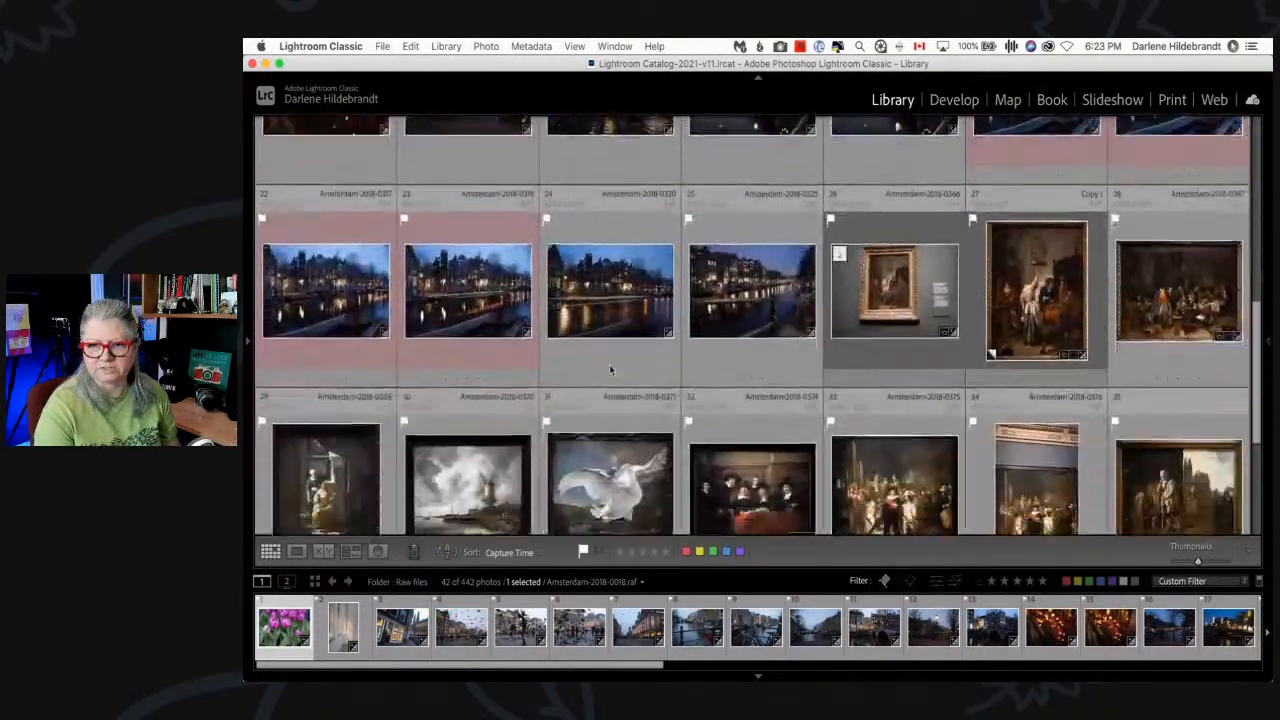
pyautogui.scroll(-3, 611, 369)
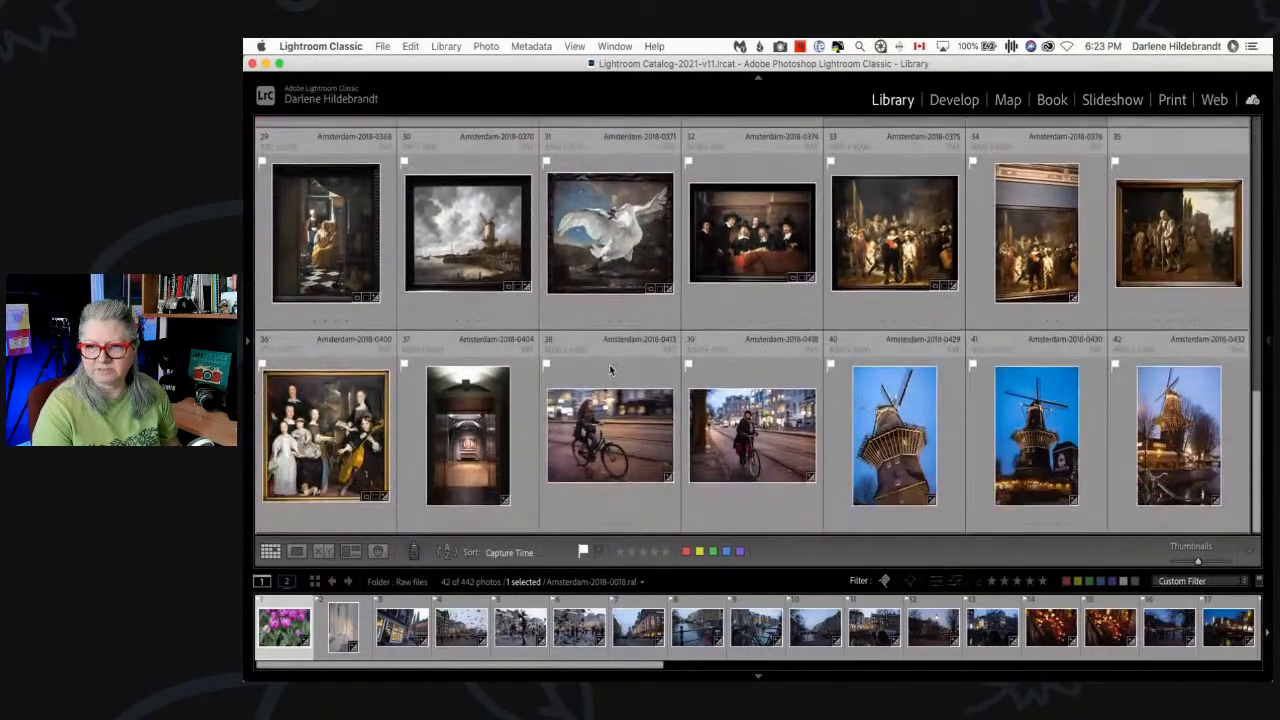
pyautogui.scroll(15, 611, 369)
pyautogui.click(609, 364)
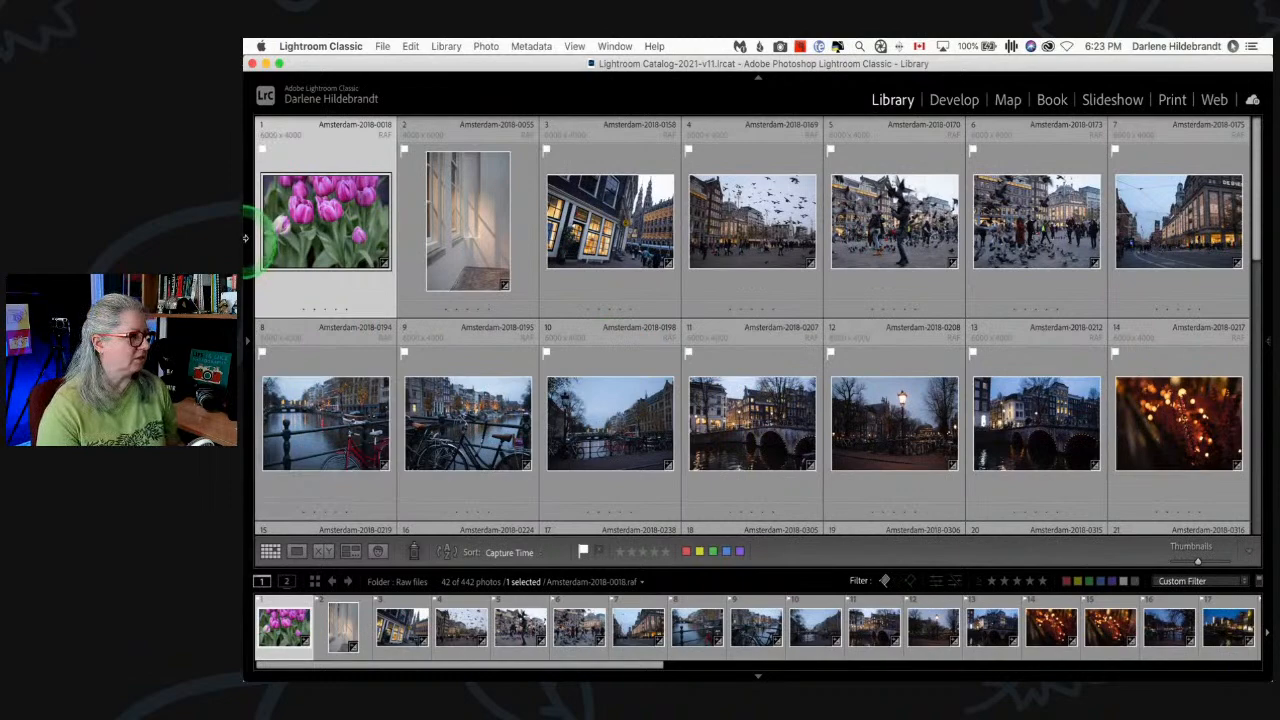
pyautogui.press('e')
pyautogui.press('d')
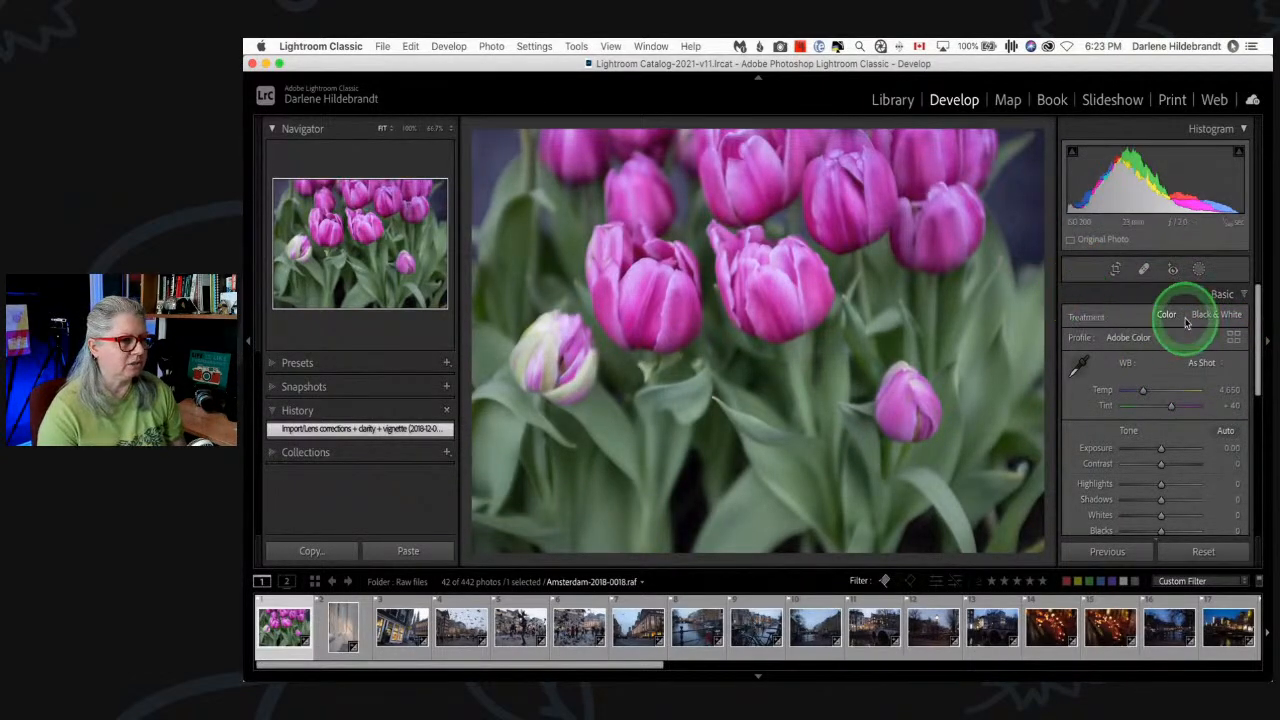
# - Open the Profile Browser for the tulip photo, hide the histogram and expand the Camera Matching profiles
pyautogui.click(1235, 340)
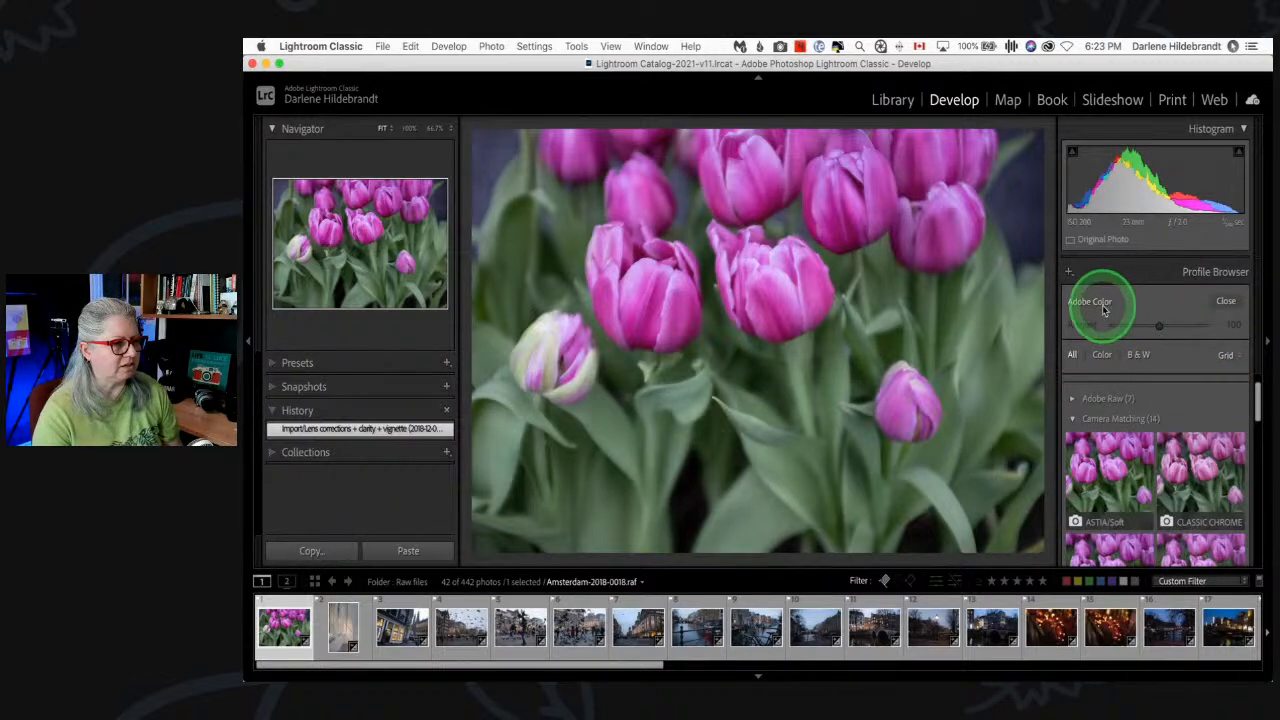
pyautogui.click(1196, 472)
pyautogui.scroll(1, 1200, 460)
pyautogui.click(1243, 128)
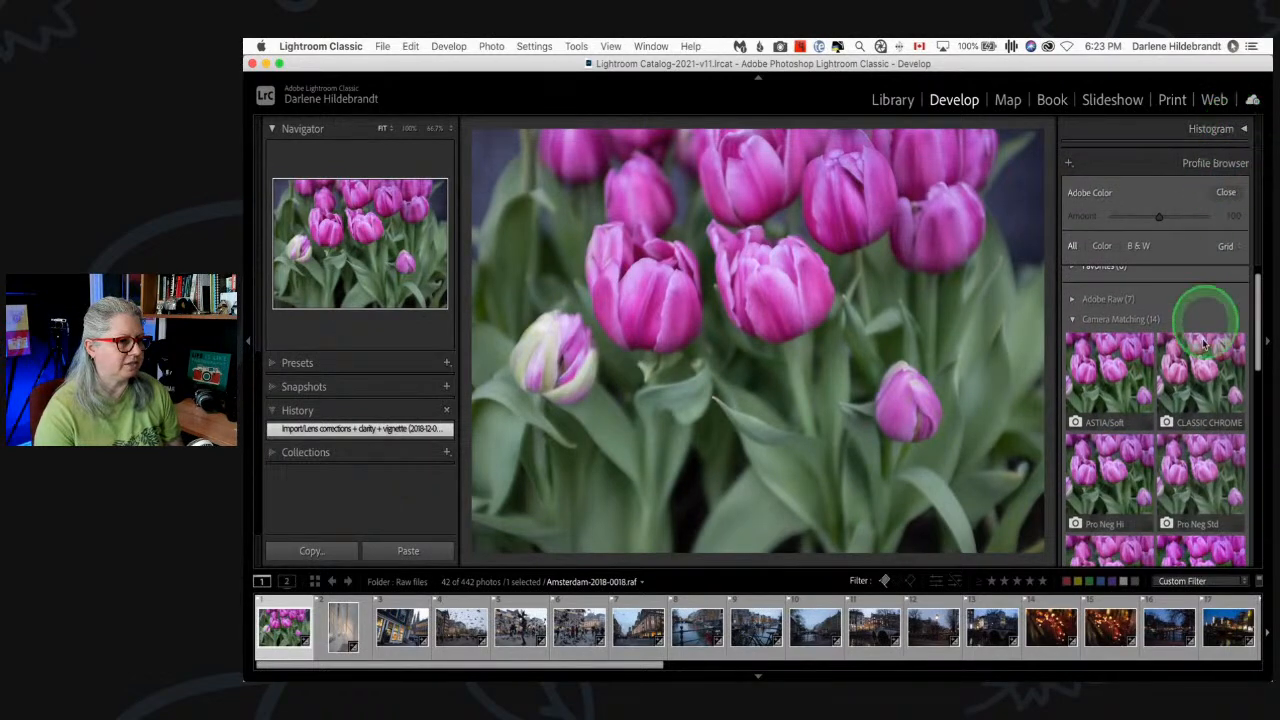
pyautogui.click(1209, 350)
pyautogui.click(1117, 349)
pyautogui.click(1076, 319)
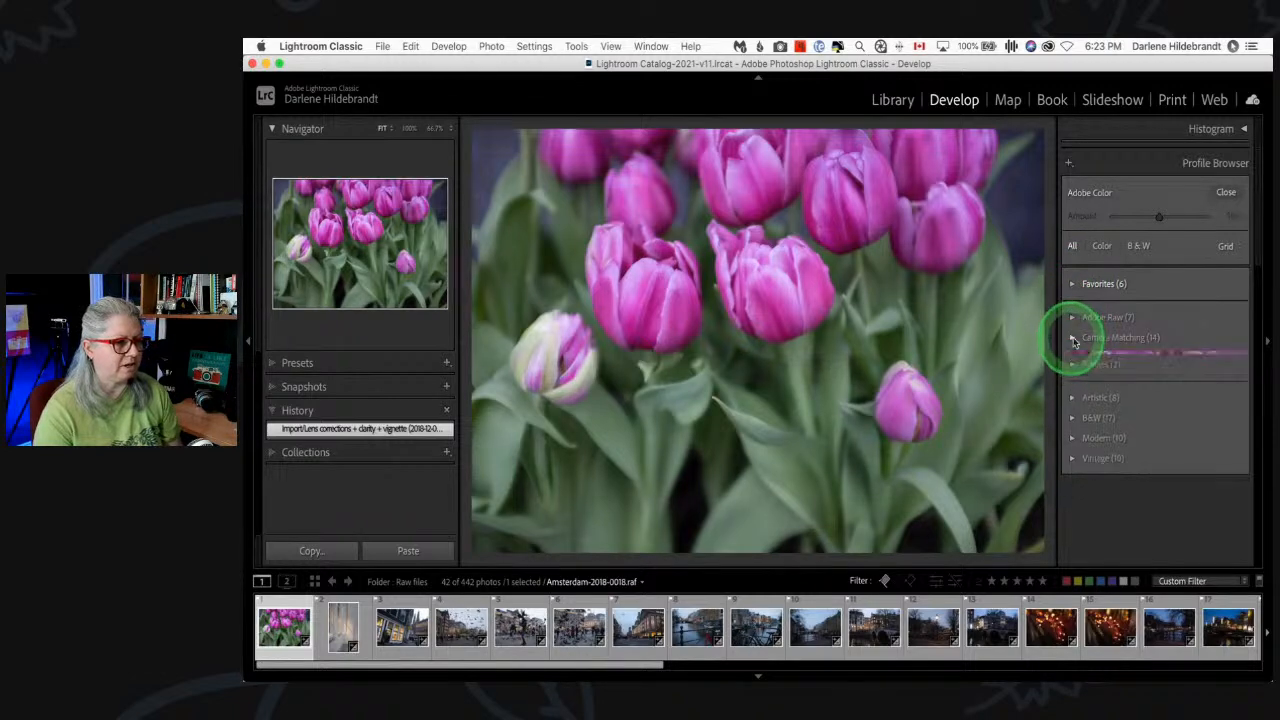
pyautogui.click(1073, 337)
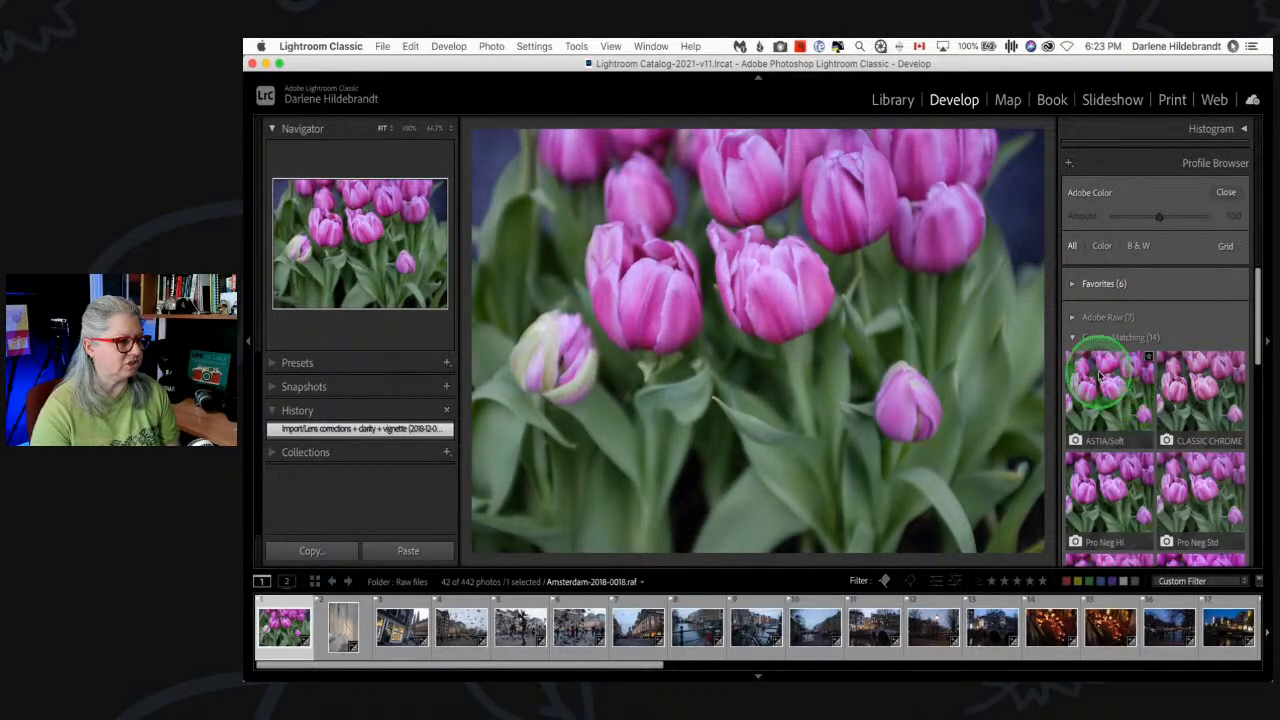
# - Apply the PROVIA/Std camera matching profile to the tulip photo, close the Profile Browser and restore the histogram
pyautogui.scroll(-5, 1100, 375)
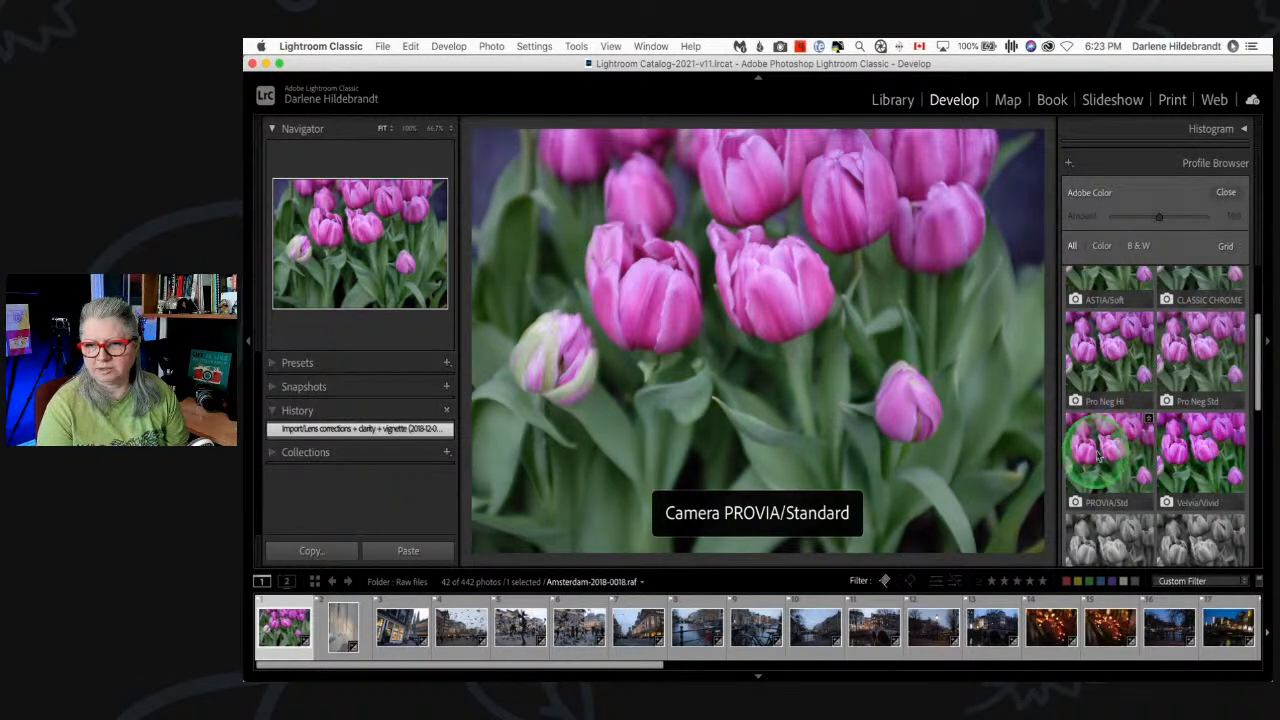
pyautogui.click(1104, 454)
pyautogui.click(1224, 192)
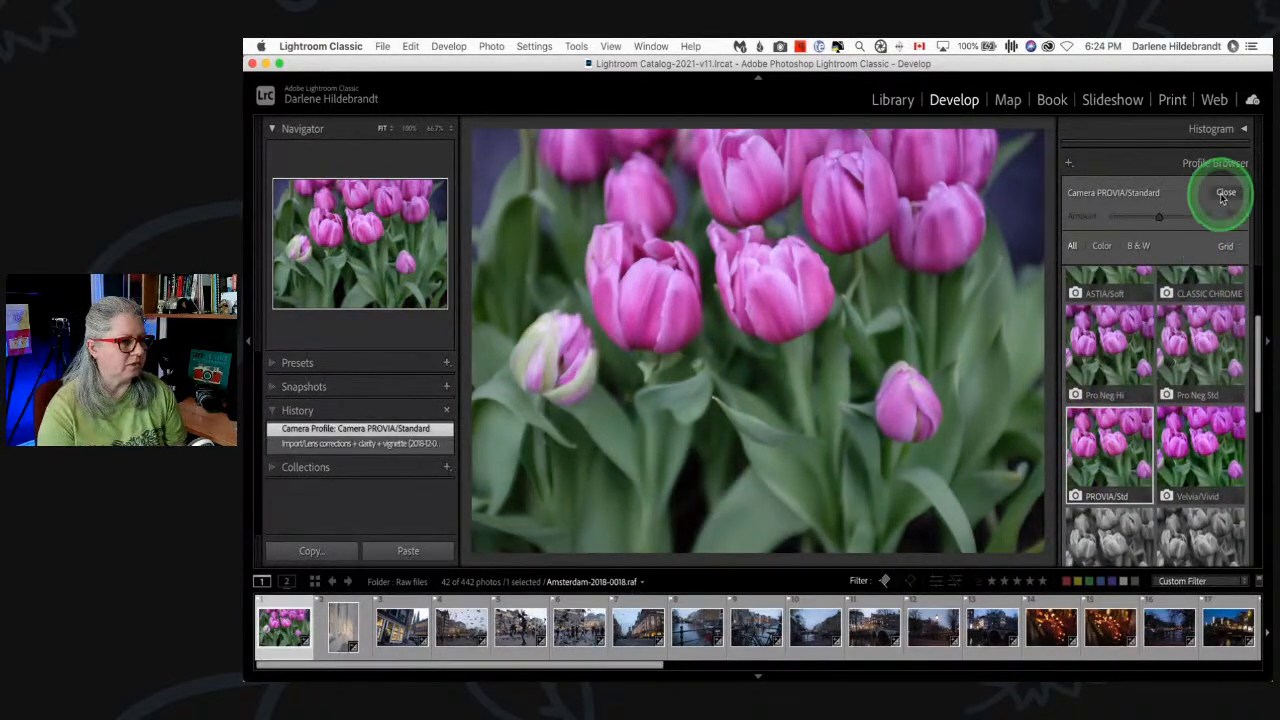
pyautogui.click(1218, 130)
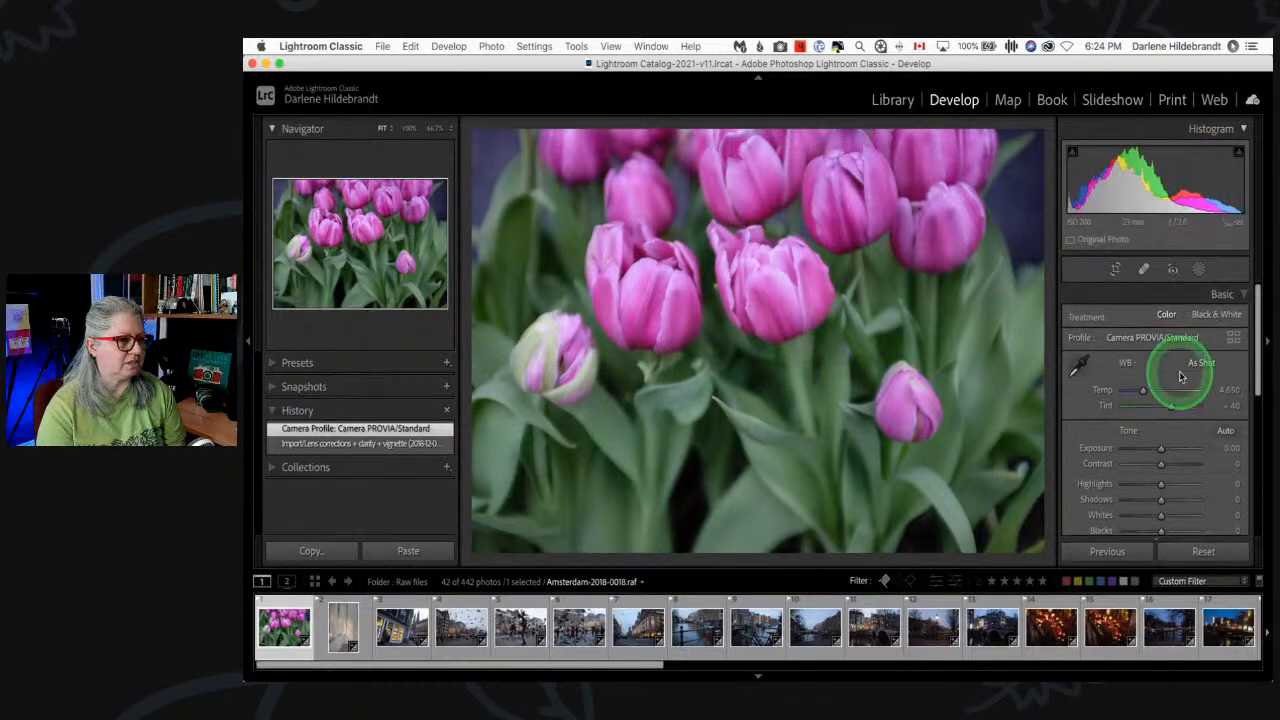
# - Auto-set the tulip photo's Whites to -8 and Blacks to -18
pyautogui.scroll(-3, 1185, 387)
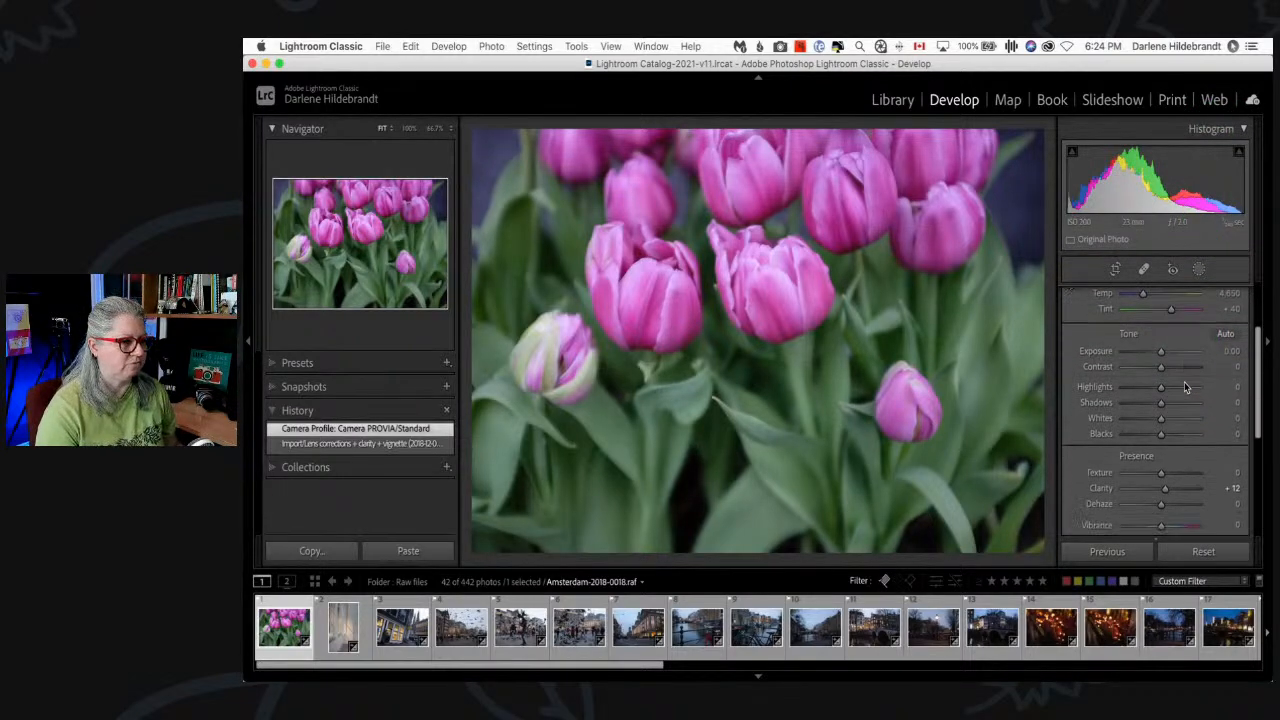
pyautogui.scroll(2, 1086, 423)
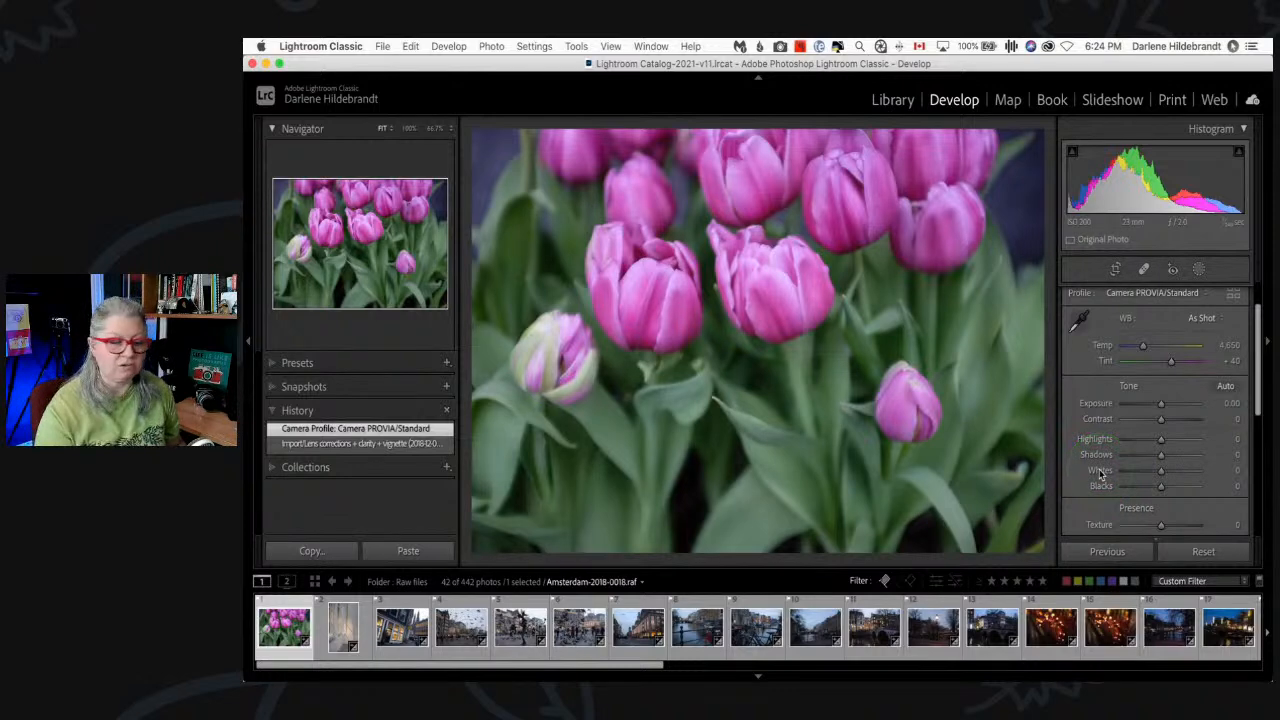
pyautogui.moveTo(1100, 472); pyautogui.dragTo(1100, 474)
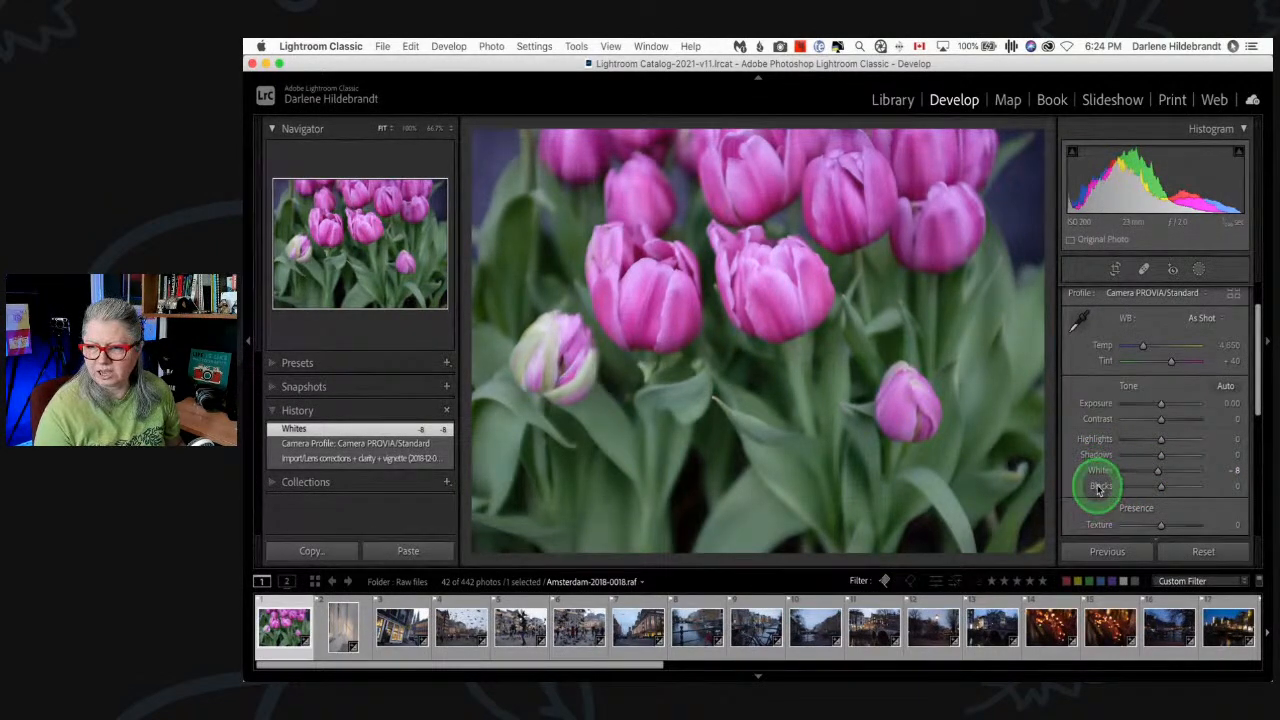
pyautogui.moveTo(1098, 489); pyautogui.dragTo(1097, 489)
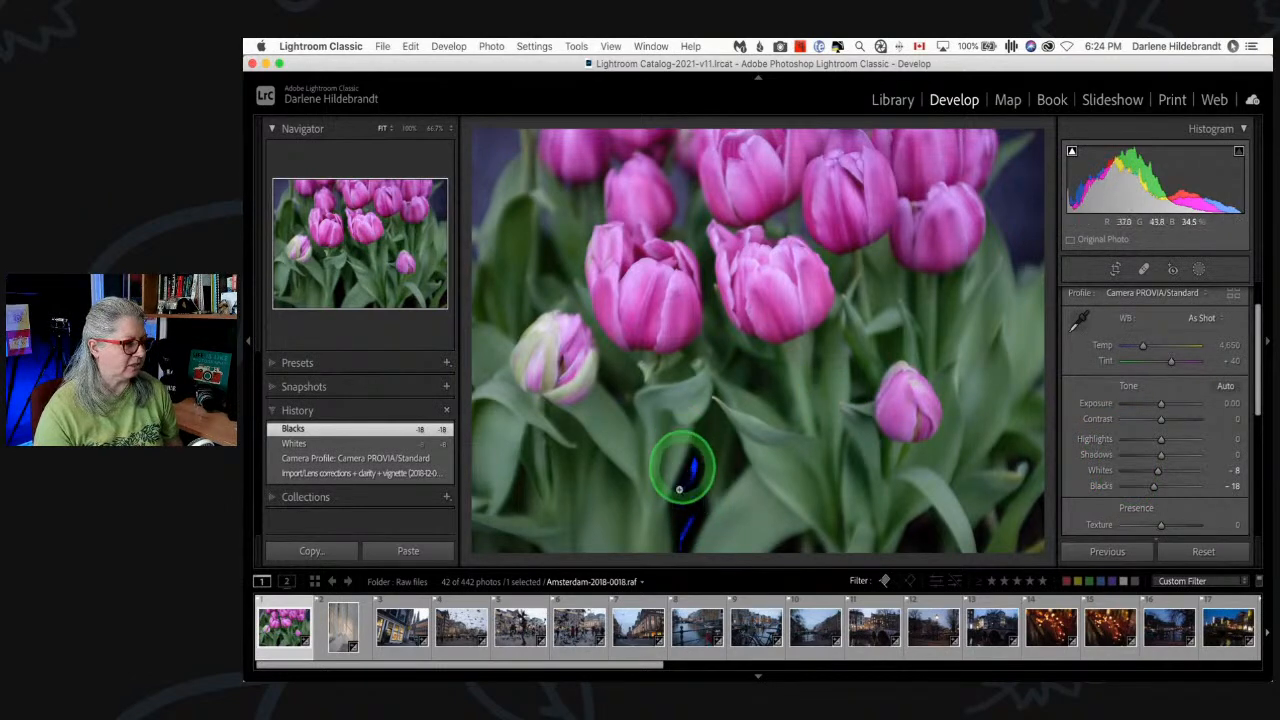
# - Using the clipping preview, set Whites to +32 and Blacks to -29, and compare the photo before and after
pyautogui.keyDown('alt'); pyautogui.click(1158, 474); pyautogui.keyUp('alt')
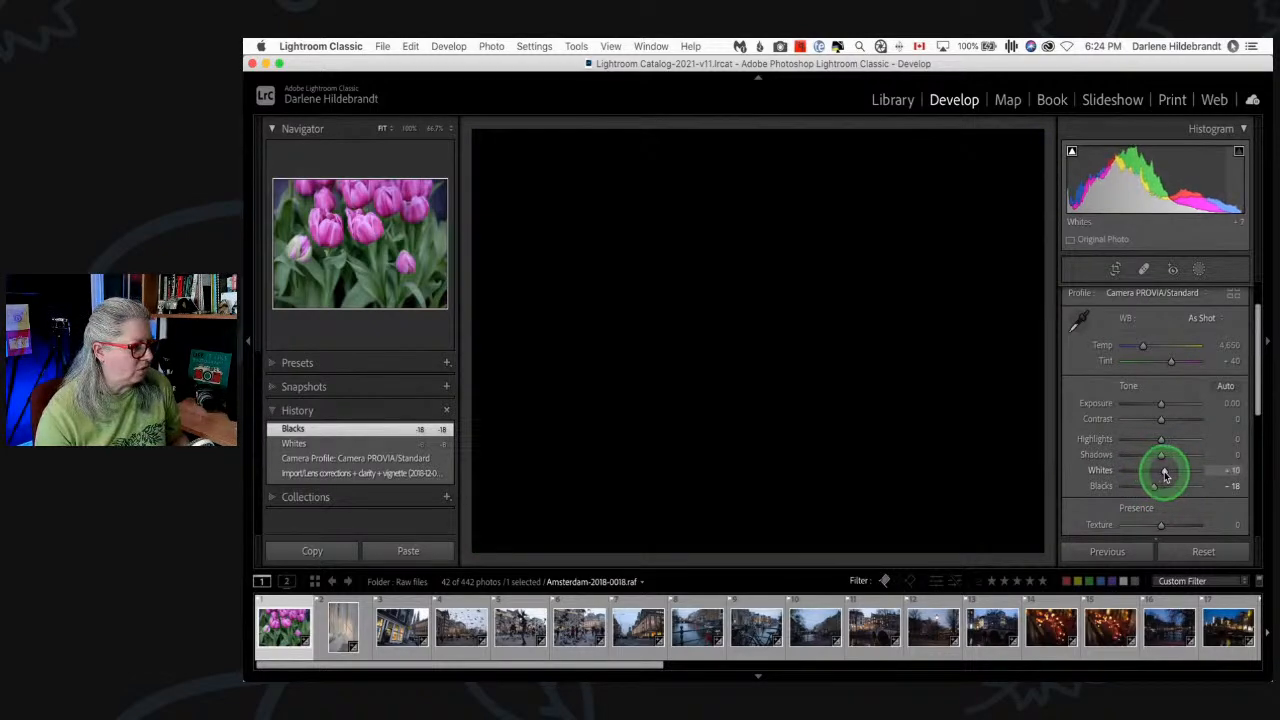
pyautogui.moveTo(1169, 476); pyautogui.dragTo(1176, 474)
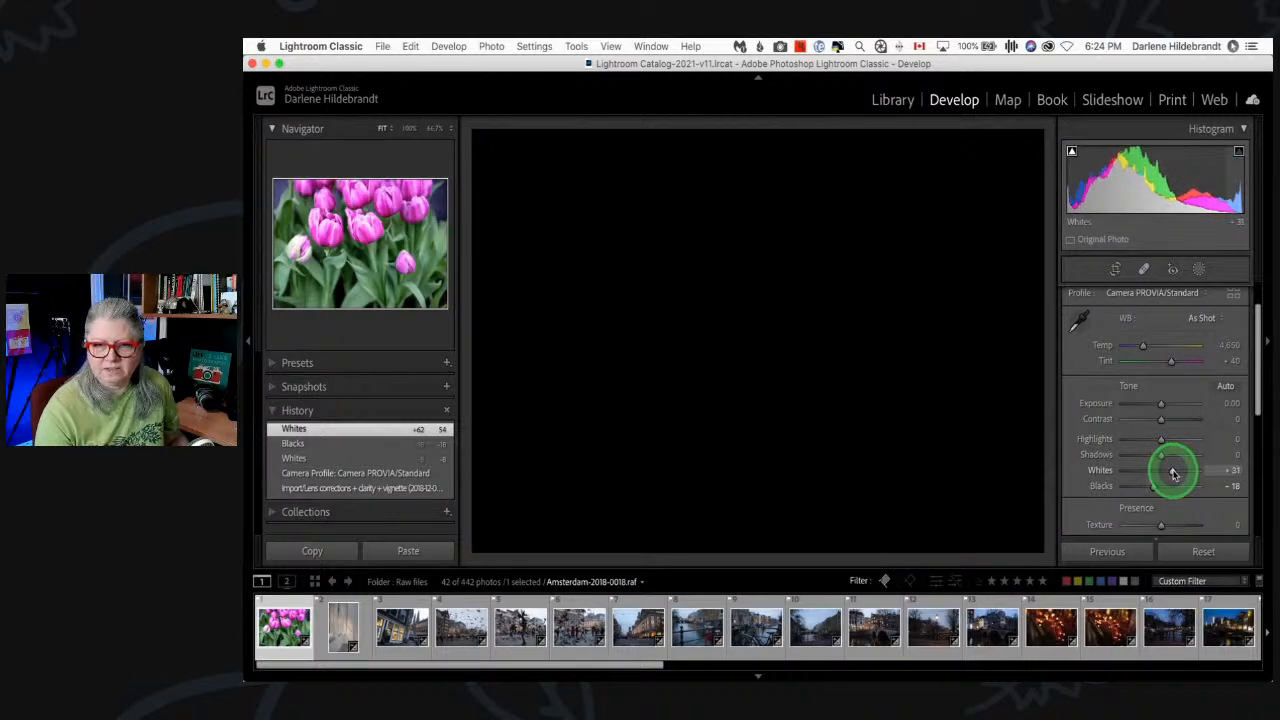
pyautogui.moveTo(1174, 474); pyautogui.dragTo(1149, 488)
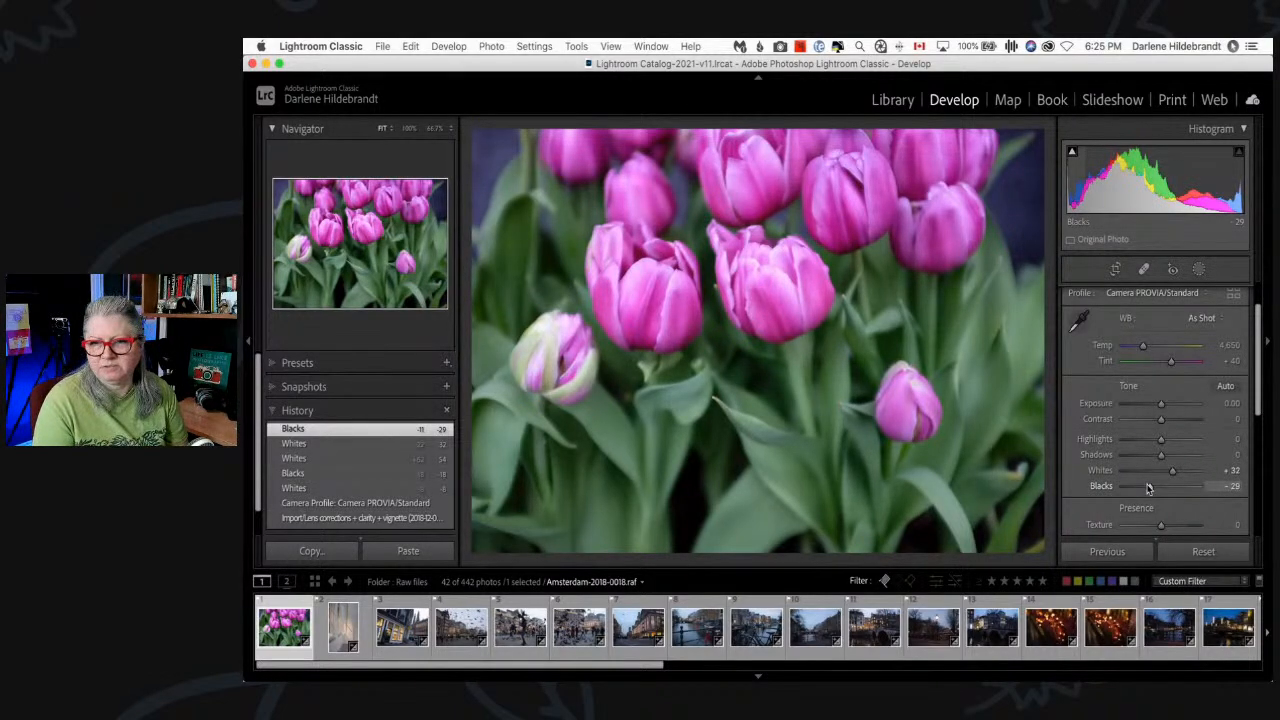
pyautogui.press('\\')
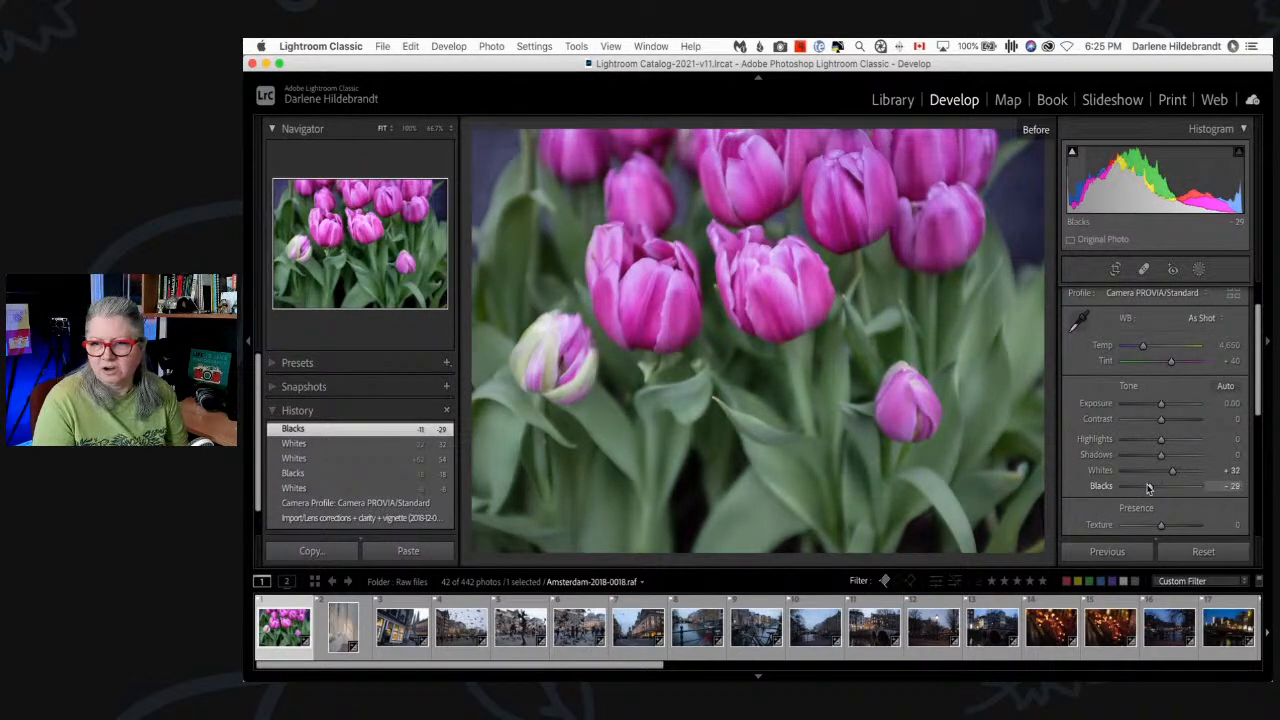
pyautogui.press('\\')
pyautogui.press('\\')
pyautogui.press('\\')
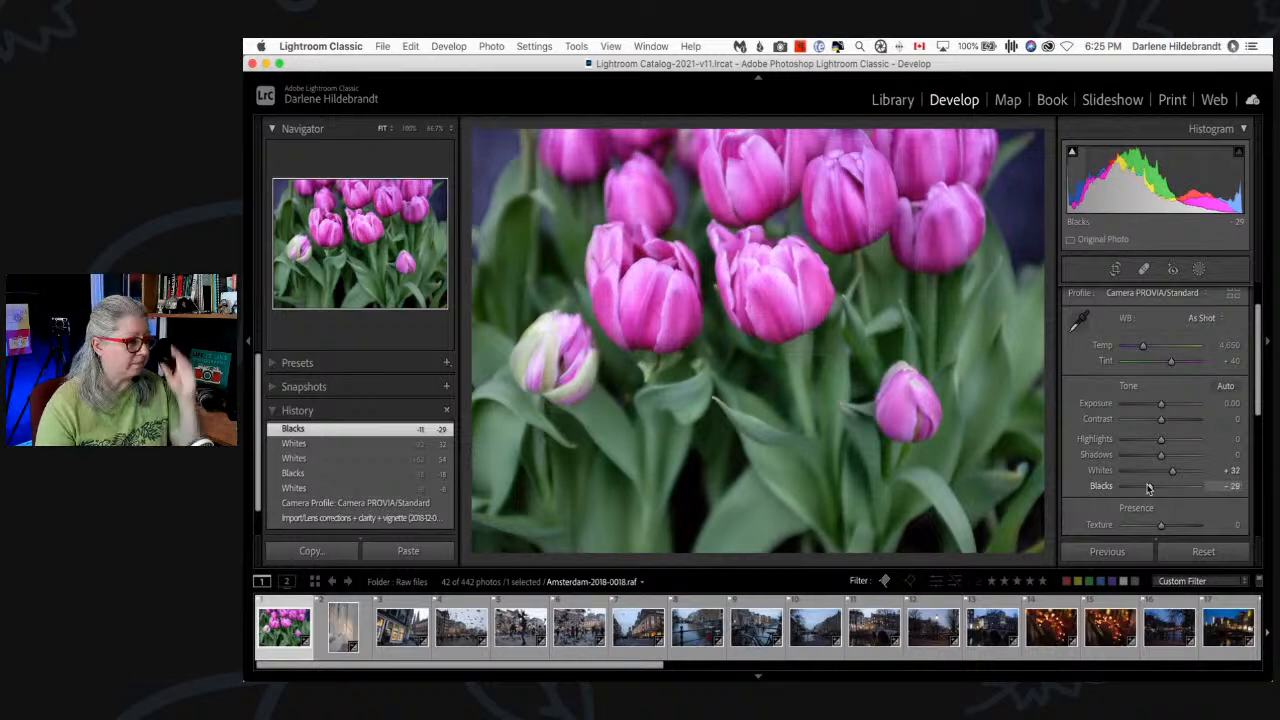
# - Apply the Edge darken strong preset from DPM Edge Vignettes and check its Post-Crop Vignetting settings in Effects
pyautogui.click(284, 364)
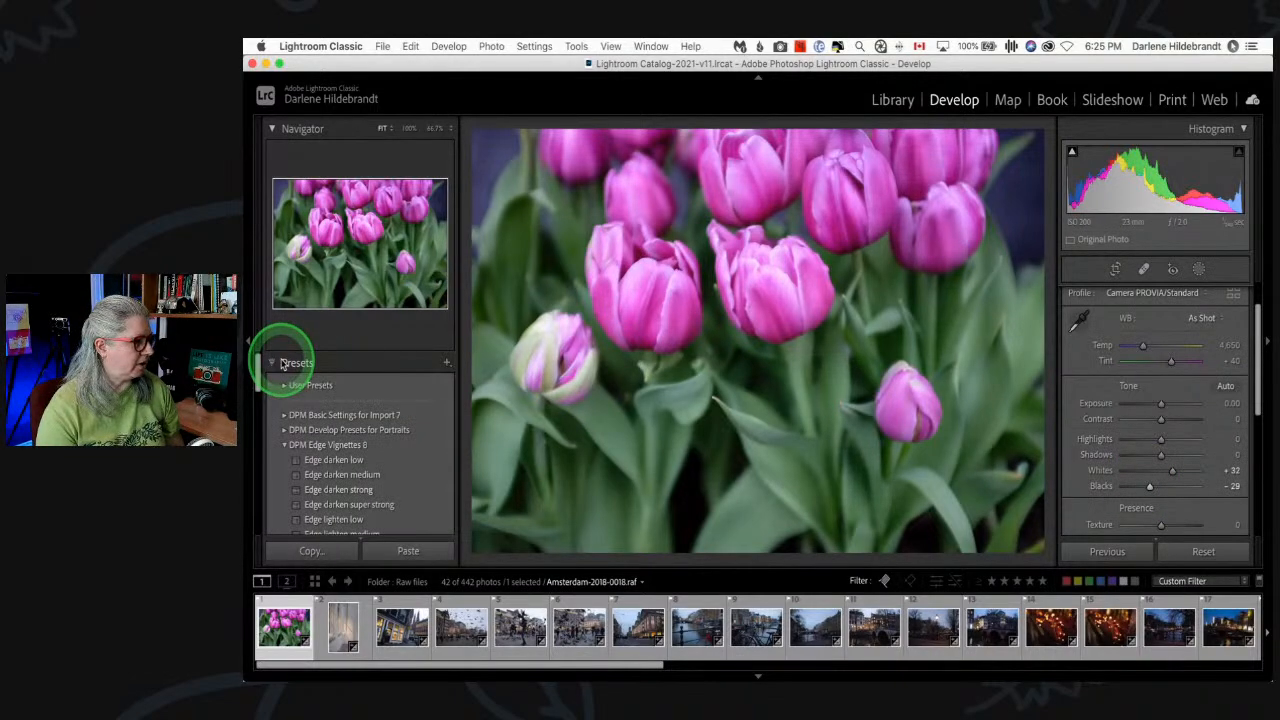
pyautogui.scroll(-1, 337, 409)
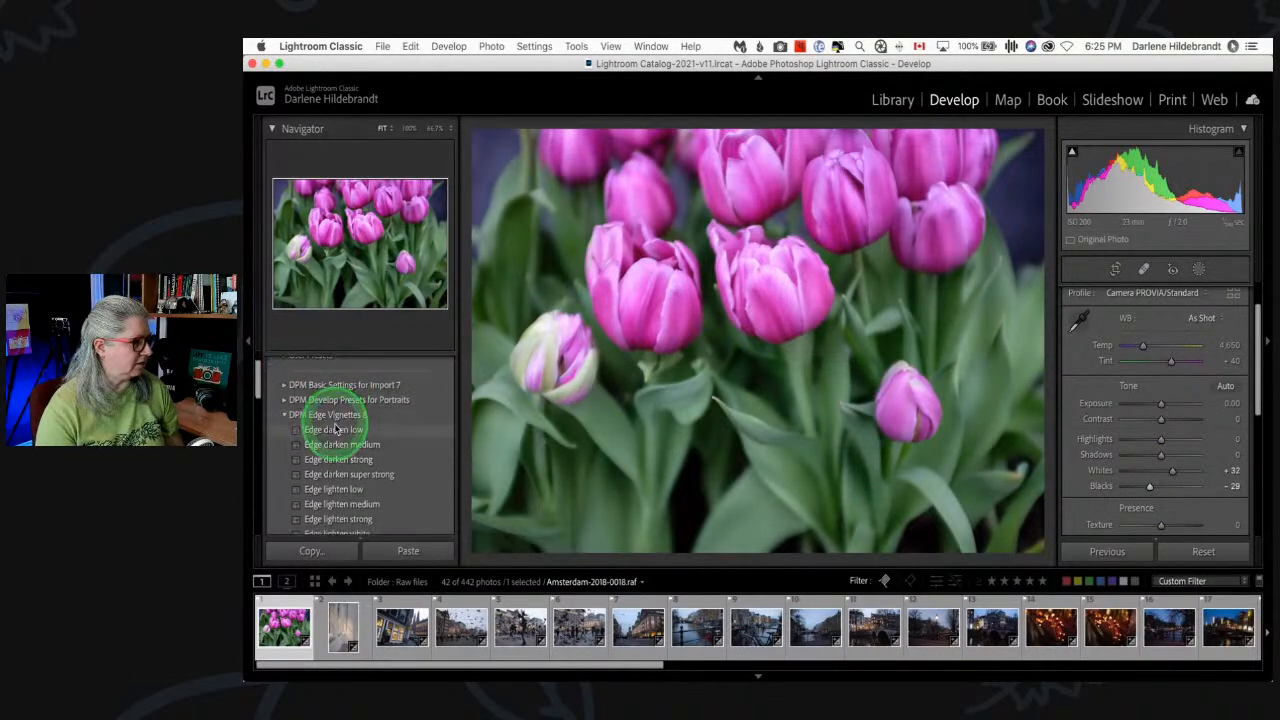
pyautogui.click(272, 132)
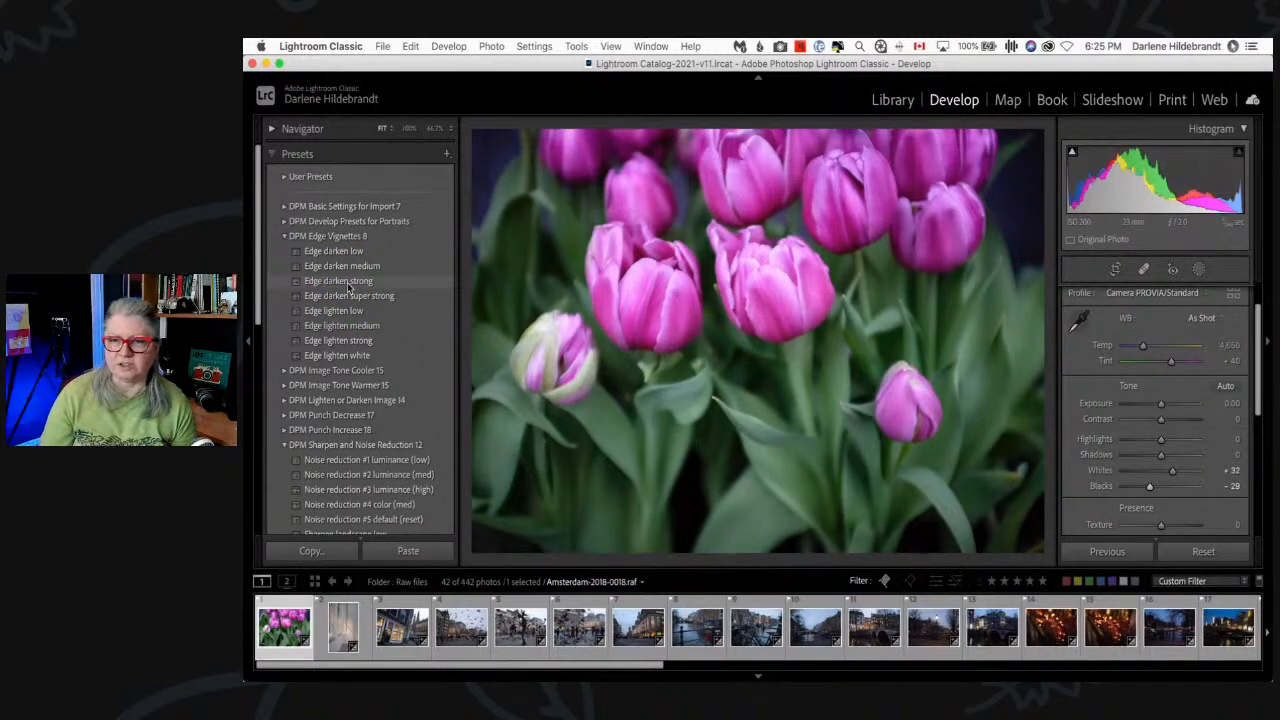
pyautogui.click(336, 281)
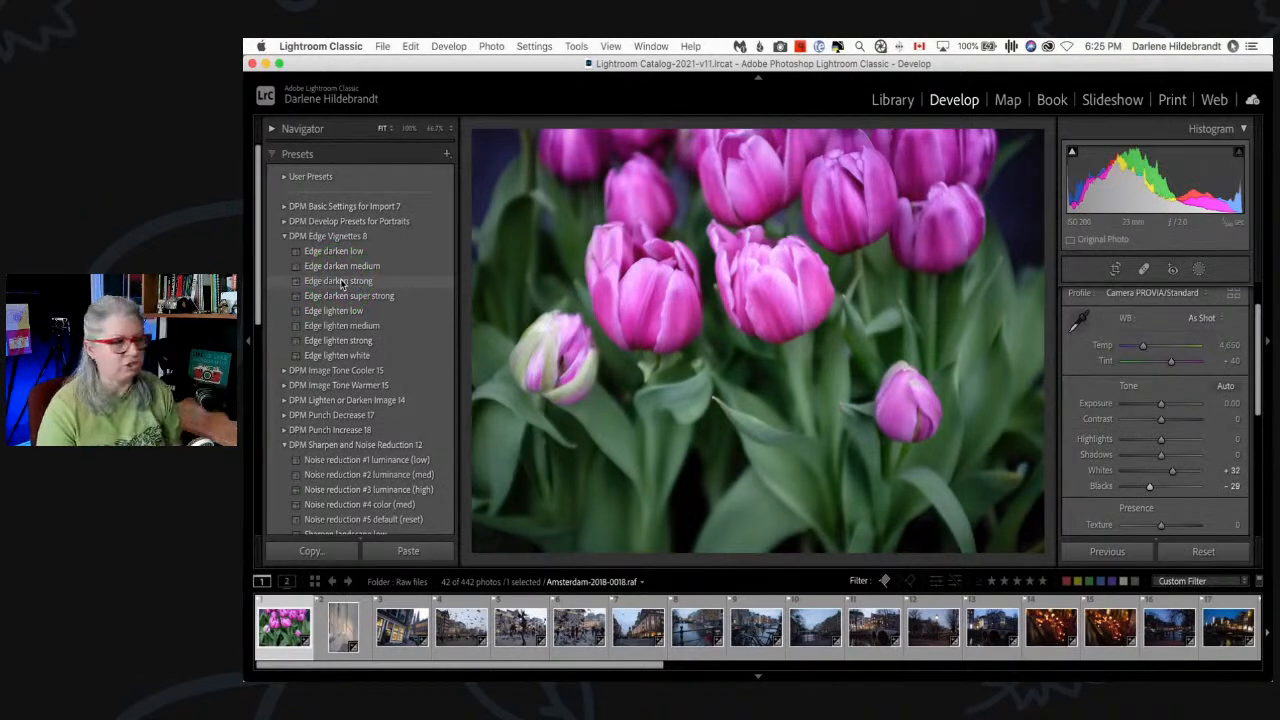
pyautogui.click(340, 266)
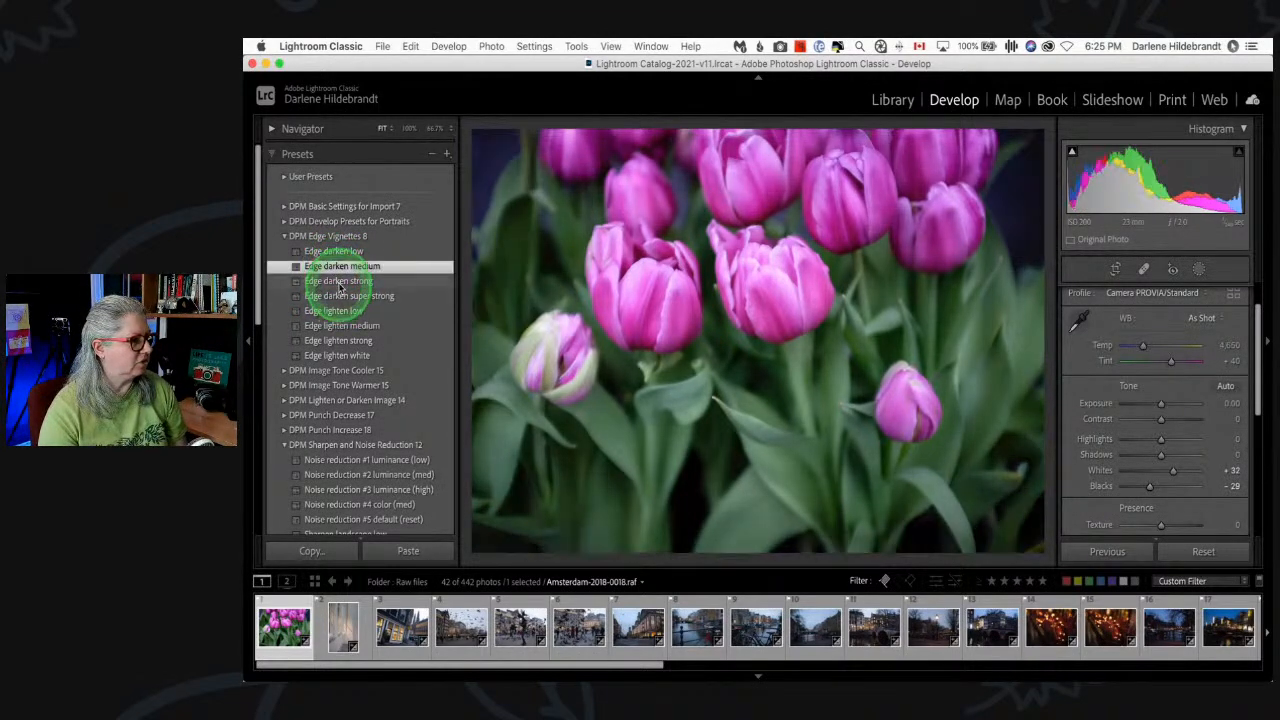
pyautogui.click(342, 282)
pyautogui.click(347, 279)
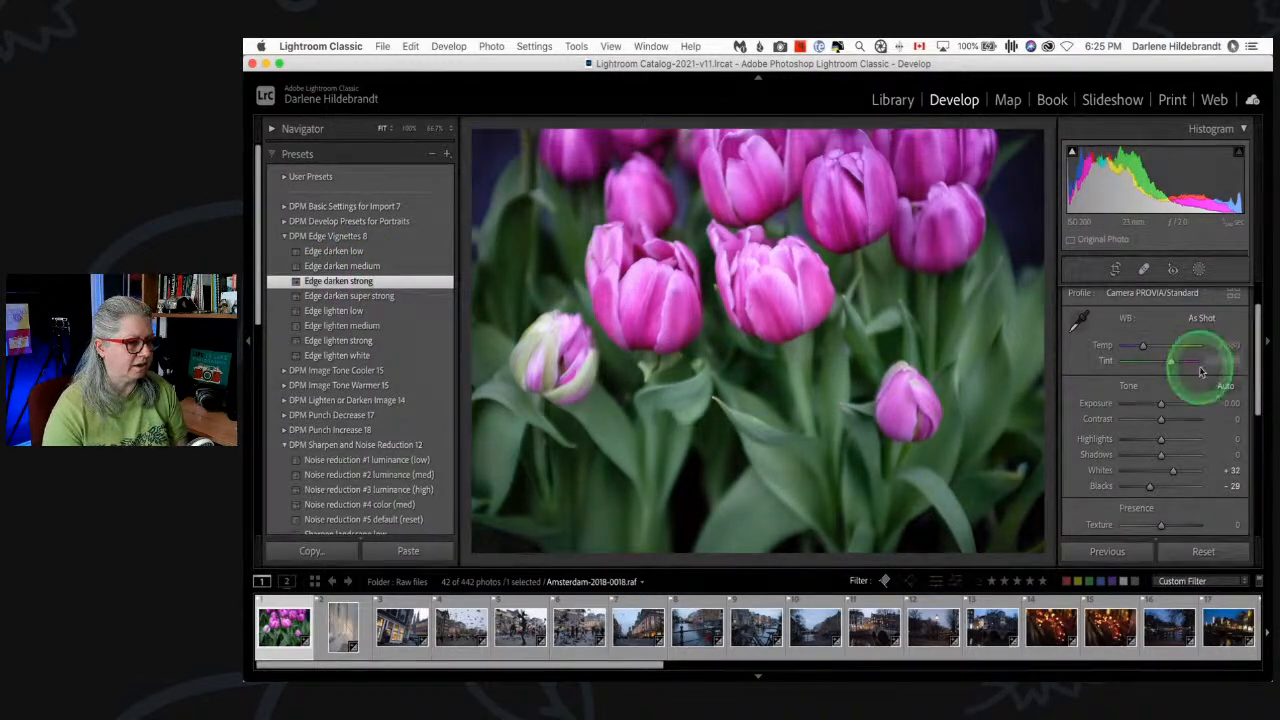
pyautogui.scroll(-6, 1200, 371)
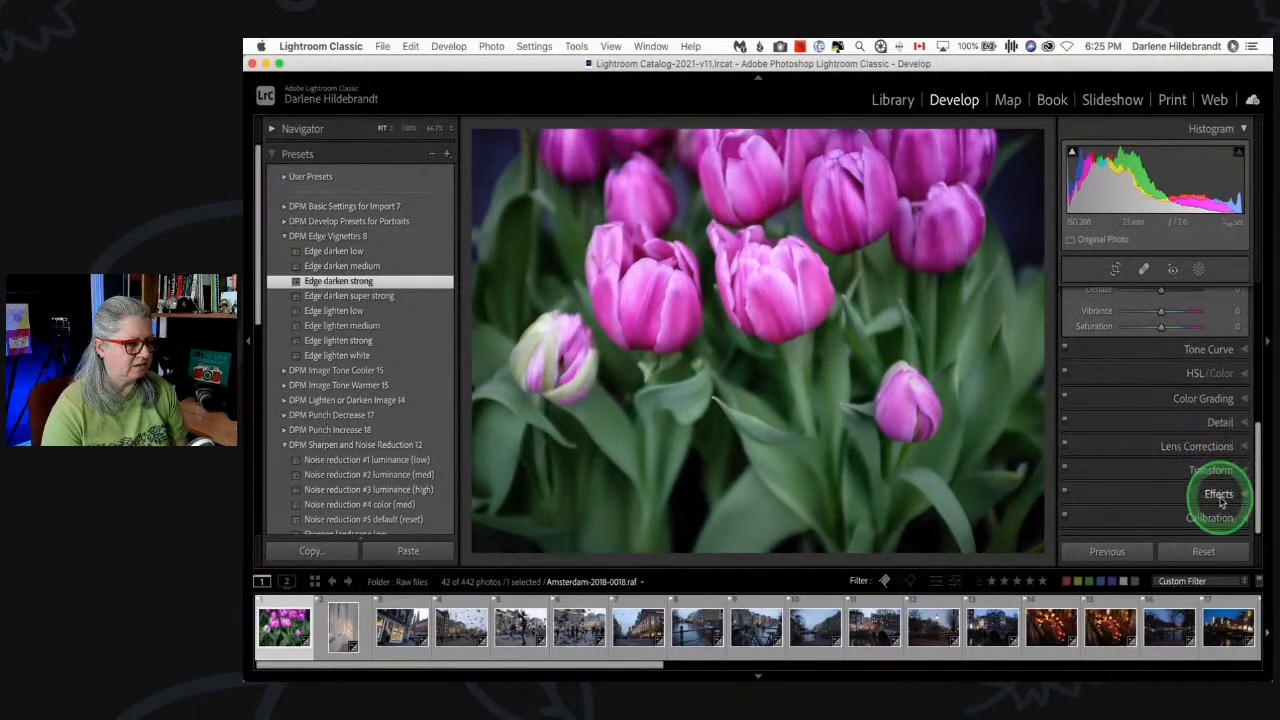
pyautogui.click(1218, 493)
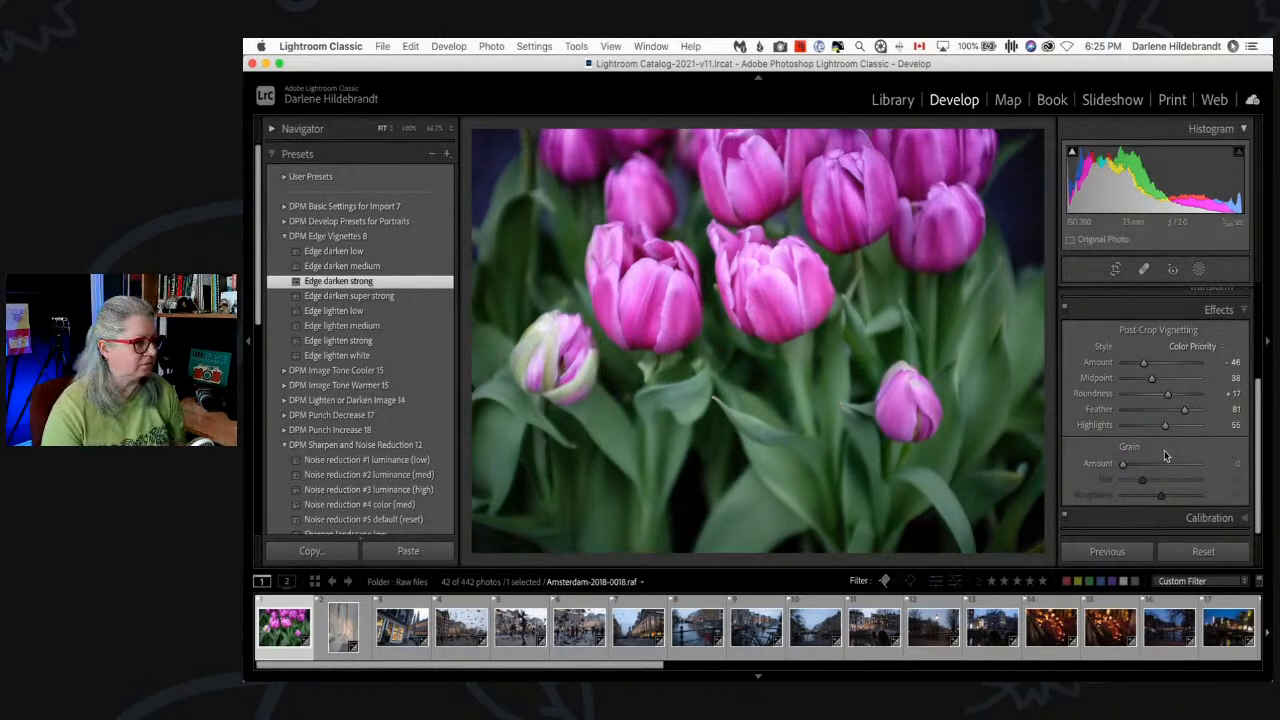
# - Warm the tulip photo's white balance by raising its colour temperature in the Basic adjustments
pyautogui.scroll(5, 1164, 452)
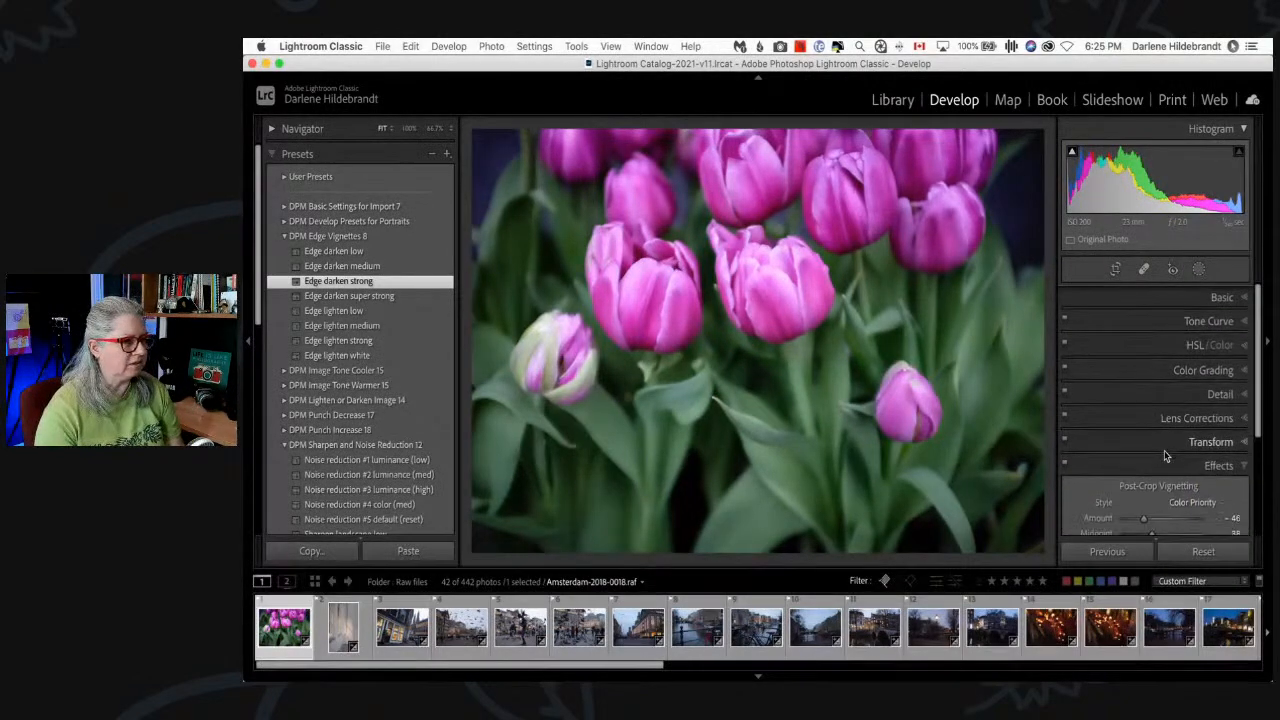
pyautogui.click(1222, 296)
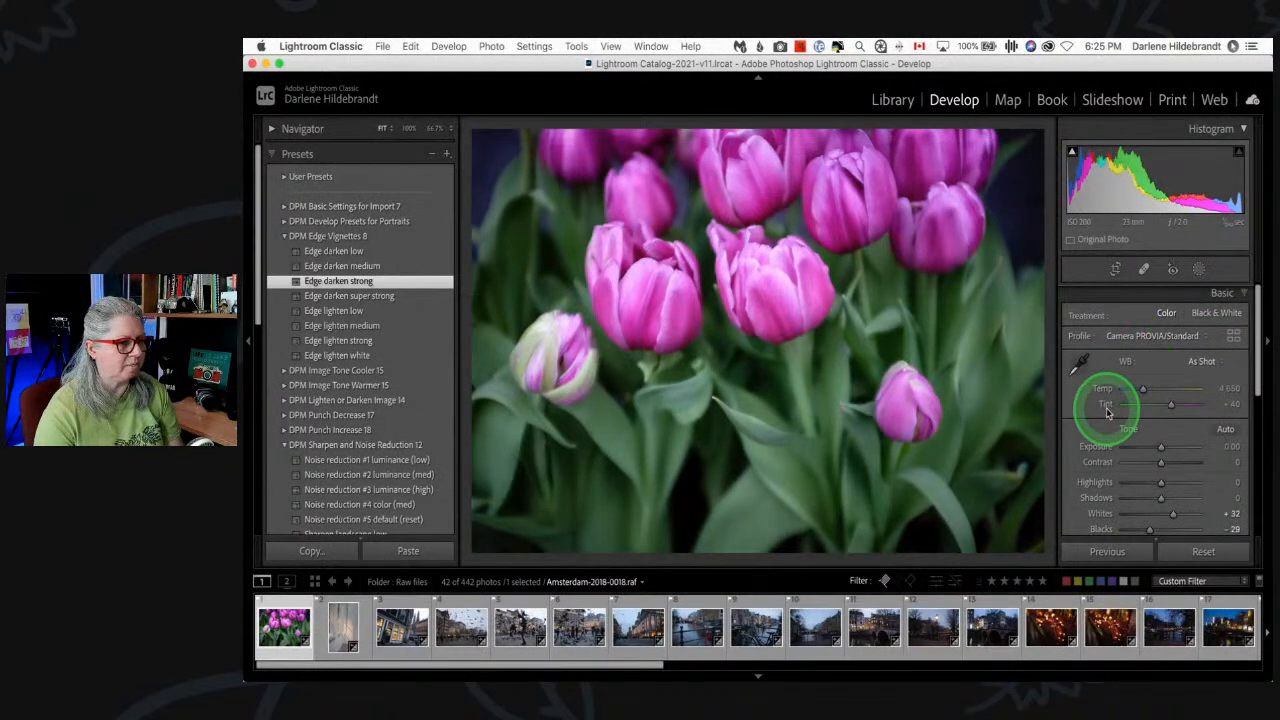
pyautogui.moveTo(1143, 390)
pyautogui.mouseDown()
pyautogui.moveTo(1156, 391)
pyautogui.moveTo(1143, 389)
pyautogui.mouseUp()
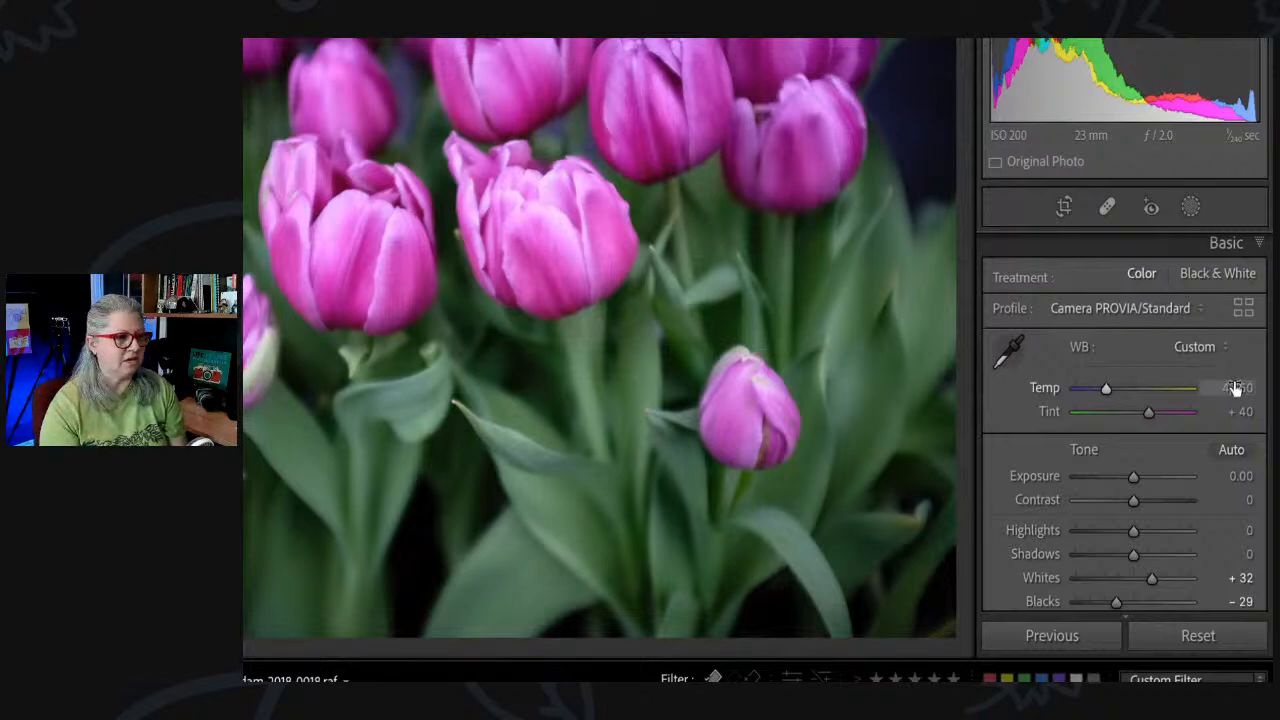
pyautogui.click(1236, 389)
pyautogui.moveTo(1234, 388); pyautogui.dragTo(1240, 389)
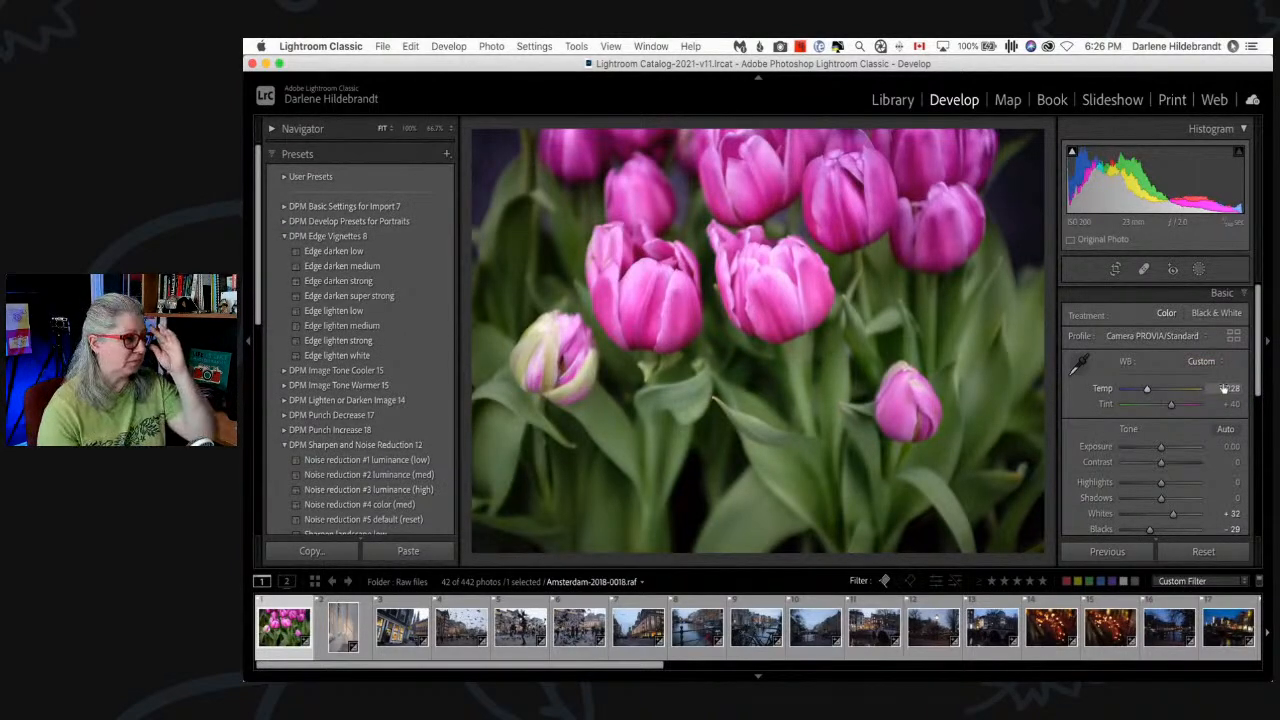
# - Open the HSL/Color saturation adjustments for the tulip photo
pyautogui.click(1089, 372)
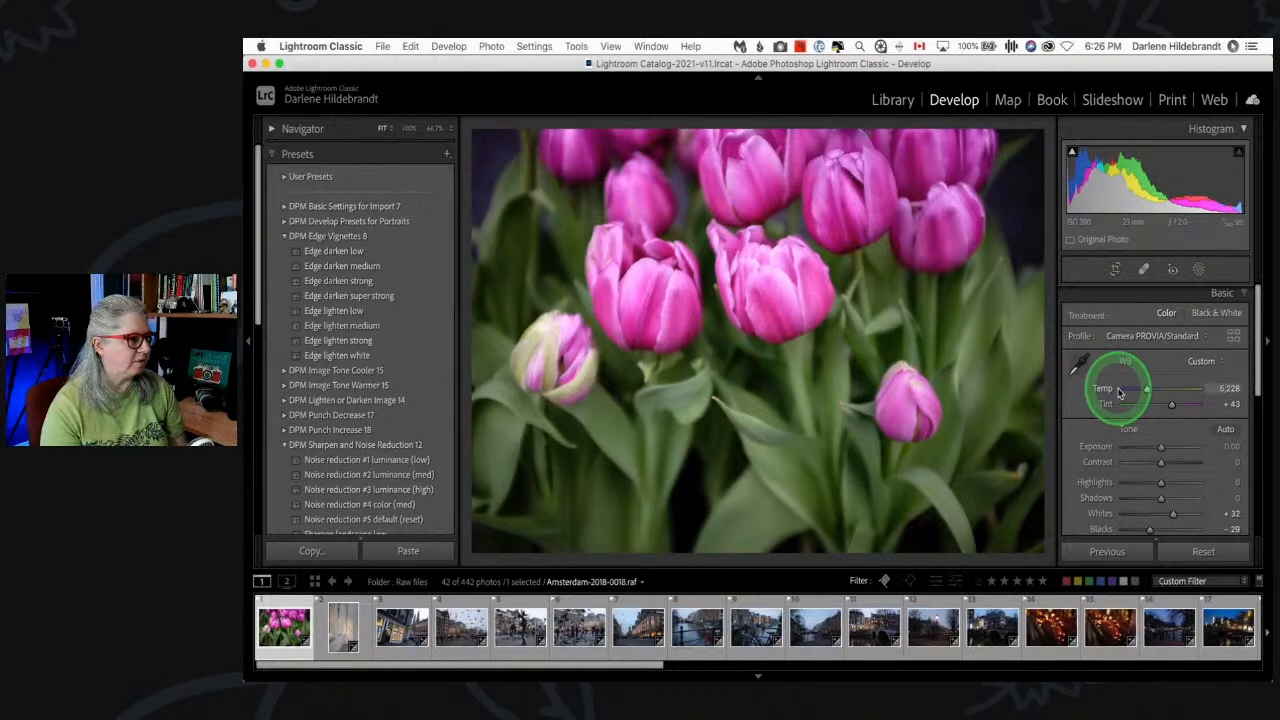
pyautogui.scroll(-5, 1120, 392)
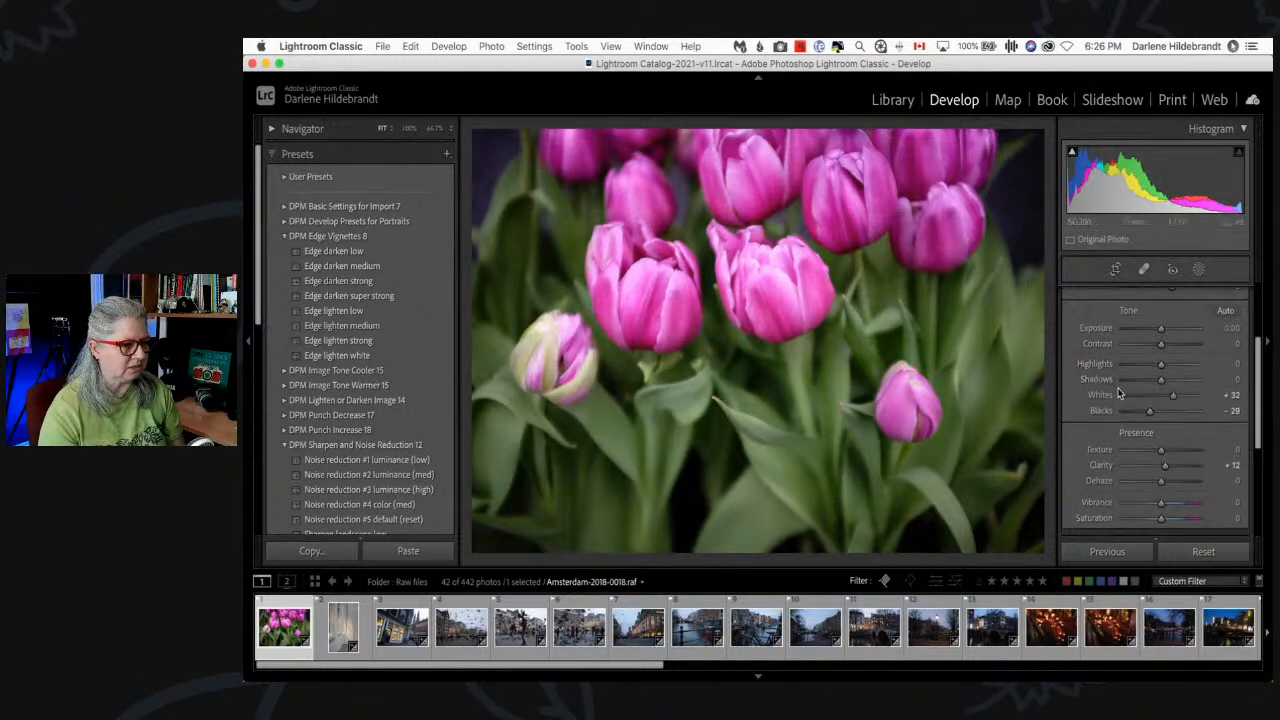
pyautogui.scroll(-4, 1120, 392)
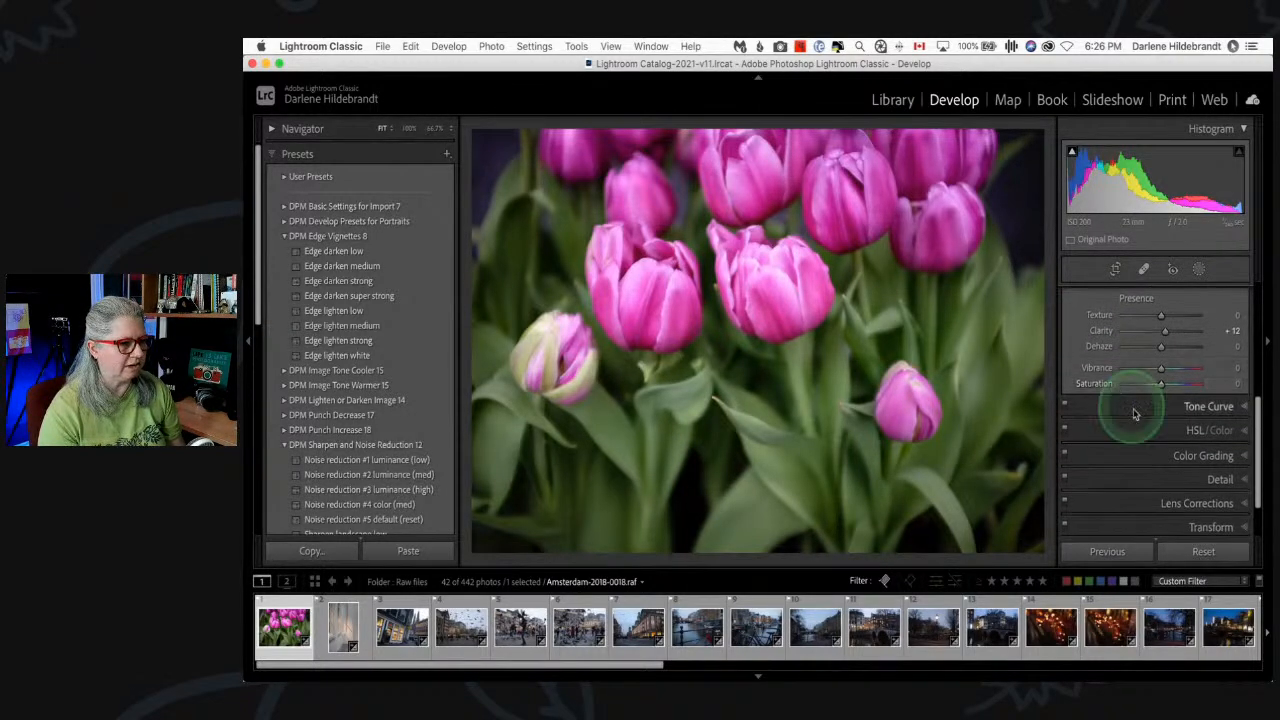
pyautogui.click(1187, 430)
pyautogui.scroll(3, 1174, 428)
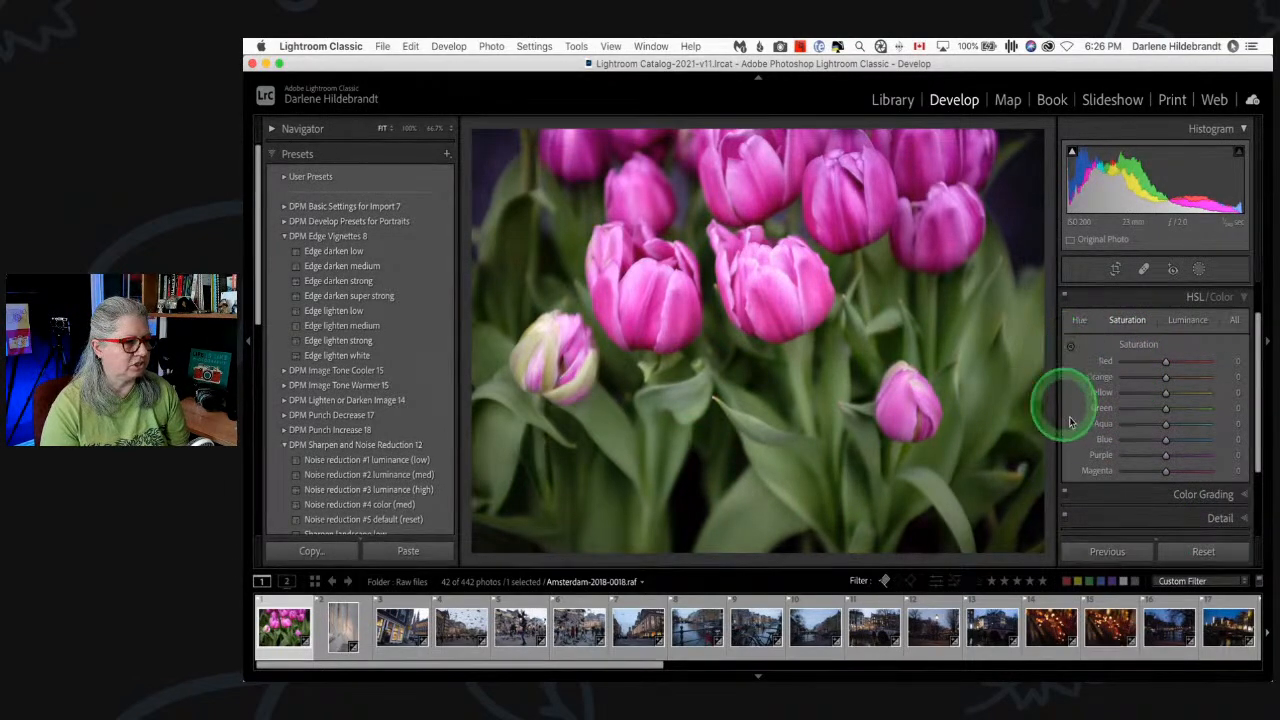
# - Try lowering Magenta saturation to -100 by targeted adjustment on a pink tulip, and undo it
pyautogui.click(1104, 477)
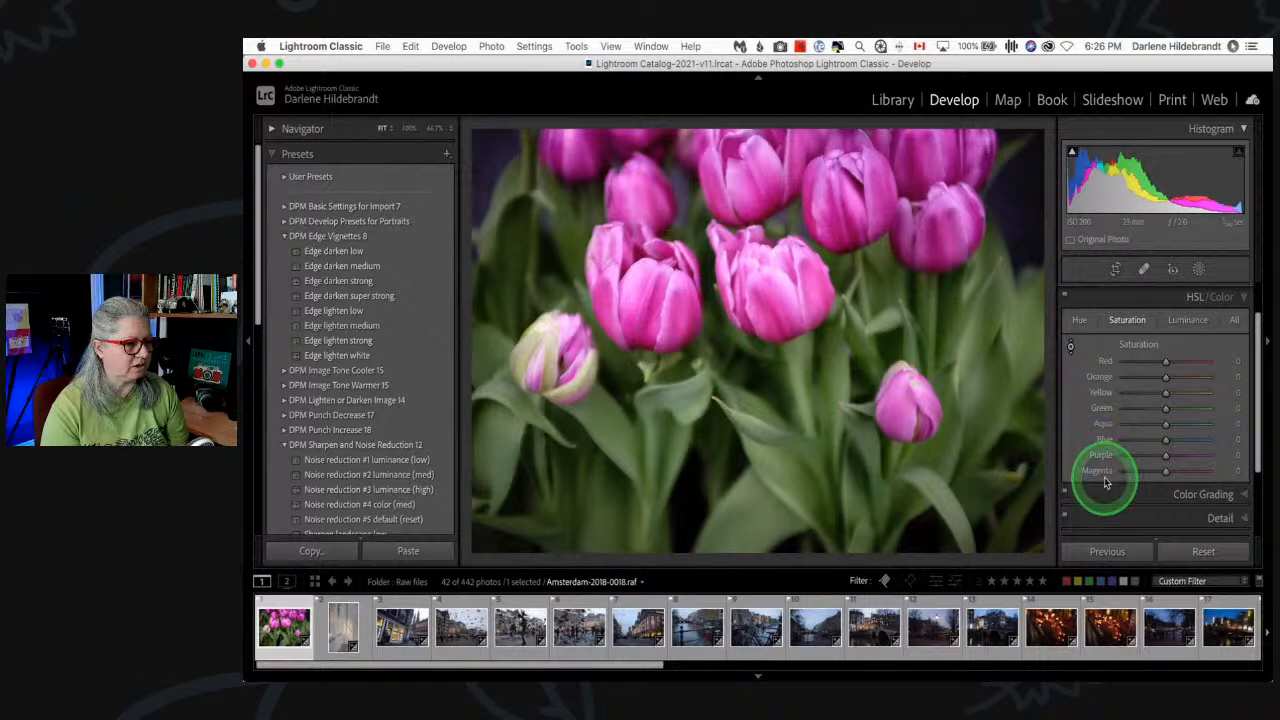
pyautogui.click(844, 221)
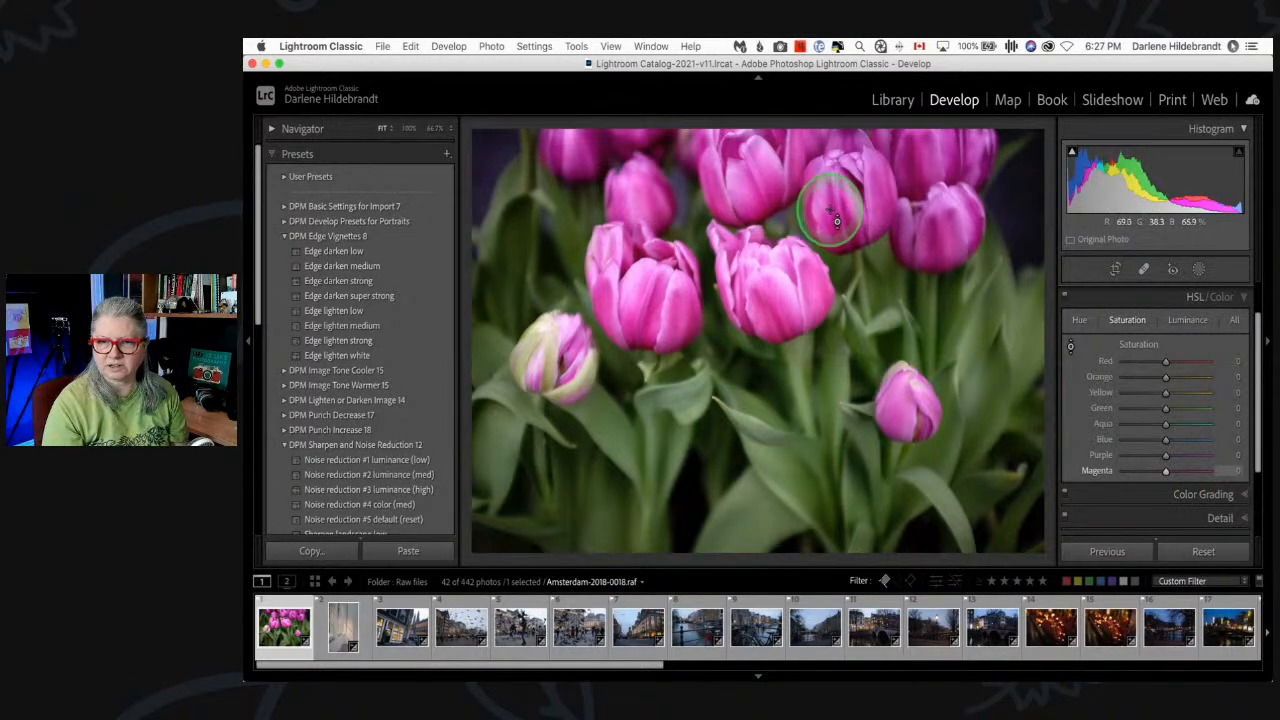
pyautogui.moveTo(841, 225); pyautogui.dragTo(818, 294)
pyautogui.press('super+z')
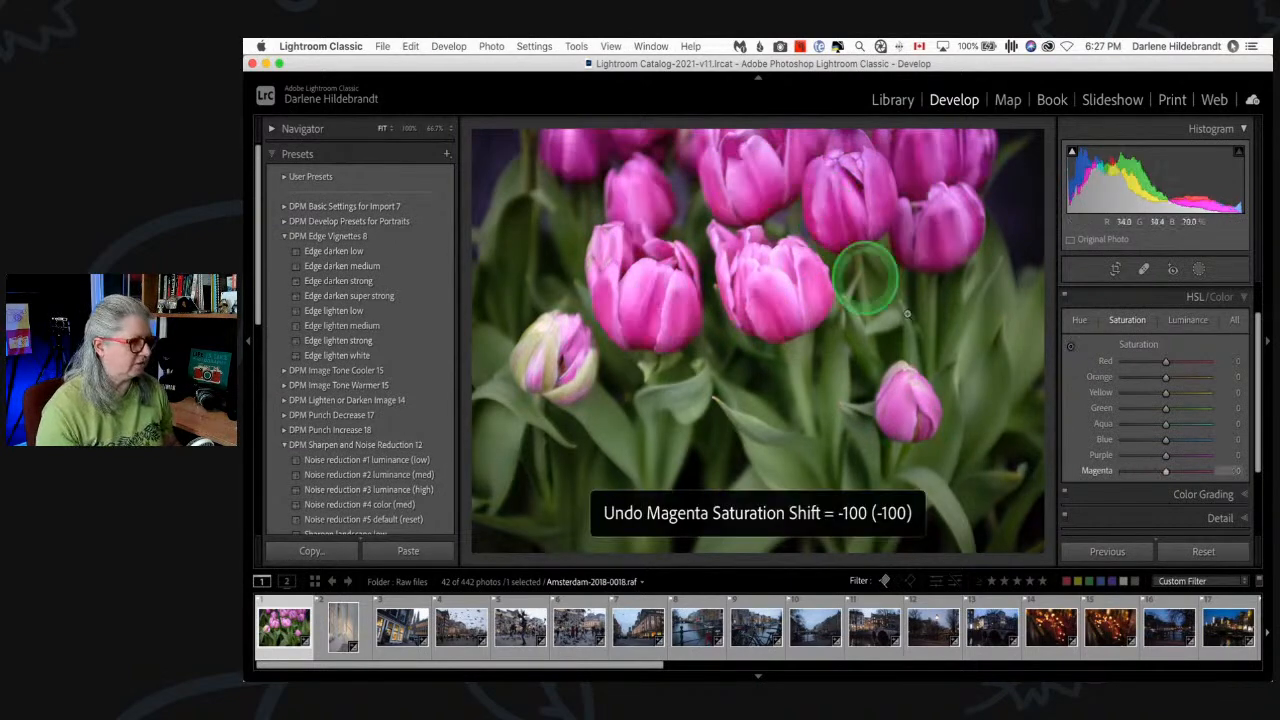
# - Adjust the leaves with targeted HSL: Saturation Yellow -6 and Green -14, hue shifted toward yellow, Luminance Yellow -8 and Green -29
pyautogui.click(1071, 346)
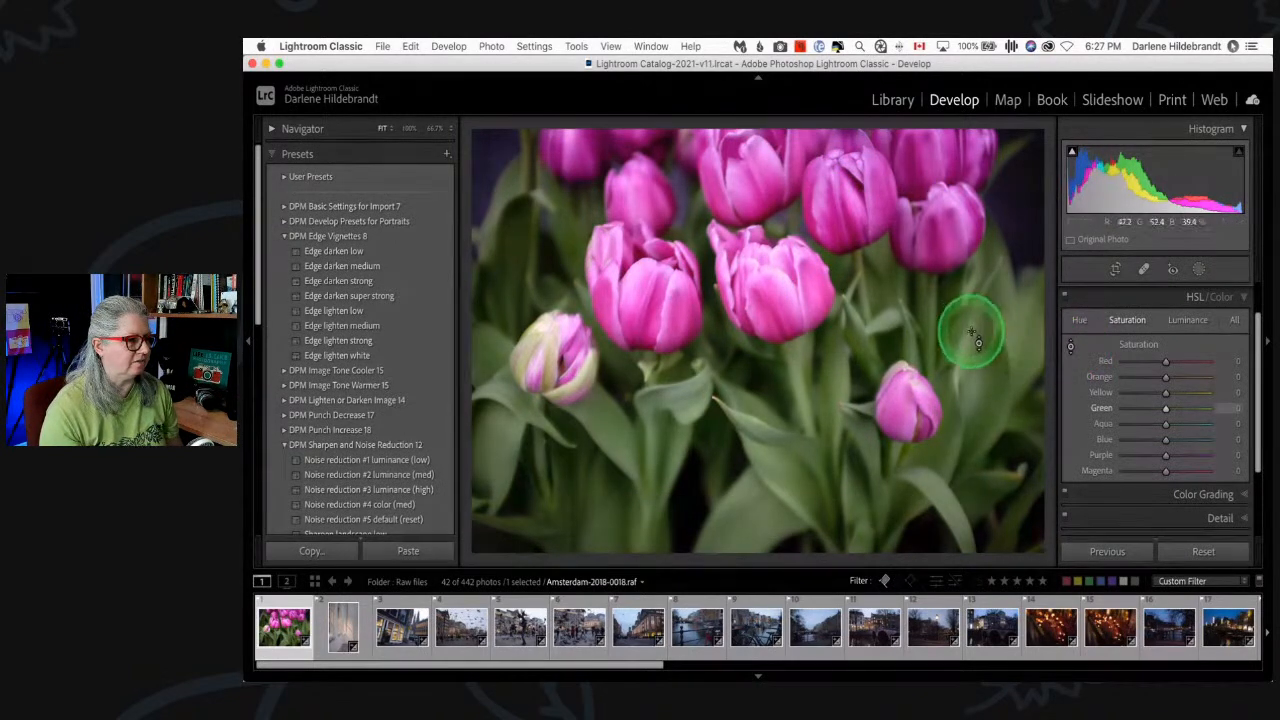
pyautogui.moveTo(968, 328)
pyautogui.mouseDown()
pyautogui.moveTo(971, 357)
pyautogui.moveTo(960, 314)
pyautogui.mouseUp()
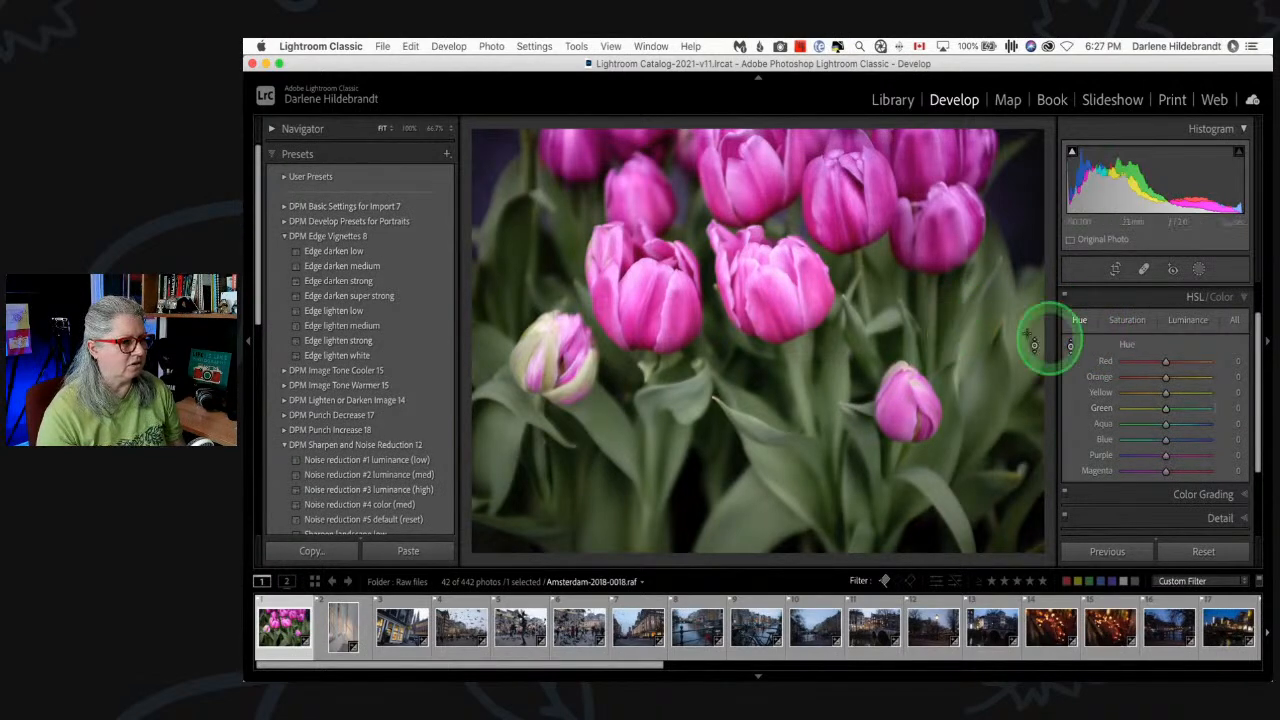
pyautogui.moveTo(947, 343); pyautogui.dragTo(948, 334)
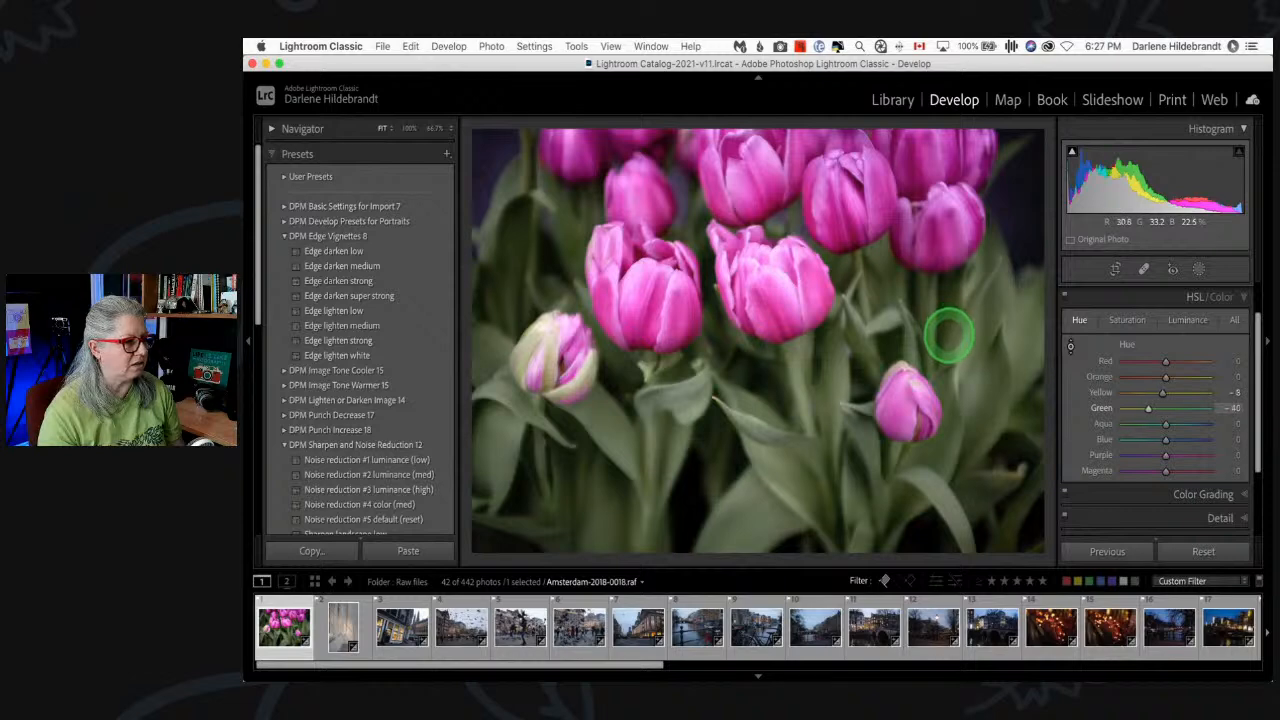
pyautogui.moveTo(948, 328)
pyautogui.mouseDown()
pyautogui.moveTo(949, 343)
pyautogui.moveTo(926, 328)
pyautogui.mouseUp()
pyautogui.click(1127, 322)
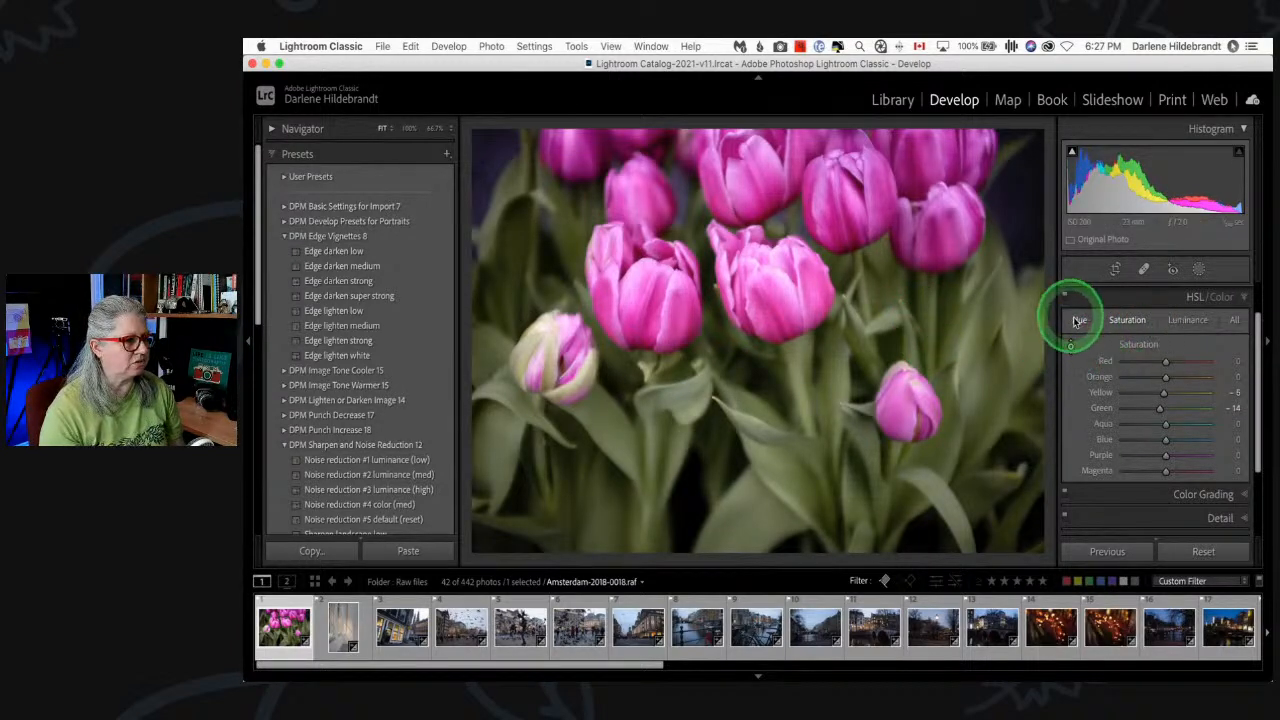
pyautogui.click(1183, 321)
pyautogui.moveTo(957, 329); pyautogui.dragTo(953, 334)
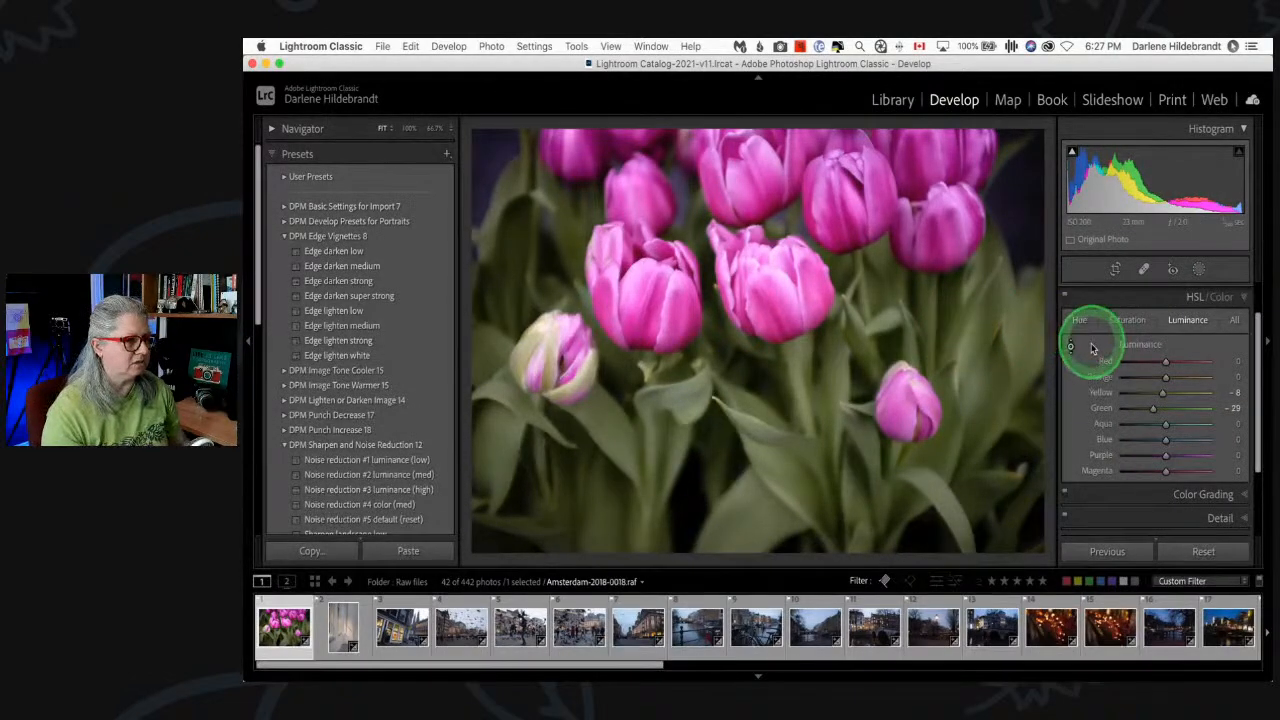
# - Compare the tulip photo with and without the HSL/Color adjustments several times, leaving them enabled
pyautogui.scroll(1, 1090, 344)
pyautogui.click(1064, 312)
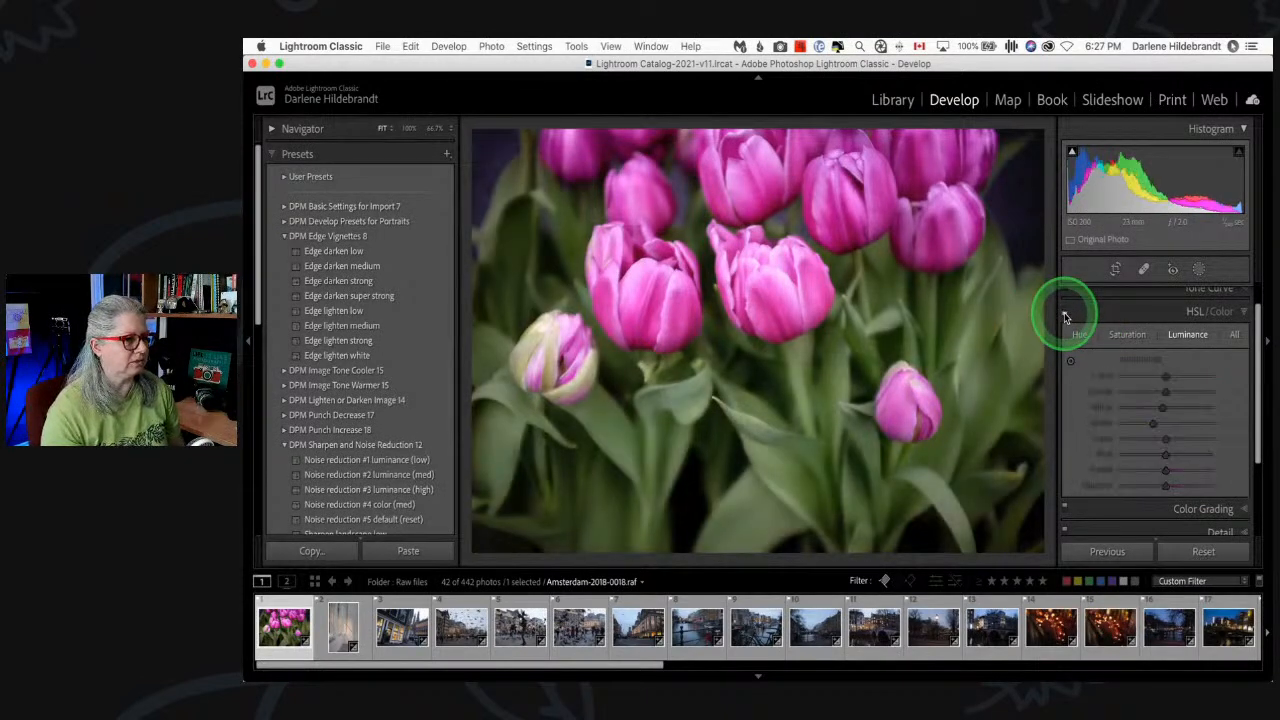
pyautogui.click(1064, 313)
pyautogui.click(1064, 313)
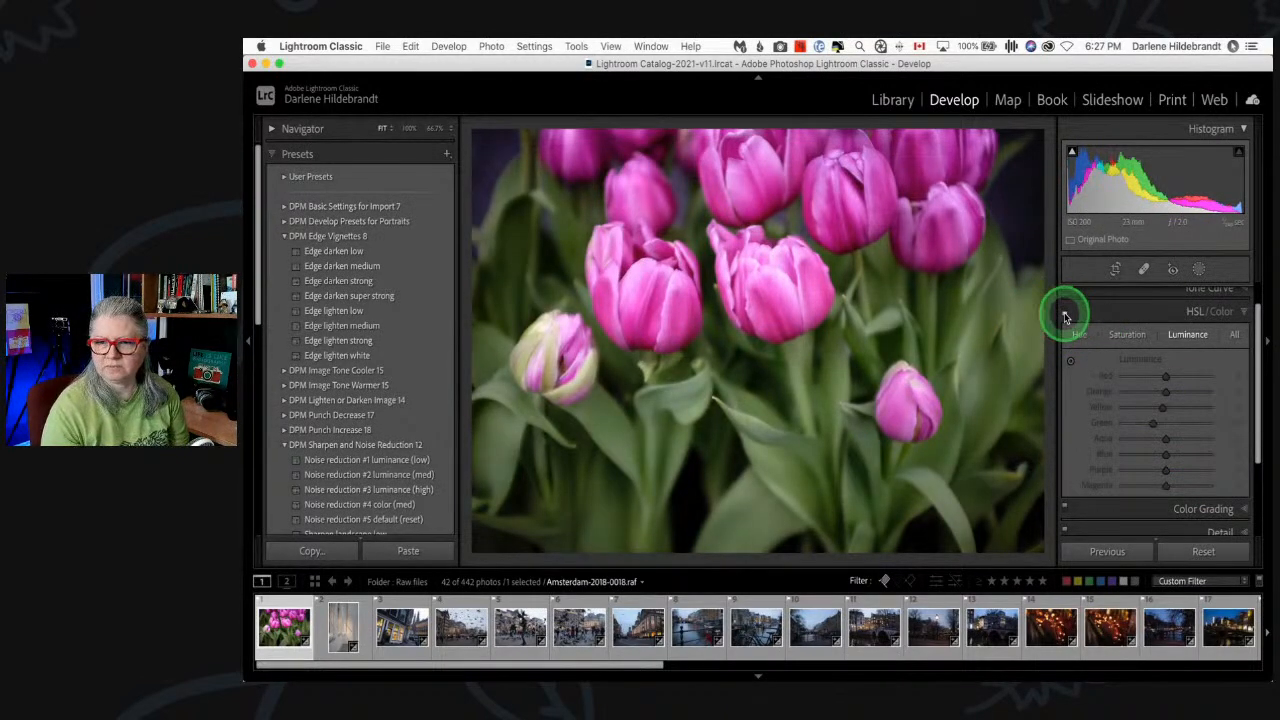
pyautogui.click(1064, 312)
pyautogui.click(1064, 312)
pyautogui.click(1064, 312)
pyautogui.click(1064, 312)
pyautogui.click(1064, 312)
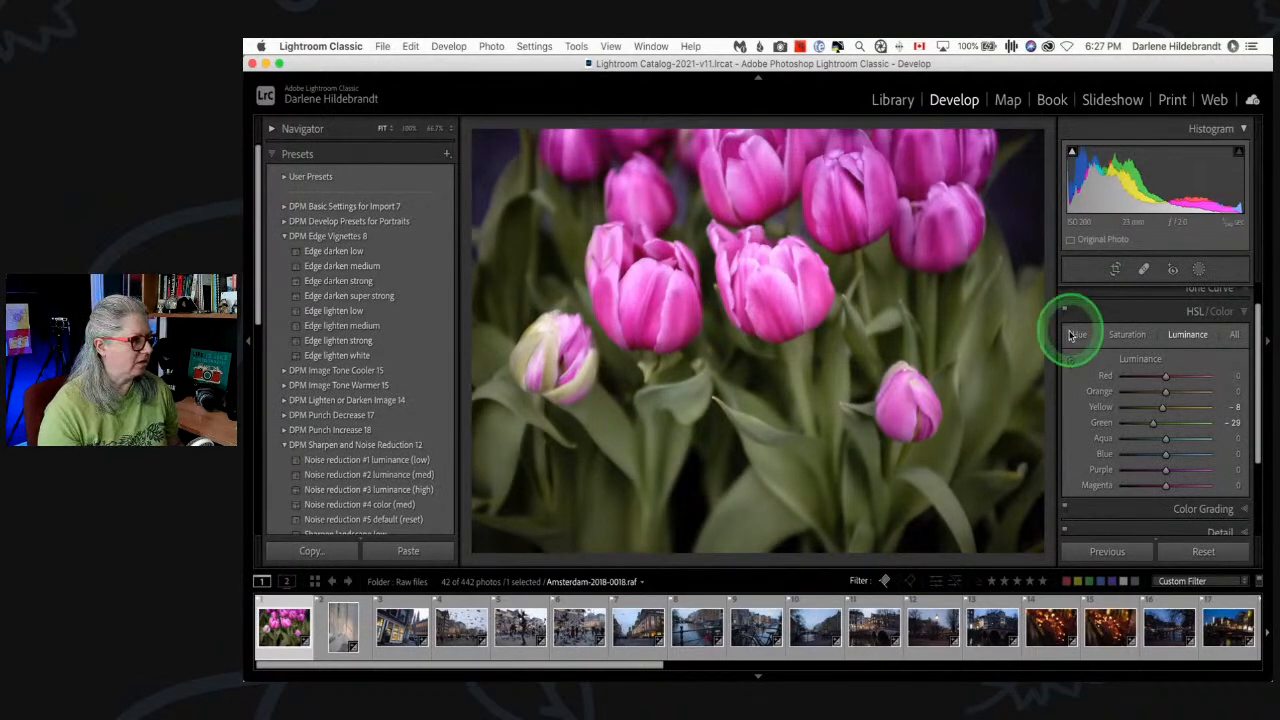
# - Crop the tulip photo slightly tighter at the original aspect ratio and apply the crop
pyautogui.press('r')
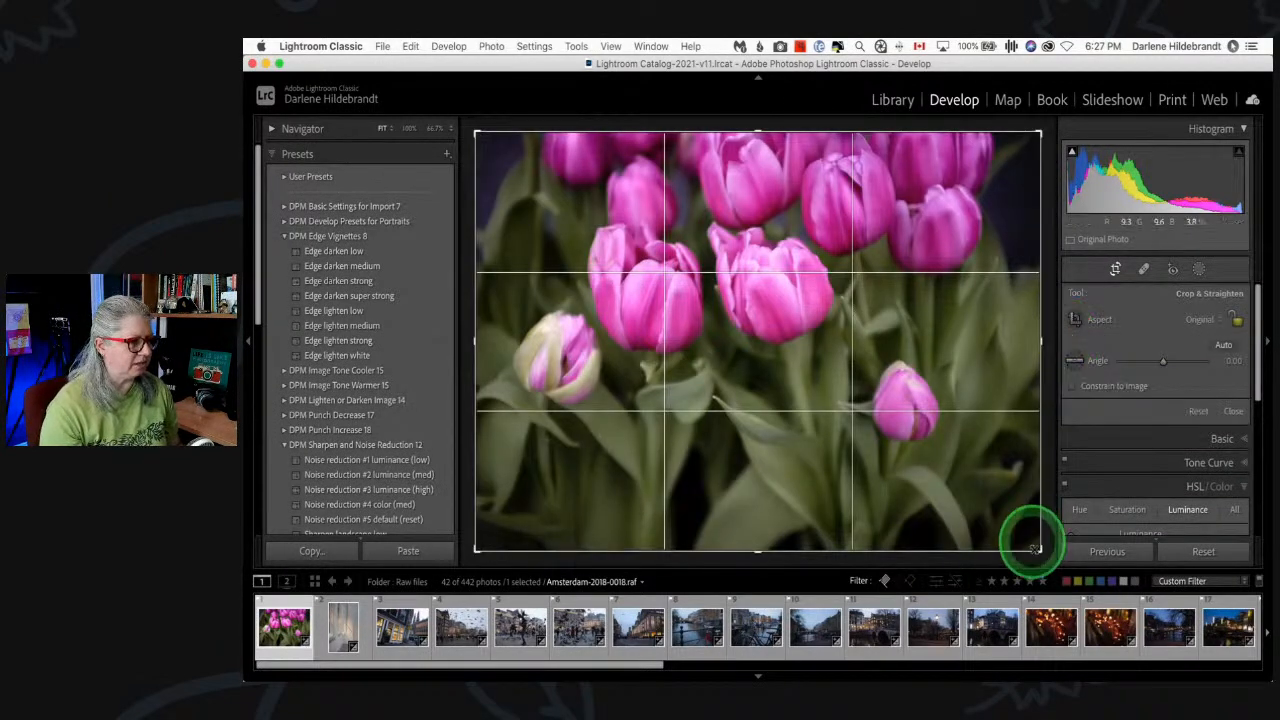
pyautogui.moveTo(1040, 550)
pyautogui.mouseDown()
pyautogui.moveTo(920, 454)
pyautogui.moveTo(1063, 551)
pyautogui.moveTo(951, 474)
pyautogui.moveTo(933, 477)
pyautogui.moveTo(1069, 563)
pyautogui.moveTo(1035, 540)
pyautogui.mouseUp()
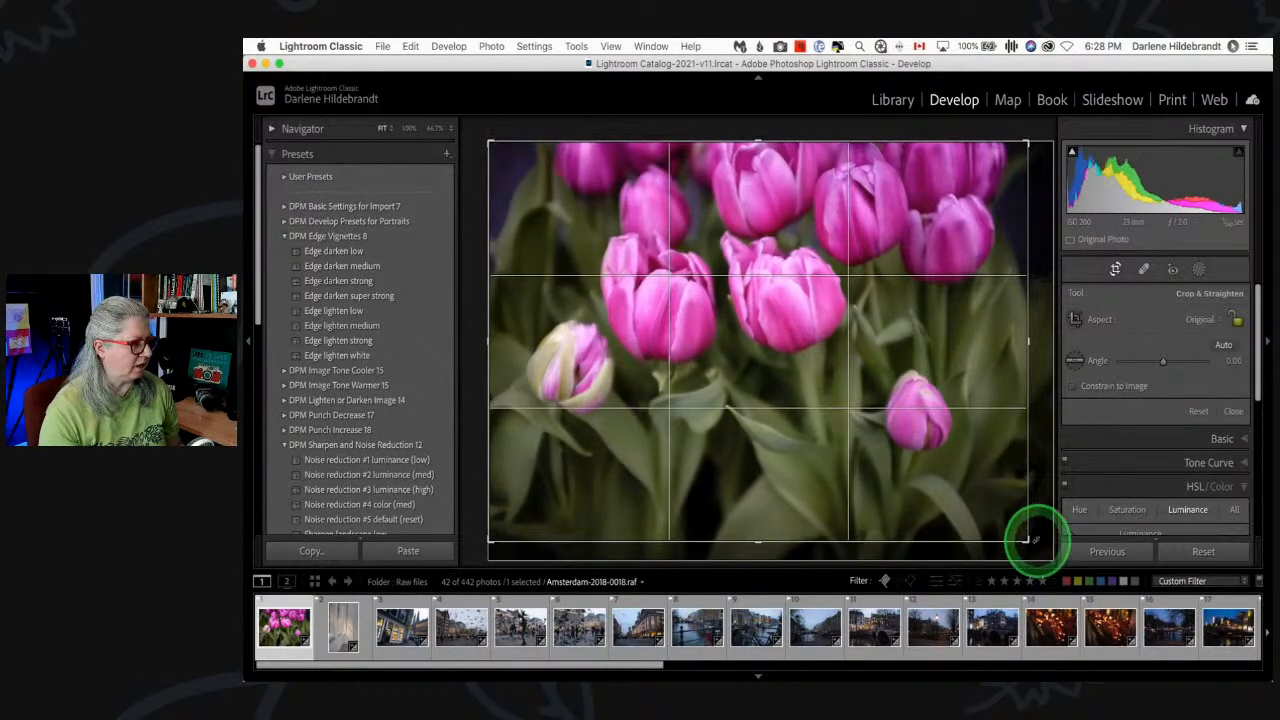
pyautogui.press('Return')
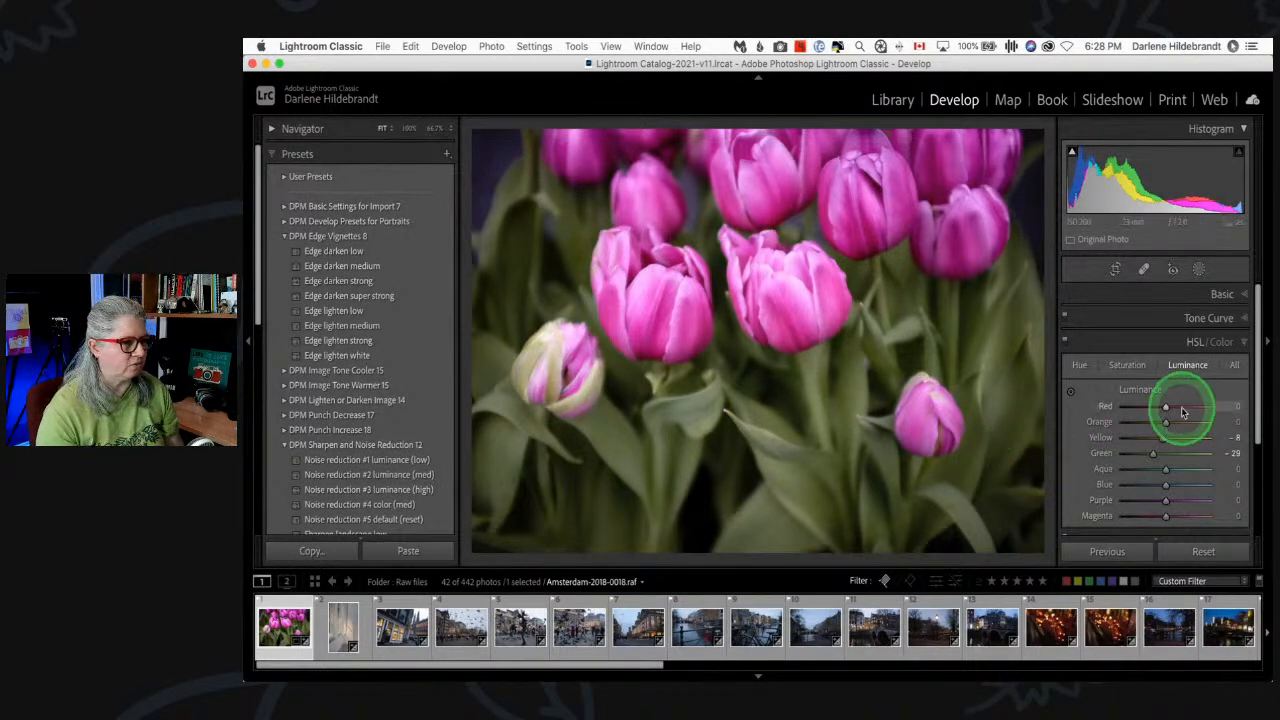
# - Create a new mask on the tulip photo with Select Subject
pyautogui.scroll(-3, 1181, 407)
pyautogui.scroll(3, 1181, 407)
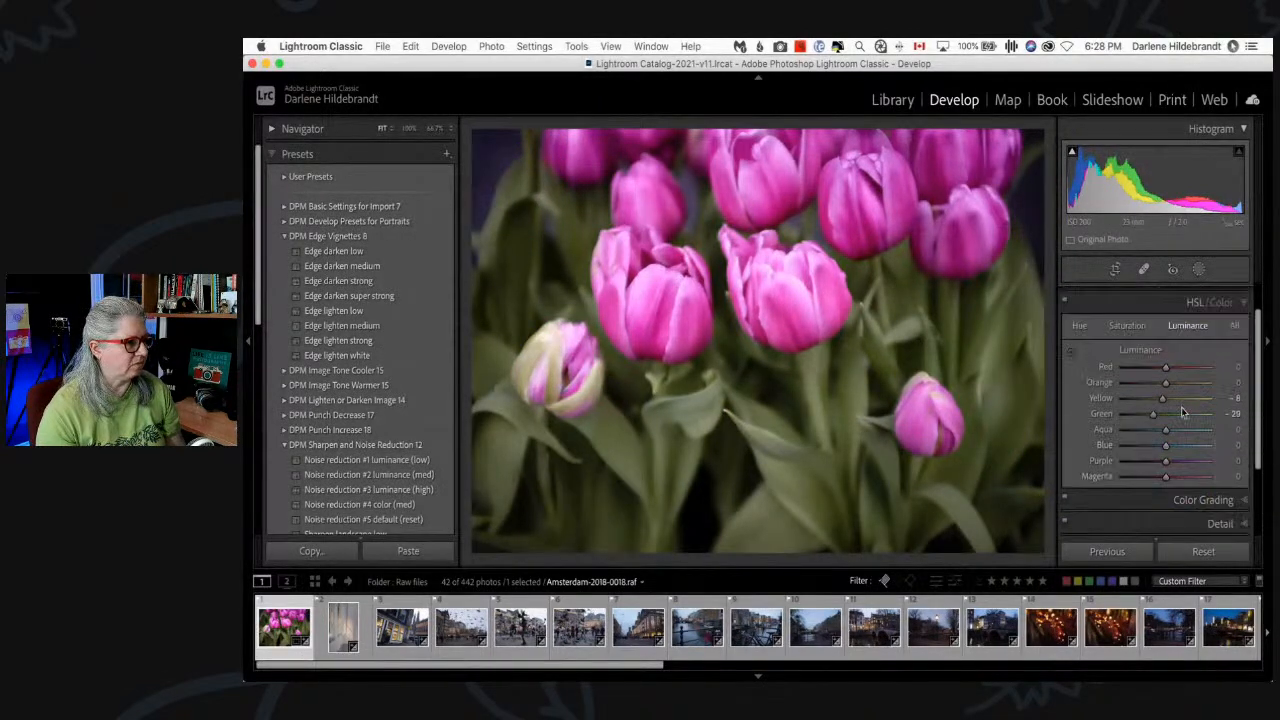
pyautogui.click(1199, 270)
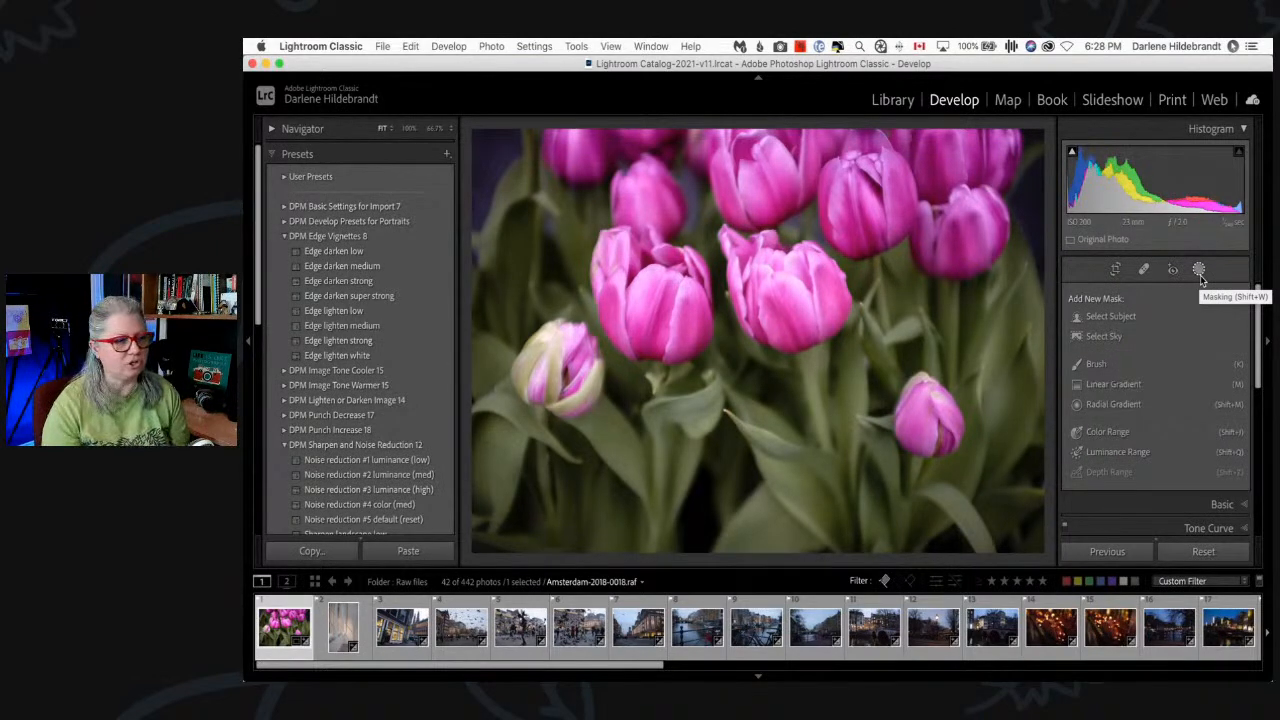
pyautogui.click(1098, 317)
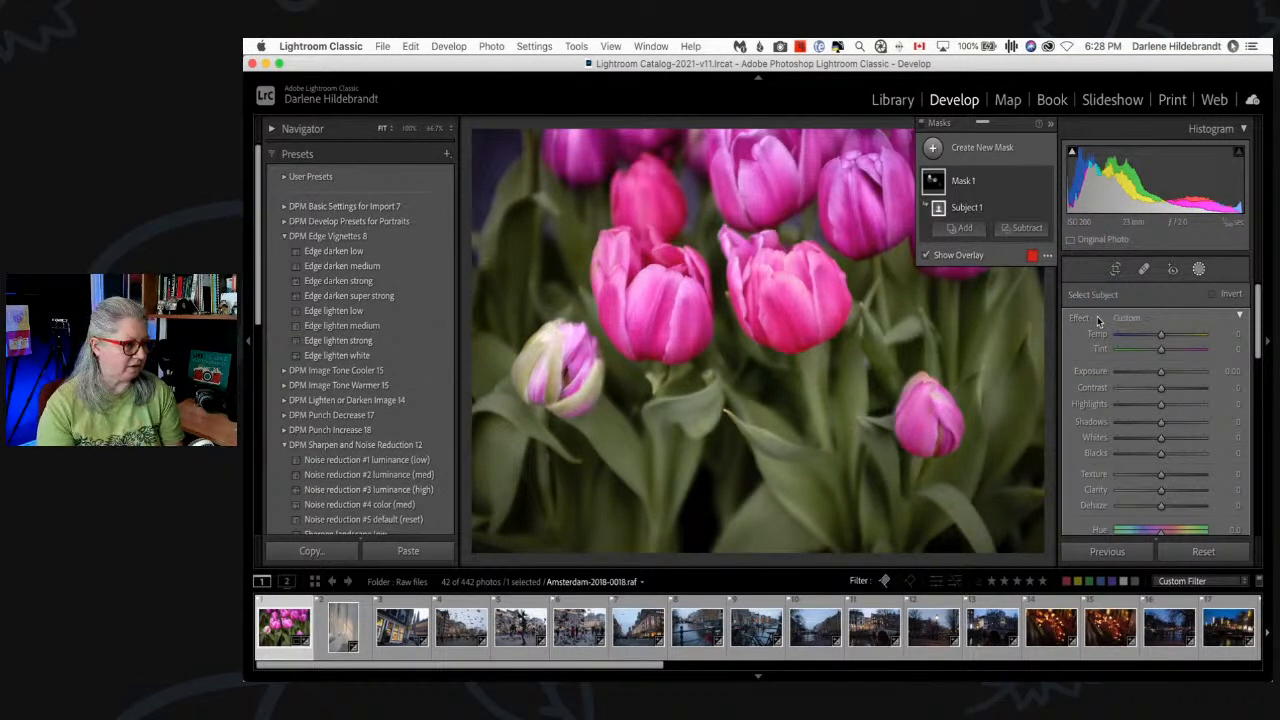
# - Change the mask overlay colour to green and reposition the Masks window so it no longer covers the upper tulips
pyautogui.click(1032, 255)
pyautogui.click(721, 396)
pyautogui.click(646, 286)
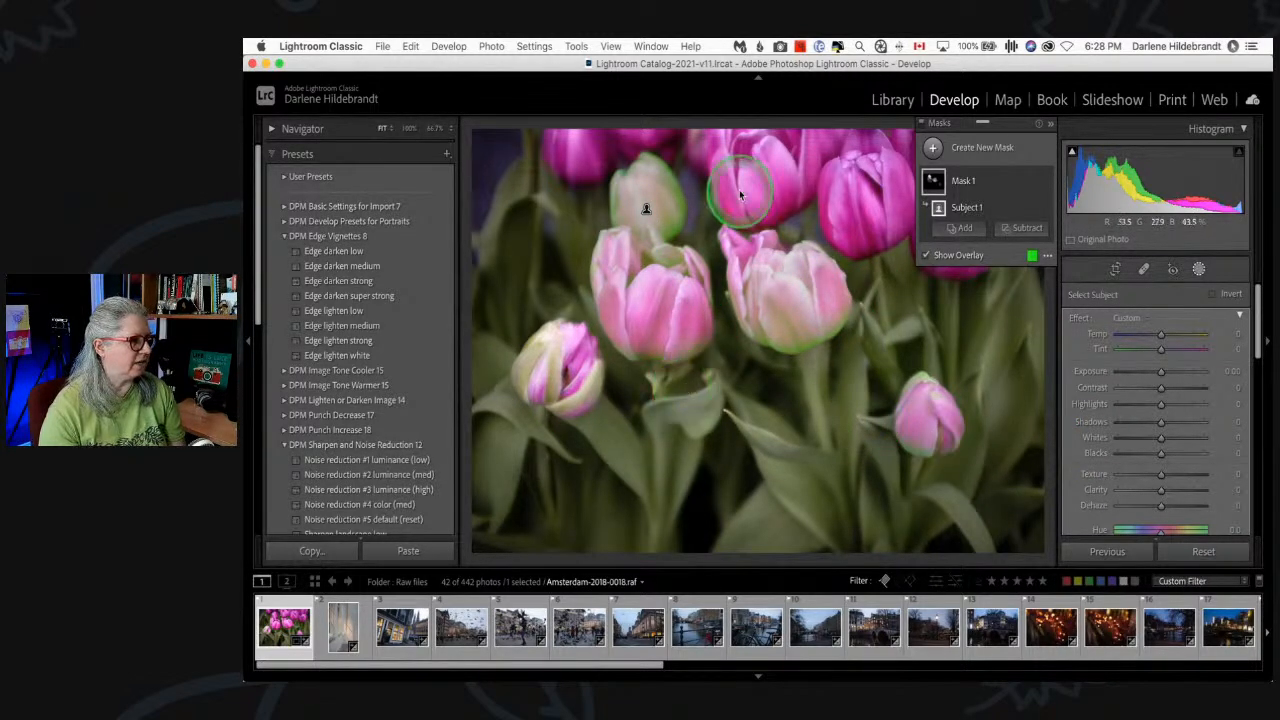
pyautogui.moveTo(1012, 122); pyautogui.dragTo(1021, 420)
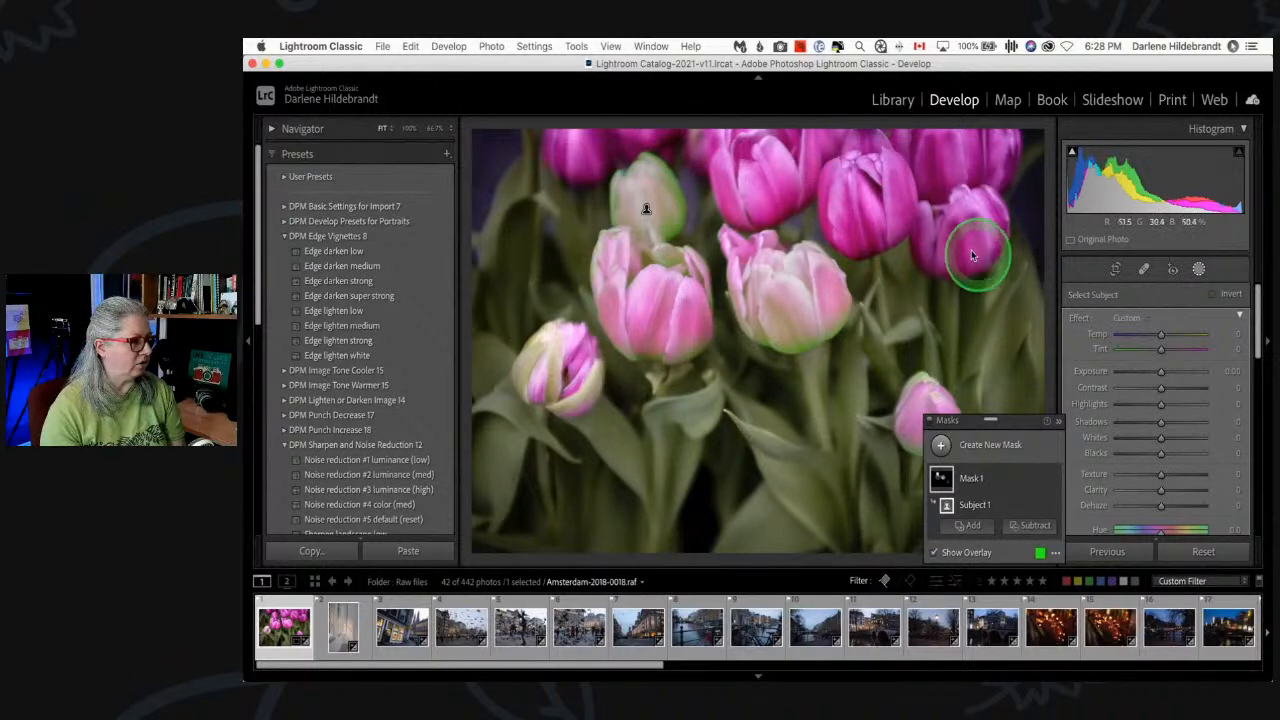
# - Add a Color Range sampled from a pink tulip to Mask 1 and lower its Refine amount to about 25
pyautogui.click(976, 526)
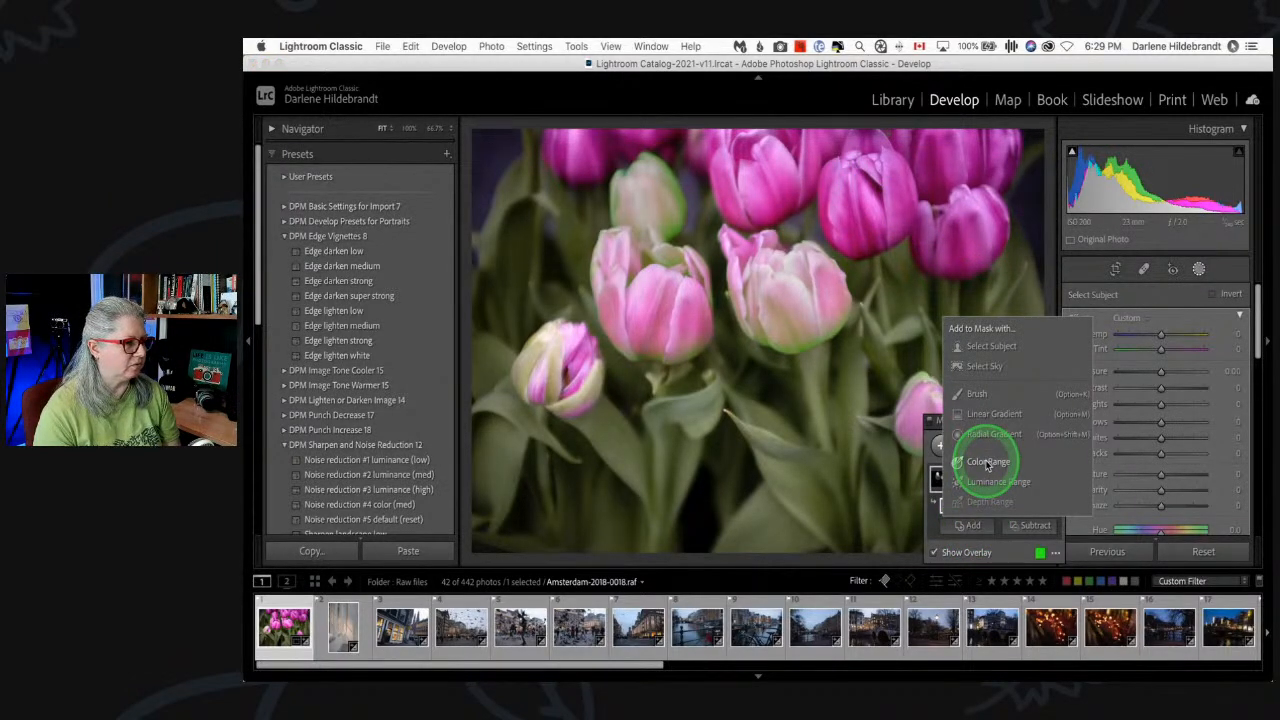
pyautogui.click(987, 463)
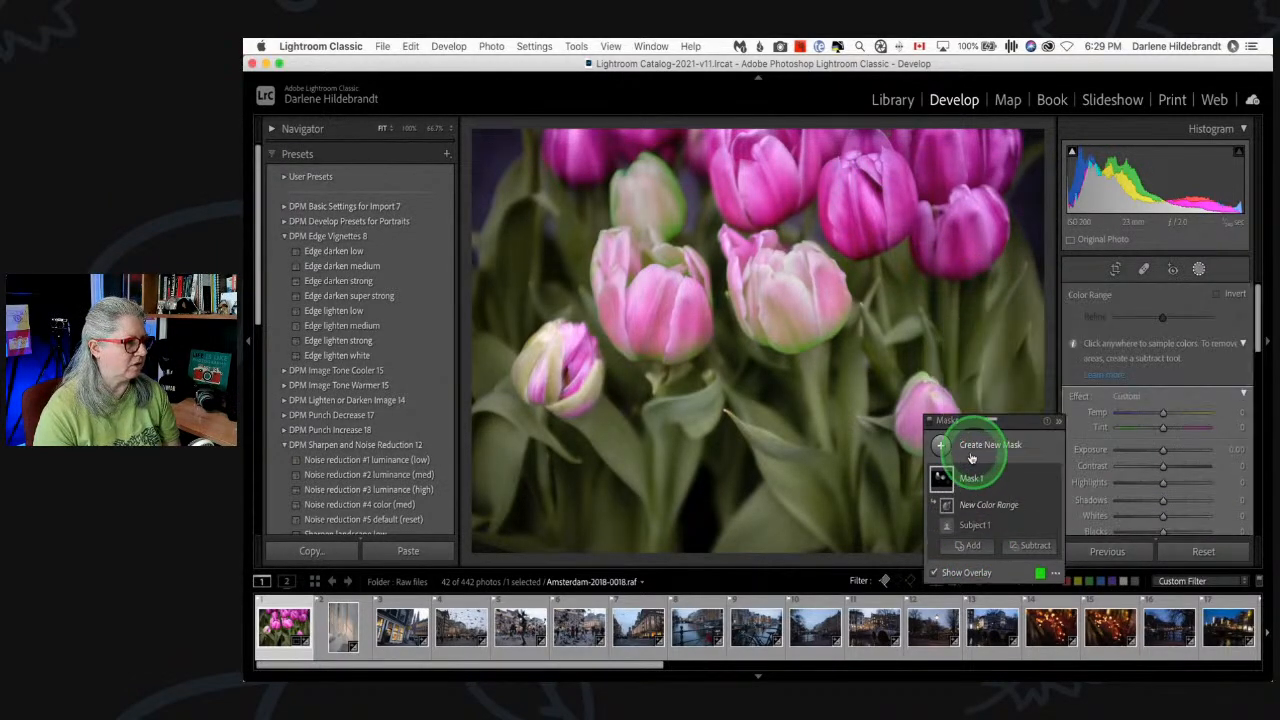
pyautogui.click(878, 199)
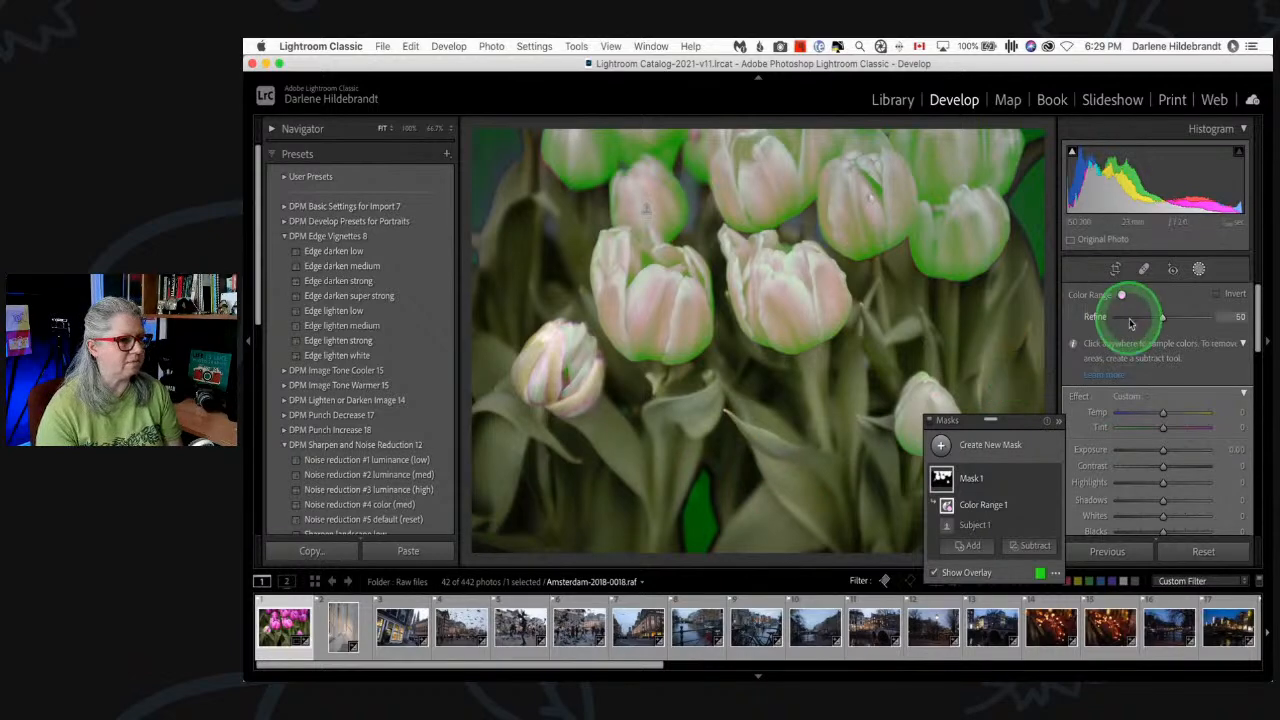
pyautogui.moveTo(1163, 320)
pyautogui.mouseDown()
pyautogui.moveTo(1146, 320)
pyautogui.moveTo(1193, 318)
pyautogui.moveTo(1134, 318)
pyautogui.moveTo(1180, 317)
pyautogui.moveTo(1145, 316)
pyautogui.mouseUp()
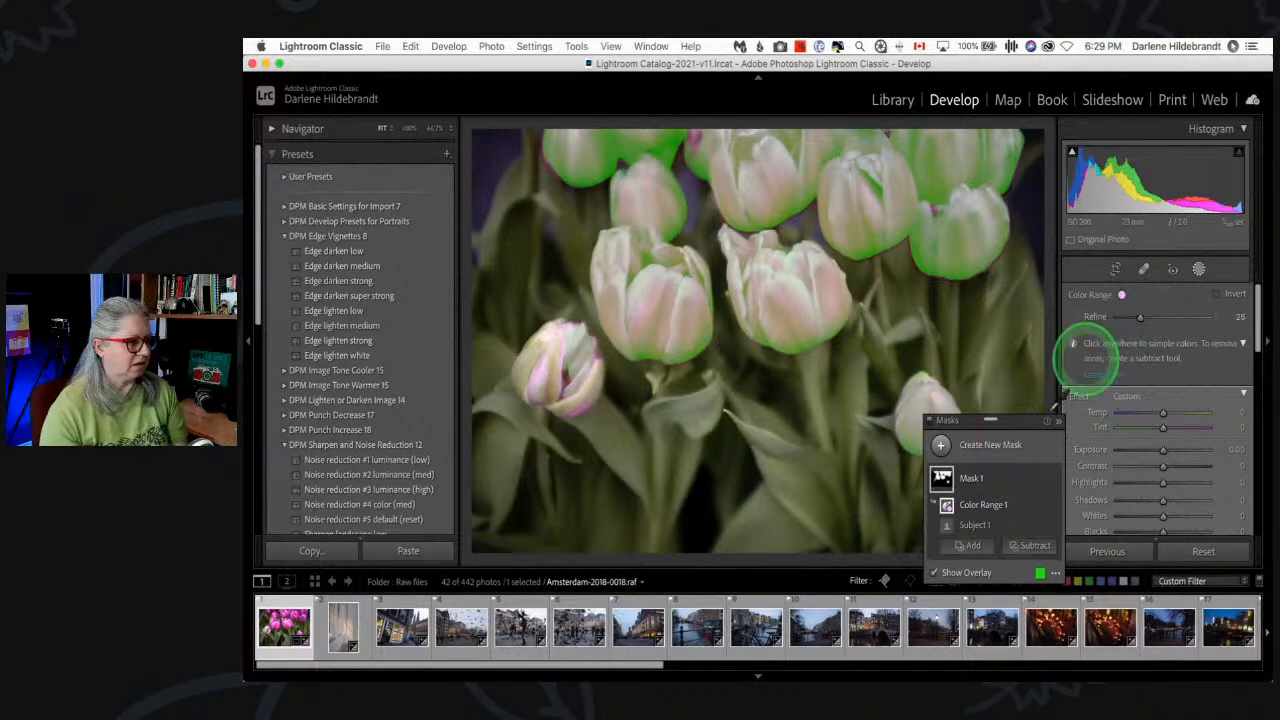
# - Subtract a Radial Gradient from Mask 1 over the tulips in the photo's upper-left corner and adjust its position
pyautogui.click(991, 476)
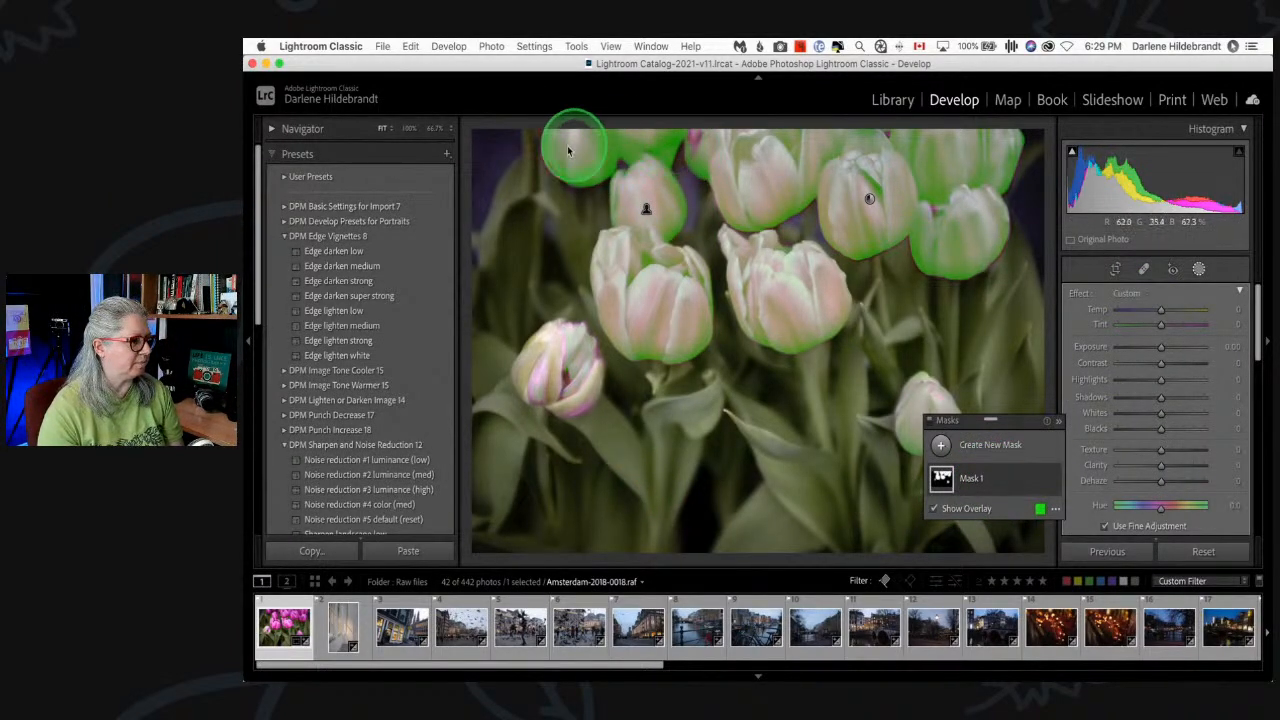
pyautogui.click(1009, 481)
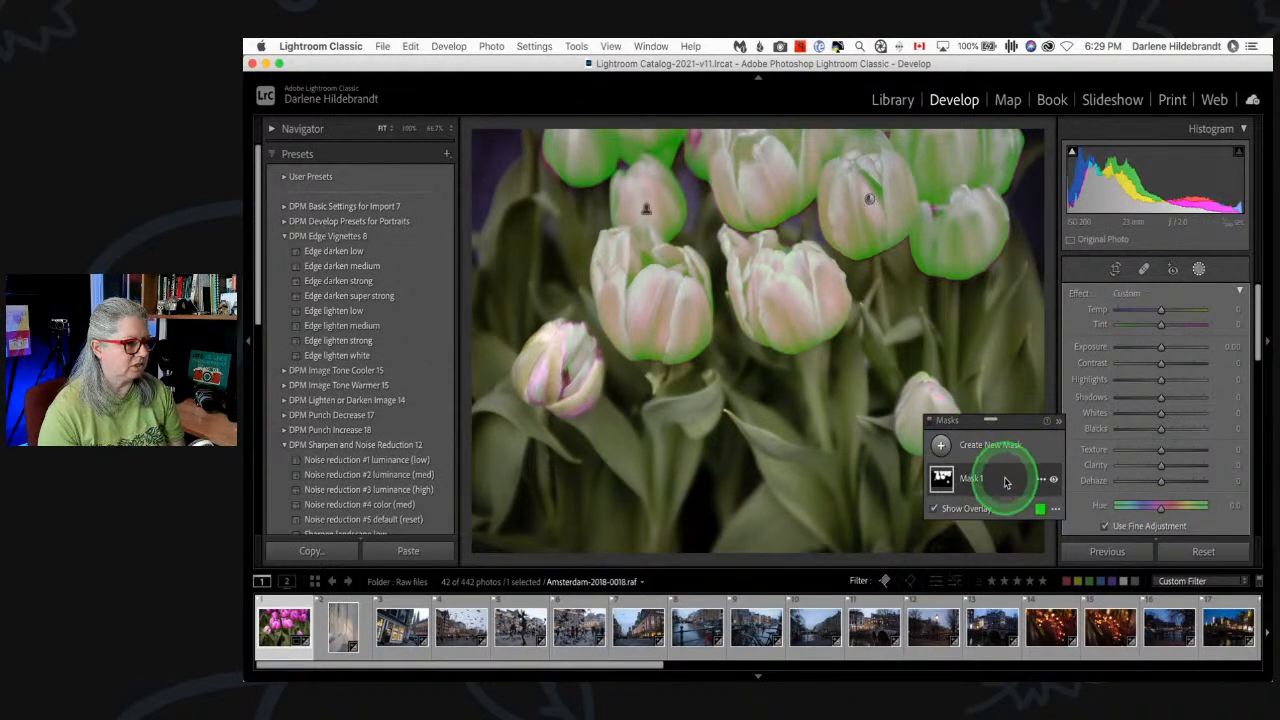
pyautogui.click(1025, 545)
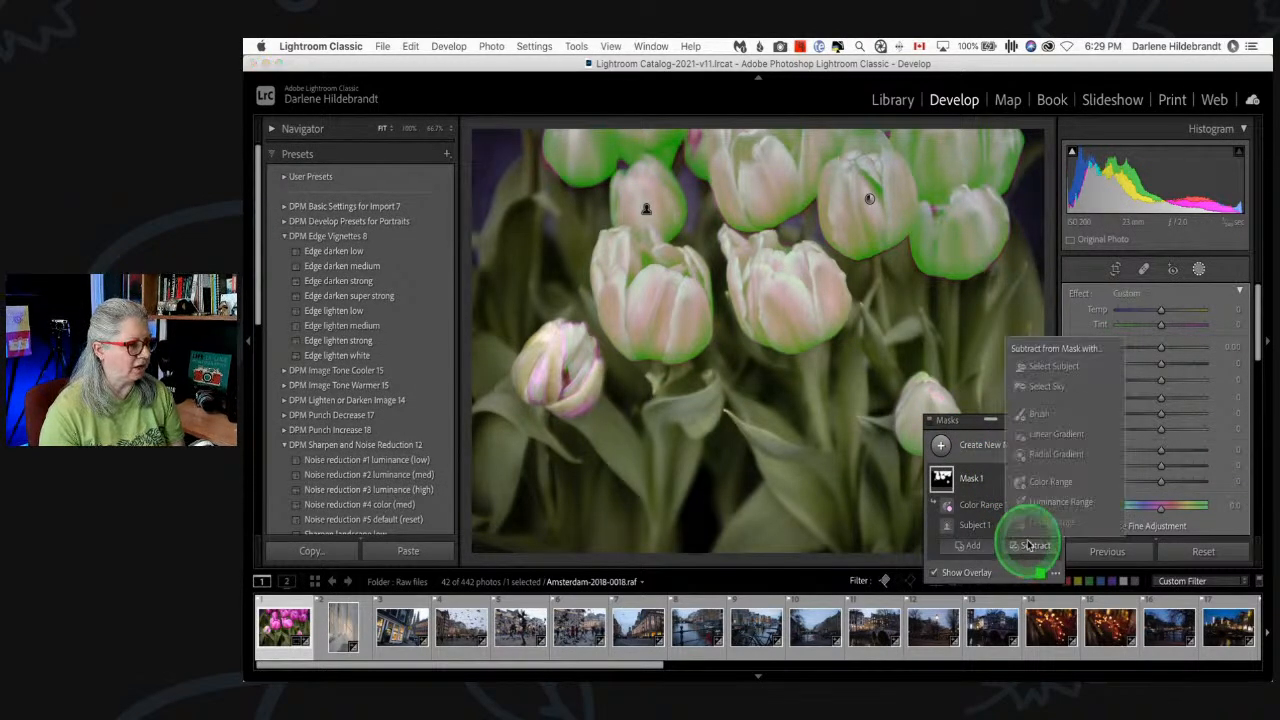
pyautogui.click(1050, 452)
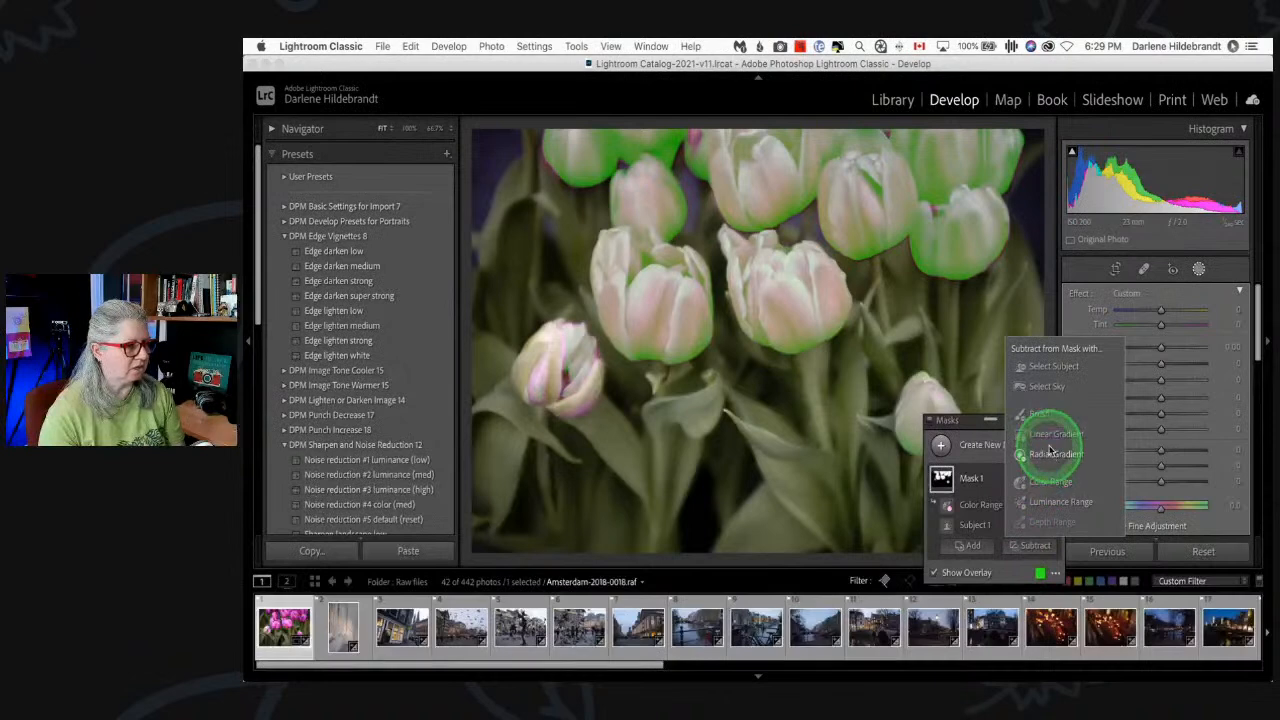
pyautogui.moveTo(543, 142); pyautogui.dragTo(685, 183)
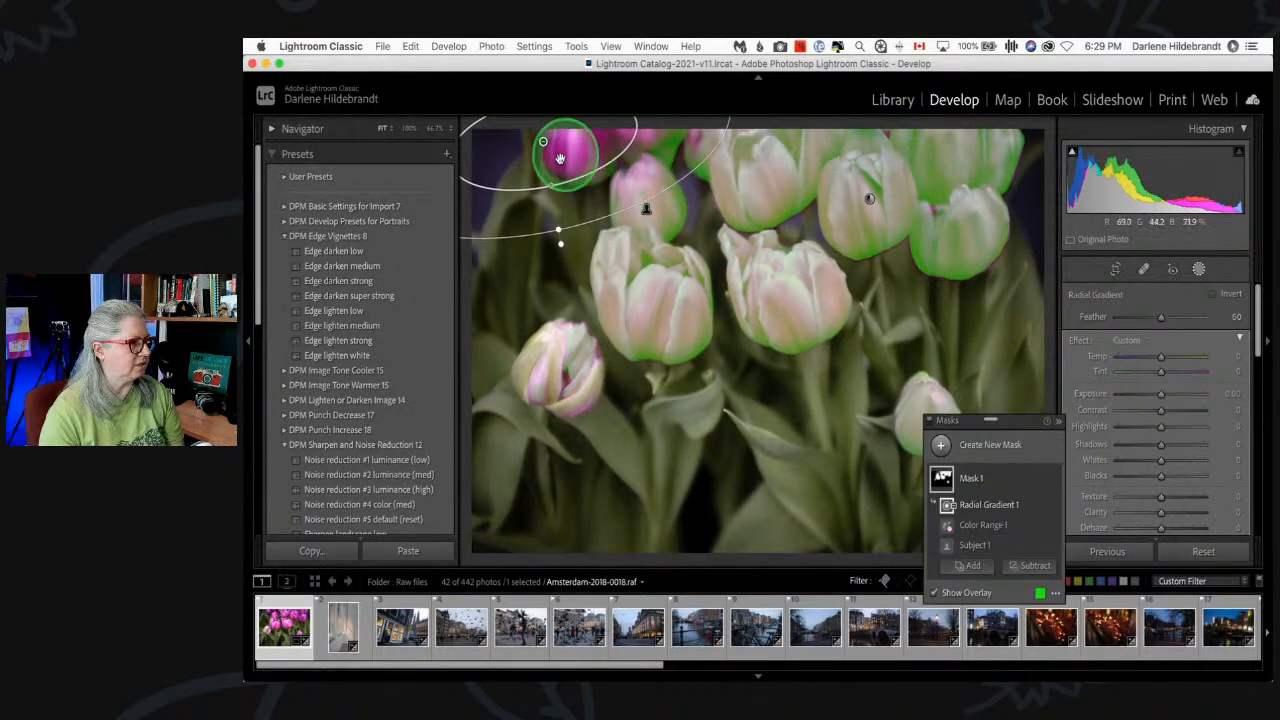
pyautogui.moveTo(498, 166); pyautogui.dragTo(523, 177)
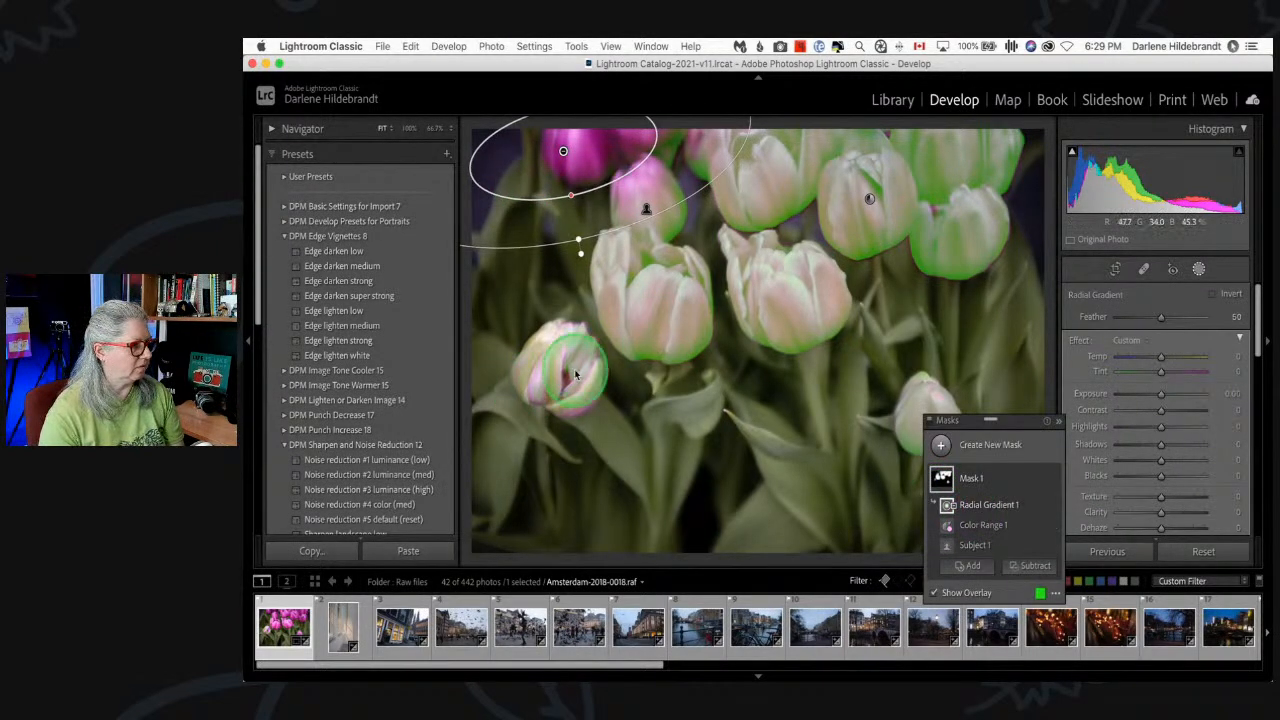
# - Set the Refine amount of Mask 1's Color Range to 35
pyautogui.click(983, 524)
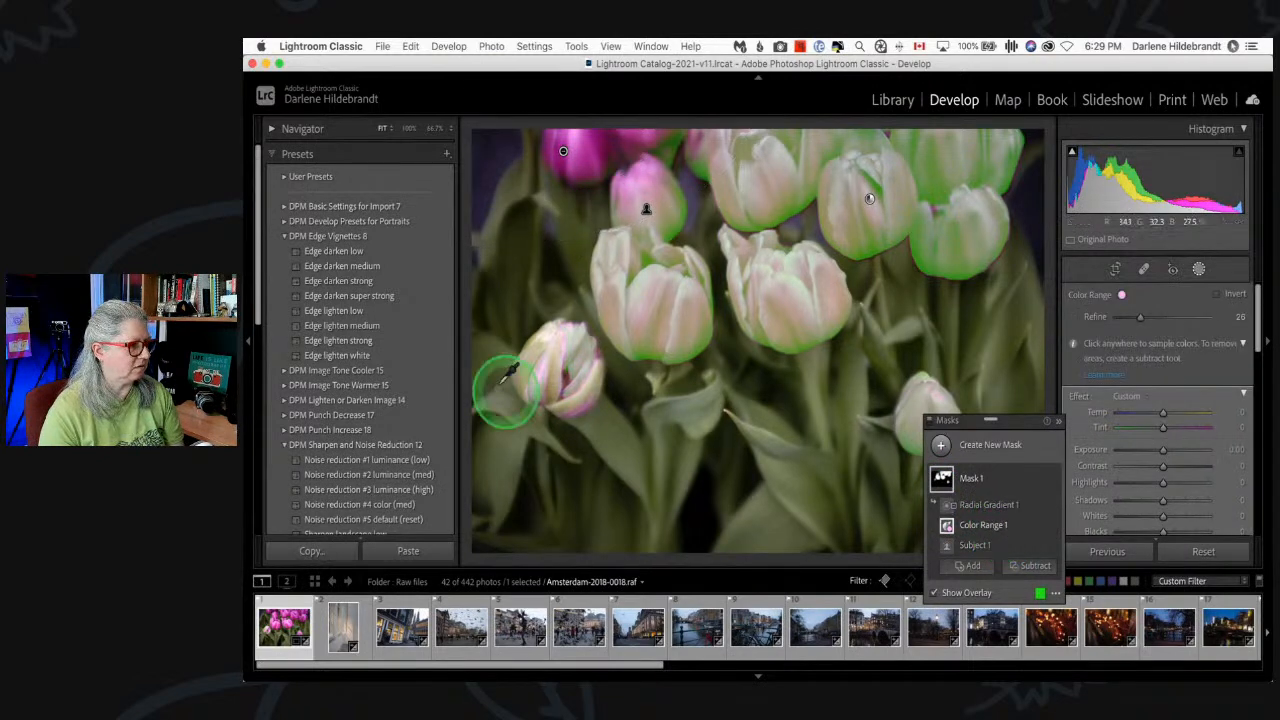
pyautogui.moveTo(1145, 317)
pyautogui.mouseDown()
pyautogui.moveTo(1163, 318)
pyautogui.moveTo(1123, 318)
pyautogui.moveTo(1162, 318)
pyautogui.moveTo(1150, 322)
pyautogui.mouseUp()
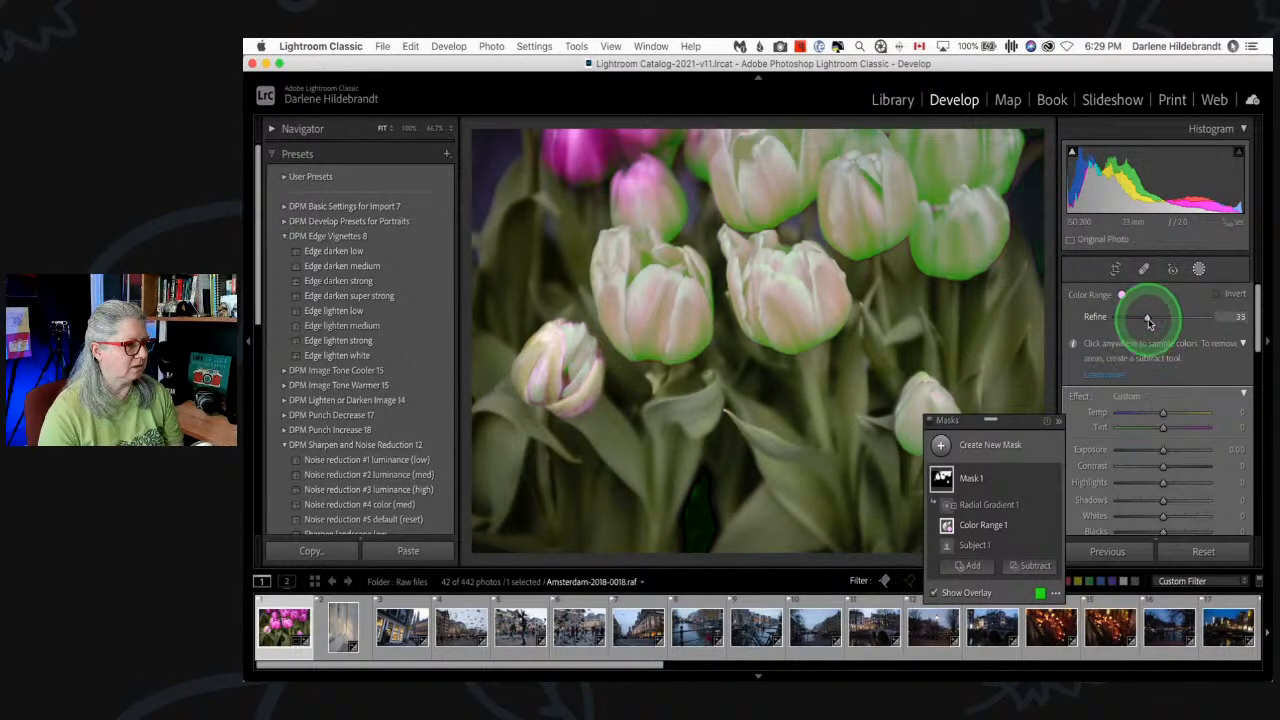
# - Add a Radial Gradient to Mask 1 over the pale half-opened tulip in the photo's lower-left area and centre it on the bloom
pyautogui.click(1005, 480)
pyautogui.click(1001, 482)
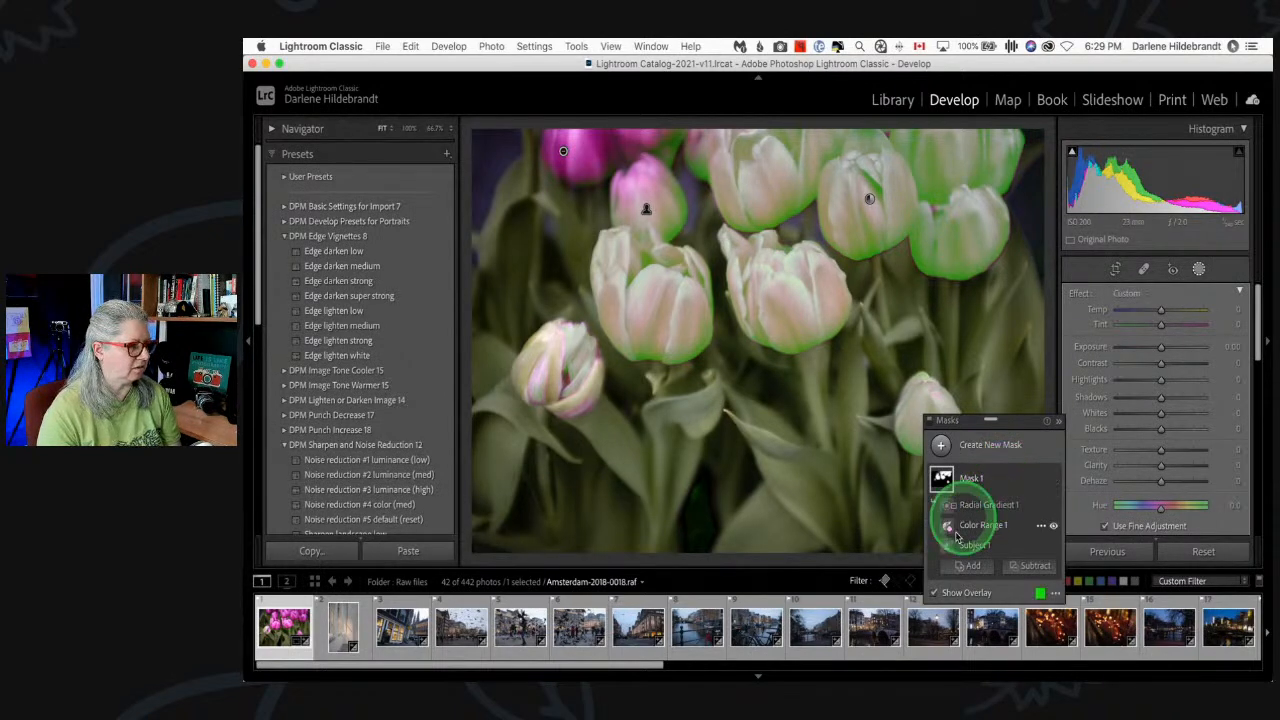
pyautogui.click(966, 566)
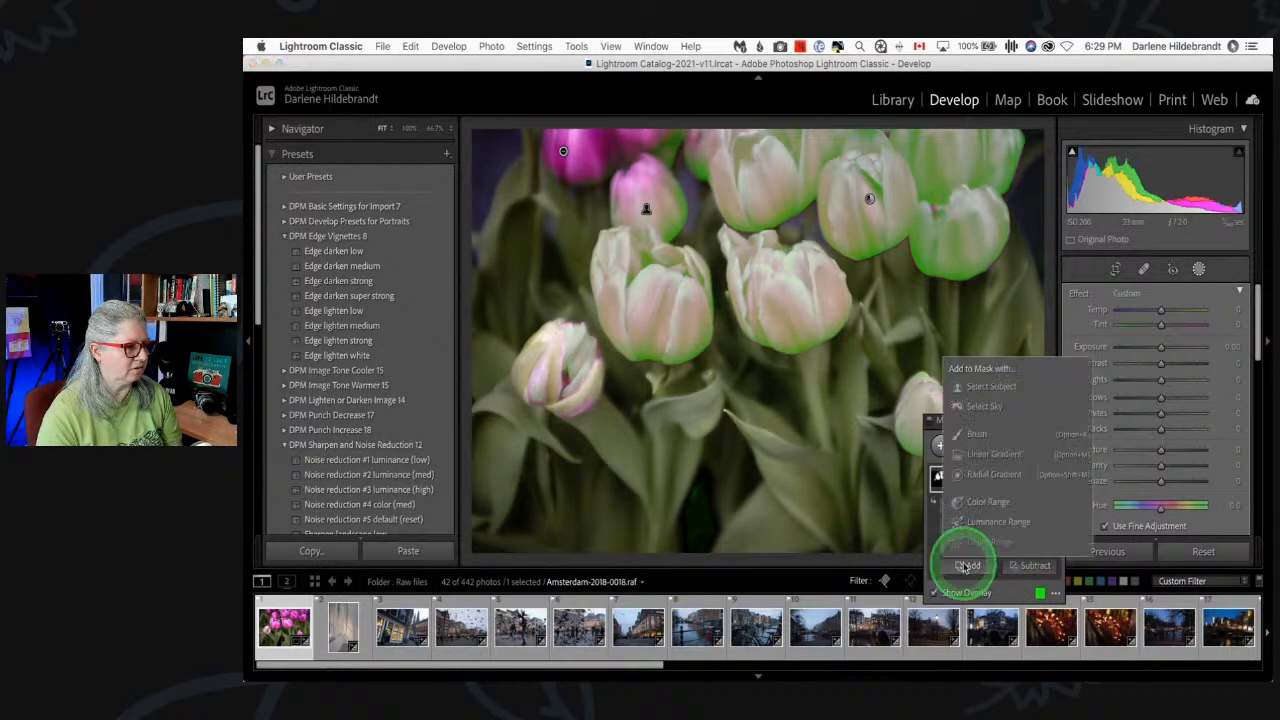
pyautogui.click(990, 474)
pyautogui.moveTo(556, 356); pyautogui.dragTo(603, 417)
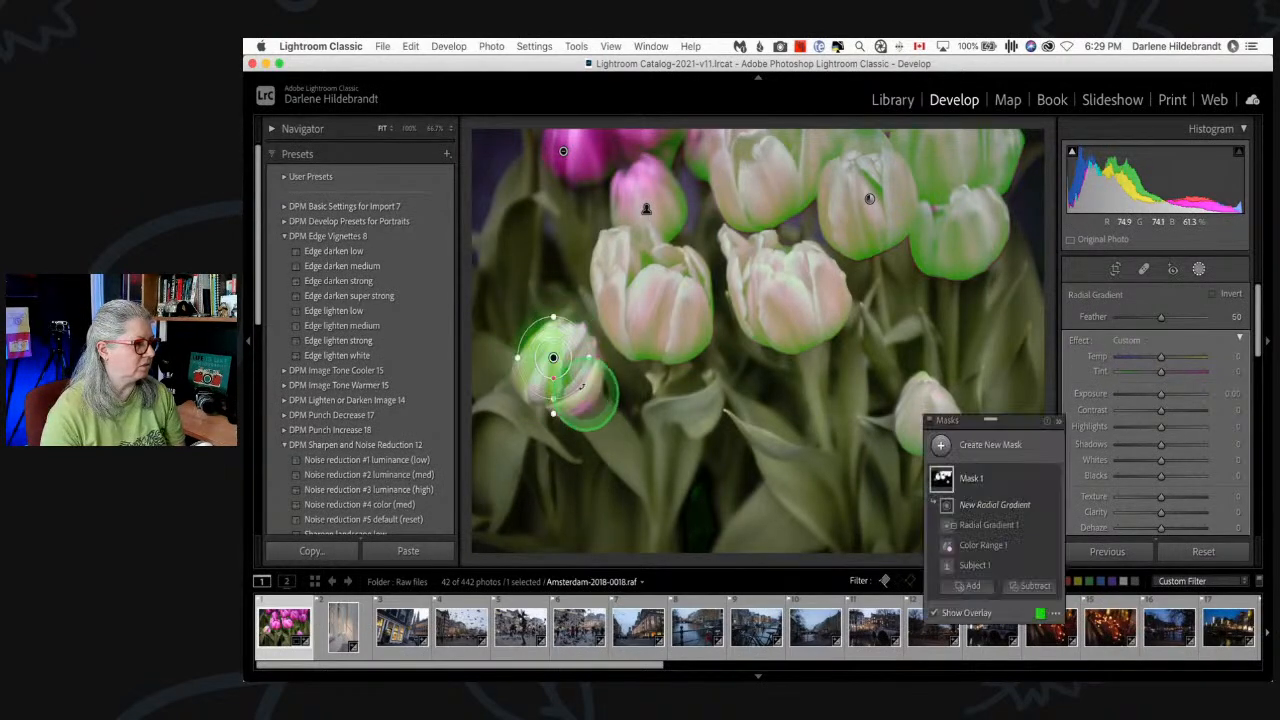
pyautogui.moveTo(550, 355); pyautogui.dragTo(607, 370)
pyautogui.click(994, 468)
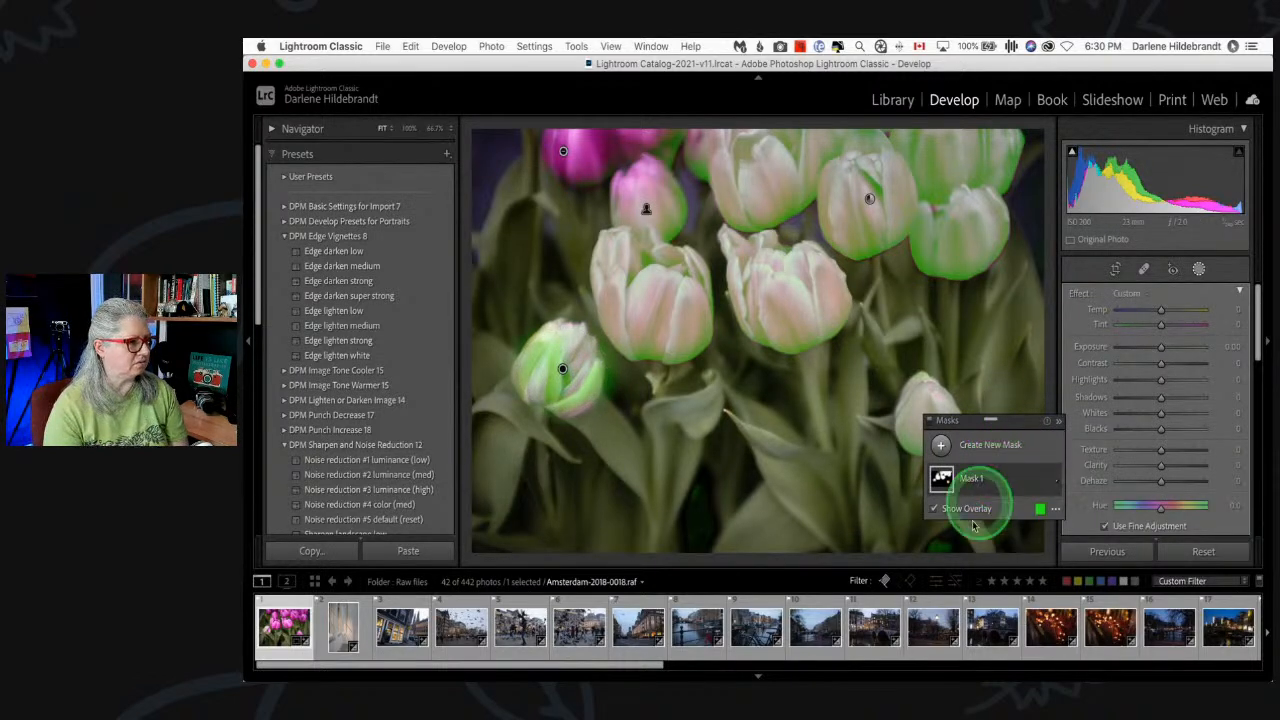
# - Move the Masks window off the small tulip, hide the overlay, and set Mask 1's Clarity to 21 and Texture to 54
pyautogui.moveTo(1003, 427); pyautogui.dragTo(931, 462)
pyautogui.scroll(-2, 1143, 437)
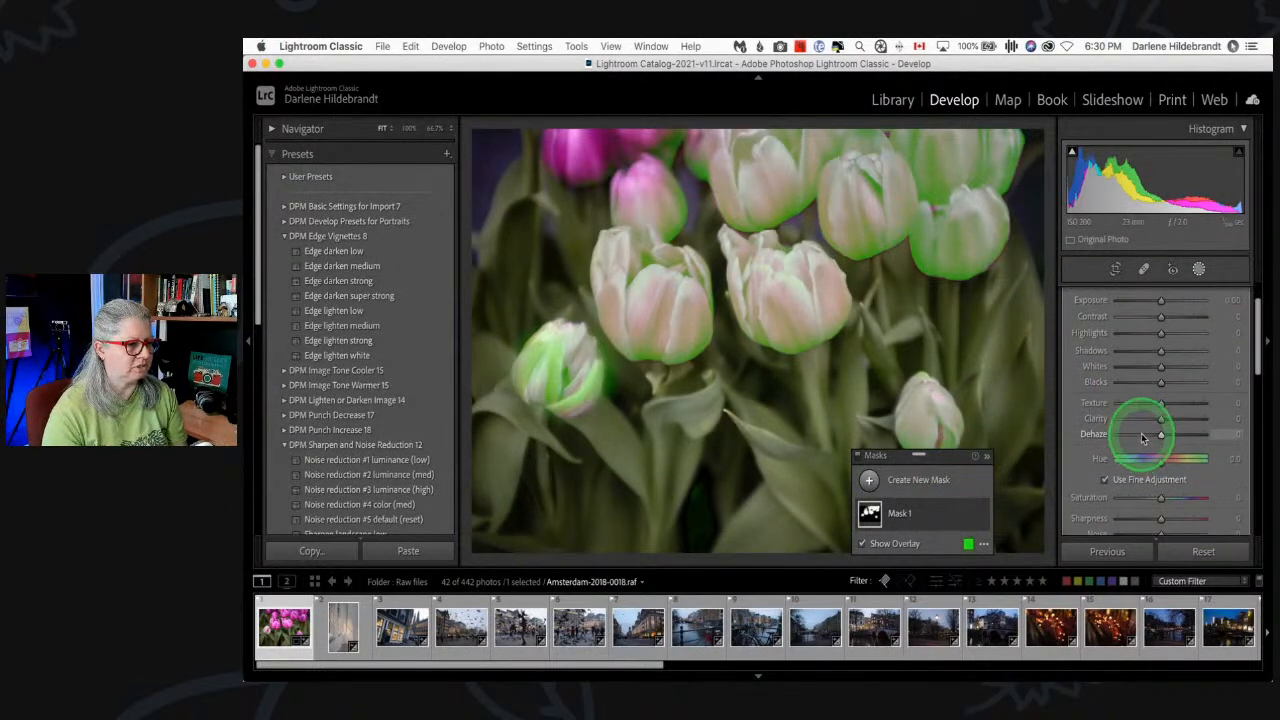
pyautogui.press('o')
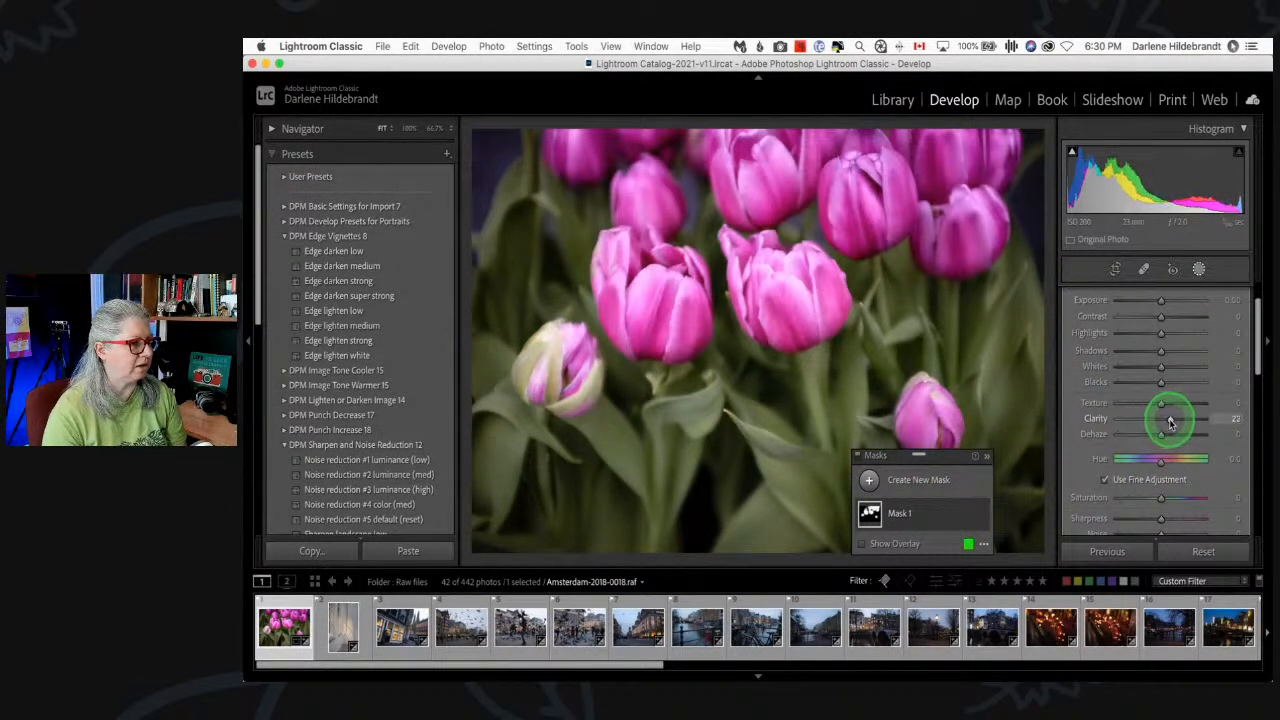
pyautogui.moveTo(1171, 423); pyautogui.dragTo(1163, 410)
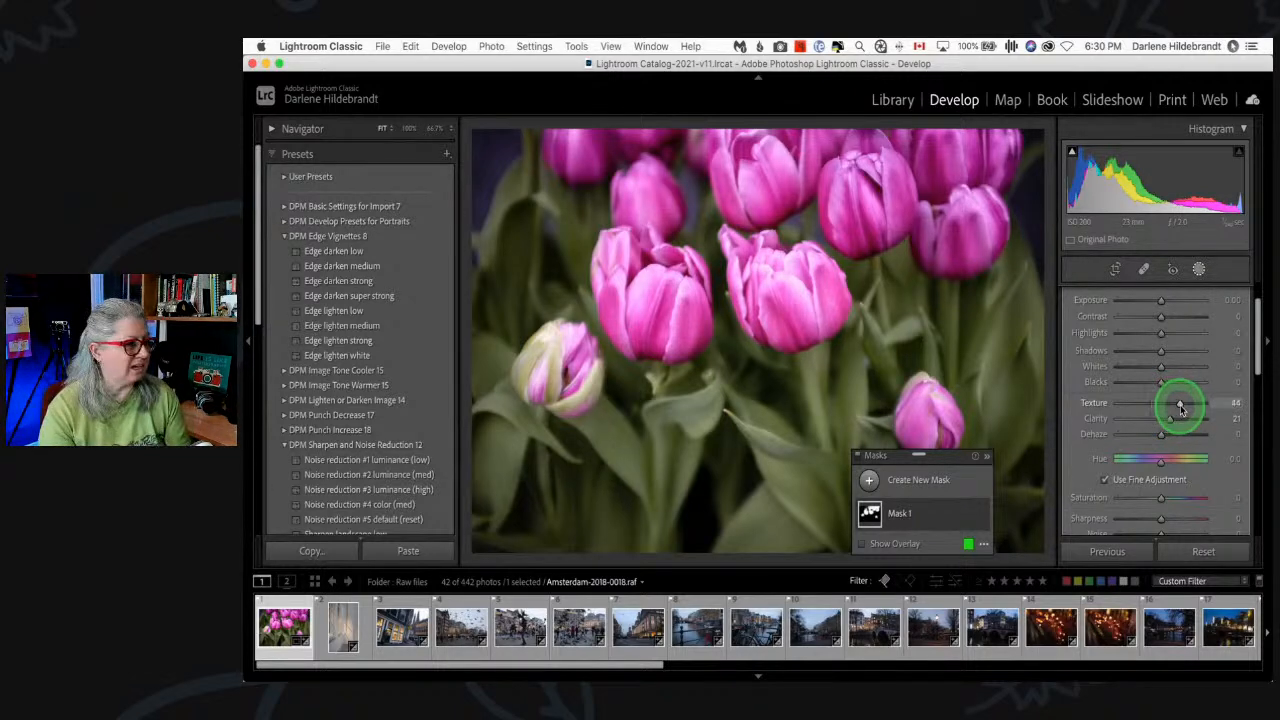
pyautogui.moveTo(1217, 407); pyautogui.dragTo(1171, 402)
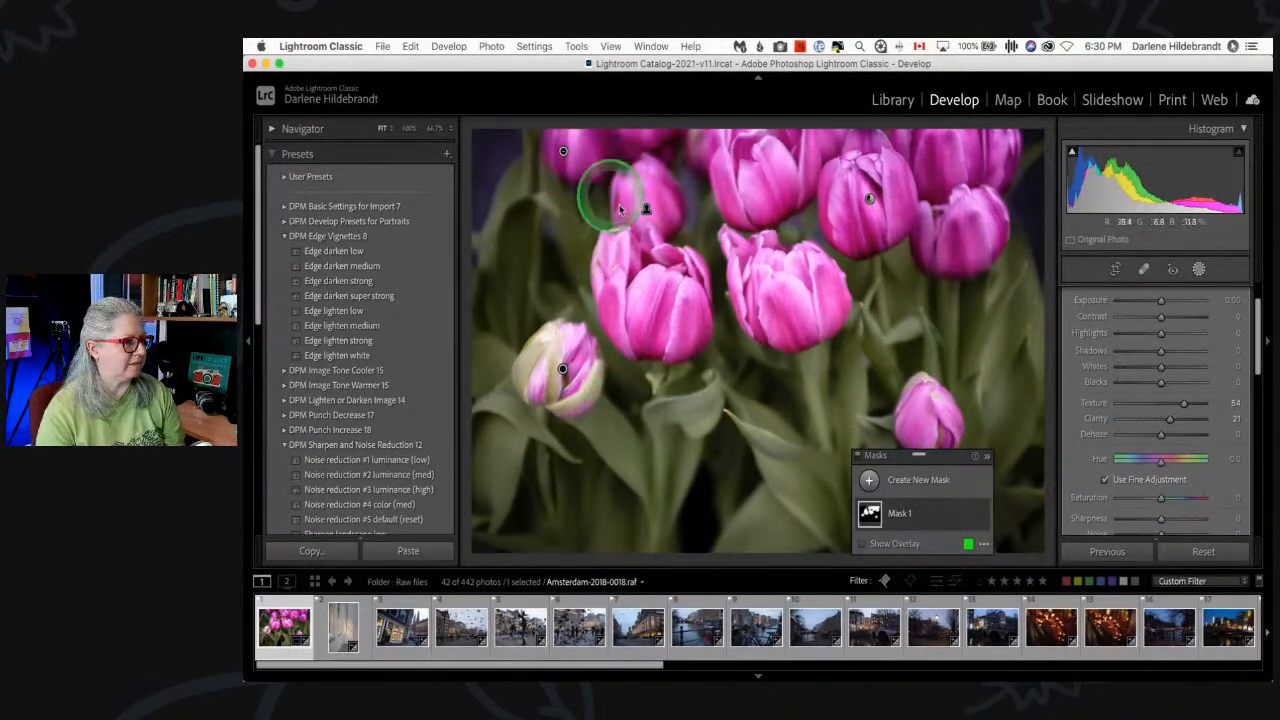
# - Subtract a slanted Linear Gradient from Mask 1 across the upper tulips and shift it slightly downward with the overlay shown
pyautogui.click(927, 513)
pyautogui.click(913, 541)
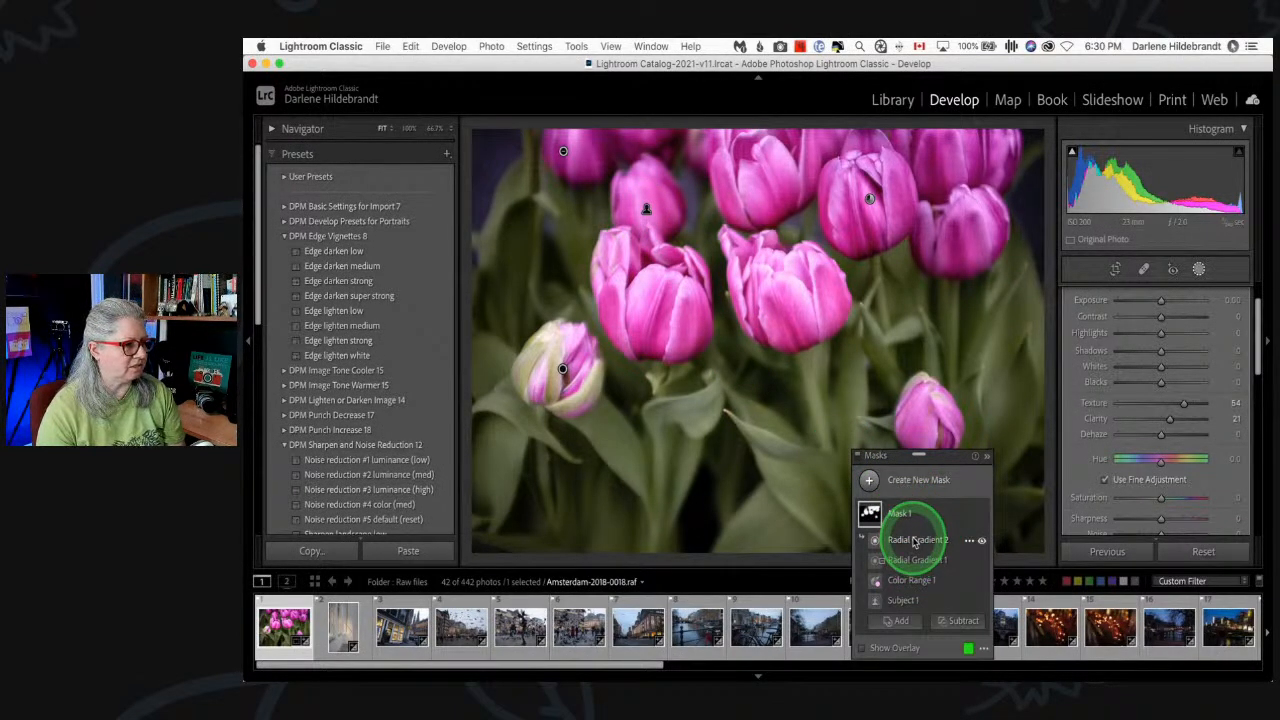
pyautogui.click(956, 621)
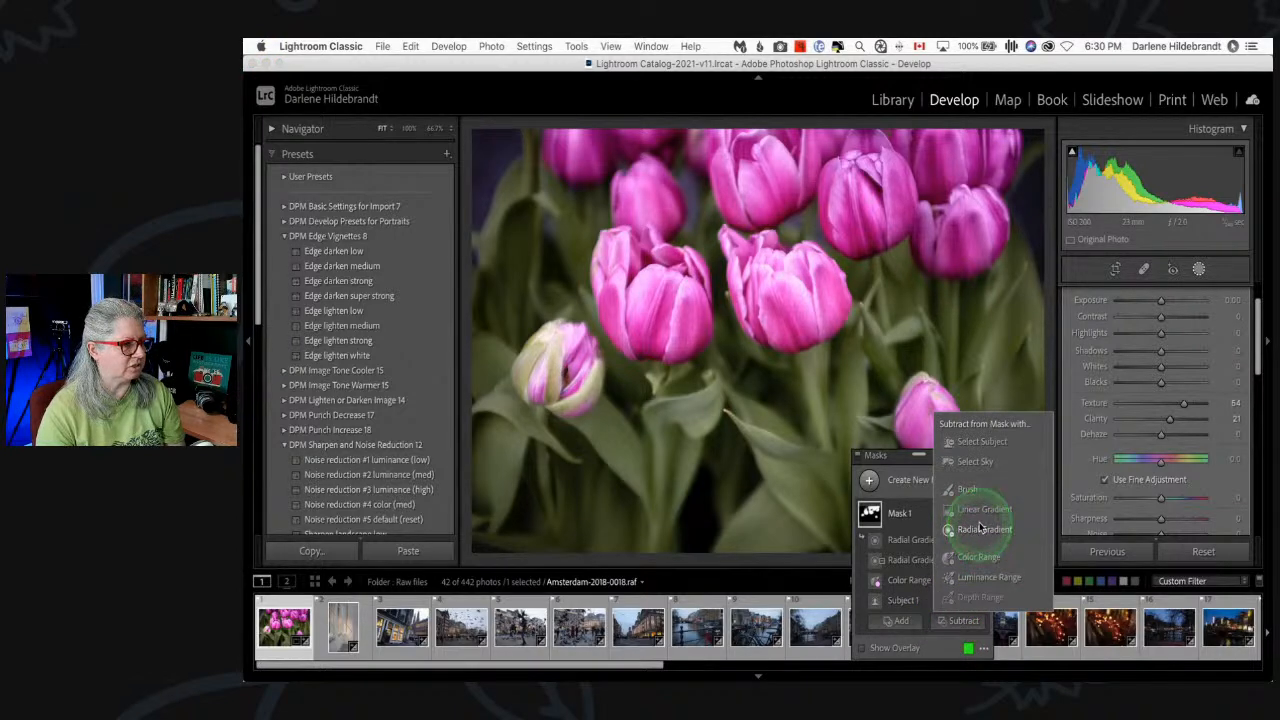
pyautogui.click(981, 517)
pyautogui.moveTo(829, 129); pyautogui.dragTo(804, 231)
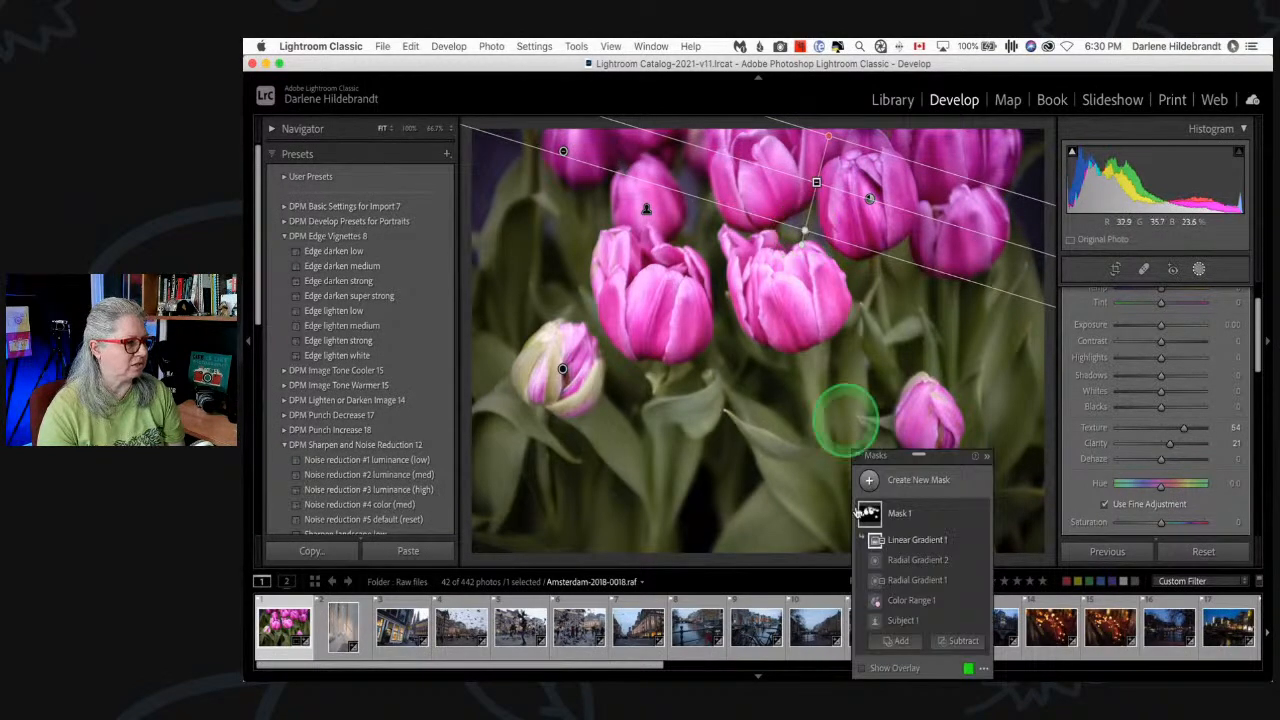
pyautogui.click(865, 657)
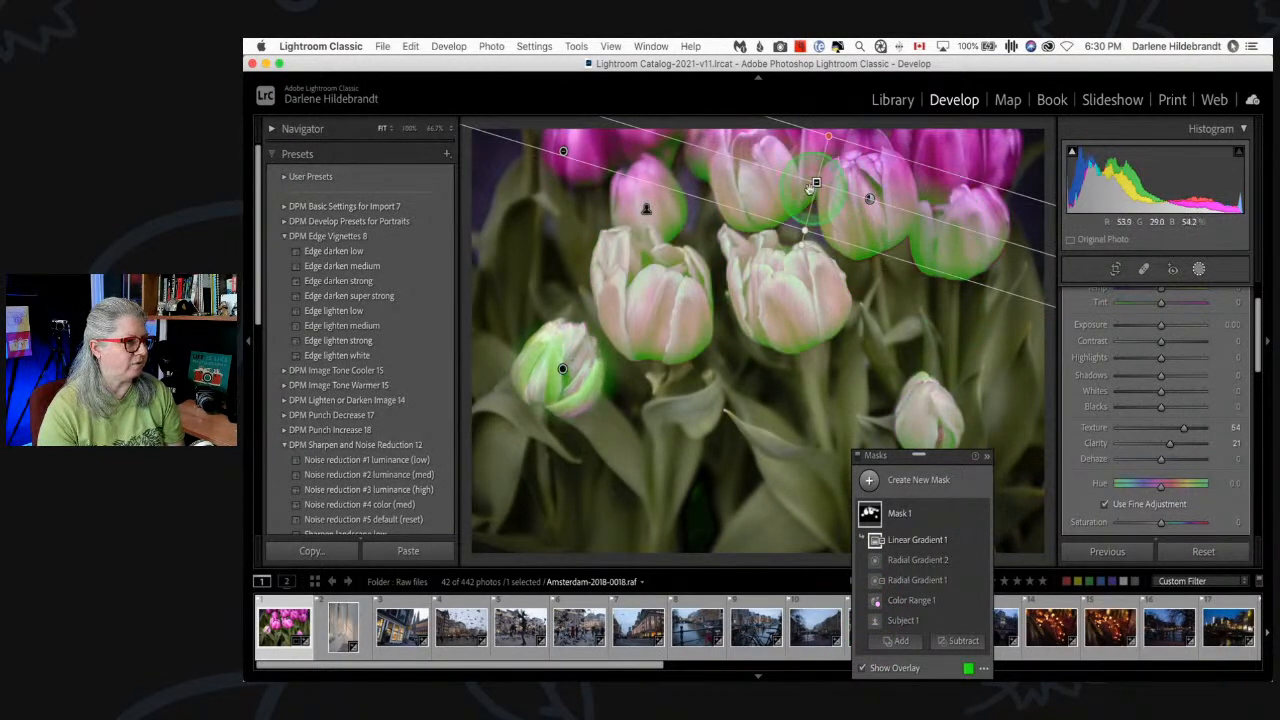
pyautogui.moveTo(816, 182); pyautogui.dragTo(808, 194)
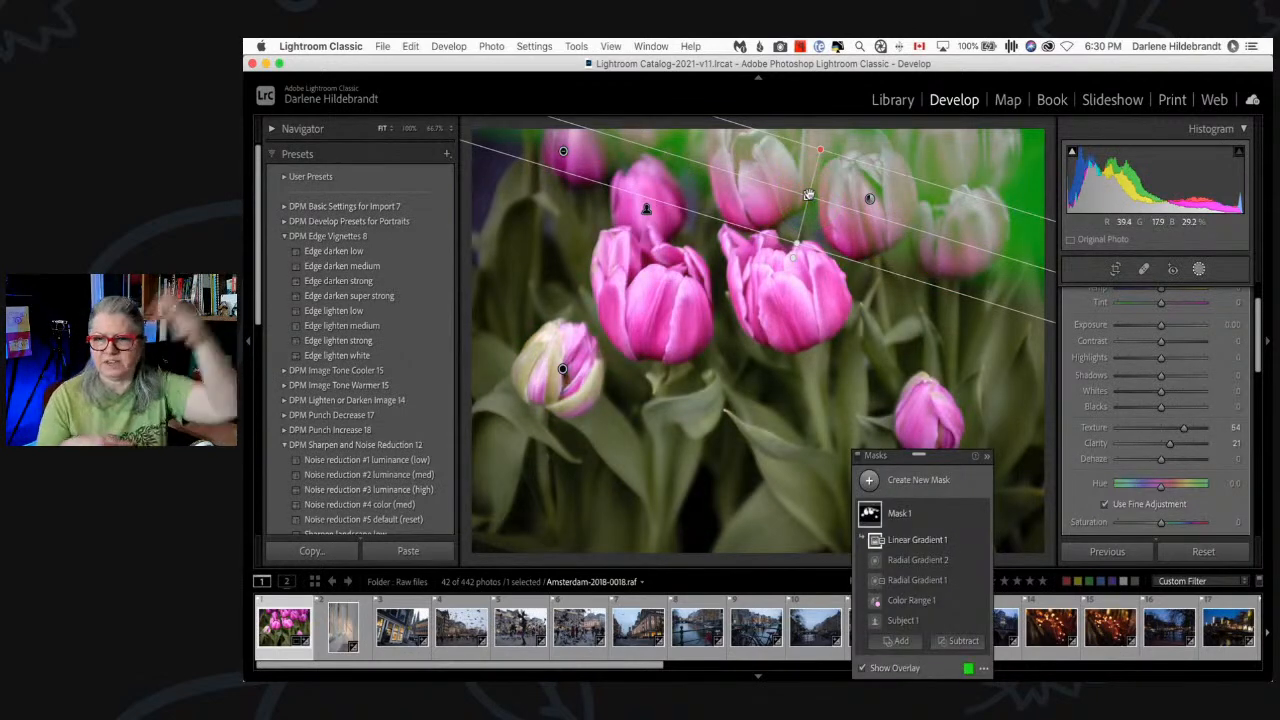
pyautogui.click(808, 194)
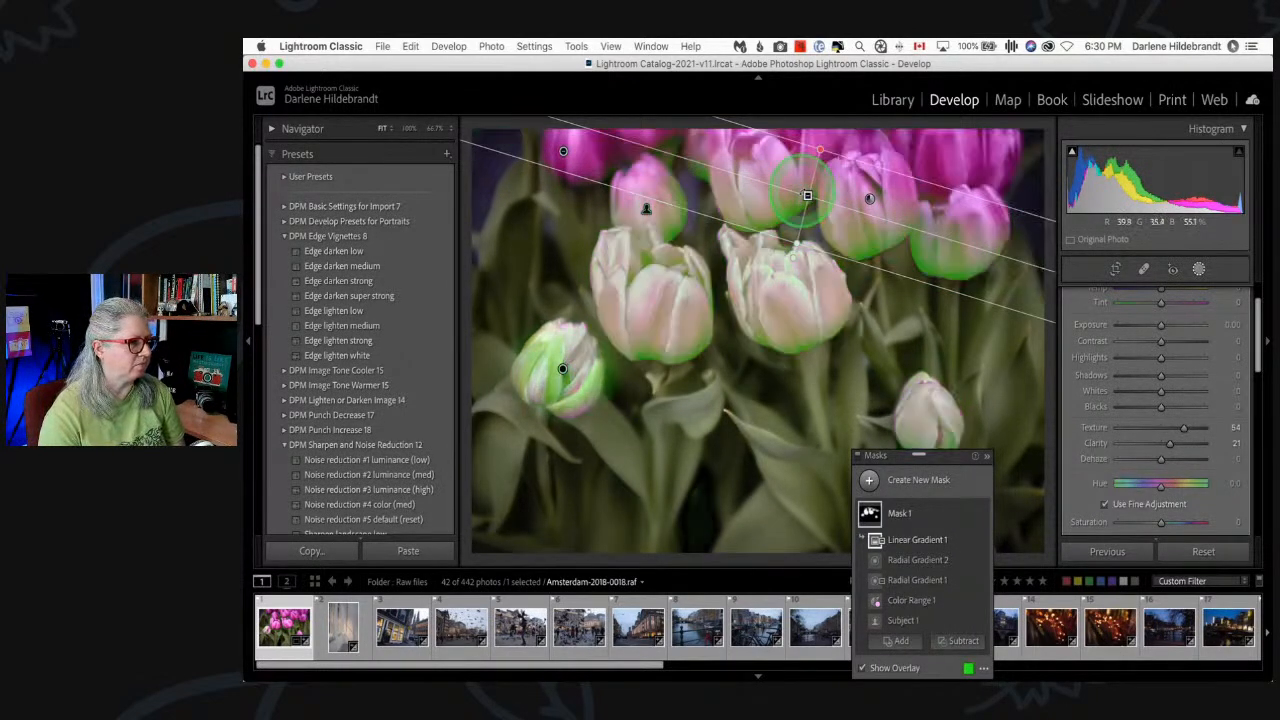
pyautogui.click(926, 515)
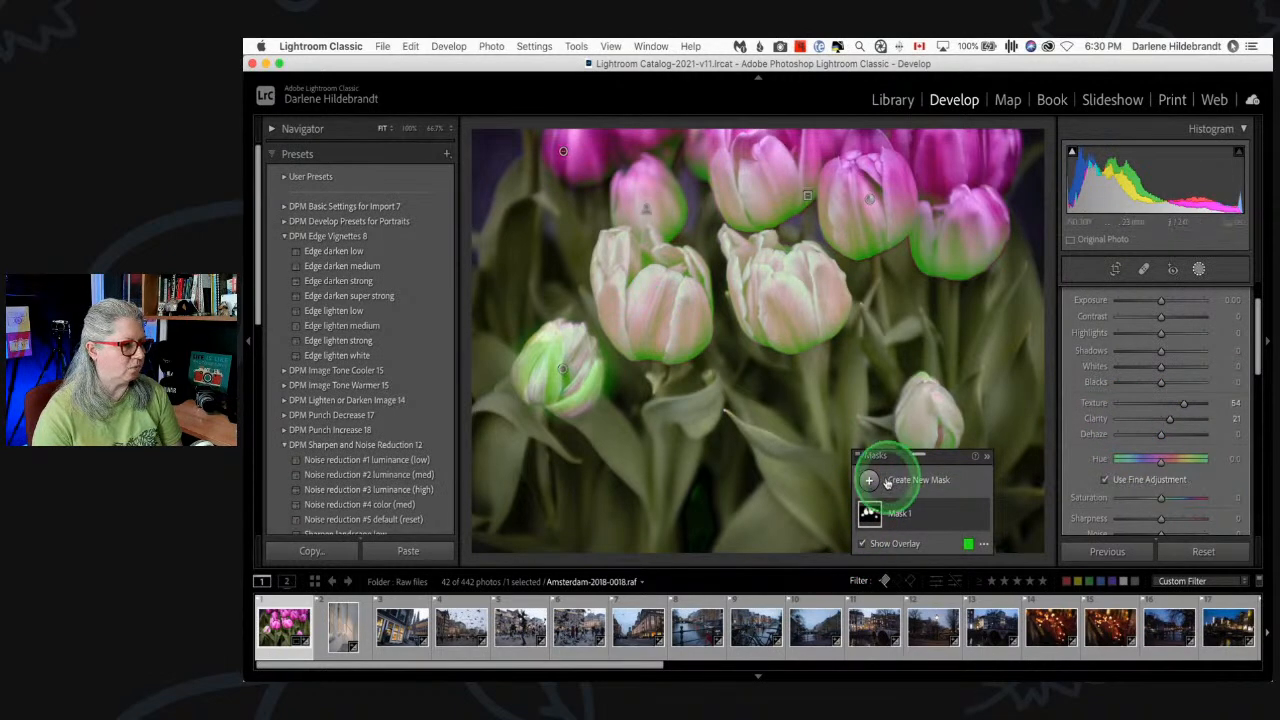
# - Hide the mask overlay and set Mask 1's Texture to 61, Clarity to 28 and Dehaze to 15
pyautogui.click(861, 544)
pyautogui.moveTo(1184, 402); pyautogui.dragTo(1216, 402)
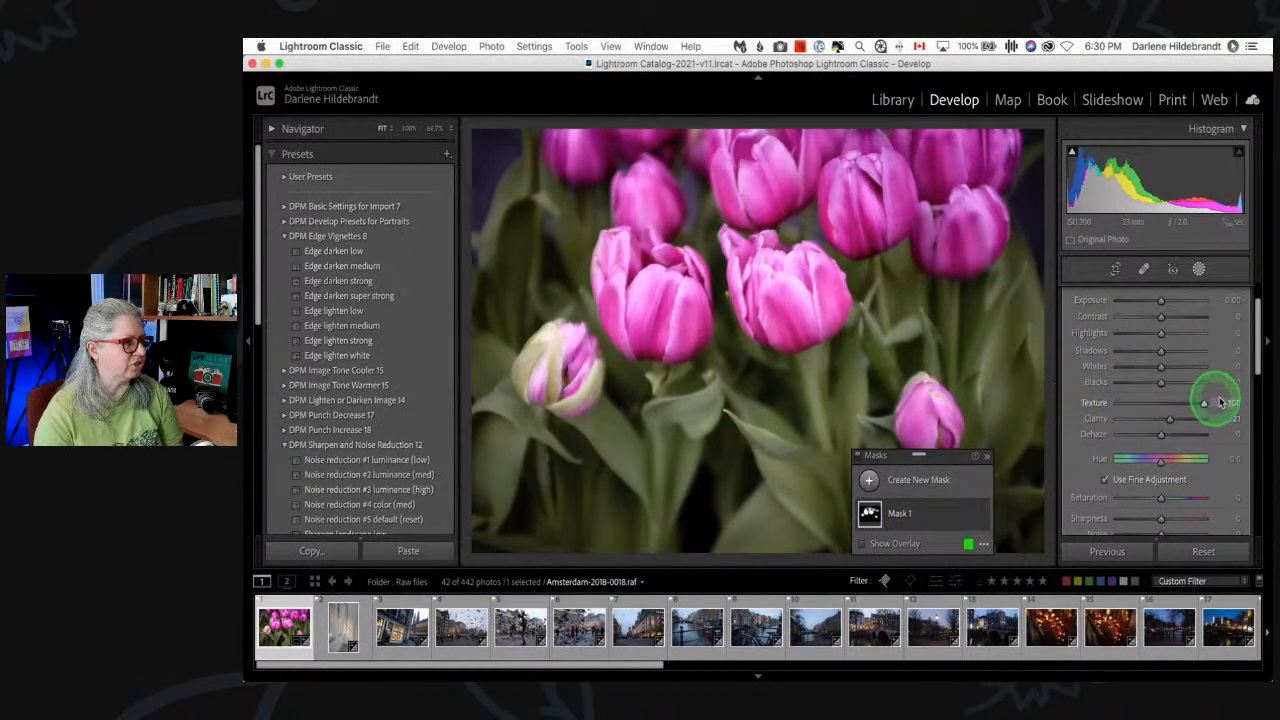
pyautogui.moveTo(1073, 402); pyautogui.dragTo(1168, 437)
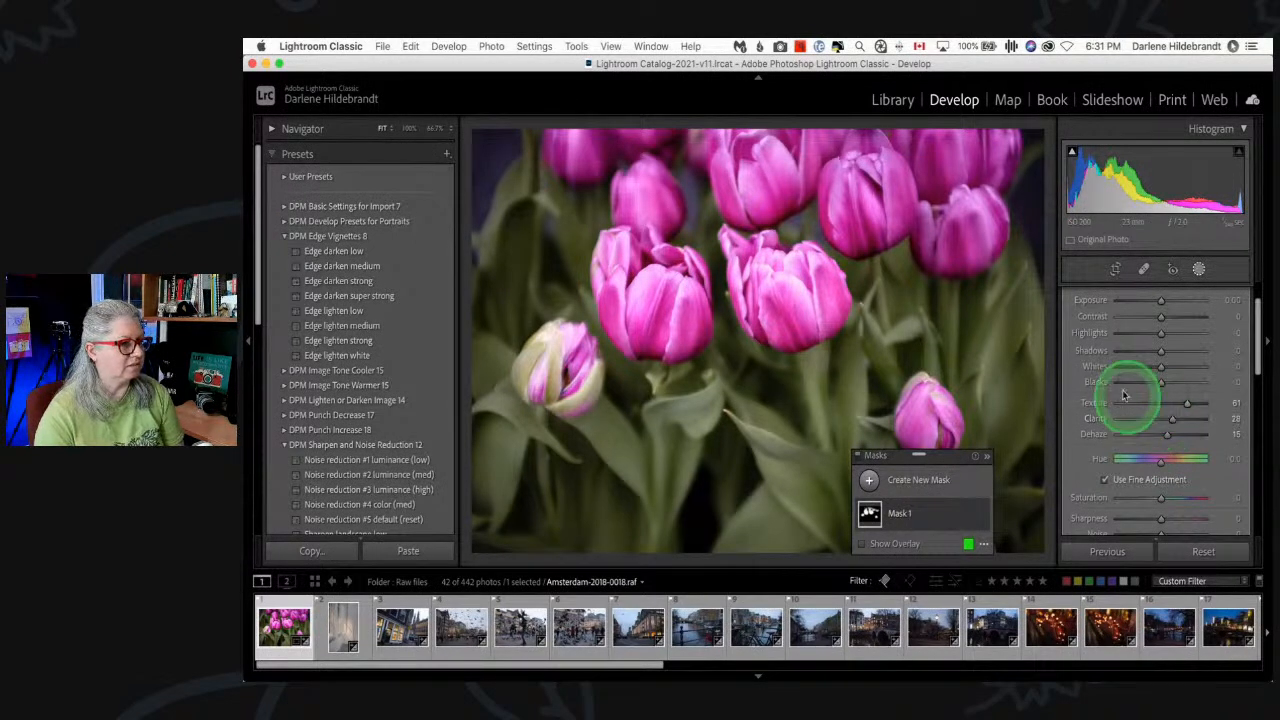
# - Toggle Mask 1's visibility repeatedly to compare the photo with and without its adjustments
pyautogui.scroll(-4, 1130, 385)
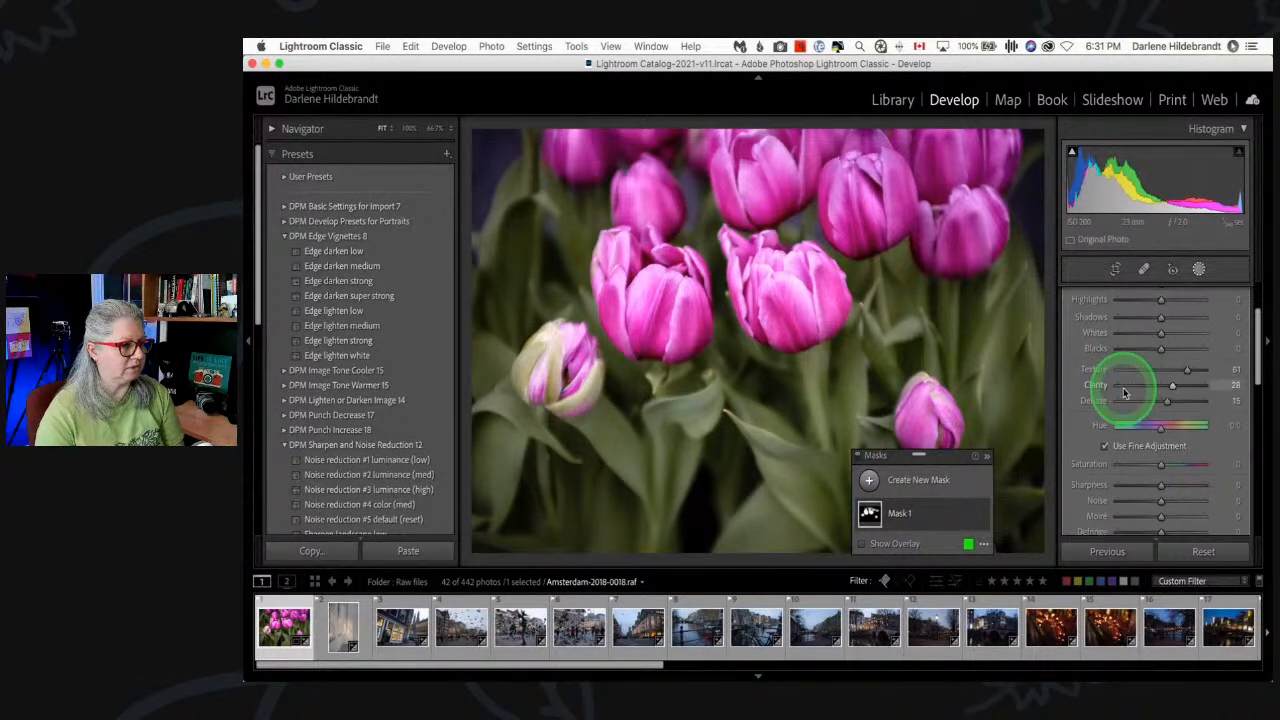
pyautogui.click(981, 516)
pyautogui.click(981, 516)
pyautogui.click(981, 516)
pyautogui.click(981, 516)
pyautogui.click(981, 516)
pyautogui.click(981, 516)
# - Move the Masks window clear of the tulips and create a Color Range mask sampled from the green leaves, with Refine at 50
pyautogui.click(922, 481)
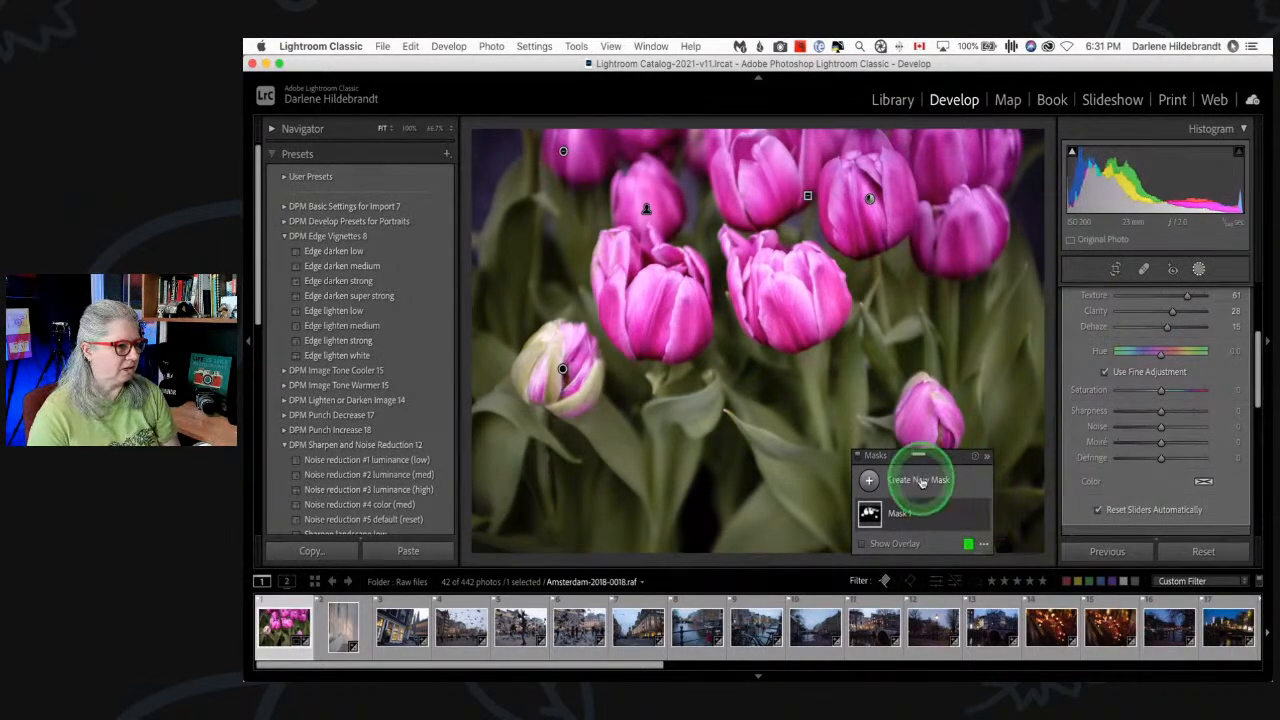
pyautogui.moveTo(940, 455); pyautogui.dragTo(459, 203)
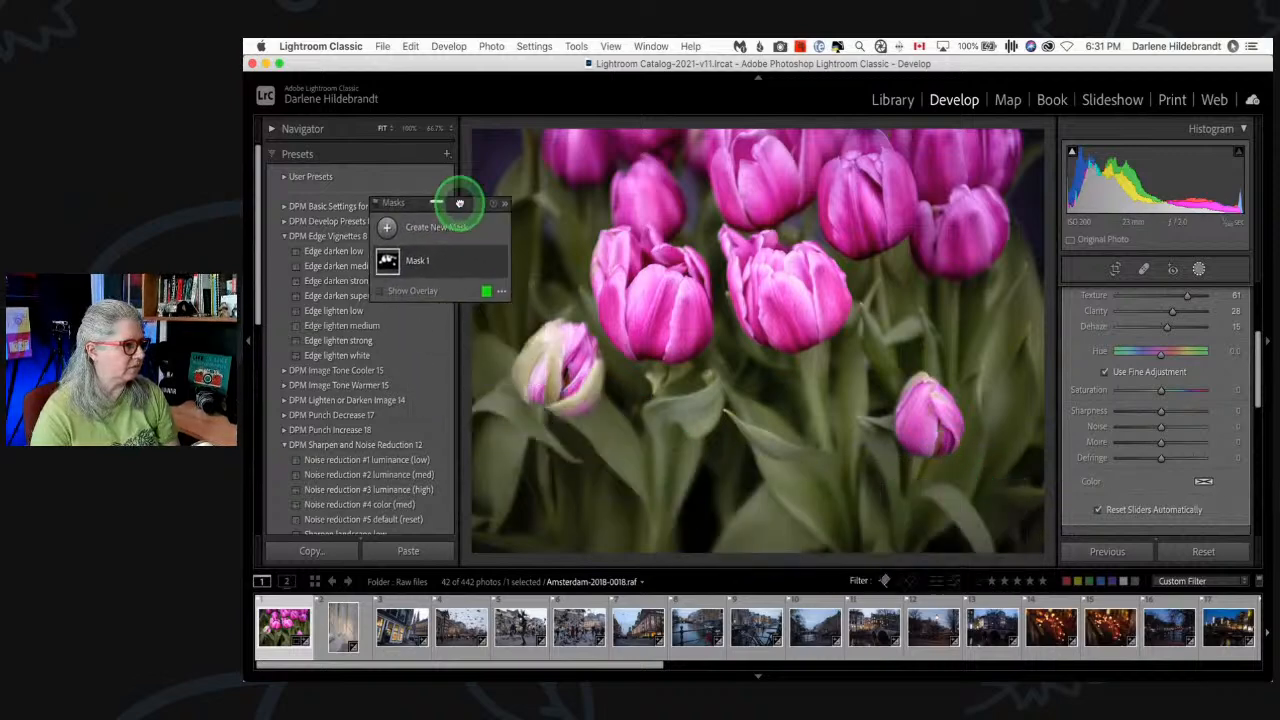
pyautogui.click(384, 221)
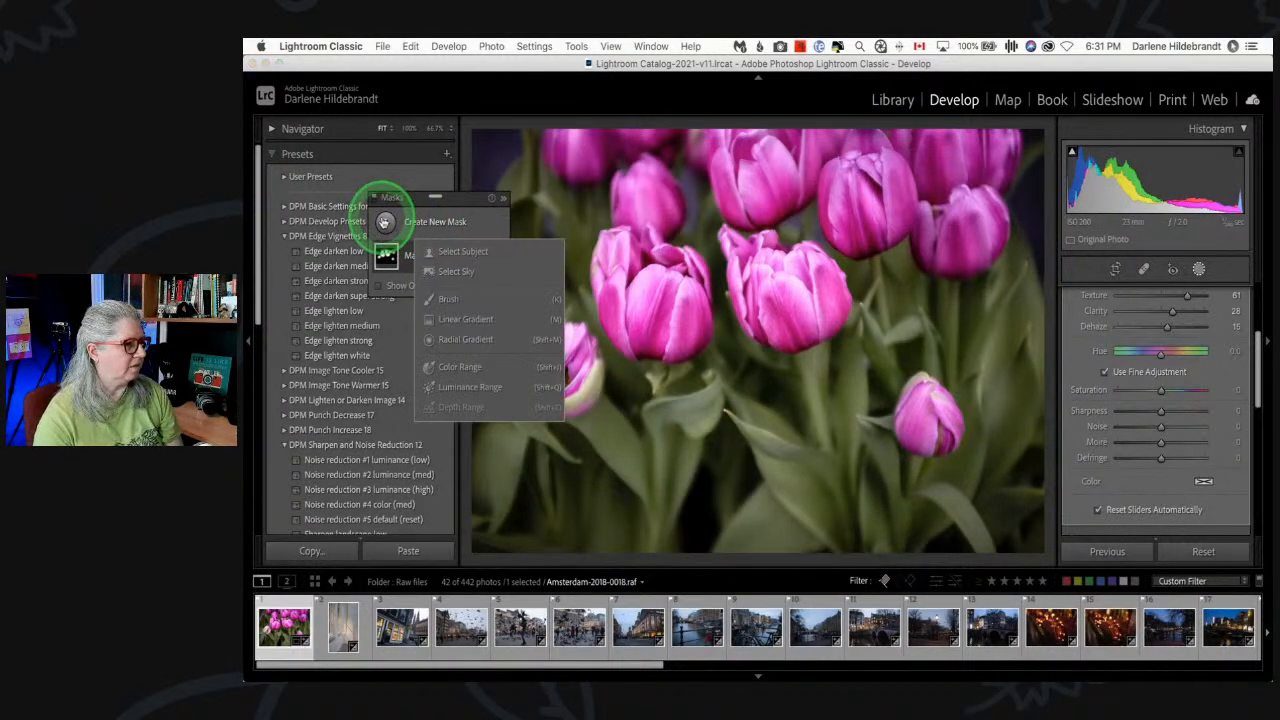
pyautogui.click(452, 370)
pyautogui.moveTo(785, 445); pyautogui.dragTo(843, 480)
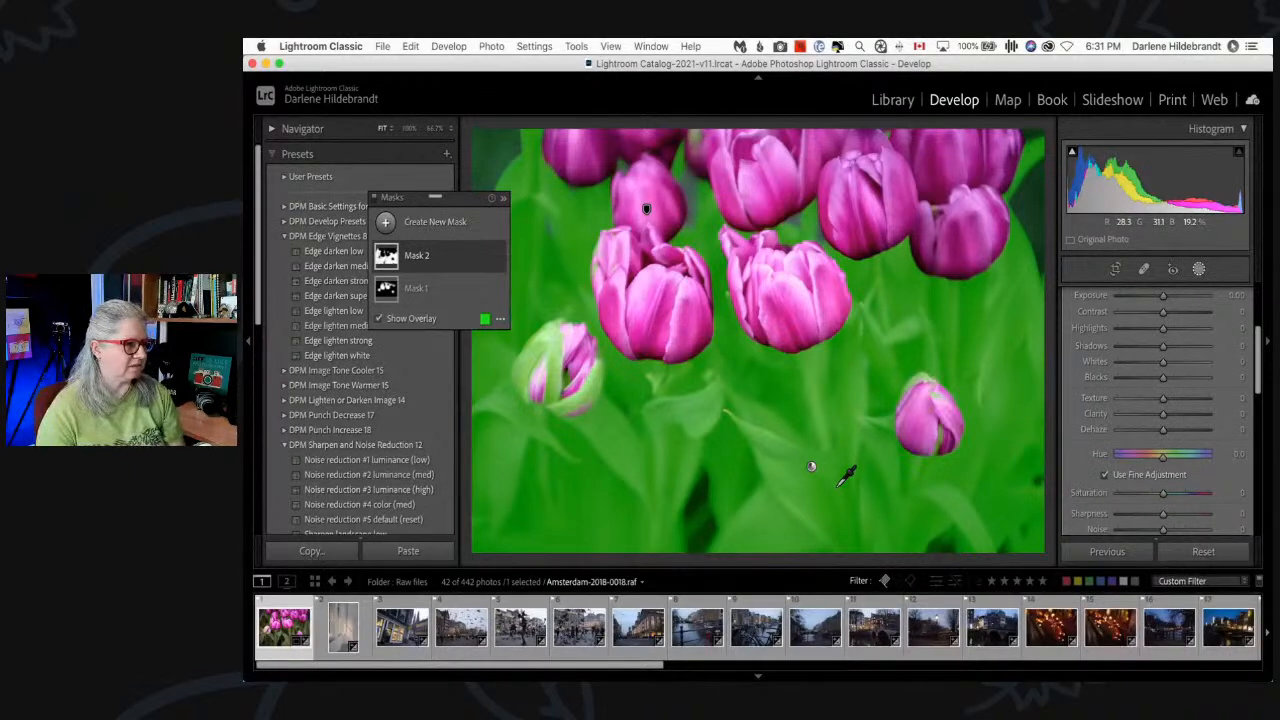
pyautogui.scroll(5, 1151, 316)
pyautogui.moveTo(1164, 319); pyautogui.dragTo(1163, 319)
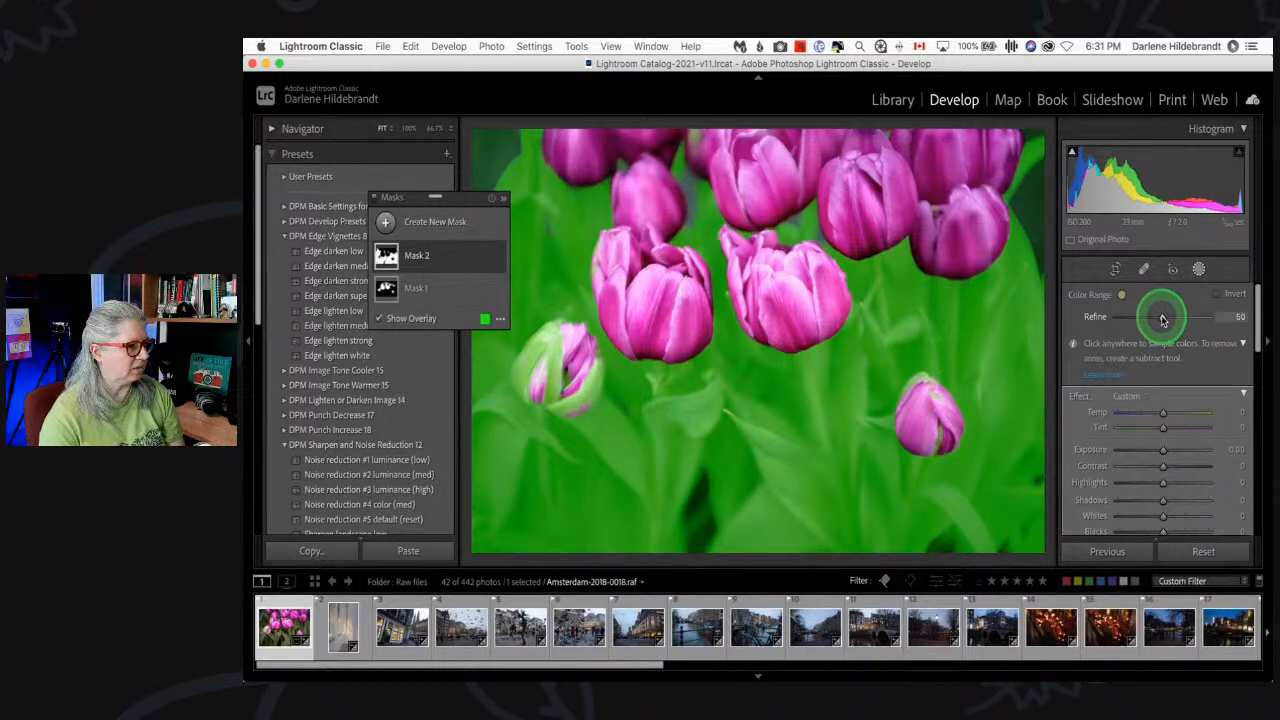
# - Subtract a Radial Gradient from Mask 2 over the pale half-opened tulip, then enlarge it and centre it on the bloom
pyautogui.click(451, 264)
pyautogui.click(467, 303)
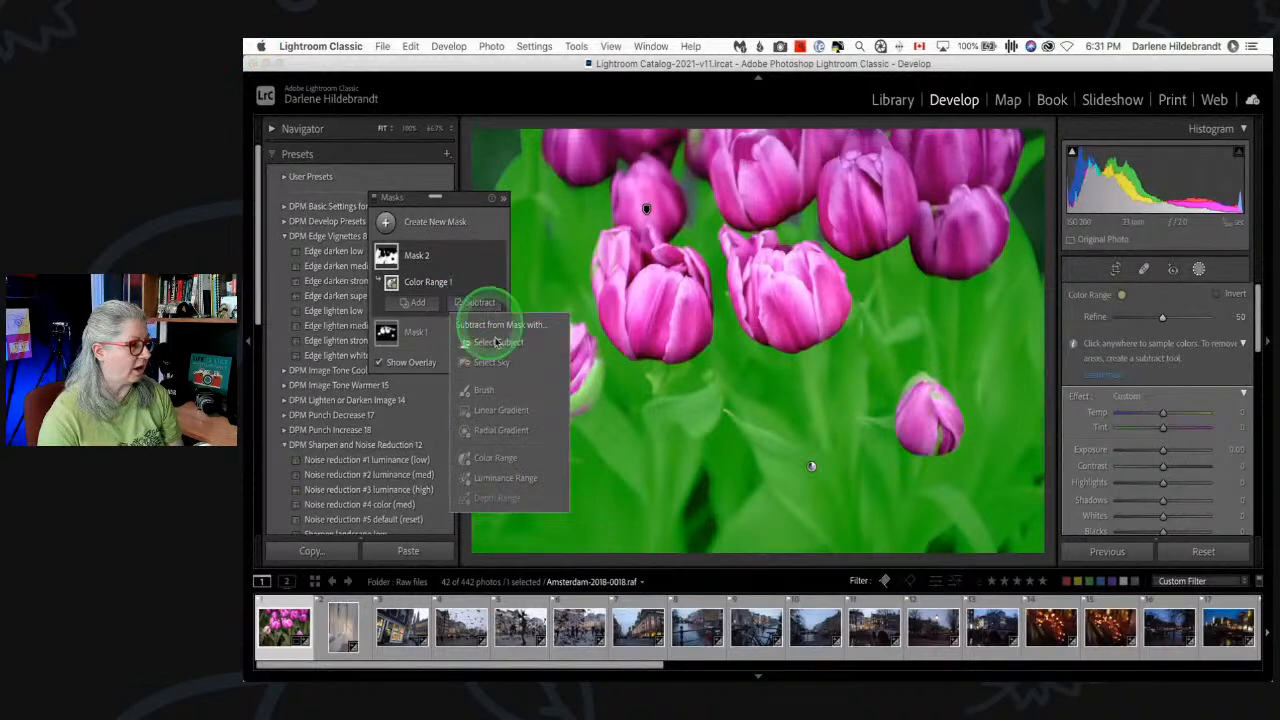
pyautogui.click(500, 423)
pyautogui.moveTo(551, 362); pyautogui.dragTo(603, 378)
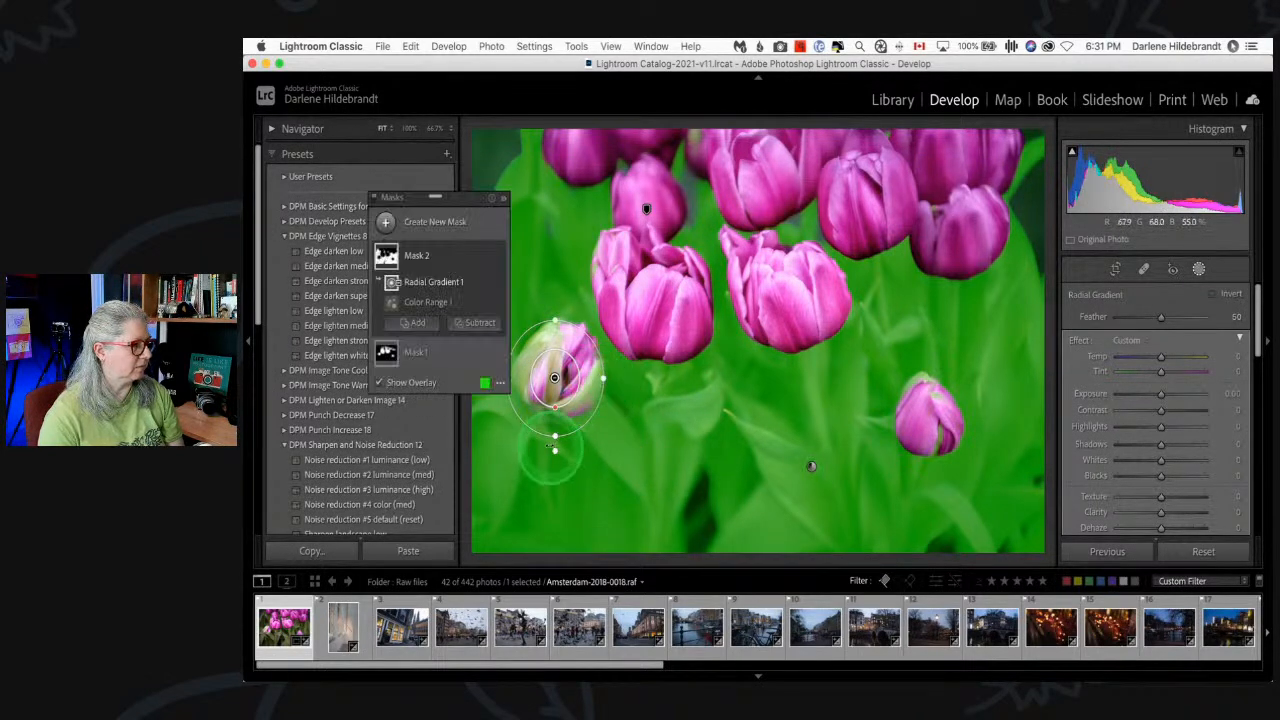
pyautogui.moveTo(555, 438); pyautogui.dragTo(556, 462)
pyautogui.moveTo(605, 379); pyautogui.dragTo(565, 377)
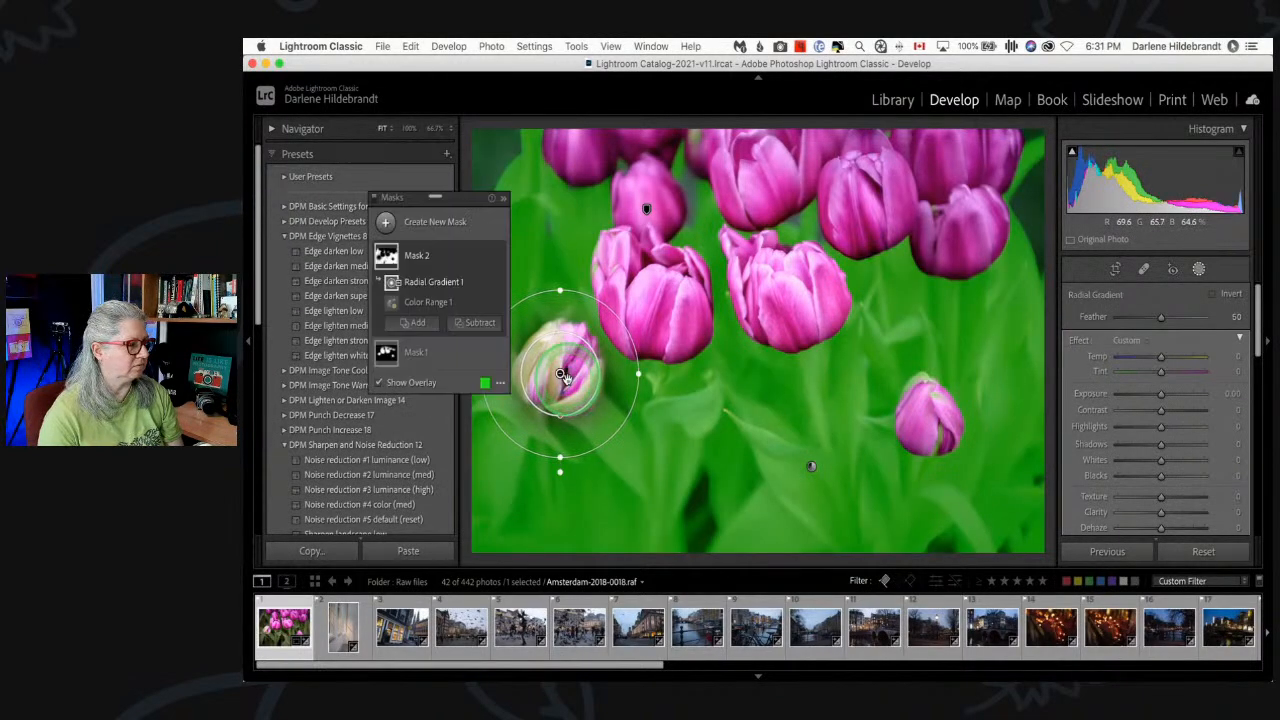
pyautogui.click(472, 323)
pyautogui.click(486, 451)
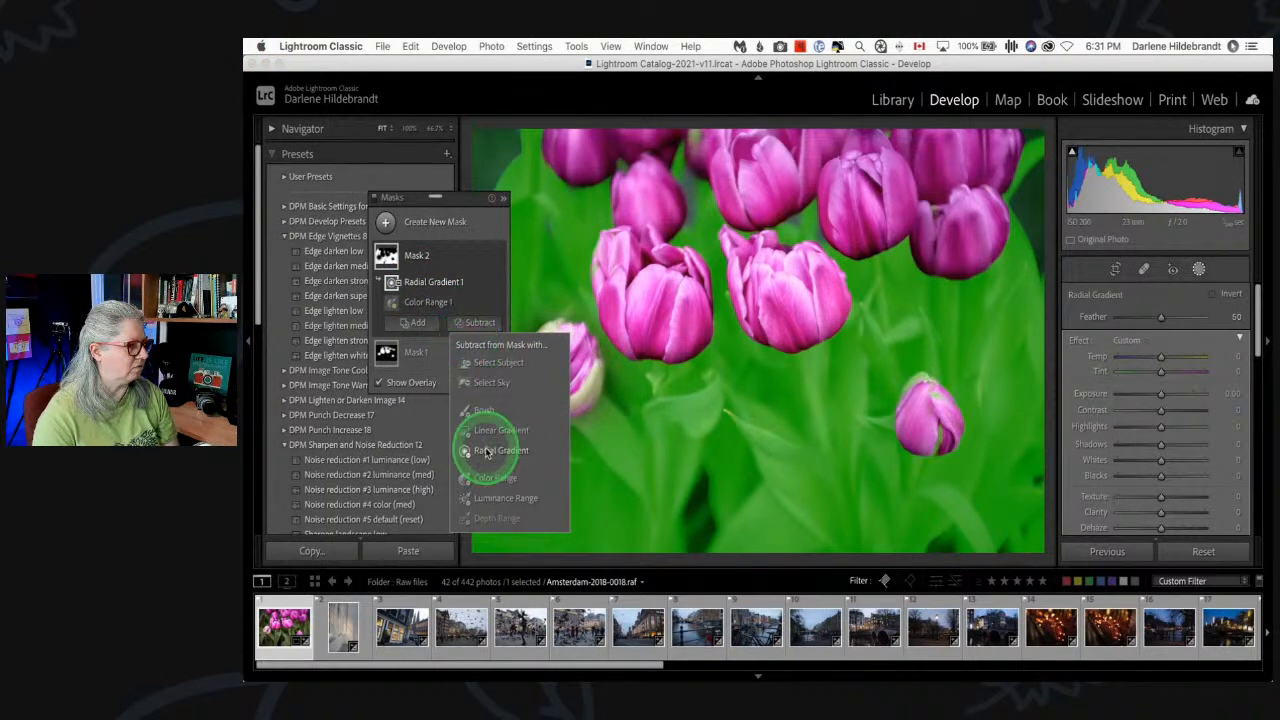
pyautogui.click(431, 272)
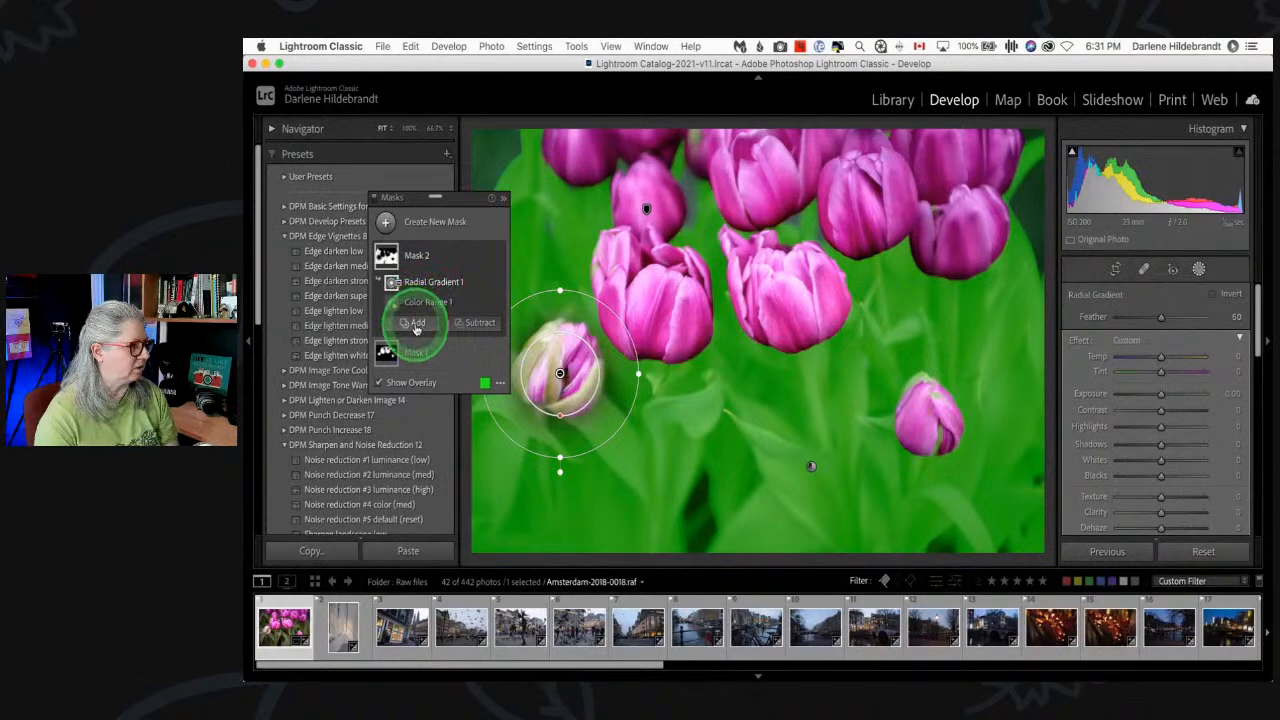
# - Add a slightly slanted Linear Gradient to Mask 2 fading down from the photo's upper edge over the back tulips
pyautogui.click(414, 322)
pyautogui.click(431, 432)
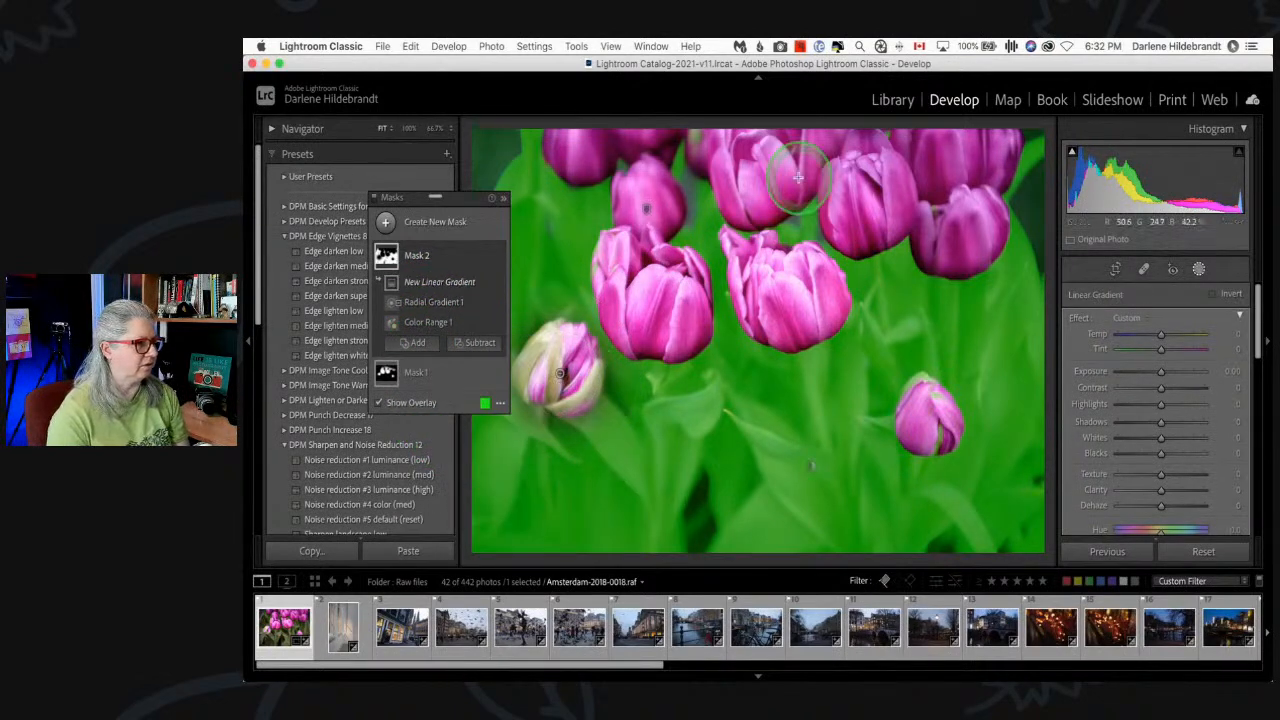
pyautogui.moveTo(771, 129); pyautogui.dragTo(757, 230)
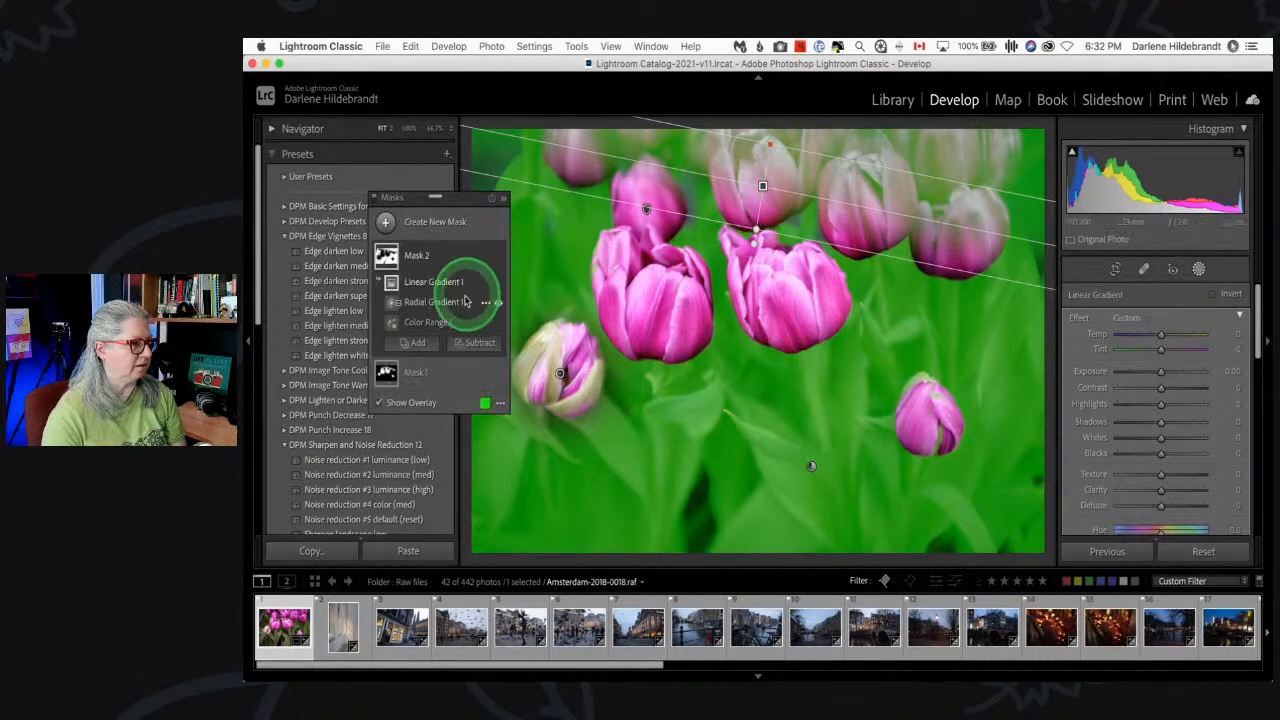
pyautogui.click(442, 260)
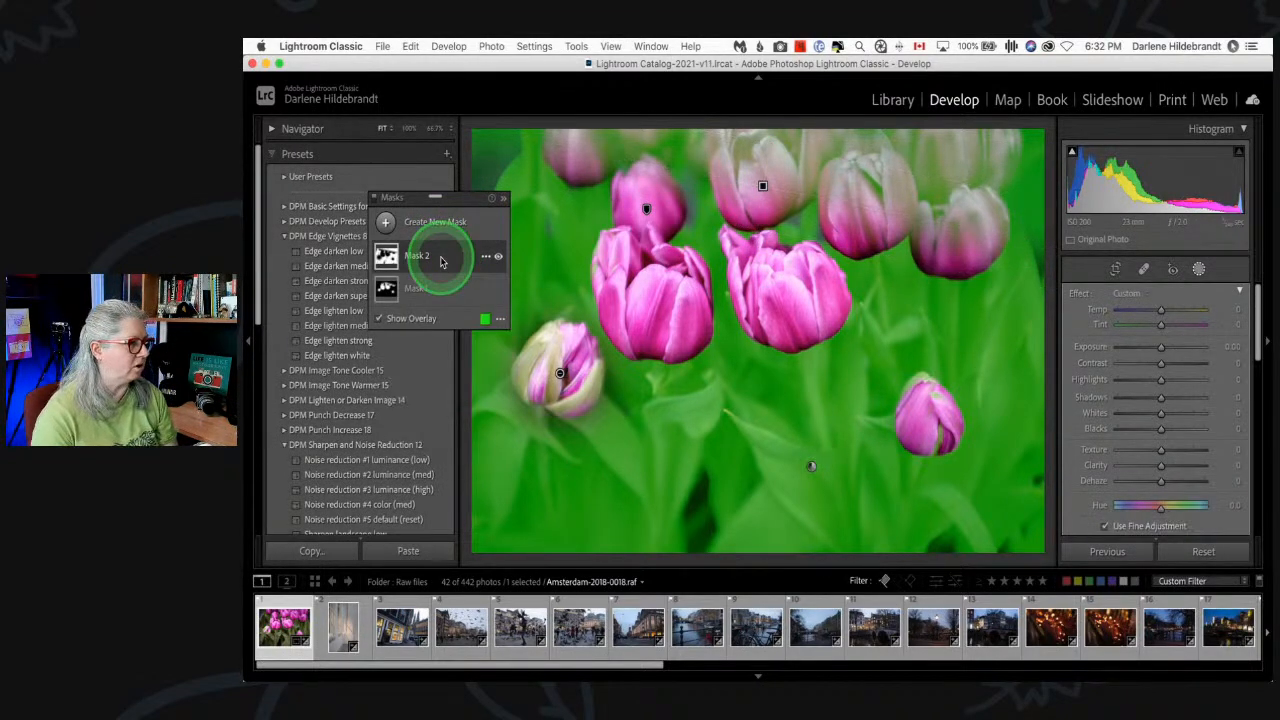
# - Soften the Mask 2 area by setting Clarity to -18 and Sharpness to -47
pyautogui.click(1162, 380)
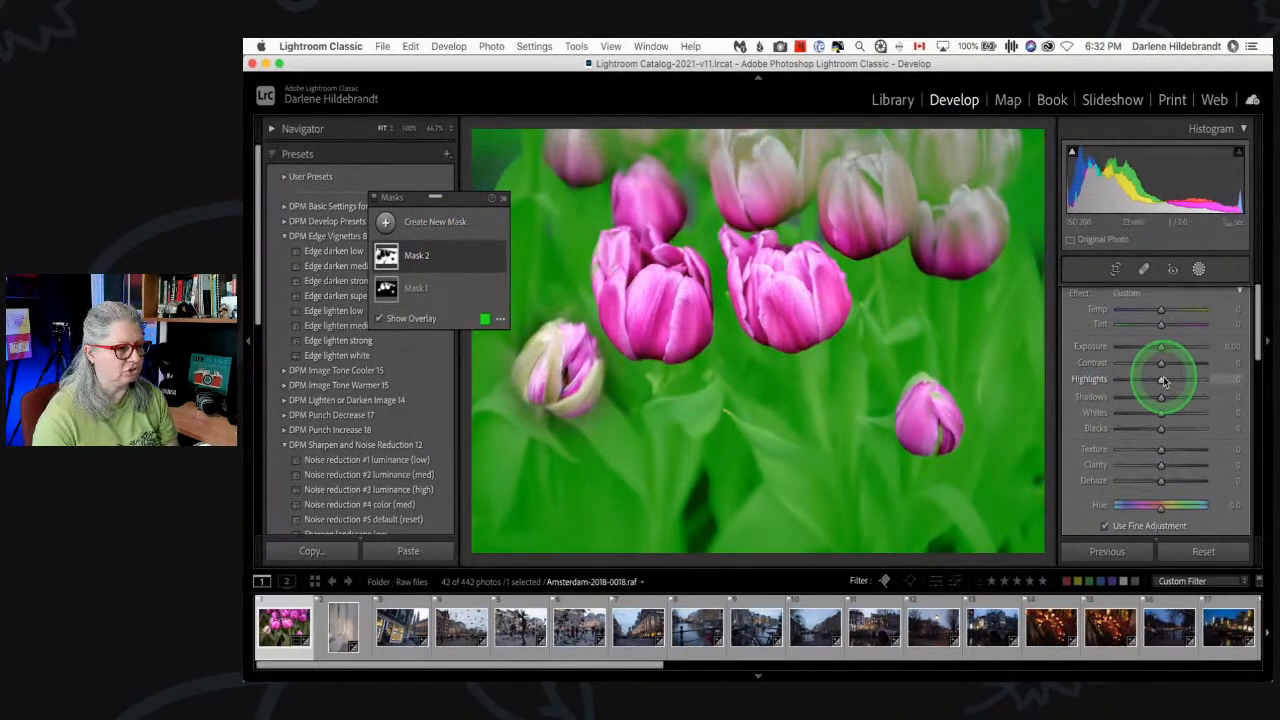
pyautogui.scroll(-2, 1163, 380)
pyautogui.moveTo(1158, 486); pyautogui.dragTo(1152, 487)
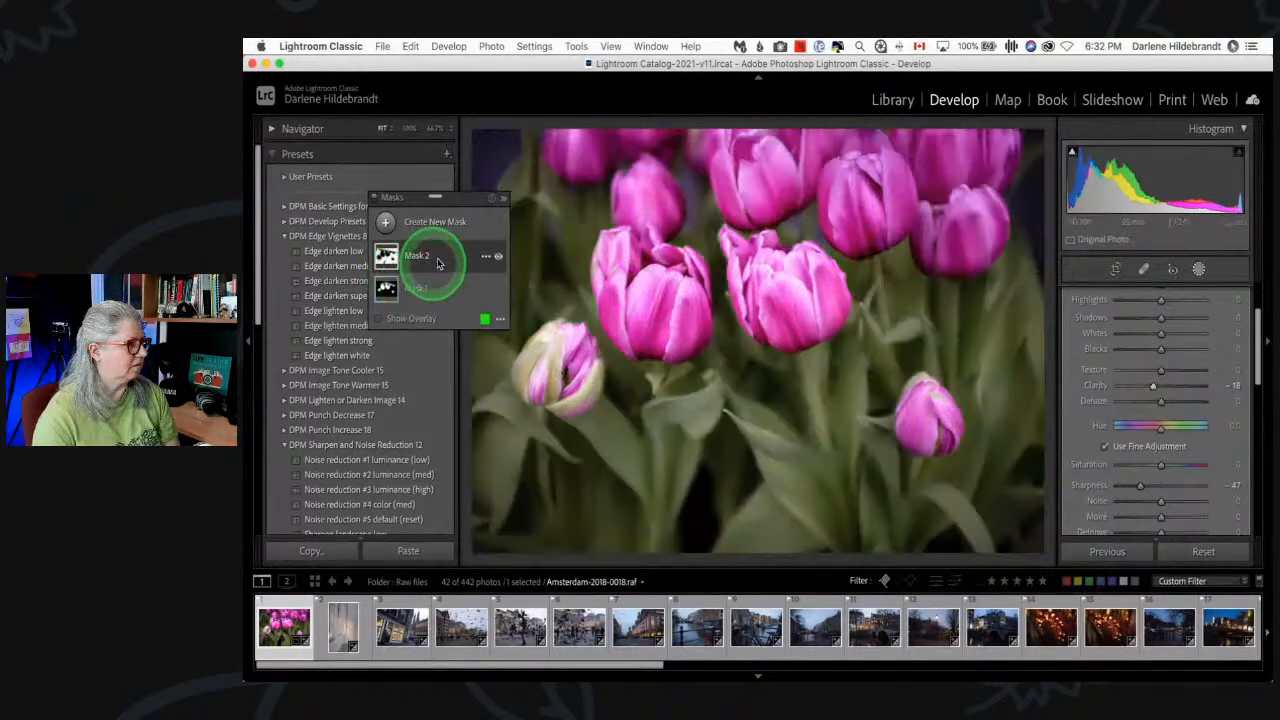
# - Rename Mask 2 as "blur"
pyautogui.click(505, 261)
pyautogui.write('blur')
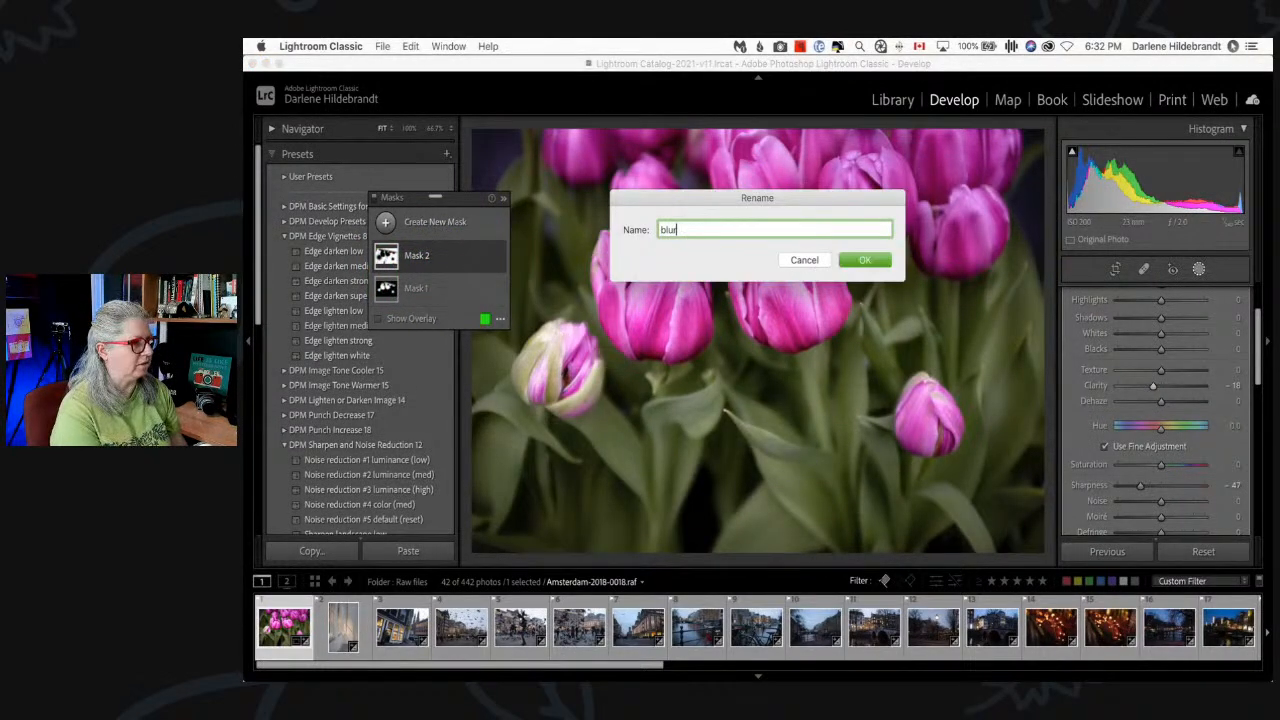
pyautogui.press('Return')
# - Rename Mask 1 as "sharpen"
pyautogui.click(488, 288)
pyautogui.click(486, 288)
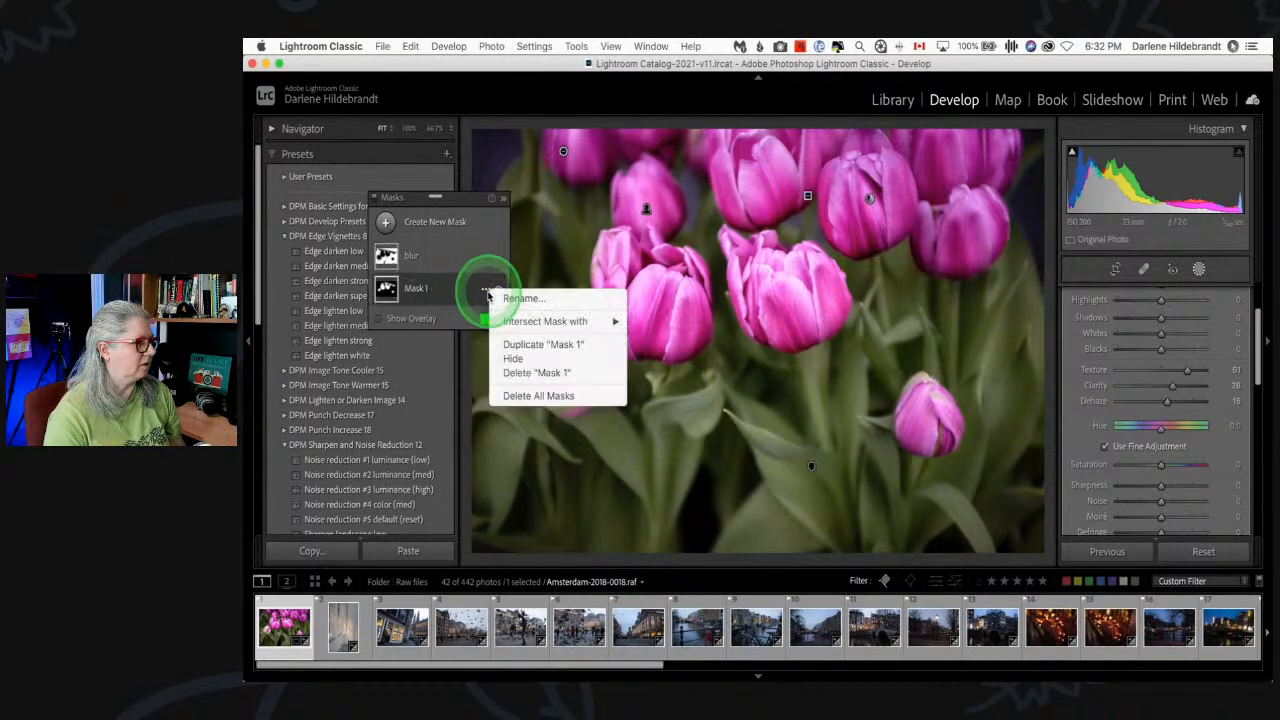
pyautogui.click(503, 296)
pyautogui.write('sharpen')
pyautogui.press('Return')
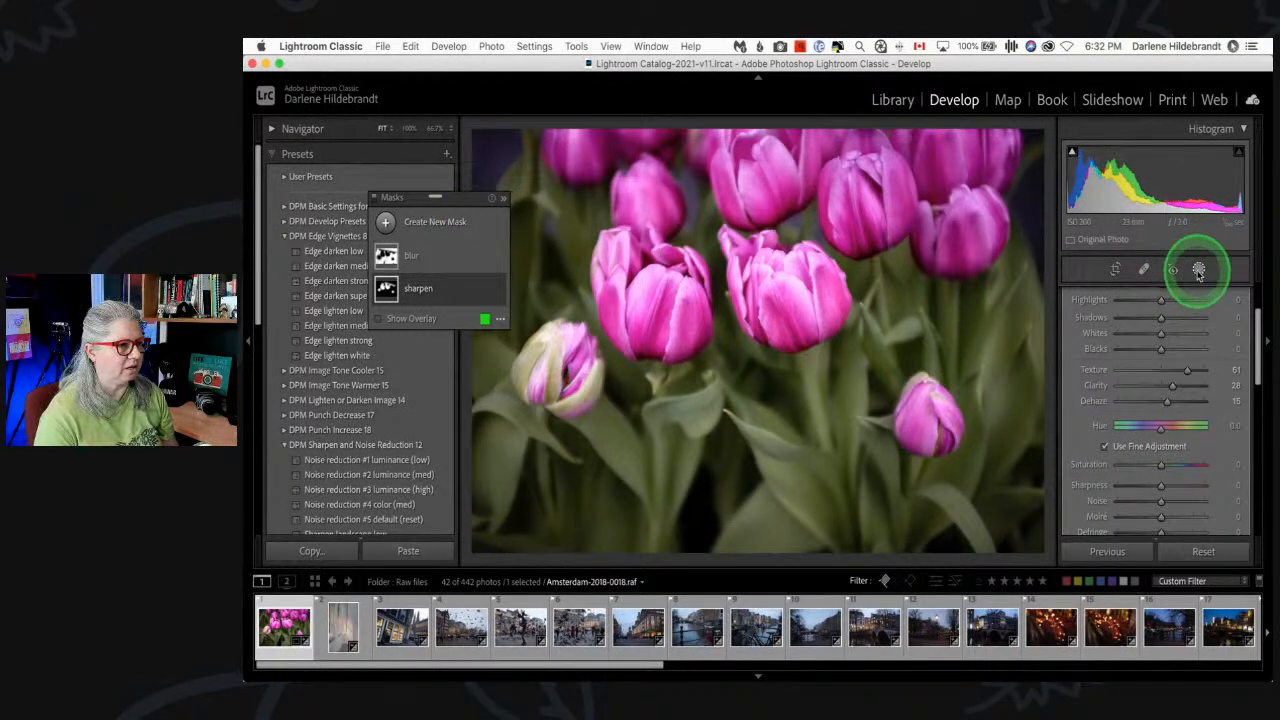
# - Switch all masks off and on repeatedly to compare the tulip photo with and without the local adjustments
pyautogui.scroll(-5, 1186, 360)
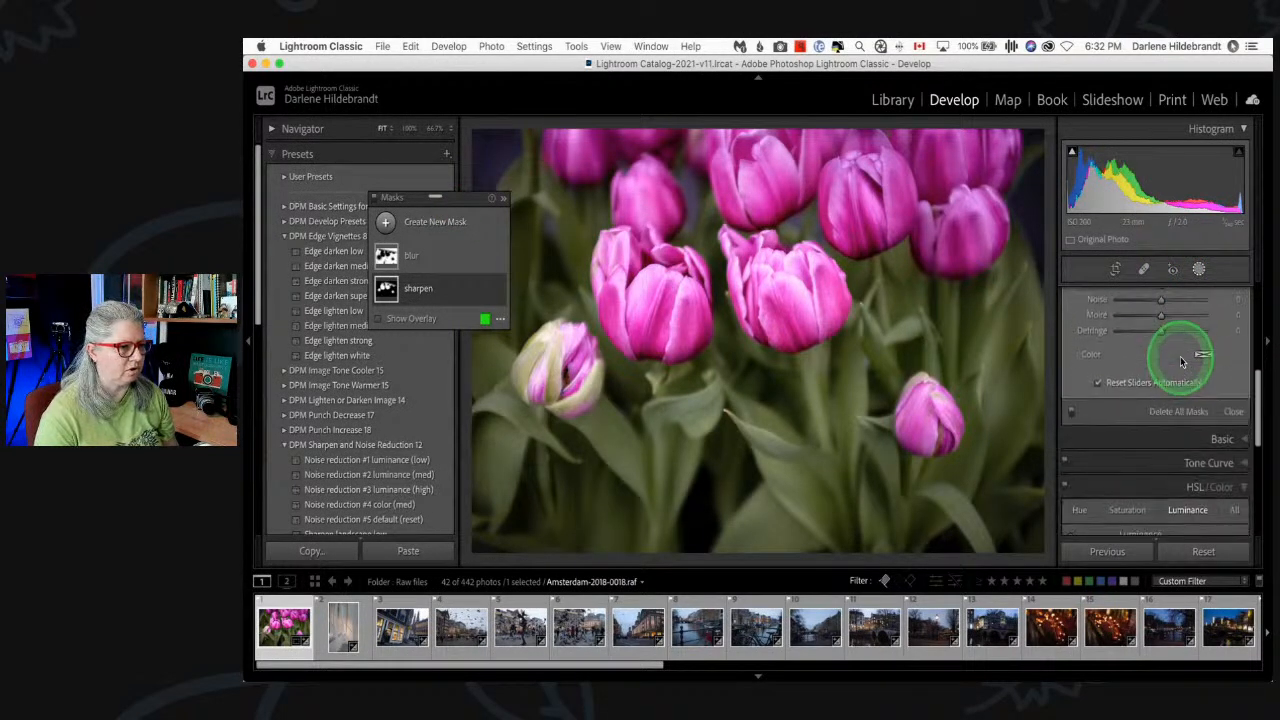
pyautogui.click(1071, 413)
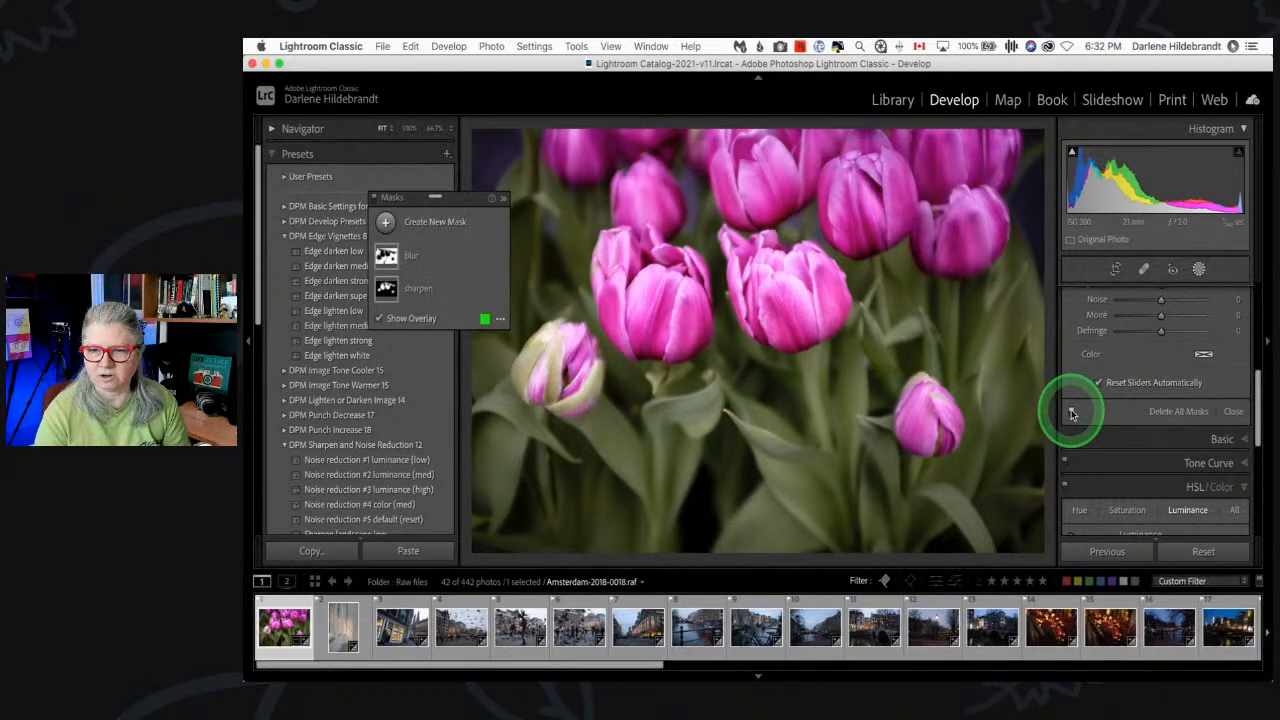
pyautogui.click(1072, 413)
pyautogui.click(1072, 413)
pyautogui.click(1072, 413)
pyautogui.click(1072, 413)
pyautogui.click(1072, 413)
pyautogui.click(1072, 413)
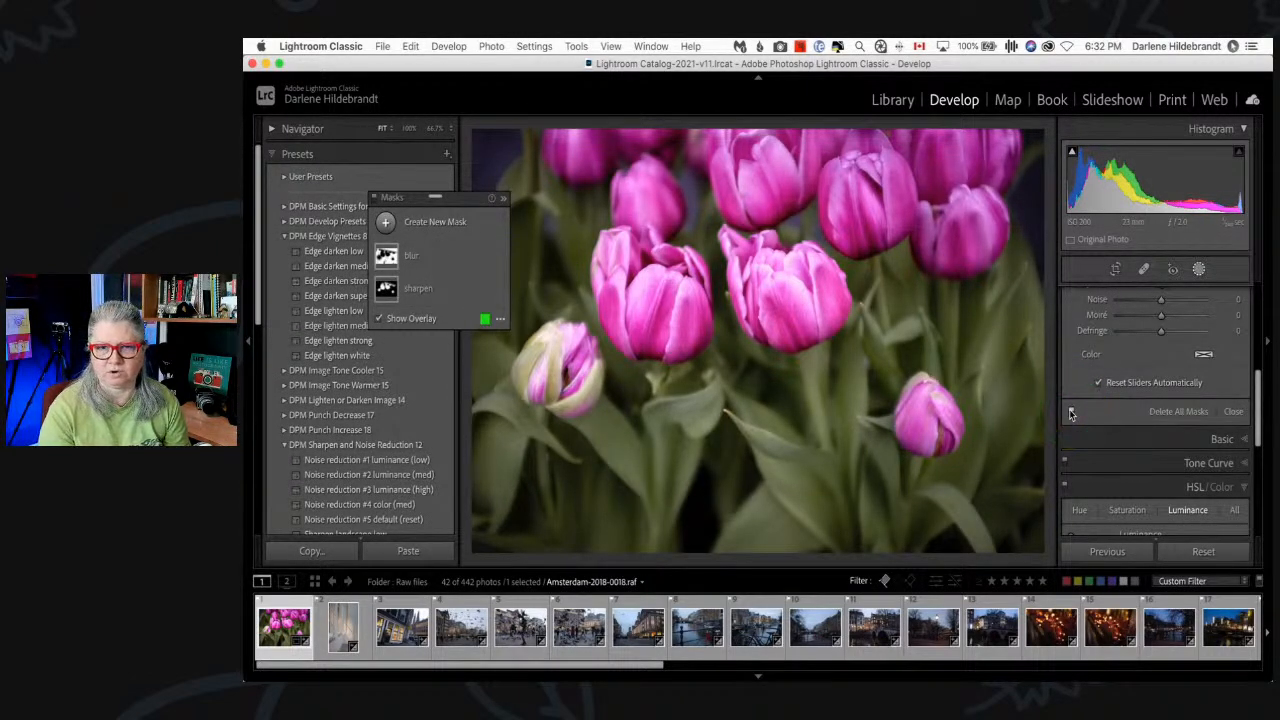
# - Strengthen the blur mask with Texture -100, Clarity -65 and Sharpness -81, and darken it with Exposure -0.14
pyautogui.click(434, 259)
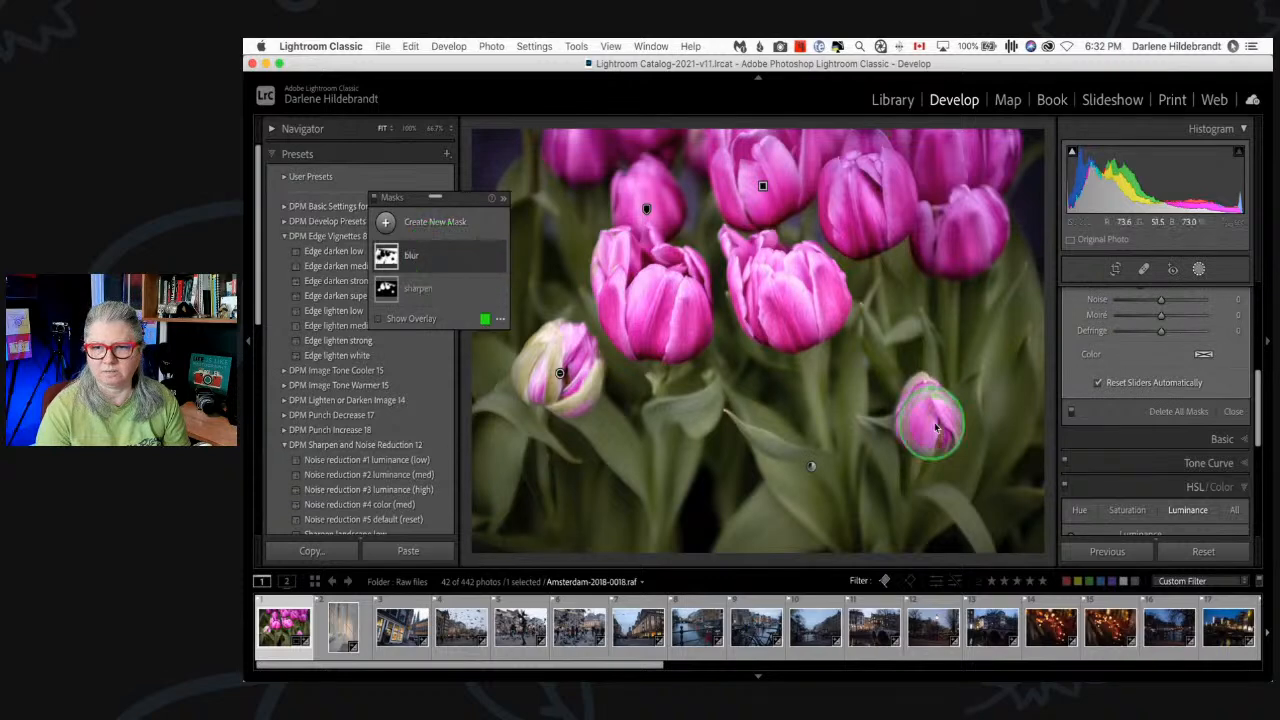
pyautogui.scroll(3, 1190, 343)
pyautogui.scroll(3, 1188, 342)
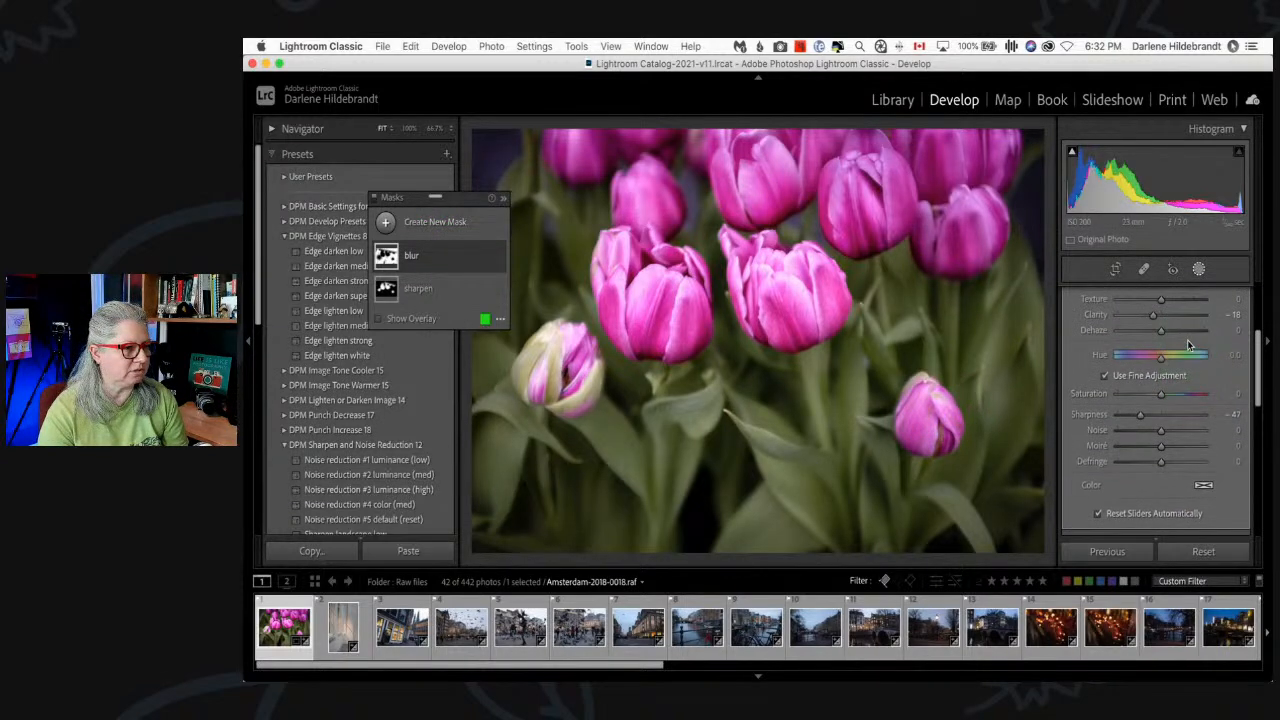
pyautogui.moveTo(1162, 365); pyautogui.dragTo(1145, 364)
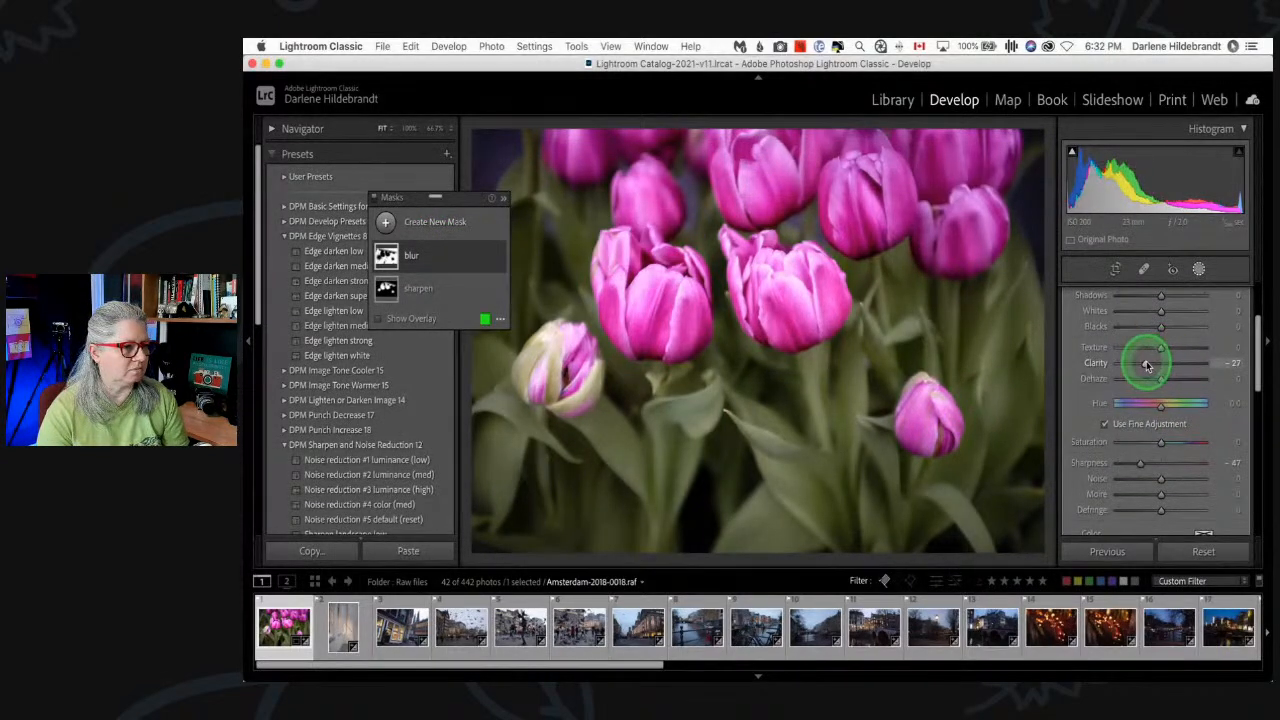
pyautogui.moveTo(1140, 463); pyautogui.dragTo(1128, 463)
pyautogui.moveTo(1160, 347); pyautogui.dragTo(1096, 364)
pyautogui.moveTo(1128, 464); pyautogui.dragTo(1108, 462)
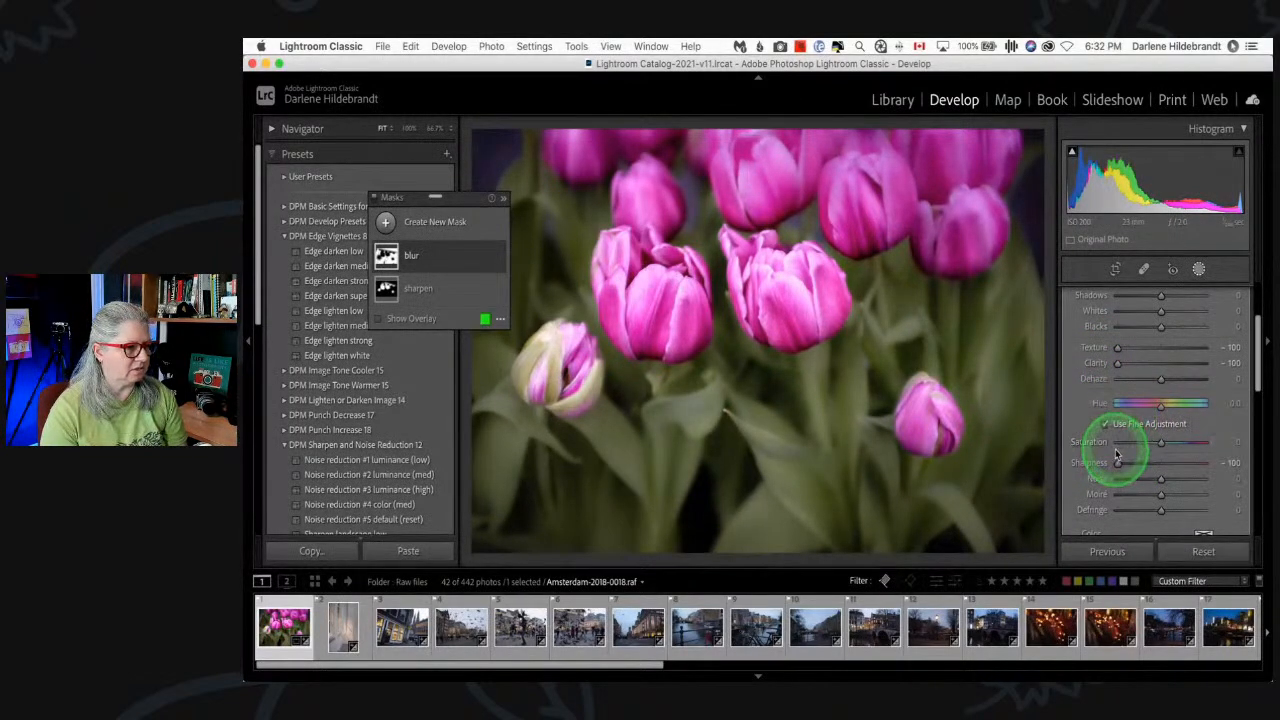
pyautogui.moveTo(1120, 463); pyautogui.dragTo(1126, 463)
pyautogui.moveTo(1117, 362); pyautogui.dragTo(1134, 362)
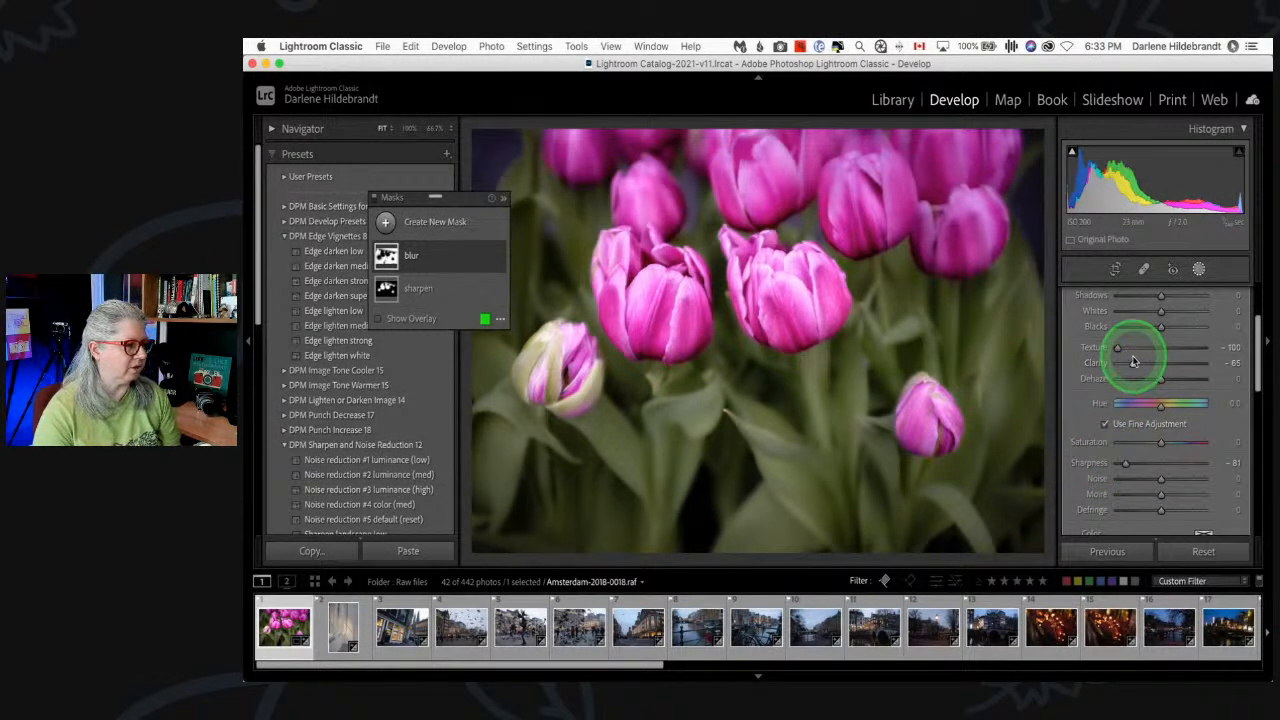
pyautogui.scroll(5, 1198, 334)
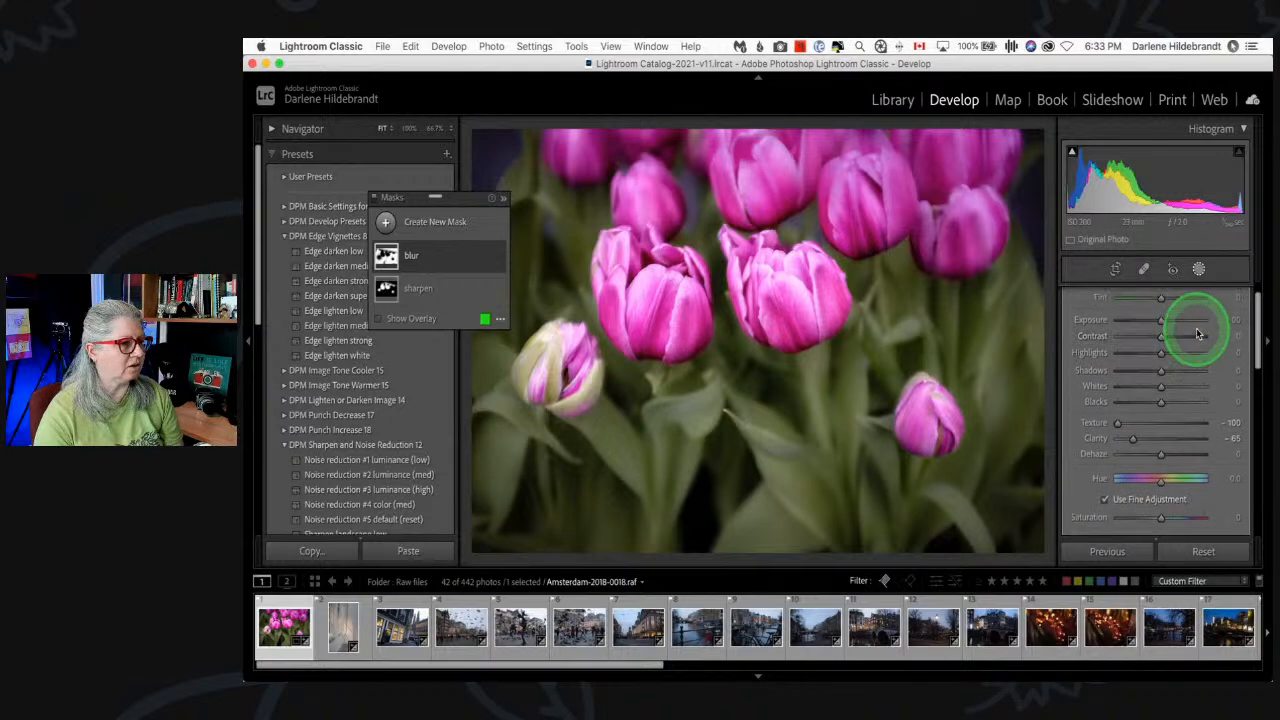
pyautogui.moveTo(1163, 320); pyautogui.dragTo(1159, 322)
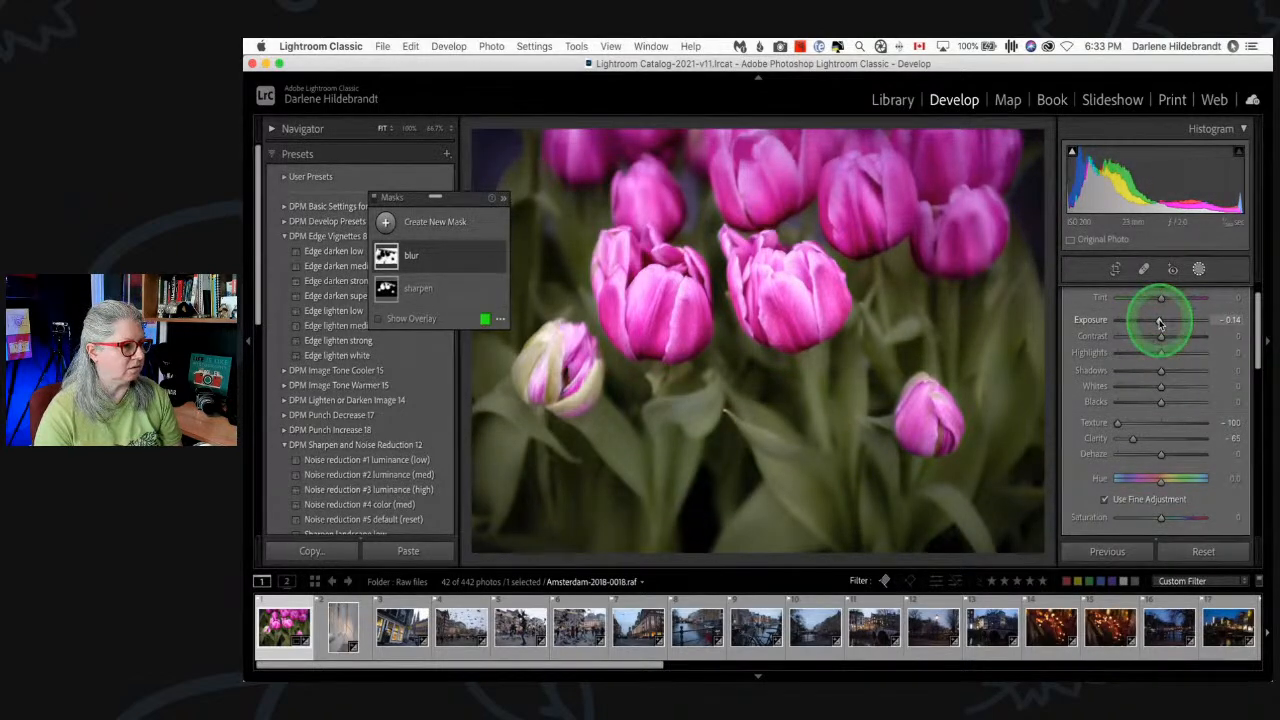
# - Leave masking and compare the edited tulip photo with its unedited original
pyautogui.click(1199, 268)
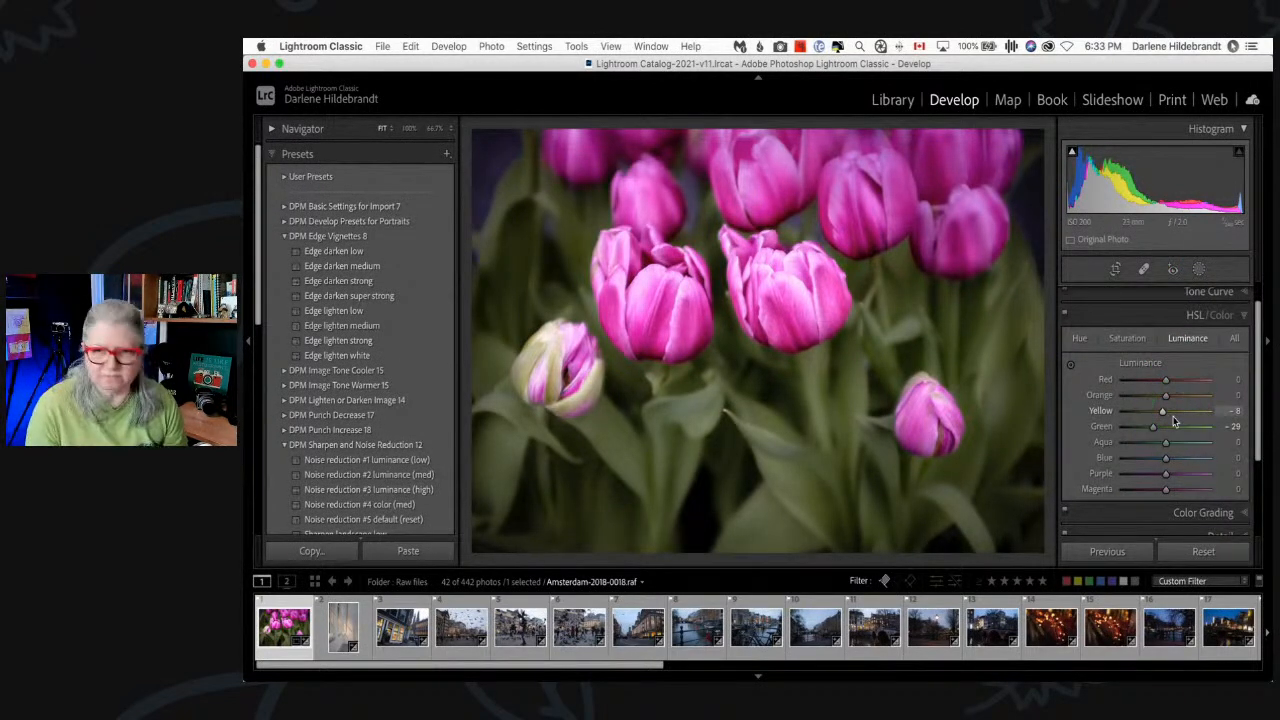
pyautogui.press('\\')
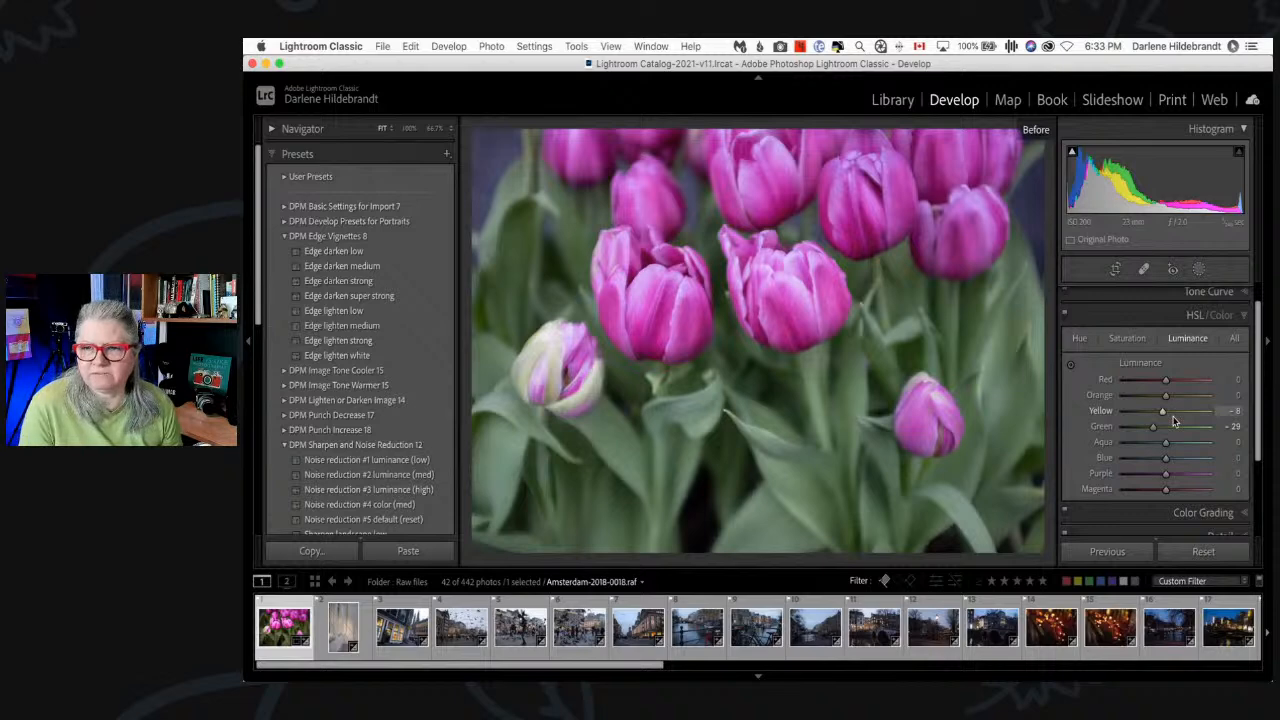
pyautogui.press('\\')
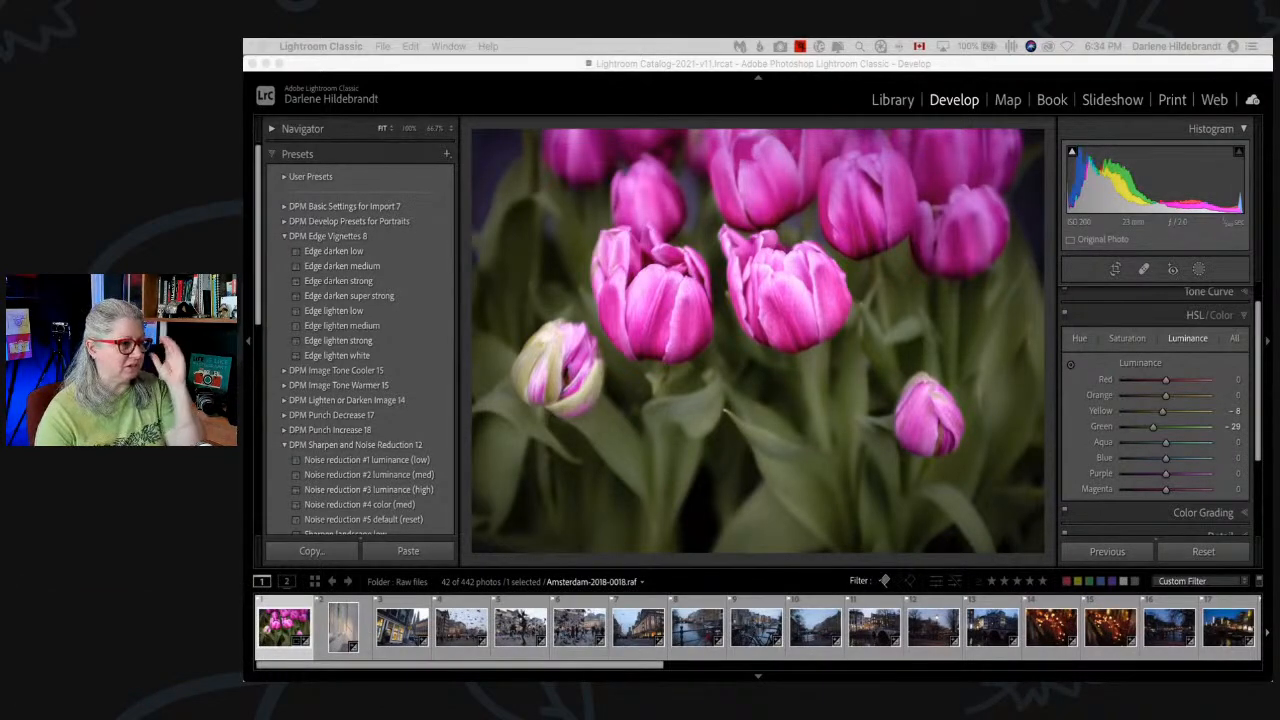
# - Open the canal photo with the red bicycle, Amsterdam-2018-0194, for editing in the Develop module
pyautogui.click(1050, 278)
pyautogui.press('g')
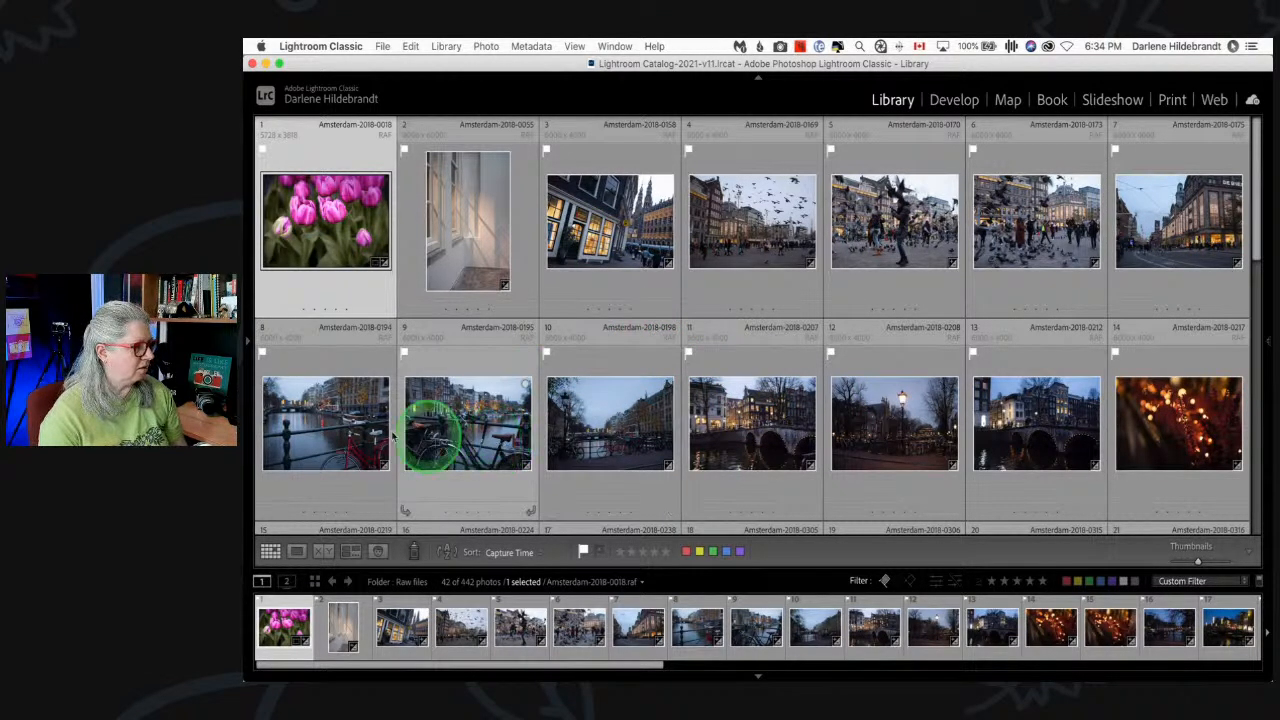
pyautogui.doubleClick(305, 420)
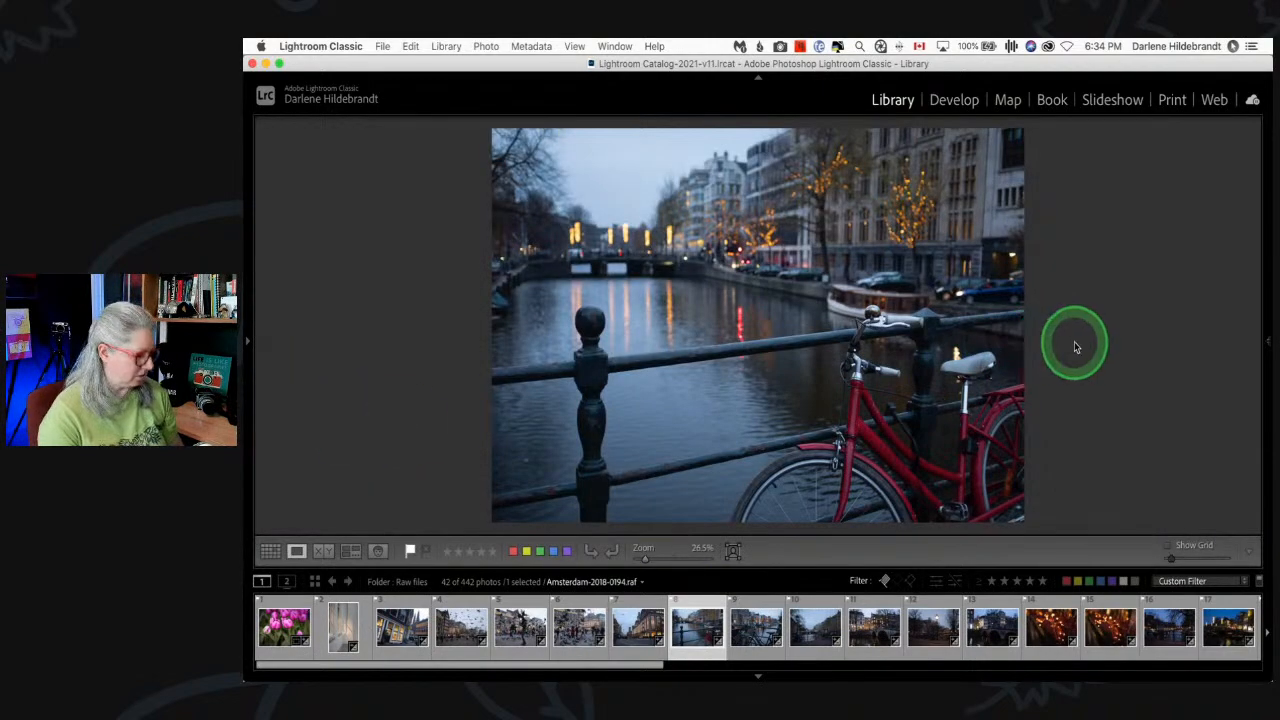
pyautogui.press('d')
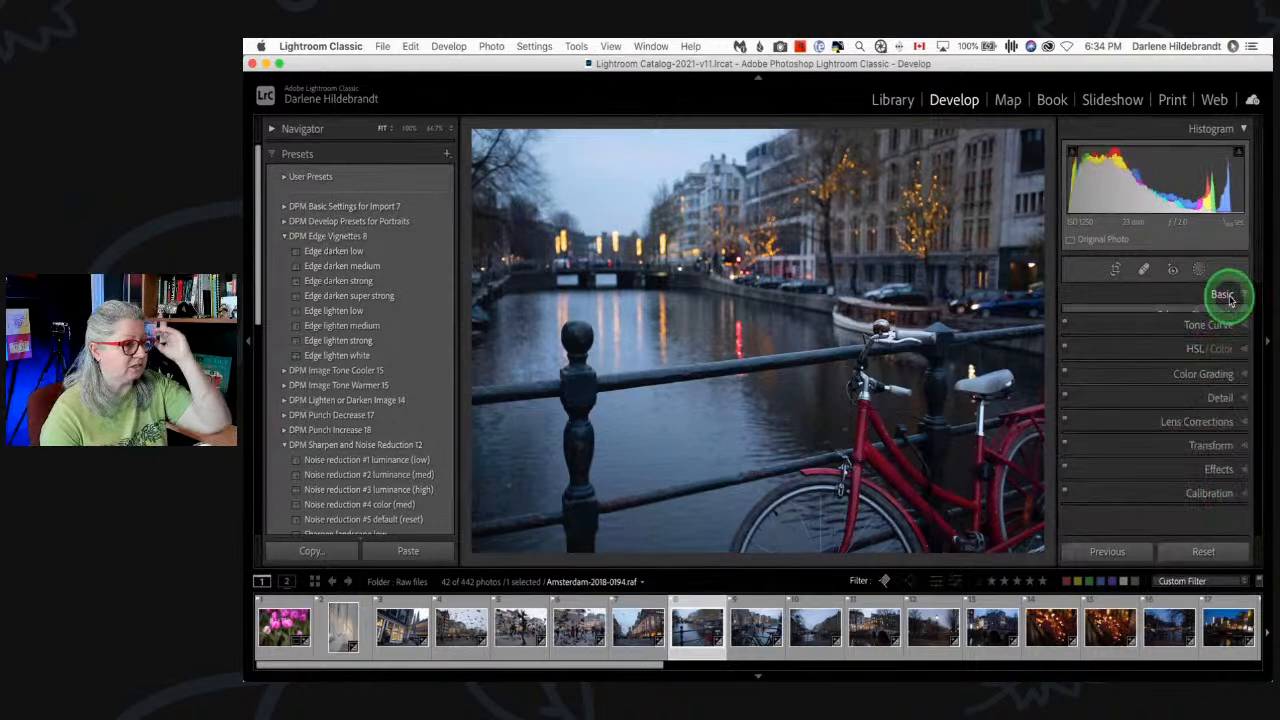
# - Preview the camera matching profiles on the canal photo and apply Camera PROVIA/Standard
pyautogui.click(1225, 294)
pyautogui.click(1234, 338)
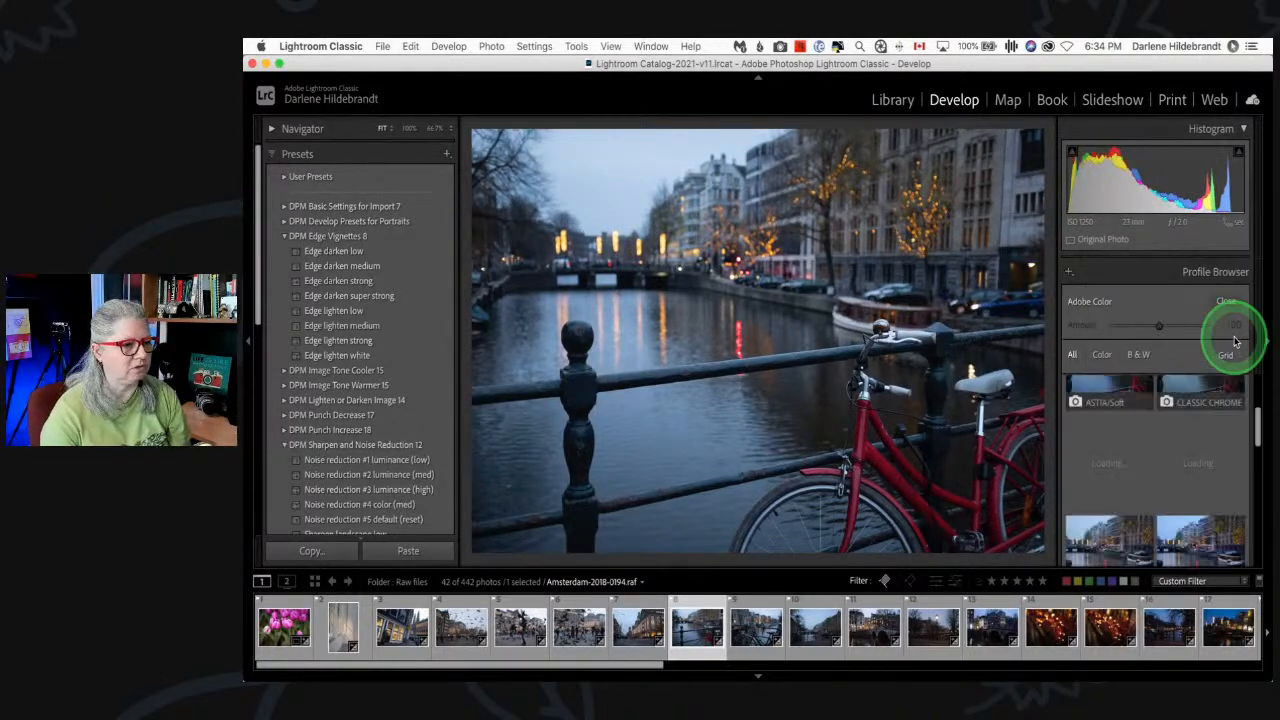
pyautogui.click(1191, 471)
pyautogui.click(1083, 451)
pyautogui.click(1075, 442)
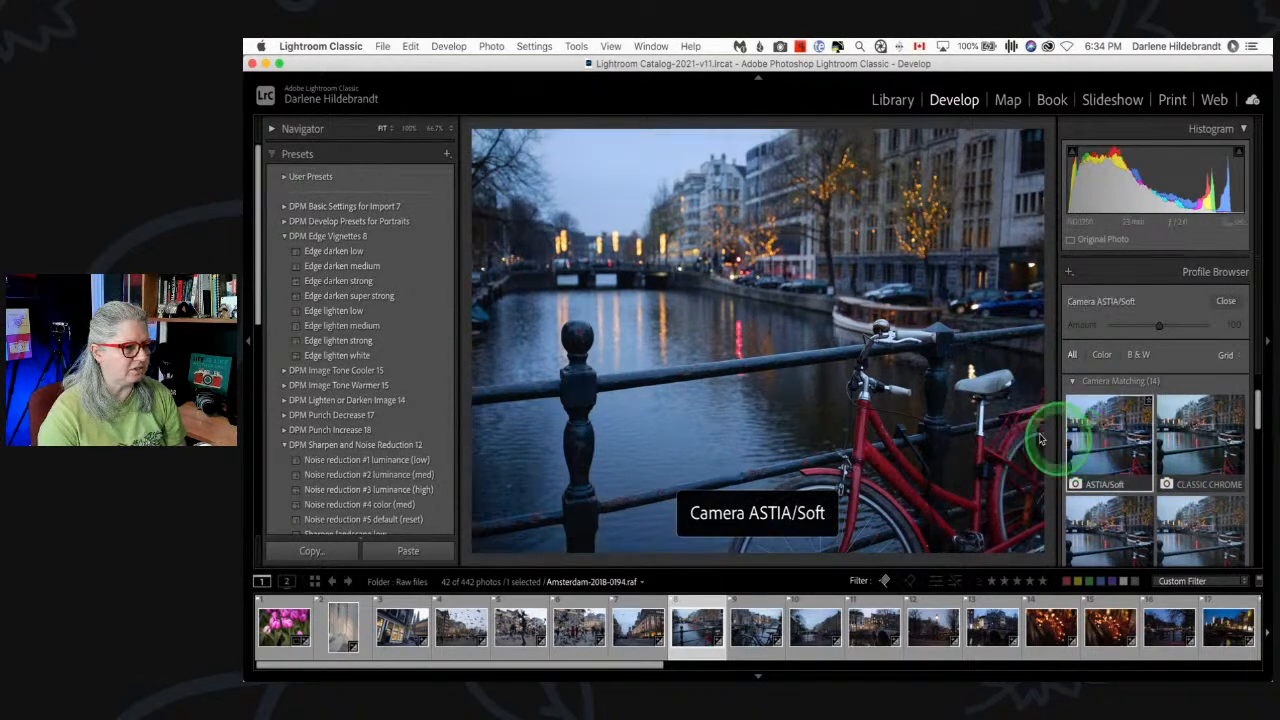
pyautogui.scroll(-2, 1128, 444)
pyautogui.scroll(-2, 1128, 446)
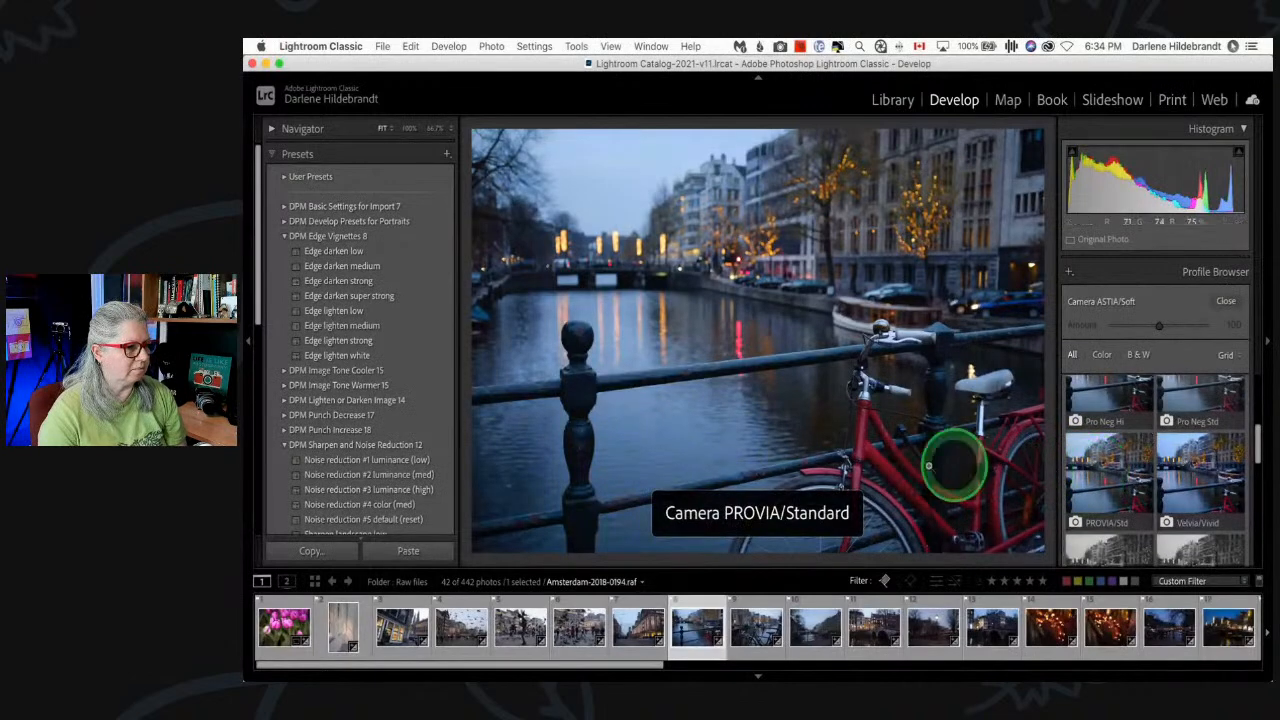
pyautogui.click(1095, 470)
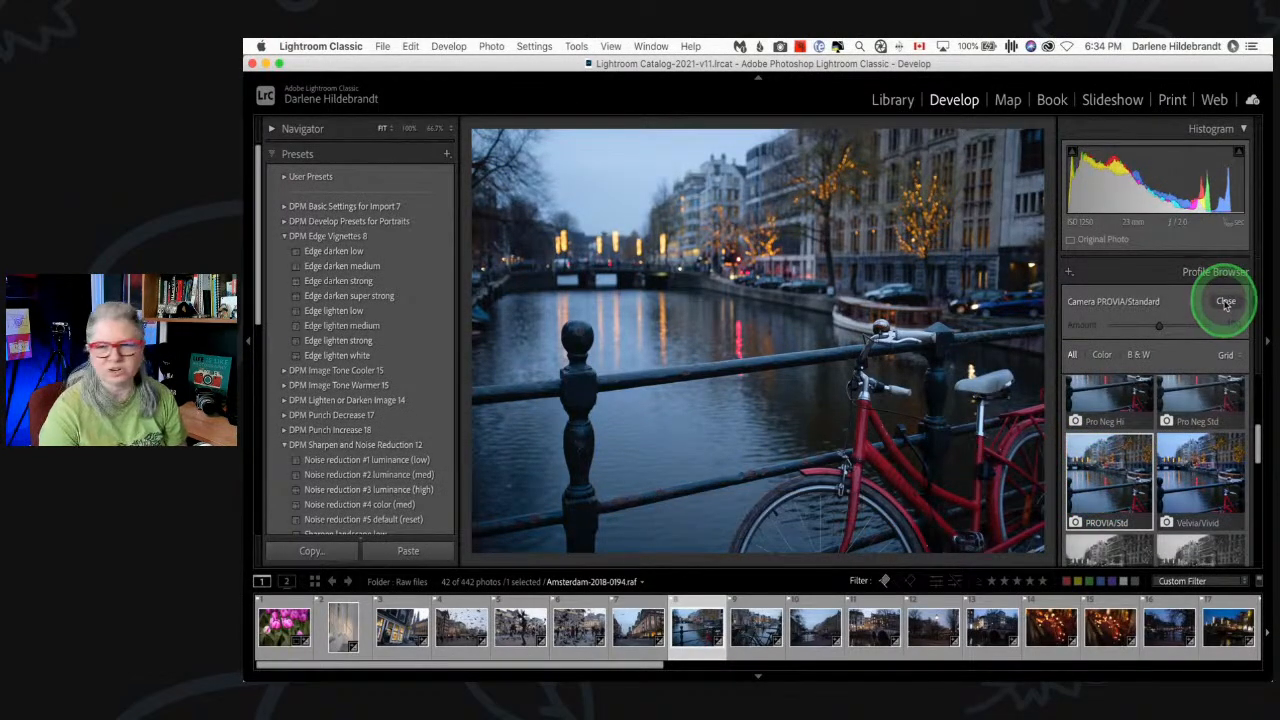
pyautogui.click(1226, 302)
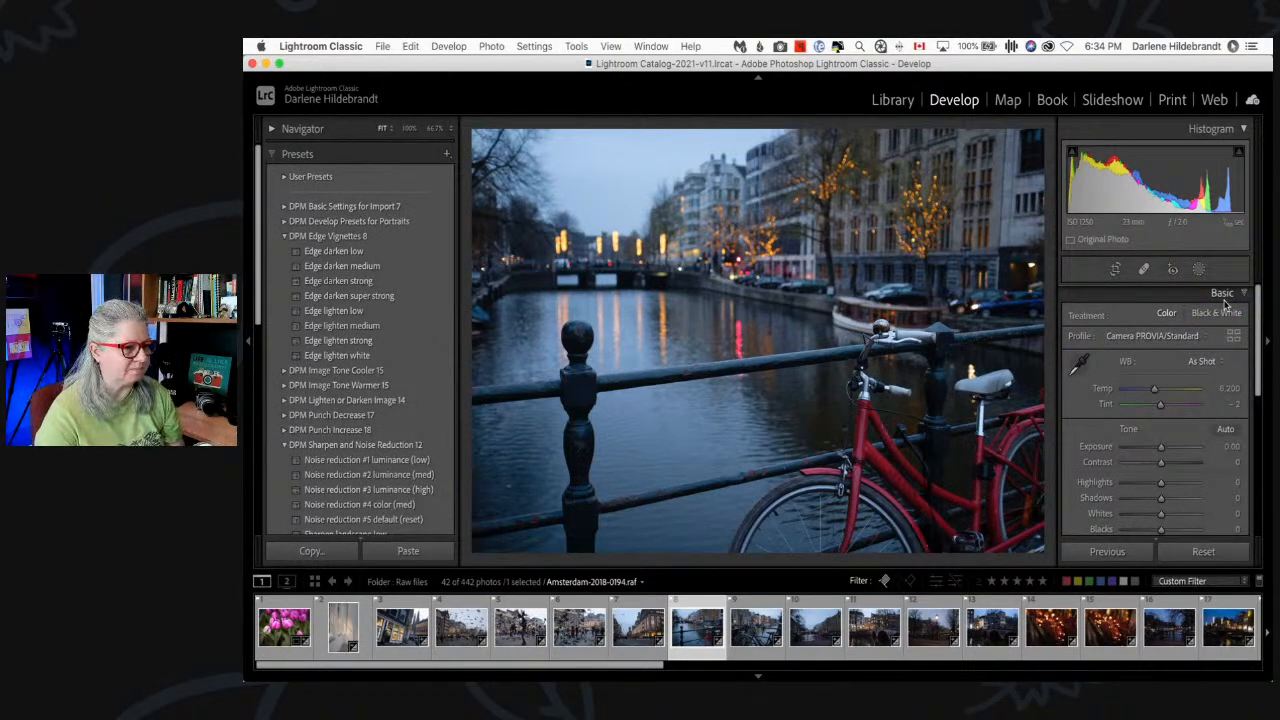
# - Hide the filmstrip to enlarge the canal photo's view and set Highlights to -18
pyautogui.click(1209, 319)
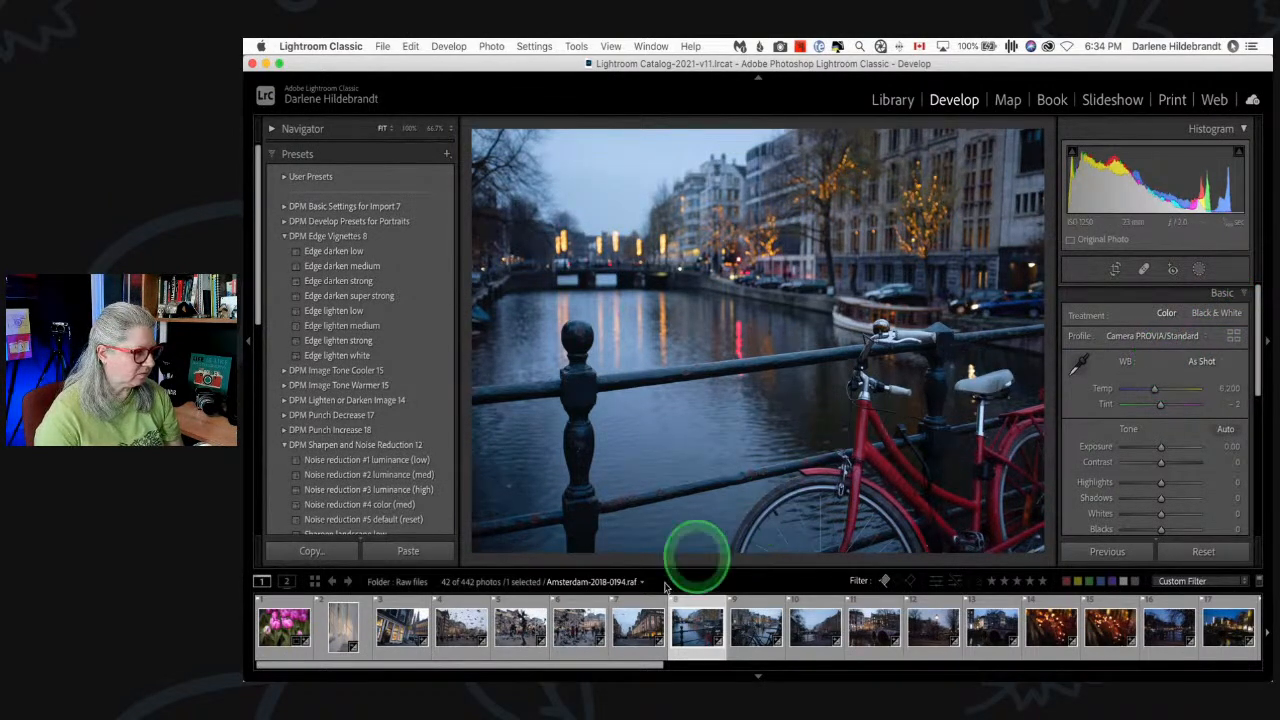
pyautogui.click(756, 677)
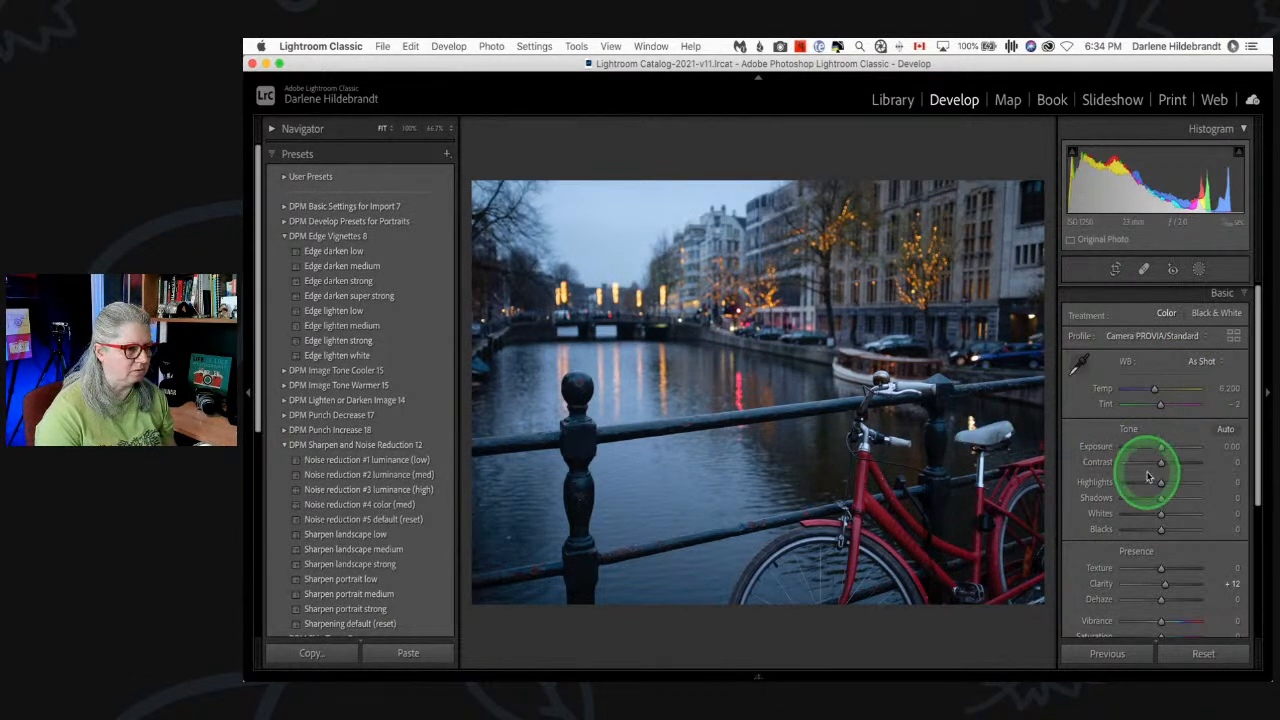
pyautogui.moveTo(1160, 484)
pyautogui.mouseDown()
pyautogui.moveTo(1137, 481)
pyautogui.moveTo(1210, 480)
pyautogui.moveTo(1037, 477)
pyautogui.moveTo(1246, 477)
pyautogui.moveTo(1063, 463)
pyautogui.moveTo(1170, 465)
pyautogui.mouseUp()
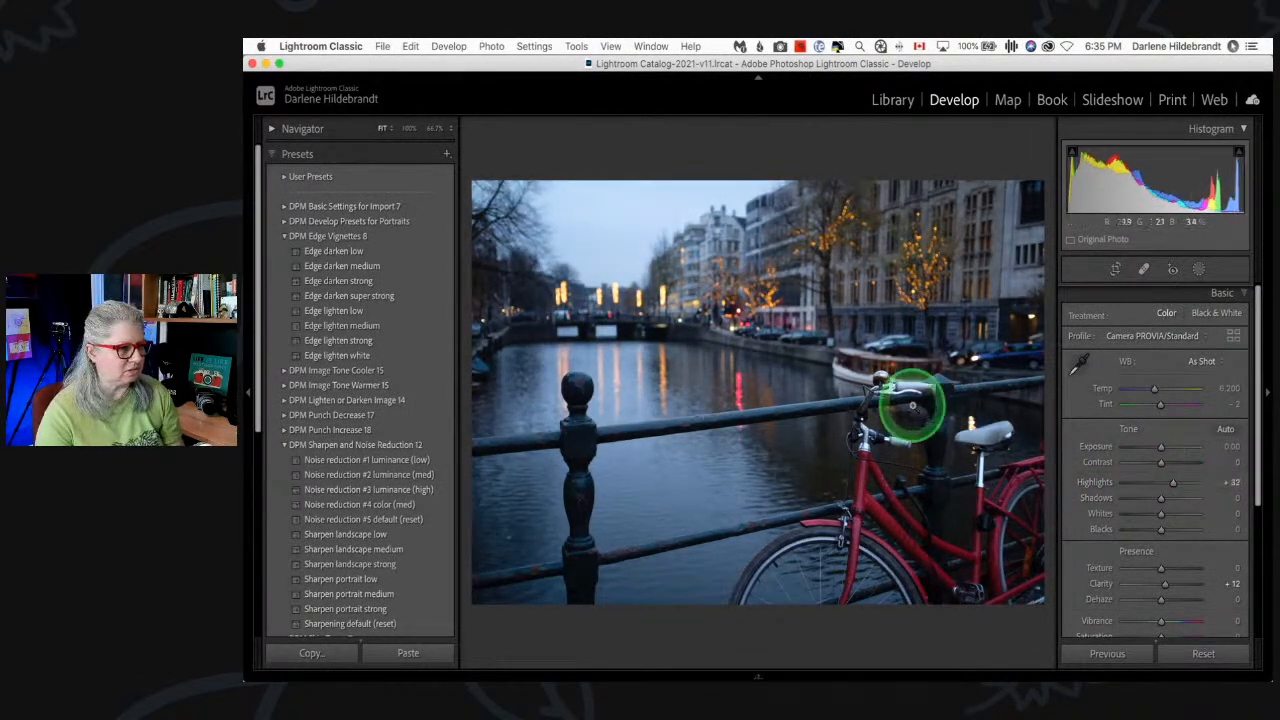
pyautogui.moveTo(1166, 486); pyautogui.dragTo(1152, 486)
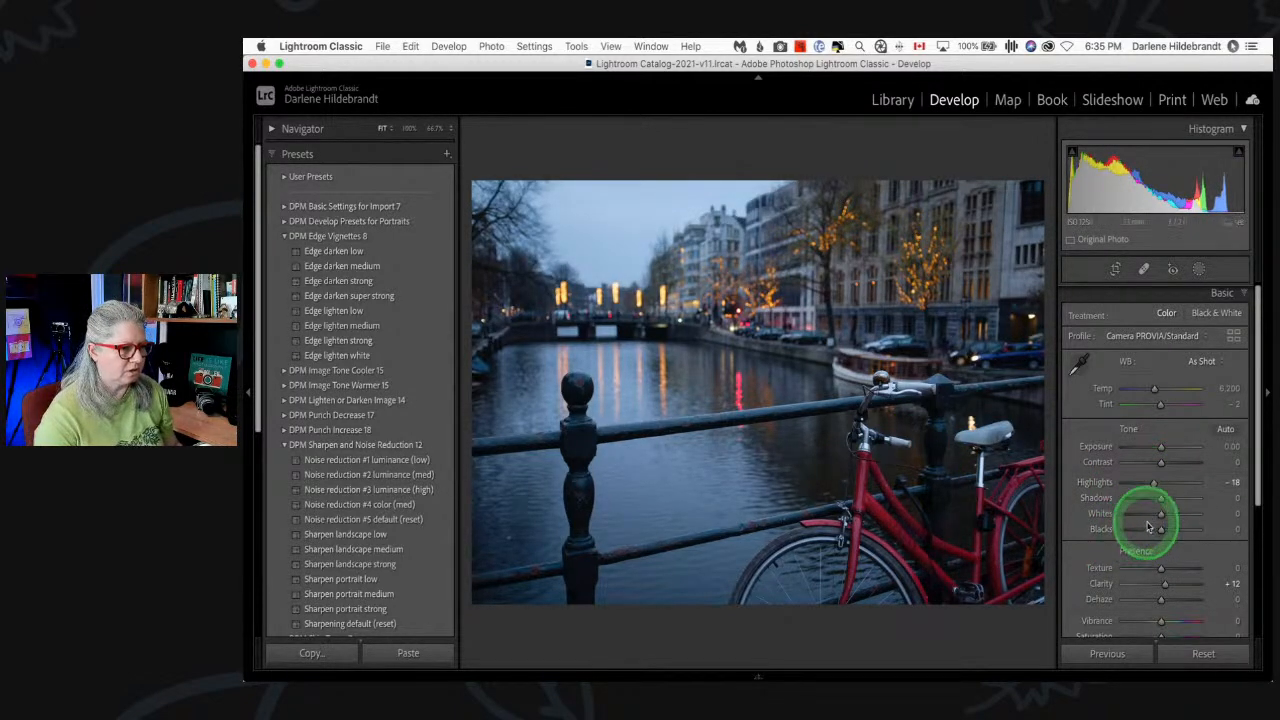
# - Deepen the canal photo's contrast by setting Whites to +35 and Blacks to -33
pyautogui.moveTo(1158, 516); pyautogui.dragTo(1160, 518)
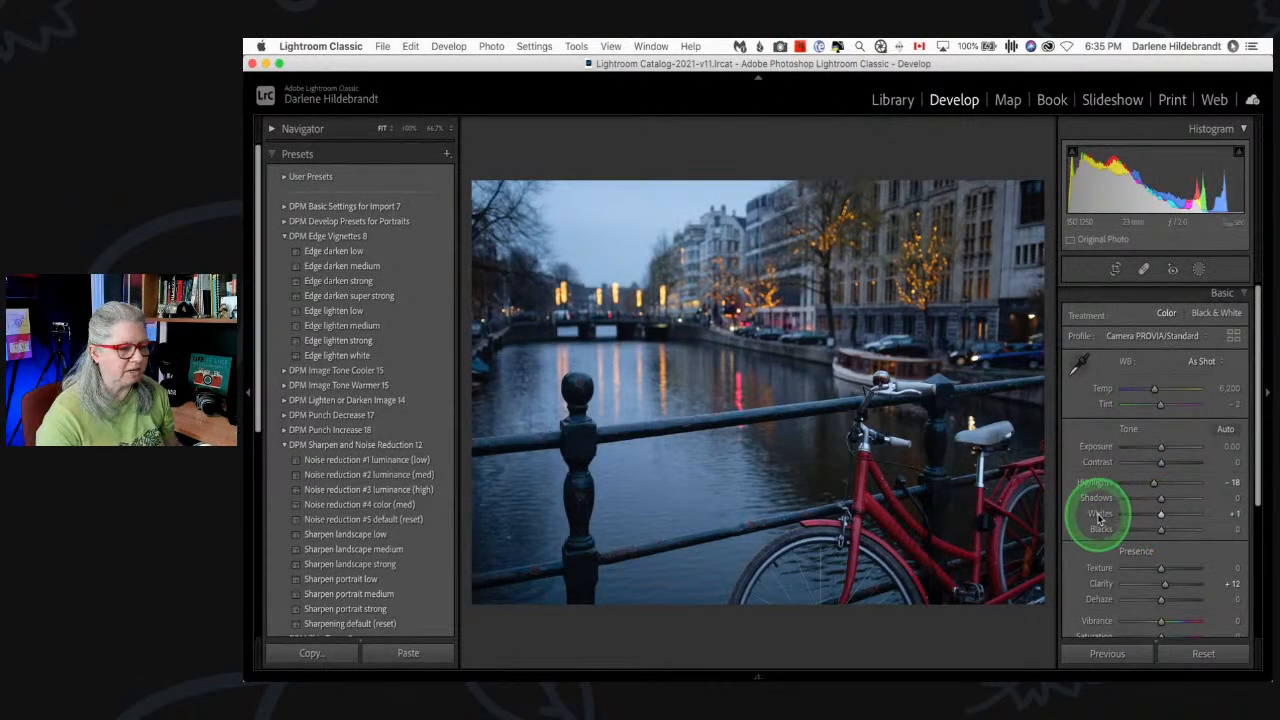
pyautogui.moveTo(1094, 512); pyautogui.dragTo(1059, 521)
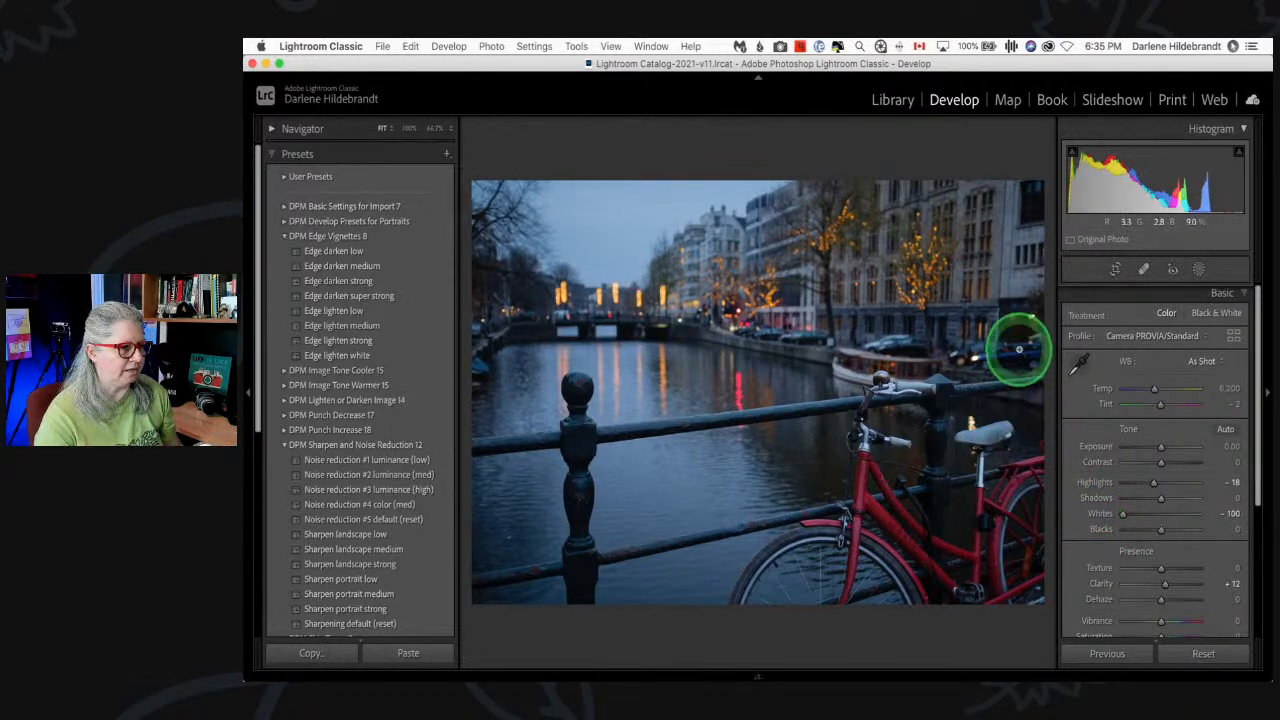
pyautogui.doubleClick(1101, 515)
pyautogui.moveTo(1158, 527); pyautogui.dragTo(1161, 517)
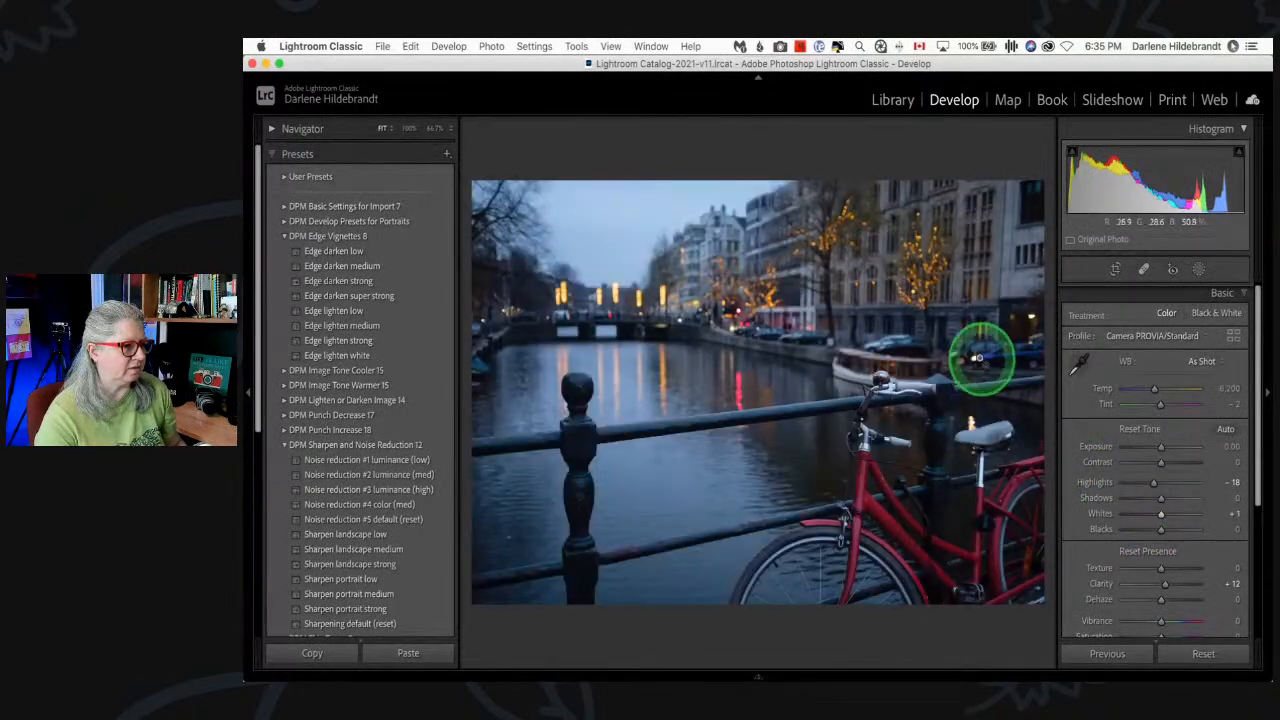
pyautogui.moveTo(1160, 514); pyautogui.dragTo(1173, 515)
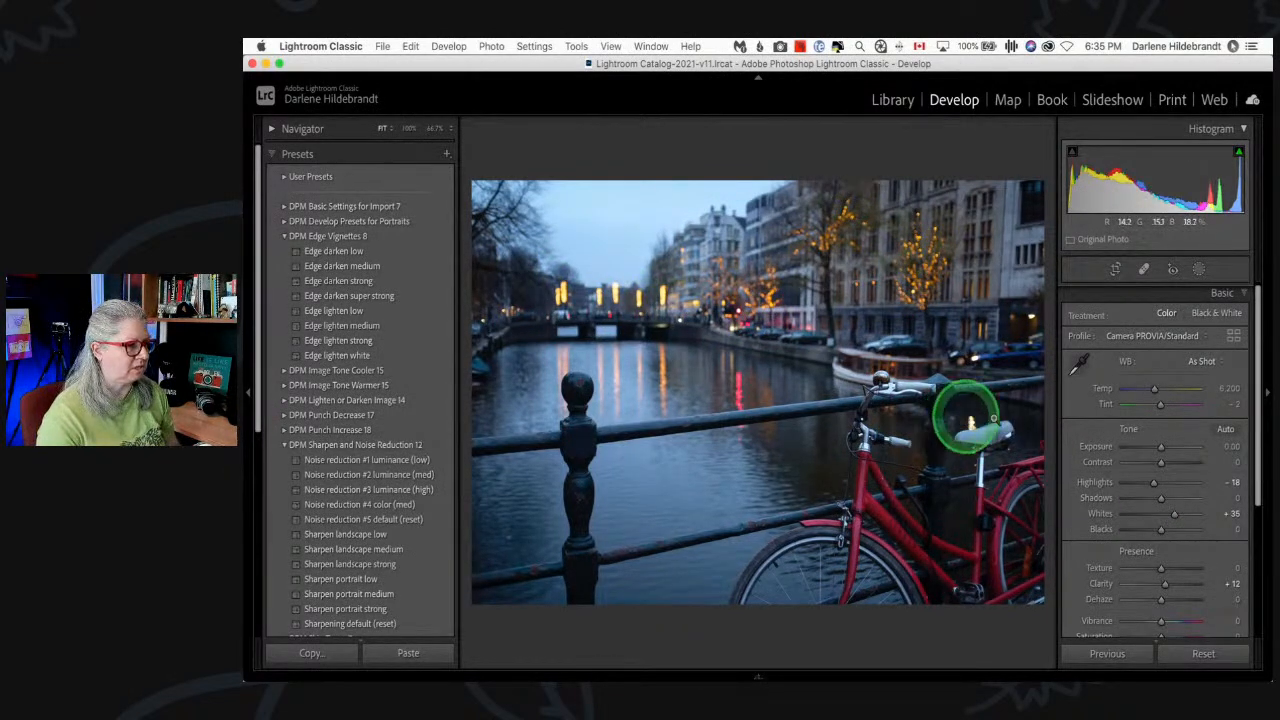
pyautogui.moveTo(1161, 537)
pyautogui.mouseDown()
pyautogui.moveTo(1097, 528)
pyautogui.moveTo(1153, 532)
pyautogui.mouseUp()
pyautogui.moveTo(1153, 533); pyautogui.dragTo(1149, 534)
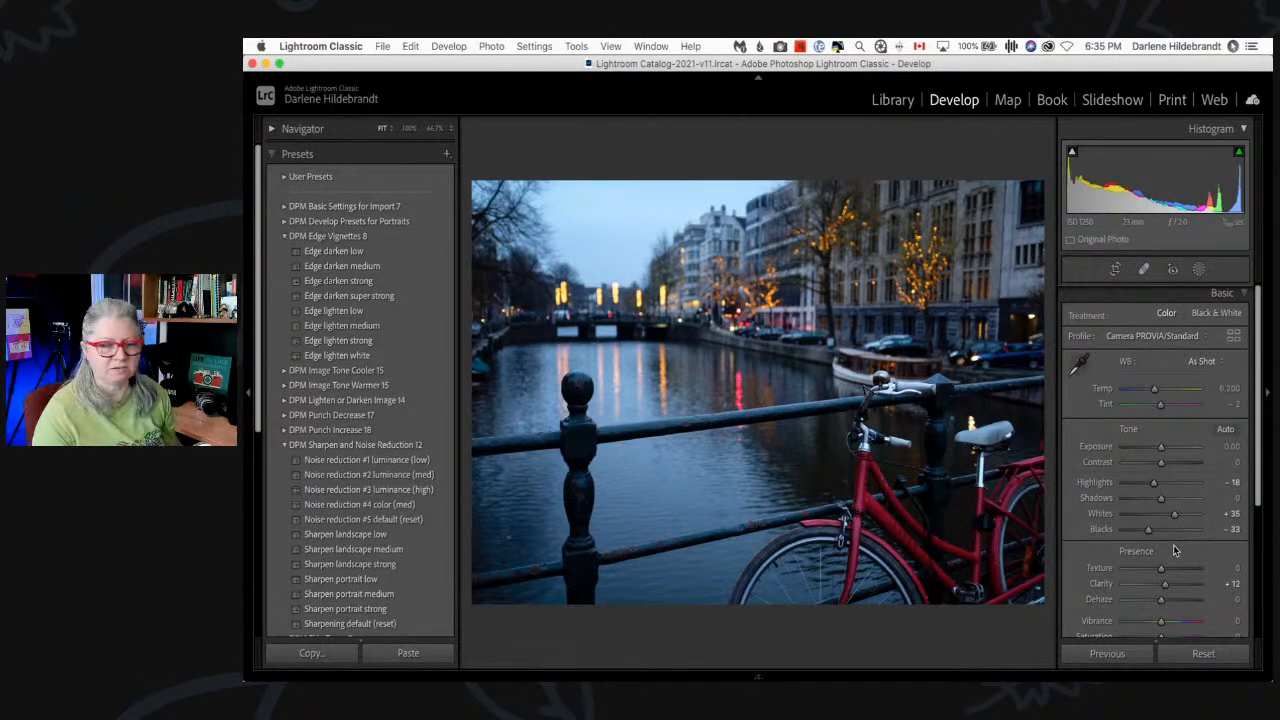
# - Look through the portrait presets, collapse that group and list the DPM Basic Settings for Import presets
pyautogui.click(284, 221)
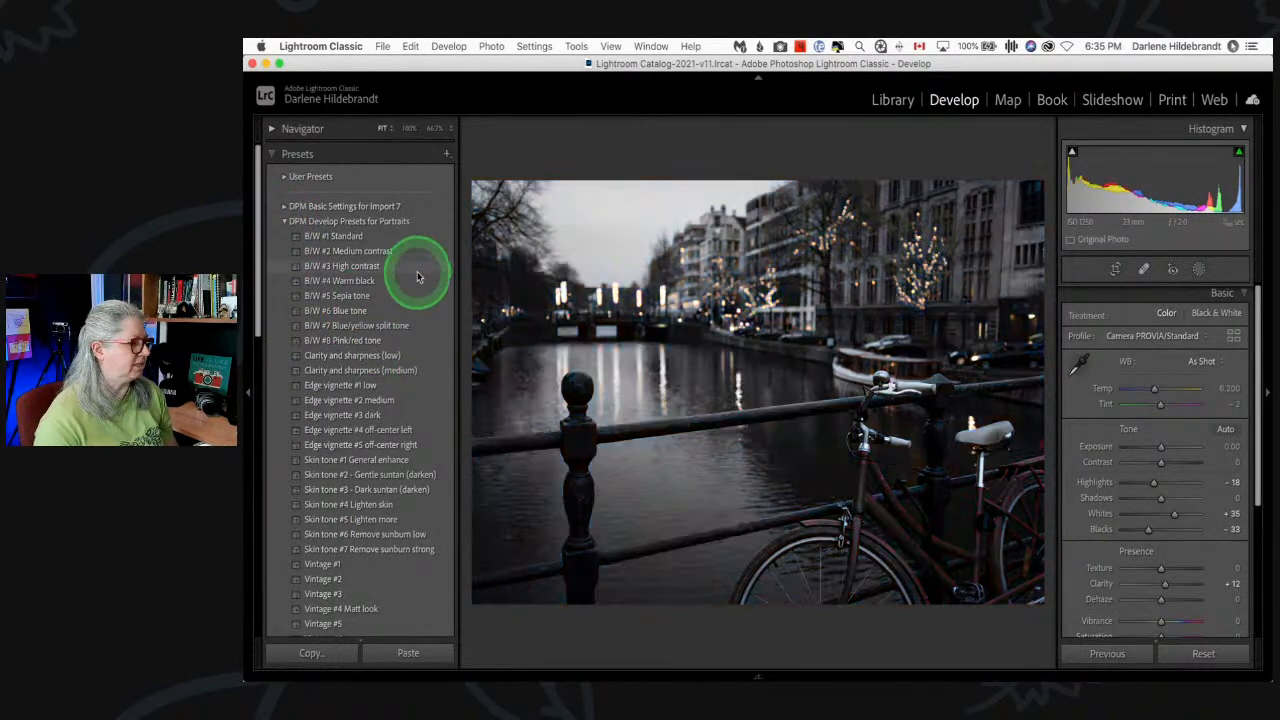
pyautogui.click(283, 219)
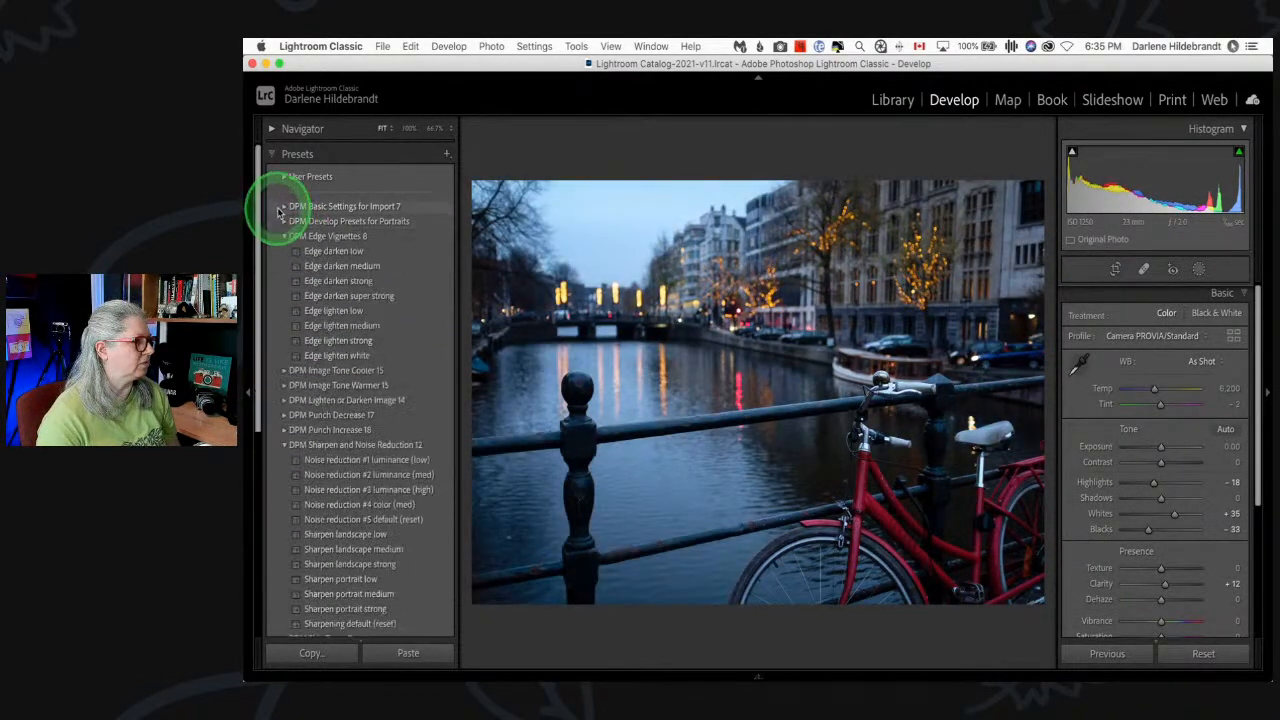
pyautogui.click(283, 206)
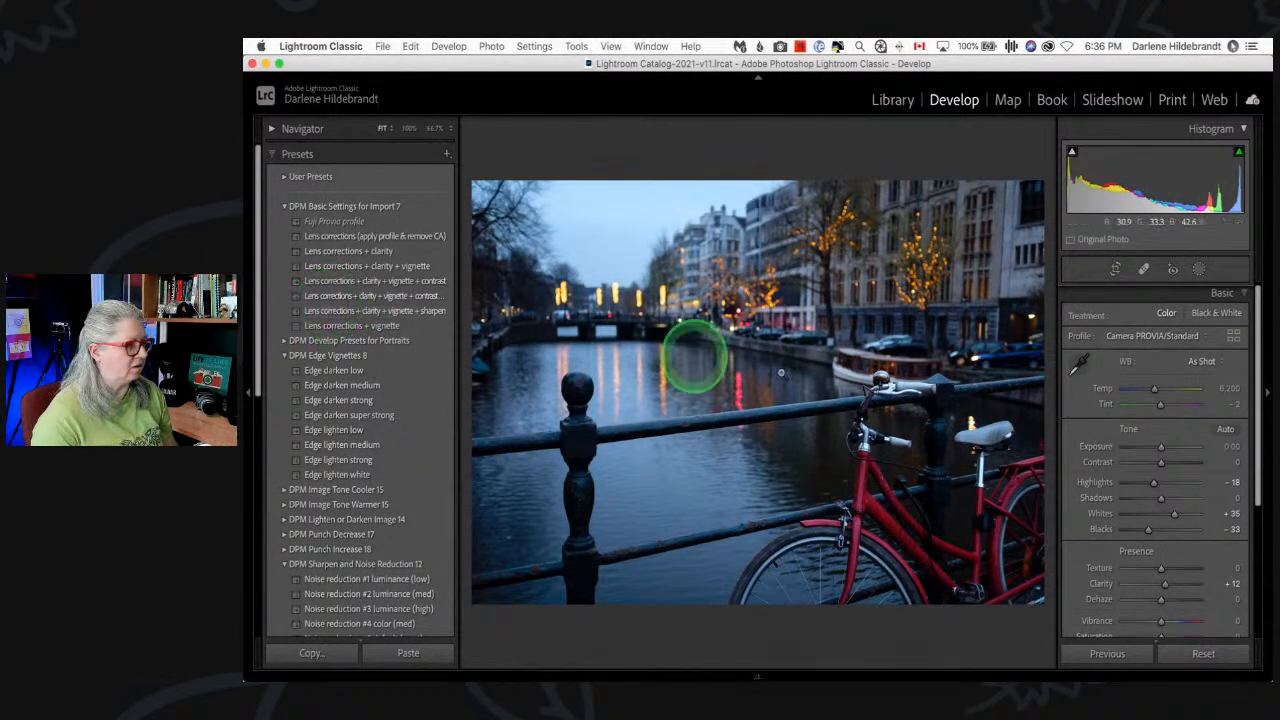
# - Review the canal photo's vignette settings and set the sharpening Masking to 54
pyautogui.scroll(-5, 1088, 436)
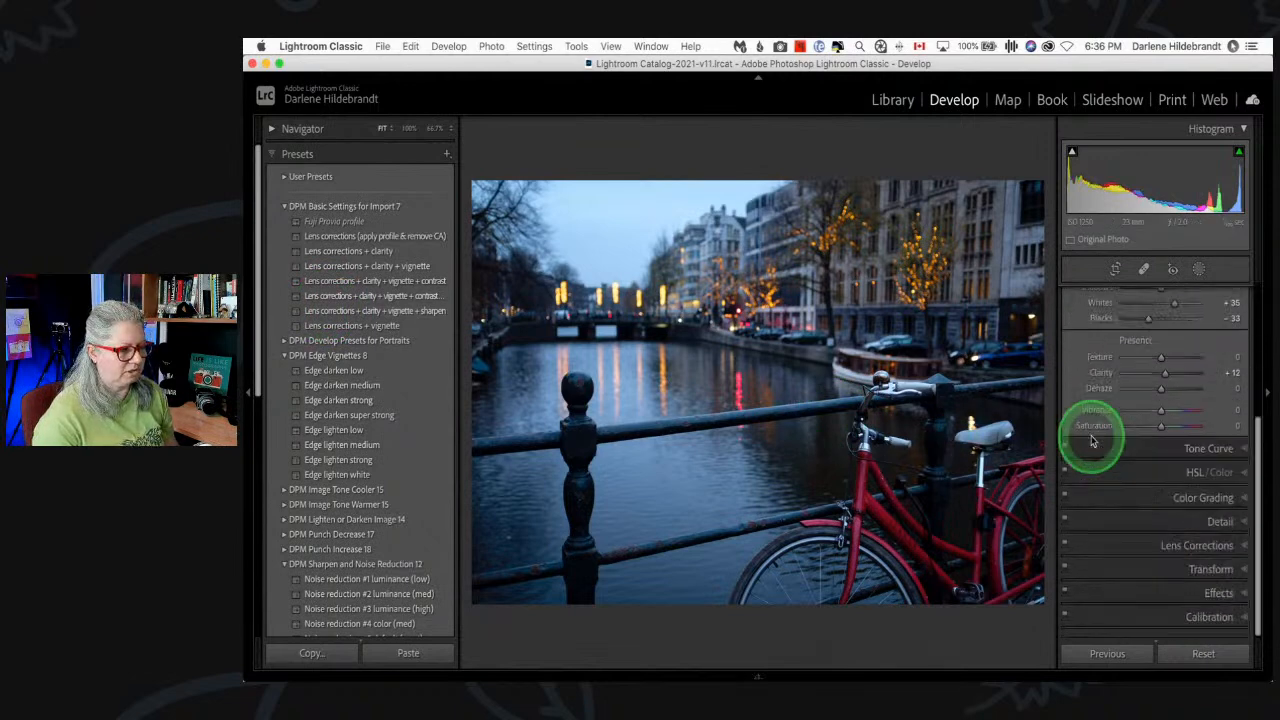
pyautogui.click(1186, 592)
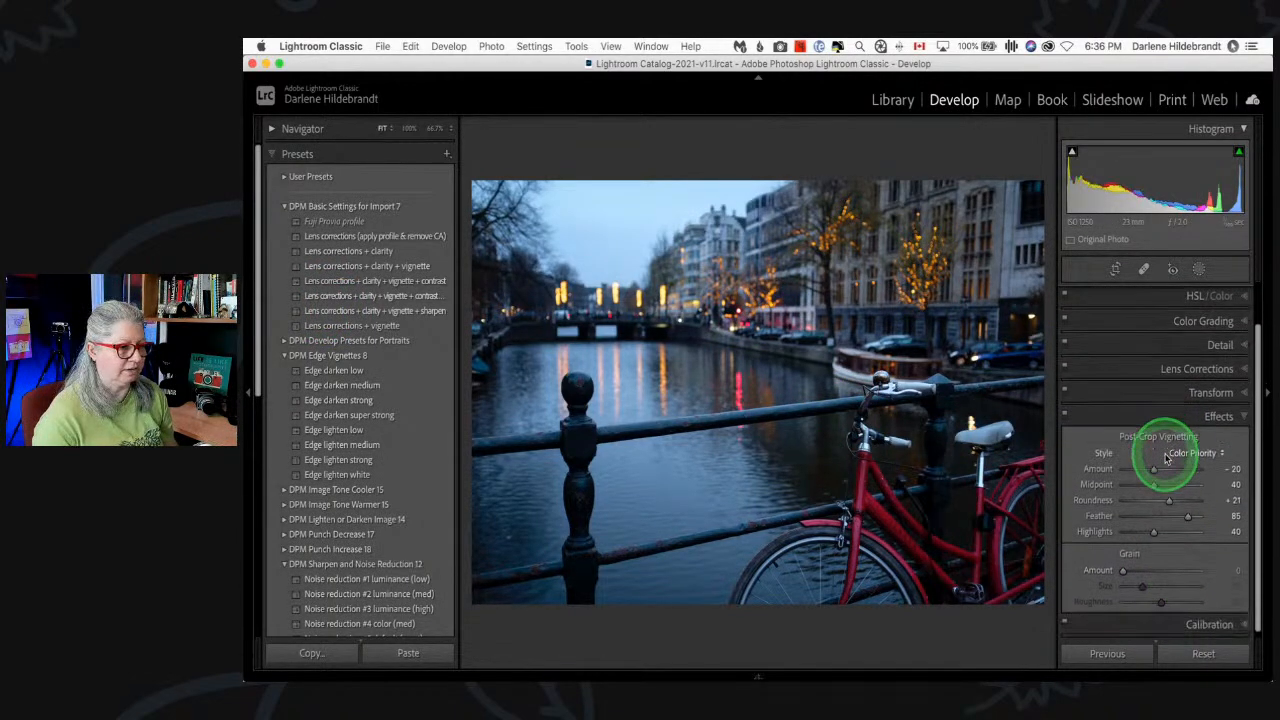
pyautogui.click(1180, 393)
pyautogui.click(1192, 340)
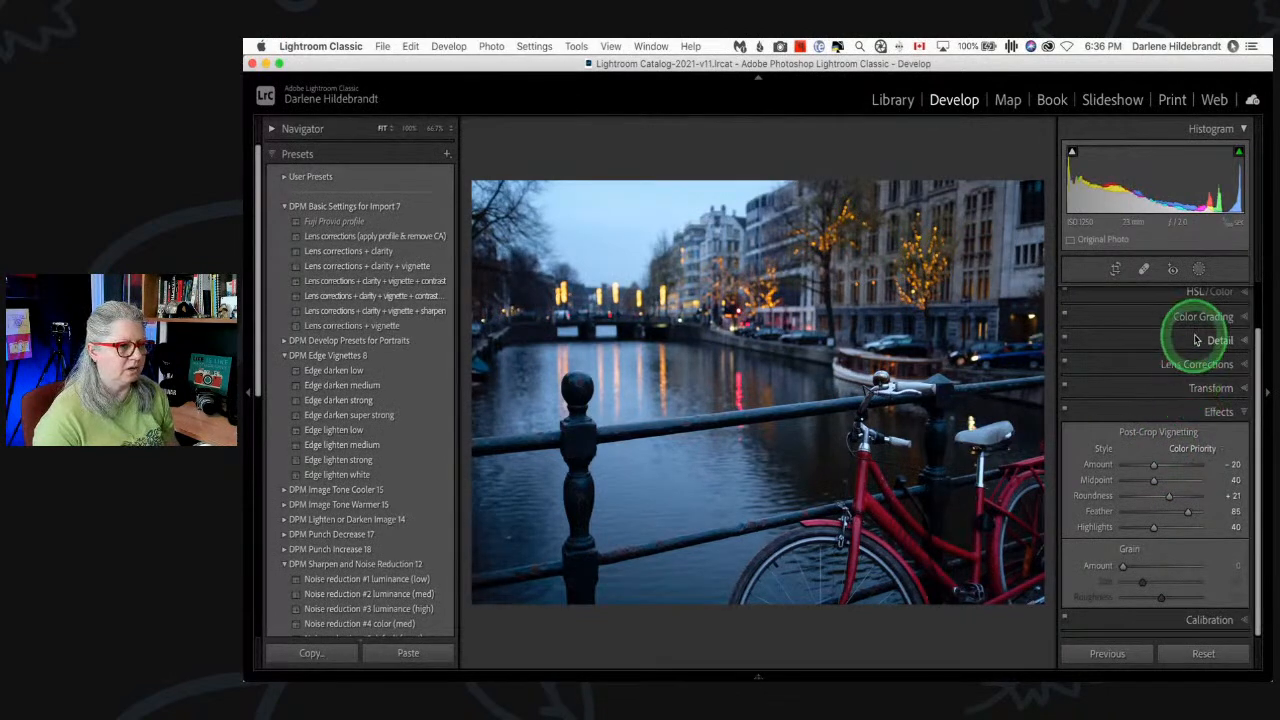
pyautogui.click(1138, 512)
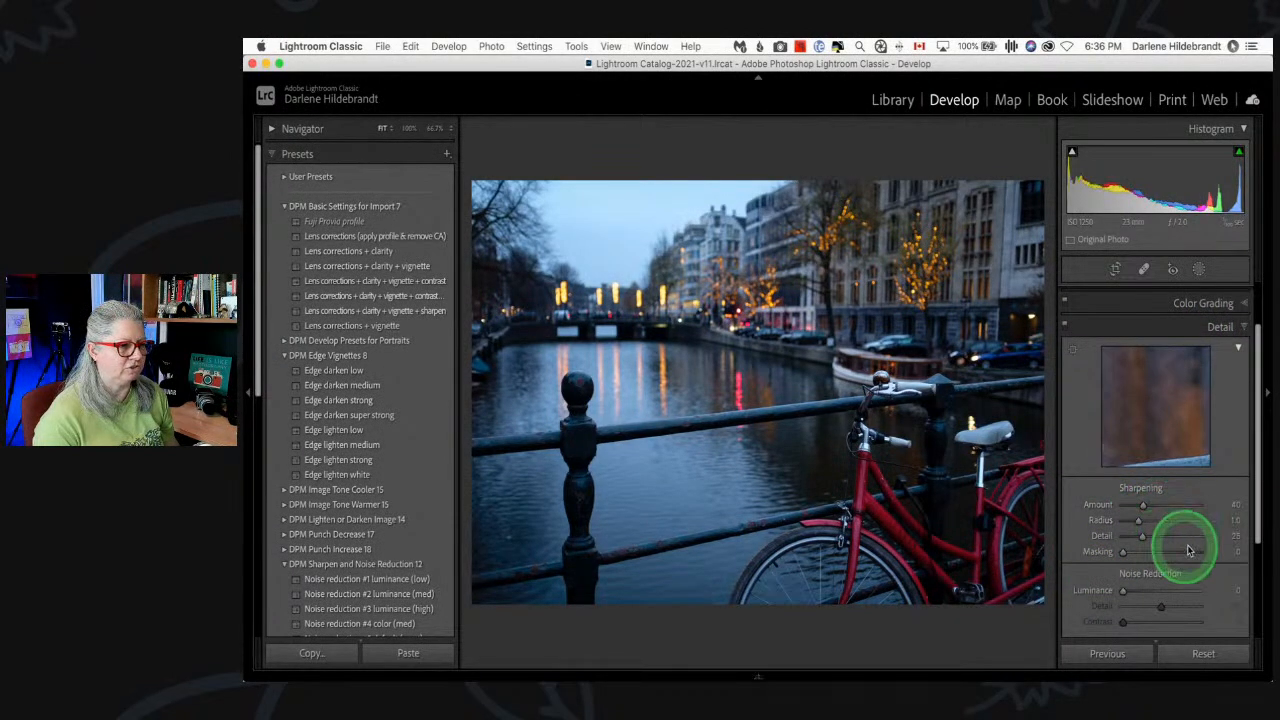
pyautogui.moveTo(1122, 551); pyautogui.dragTo(1164, 553)
pyautogui.scroll(3, 1164, 552)
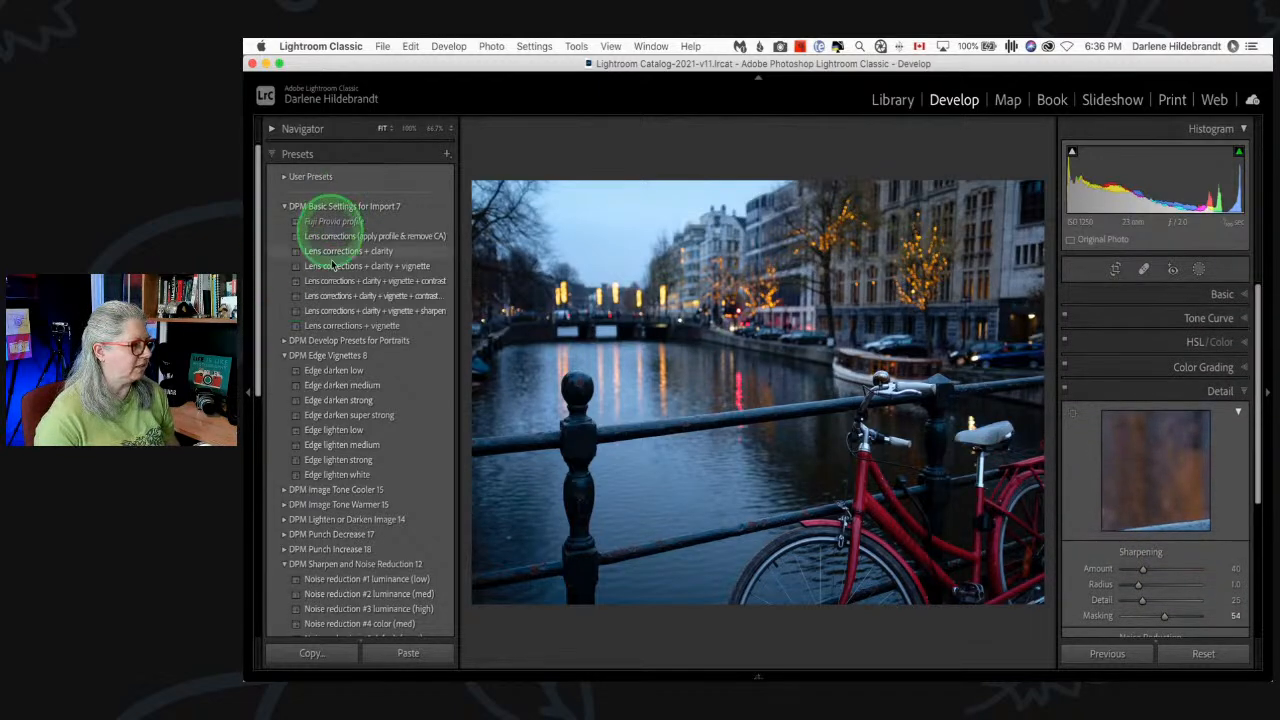
# - Create a Select Sky mask on the canal photo and move the floating mask list away from the sky
pyautogui.click(1220, 295)
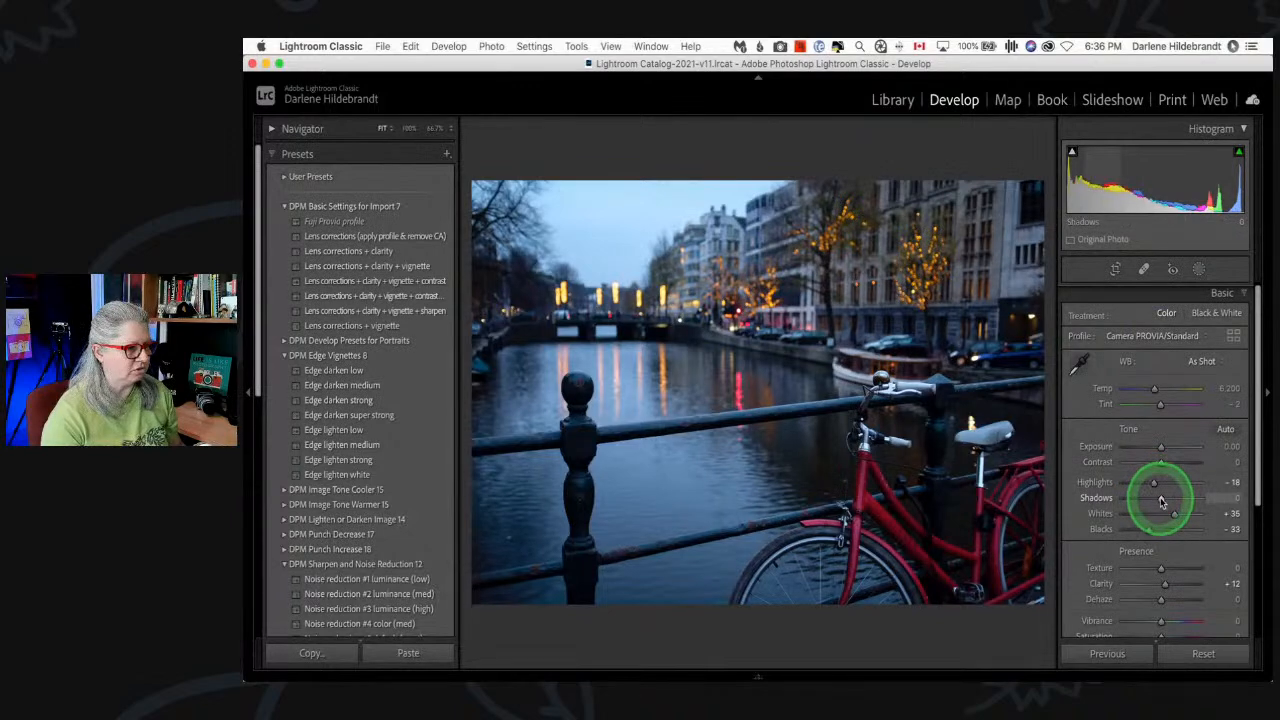
pyautogui.click(1199, 270)
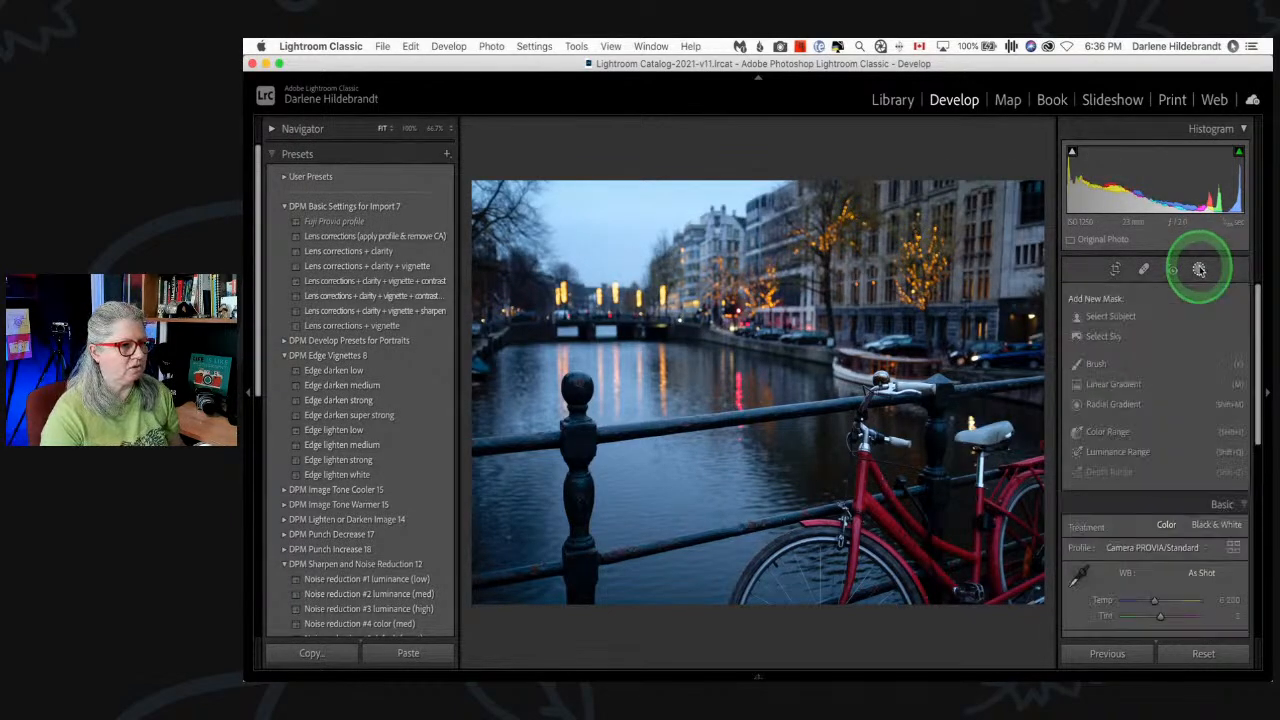
pyautogui.click(1108, 340)
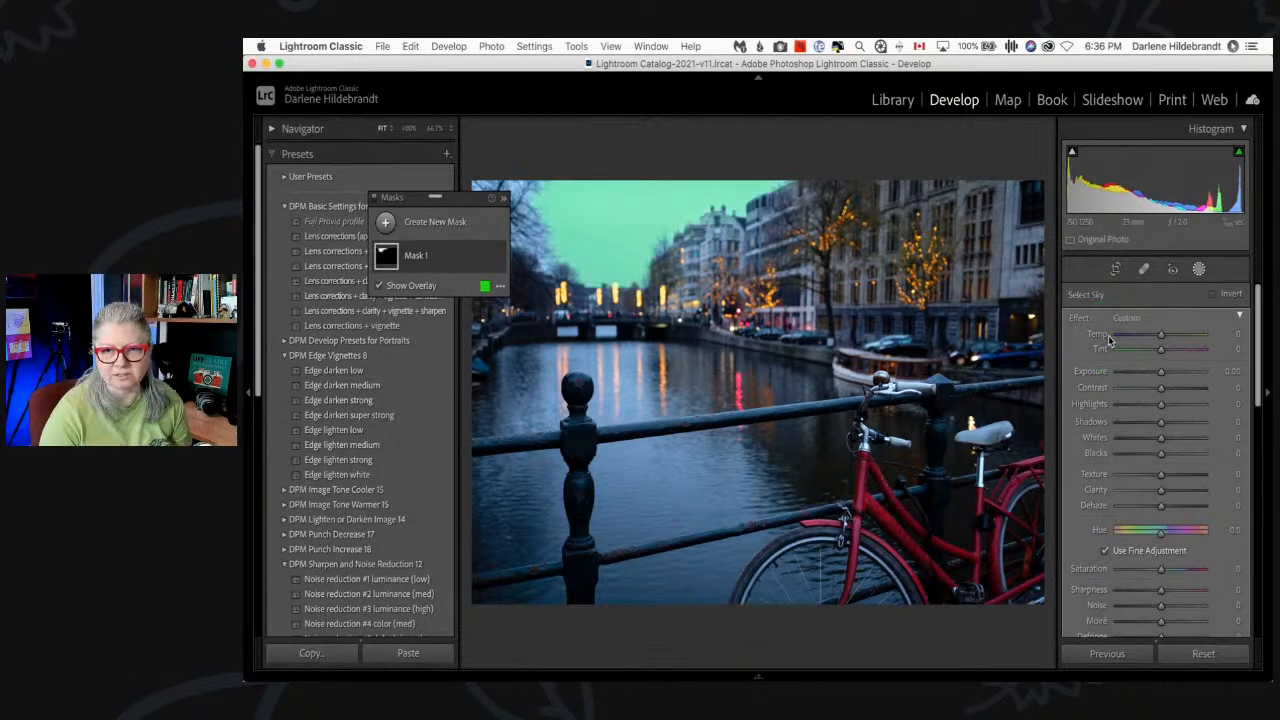
pyautogui.moveTo(457, 213); pyautogui.dragTo(455, 400)
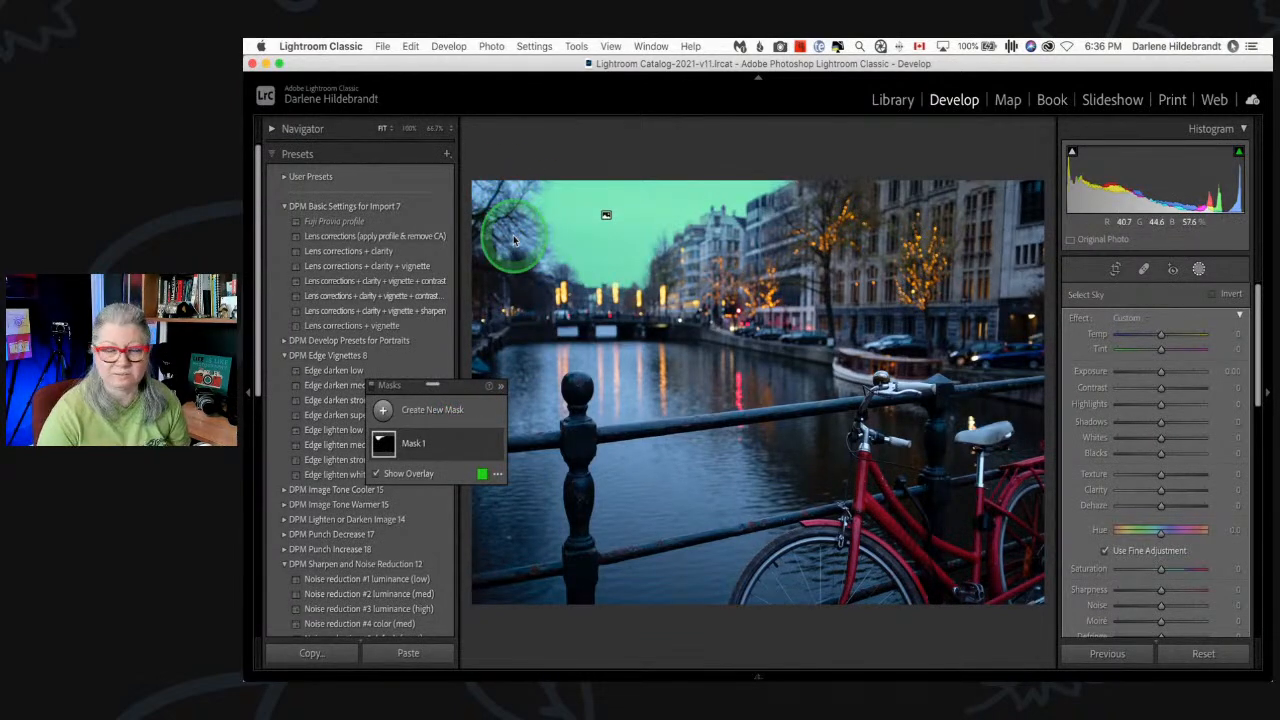
# - Add a Luminance Range sampled from the sky to the sky mask and narrow its lower limits to 85/97
pyautogui.click(441, 446)
pyautogui.click(409, 490)
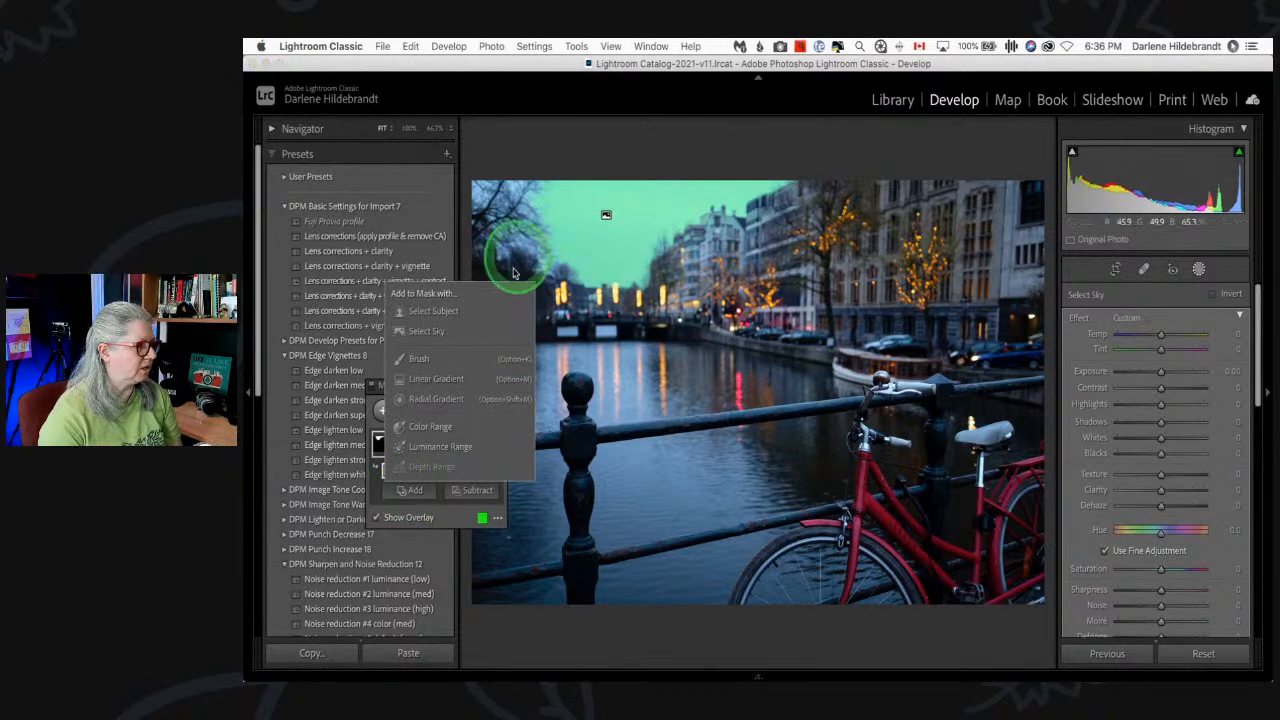
pyautogui.click(431, 447)
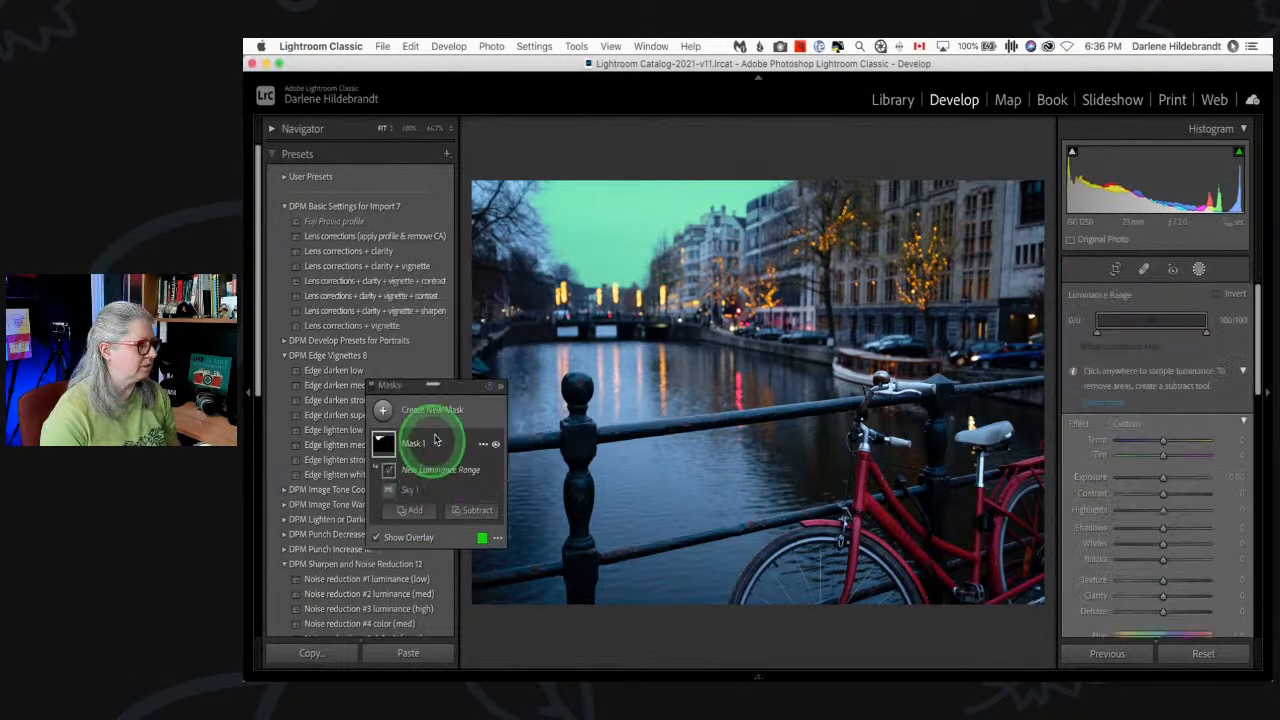
pyautogui.click(566, 211)
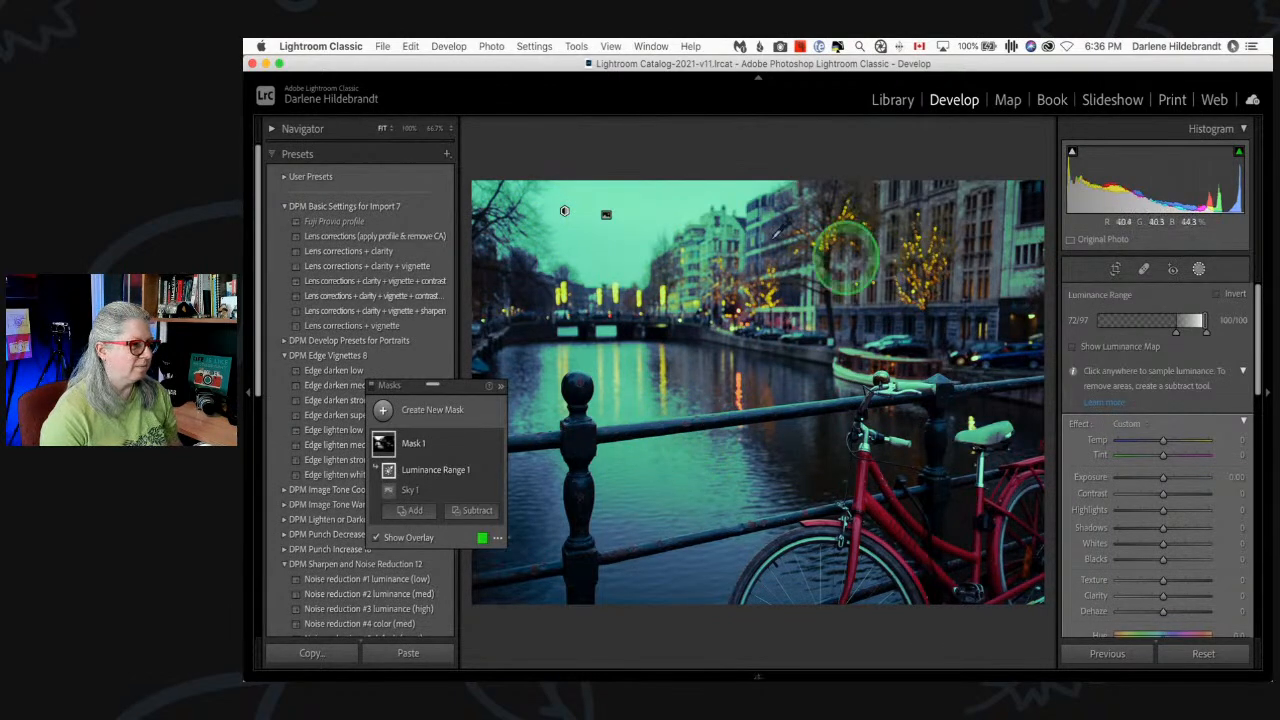
pyautogui.moveTo(1176, 336)
pyautogui.mouseDown()
pyautogui.moveTo(1190, 336)
pyautogui.moveTo(1156, 334)
pyautogui.moveTo(1191, 334)
pyautogui.mouseUp()
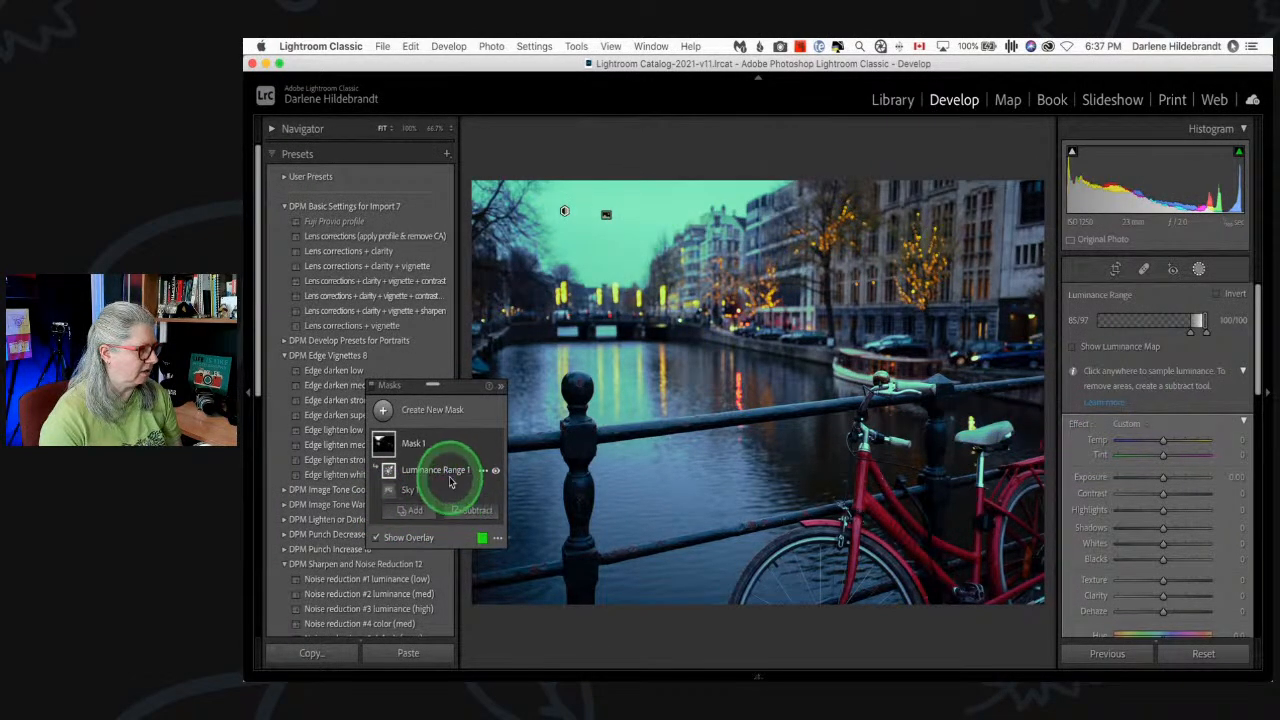
# - Subtract a radial gradient covering the bicycle's handlebars and seat from the sky mask
pyautogui.click(466, 511)
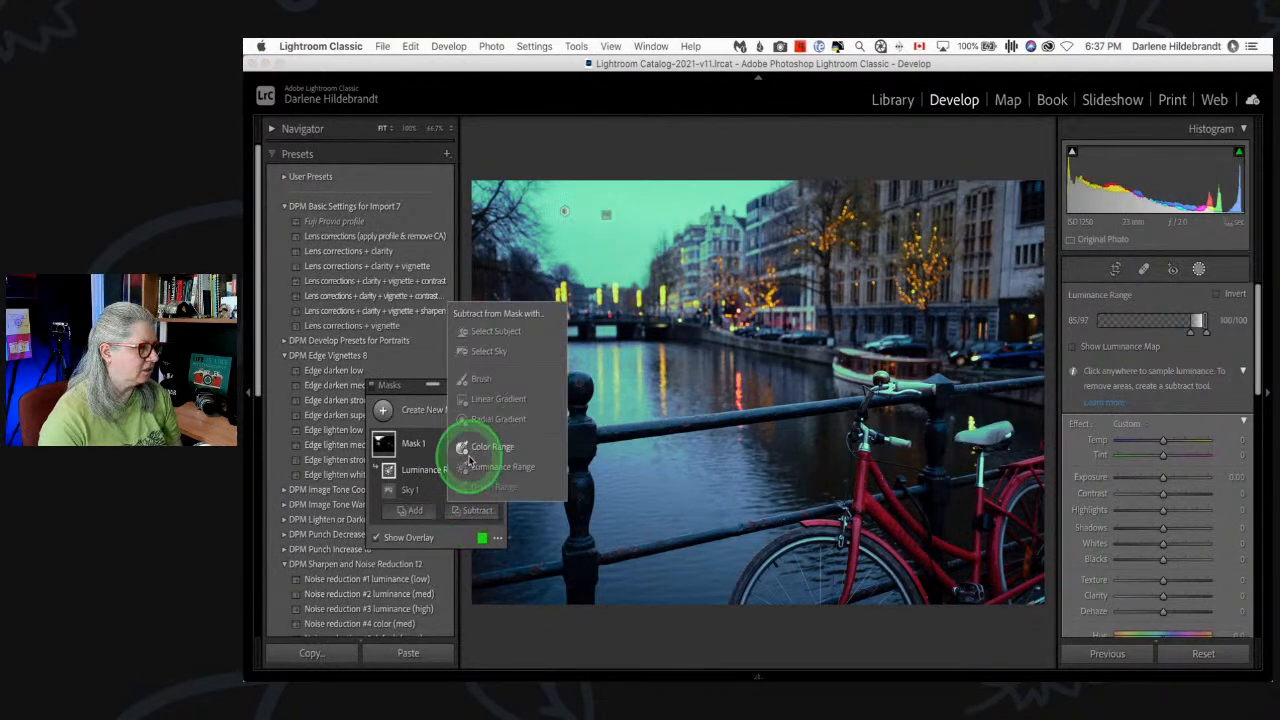
pyautogui.click(486, 419)
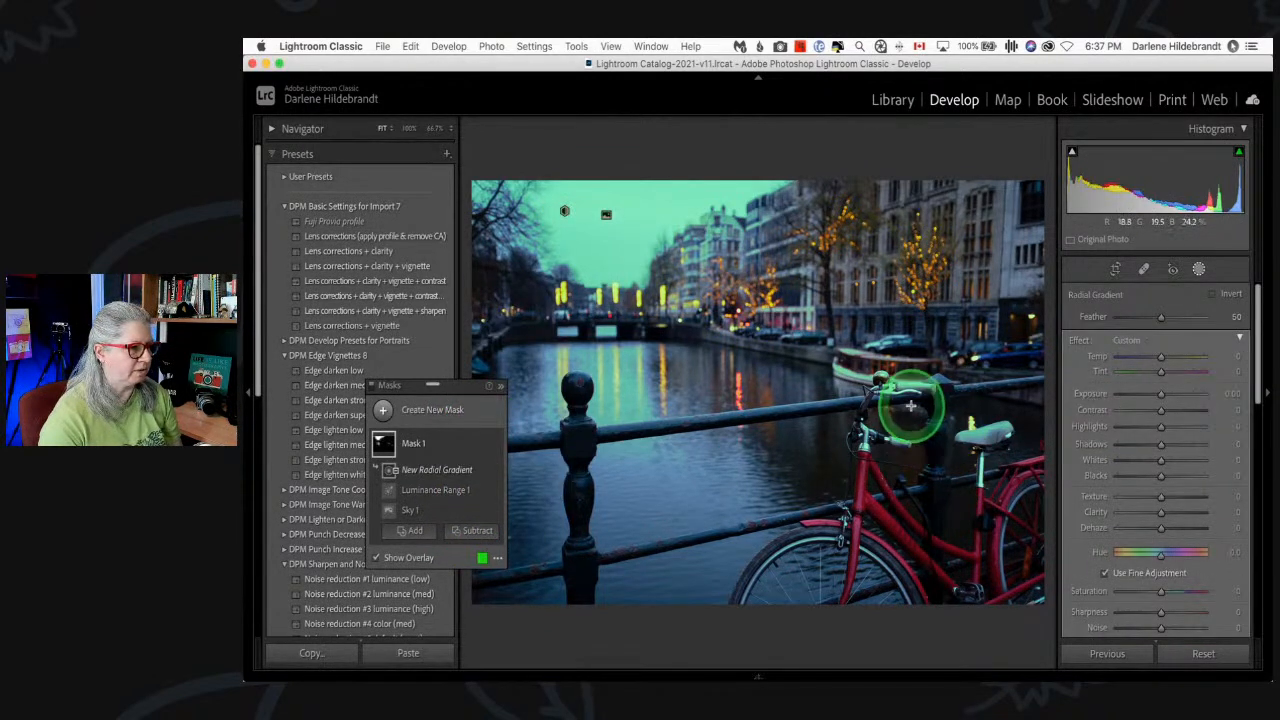
pyautogui.moveTo(908, 396); pyautogui.dragTo(1067, 481)
pyautogui.moveTo(971, 423); pyautogui.dragTo(966, 457)
# - Review the sky mask's components by selecting its Luminance Range, Sky and Radial Gradient parts in turn
pyautogui.click(437, 445)
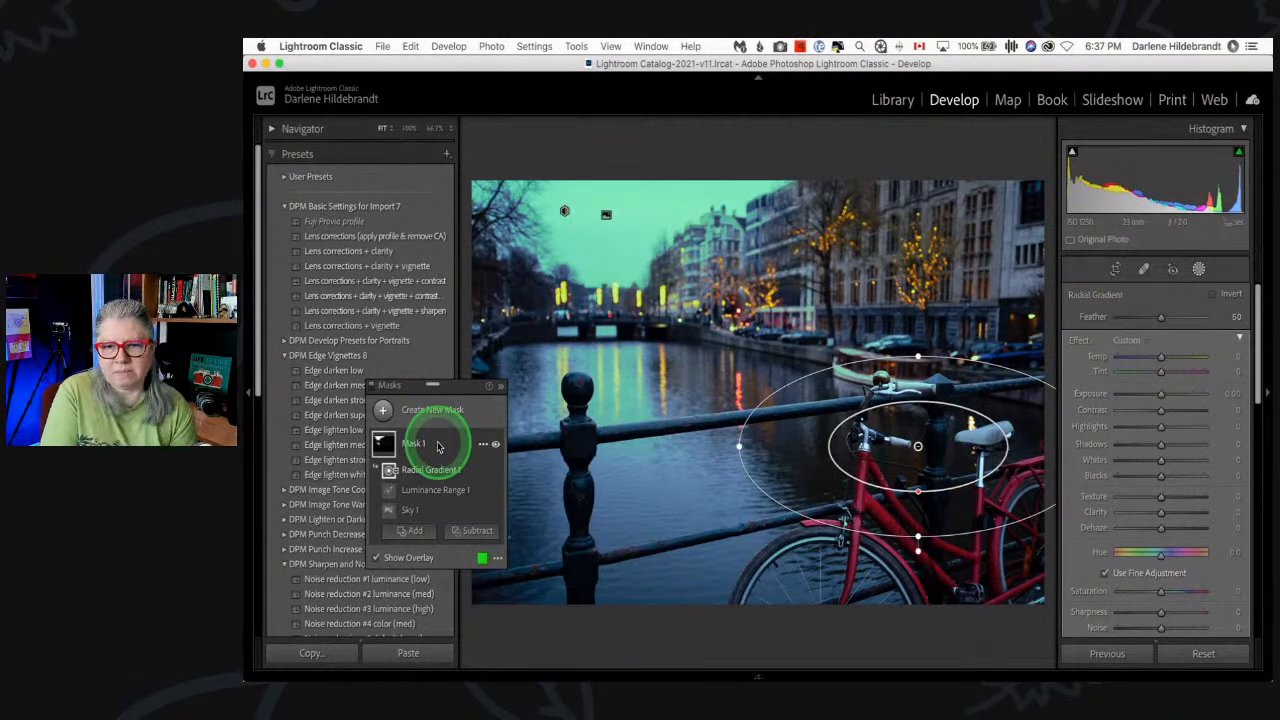
pyautogui.click(428, 491)
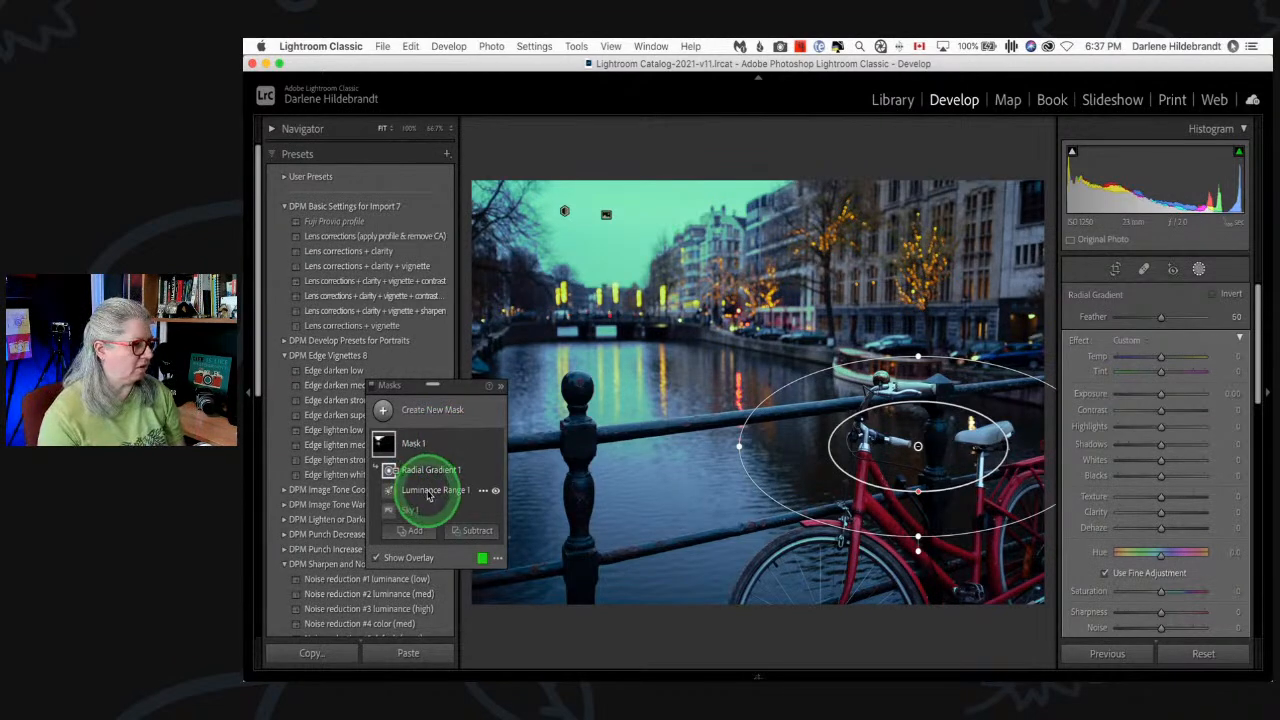
pyautogui.click(434, 510)
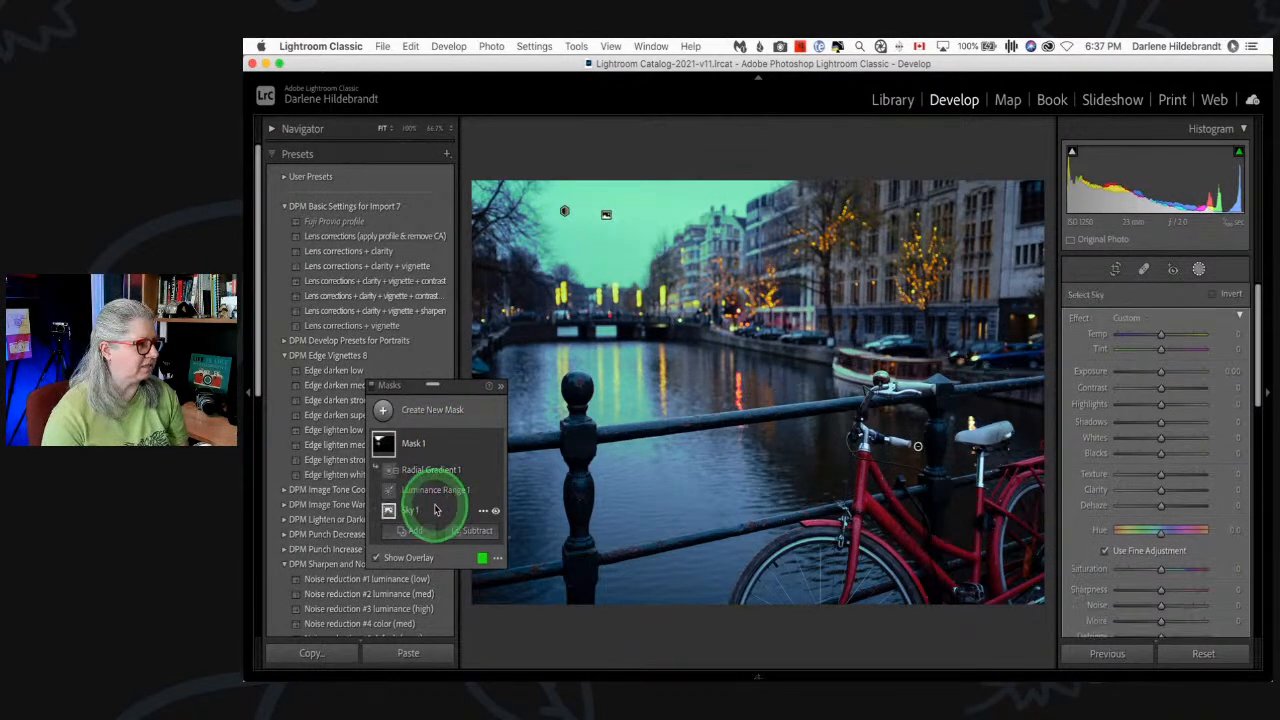
pyautogui.click(435, 491)
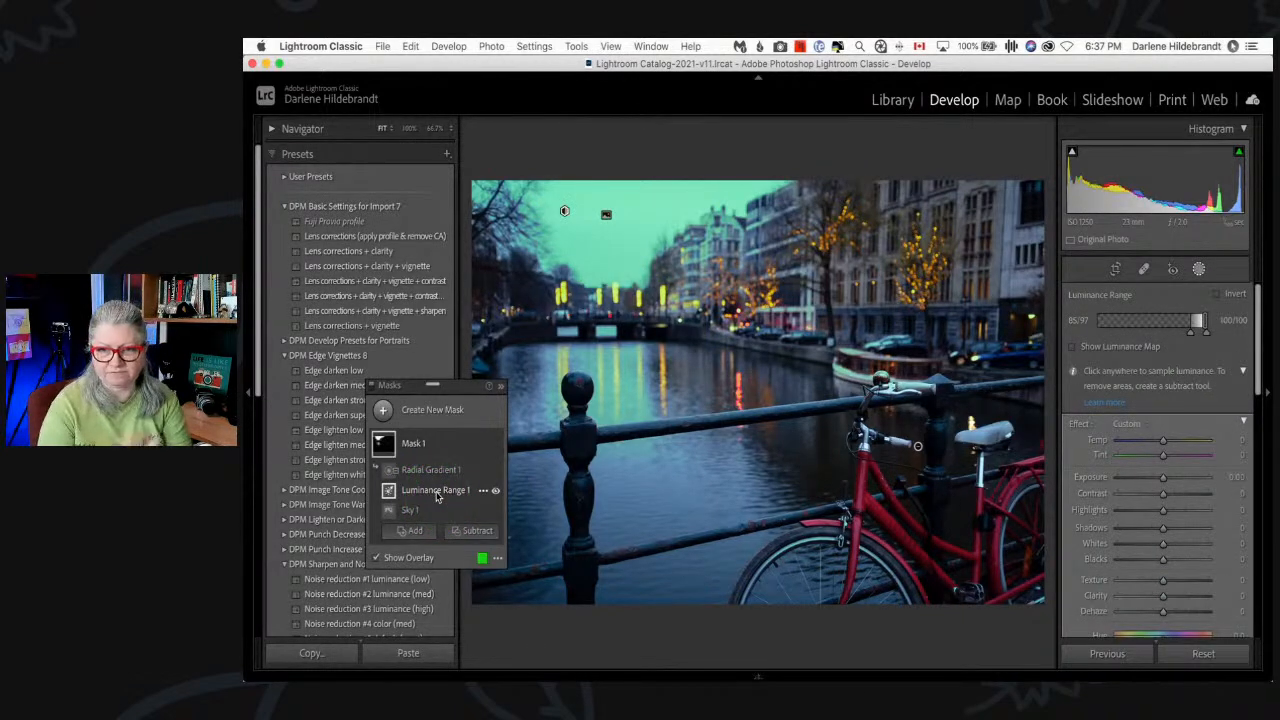
pyautogui.click(428, 470)
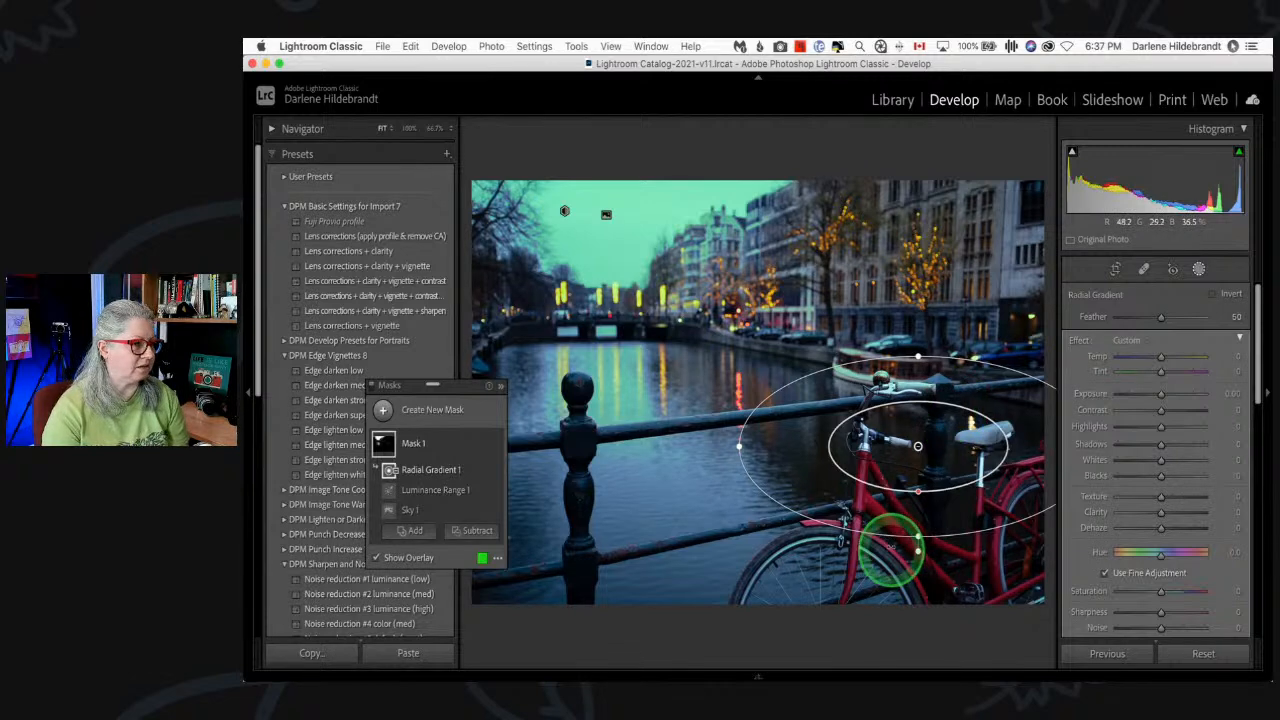
# - Rename the mask as sky, darken it with Exposure -0.93 and close masking
pyautogui.click(449, 447)
pyautogui.click(483, 447)
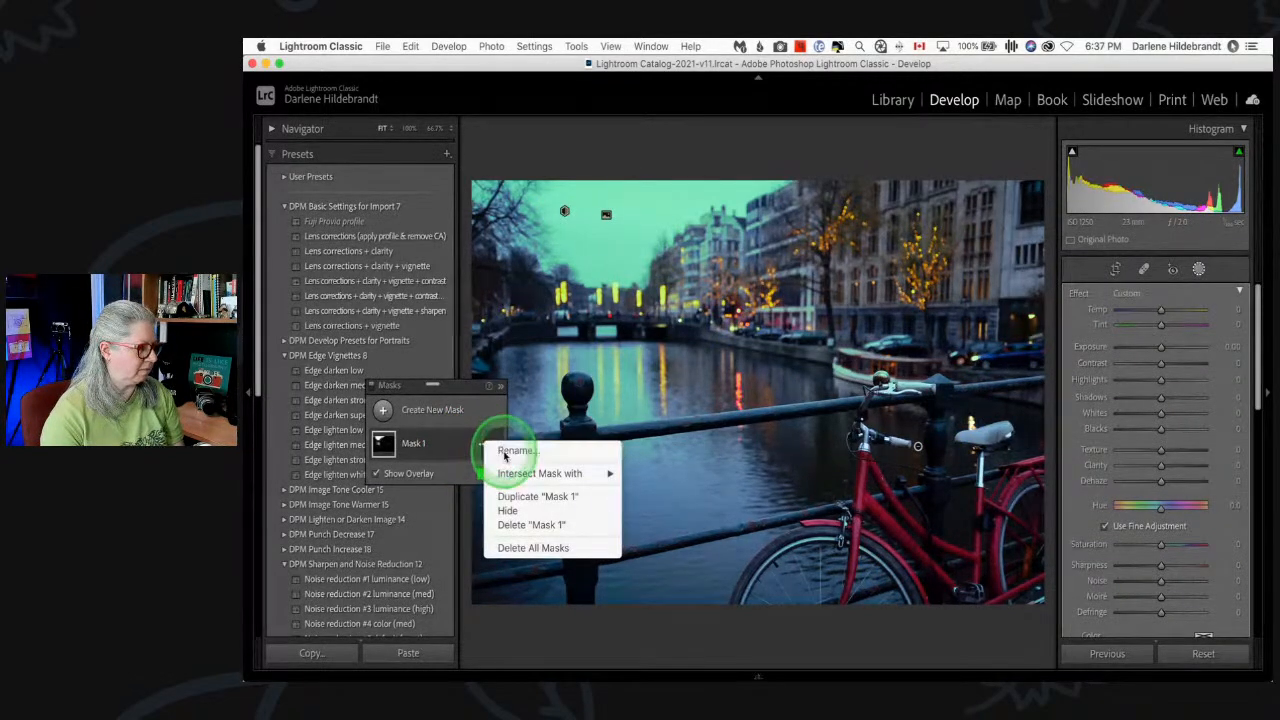
pyautogui.click(505, 450)
pyautogui.press('Return')
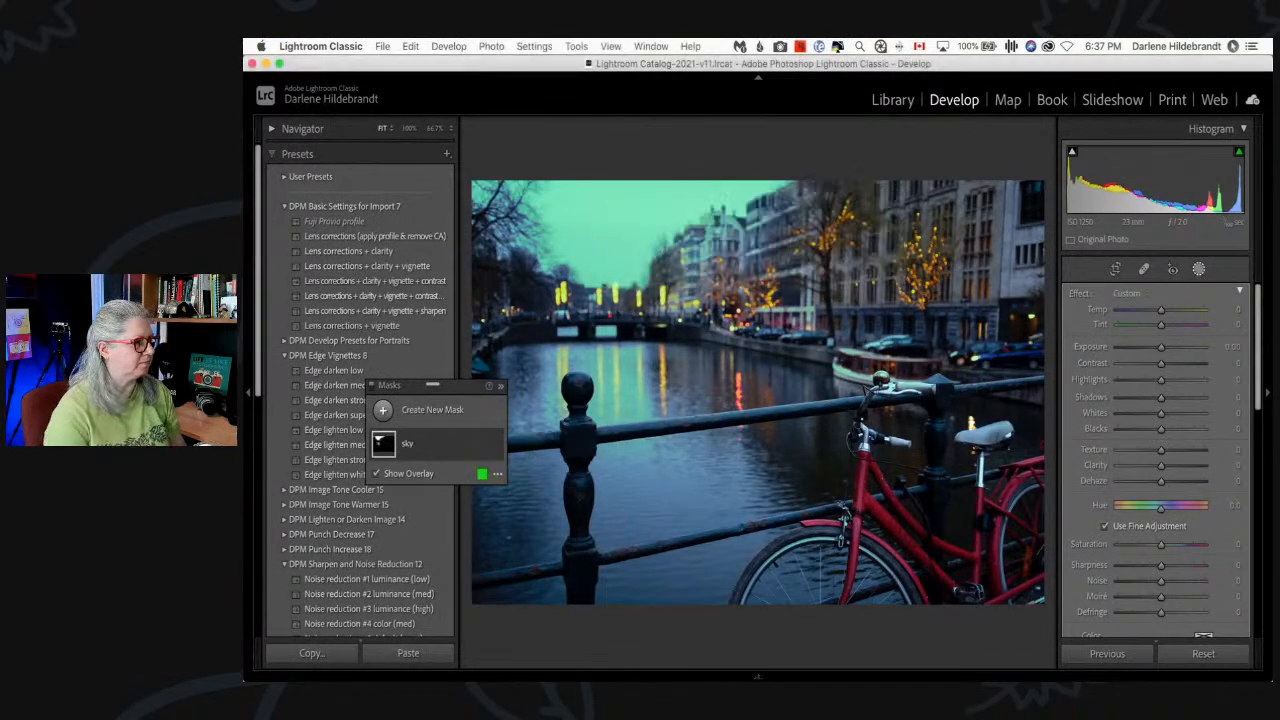
pyautogui.moveTo(1163, 348); pyautogui.dragTo(1151, 349)
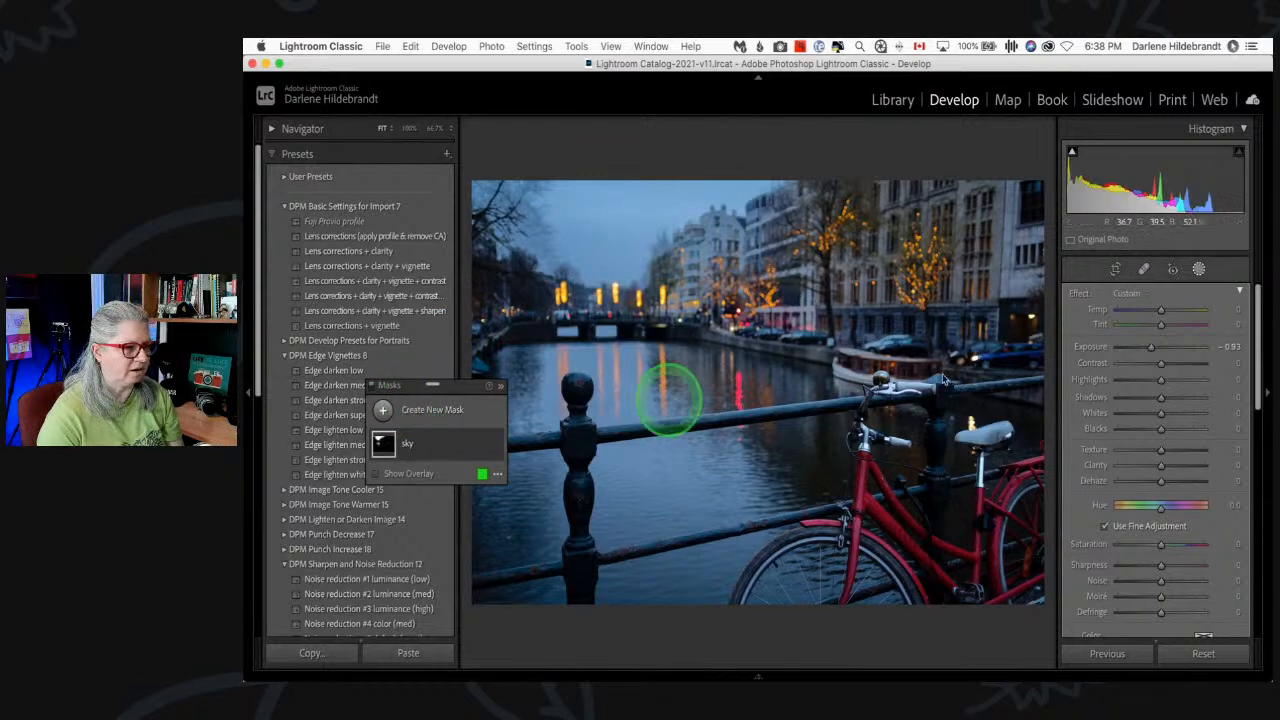
pyautogui.click(1199, 269)
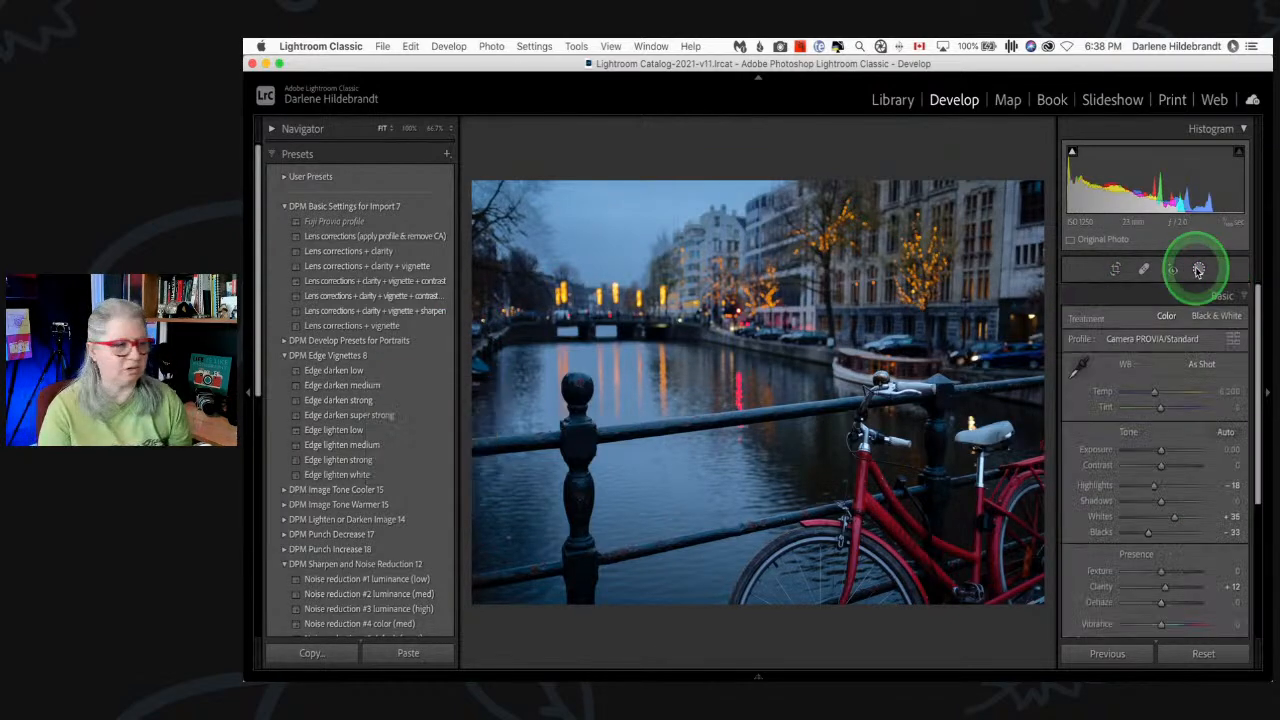
# - Try darkening the reds with HSL Red luminance at -100 and reset the value
pyautogui.scroll(-3, 1188, 376)
pyautogui.scroll(-1, 1188, 376)
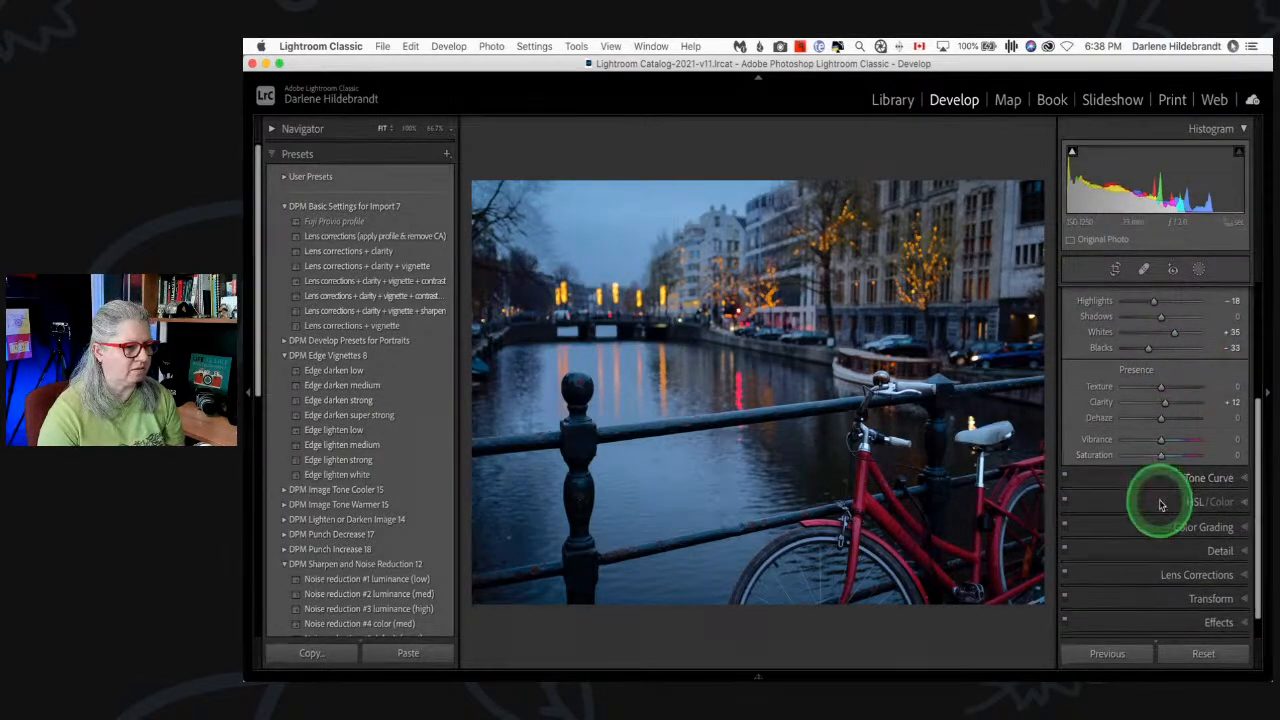
pyautogui.click(1160, 503)
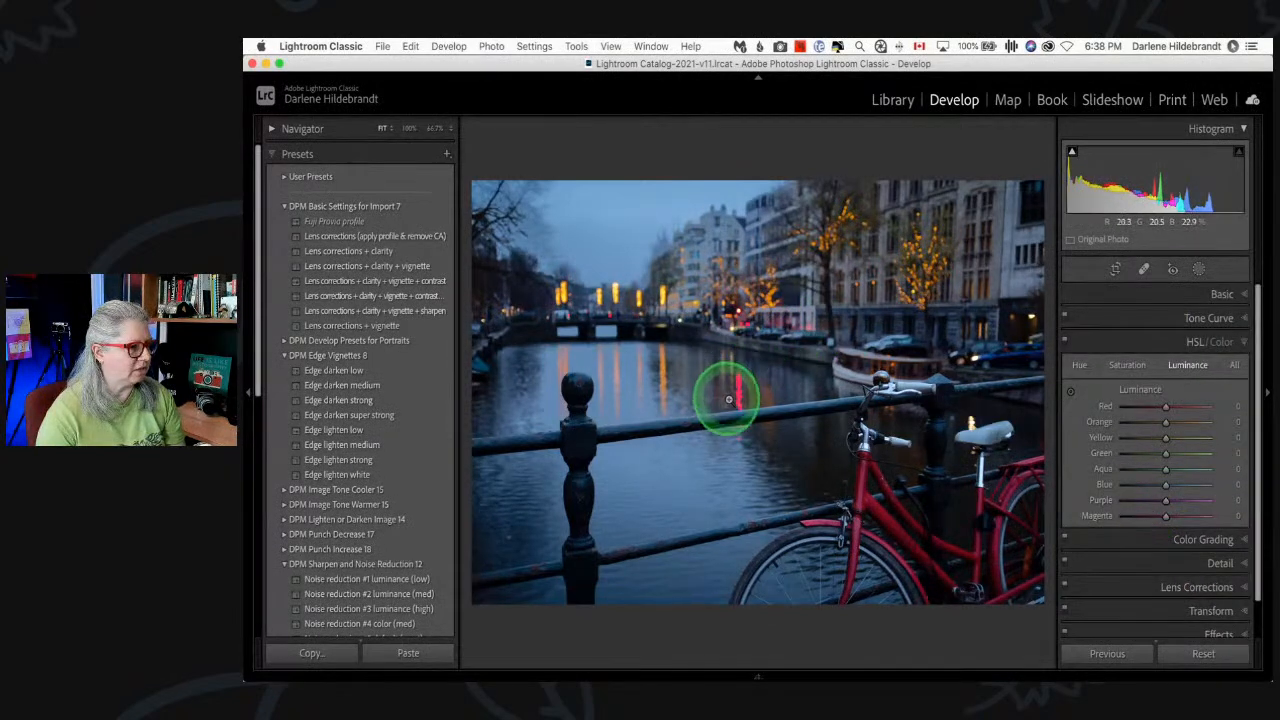
pyautogui.moveTo(1164, 408); pyautogui.dragTo(1103, 403)
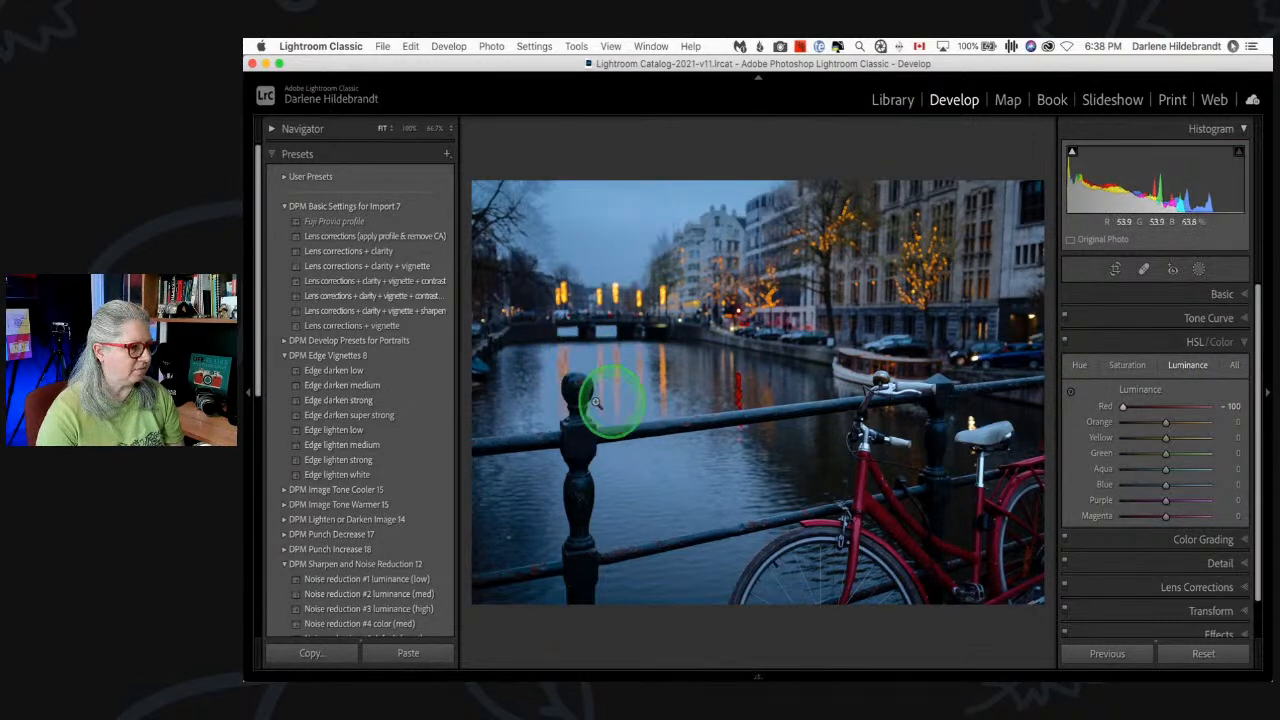
pyautogui.doubleClick(1105, 406)
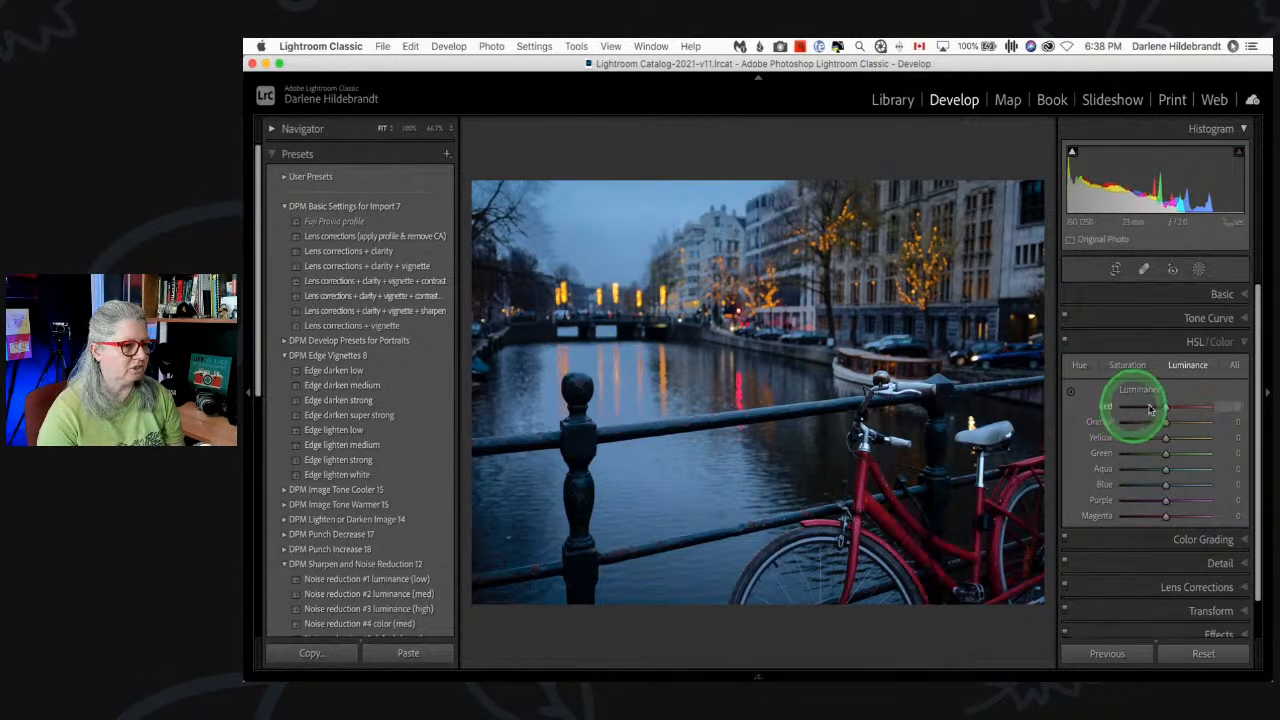
# - Add a narrow radial gradient mask over the red light reflection in the canal with Highlights -24 and Saturation -21
pyautogui.click(1200, 269)
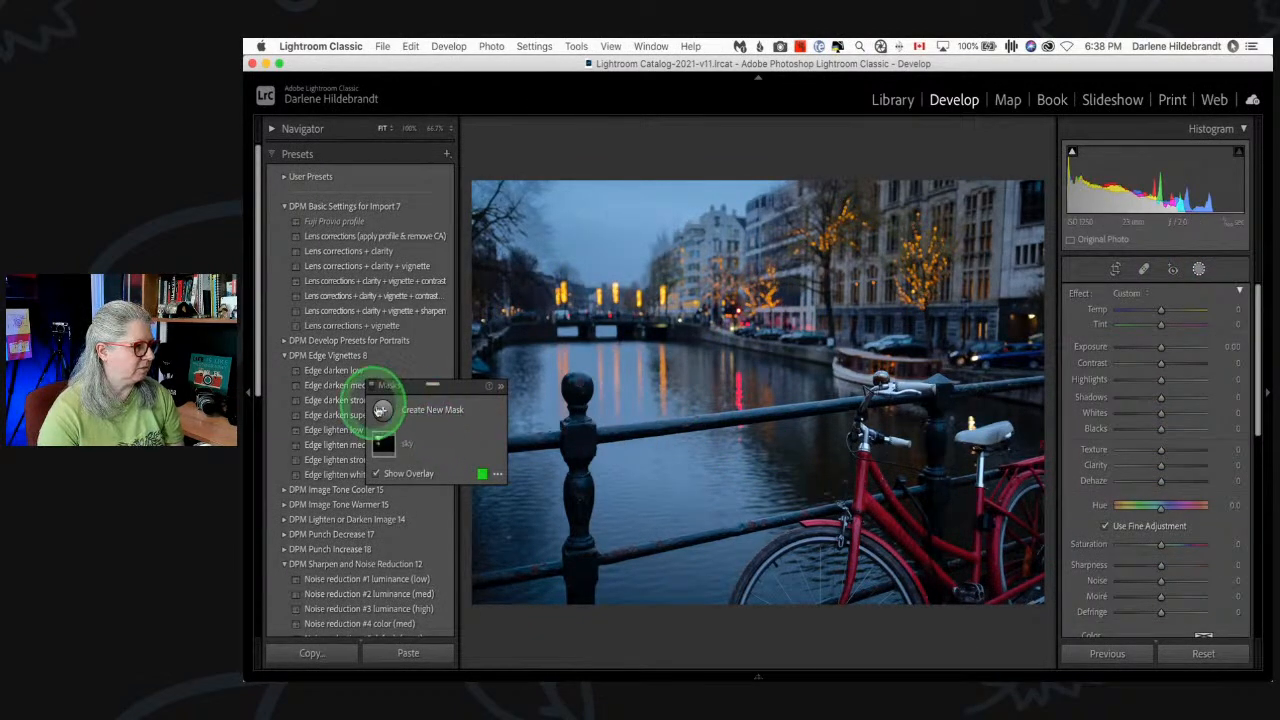
pyautogui.click(383, 409)
pyautogui.click(445, 526)
pyautogui.moveTo(738, 328)
pyautogui.mouseDown()
pyautogui.moveTo(737, 414)
pyautogui.moveTo(778, 438)
pyautogui.mouseUp()
pyautogui.moveTo(745, 351); pyautogui.dragTo(745, 369)
pyautogui.moveTo(1161, 426)
pyautogui.mouseDown()
pyautogui.moveTo(1108, 426)
pyautogui.moveTo(1177, 423)
pyautogui.moveTo(1086, 420)
pyautogui.moveTo(1151, 425)
pyautogui.mouseUp()
pyautogui.moveTo(1162, 594); pyautogui.dragTo(1157, 592)
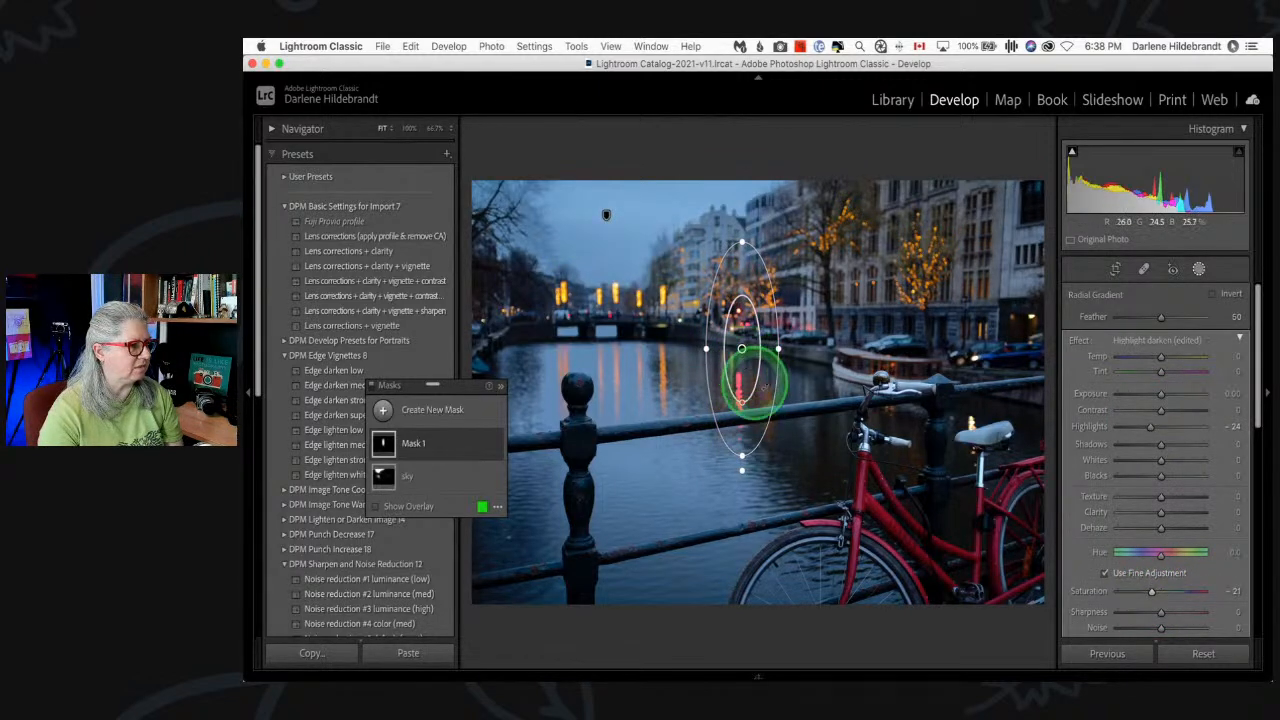
# - Toggle the reflection mask off and on to compare its effect, and close masking
pyautogui.moveTo(491, 443)
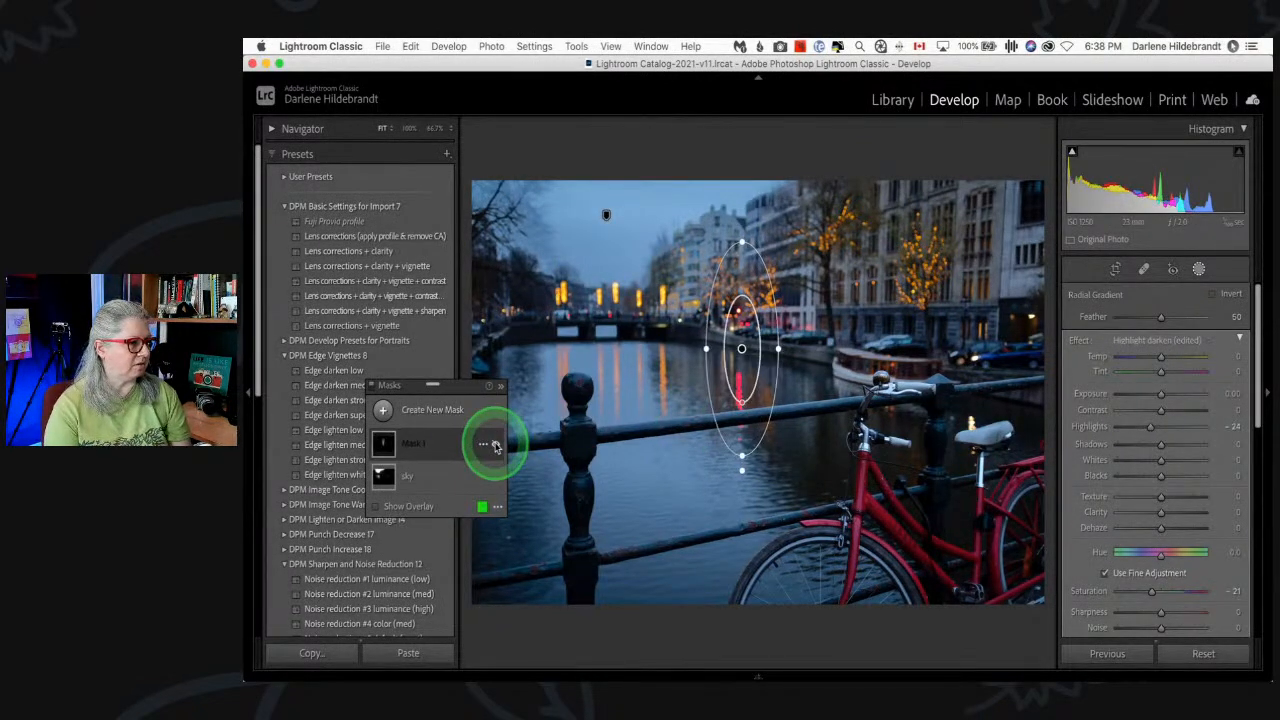
pyautogui.click(495, 447)
pyautogui.click(495, 447)
pyautogui.click(495, 447)
pyautogui.click(495, 447)
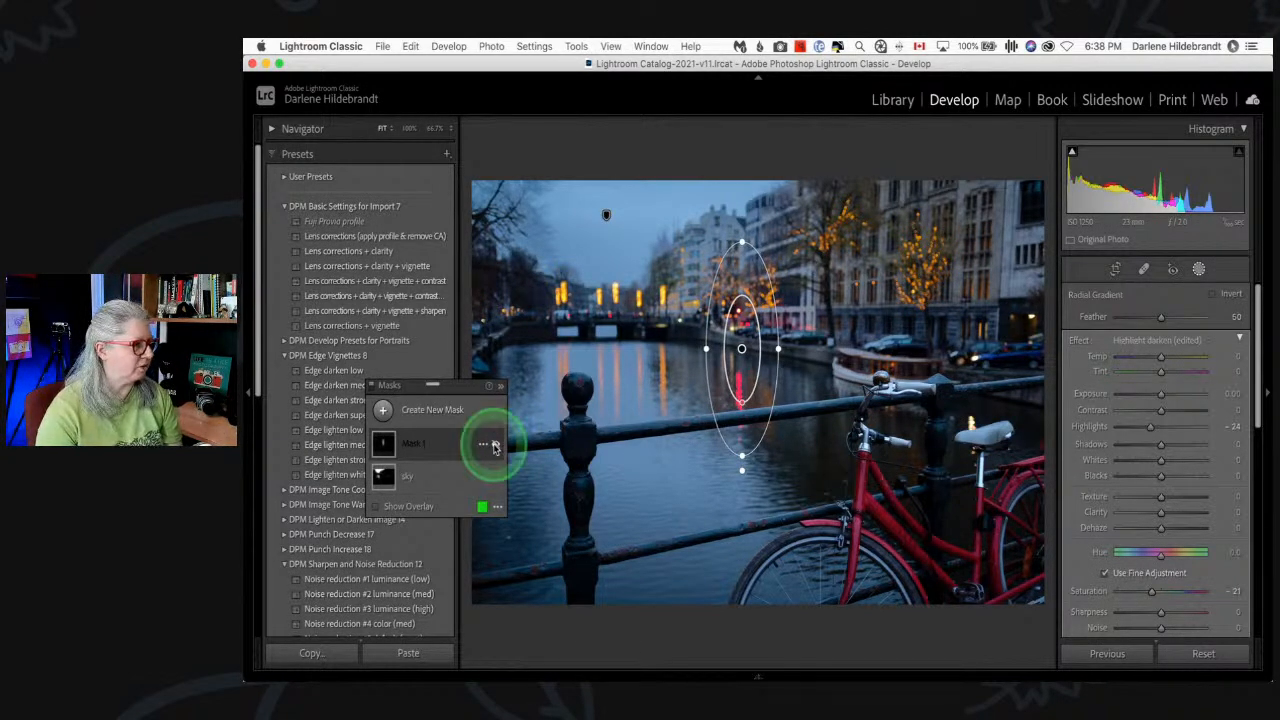
pyautogui.click(1199, 269)
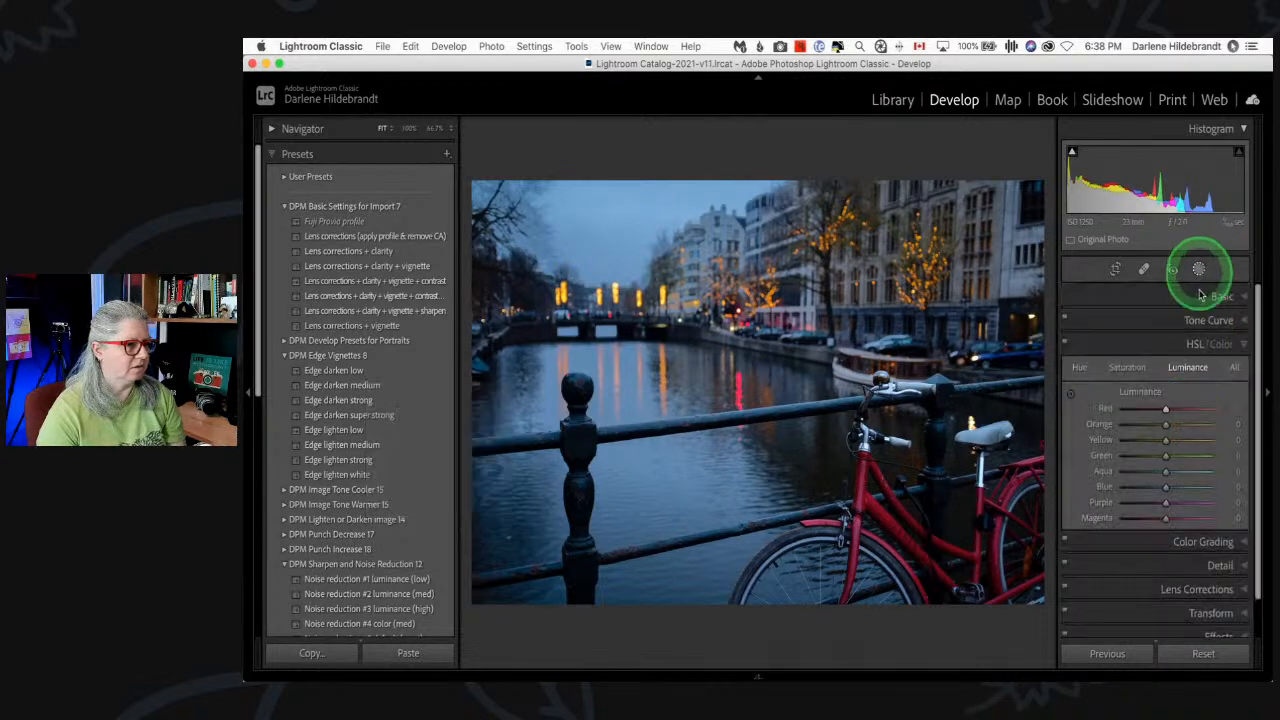
# - Try healing the blue car's headlight with Size 76 and Feather 85, testing Clone and Heal at different opacities, and delete the spot
pyautogui.click(981, 372)
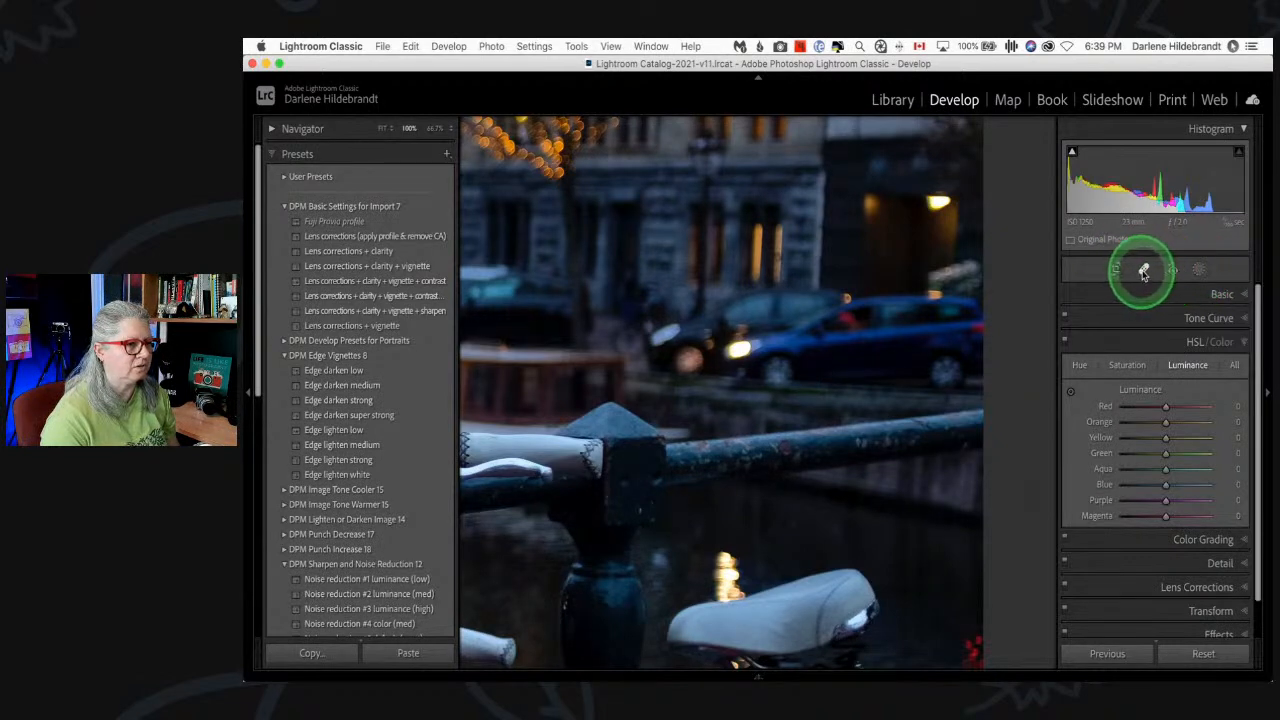
pyautogui.click(1144, 270)
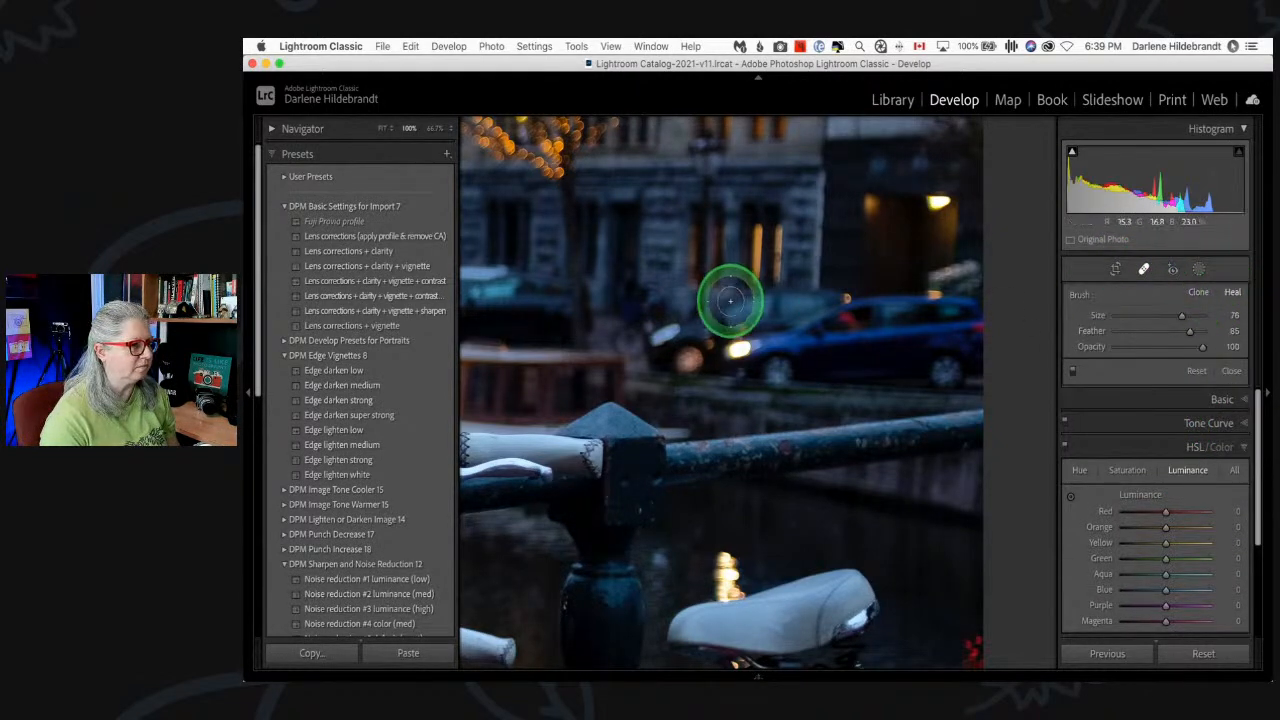
pyautogui.click(738, 347)
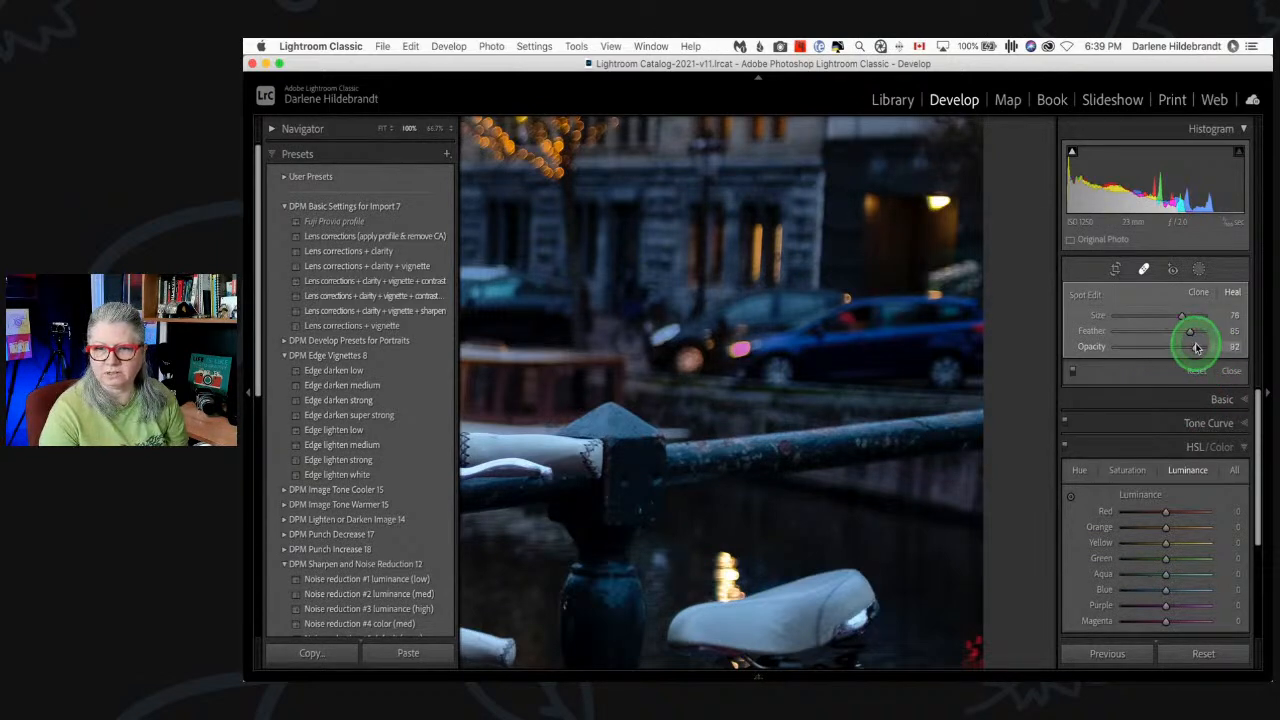
pyautogui.click(1198, 292)
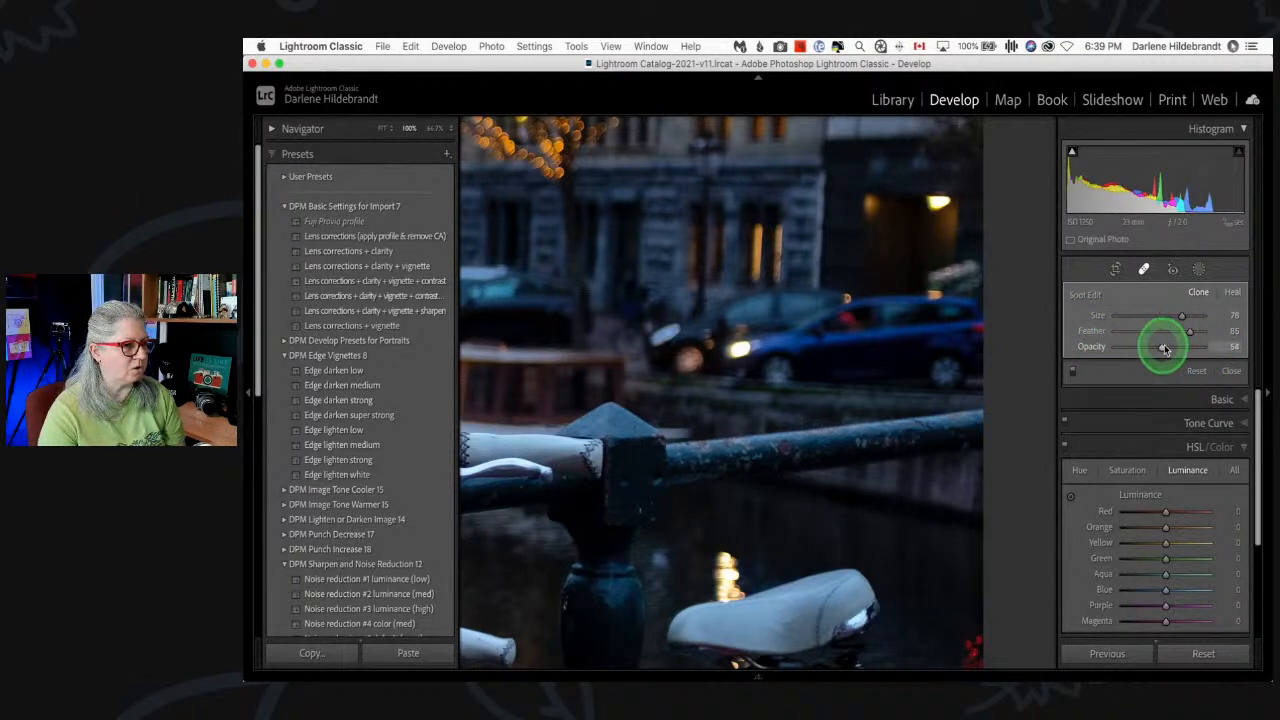
pyautogui.moveTo(1170, 348)
pyautogui.mouseDown()
pyautogui.moveTo(1226, 349)
pyautogui.moveTo(1190, 348)
pyautogui.mouseUp()
pyautogui.click(1232, 291)
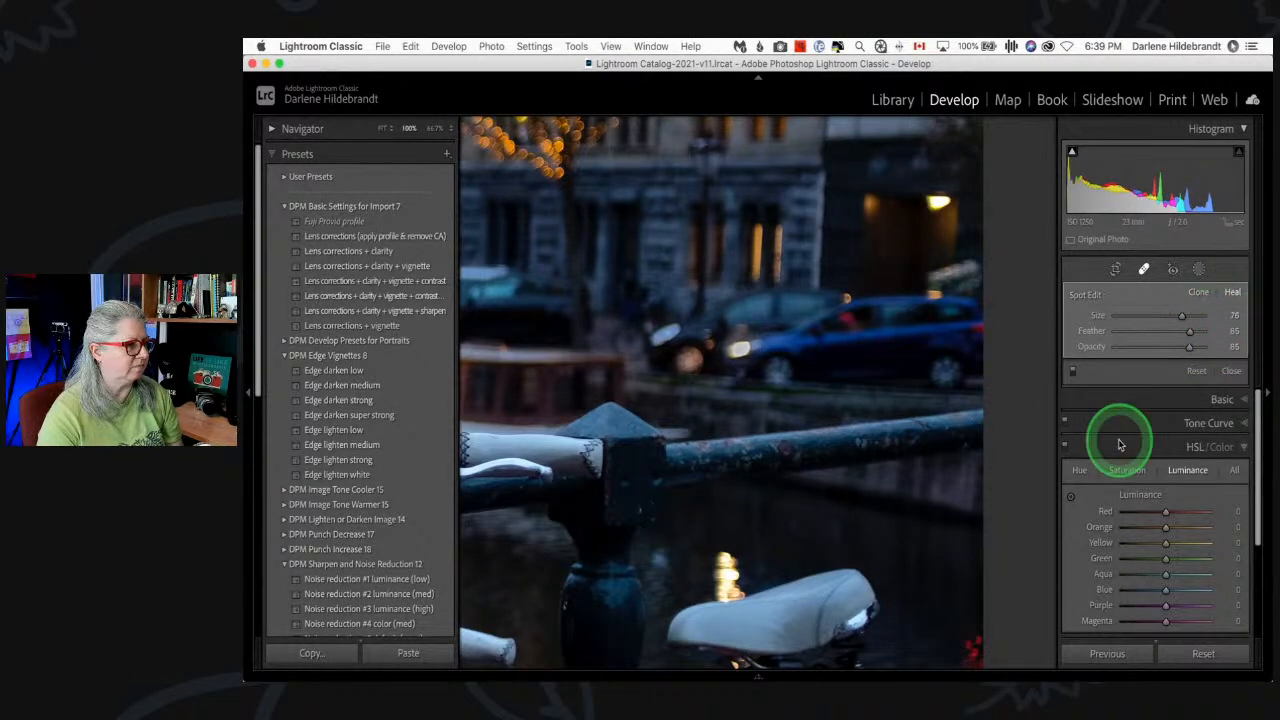
pyautogui.moveTo(1190, 348); pyautogui.dragTo(1233, 349)
pyautogui.click(740, 347)
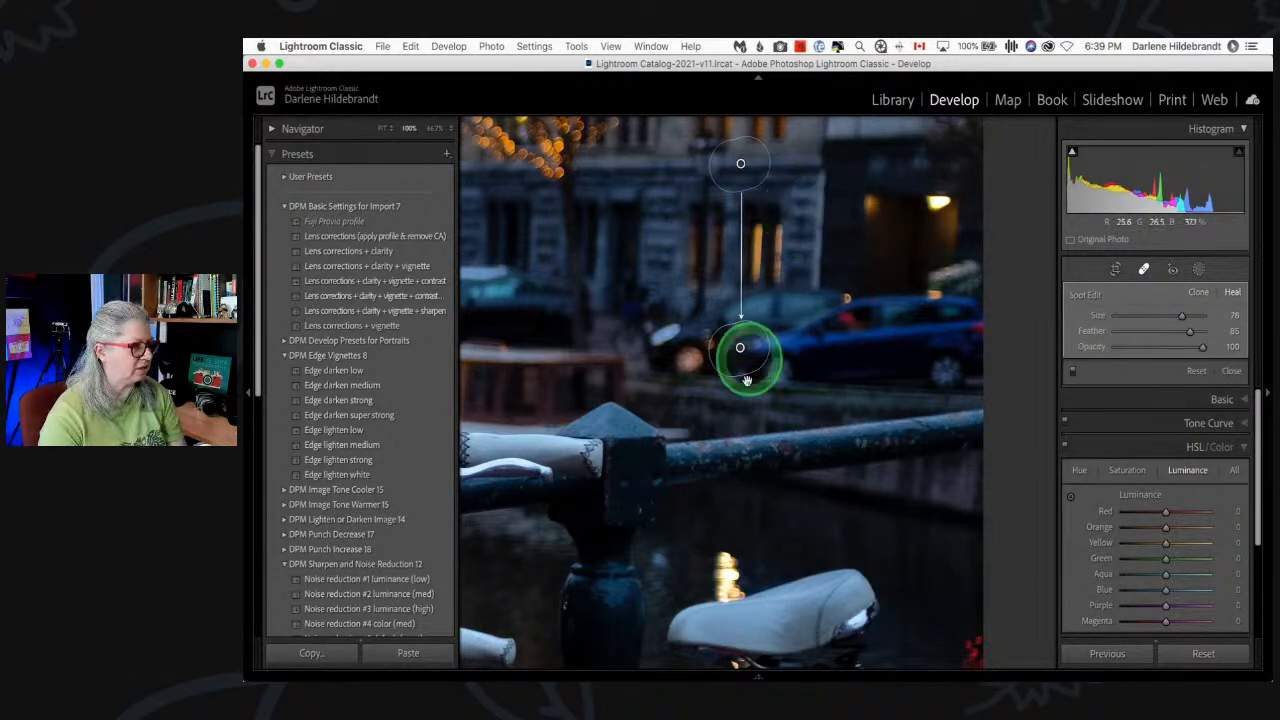
pyautogui.press('Delete')
# - Heal the blue car's headlight with Feather 36, sampling the dark area beneath the same car, and lower the spot's opacity
pyautogui.moveTo(1189, 330); pyautogui.dragTo(1148, 331)
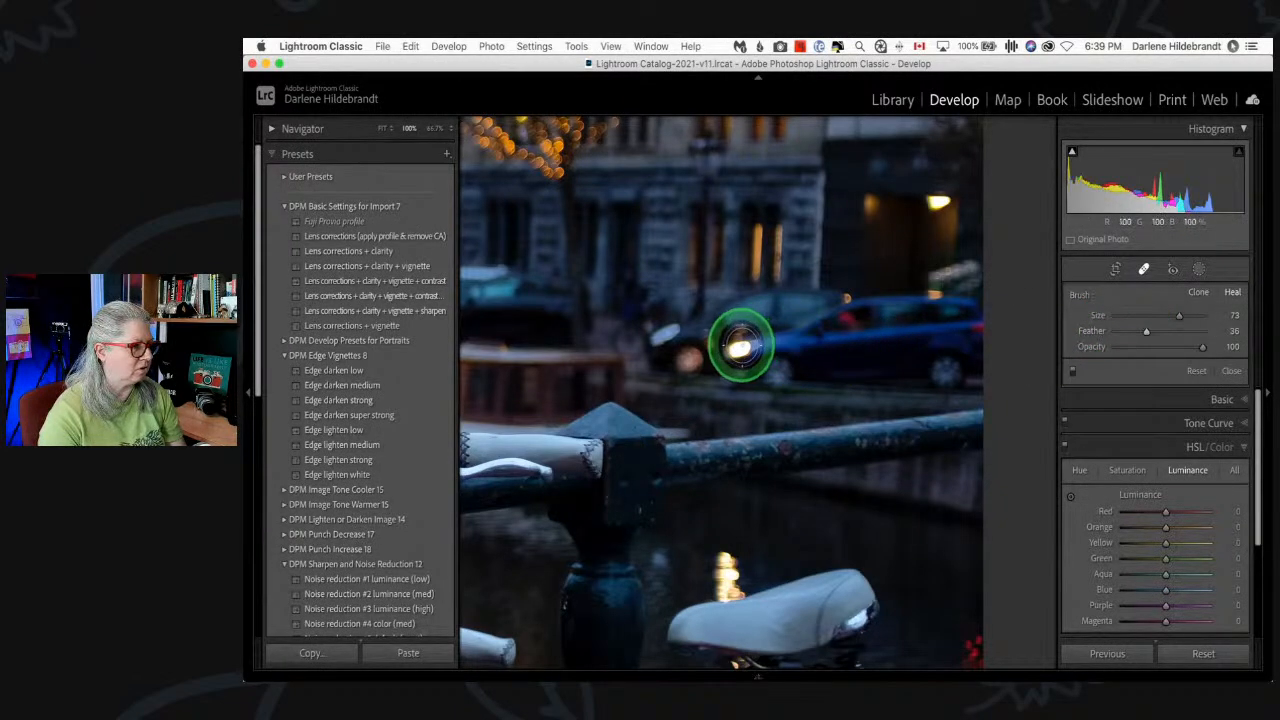
pyautogui.moveTo(726, 349); pyautogui.dragTo(752, 345)
pyautogui.moveTo(900, 380)
pyautogui.mouseDown()
pyautogui.moveTo(640, 640)
pyautogui.moveTo(843, 363)
pyautogui.moveTo(889, 366)
pyautogui.mouseUp()
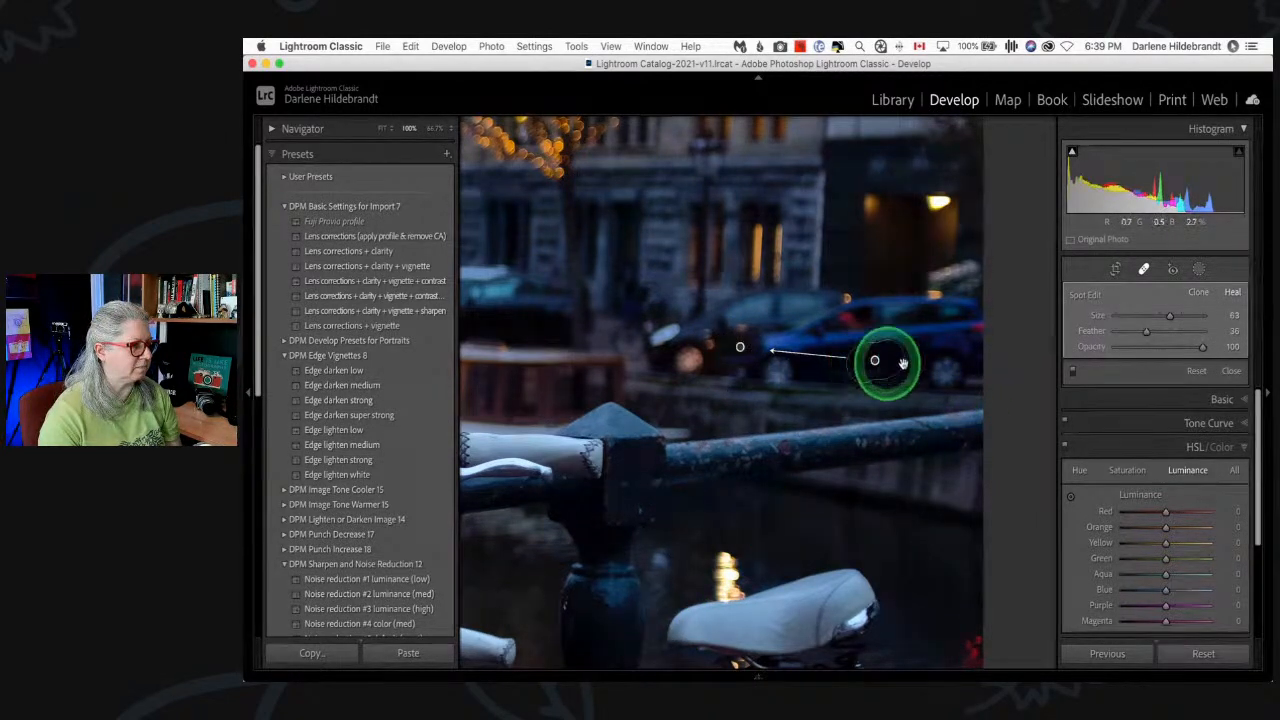
pyautogui.click(1232, 294)
pyautogui.moveTo(1203, 348); pyautogui.dragTo(1178, 348)
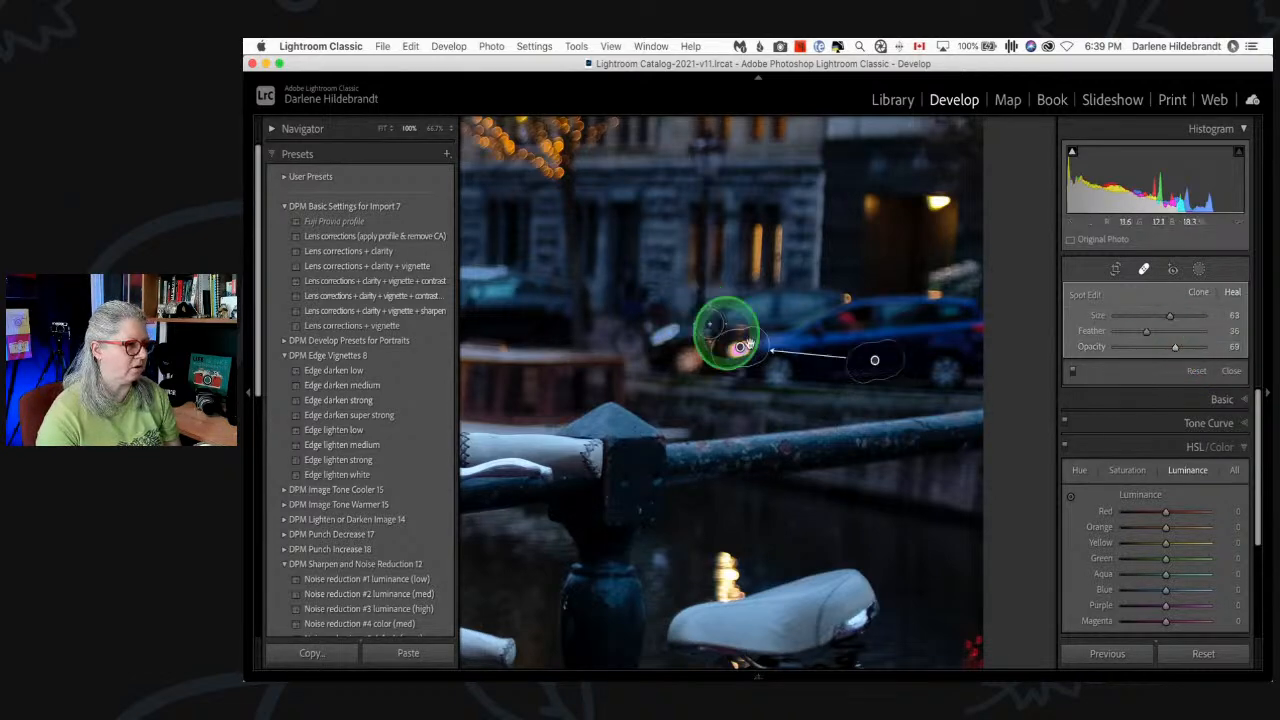
pyautogui.moveTo(734, 316)
pyautogui.mouseDown()
pyautogui.moveTo(664, 239)
pyautogui.moveTo(580, 239)
pyautogui.moveTo(908, 262)
pyautogui.moveTo(893, 243)
pyautogui.moveTo(903, 237)
pyautogui.mouseUp()
# - Set the headlight spot to Opacity 100, Feather 100 and Size 81, and close healing
pyautogui.moveTo(1173, 348); pyautogui.dragTo(1204, 352)
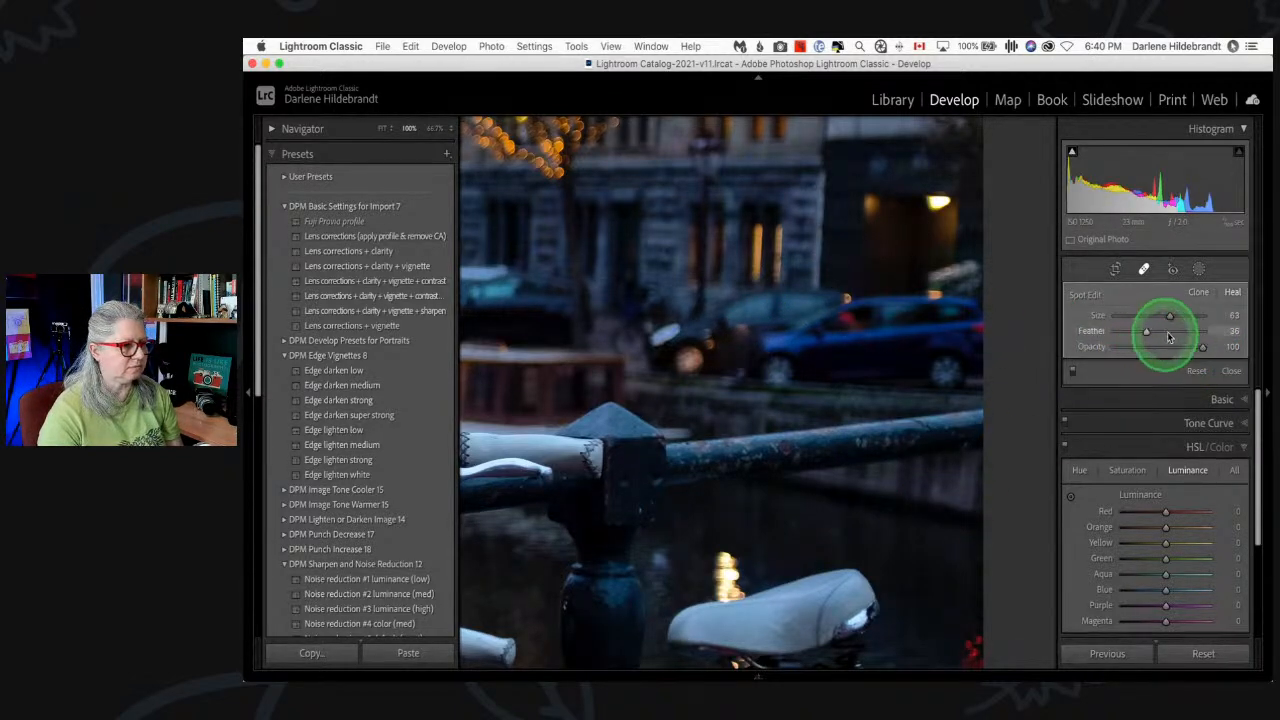
pyautogui.moveTo(1184, 333); pyautogui.dragTo(1201, 333)
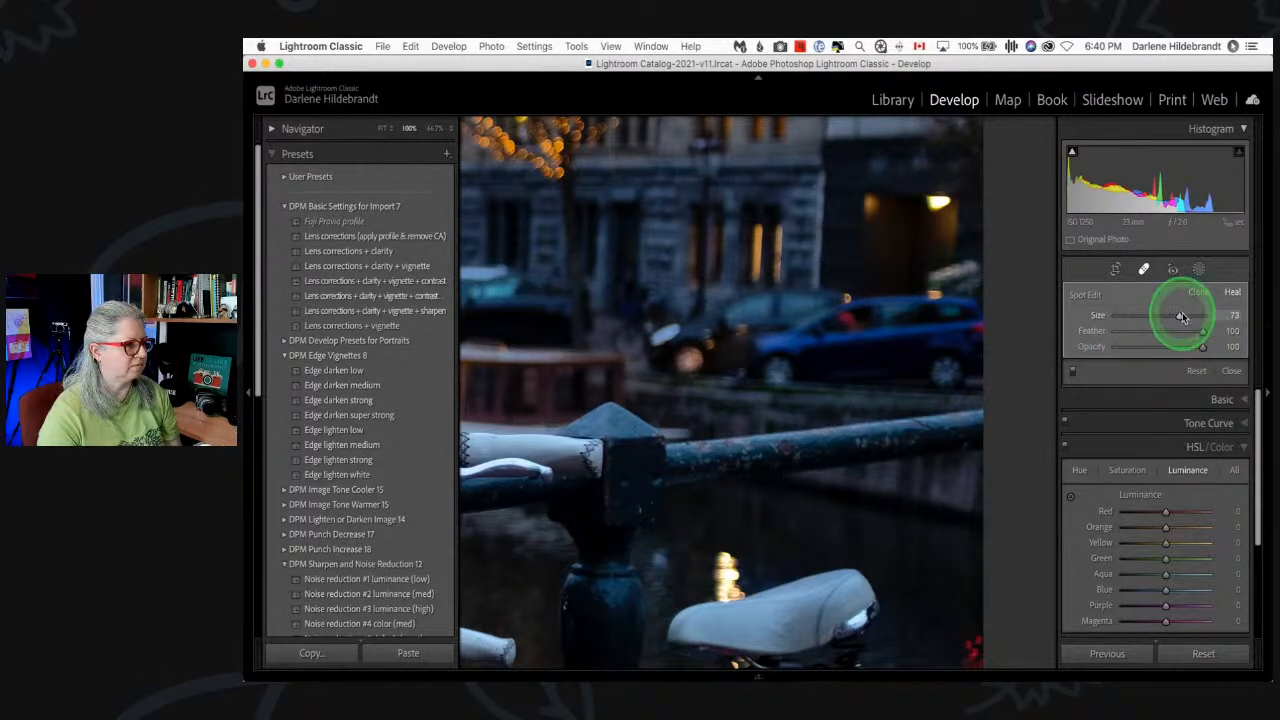
pyautogui.moveTo(1182, 317); pyautogui.dragTo(1190, 318)
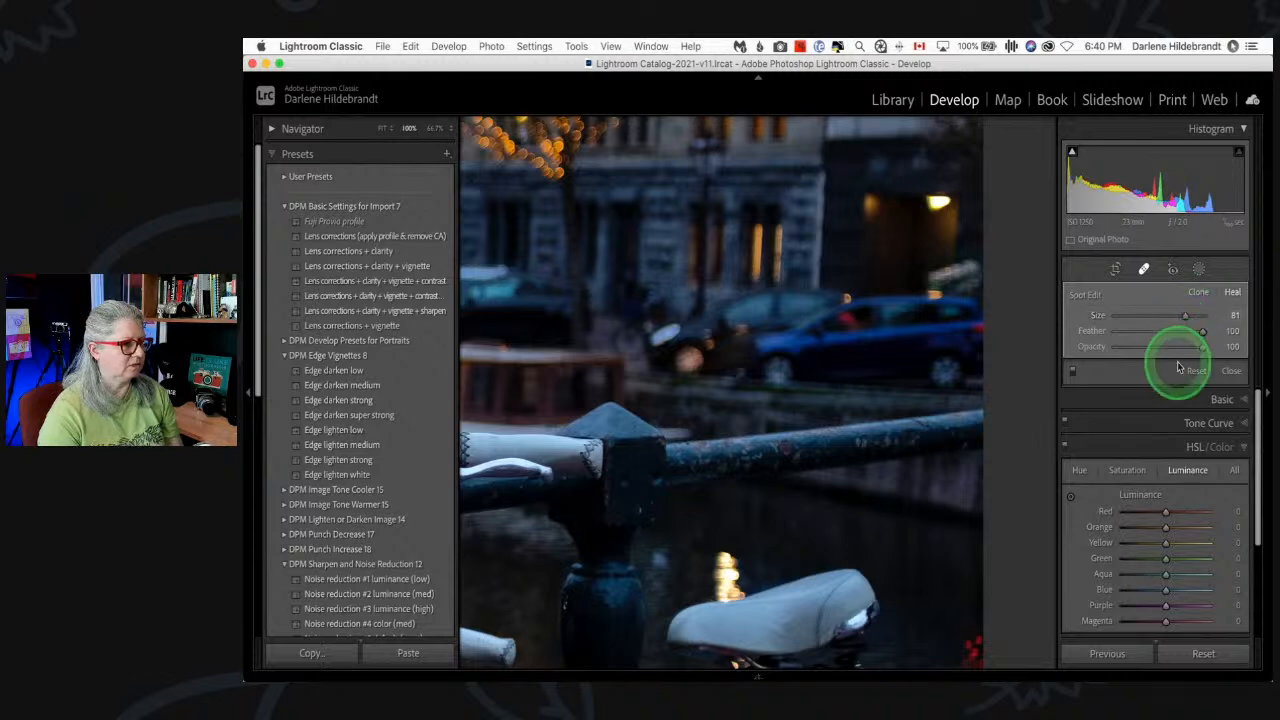
pyautogui.press('q')
pyautogui.click(837, 329)
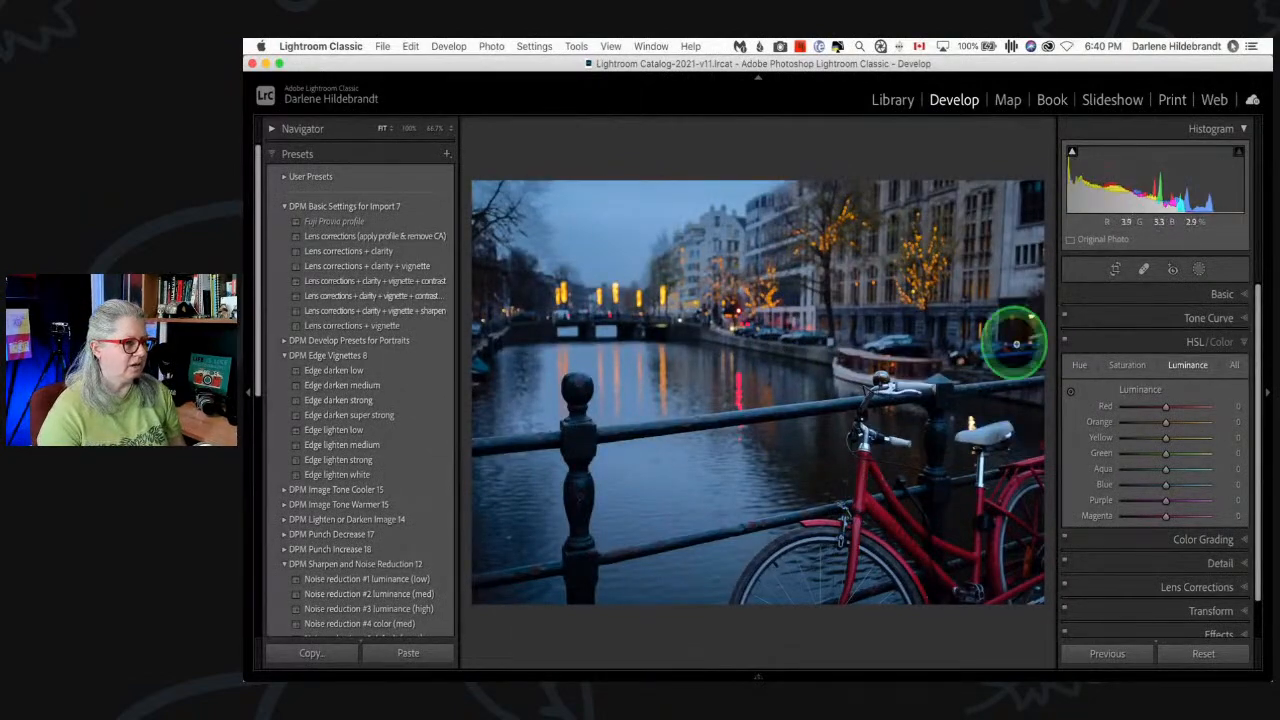
# - Heal the bright lamp in the doorway above the blue car, sampling from the dark wall beside it, and close healing
pyautogui.click(1023, 323)
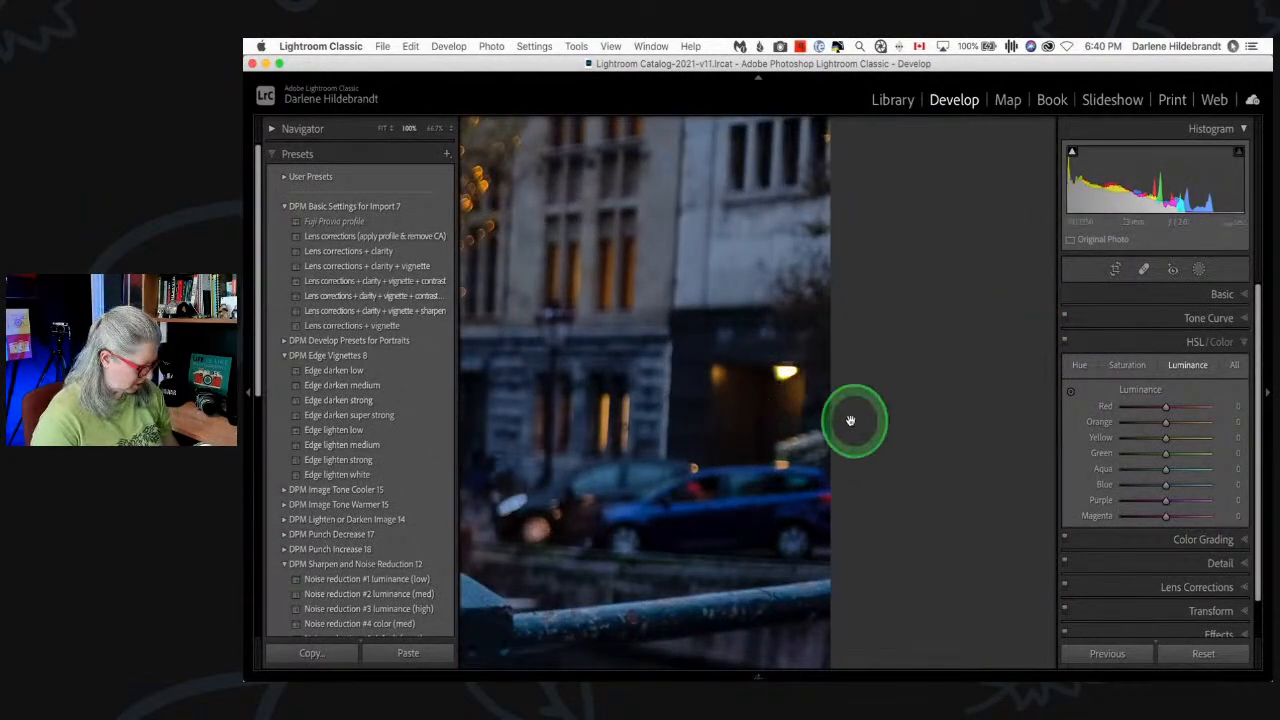
pyautogui.press('q')
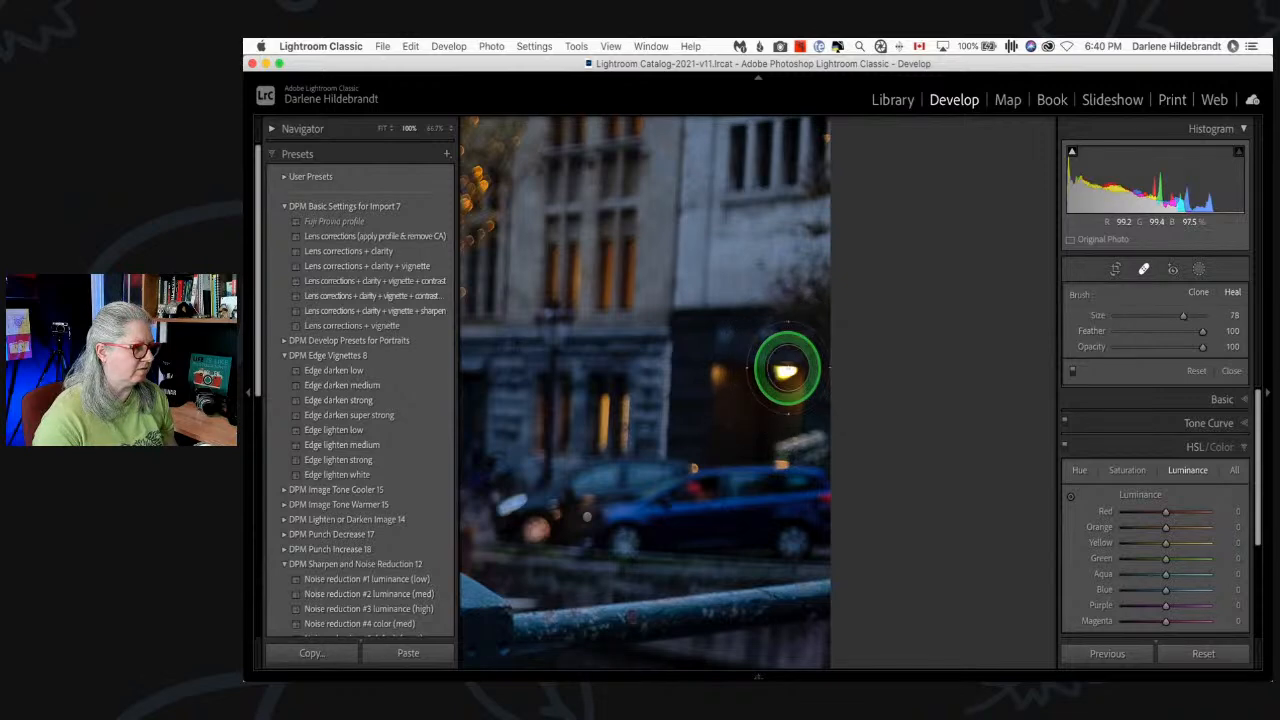
pyautogui.click(787, 370)
pyautogui.click(788, 372)
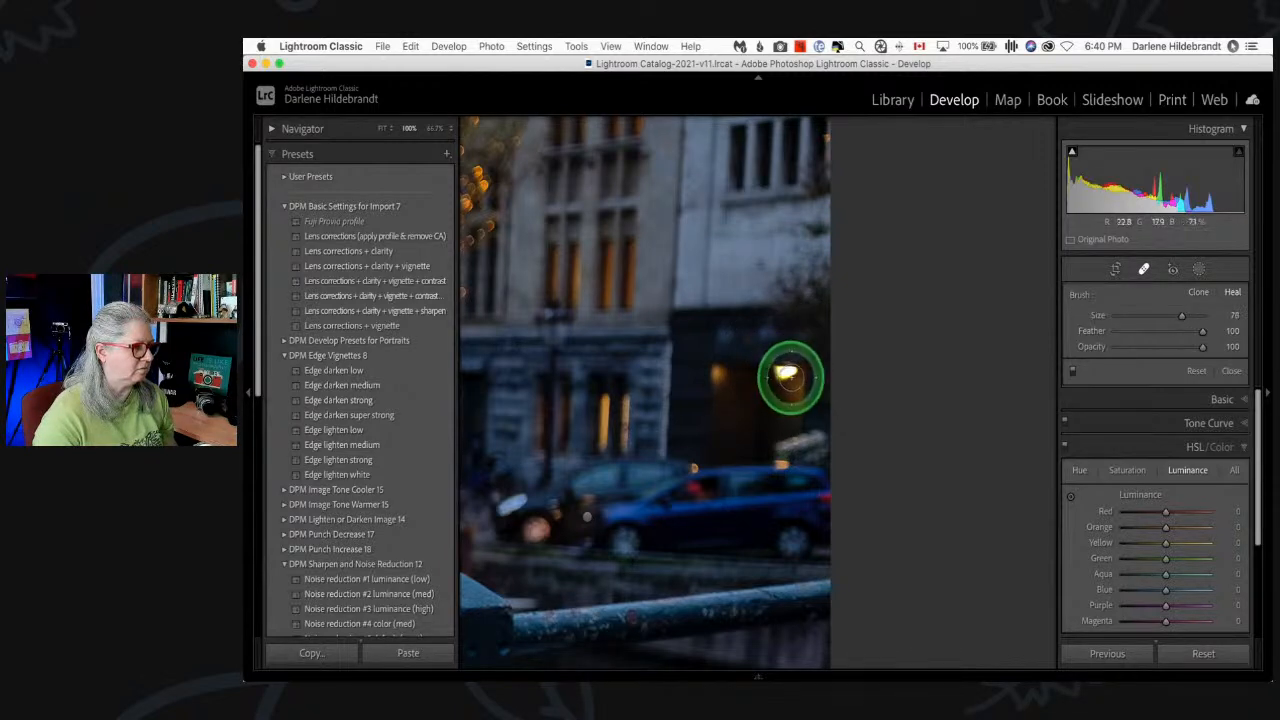
pyautogui.click(927, 447)
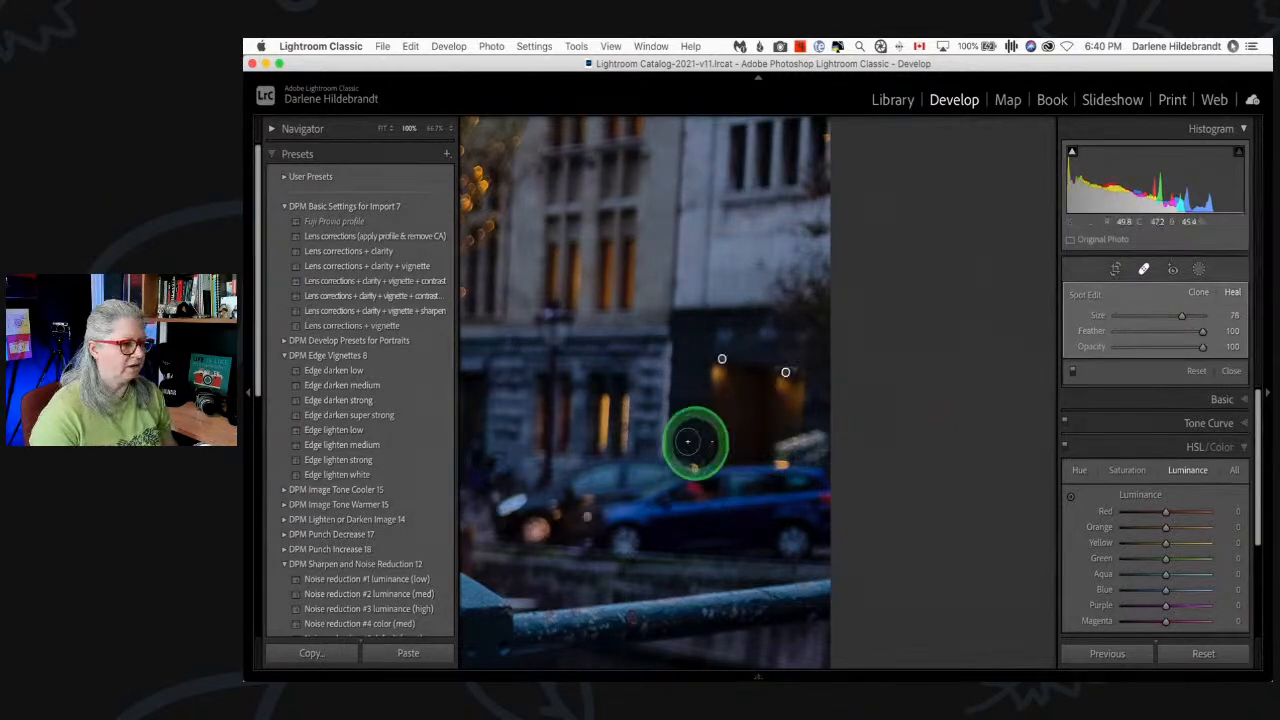
pyautogui.moveTo(718, 364); pyautogui.dragTo(684, 338)
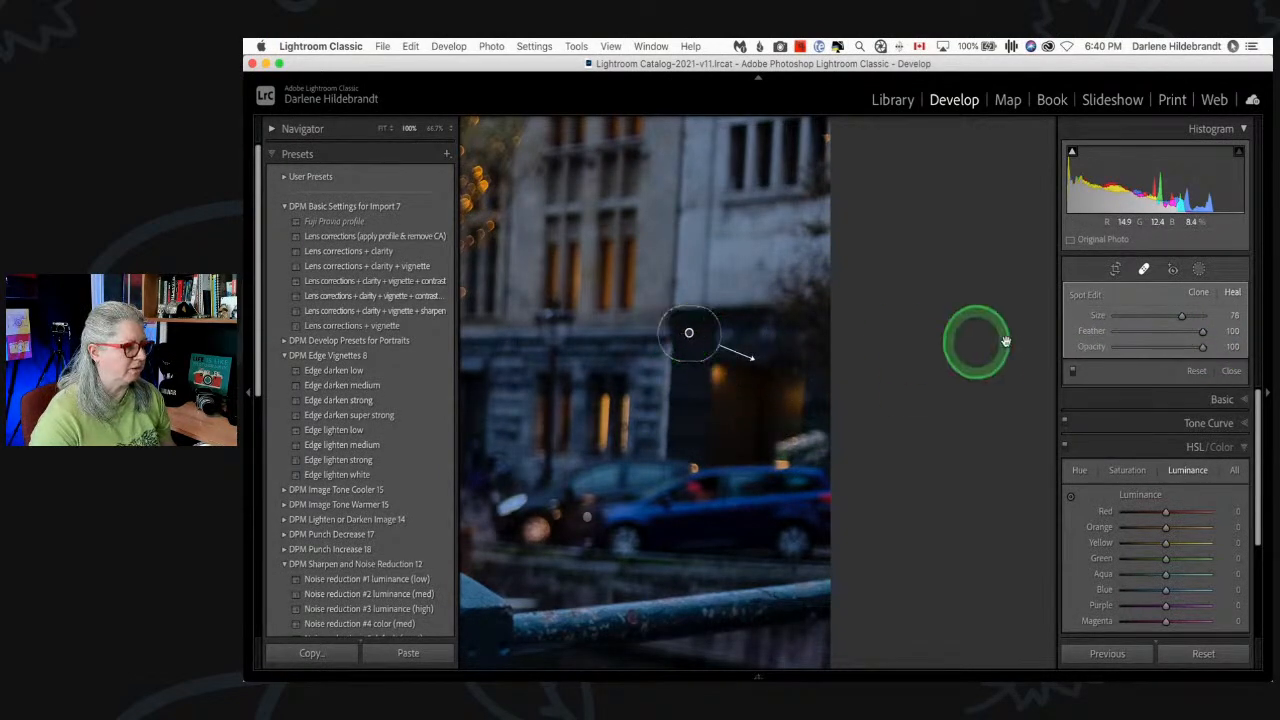
pyautogui.press('q')
pyautogui.click(549, 408)
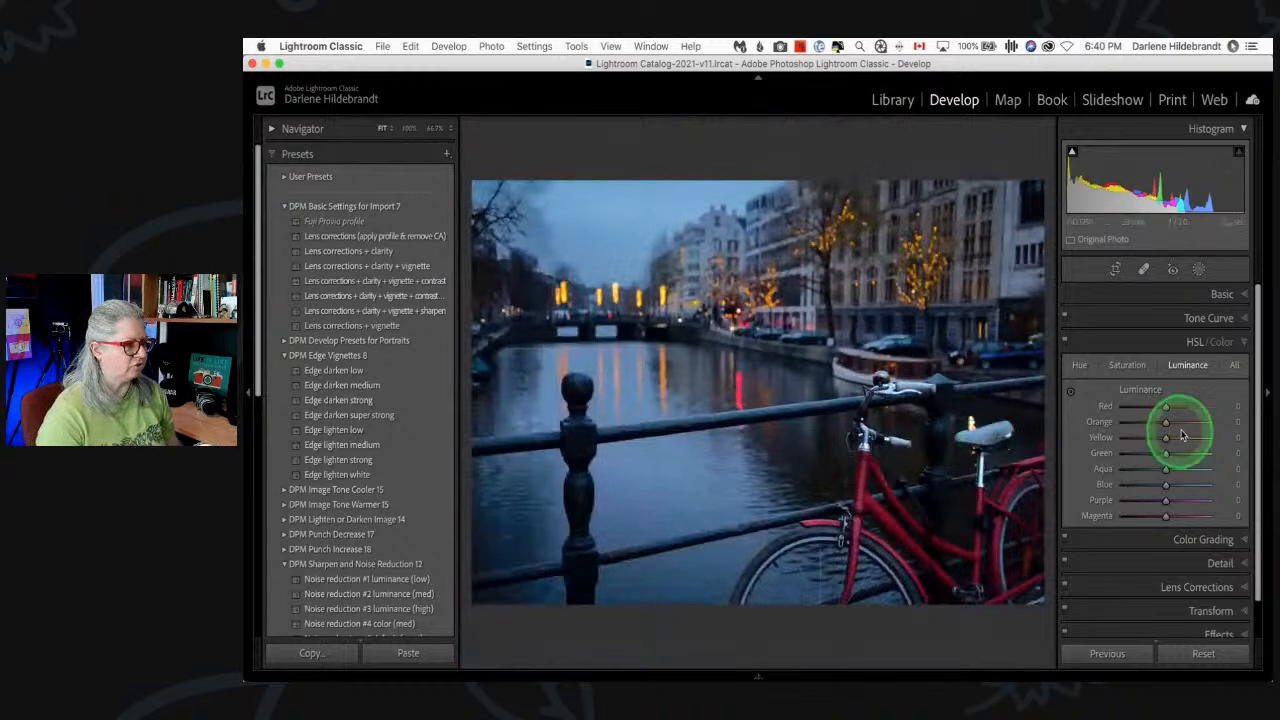
# - Rotate the photo 180 degrees and show it without side panels against a blacked-out surround to judge its bright areas
pyautogui.press('Tab')
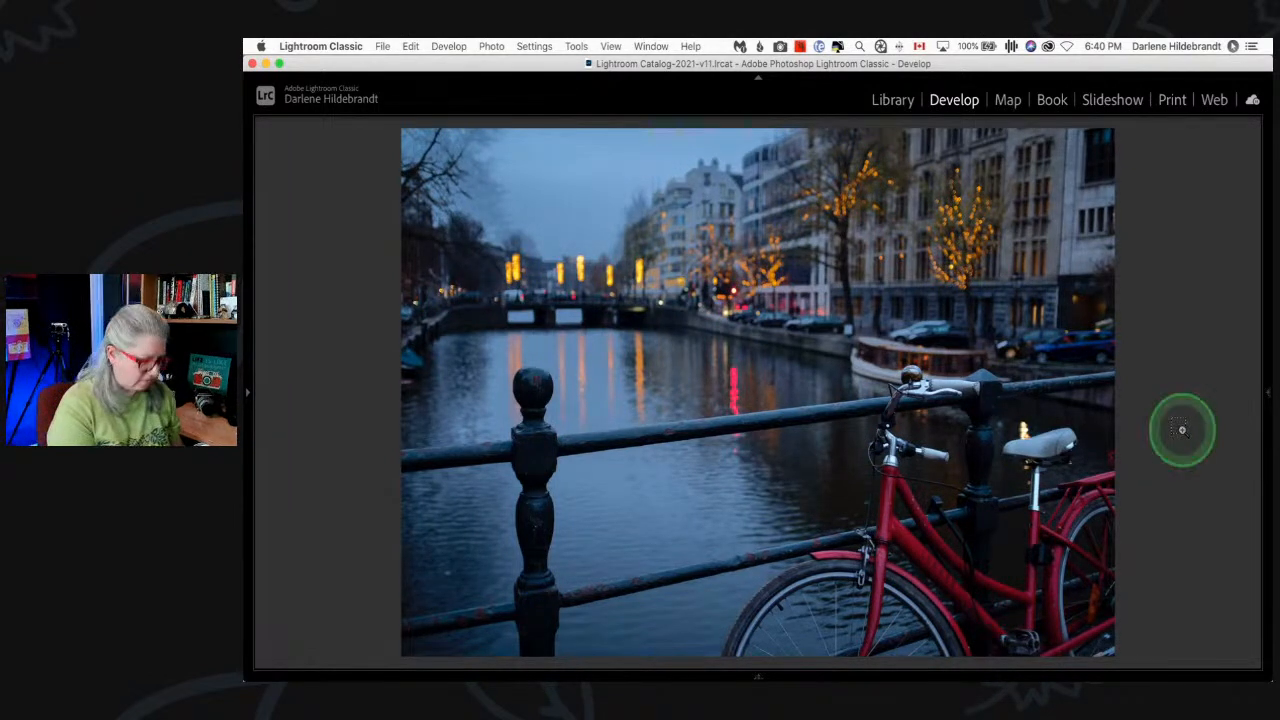
pyautogui.press('super+]')
pyautogui.press('super+]')
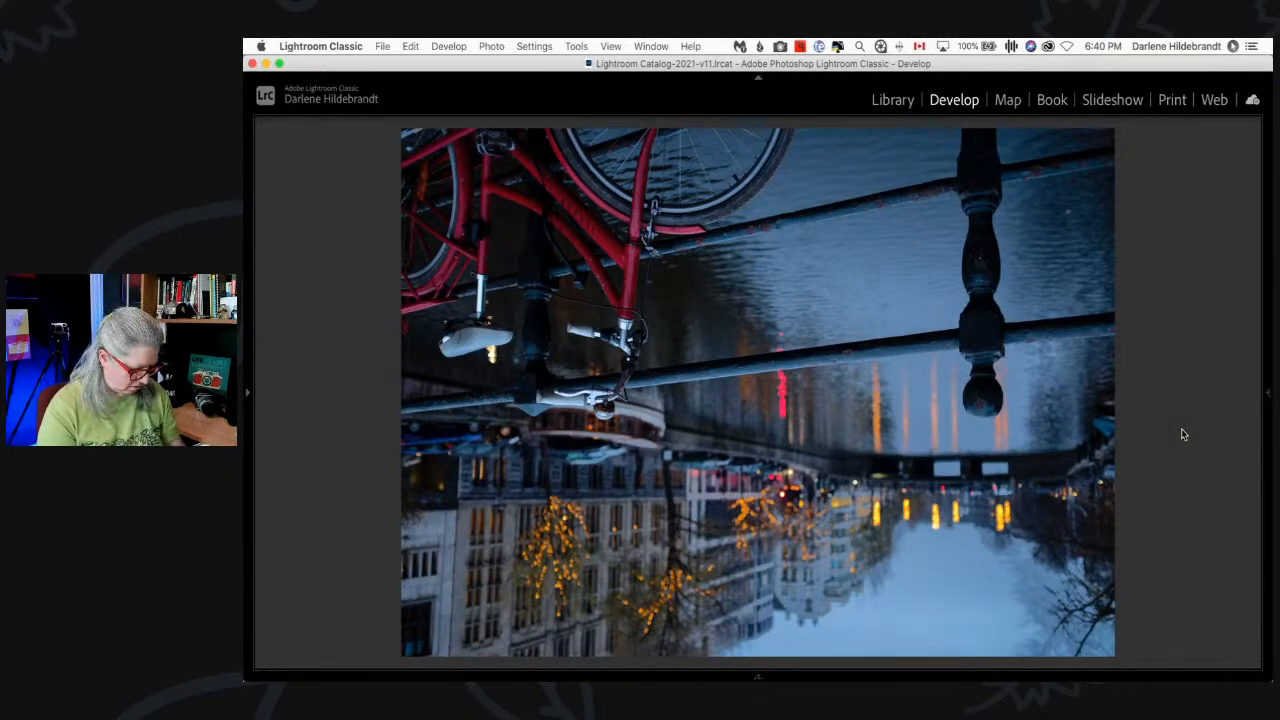
pyautogui.press('l')
pyautogui.press('l')
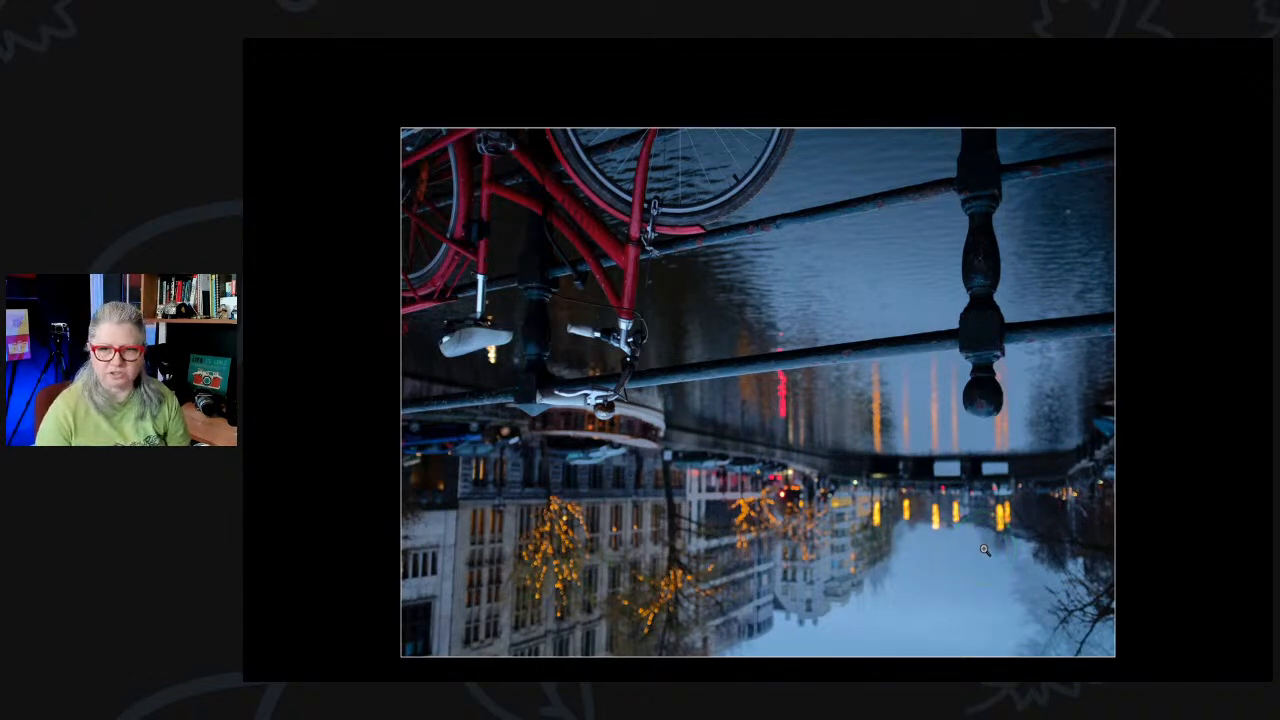
# - Compare the upside-down photo with its before version, and return to the upright photo in the normal editing view
pyautogui.press('\\')
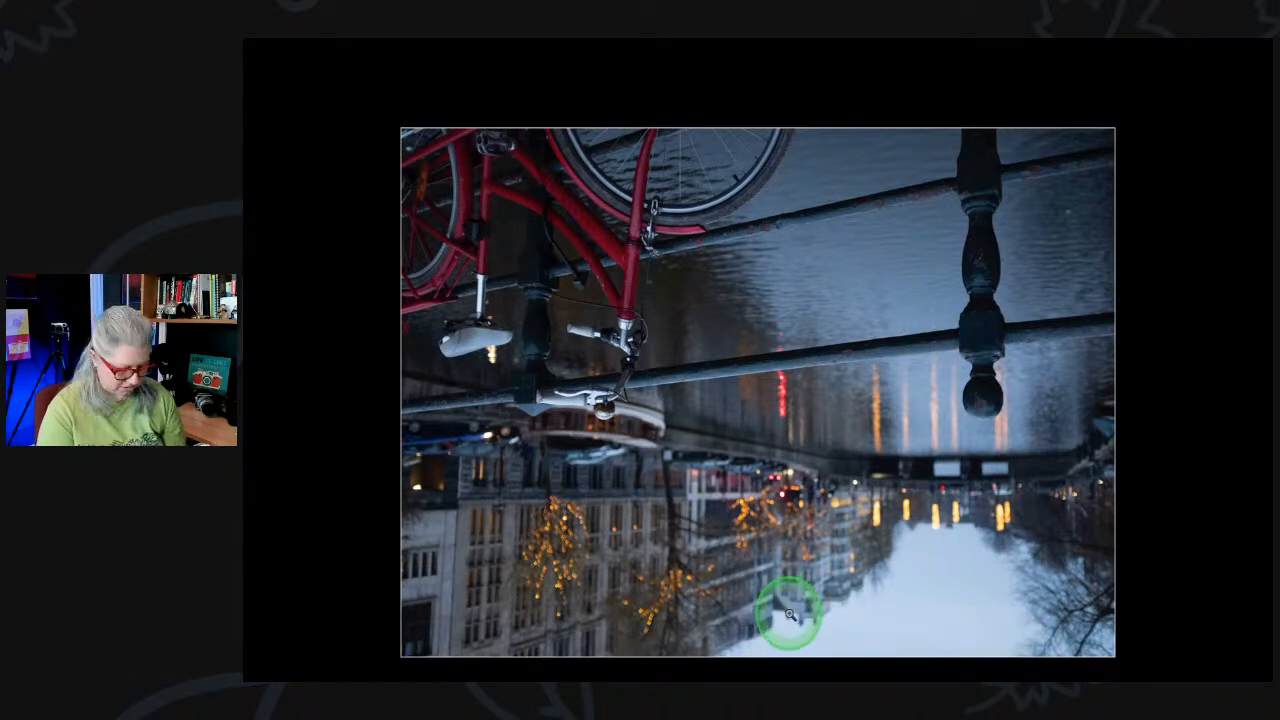
pyautogui.press('\\')
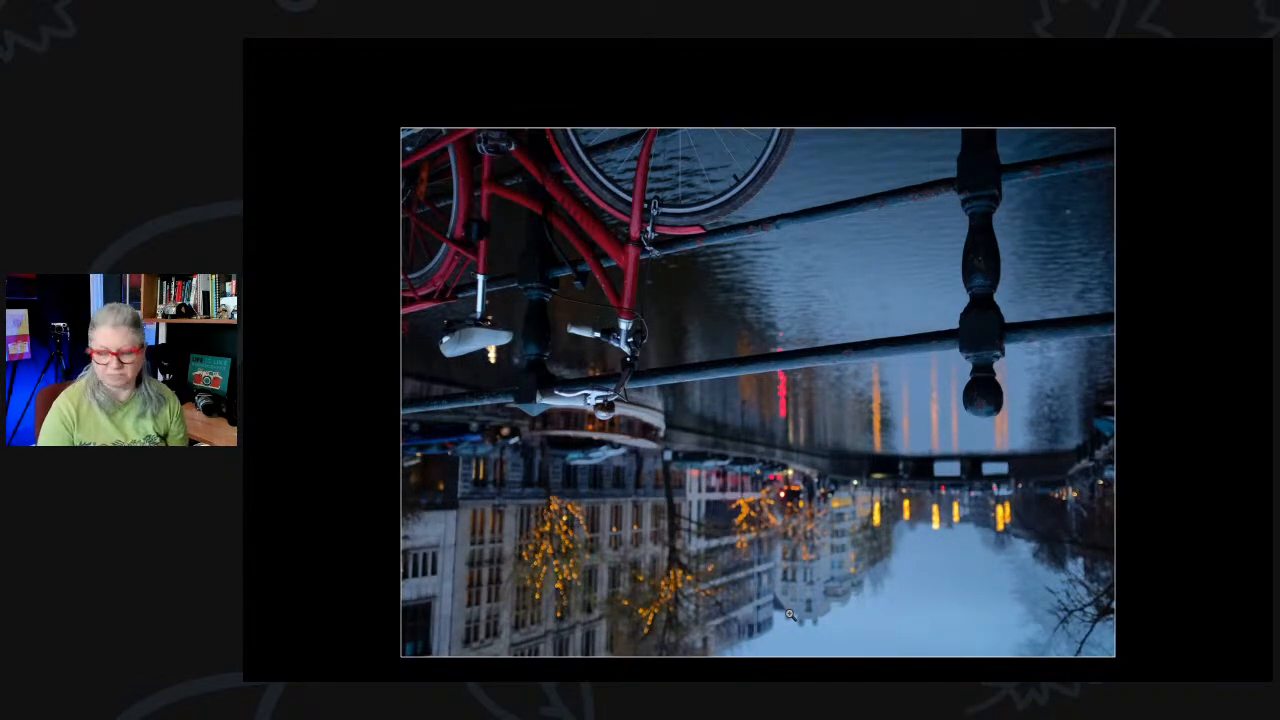
pyautogui.press('f')
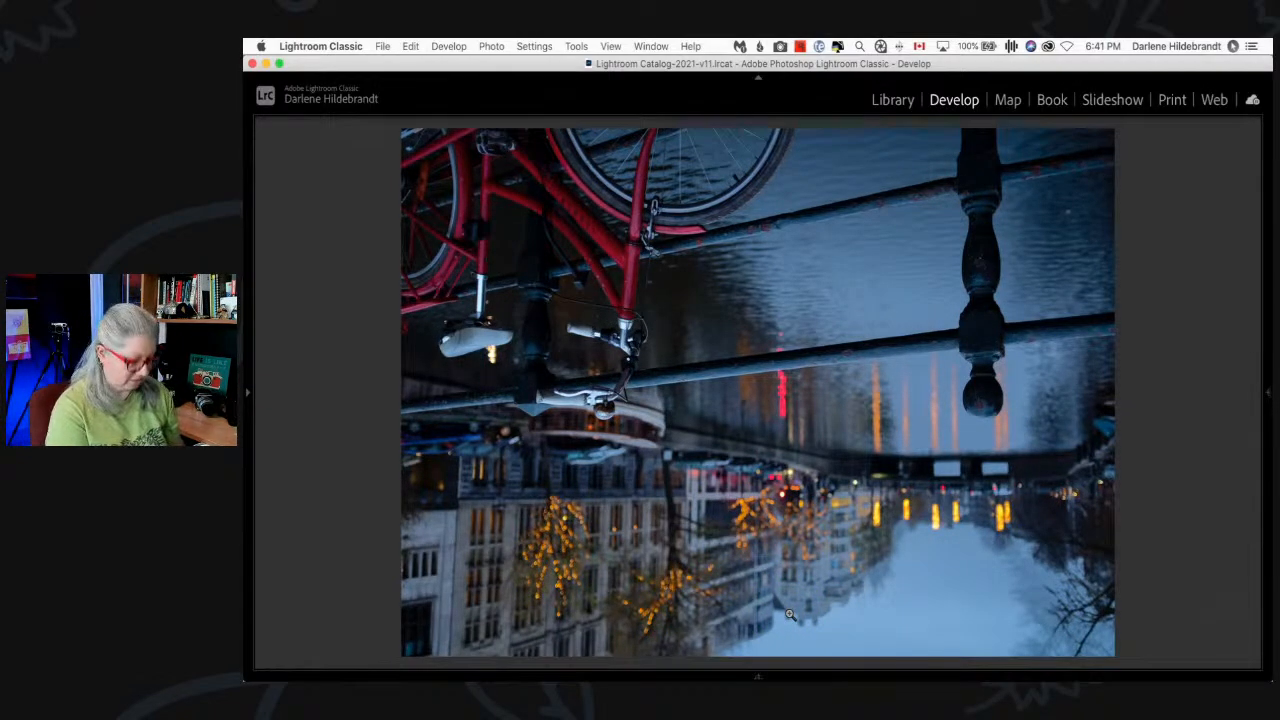
pyautogui.press('super+bracketright')
pyautogui.press('super+bracketright')
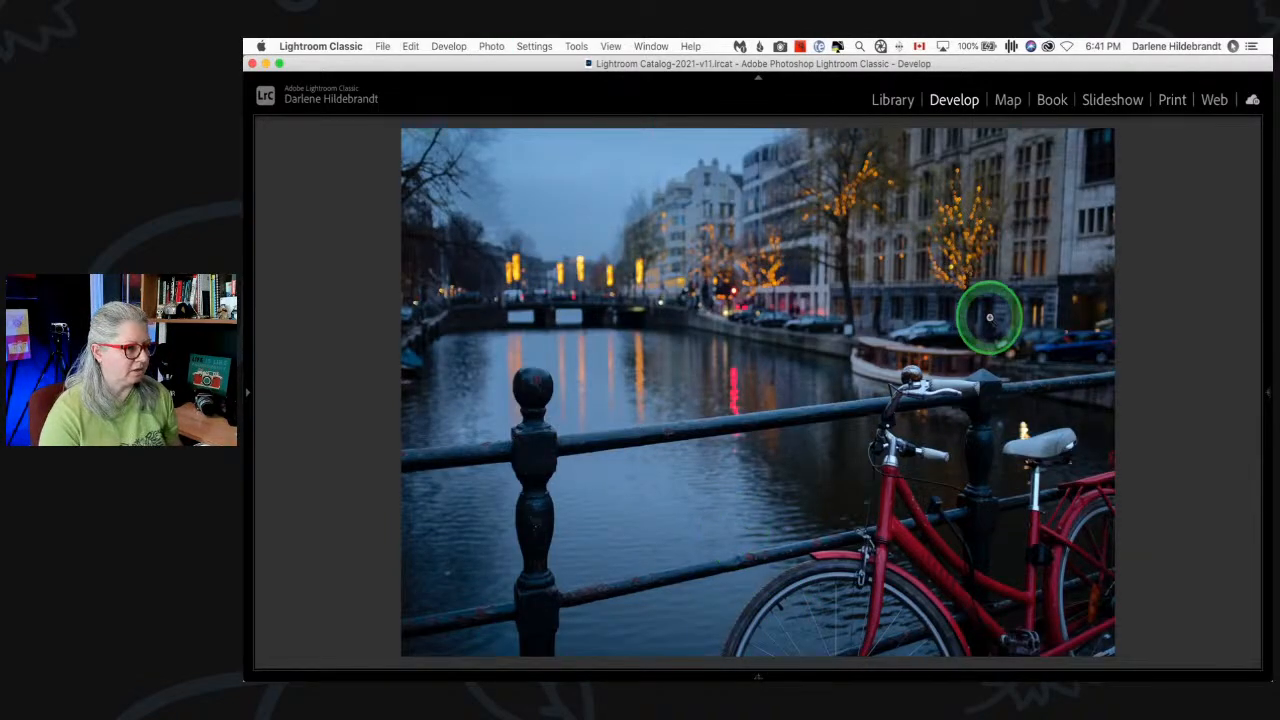
pyautogui.press('Tab')
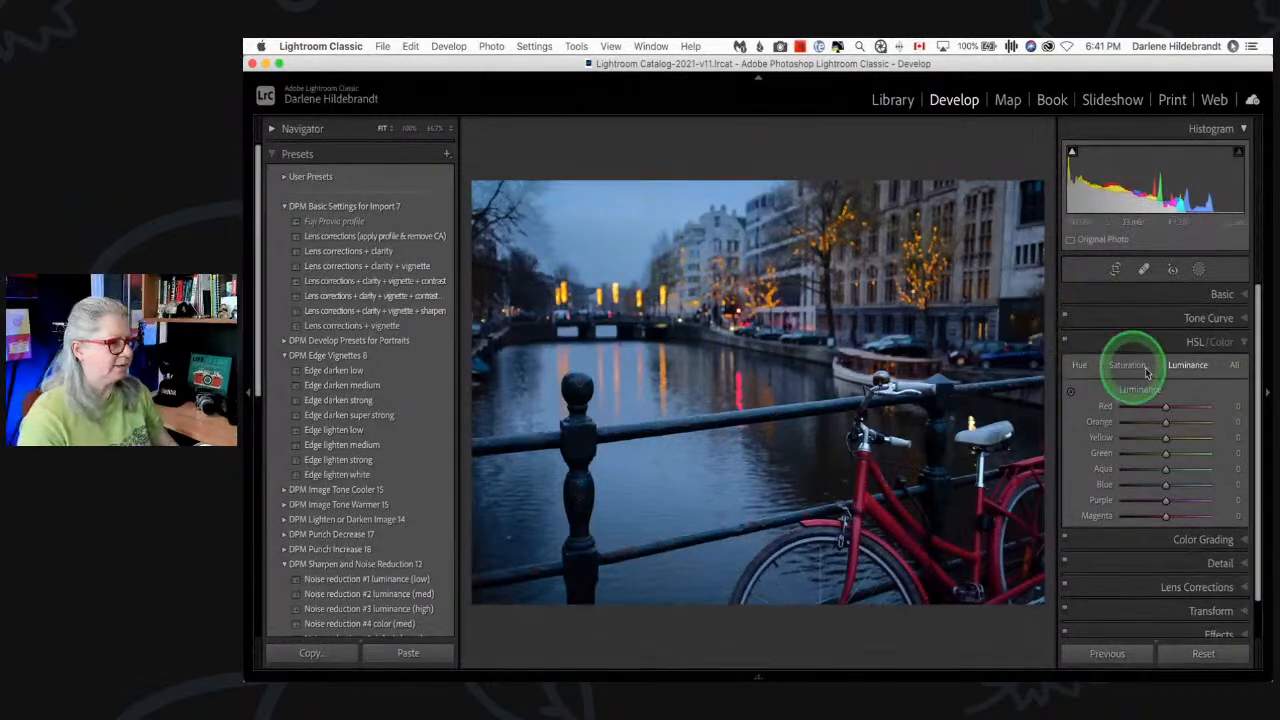
# - Try a Select Subject mask on the photo, and undo it
pyautogui.click(1199, 269)
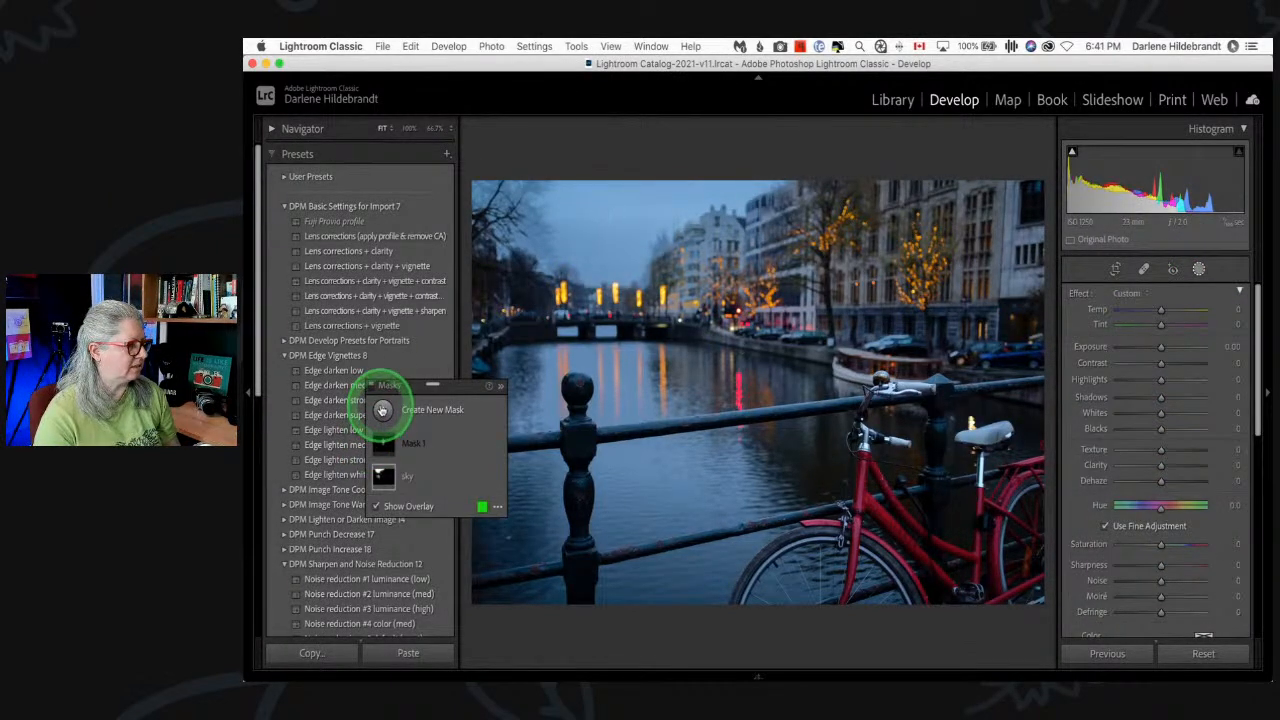
pyautogui.click(381, 410)
pyautogui.click(429, 437)
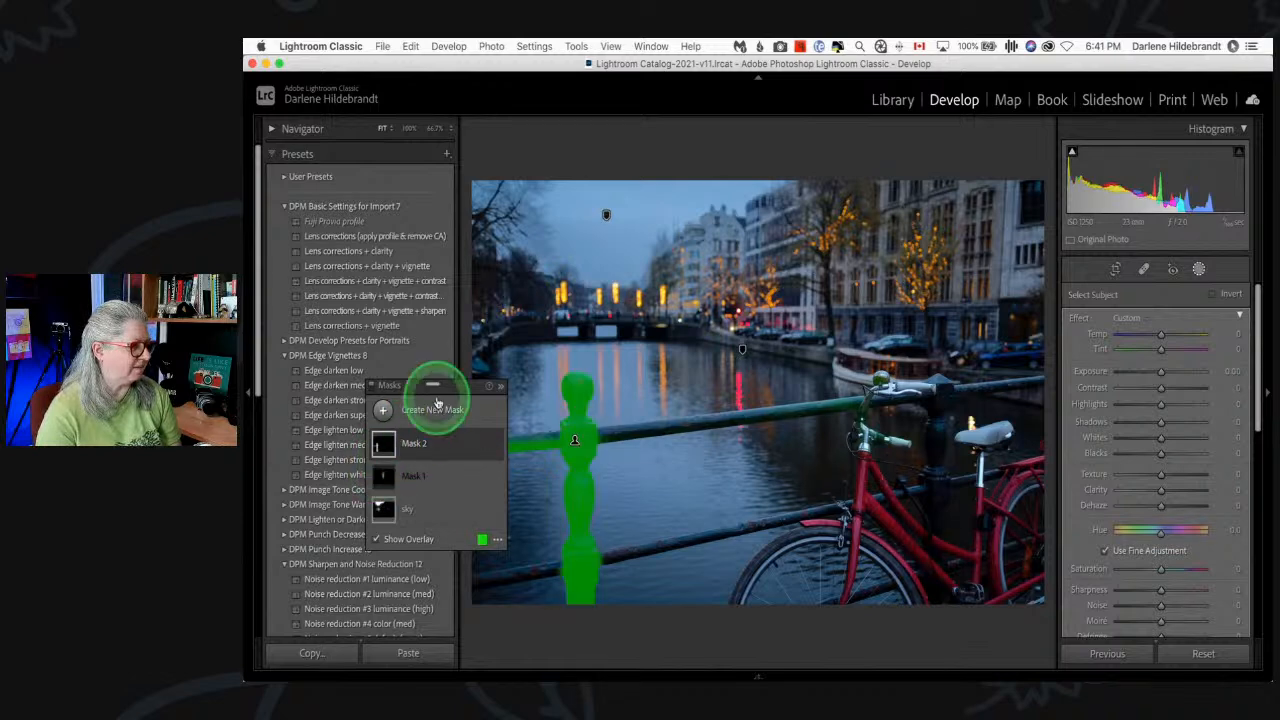
pyautogui.moveTo(451, 380); pyautogui.dragTo(430, 150)
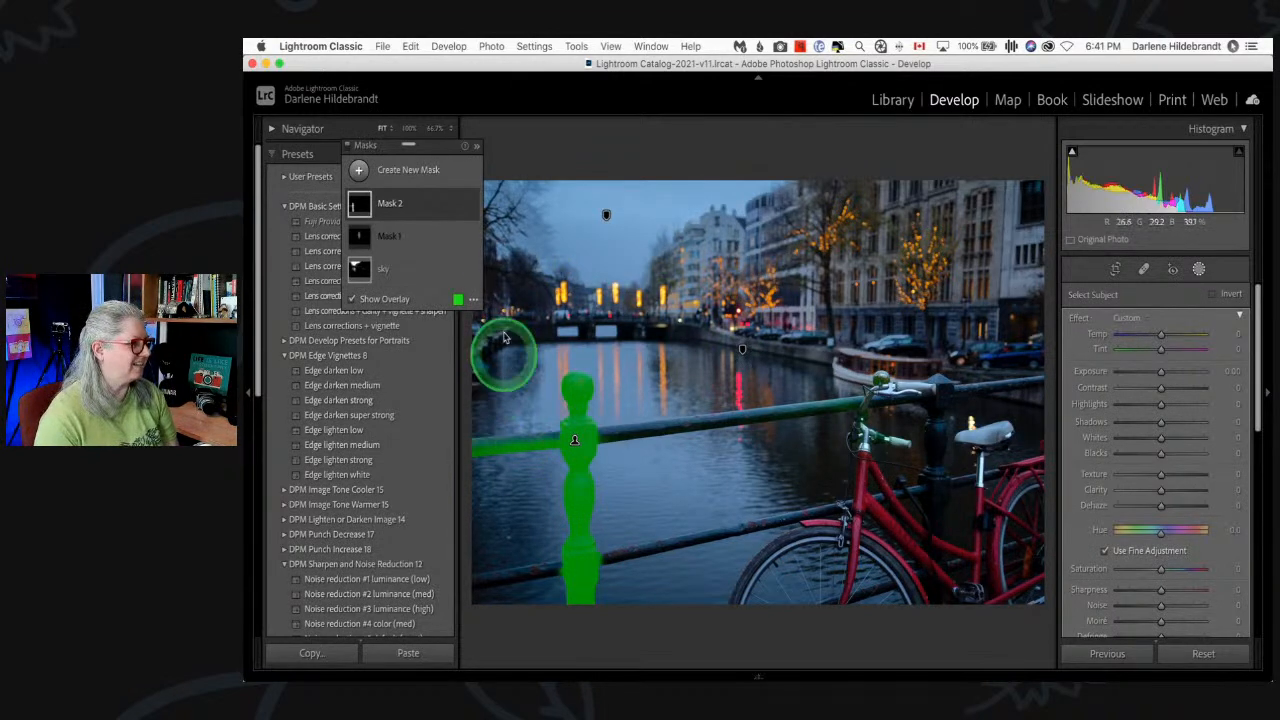
pyautogui.press('super+z')
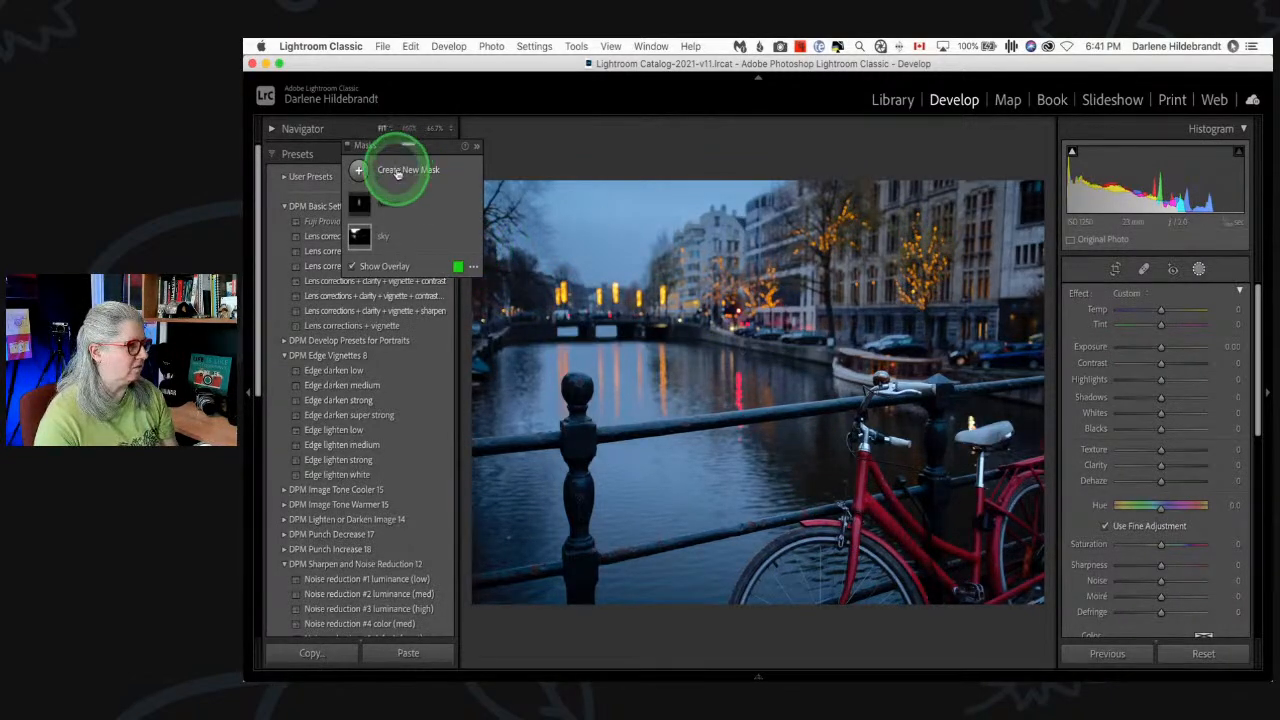
# - Add a large radial gradient mask over the red bicycle with Feather 21
pyautogui.click(358, 170)
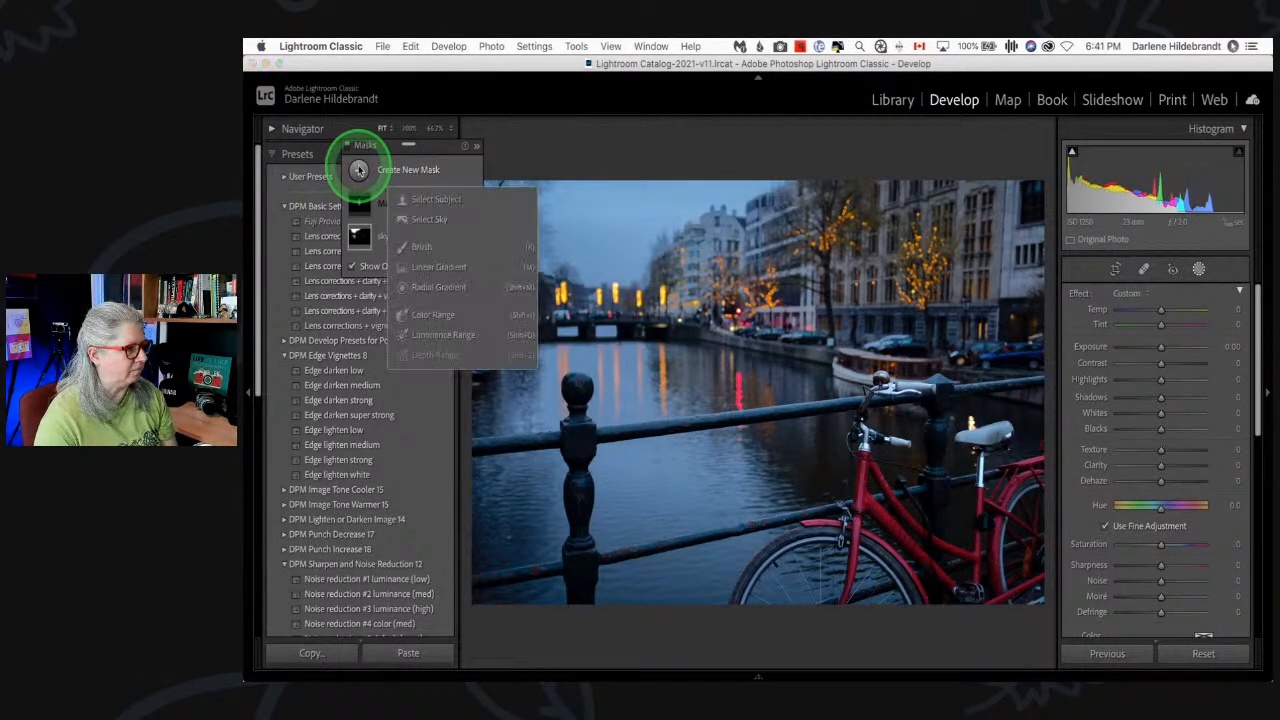
pyautogui.click(431, 288)
pyautogui.moveTo(885, 466); pyautogui.dragTo(1082, 636)
pyautogui.moveTo(908, 491); pyautogui.dragTo(869, 460)
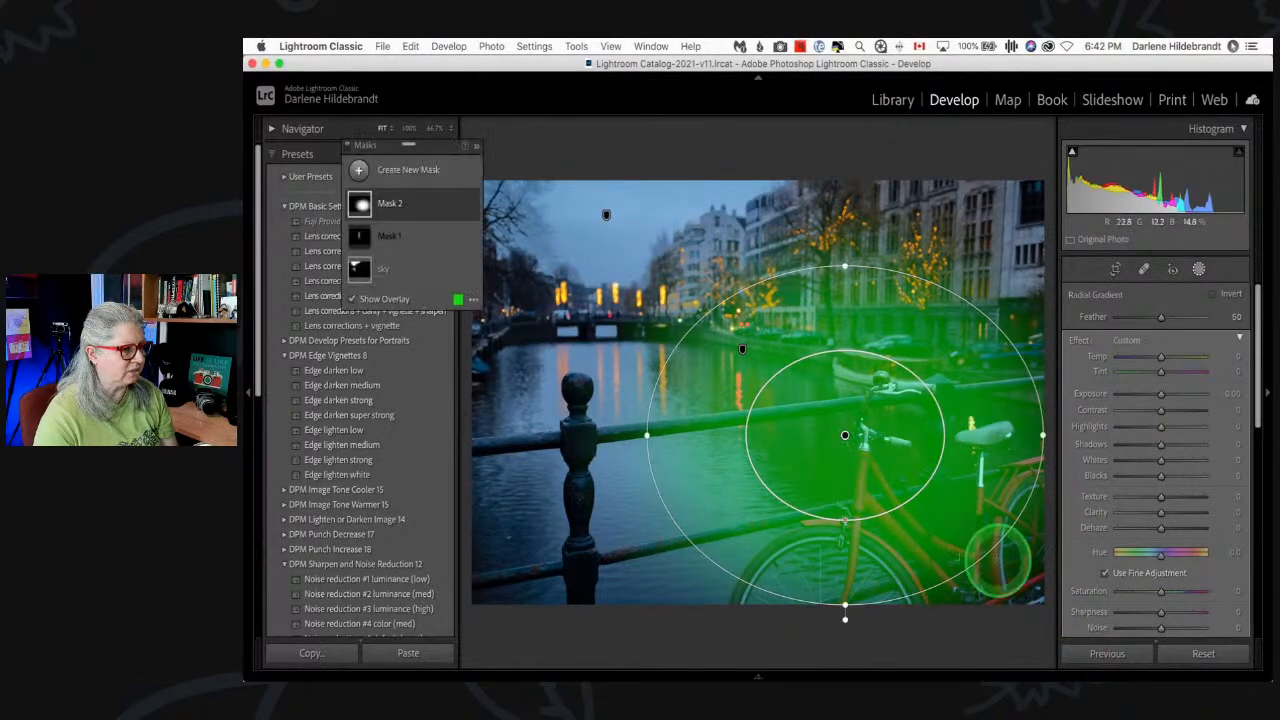
pyautogui.click(1135, 317)
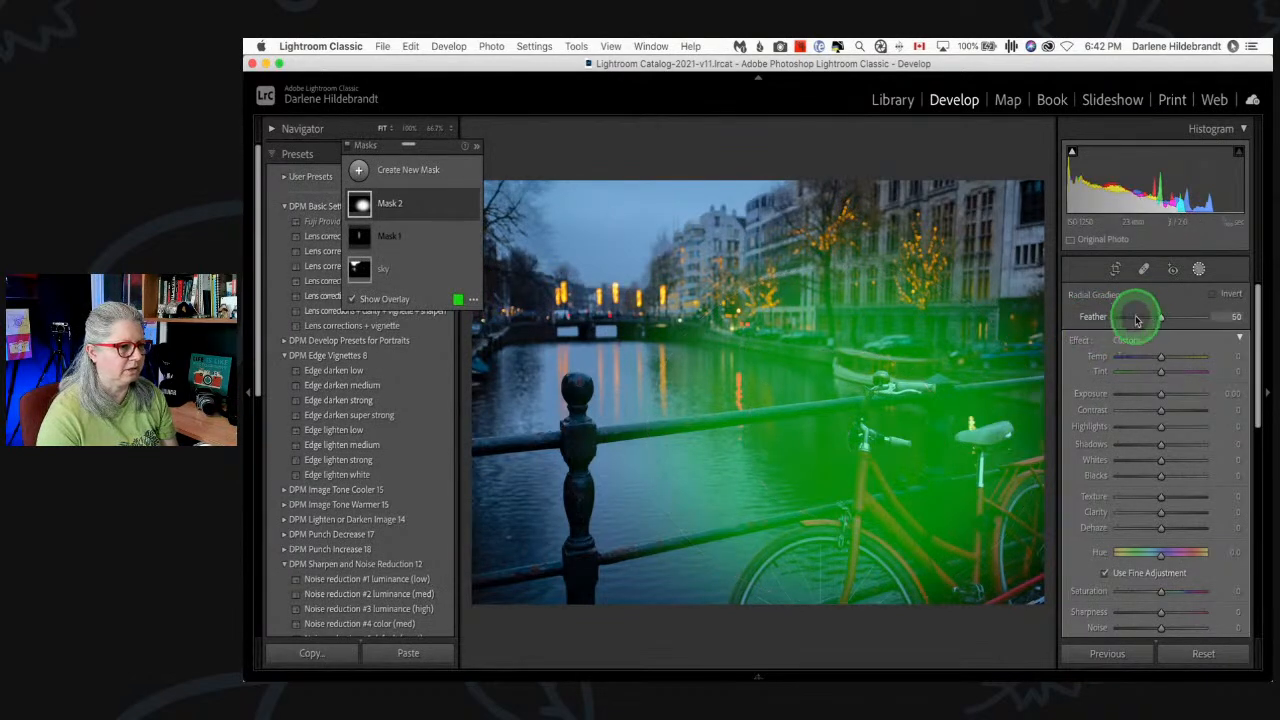
pyautogui.moveTo(846, 520); pyautogui.dragTo(886, 588)
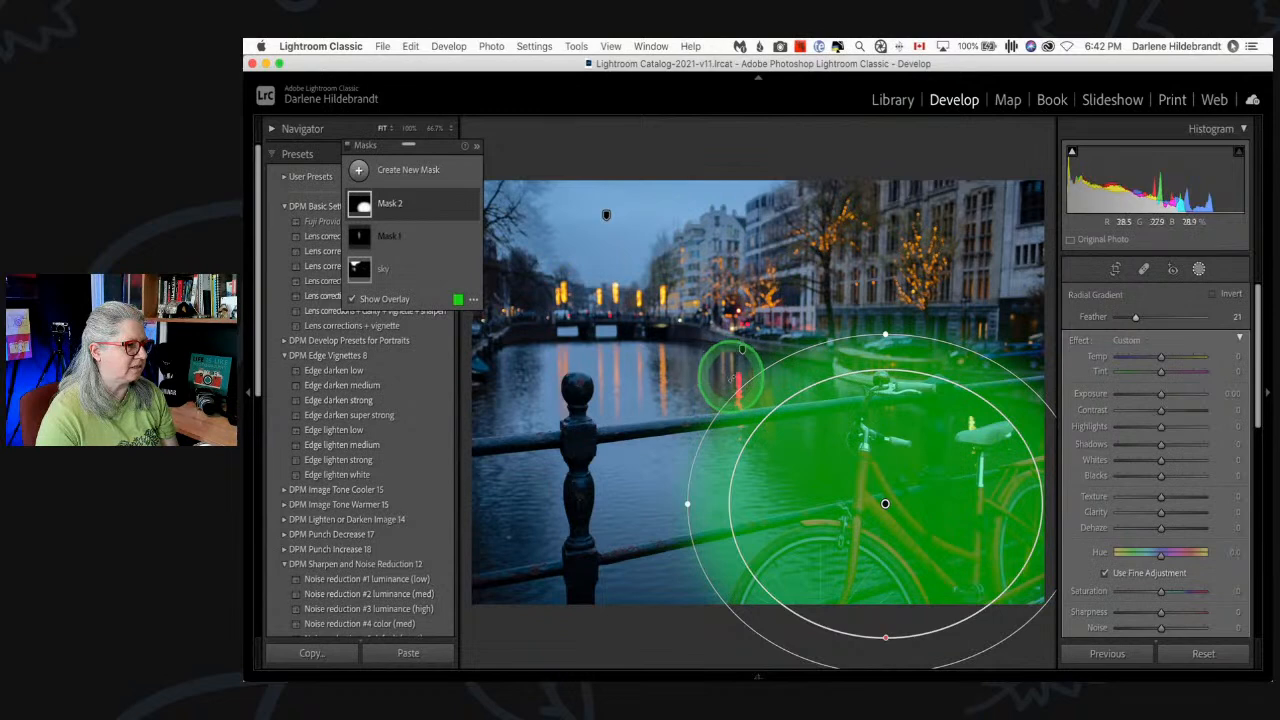
# - Rotate the radial gradient slightly and shift it lower over the red bicycle
pyautogui.moveTo(729, 371); pyautogui.dragTo(707, 424)
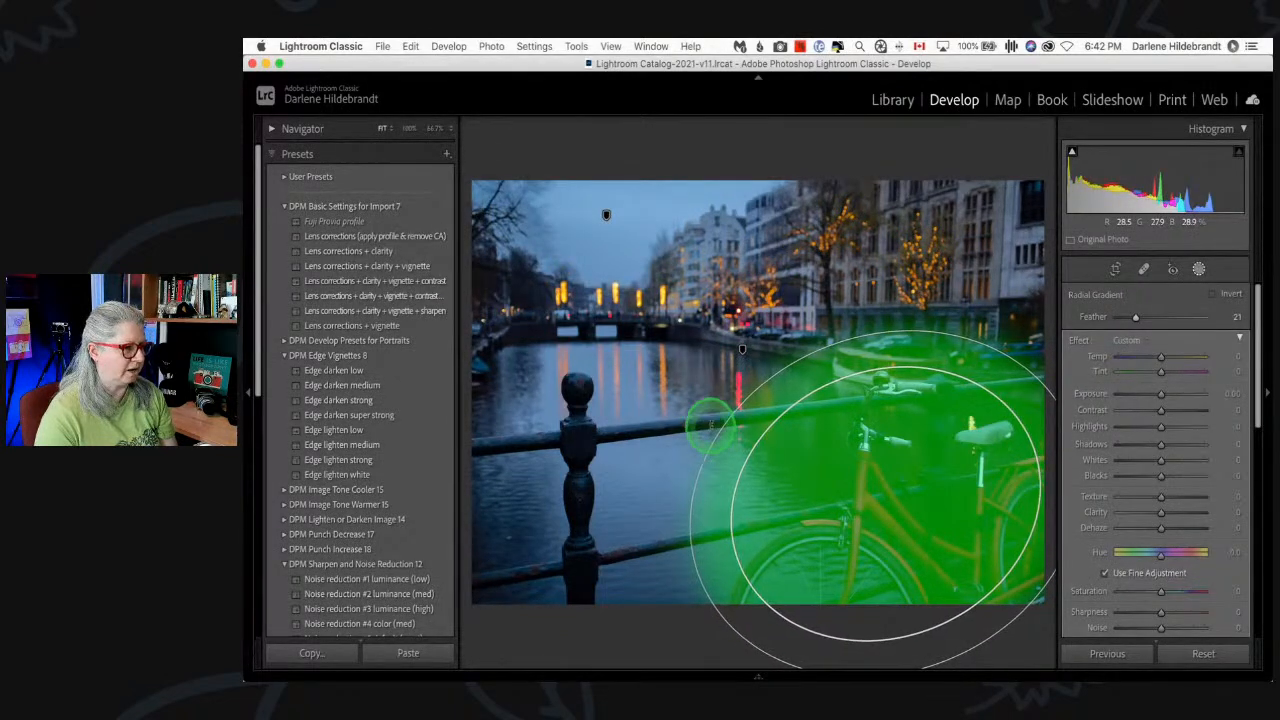
pyautogui.moveTo(871, 501); pyautogui.dragTo(892, 517)
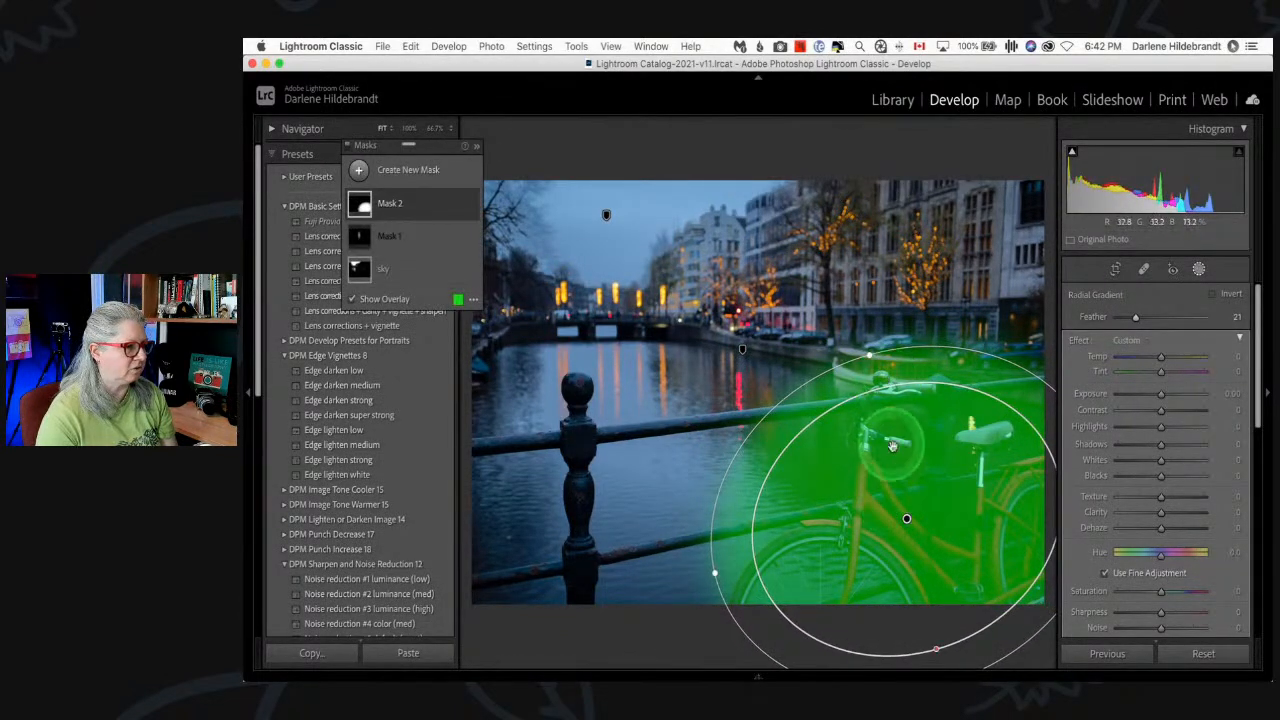
pyautogui.moveTo(827, 492); pyautogui.dragTo(822, 488)
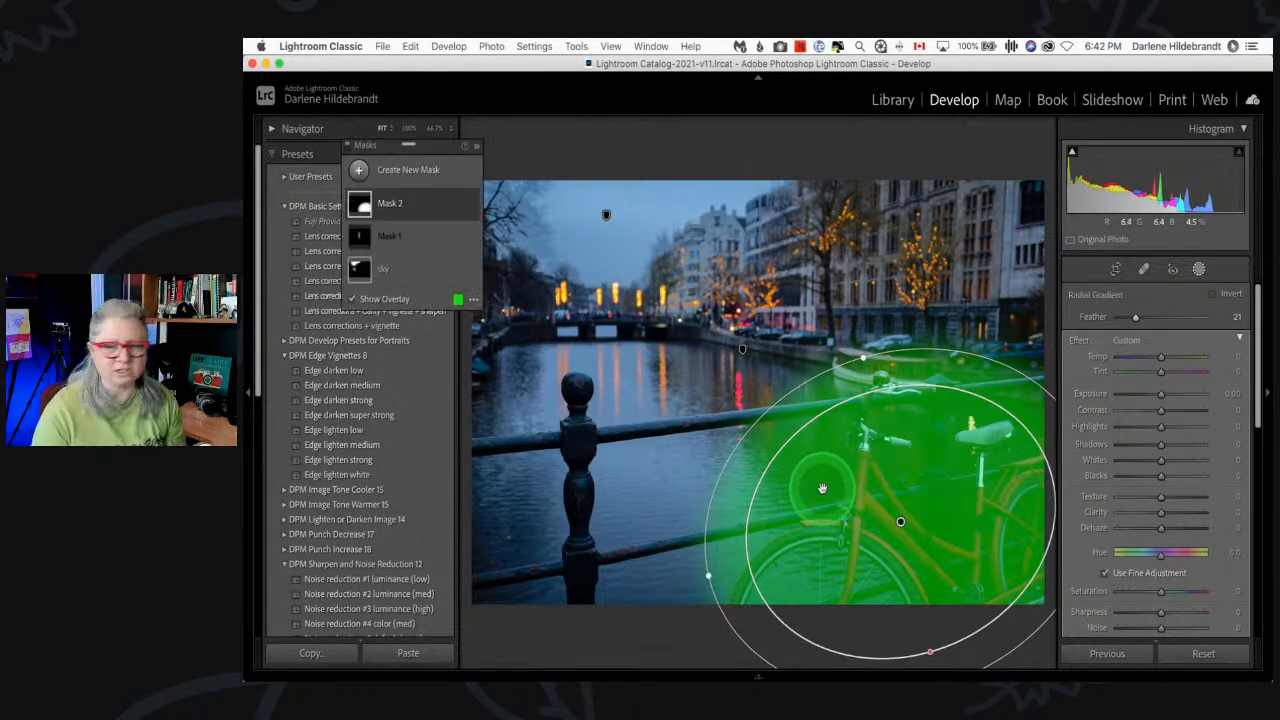
pyautogui.click(823, 490)
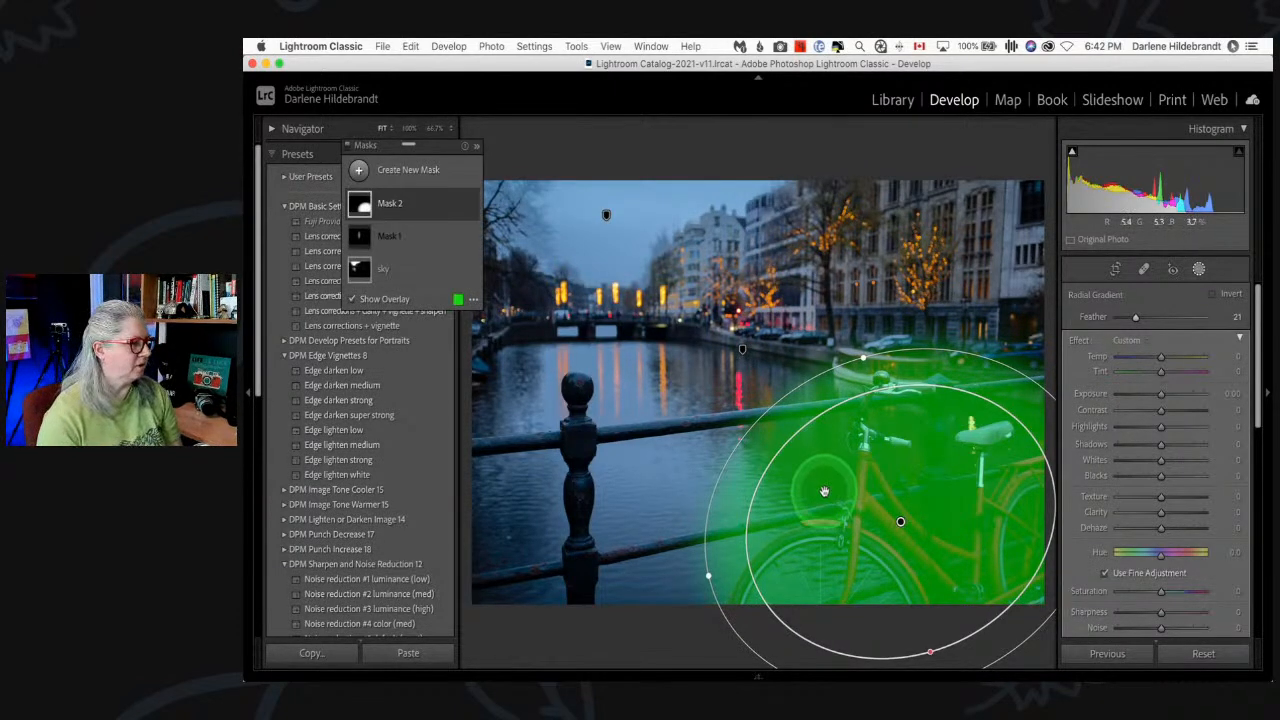
# - Intersect the radial gradient mask with a Color Range sampled from the bicycle's red frame
pyautogui.click(426, 202)
pyautogui.click(458, 206)
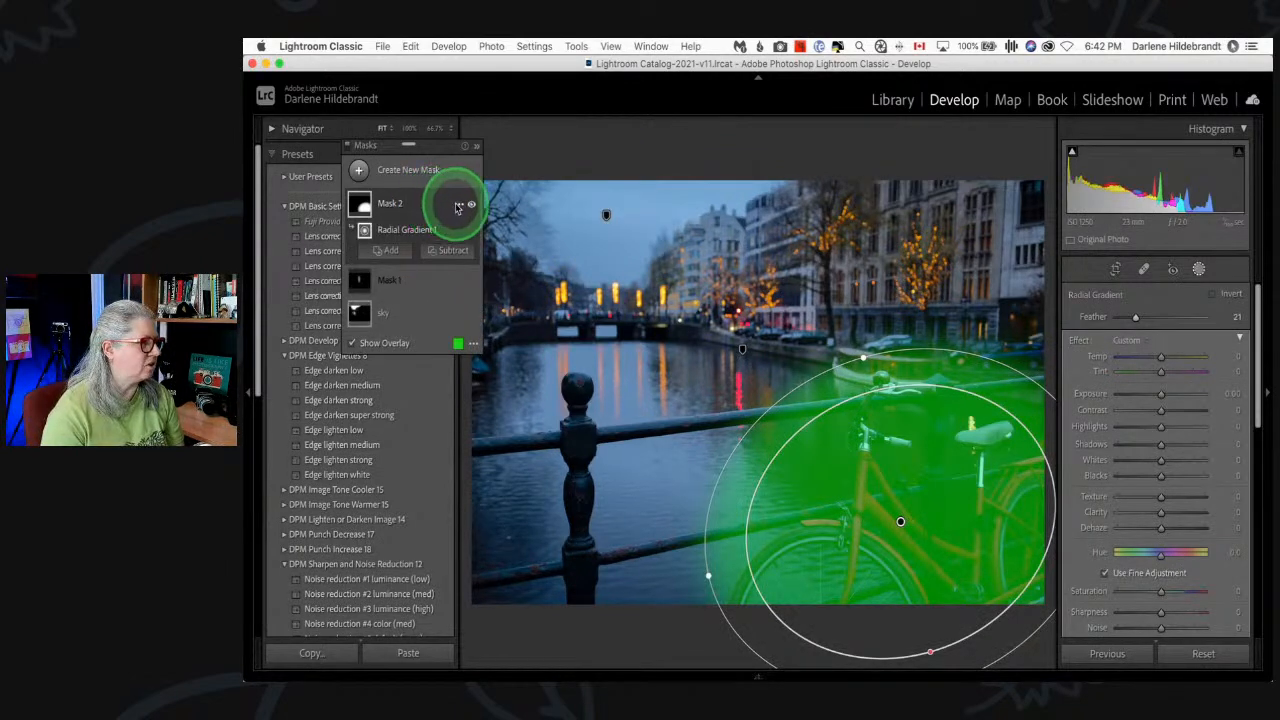
pyautogui.moveTo(490, 233)
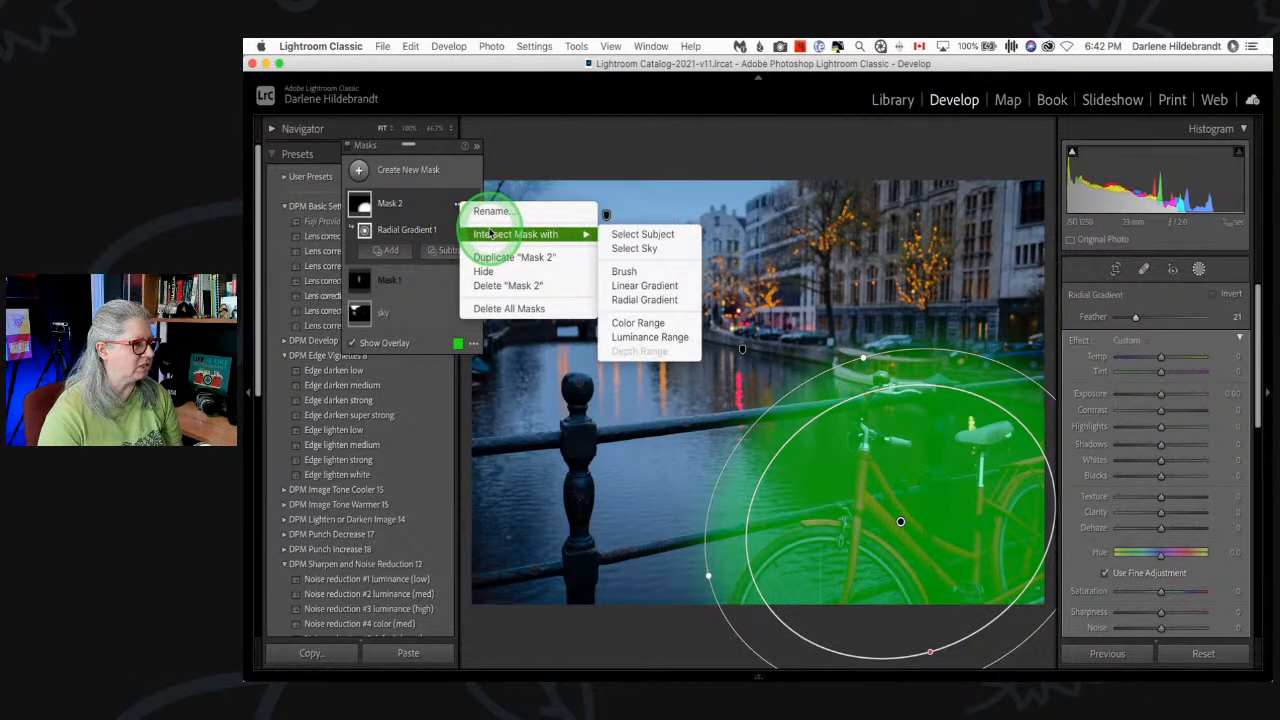
pyautogui.click(638, 323)
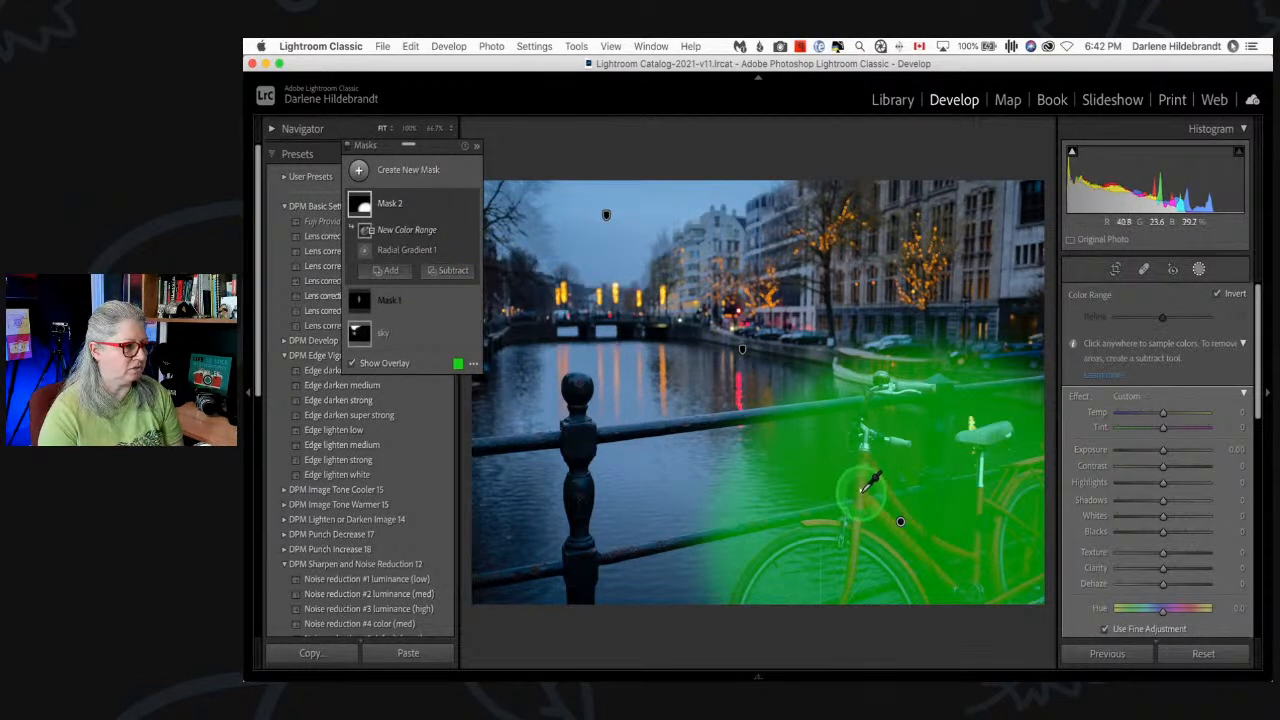
pyautogui.click(861, 493)
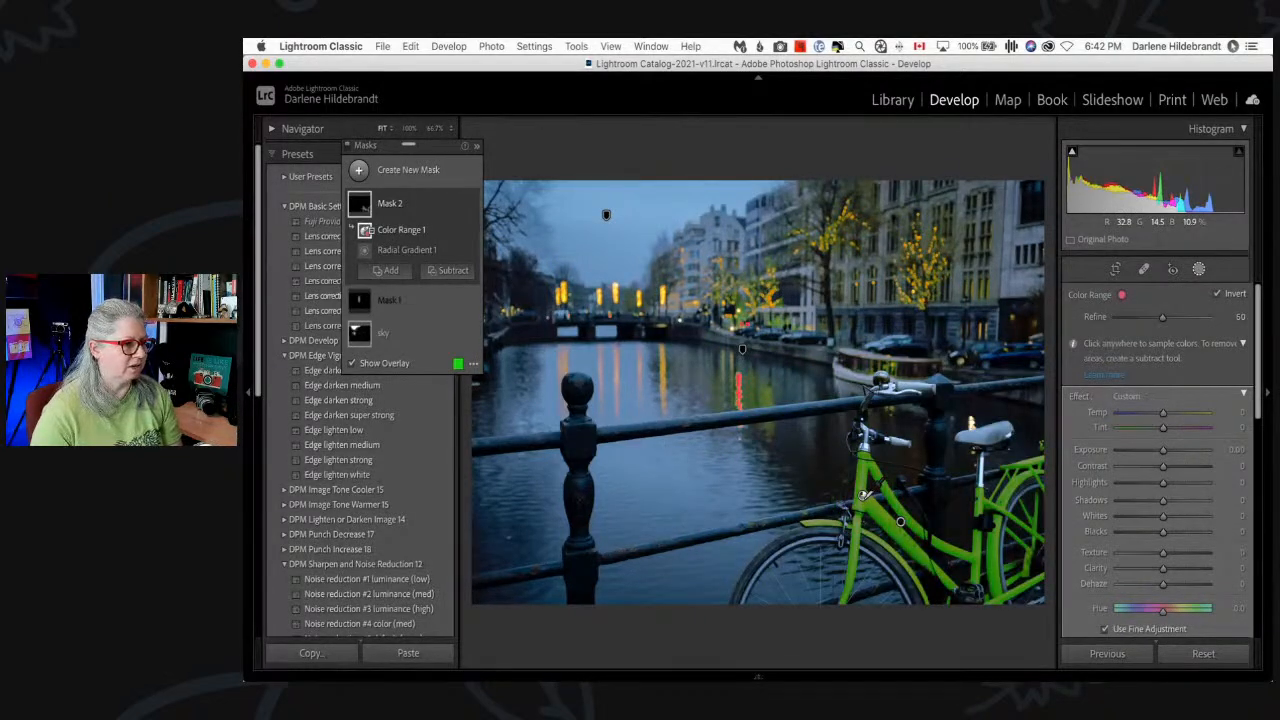
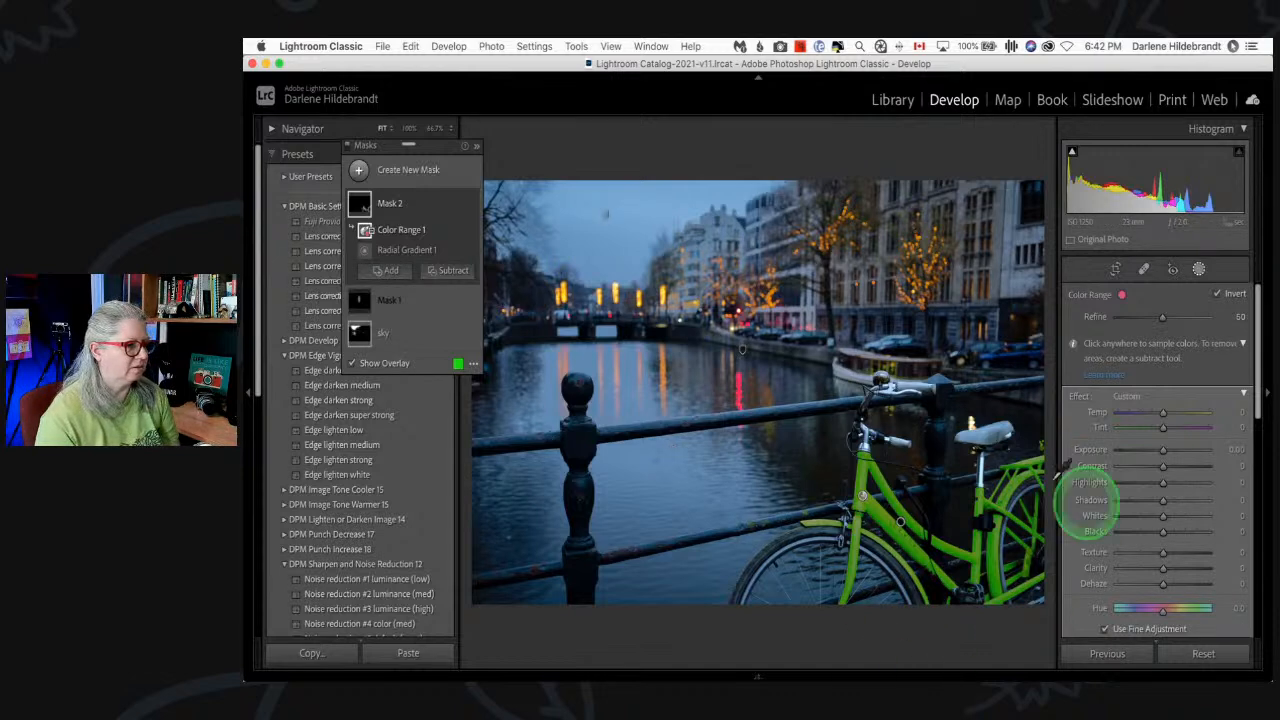
# - Set the bicycle mask's Exposure to 0.58, Texture to 18 and Clarity to 34
pyautogui.click(1163, 451)
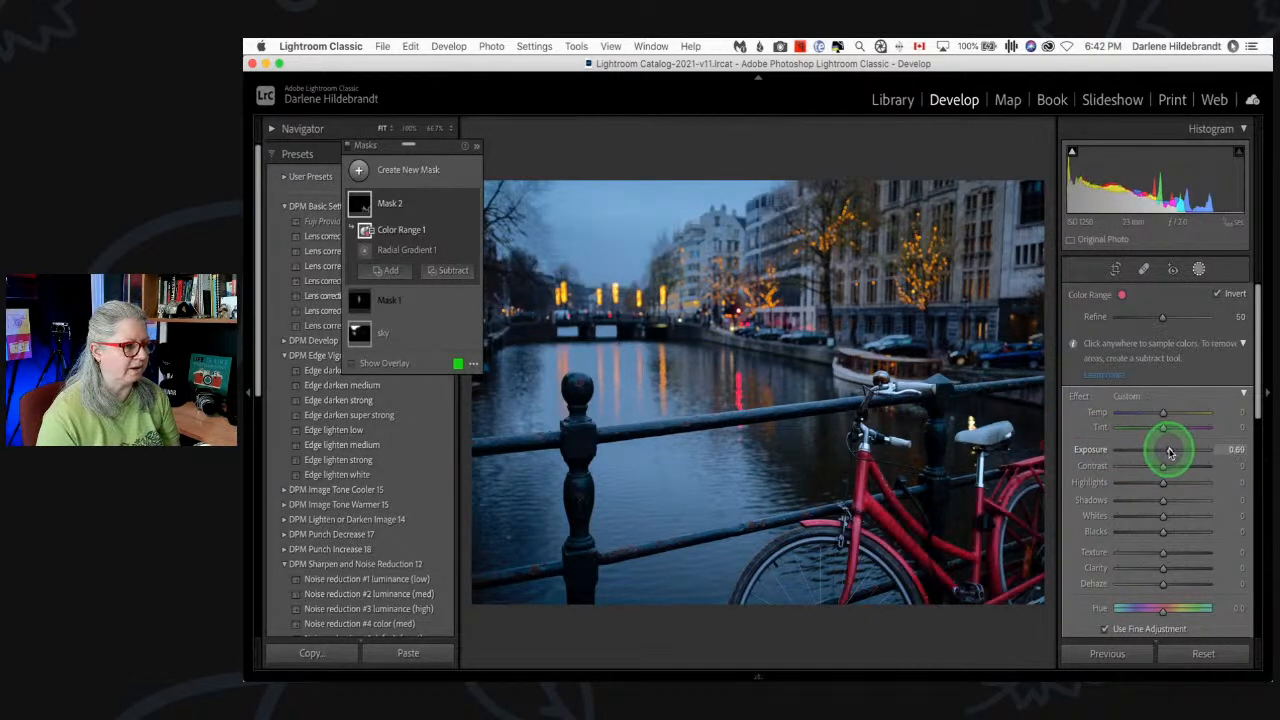
pyautogui.scroll(-2, 1152, 495)
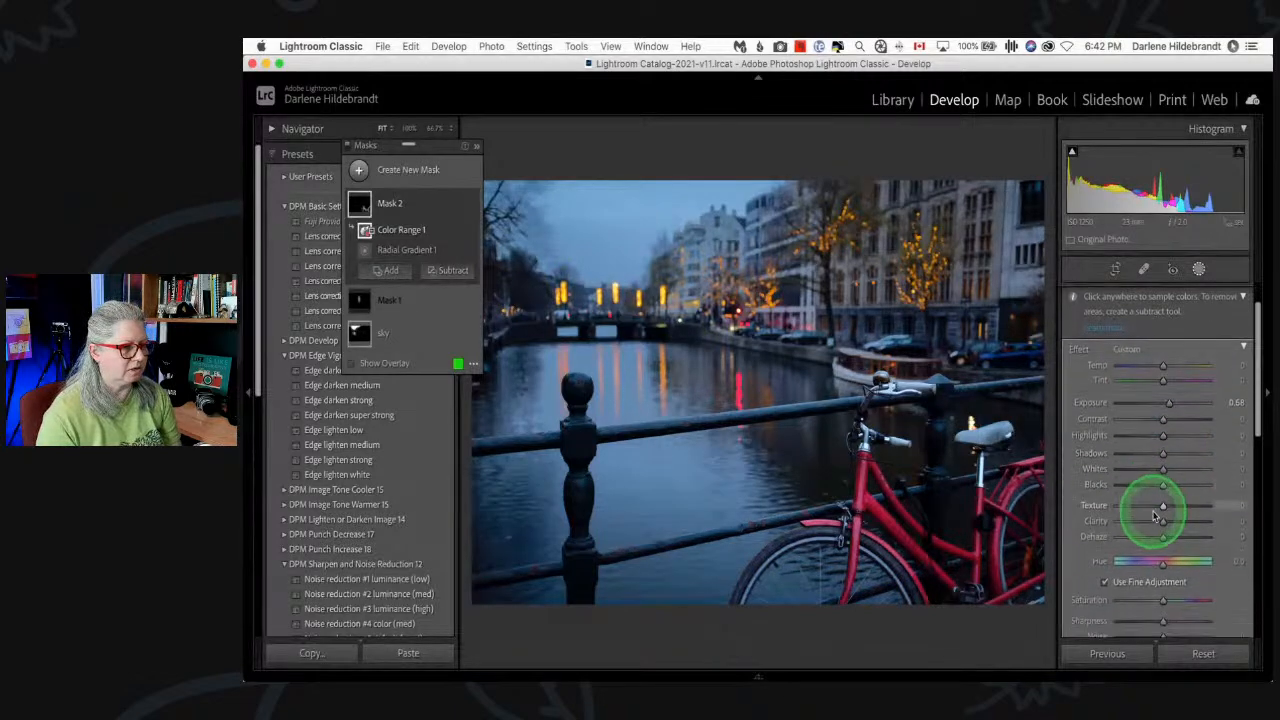
pyautogui.moveTo(1161, 522); pyautogui.dragTo(1172, 521)
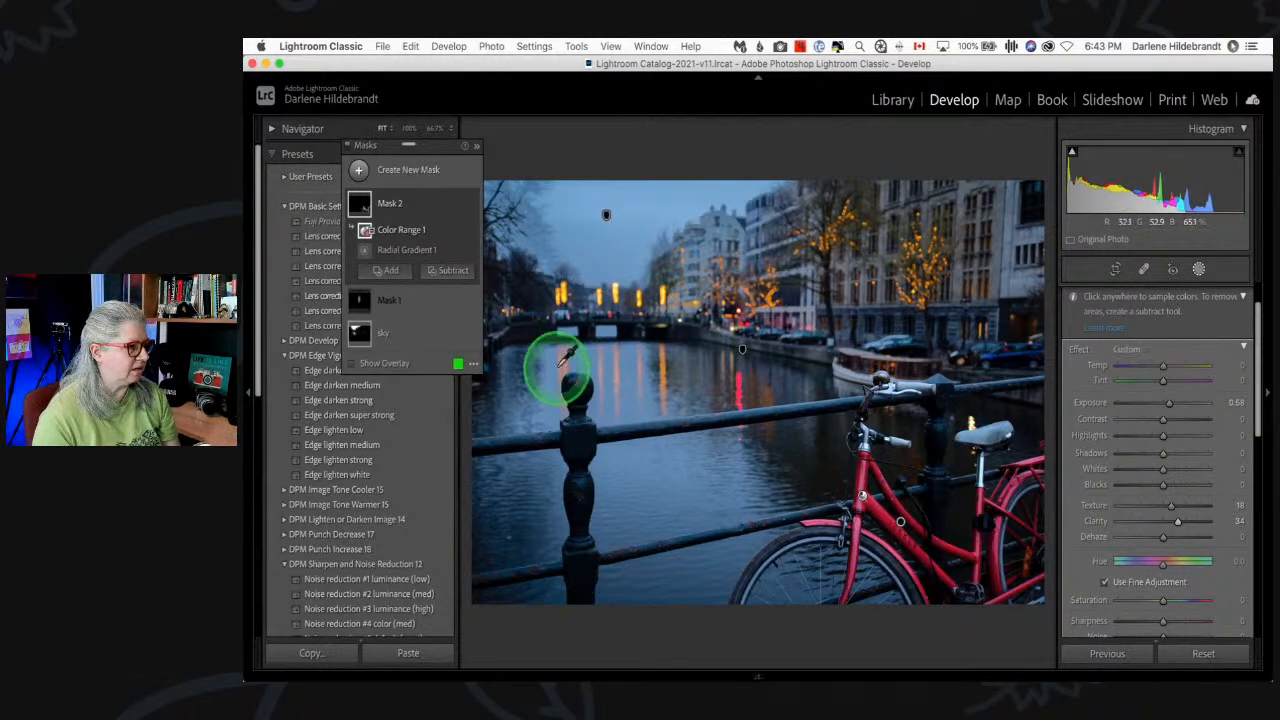
# - Rename the bicycle mask as bike
pyautogui.click(456, 205)
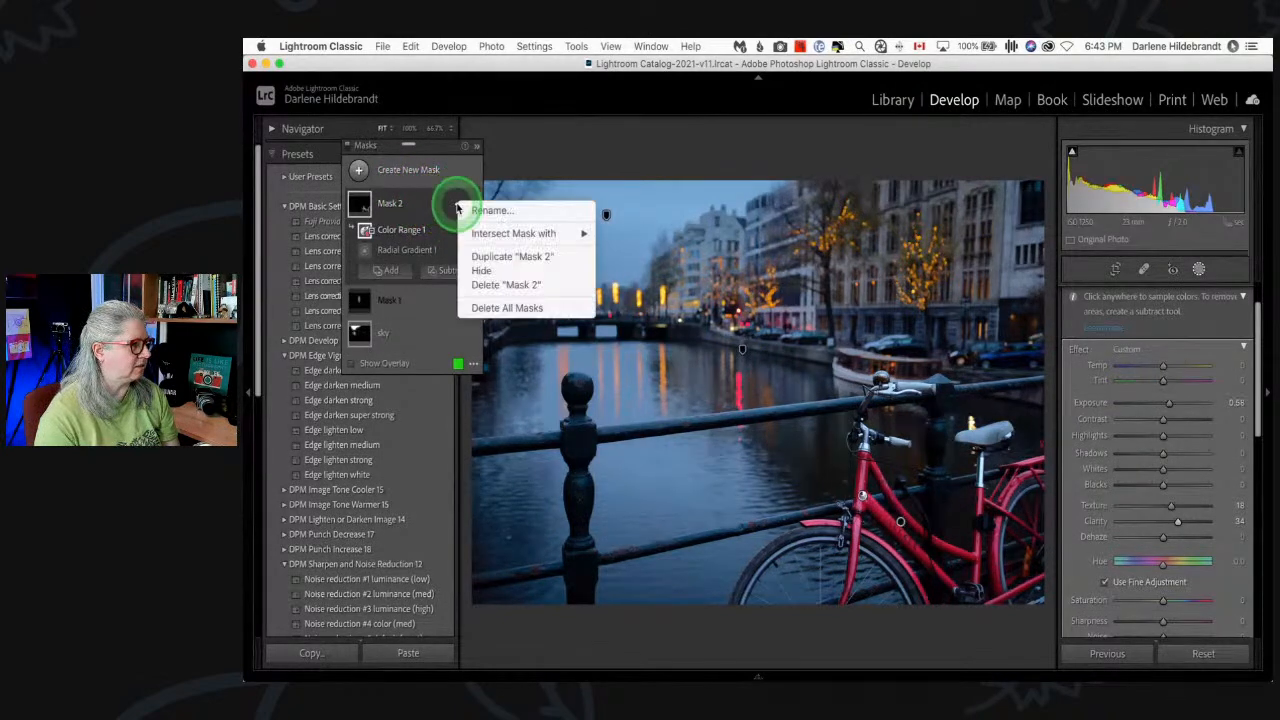
pyautogui.click(474, 212)
pyautogui.write('bike')
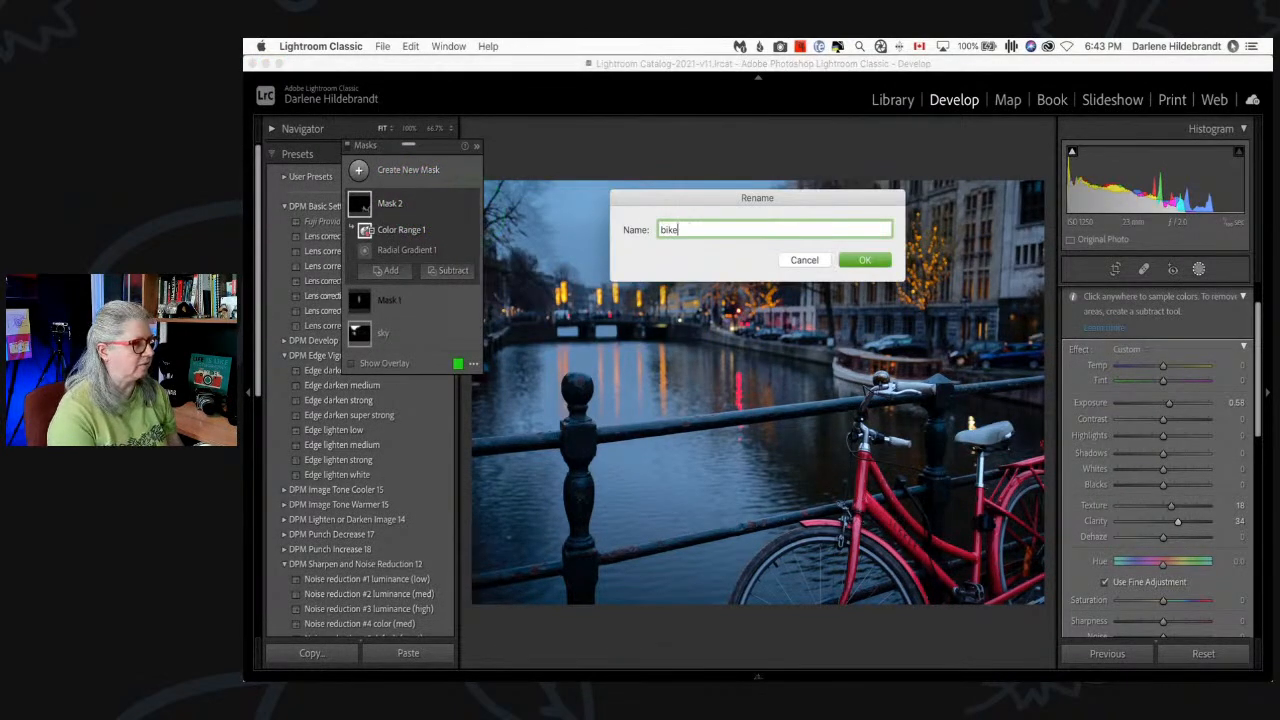
pyautogui.press('Return')
# - Create a Select Subject mask and add a Luminance Range sampled from the dark tones behind the bicycle, limited to 0/0 through 17/46
pyautogui.click(358, 169)
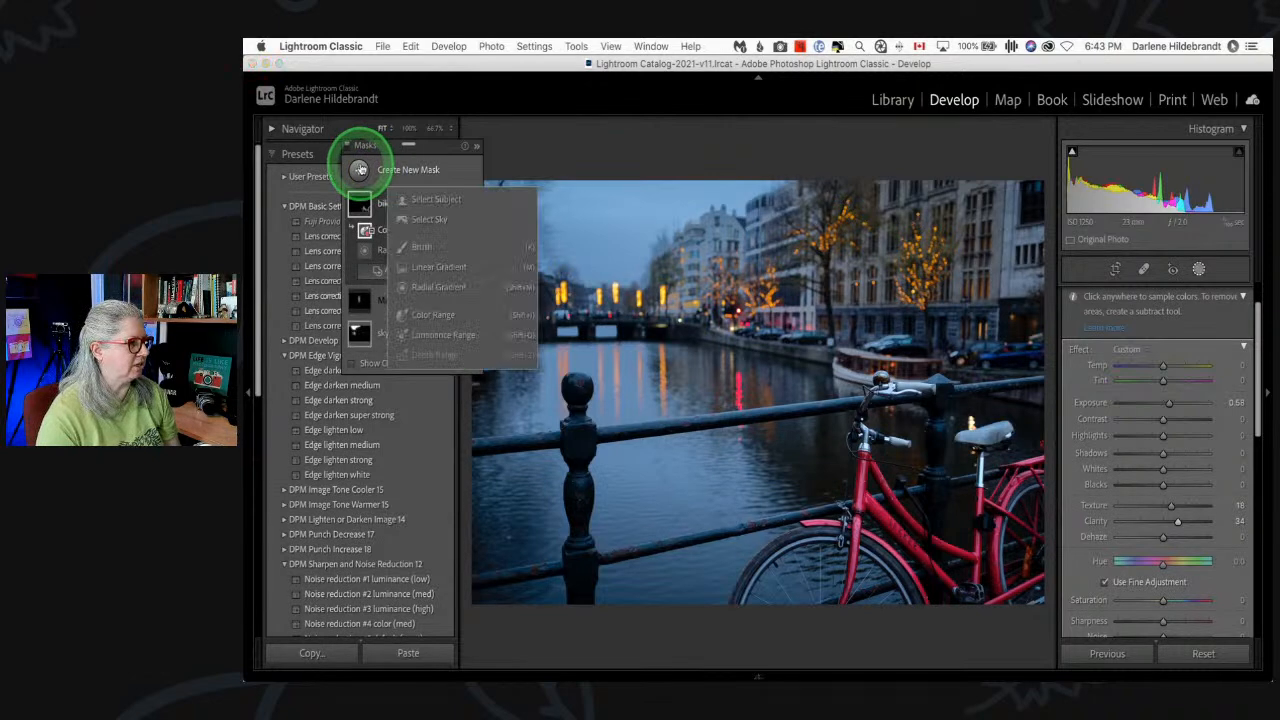
pyautogui.click(396, 197)
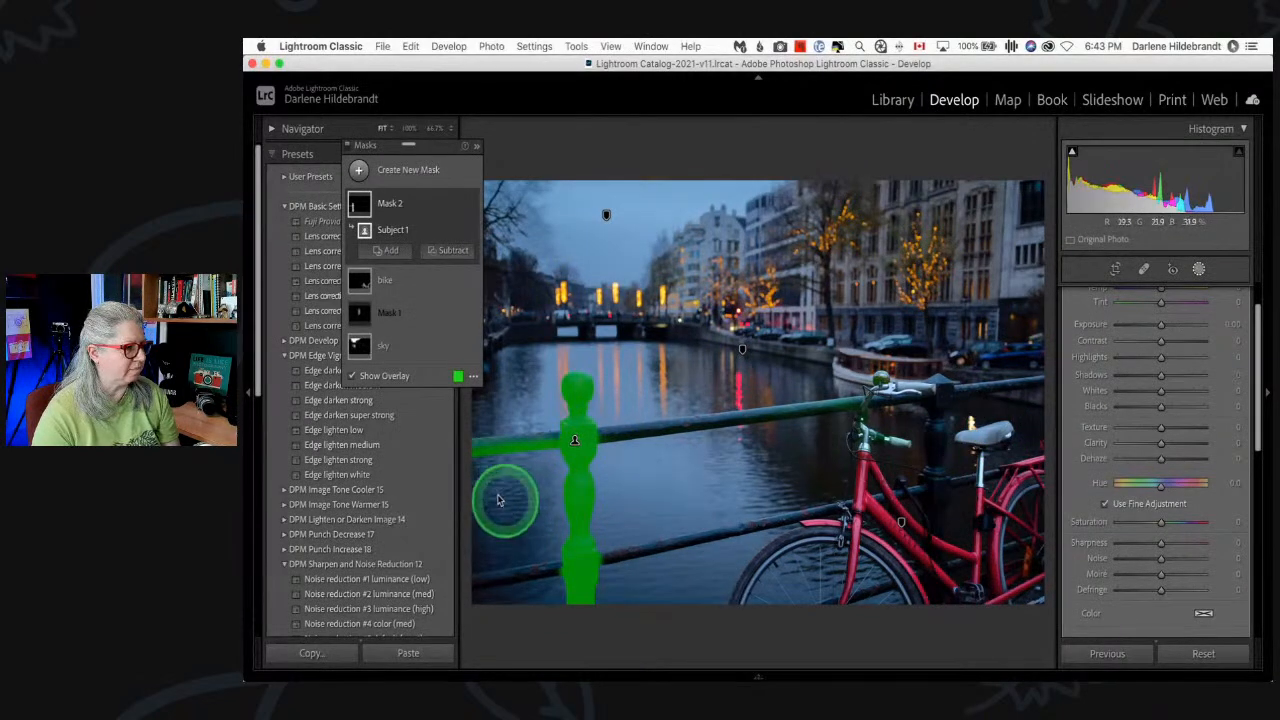
pyautogui.click(393, 250)
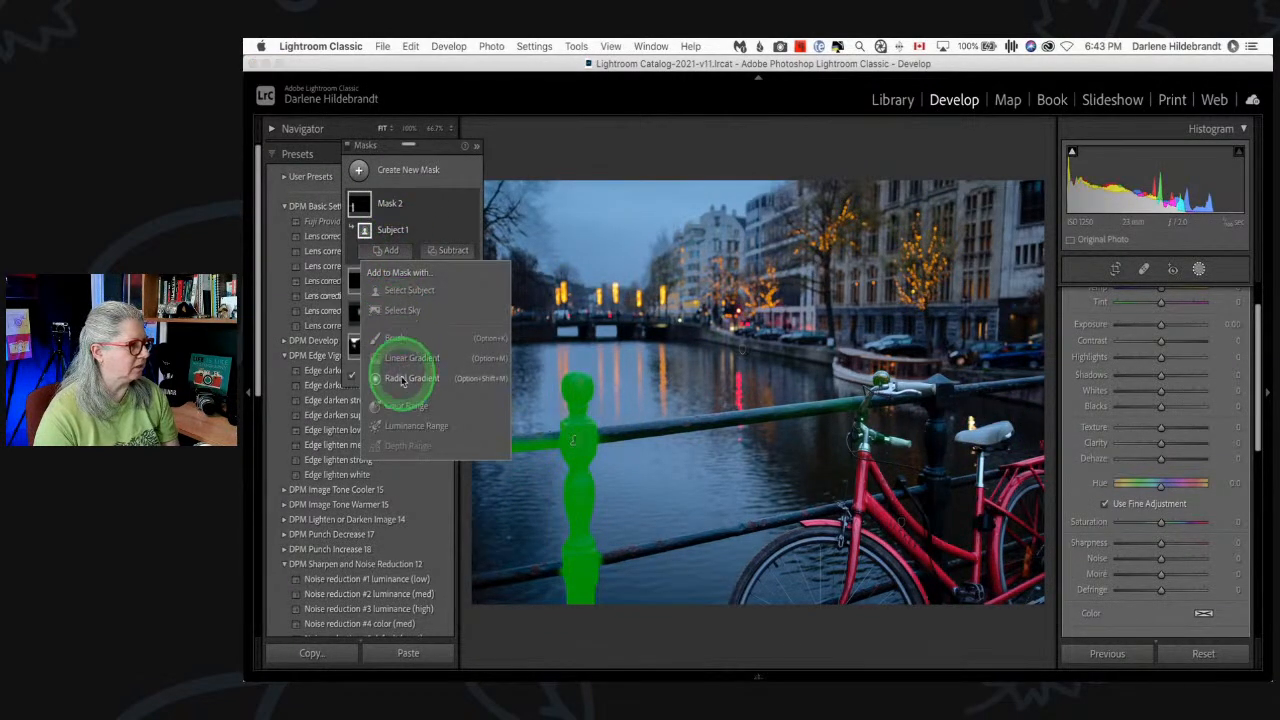
pyautogui.click(398, 426)
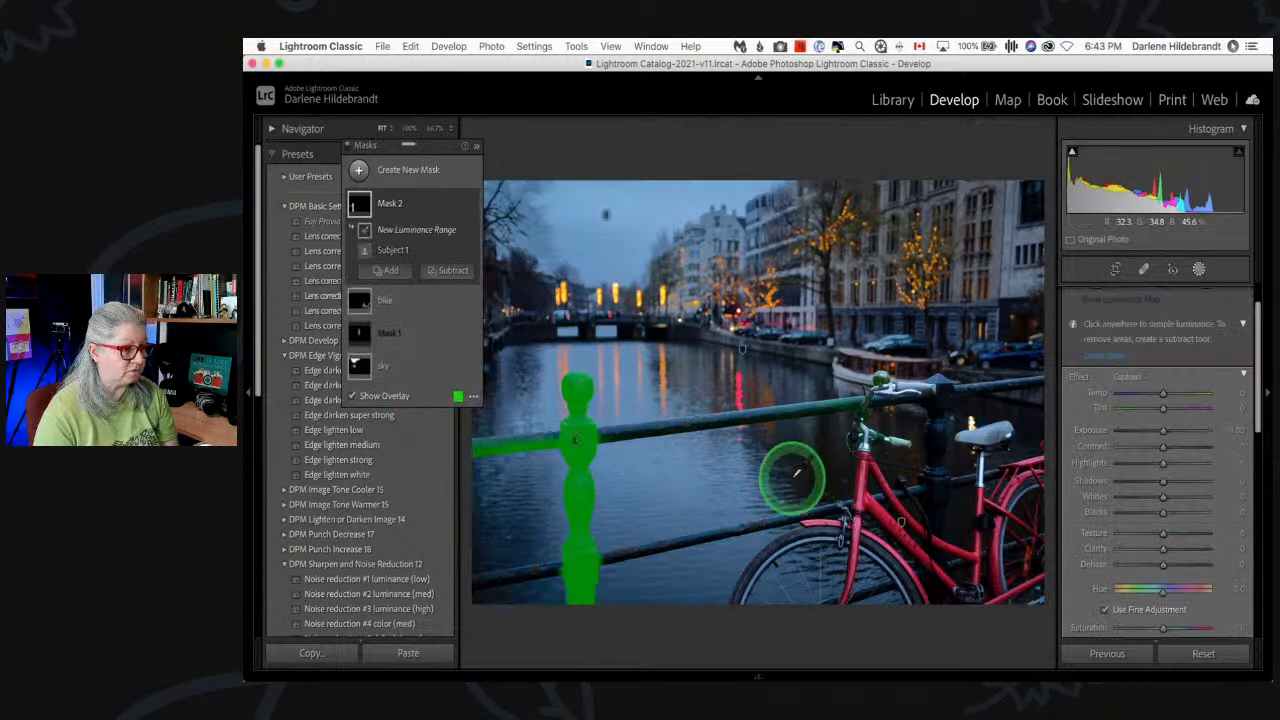
pyautogui.click(932, 478)
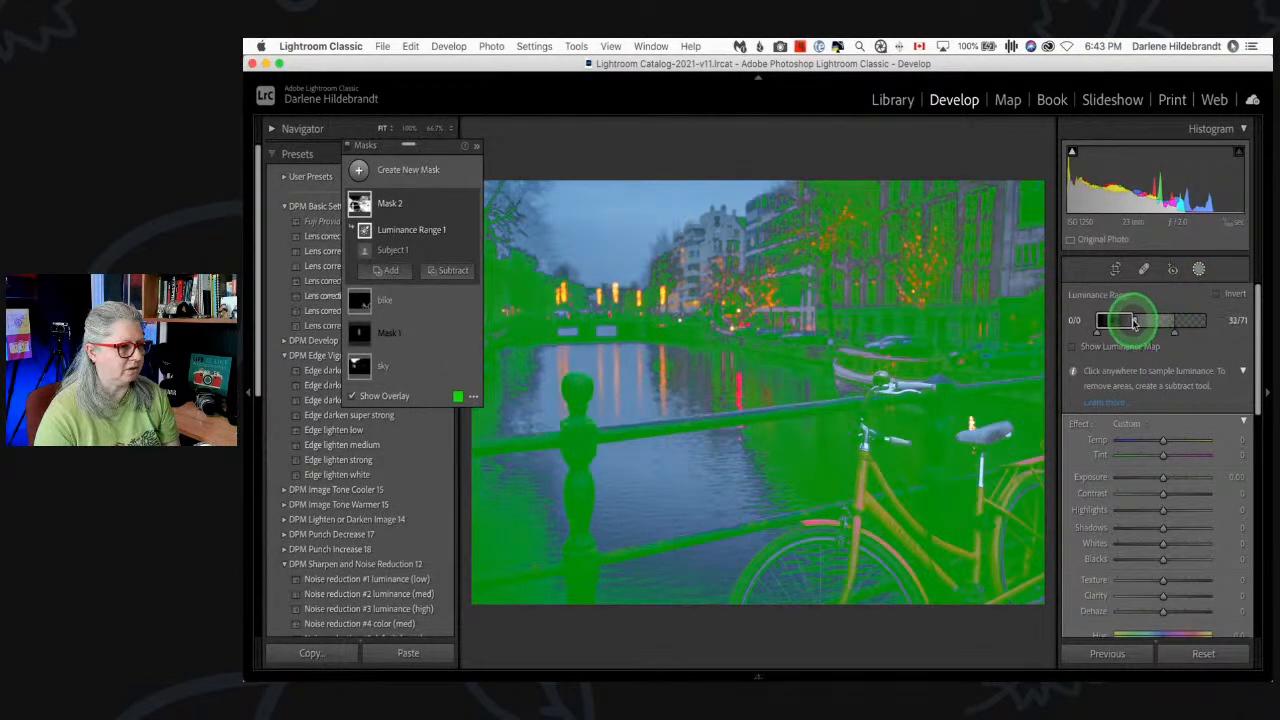
pyautogui.moveTo(1127, 320); pyautogui.dragTo(1158, 334)
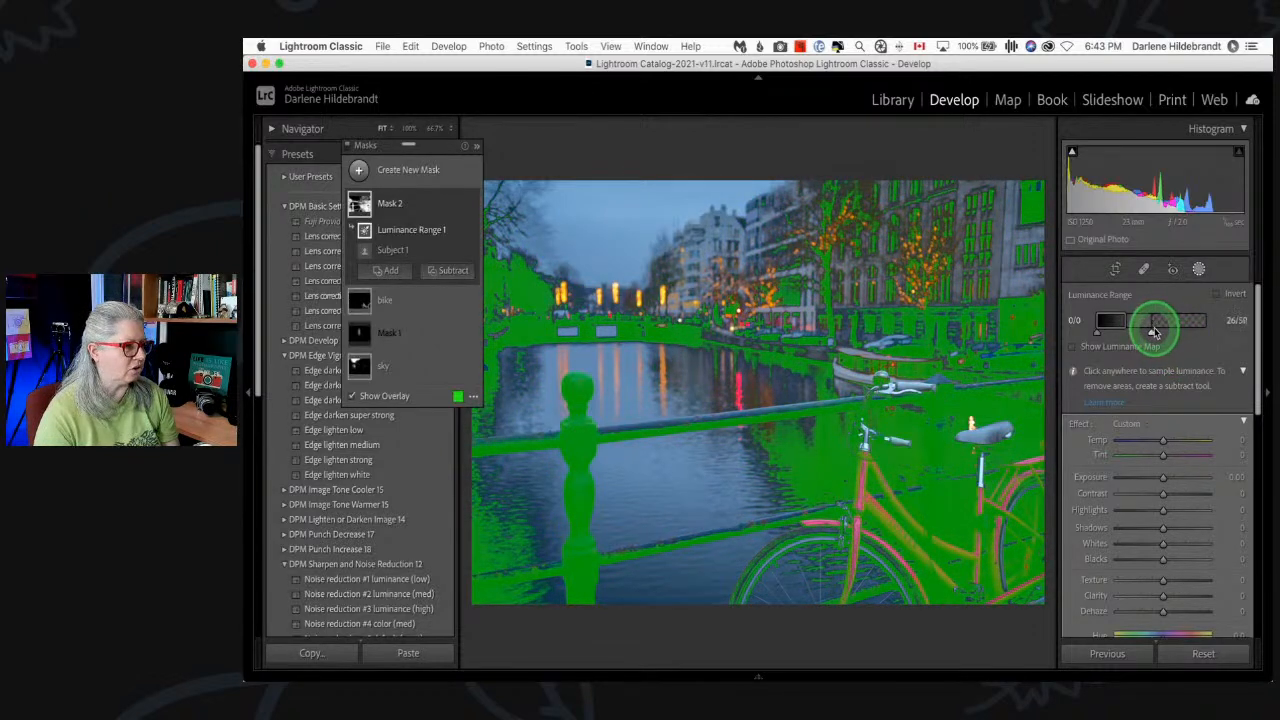
pyautogui.moveTo(1151, 331); pyautogui.dragTo(1120, 321)
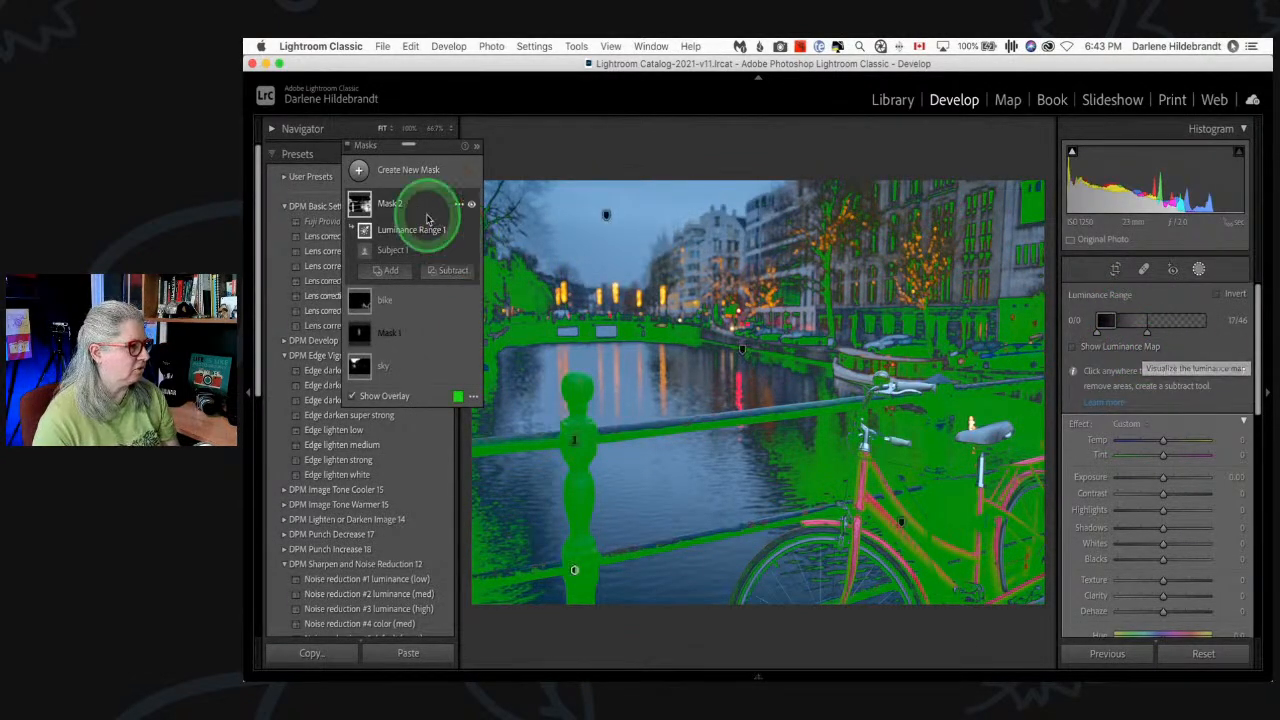
pyautogui.click(451, 274)
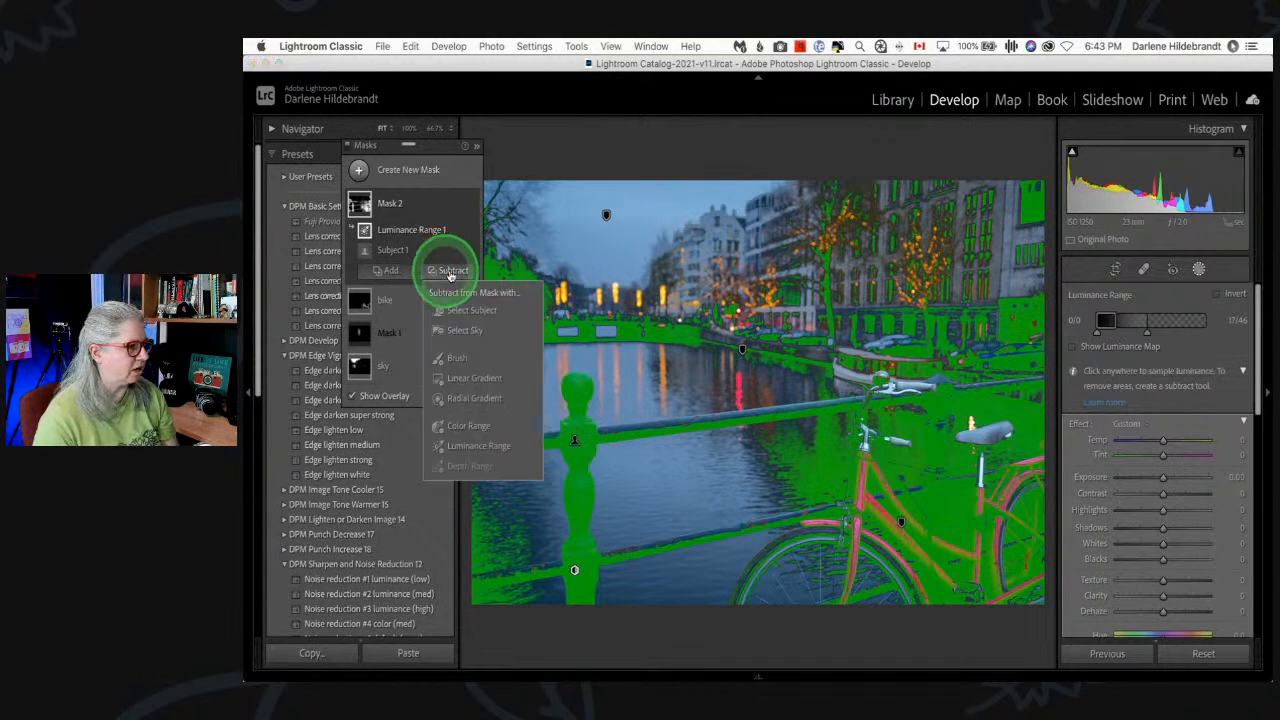
pyautogui.click(462, 445)
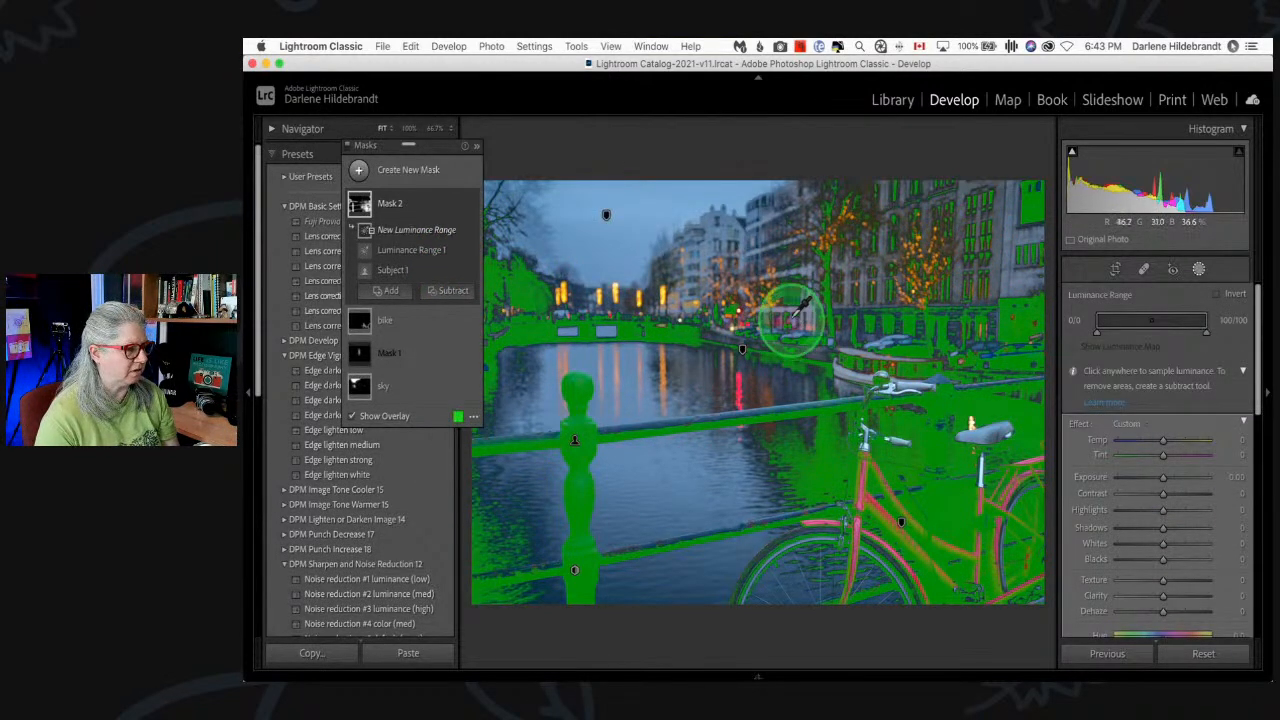
pyautogui.click(452, 271)
# - Subtract a slightly tilted Linear Gradient from the fence mask to exclude the sky, buildings and far bank above the canal
pyautogui.click(450, 270)
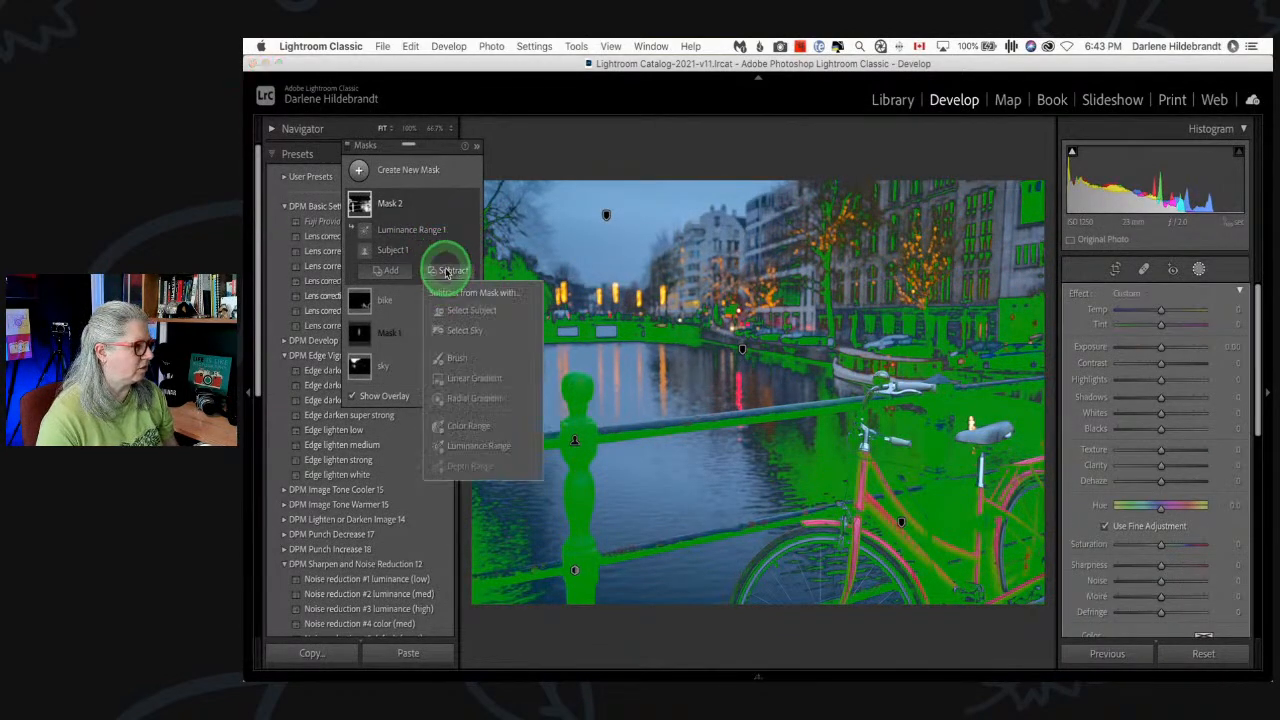
pyautogui.click(462, 378)
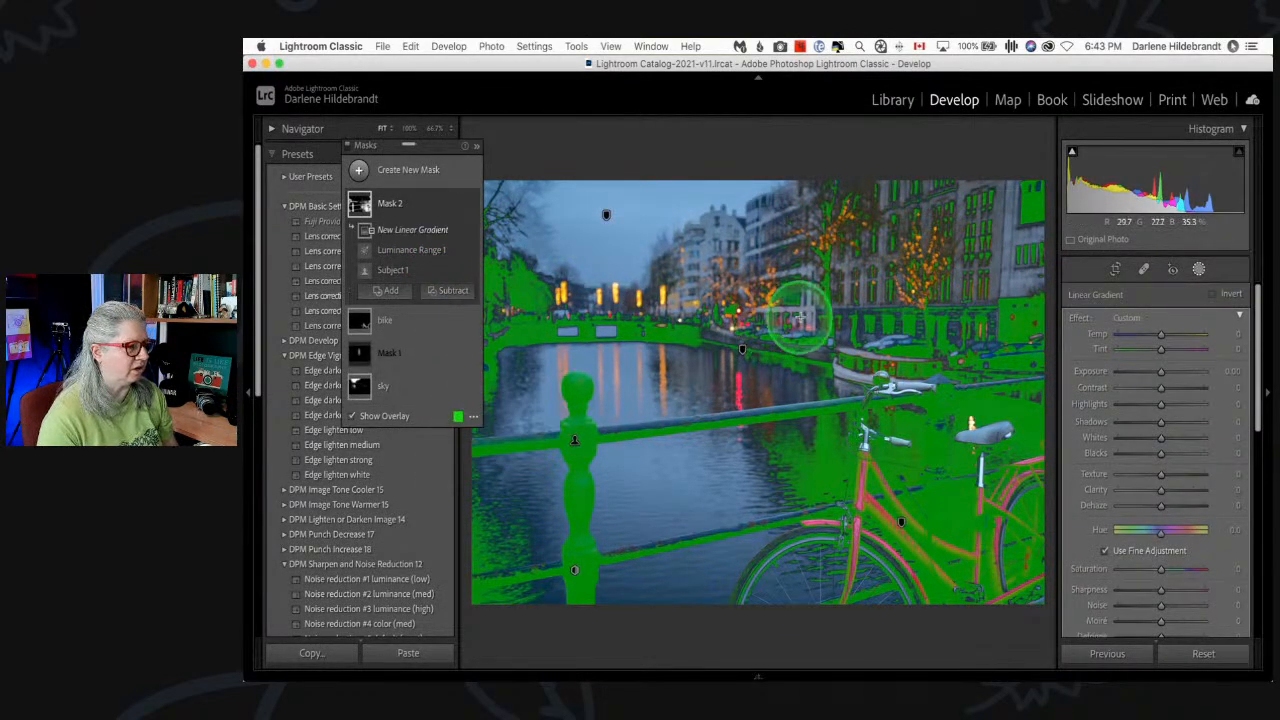
pyautogui.moveTo(802, 328); pyautogui.dragTo(808, 373)
pyautogui.moveTo(1015, 378); pyautogui.dragTo(1014, 363)
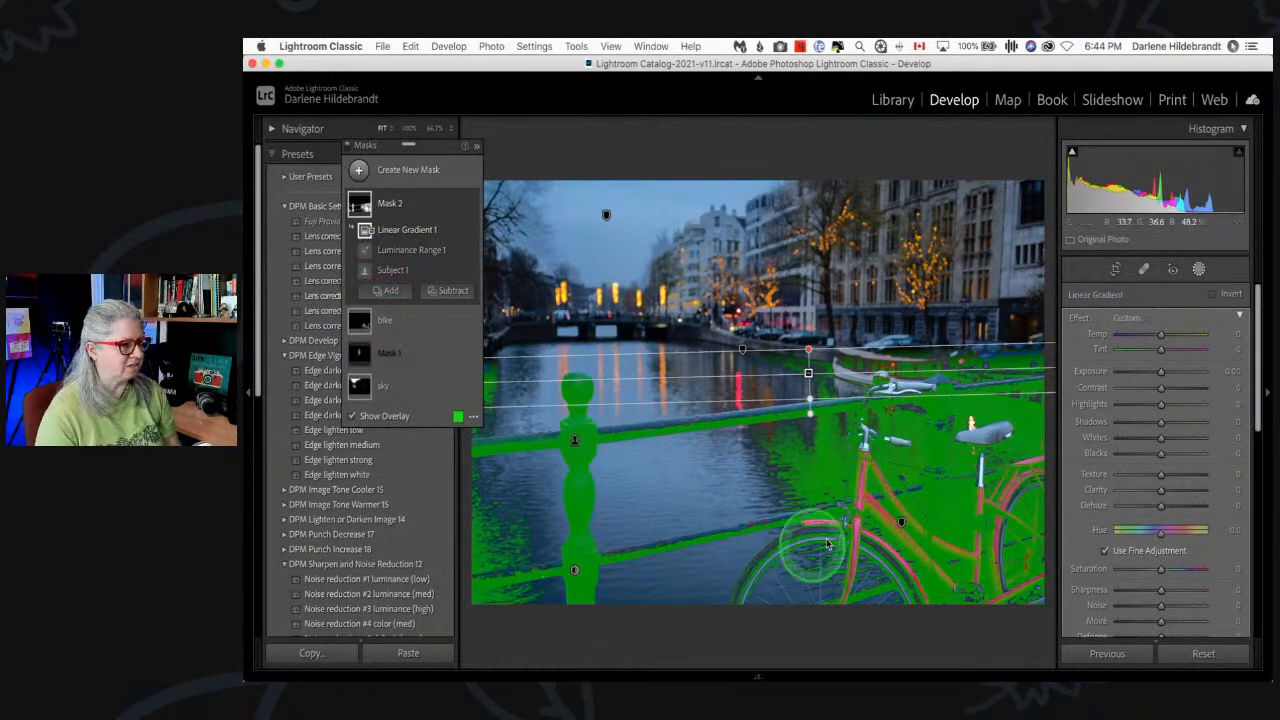
# - Widen the fence mask's Luminance Range to an upper limit of 28/56
pyautogui.click(430, 250)
pyautogui.click(1118, 322)
pyautogui.moveTo(1110, 325)
pyautogui.mouseDown()
pyautogui.moveTo(1155, 338)
pyautogui.moveTo(1109, 317)
pyautogui.moveTo(1132, 323)
pyautogui.mouseUp()
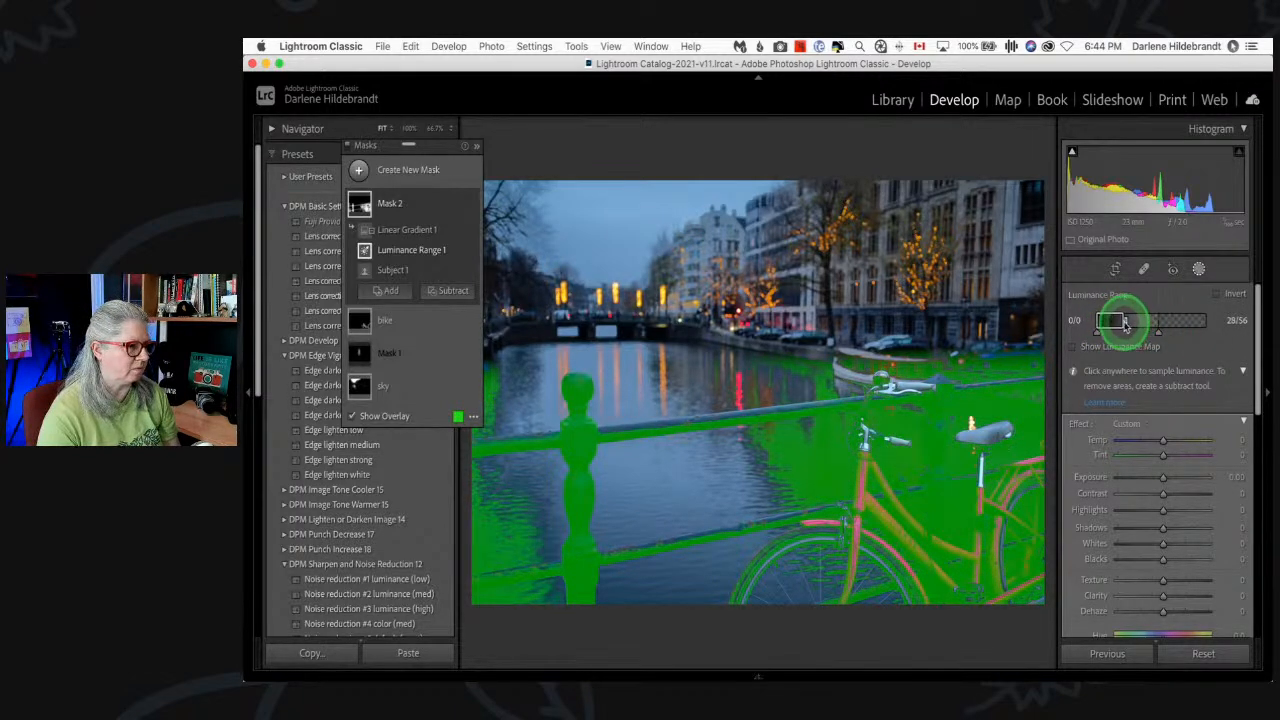
# - Set the fence mask's Texture to 50 and Clarity to 37
pyautogui.scroll(-5, 1142, 429)
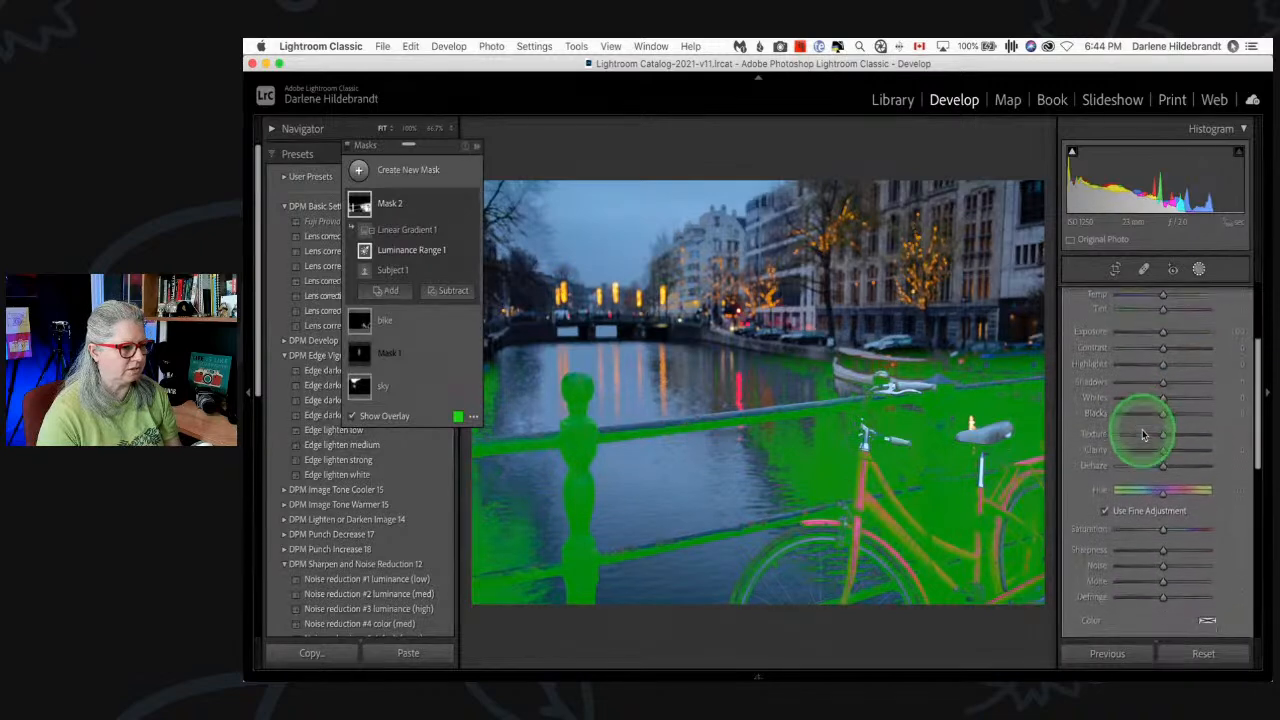
pyautogui.moveTo(1160, 413); pyautogui.dragTo(1185, 414)
pyautogui.moveTo(1163, 429); pyautogui.dragTo(1180, 430)
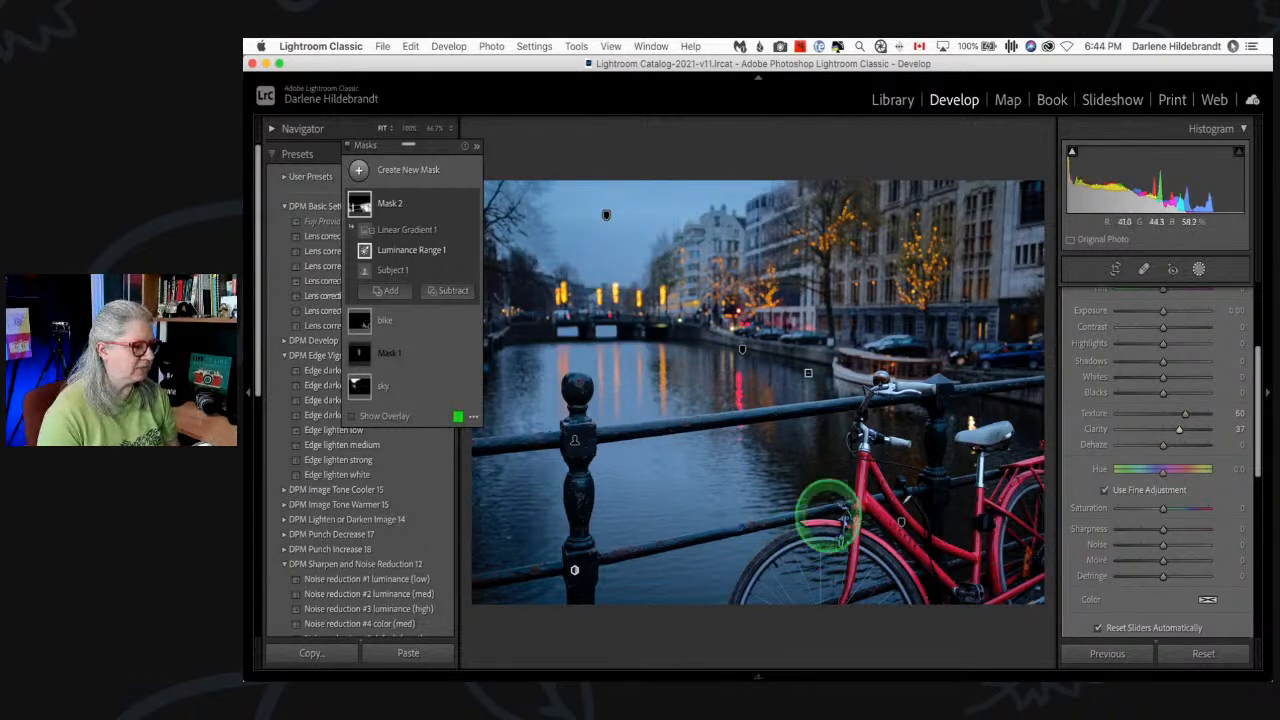
# - Inspect the fence post's detail at 100% magnification and return to the full photo
pyautogui.press('z')
pyautogui.hscroll(5, 990, 295)
pyautogui.scroll(5, 990, 295)
pyautogui.scroll(3, 968, 295)
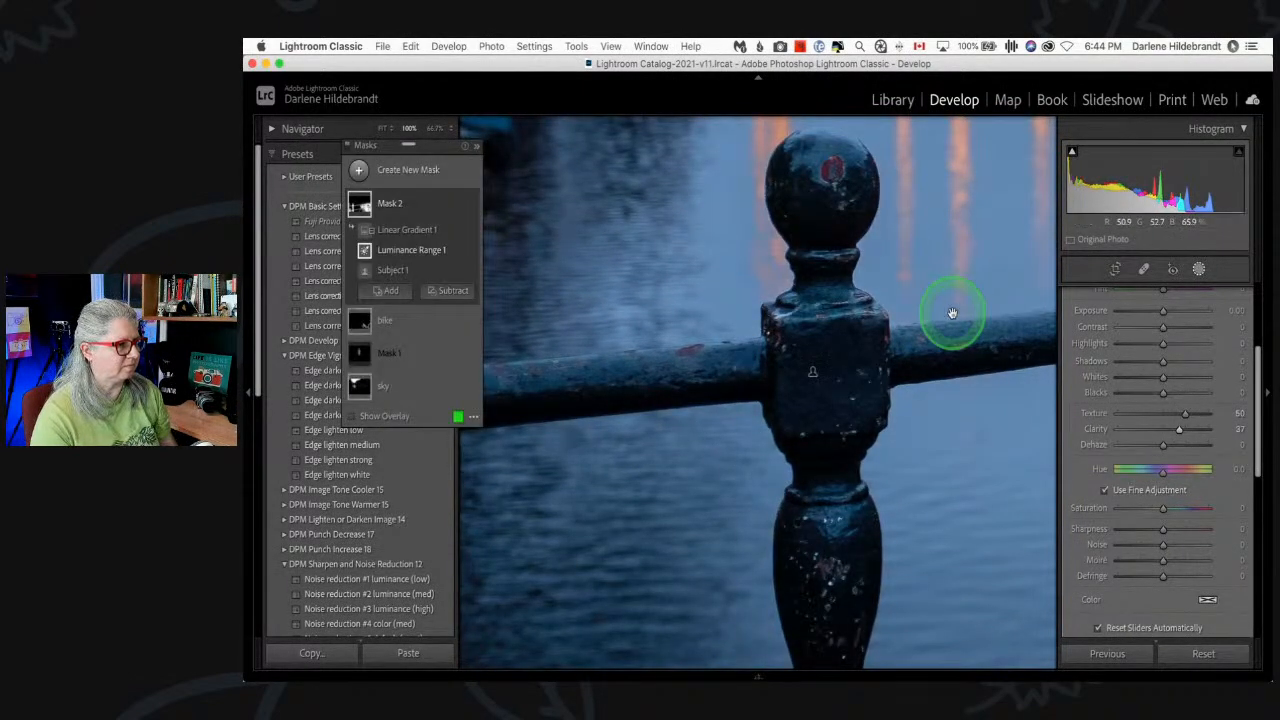
pyautogui.press('z')
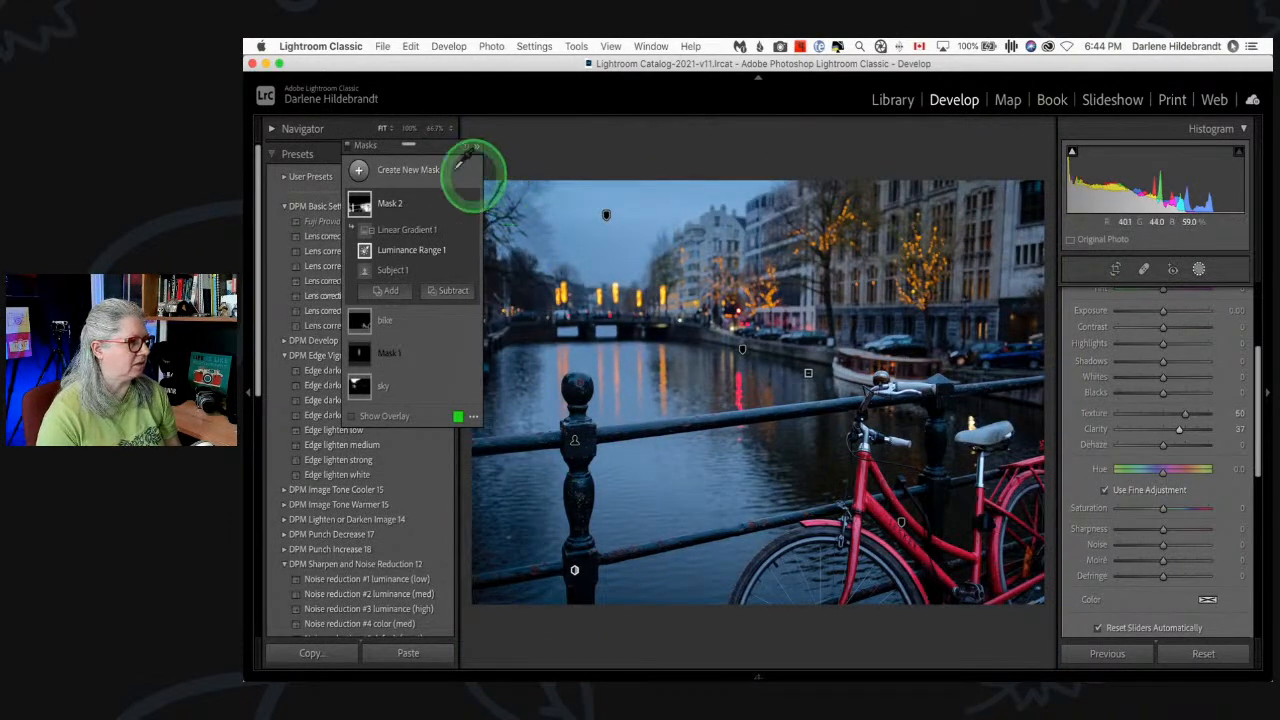
# - Close the masking tools and compare the edited photo with its before version
pyautogui.click(1199, 269)
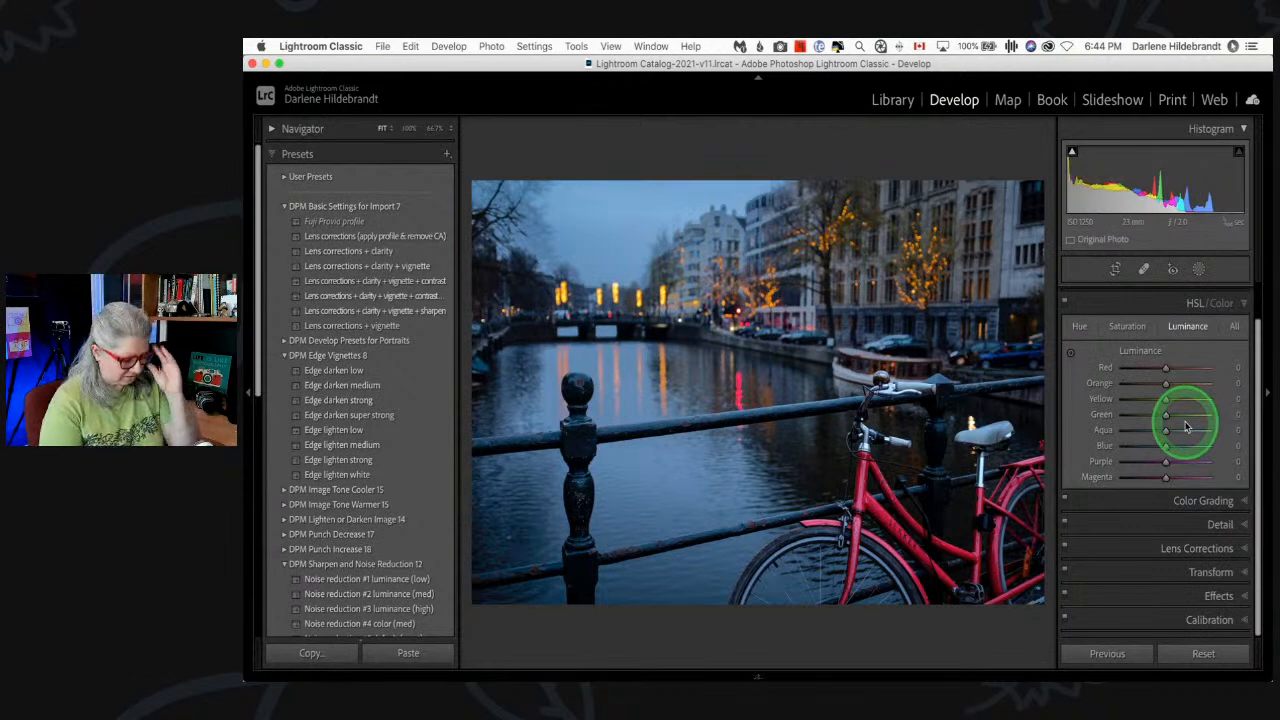
pyautogui.press('\\')
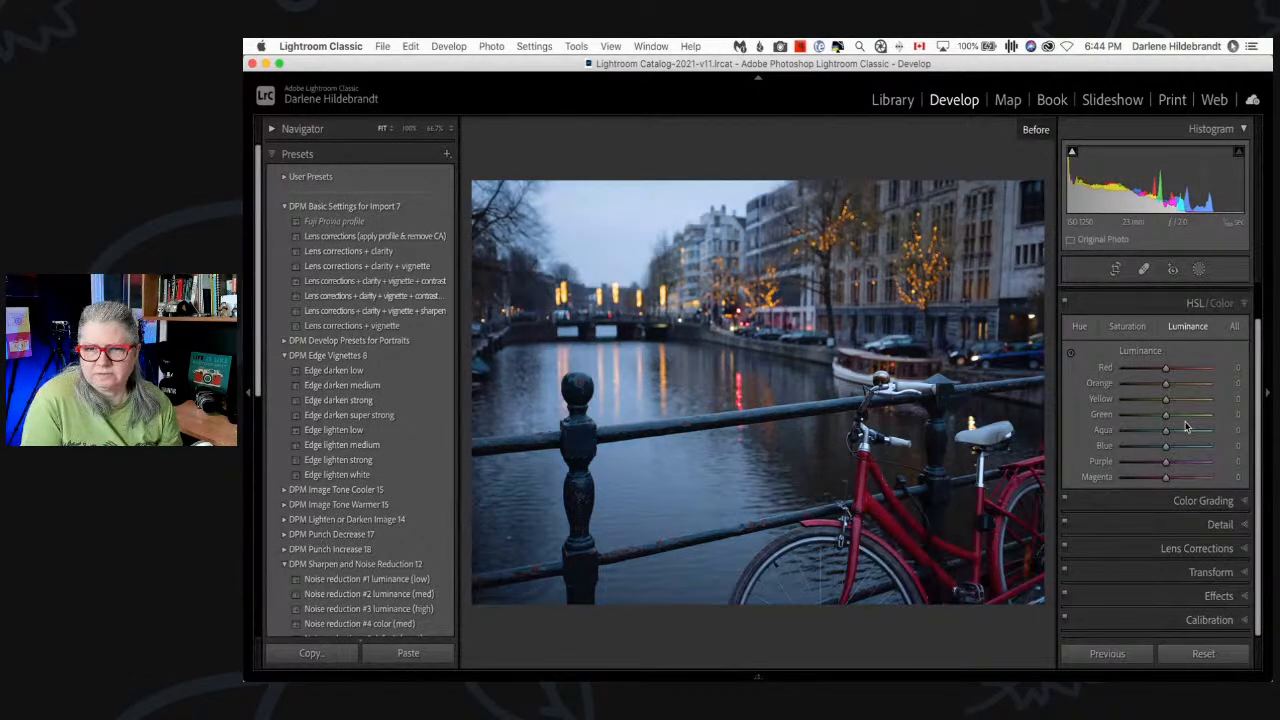
pyautogui.press('\\')
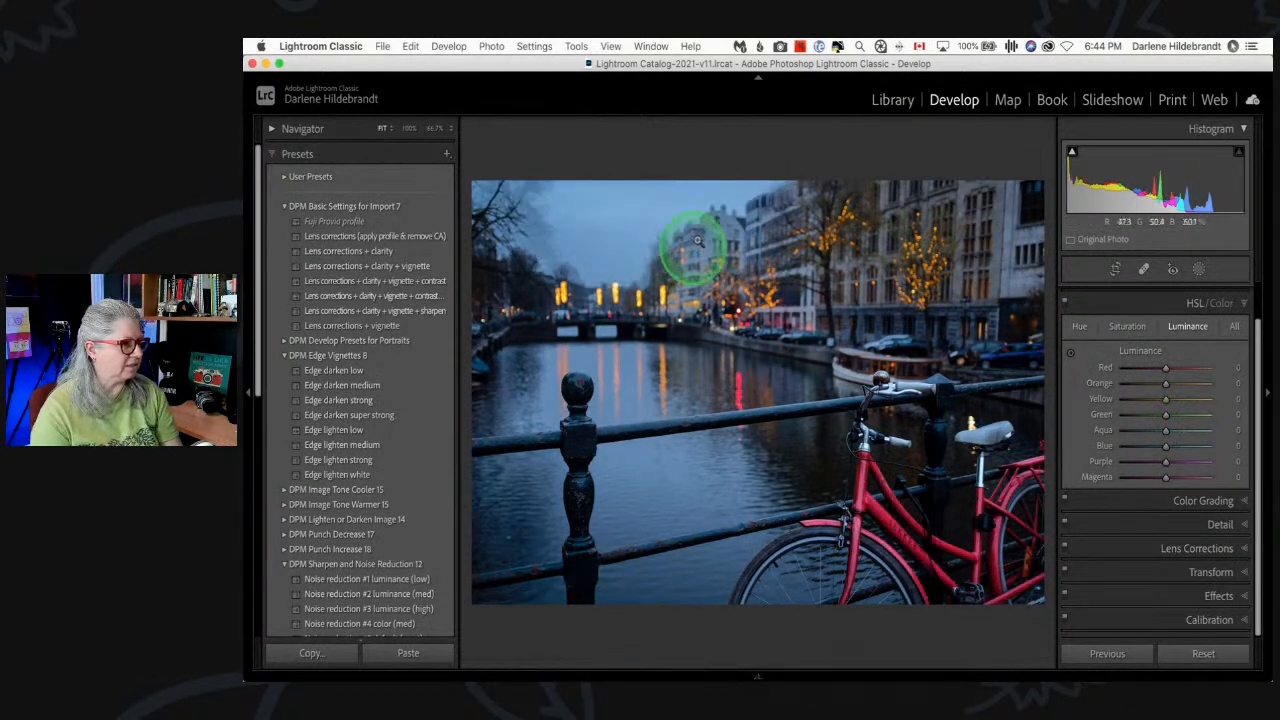
pyautogui.scroll(2, 1195, 310)
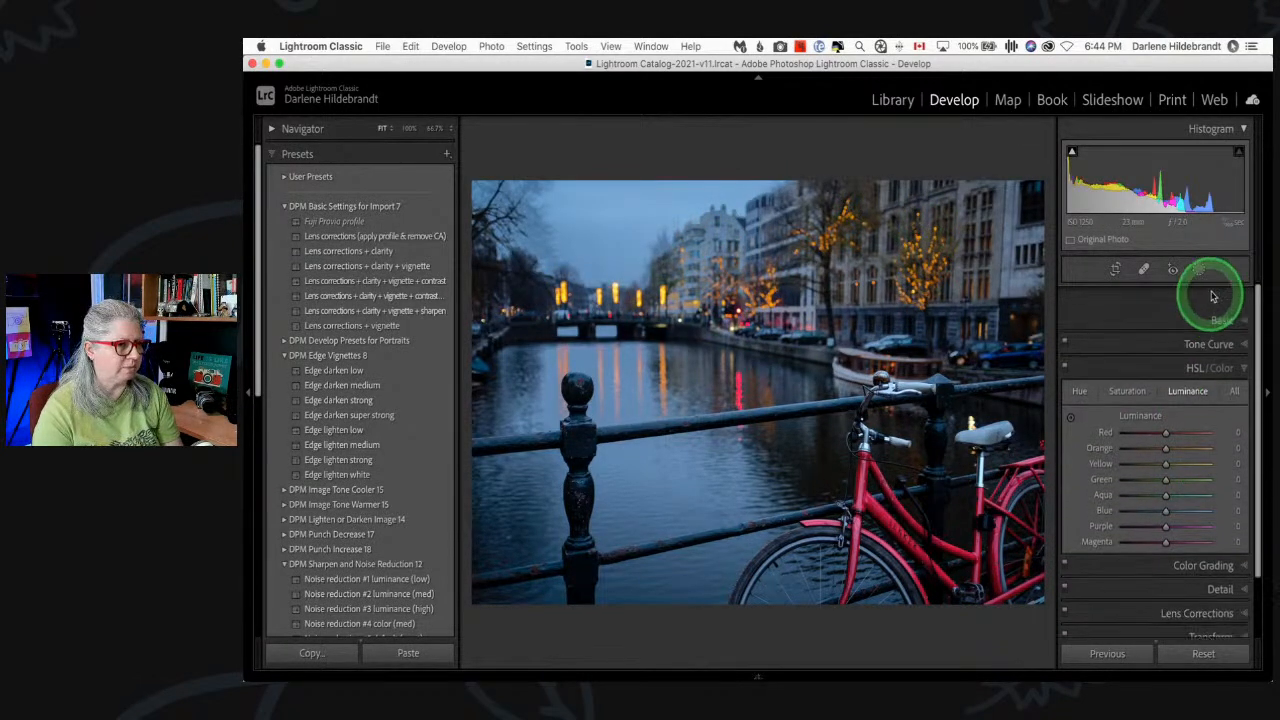
# - Set the sky mask's Luminance Range lower limit to 89/97 and close the masking tools
pyautogui.click(1199, 269)
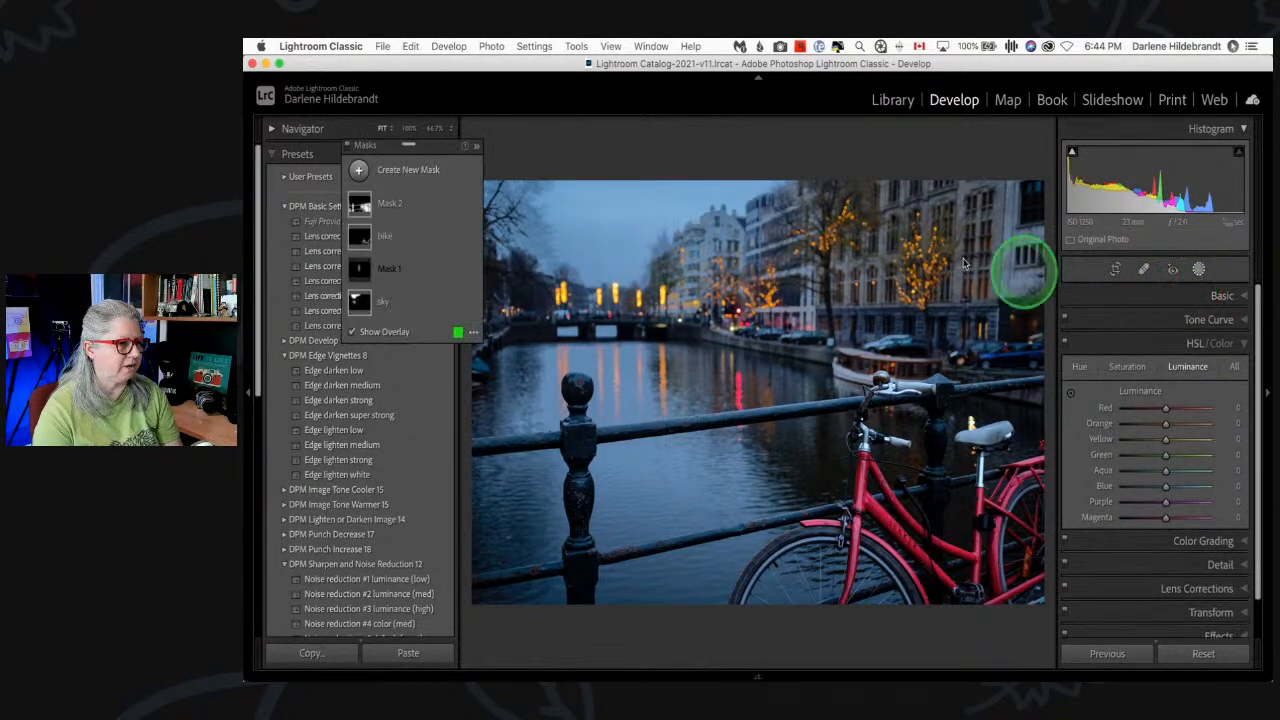
pyautogui.click(404, 310)
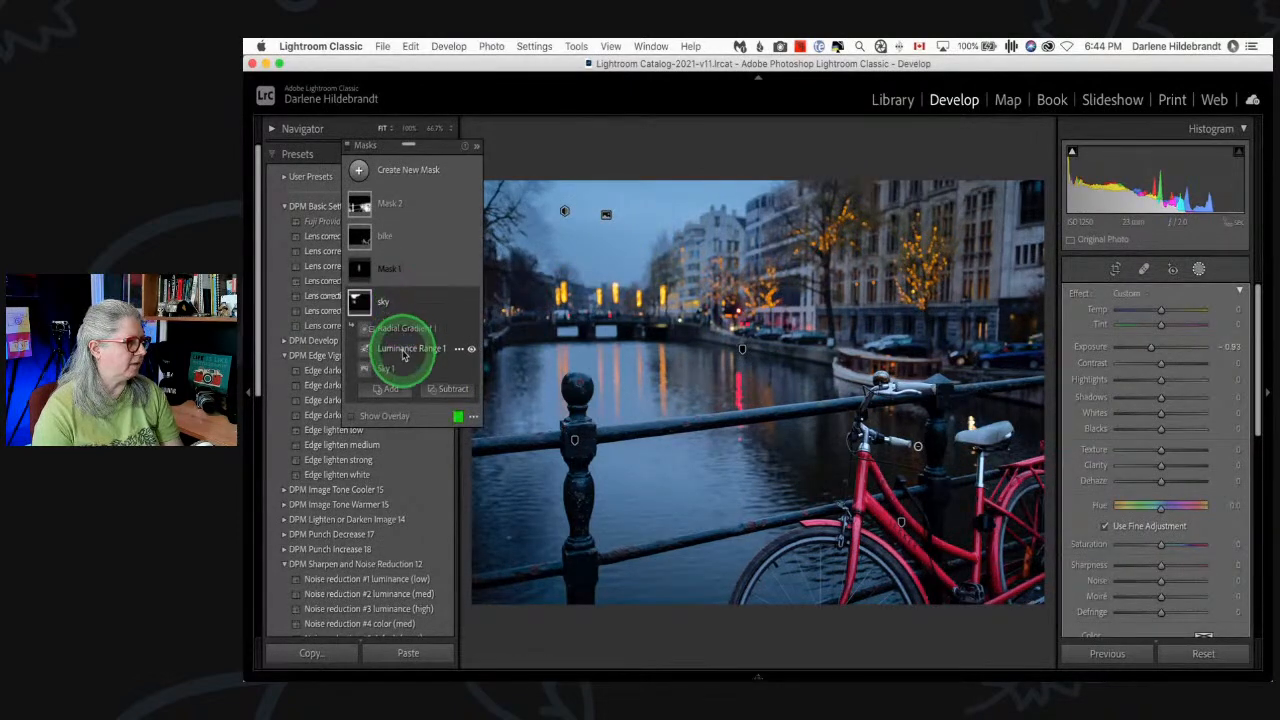
pyautogui.click(405, 350)
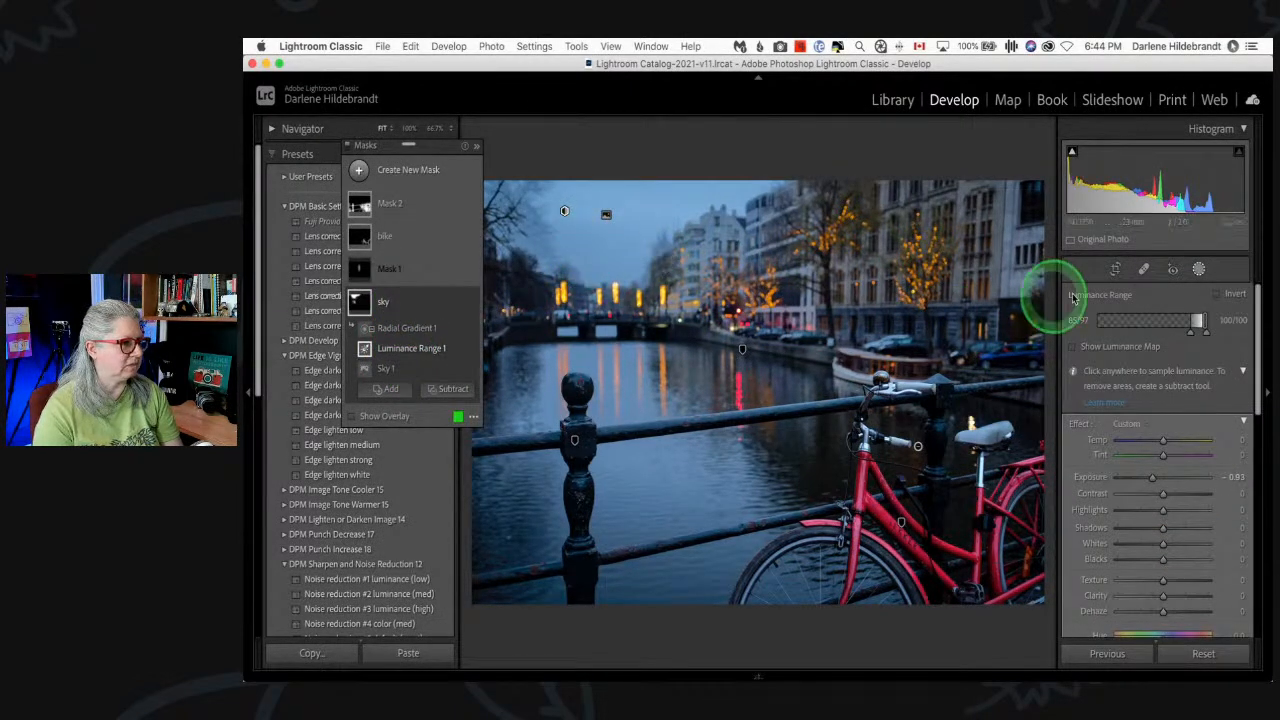
pyautogui.moveTo(1131, 312); pyautogui.dragTo(1195, 333)
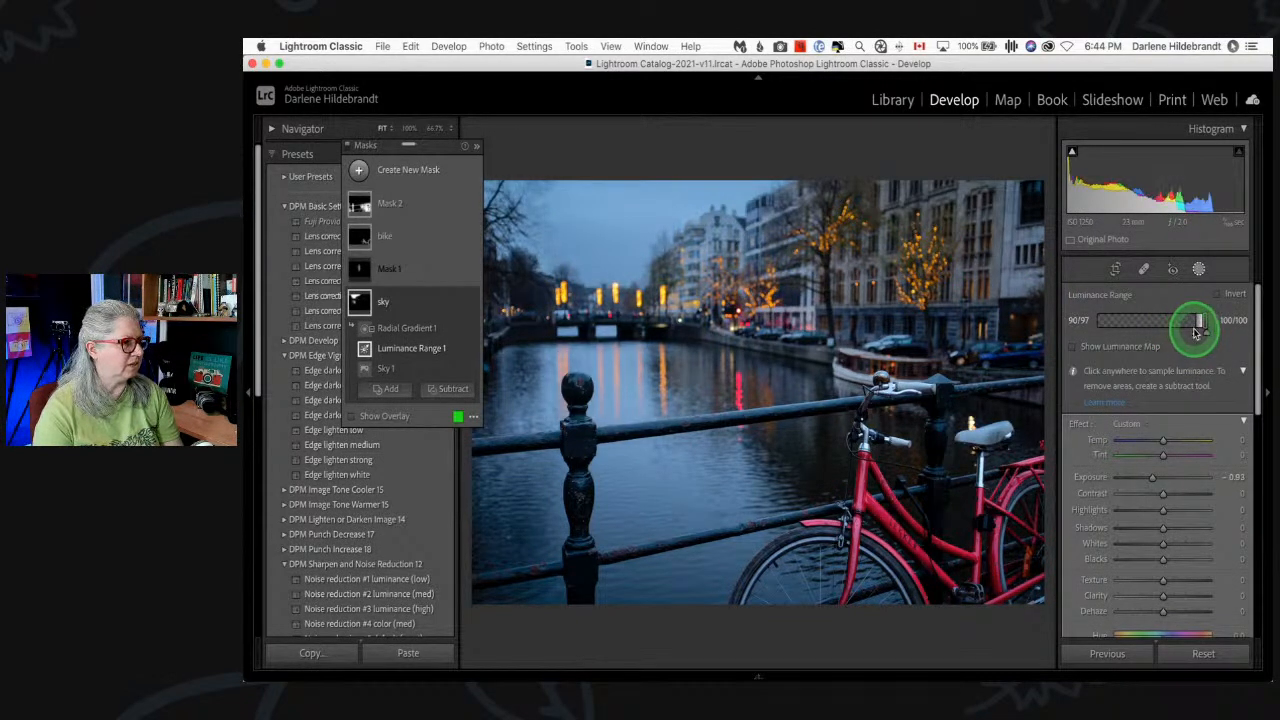
pyautogui.moveTo(1195, 333); pyautogui.dragTo(1194, 332)
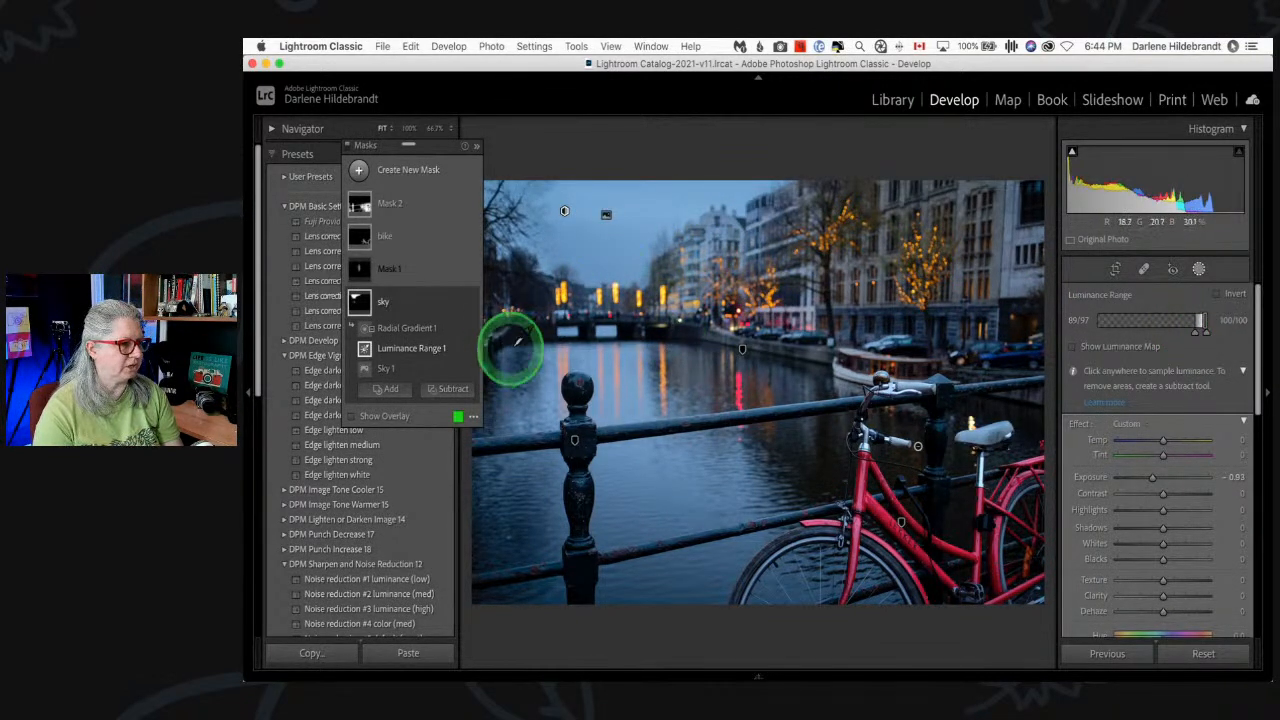
pyautogui.click(1200, 269)
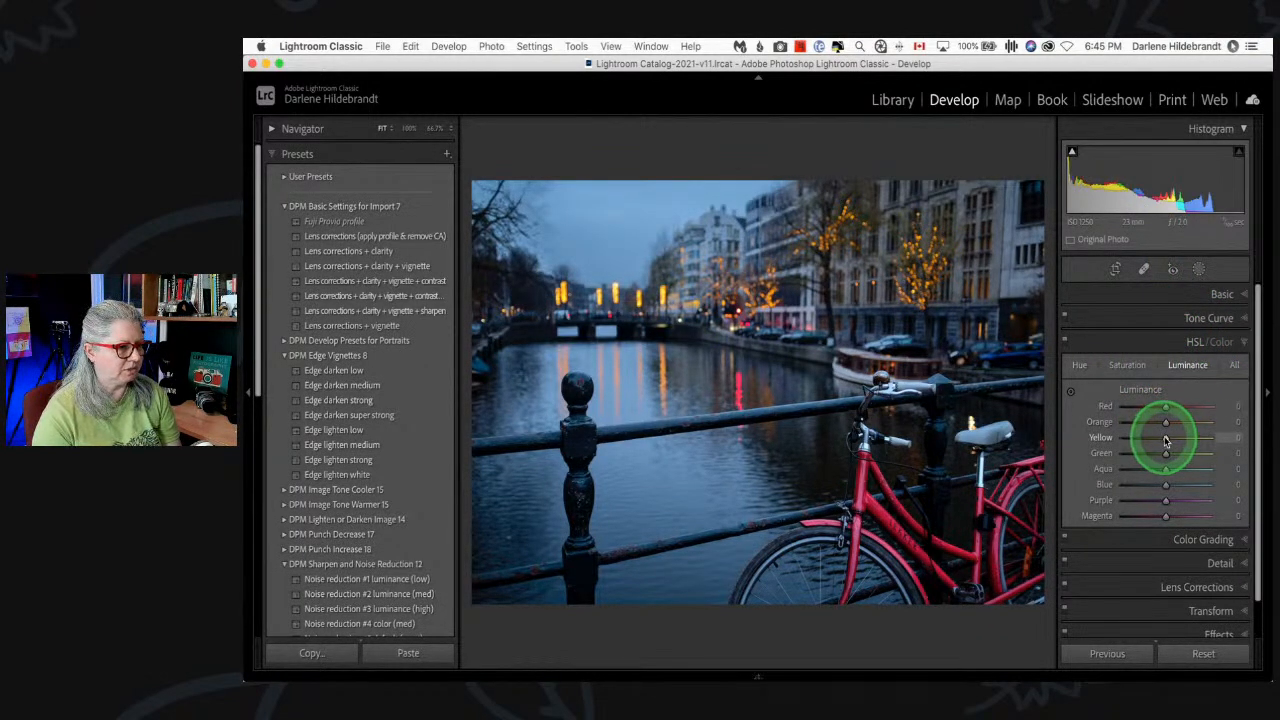
# - Adjust the Yellow luminance and set the whole photo's Exposure to +0.30
pyautogui.moveTo(1166, 436)
pyautogui.mouseDown()
pyautogui.moveTo(1129, 435)
pyautogui.moveTo(1190, 437)
pyautogui.moveTo(1134, 437)
pyautogui.moveTo(1176, 436)
pyautogui.mouseUp()
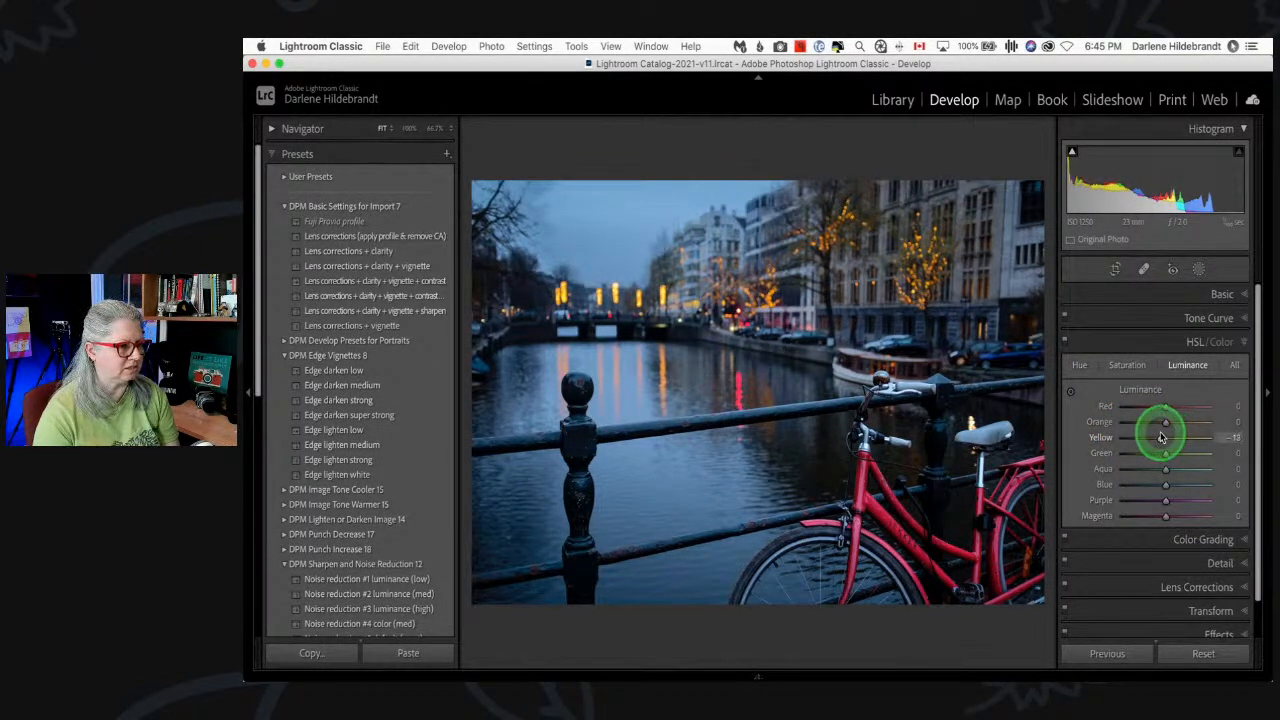
pyautogui.click(1214, 294)
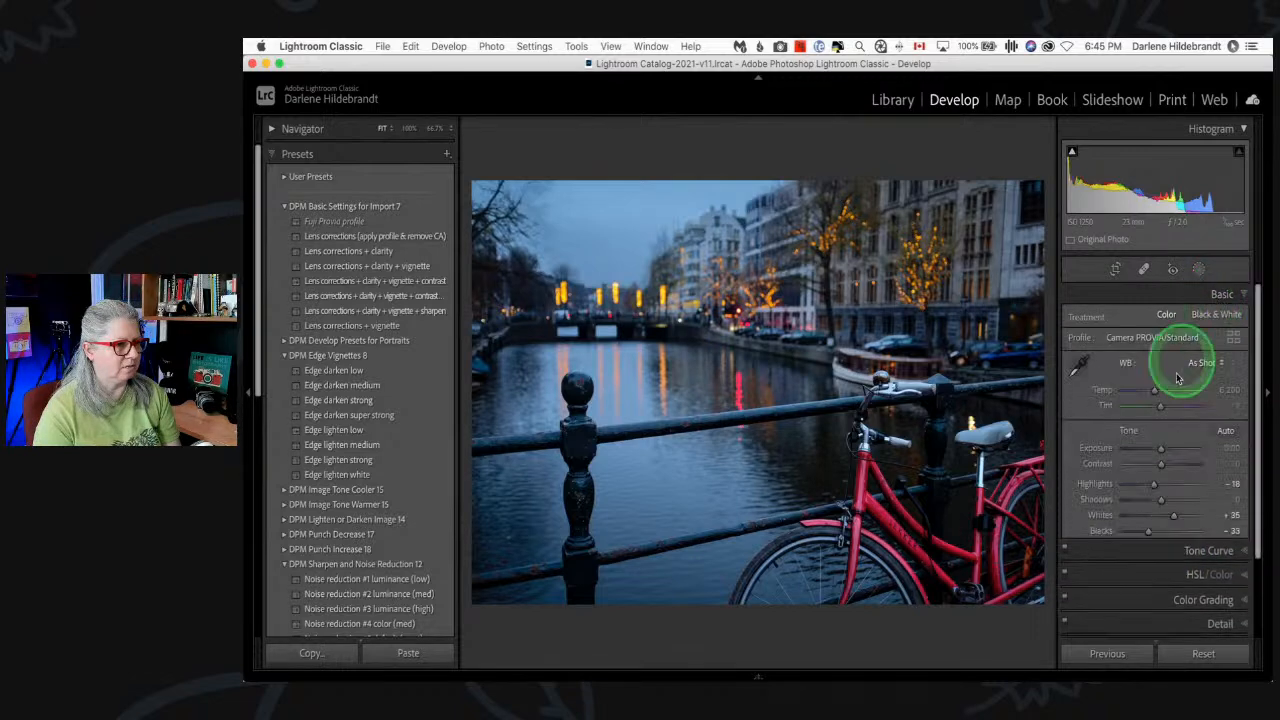
pyautogui.moveTo(1160, 446); pyautogui.dragTo(1166, 450)
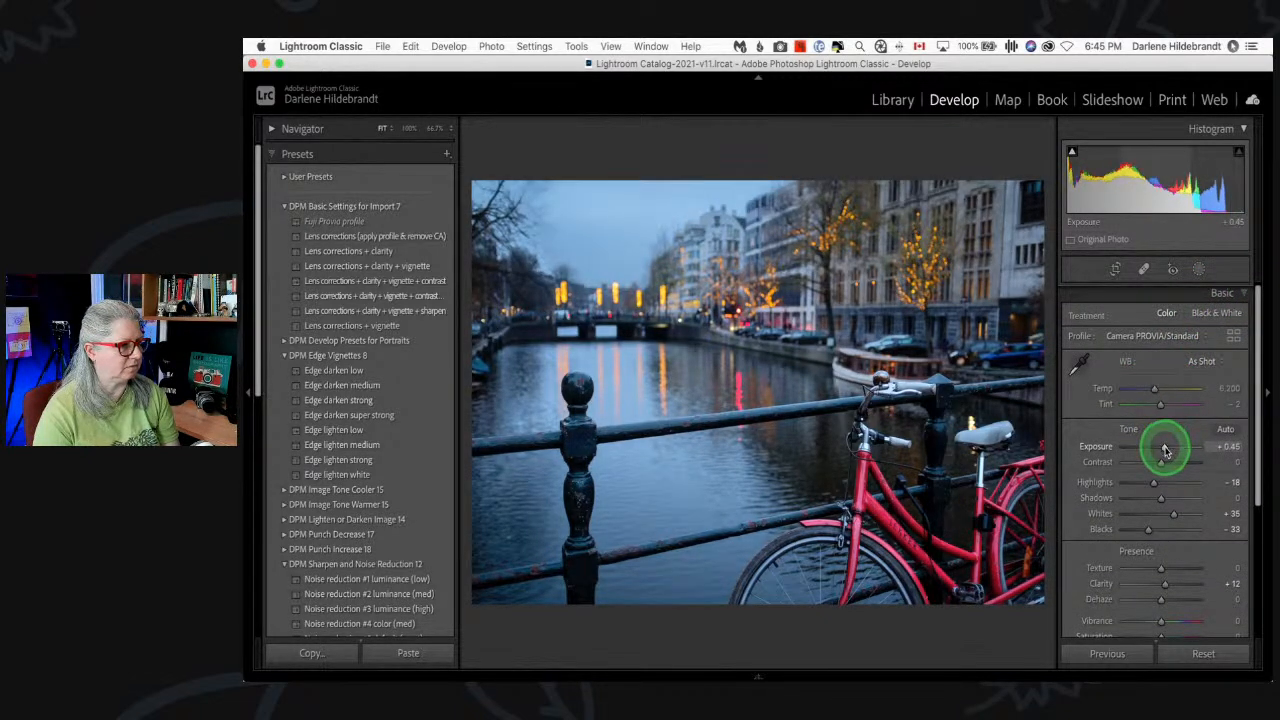
pyautogui.moveTo(1164, 450); pyautogui.dragTo(1161, 449)
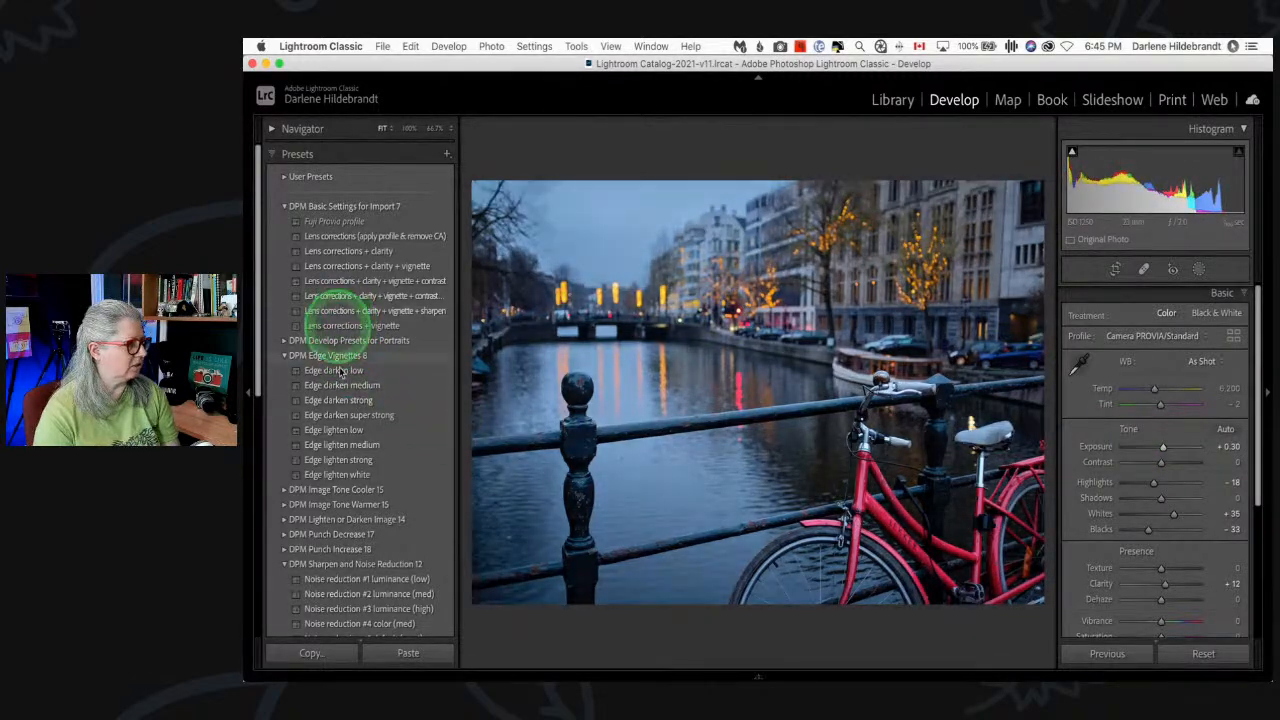
# - Apply the Edge darken medium preset and copy the photo's develop settings with all masks, leaving out spot removal and crop
pyautogui.click(339, 388)
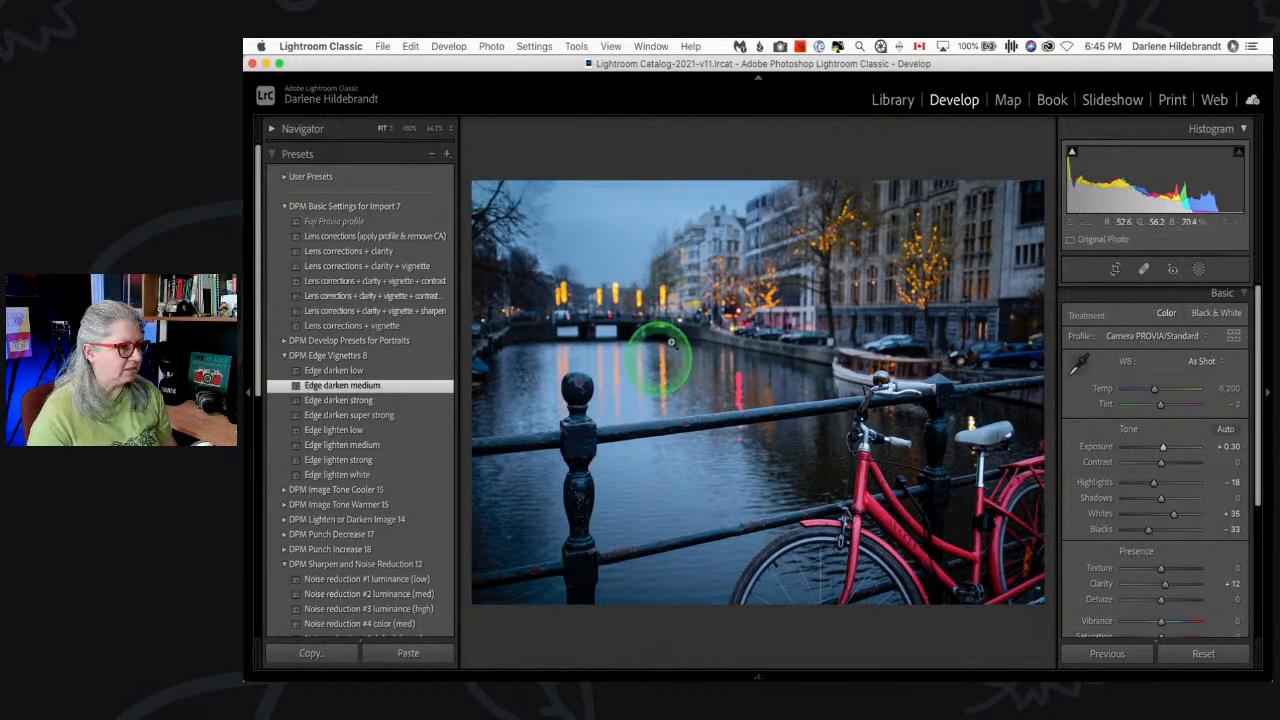
pyautogui.press('super+shift+c')
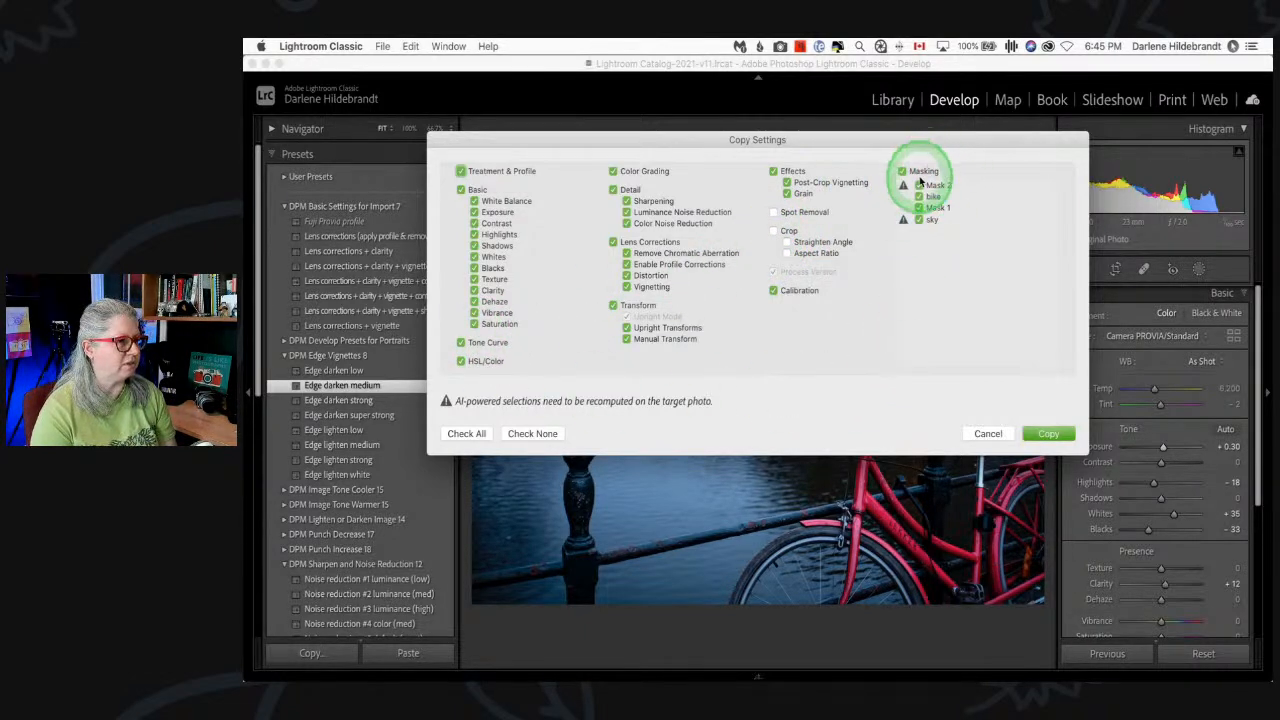
pyautogui.click(1045, 433)
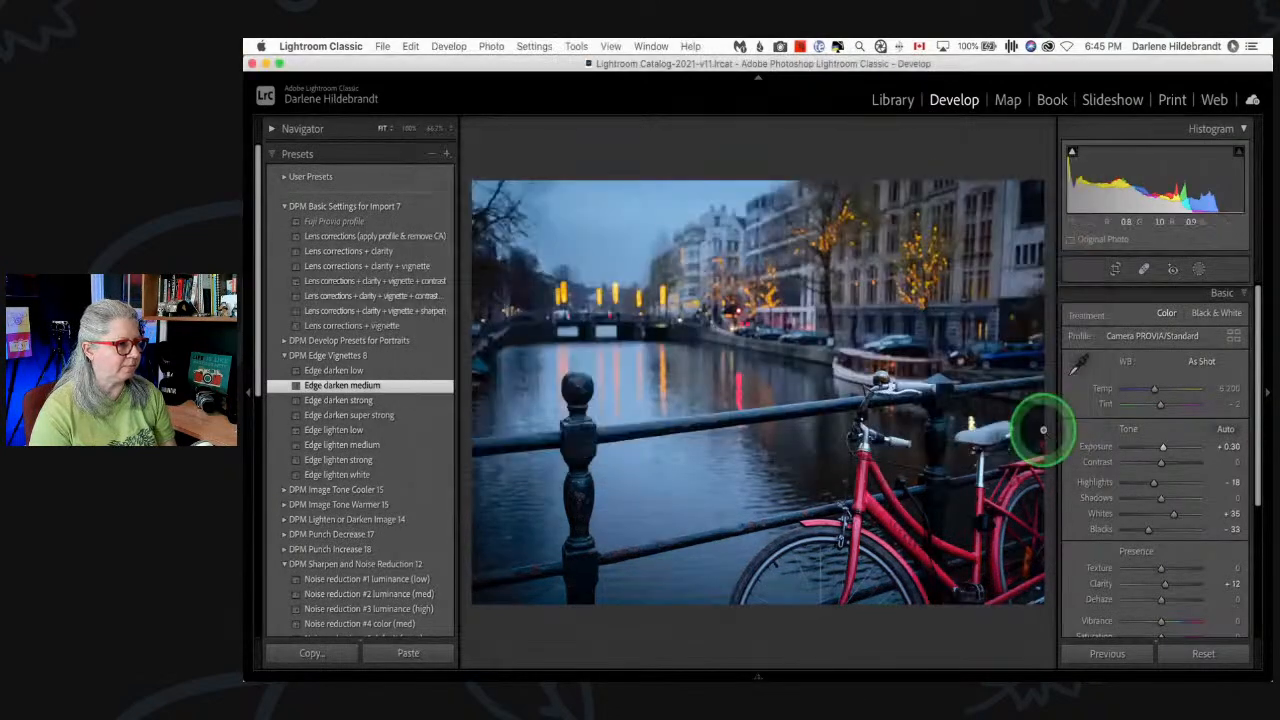
# - Open the neighbouring canal photo with the parked black bicycles in Develop and paste the copied settings onto it
pyautogui.press('g')
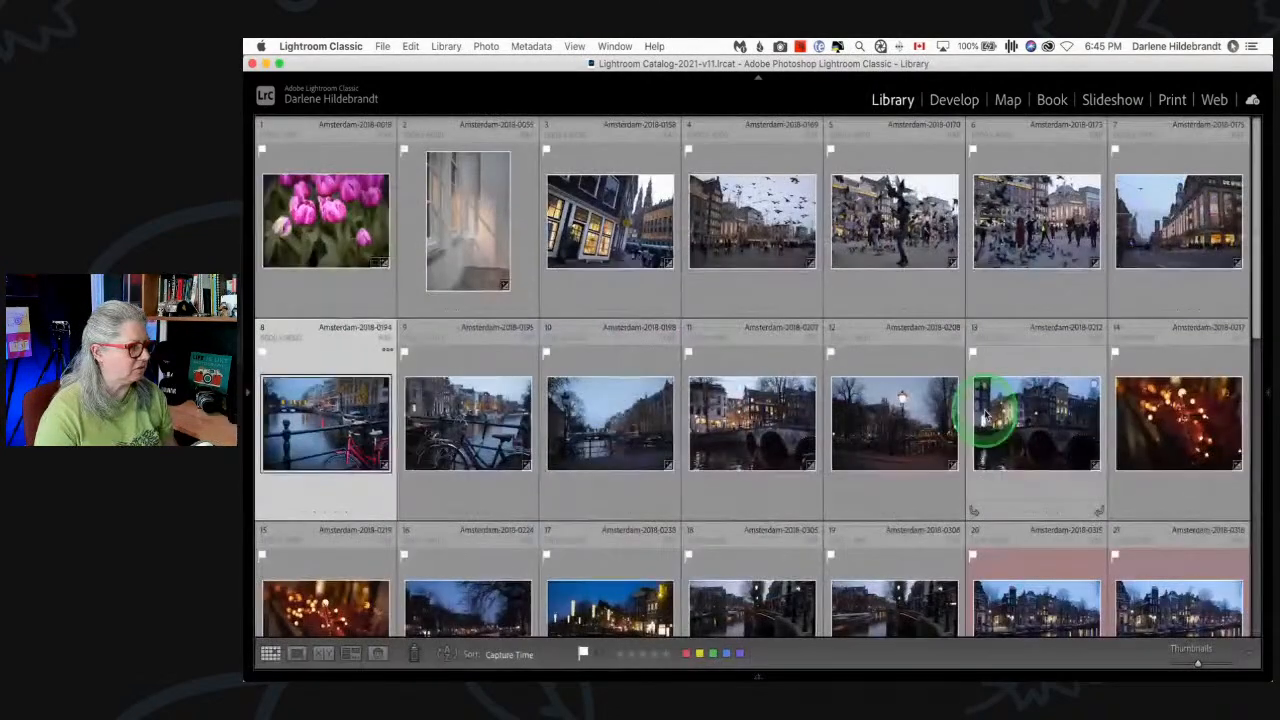
pyautogui.doubleClick(466, 423)
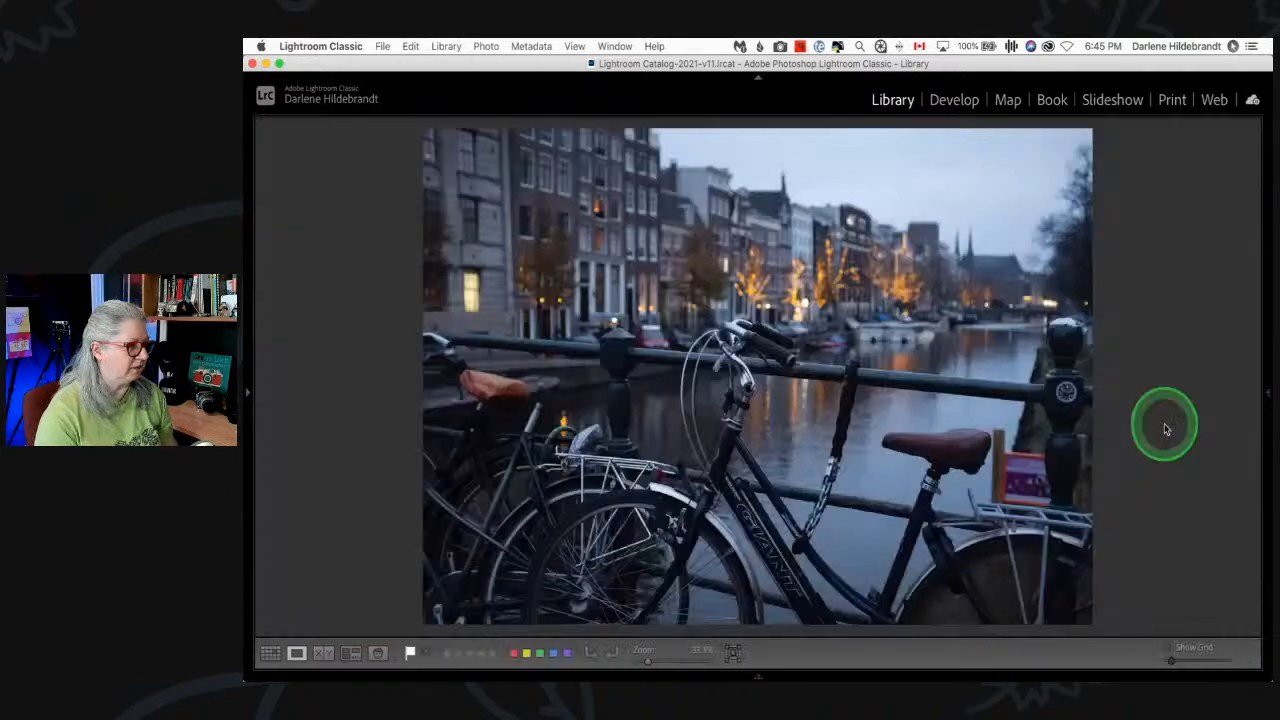
pyautogui.press('d')
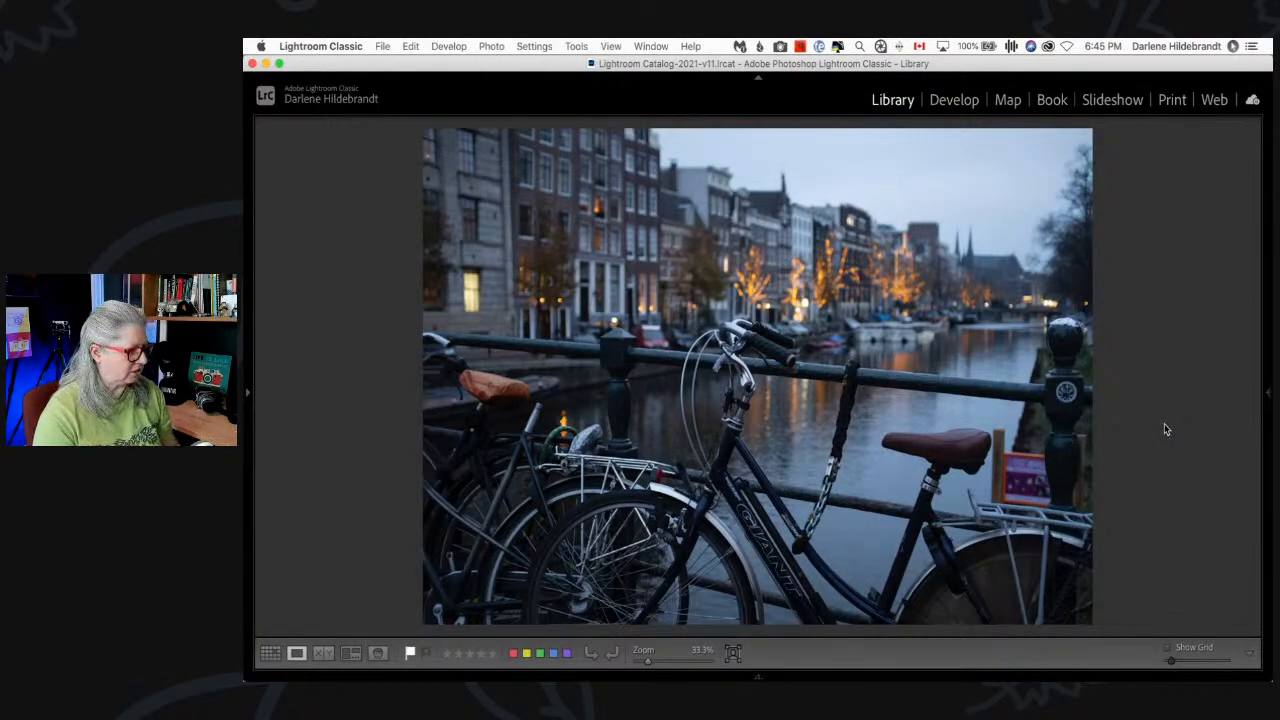
pyautogui.click(1164, 428)
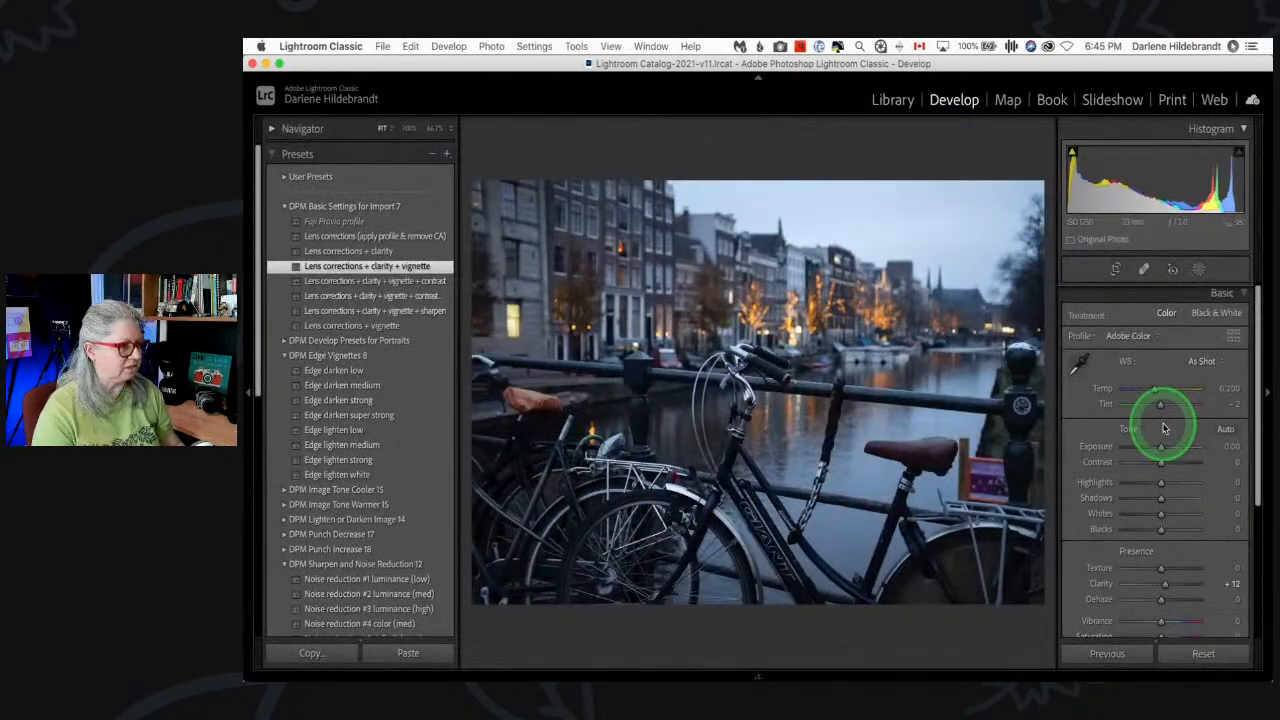
pyautogui.click(1164, 428)
pyautogui.press('super+shift+v')
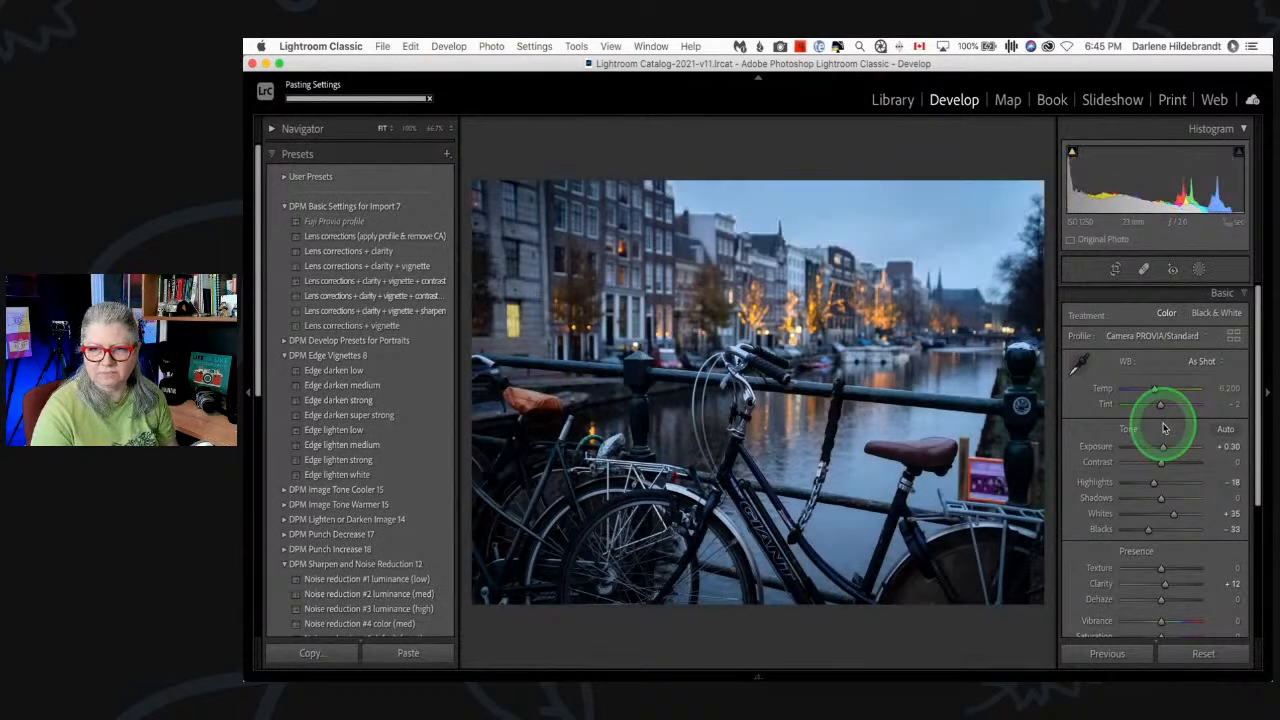
# - Recompute the Sky 1 selection in the pasted sky mask for this photo
pyautogui.click(1201, 270)
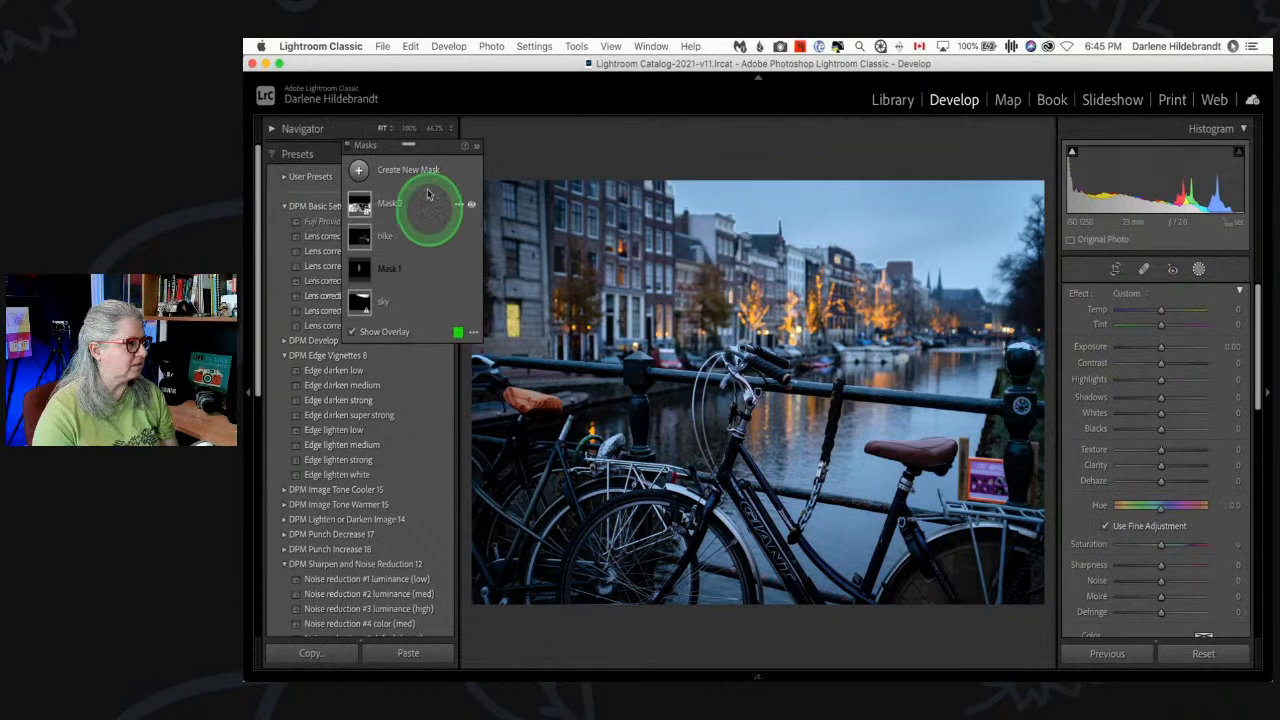
pyautogui.moveTo(428, 143); pyautogui.dragTo(1034, 423)
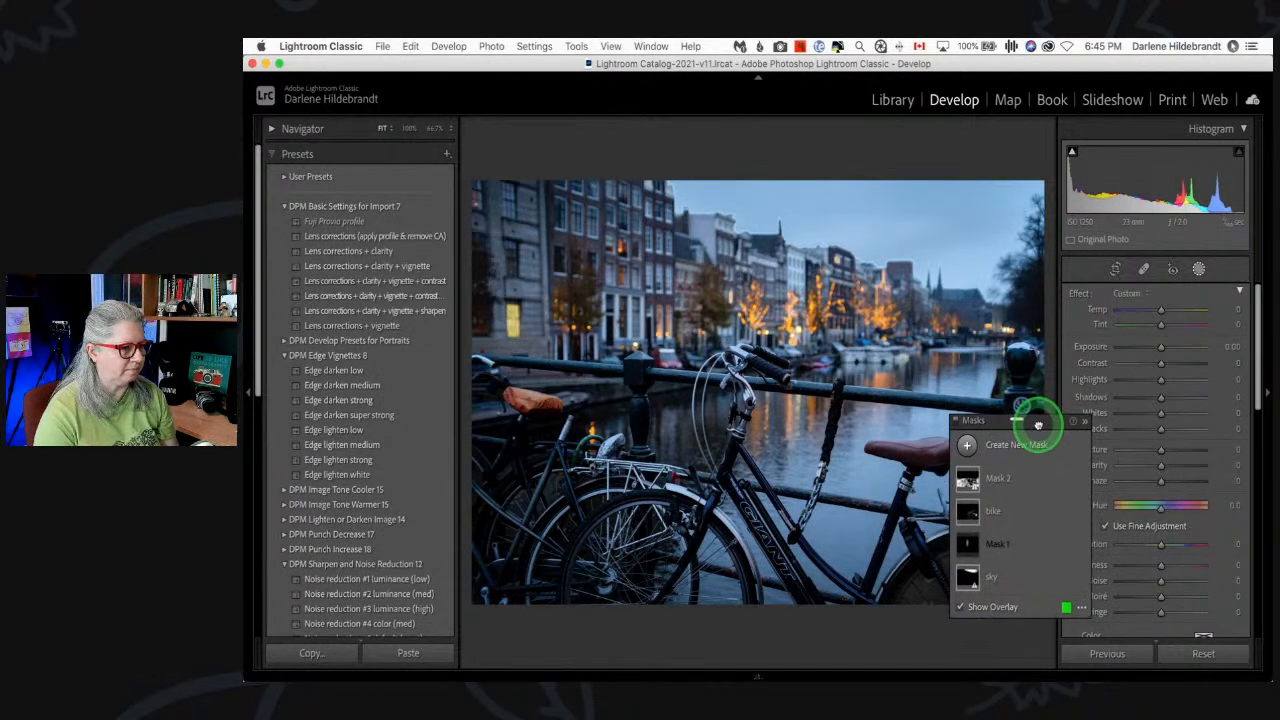
pyautogui.click(968, 580)
pyautogui.click(1022, 582)
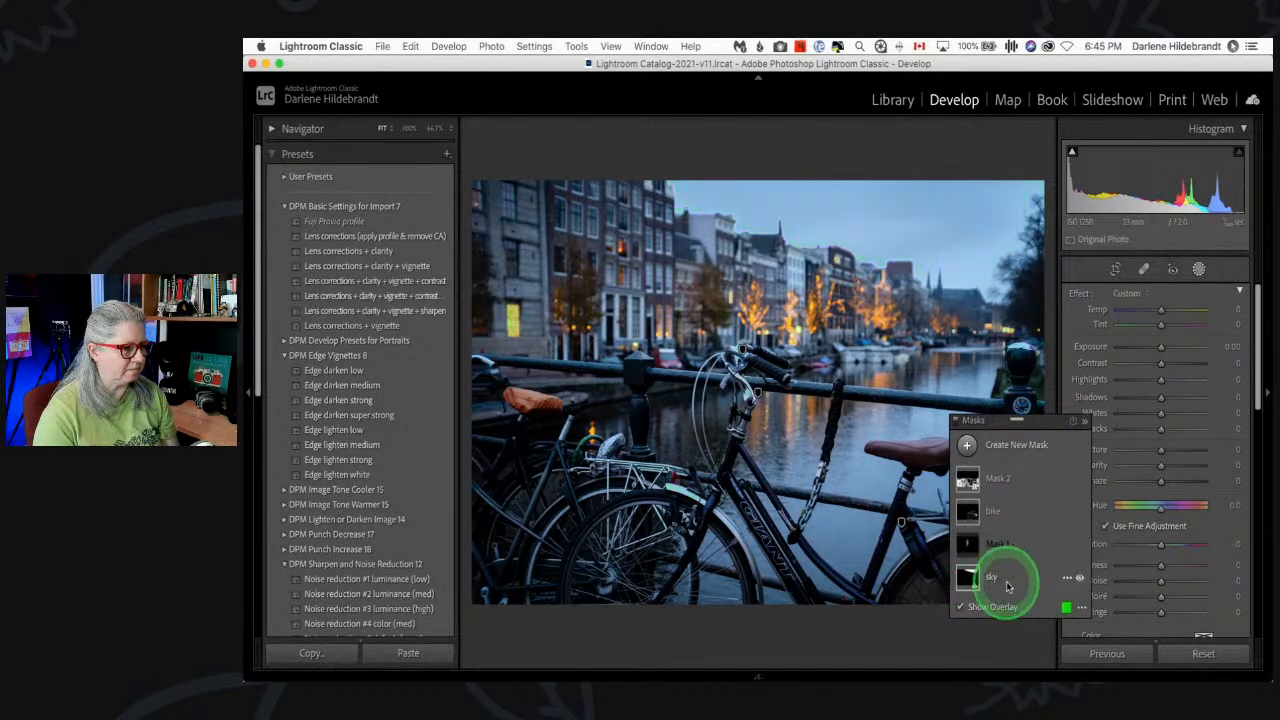
pyautogui.click(990, 648)
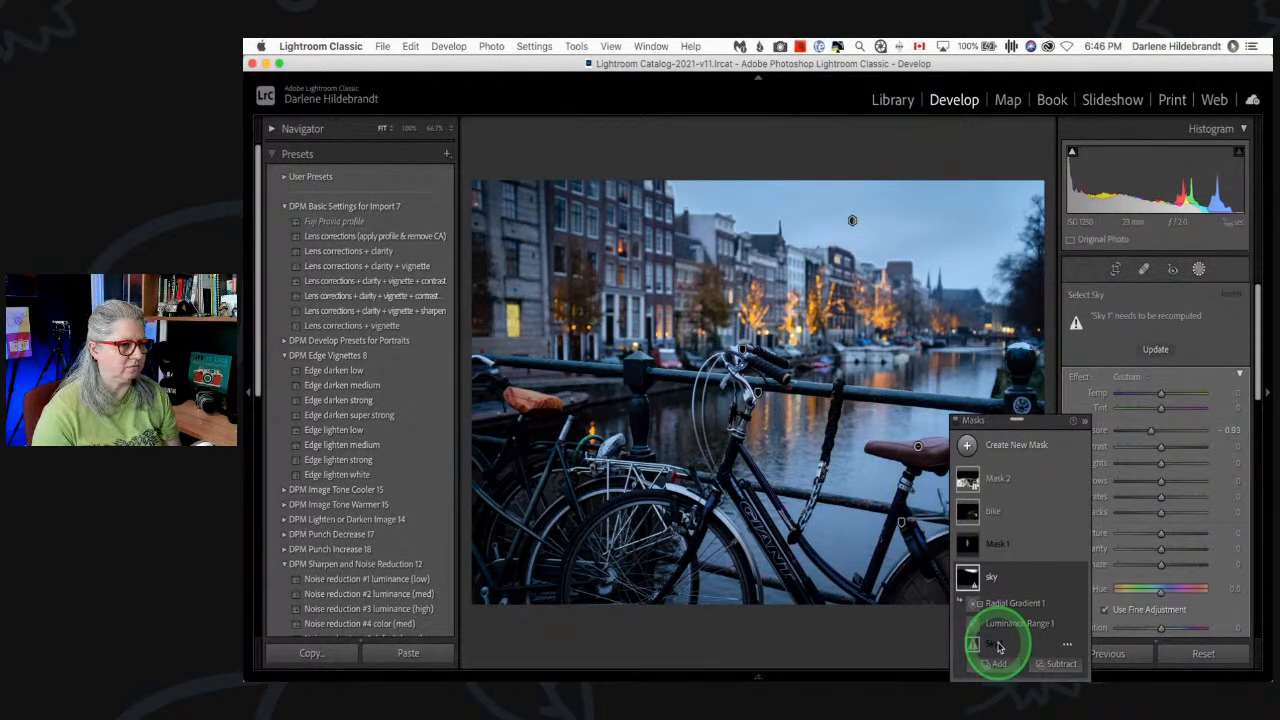
pyautogui.click(829, 202)
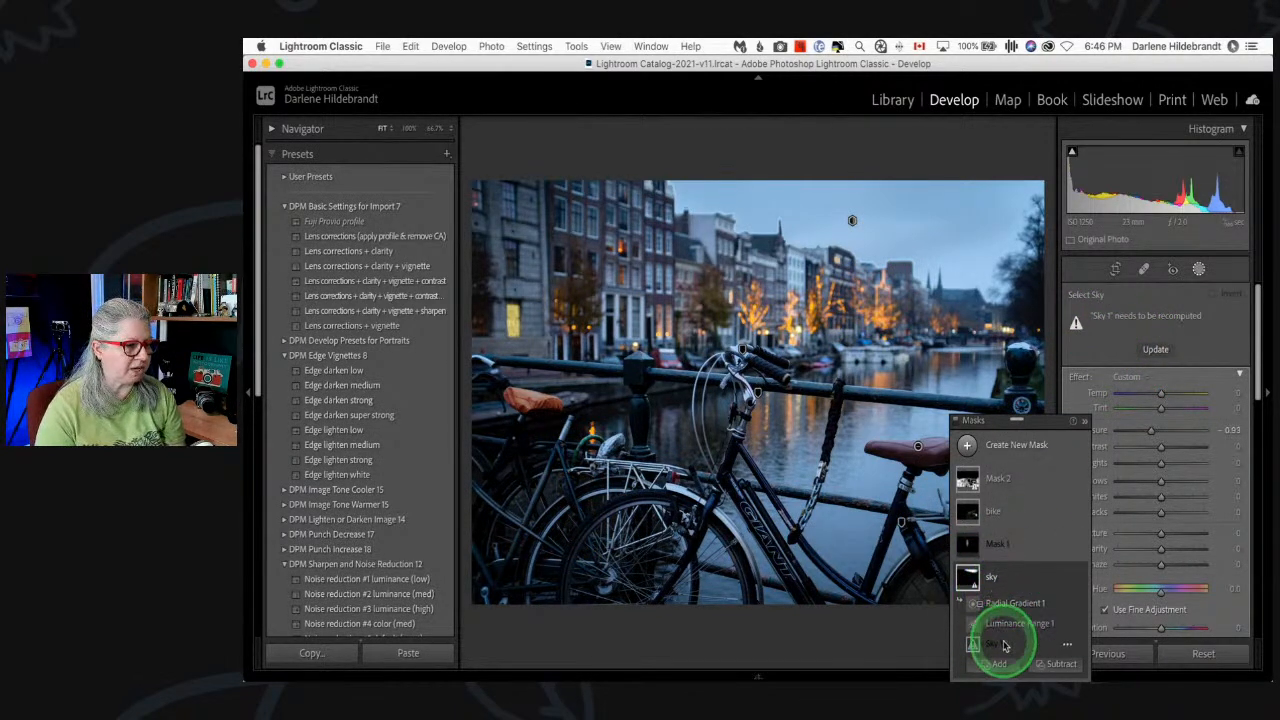
pyautogui.click(1155, 351)
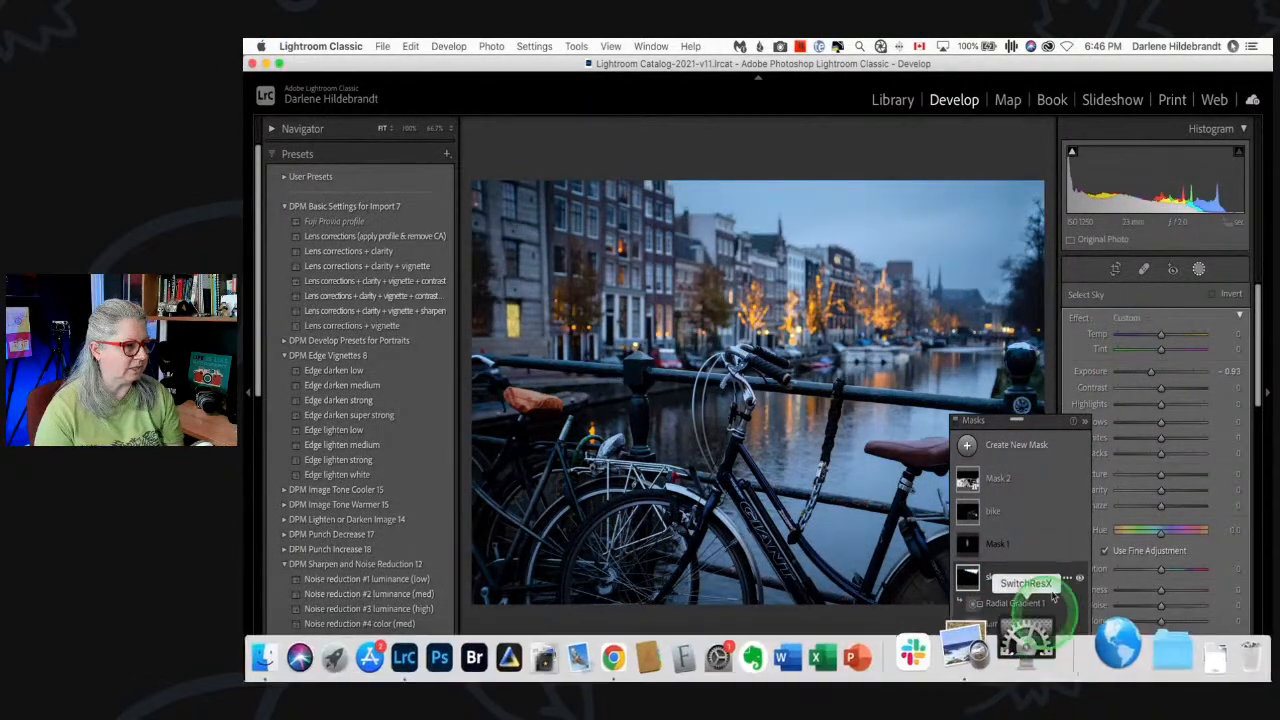
# - Delete Mask 1 with its radial gradient over the bicycle's handlebars
pyautogui.click(1027, 550)
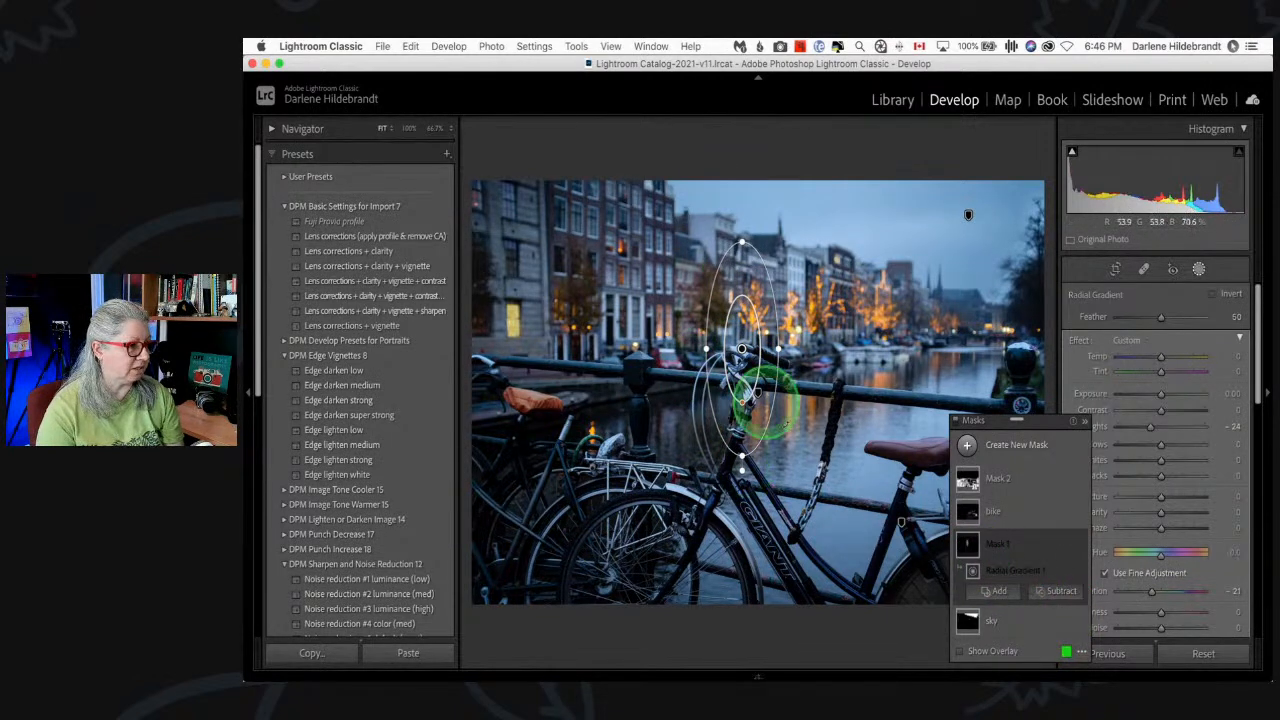
pyautogui.click(1067, 544)
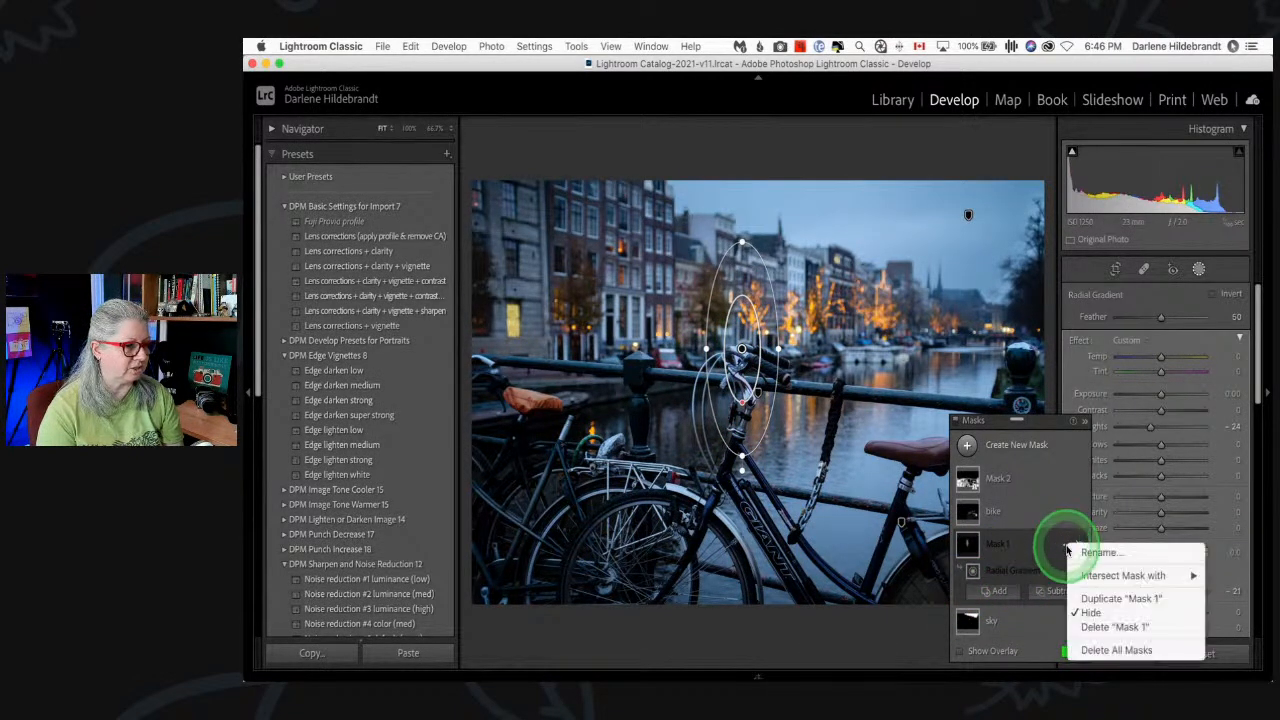
pyautogui.click(1090, 627)
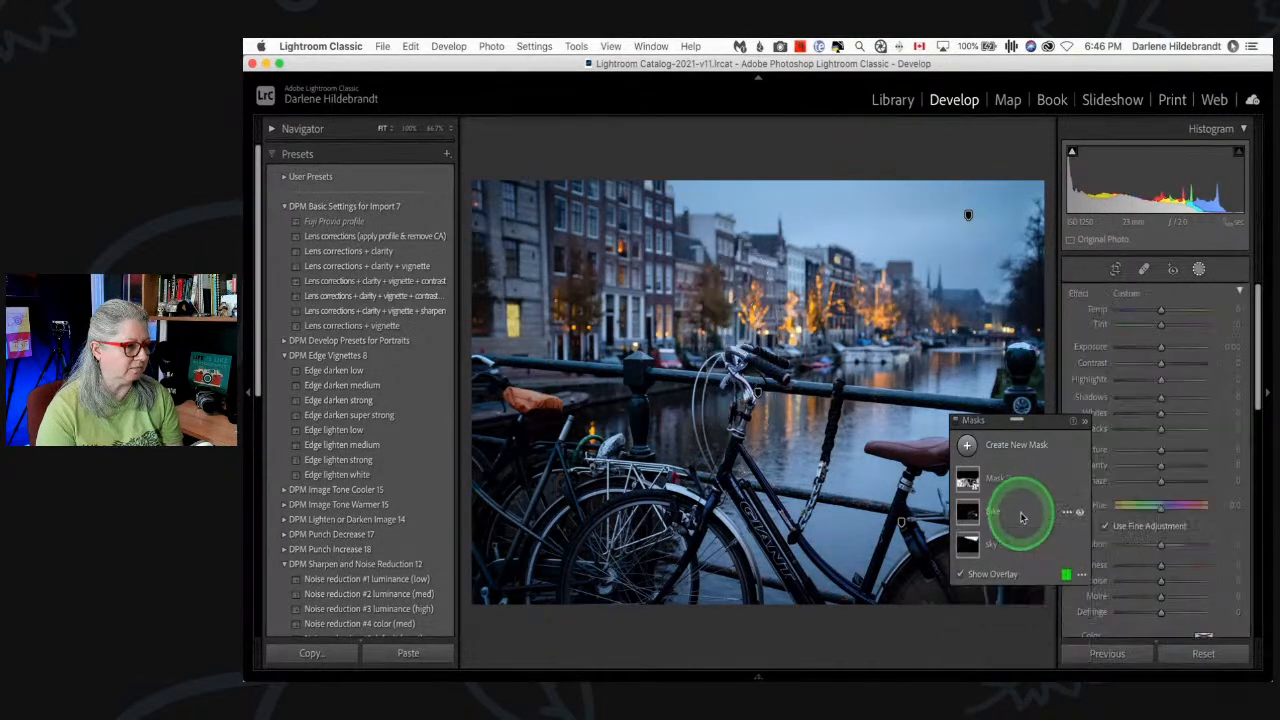
# - Check which areas the pasted bike mask covers by showing its overlay
pyautogui.click(1020, 514)
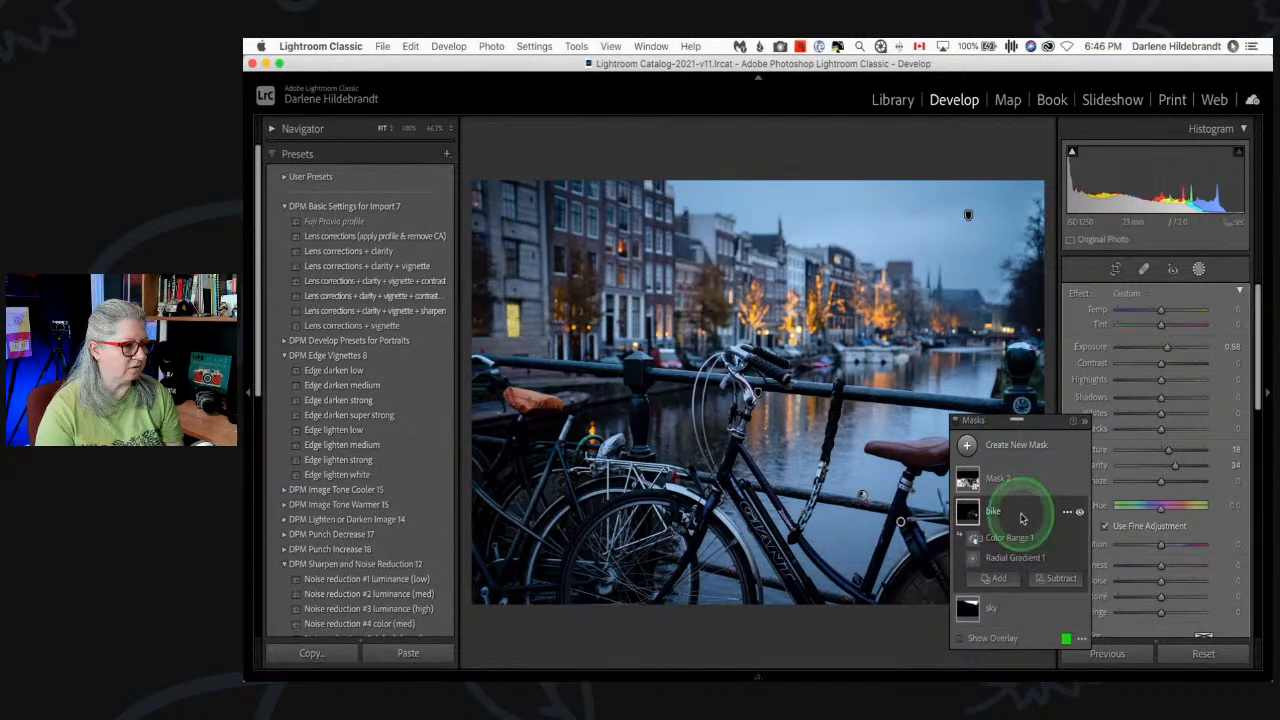
pyautogui.click(961, 639)
pyautogui.click(962, 639)
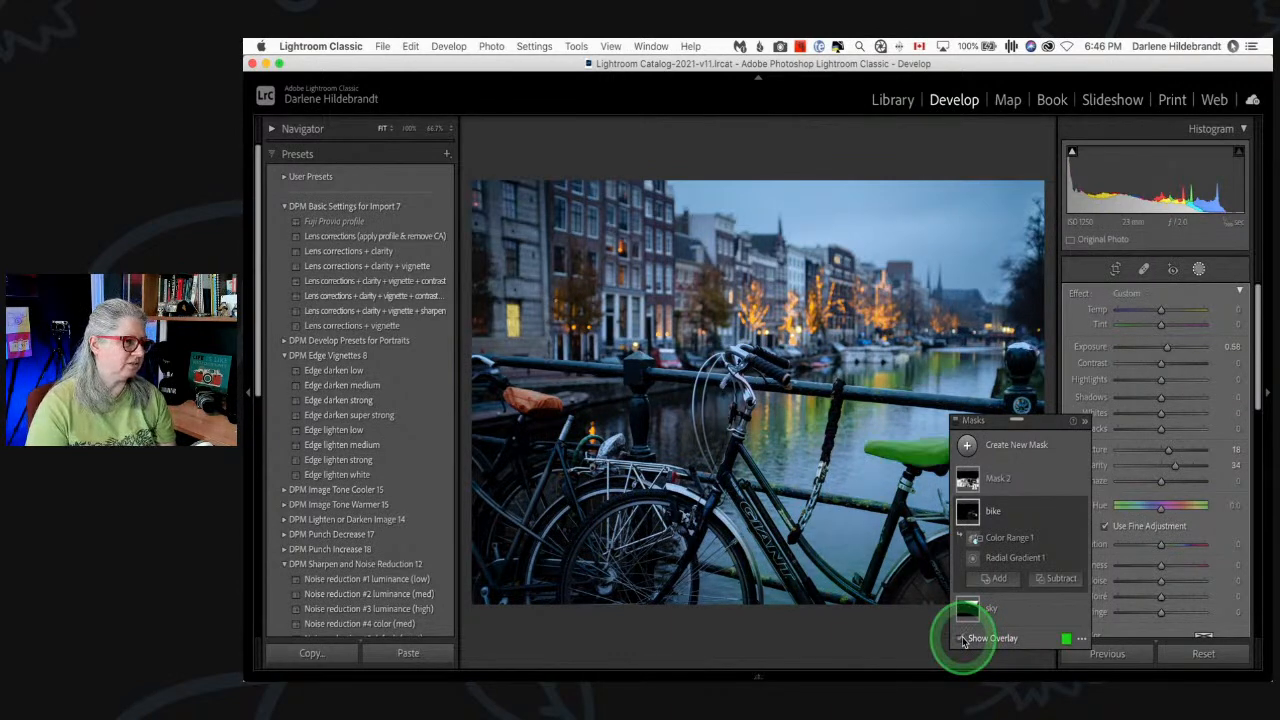
pyautogui.click(963, 641)
pyautogui.click(963, 641)
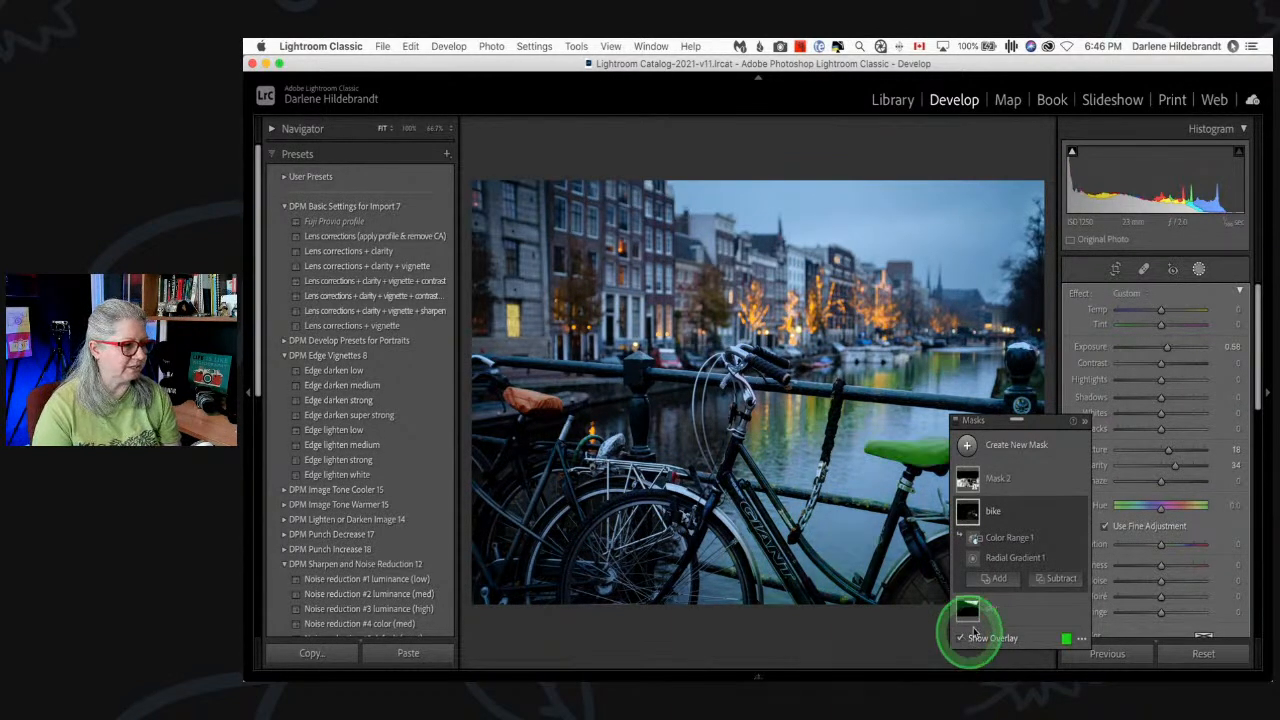
# - Recompute the Subject 1 selection in the pasted Mask 2
pyautogui.click(1034, 487)
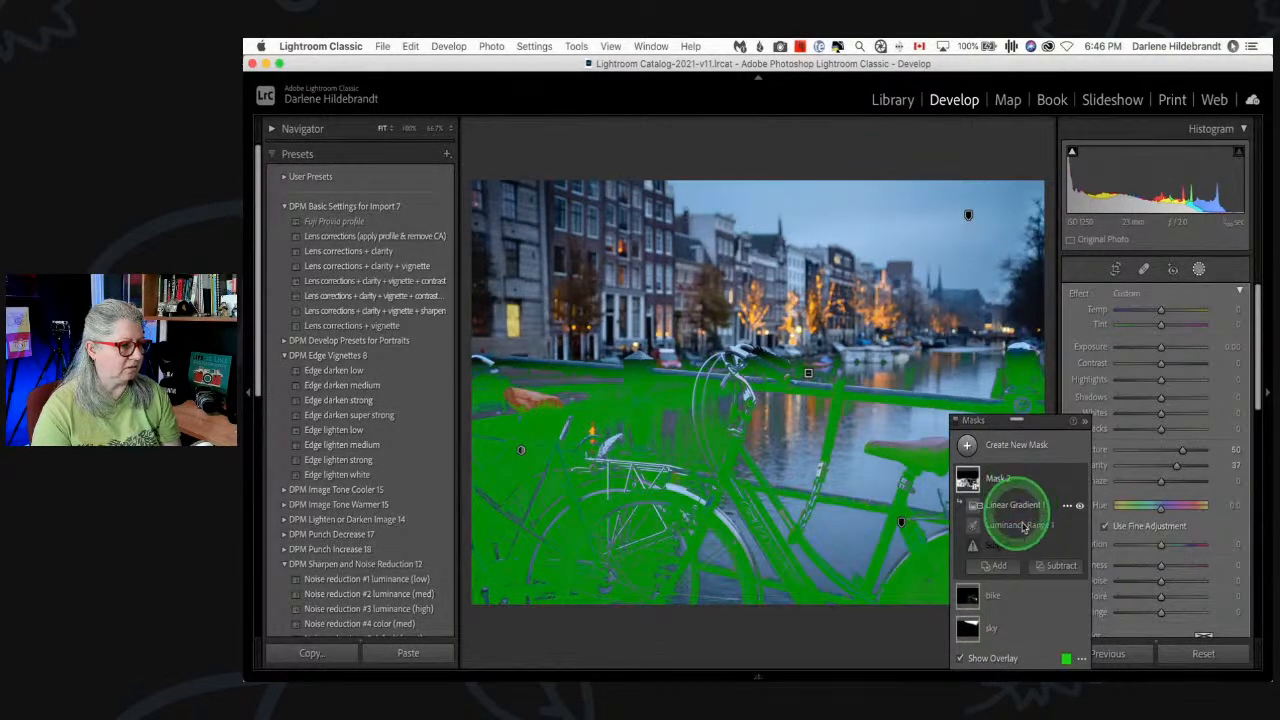
pyautogui.click(1009, 547)
pyautogui.click(1152, 350)
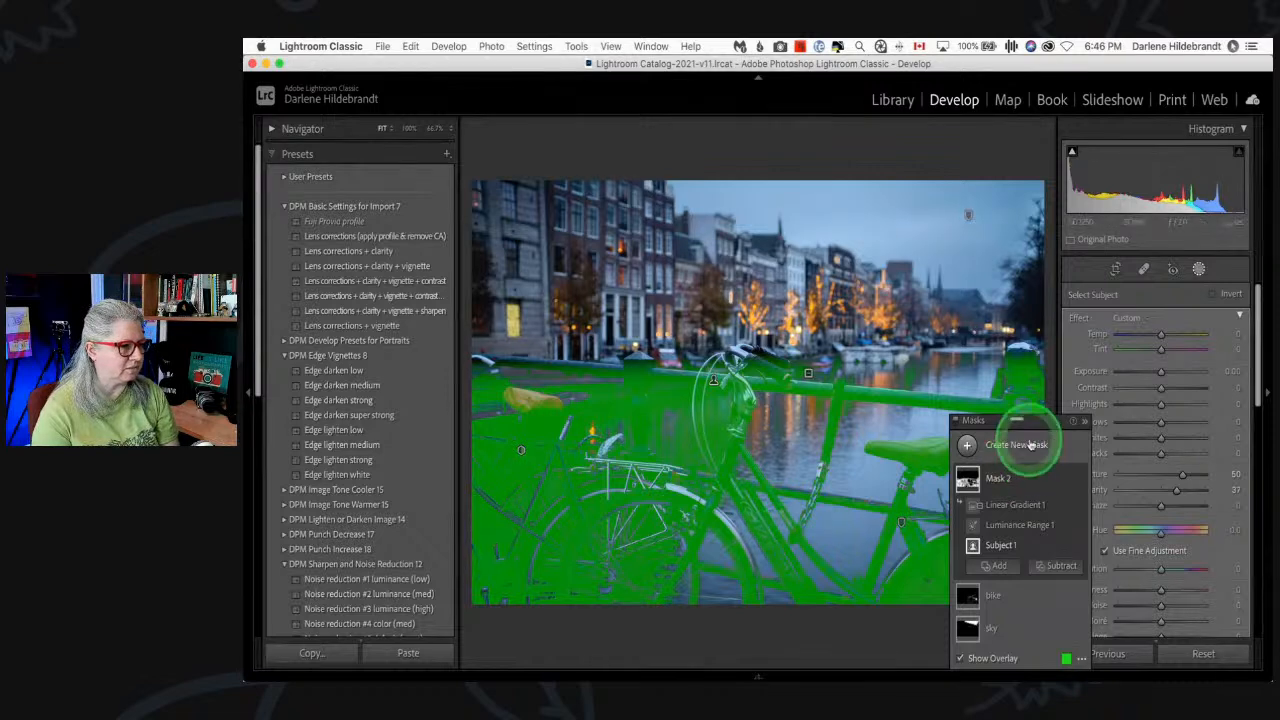
# - Delete the bike mask and move the mask list clear of the photo's buildings and sky
pyautogui.moveTo(1046, 423); pyautogui.dragTo(916, 153)
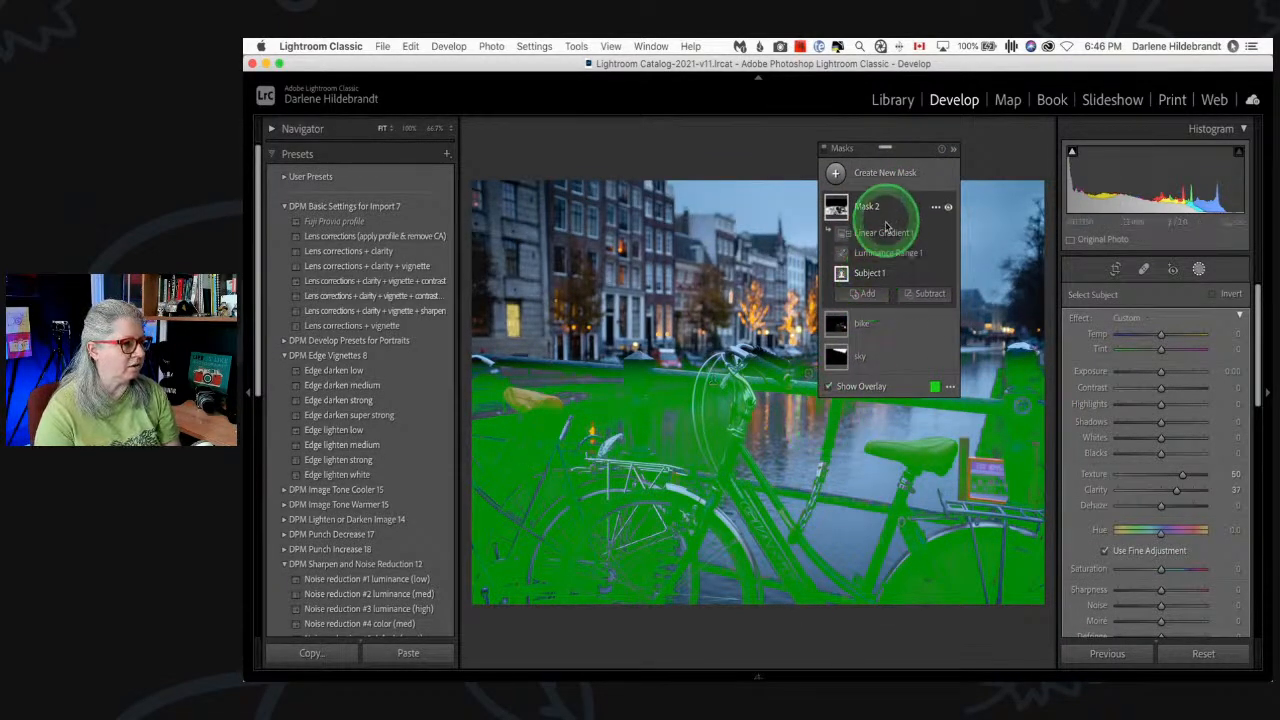
pyautogui.click(888, 323)
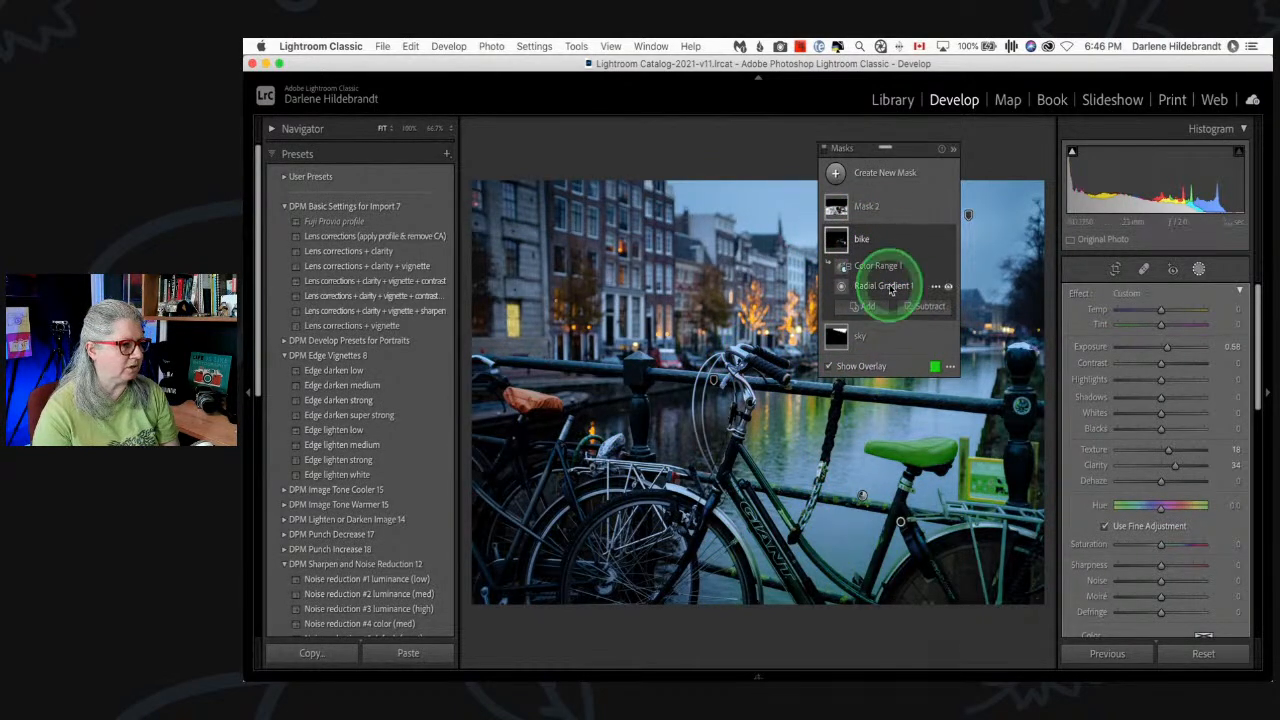
pyautogui.click(935, 242)
pyautogui.click(950, 323)
pyautogui.moveTo(909, 149); pyautogui.dragTo(970, 494)
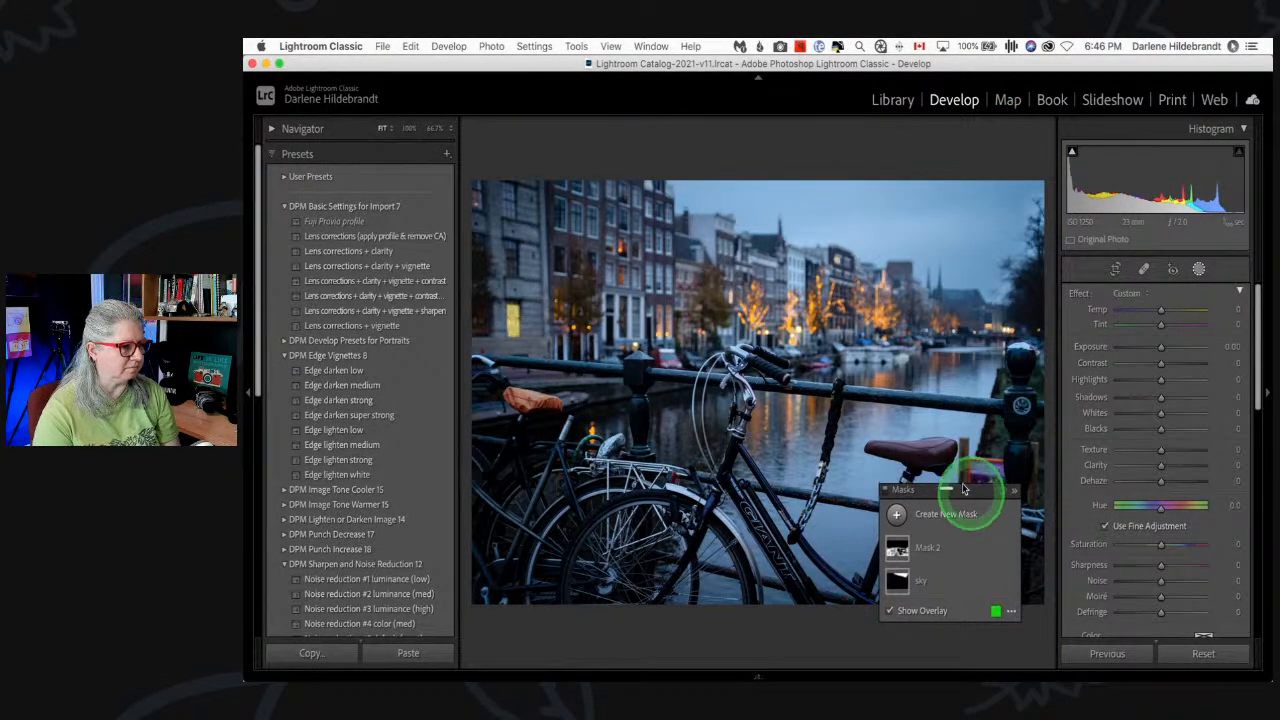
# - Leave masking and compare the whole canal photo before and after the edits
pyautogui.click(1199, 269)
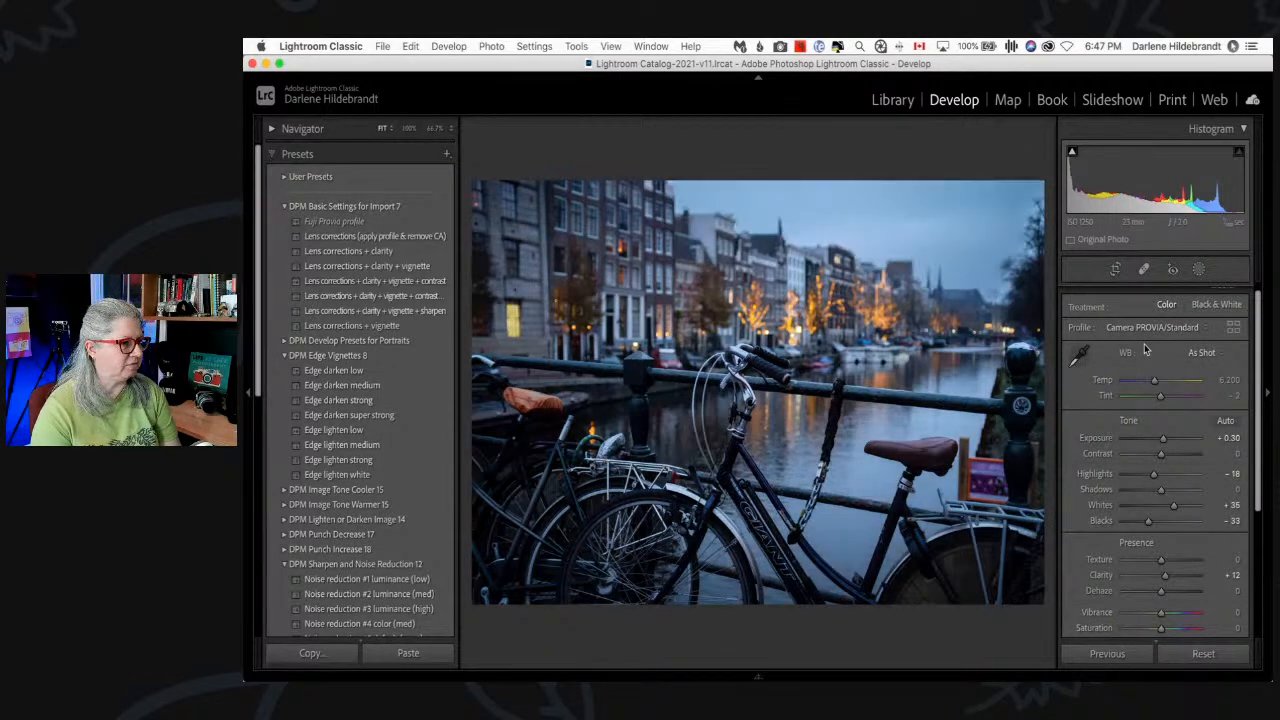
pyautogui.press('\\')
pyautogui.press('\\')
pyautogui.press('\\')
pyautogui.press('\\')
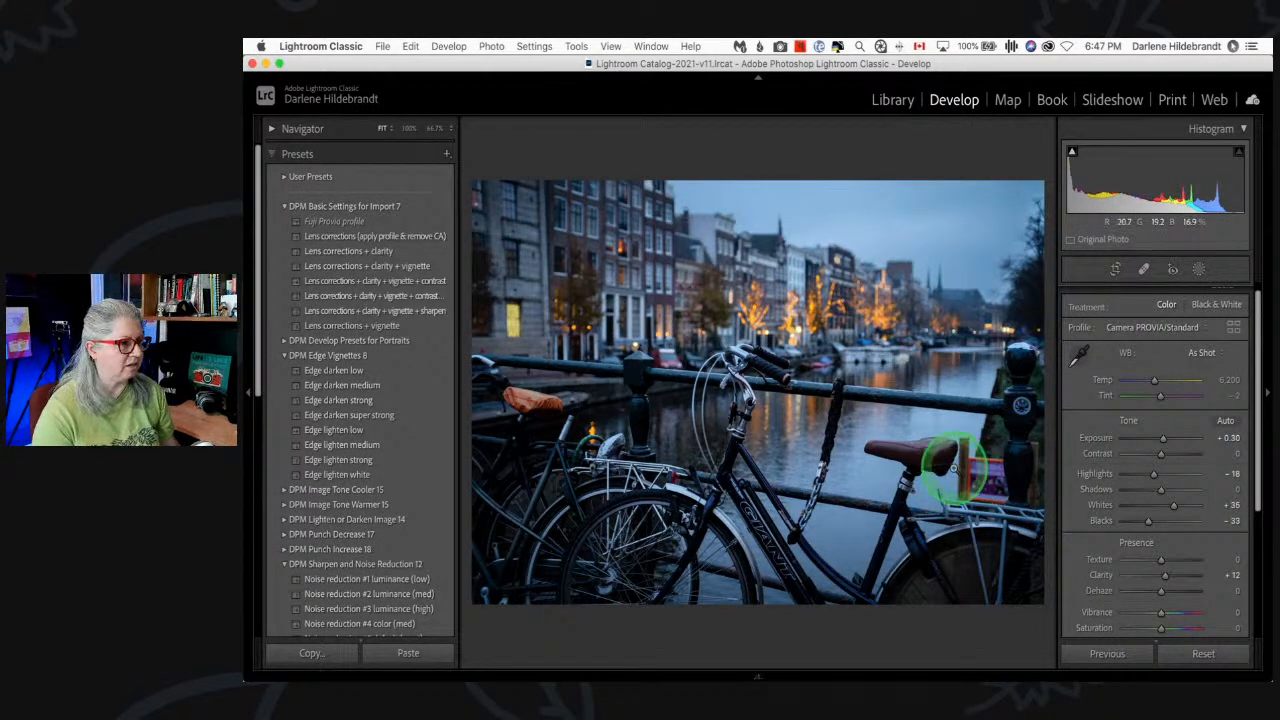
# - Show the sky mask's overlay and examine the coverage of its radial gradient and luminance range components
pyautogui.click(1198, 270)
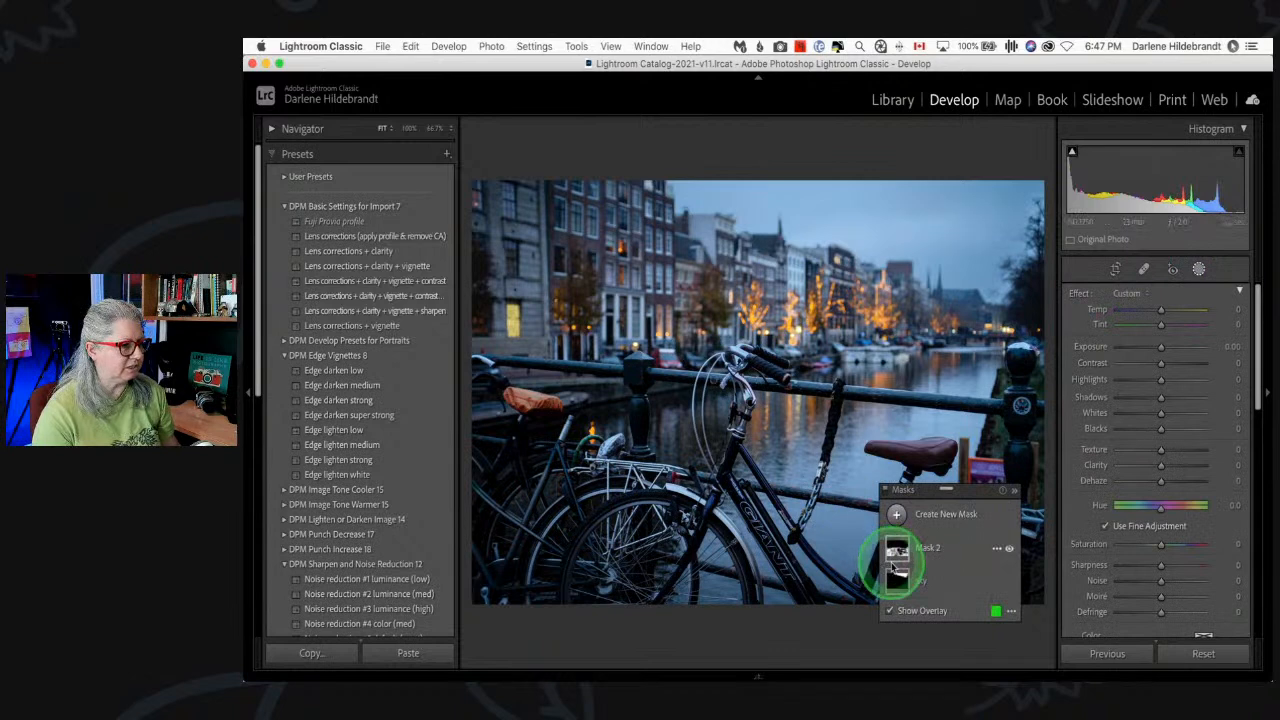
pyautogui.click(940, 587)
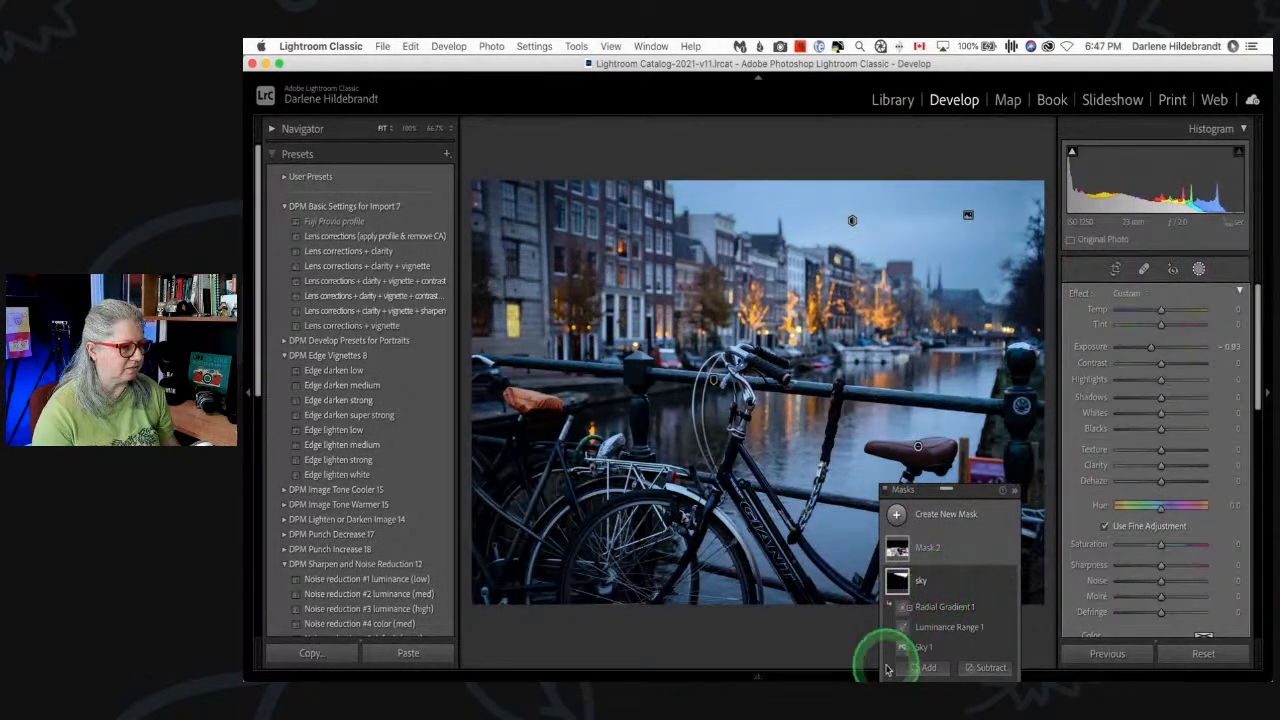
pyautogui.moveTo(971, 503); pyautogui.dragTo(580, 363)
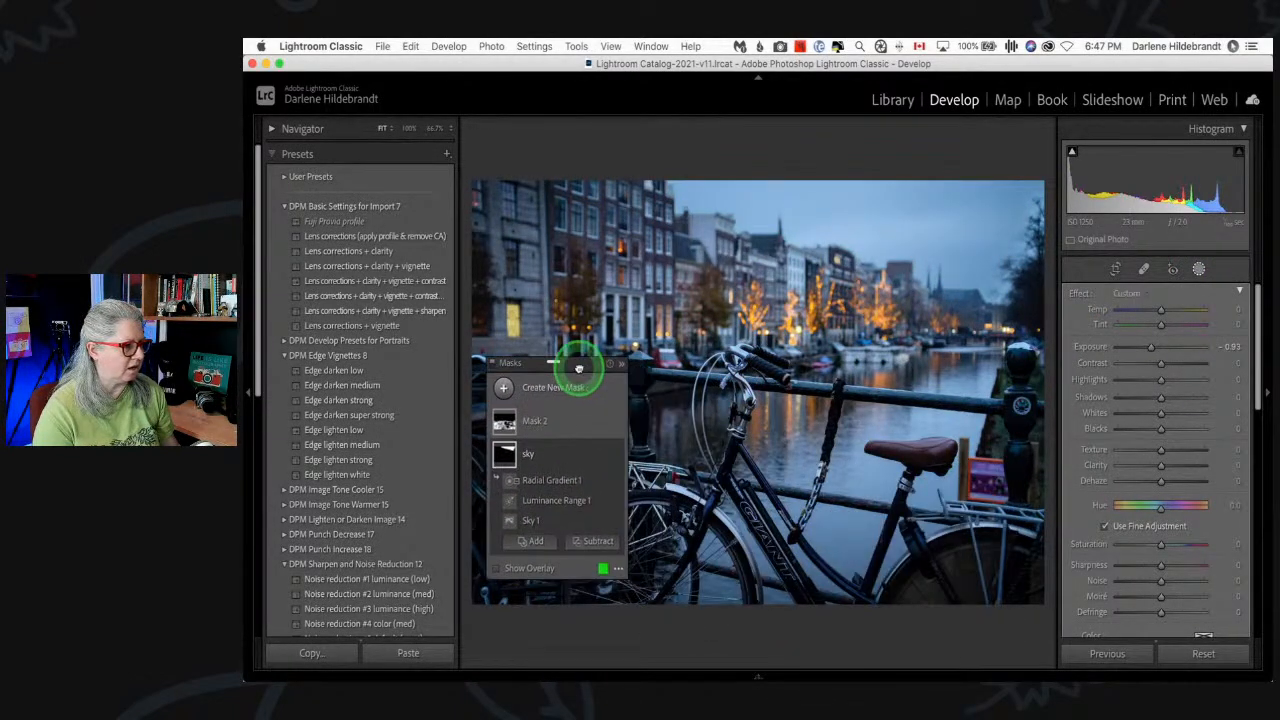
pyautogui.click(497, 568)
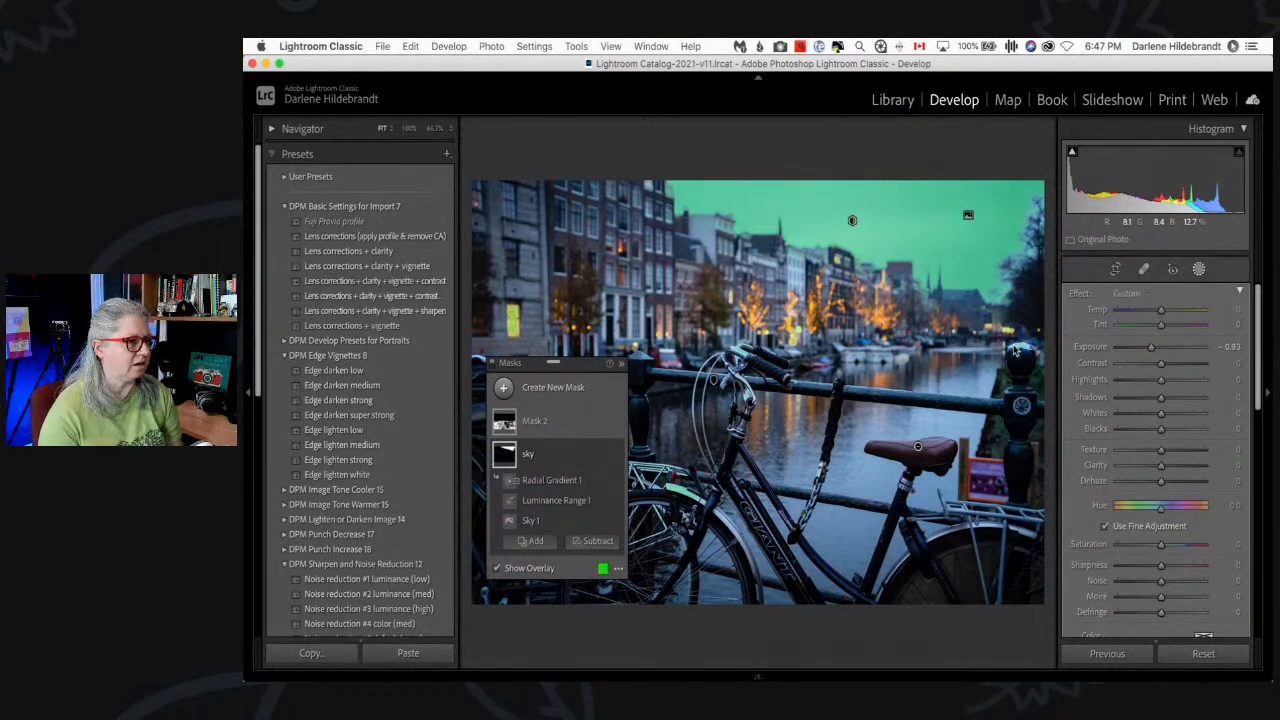
pyautogui.click(548, 482)
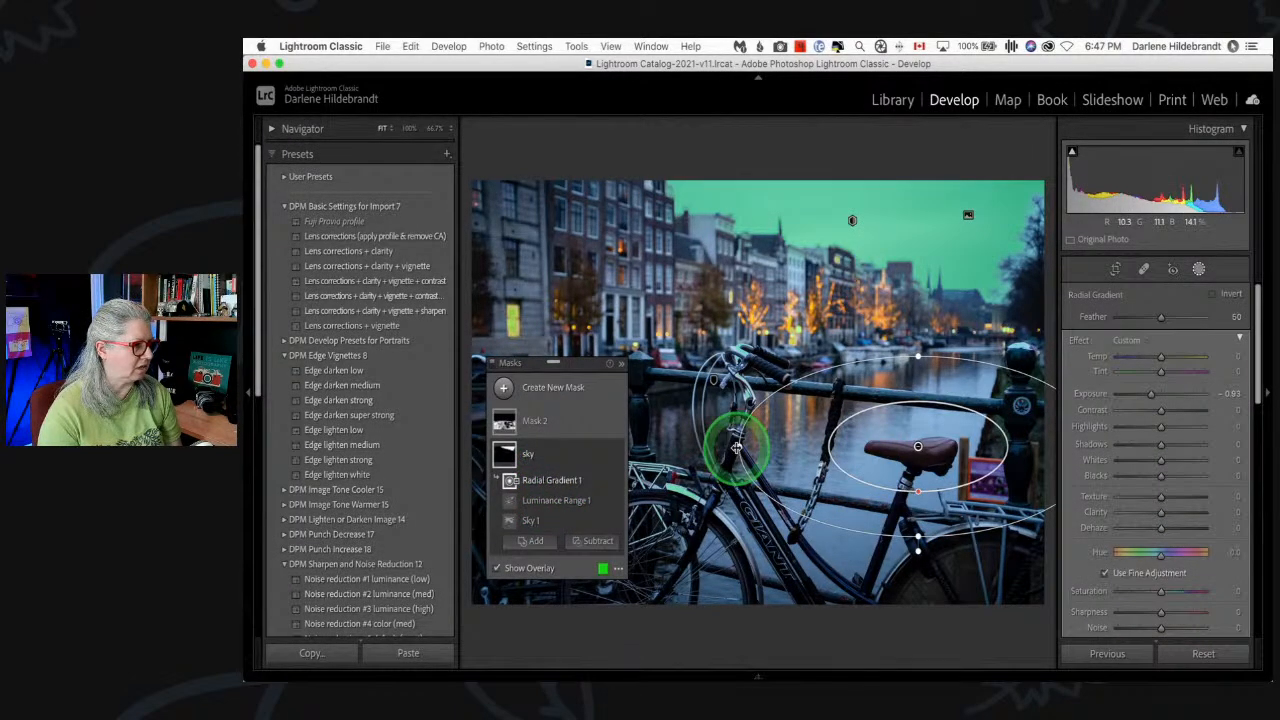
pyautogui.click(548, 504)
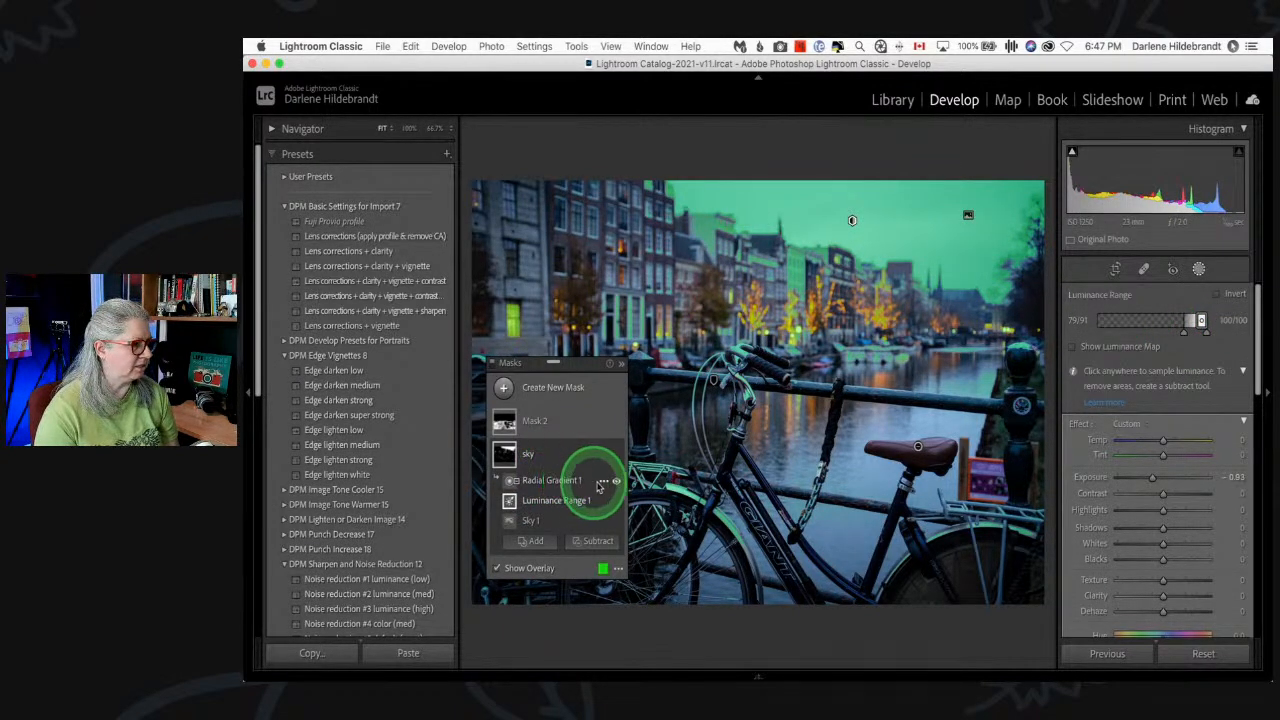
# - Delete the radial gradient over the bicycle seat from the sky mask
pyautogui.click(565, 481)
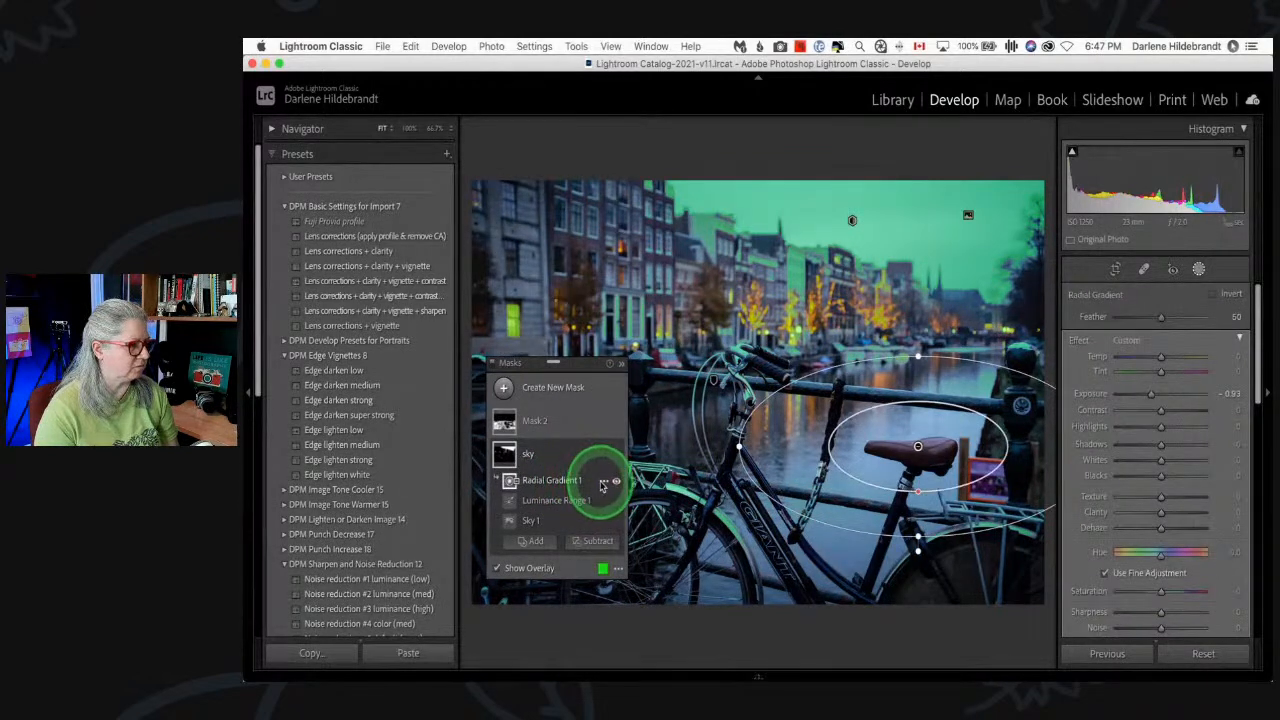
pyautogui.click(603, 484)
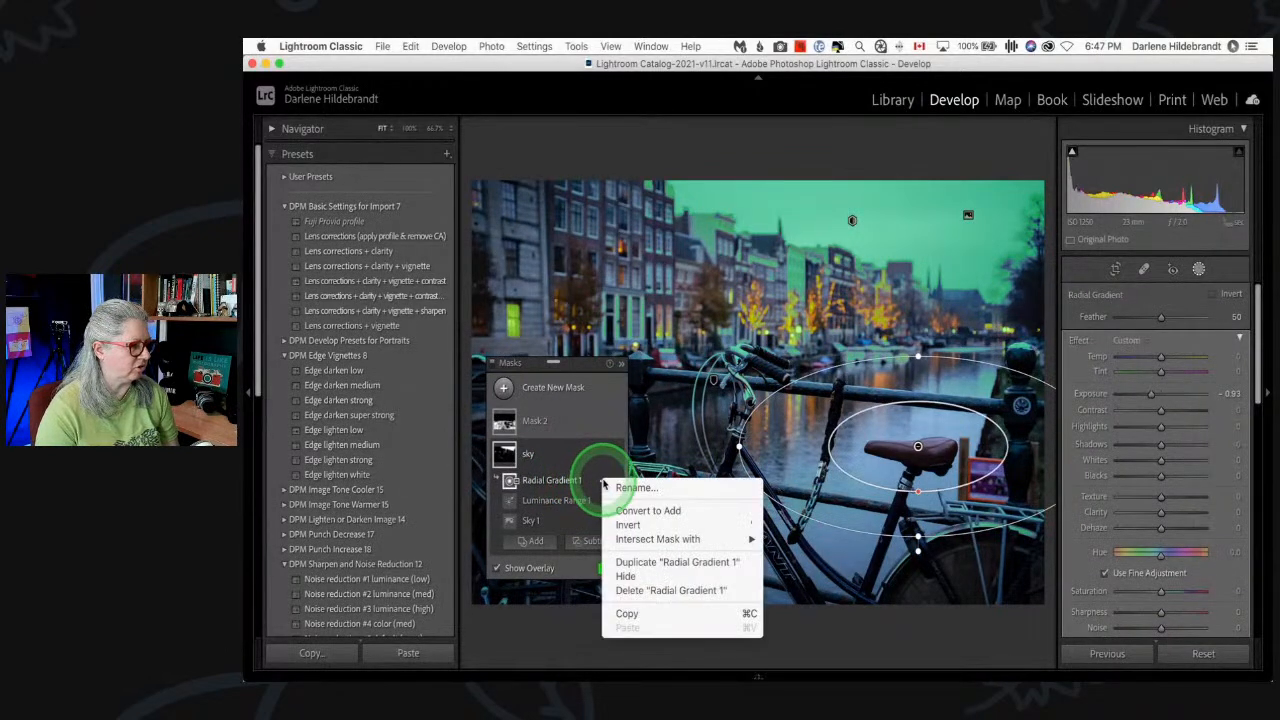
pyautogui.click(628, 590)
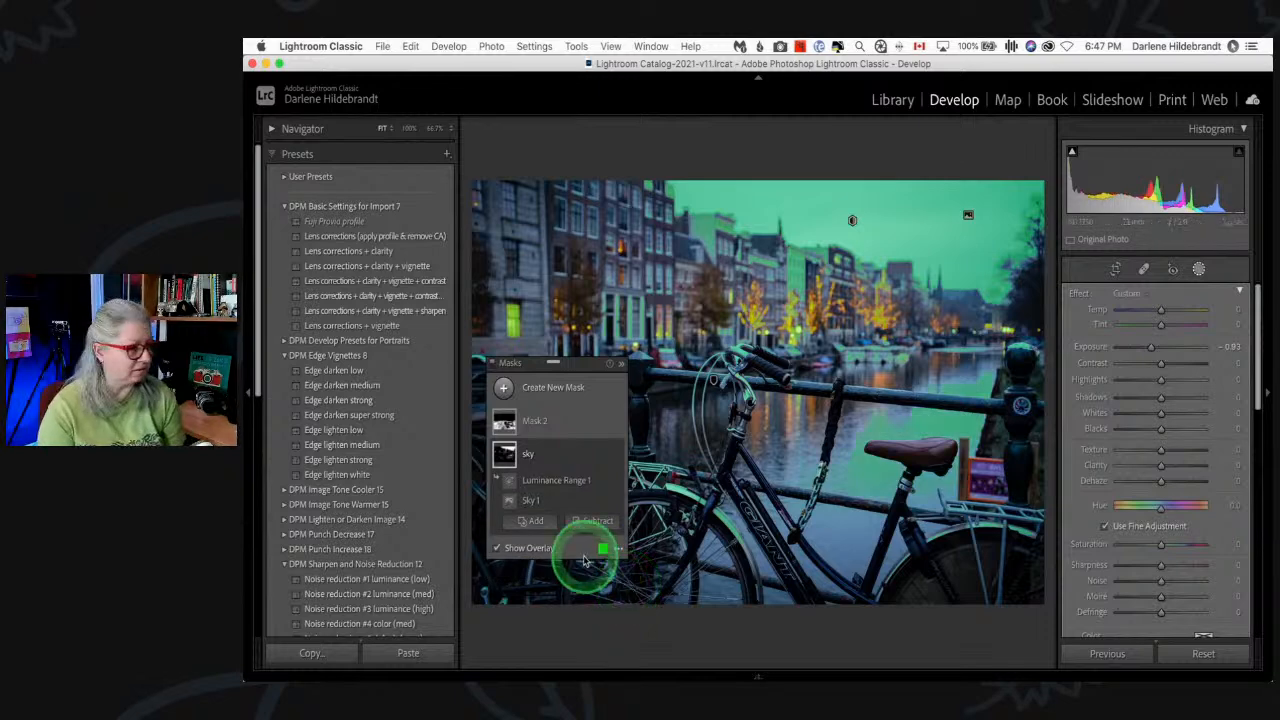
# - Subtract a wide elliptical radial gradient over the canal-side buildings from the sky mask, with its feather set to 15
pyautogui.click(549, 453)
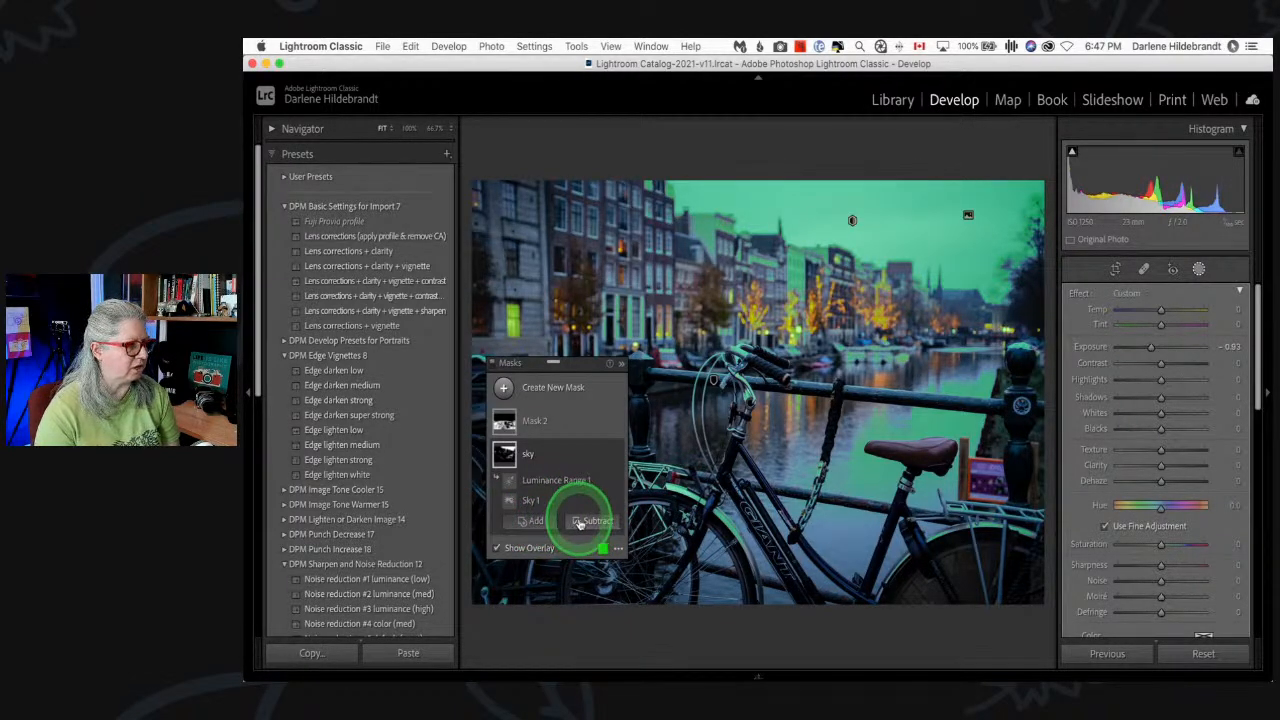
pyautogui.click(580, 522)
pyautogui.click(594, 429)
pyautogui.moveTo(800, 298); pyautogui.dragTo(1022, 346)
pyautogui.moveTo(1160, 316); pyautogui.dragTo(1130, 316)
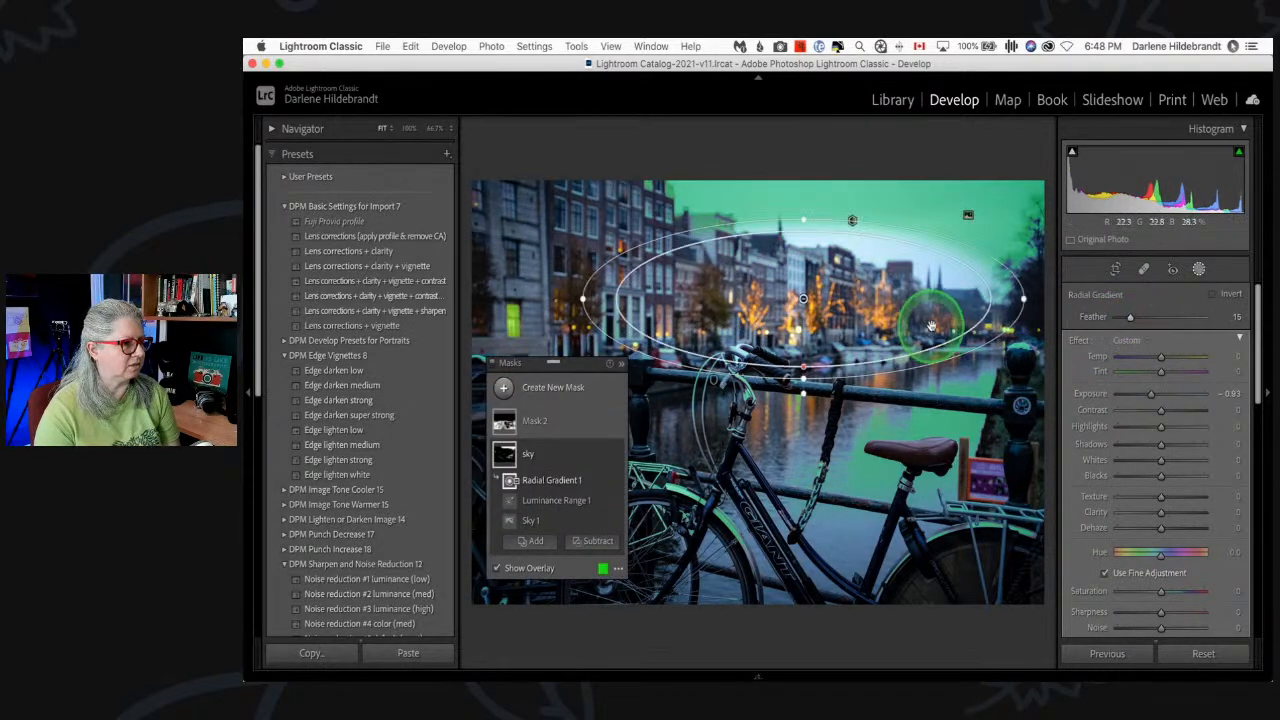
# - Move and tilt the subtracted radial gradient so its upper edge follows the slope of the building rooflines
pyautogui.moveTo(926, 325); pyautogui.dragTo(842, 340)
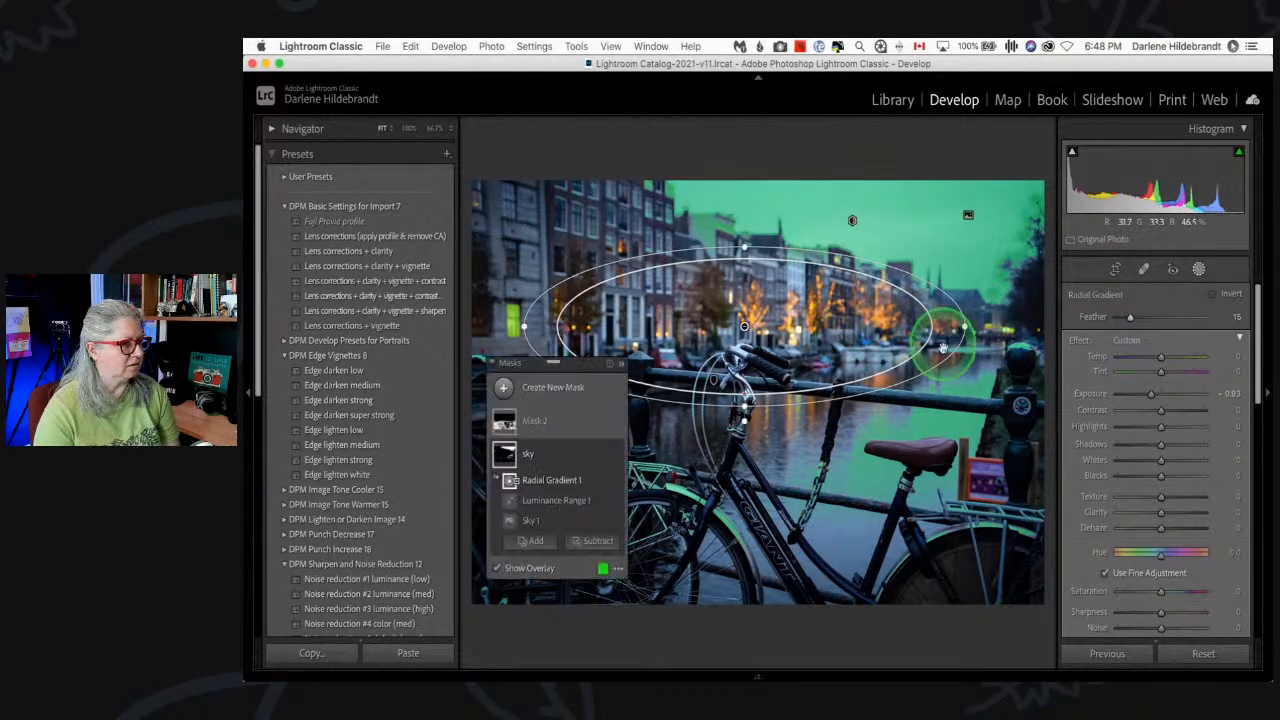
pyautogui.moveTo(944, 362); pyautogui.dragTo(938, 382)
pyautogui.moveTo(858, 338); pyautogui.dragTo(830, 306)
pyautogui.moveTo(912, 370); pyautogui.dragTo(908, 375)
pyautogui.moveTo(853, 333); pyautogui.dragTo(857, 331)
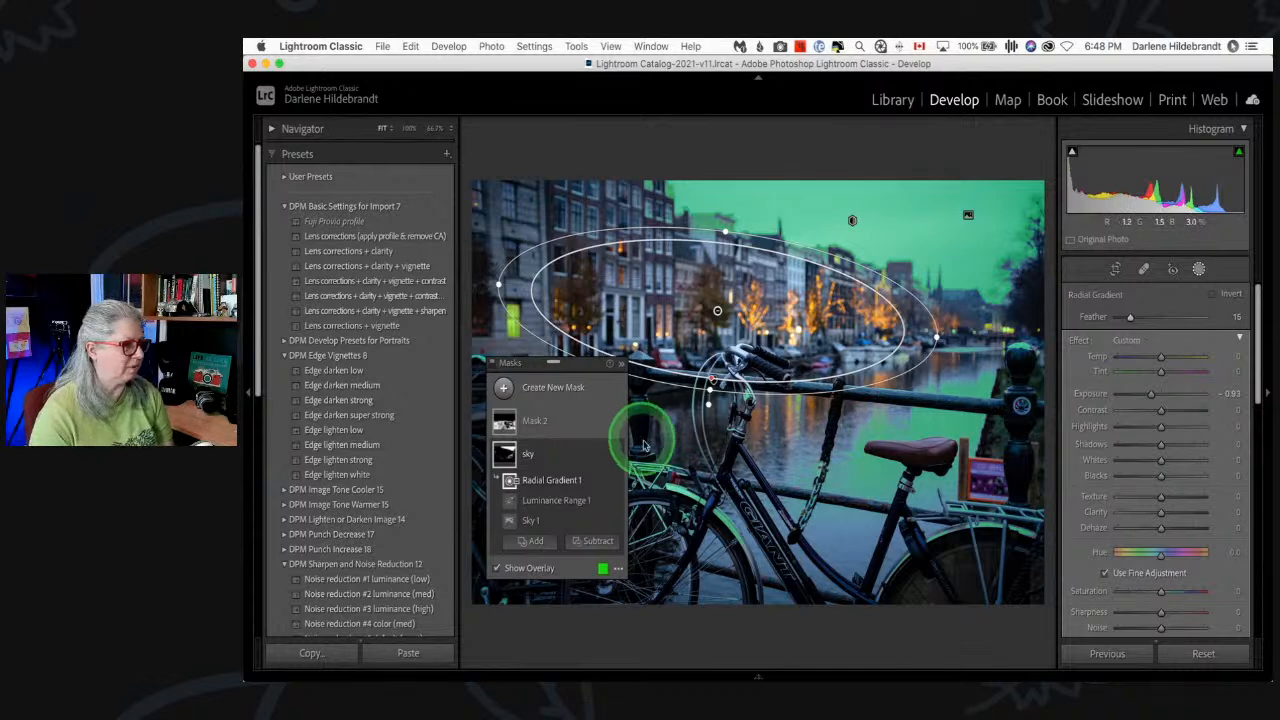
# - Enlarge the subtracted gradient to cover the buildings, water and bicycle, set its feather to 30, and close masking
pyautogui.moveTo(935, 338); pyautogui.dragTo(1055, 352)
pyautogui.moveTo(711, 380); pyautogui.dragTo(706, 486)
pyautogui.moveTo(766, 330); pyautogui.dragTo(822, 420)
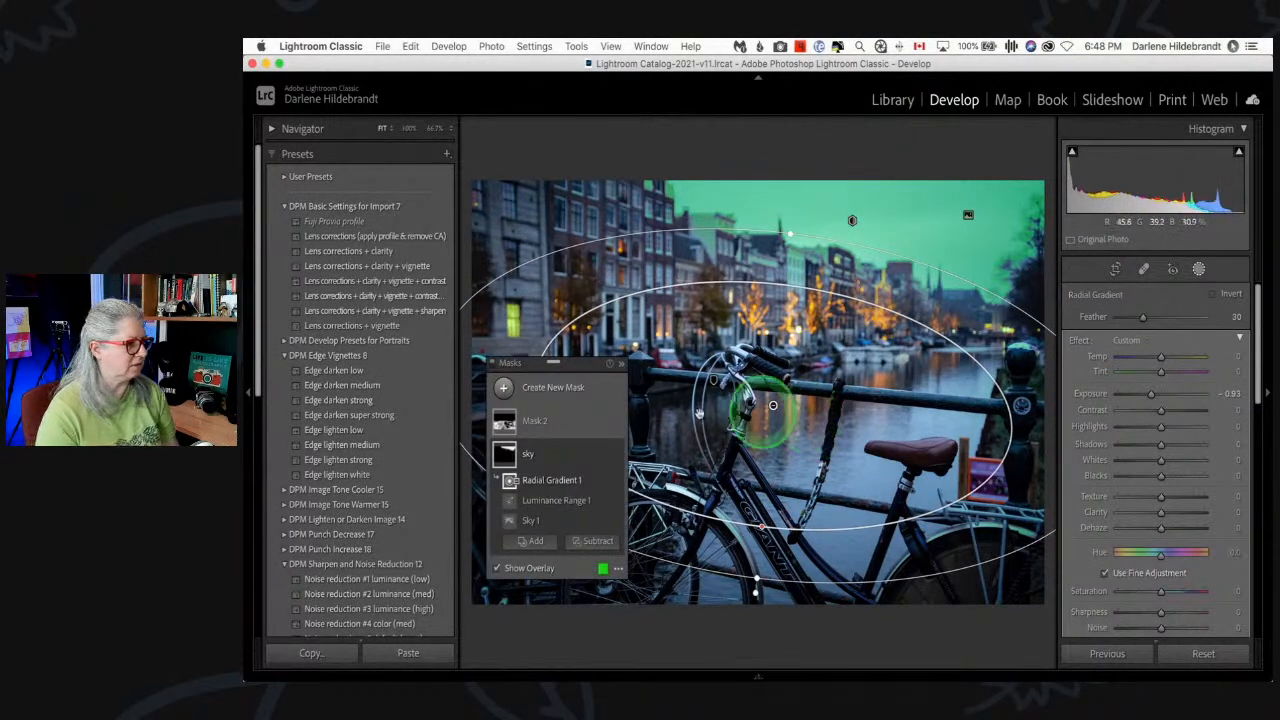
pyautogui.click(530, 453)
pyautogui.click(1201, 274)
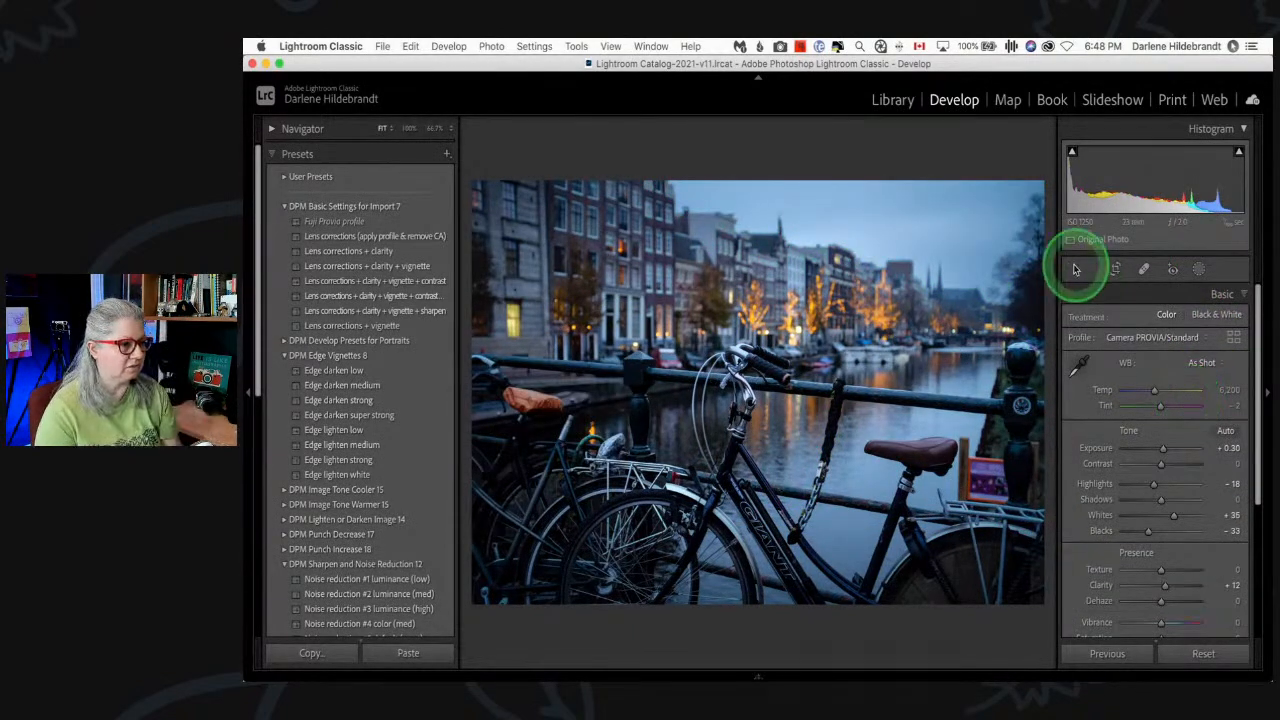
# - Compare the sky and tree at the photo's right edge before and after the edits at 100%
pyautogui.click(1023, 280)
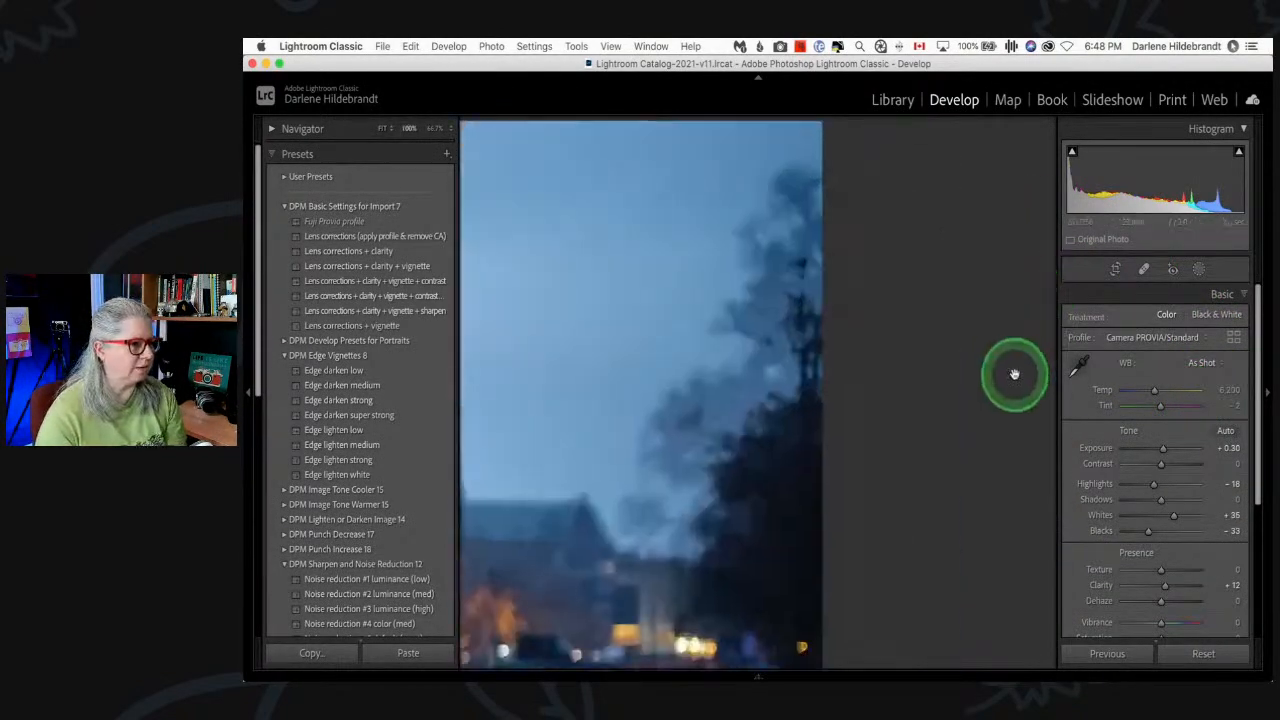
pyautogui.press('\\')
pyautogui.press('\\')
pyautogui.press('\\')
pyautogui.press('\\')
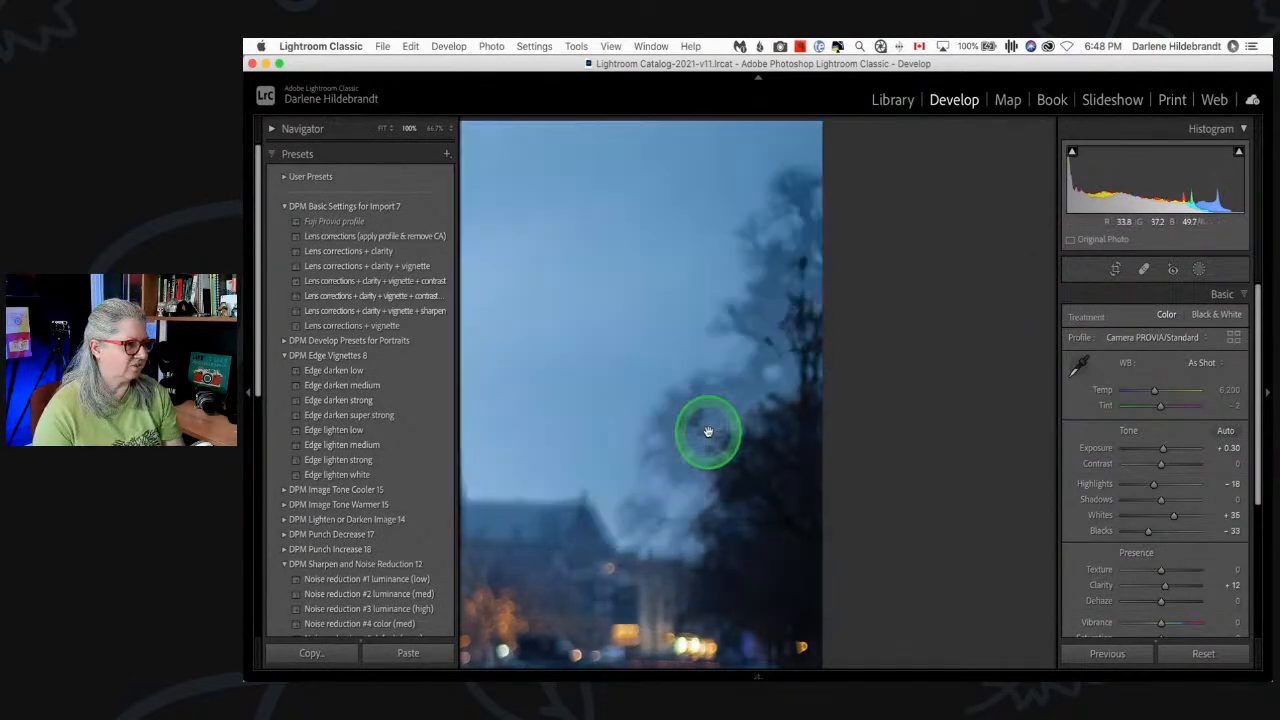
pyautogui.click(707, 431)
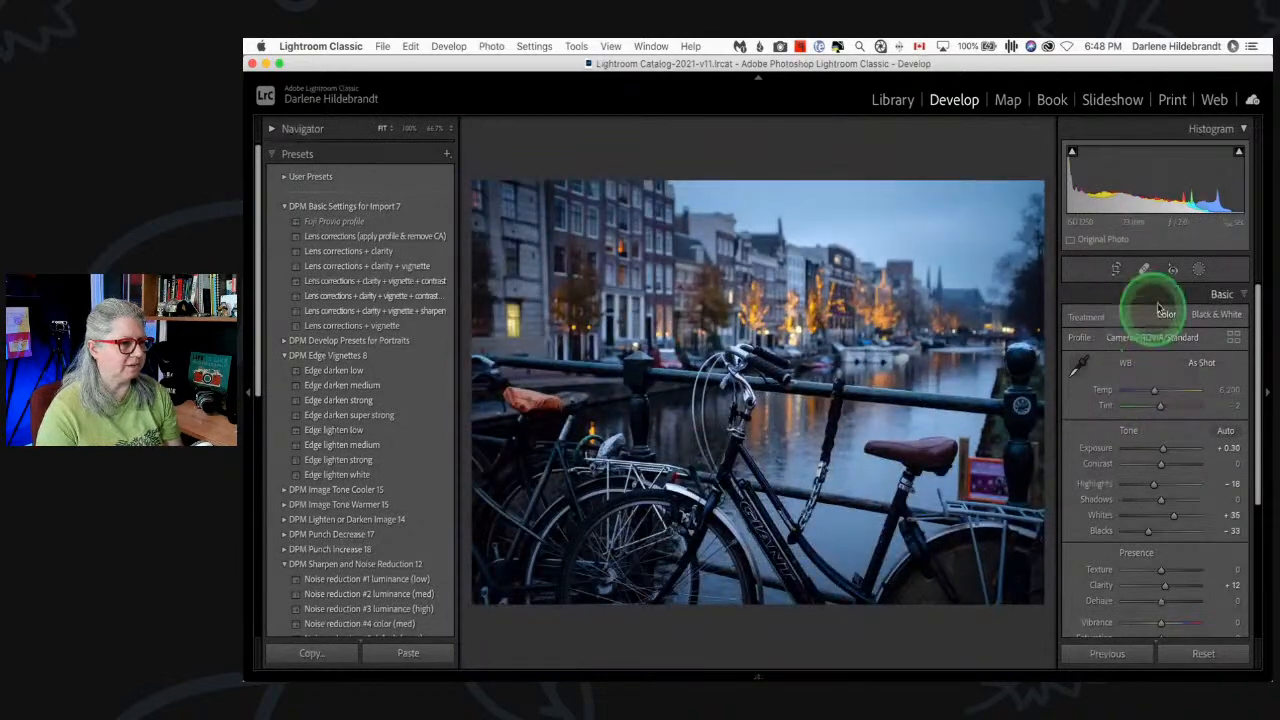
# - Compare the photo with the sky mask switched off and on
pyautogui.click(1199, 270)
pyautogui.click(557, 451)
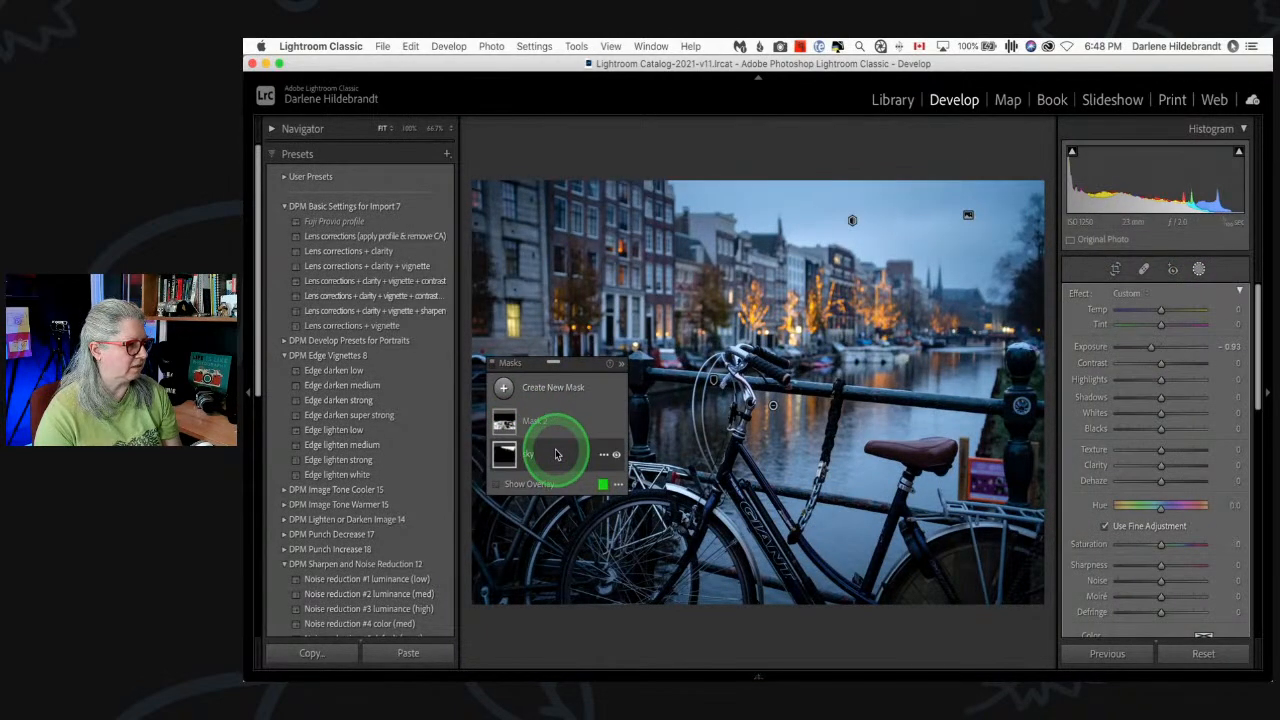
pyautogui.click(616, 456)
pyautogui.click(616, 456)
pyautogui.click(616, 456)
pyautogui.click(616, 456)
# - Adjust the sky mask's luminance range using the overlay as a guide, set it to 59/96–100/100, and close masking
pyautogui.click(580, 451)
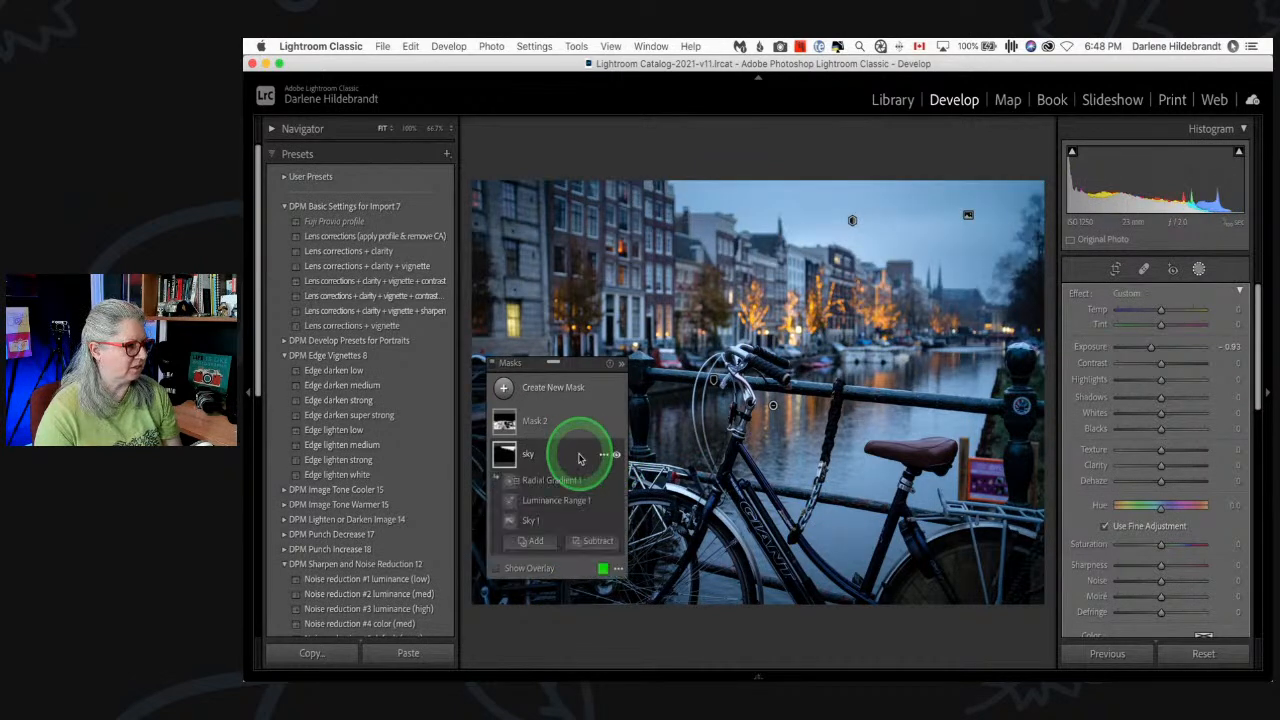
pyautogui.click(552, 501)
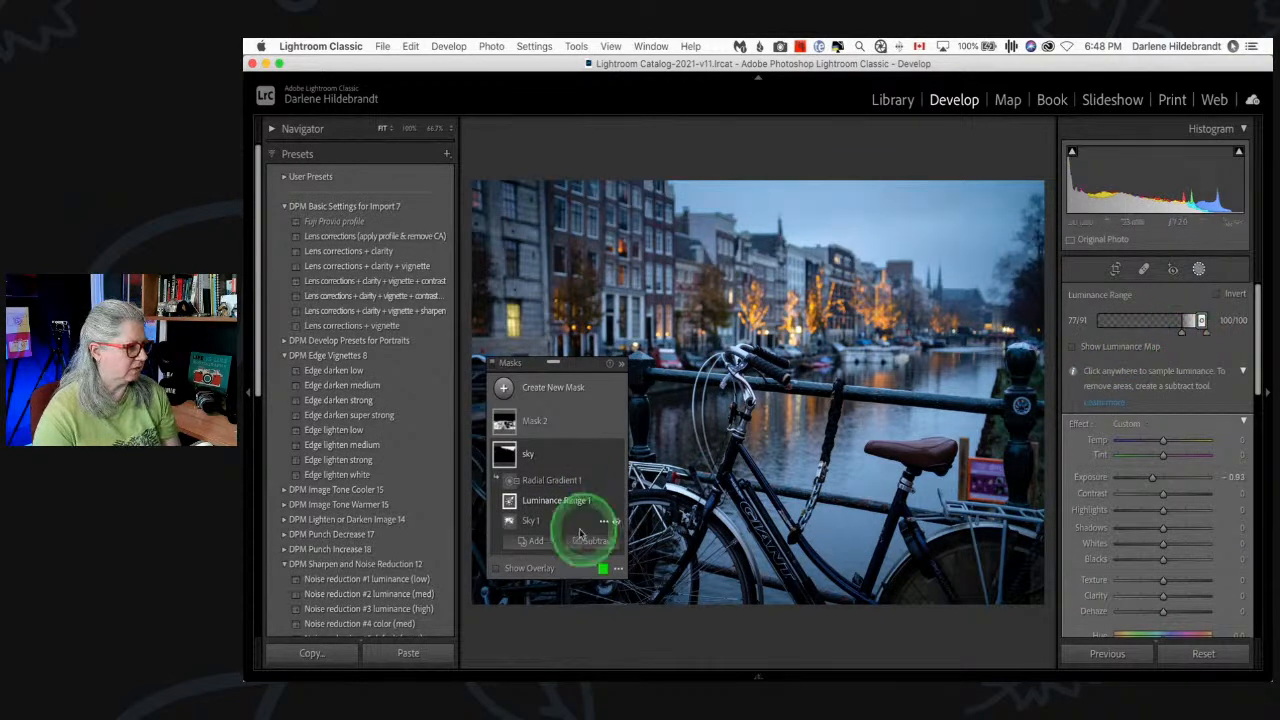
pyautogui.click(497, 568)
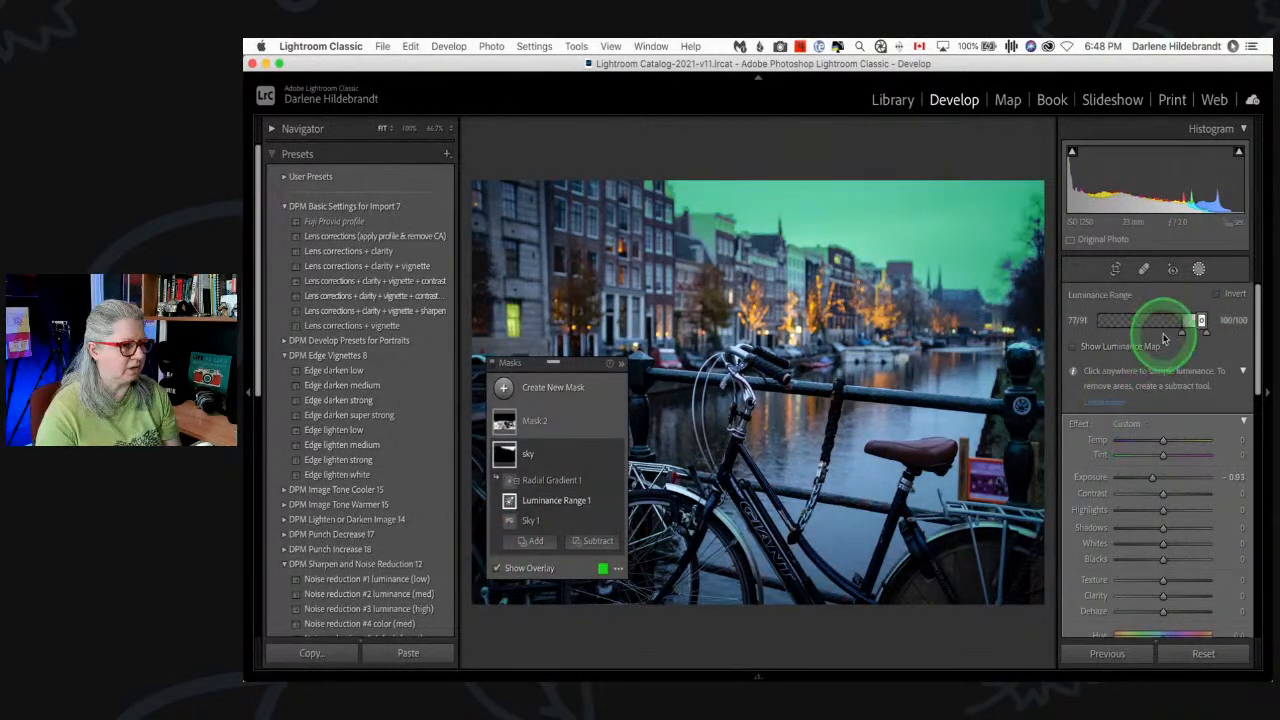
pyautogui.moveTo(1183, 334)
pyautogui.mouseDown()
pyautogui.moveTo(1162, 330)
pyautogui.moveTo(1189, 332)
pyautogui.mouseUp()
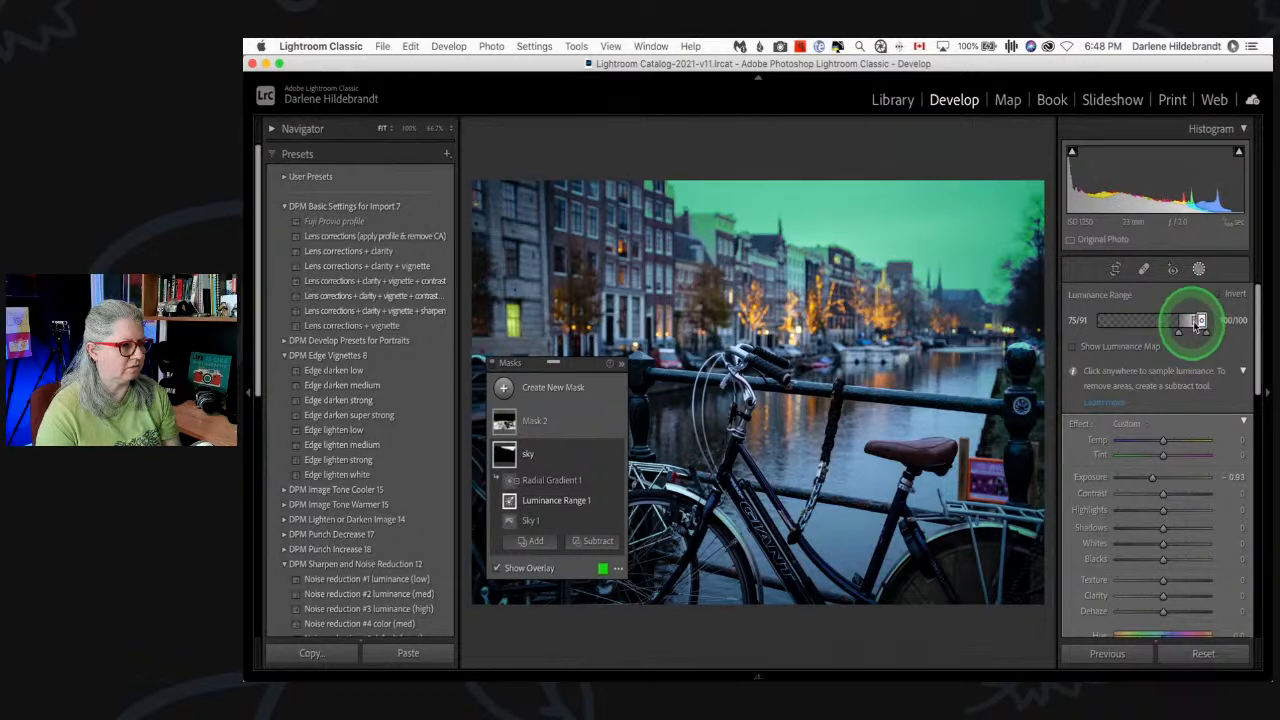
pyautogui.moveTo(1200, 320); pyautogui.dragTo(1193, 334)
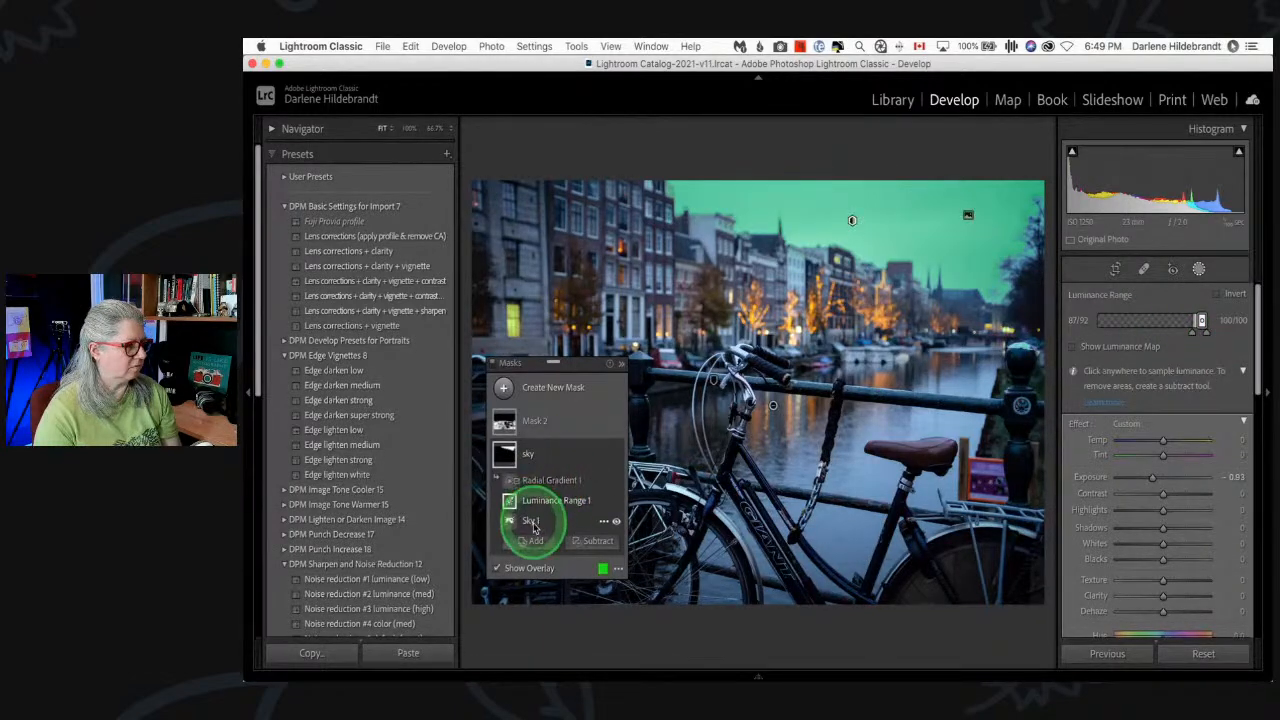
pyautogui.click(497, 568)
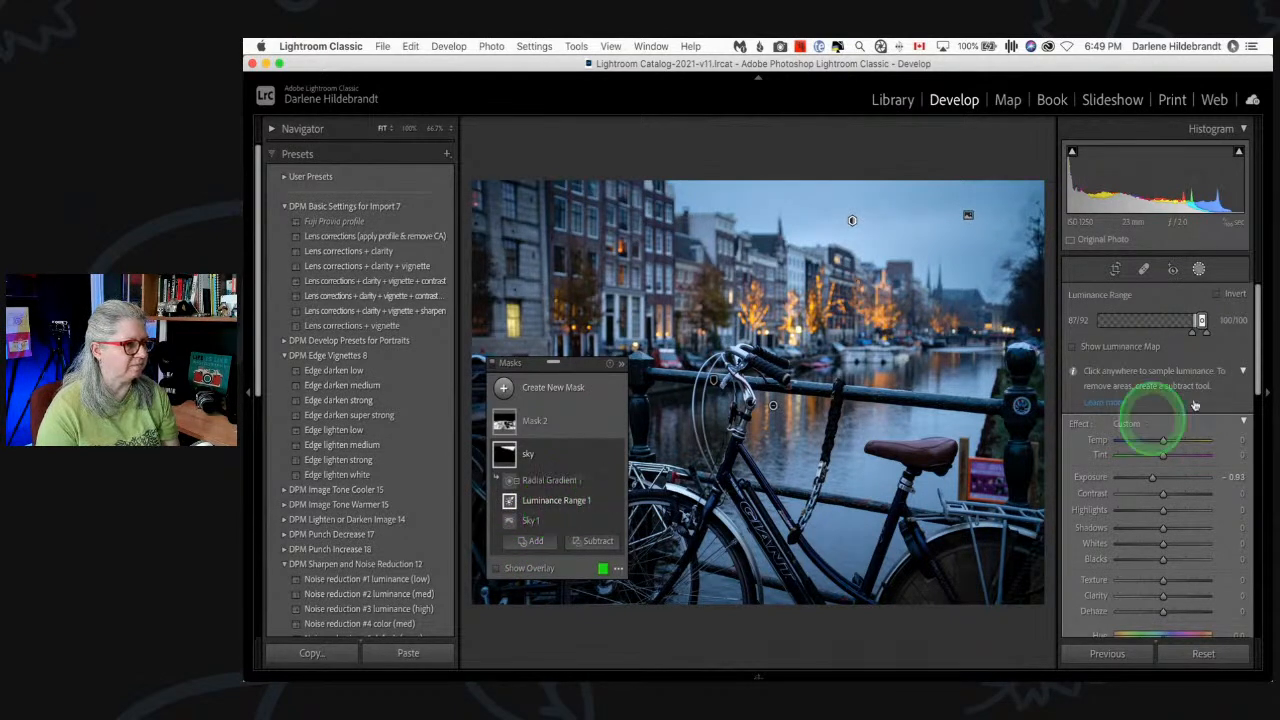
pyautogui.moveTo(1194, 323); pyautogui.dragTo(1162, 330)
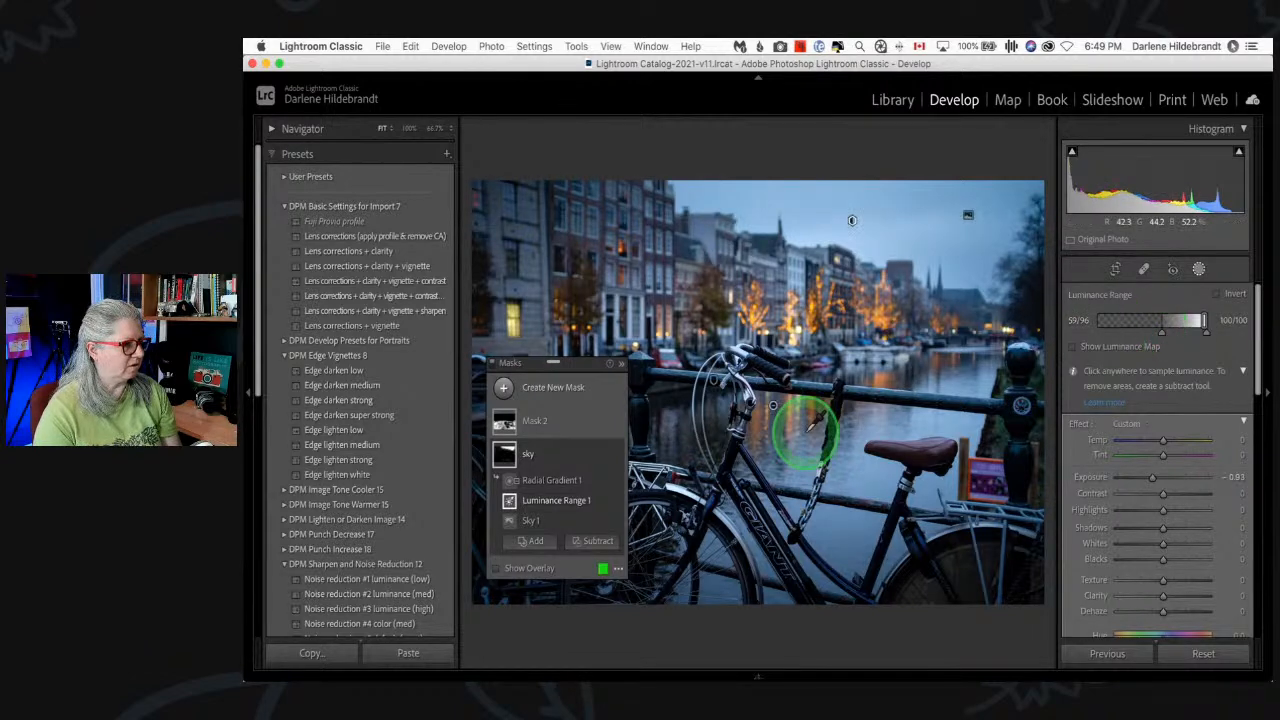
pyautogui.click(1199, 269)
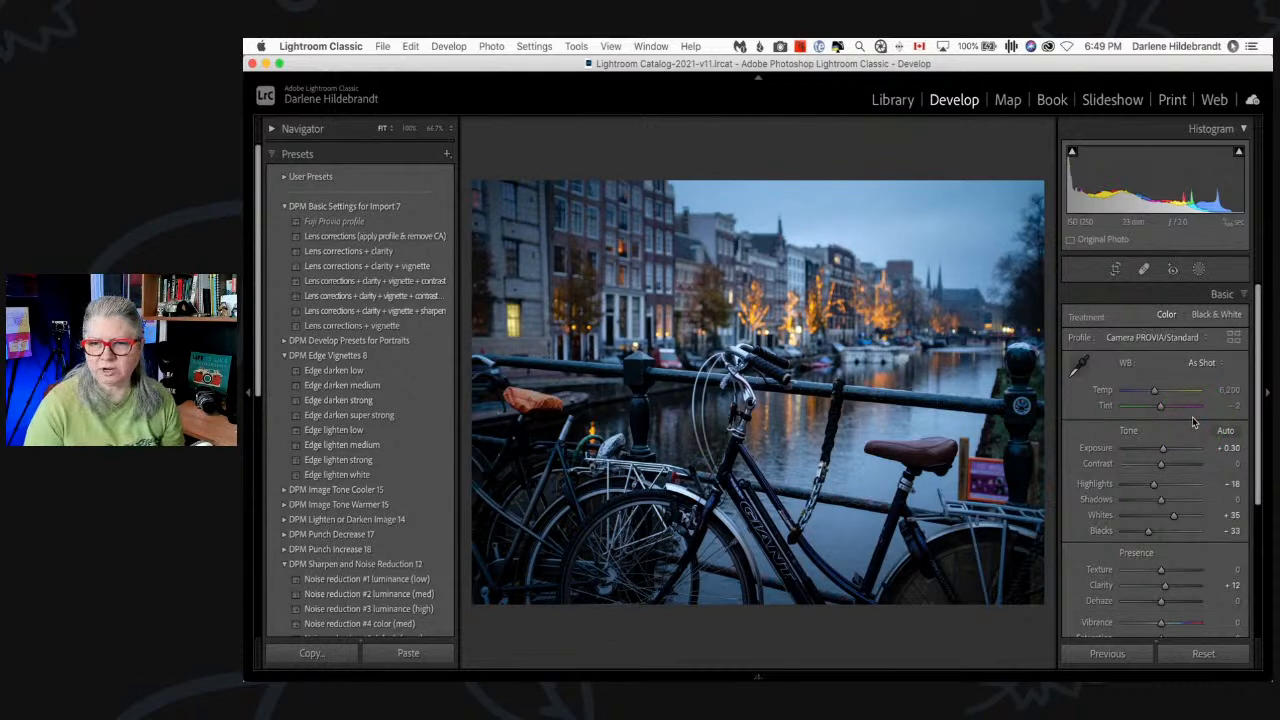
# - Compare the edited photo of the dark bicycle by the canal with its unedited version
pyautogui.press('\\')
pyautogui.press('\\')
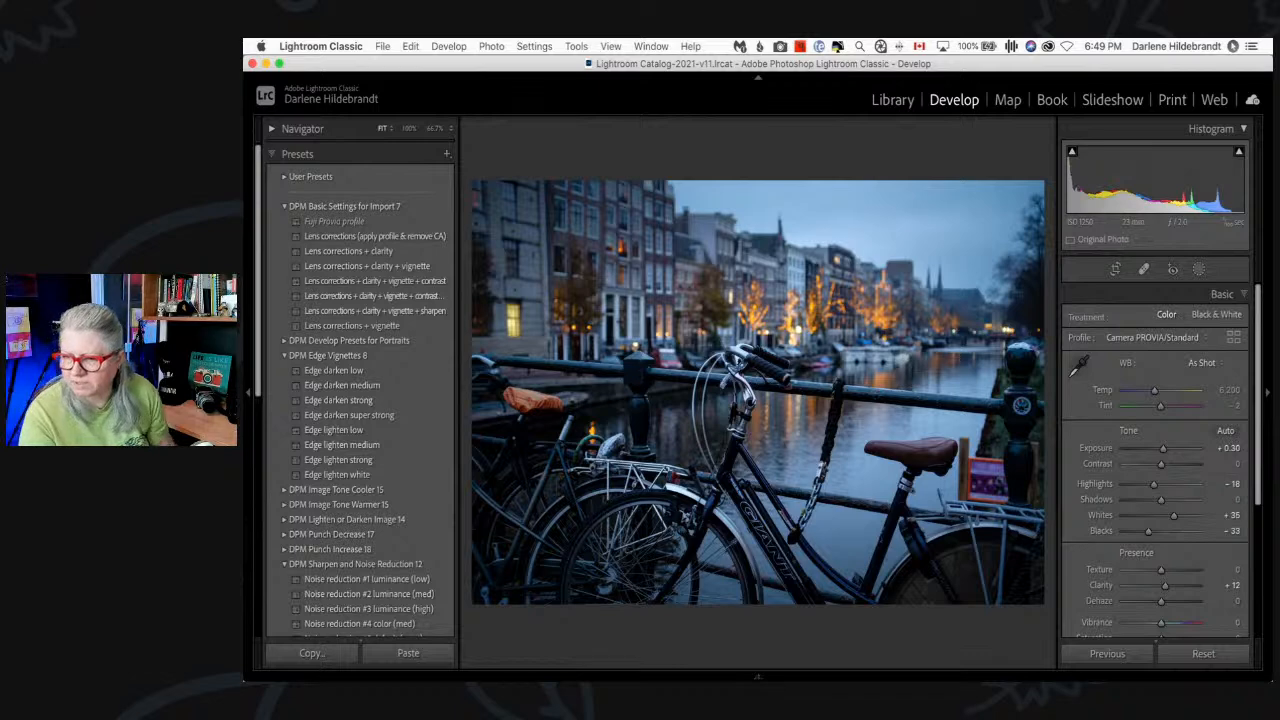
pyautogui.press('super+comma')
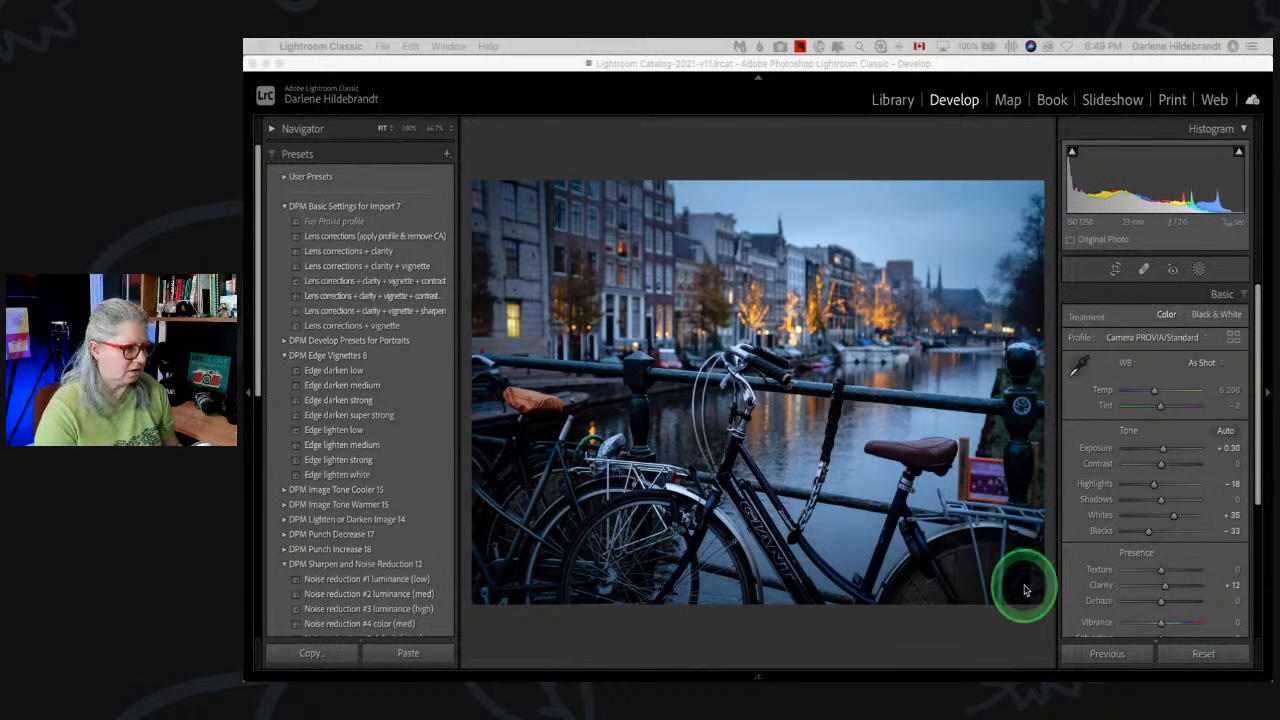
pyautogui.click(1003, 634)
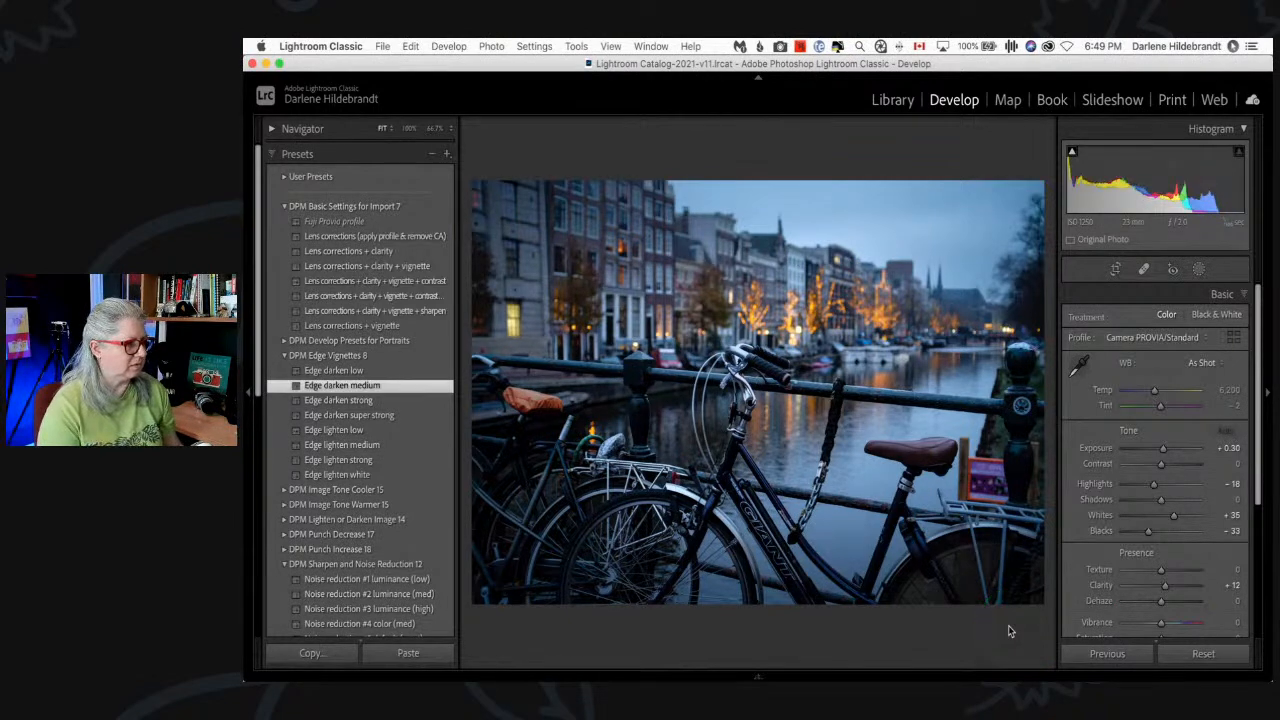
# - Delete the existing spot edit covering the car headlight in the red bicycle photo
pyautogui.press('Right')
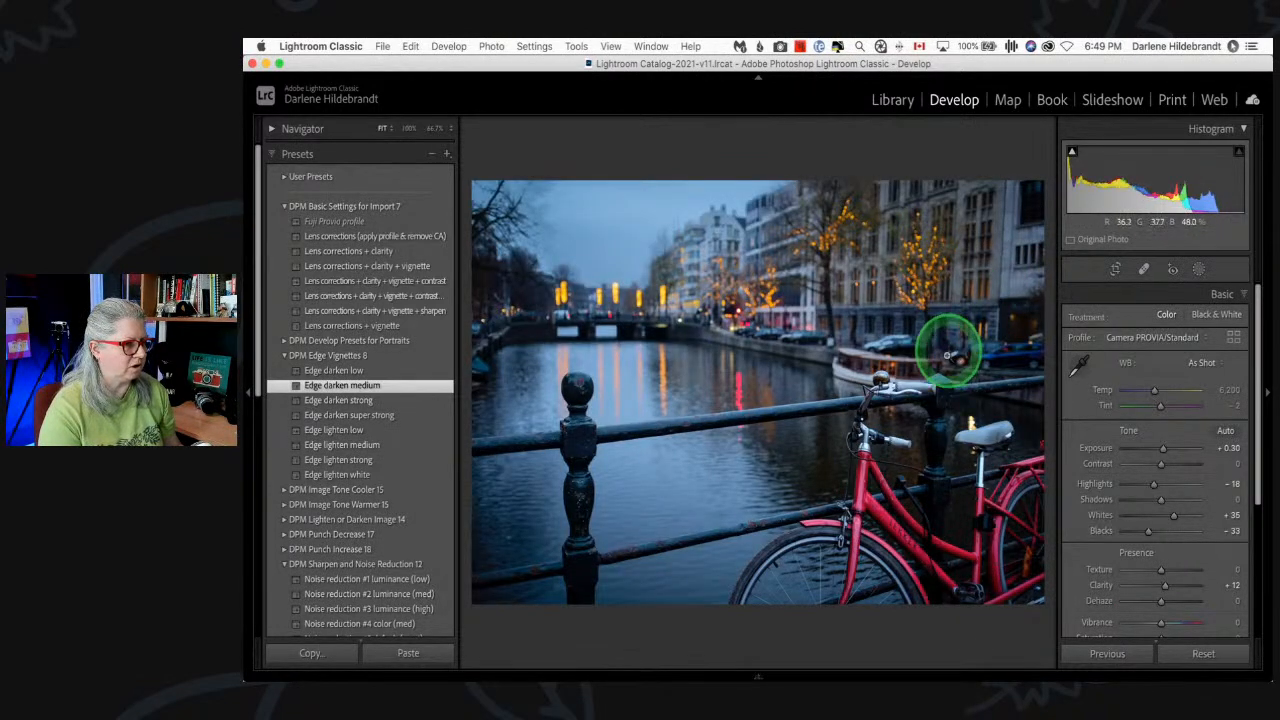
pyautogui.click(977, 374)
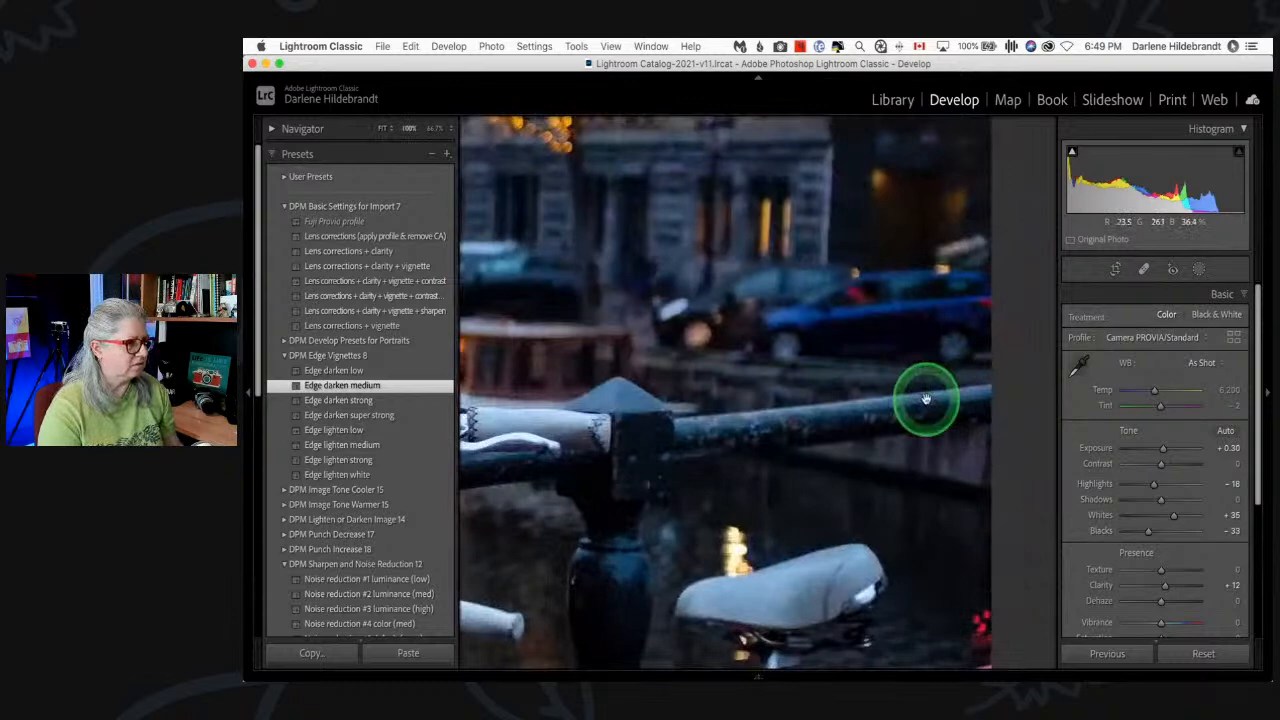
pyautogui.press('q')
pyautogui.click(748, 322)
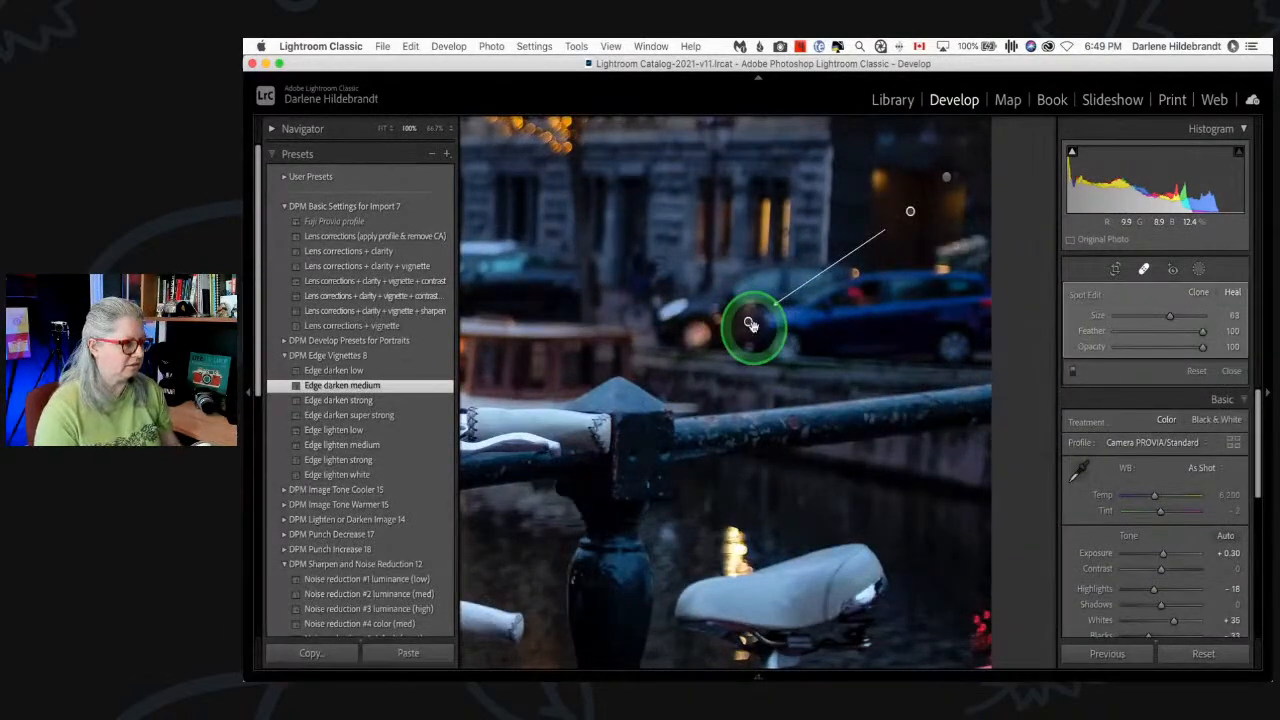
pyautogui.press('Delete')
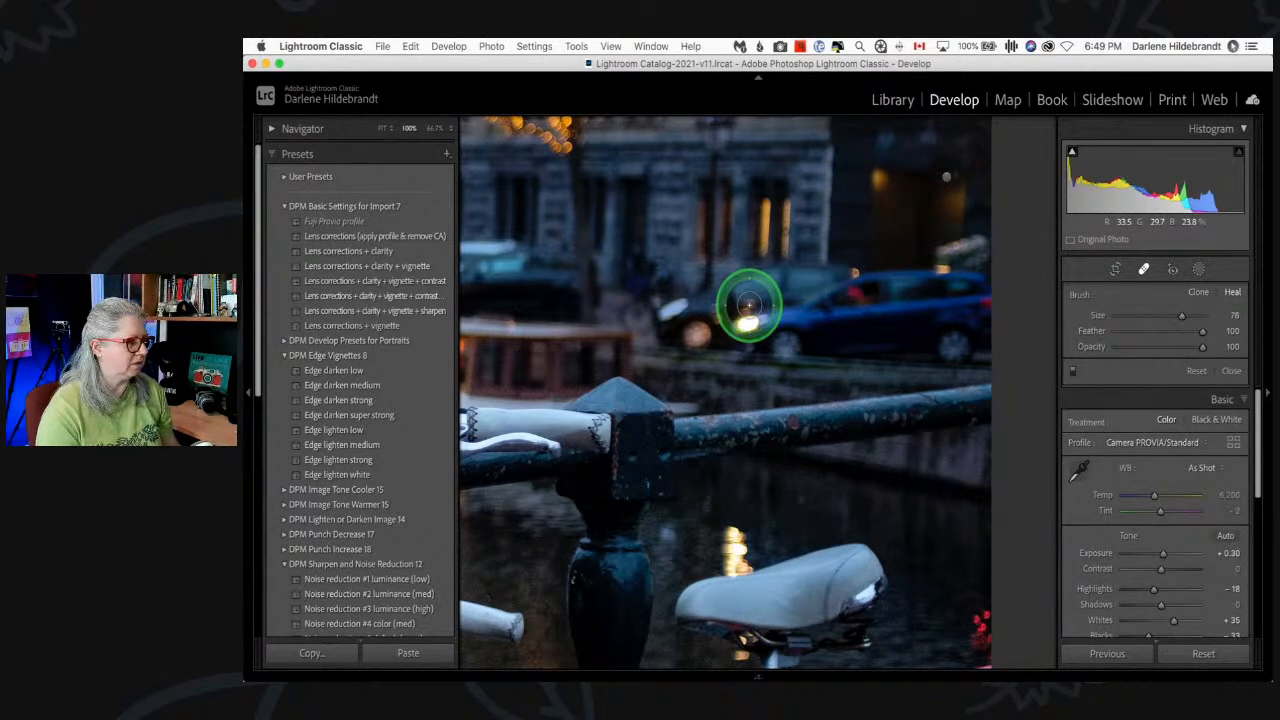
# - Heal the bright car headlight with a short stroke using a smaller brush of size 43 and feather 10
pyautogui.moveTo(1202, 331); pyautogui.dragTo(1124, 333)
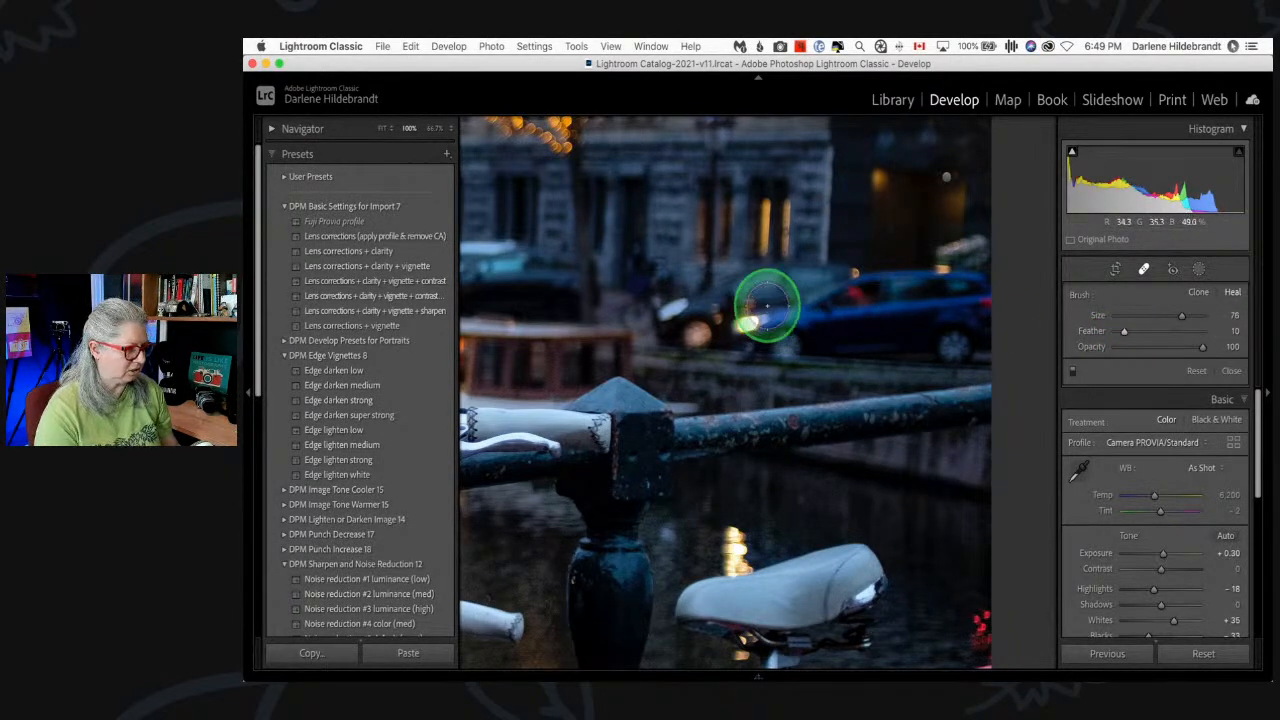
pyautogui.press('[')
pyautogui.press('[')
pyautogui.press('[')
pyautogui.press('[')
pyautogui.press('[')
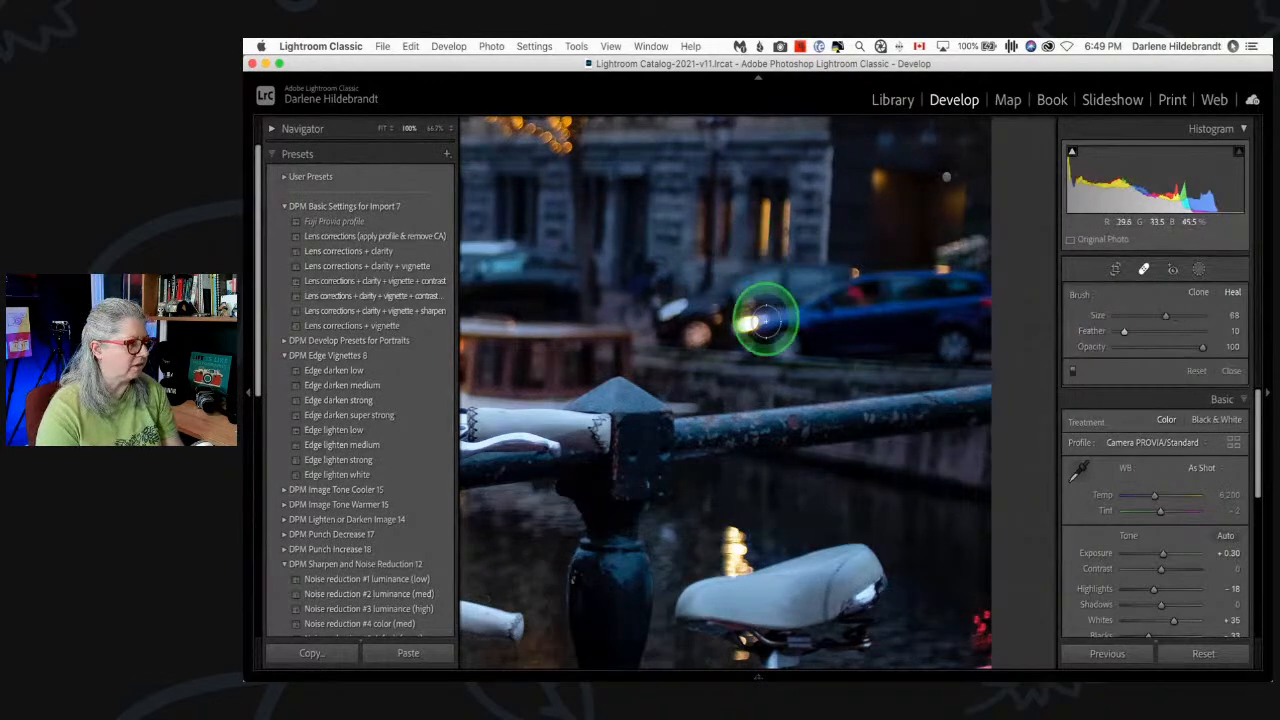
pyautogui.click(763, 319)
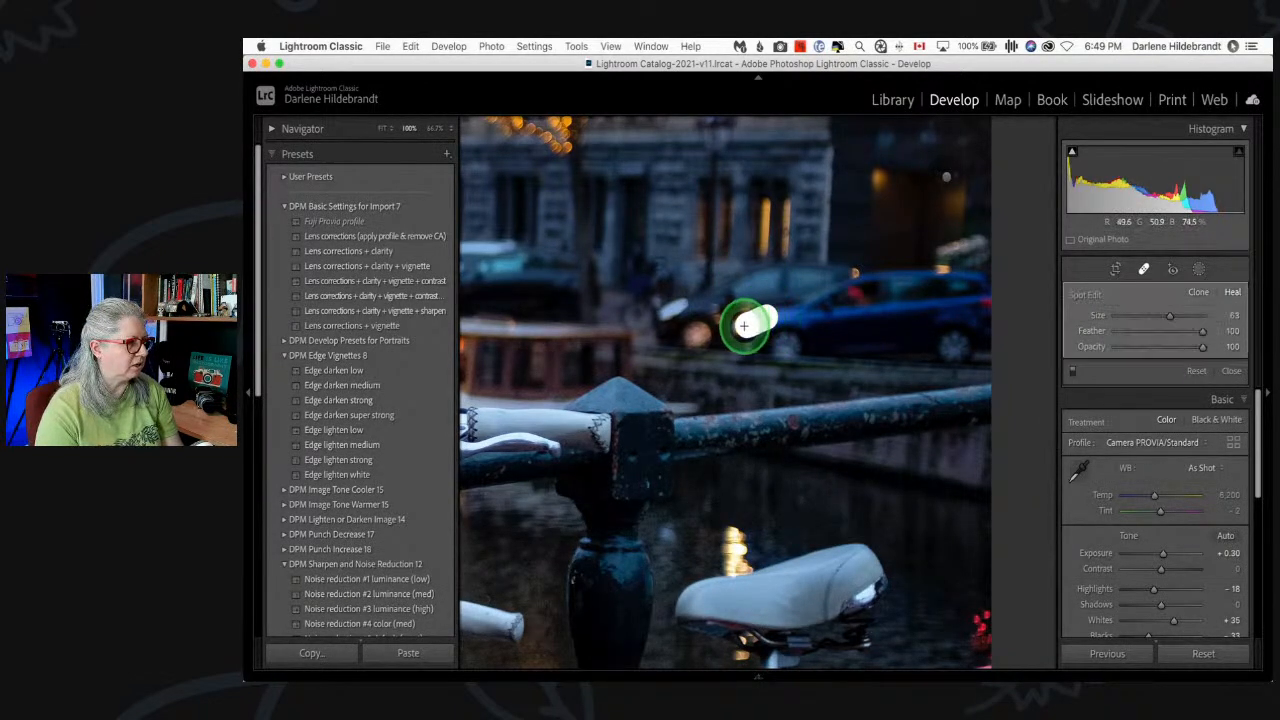
pyautogui.moveTo(740, 326); pyautogui.dragTo(739, 327)
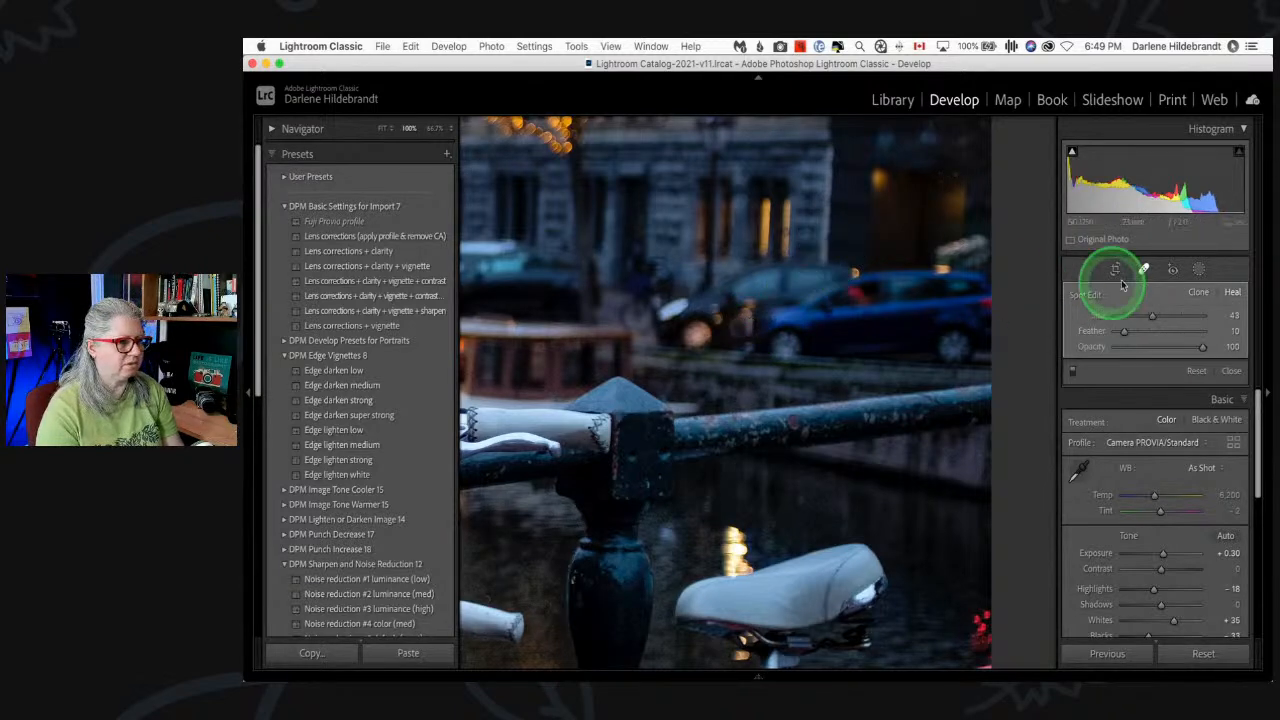
# - Try the headlight spot in Clone mode, place its source on the neighbouring car's headlight, and finish it in Heal mode with feather 58
pyautogui.click(1192, 295)
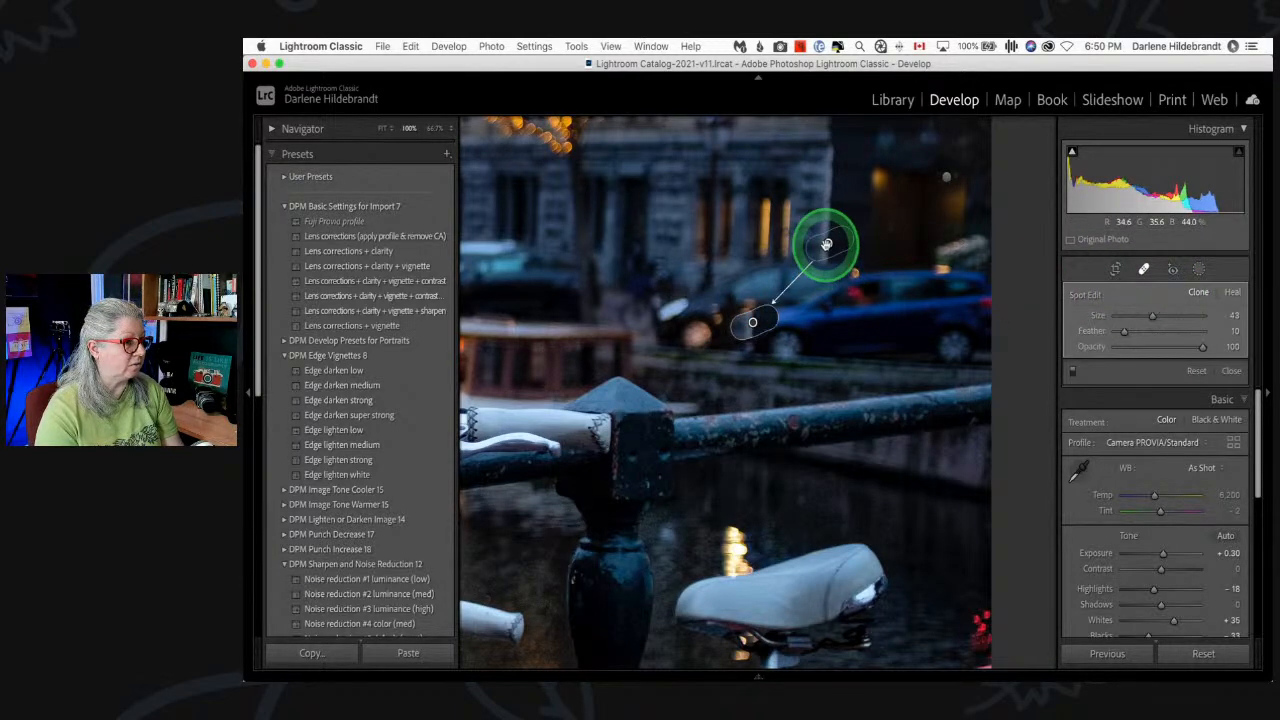
pyautogui.moveTo(823, 243)
pyautogui.mouseDown()
pyautogui.moveTo(667, 301)
pyautogui.moveTo(723, 343)
pyautogui.moveTo(744, 333)
pyautogui.mouseUp()
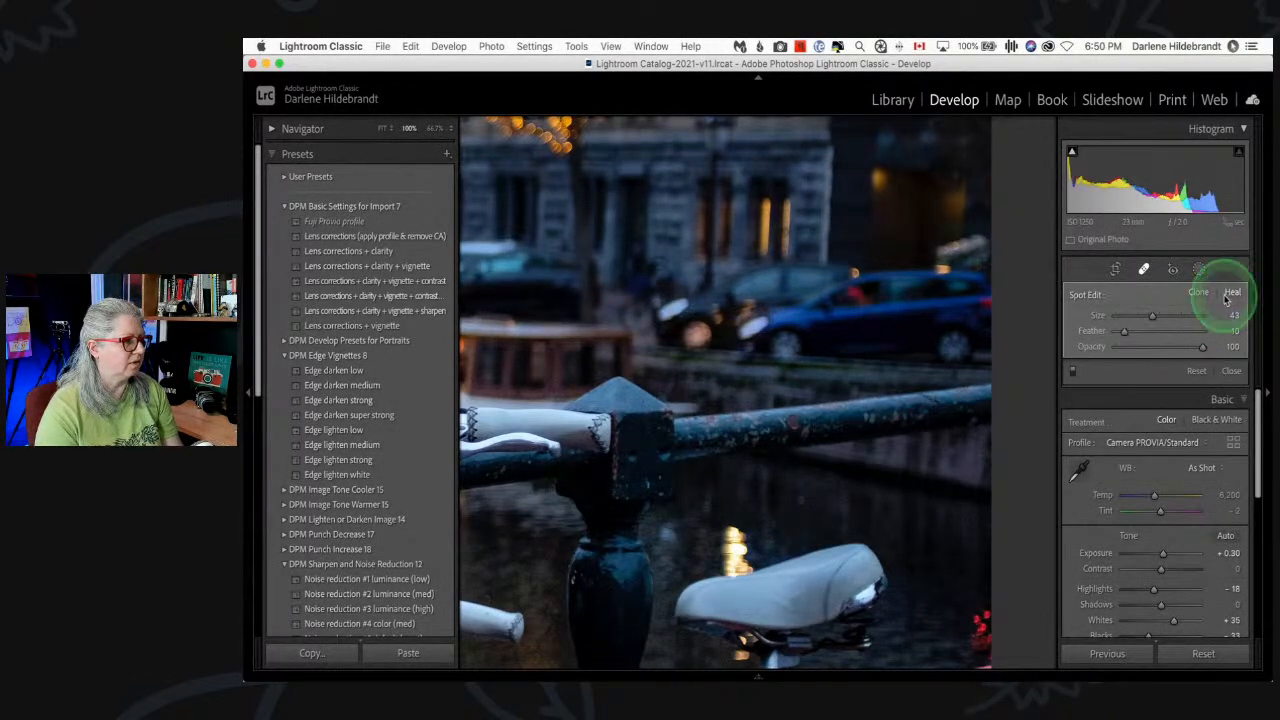
pyautogui.click(661, 311)
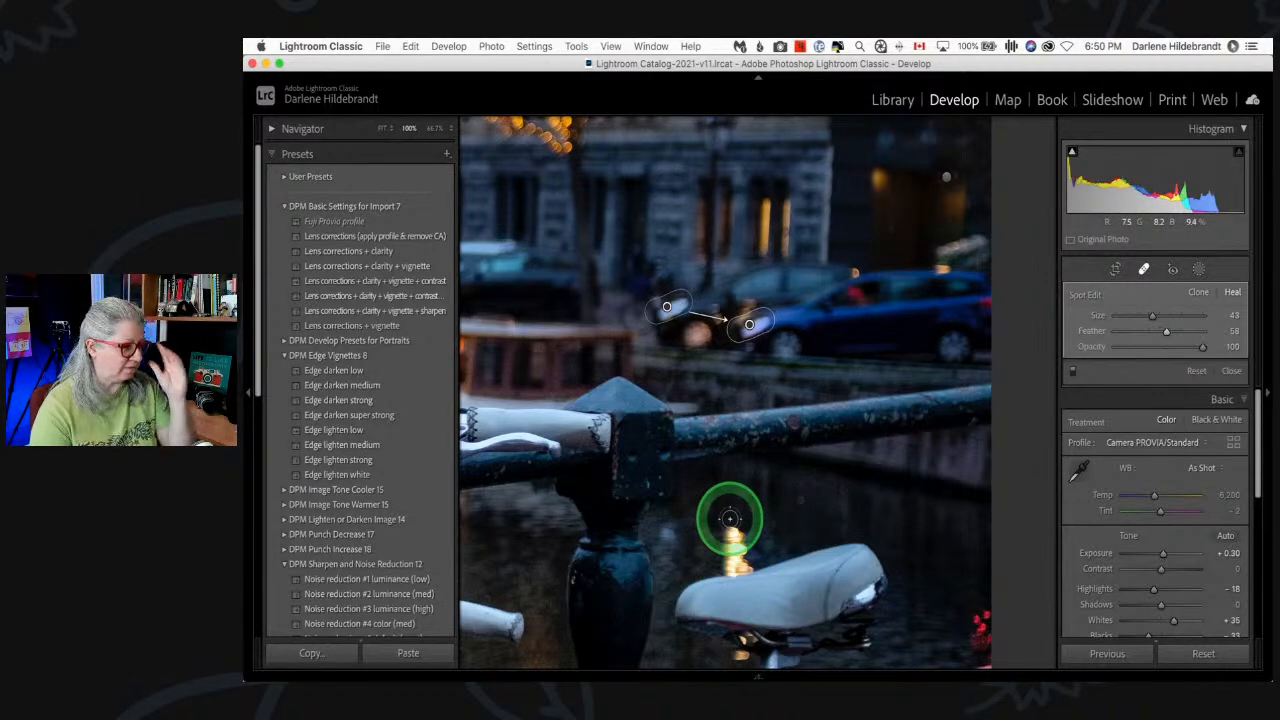
# - Create a brush mask with Highlights at -73 and paint it over the golden water reflection and the red spots near the rear wheel
pyautogui.moveTo(729, 520)
pyautogui.mouseDown()
pyautogui.moveTo(689, 369)
pyautogui.moveTo(670, 352)
pyautogui.mouseUp()
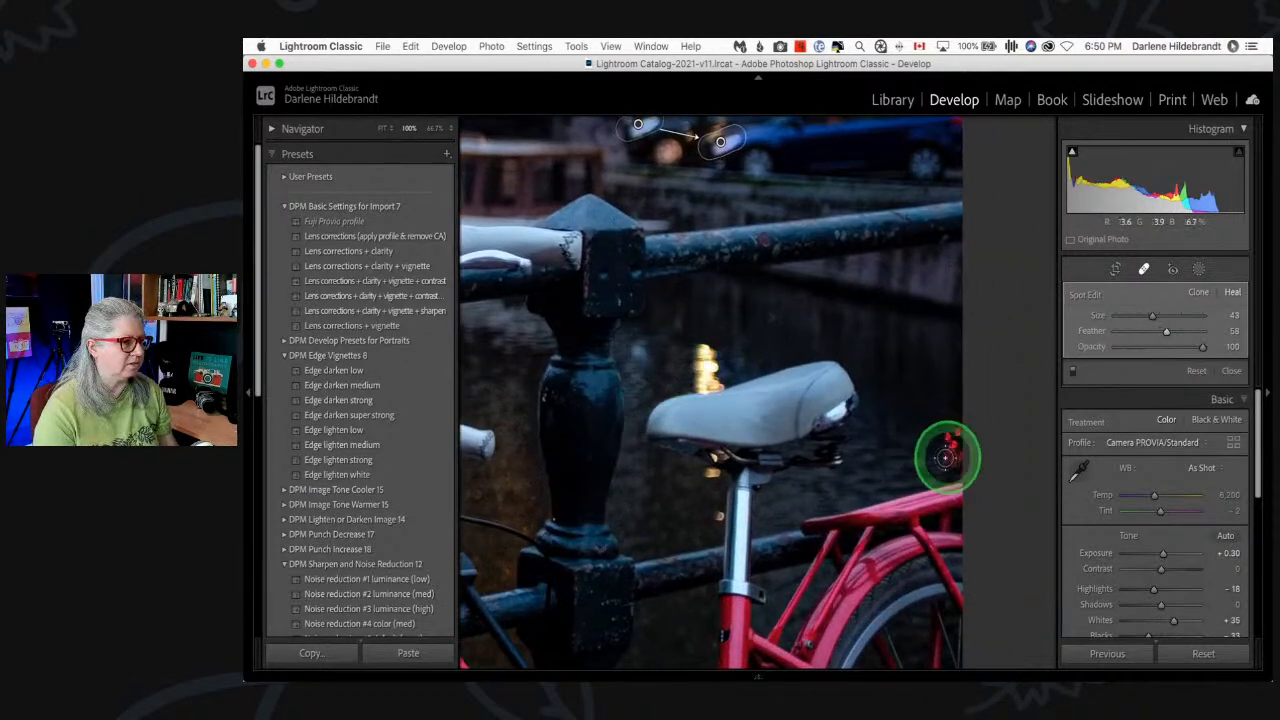
pyautogui.moveTo(628, 498); pyautogui.dragTo(768, 517)
pyautogui.moveTo(772, 473); pyautogui.dragTo(629, 391)
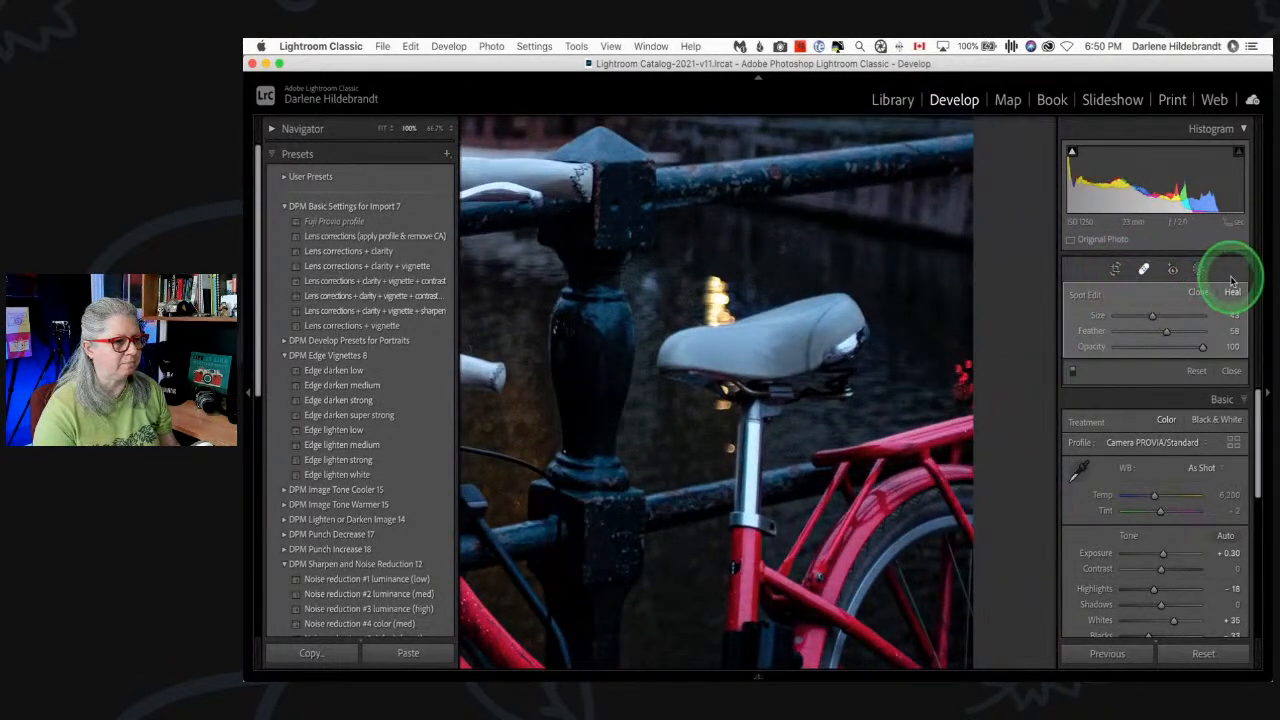
pyautogui.click(1200, 270)
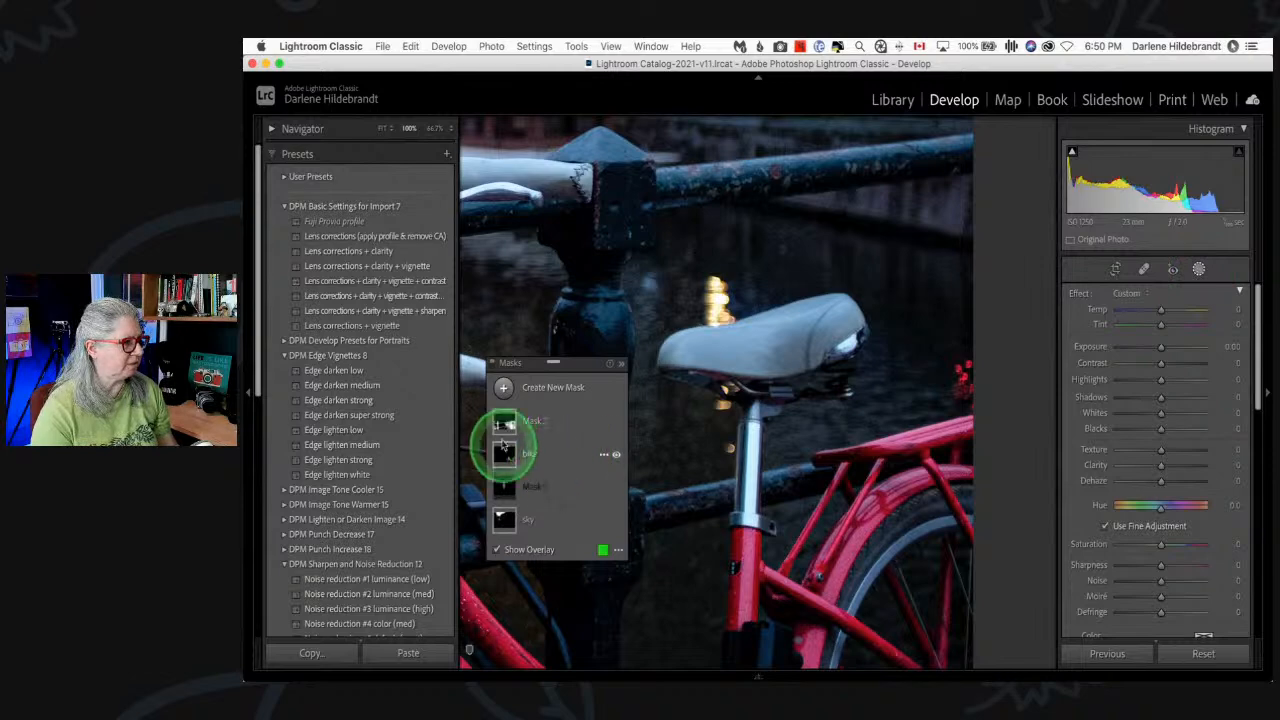
pyautogui.click(503, 387)
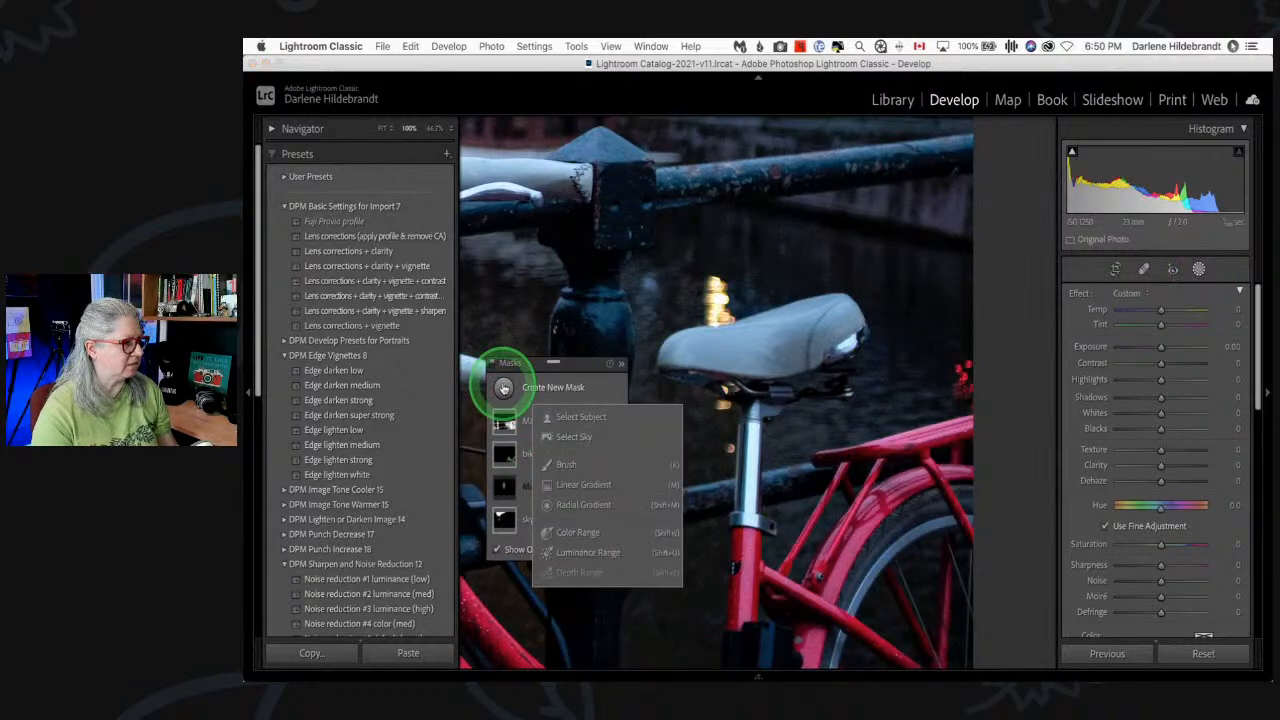
pyautogui.click(563, 464)
pyautogui.moveTo(1161, 501); pyautogui.dragTo(1130, 501)
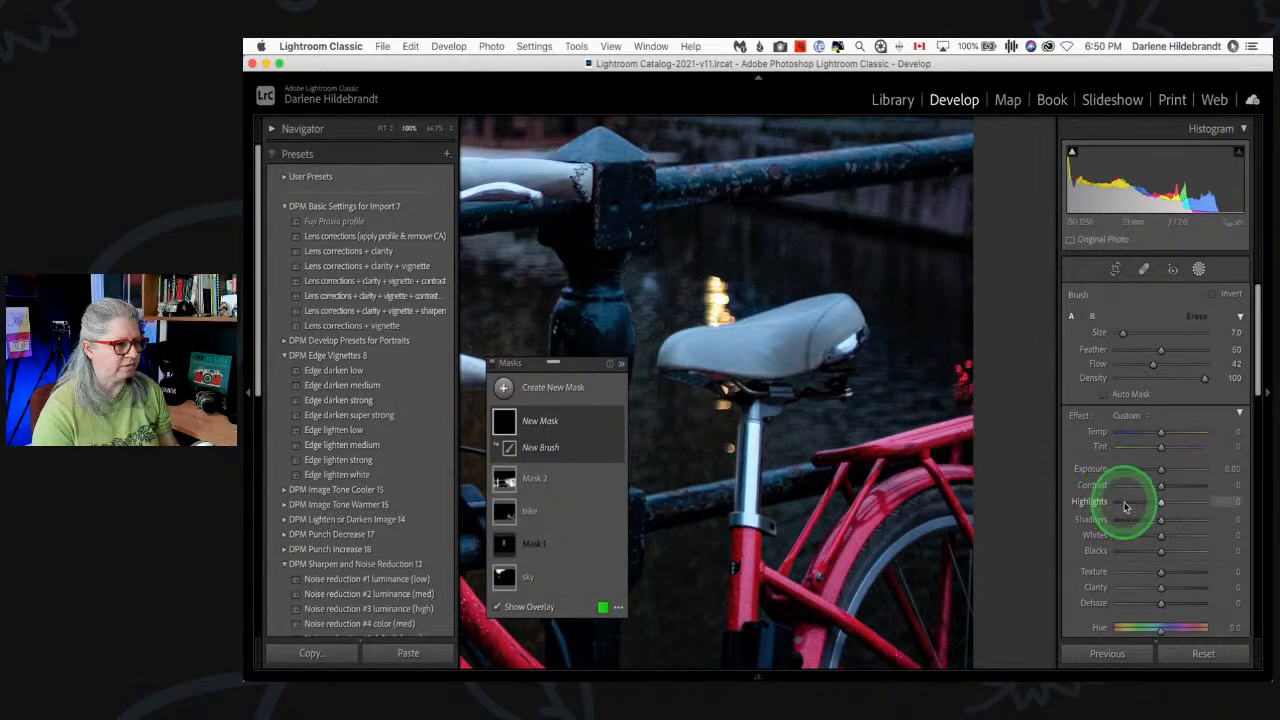
pyautogui.moveTo(969, 346); pyautogui.dragTo(952, 378)
pyautogui.moveTo(715, 305)
pyautogui.mouseDown()
pyautogui.moveTo(689, 286)
pyautogui.moveTo(737, 286)
pyautogui.moveTo(711, 291)
pyautogui.moveTo(737, 300)
pyautogui.moveTo(720, 295)
pyautogui.mouseUp()
pyautogui.moveTo(1128, 503)
pyautogui.mouseDown()
pyautogui.moveTo(1234, 500)
pyautogui.moveTo(943, 500)
pyautogui.moveTo(1134, 491)
pyautogui.moveTo(1068, 502)
pyautogui.moveTo(1120, 500)
pyautogui.mouseUp()
# - Set the new brush mask's Texture to -53 and Clarity to -69, and return to the full red bicycle photo
pyautogui.scroll(-2, 1124, 502)
pyautogui.scroll(-2, 1124, 502)
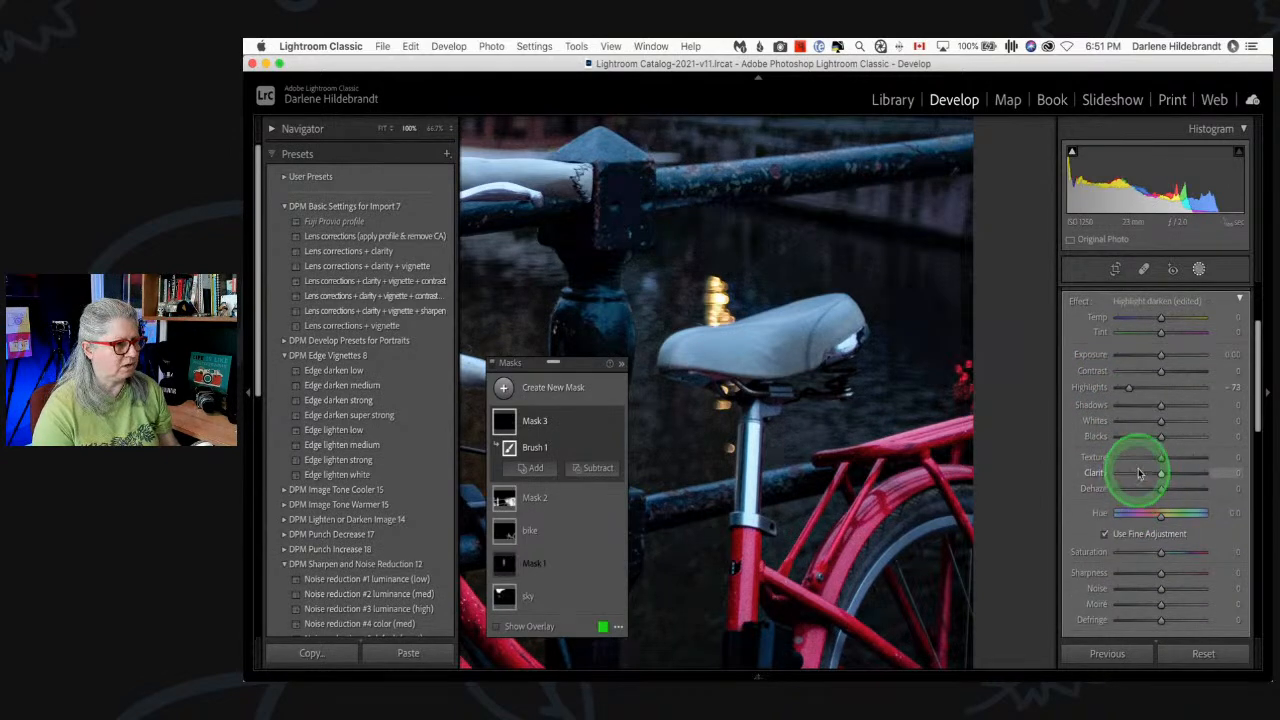
pyautogui.moveTo(1139, 473); pyautogui.dragTo(1131, 473)
pyautogui.click(1137, 458)
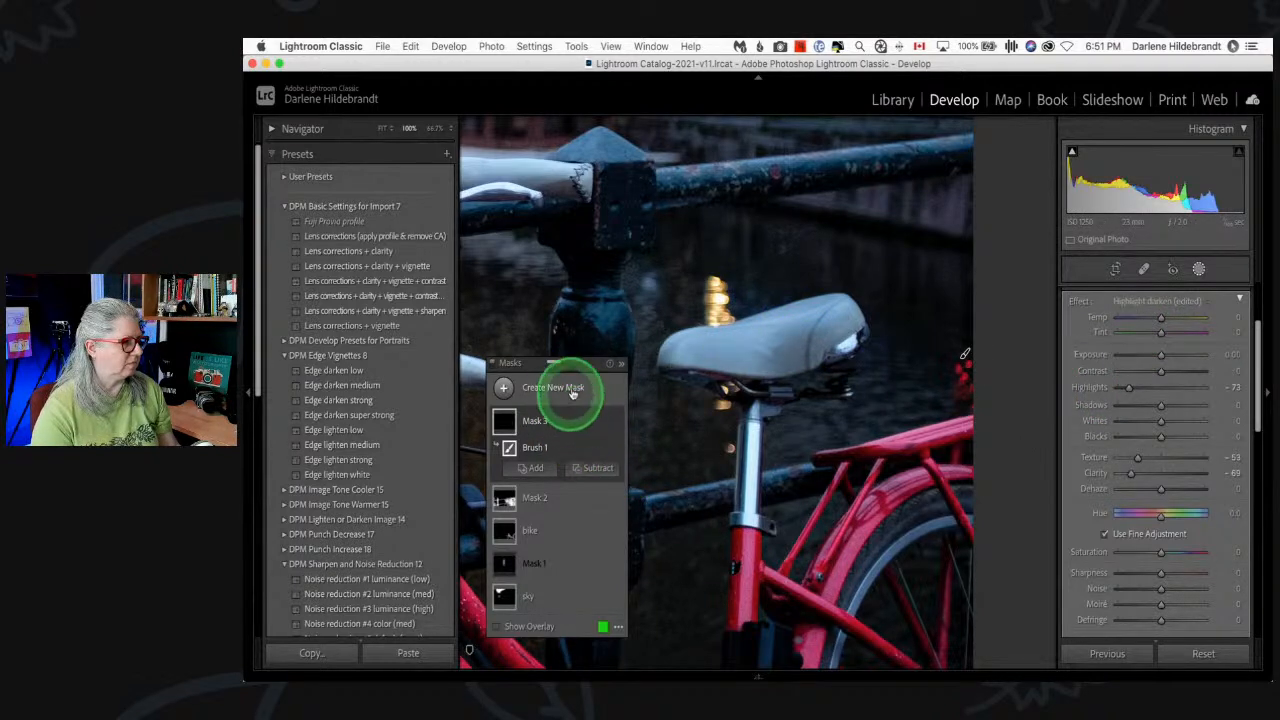
pyautogui.click(1199, 270)
pyautogui.click(714, 414)
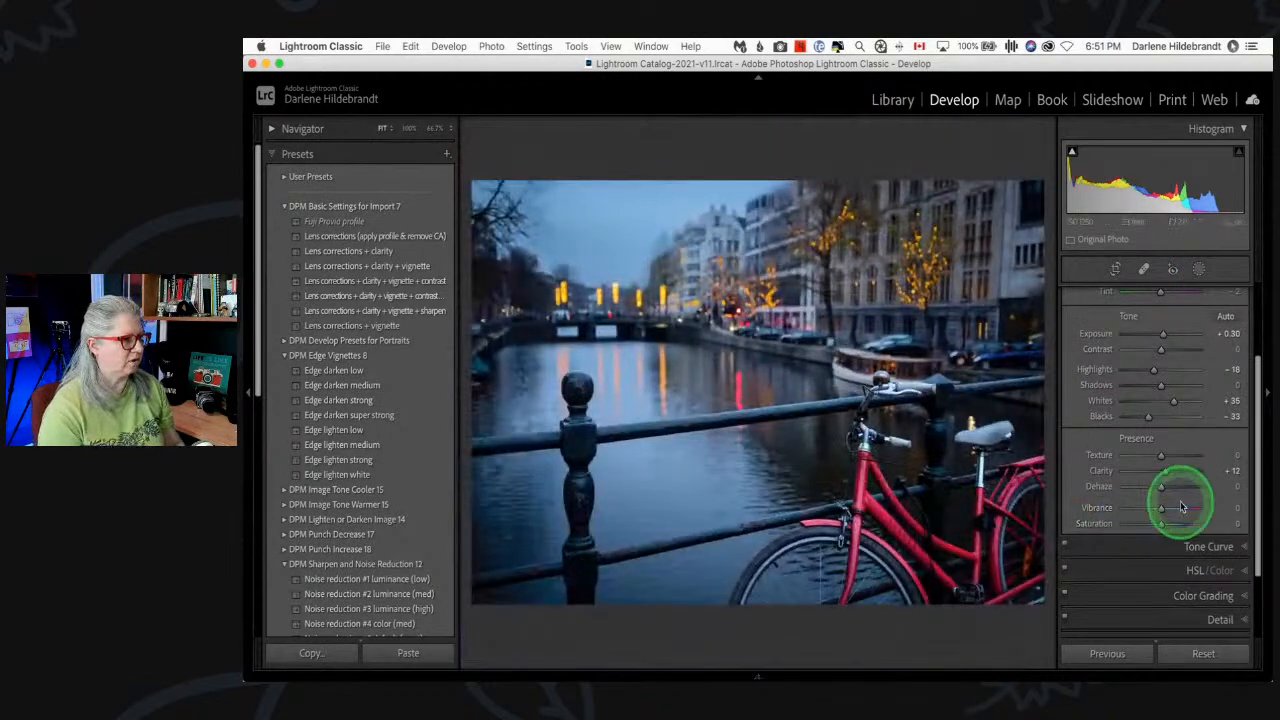
# - Find the red-labelled twilight canal series in the Library grid and open Amsterdam-2018-0315 in full view
pyautogui.press('Right')
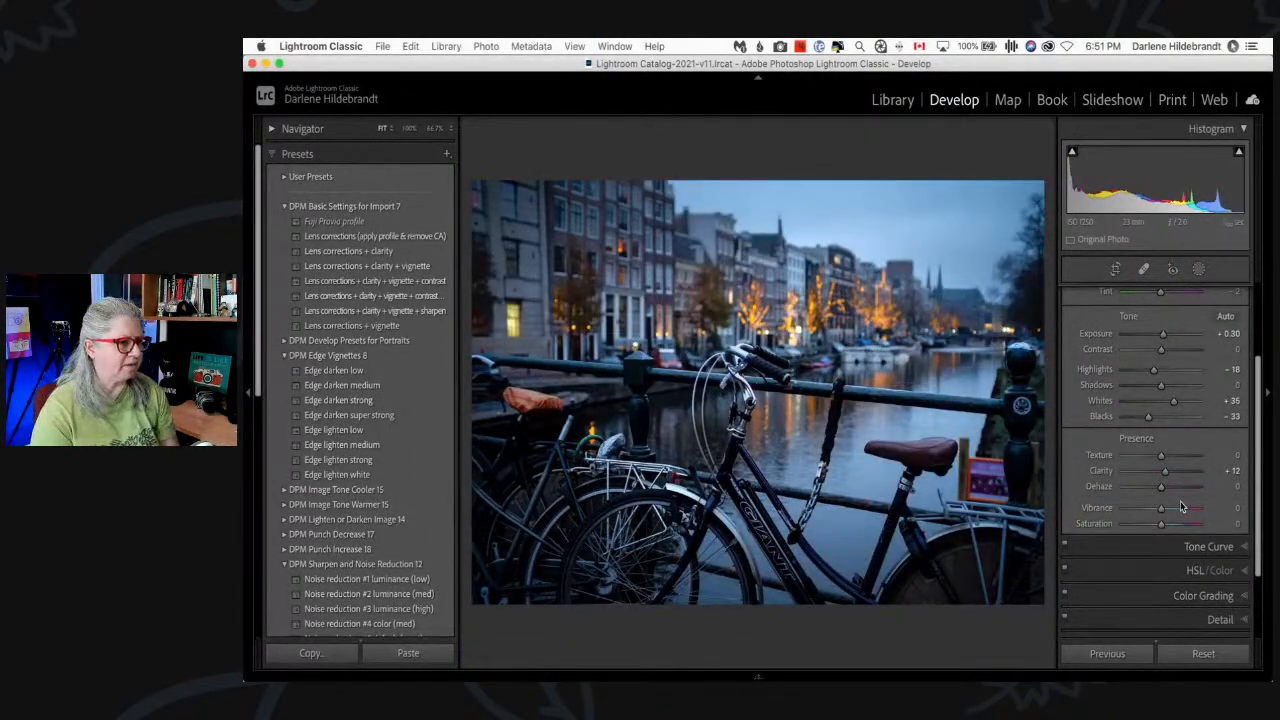
pyautogui.press('g')
pyautogui.scroll(-1, 758, 377)
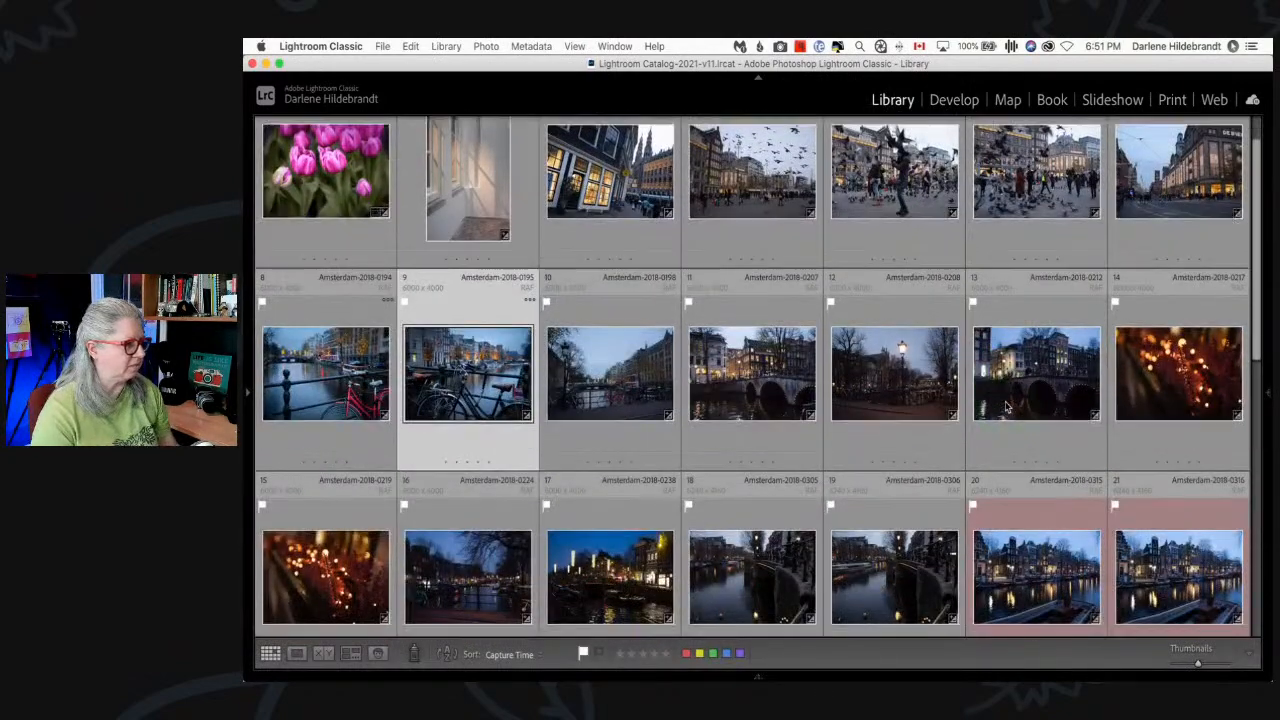
pyautogui.scroll(-2, 1005, 401)
pyautogui.scroll(-2, 1006, 405)
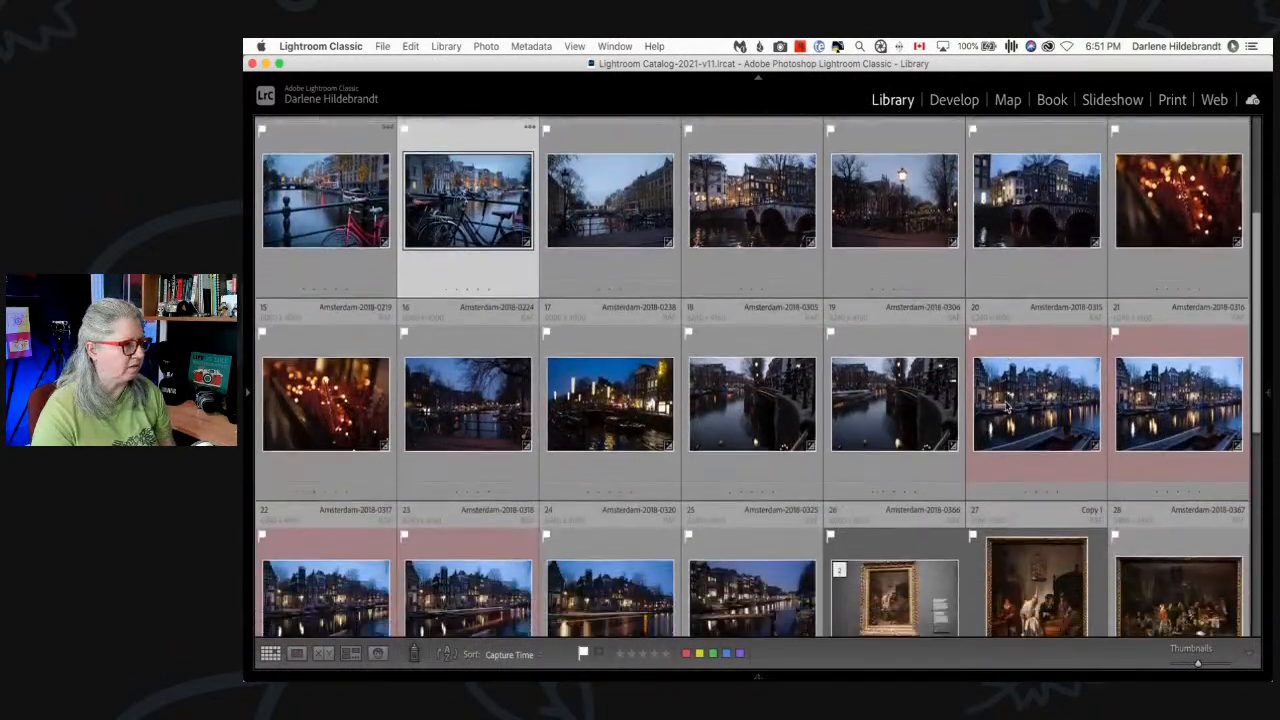
pyautogui.scroll(-2, 1006, 405)
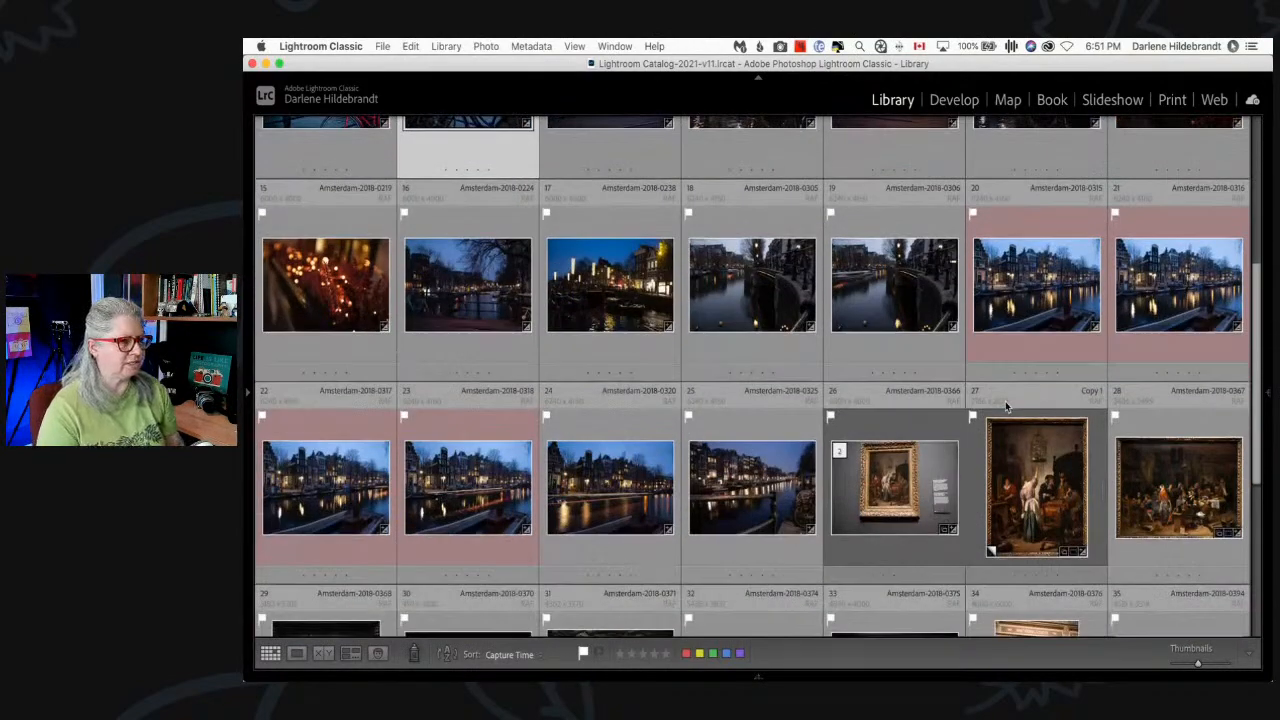
pyautogui.doubleClick(1008, 302)
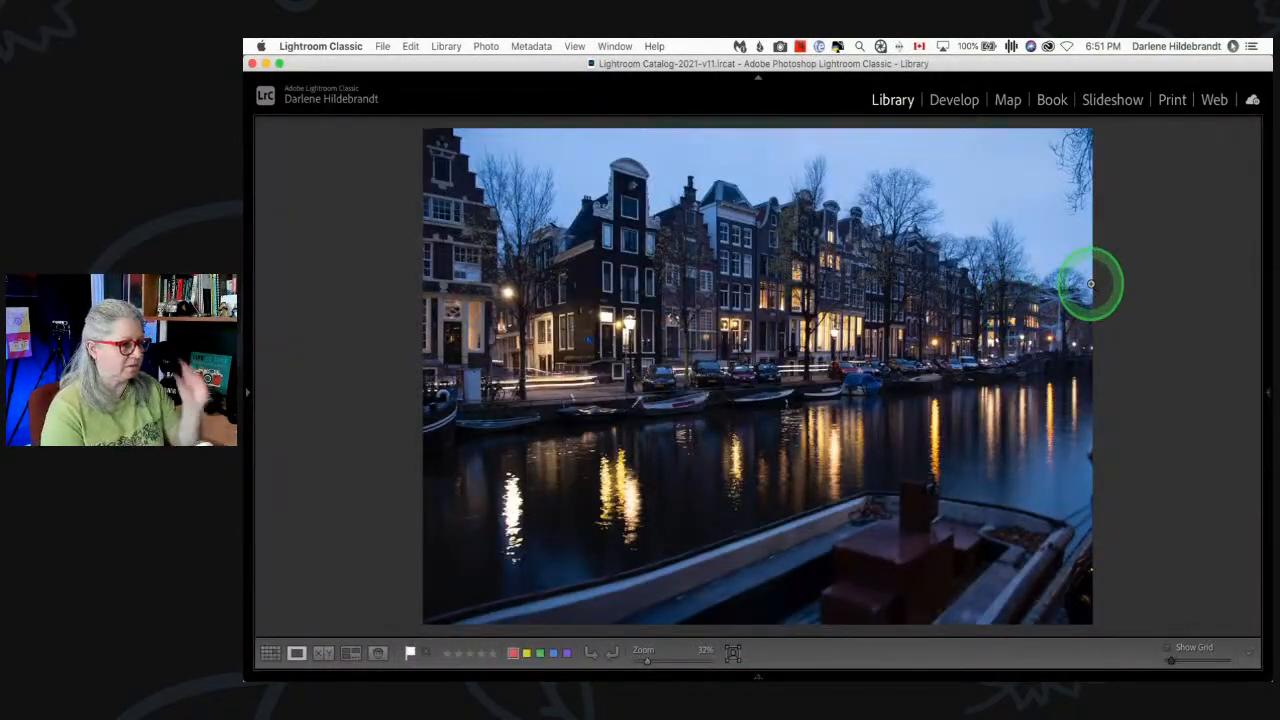
# - Look through the twilight canal series to compare its different exposures and light trails
pyautogui.press('Right')
pyautogui.press('Right')
pyautogui.press('Right')
pyautogui.press('Right')
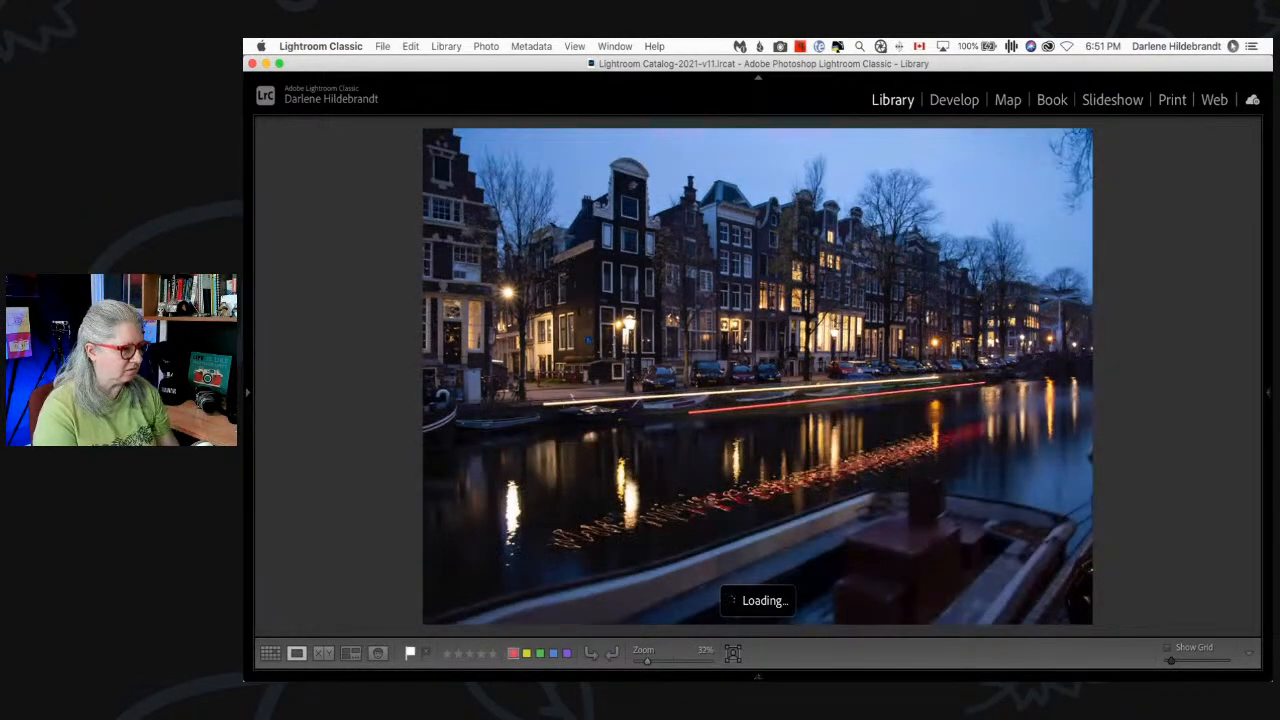
# - Select the five canal photos from Amsterdam-2018-0315 to Amsterdam-2018-0320 and bring them into the Develop module
pyautogui.press('g')
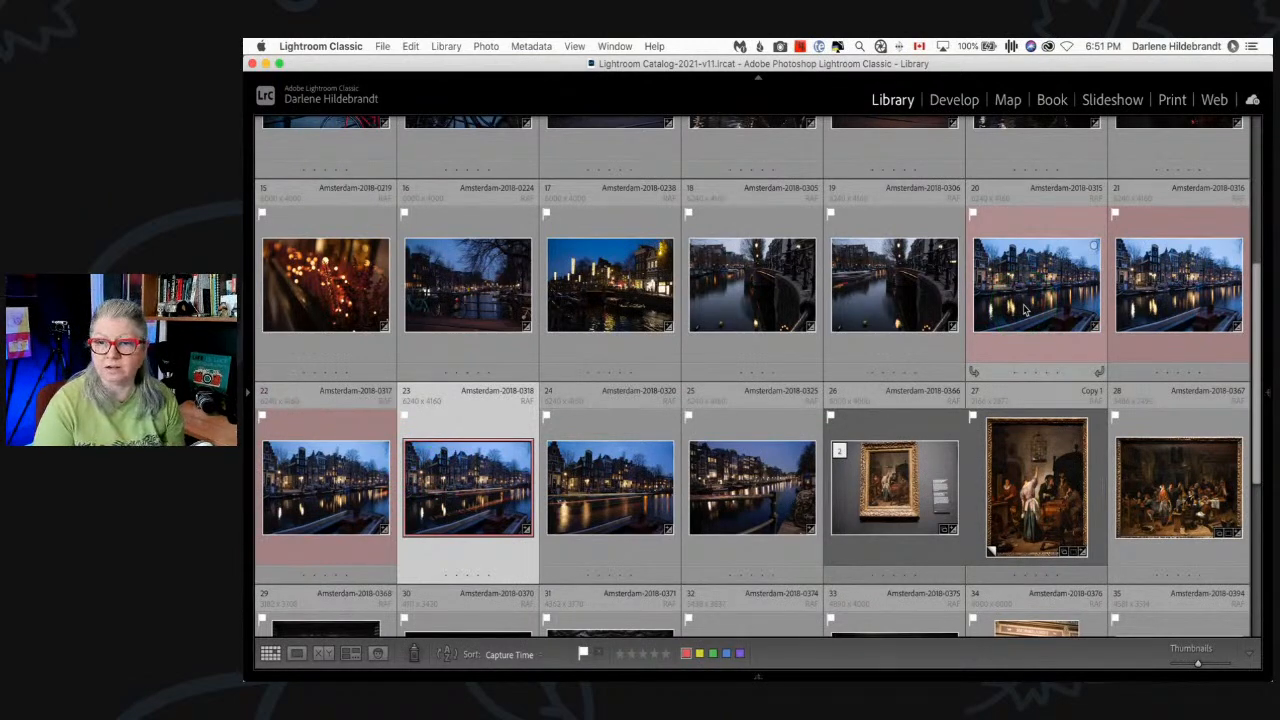
pyautogui.click(602, 512)
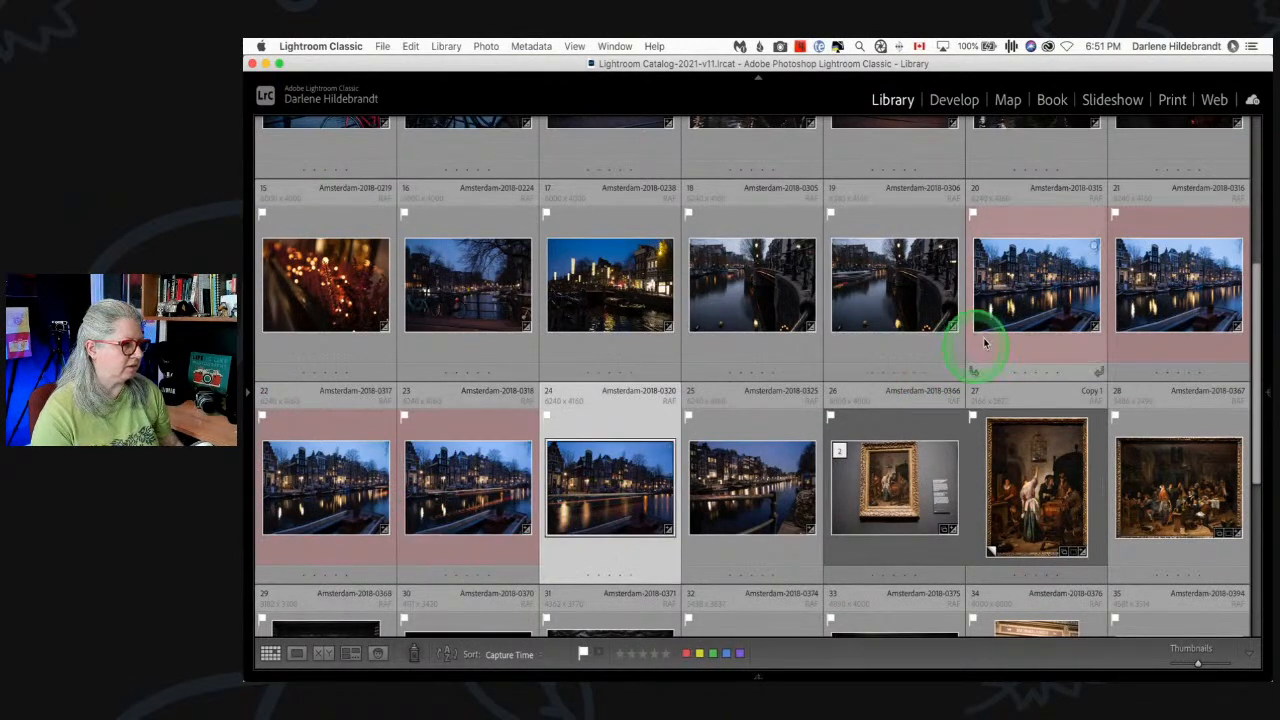
pyautogui.keyDown('shift'); pyautogui.click(1022, 310); pyautogui.keyUp('shift')
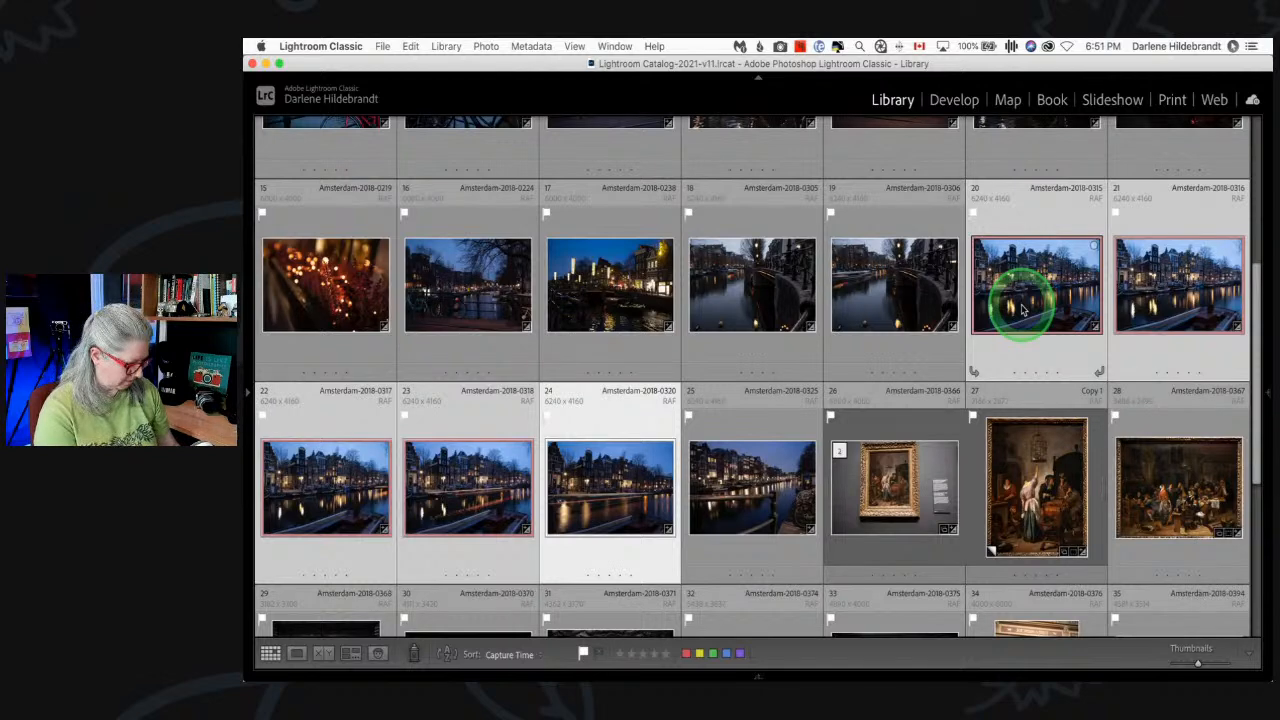
pyautogui.press('d')
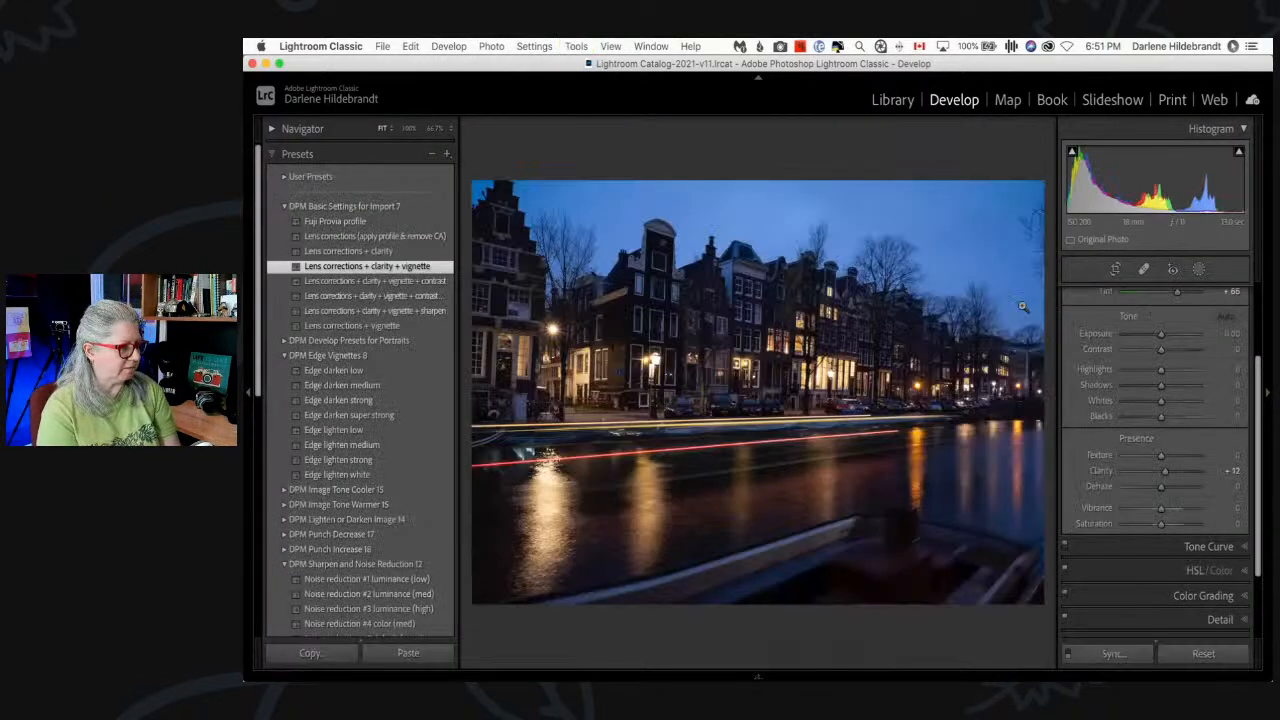
# - Show the filmstrip and step through the selected canal exposures to compare them
pyautogui.press('Right')
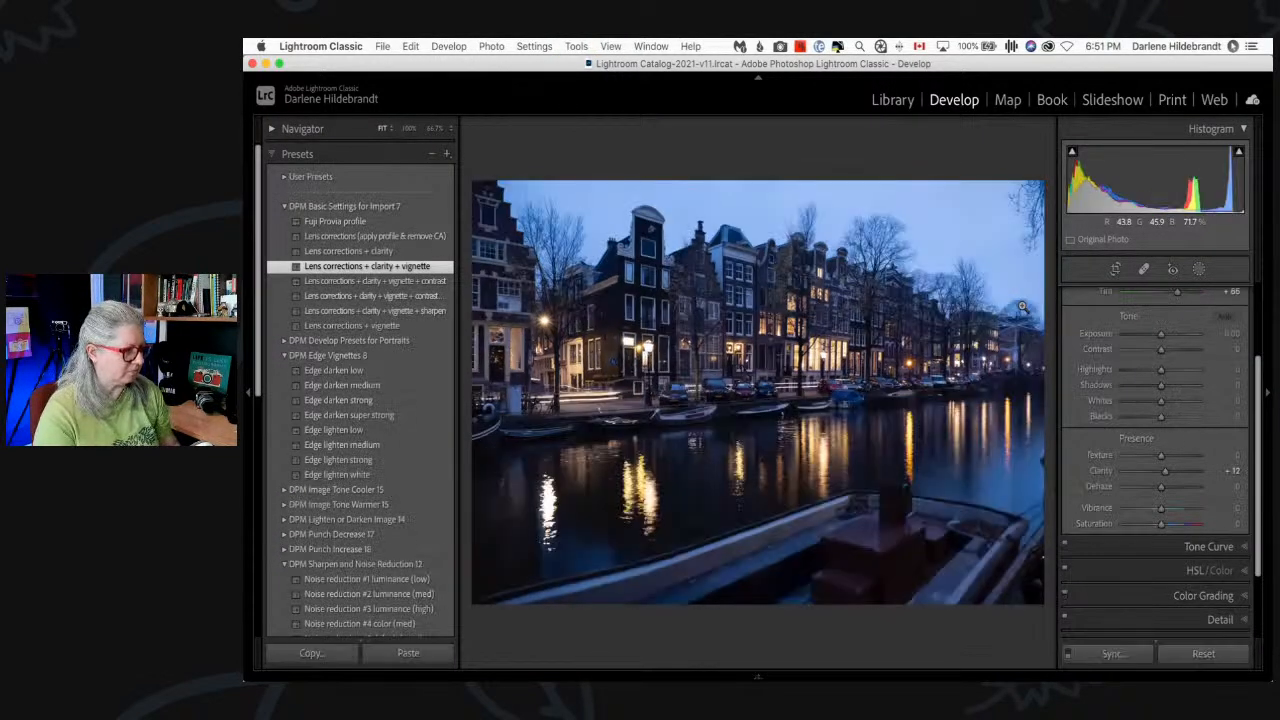
pyautogui.click(758, 678)
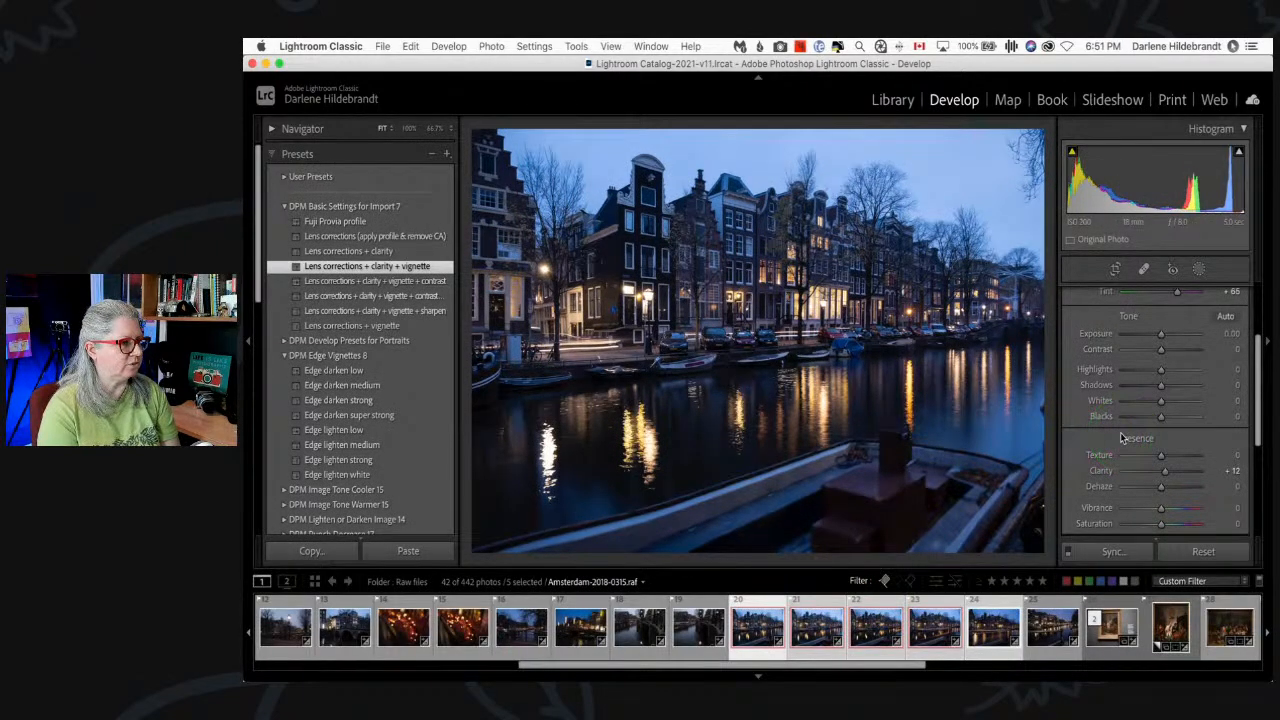
pyautogui.press('Right')
pyautogui.press('Right')
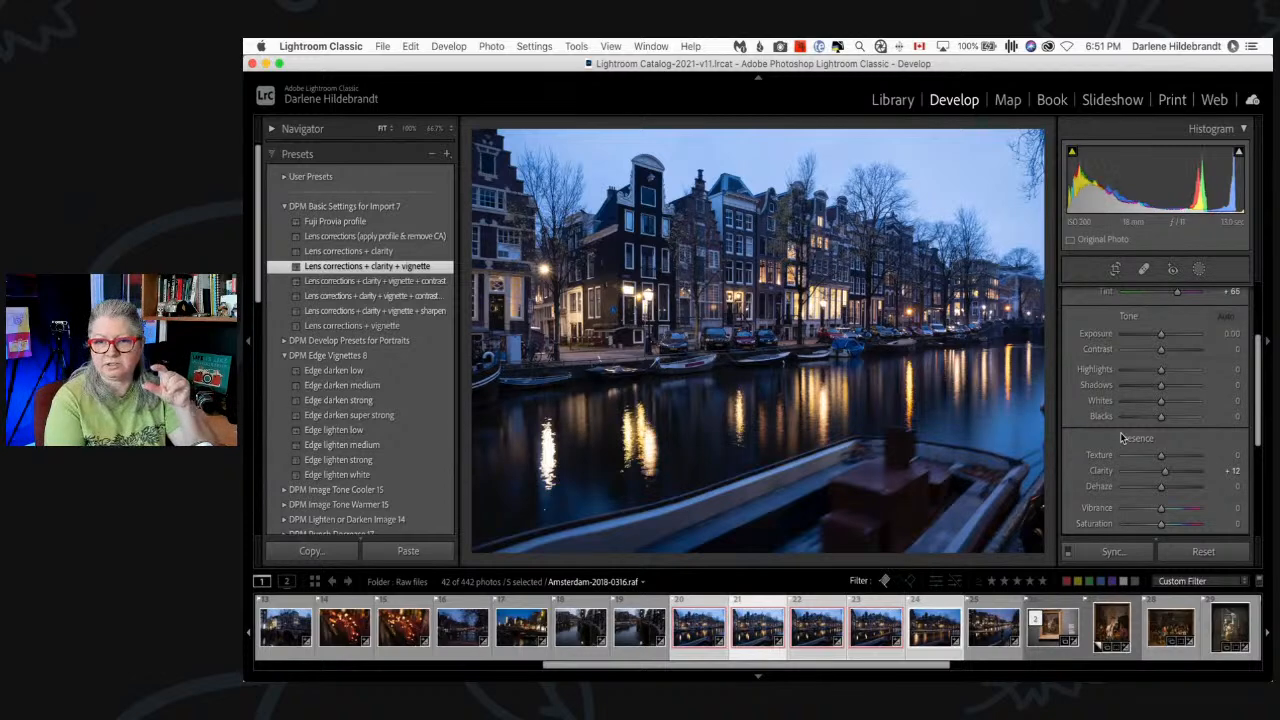
# - Look through the remaining canal exposures up to Amsterdam-2018-0320, and open Amsterdam-2018-0315 alone in Develop
pyautogui.press('Right')
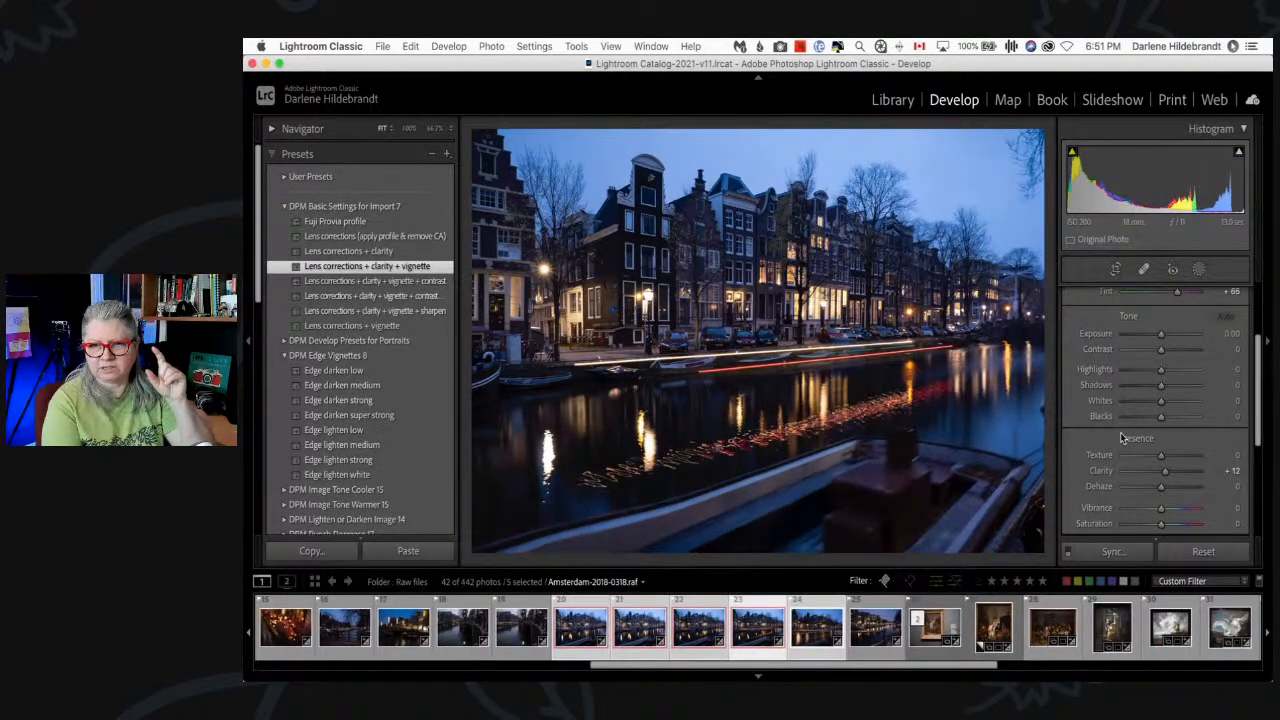
pyautogui.press('Right')
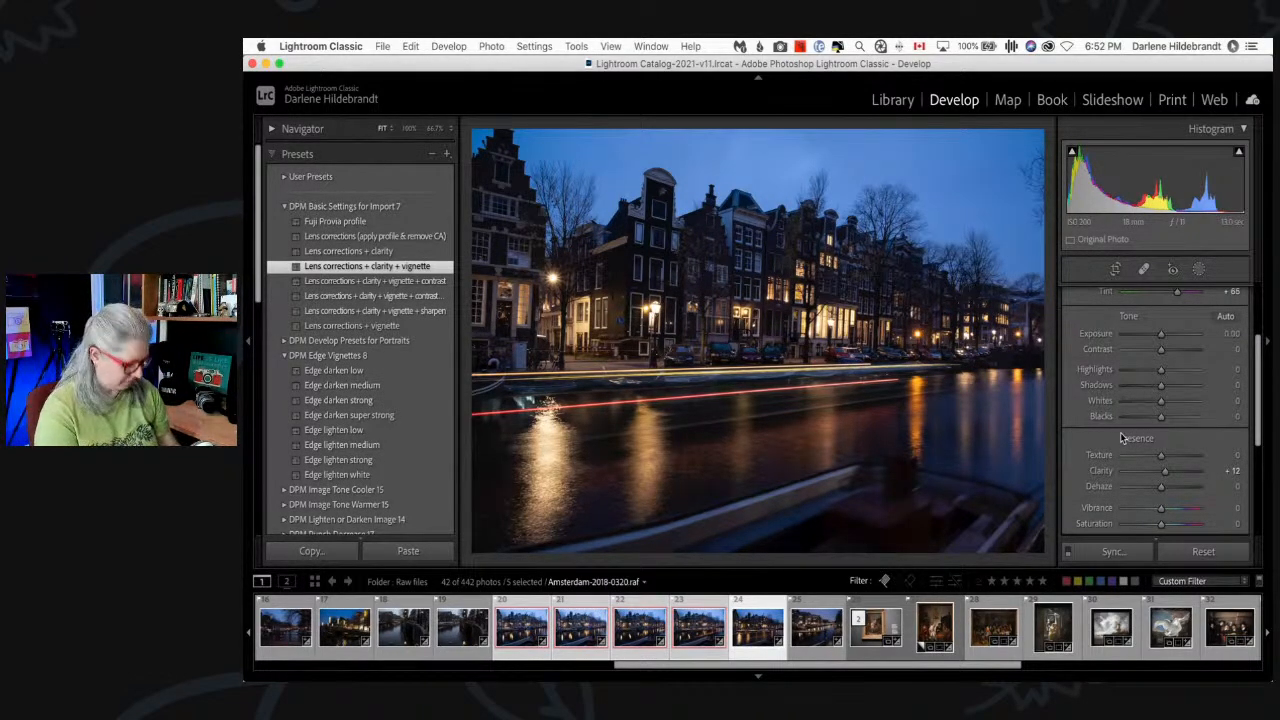
pyautogui.press('g')
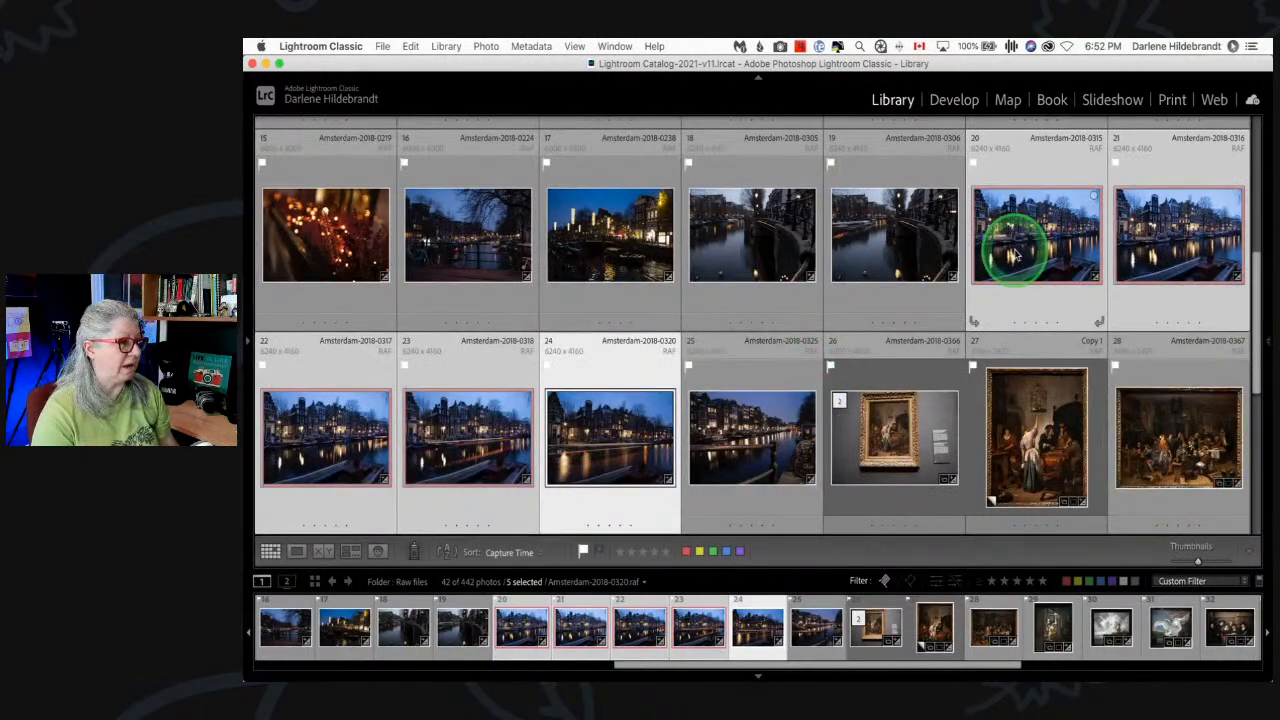
pyautogui.click(1016, 303)
pyautogui.press('d')
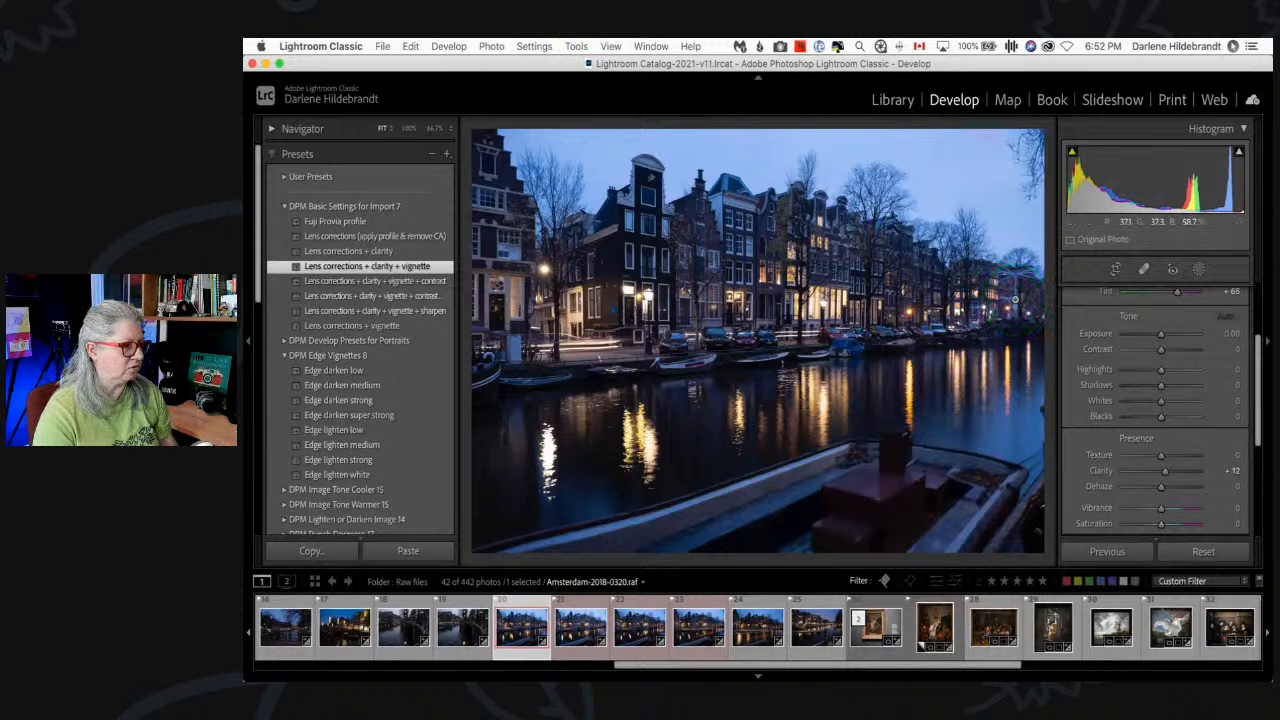
# - Apply the Camera ASTIA/Soft v2 profile to Amsterdam-2018-0315
pyautogui.scroll(3, 1200, 330)
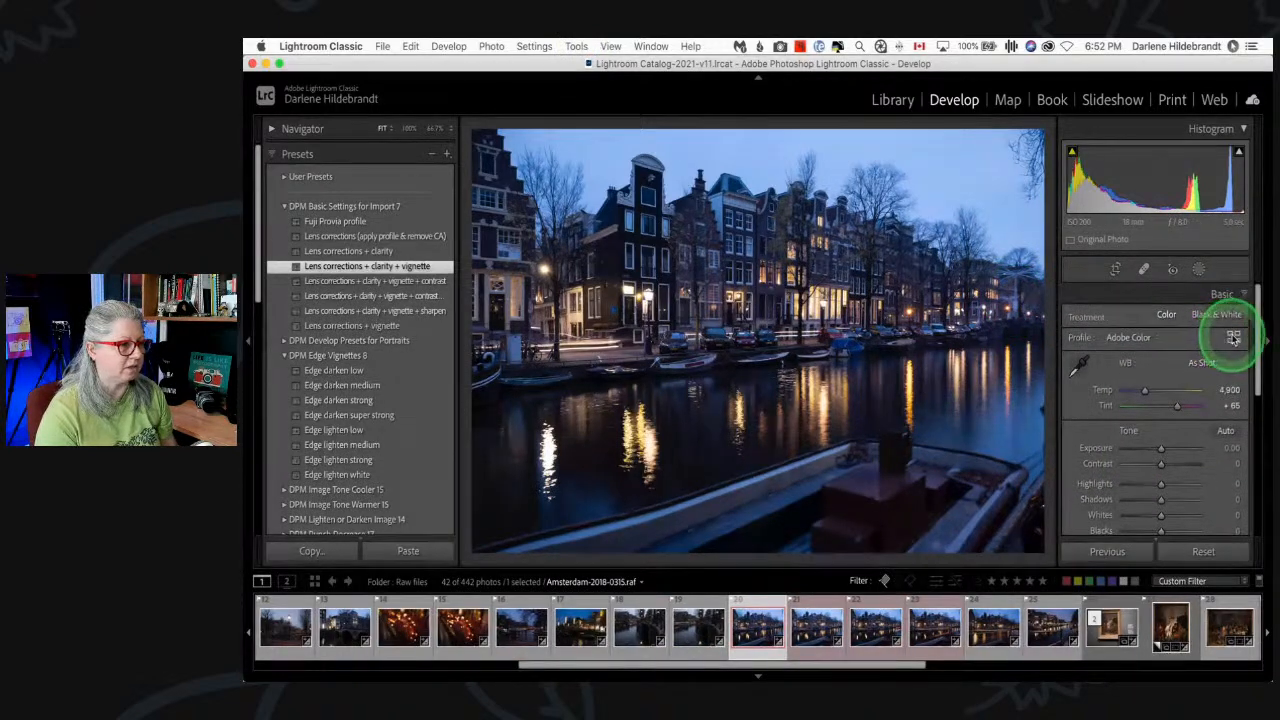
pyautogui.click(1231, 338)
pyautogui.click(1107, 473)
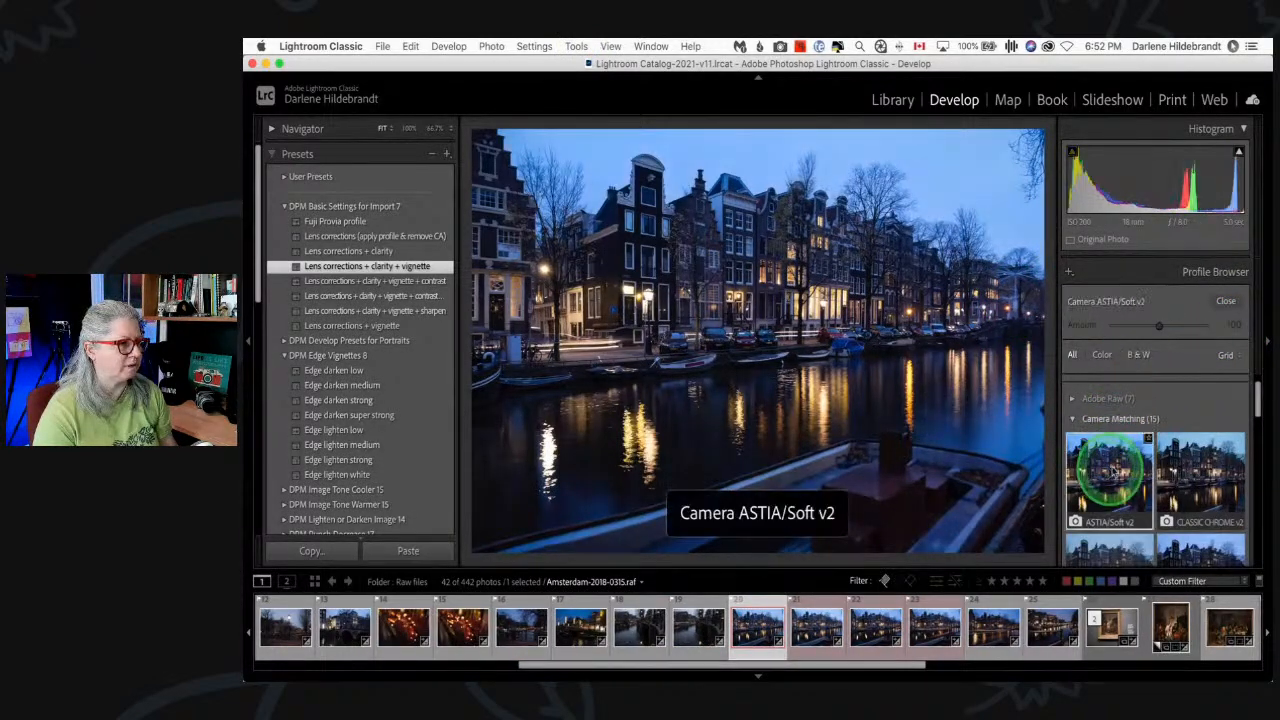
# - Set the photo's Highlights to -37, Whites to +1 and Blacks to -20
pyautogui.scroll(-1, 1162, 448)
pyautogui.moveTo(1161, 485); pyautogui.dragTo(1147, 446)
pyautogui.scroll(-1, 1160, 470)
pyautogui.moveTo(1160, 491); pyautogui.dragTo(1153, 493)
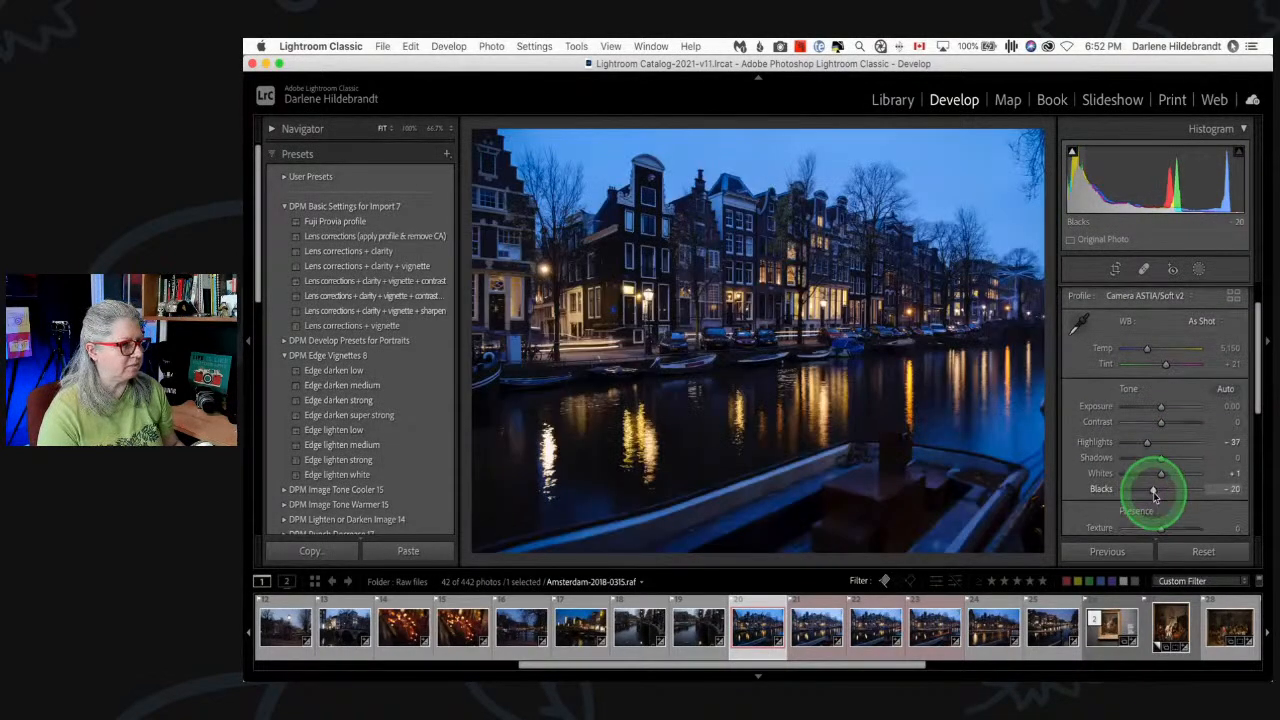
# - Set Exposure to +0.35 and Shadows to +23, and adjust the white balance to Temp 5,580 and Tint +15
pyautogui.scroll(-1, 1162, 408)
pyautogui.moveTo(1161, 407); pyautogui.dragTo(1158, 393)
pyautogui.moveTo(1147, 345); pyautogui.dragTo(1166, 355)
pyautogui.moveTo(1160, 448); pyautogui.dragTo(1169, 451)
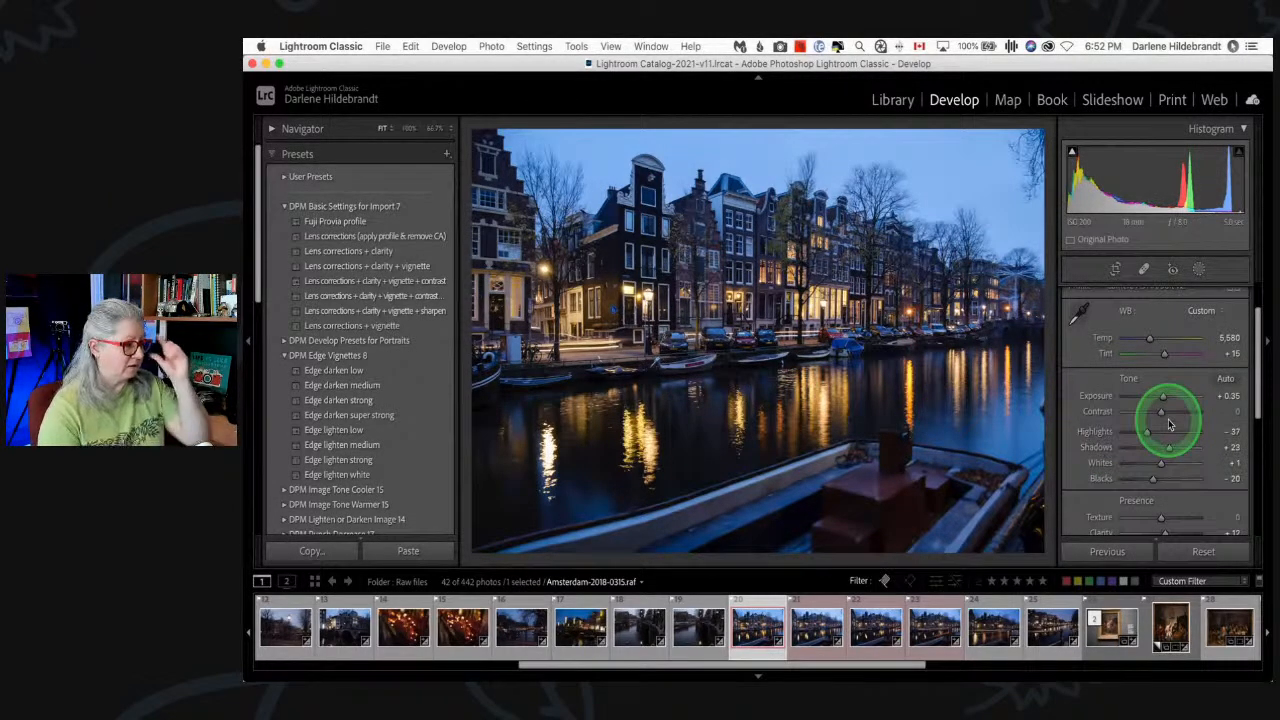
# - Create a Select Sky mask and darken the sky with Exposure -0.09 and Highlights -22
pyautogui.click(1200, 272)
pyautogui.click(1111, 345)
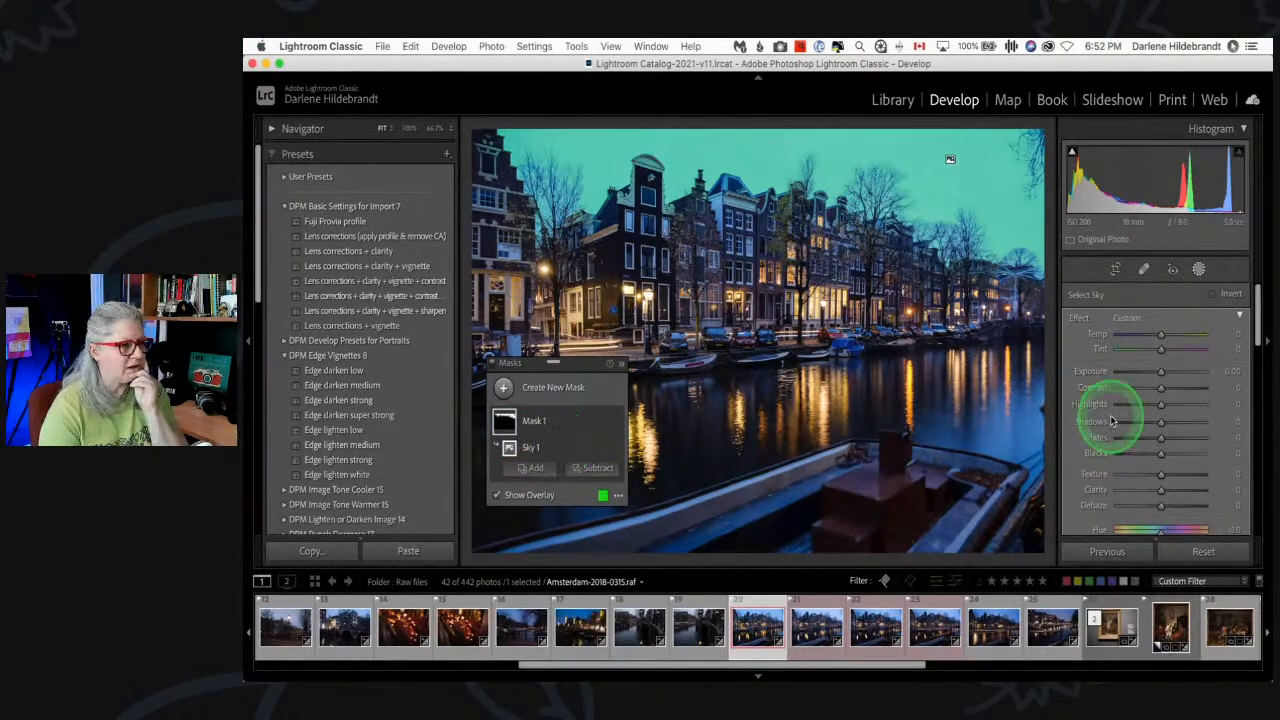
pyautogui.moveTo(1158, 371); pyautogui.dragTo(1086, 371)
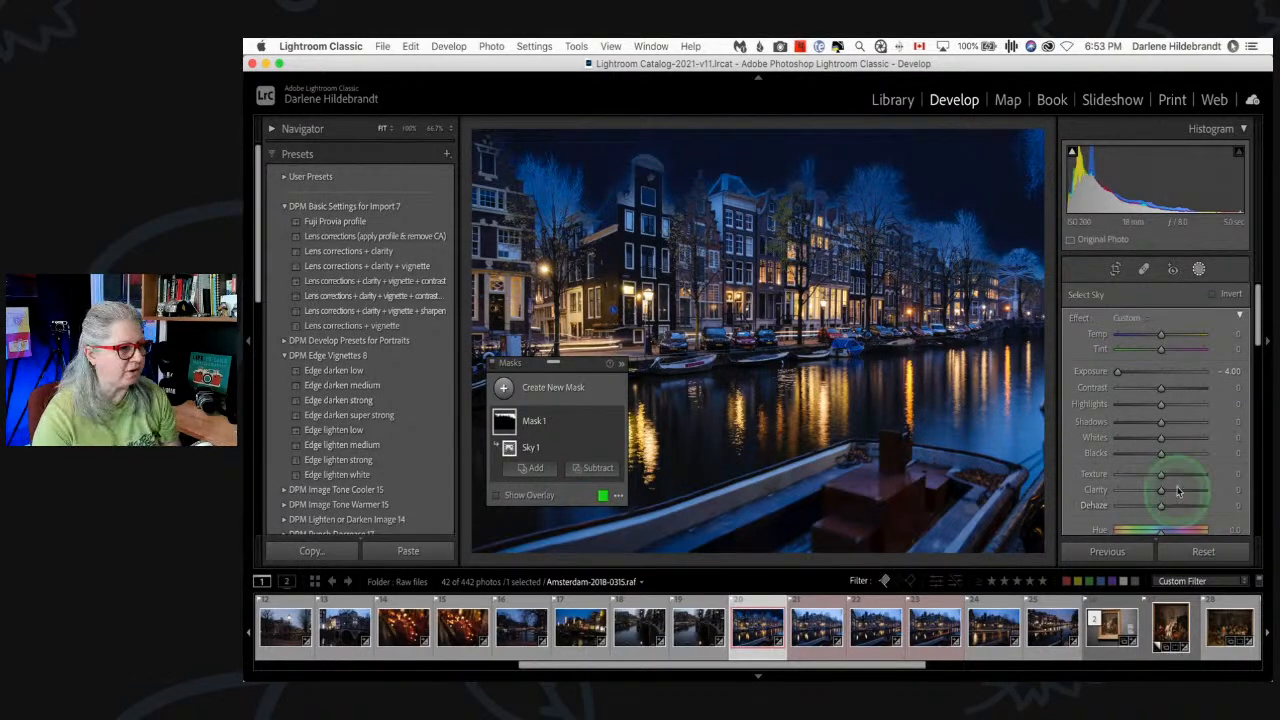
pyautogui.moveTo(1143, 371)
pyautogui.mouseDown()
pyautogui.moveTo(1171, 371)
pyautogui.moveTo(1137, 406)
pyautogui.moveTo(1151, 404)
pyautogui.moveTo(1160, 373)
pyautogui.mouseUp()
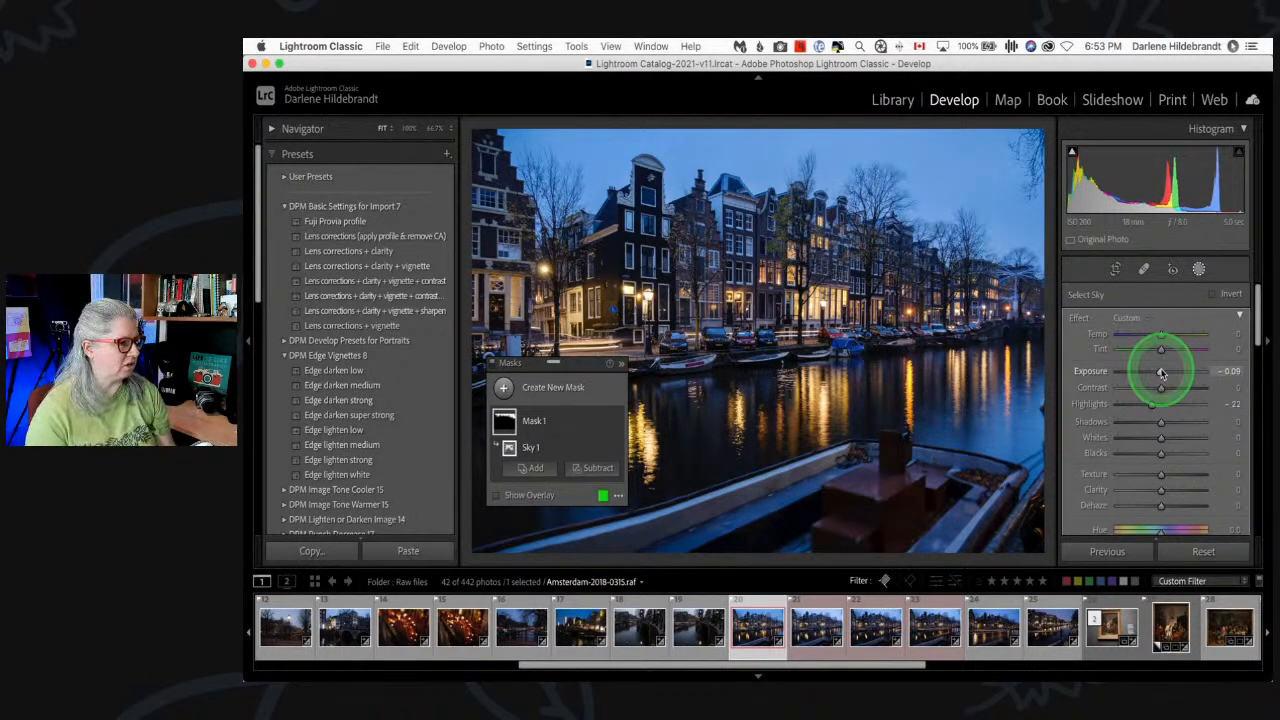
pyautogui.click(1199, 269)
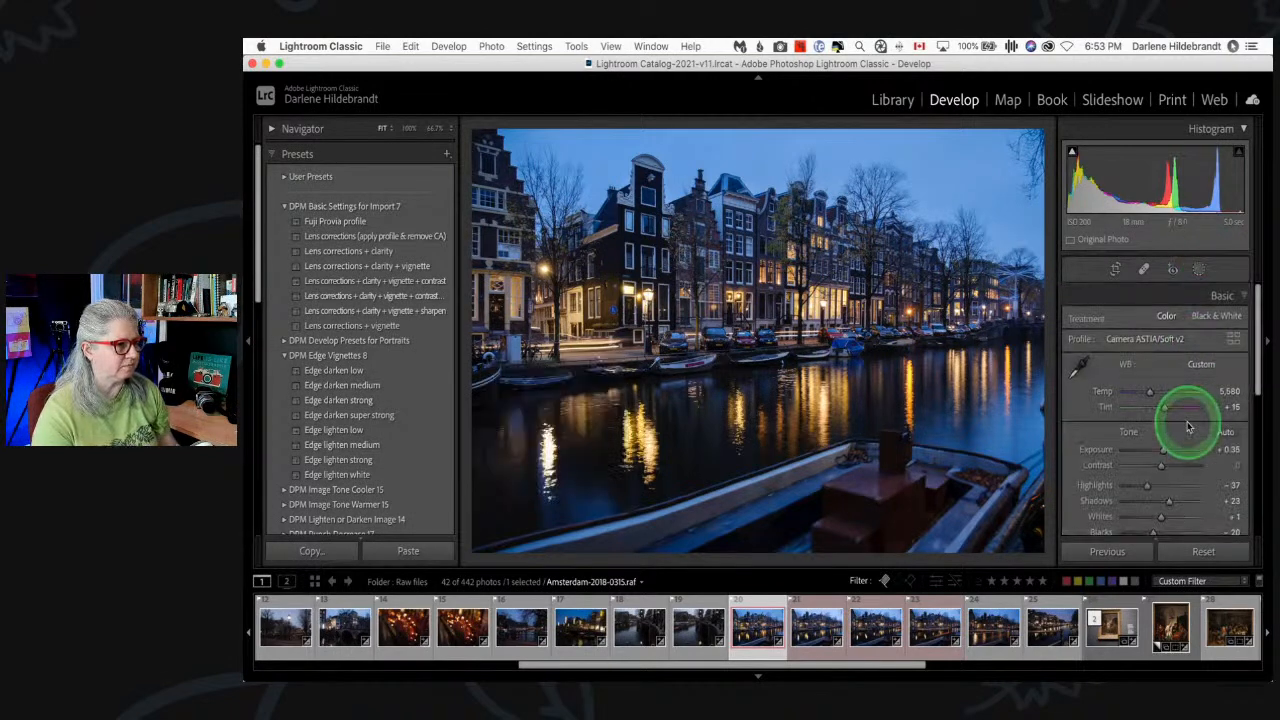
# - Select the five canal photos from Amsterdam-2018-0315 to 0320, and straighten Amsterdam-2018-0315 with the Vertical Upright correction
pyautogui.keyDown('shift'); pyautogui.click(991, 628); pyautogui.keyUp('shift')
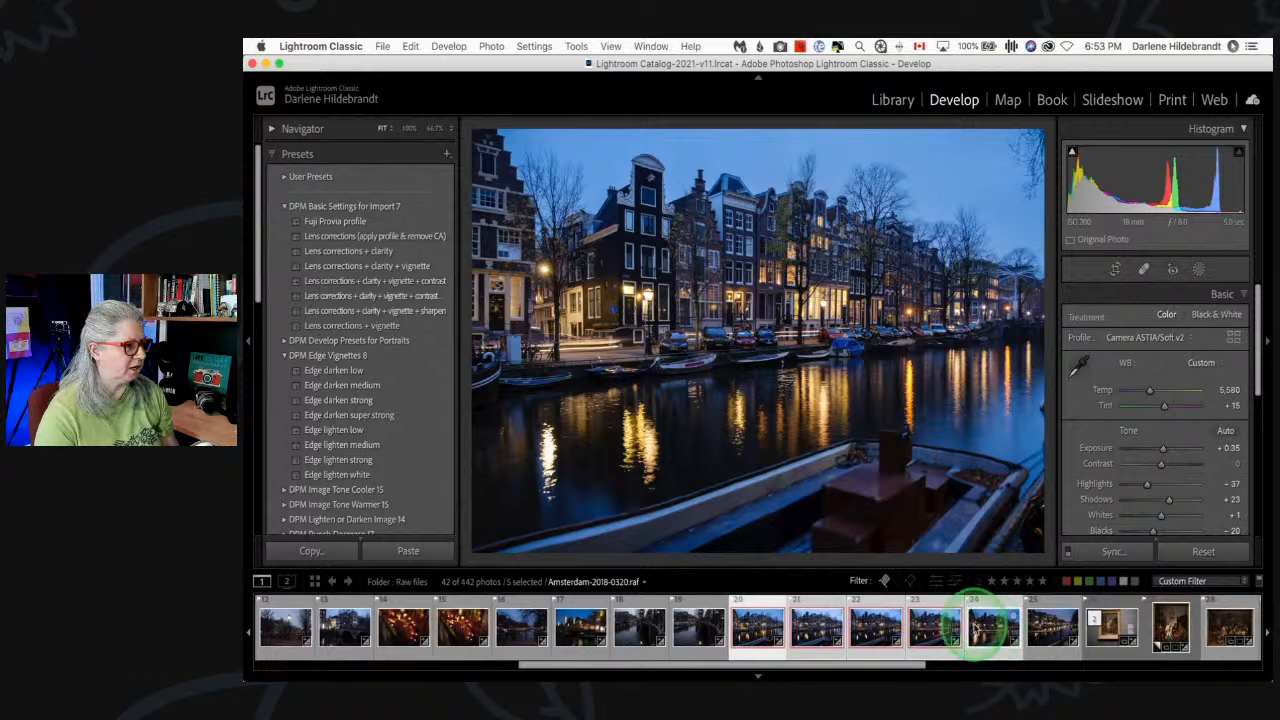
pyautogui.scroll(-5, 1184, 420)
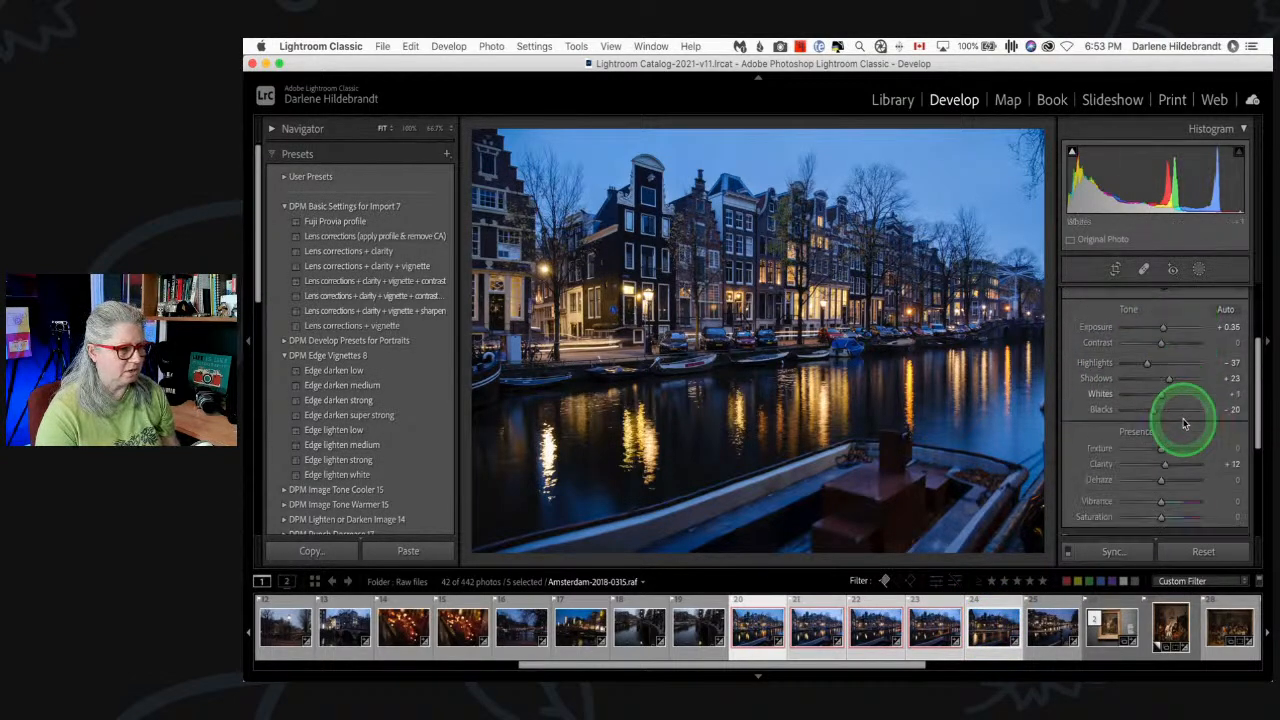
pyautogui.click(1202, 467)
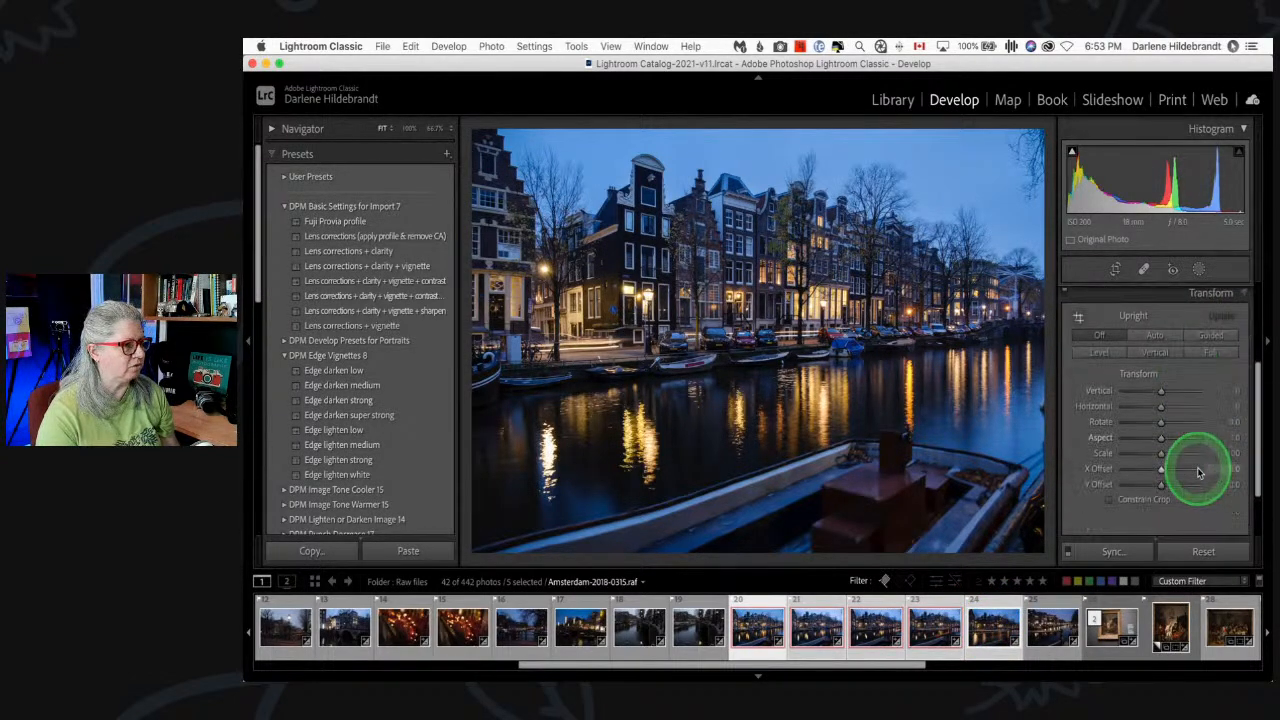
pyautogui.scroll(1, 1200, 472)
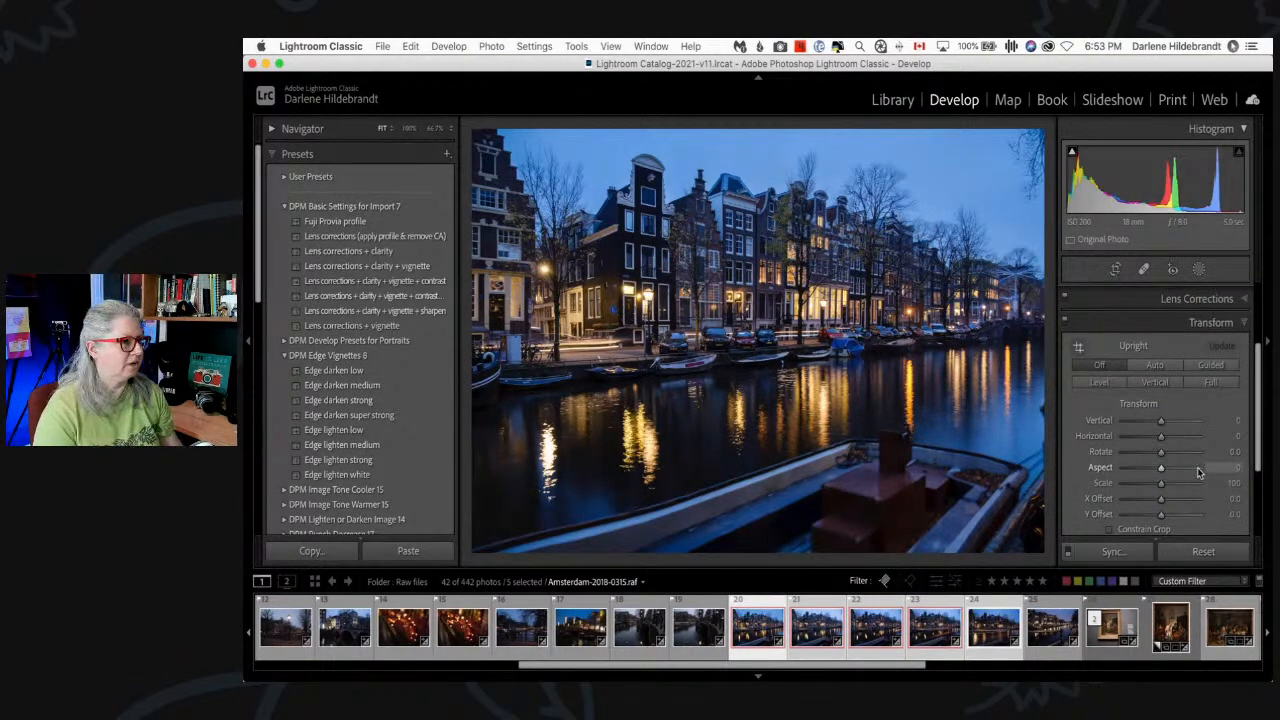
pyautogui.press('r')
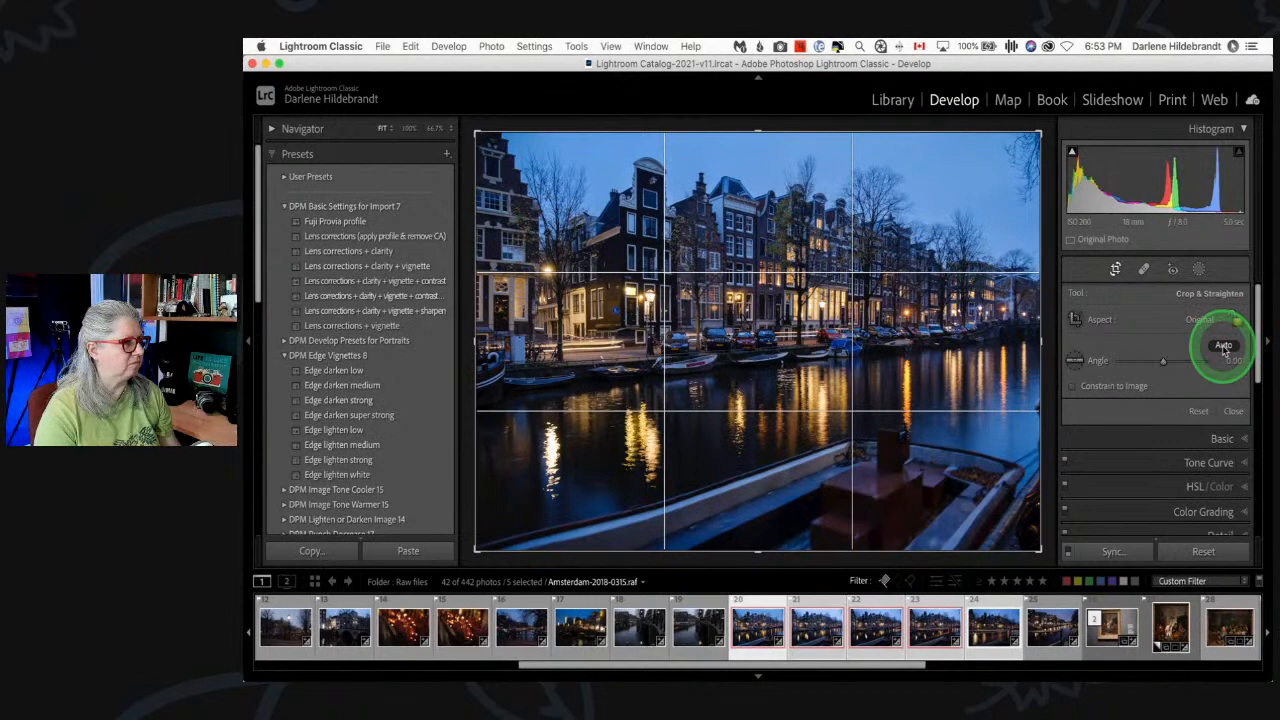
pyautogui.press('r')
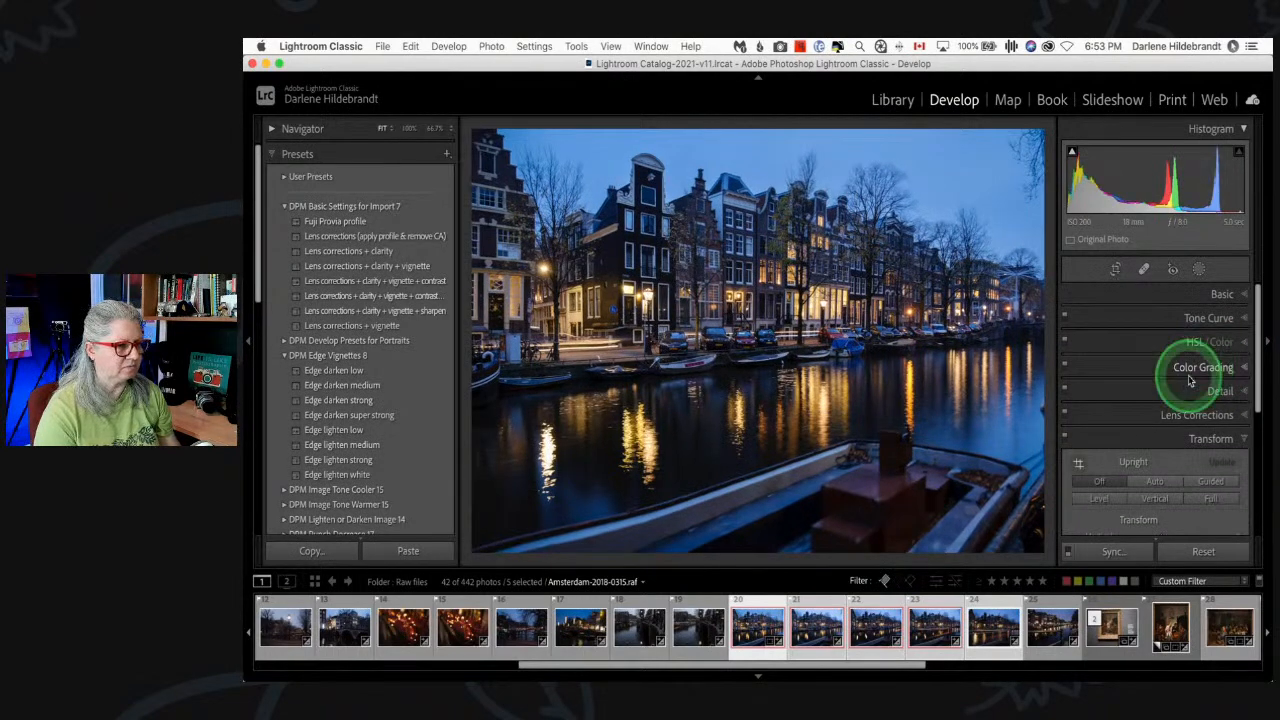
pyautogui.scroll(-3, 1190, 380)
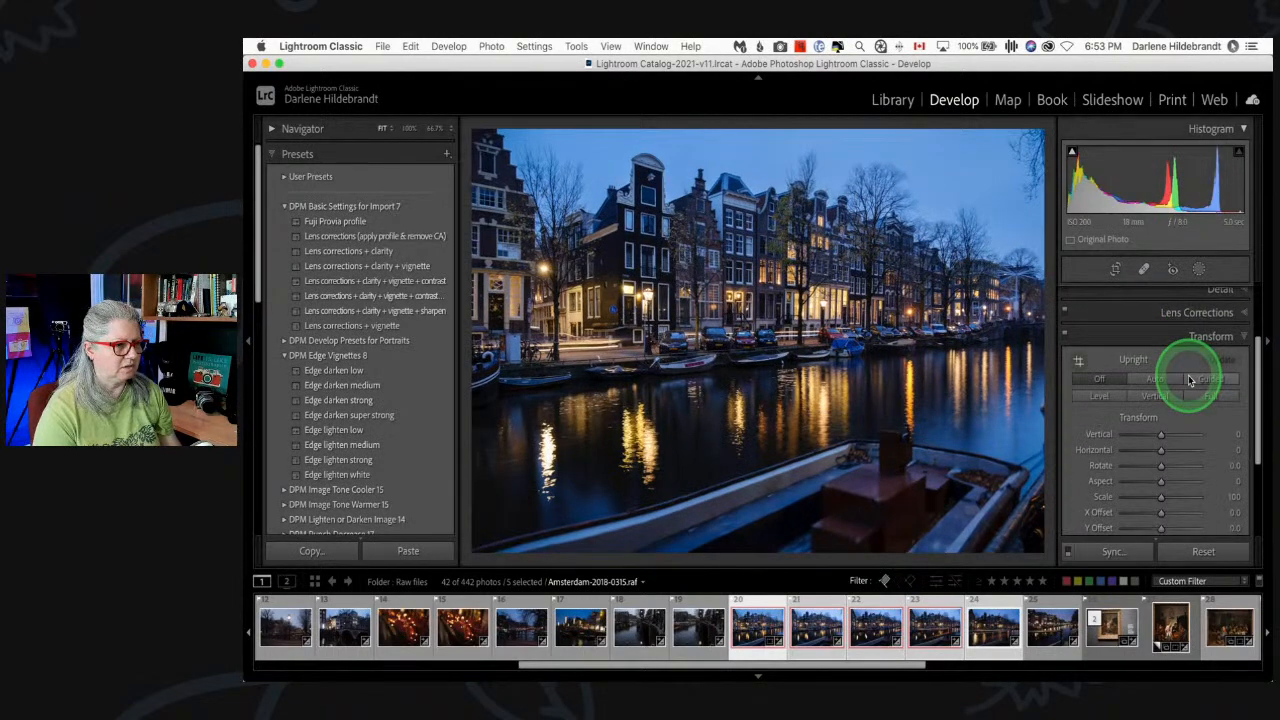
pyautogui.click(1099, 398)
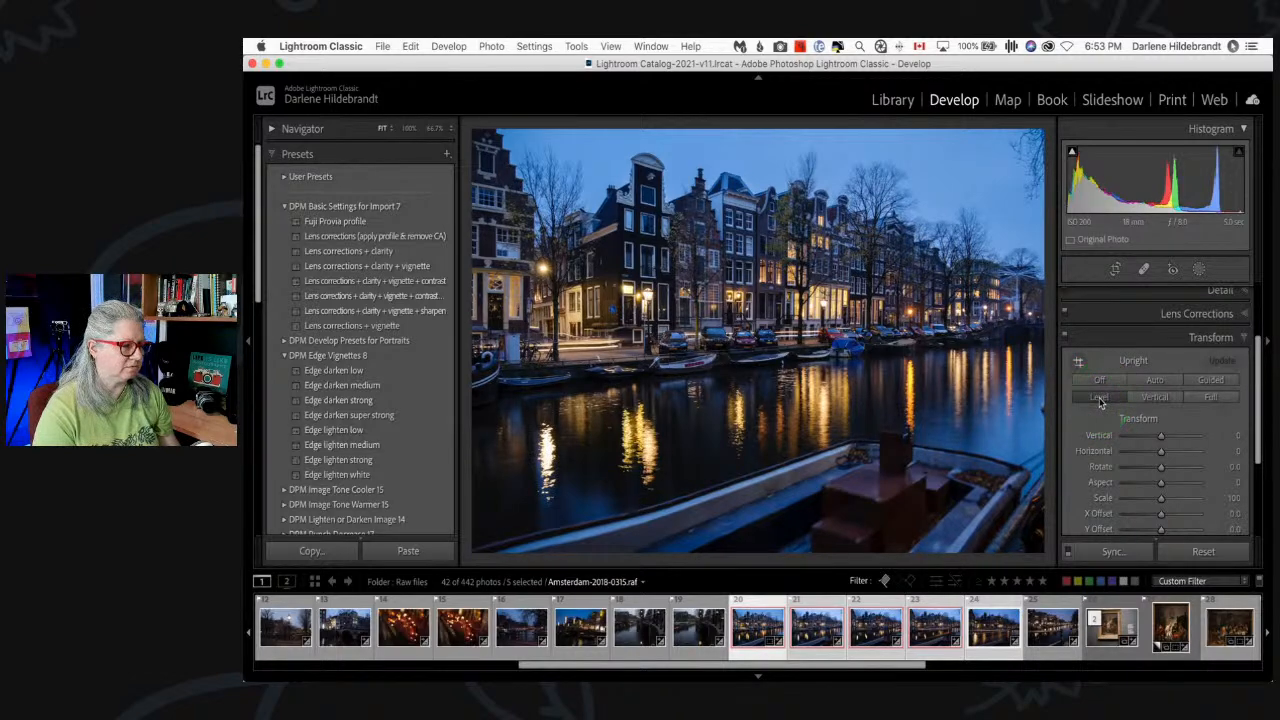
pyautogui.click(1150, 400)
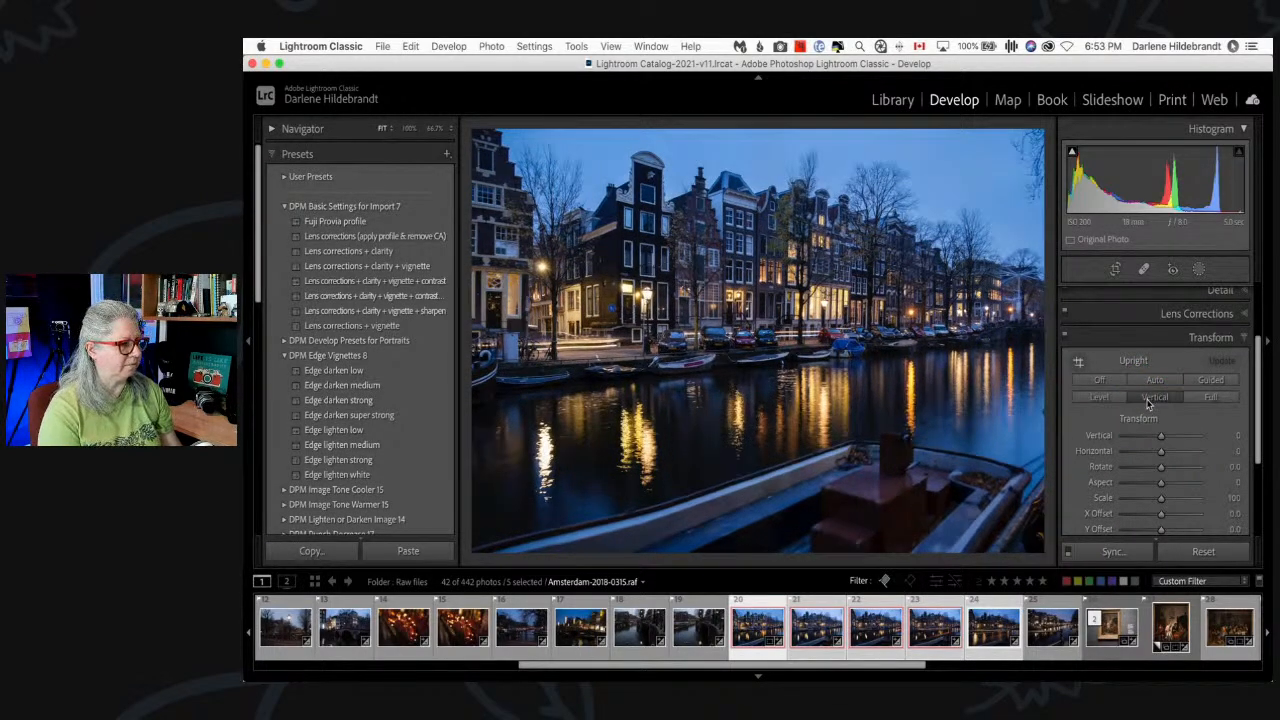
# - Synchronize the develop settings across the five selected photos, including Crop, Transform and Mask 1 but not Spot Removal
pyautogui.click(1111, 552)
pyautogui.click(774, 231)
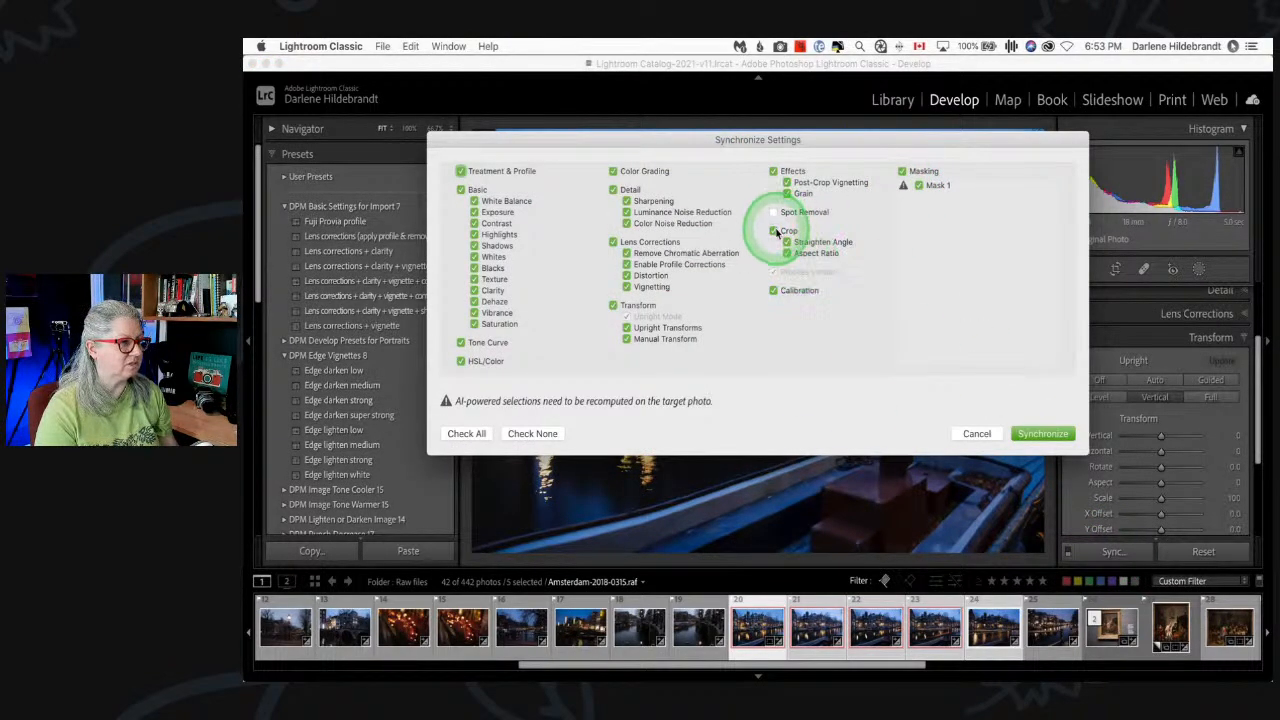
pyautogui.click(1042, 433)
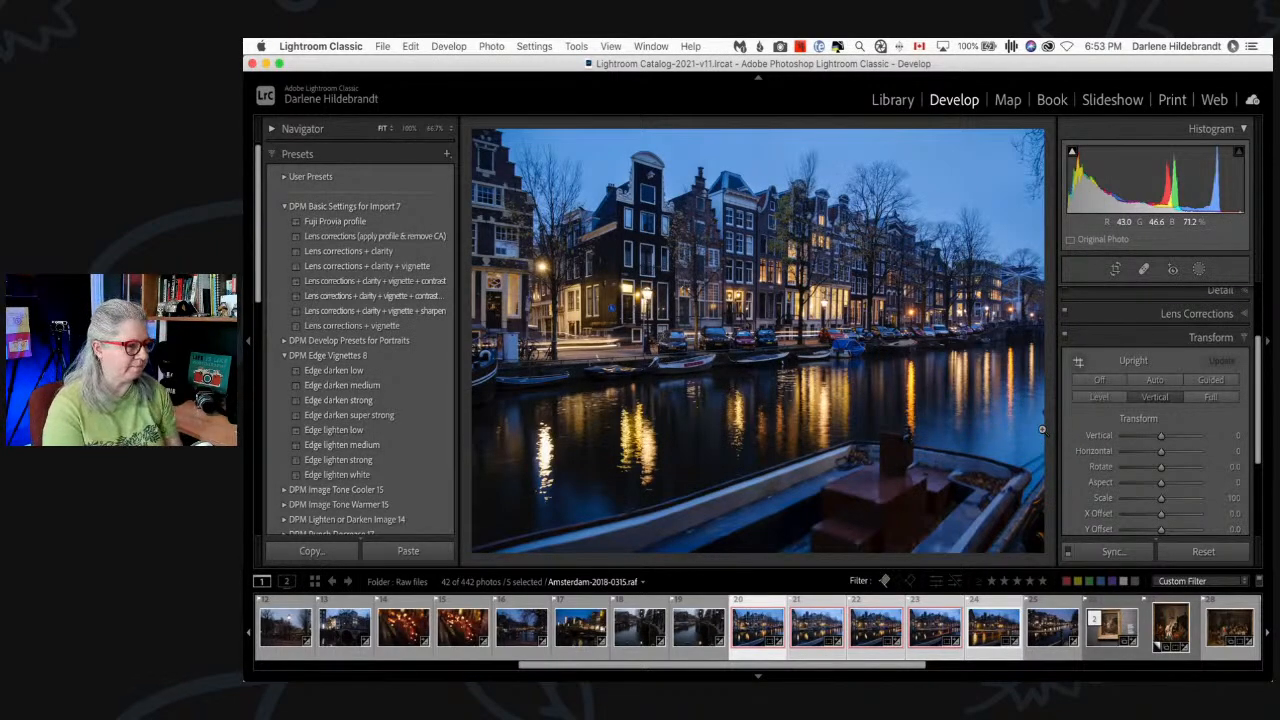
# - Recompute the synced Sky 1 mask on Amsterdam-2018-0316 and close masking
pyautogui.press('Right')
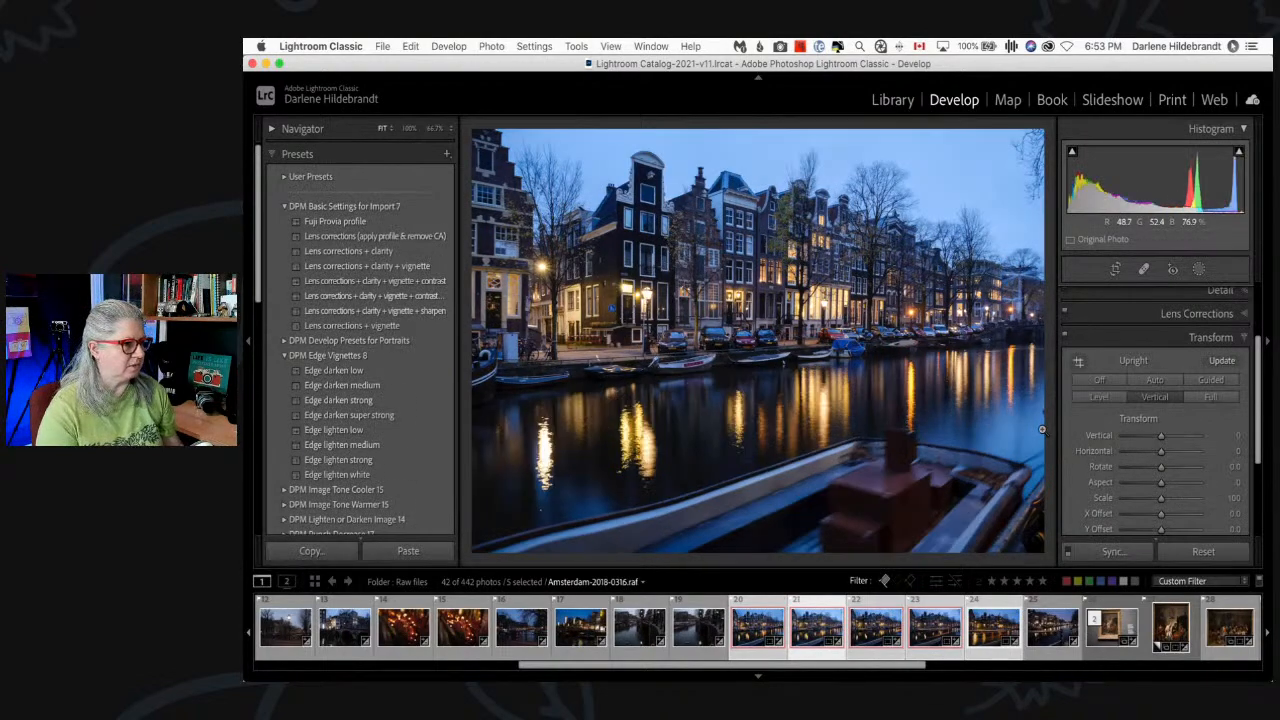
pyautogui.click(1213, 279)
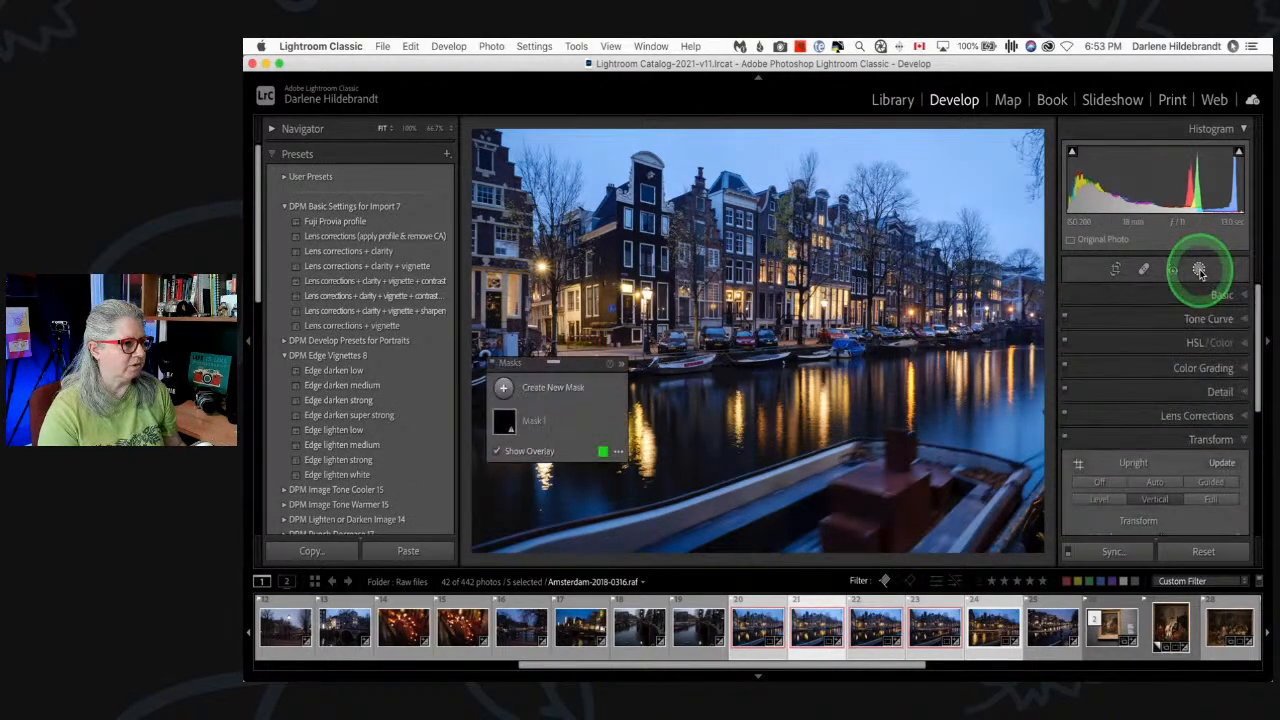
pyautogui.click(500, 447)
pyautogui.click(555, 423)
pyautogui.click(545, 447)
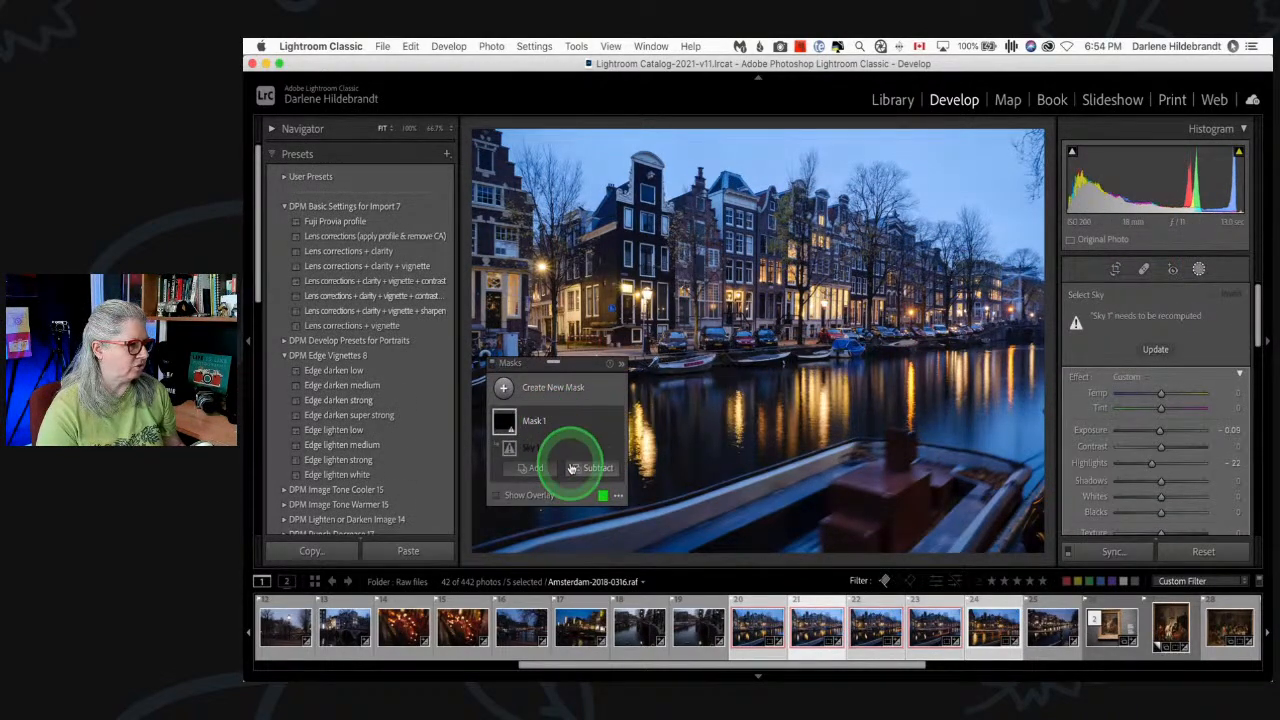
pyautogui.click(1152, 350)
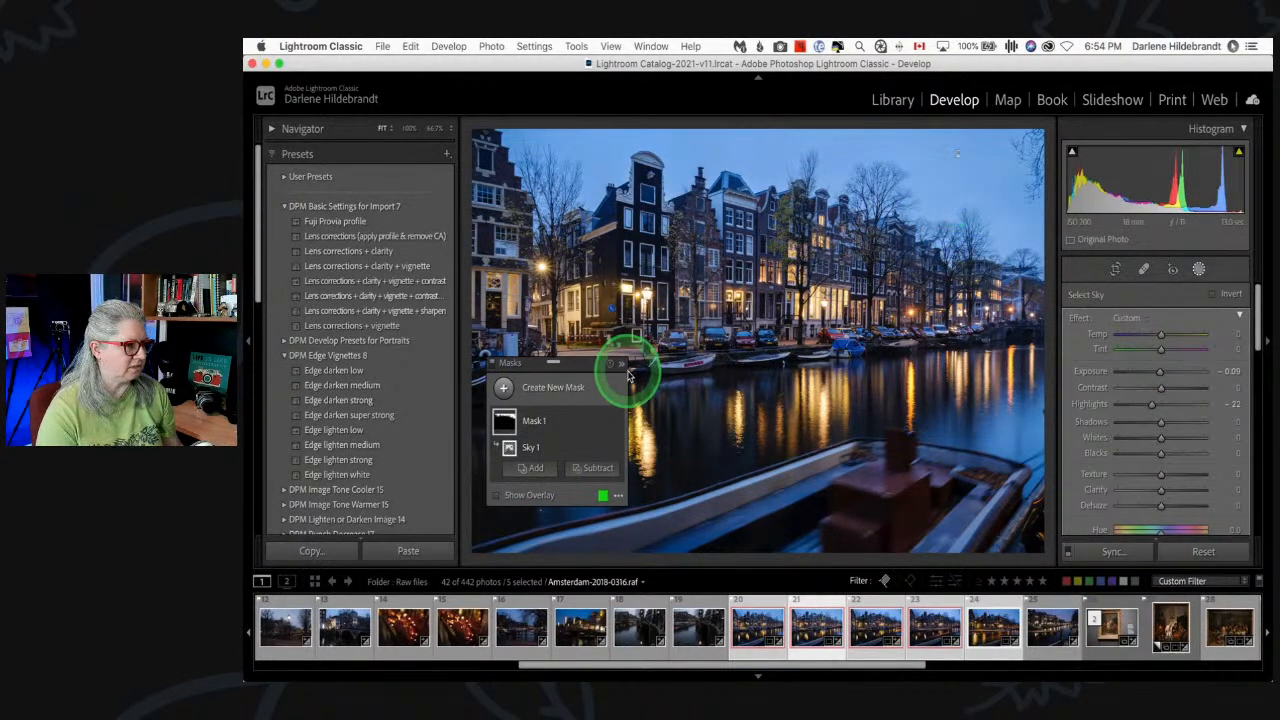
pyautogui.click(1198, 269)
# - Recompute the synced Sky 1 mask on Amsterdam-2018-0317 and close masking
pyautogui.press('Right')
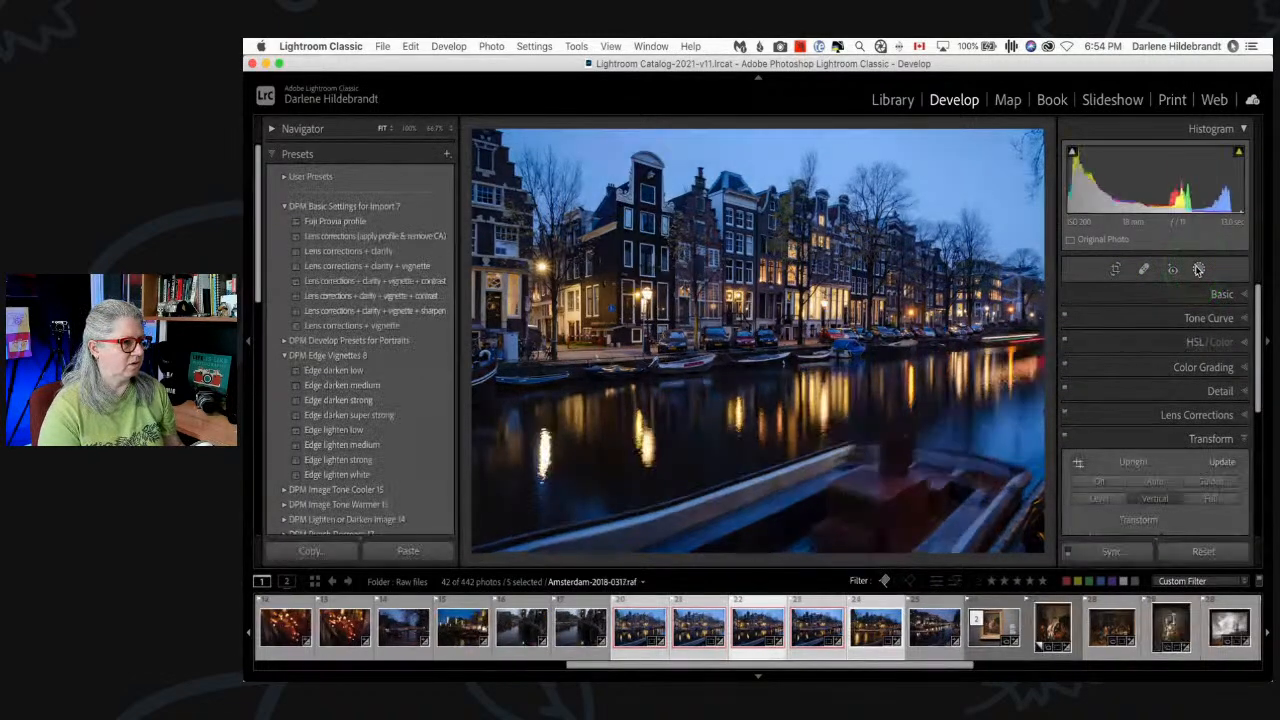
pyautogui.click(1193, 272)
pyautogui.click(566, 423)
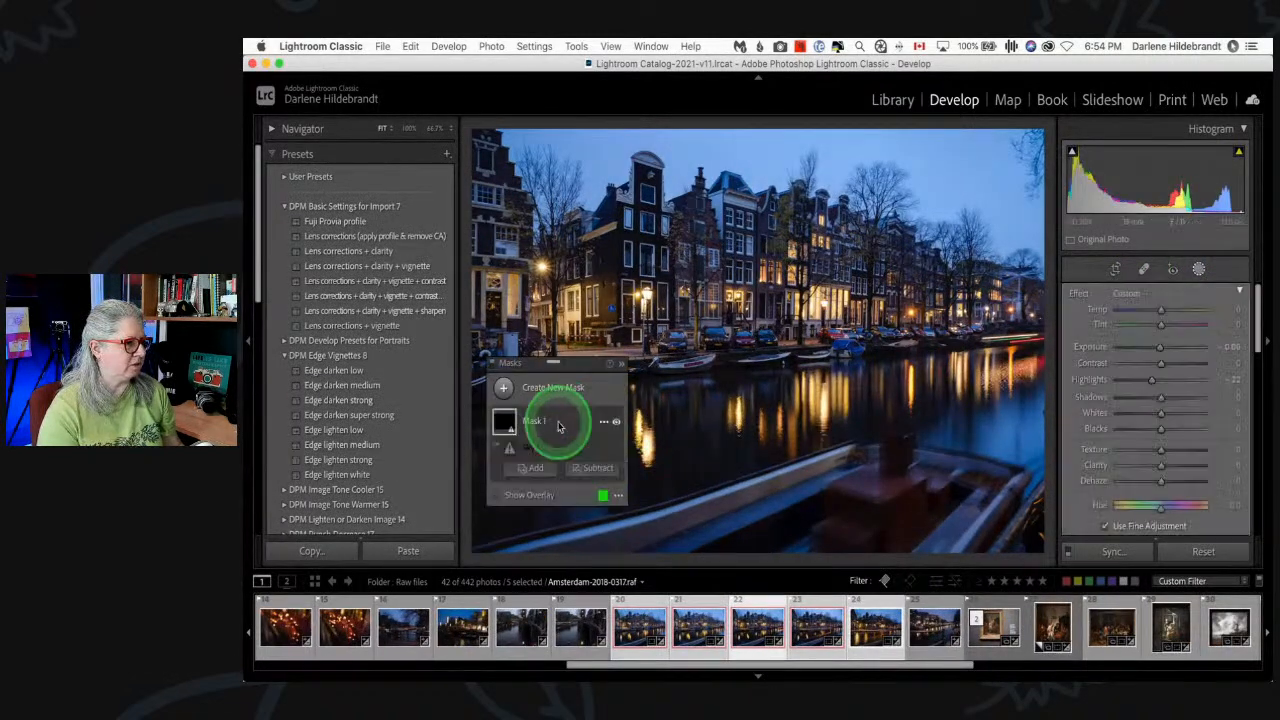
pyautogui.click(1155, 349)
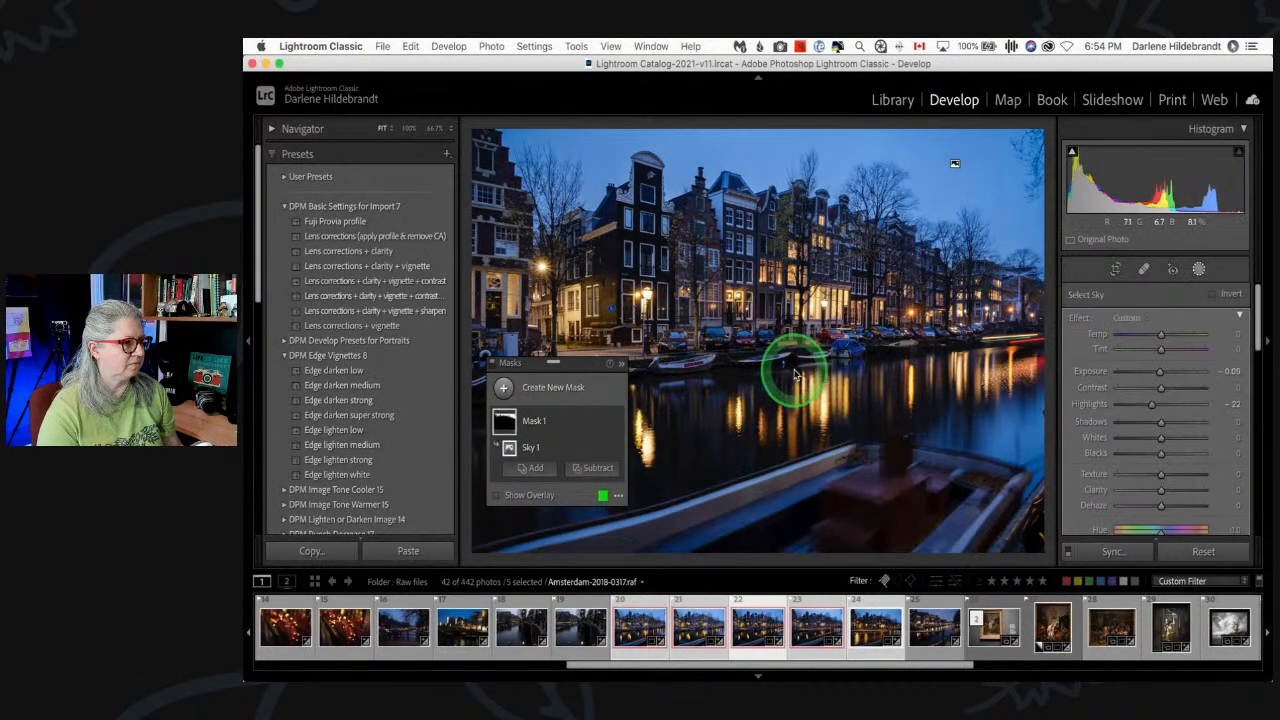
pyautogui.click(1198, 270)
# - Recompute the synced Sky 1 mask on Amsterdam-2018-0318 and close masking
pyautogui.press('Right')
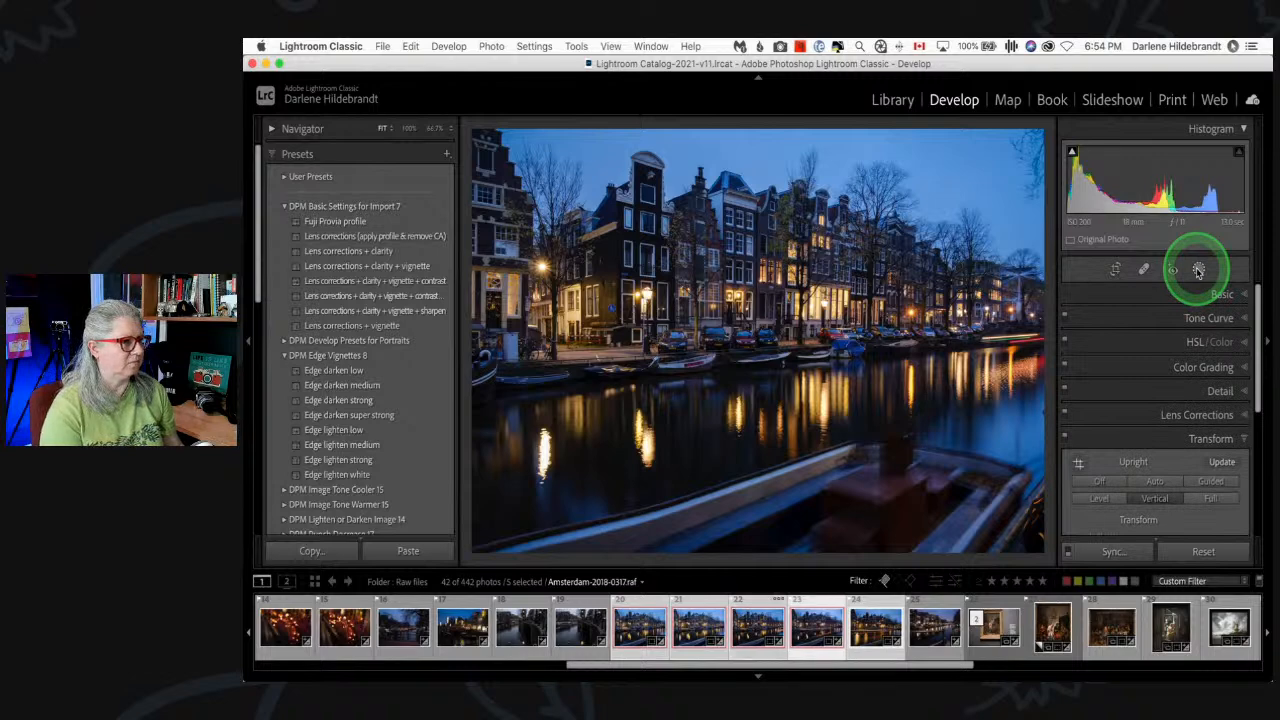
pyautogui.click(1199, 270)
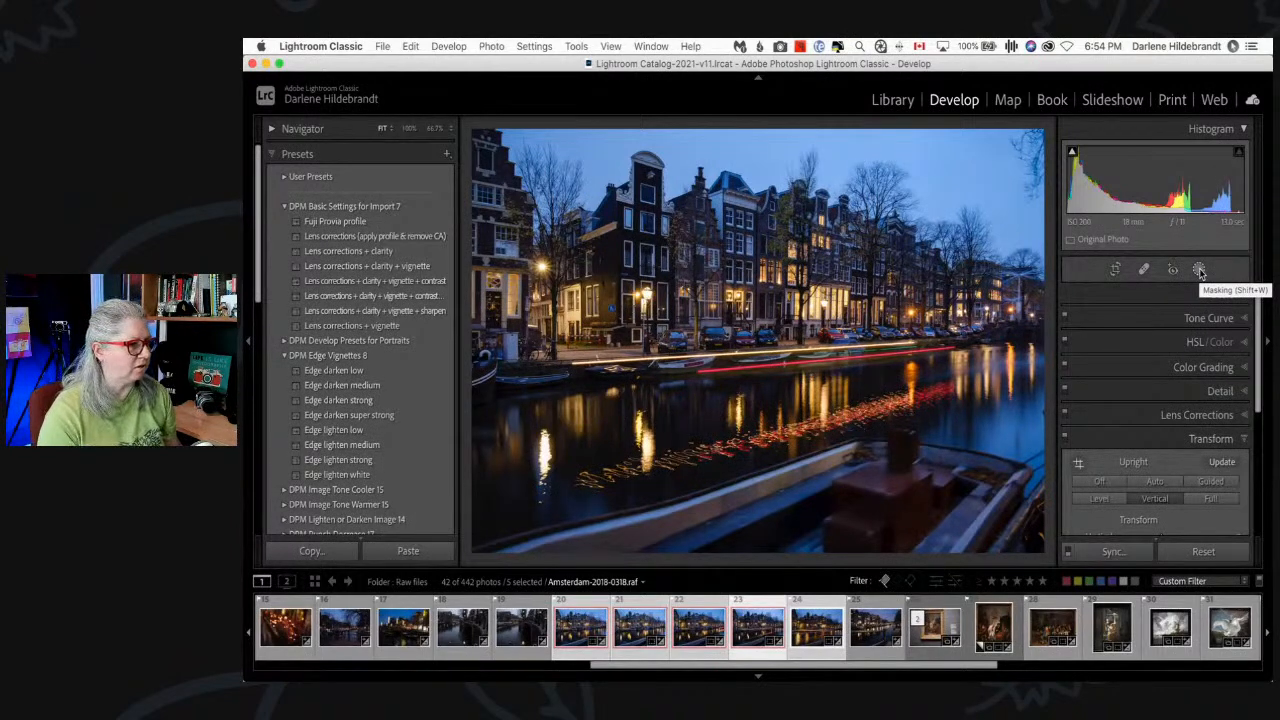
pyautogui.click(1199, 270)
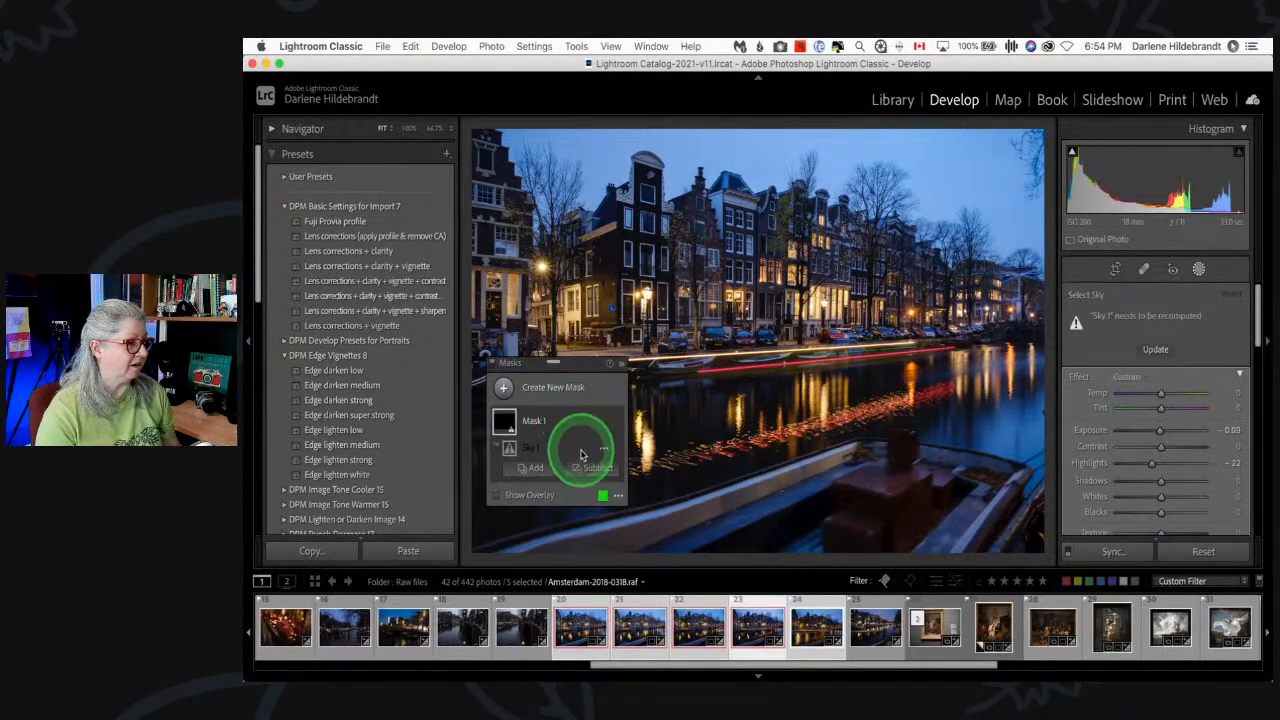
pyautogui.click(1155, 349)
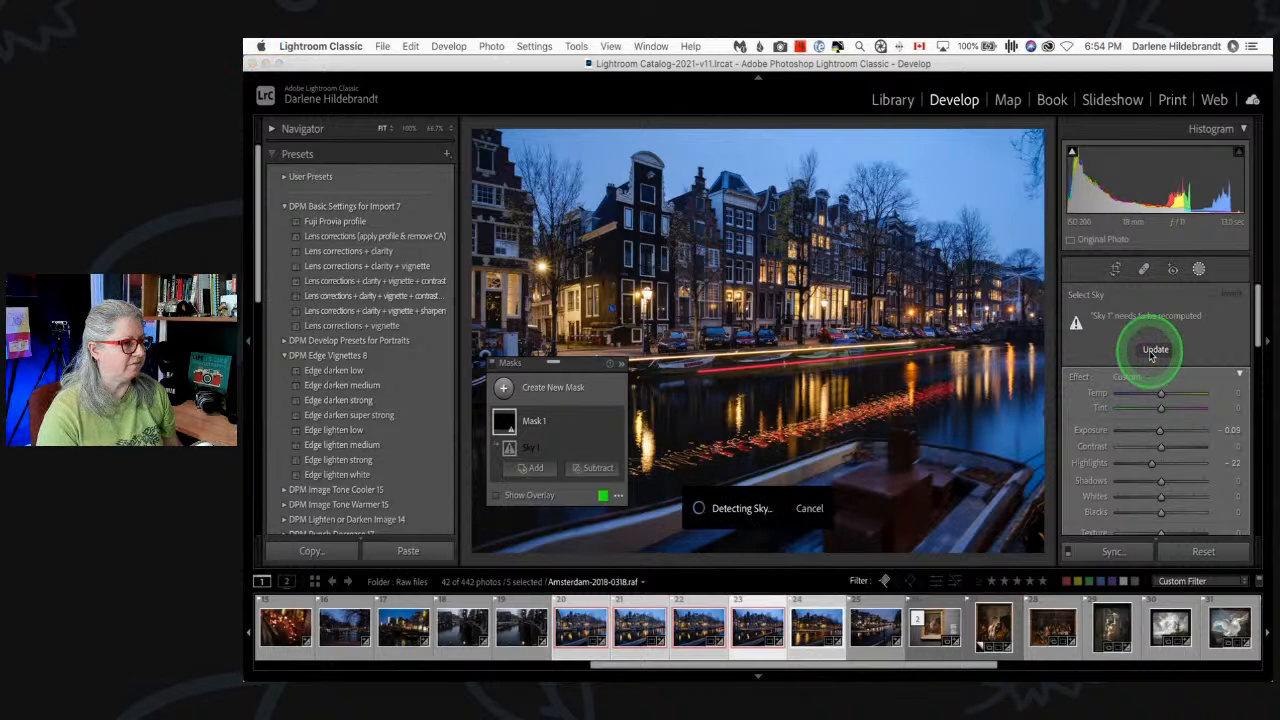
pyautogui.click(1199, 270)
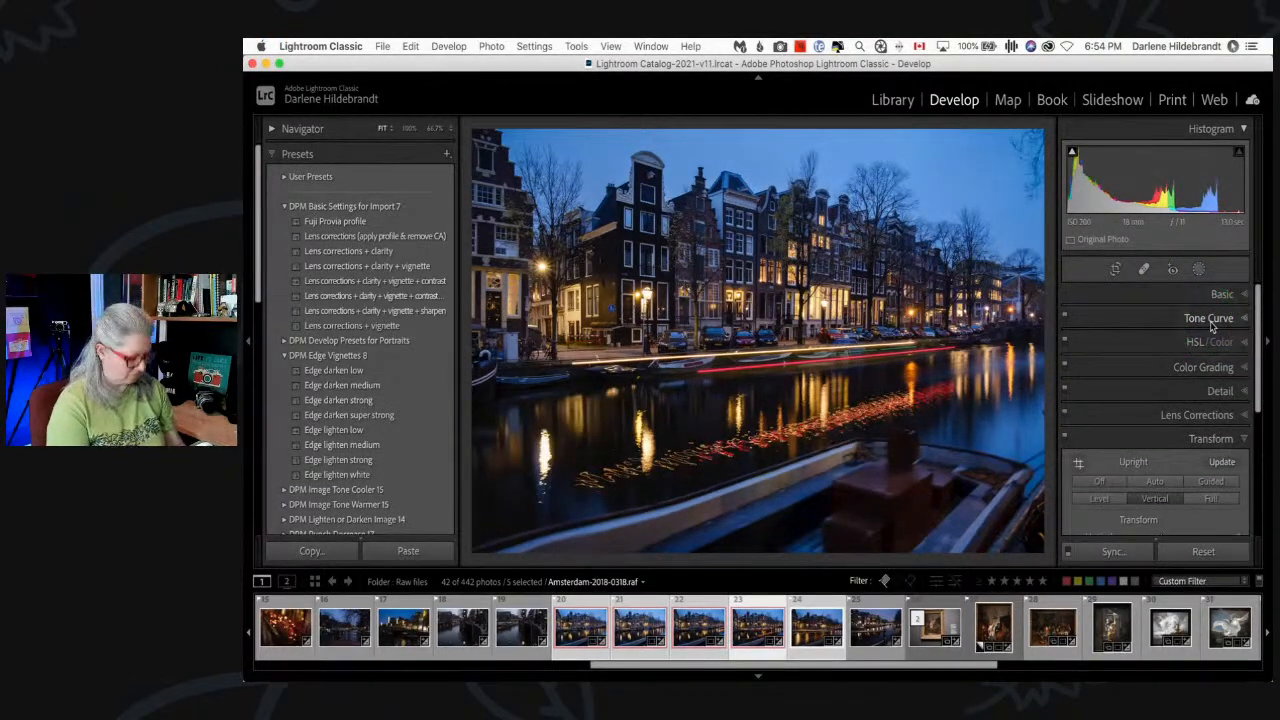
# - Compare the five selected photos in Survey view with the surrounding panels hidden, and make Amsterdam-2018-0316 the active photo
pyautogui.press('n')
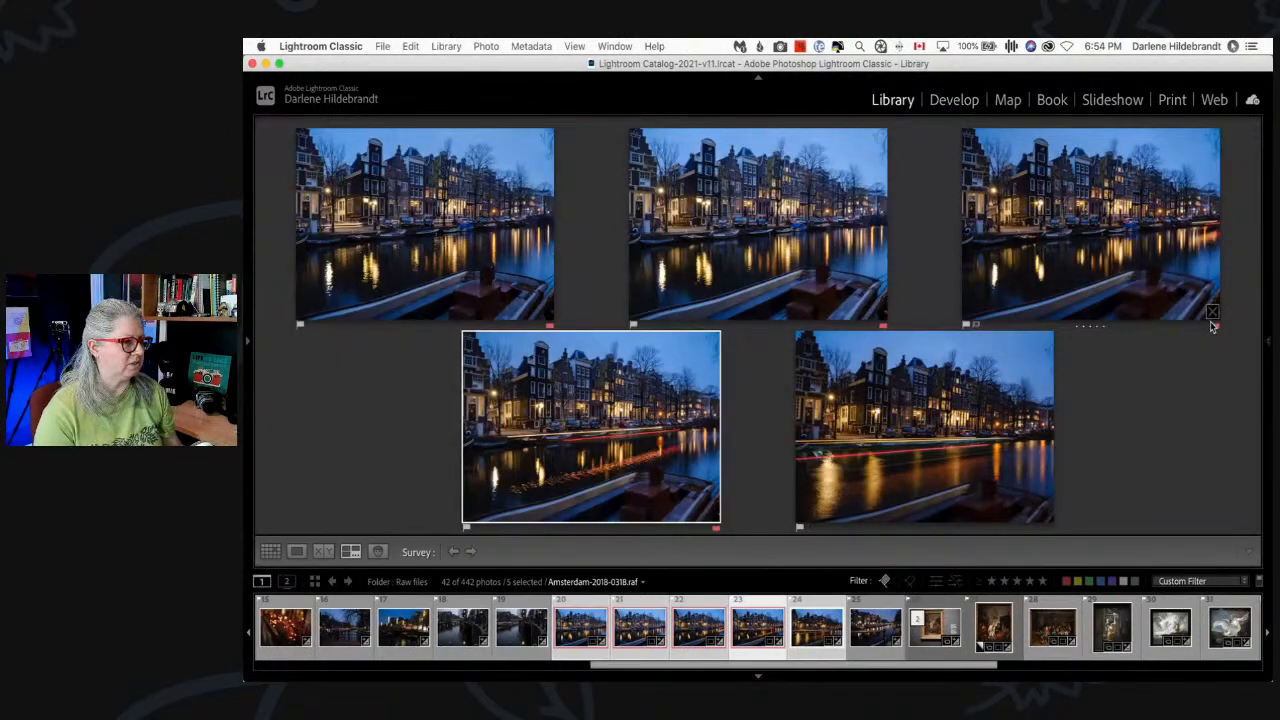
pyautogui.press('Tab')
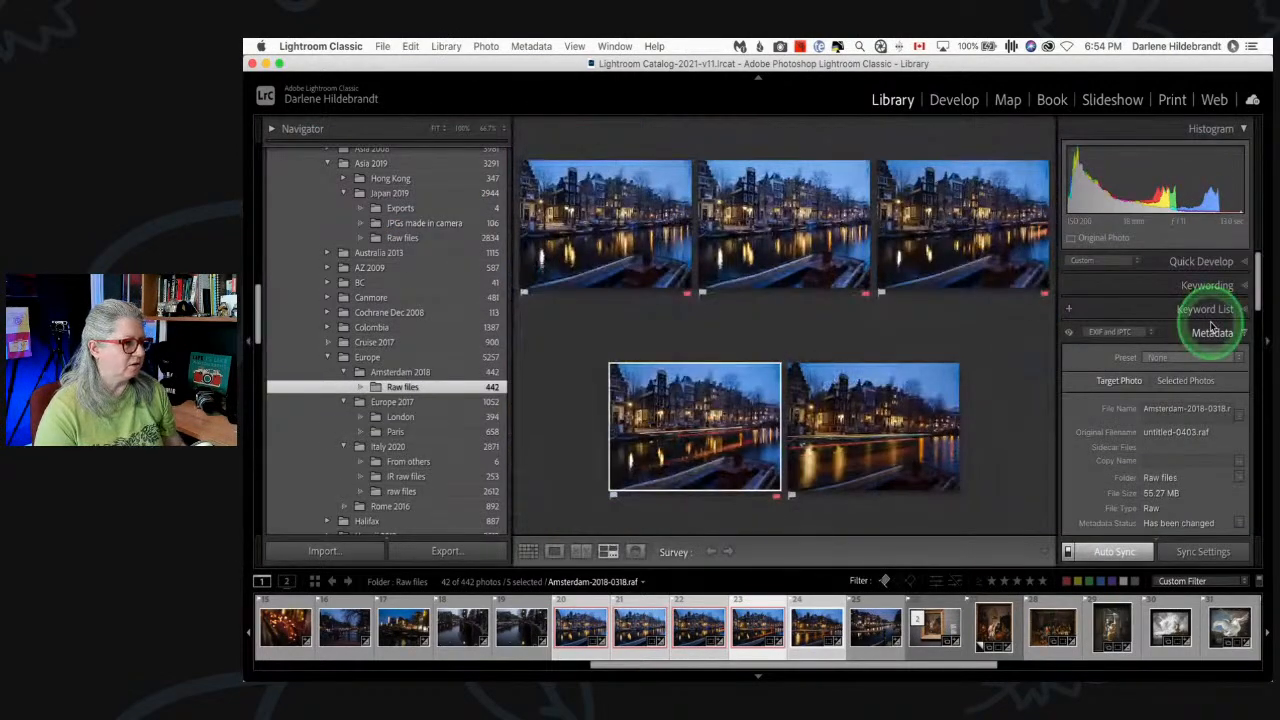
pyautogui.hotkey('shift', 'Tab')
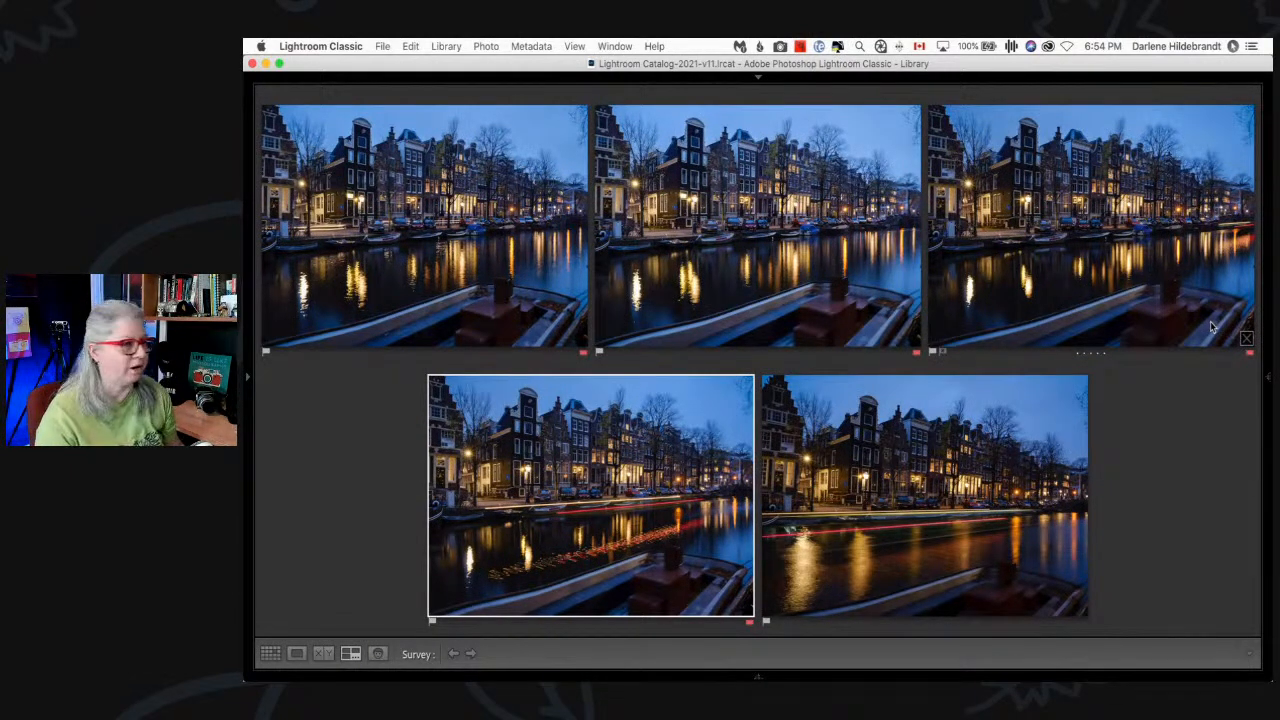
pyautogui.press('Left')
pyautogui.press('Left')
pyautogui.press('Left')
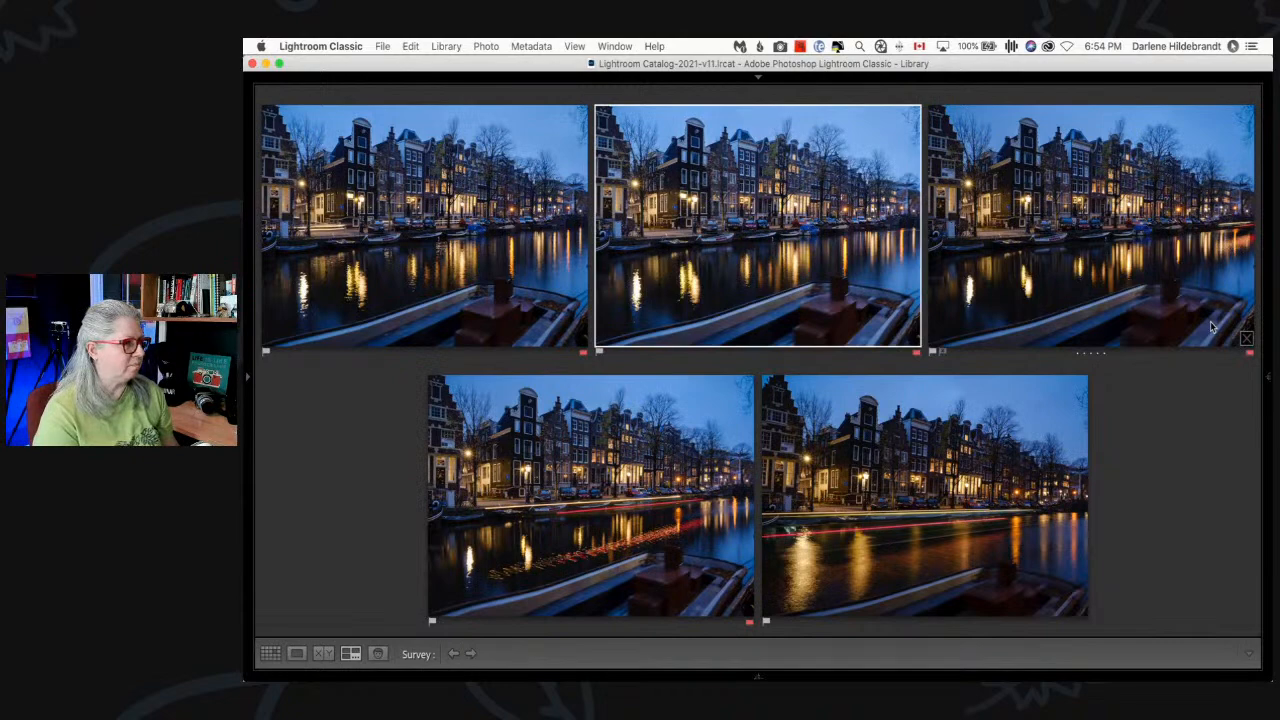
# - Adjust Exposure in Develop to even out the brightness of Amsterdam-2018-0316, 0317 and 0318, setting 0318 to +0.50
pyautogui.press('d')
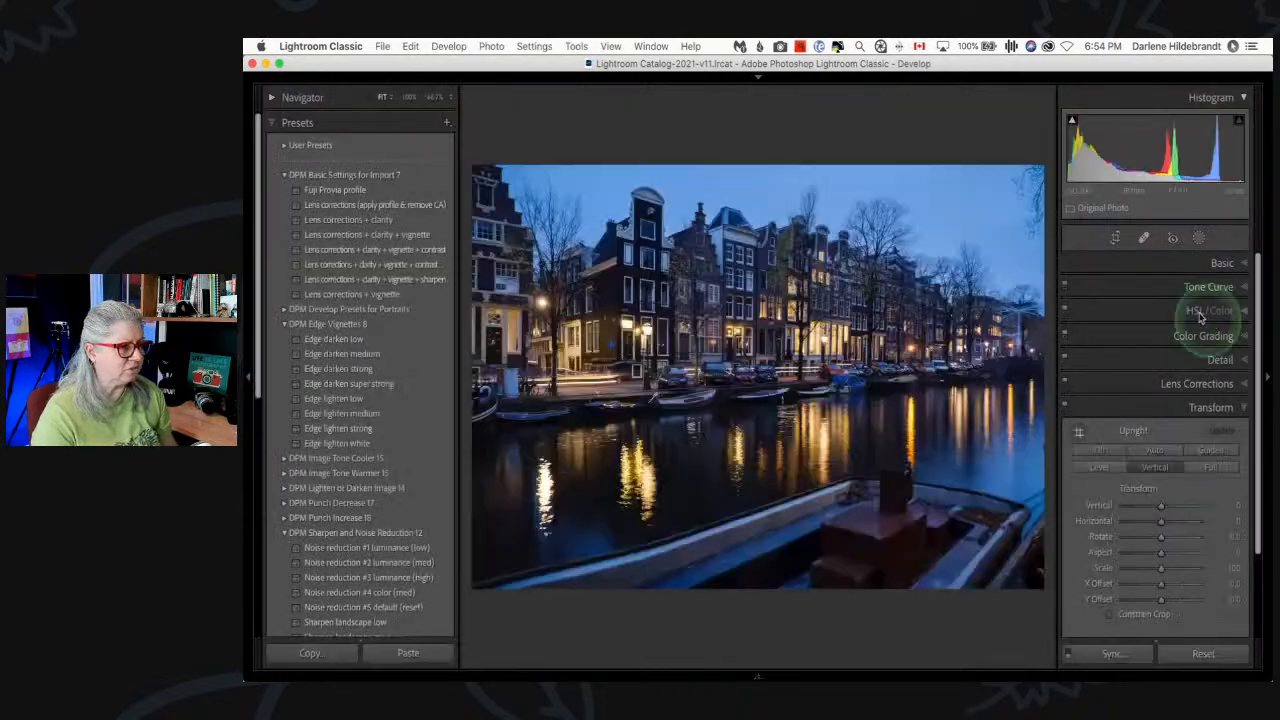
pyautogui.click(1222, 263)
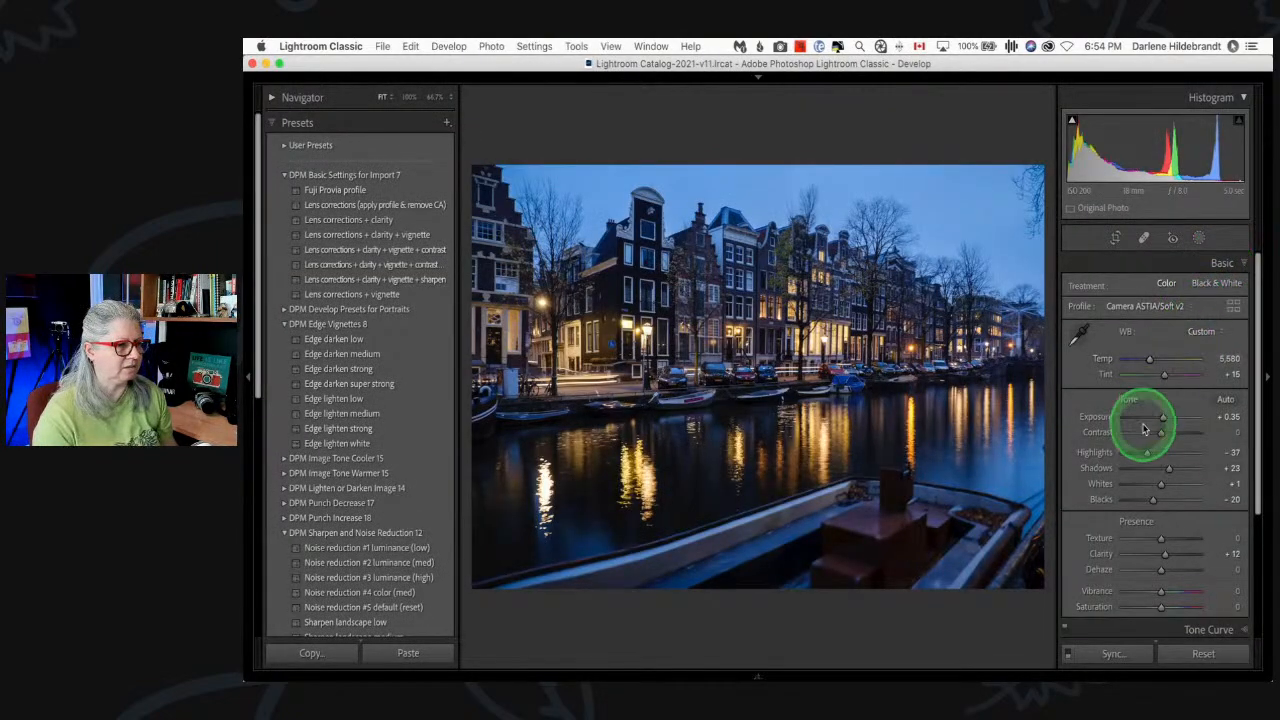
pyautogui.moveTo(1165, 418); pyautogui.dragTo(1164, 418)
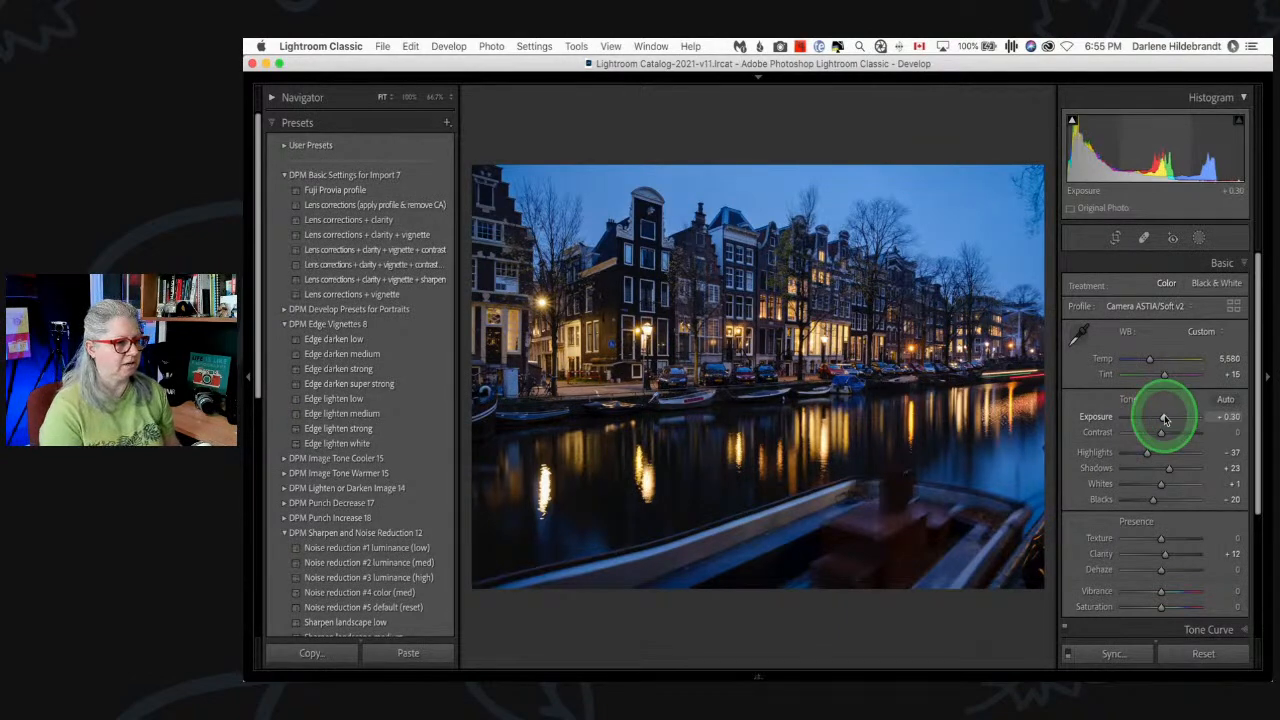
pyautogui.moveTo(1164, 418); pyautogui.dragTo(1164, 418)
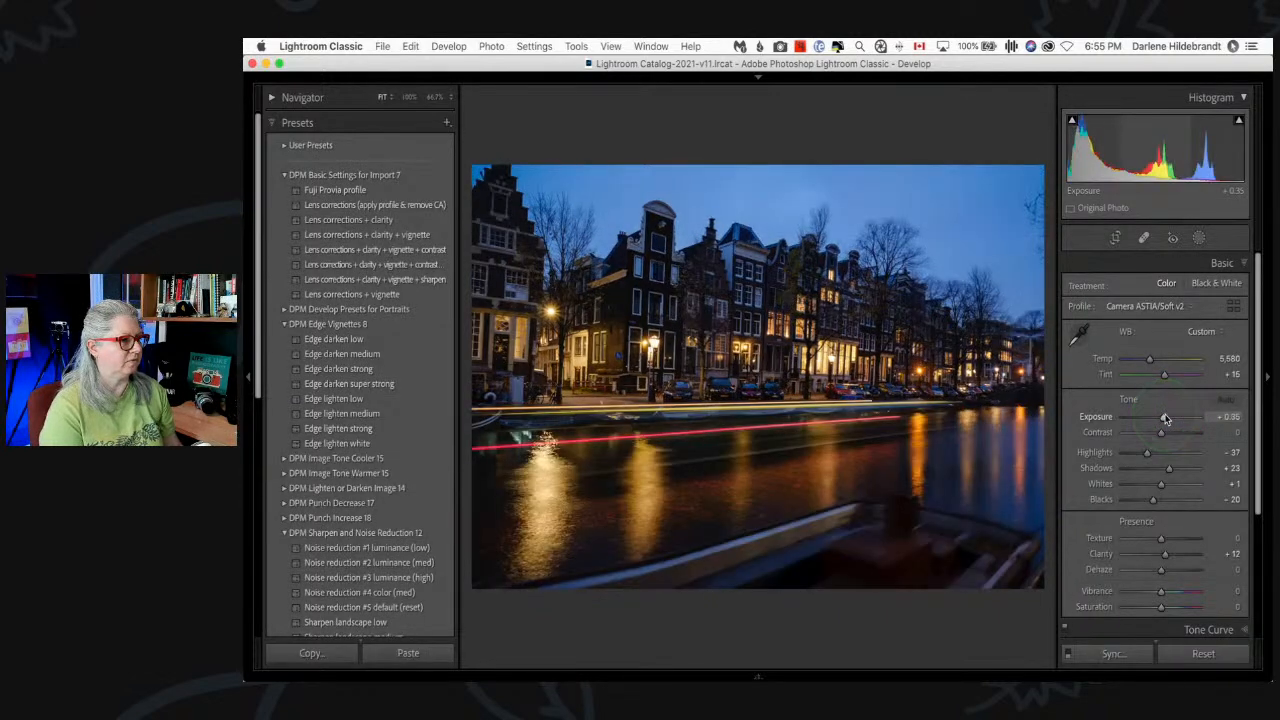
pyautogui.press('Right')
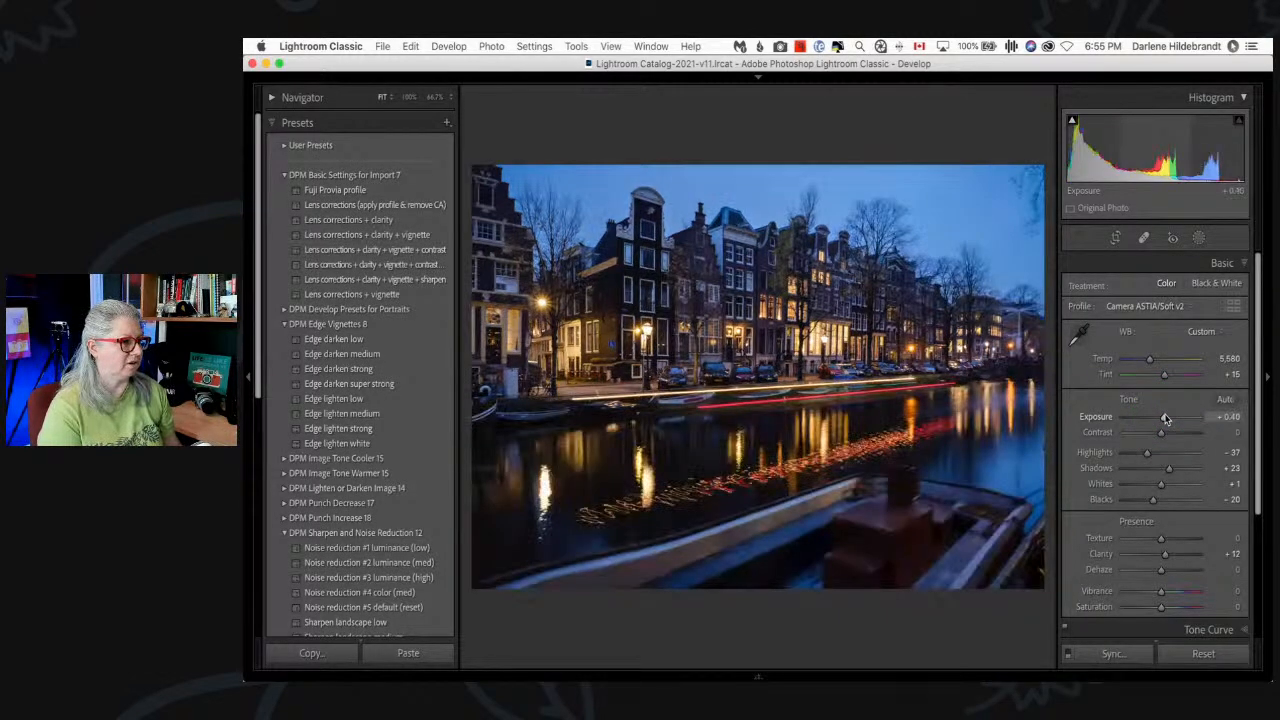
pyautogui.moveTo(1165, 418); pyautogui.dragTo(1165, 418)
pyautogui.press('r')
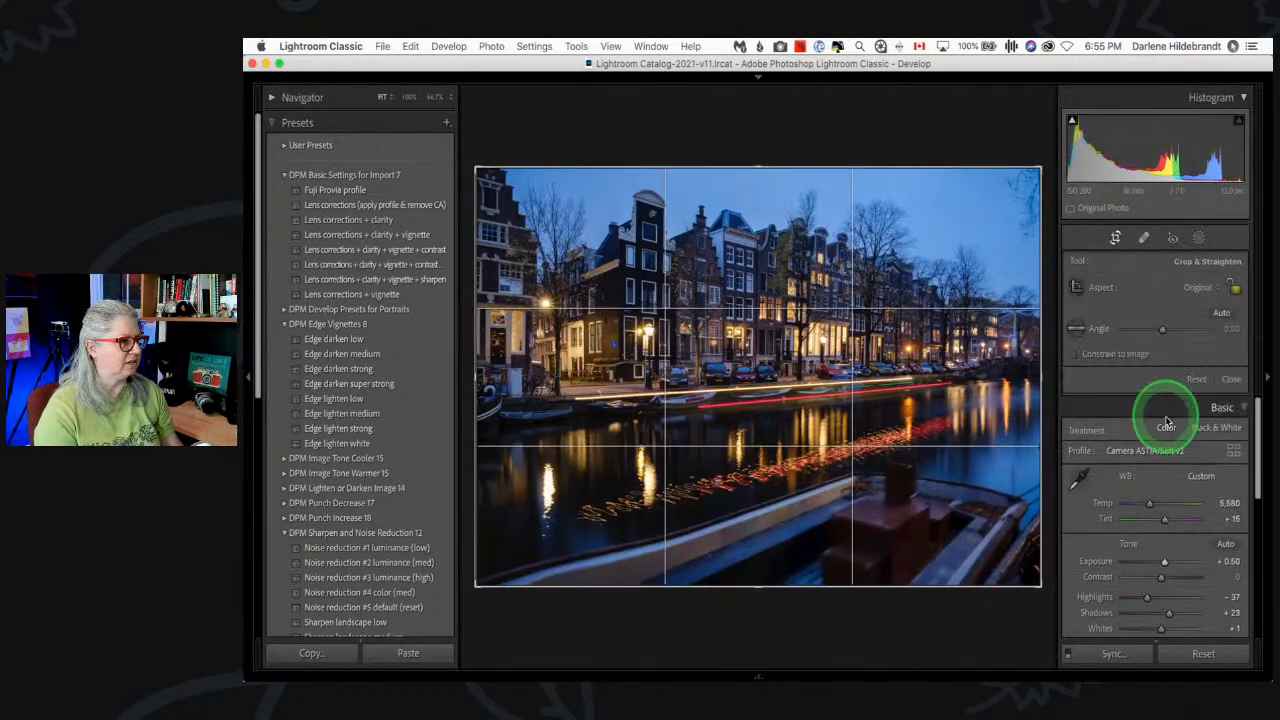
pyautogui.click(1221, 313)
pyautogui.press('Return')
# - Step through the series to compare brightness and fine-tune the Exposure of Amsterdam-2018-0316
pyautogui.press('Right')
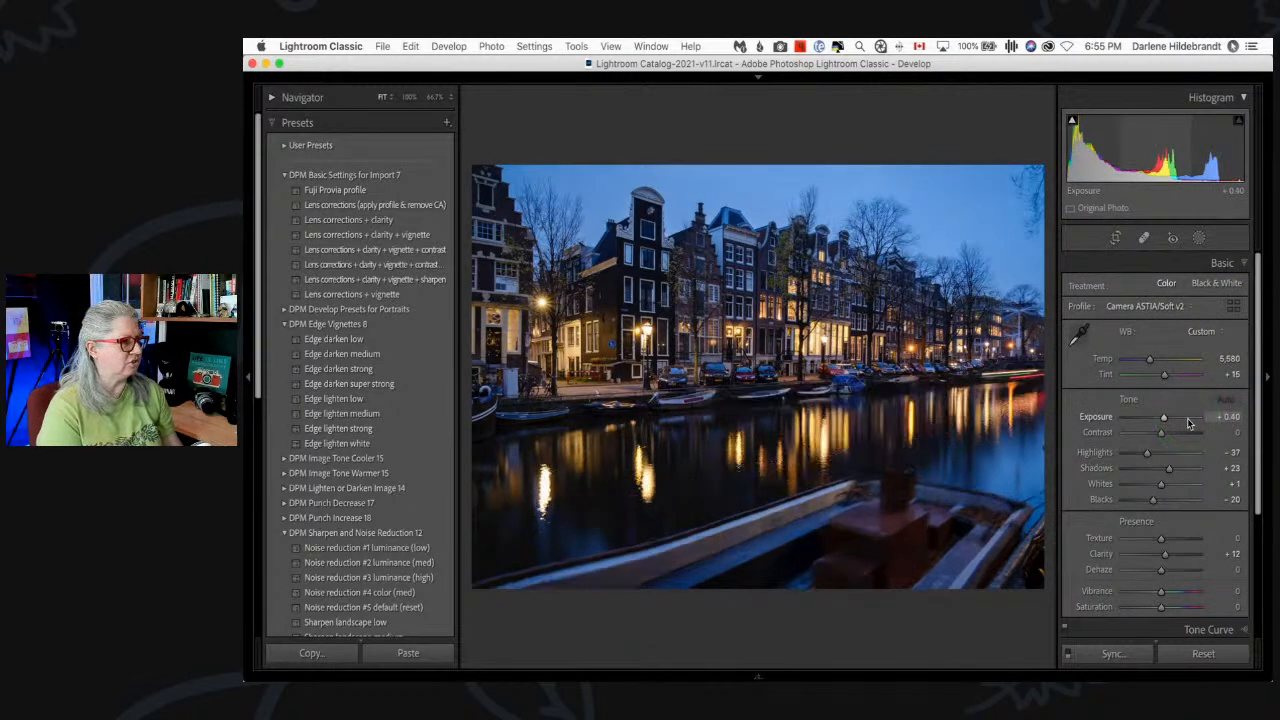
pyautogui.press('Left')
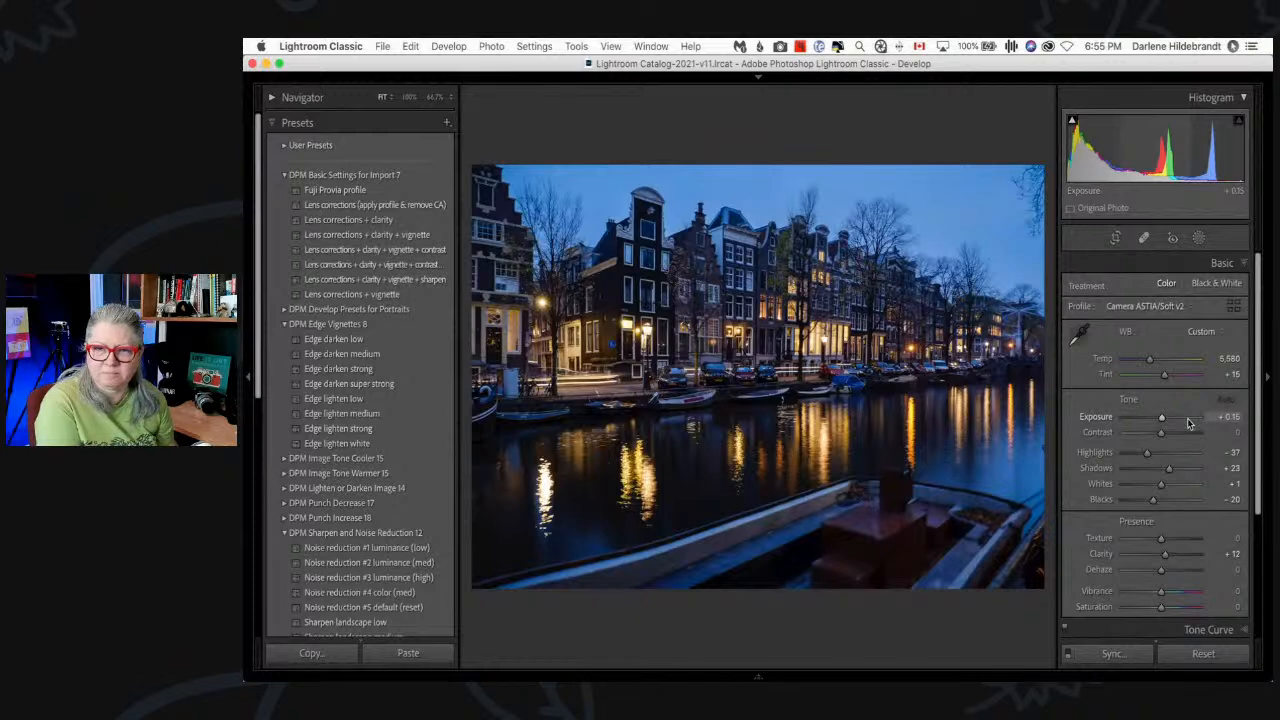
pyautogui.press('Up')
pyautogui.press('Left')
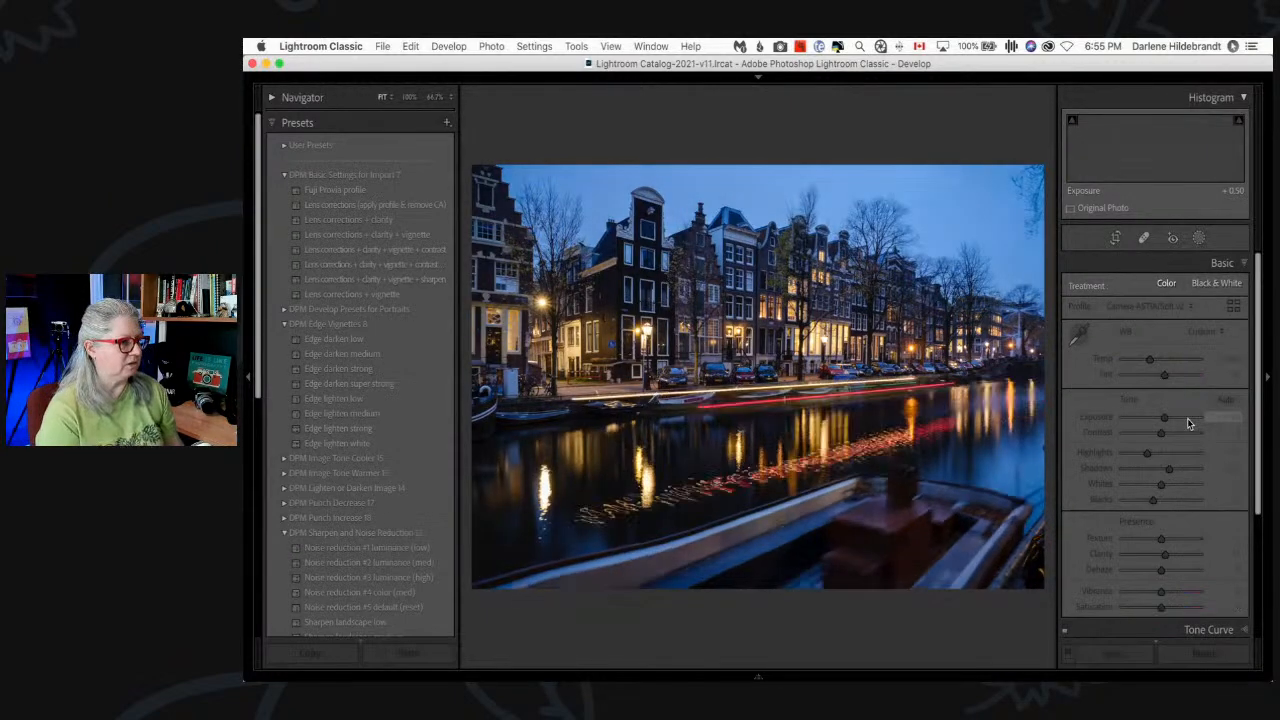
pyautogui.press('Right')
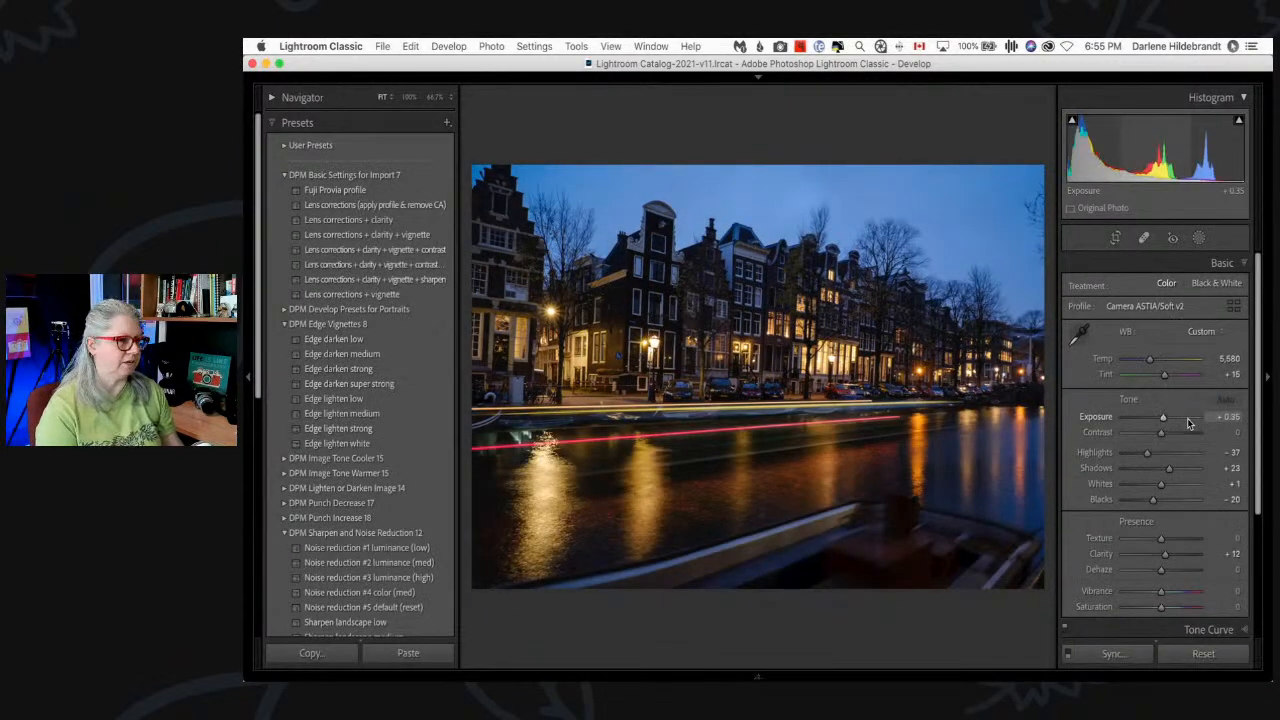
# - Check the crop of Amsterdam-2018-0320 and turn off its Upright transform correction
pyautogui.press('r')
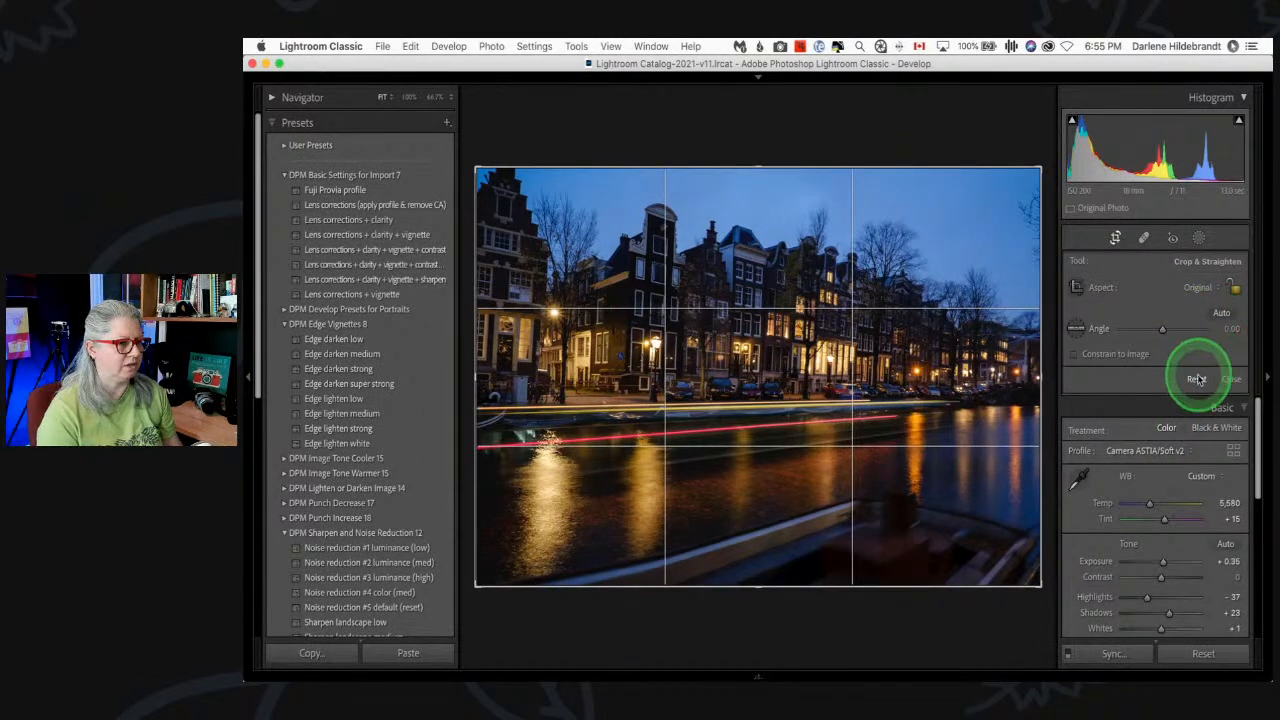
pyautogui.press('r')
pyautogui.scroll(-10, 1166, 351)
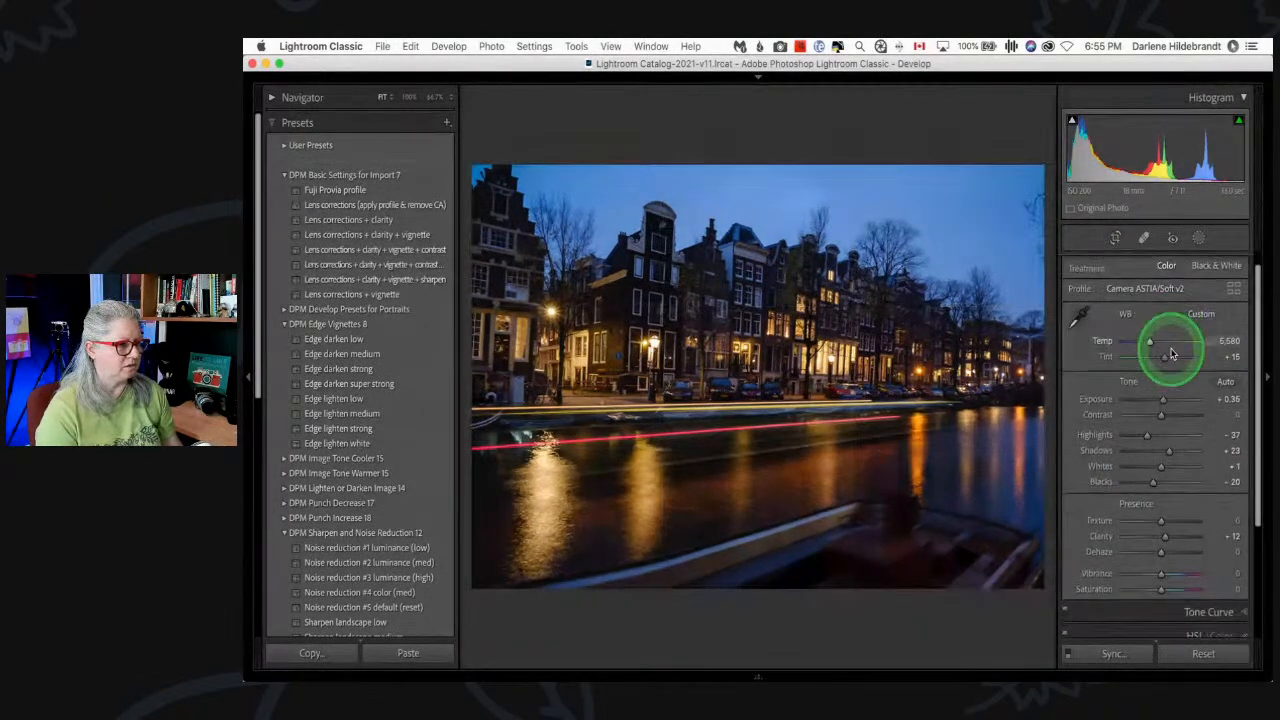
pyautogui.click(1191, 573)
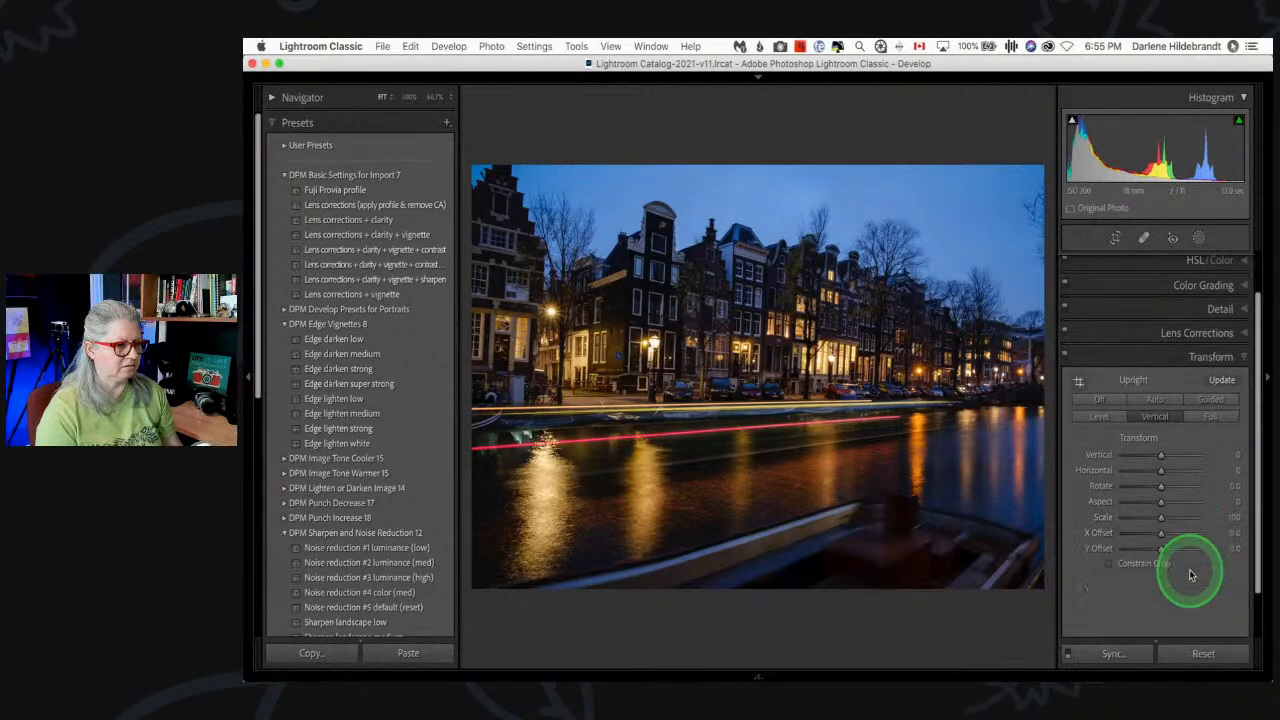
pyautogui.scroll(3, 1166, 432)
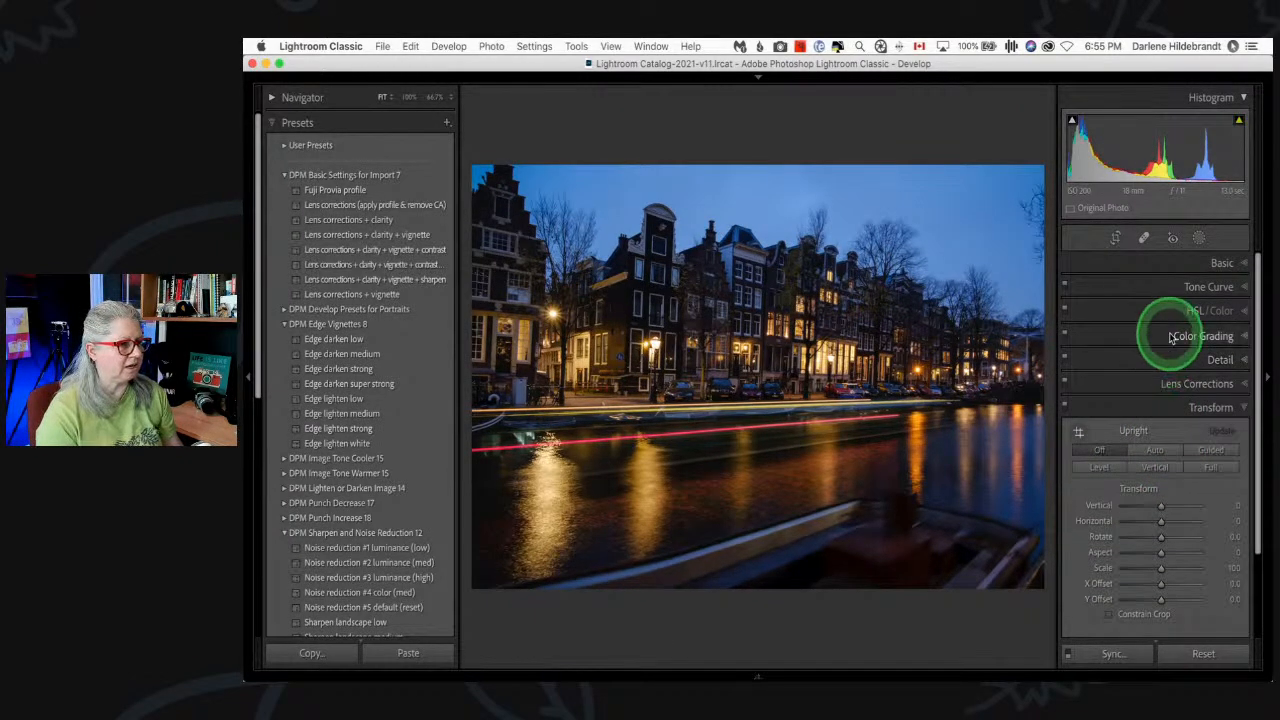
# - Auto-straighten the crop of Amsterdam-2018-0320 and apply it
pyautogui.press('r')
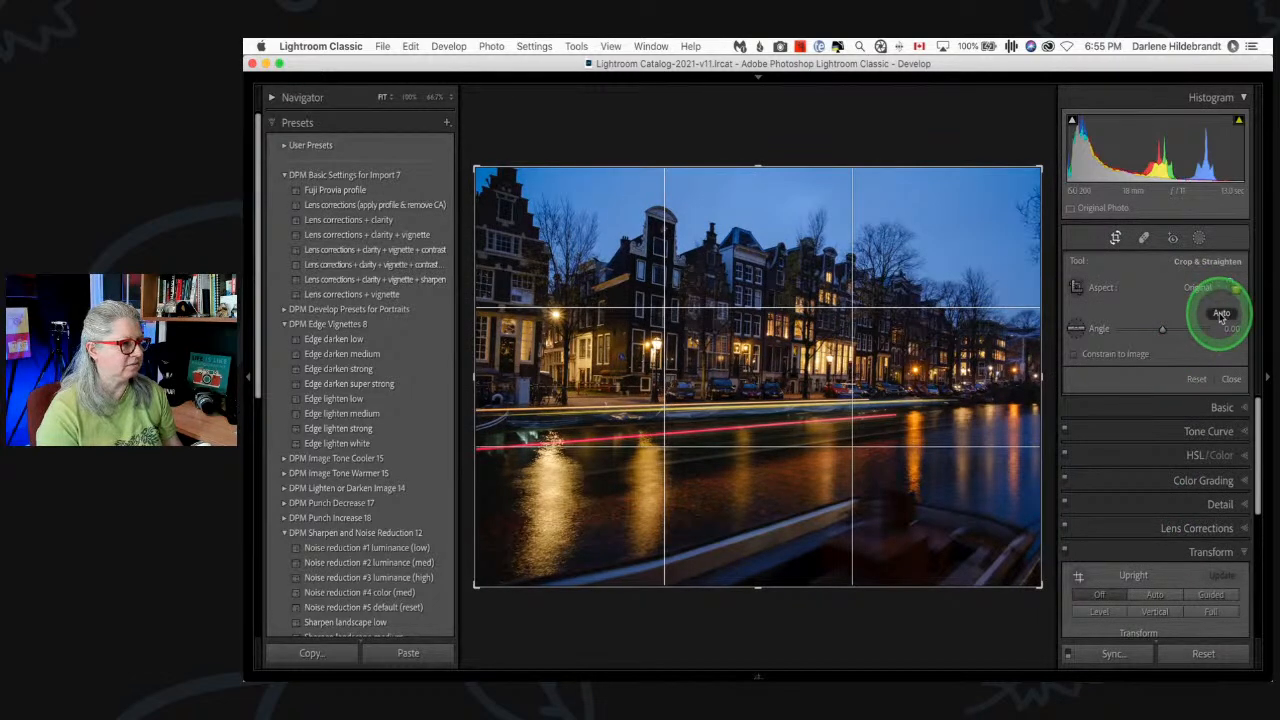
pyautogui.click(1221, 314)
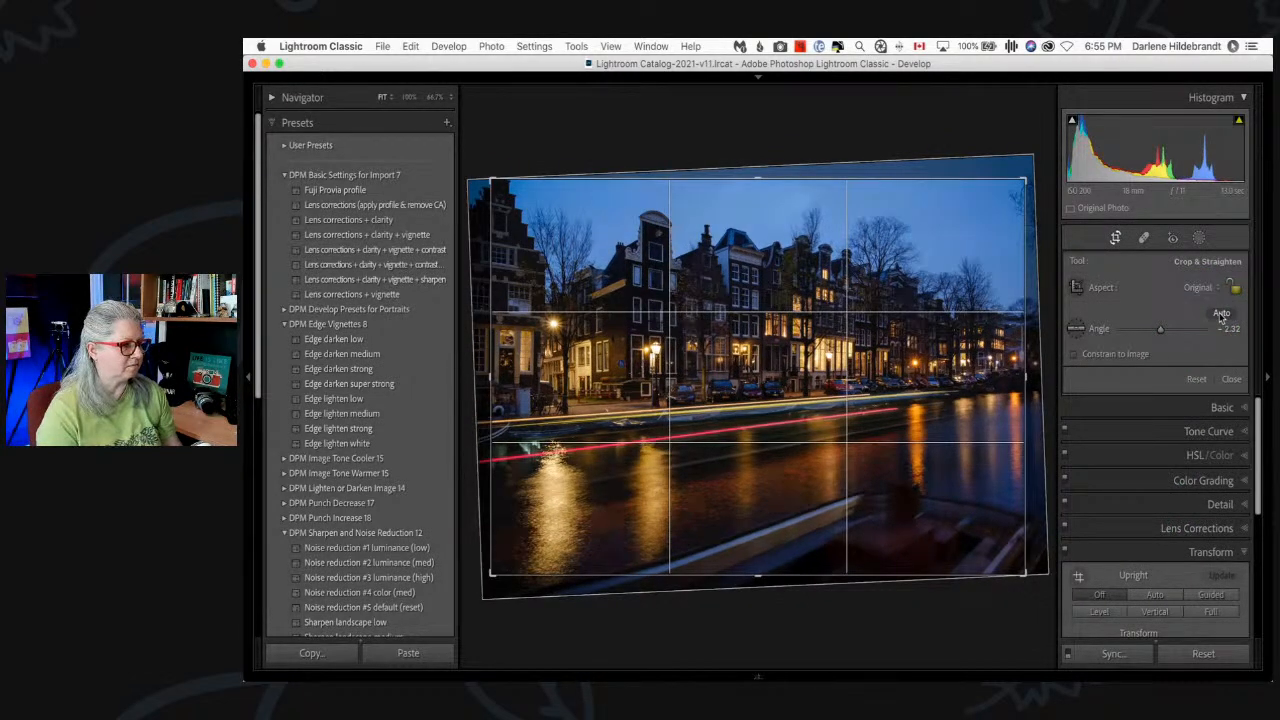
pyautogui.press('Return')
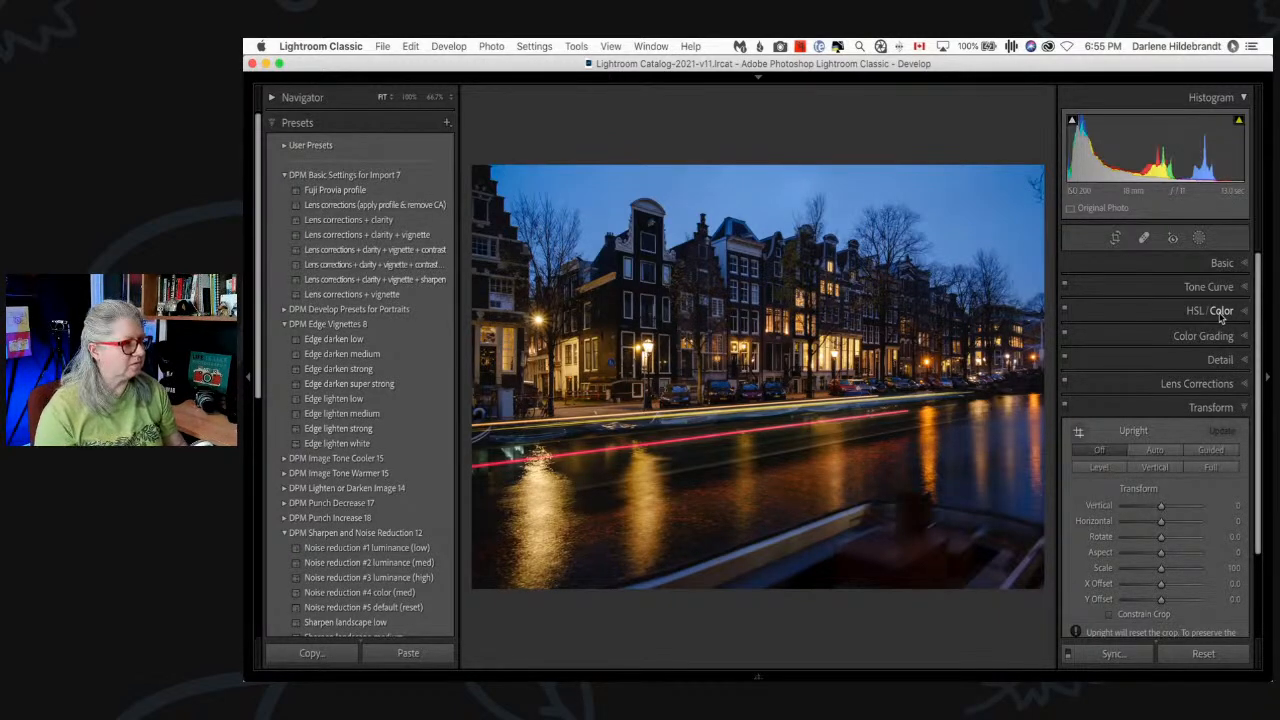
# - Slightly raise the Exposure of Amsterdam-2018-0320 and return to the Survey view of the five photos
pyautogui.click(1222, 263)
pyautogui.moveTo(1163, 418); pyautogui.dragTo(1165, 423)
pyautogui.press('n')
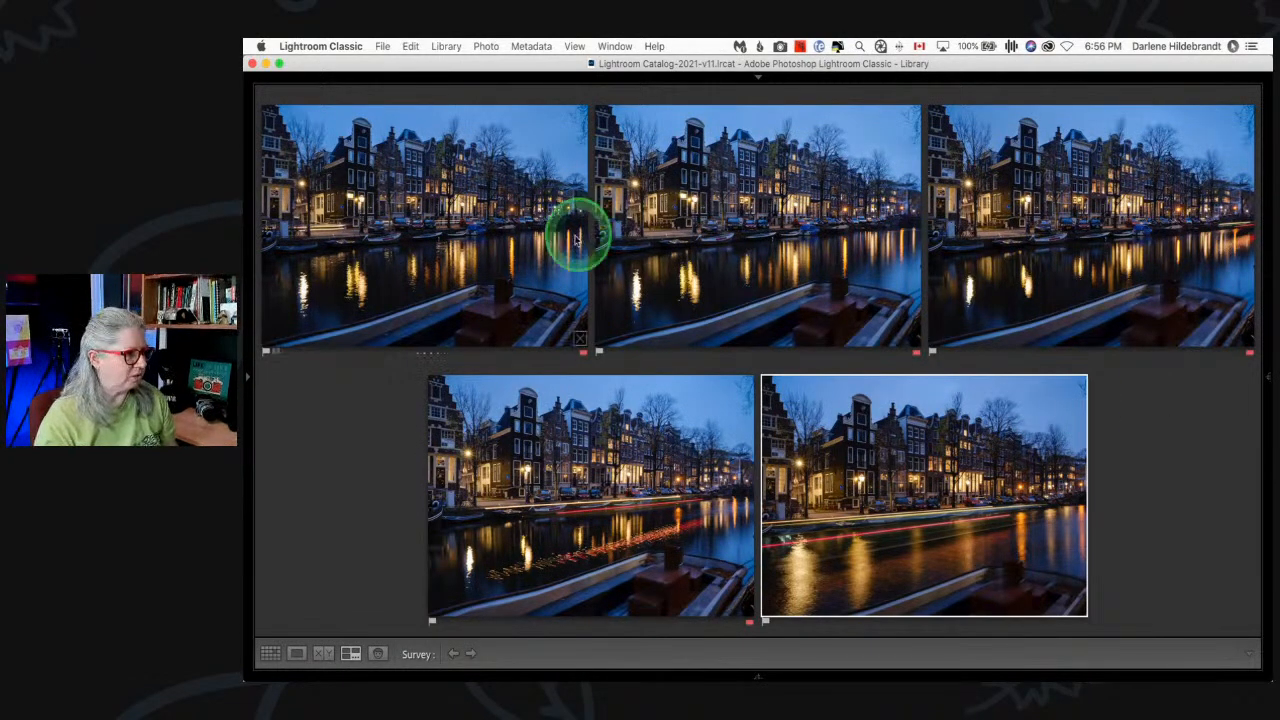
# - Open the five selected photos as layers of a single document in Photoshop
pyautogui.rightClick(535, 210)
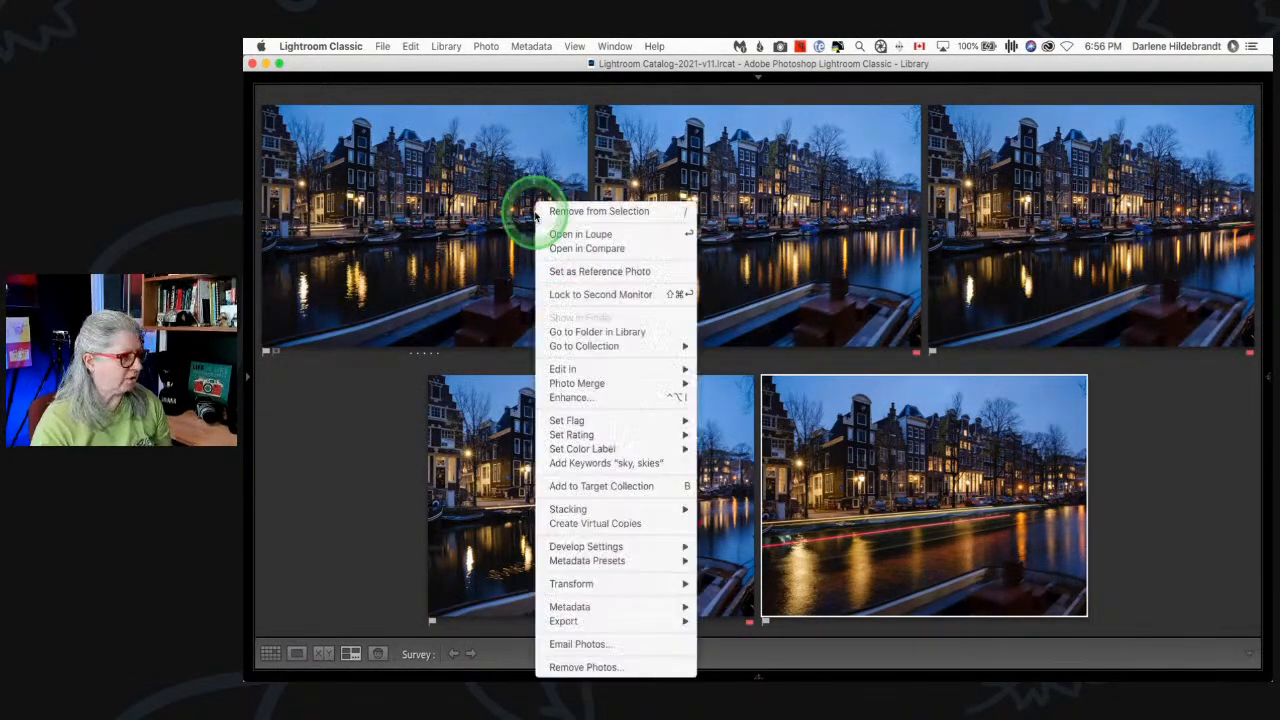
pyautogui.moveTo(586, 368)
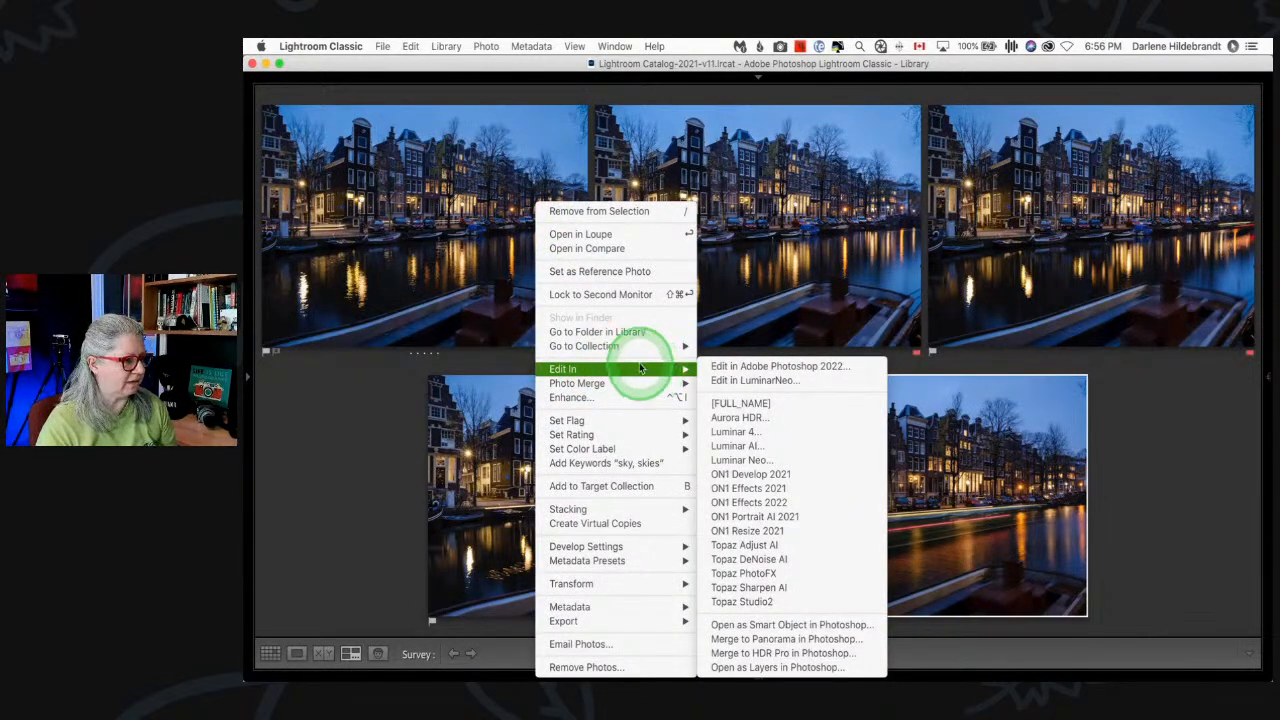
pyautogui.click(772, 667)
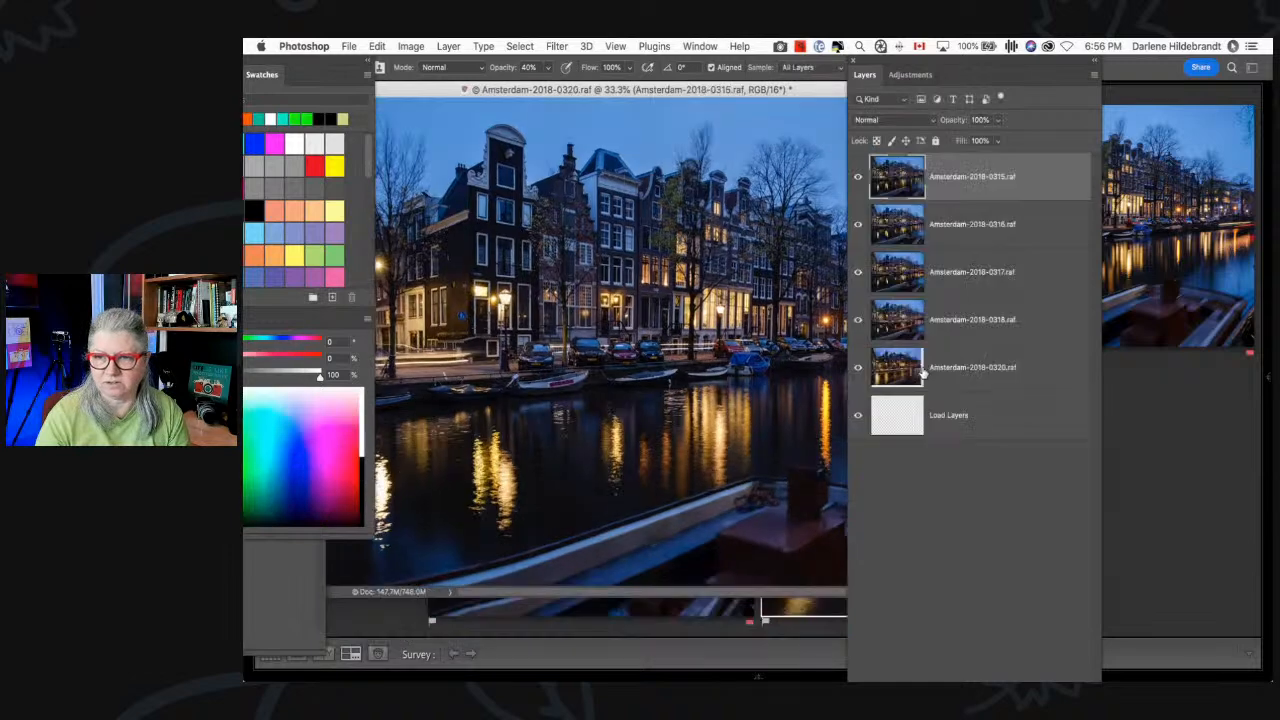
# - Deselect the layers, switch Photoshop to a workspace with docked panels and fit the whole image on screen
pyautogui.click(975, 566)
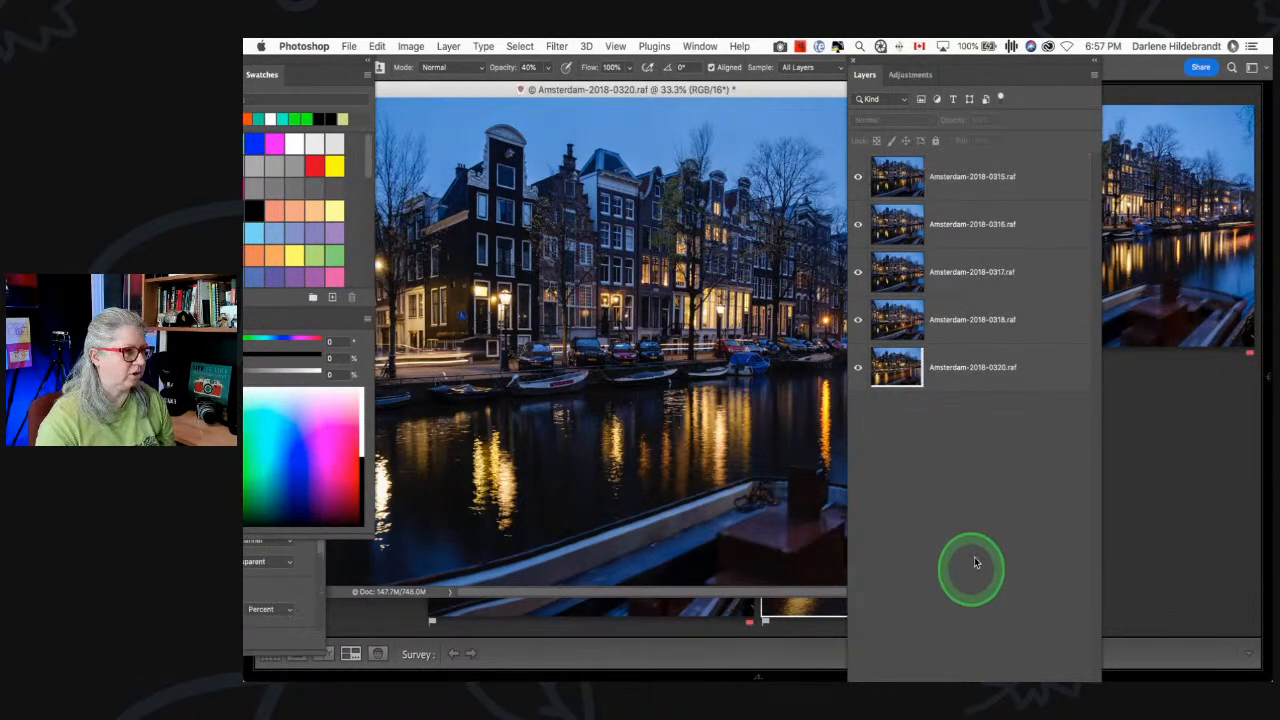
pyautogui.click(1251, 67)
pyautogui.click(1228, 82)
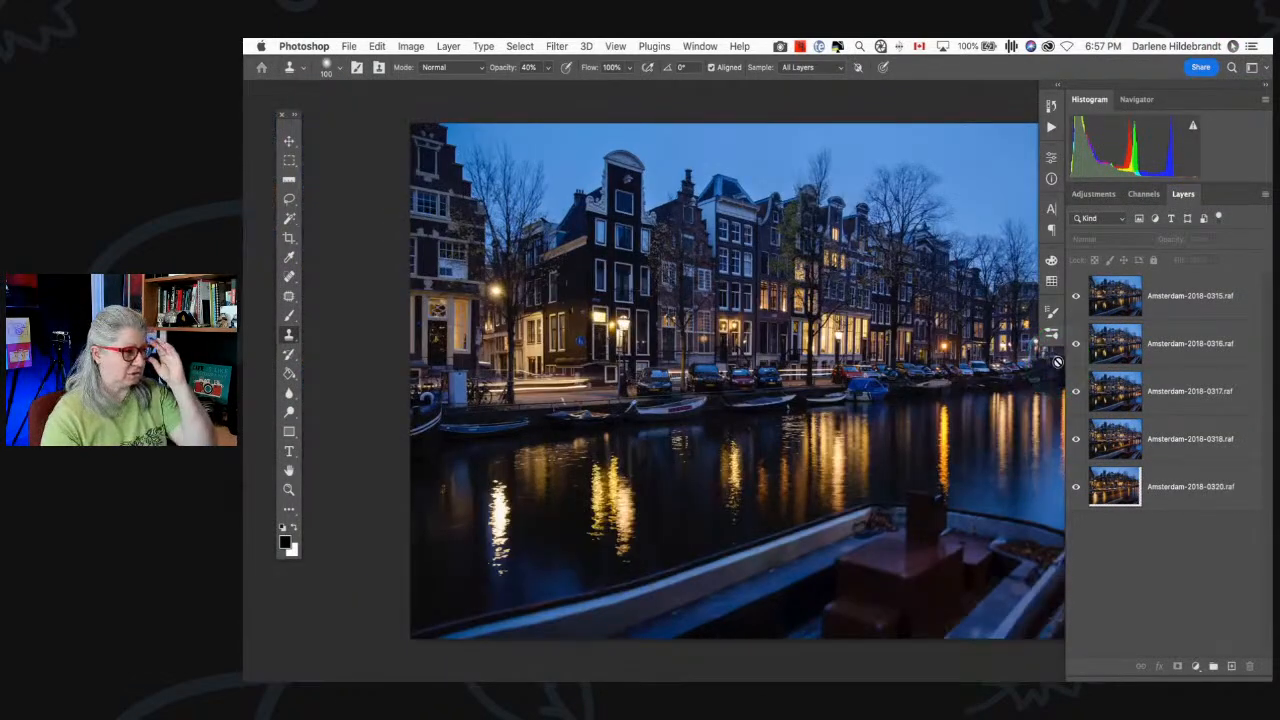
pyautogui.press('super+0')
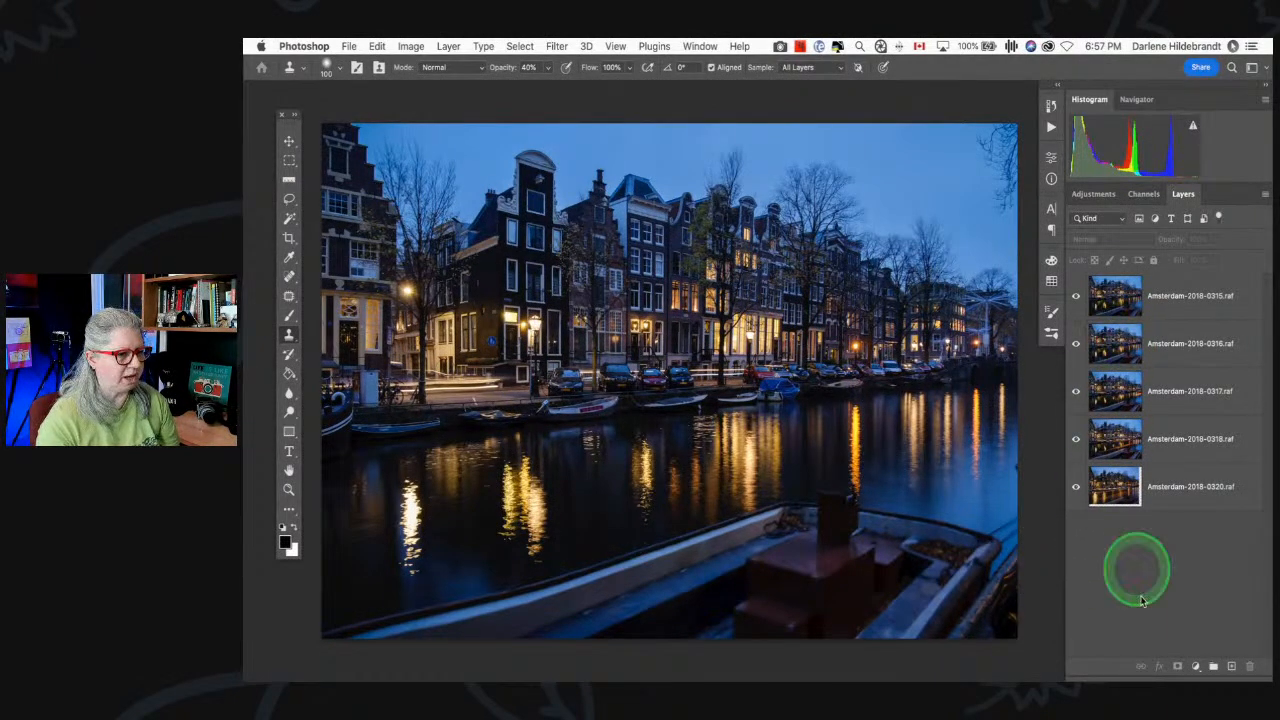
# - Hide the layers Amsterdam-2018-0315 through 0318 one by one to compare the exposures, and show 0318 again
pyautogui.click(1076, 296)
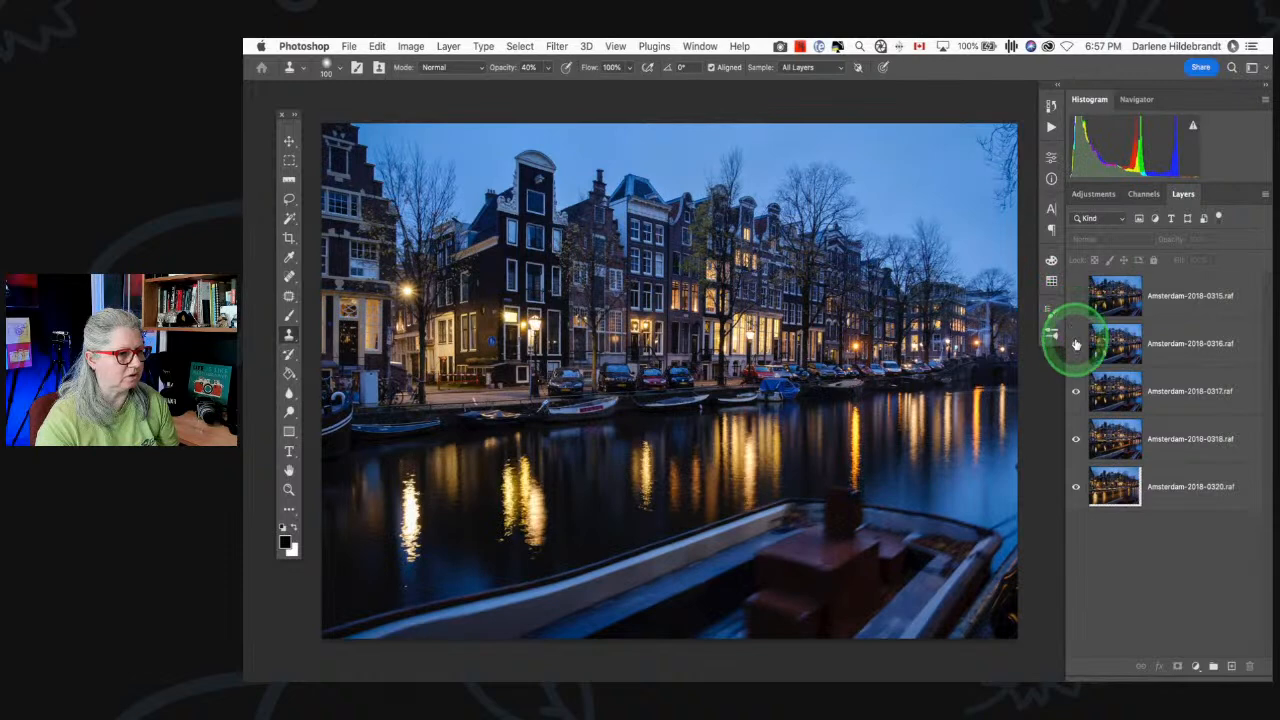
pyautogui.click(1076, 343)
pyautogui.click(1076, 392)
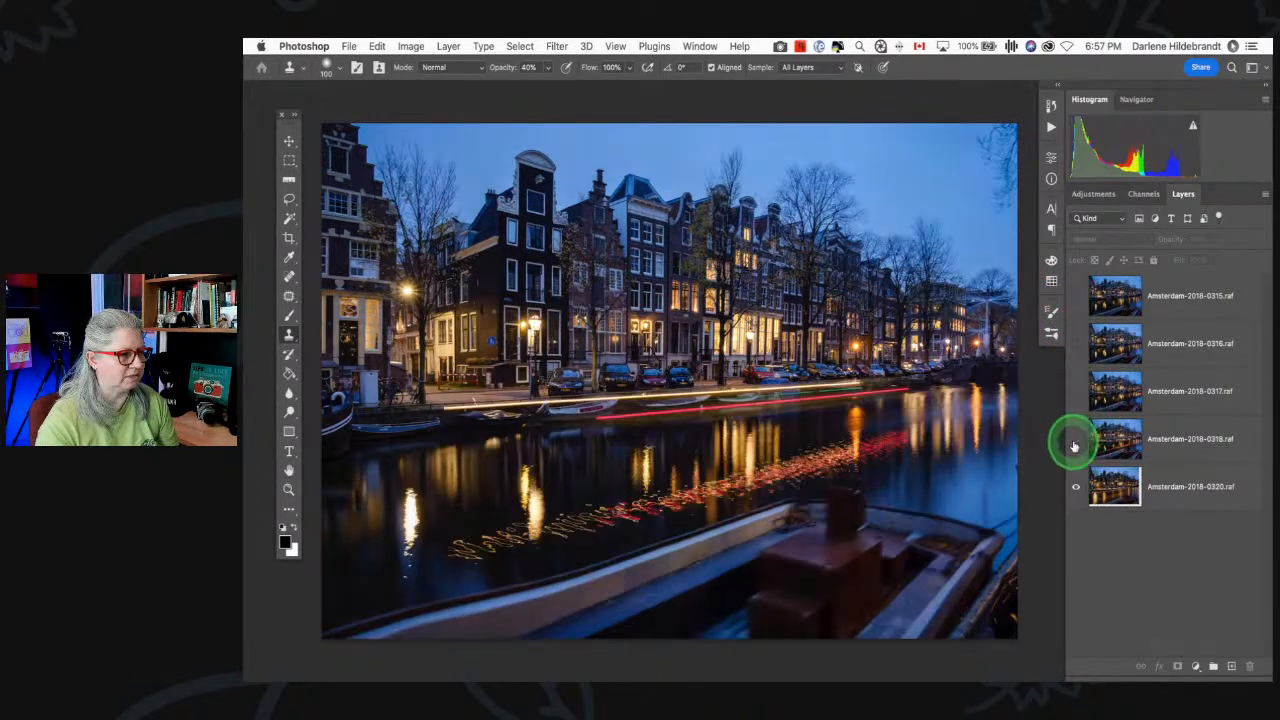
pyautogui.click(1076, 439)
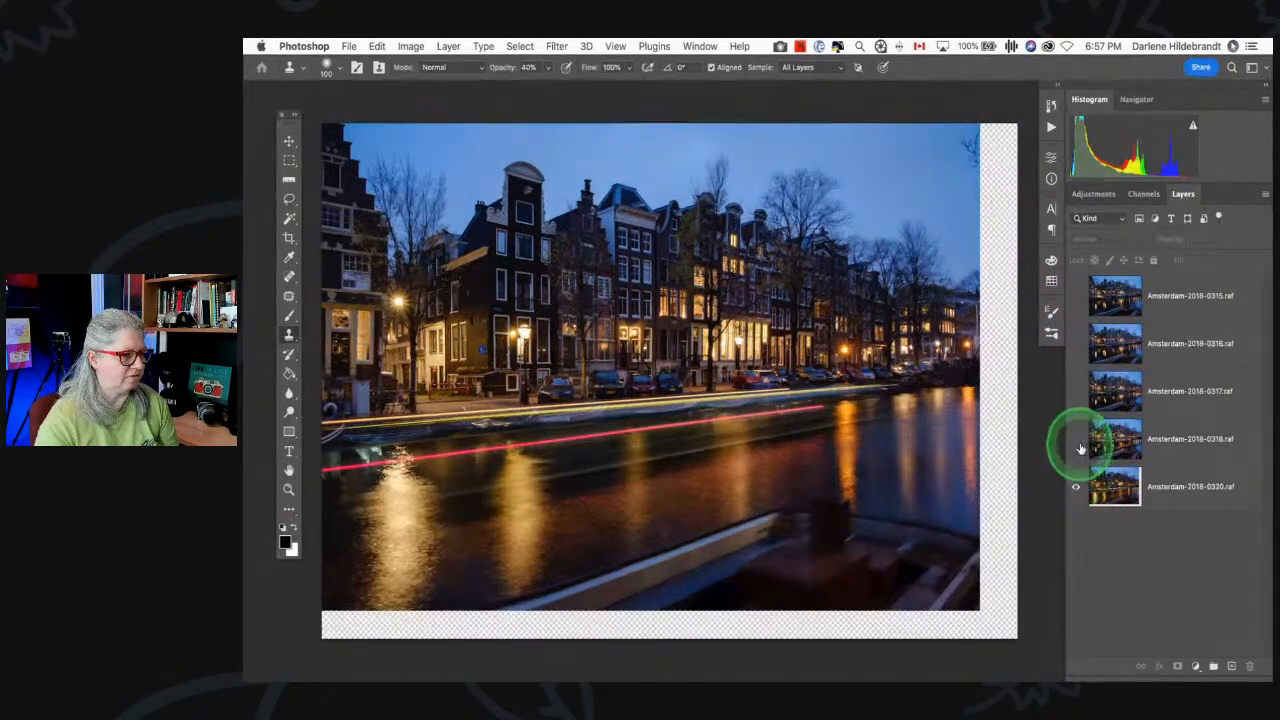
pyautogui.click(1076, 439)
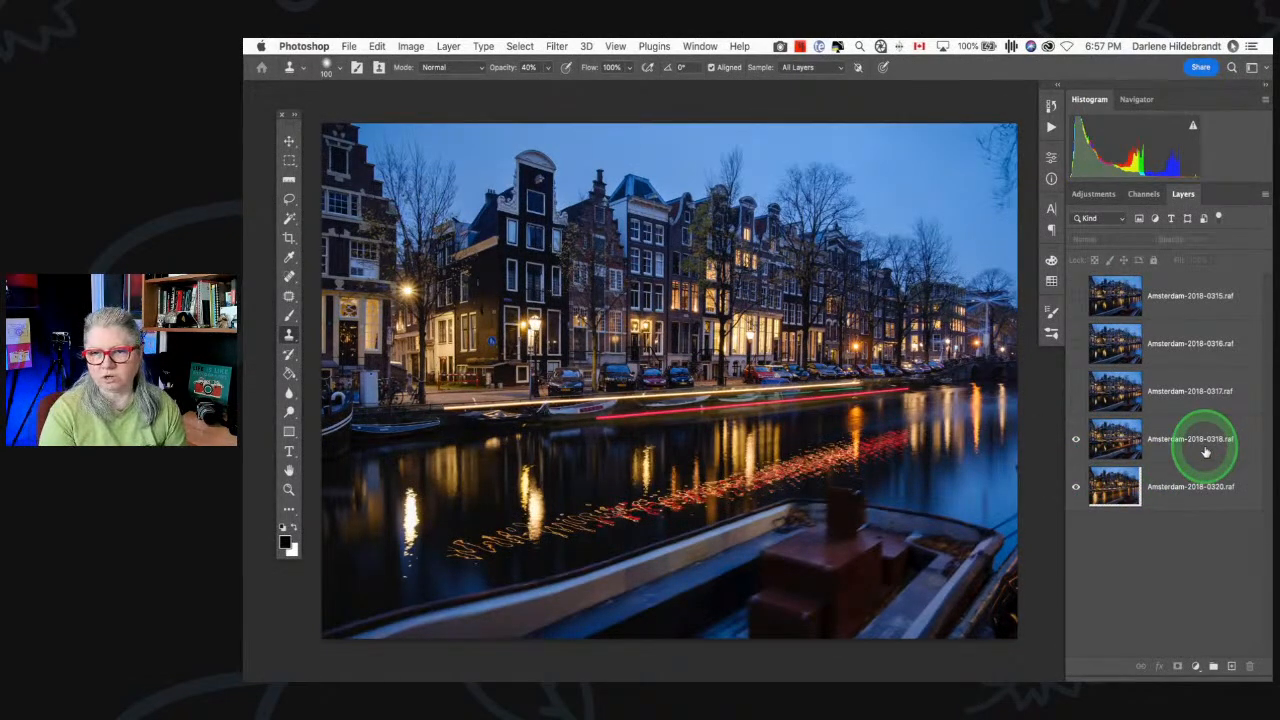
# - Toggle the visibility of layers Amsterdam-2018-0317 and 0316 repeatedly to check their alignment against 0318
pyautogui.click(1076, 393)
pyautogui.click(1076, 393)
pyautogui.click(1077, 394)
pyautogui.click(1078, 396)
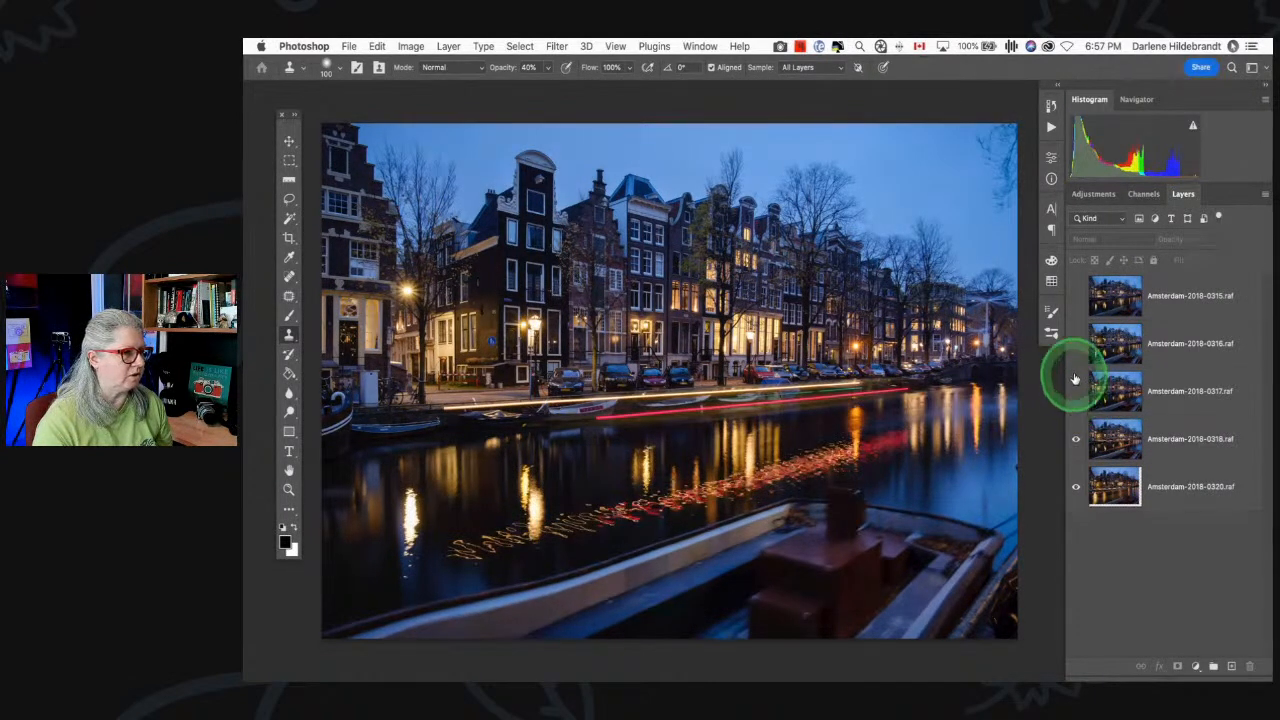
pyautogui.click(1075, 348)
pyautogui.click(1075, 350)
pyautogui.click(1075, 350)
pyautogui.click(1075, 350)
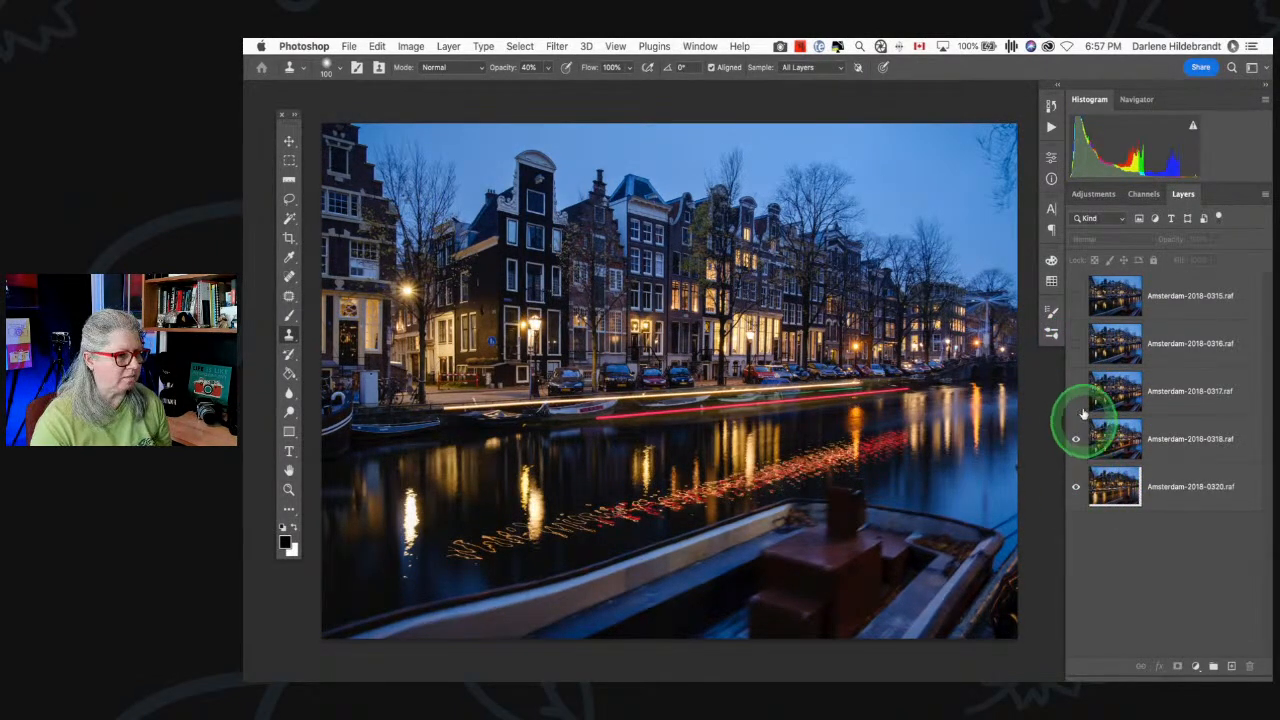
# - Show layers Amsterdam-2018-0317, 0316 and 0315 again and select all five layers
pyautogui.click(1077, 392)
pyautogui.click(1076, 344)
pyautogui.click(1076, 298)
pyautogui.click(1211, 315)
pyautogui.keyDown('shift'); pyautogui.click(1194, 495); pyautogui.keyUp('shift')
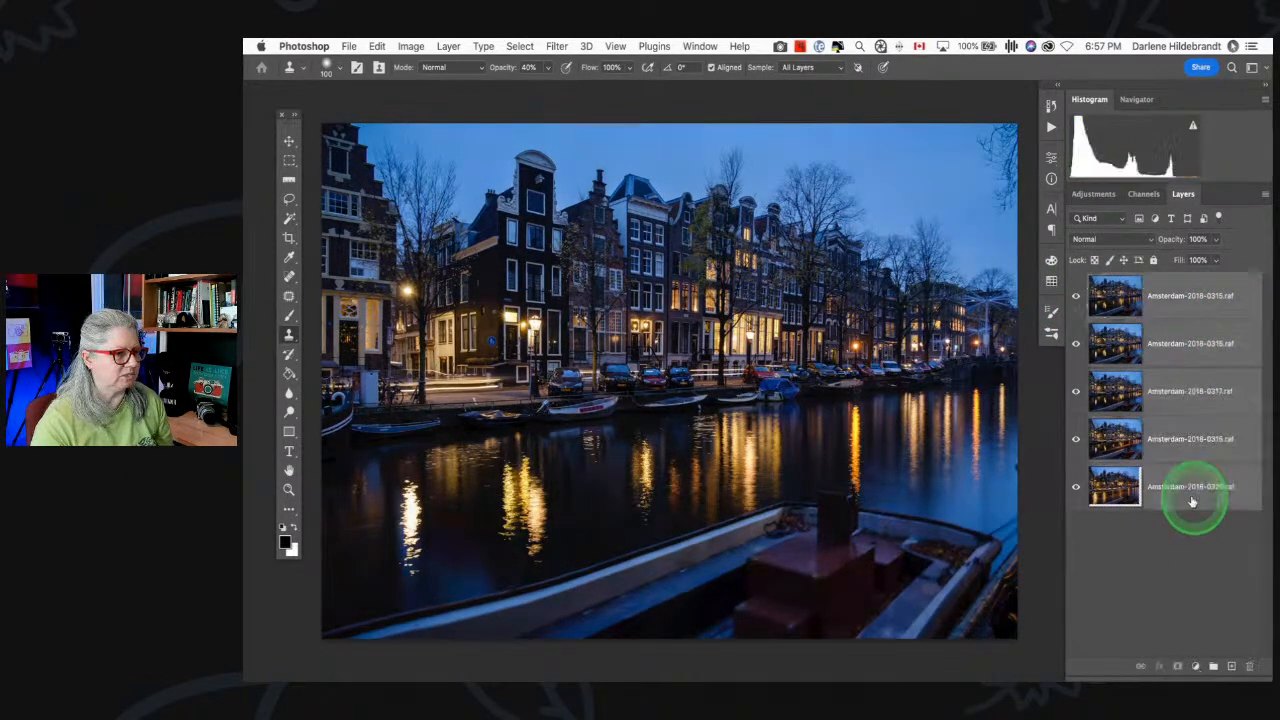
# - Auto-align the five selected exposure layers using the Auto projection
pyautogui.click(376, 46)
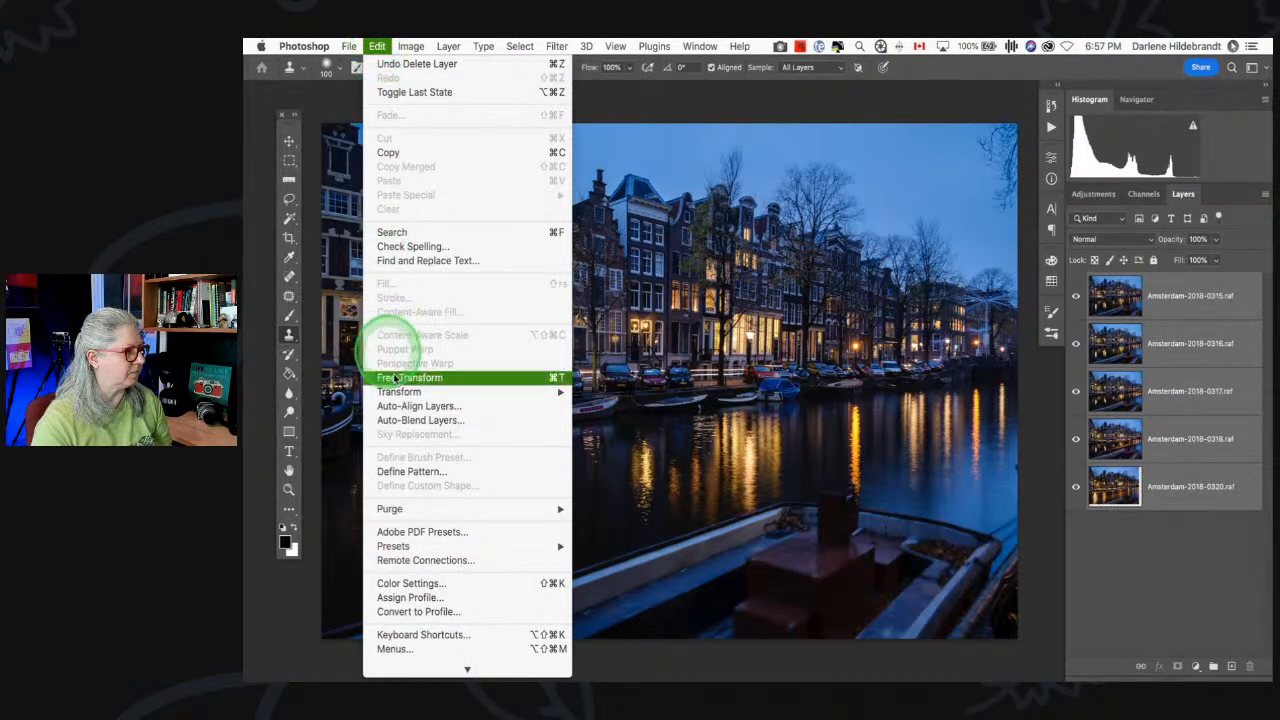
pyautogui.click(399, 405)
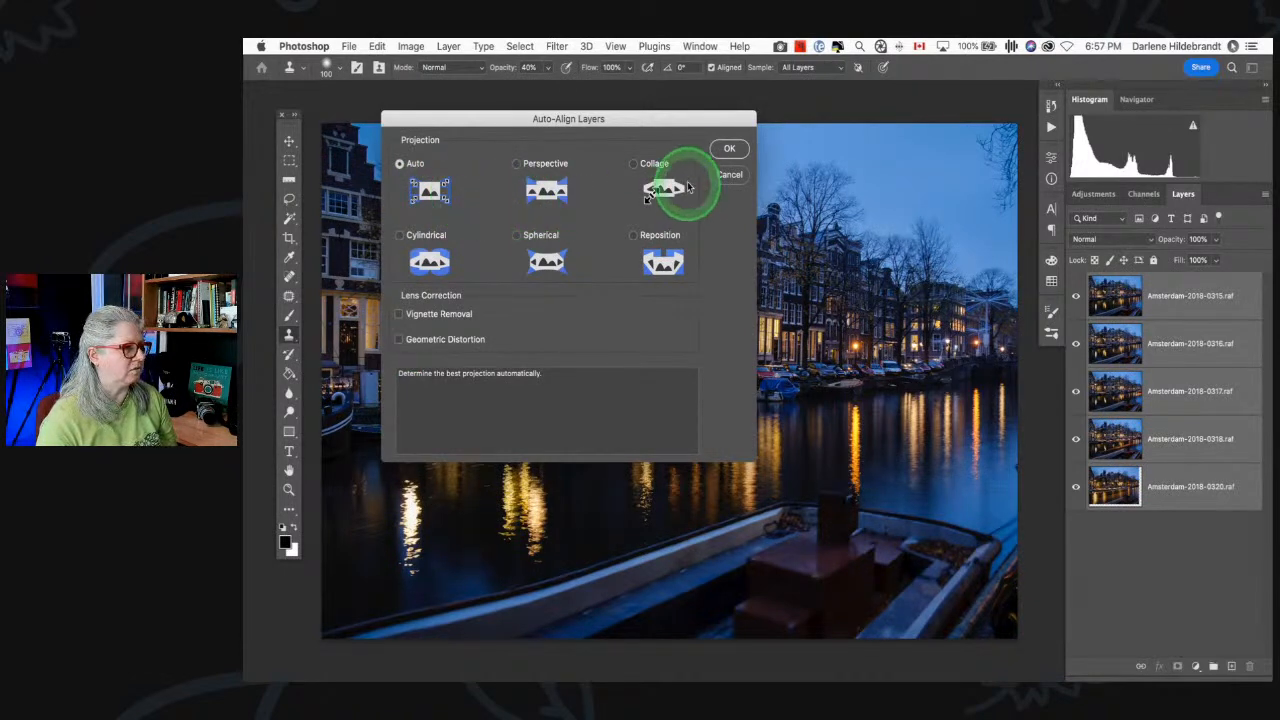
pyautogui.click(729, 150)
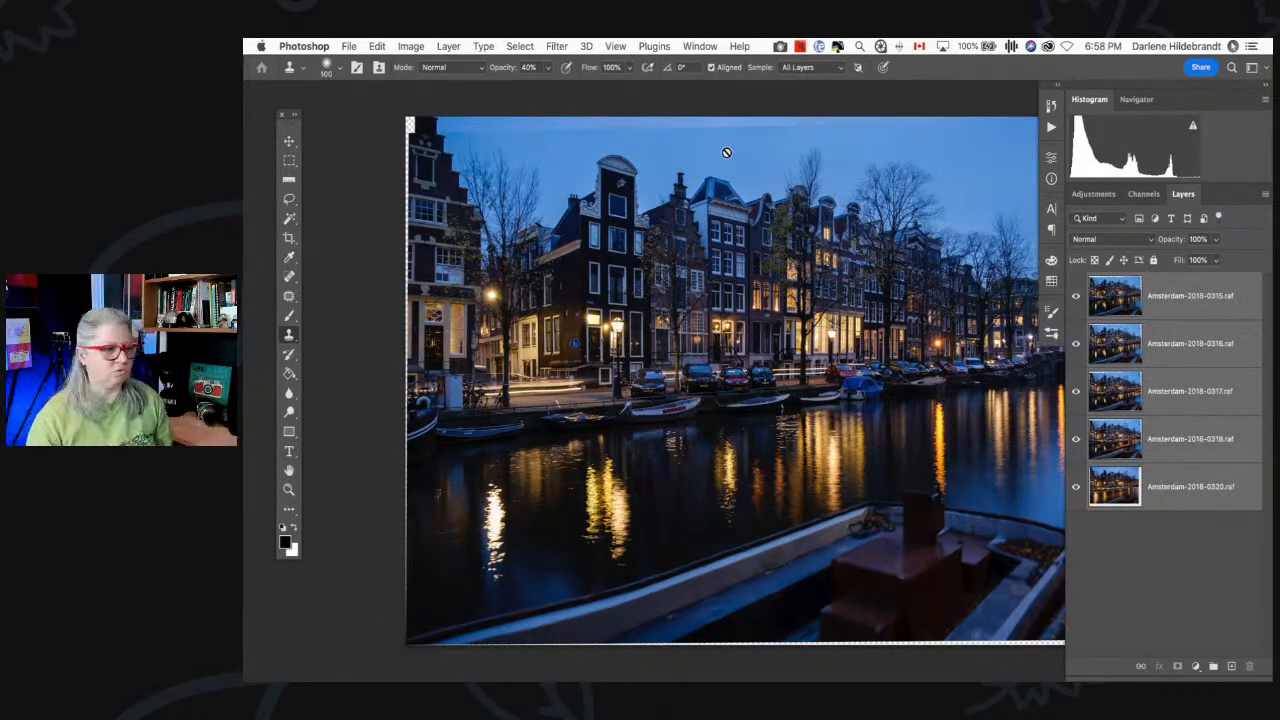
pyautogui.hscroll(3, 686, 307)
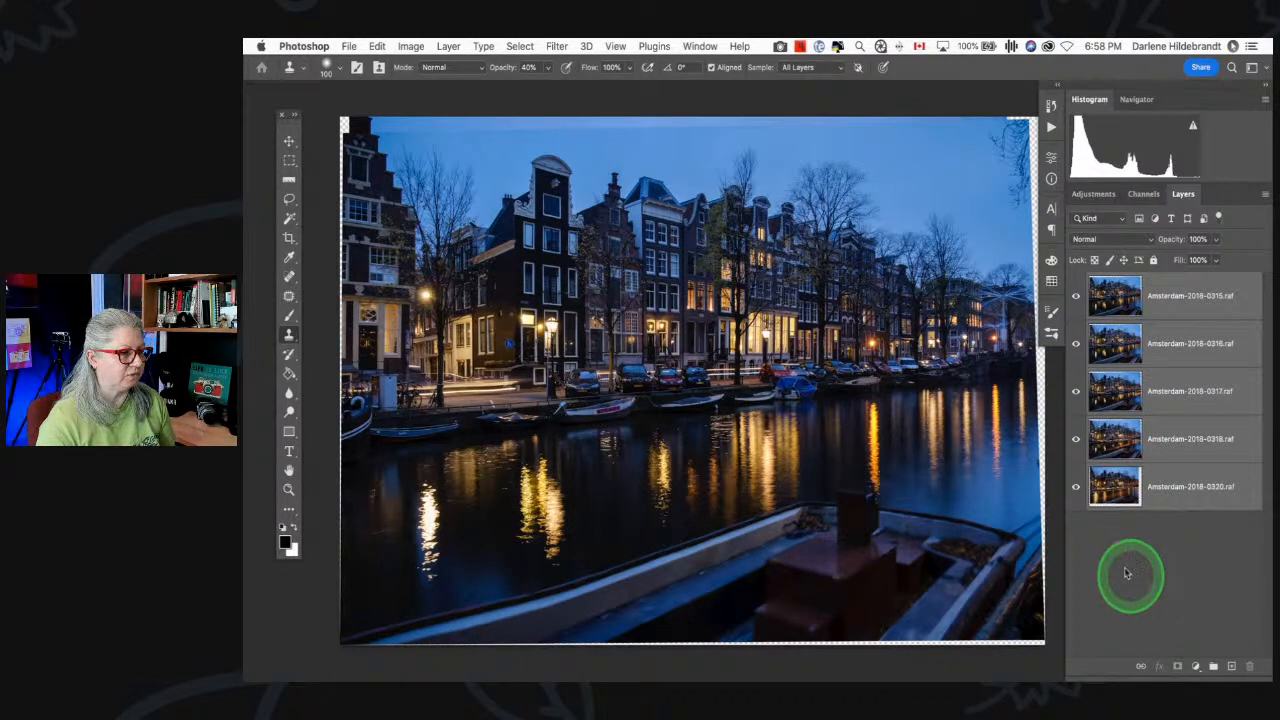
# - Isolate layer Amsterdam-2018-0320 and toggle 0318 over it repeatedly to check how well the two line up
pyautogui.keyDown('alt'); pyautogui.click(1076, 486); pyautogui.keyUp('alt')
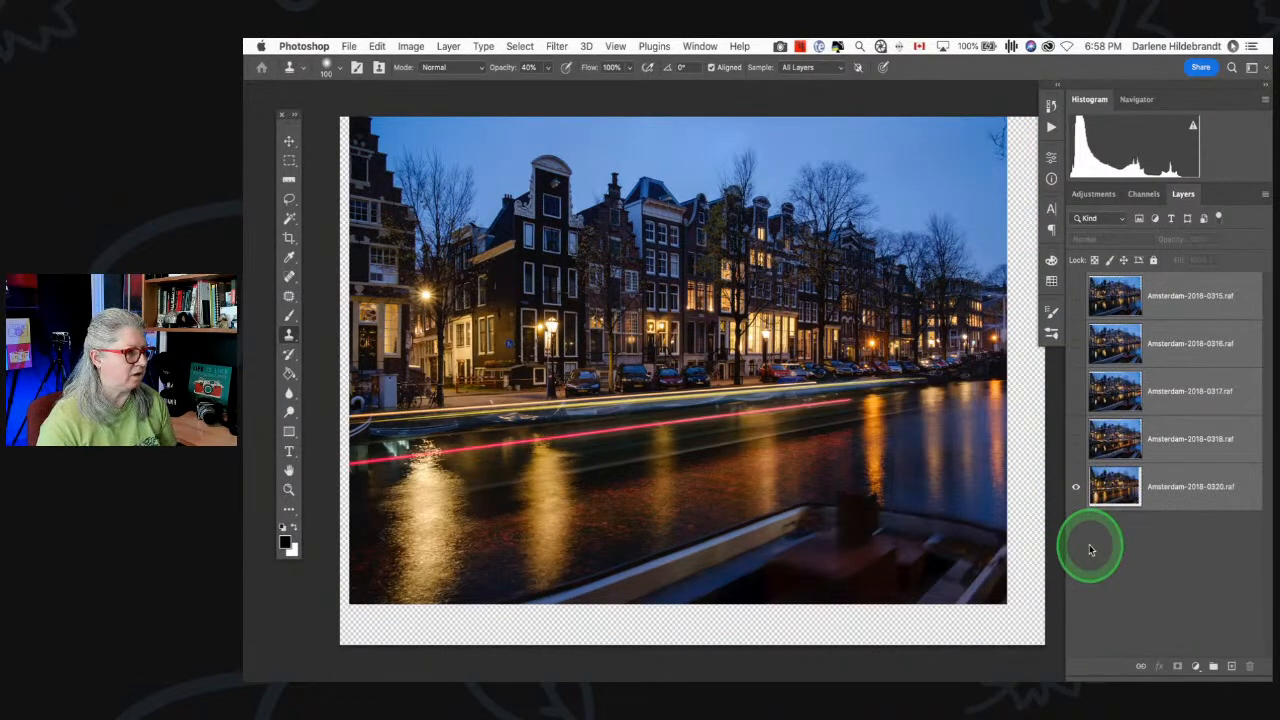
pyautogui.click(1076, 440)
pyautogui.click(1076, 440)
pyautogui.click(1076, 440)
pyautogui.click(1076, 440)
pyautogui.click(1076, 441)
pyautogui.click(1076, 441)
pyautogui.hscroll(2, 1036, 452)
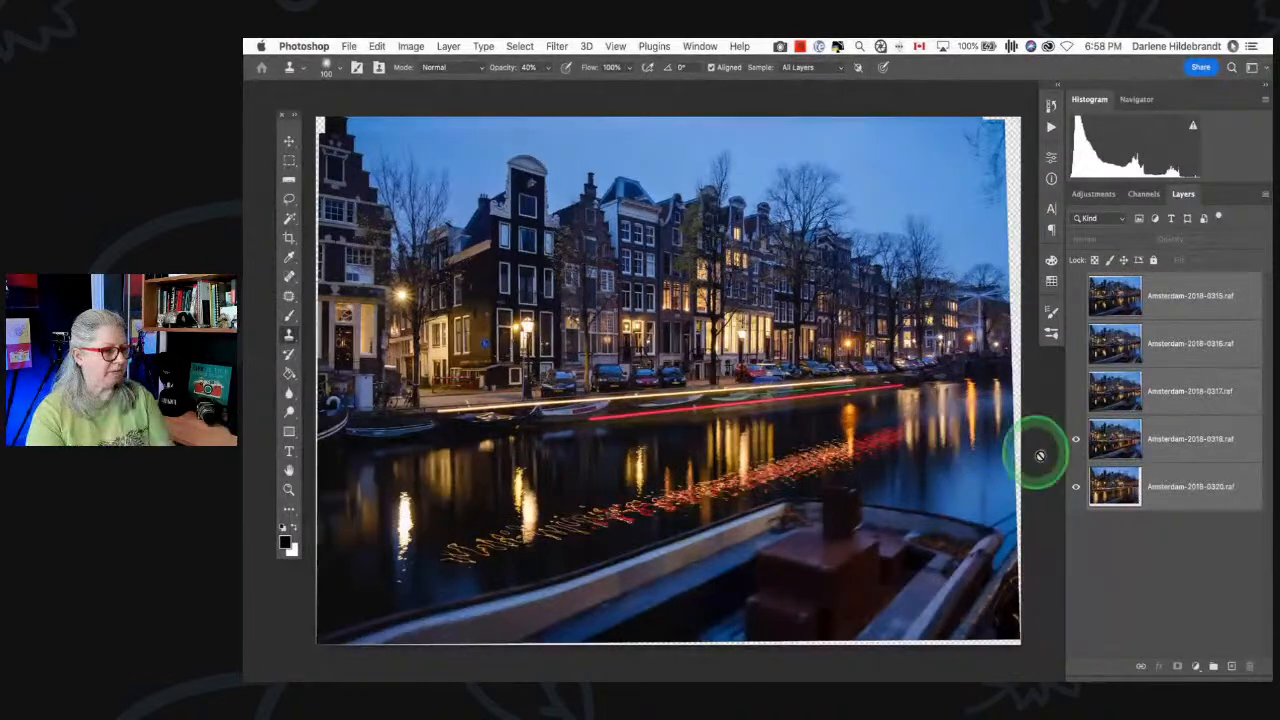
pyautogui.click(1076, 440)
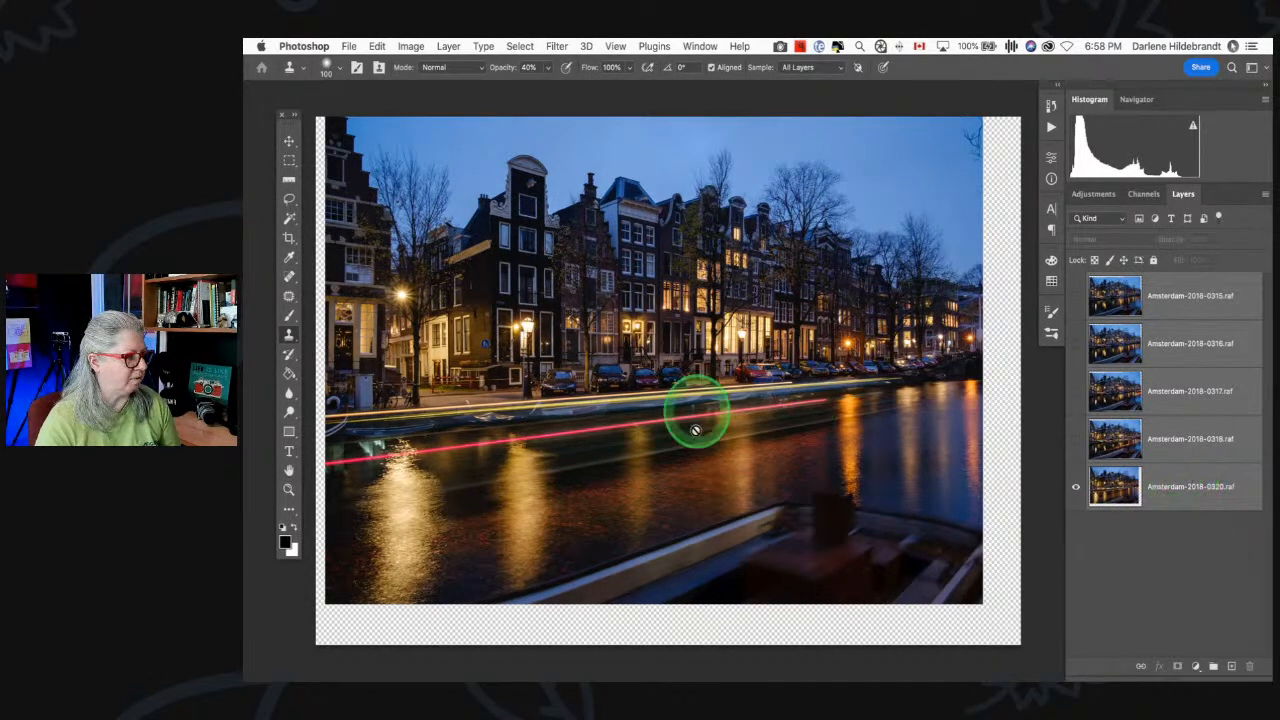
# - Show layers Amsterdam-2018-0318, 0317, 0316 and 0315 again above 0320
pyautogui.click(1155, 298)
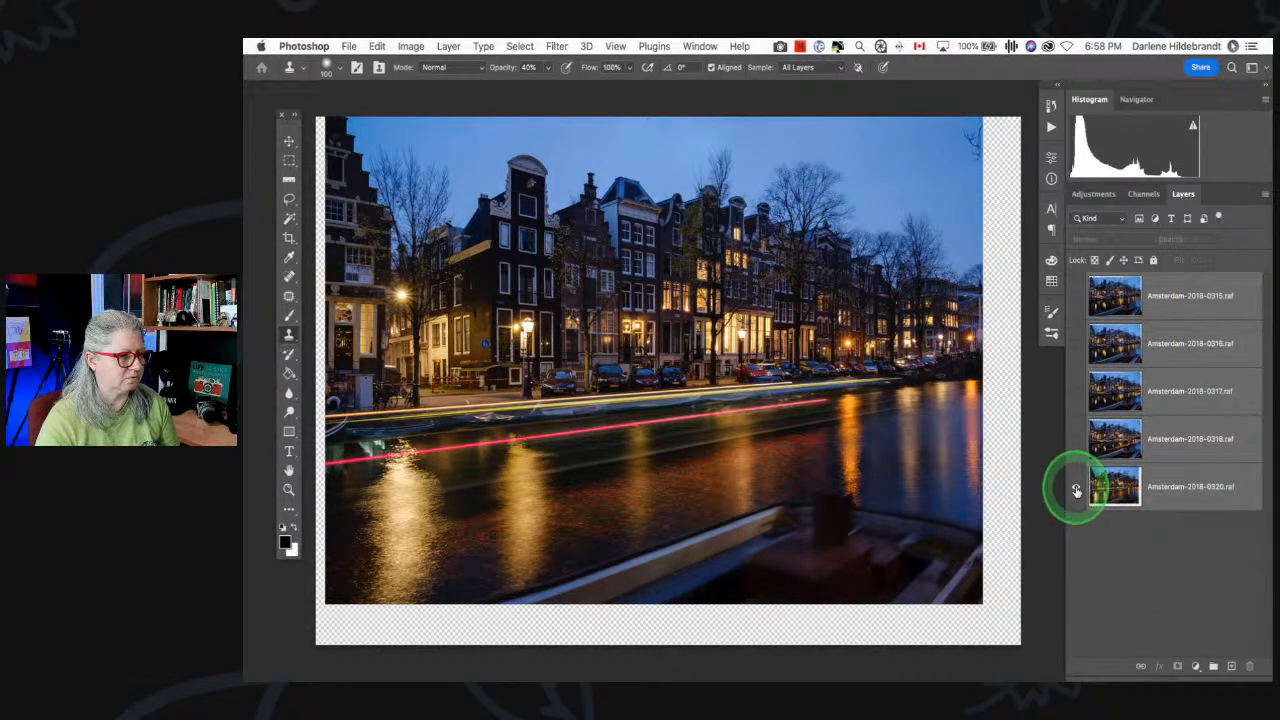
pyautogui.click(1076, 439)
pyautogui.moveTo(1167, 465); pyautogui.dragTo(1169, 286)
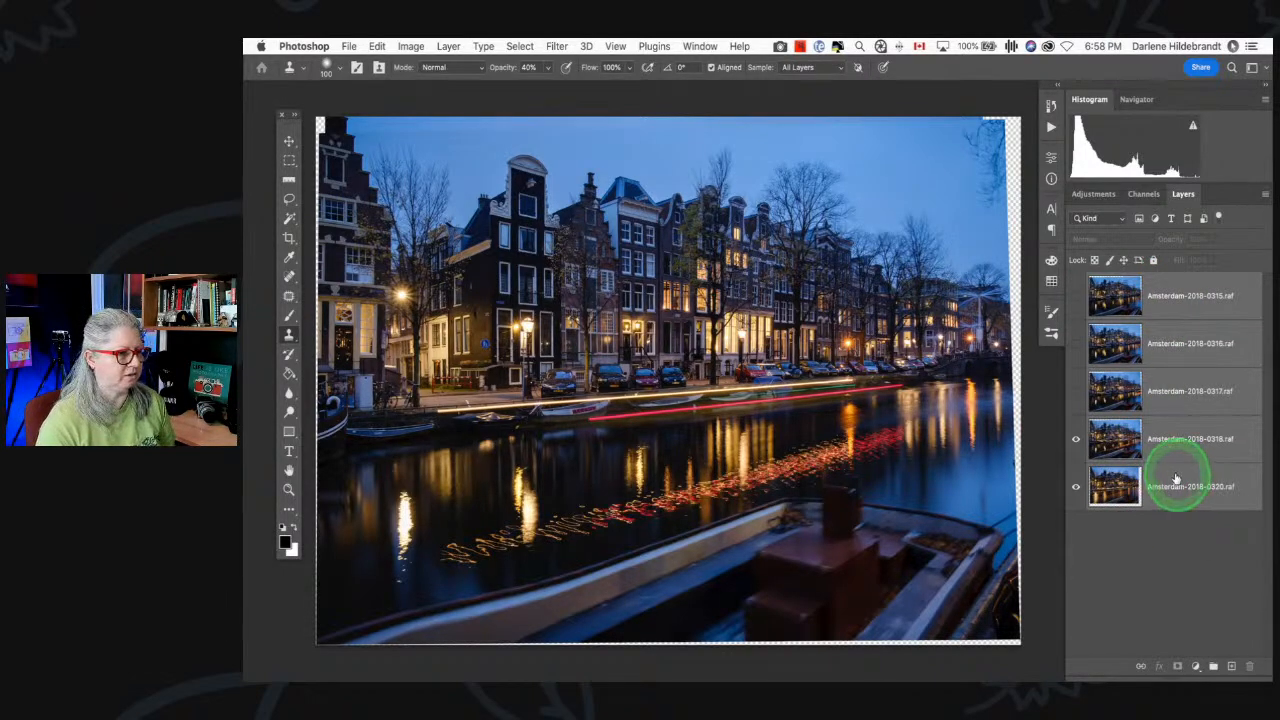
pyautogui.click(1075, 362)
pyautogui.click(1076, 344)
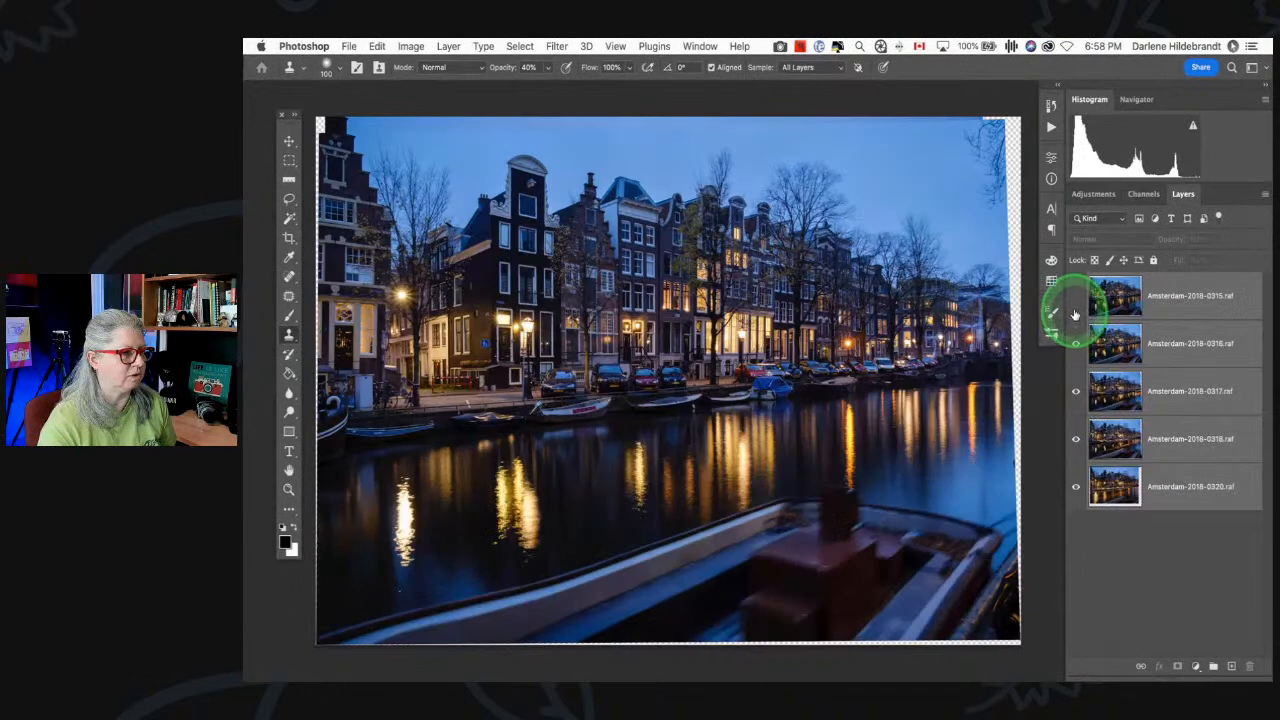
pyautogui.click(1076, 298)
pyautogui.moveTo(1176, 472); pyautogui.dragTo(1180, 286)
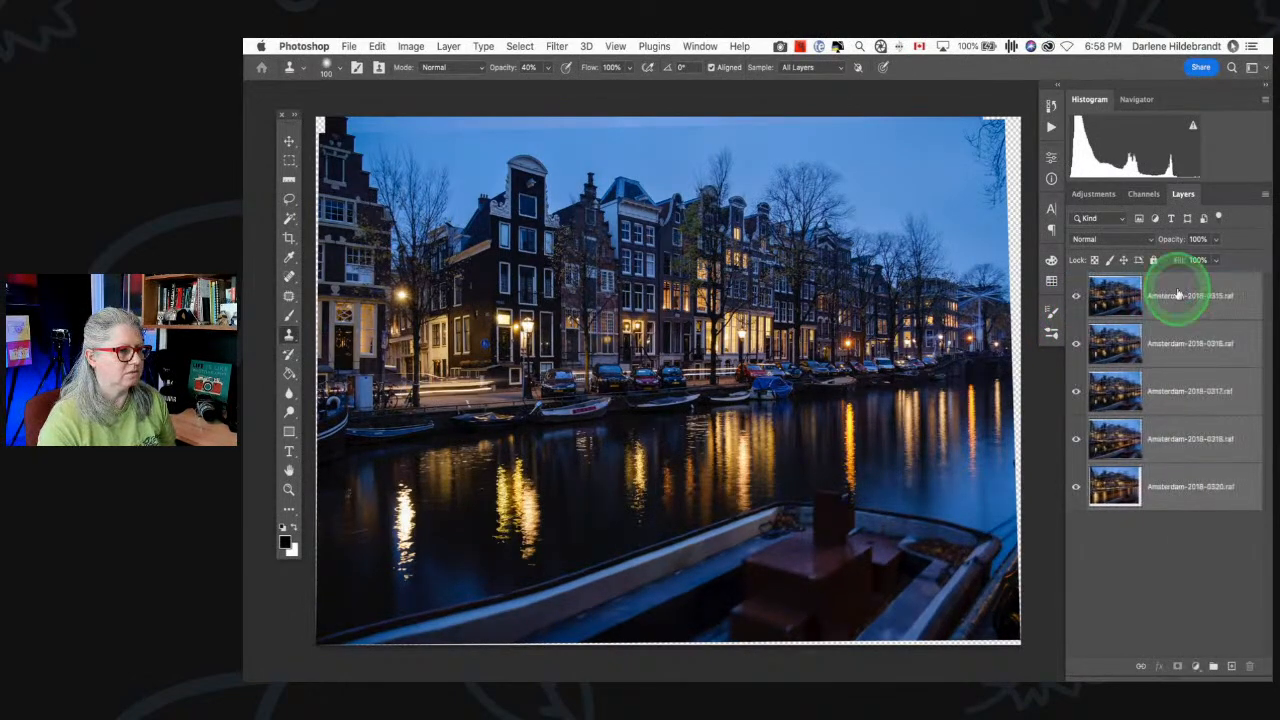
# - Move layer Amsterdam-2018-0320 to the top of the stack and hide every layer except 0318
pyautogui.click(1177, 491)
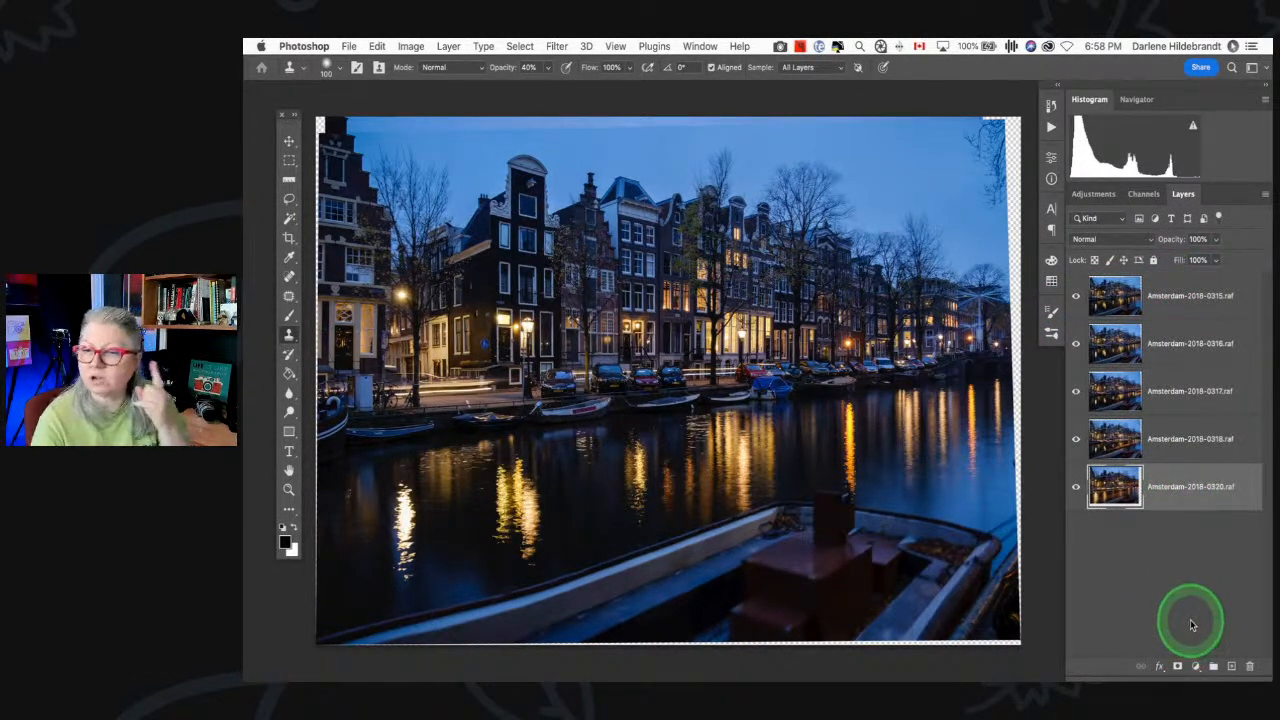
pyautogui.moveTo(1151, 467); pyautogui.dragTo(1171, 290)
pyautogui.moveTo(1076, 297); pyautogui.dragTo(1075, 445)
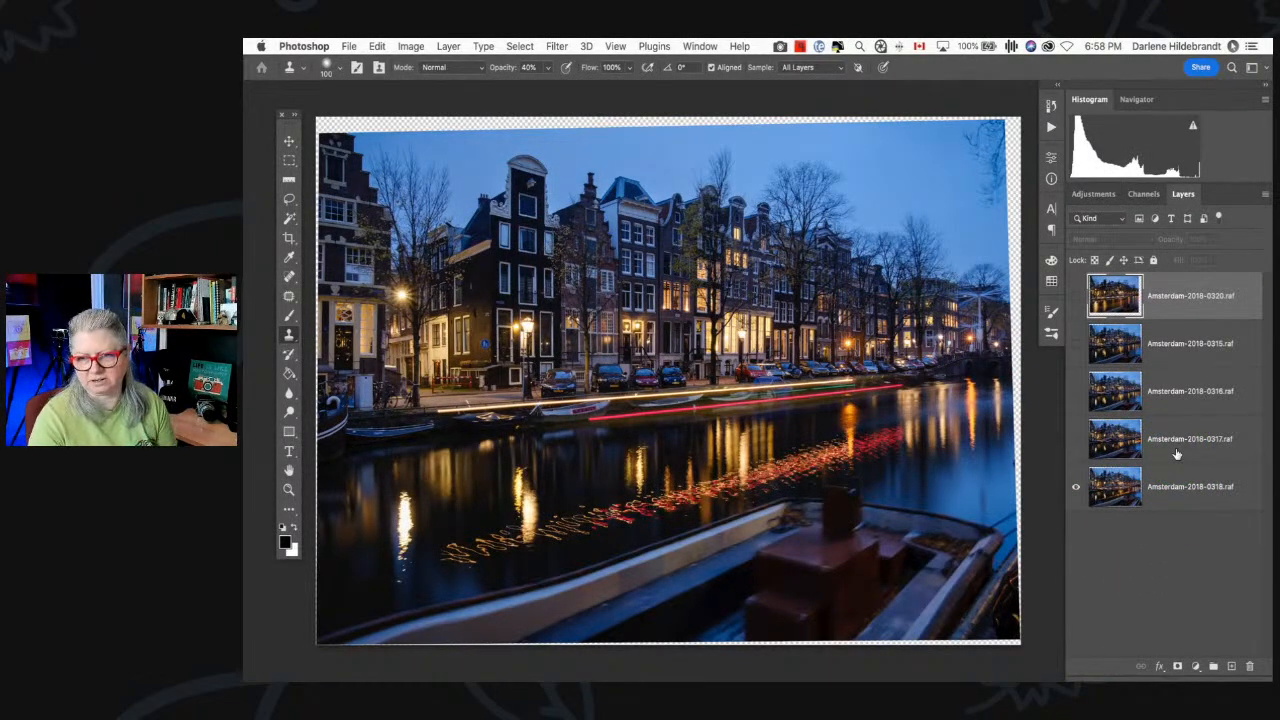
# - Show layer Amsterdam-2018-0317 above 0318 and set its blend mode to Lighten
pyautogui.click(1075, 440)
pyautogui.click(1140, 450)
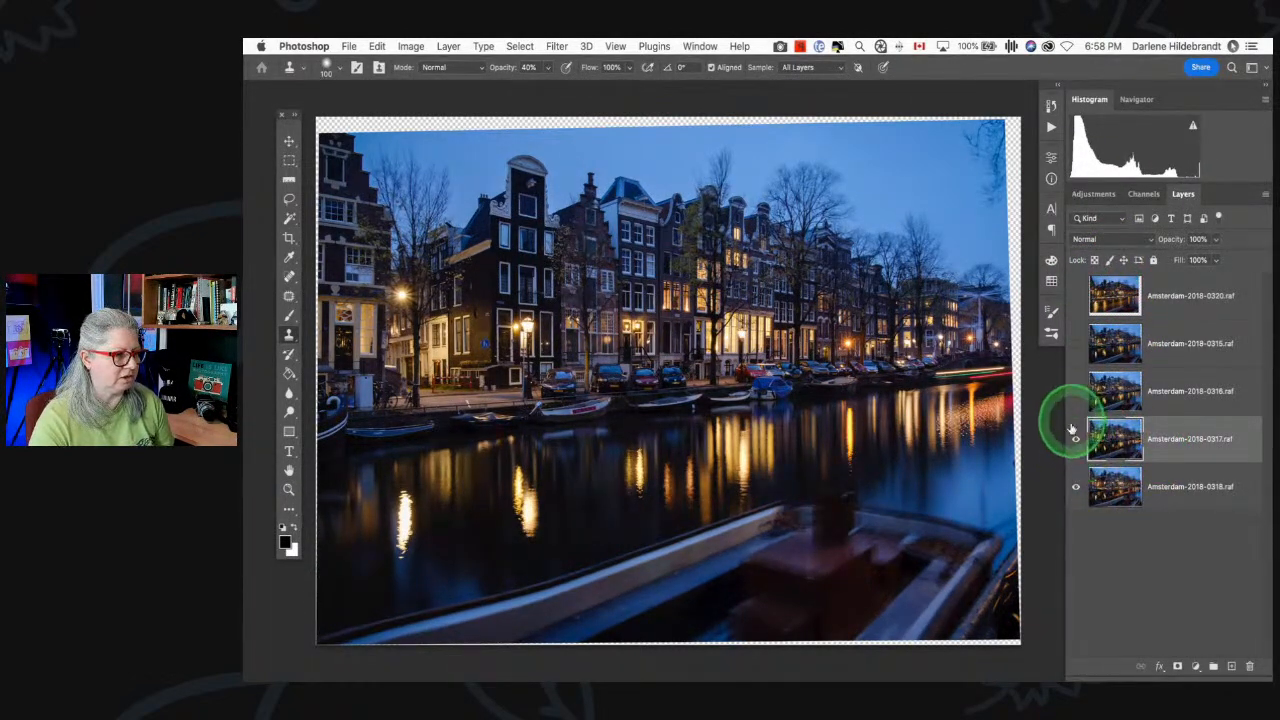
pyautogui.click(1098, 240)
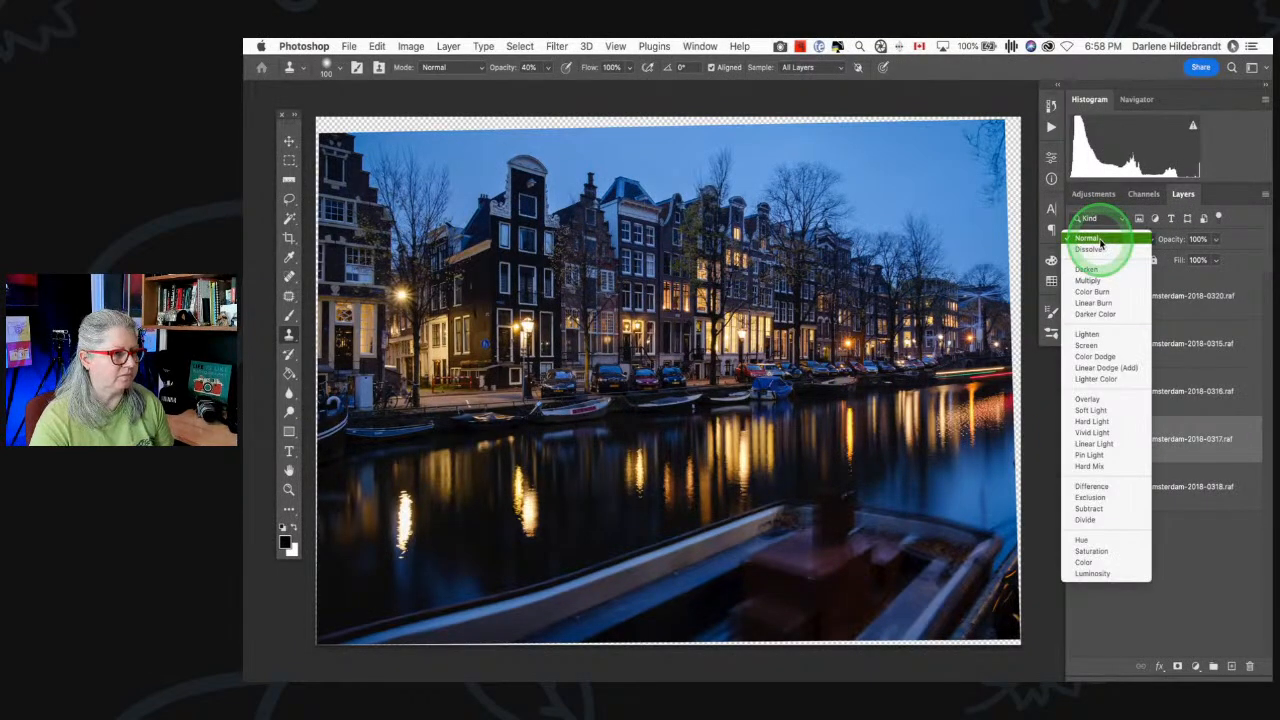
pyautogui.click(1088, 334)
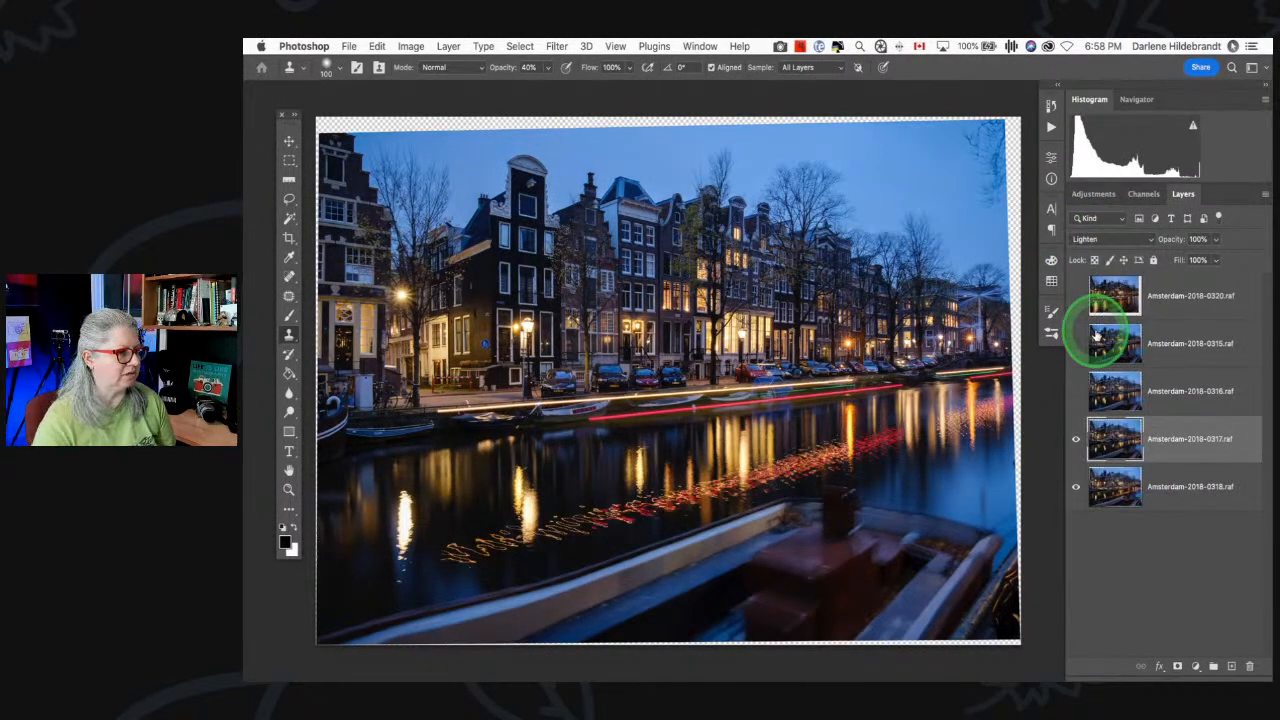
# - Toggle the visibility of layer Amsterdam-2018-0317 to examine which light trails it adds to 0318
pyautogui.click(1077, 441)
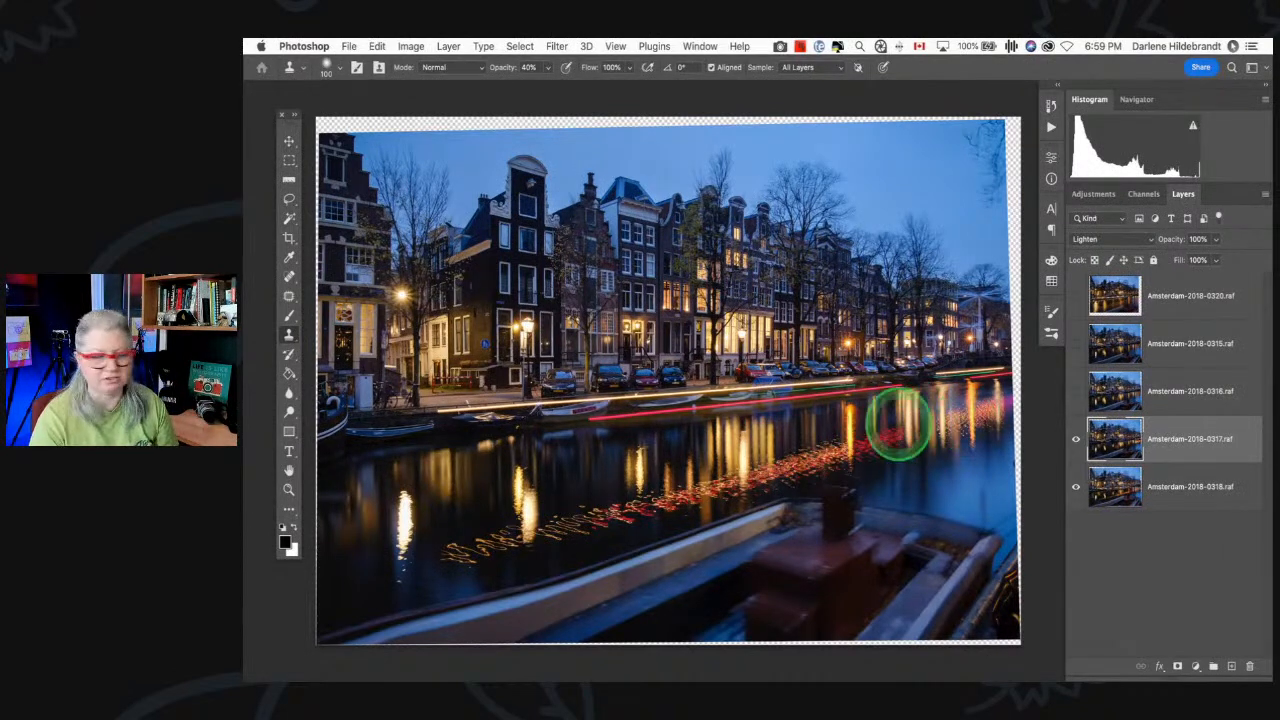
pyautogui.click(1076, 439)
pyautogui.click(1076, 439)
pyautogui.click(1076, 439)
pyautogui.click(1077, 440)
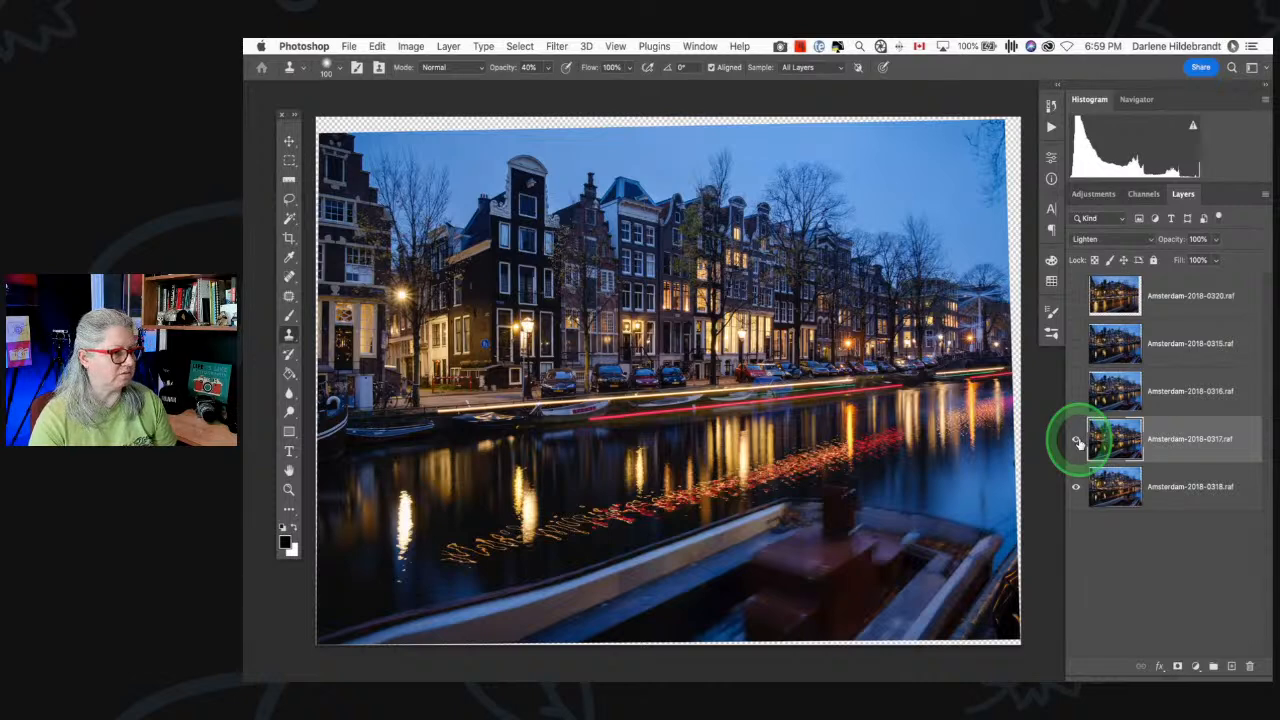
# - Show layer Amsterdam-2018-0316 and set its blend mode to Lighten
pyautogui.click(1076, 391)
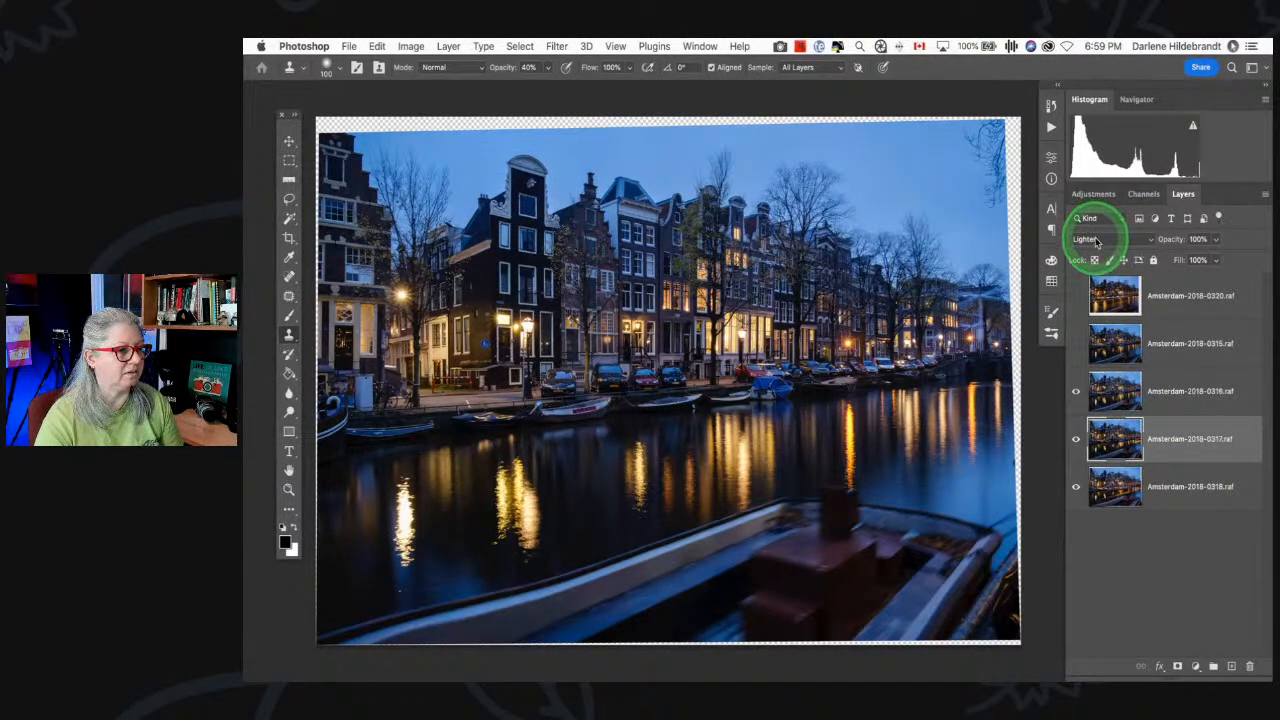
pyautogui.click(1150, 390)
pyautogui.click(1100, 239)
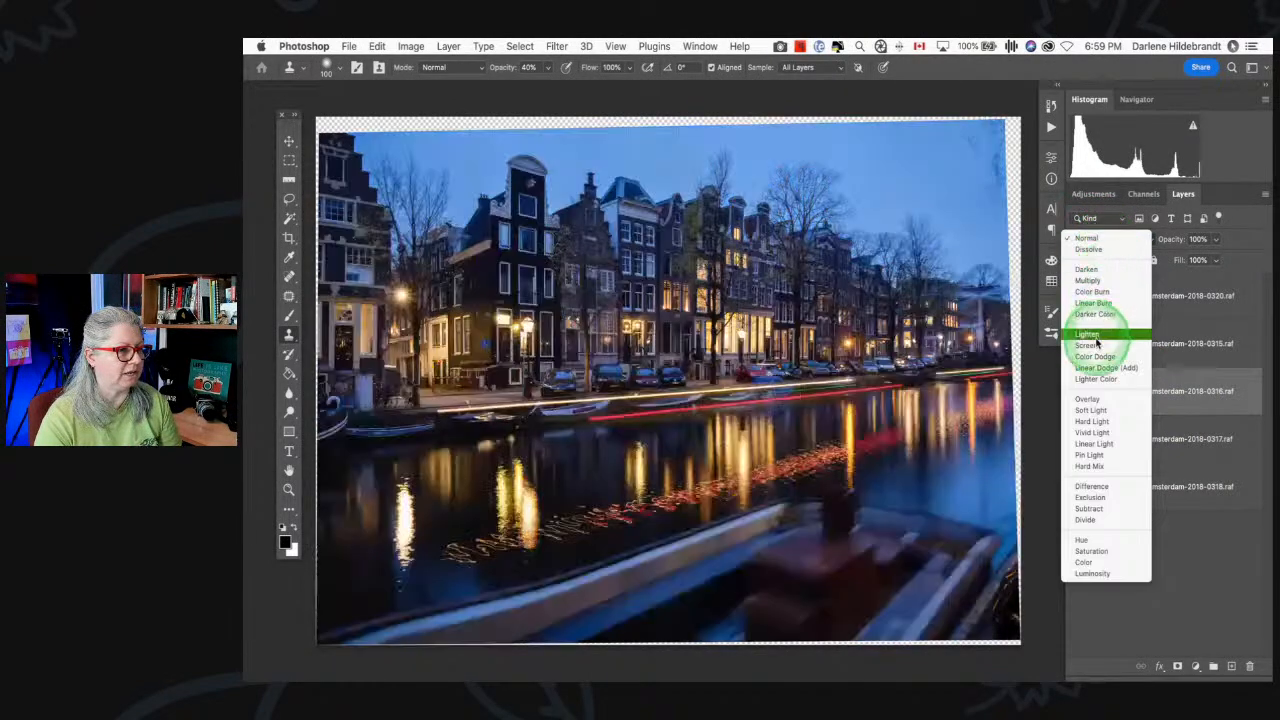
pyautogui.click(1100, 334)
# - Toggle layer Amsterdam-2018-0316 on and off to judge its contribution to the blend, and leave it hidden
pyautogui.click(1076, 392)
pyautogui.click(1076, 392)
pyautogui.click(1076, 392)
pyautogui.click(1076, 392)
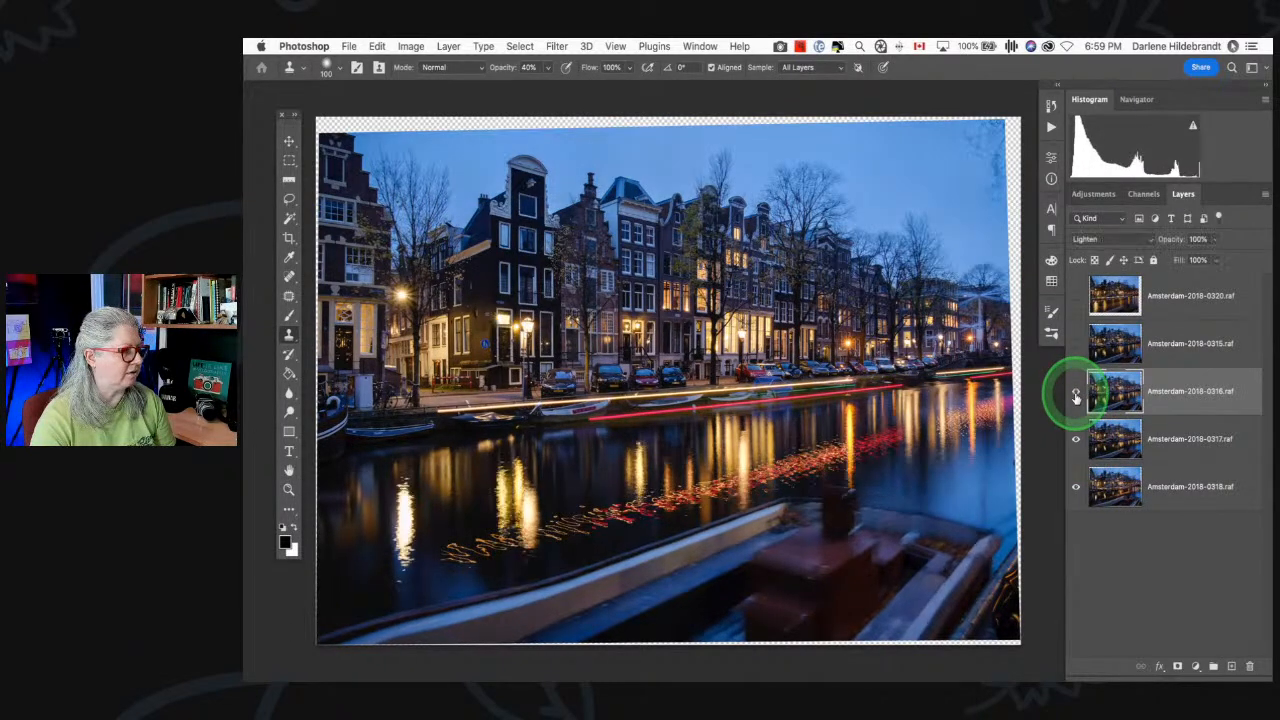
pyautogui.click(1076, 396)
pyautogui.click(1076, 396)
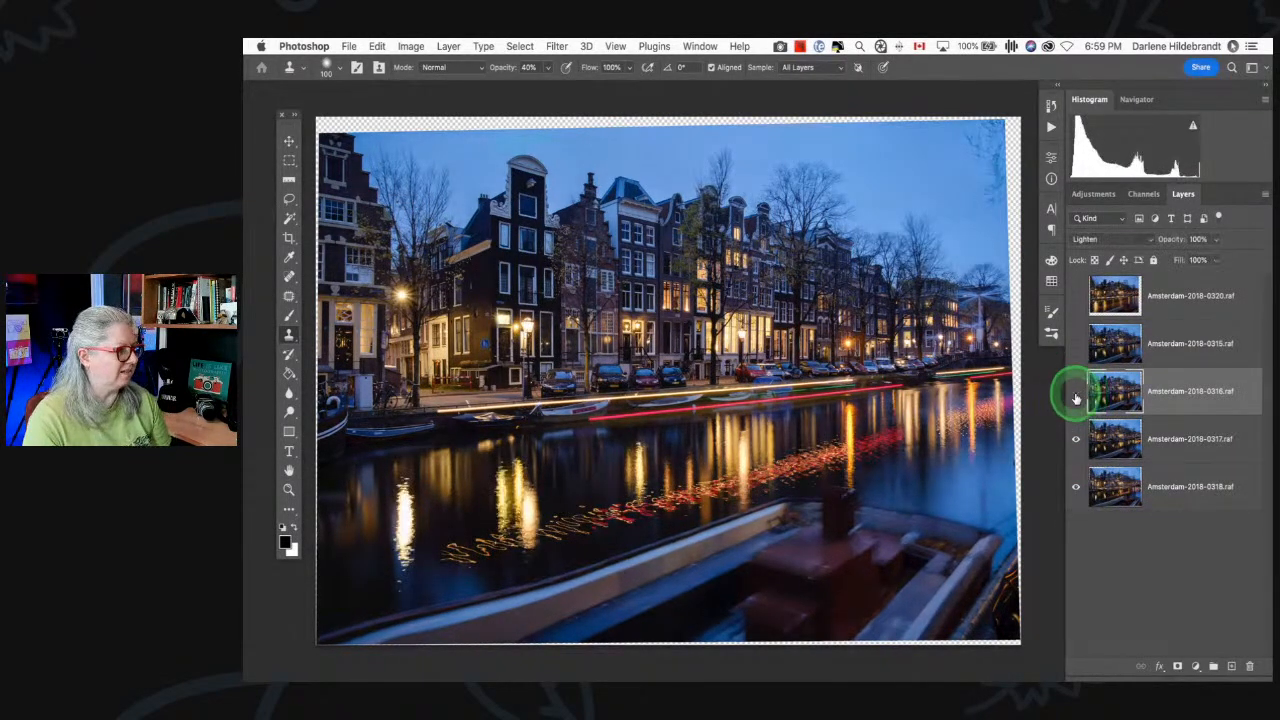
pyautogui.click(1076, 396)
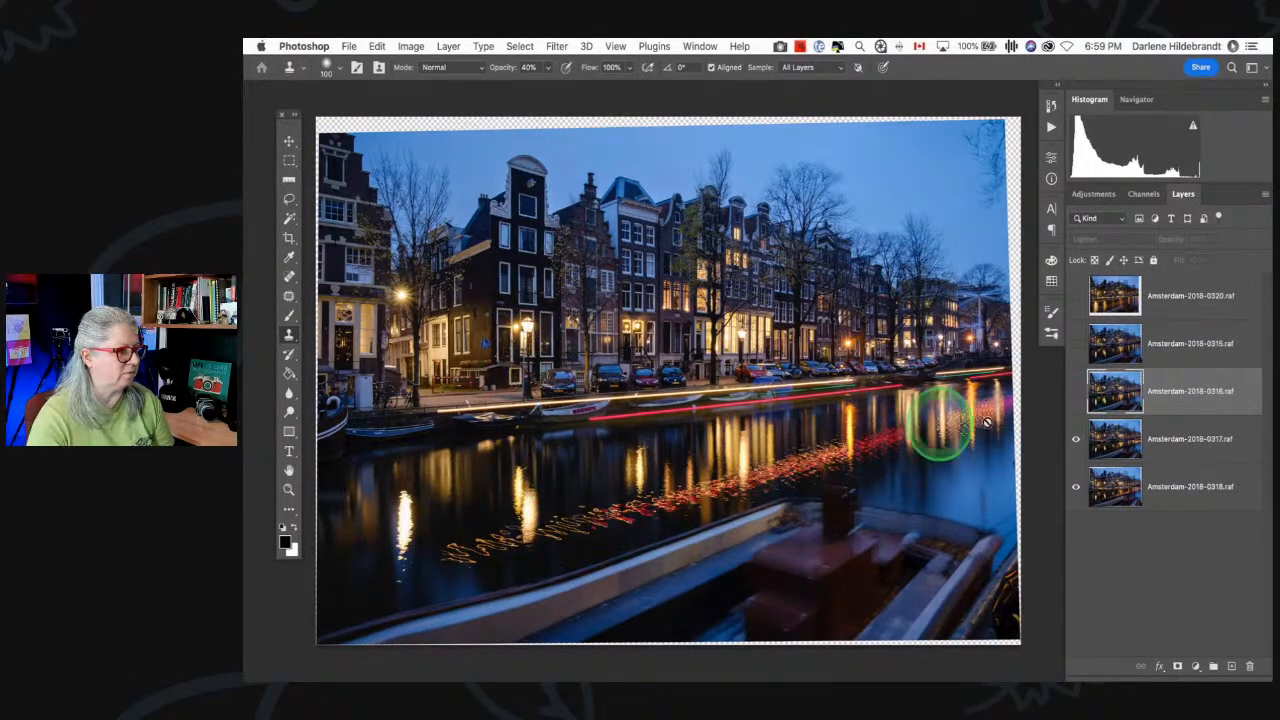
pyautogui.click(1076, 395)
pyautogui.click(1078, 396)
pyautogui.click(1077, 396)
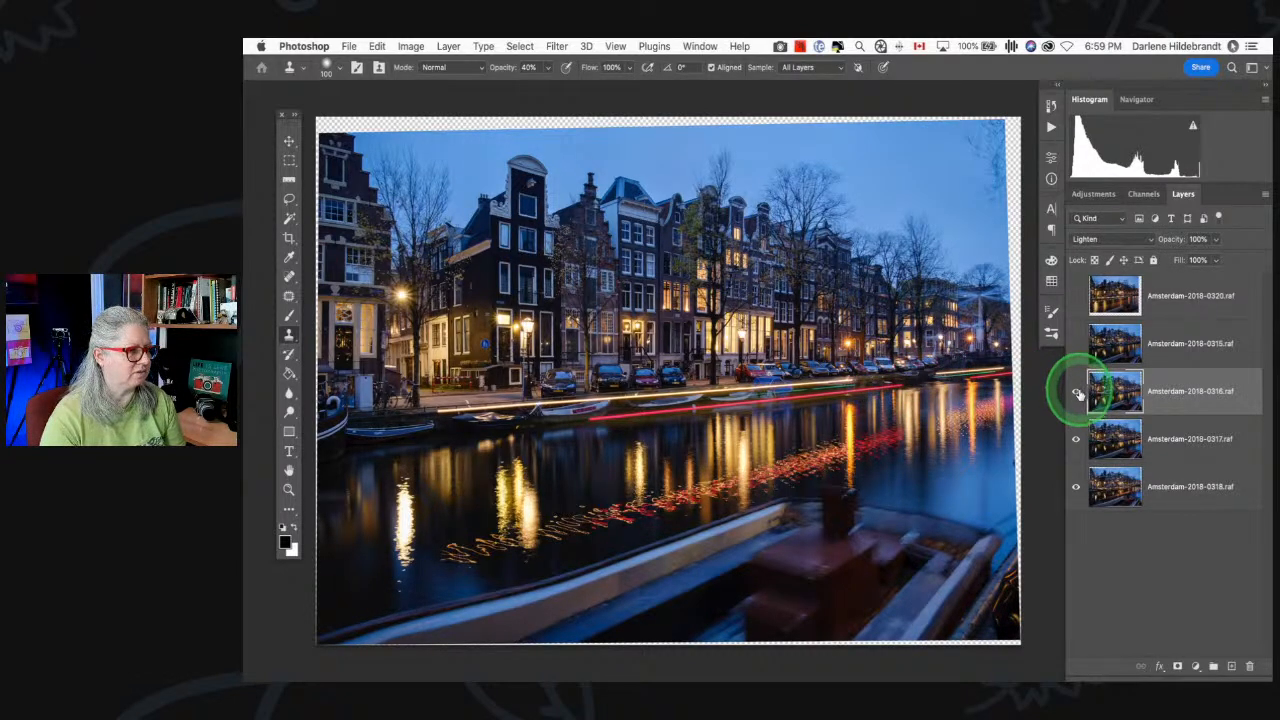
pyautogui.click(1077, 393)
# - Show layer Amsterdam-2018-0315 and set its blend mode to Lighten
pyautogui.click(1198, 340)
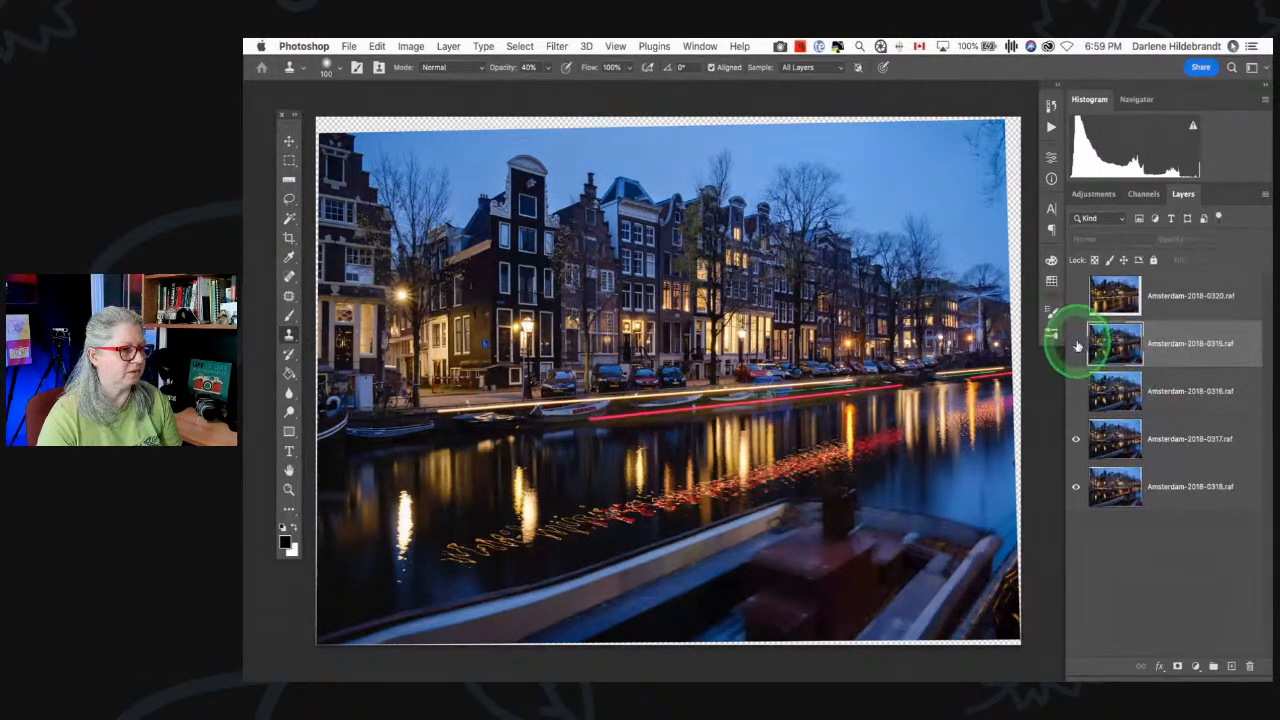
pyautogui.click(1078, 346)
pyautogui.click(1088, 238)
pyautogui.click(1087, 336)
# - Toggle the visibility of layer Amsterdam-2018-0315 repeatedly to examine what it adds along the street, water and boat
pyautogui.click(1077, 345)
pyautogui.click(1077, 345)
pyautogui.click(1077, 345)
pyautogui.click(1077, 345)
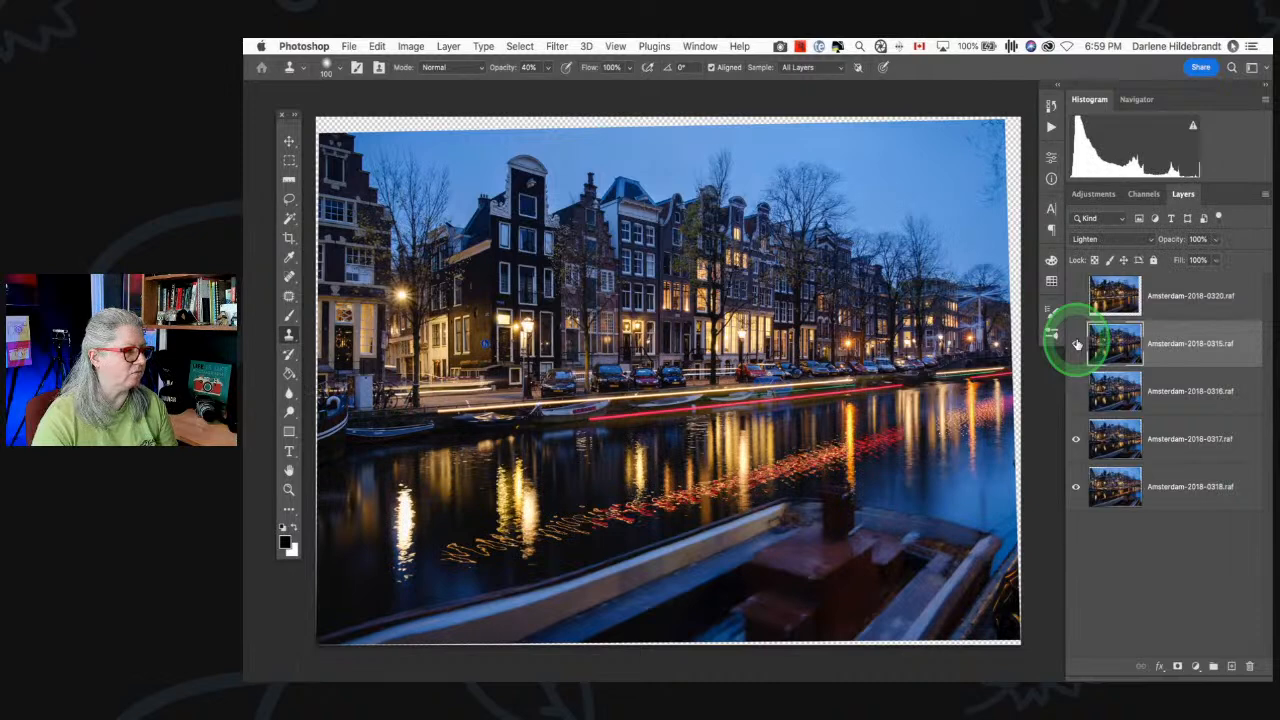
pyautogui.click(1077, 345)
pyautogui.click(1077, 345)
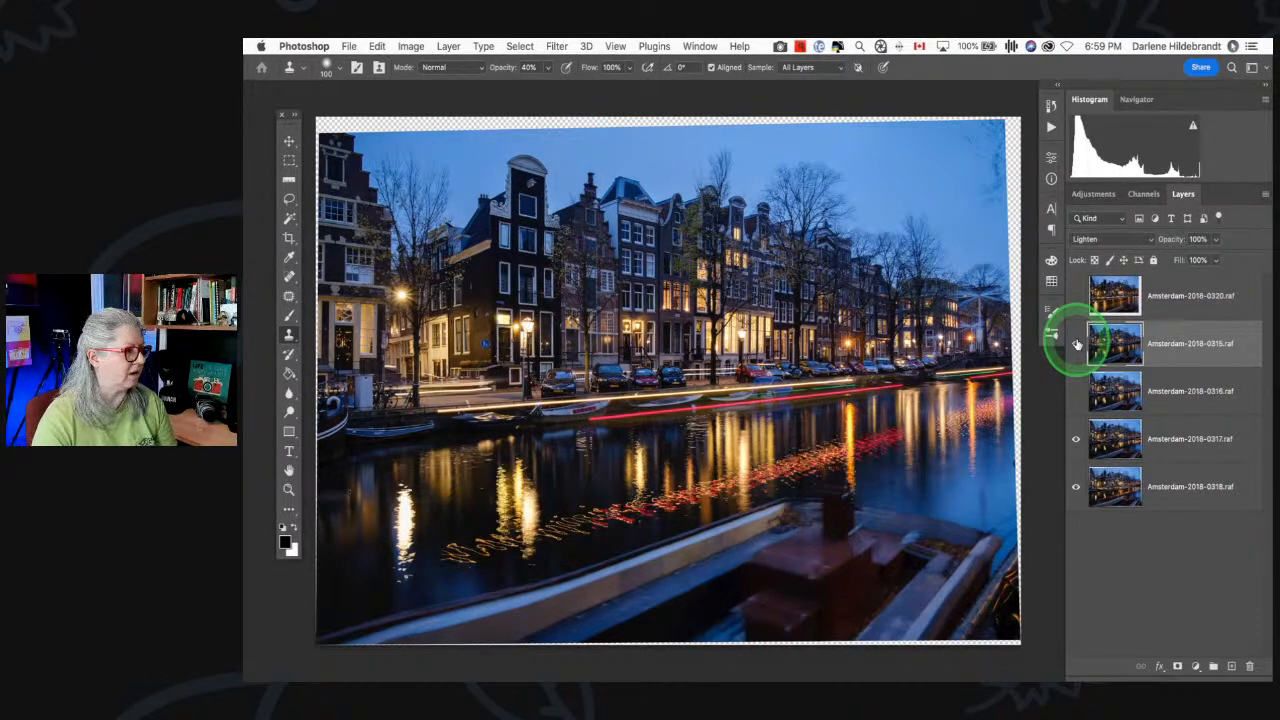
pyautogui.click(1077, 345)
pyautogui.click(1077, 345)
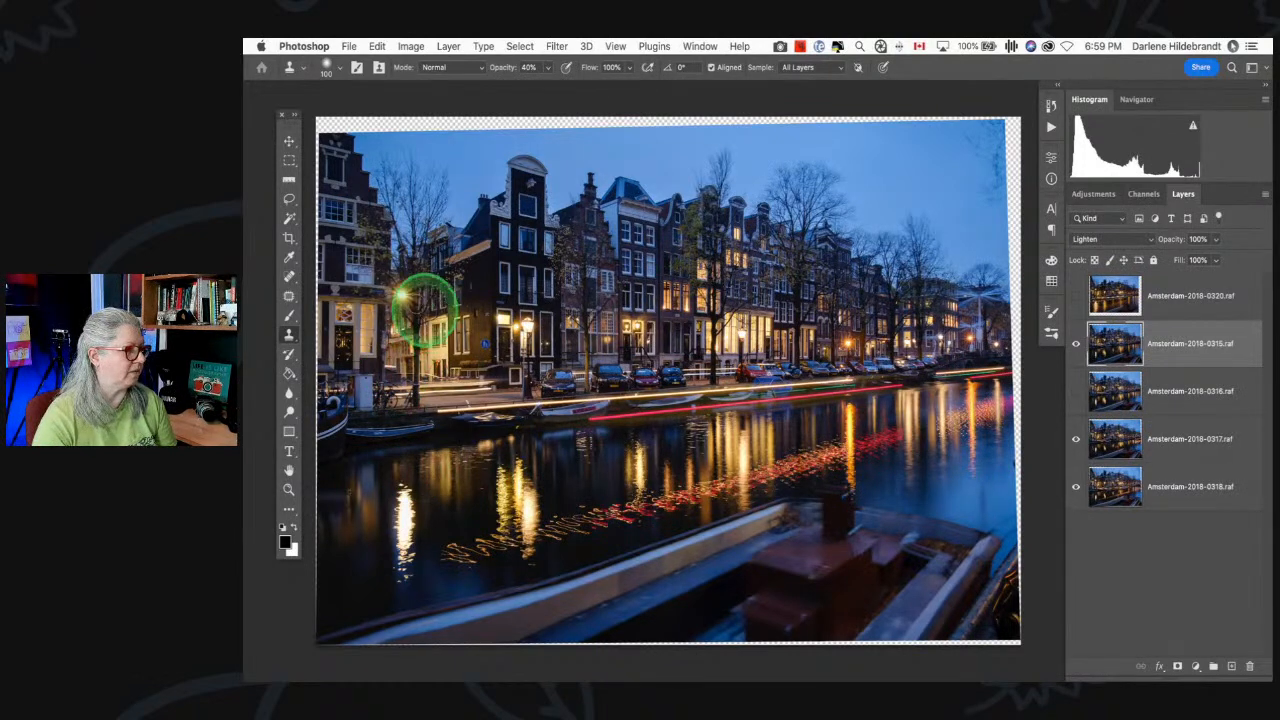
pyautogui.click(1076, 345)
pyautogui.click(1076, 345)
pyautogui.click(1076, 345)
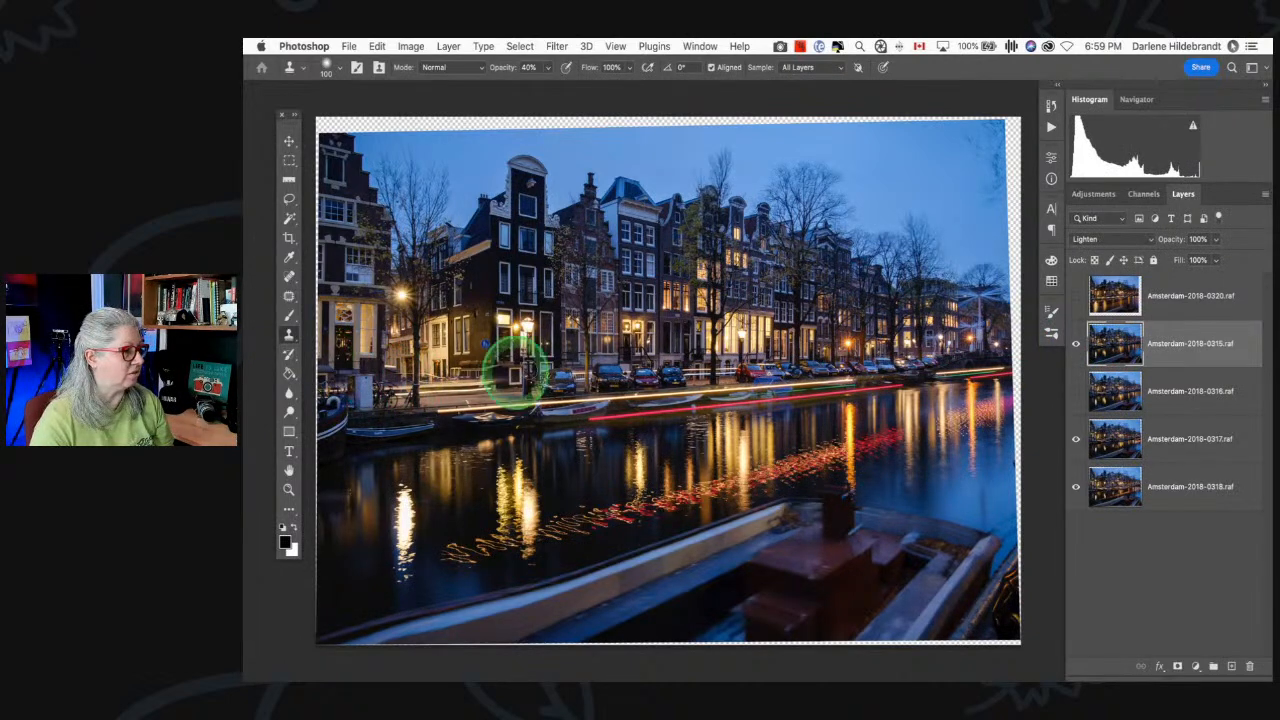
pyautogui.click(1076, 345)
pyautogui.click(1076, 345)
pyautogui.click(1076, 345)
pyautogui.click(1076, 345)
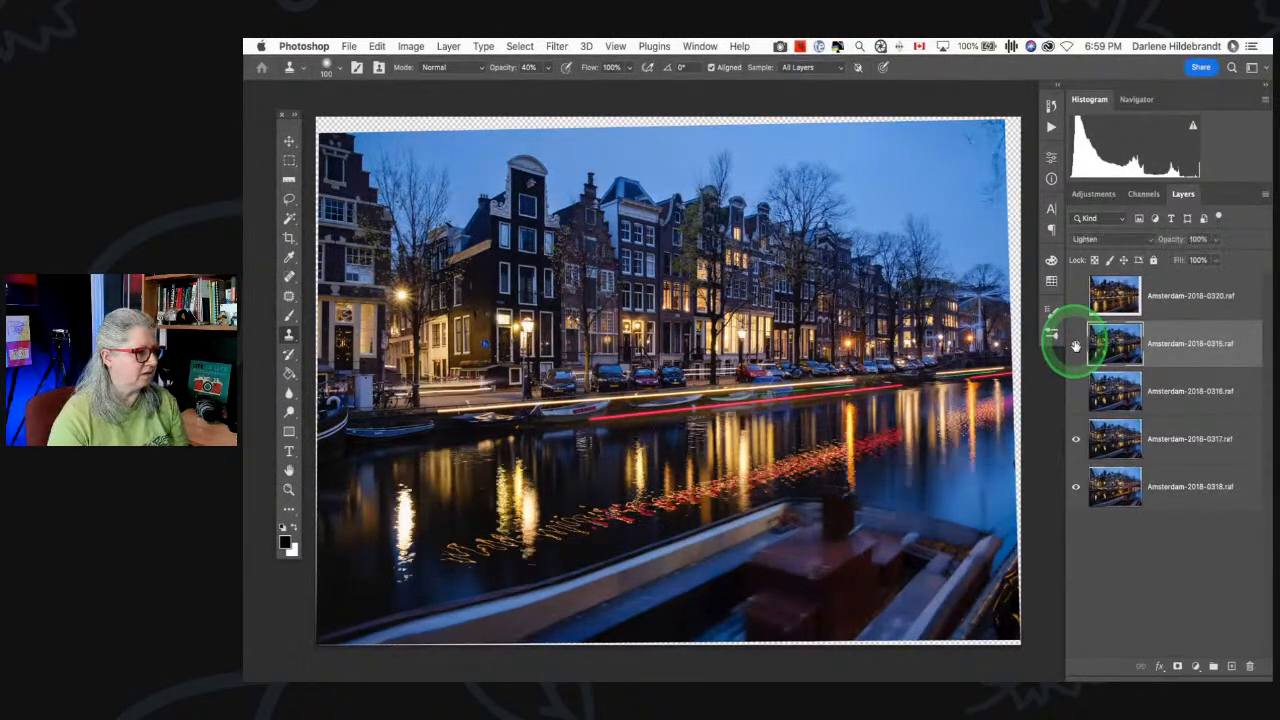
pyautogui.click(1076, 345)
pyautogui.click(1076, 345)
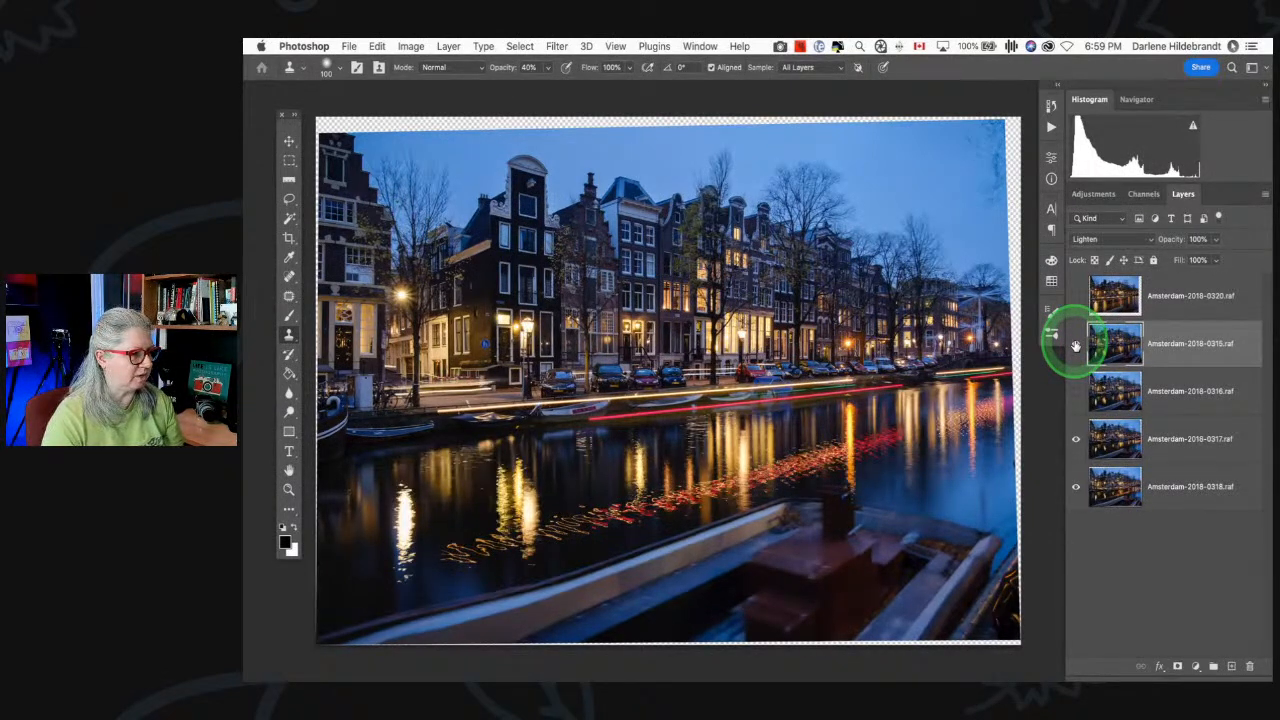
pyautogui.click(1076, 345)
pyautogui.click(1076, 345)
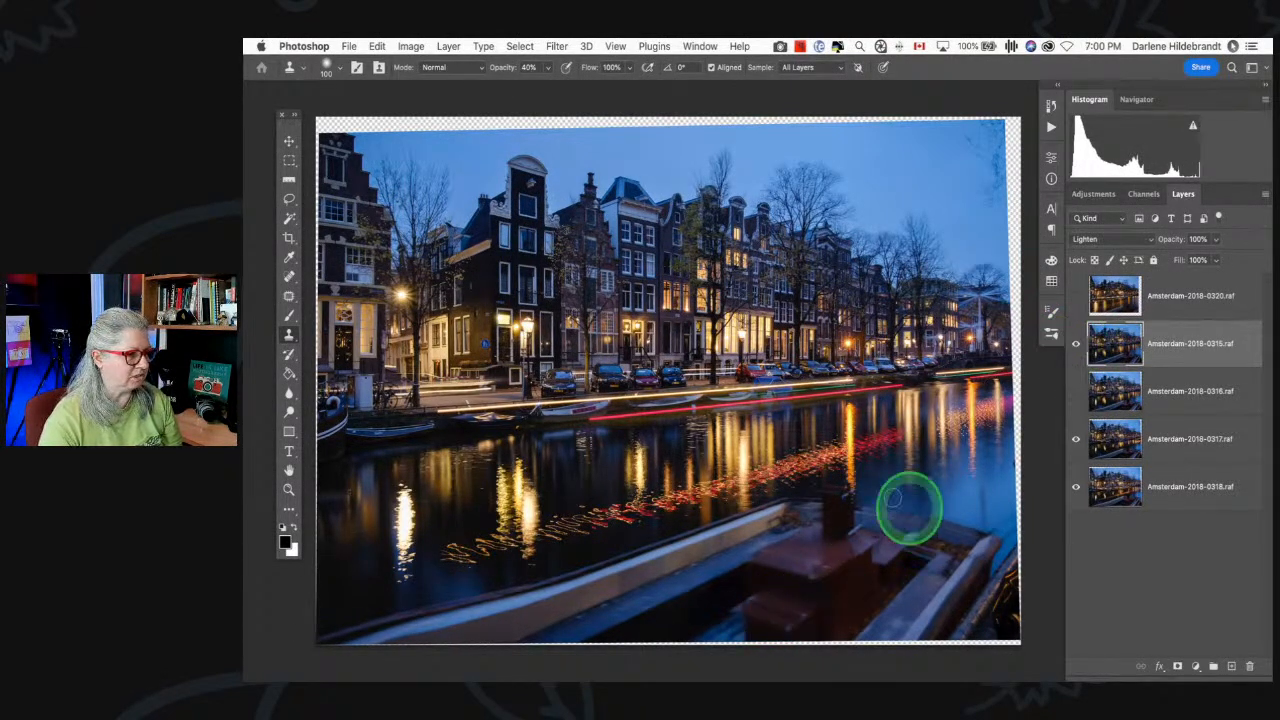
pyautogui.click(1076, 345)
pyautogui.click(1076, 345)
pyautogui.click(1076, 345)
pyautogui.click(1076, 345)
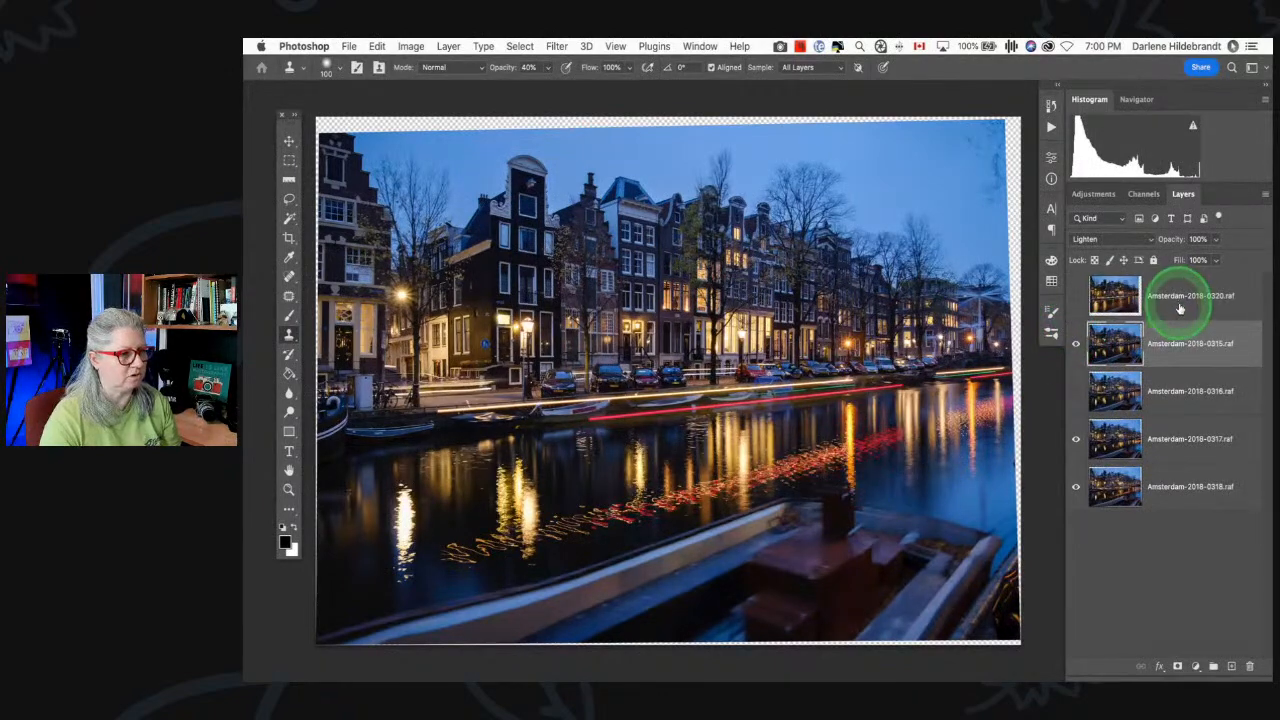
# - Show layer Amsterdam-2018-0320 and set its blend mode to Lighten
pyautogui.click(1179, 310)
pyautogui.click(1076, 296)
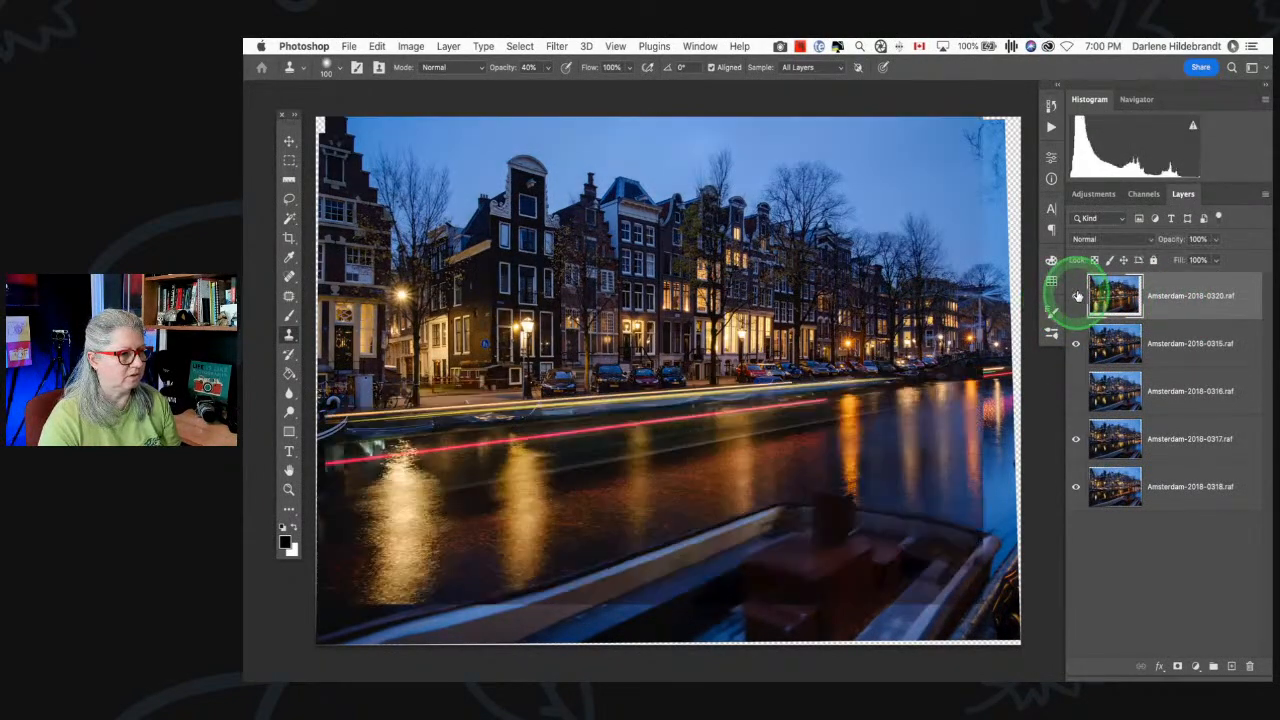
pyautogui.click(1086, 240)
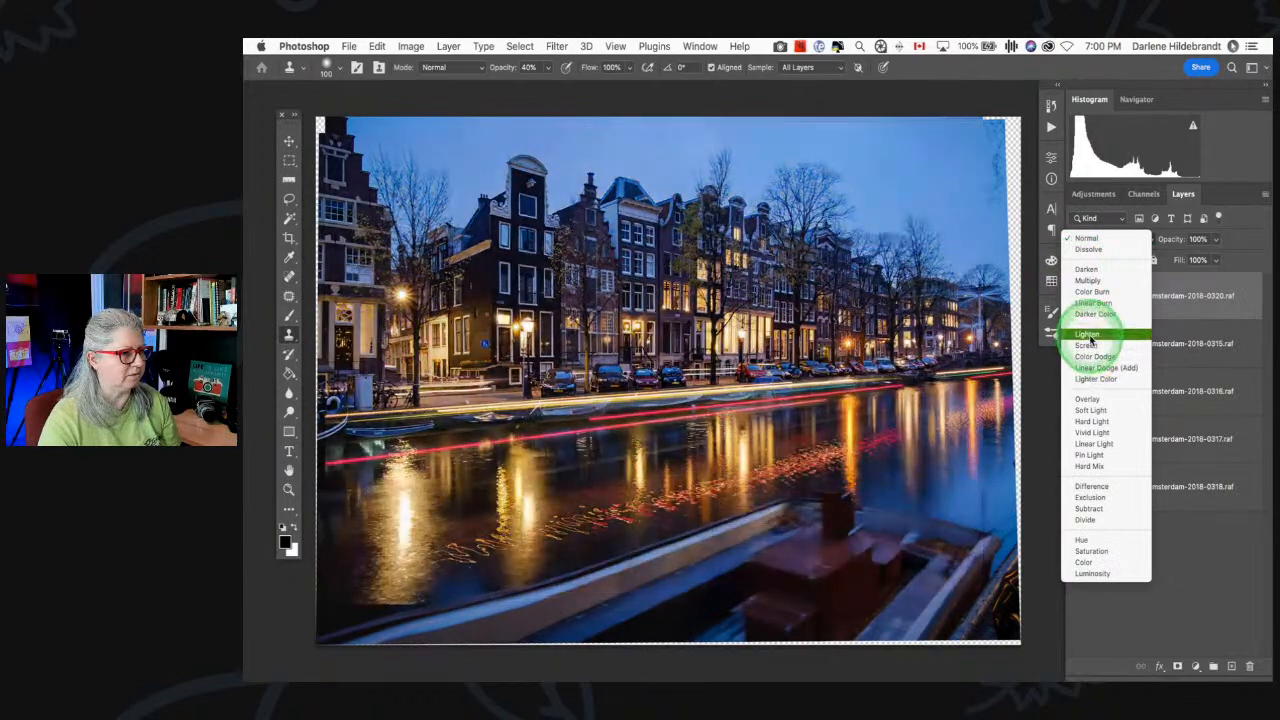
pyautogui.click(1088, 336)
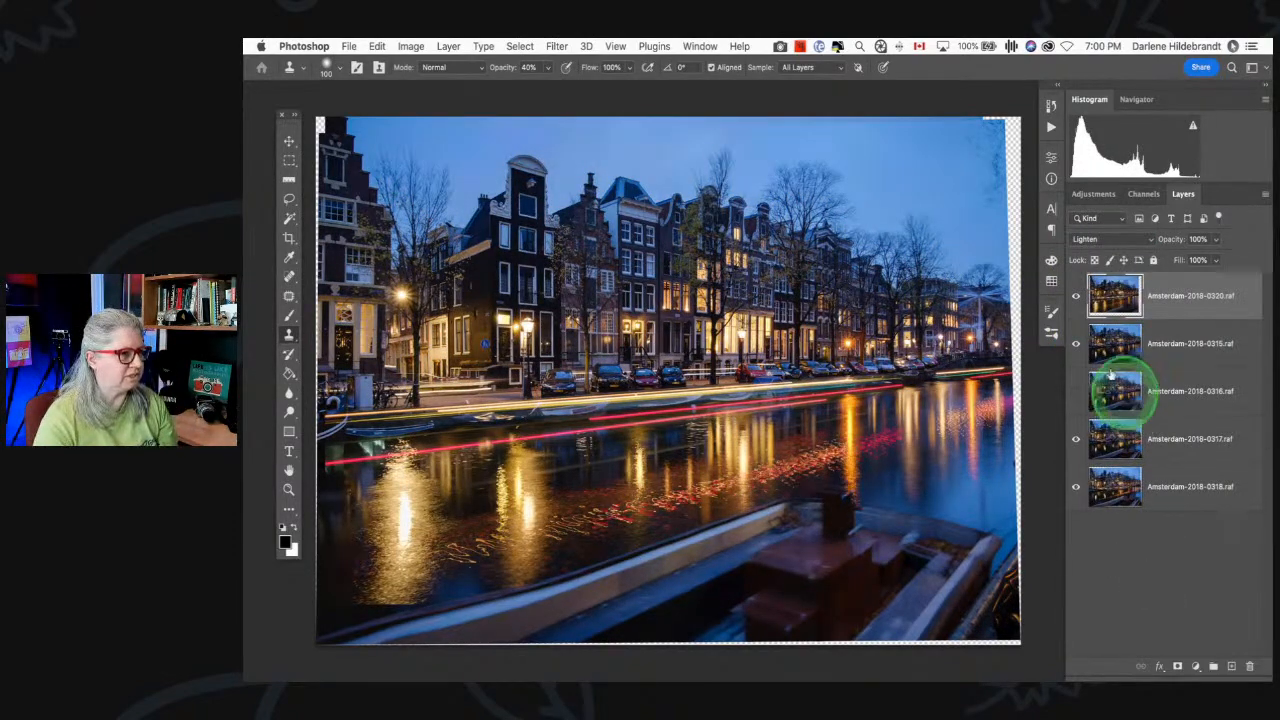
# - Toggle the visibility of layer Amsterdam-2018-0320 repeatedly to examine what it adds to the street and water
pyautogui.click(1076, 296)
pyautogui.click(1076, 296)
pyautogui.click(1076, 296)
pyautogui.click(1076, 296)
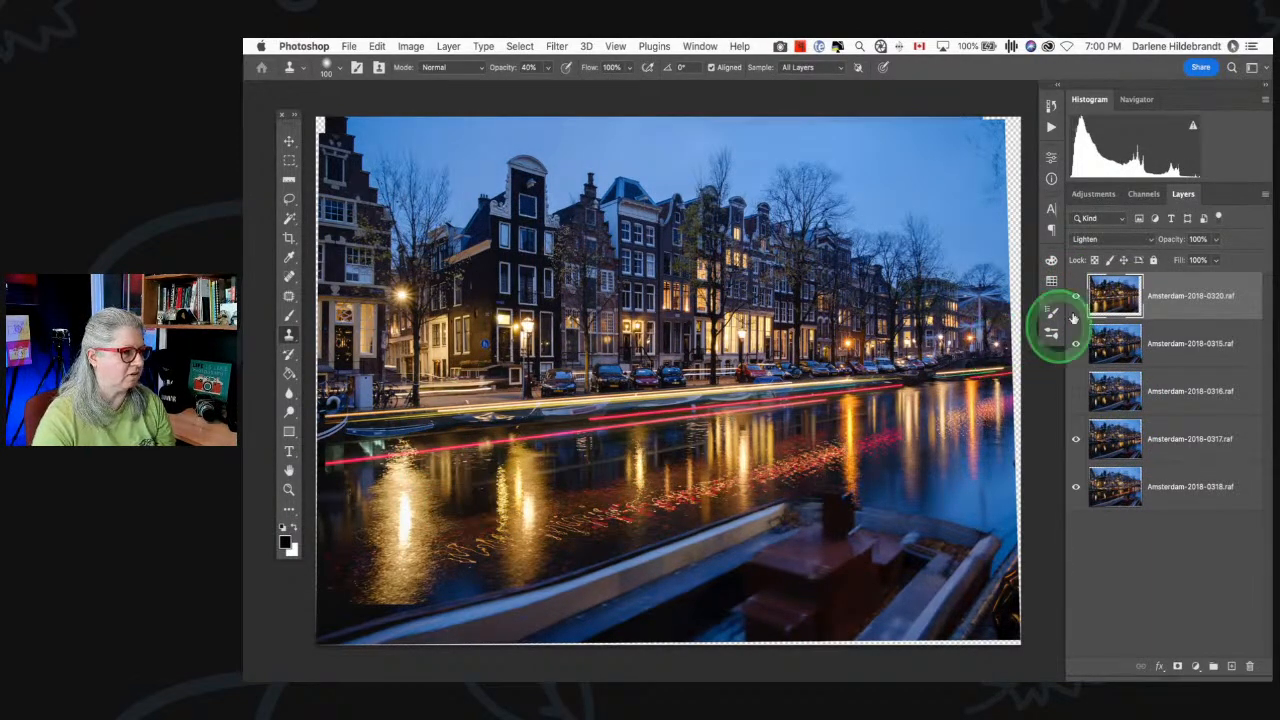
pyautogui.click(1076, 296)
pyautogui.click(1076, 296)
pyautogui.click(1076, 296)
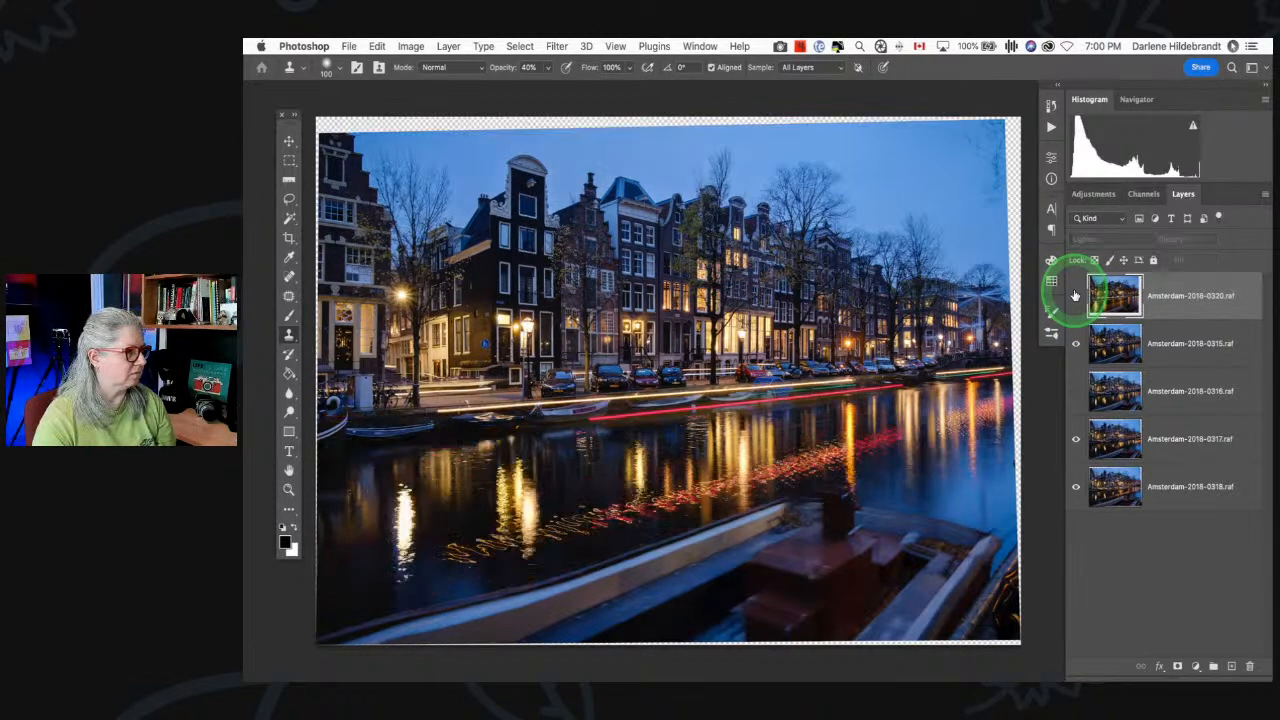
pyautogui.click(1076, 296)
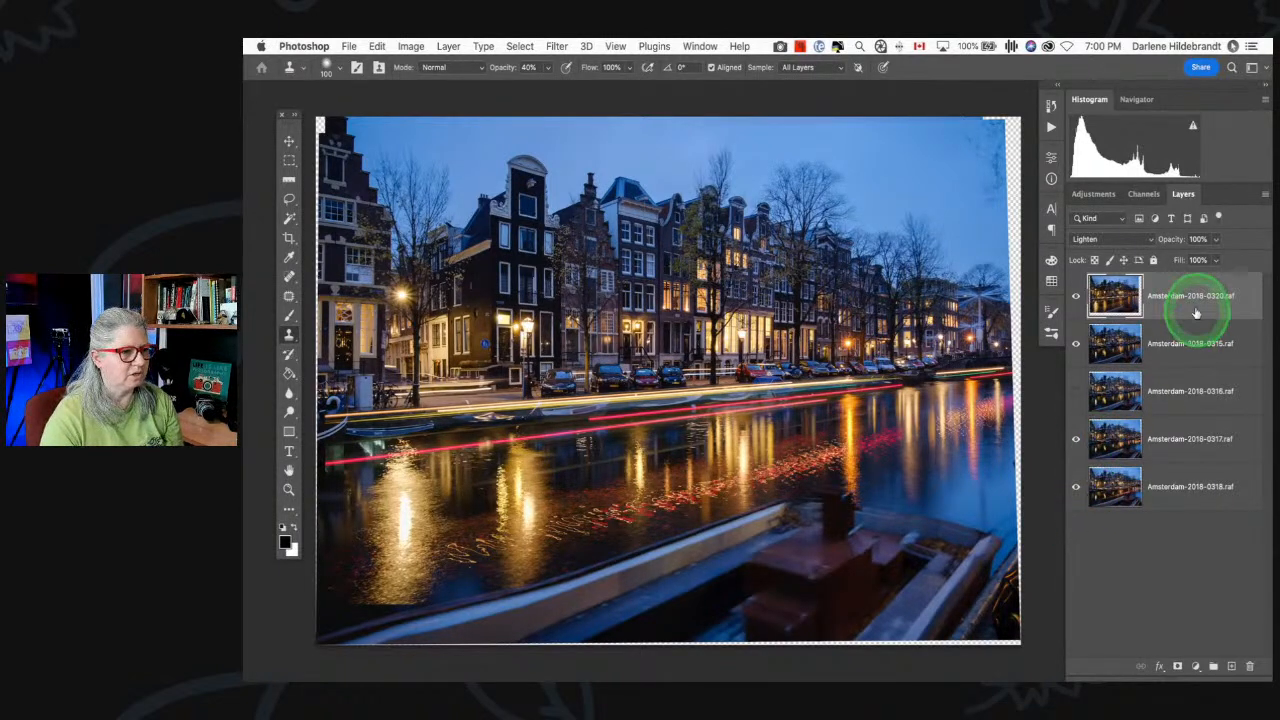
# - Try a different opacity on layer Amsterdam-2018-0320 and return it to 100%
pyautogui.click(1216, 239)
pyautogui.moveTo(1184, 261); pyautogui.dragTo(1222, 262)
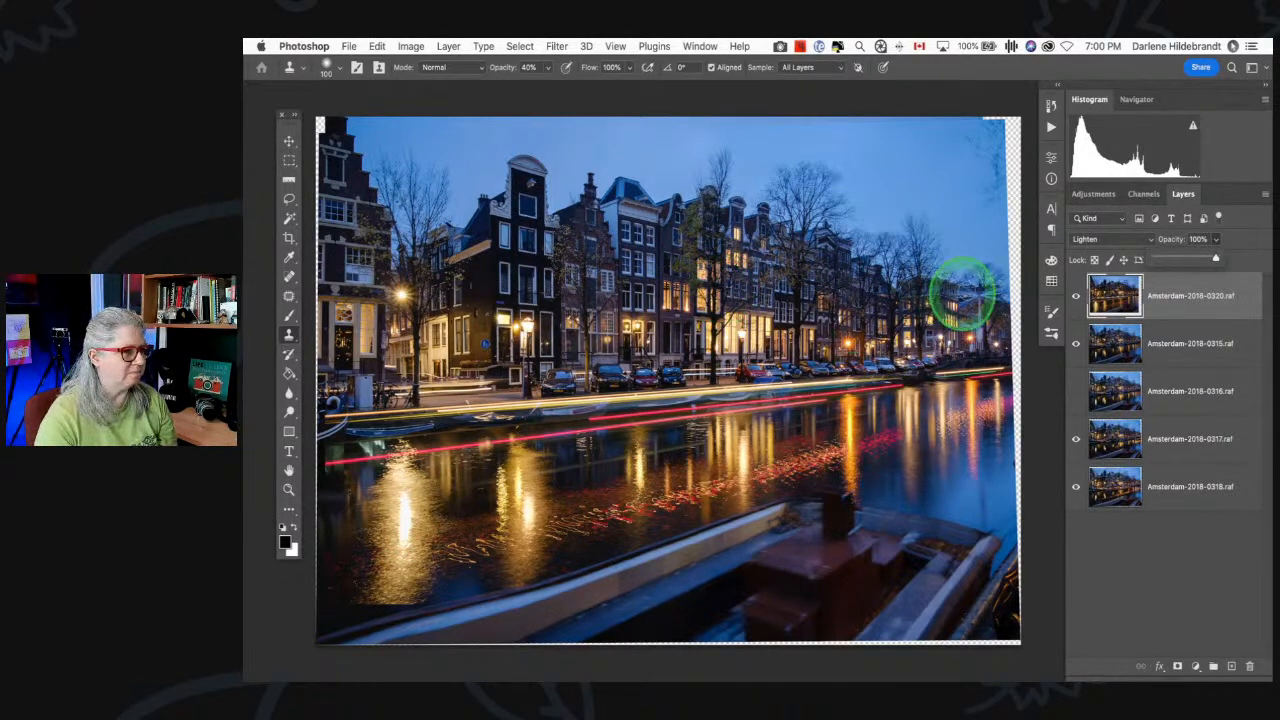
pyautogui.click(1076, 296)
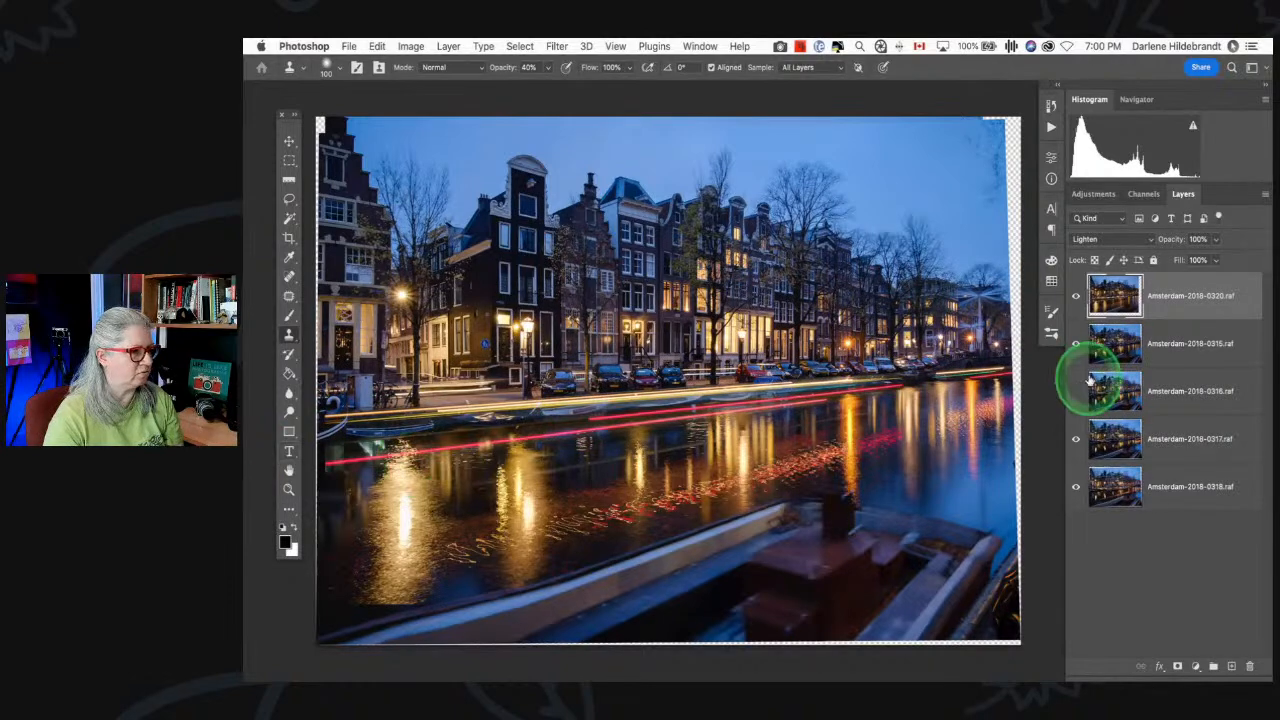
# - Compare the blend with and without layer Amsterdam-2018-0320, leaving that layer hidden
pyautogui.click(1076, 296)
pyautogui.click(1076, 296)
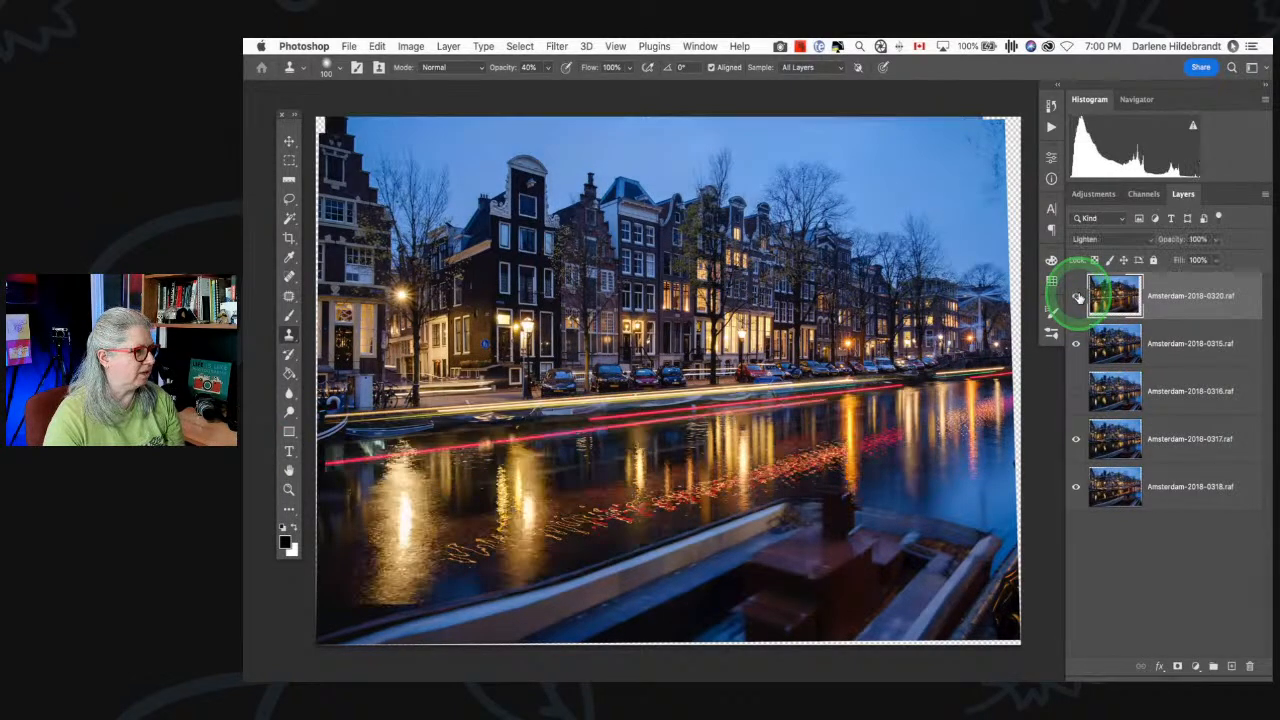
pyautogui.click(1078, 298)
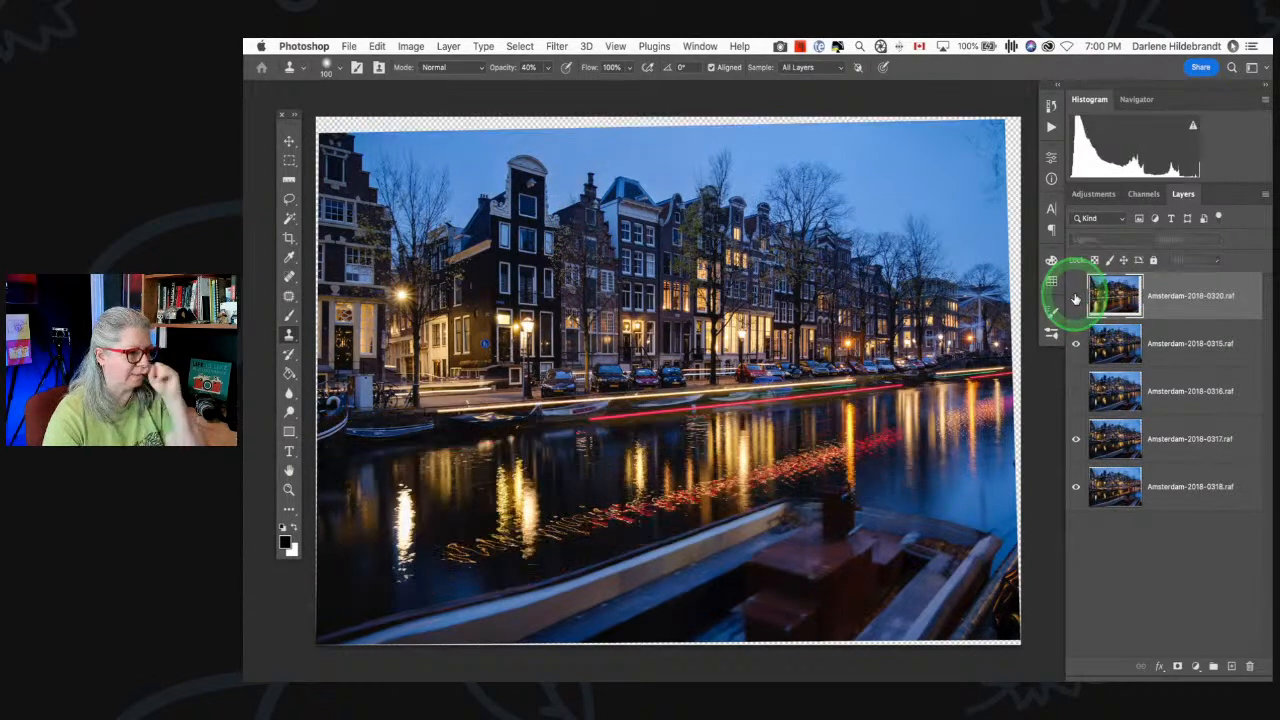
pyautogui.click(1076, 298)
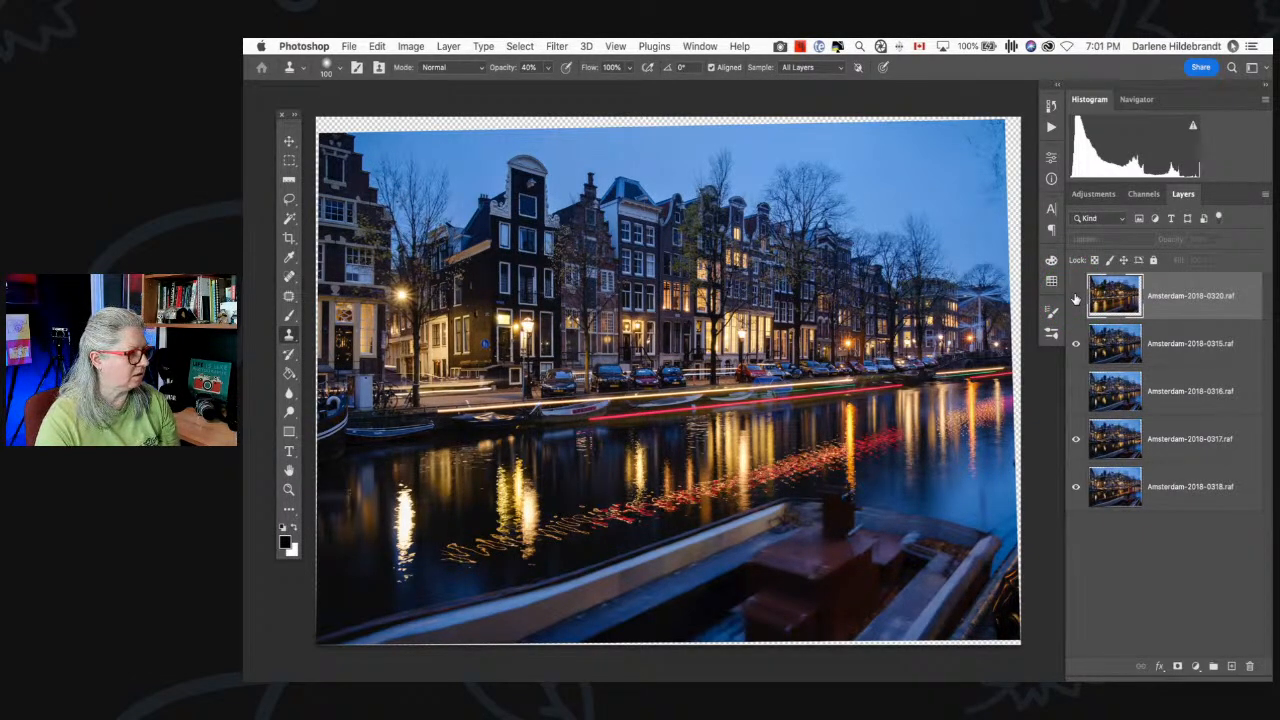
# - Add a layer mask to Amsterdam-2018-0315 and paint black over the foreground boat with a 400 px brush at 50% opacity
pyautogui.click(1174, 357)
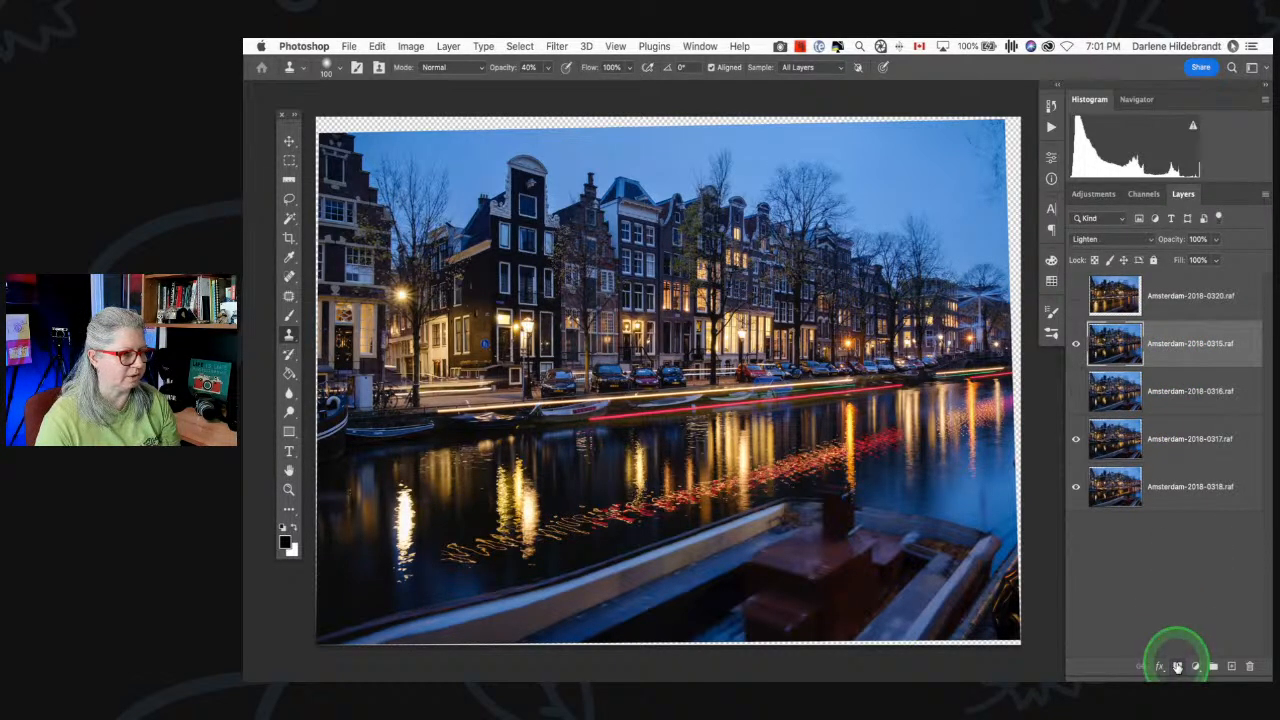
pyautogui.click(1177, 667)
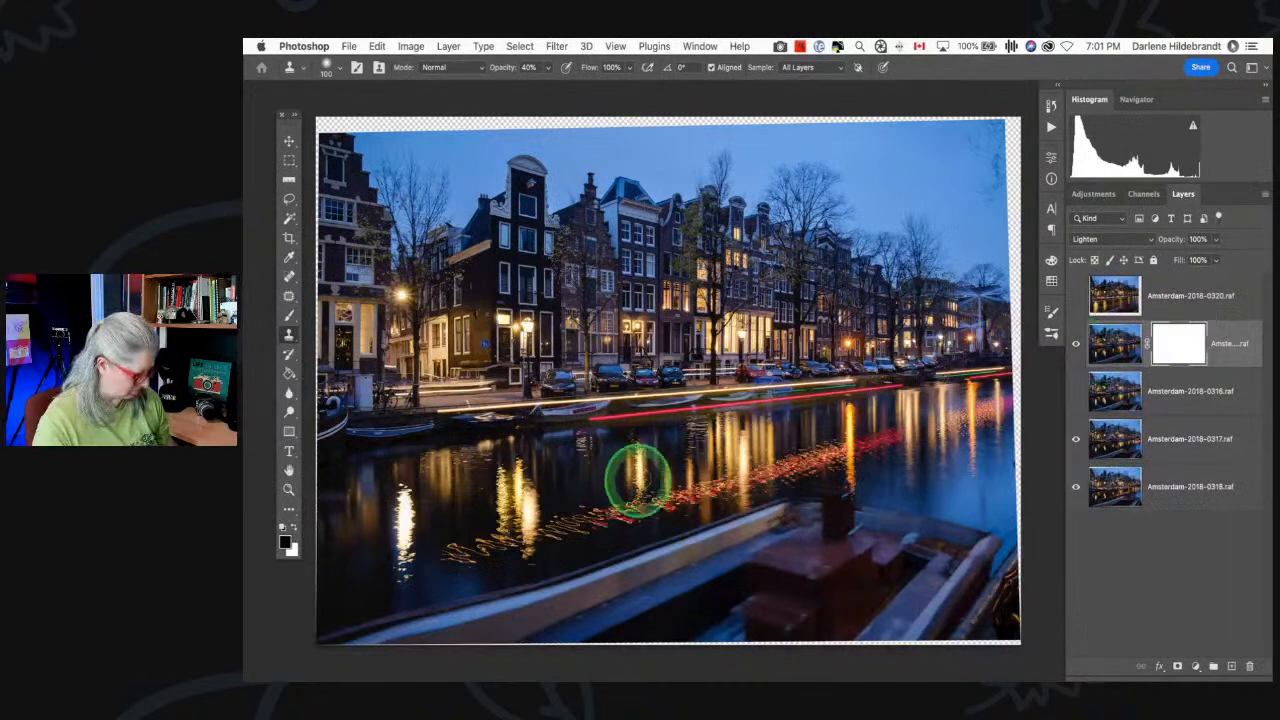
pyautogui.press('b')
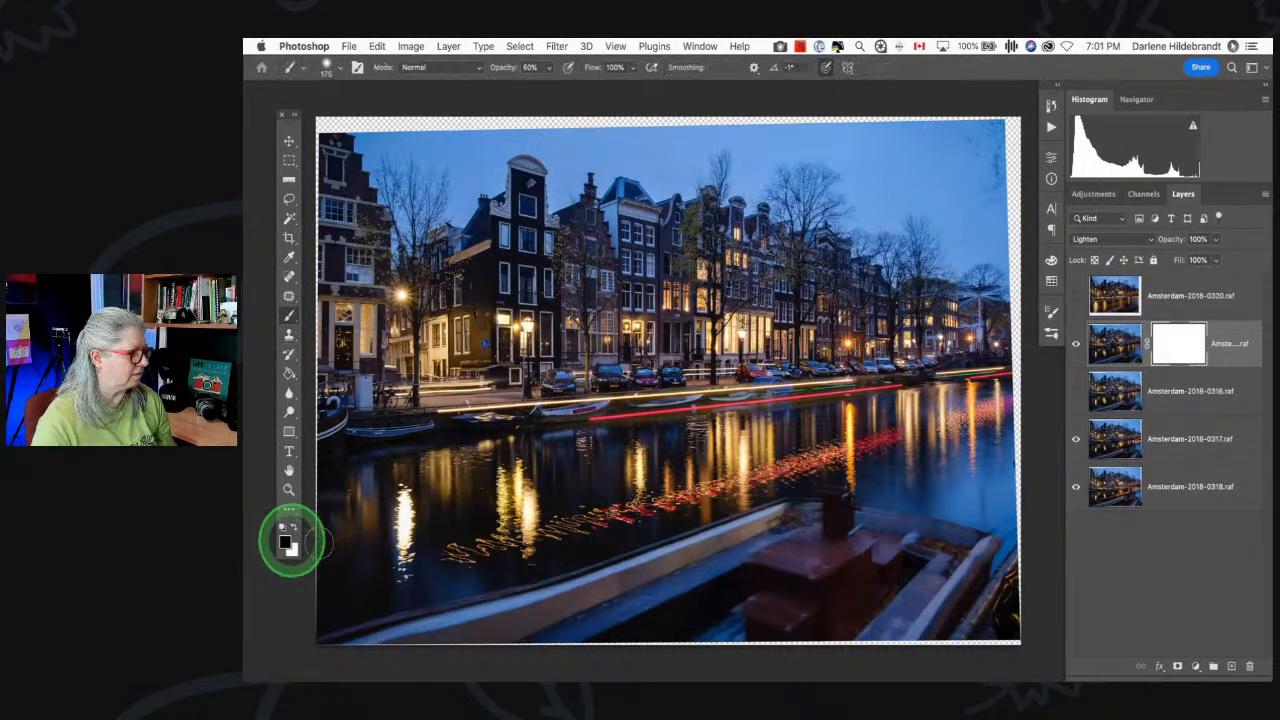
pyautogui.press('5')
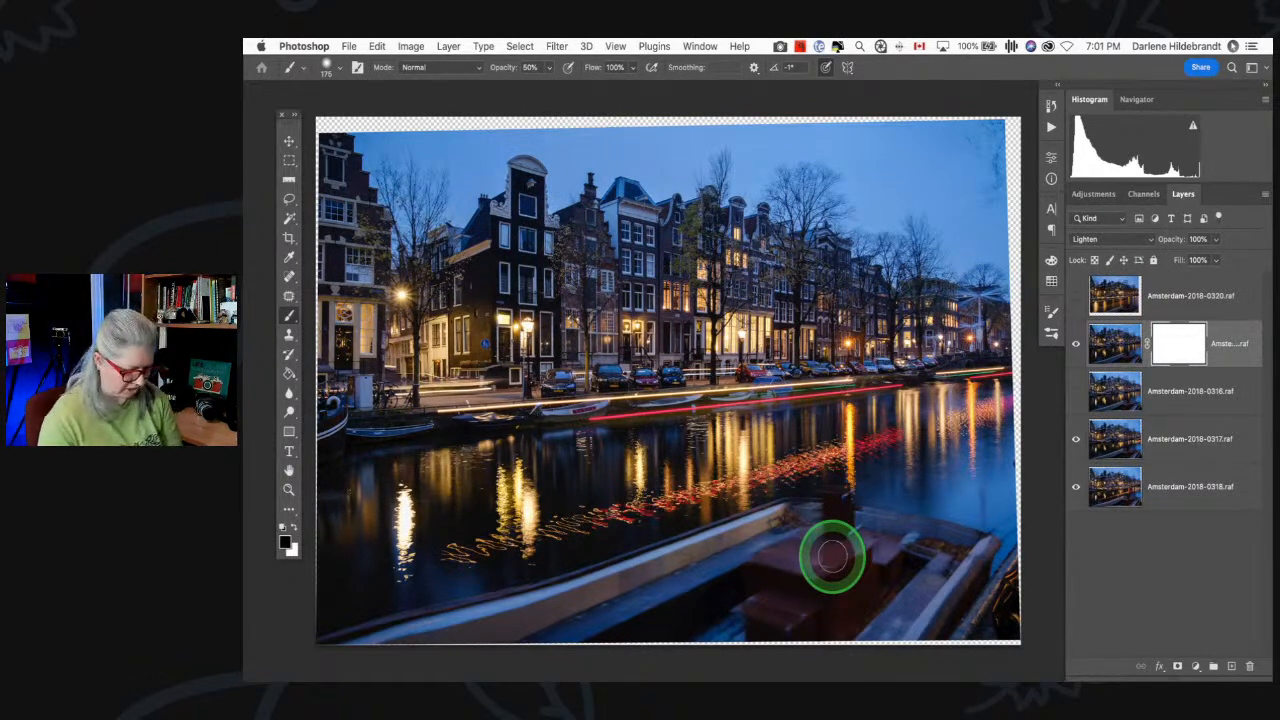
pyautogui.press(']')
pyautogui.press(']')
pyautogui.press(']')
pyautogui.moveTo(796, 592)
pyautogui.mouseDown()
pyautogui.moveTo(907, 579)
pyautogui.moveTo(814, 596)
pyautogui.moveTo(865, 613)
pyautogui.moveTo(950, 601)
pyautogui.moveTo(902, 591)
pyautogui.mouseUp()
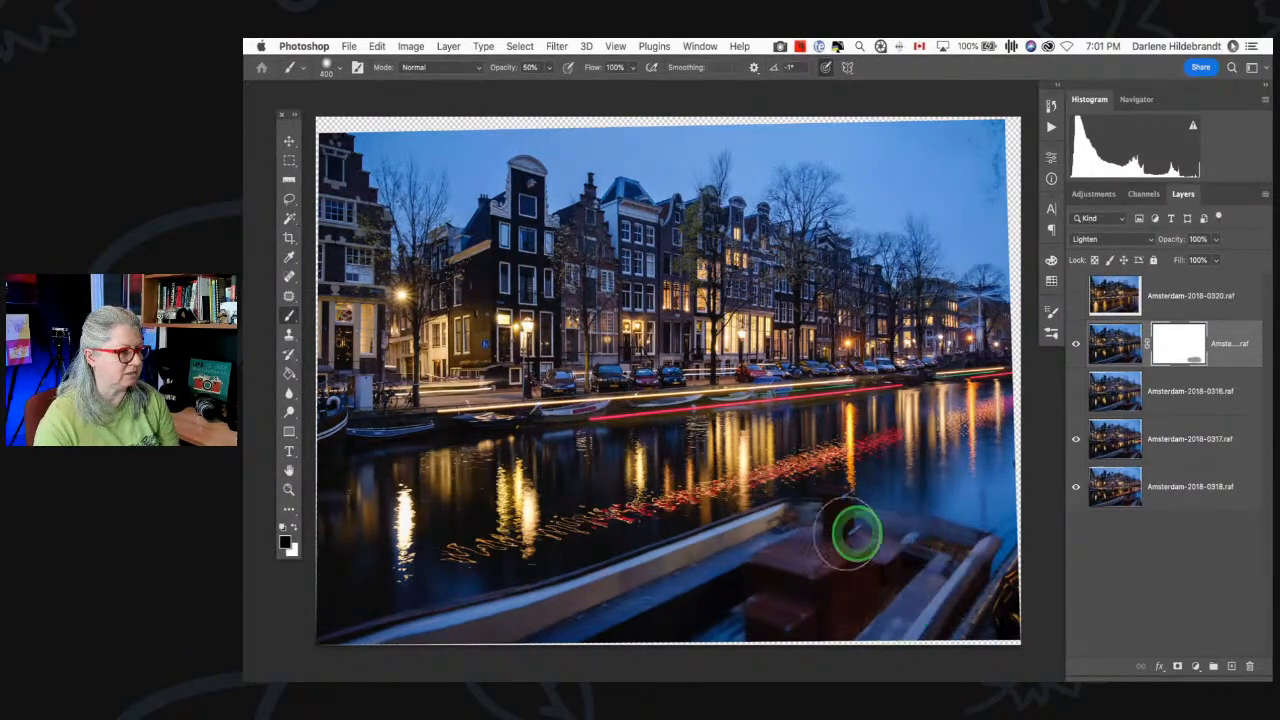
pyautogui.moveTo(818, 507)
pyautogui.mouseDown()
pyautogui.moveTo(597, 618)
pyautogui.moveTo(837, 600)
pyautogui.moveTo(919, 626)
pyautogui.moveTo(543, 623)
pyautogui.mouseUp()
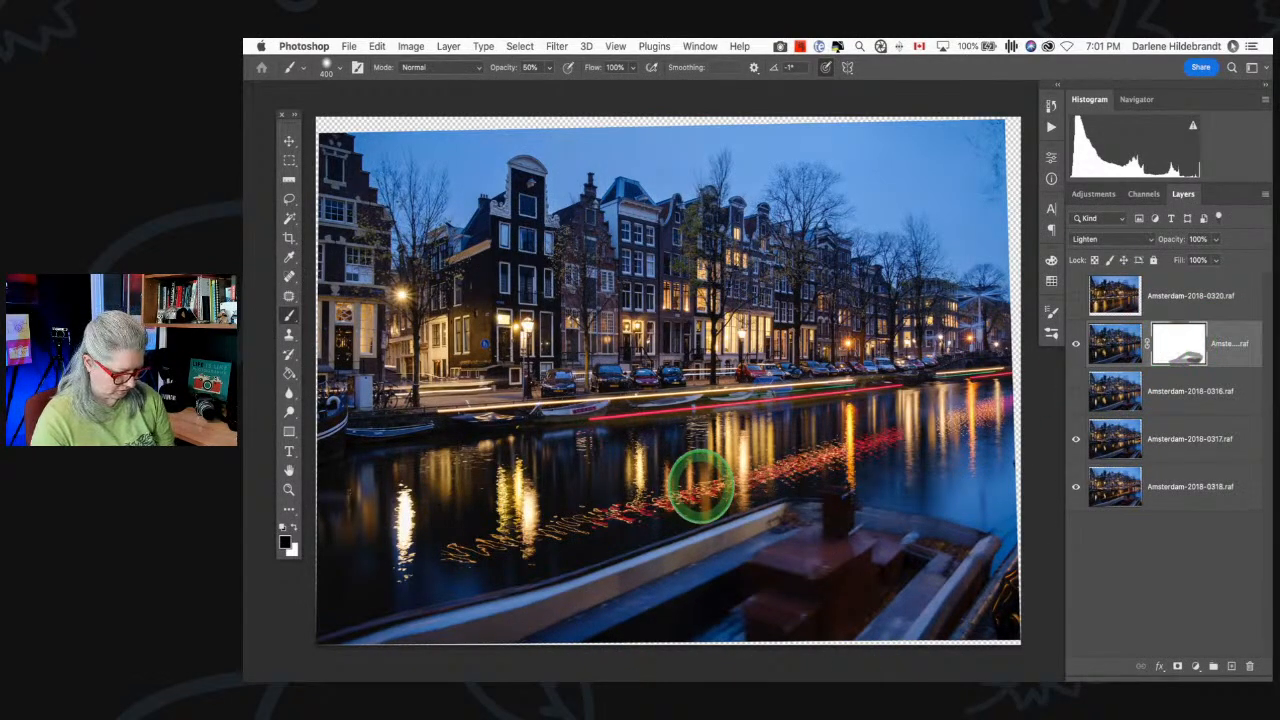
# - Mask out the boat more strongly on layer Amsterdam-2018-0315 using a soft round 600 px black brush at 100% opacity
pyautogui.press(']')
pyautogui.press(']')
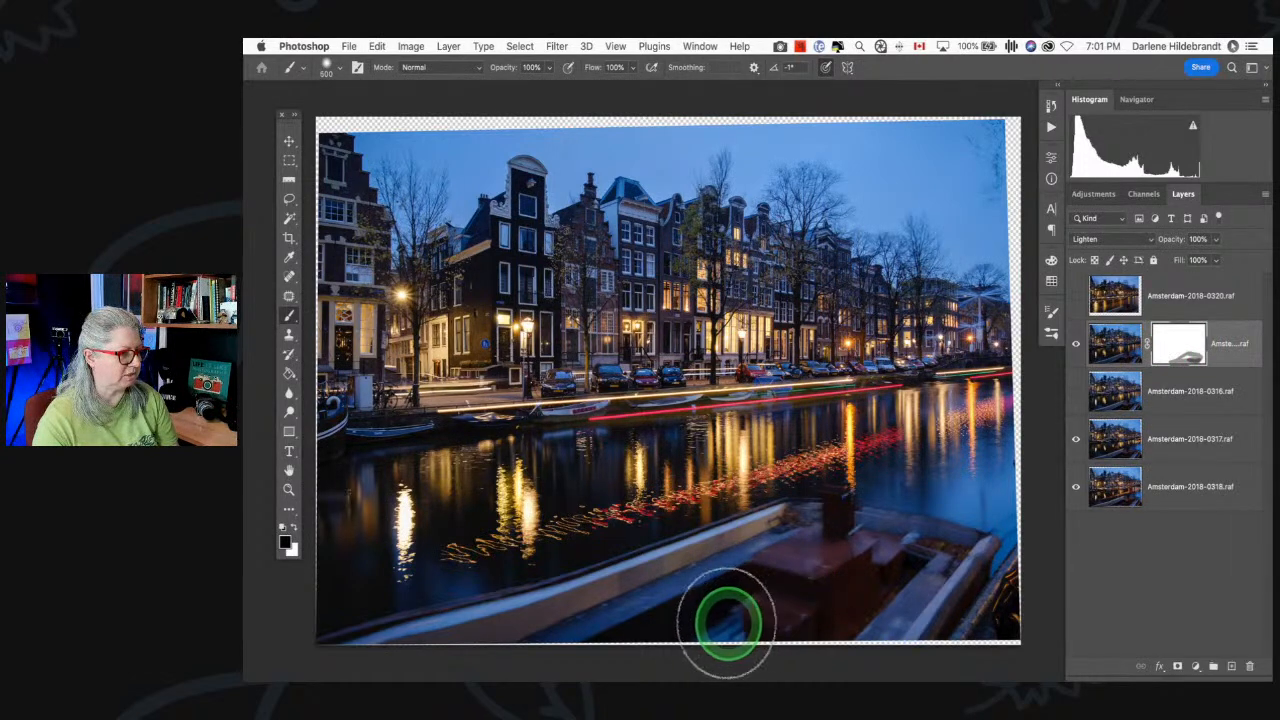
pyautogui.moveTo(900, 623)
pyautogui.mouseDown()
pyautogui.moveTo(1005, 566)
pyautogui.moveTo(851, 537)
pyautogui.moveTo(848, 524)
pyautogui.moveTo(762, 571)
pyautogui.moveTo(528, 597)
pyautogui.moveTo(474, 623)
pyautogui.moveTo(610, 643)
pyautogui.moveTo(755, 570)
pyautogui.mouseUp()
pyautogui.rightClick(768, 558)
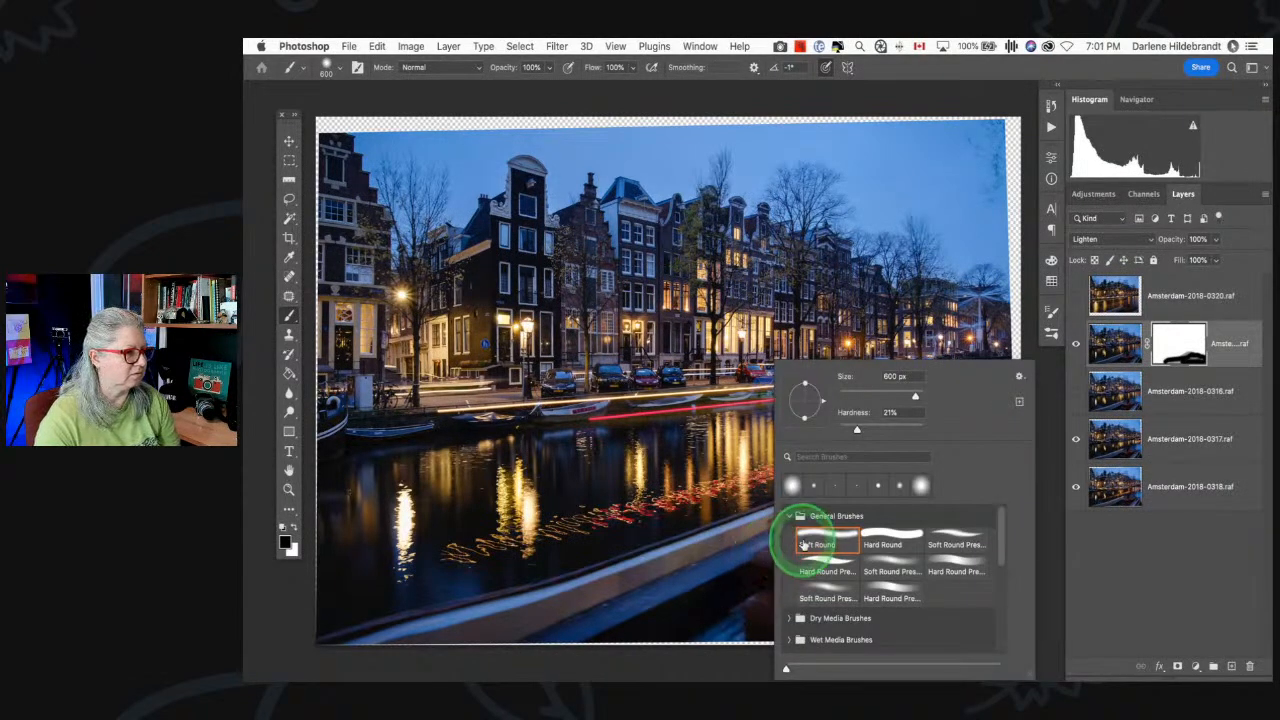
pyautogui.click(791, 486)
pyautogui.click(735, 578)
pyautogui.moveTo(653, 604)
pyautogui.mouseDown()
pyautogui.moveTo(814, 595)
pyautogui.moveTo(871, 563)
pyautogui.moveTo(850, 514)
pyautogui.moveTo(953, 526)
pyautogui.moveTo(940, 608)
pyautogui.mouseUp()
pyautogui.moveTo(818, 577)
pyautogui.mouseDown()
pyautogui.moveTo(779, 616)
pyautogui.moveTo(384, 633)
pyautogui.moveTo(815, 632)
pyautogui.moveTo(952, 616)
pyautogui.moveTo(970, 571)
pyautogui.moveTo(877, 533)
pyautogui.moveTo(760, 540)
pyautogui.mouseUp()
# - Toggle the visibility of masked layer Amsterdam-2018-0315 to check the boat area and the remaining light trails
pyautogui.click(1076, 343)
pyautogui.click(1076, 343)
pyautogui.click(1076, 343)
pyautogui.click(1076, 343)
pyautogui.click(1076, 343)
pyautogui.click(1076, 343)
pyautogui.click(1072, 310)
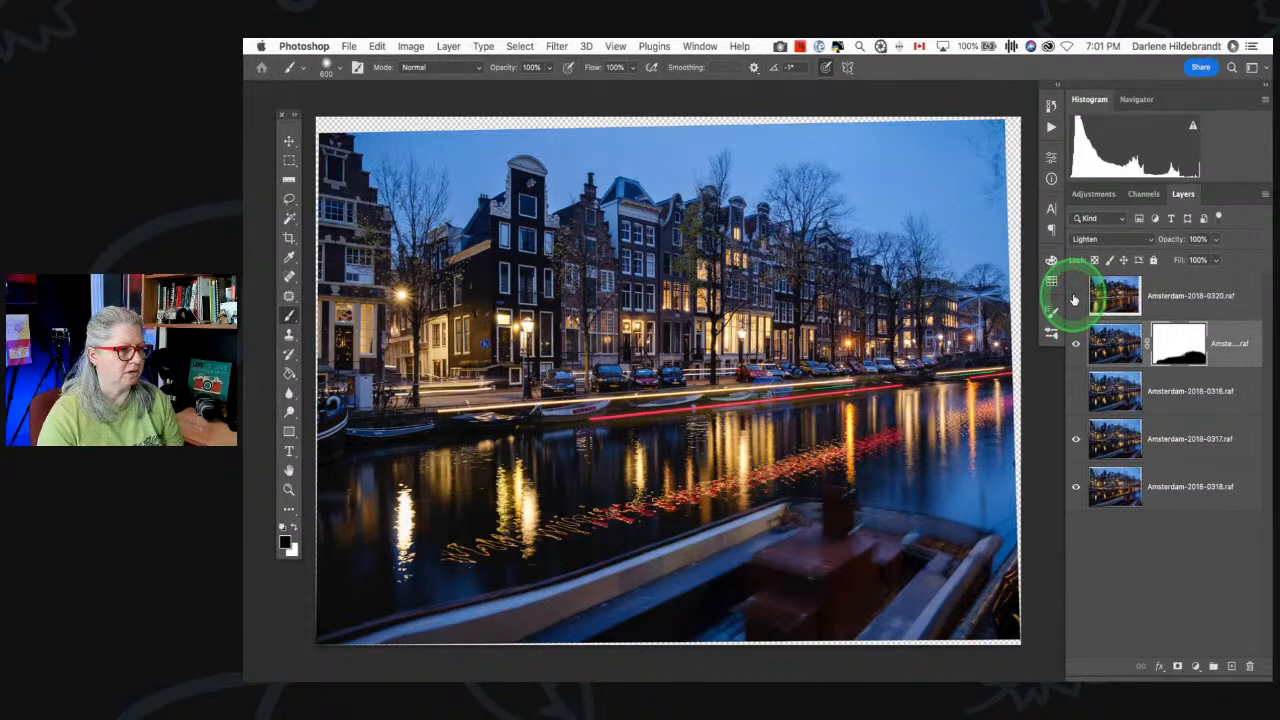
# - Show layer Amsterdam-2018-0320 and give it a black layer mask that hides all of its content
pyautogui.click(1149, 289)
pyautogui.click(1076, 297)
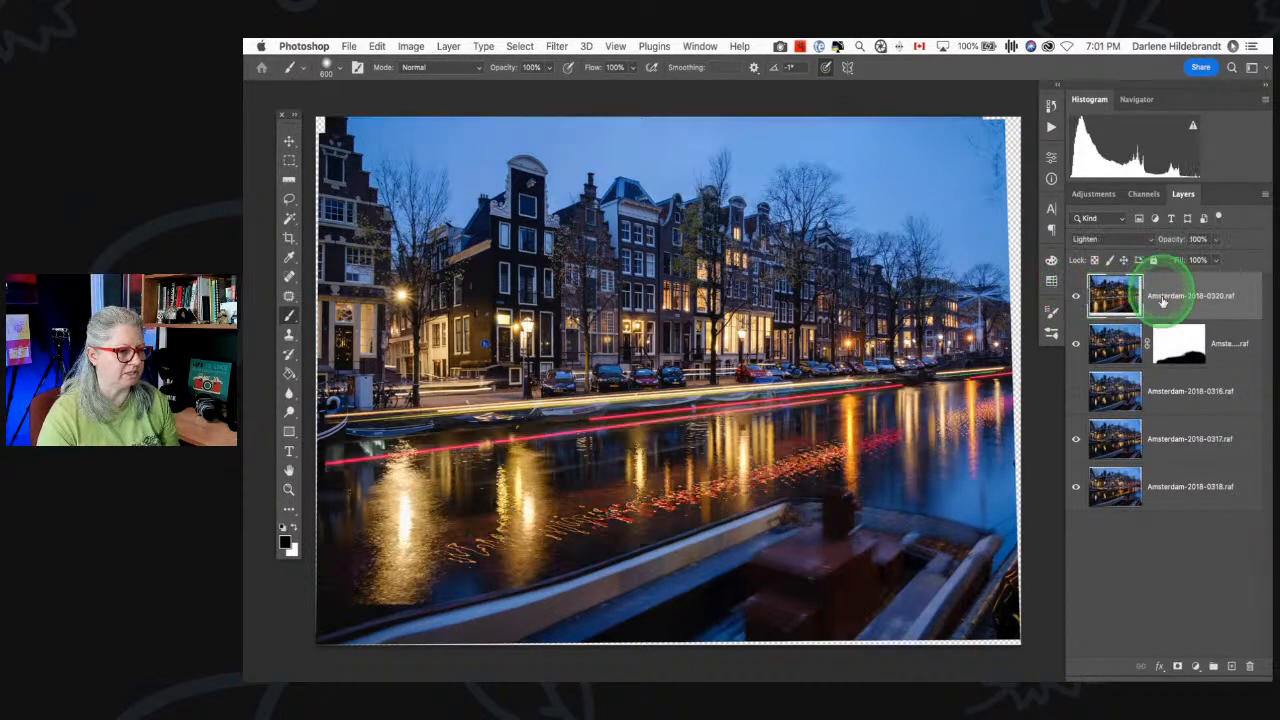
pyautogui.click(1178, 665)
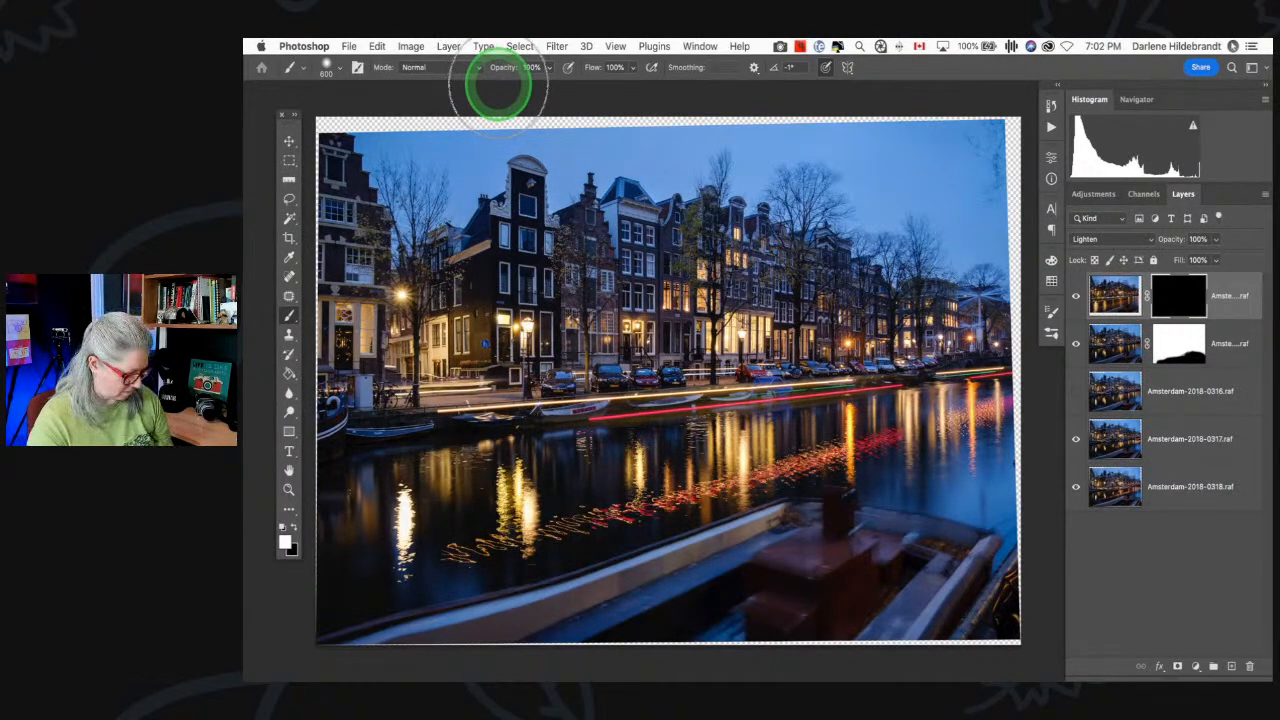
# - Configure the brush as Soft Round at 300 px with 0% hardness, 50% opacity and 1% spacing
pyautogui.press('5')
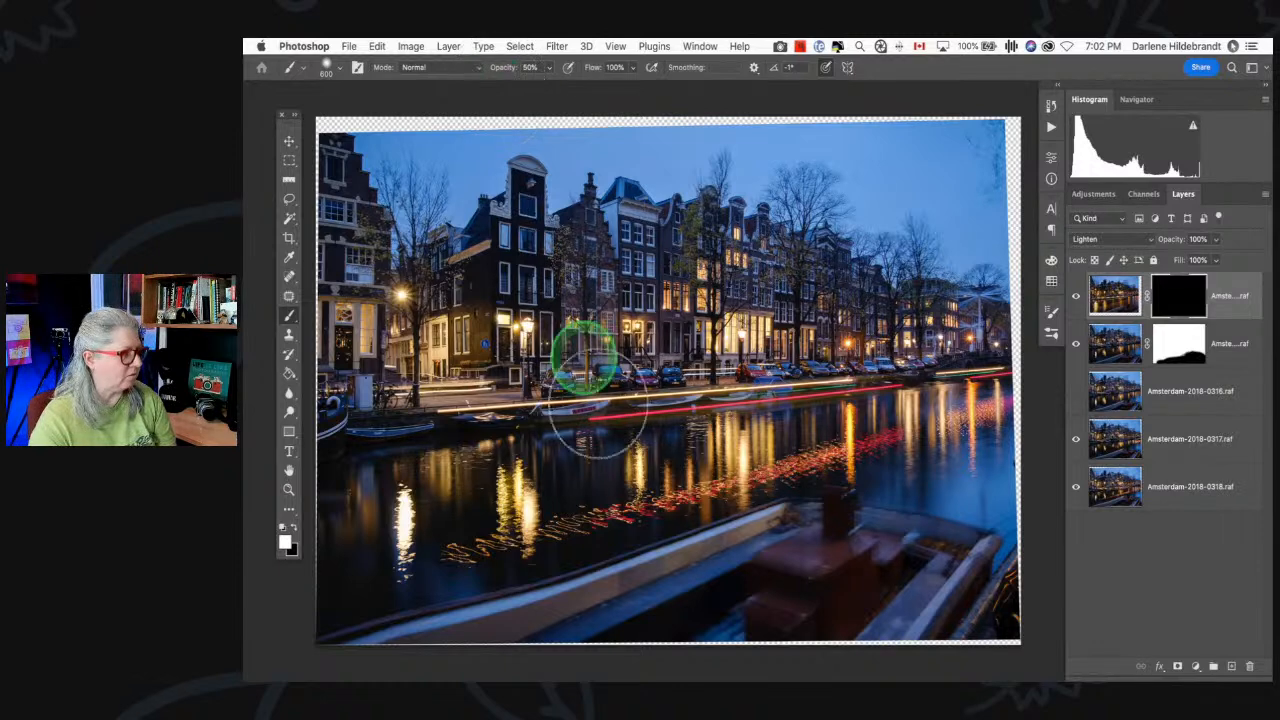
pyautogui.click(1233, 46)
pyautogui.click(1203, 77)
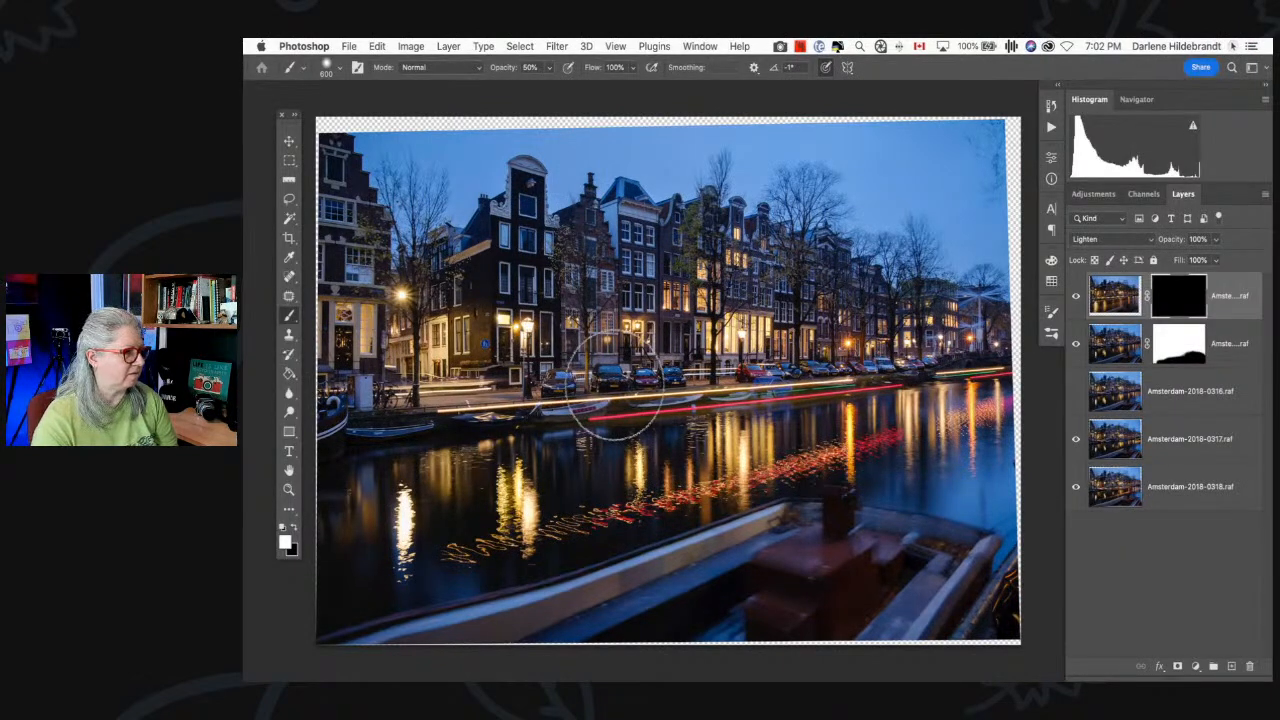
pyautogui.rightClick(618, 383)
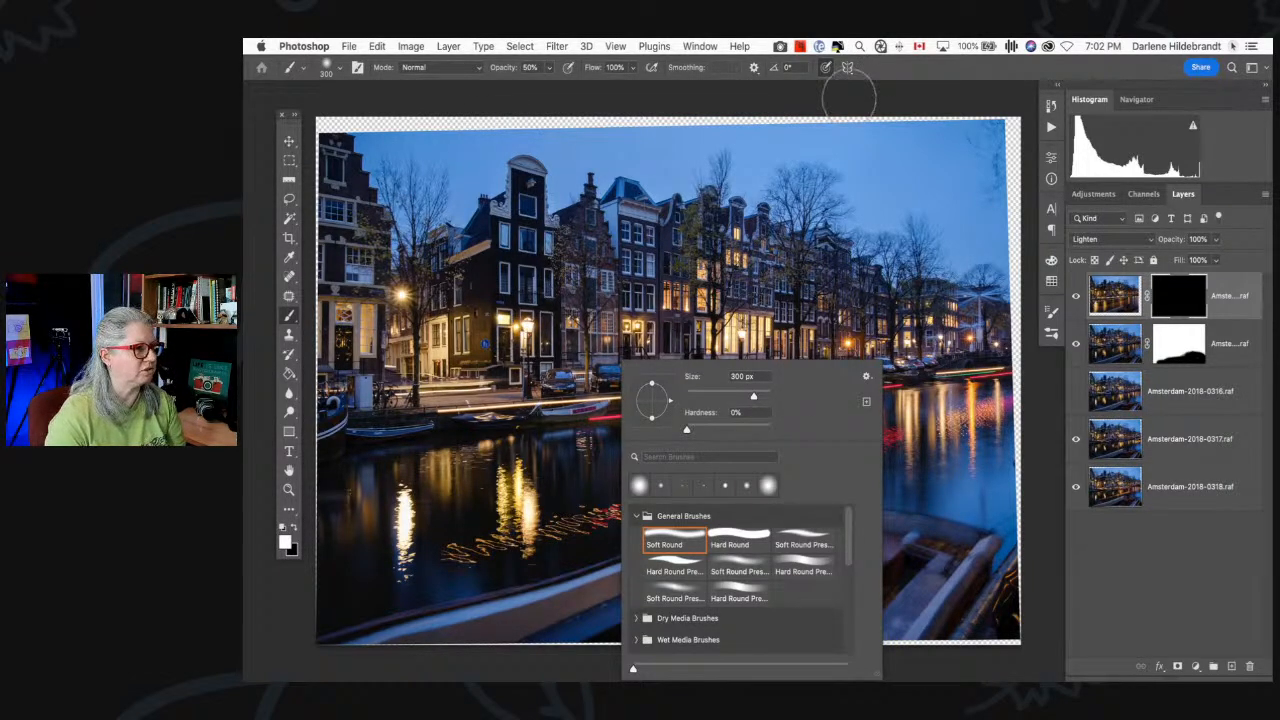
pyautogui.click(851, 96)
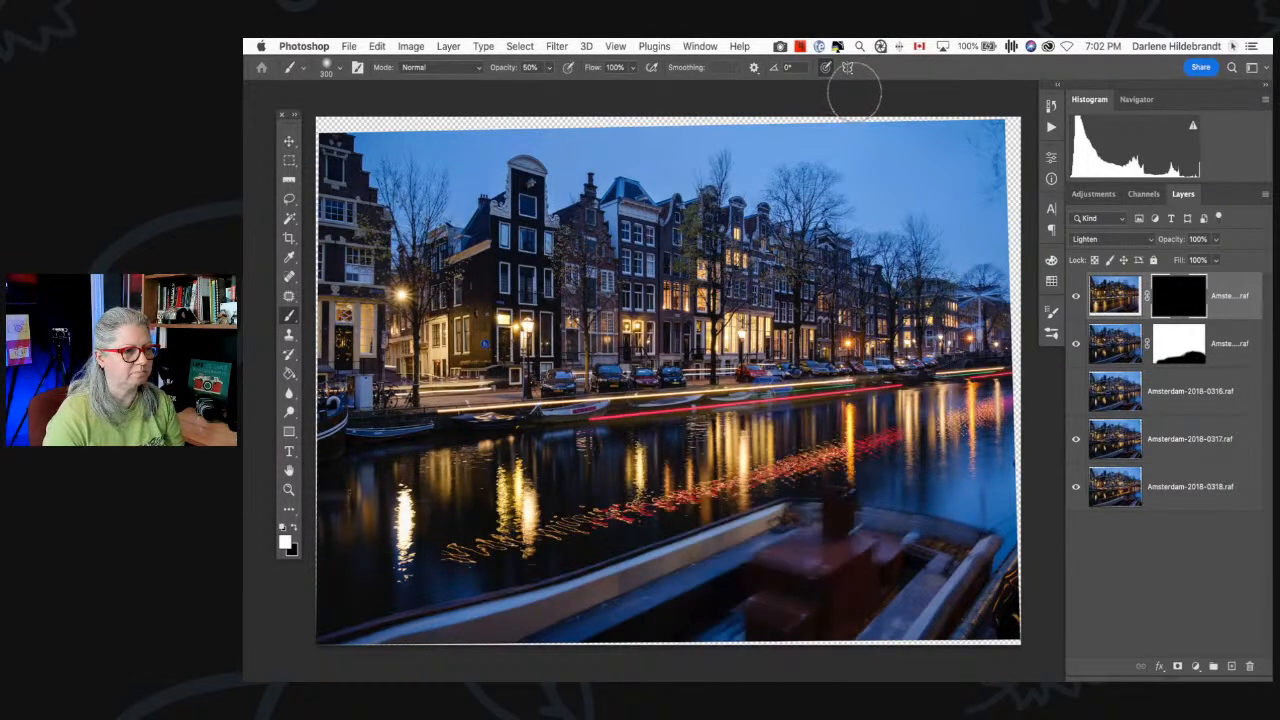
pyautogui.click(1052, 314)
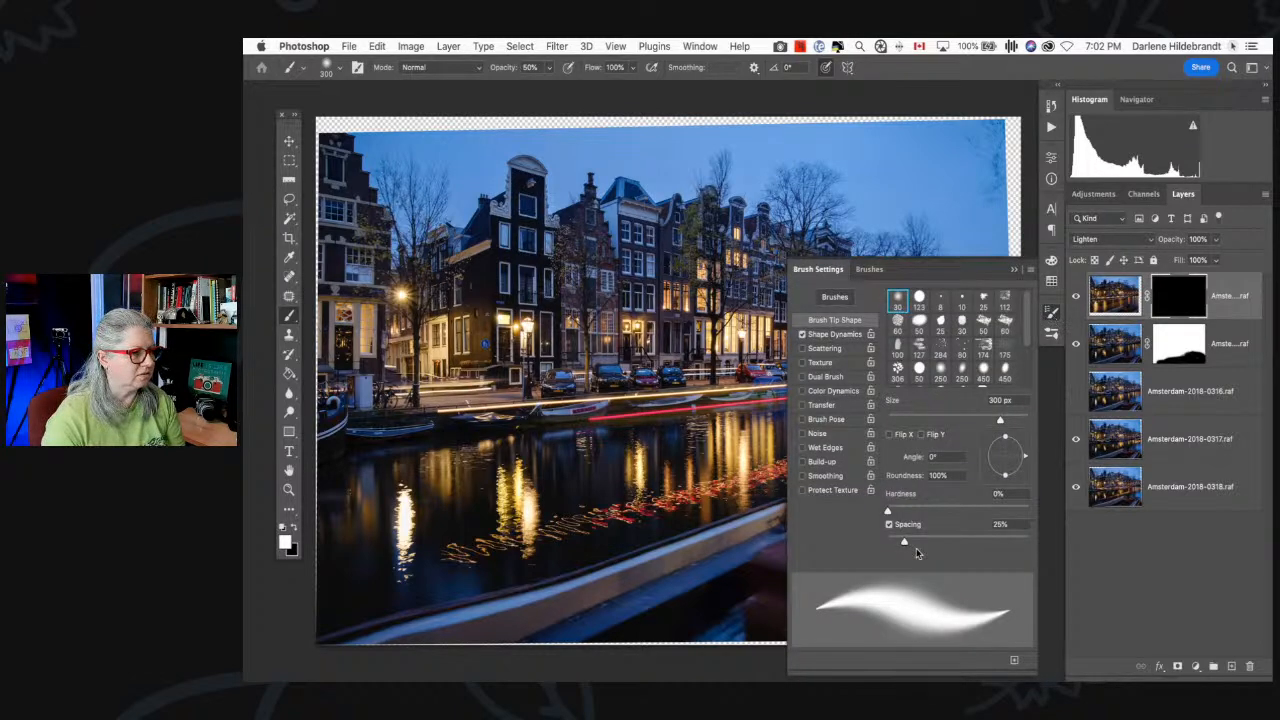
pyautogui.moveTo(901, 547); pyautogui.dragTo(857, 535)
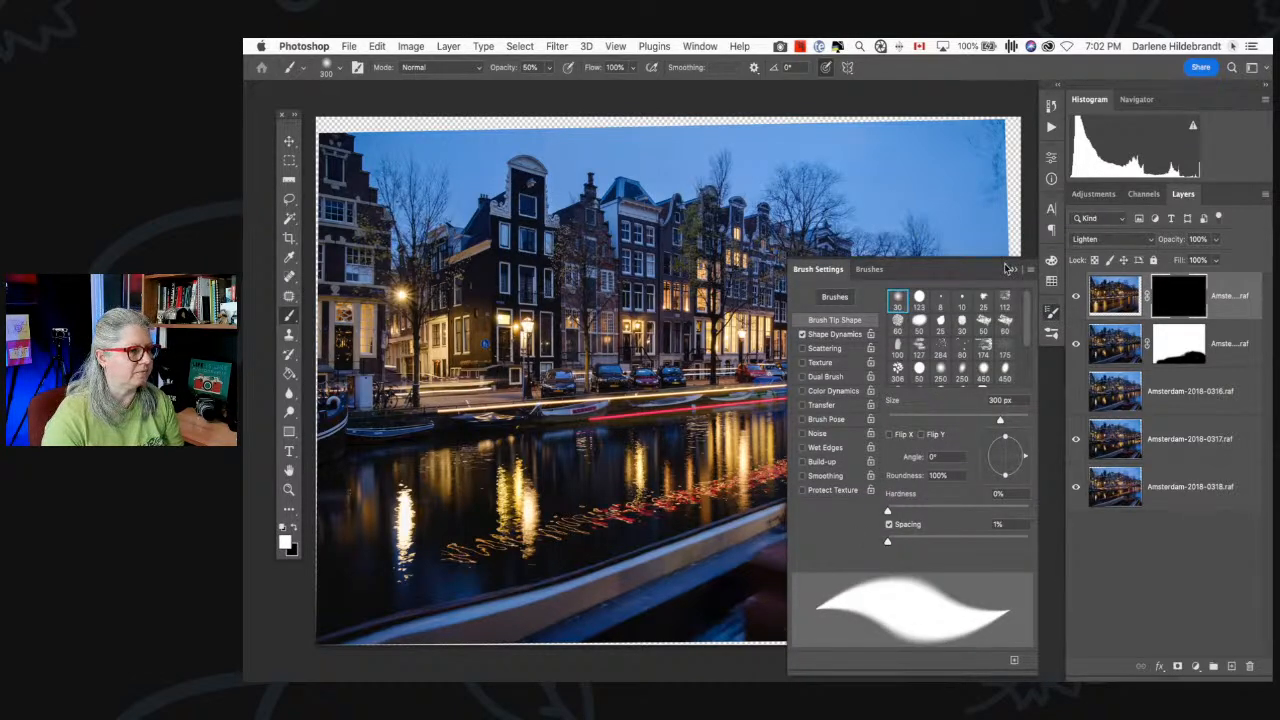
pyautogui.click(1012, 272)
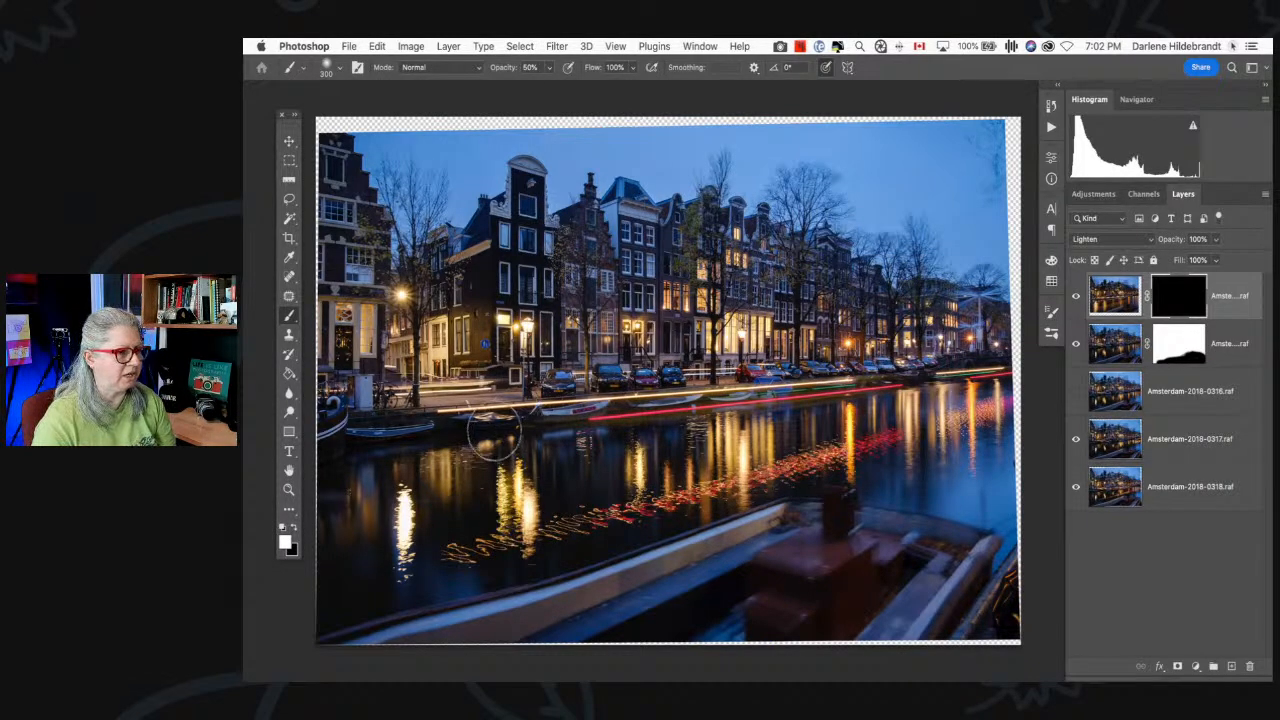
# - Paint white on the Amsterdam-2018-0320 mask along the canal's light trails and over the golden water reflections to reveal them
pyautogui.moveTo(508, 433)
pyautogui.mouseDown()
pyautogui.moveTo(579, 420)
pyautogui.moveTo(472, 457)
pyautogui.moveTo(846, 408)
pyautogui.mouseUp()
pyautogui.moveTo(1000, 366)
pyautogui.mouseDown()
pyautogui.moveTo(643, 441)
pyautogui.moveTo(863, 393)
pyautogui.moveTo(475, 446)
pyautogui.mouseUp()
pyautogui.moveTo(677, 427); pyautogui.dragTo(417, 460)
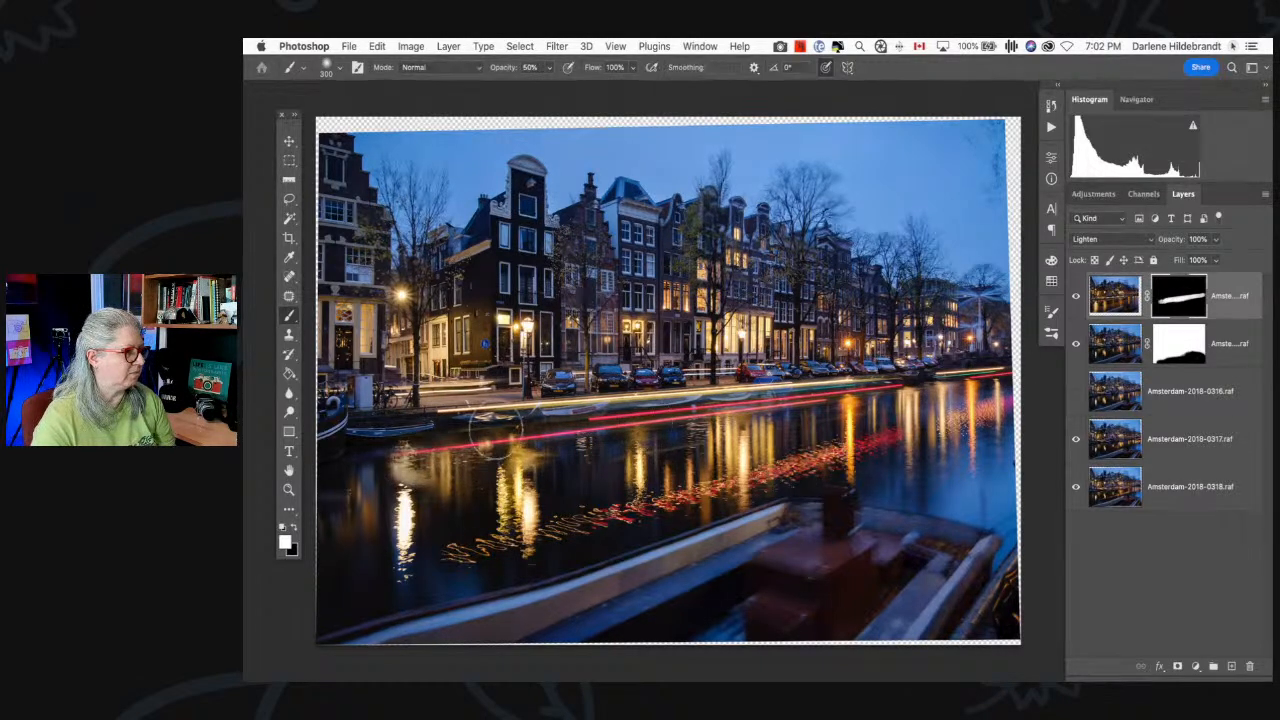
pyautogui.moveTo(574, 431); pyautogui.dragTo(318, 473)
pyautogui.moveTo(472, 453)
pyautogui.mouseDown()
pyautogui.moveTo(370, 484)
pyautogui.moveTo(320, 537)
pyautogui.moveTo(422, 520)
pyautogui.moveTo(457, 543)
pyautogui.moveTo(337, 583)
pyautogui.moveTo(447, 568)
pyautogui.moveTo(608, 490)
pyautogui.moveTo(574, 463)
pyautogui.moveTo(263, 475)
pyautogui.mouseUp()
pyautogui.press('space')
pyautogui.moveTo(456, 434)
pyautogui.mouseDown()
pyautogui.moveTo(334, 443)
pyautogui.moveTo(530, 450)
pyautogui.mouseUp()
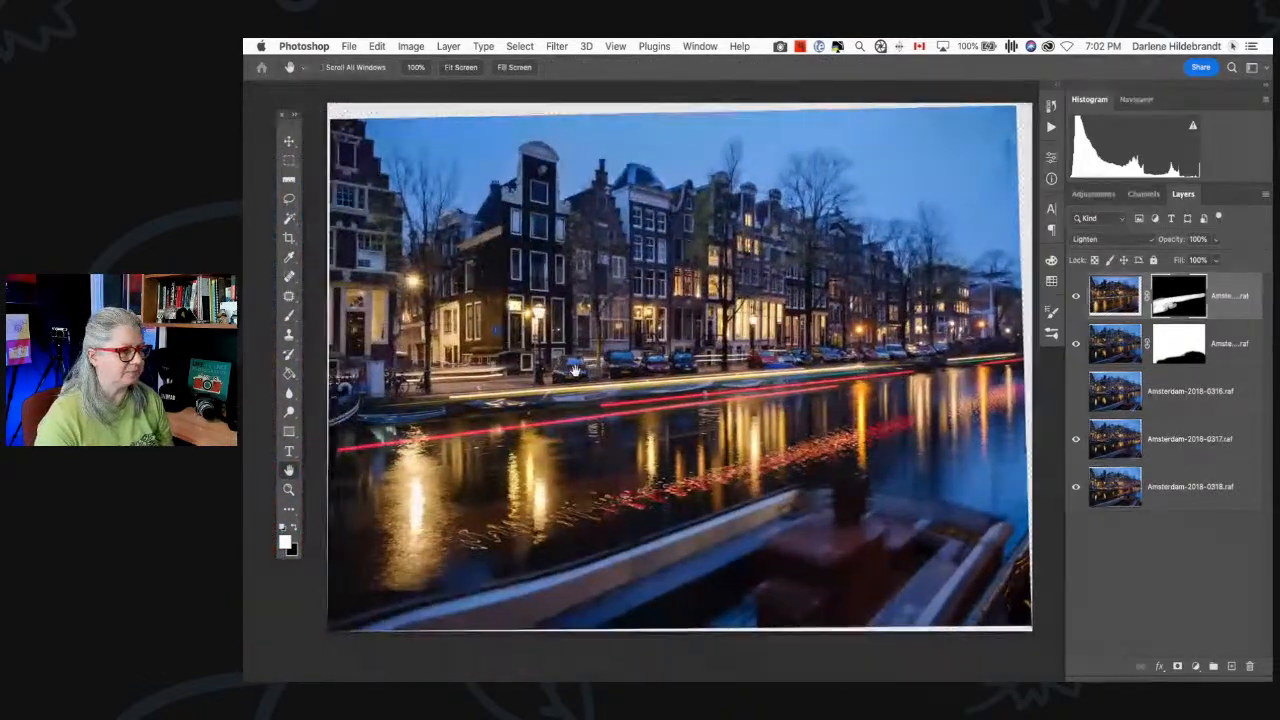
# - Disable and re-enable the Amsterdam-2018-0320 mask repeatedly to compare the masked and unmasked blend, ending with the mask enabled and the Brush tool active
pyautogui.keyDown('shift'); pyautogui.click(1174, 298); pyautogui.keyUp('shift')
pyautogui.keyDown('shift'); pyautogui.click(1174, 298); pyautogui.keyUp('shift')
pyautogui.keyDown('shift'); pyautogui.click(1174, 298); pyautogui.keyUp('shift')
pyautogui.keyDown('shift'); pyautogui.click(1174, 298); pyautogui.keyUp('shift')
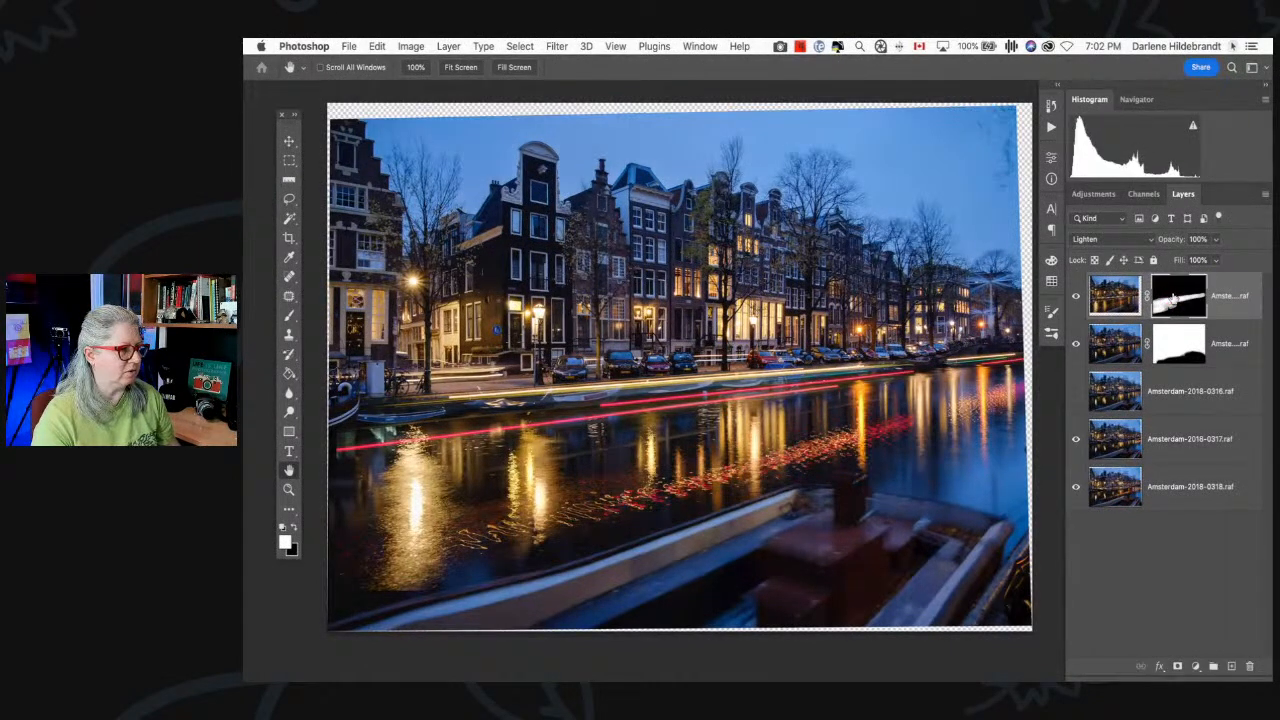
pyautogui.keyDown('shift'); pyautogui.click(1174, 299); pyautogui.keyUp('shift')
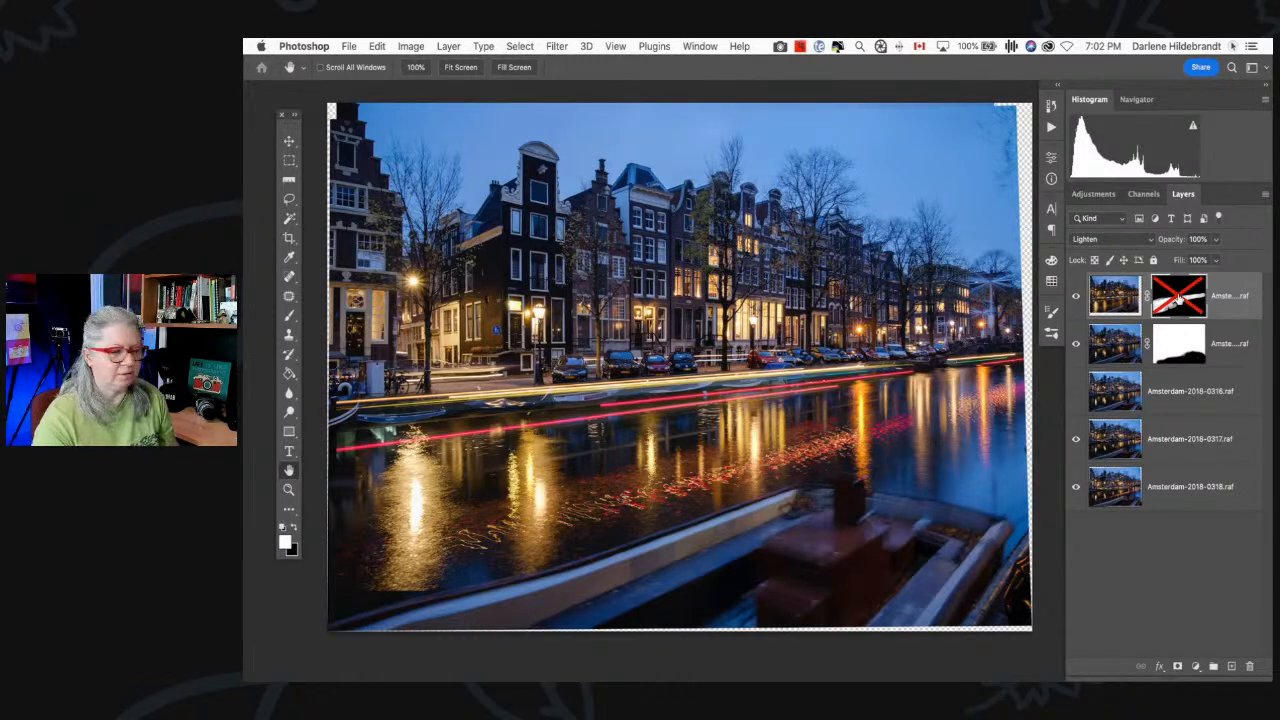
pyautogui.keyDown('shift'); pyautogui.click(1178, 298); pyautogui.keyUp('shift')
pyautogui.keyDown('shift'); pyautogui.click(1178, 298); pyautogui.keyUp('shift')
pyautogui.keyDown('shift'); pyautogui.click(1178, 298); pyautogui.keyUp('shift')
pyautogui.keyDown('shift'); pyautogui.click(1178, 298); pyautogui.keyUp('shift')
pyautogui.keyDown('shift'); pyautogui.click(1180, 297); pyautogui.keyUp('shift')
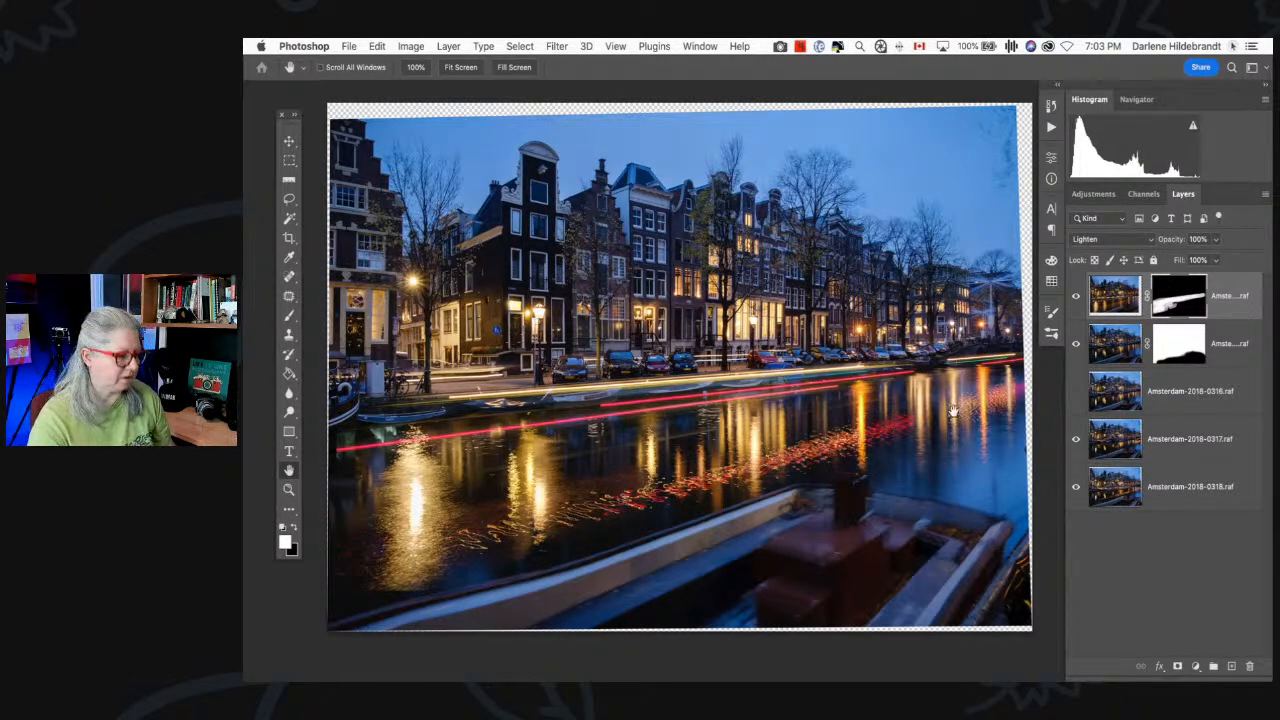
pyautogui.press('b')
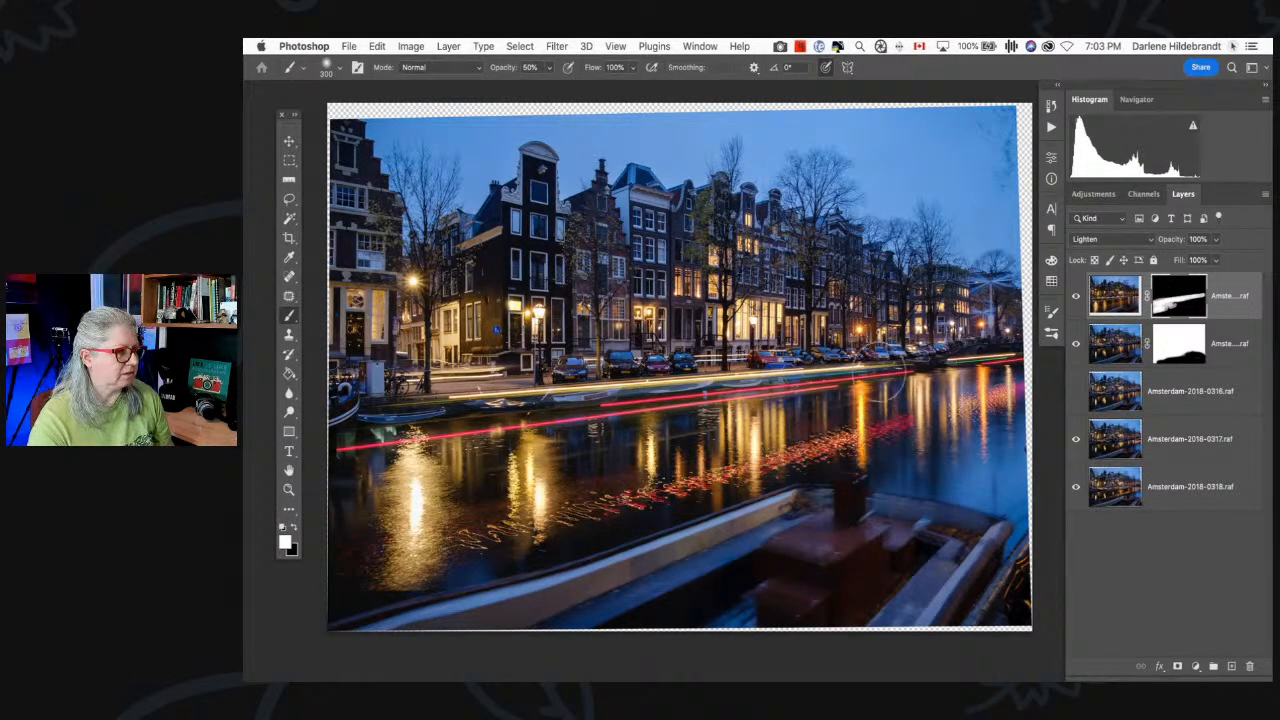
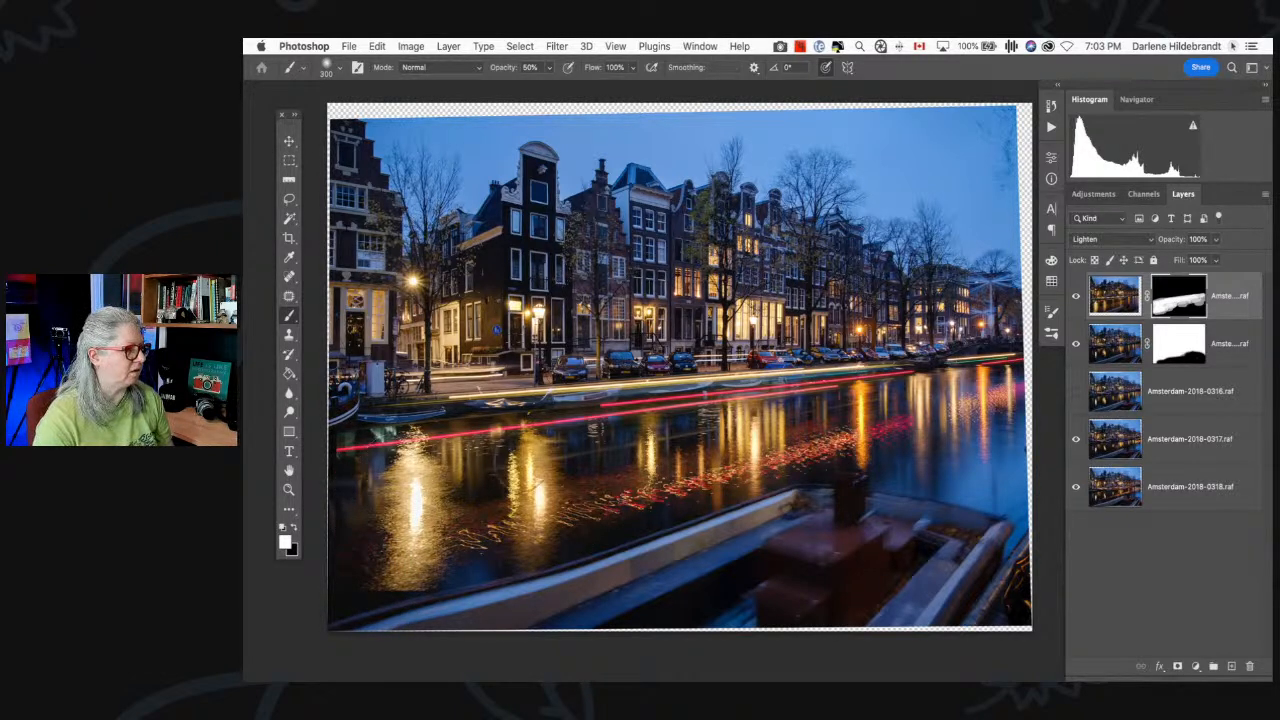
# - Check the Amsterdam-2018-0320 mask's effect by switching it off and on, leaving it enabled
pyautogui.keyDown('shift'); pyautogui.click(1181, 298); pyautogui.keyUp('shift')
pyautogui.keyDown('shift'); pyautogui.click(1181, 298); pyautogui.keyUp('shift')
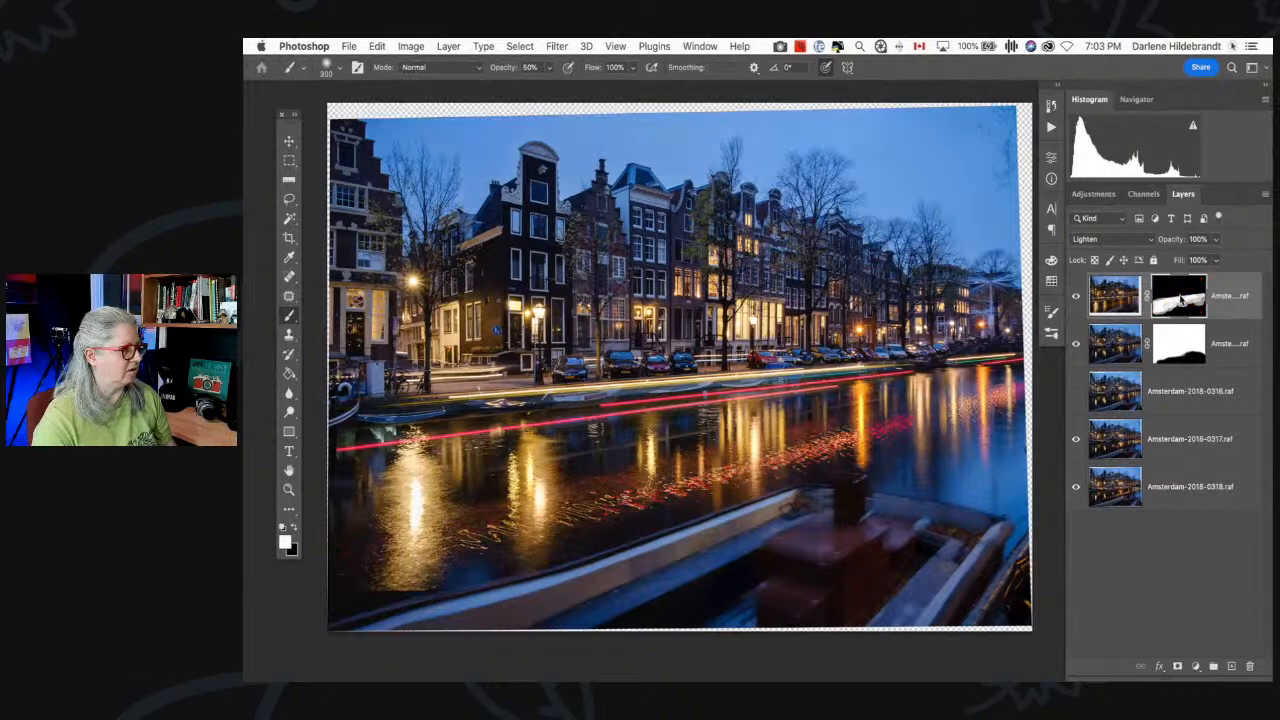
pyautogui.keyDown('shift'); pyautogui.click(1181, 298); pyautogui.keyUp('shift')
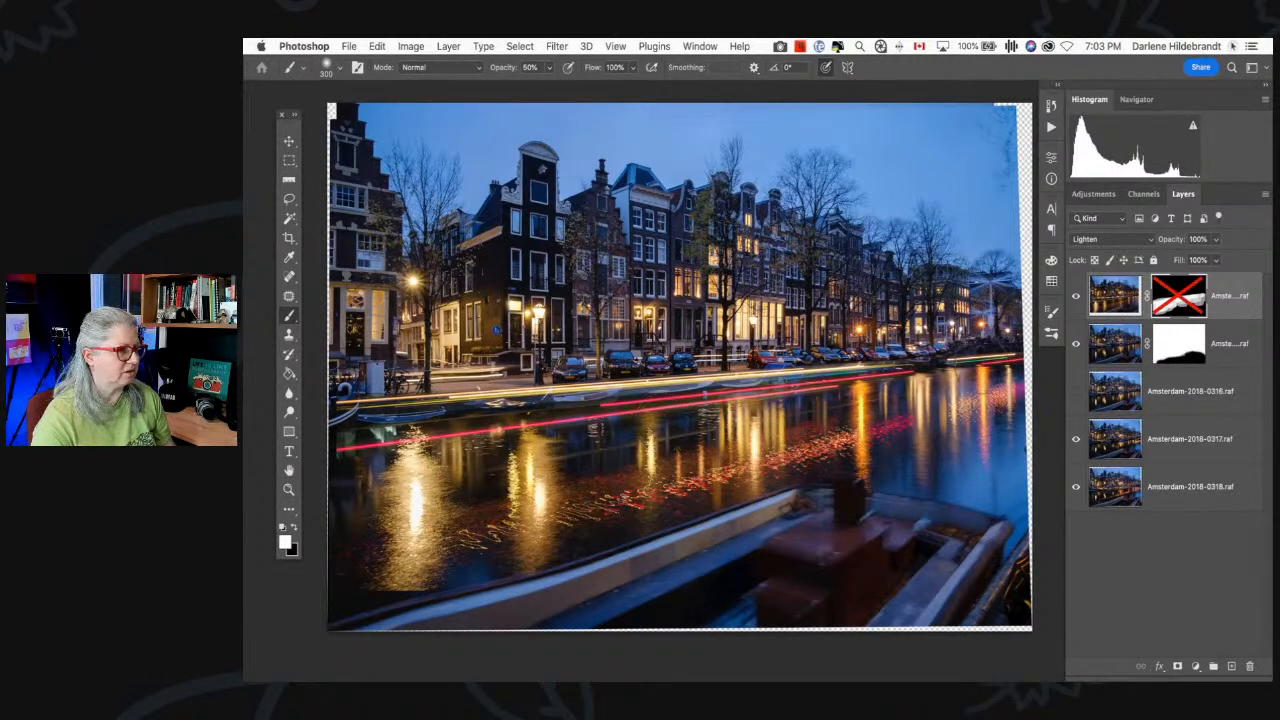
pyautogui.keyDown('shift'); pyautogui.click(1163, 310); pyautogui.keyUp('shift')
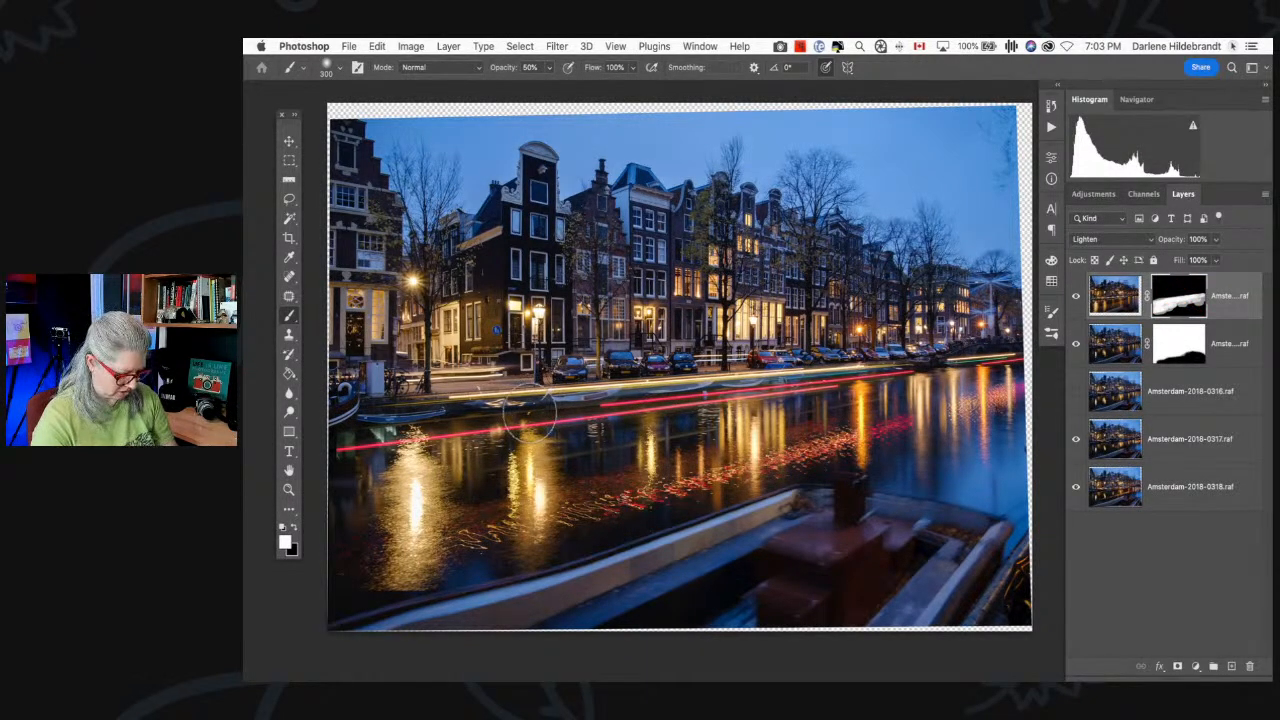
# - Reduce the brush to 200 px and paint white on the top layer's mask along the street's light trails
pyautogui.press('[')
pyautogui.press('[')
pyautogui.press('[')
pyautogui.press('[')
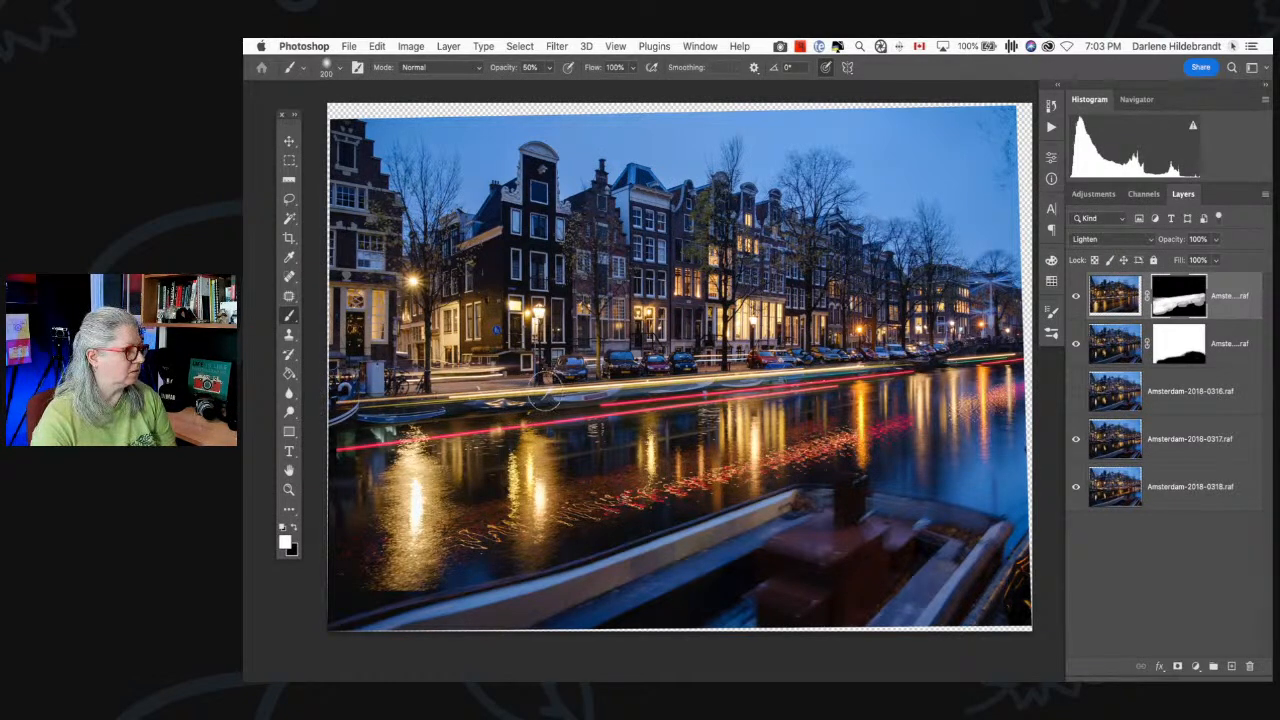
pyautogui.moveTo(360, 402)
pyautogui.mouseDown()
pyautogui.moveTo(951, 369)
pyautogui.moveTo(978, 354)
pyautogui.mouseUp()
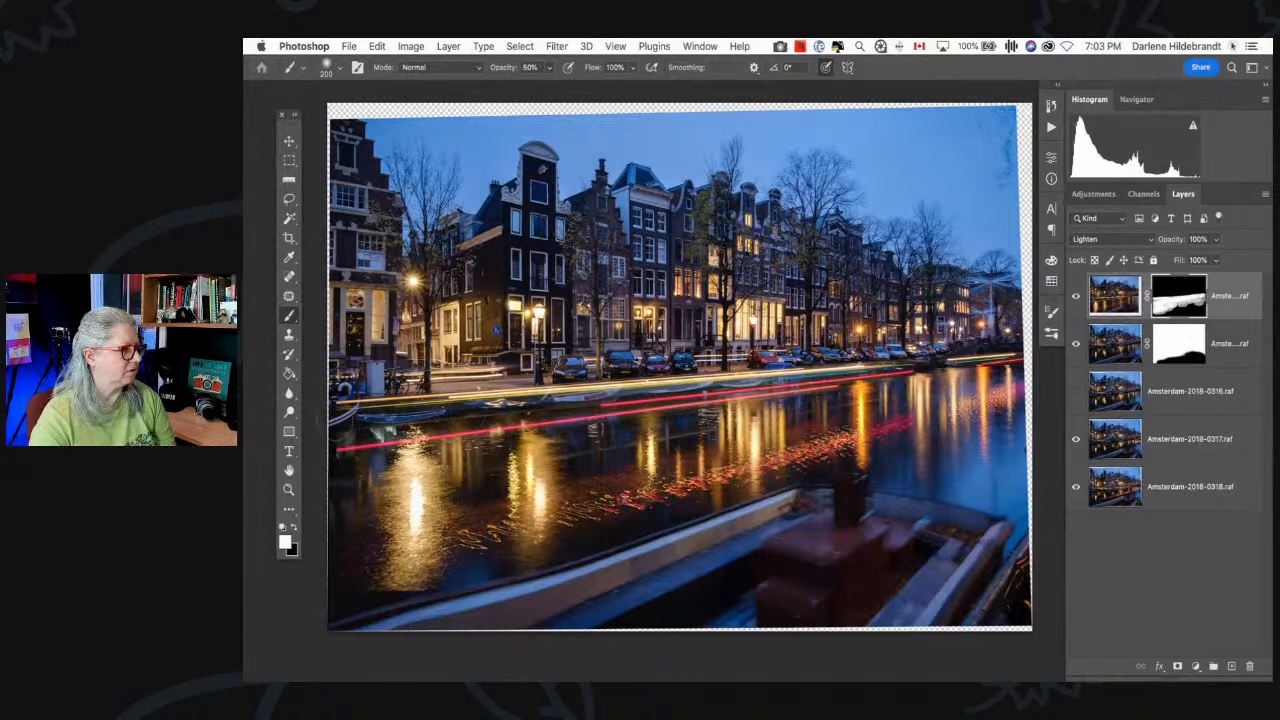
# - Compare the newly painted light trails with the top layer's mask disabled and enabled, leaving the mask on
pyautogui.keyDown('shift'); pyautogui.click(1180, 299); pyautogui.keyUp('shift')
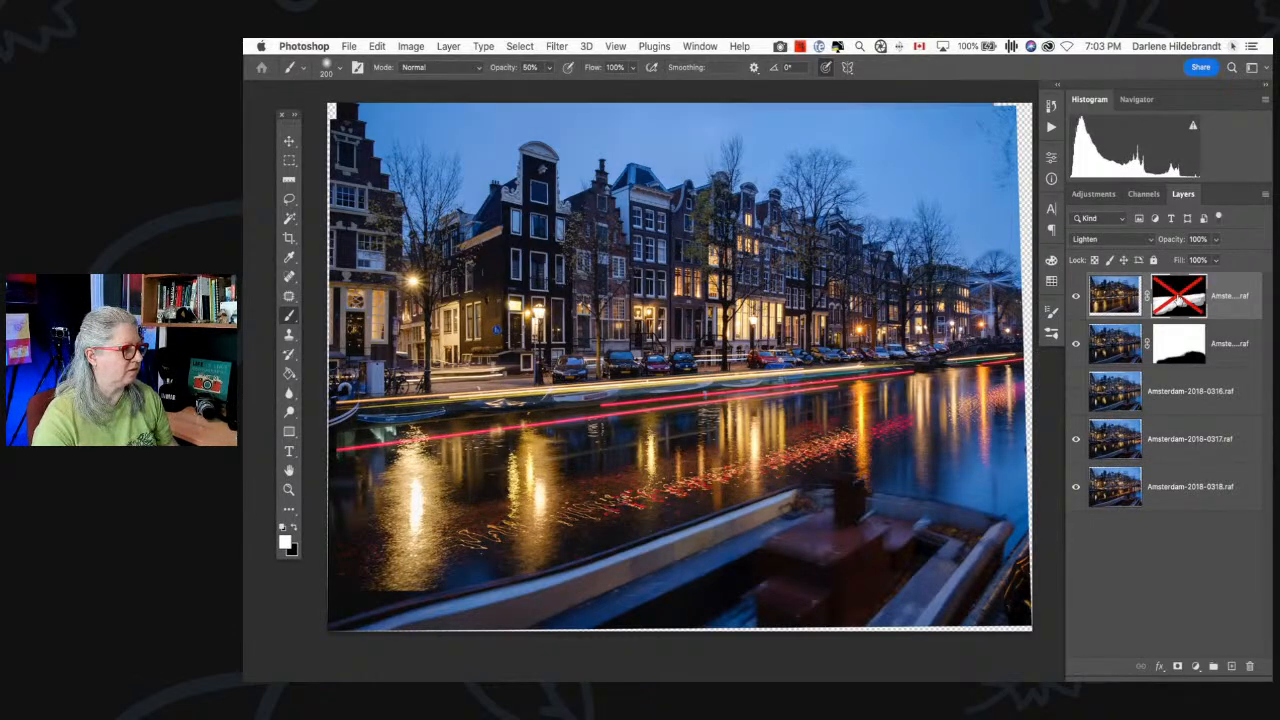
pyautogui.keyDown('shift'); pyautogui.click(1178, 300); pyautogui.keyUp('shift')
pyautogui.keyDown('shift'); pyautogui.click(1180, 300); pyautogui.keyUp('shift')
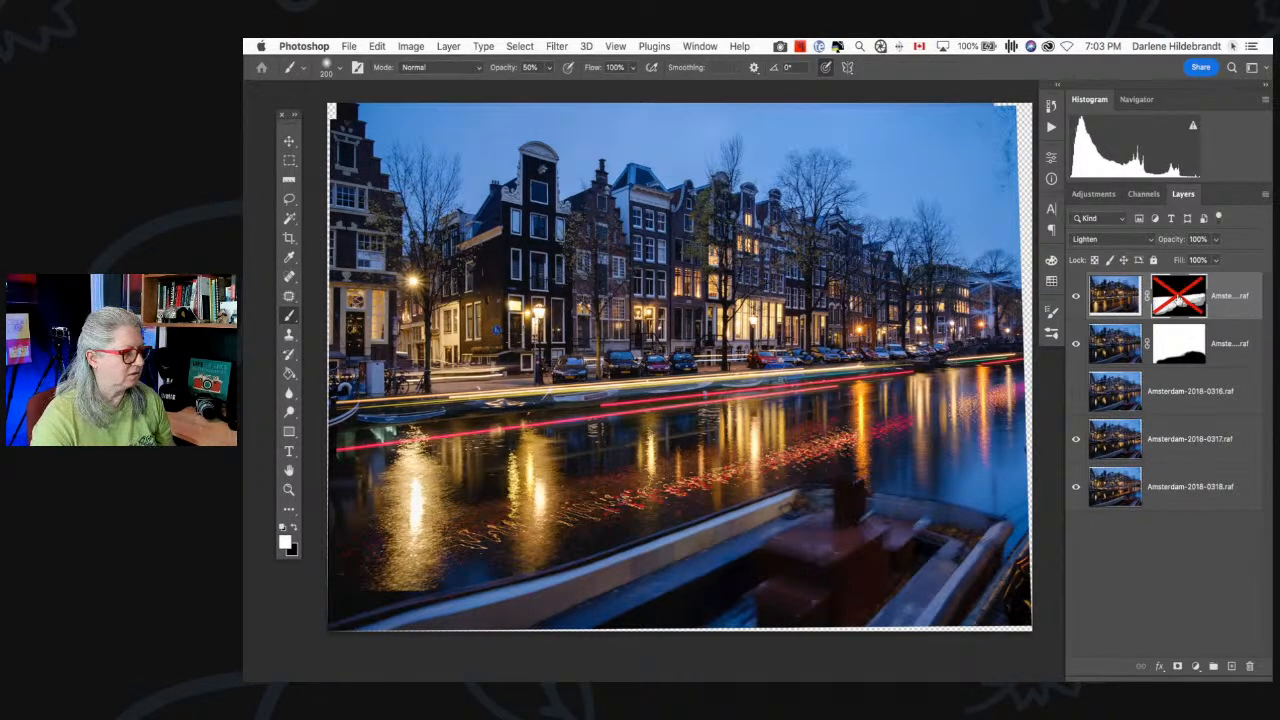
pyautogui.keyDown('shift'); pyautogui.click(1180, 298); pyautogui.keyUp('shift')
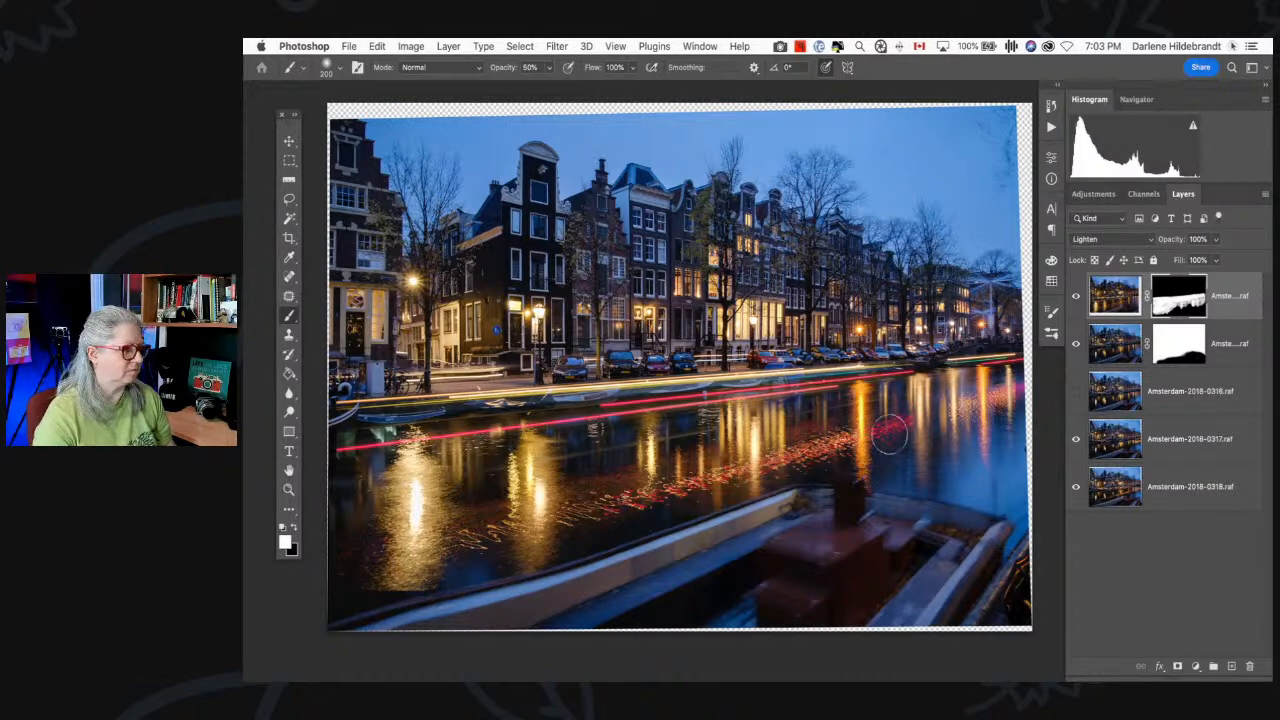
# - Compare the composite with the top layer hidden and shown, leaving the layer visible and its layer style unchanged
pyautogui.click(1089, 297)
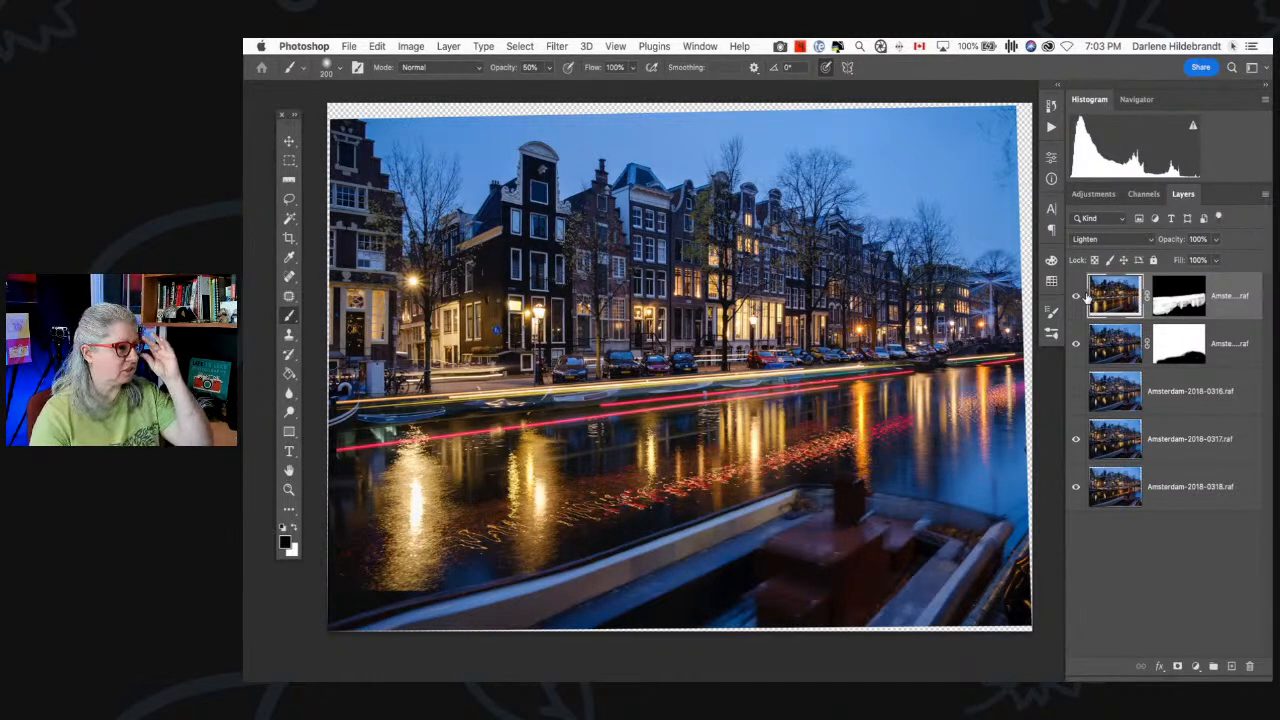
pyautogui.doubleClick(1088, 297)
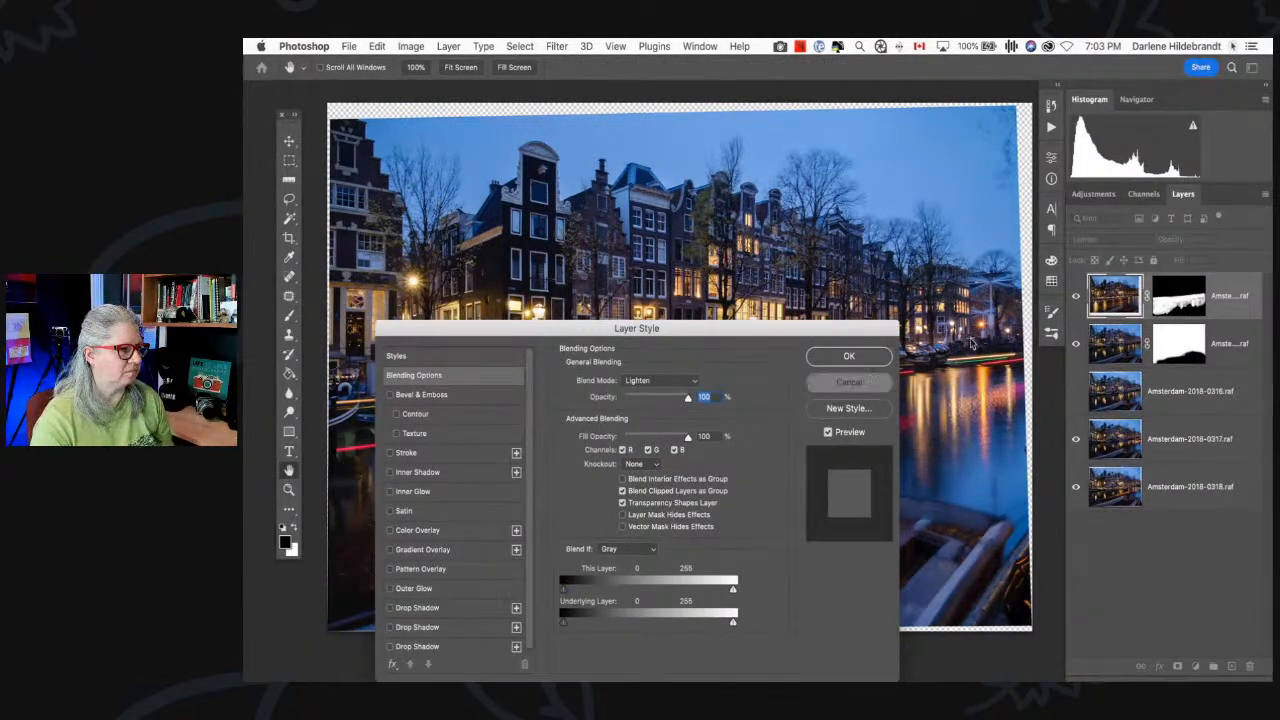
pyautogui.click(866, 381)
pyautogui.click(1077, 297)
pyautogui.click(1077, 297)
pyautogui.click(1077, 297)
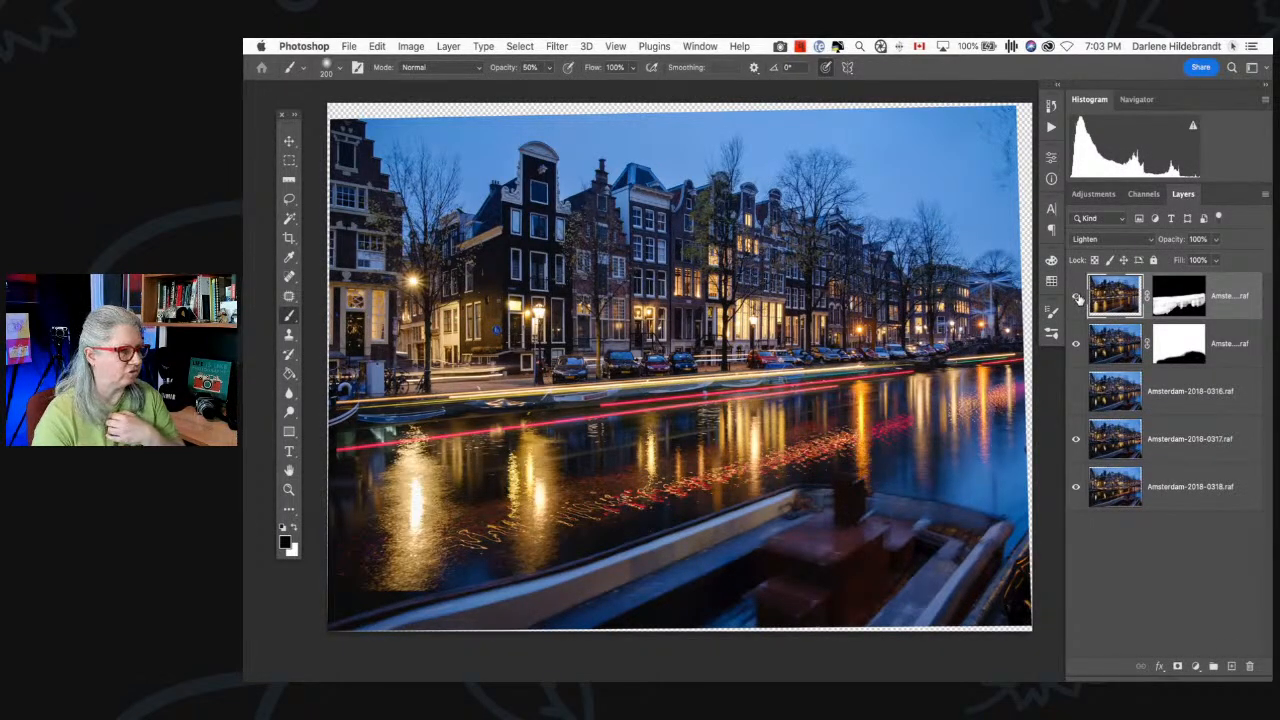
# - Paint black on the top layer's mask with a 600 px brush over the golden reflection in the lower-left corner
pyautogui.click(1165, 299)
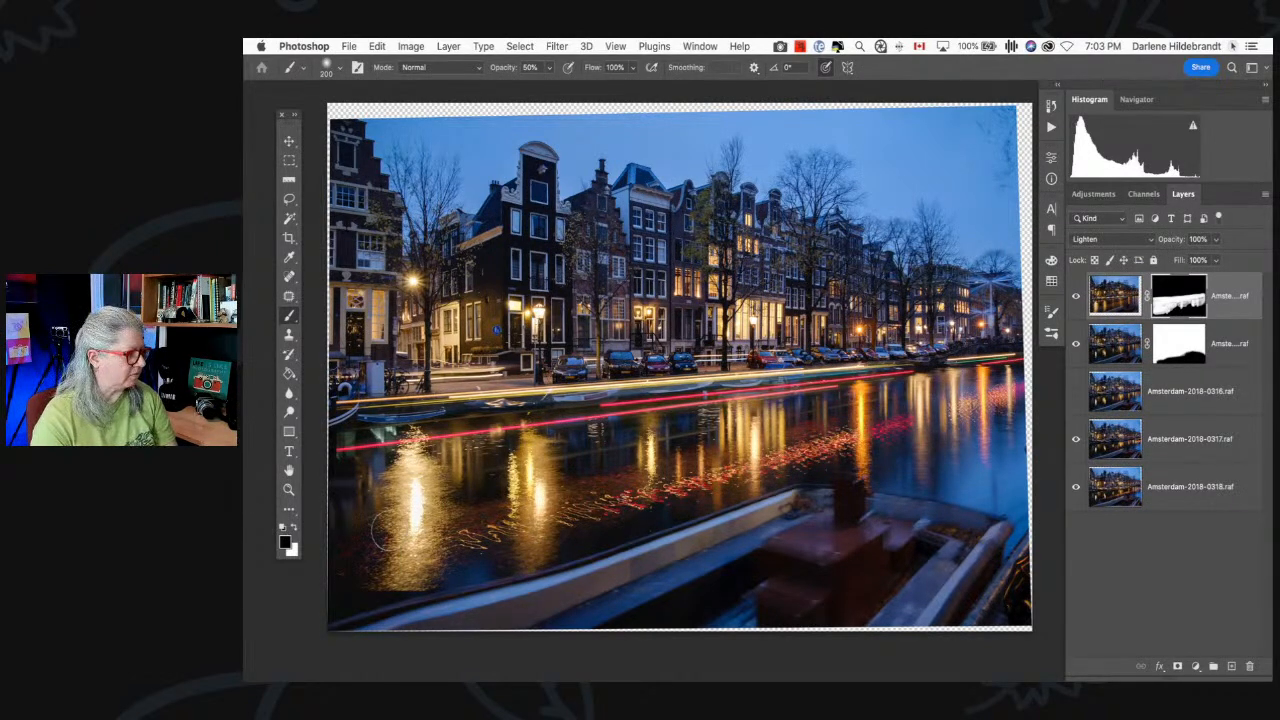
pyautogui.press(']')
pyautogui.press(']')
pyautogui.press(']')
pyautogui.press(']')
pyautogui.press(']')
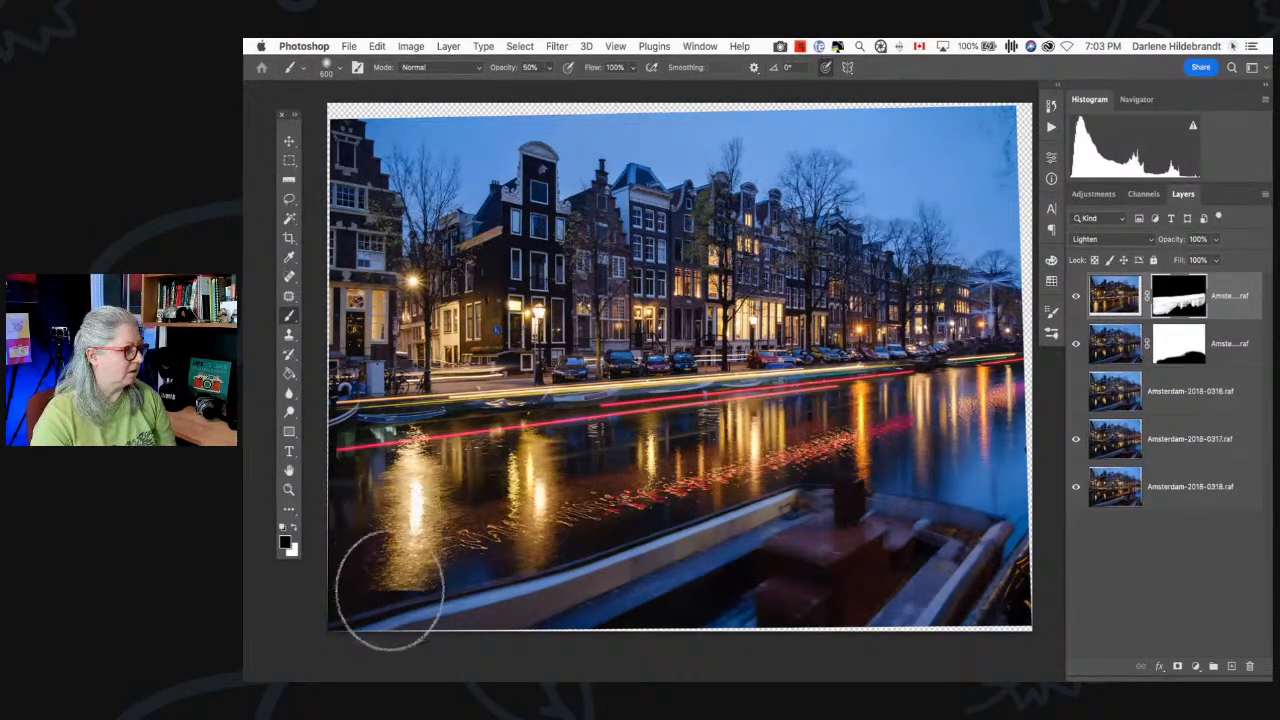
pyautogui.moveTo(388, 590)
pyautogui.mouseDown()
pyautogui.moveTo(367, 536)
pyautogui.moveTo(388, 475)
pyautogui.moveTo(424, 563)
pyautogui.moveTo(420, 603)
pyautogui.moveTo(412, 491)
pyautogui.moveTo(422, 583)
pyautogui.moveTo(387, 588)
pyautogui.moveTo(404, 616)
pyautogui.moveTo(366, 609)
pyautogui.mouseUp()
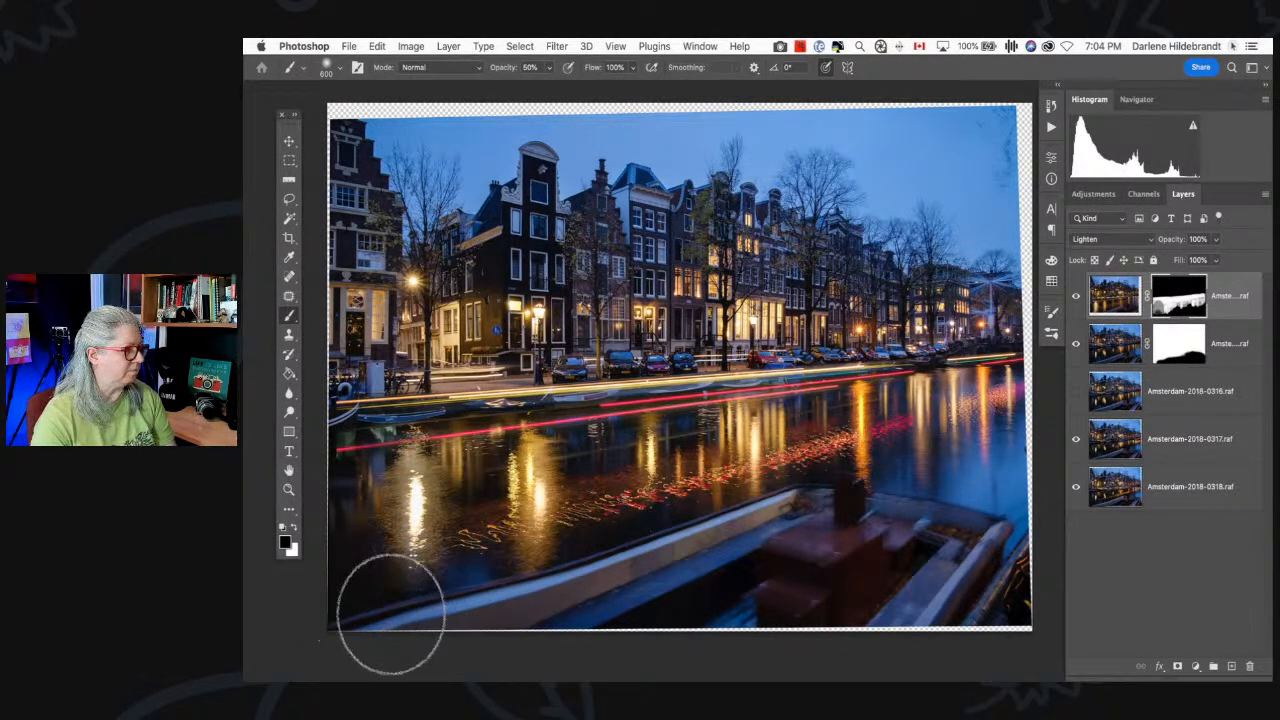
# - Set the brush to 30% opacity and 250 px and refine the top layer's mask around the lower water reflections
pyautogui.press('3')
pyautogui.press(']')
pyautogui.press(']')
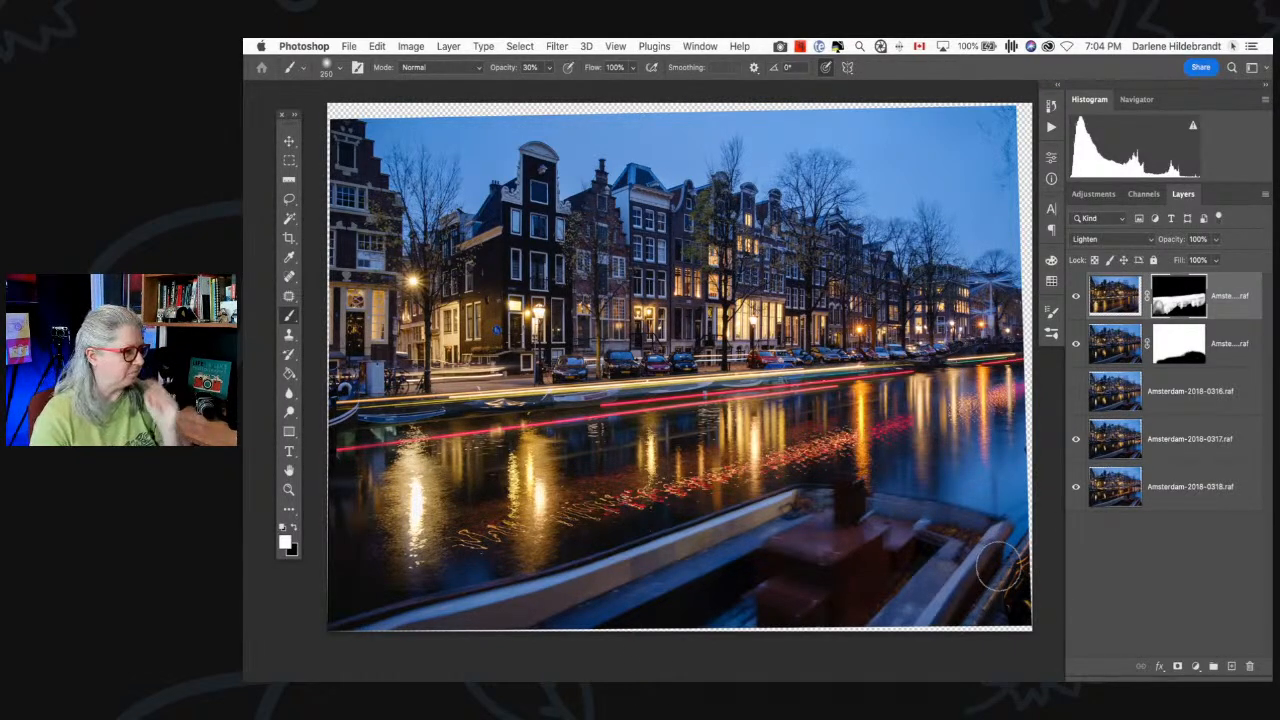
pyautogui.press('x')
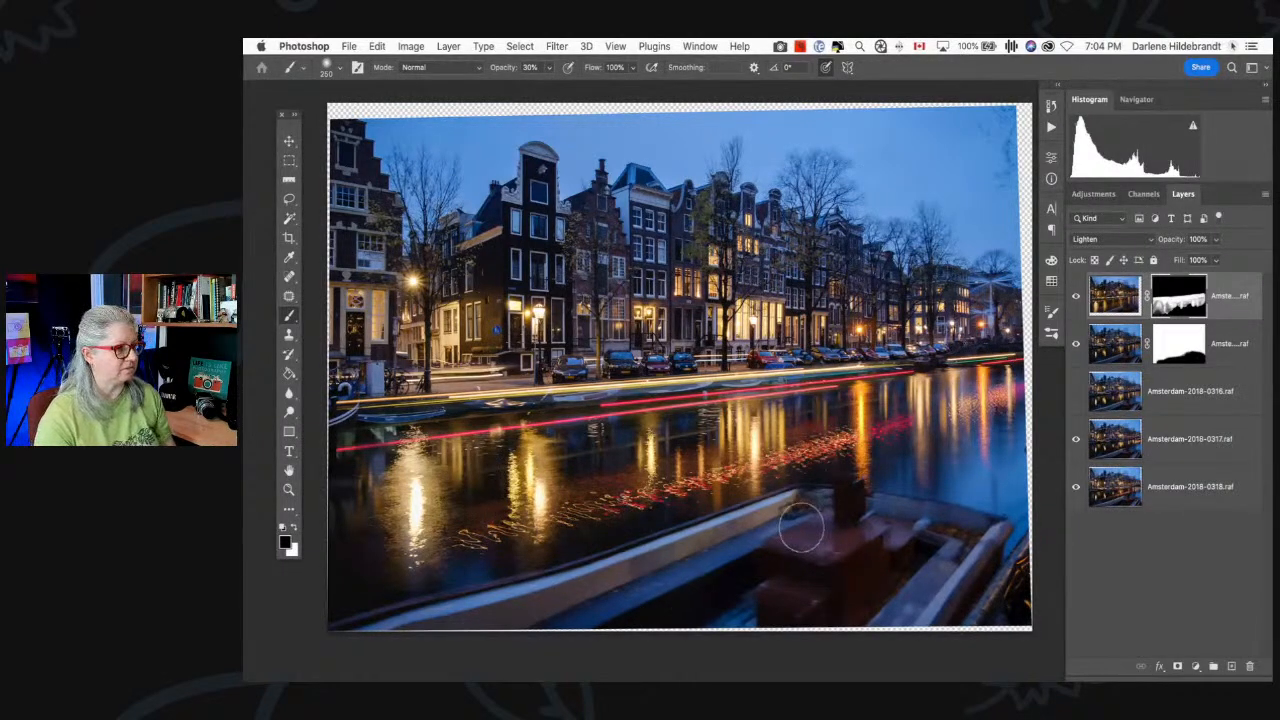
# - Crop the composite inward to remove the transparent borders around the image
pyautogui.press('c')
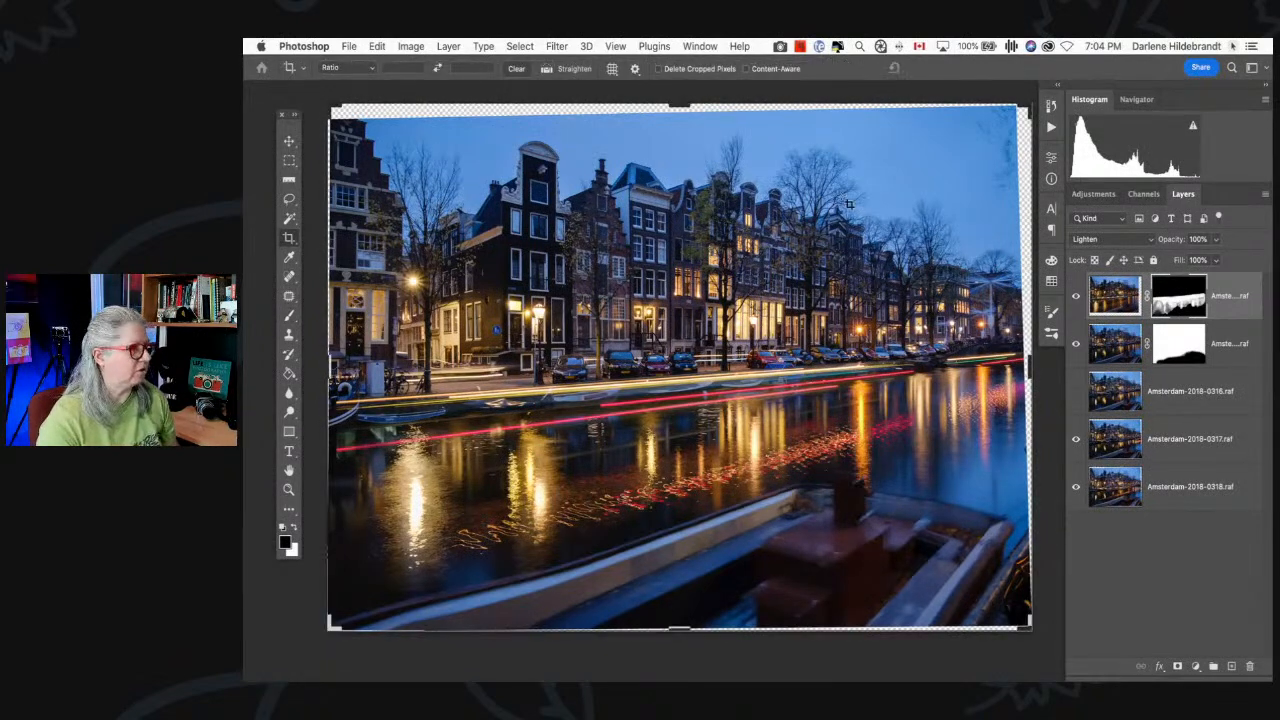
pyautogui.moveTo(675, 103); pyautogui.dragTo(677, 117)
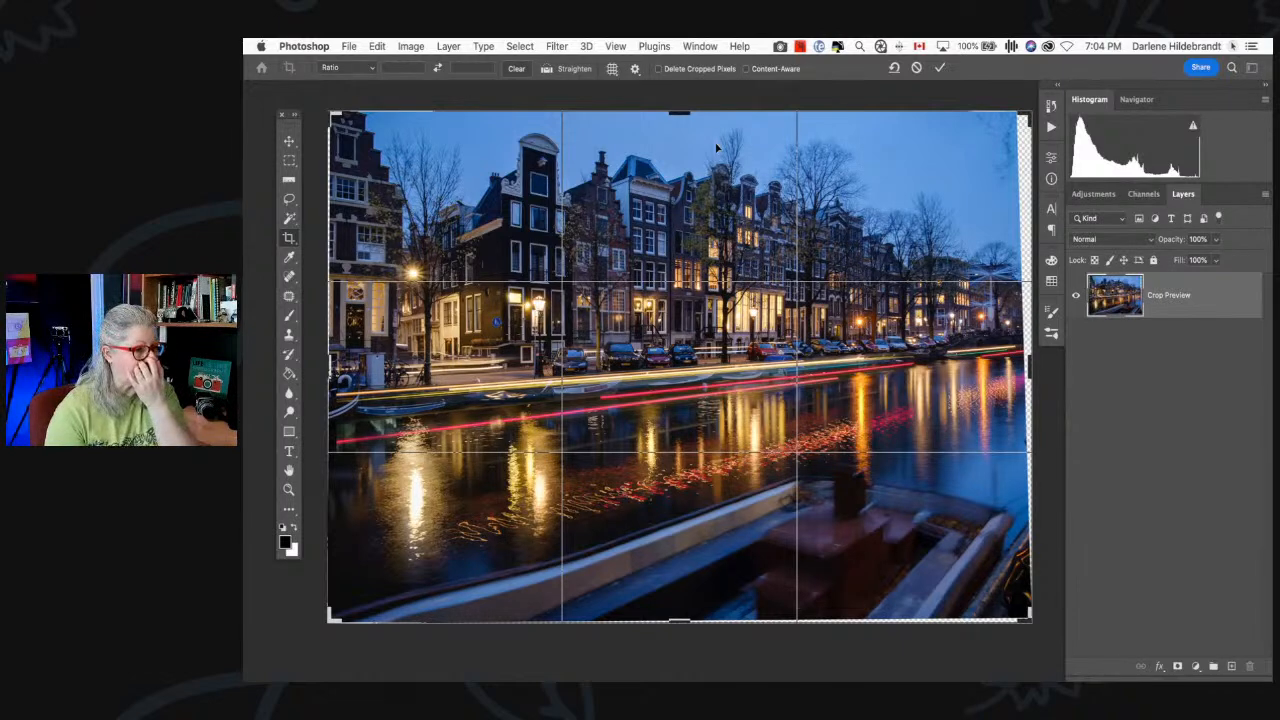
pyautogui.moveTo(1031, 366); pyautogui.dragTo(1023, 367)
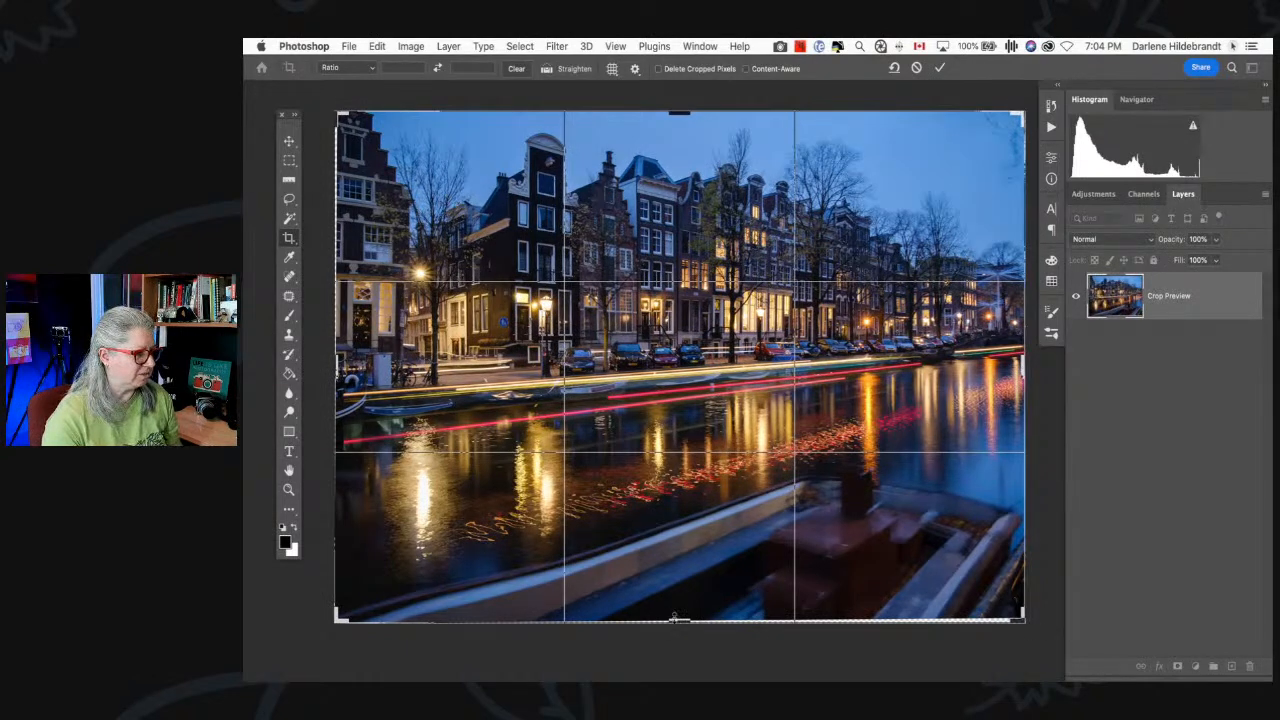
pyautogui.moveTo(674, 617); pyautogui.dragTo(651, 602)
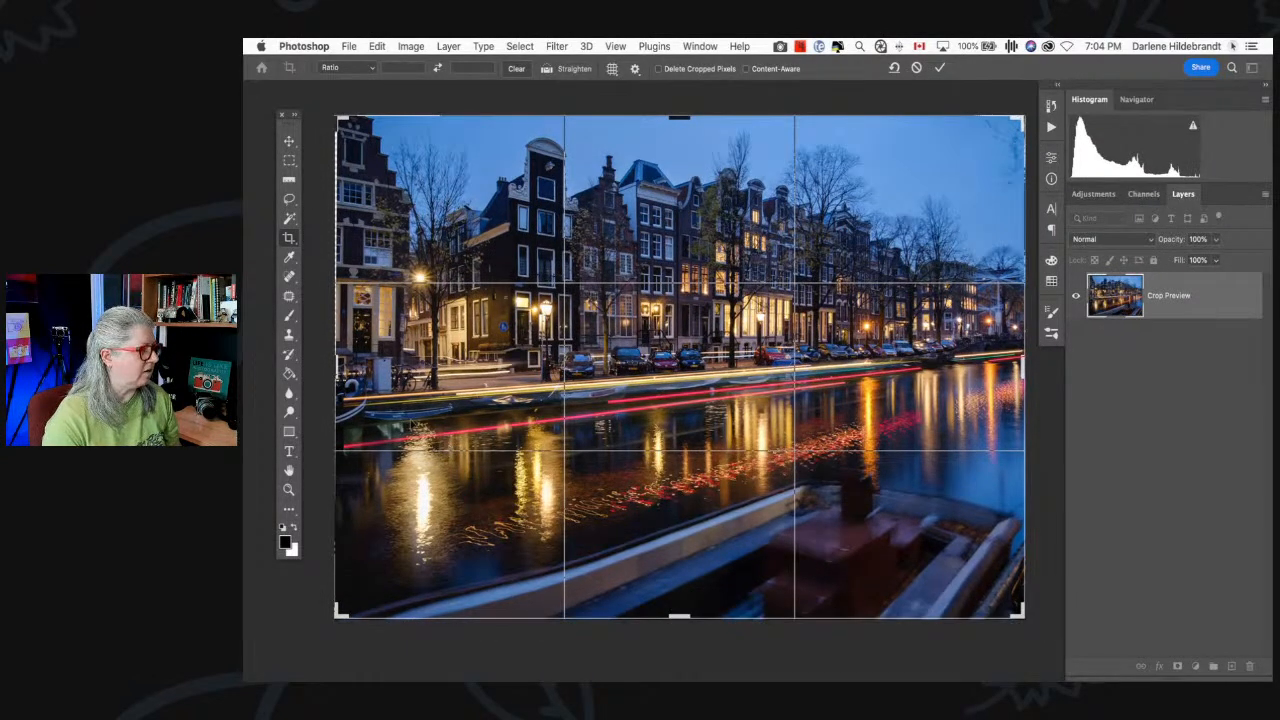
pyautogui.moveTo(341, 368); pyautogui.dragTo(342, 368)
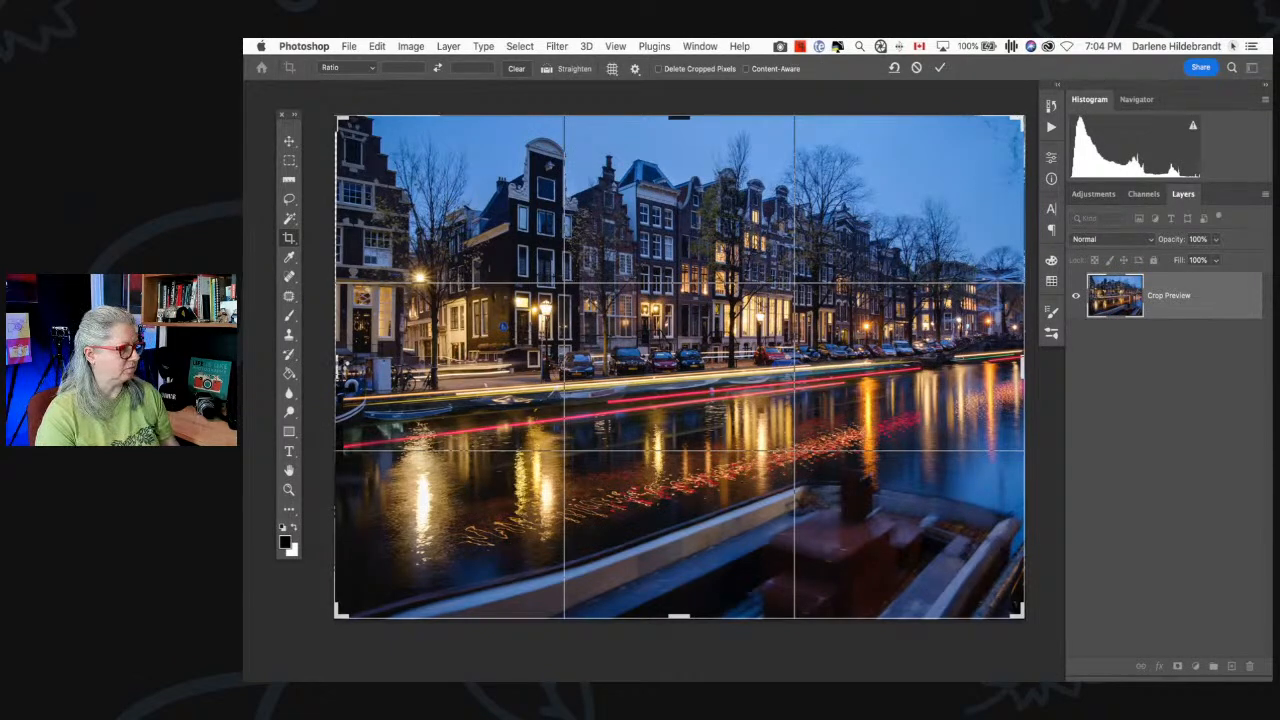
pyautogui.press('Return')
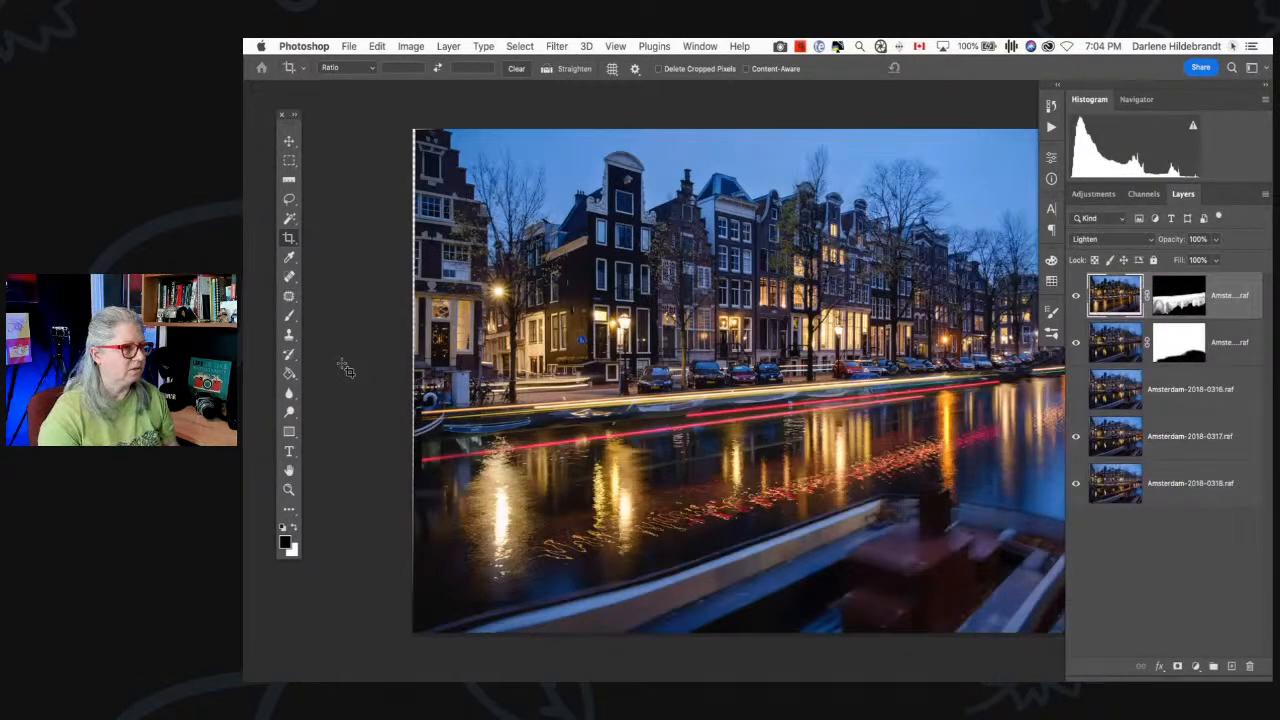
# - Crop a further thin strip off the image's left edge
pyautogui.click(430, 348)
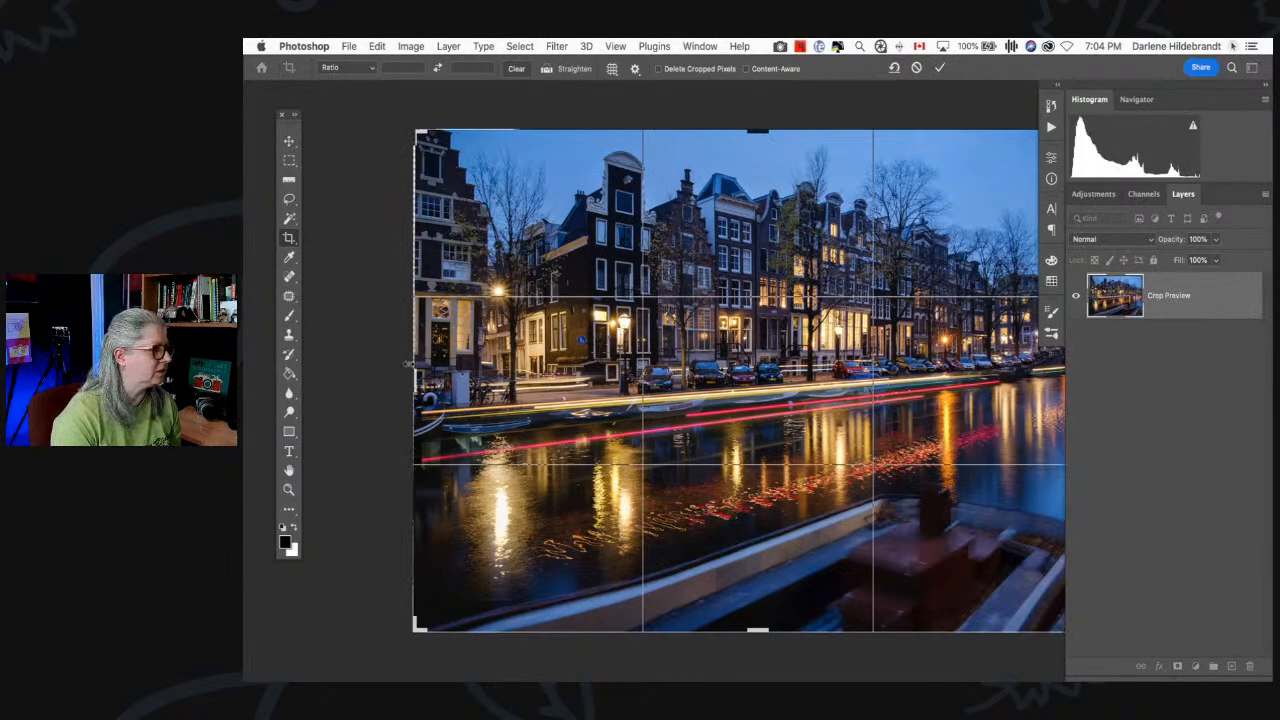
pyautogui.moveTo(413, 375); pyautogui.dragTo(418, 373)
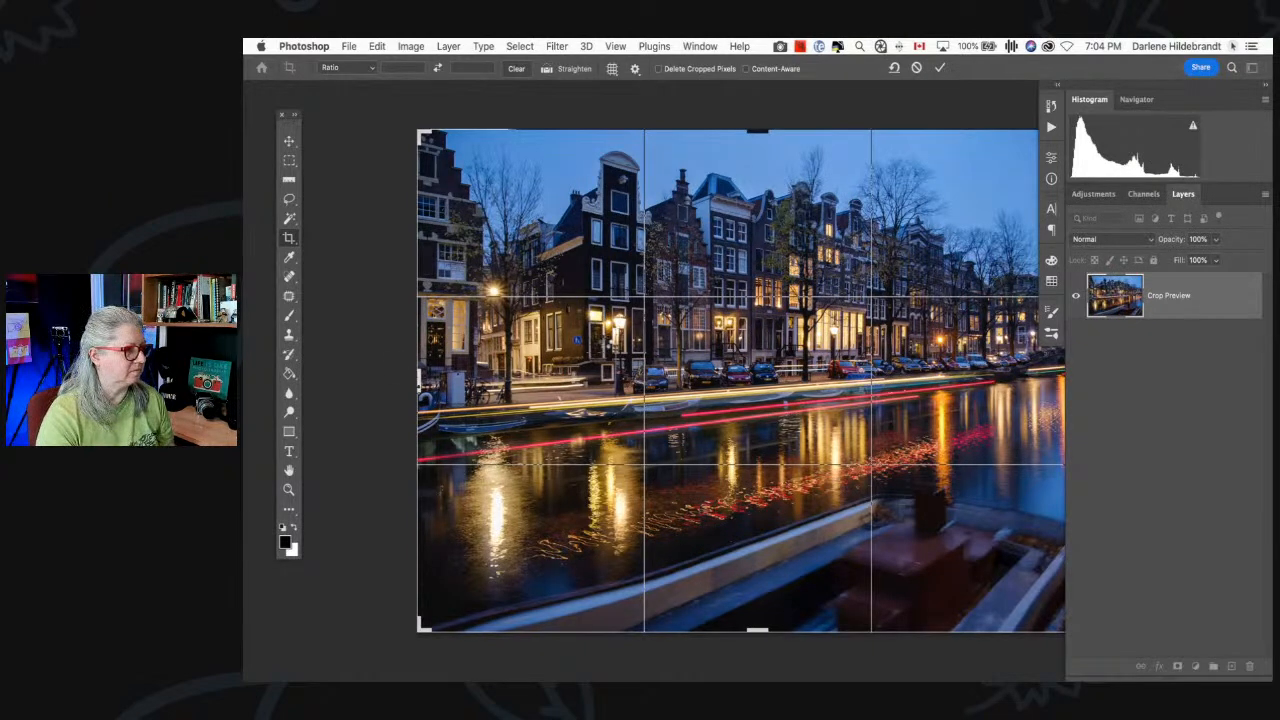
pyautogui.press('Return')
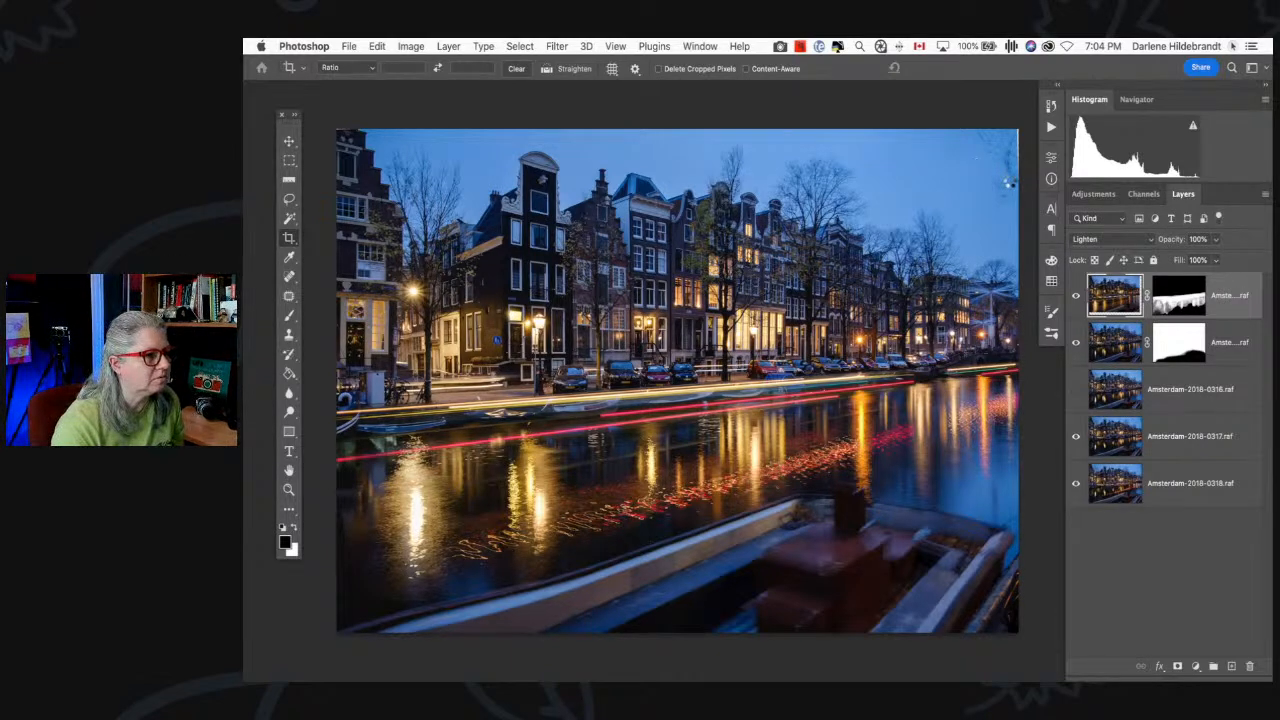
# - Crop the image's right edge in to 99.2% width, check the top edge up close, and apply the crop
pyautogui.click(1012, 176)
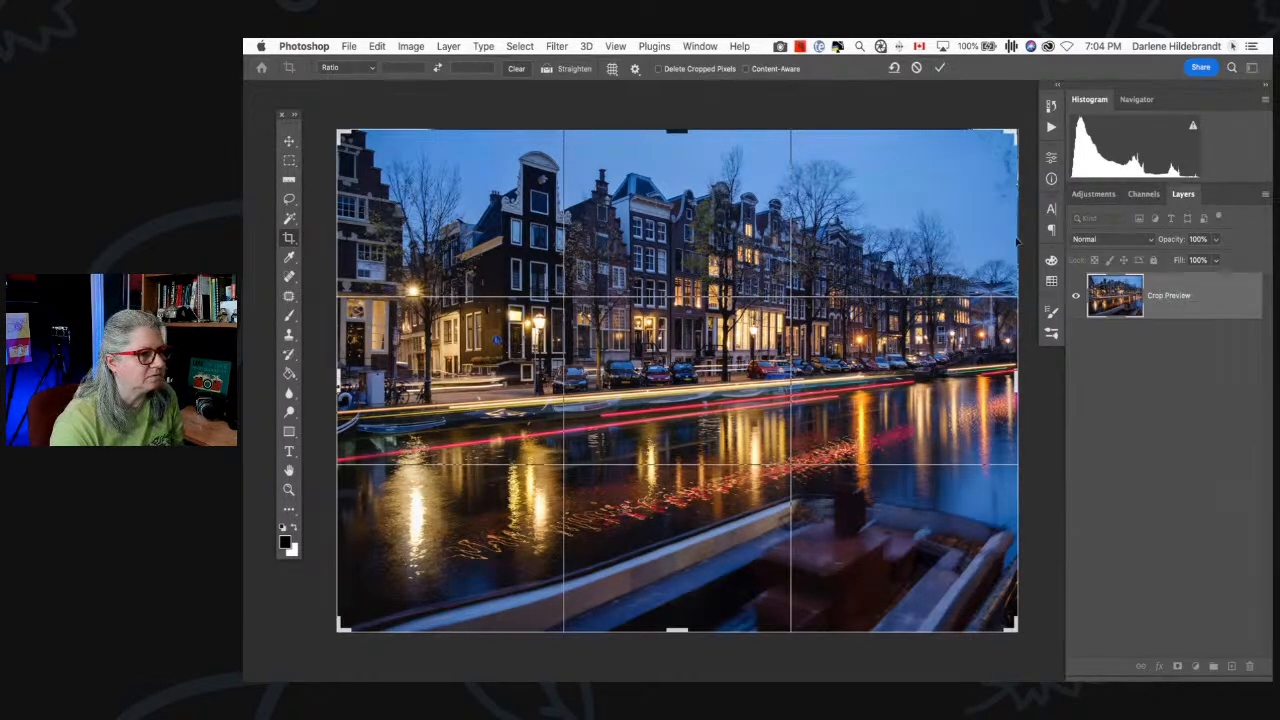
pyautogui.moveTo(1013, 380); pyautogui.dragTo(1013, 375)
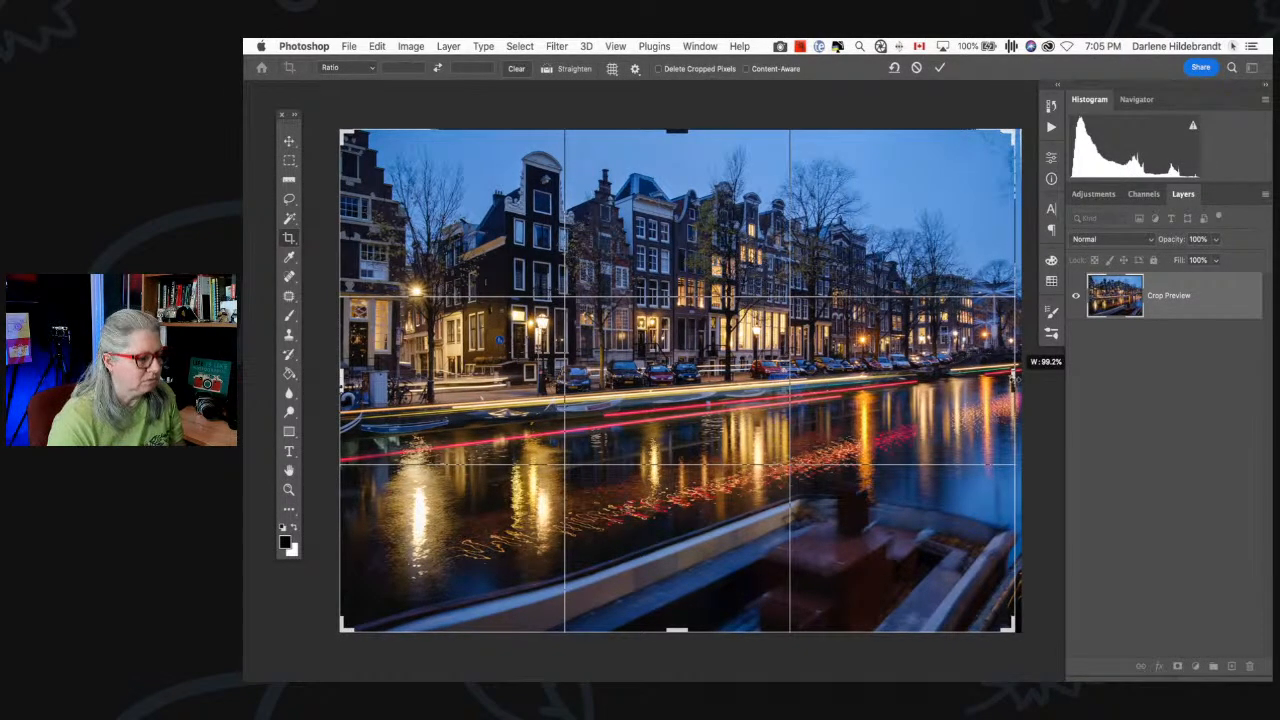
pyautogui.press('super+plus')
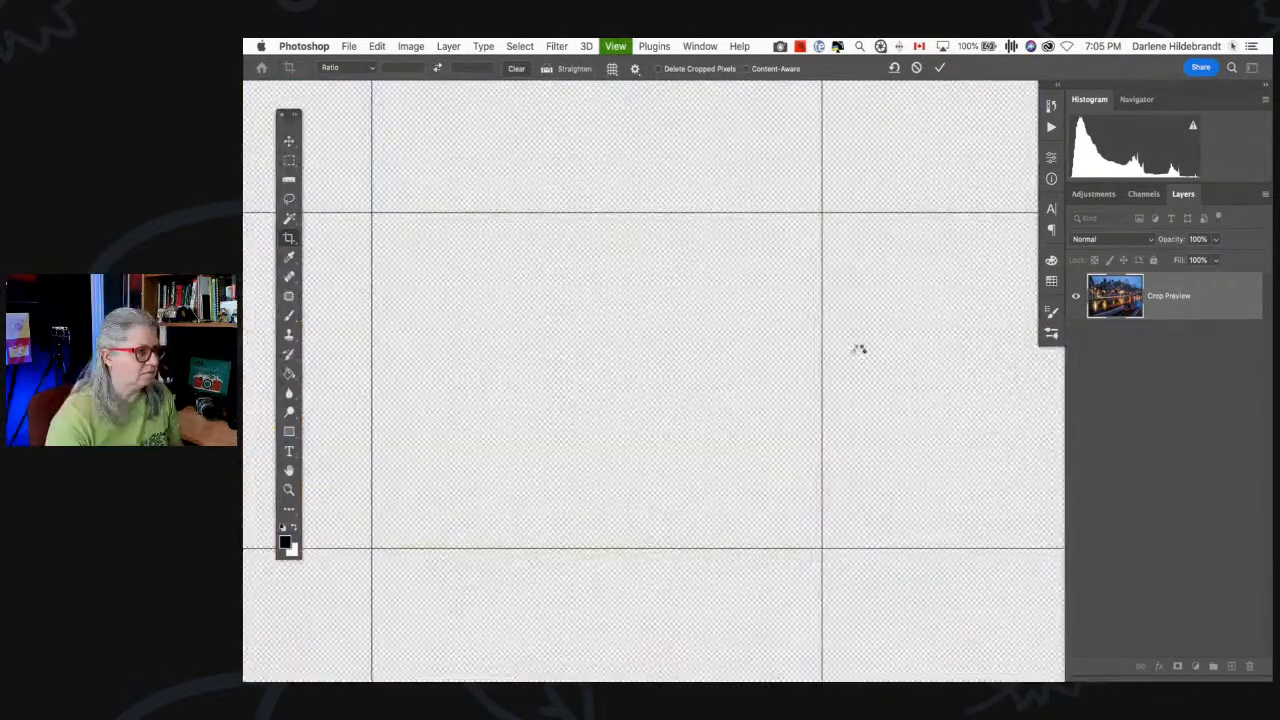
pyautogui.press('super+minus')
pyautogui.hscroll(-4, 888, 373)
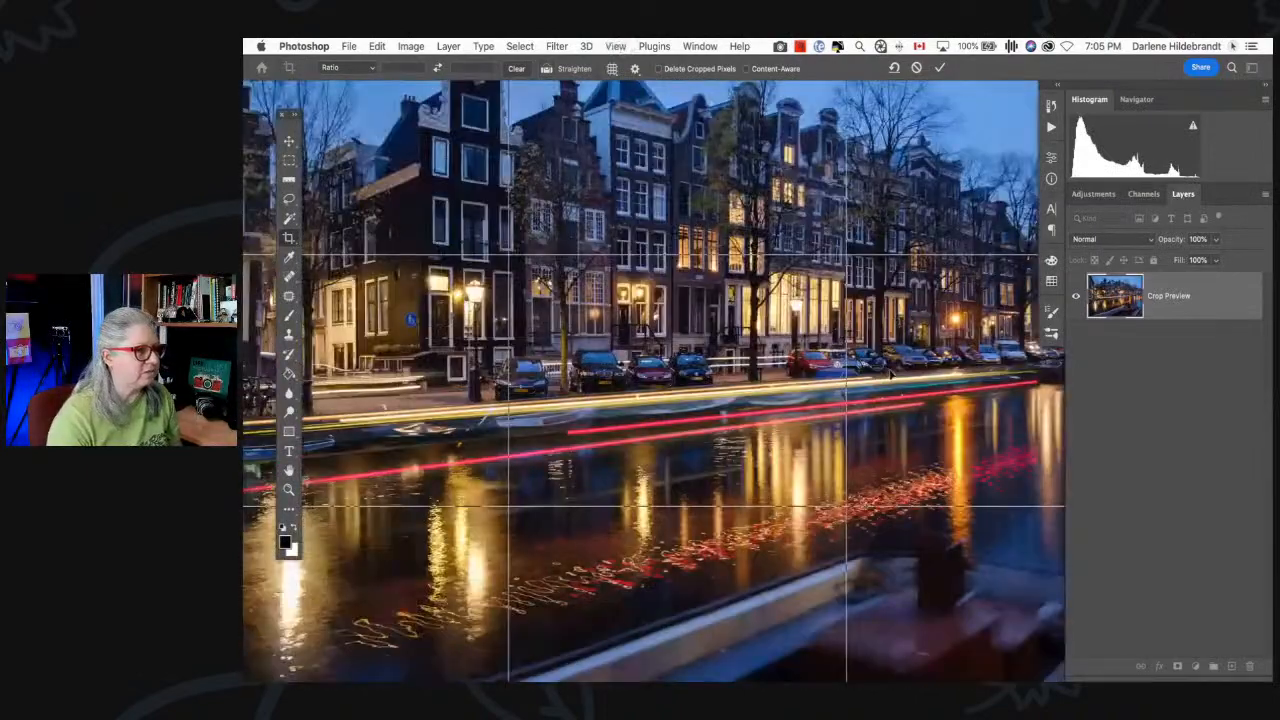
pyautogui.hscroll(3, 890, 373)
pyautogui.scroll(5, 890, 374)
pyautogui.moveTo(948, 373); pyautogui.dragTo(949, 372)
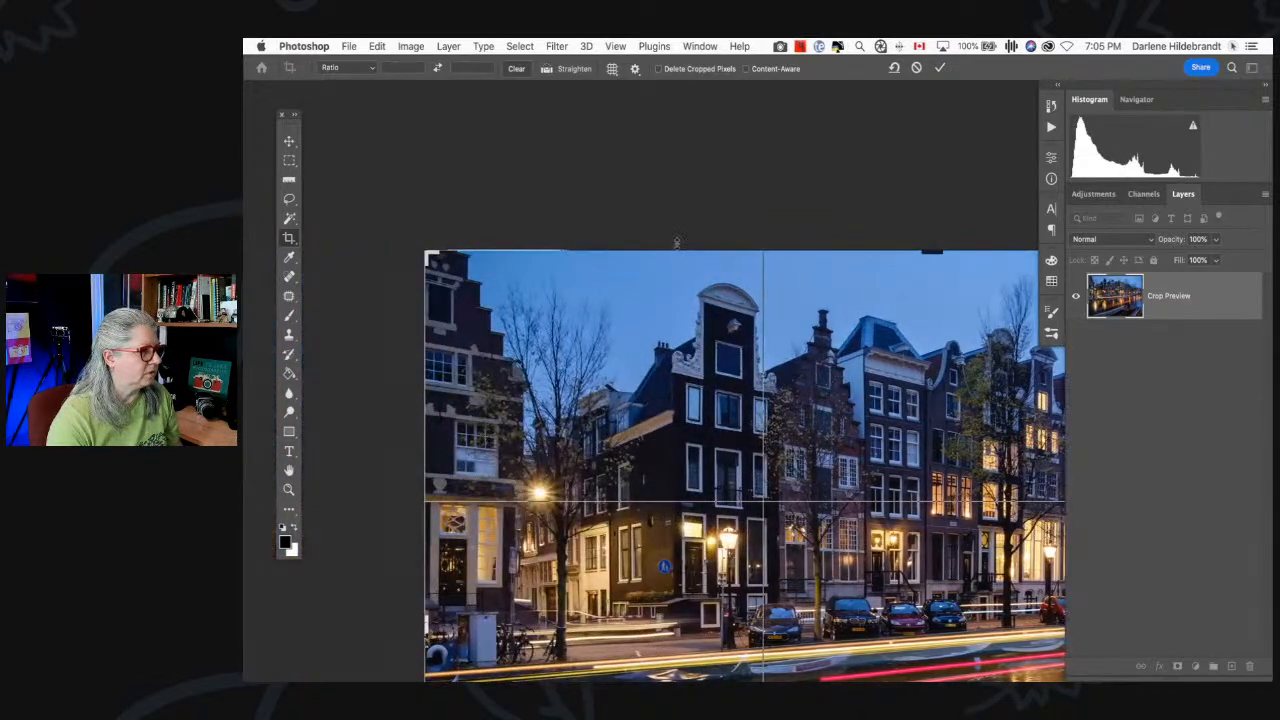
pyautogui.moveTo(676, 248); pyautogui.dragTo(676, 248)
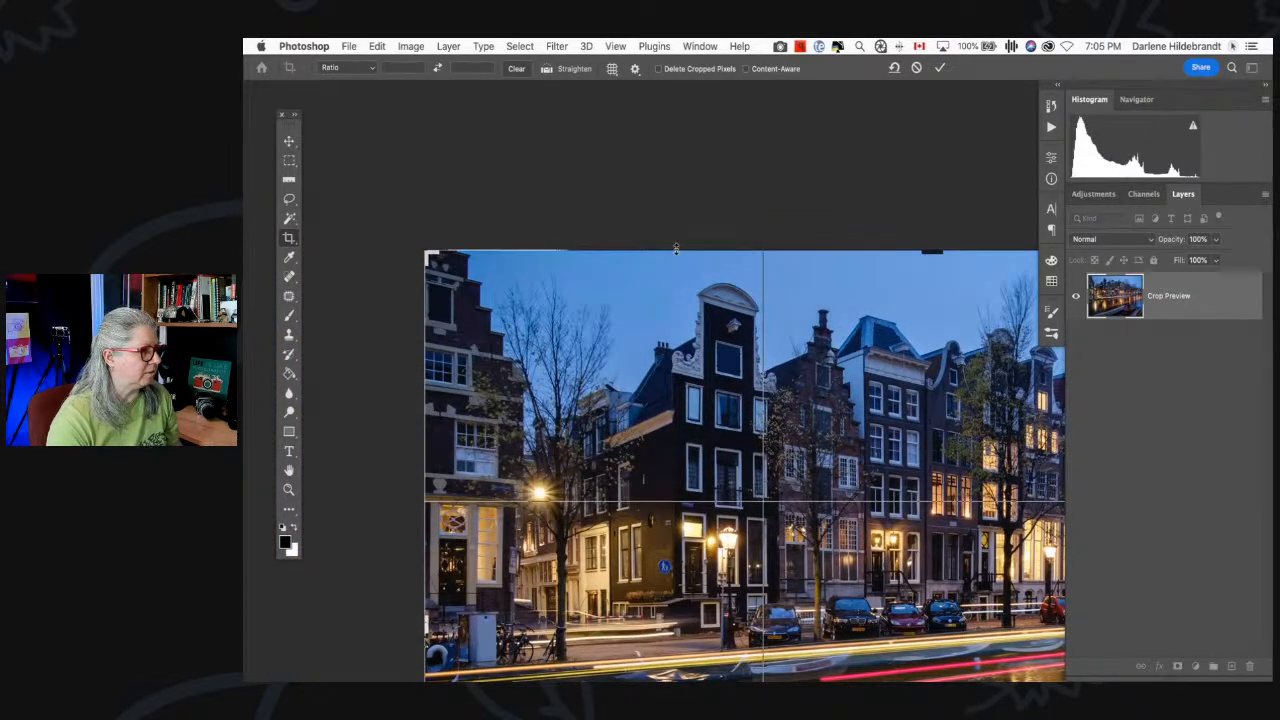
pyautogui.press('Return')
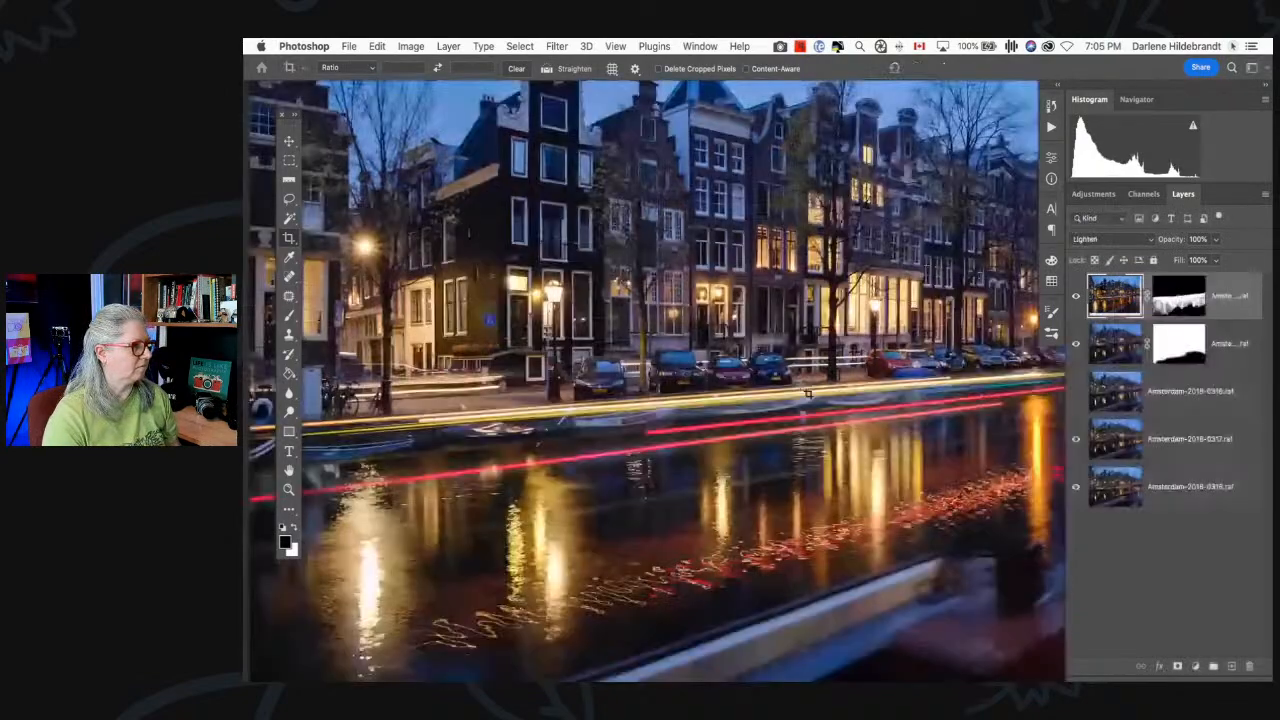
pyautogui.press('super+0')
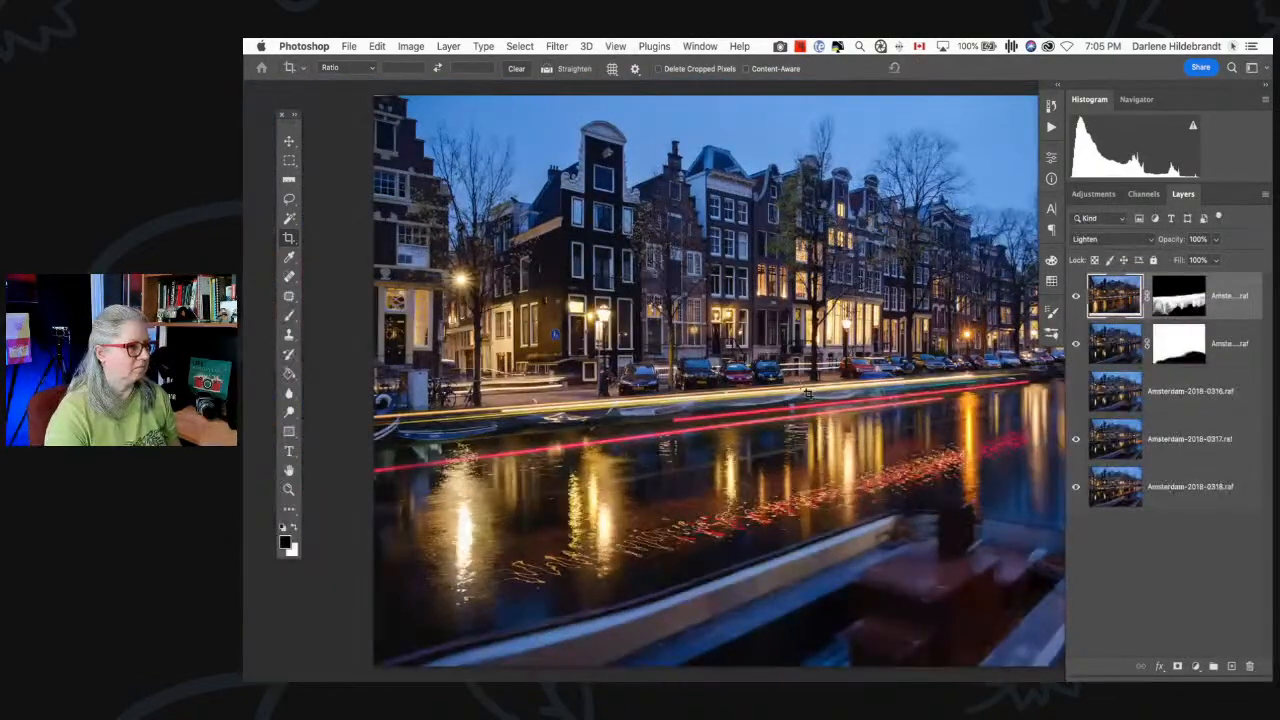
pyautogui.hscroll(5, 808, 393)
pyautogui.hscroll(-5, 808, 393)
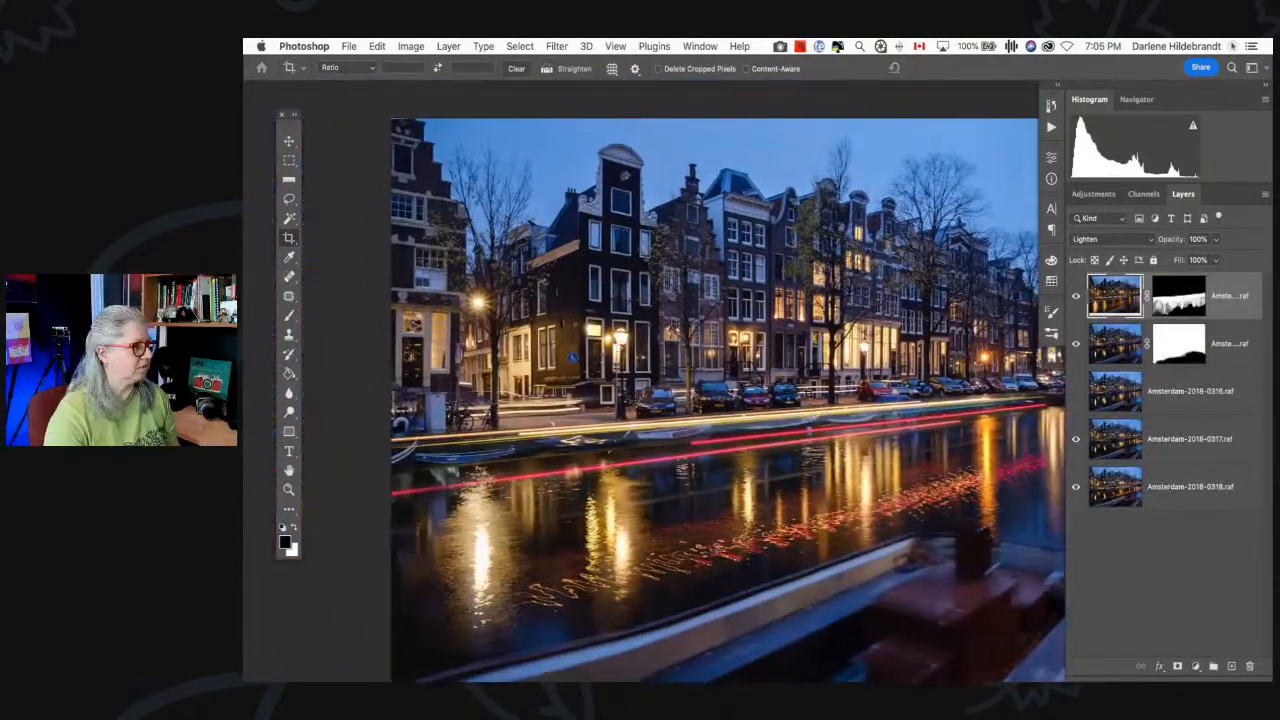
# - Trim a thin uneven strip off the image's top edge and apply the crop
pyautogui.scroll(2, 728, 400)
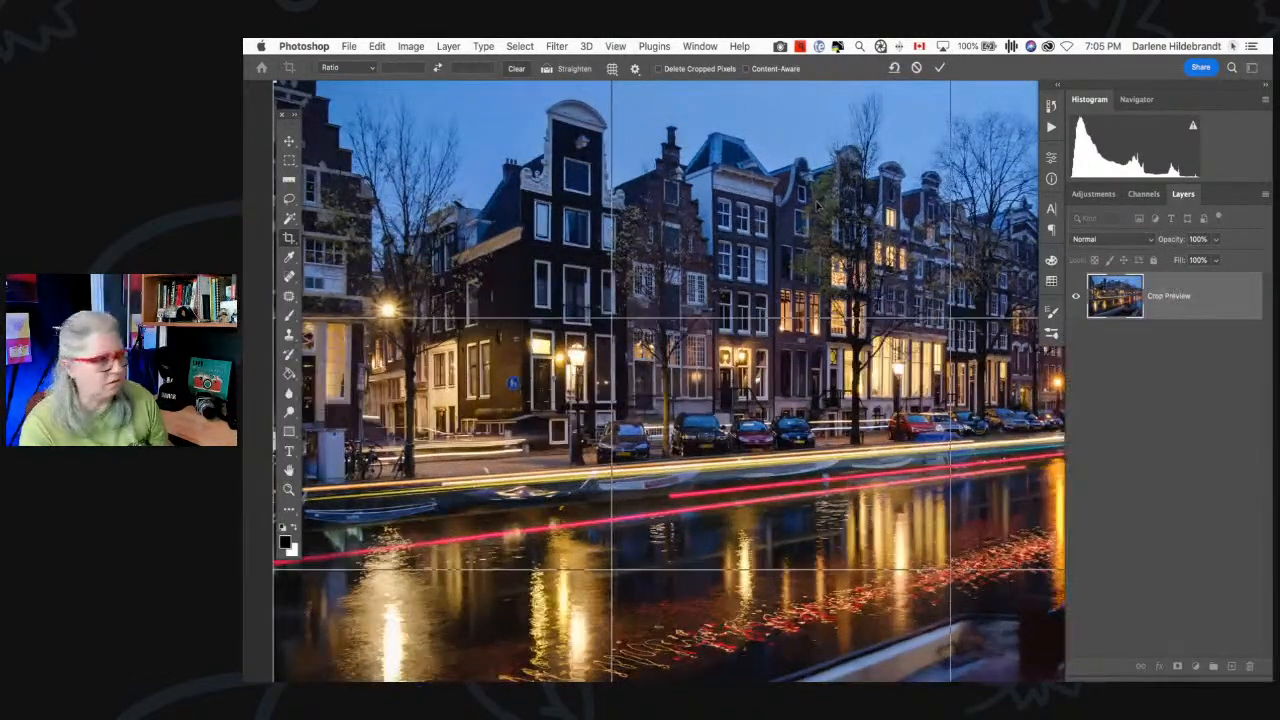
pyautogui.scroll(3, 818, 203)
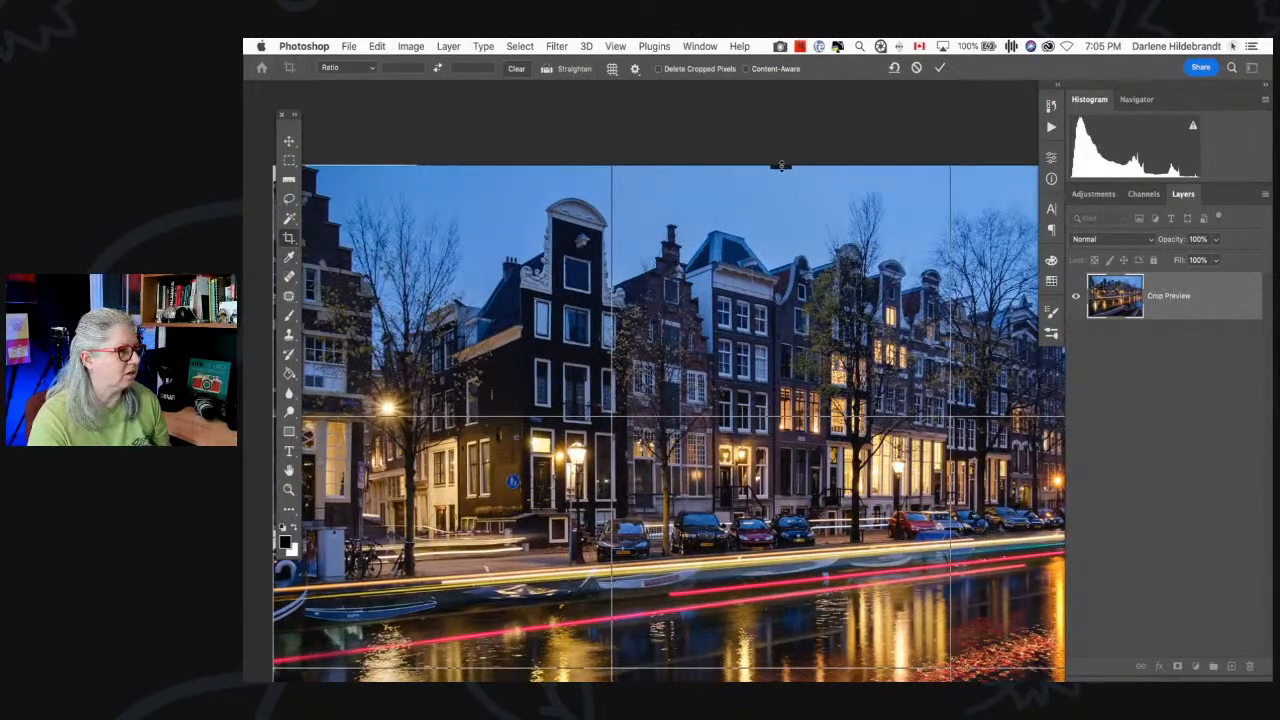
pyautogui.moveTo(781, 168); pyautogui.dragTo(779, 166)
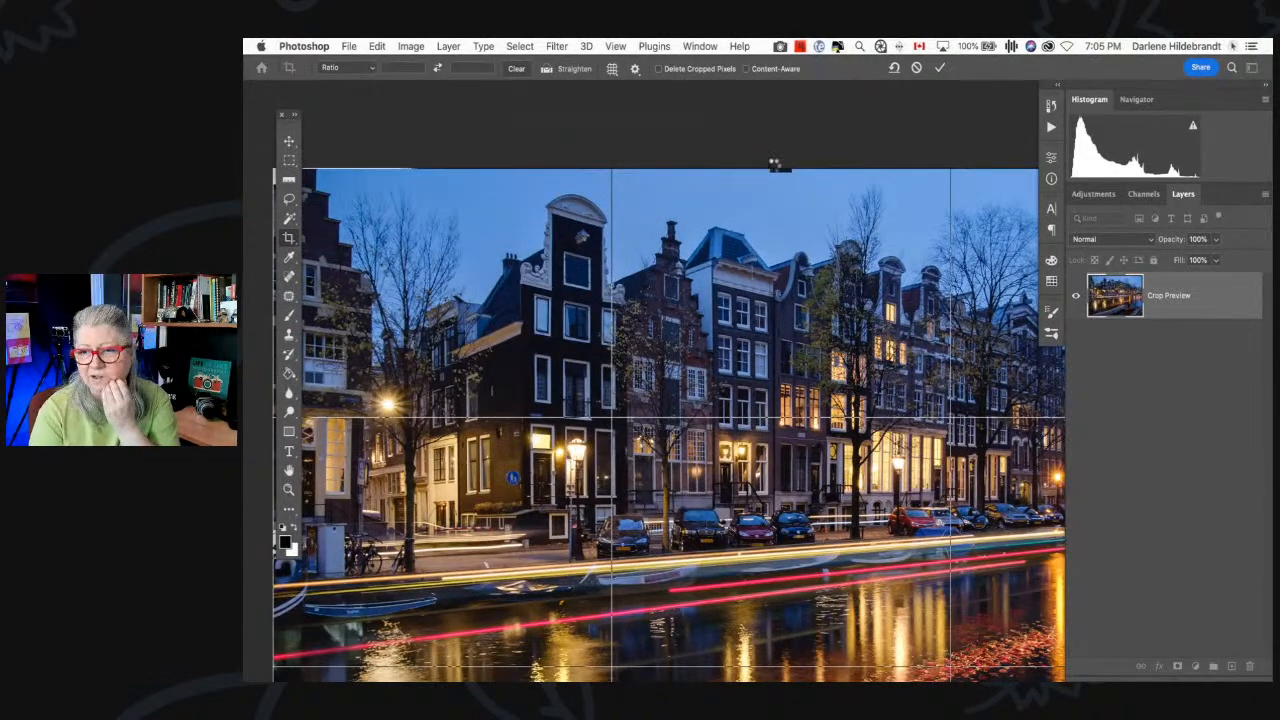
pyautogui.press('Return')
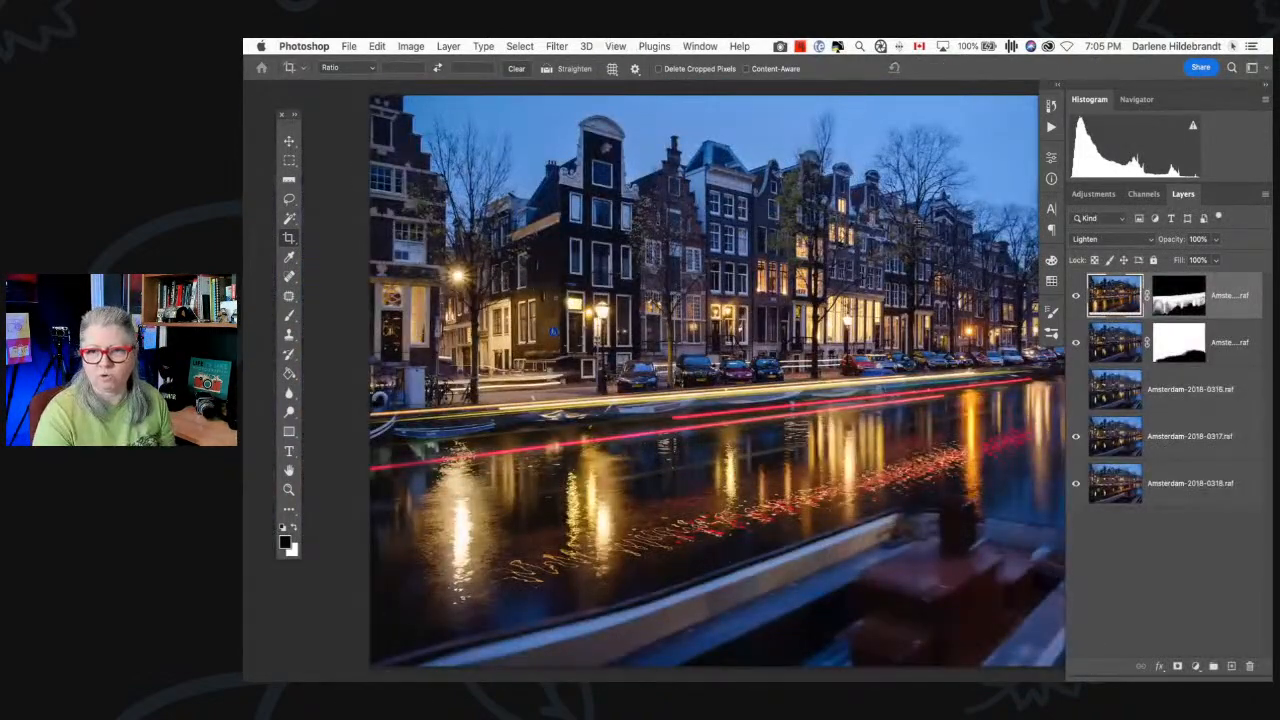
# - Save the cropped layered composite and view the whole image briefly with the interface panels hidden
pyautogui.hscroll(2, 852, 286)
pyautogui.hscroll(6, 852, 286)
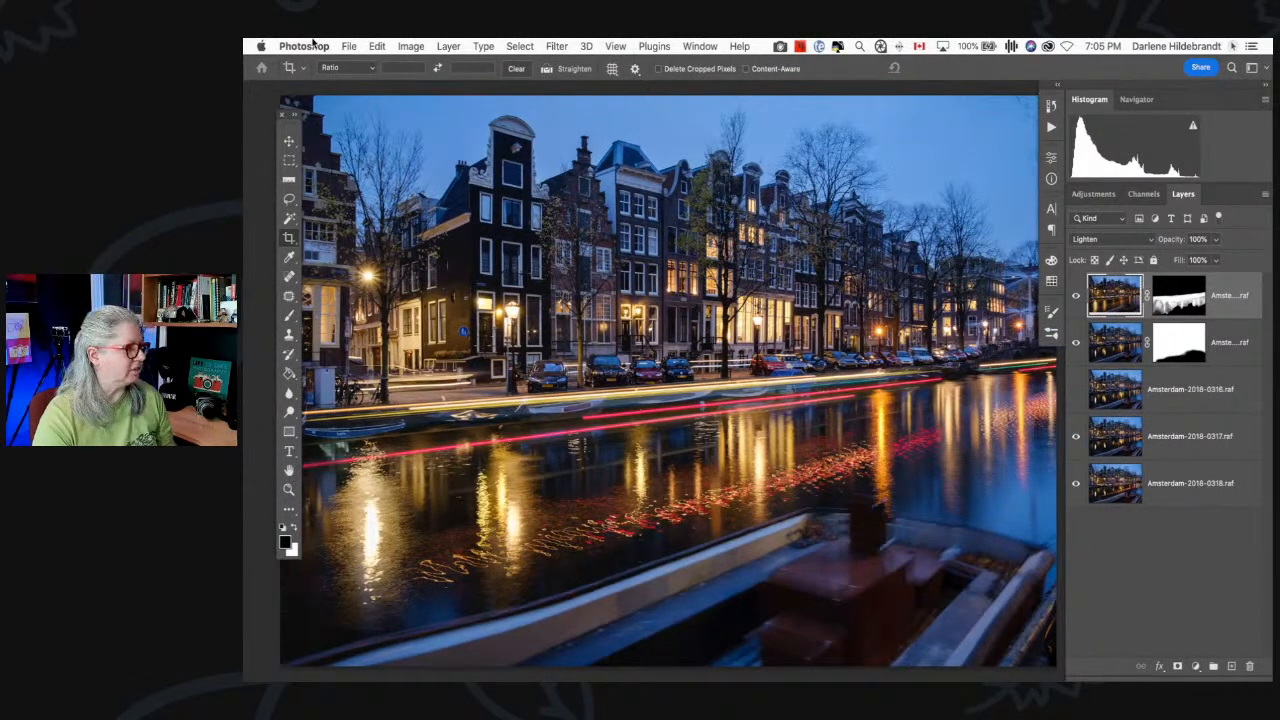
pyautogui.click(349, 46)
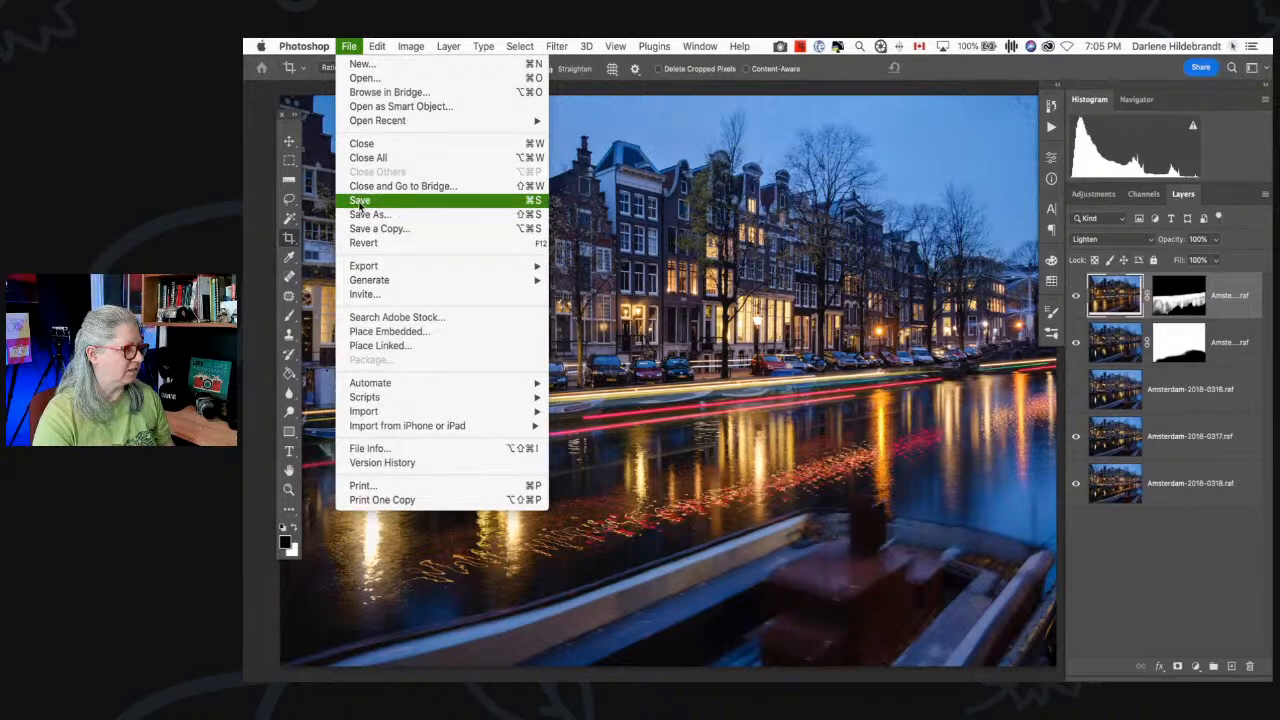
pyautogui.click(366, 200)
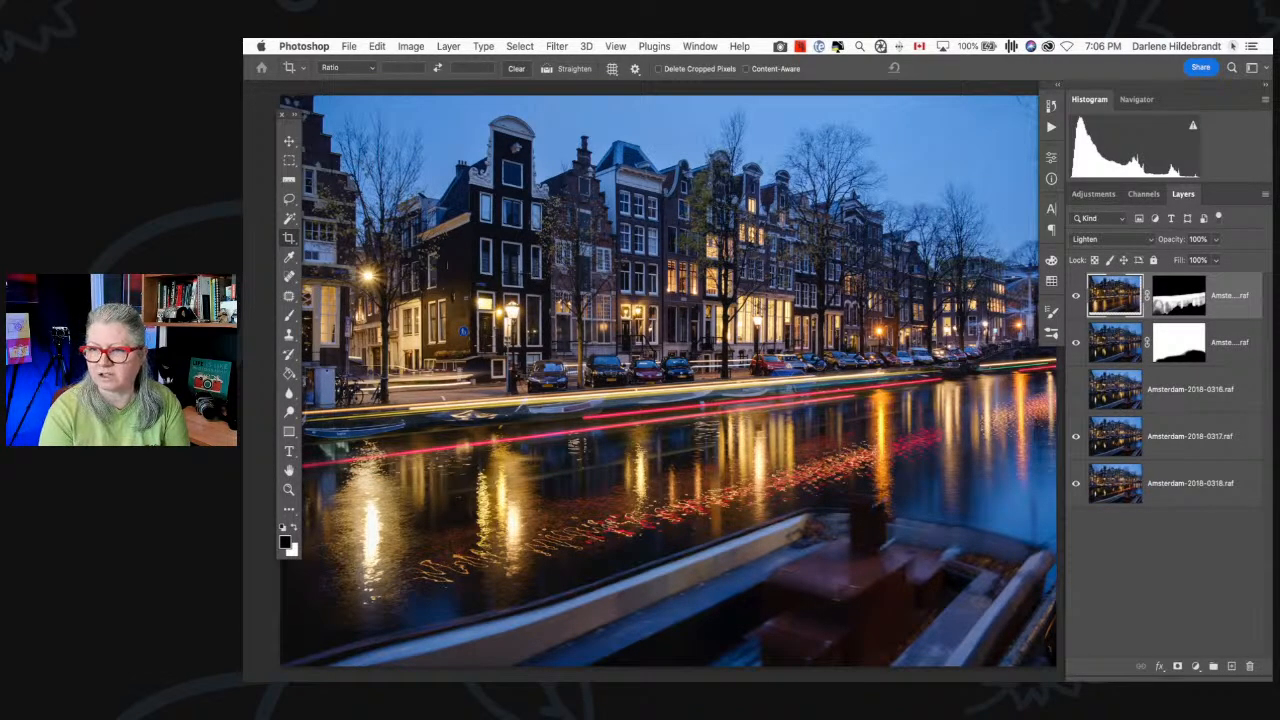
pyautogui.press('Tab')
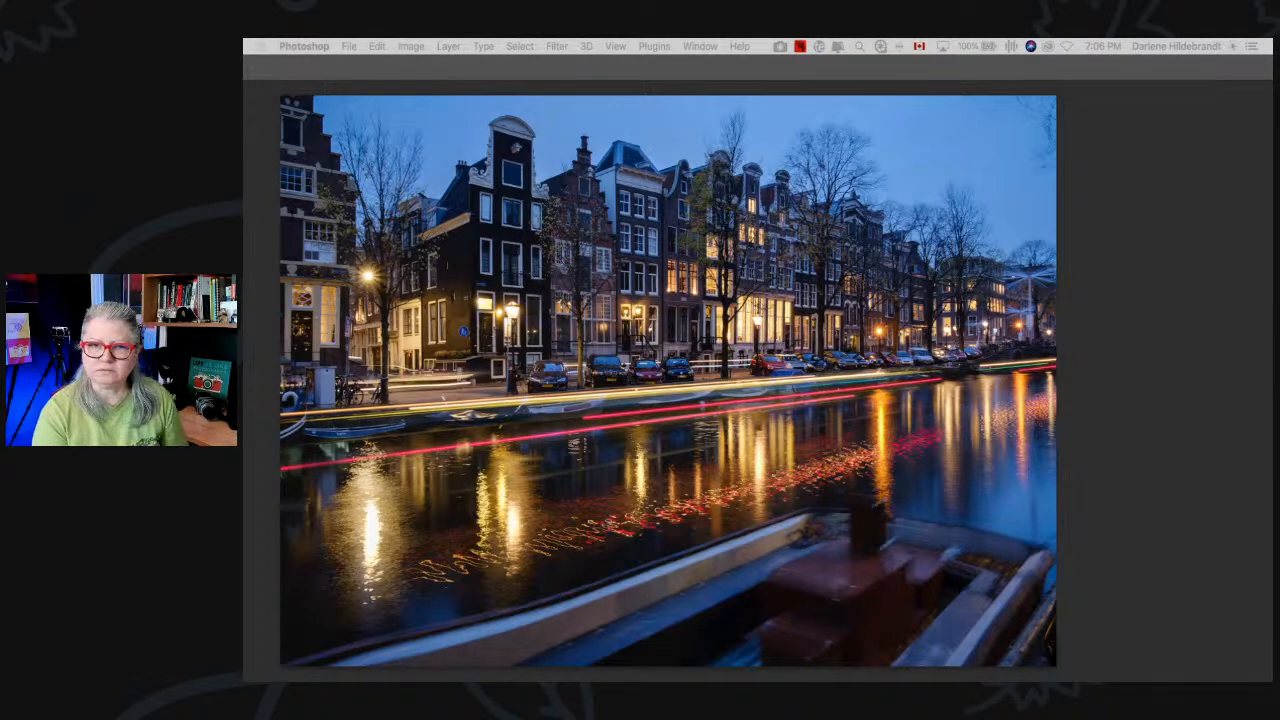
pyautogui.press('Tab')
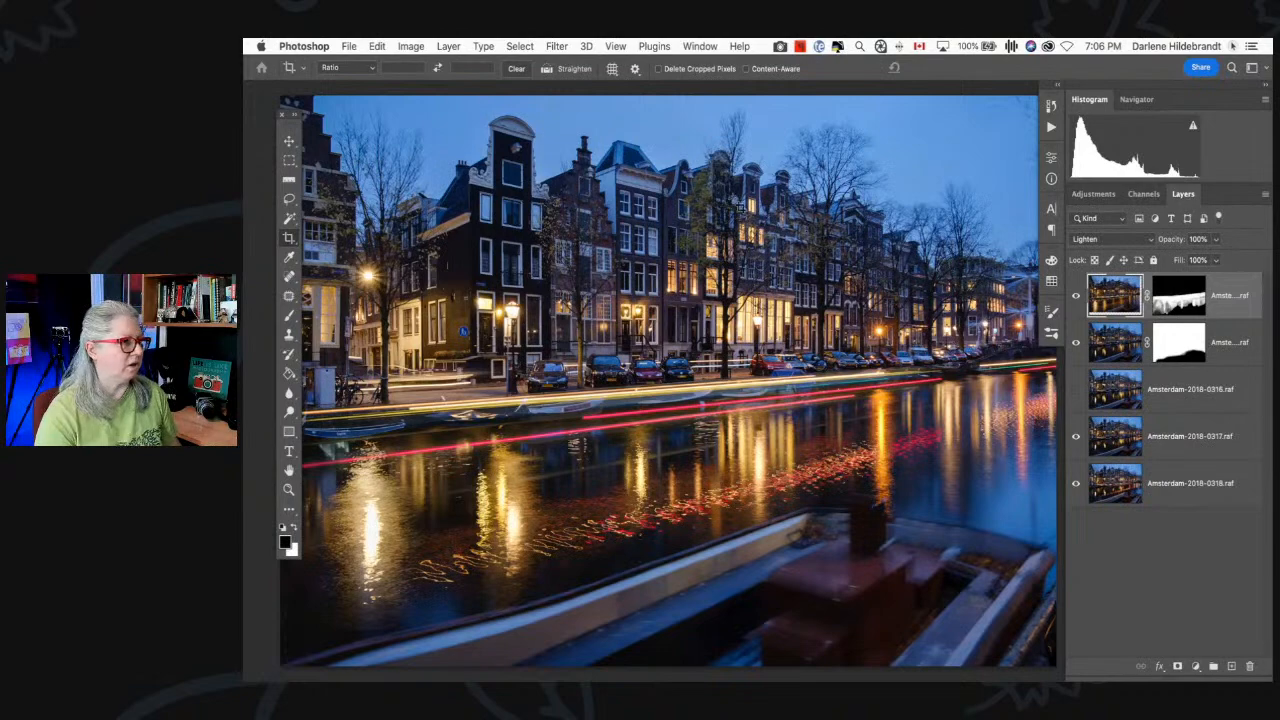
# - Close the saved composite and switch to Lightroom Classic
pyautogui.click(343, 46)
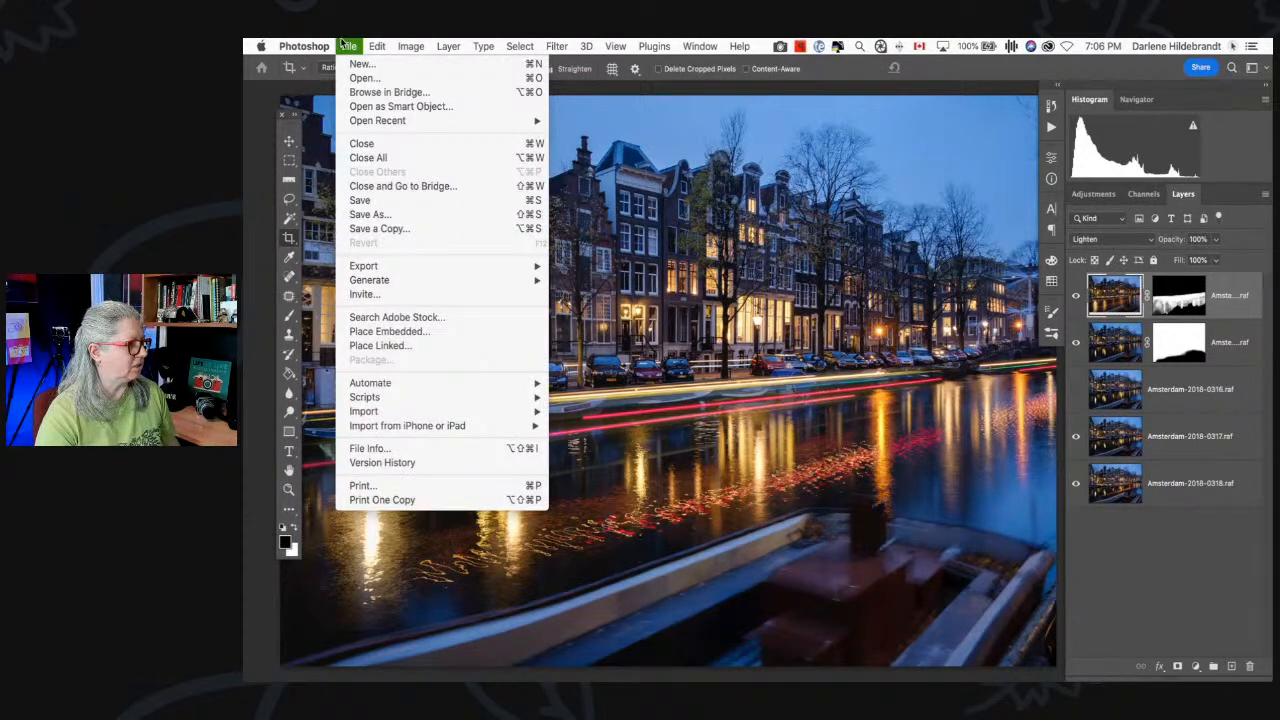
pyautogui.click(357, 144)
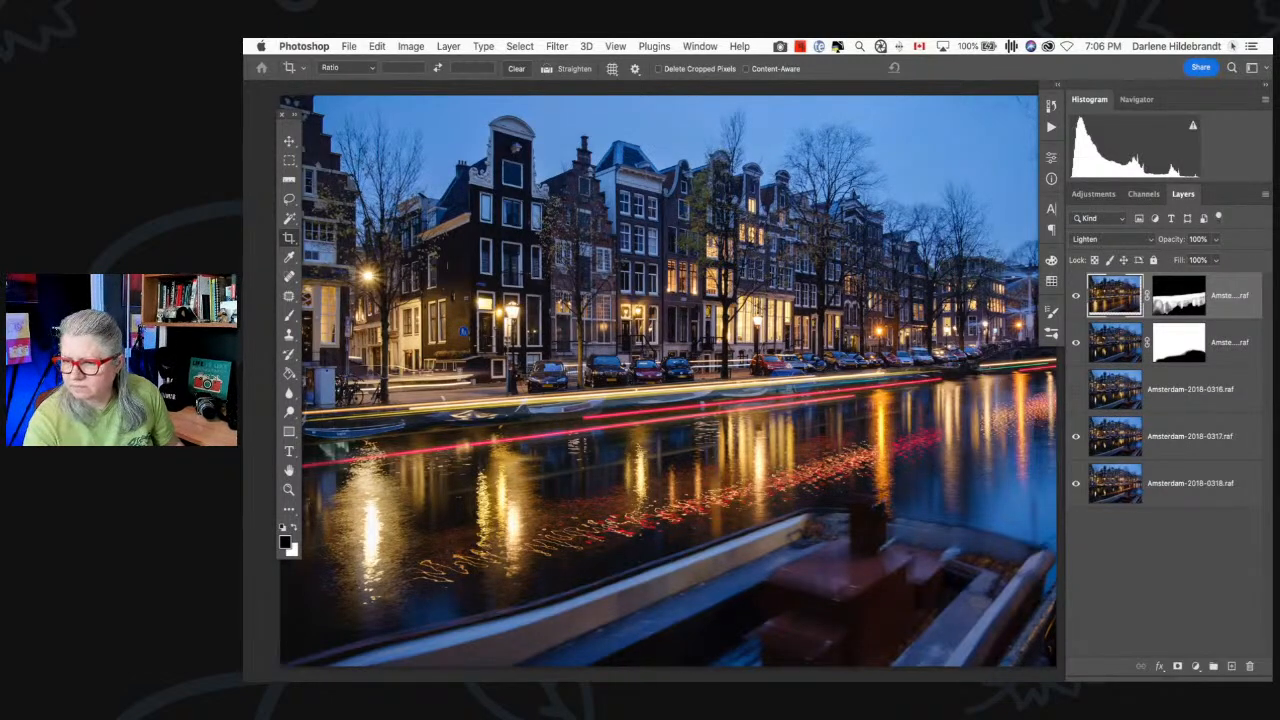
pyautogui.press('Tab')
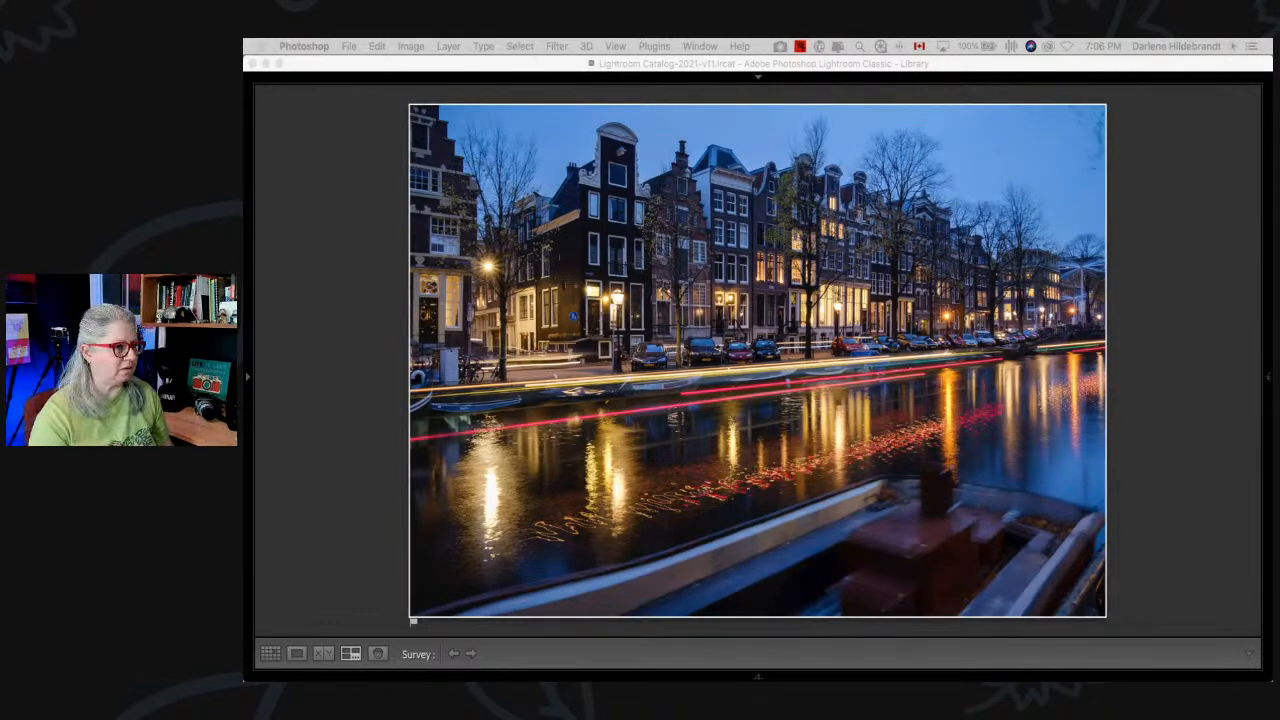
# - Show the Amsterdam photos as a thumbnail grid with the folder list and filmstrip shown and the metadata side hidden
pyautogui.click(1168, 355)
pyautogui.press('g')
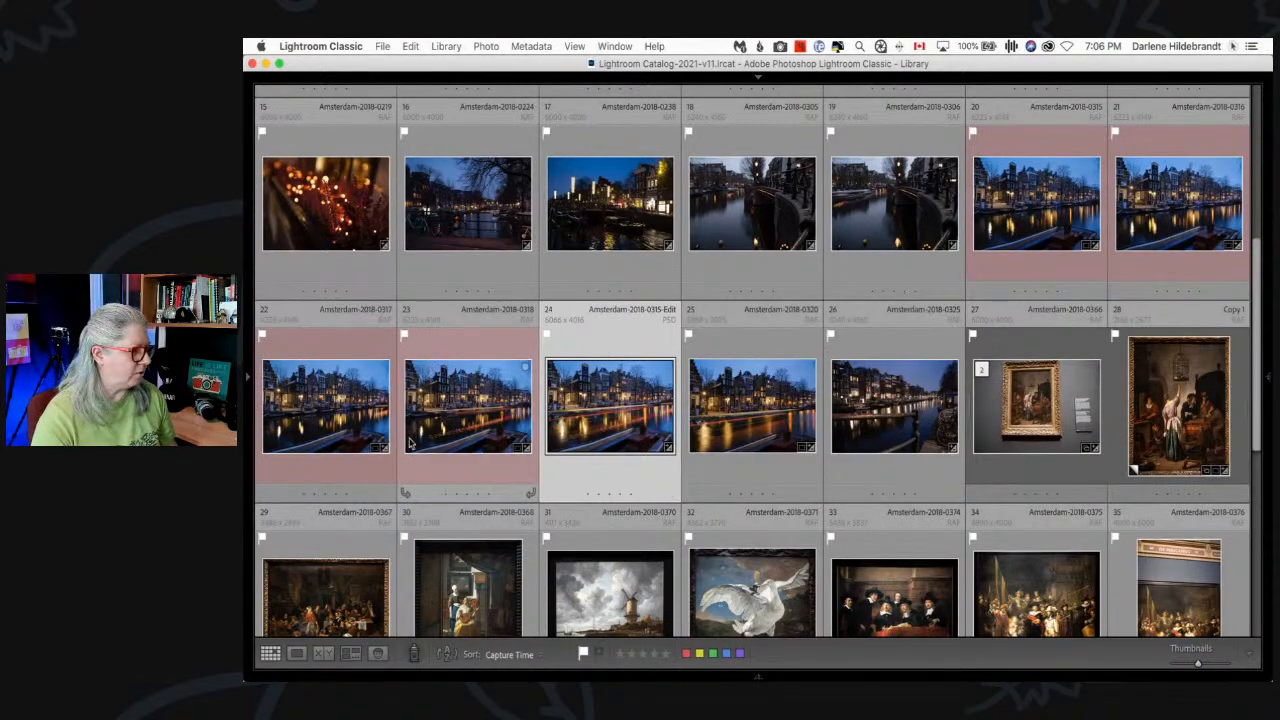
pyautogui.hotkey('shift', 'Tab')
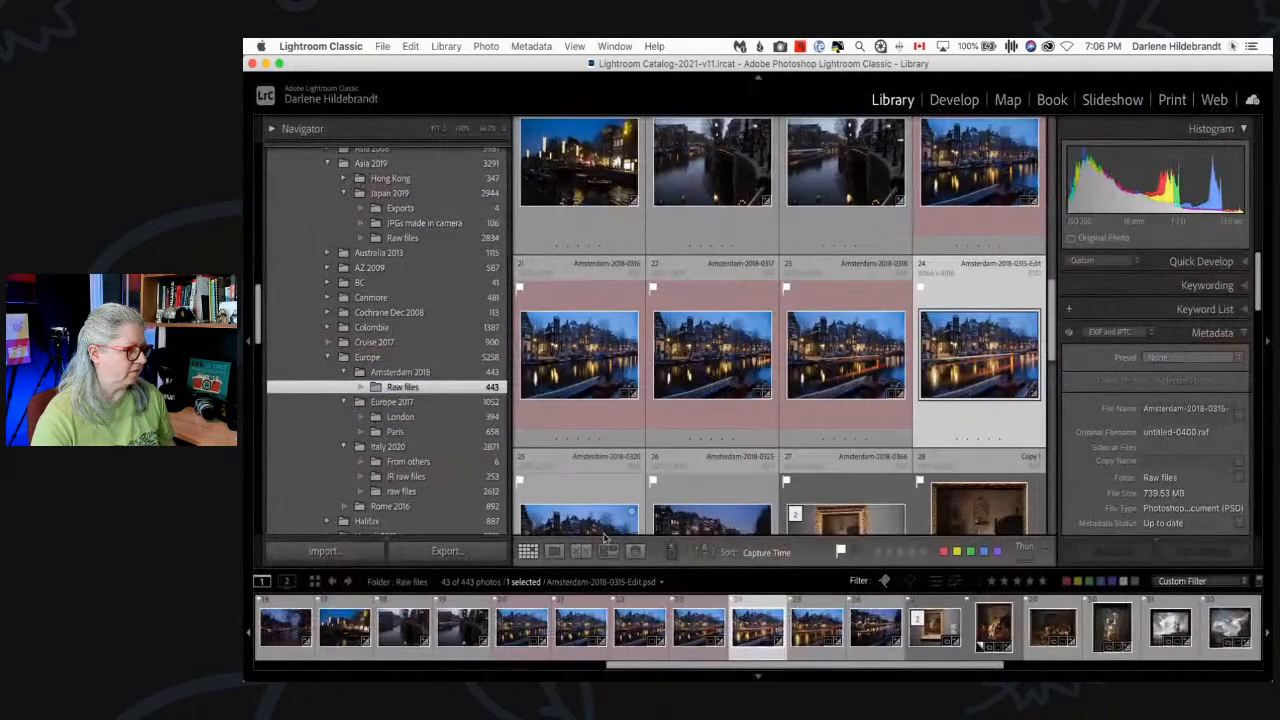
pyautogui.click(1268, 338)
# - Try sorting the Amsterdam photos by Rating and by Label Color
pyautogui.click(765, 553)
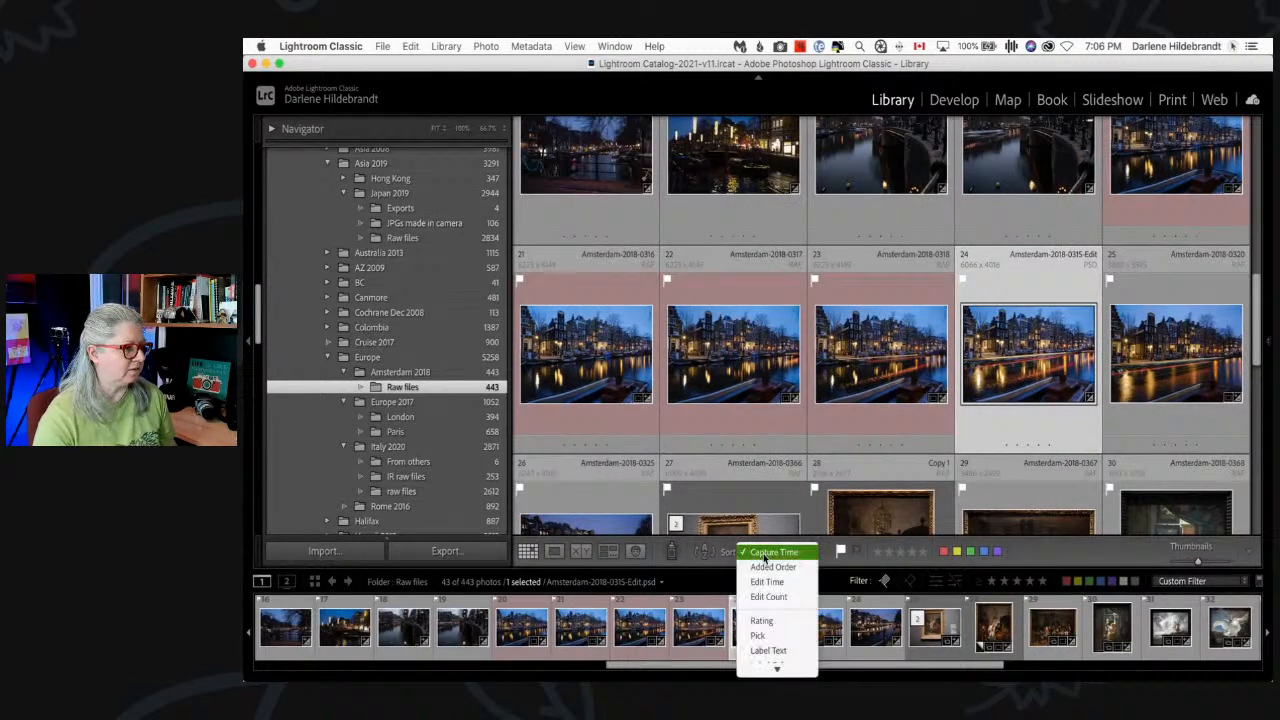
pyautogui.click(766, 556)
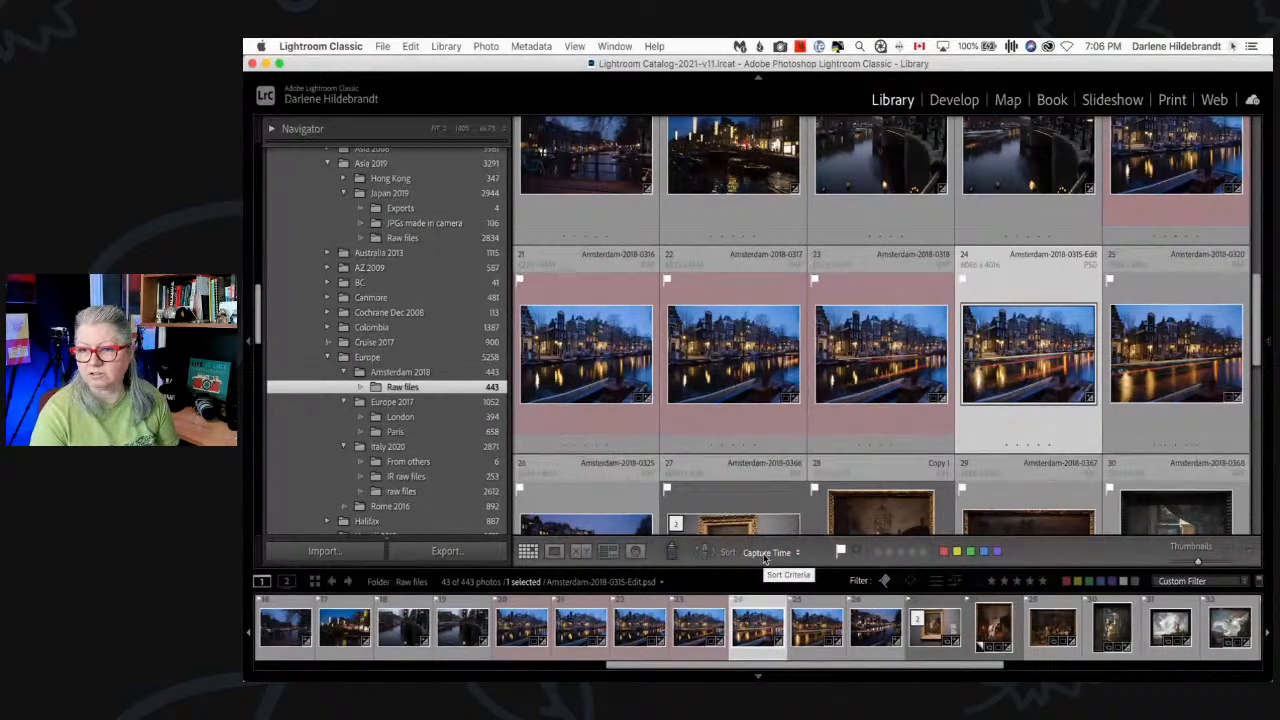
pyautogui.click(766, 556)
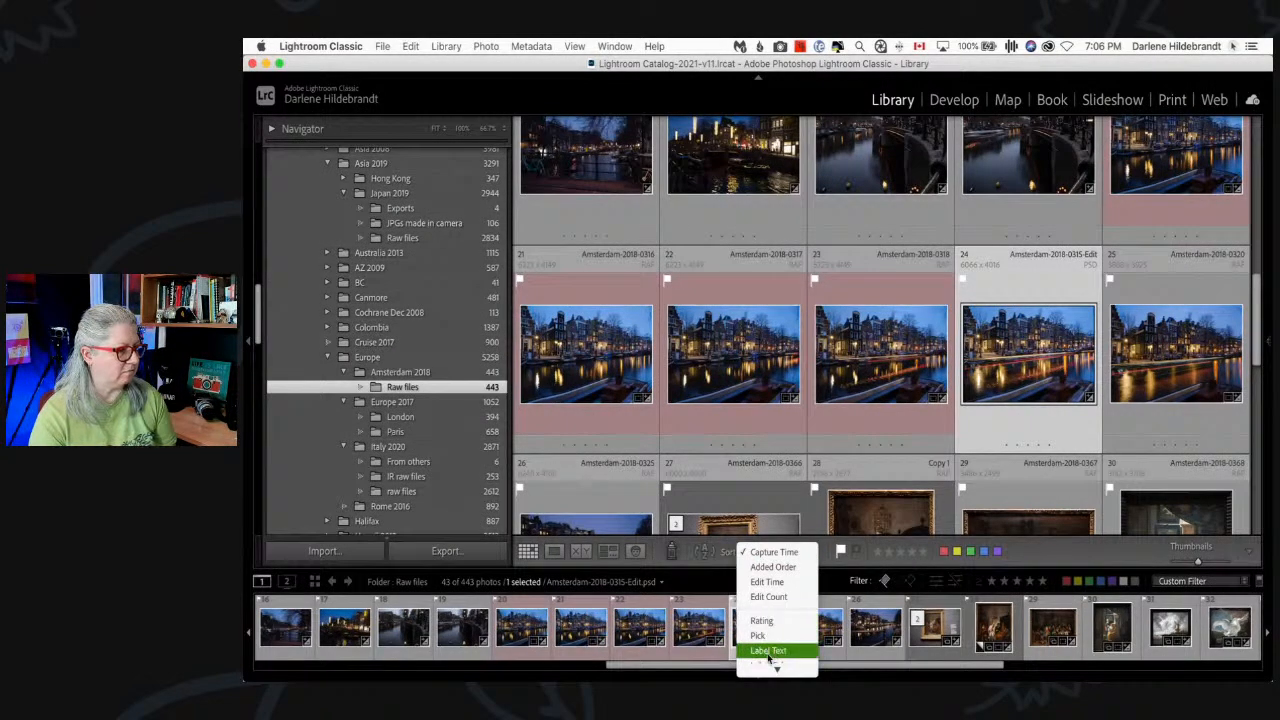
pyautogui.click(748, 528)
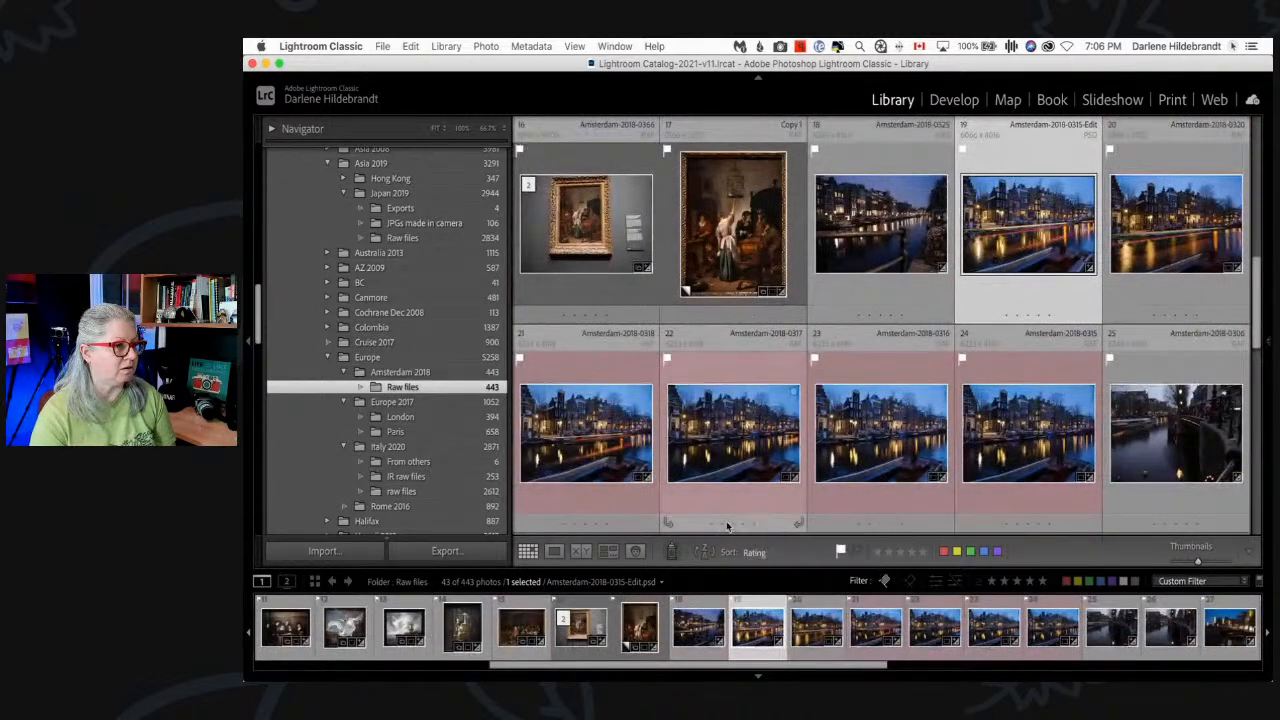
pyautogui.click(752, 553)
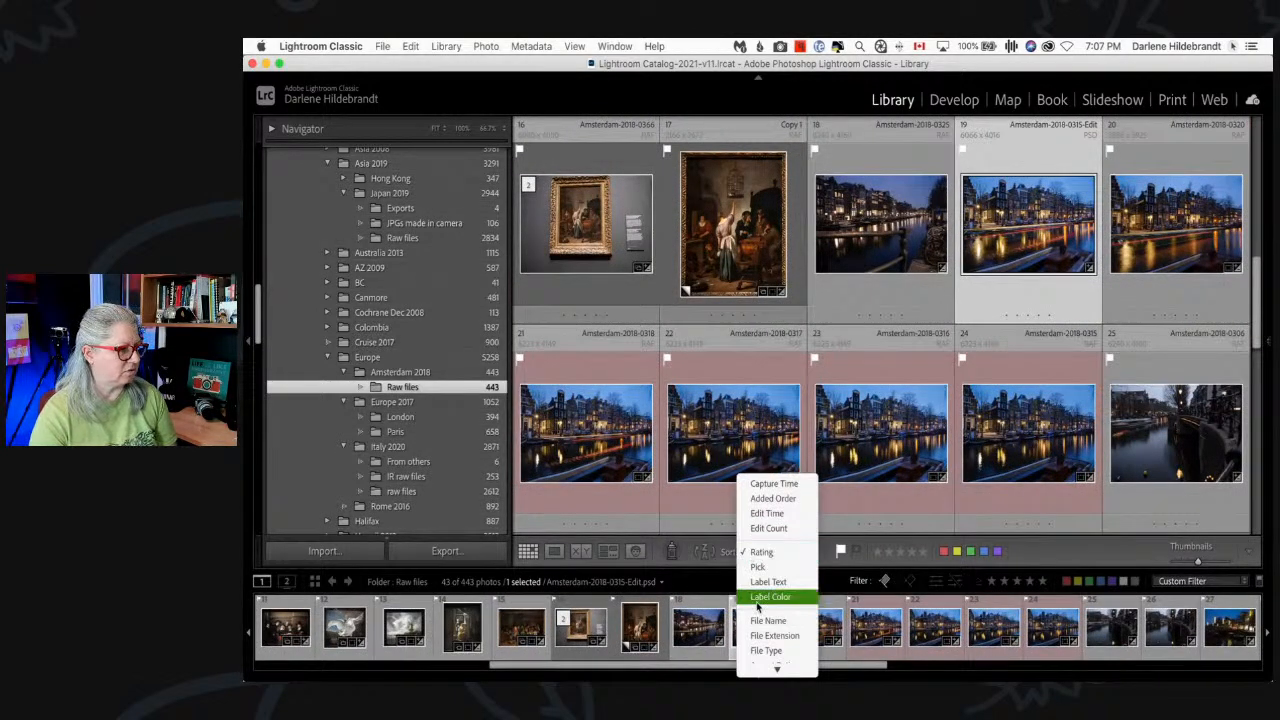
pyautogui.click(768, 596)
pyautogui.scroll(-3, 787, 410)
pyautogui.scroll(10, 787, 410)
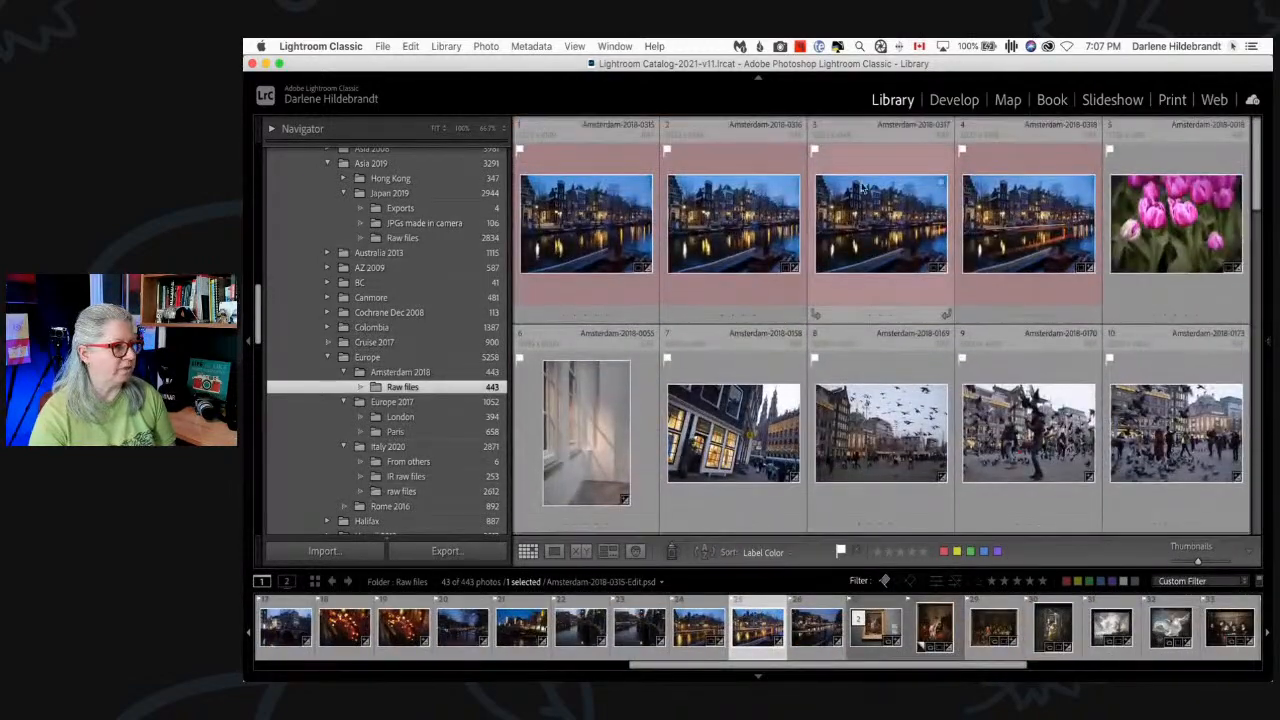
pyautogui.scroll(-5, 818, 190)
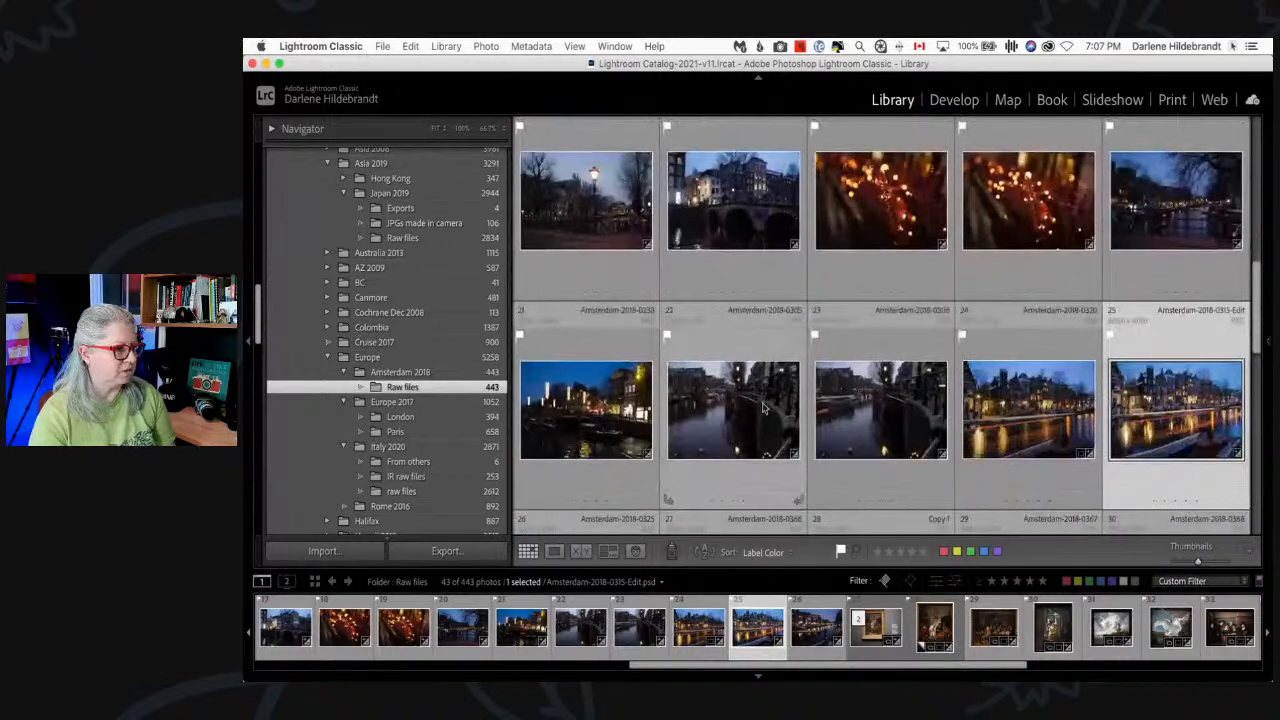
# - Sort the Amsterdam photos by File Name and locate the canal exposures beside the edited composite
pyautogui.click(760, 553)
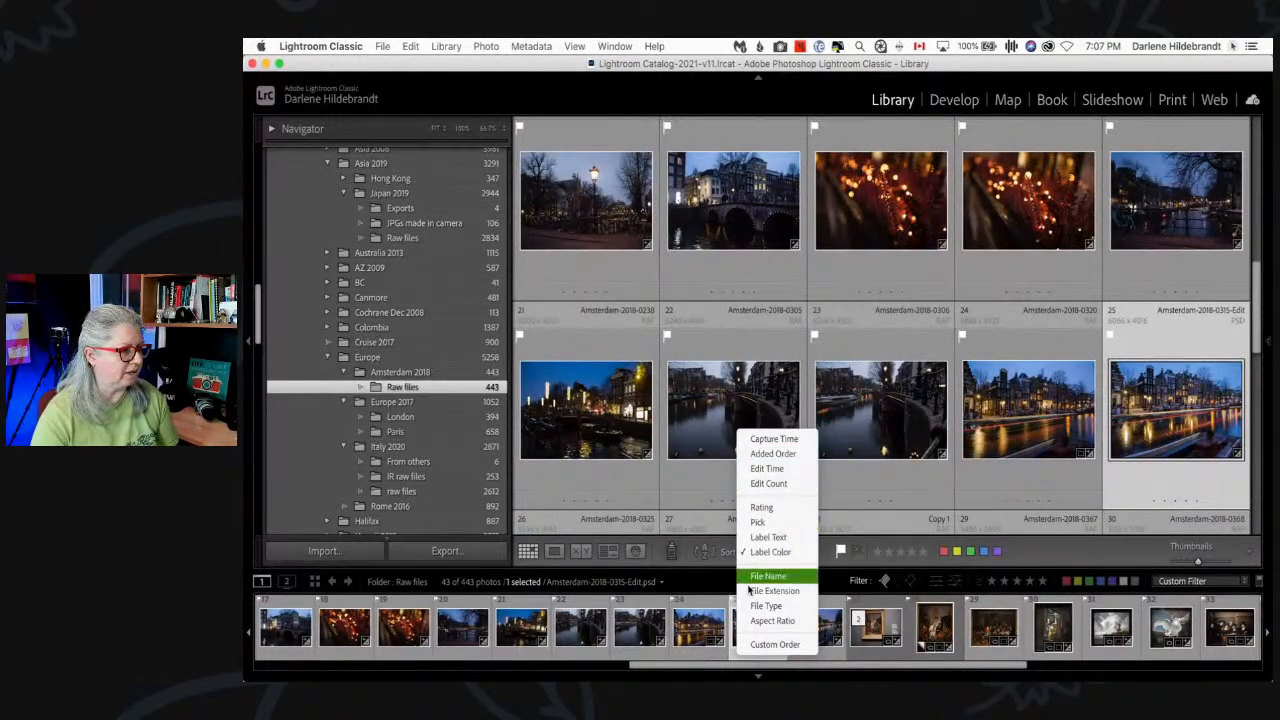
pyautogui.click(768, 578)
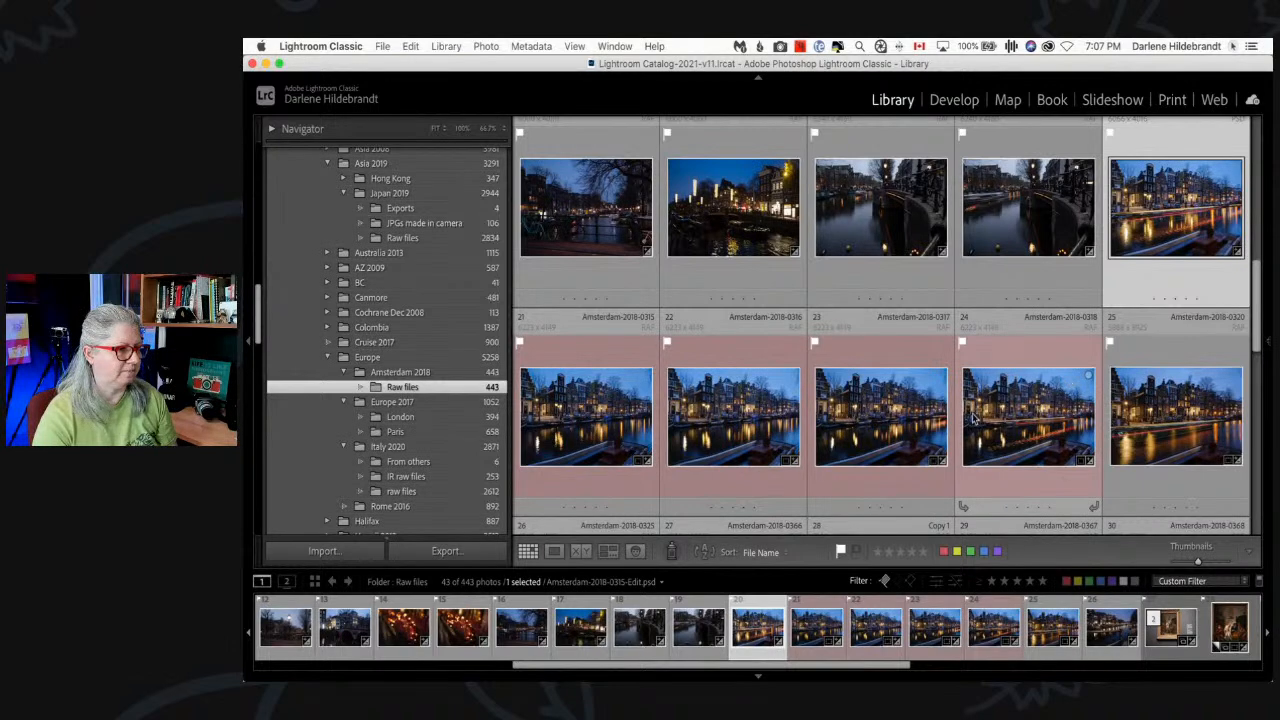
pyautogui.scroll(1, 974, 418)
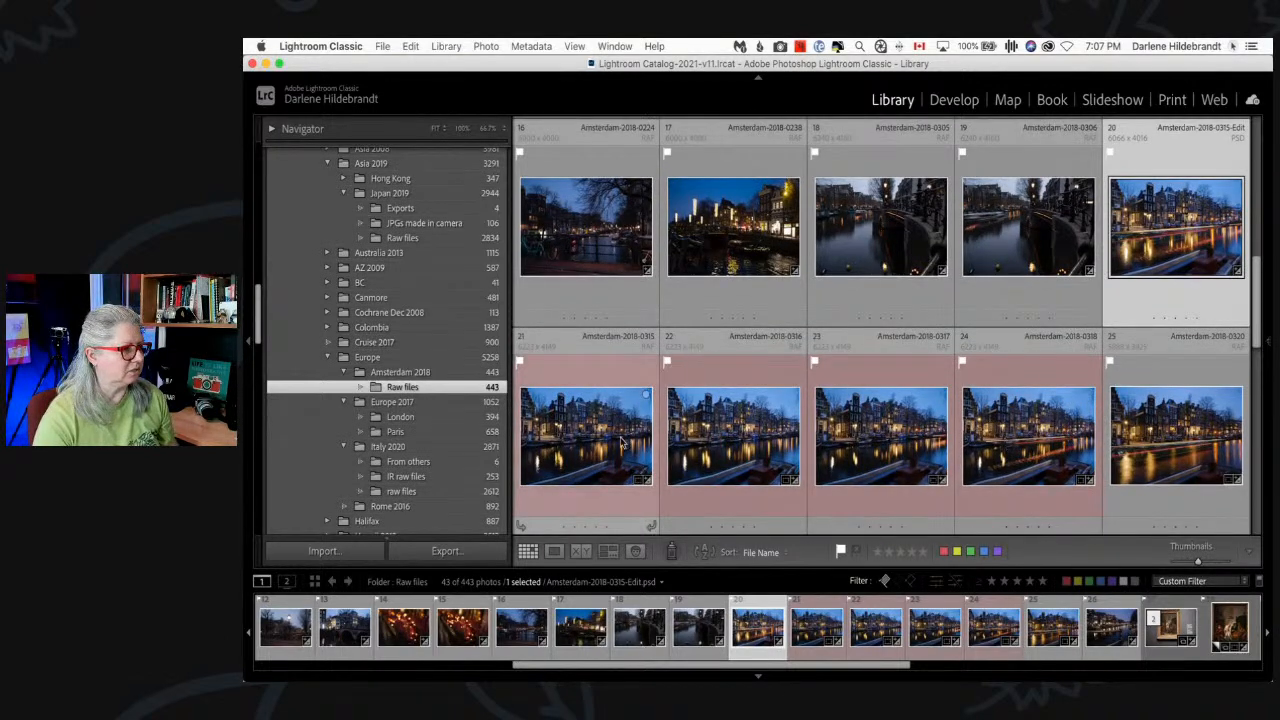
pyautogui.scroll(-1, 1028, 449)
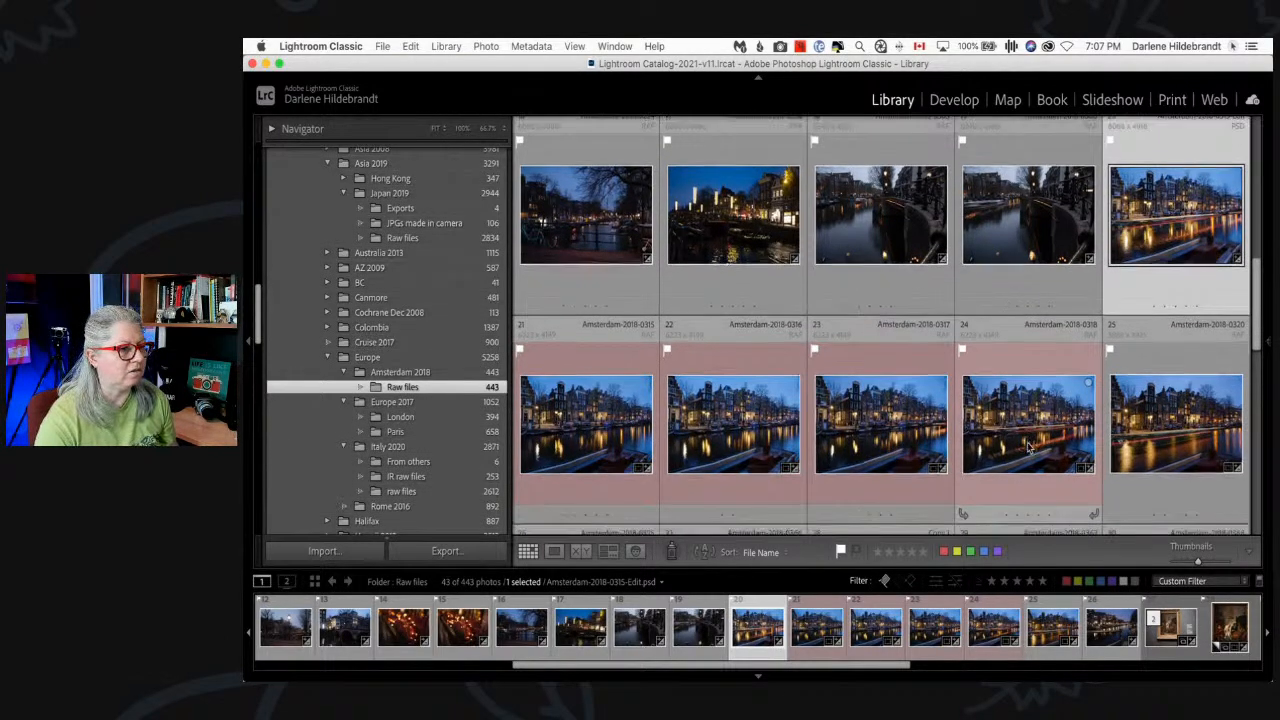
# - Label Amsterdam-2018-0320 red and the composite Amsterdam-2018-0315-Edit yellow
pyautogui.click(1134, 435)
pyautogui.press('6')
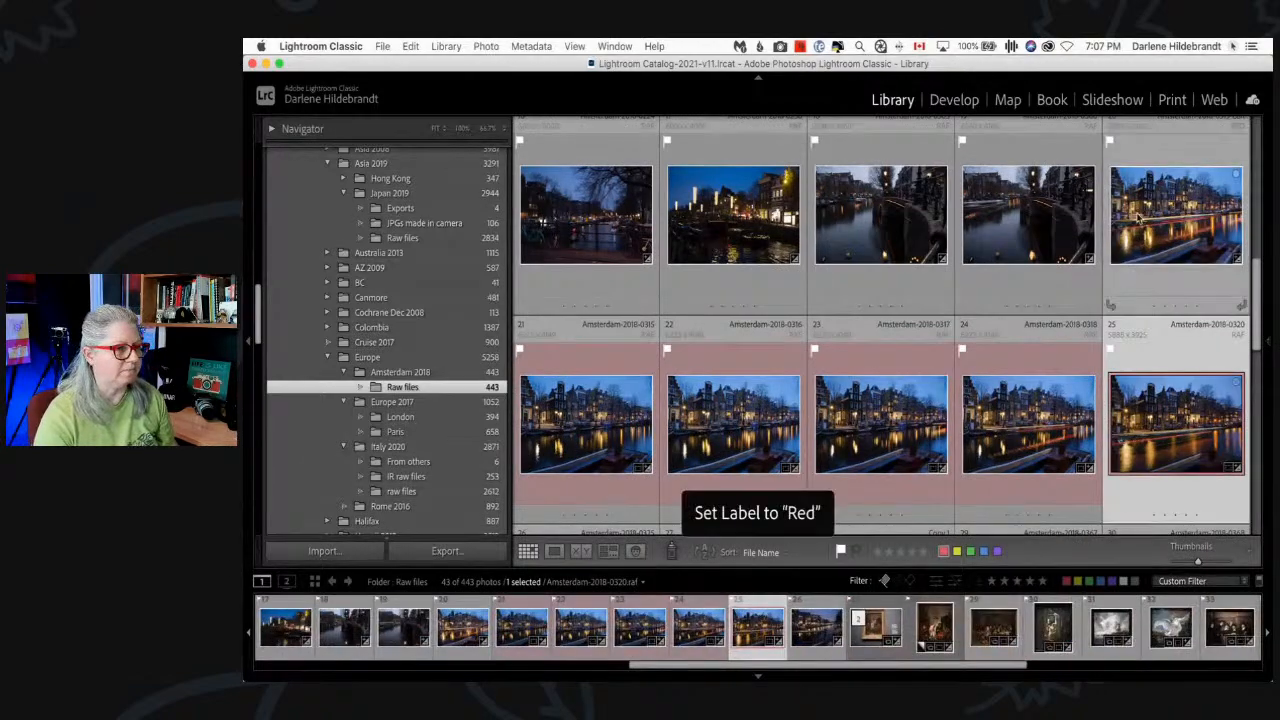
pyautogui.click(1145, 228)
pyautogui.press('7')
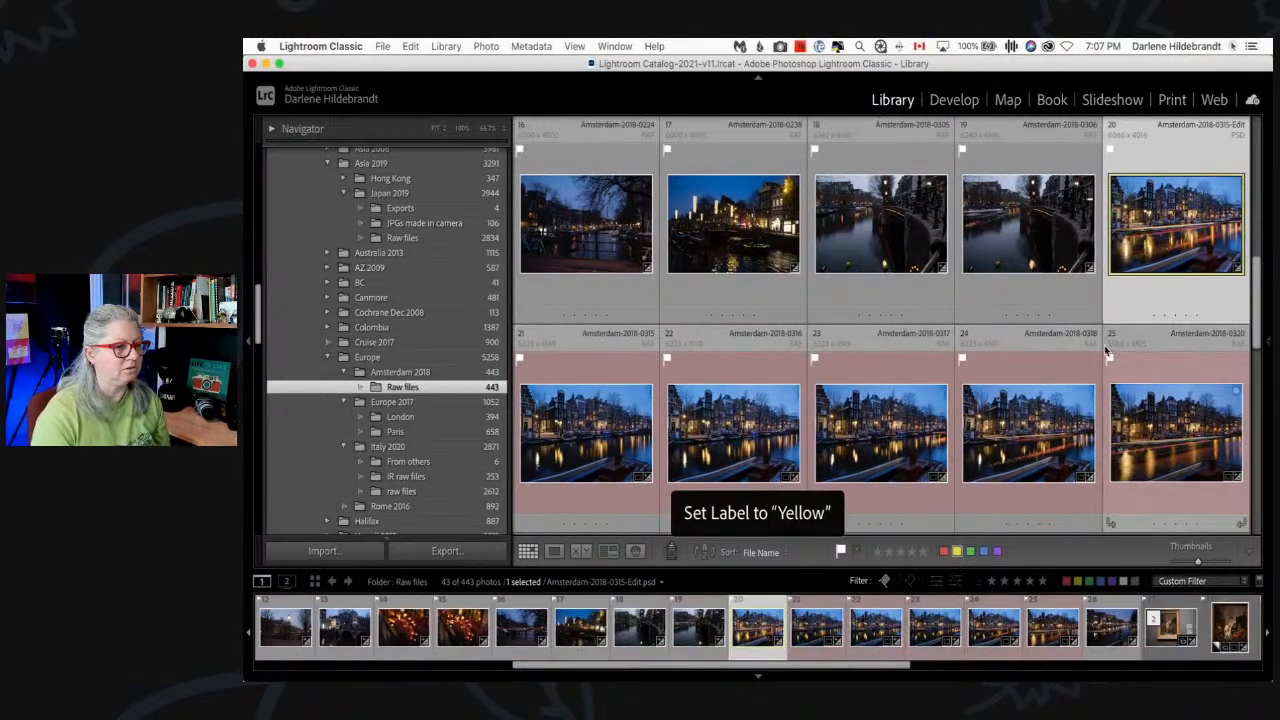
# - Compare the composite and its five source exposures in Survey view with all side panels and the toolbar hidden
pyautogui.click(1152, 430)
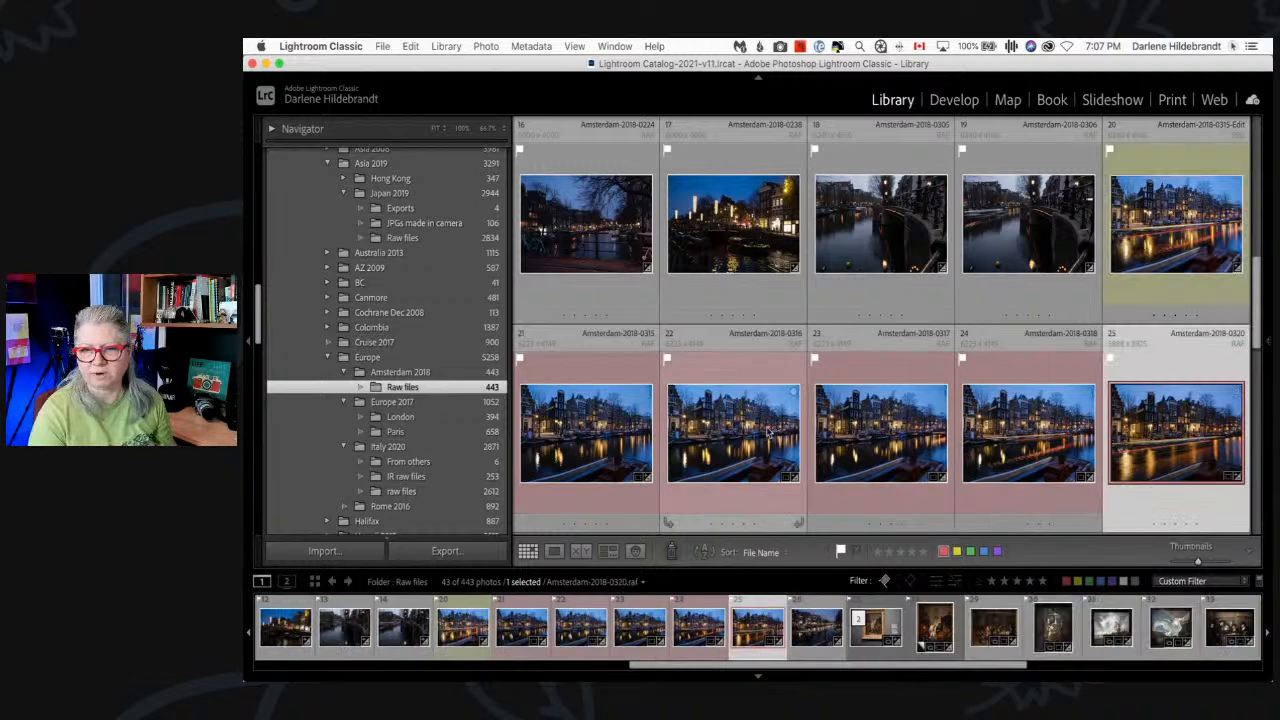
pyautogui.keyDown('shift'); pyautogui.click(1165, 220); pyautogui.keyUp('shift')
pyautogui.press('n')
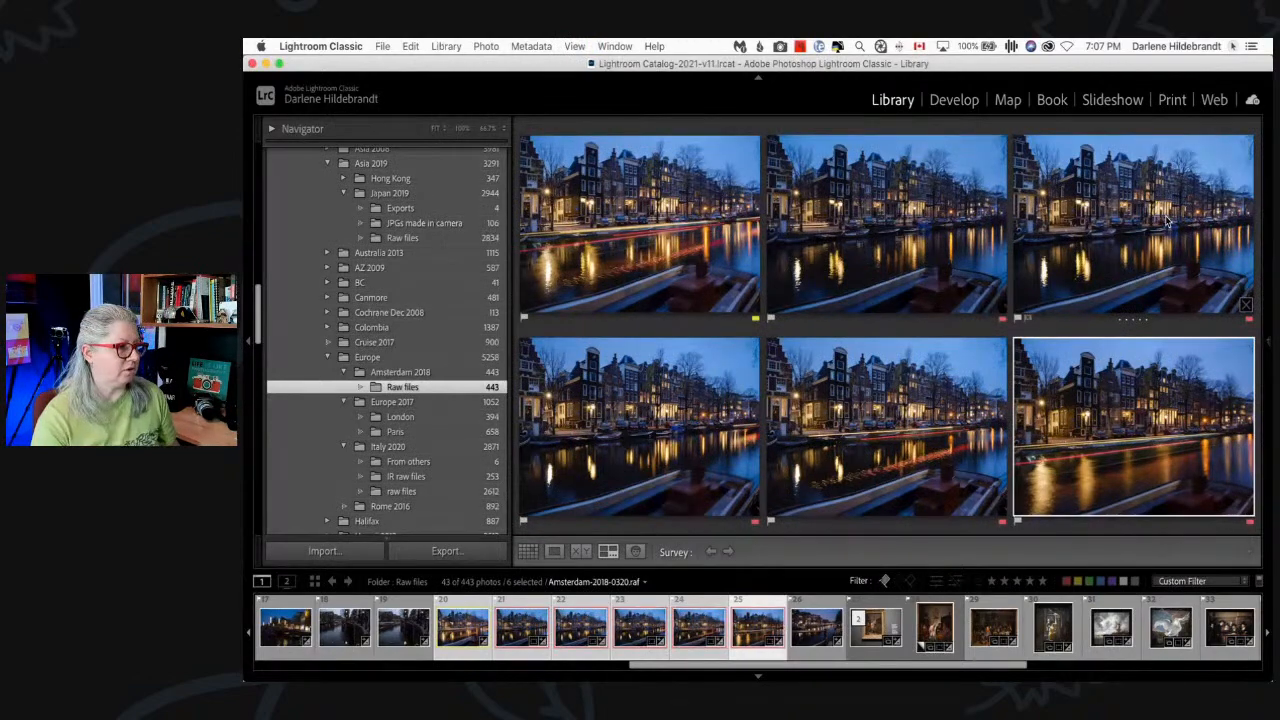
pyautogui.press('F8')
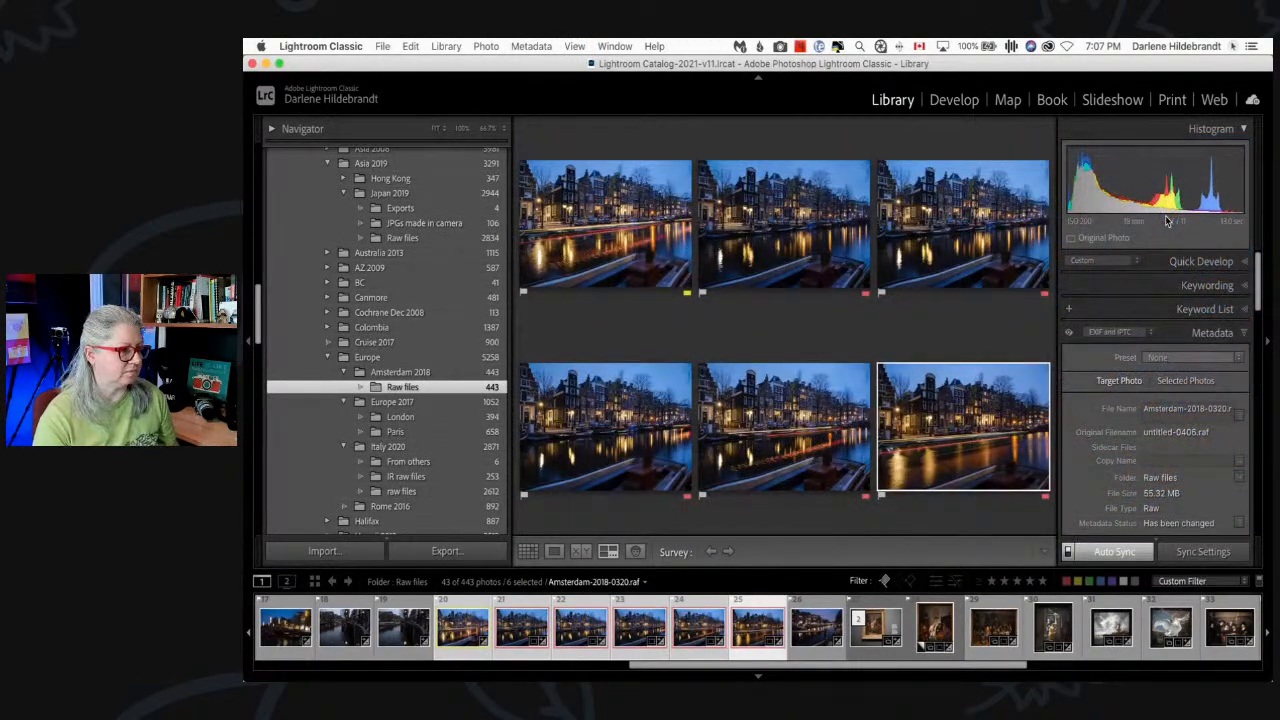
pyautogui.hotkey('shift', 'Tab')
pyautogui.press('t')
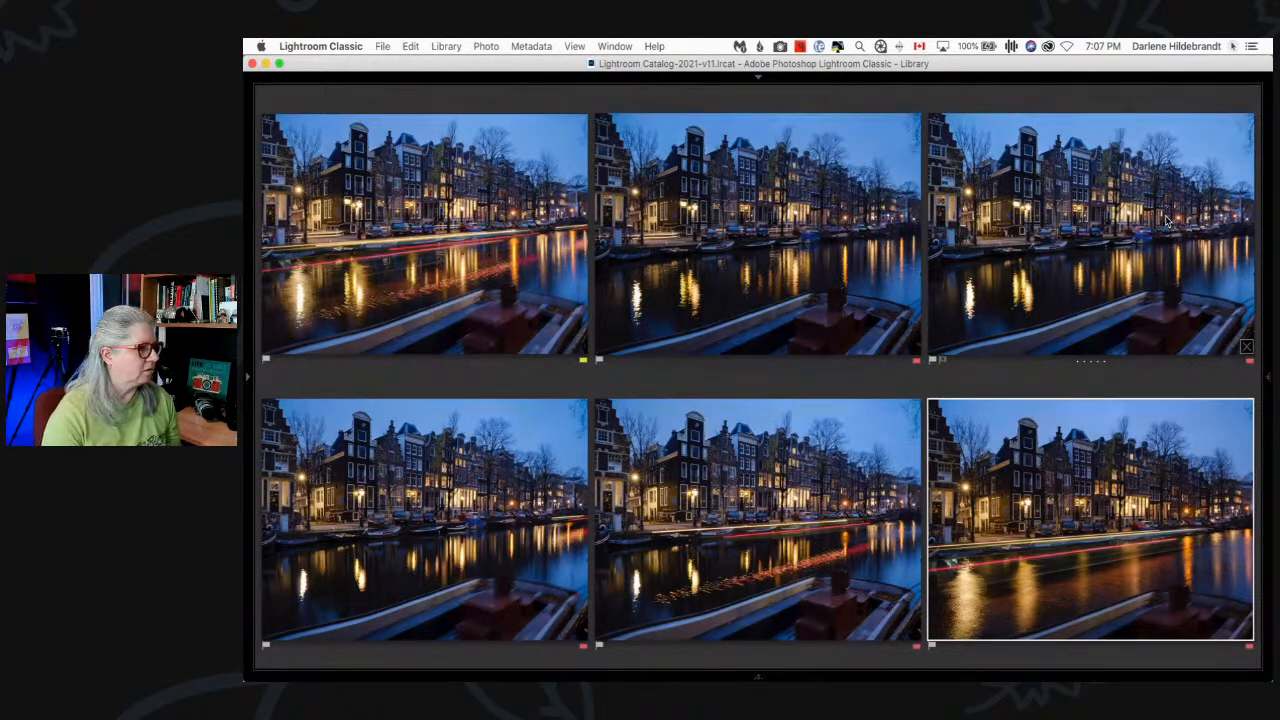
pyautogui.press('Delete')
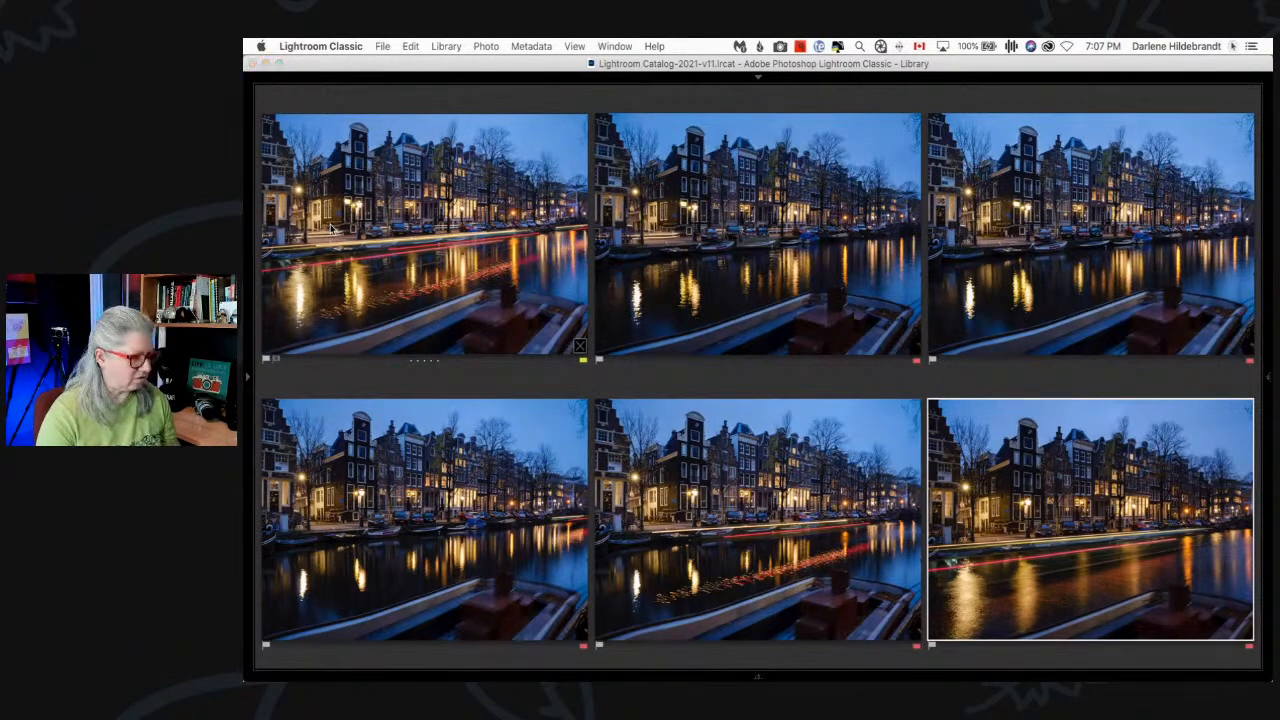
pyautogui.press('Escape')
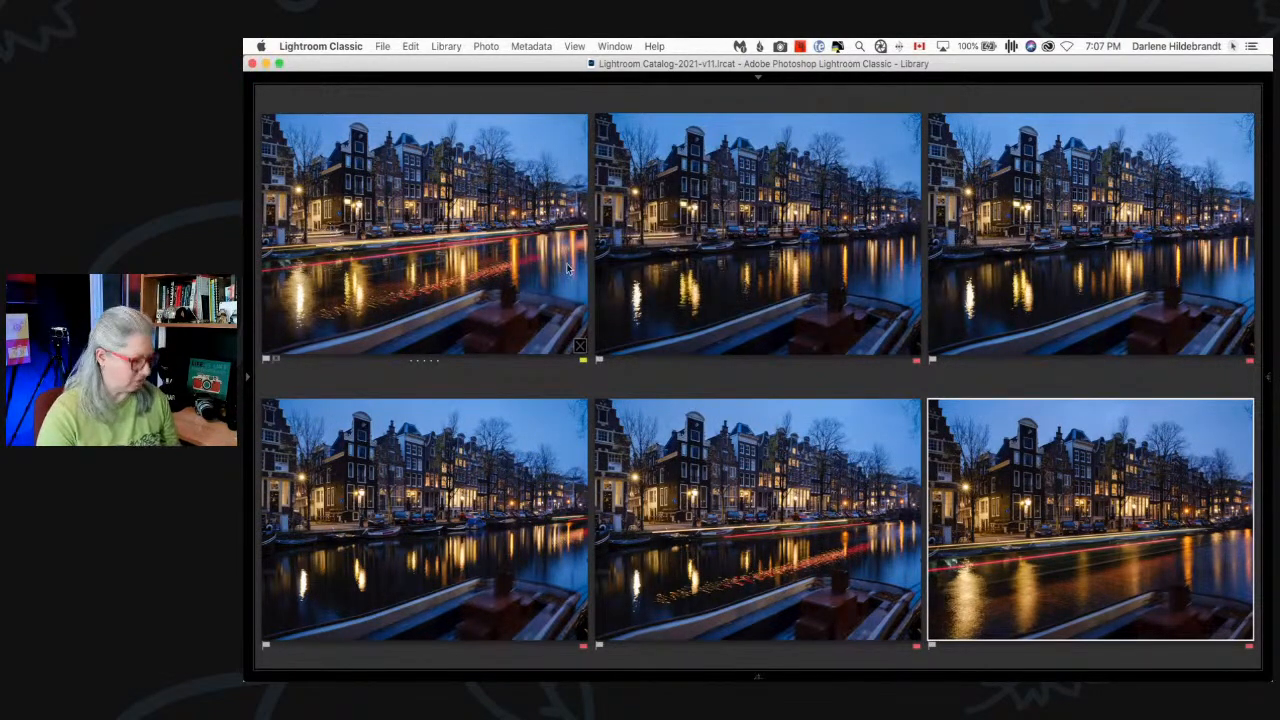
# - Return to the grid and reorder the composite Amsterdam-2018-0315-Edit to follow Amsterdam-2018-0320
pyautogui.press('g')
pyautogui.scroll(2, 657, 313)
pyautogui.click(837, 266)
pyautogui.moveTo(1028, 218); pyautogui.dragTo(826, 358)
# - Survey the five source exposures from Amsterdam-2018-0315 onward with the finished composite last
pyautogui.click(1050, 203)
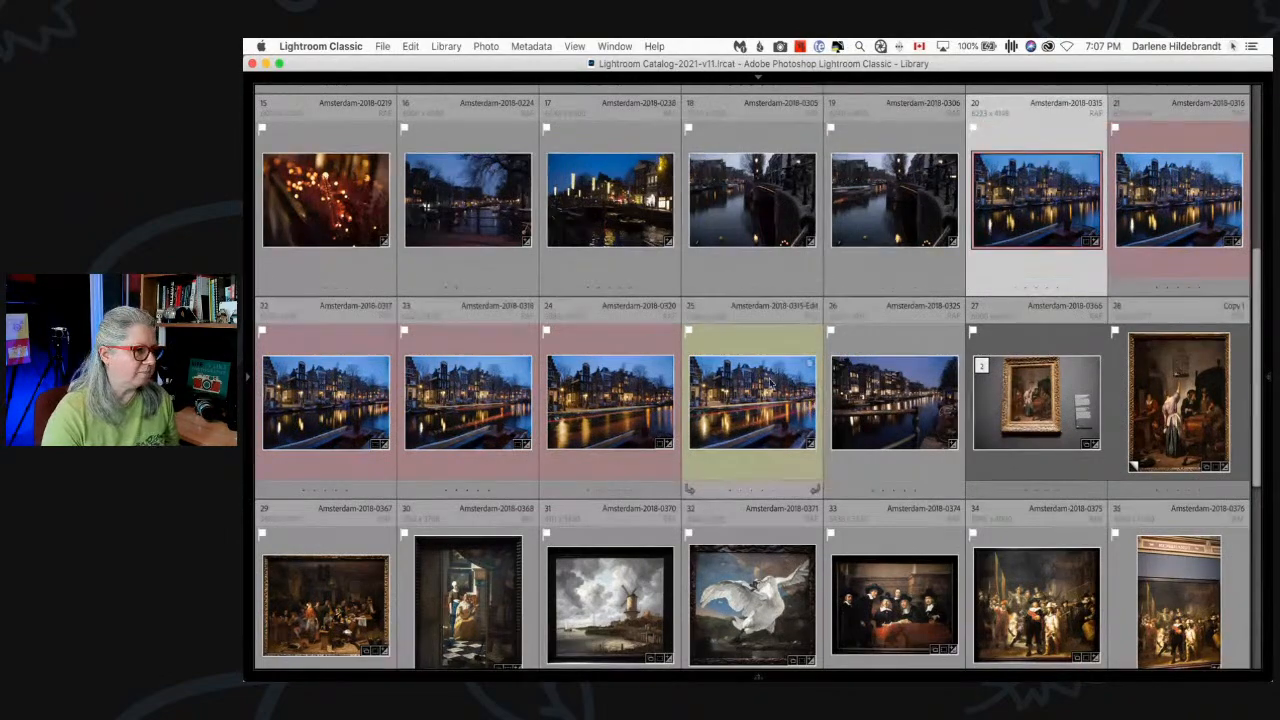
pyautogui.keyDown('shift'); pyautogui.click(769, 398); pyautogui.keyUp('shift')
pyautogui.press('n')
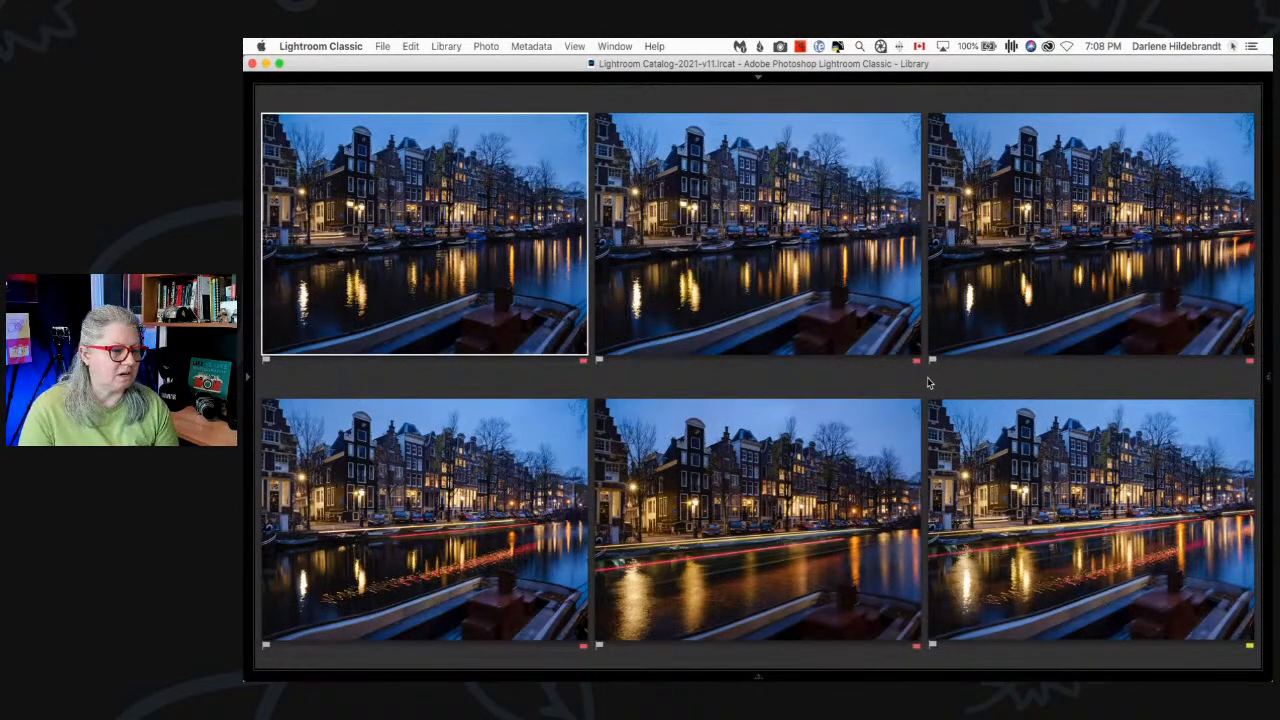
# - Switch to Preview and show the image DPM LR course video background-2.jpg
pyautogui.press('super+Tab')
pyautogui.press('super+Tab')
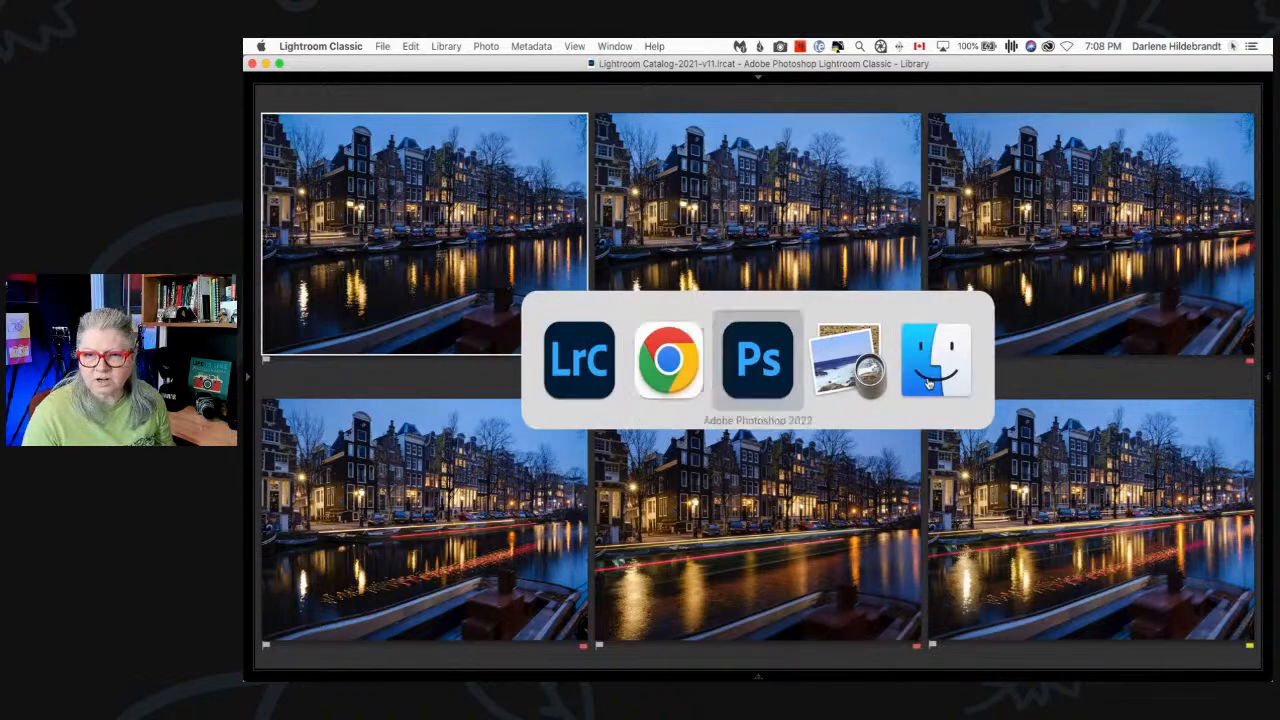
pyautogui.press('super+Tab')
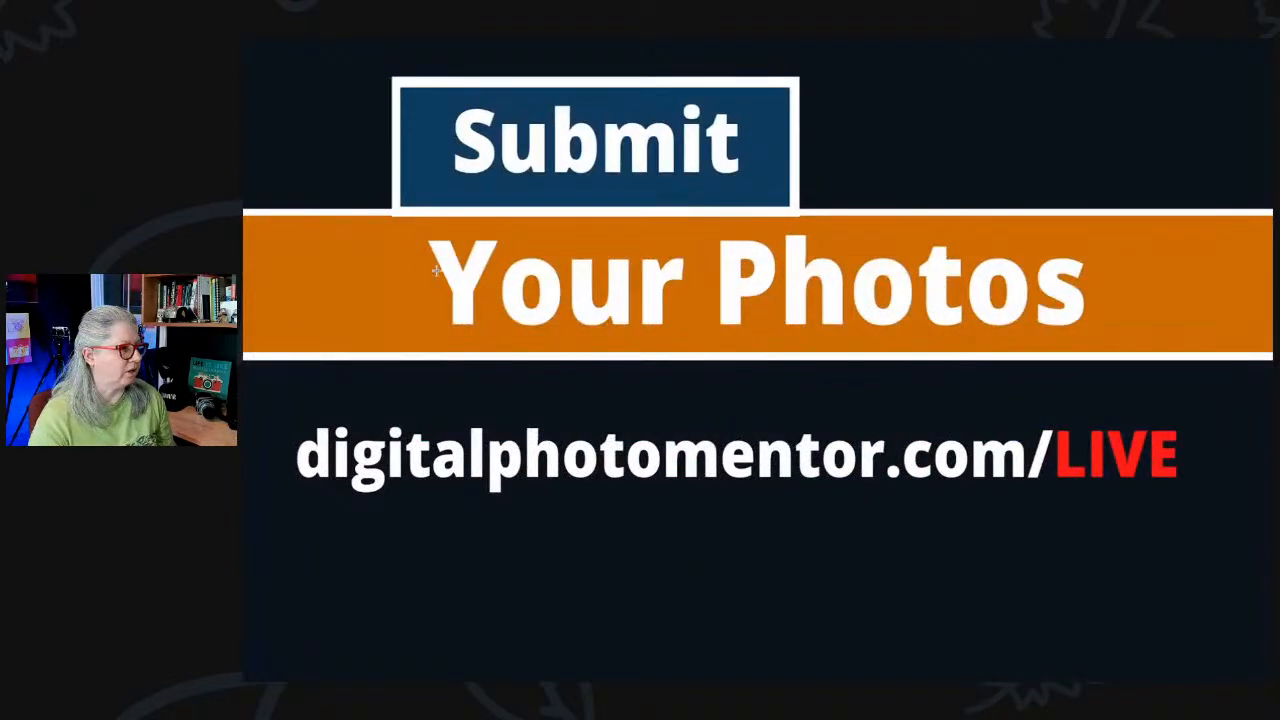
pyautogui.moveTo(417, 43)
pyautogui.click(495, 46)
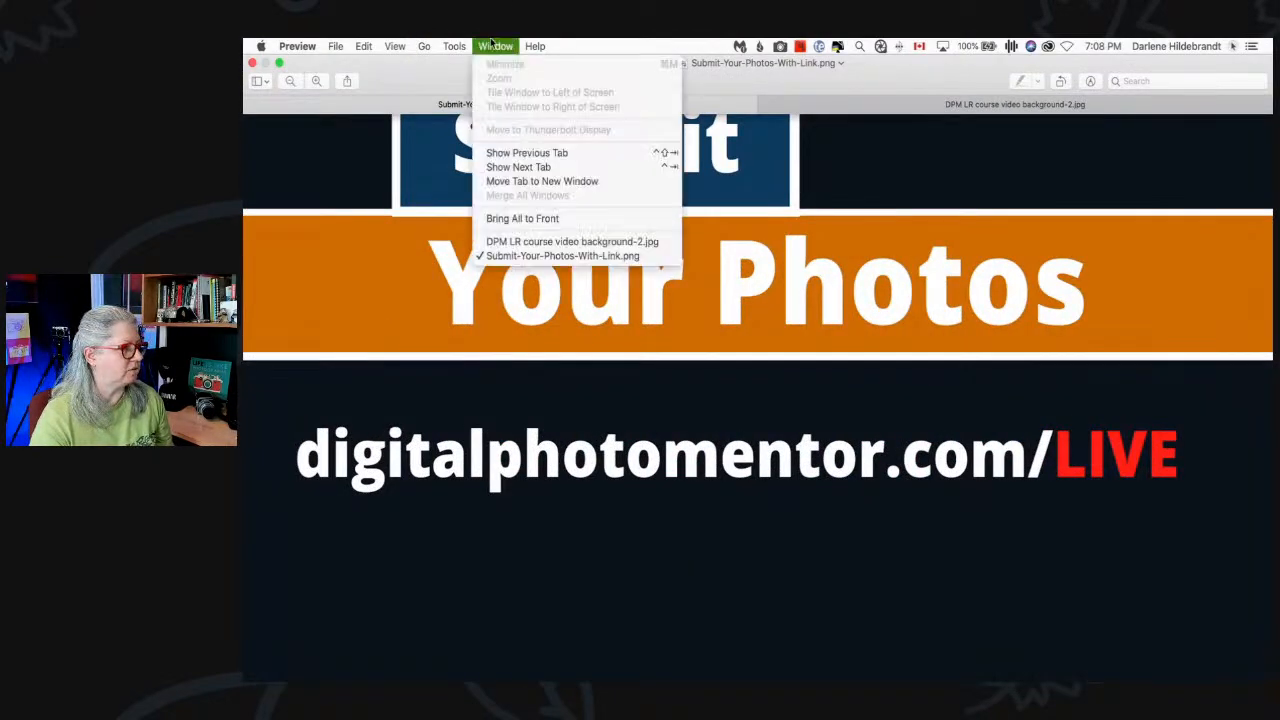
pyautogui.click(512, 240)
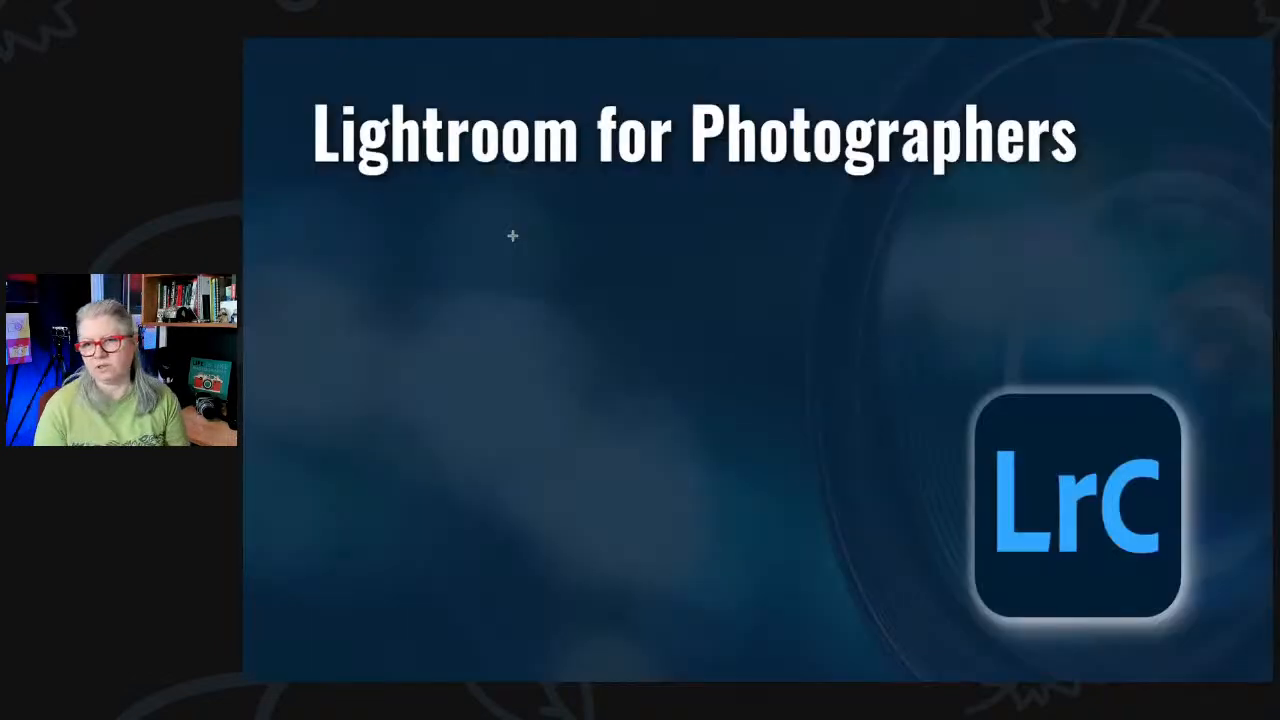
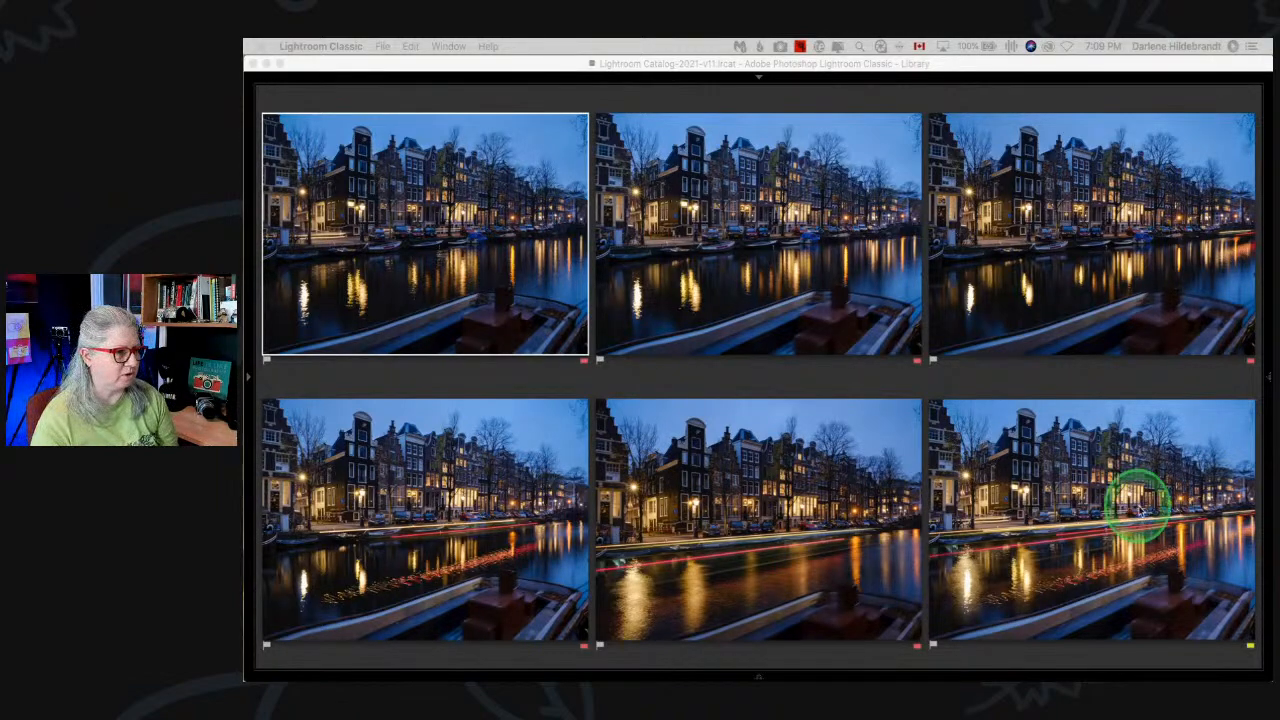
# - Return to the photo grid in Lightroom Classic and open Amsterdam-2018-0158, the tilted shopfront street scene, in Develop
pyautogui.click(831, 377)
pyautogui.press('g')
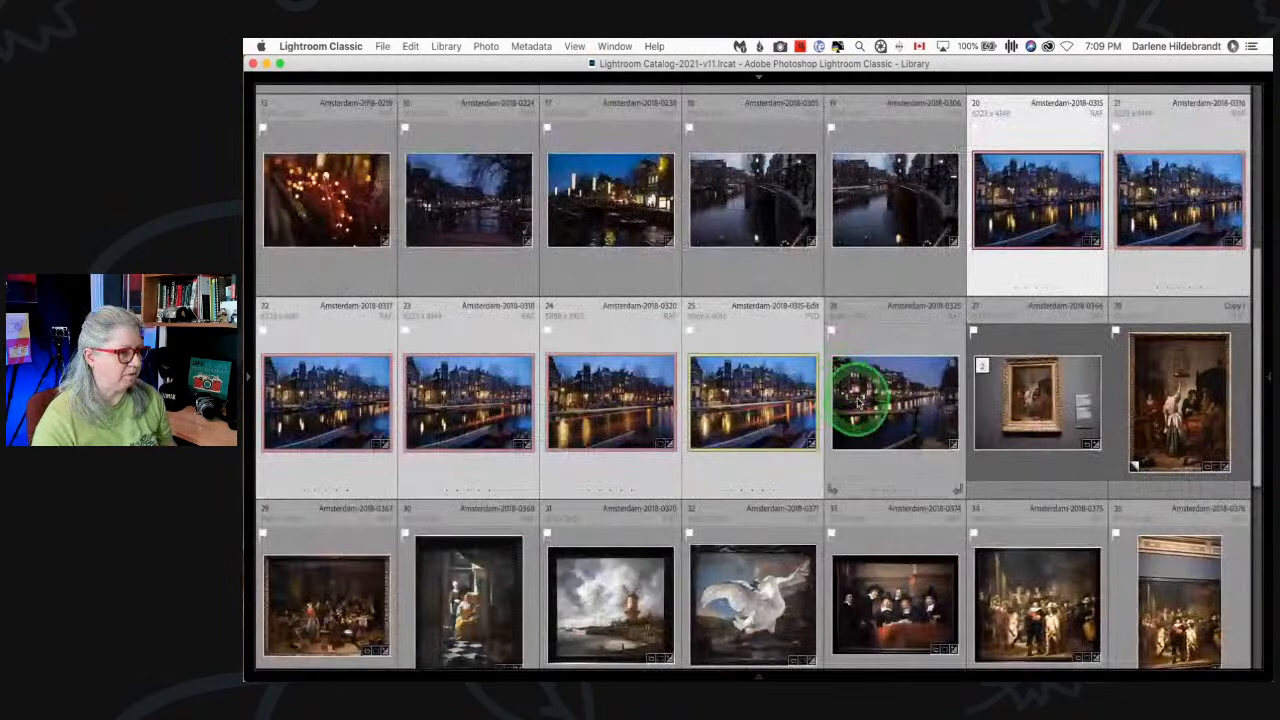
pyautogui.scroll(-5, 857, 390)
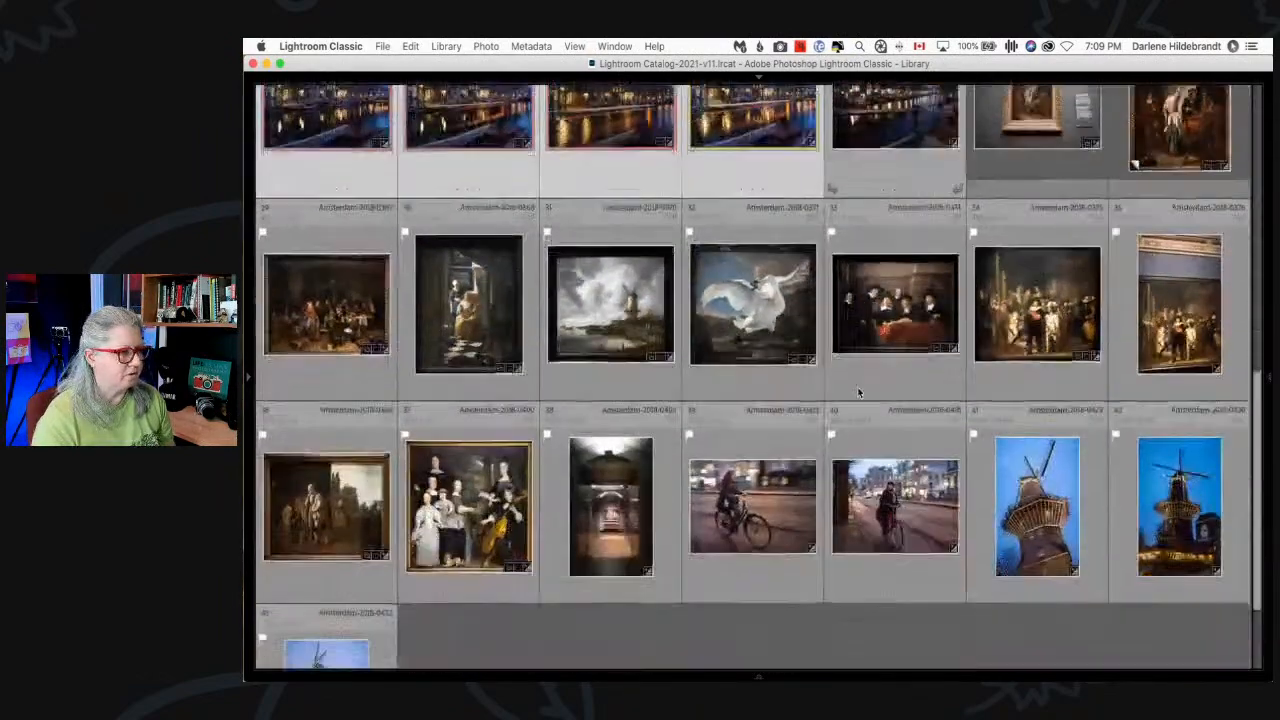
pyautogui.scroll(6, 857, 386)
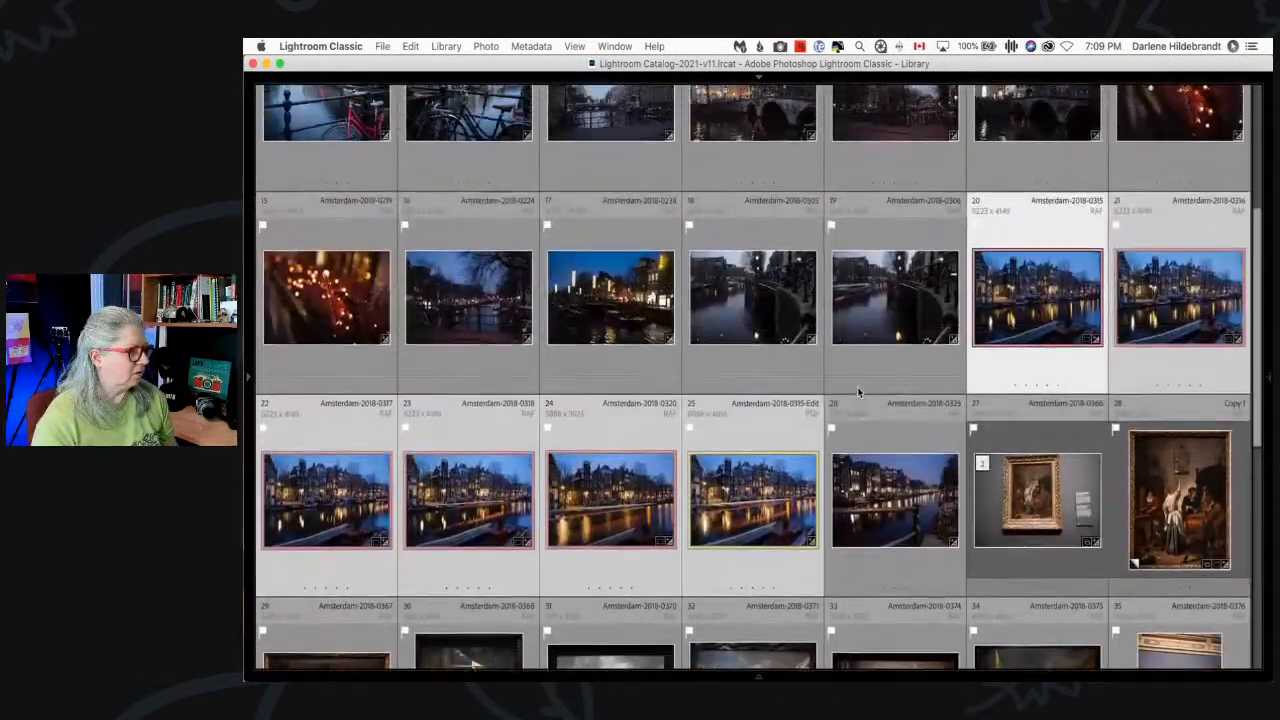
pyautogui.scroll(2, 857, 392)
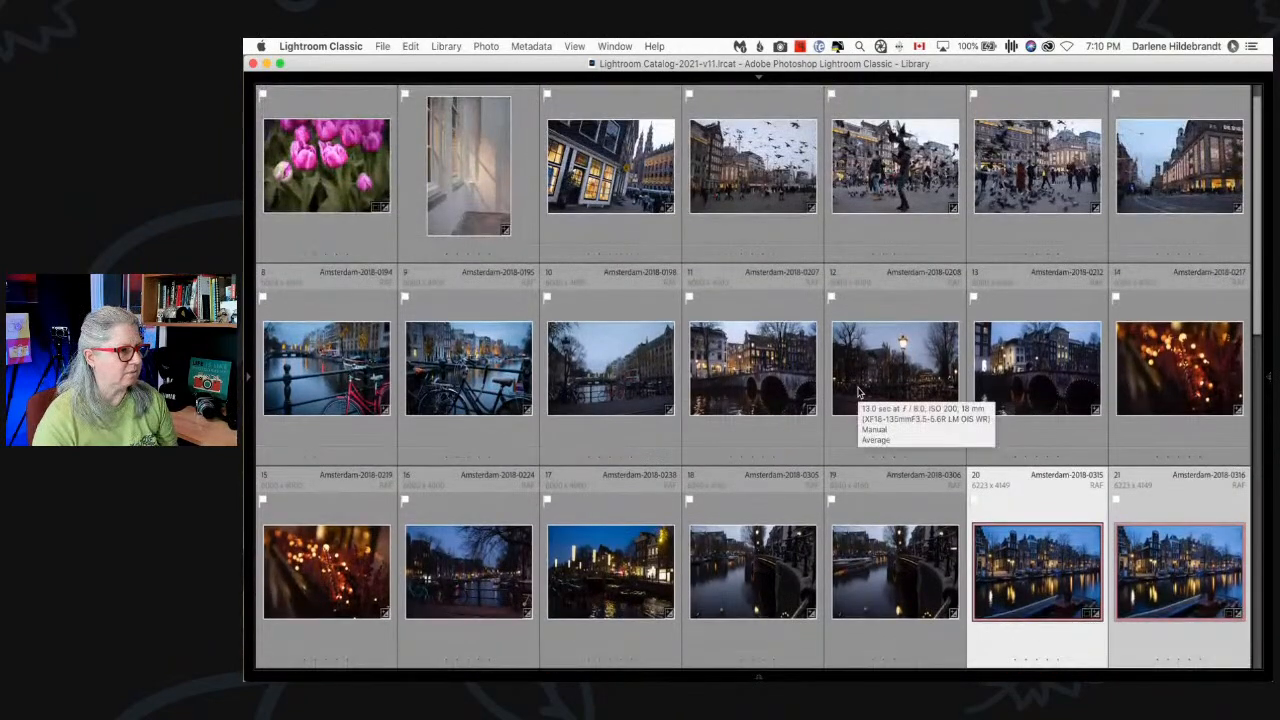
pyautogui.click(846, 398)
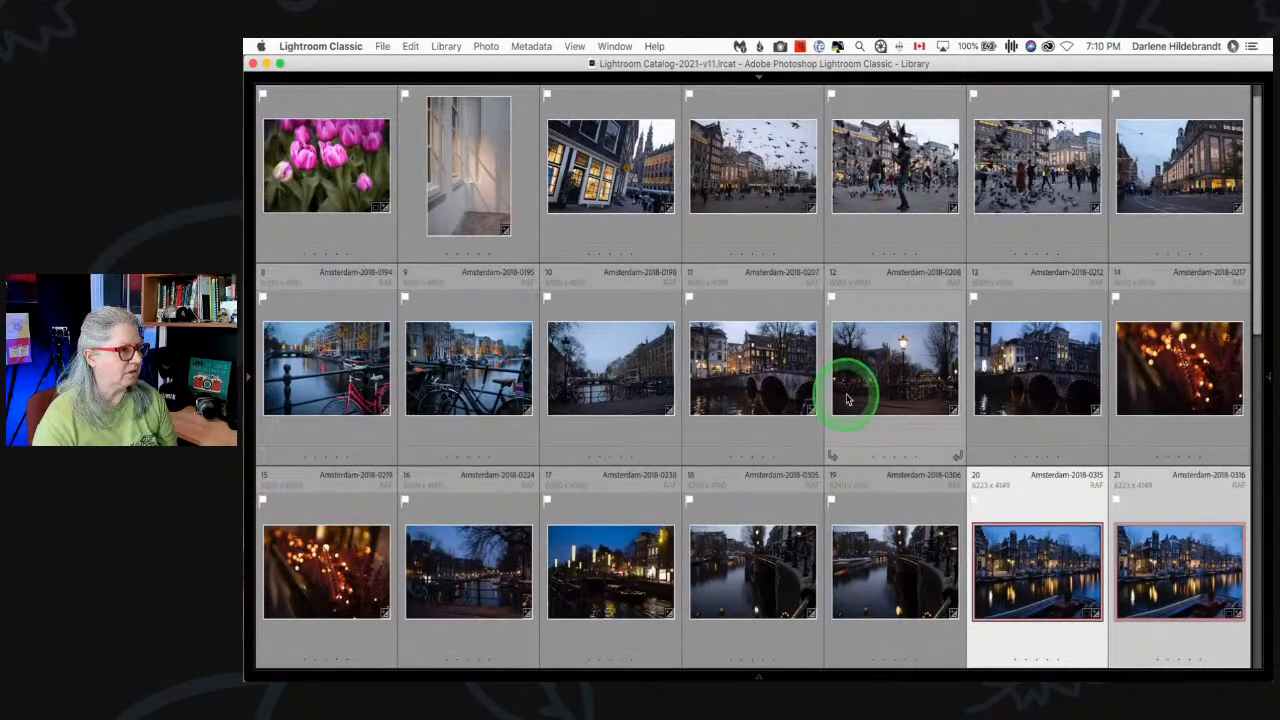
pyautogui.click(600, 200)
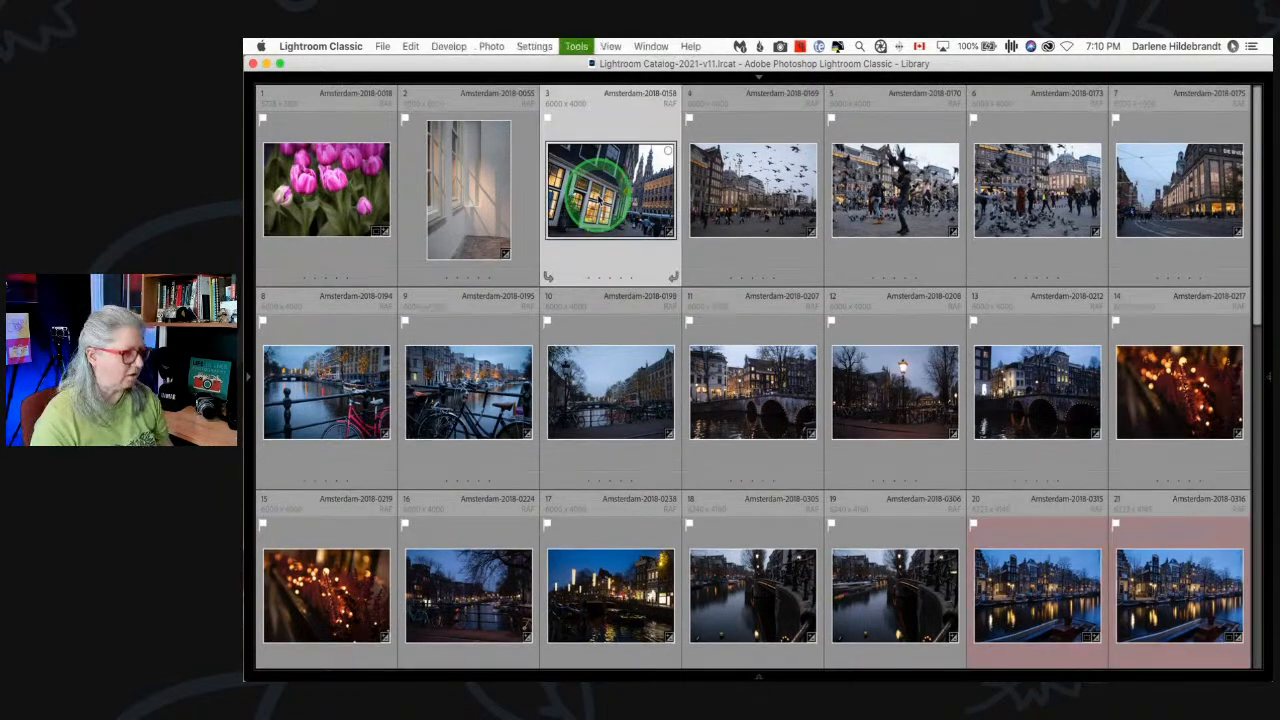
pyautogui.press('d')
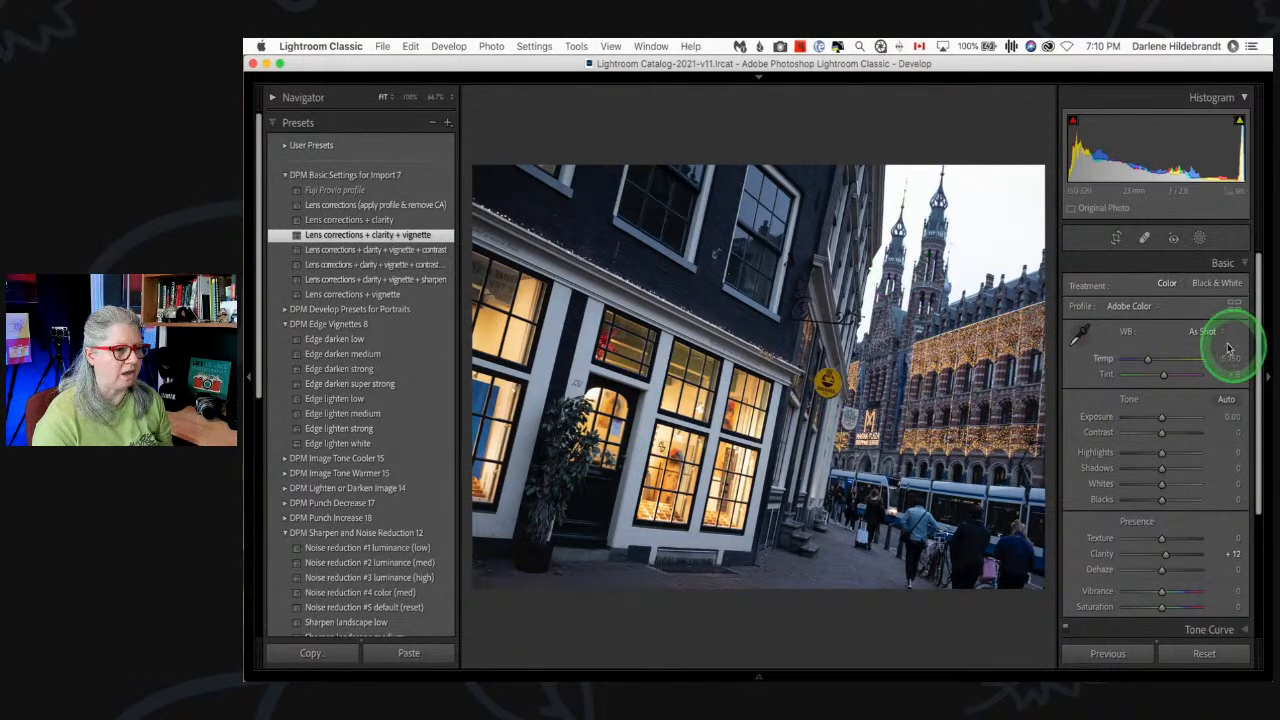
# - Try the Camera ASTIA/Soft profile on the street photo and switch to the Camera PROVIA/Standard profile
pyautogui.click(1232, 304)
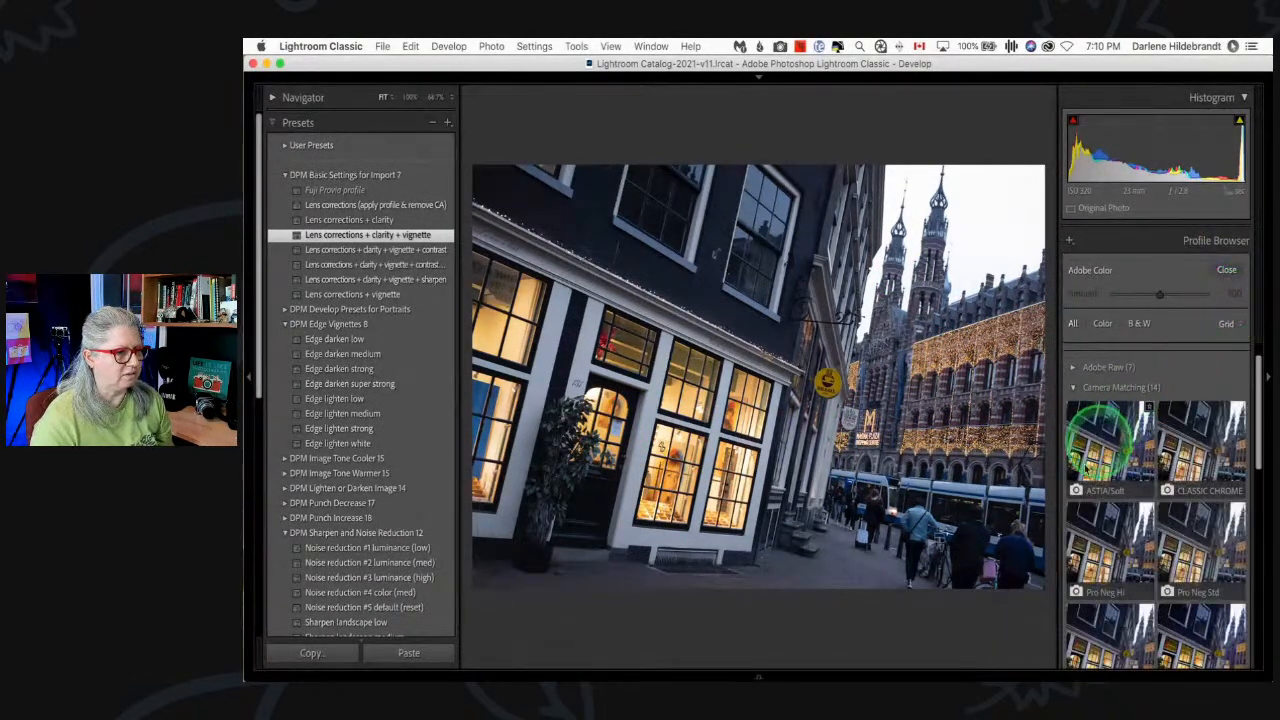
pyautogui.click(1100, 440)
pyautogui.scroll(-2, 1105, 500)
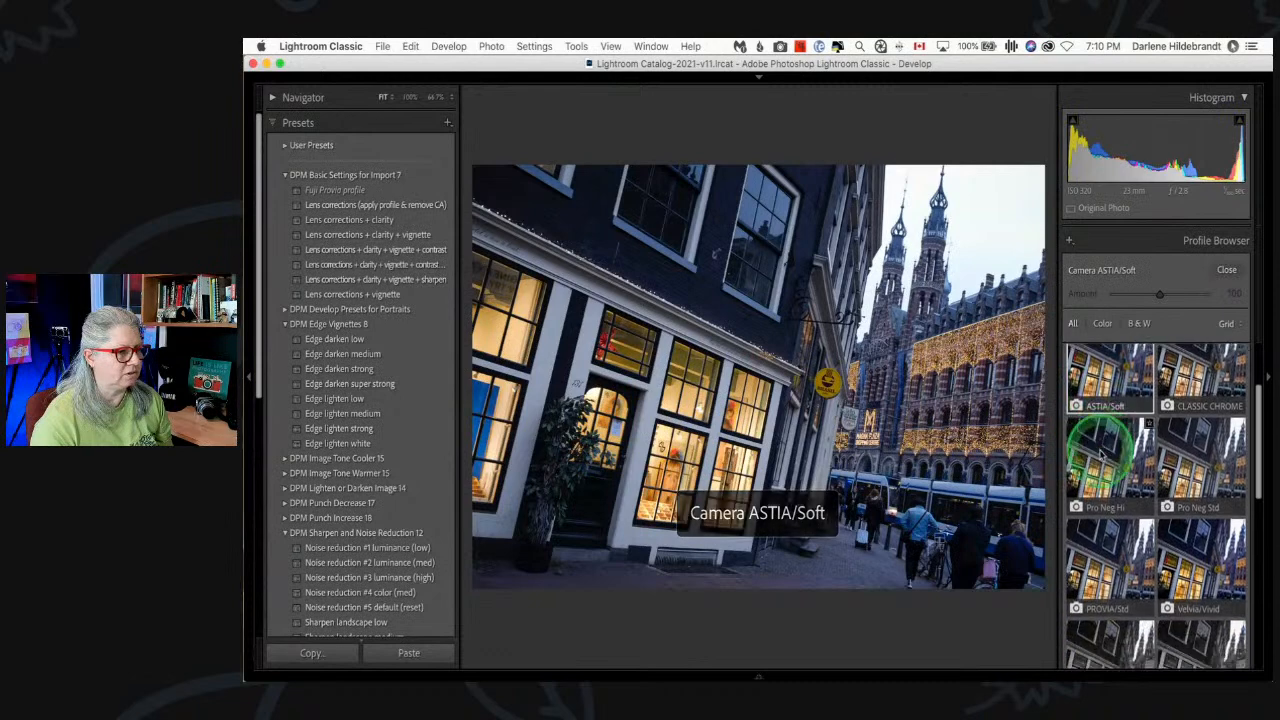
pyautogui.click(1105, 540)
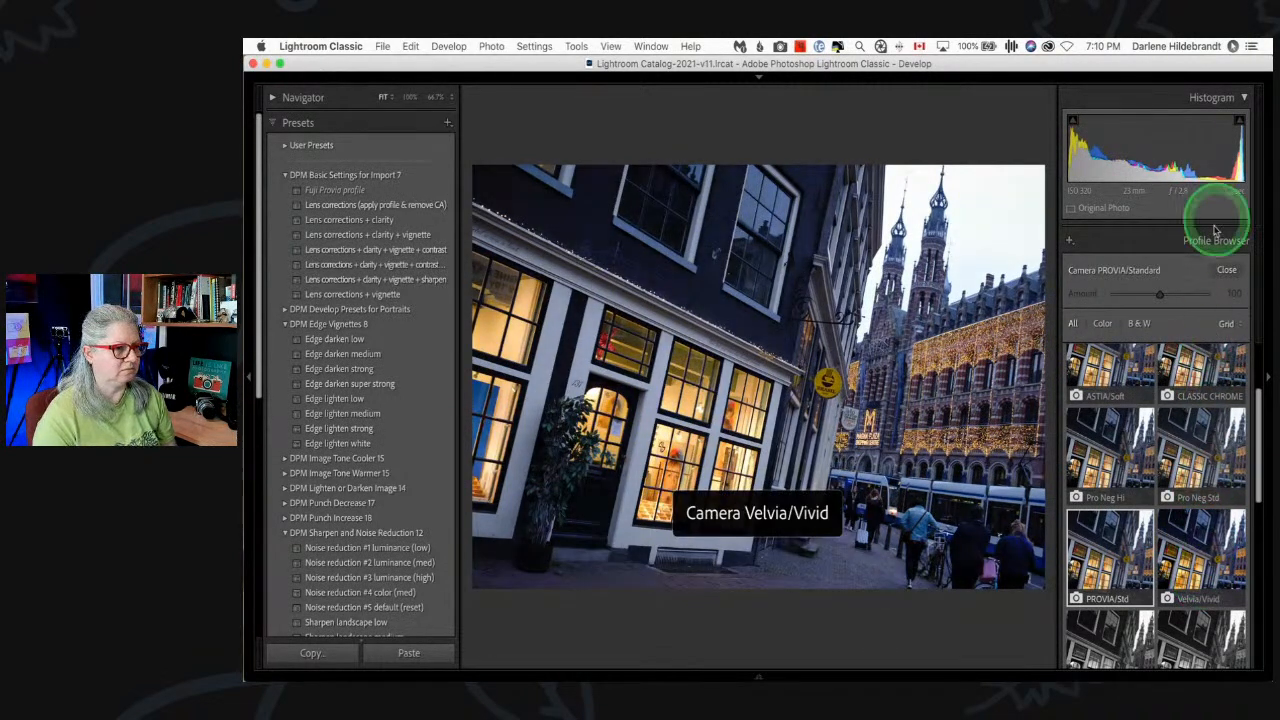
pyautogui.click(1227, 269)
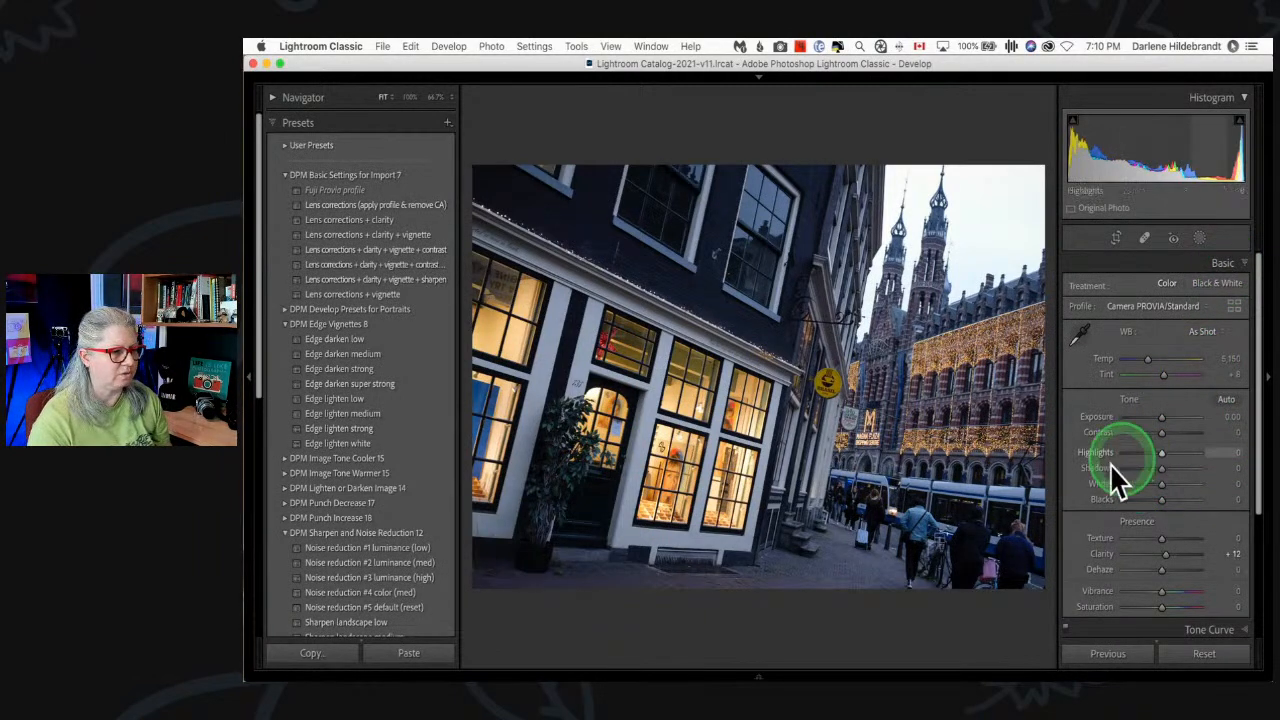
# - Check clipping while setting Whites to +1, and lower Highlights to -27 and Blacks to -28
pyautogui.moveTo(1158, 486); pyautogui.dragTo(1162, 490)
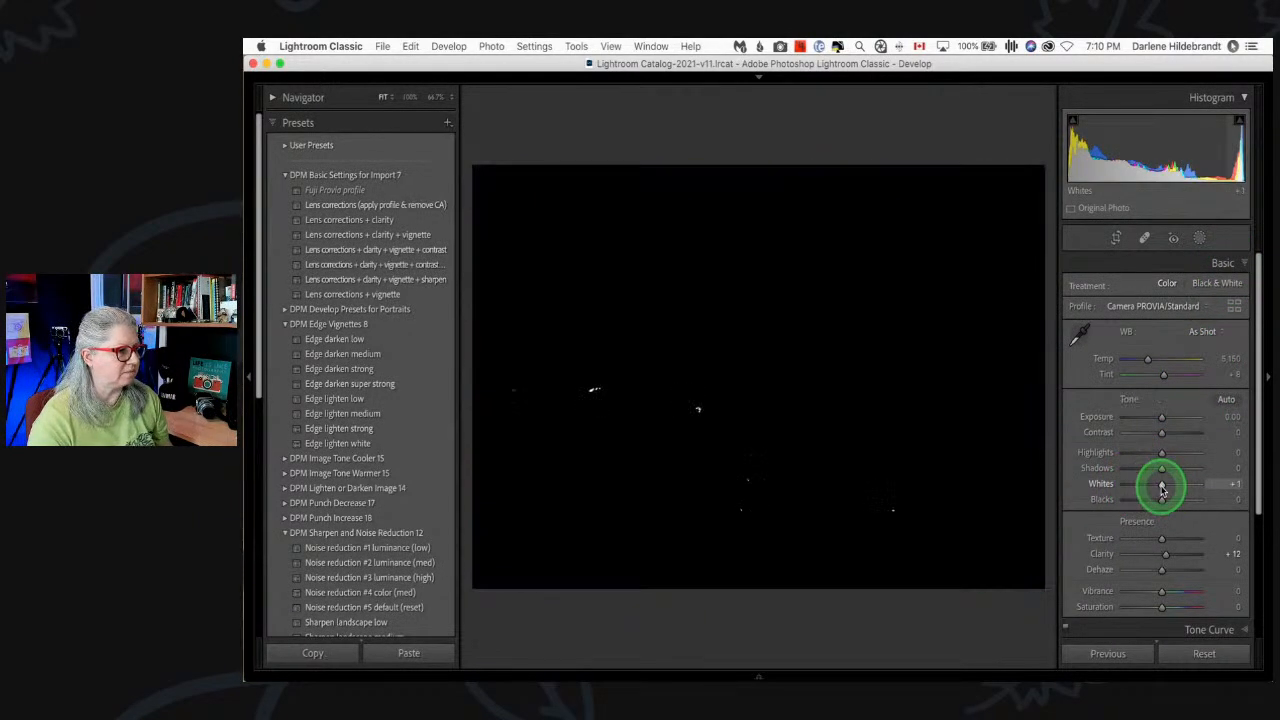
pyautogui.press('alt')
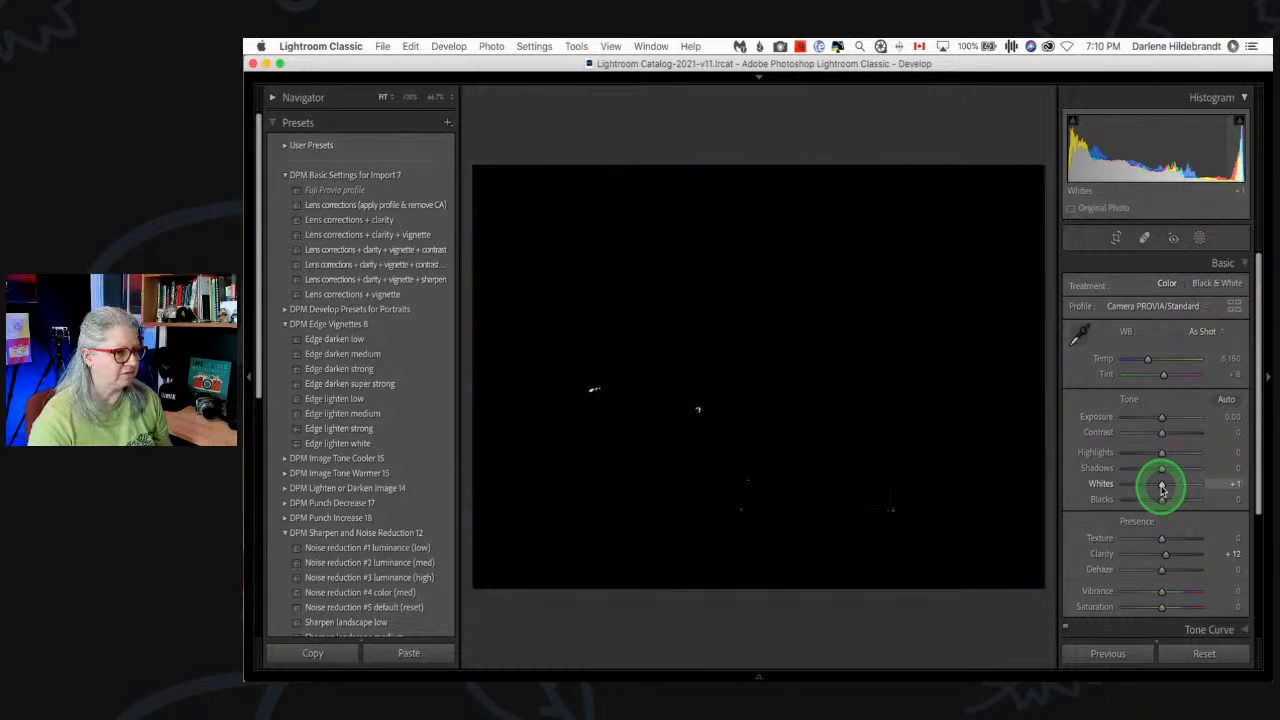
pyautogui.moveTo(1164, 452); pyautogui.dragTo(1150, 452)
pyautogui.moveTo(1161, 499); pyautogui.dragTo(1150, 500)
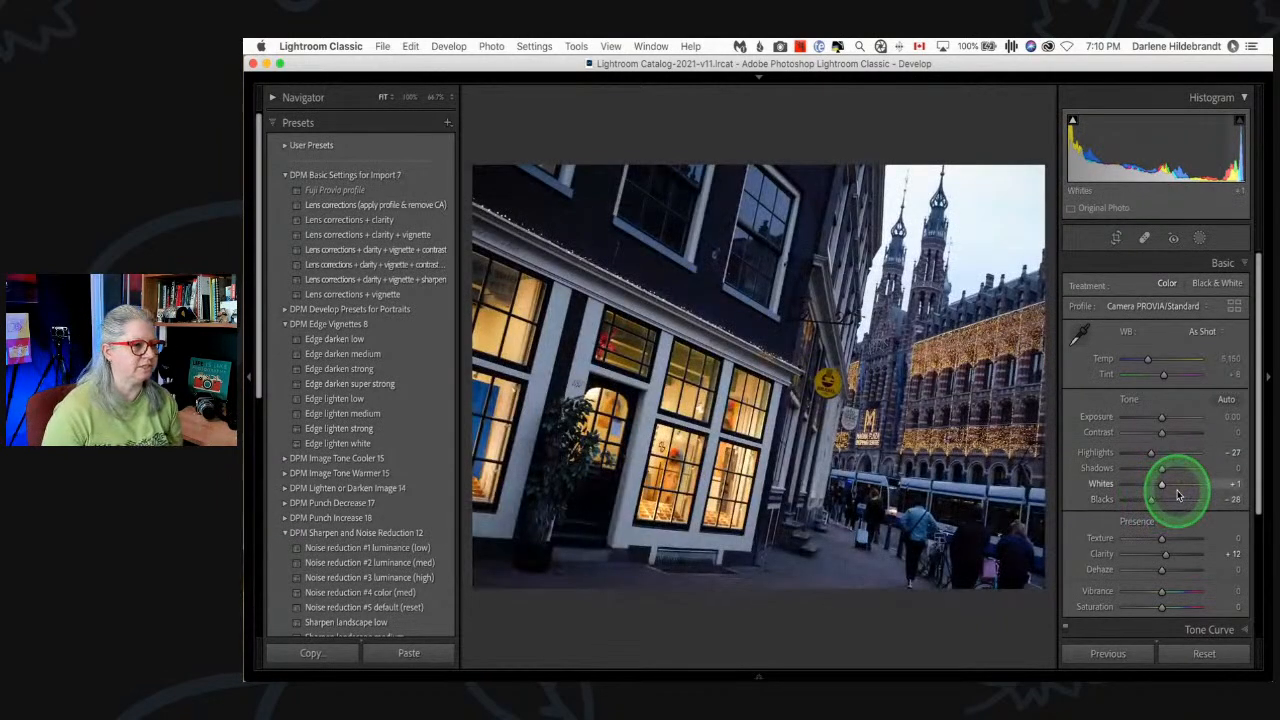
# - Apply the Camera Velvia/Vivid profile to the street photo and close the profile browser
pyautogui.click(1232, 305)
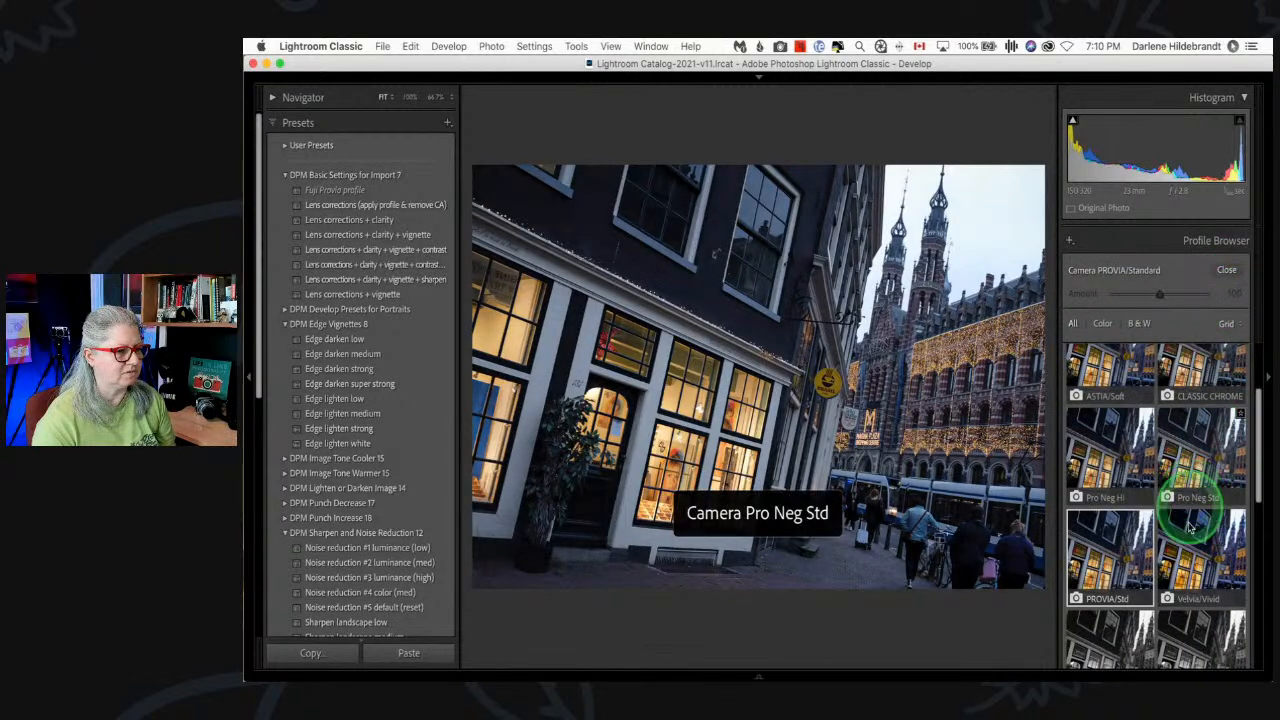
pyautogui.click(1197, 553)
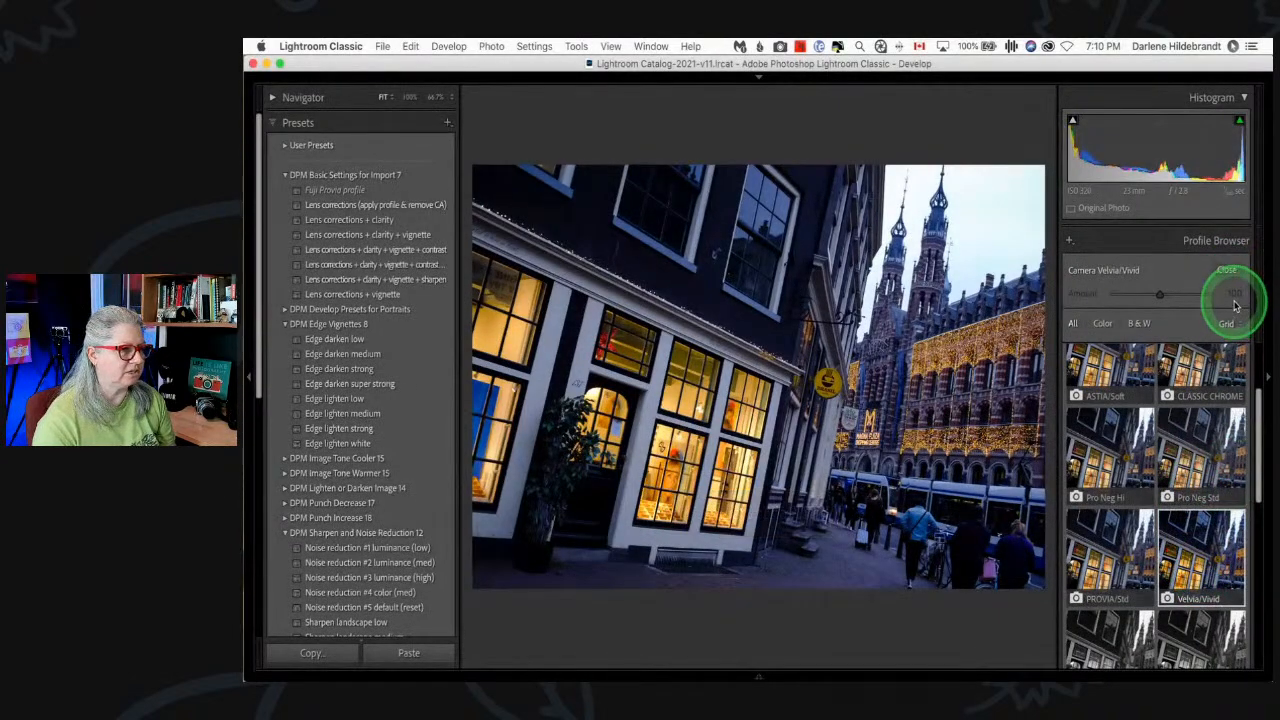
pyautogui.click(1227, 269)
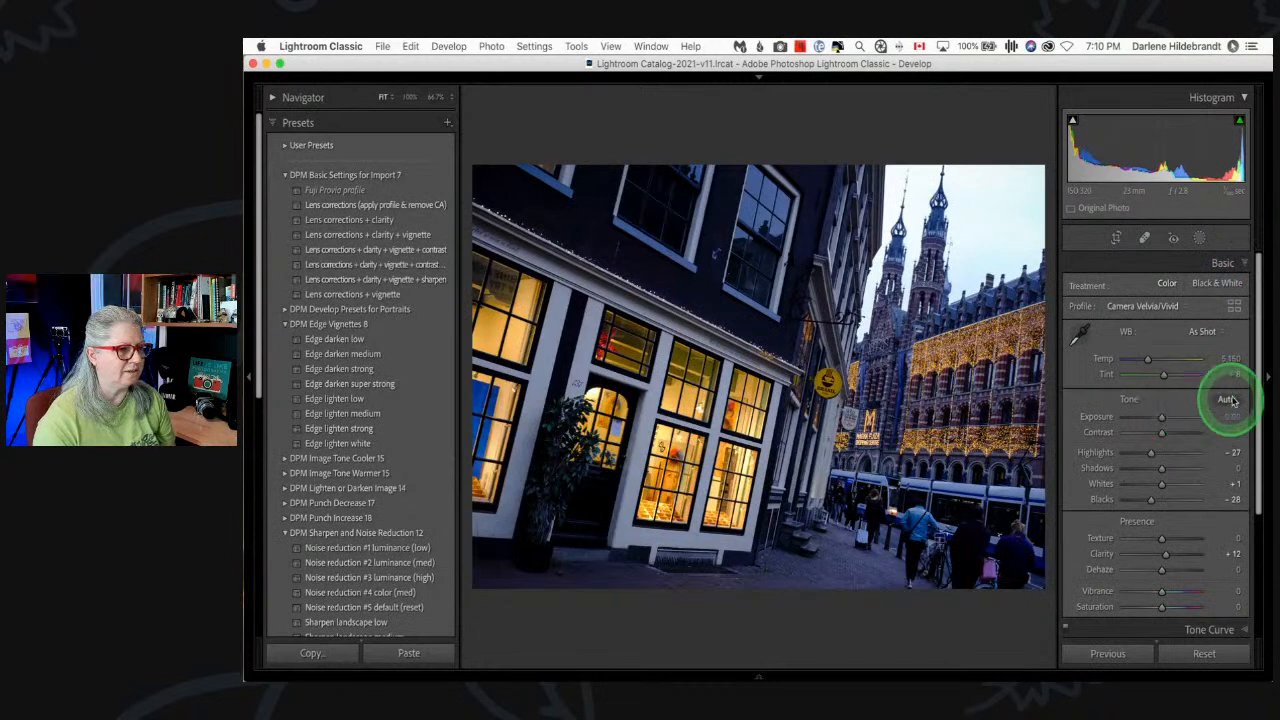
# - Warm the white balance by raising Temp to 5,788 and further to 6,526
pyautogui.moveTo(1218, 359); pyautogui.dragTo(1221, 358)
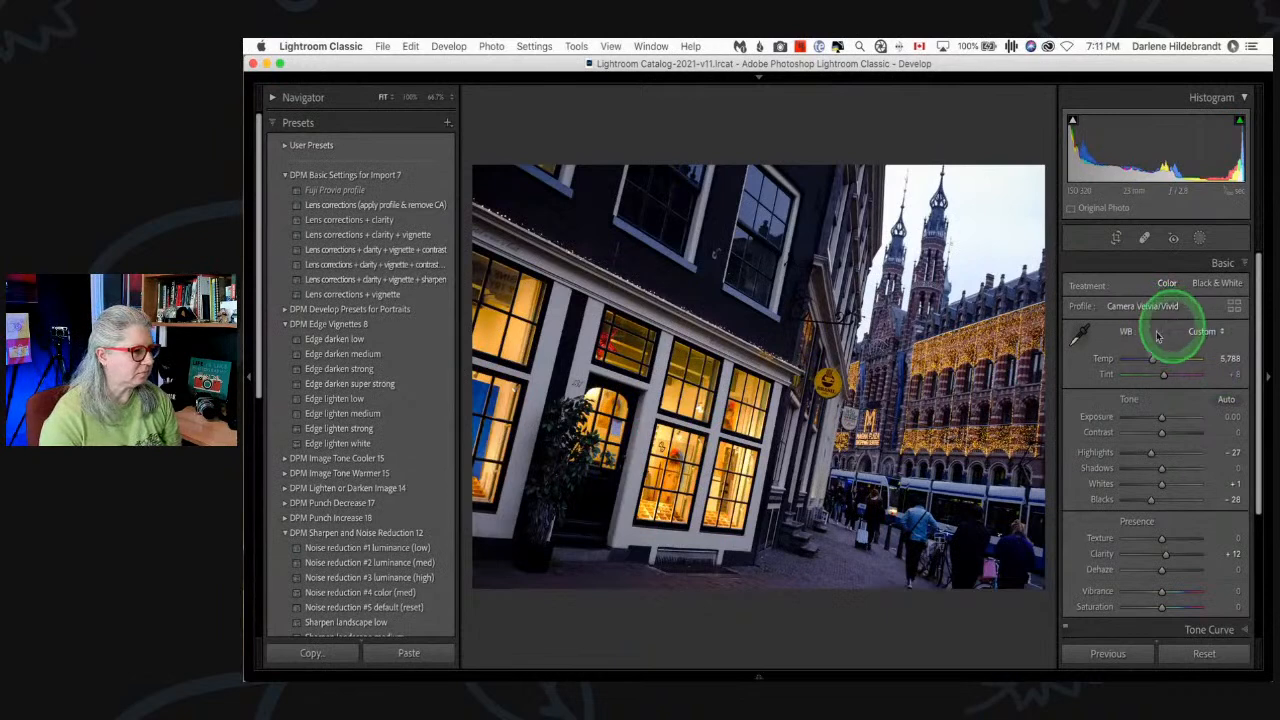
pyautogui.scroll(-4, 1137, 455)
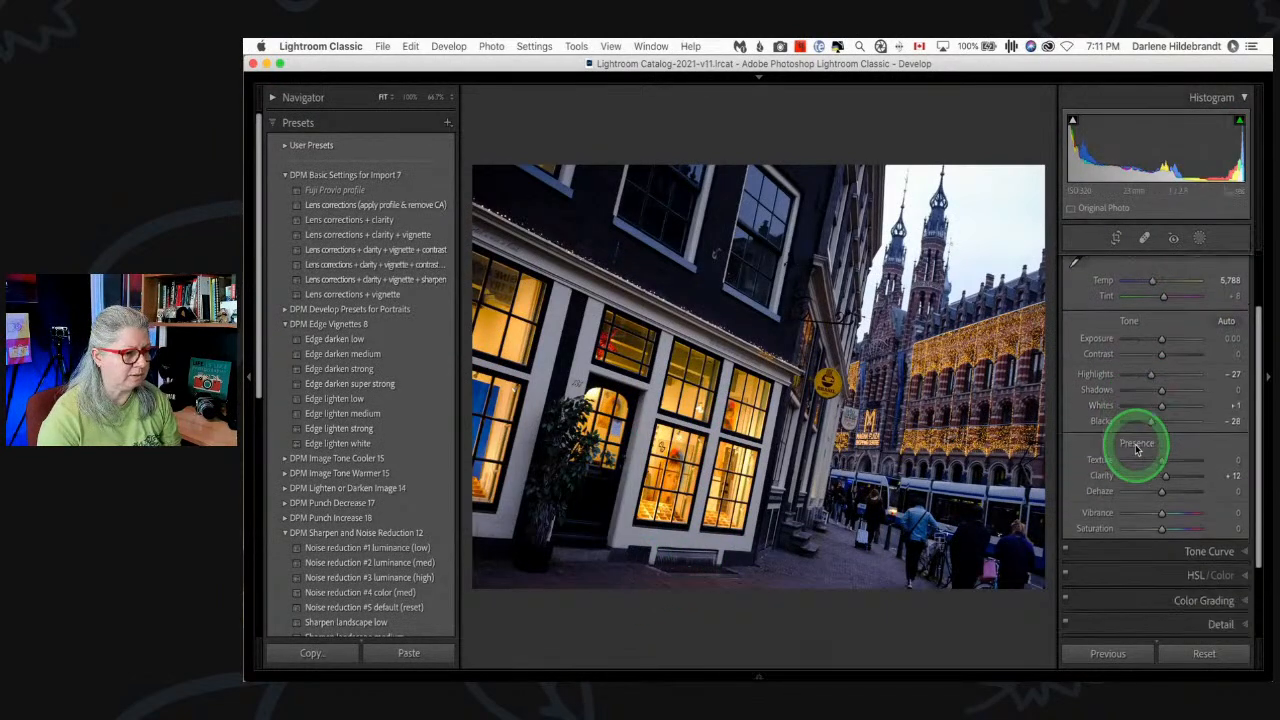
pyautogui.scroll(4, 1137, 452)
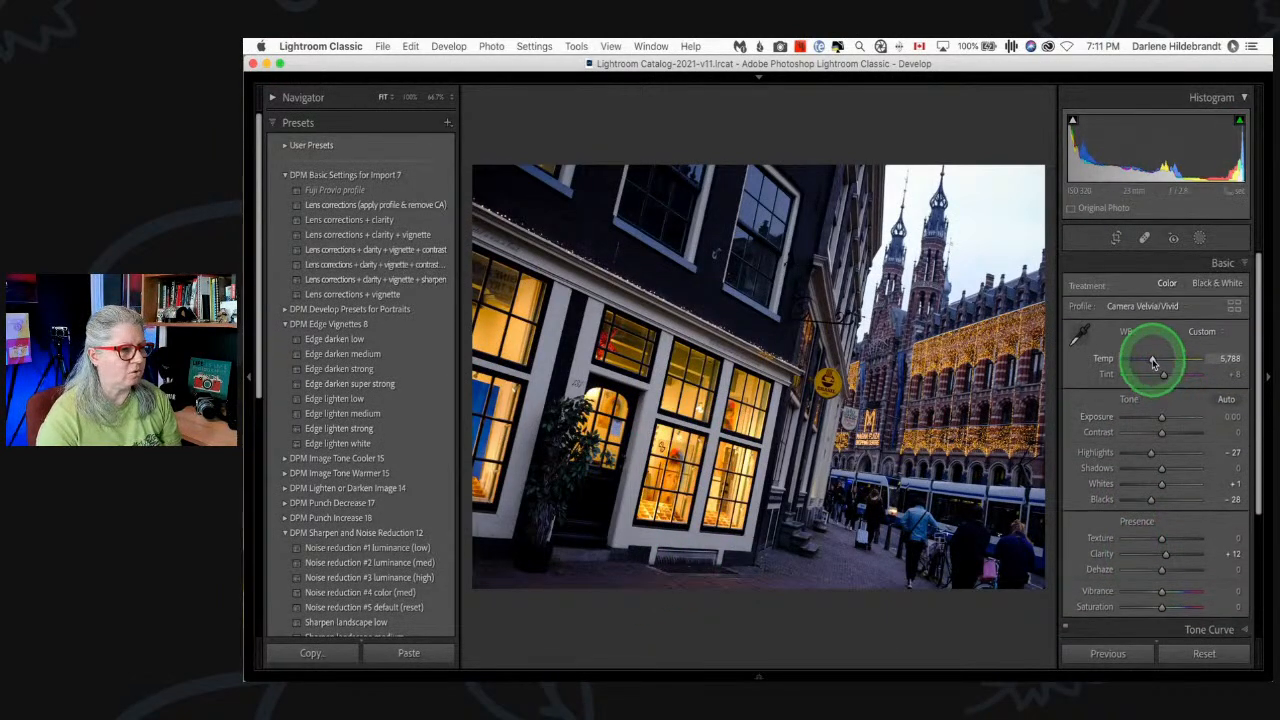
pyautogui.moveTo(1152, 360)
pyautogui.mouseDown()
pyautogui.moveTo(1170, 362)
pyautogui.moveTo(1156, 362)
pyautogui.mouseUp()
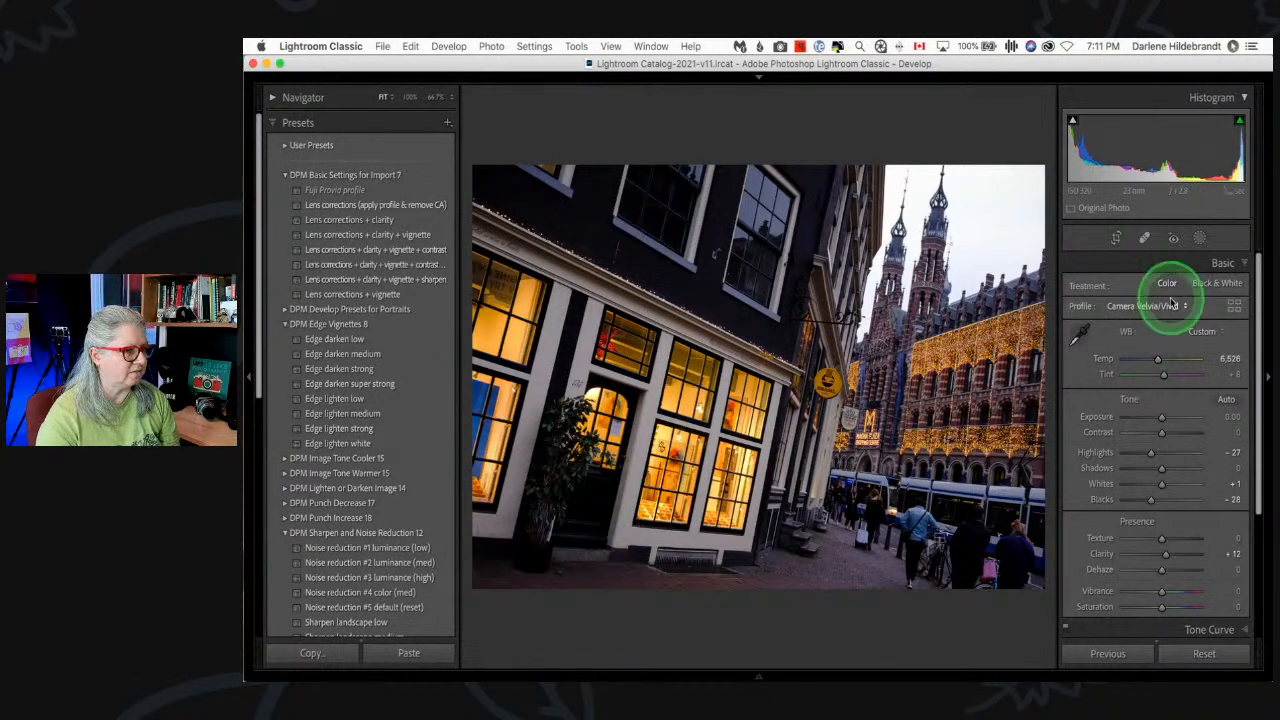
# - Sample a neutral tone in the photo for a white balance of Temp 6,450, and set Tint to +3
pyautogui.click(1076, 337)
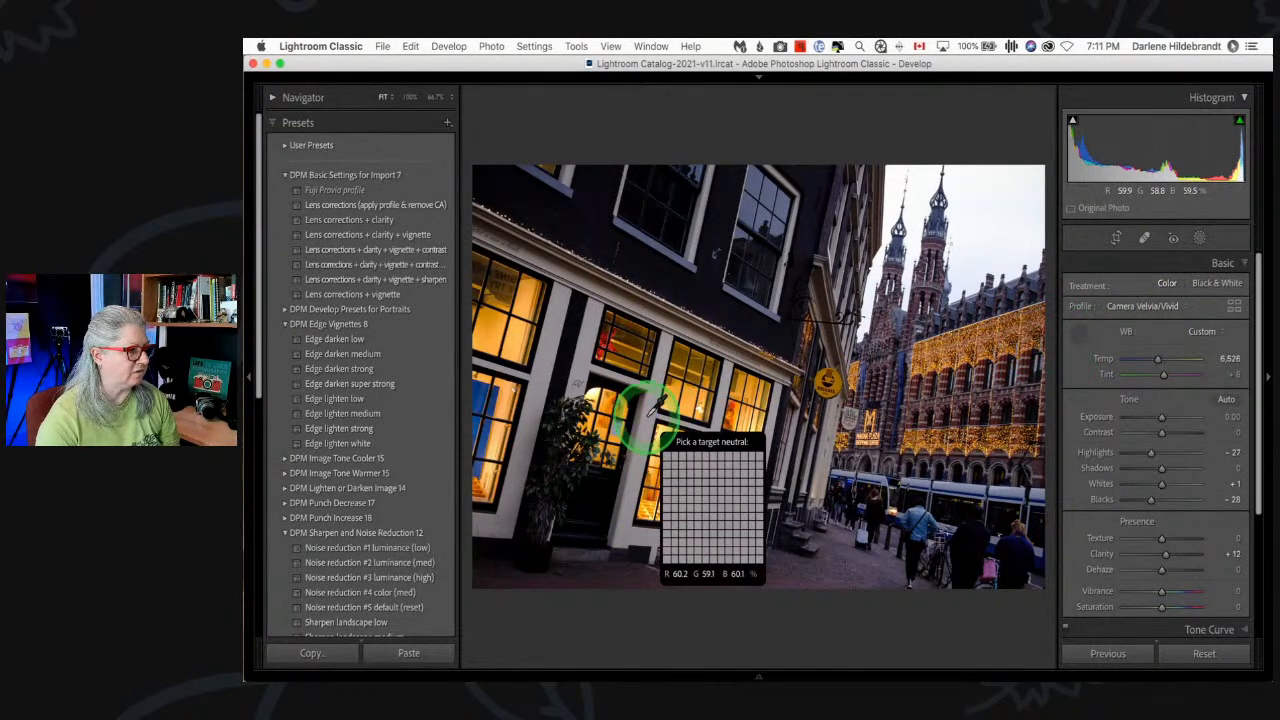
pyautogui.click(872, 626)
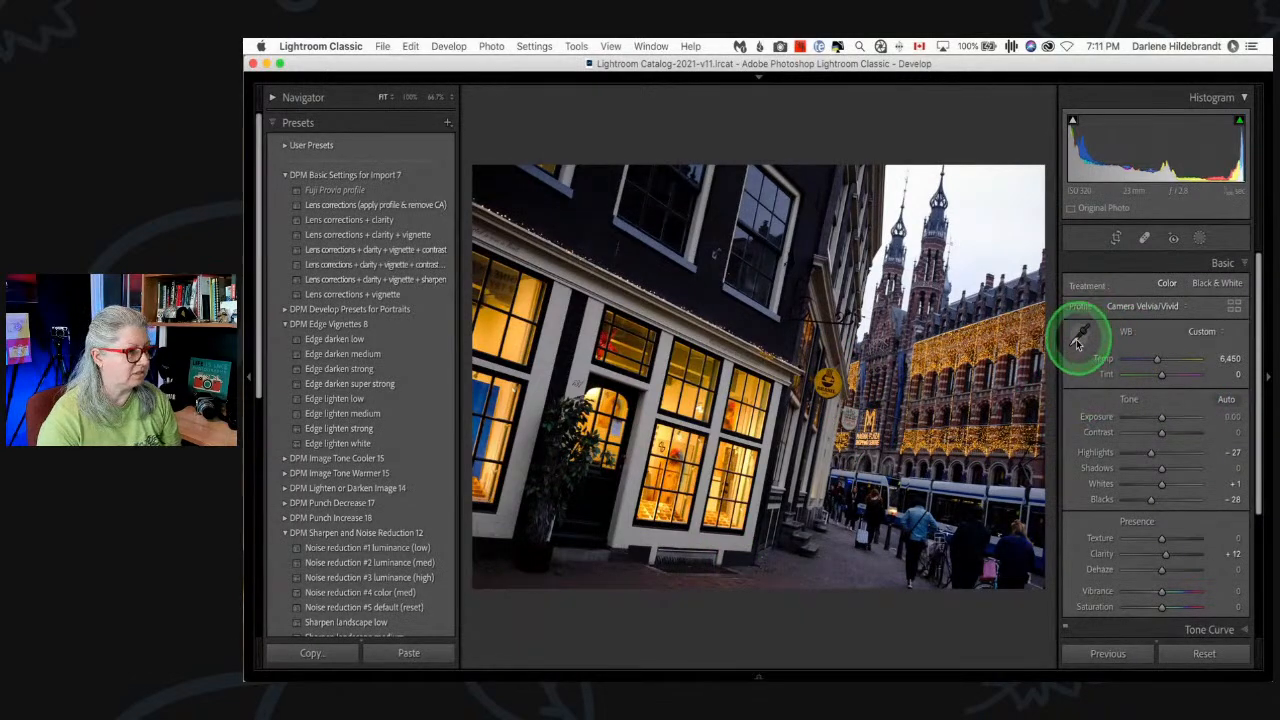
pyautogui.click(1225, 377)
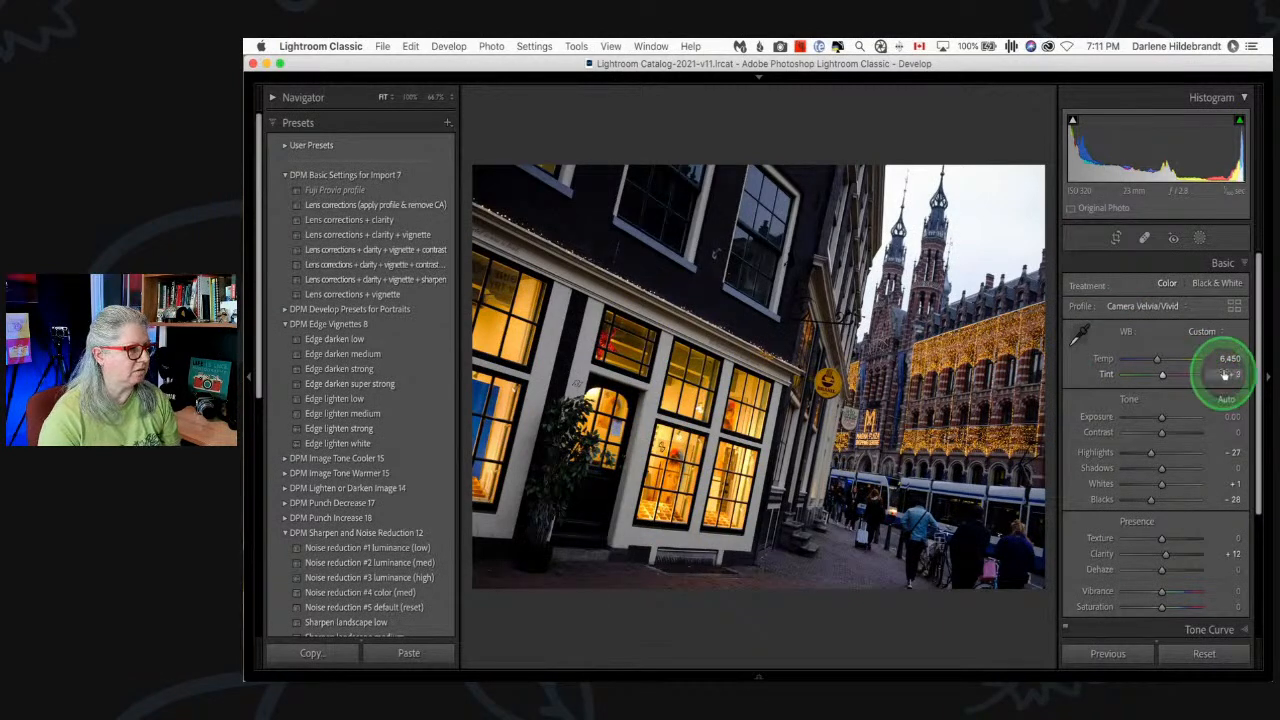
# - Tint the shadows yellow in Color Grading with hue 48 and saturation about 14, and return to the Basic adjustments
pyautogui.scroll(-5, 1225, 375)
pyautogui.click(1155, 577)
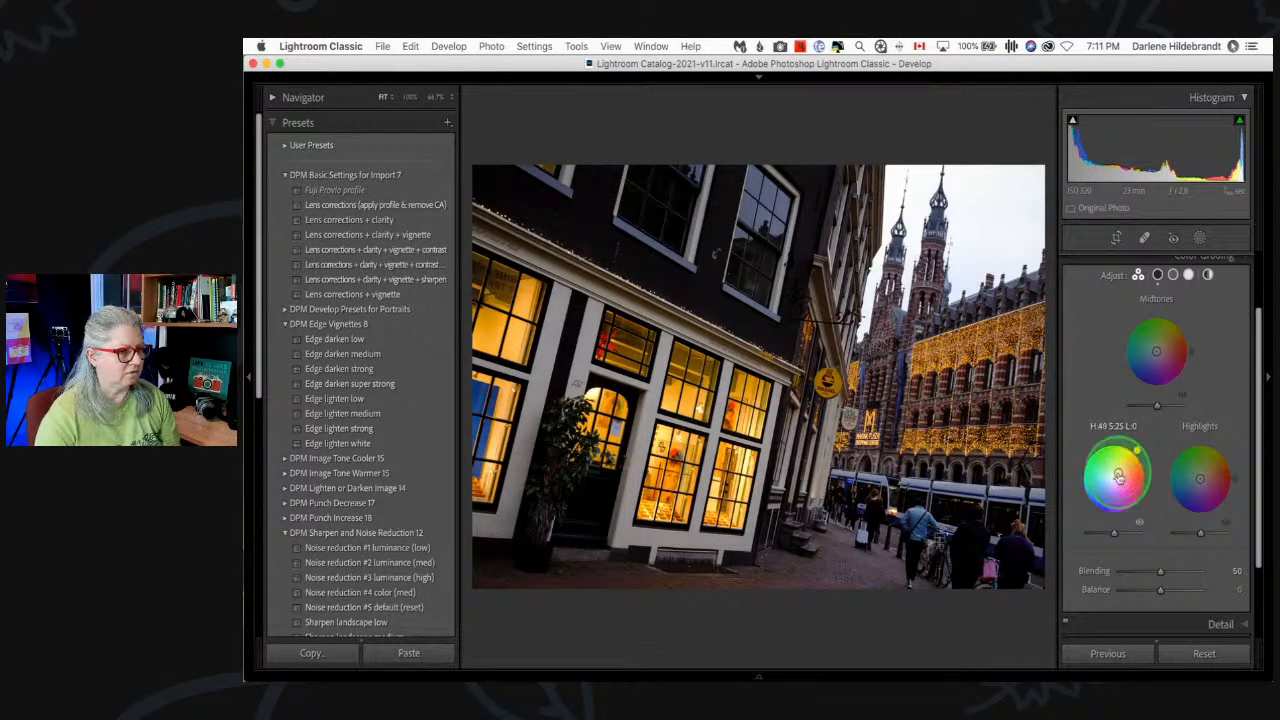
pyautogui.scroll(2, 1106, 423)
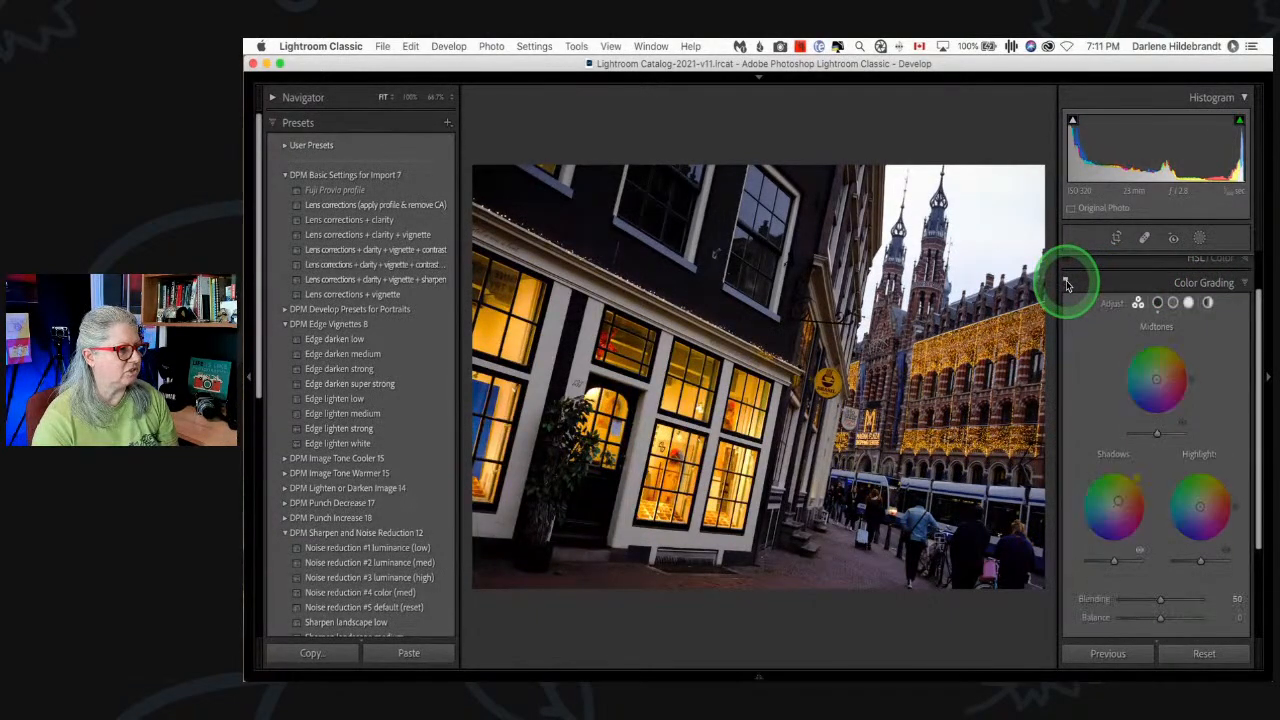
pyautogui.moveTo(1116, 507)
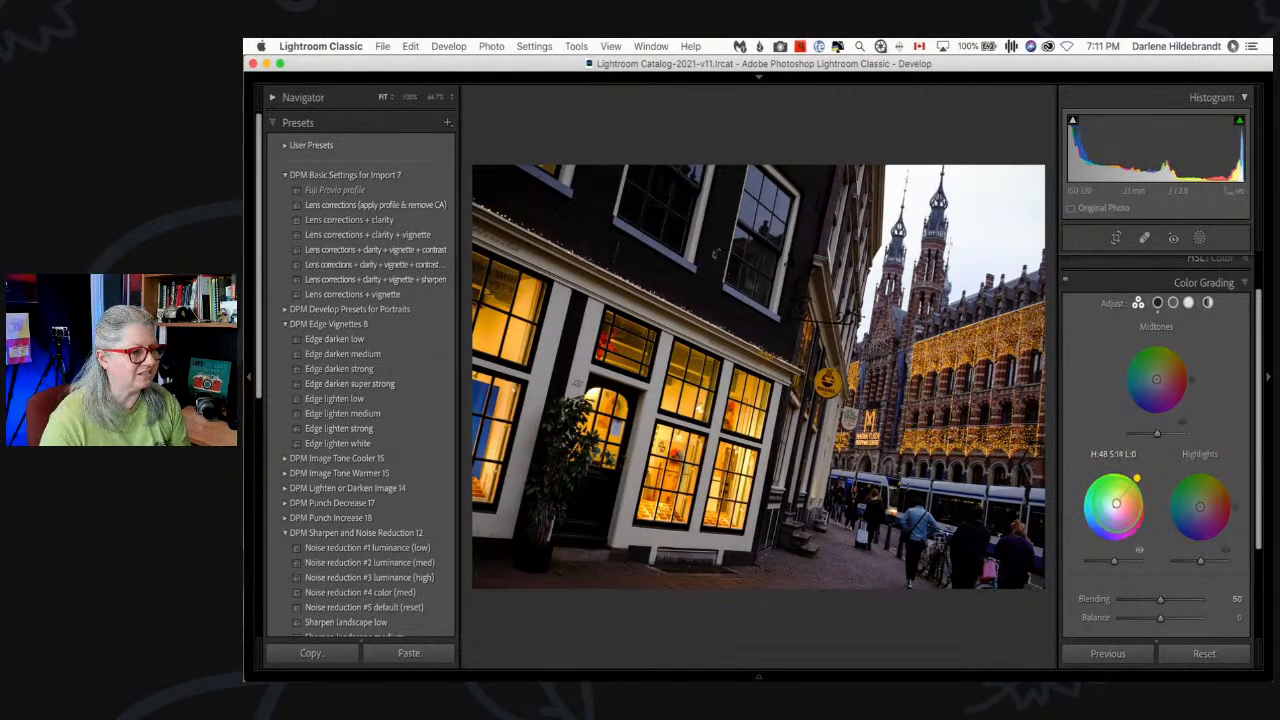
pyautogui.moveTo(1116, 503); pyautogui.dragTo(1116, 504)
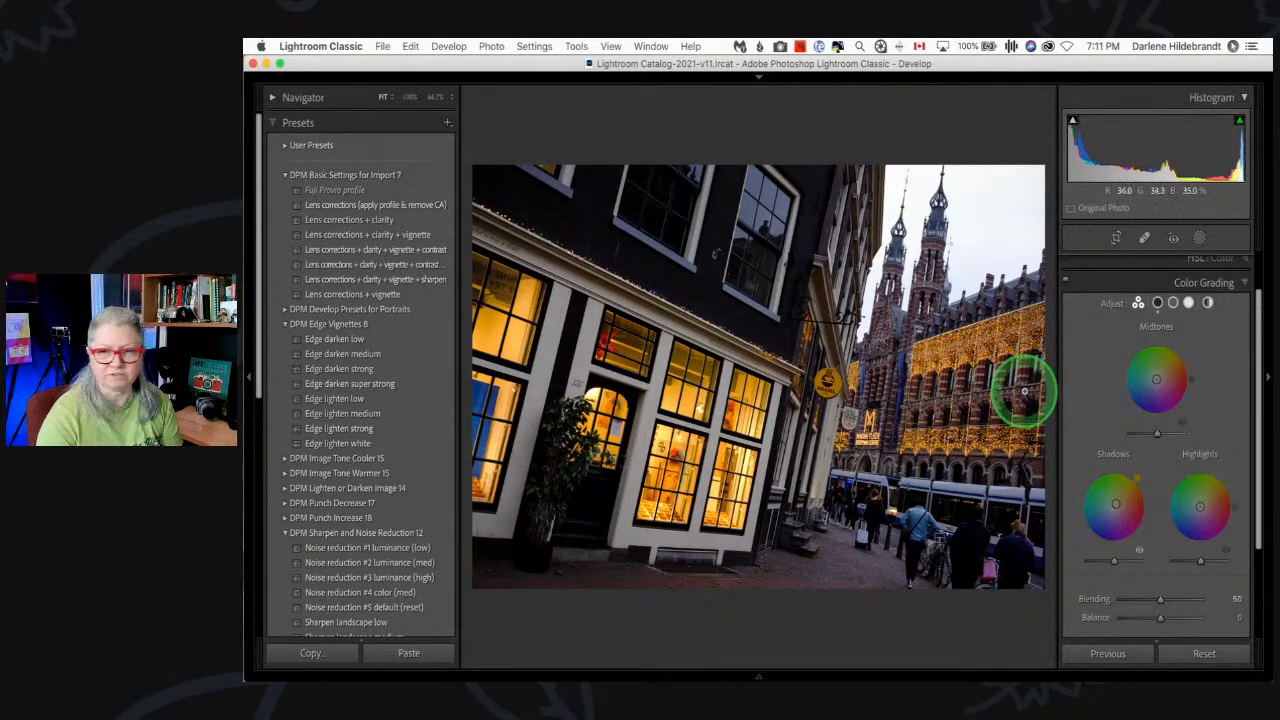
pyautogui.scroll(2, 1150, 380)
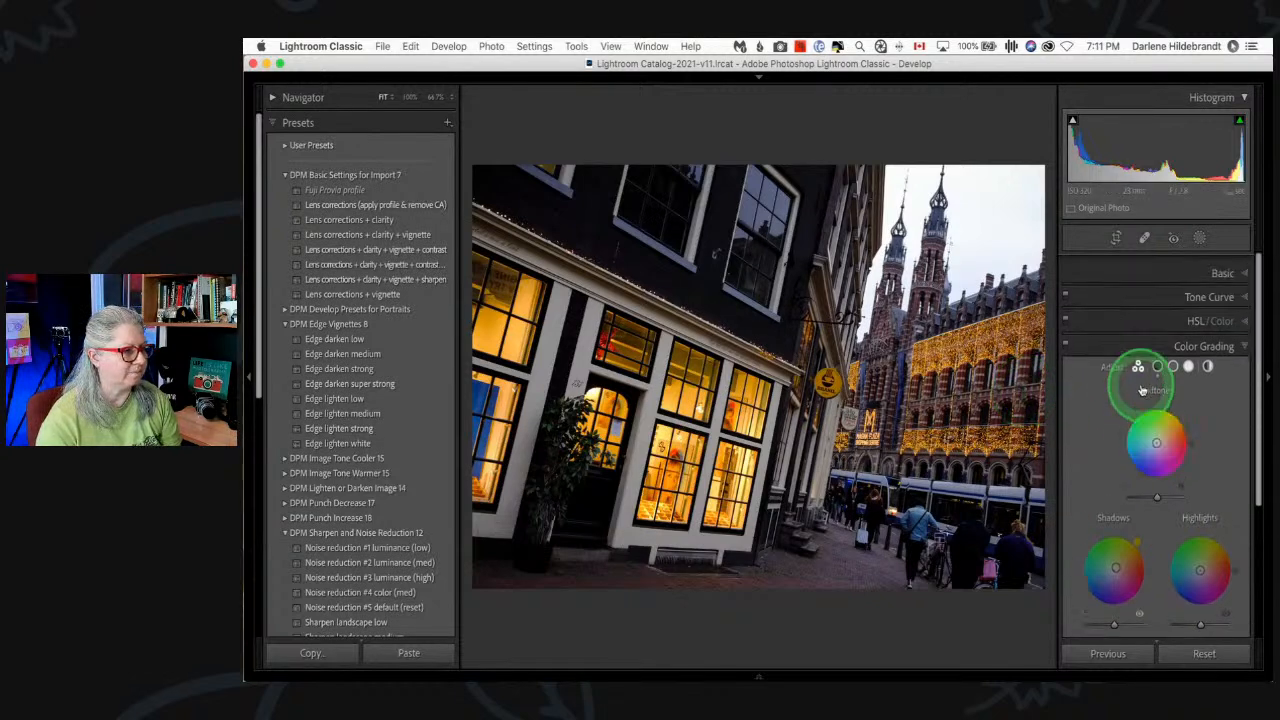
pyautogui.click(1222, 264)
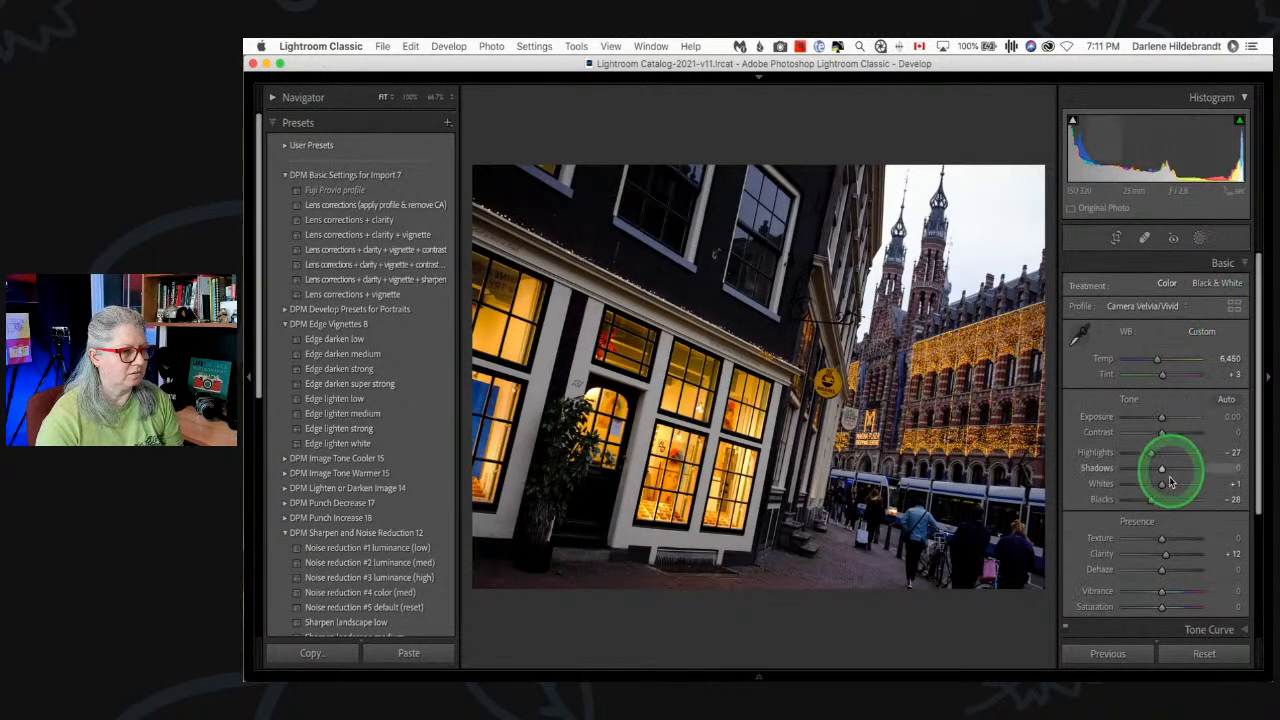
# - Open up the photo's darker tones with Shadows +28 and Exposure +0.20, and reduce Highlights to -44
pyautogui.moveTo(1160, 470); pyautogui.dragTo(1164, 419)
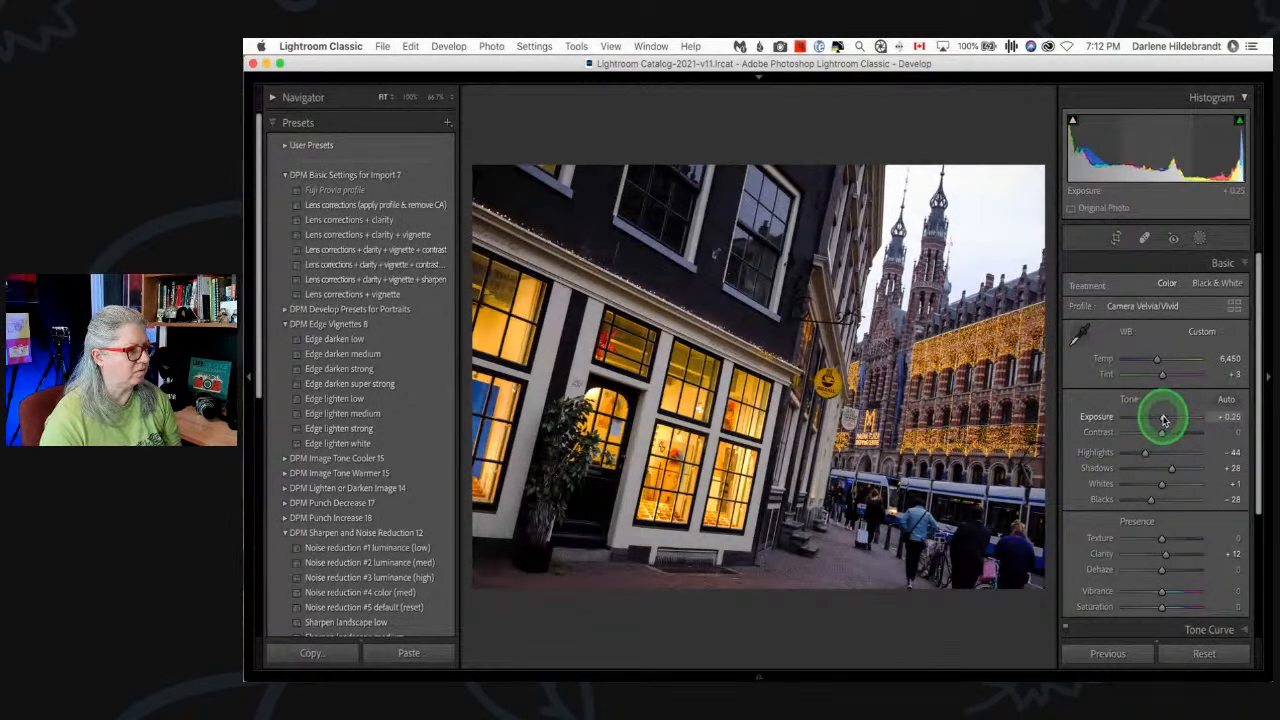
pyautogui.moveTo(1163, 420); pyautogui.dragTo(1162, 419)
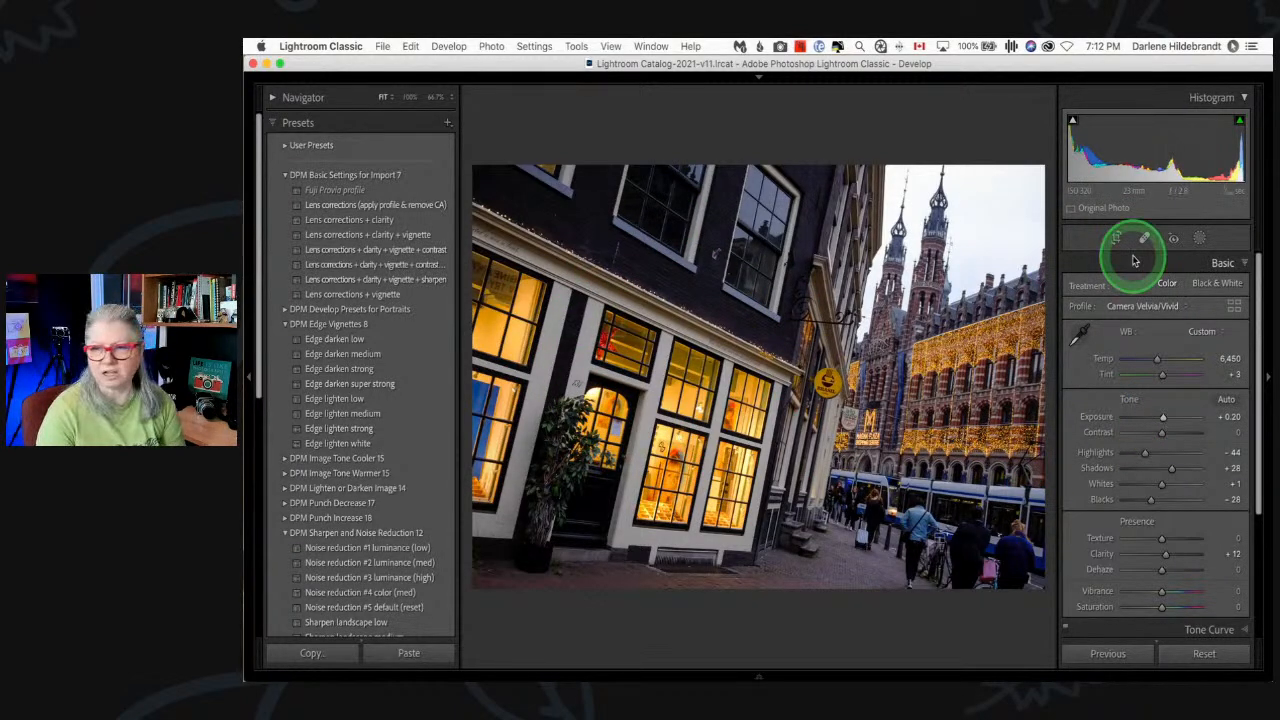
# - Create a Select Sky mask and darken it with Exposure -0.80 and Highlights -27
pyautogui.click(1199, 238)
pyautogui.click(1116, 305)
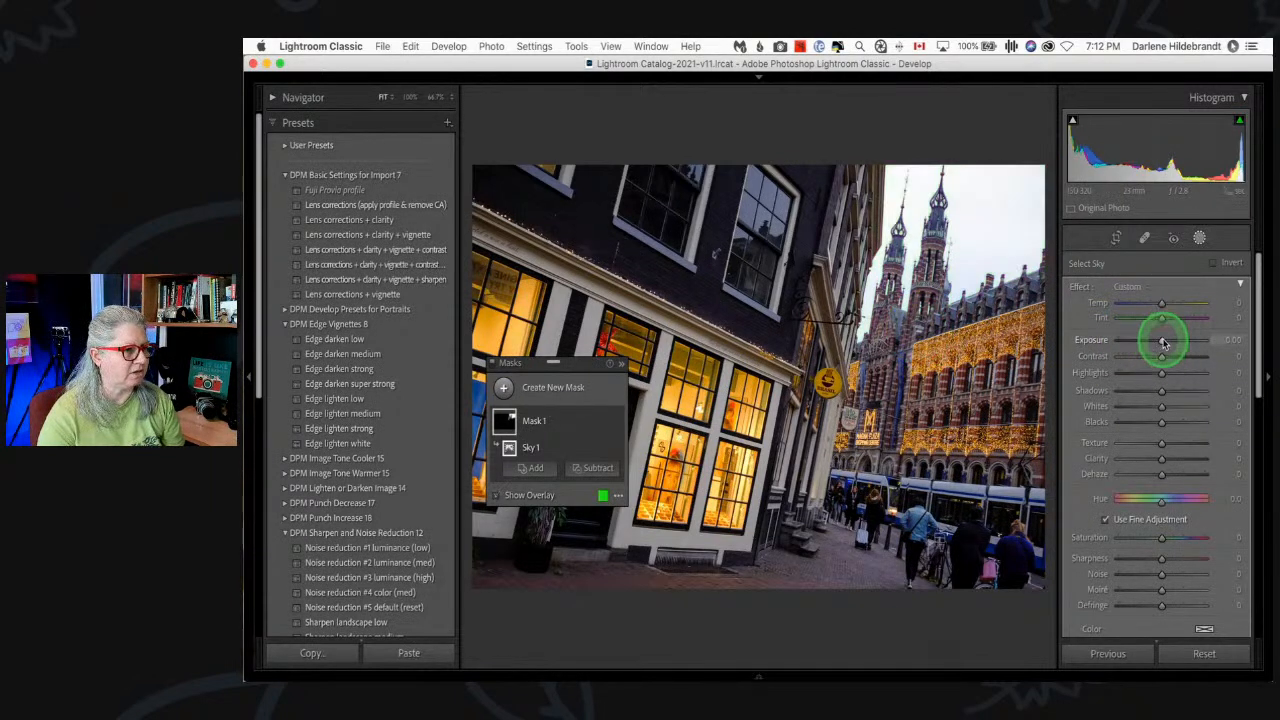
pyautogui.moveTo(1163, 342)
pyautogui.mouseDown()
pyautogui.moveTo(1151, 342)
pyautogui.moveTo(1157, 375)
pyautogui.moveTo(1153, 343)
pyautogui.mouseUp()
pyautogui.scroll(-3, 1200, 460)
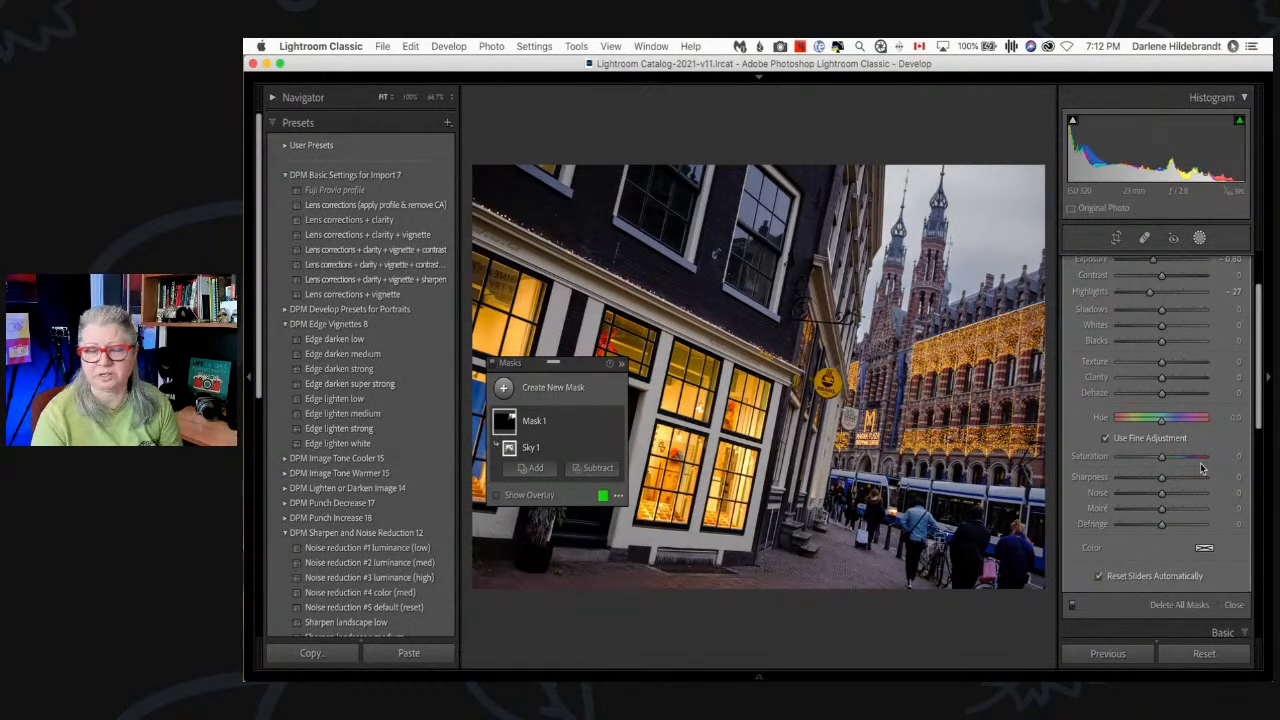
# - Refine the sky mask's tones with Exposure -1.52, Whites 28 and Blacks -33, resetting Highlights to 0
pyautogui.scroll(2, 1145, 428)
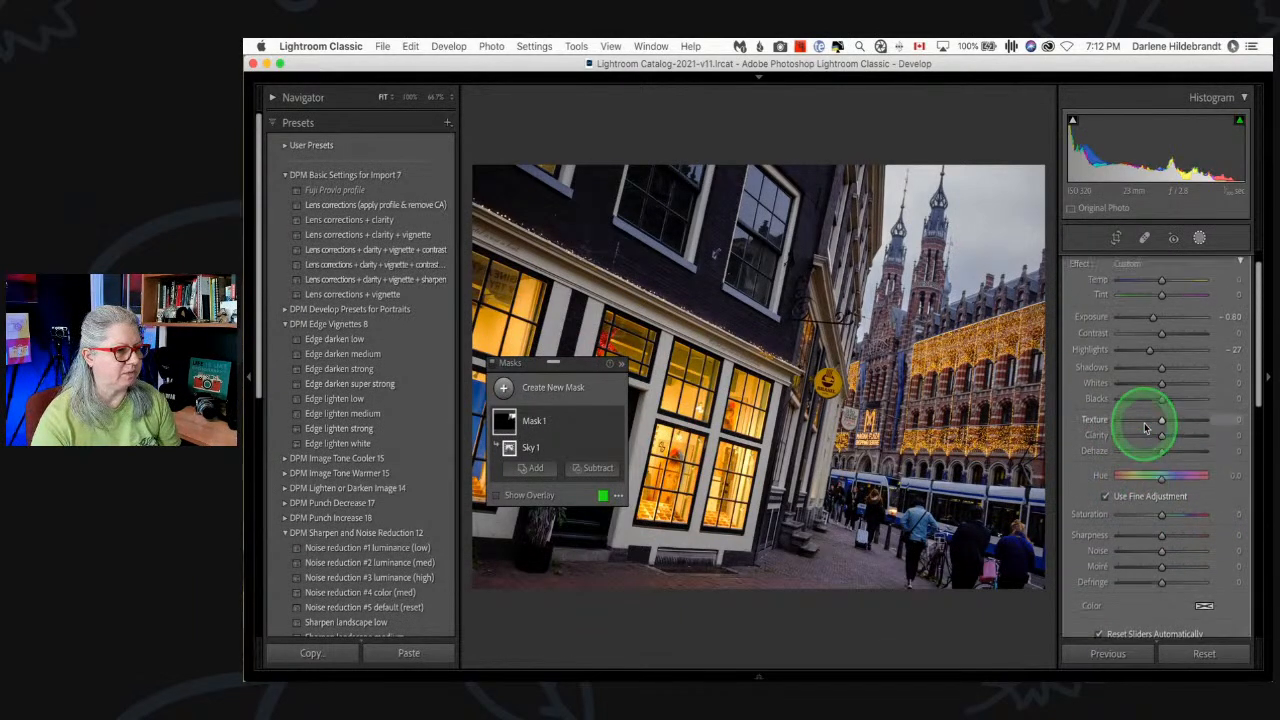
pyautogui.moveTo(1162, 385); pyautogui.dragTo(1176, 384)
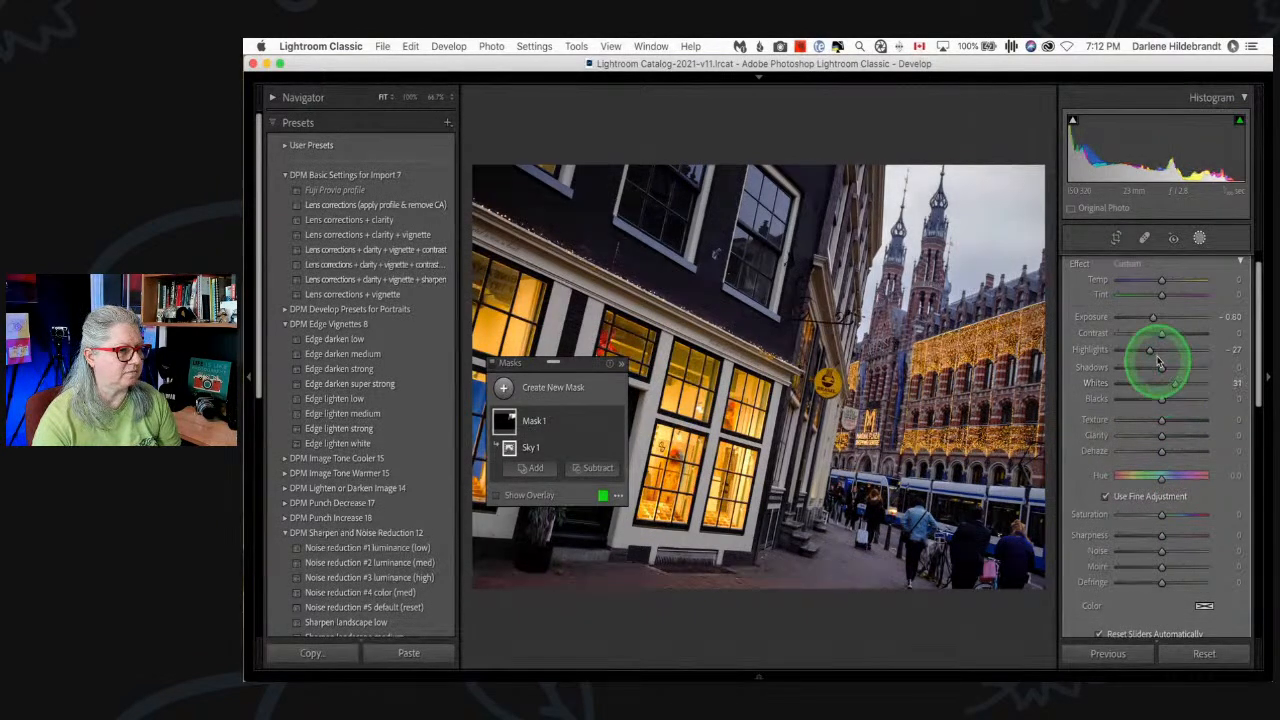
pyautogui.doubleClick(1150, 352)
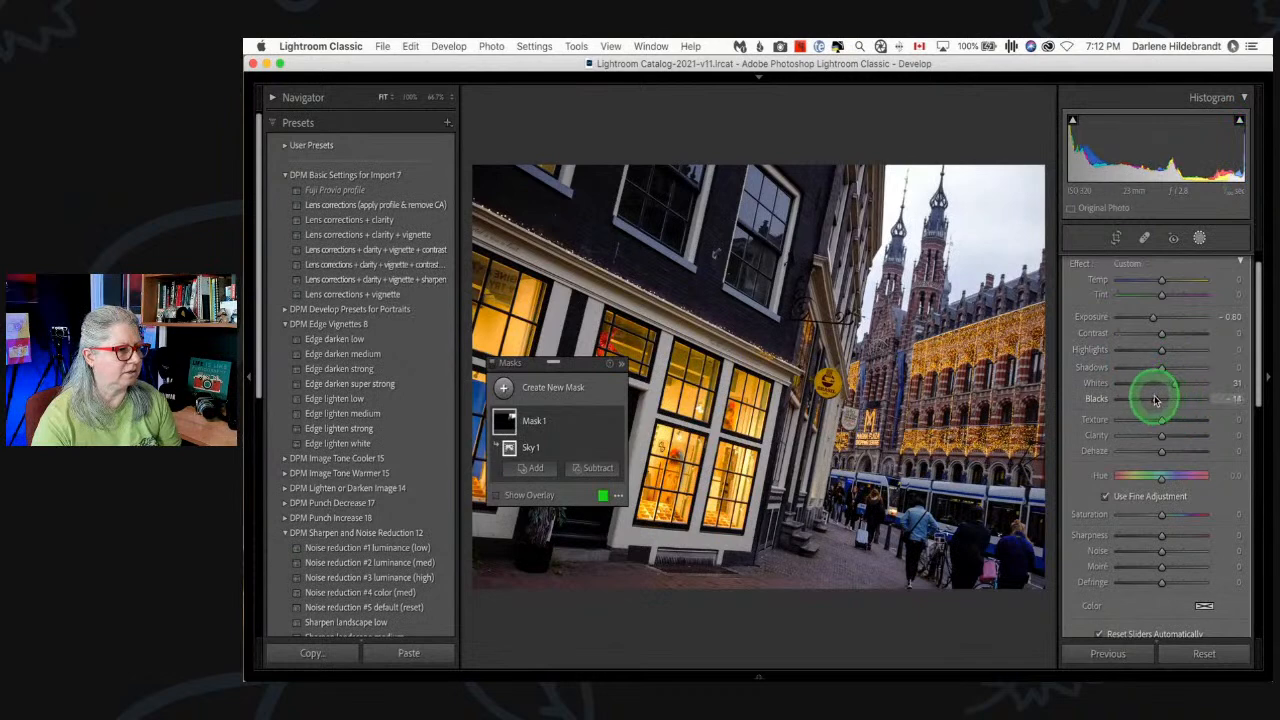
pyautogui.moveTo(1152, 317); pyautogui.dragTo(1149, 320)
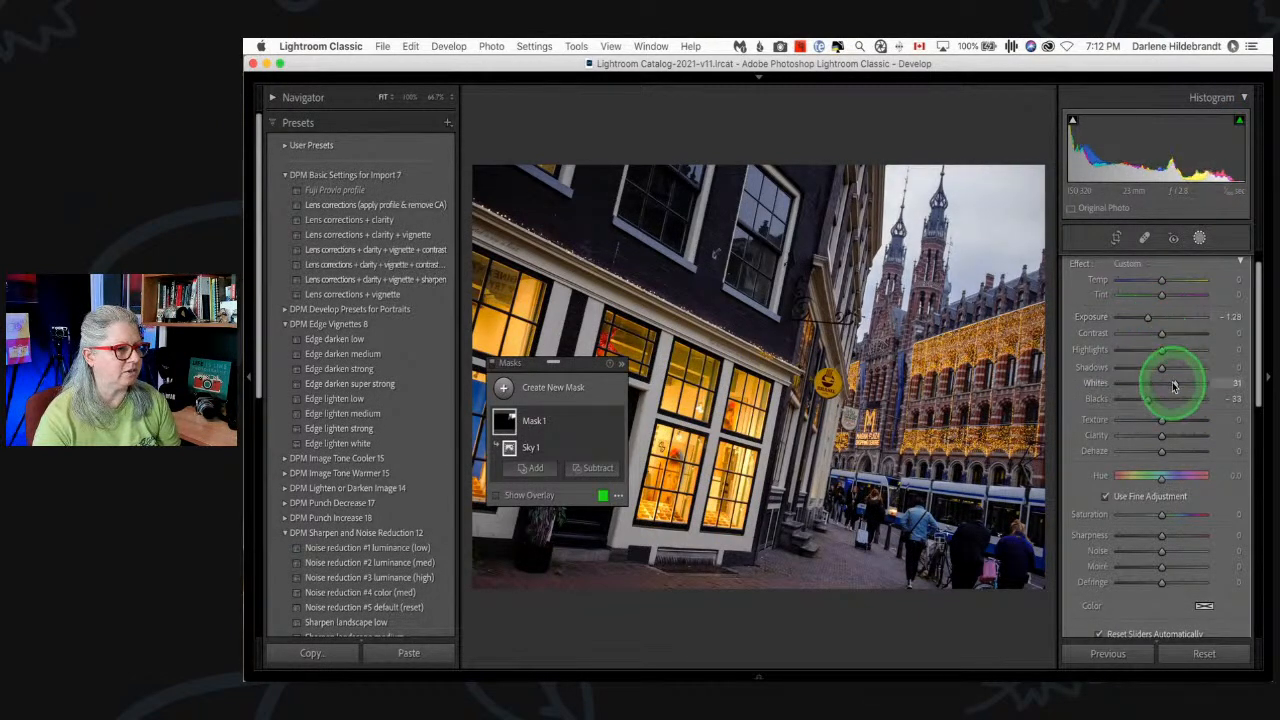
pyautogui.moveTo(1175, 384); pyautogui.dragTo(1181, 385)
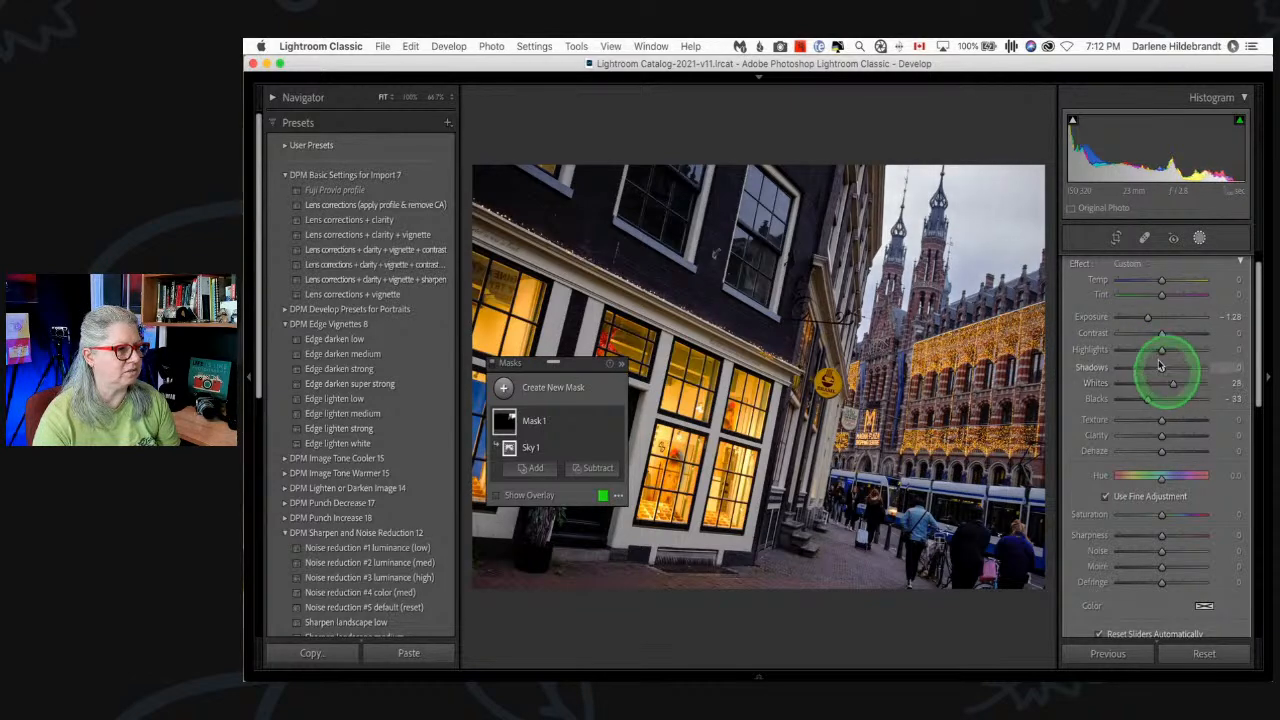
pyautogui.moveTo(1150, 317); pyautogui.dragTo(1150, 322)
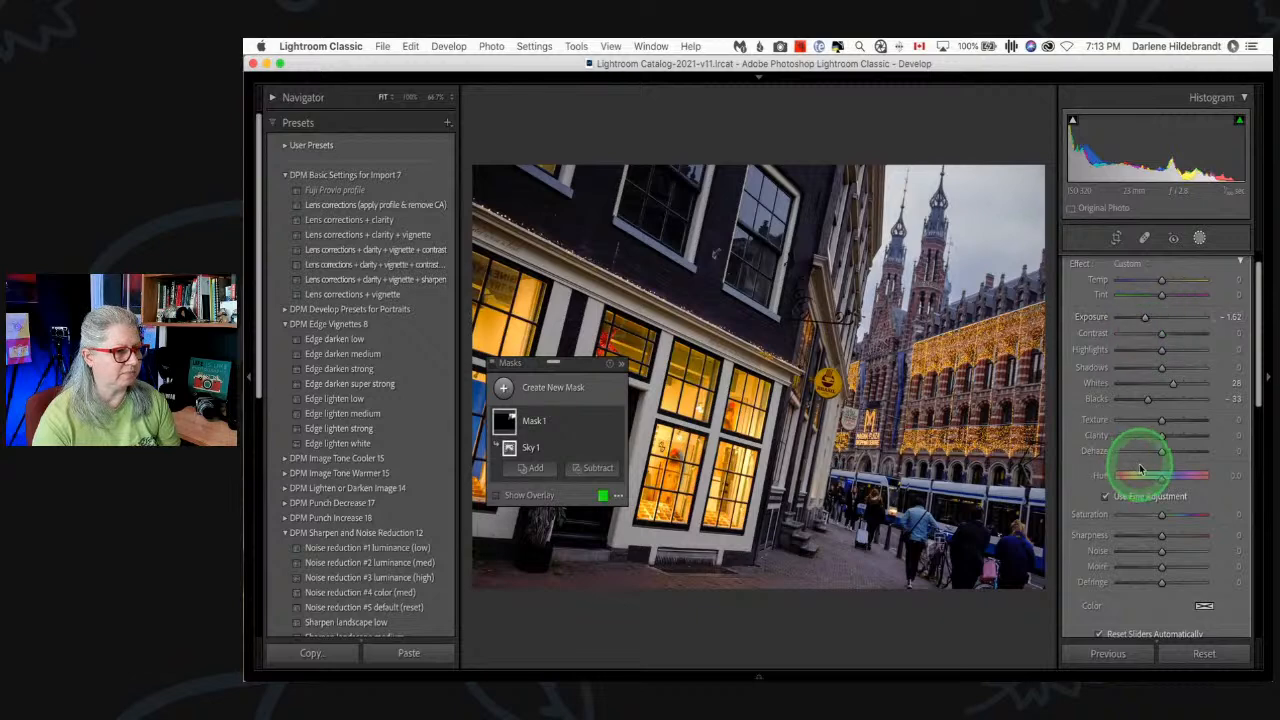
# - Raise the sky mask's Clarity to 33 and try a cooler Temp on it
pyautogui.moveTo(1155, 436); pyautogui.dragTo(1172, 430)
pyautogui.scroll(-3, 1172, 428)
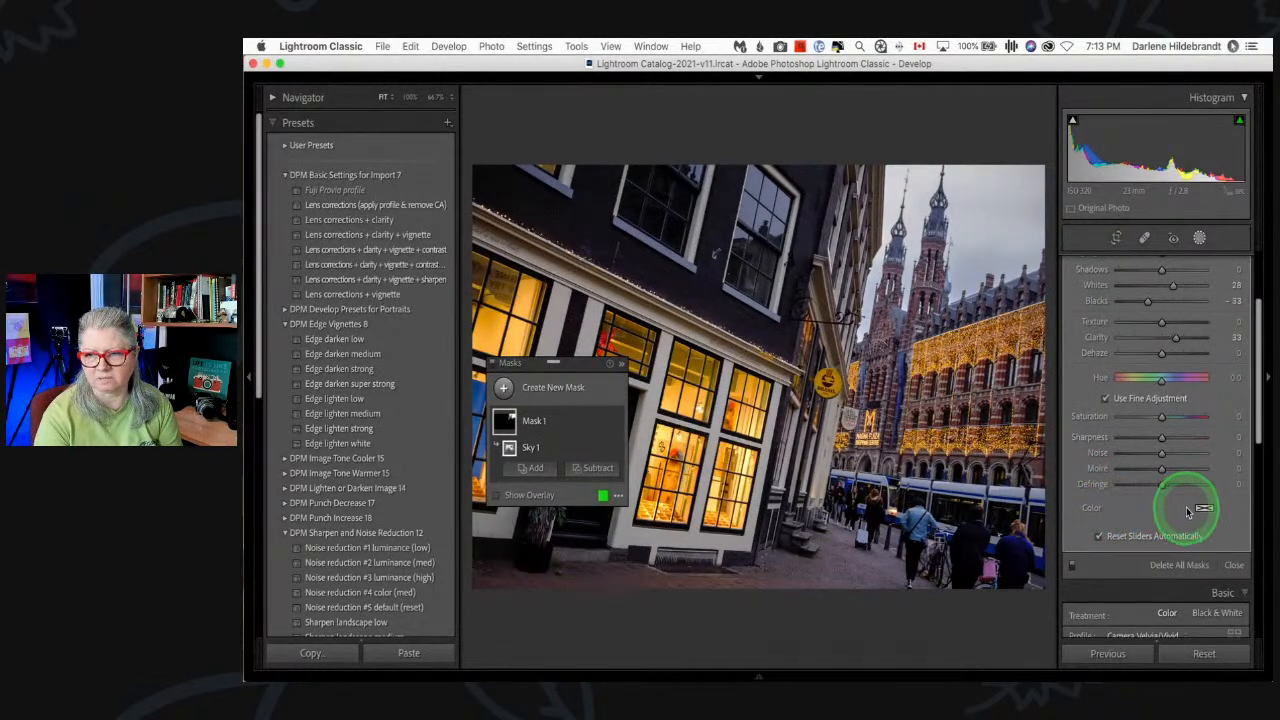
pyautogui.scroll(3, 1178, 503)
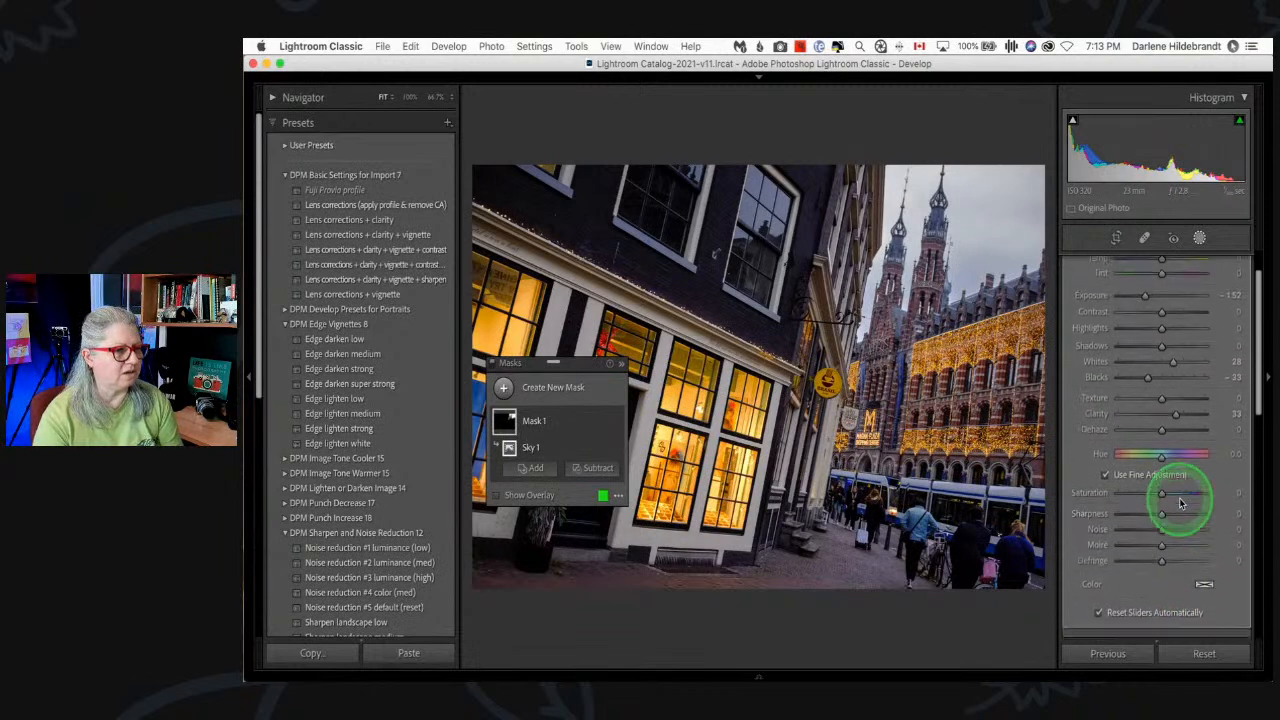
pyautogui.moveTo(1159, 302); pyautogui.dragTo(1143, 303)
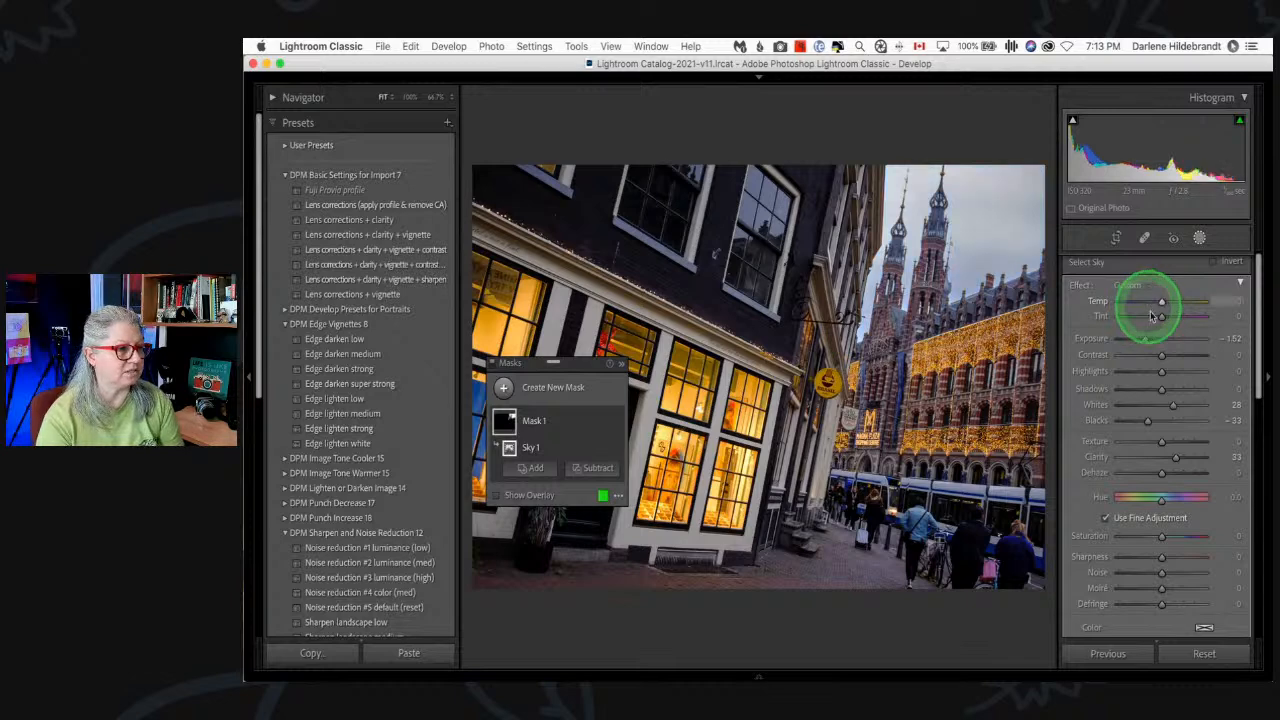
# - Tint the masked sky with a color overlay, trying orange at hue 40 before choosing blue at 77% saturation
pyautogui.scroll(-3, 1151, 391)
pyautogui.click(1204, 486)
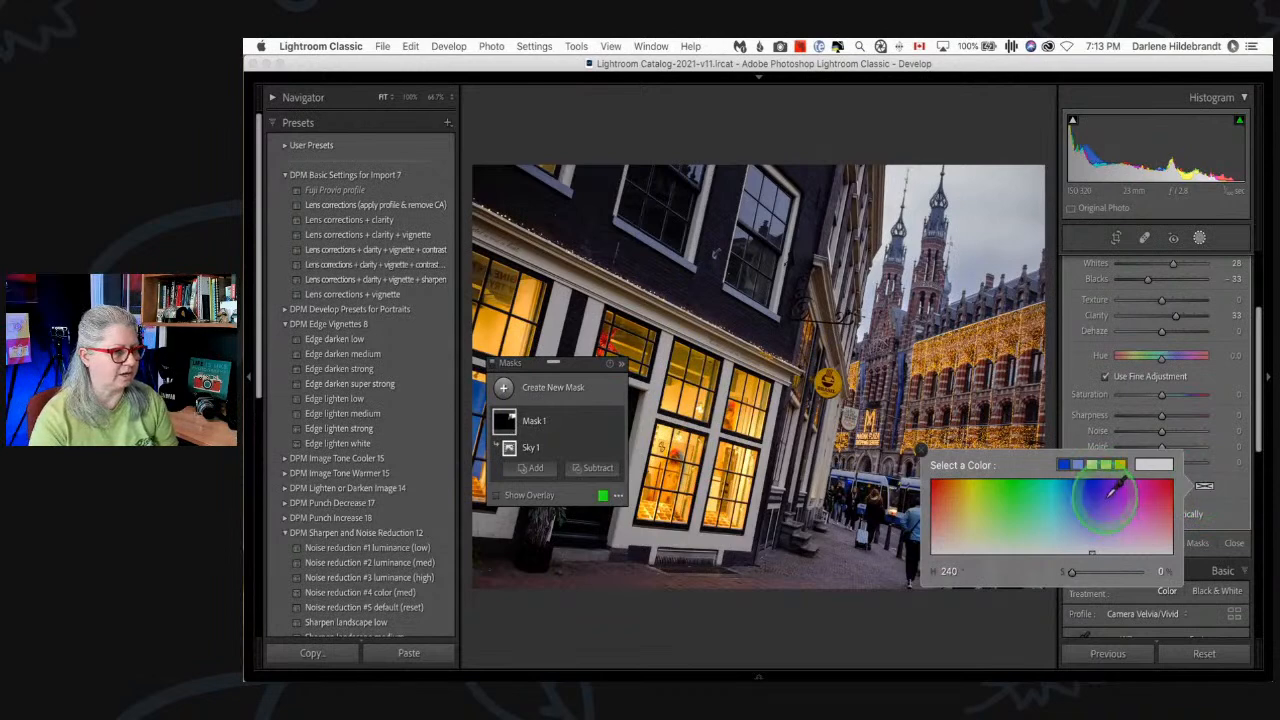
pyautogui.moveTo(1108, 480); pyautogui.dragTo(959, 506)
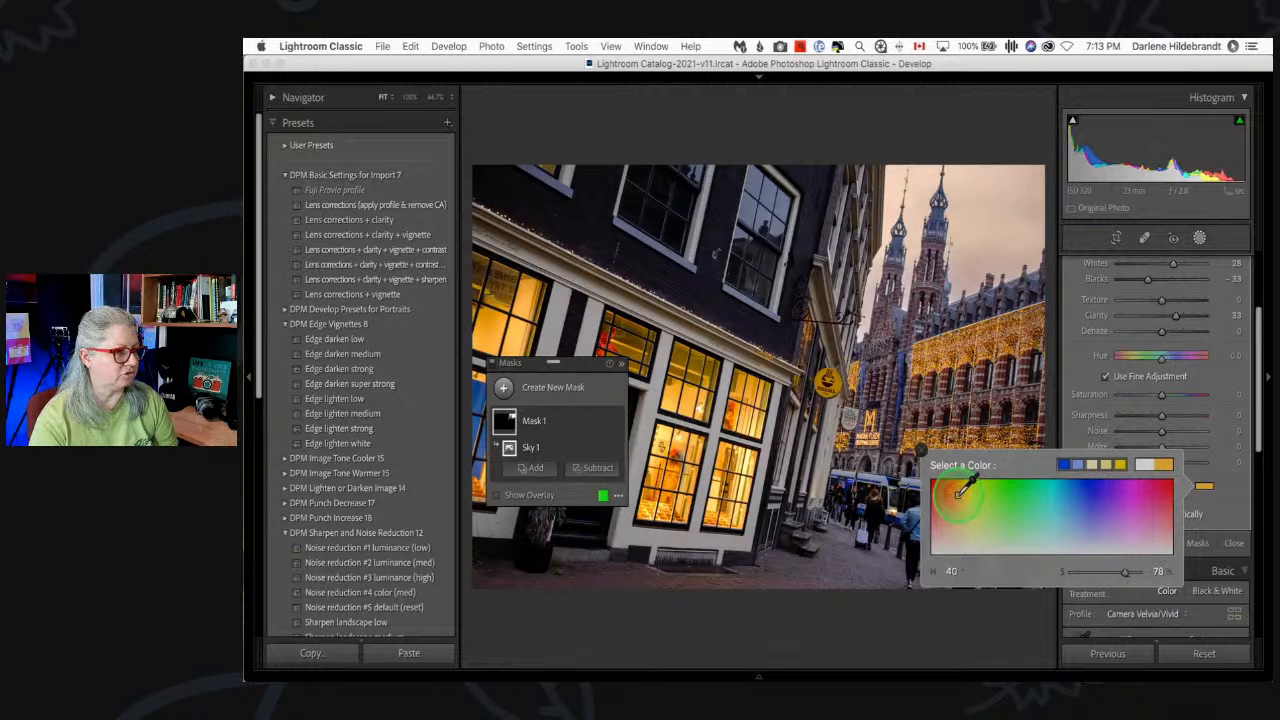
pyautogui.moveTo(960, 492); pyautogui.dragTo(1087, 505)
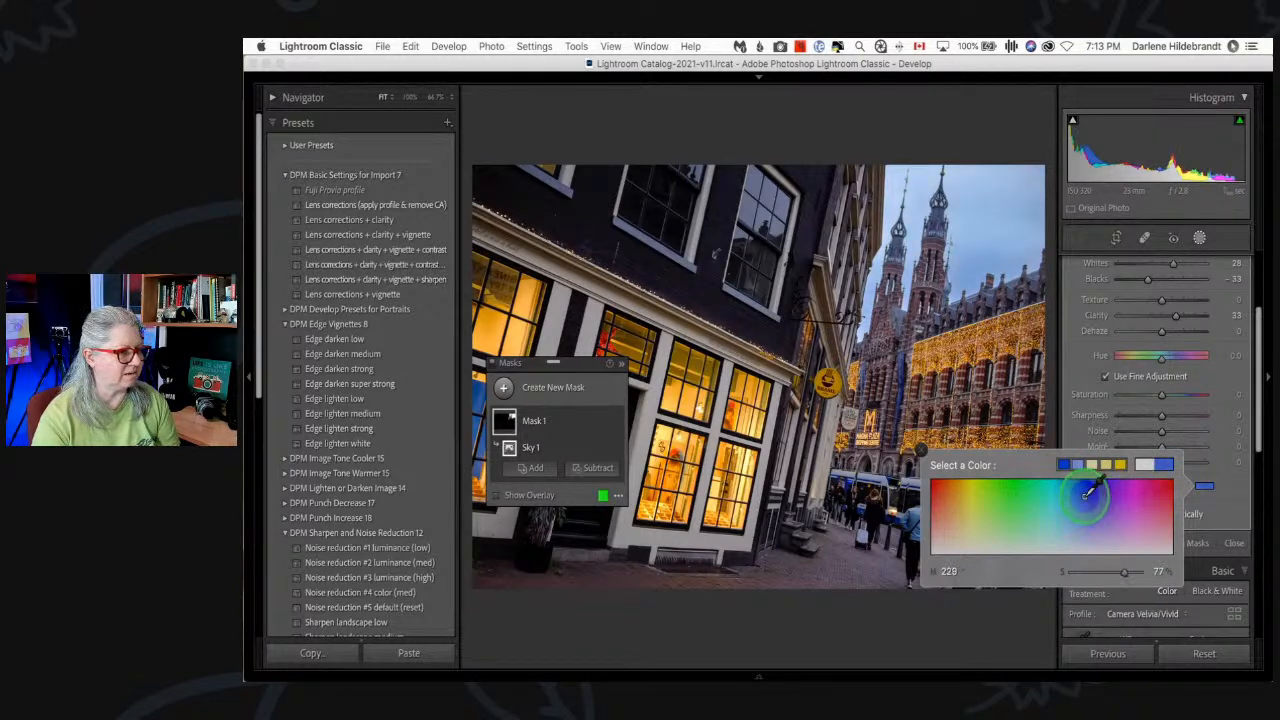
pyautogui.click(1080, 375)
# - Brighten the masked sky to Exposure -0.66 and set its Highlights to -24
pyautogui.scroll(5, 1138, 458)
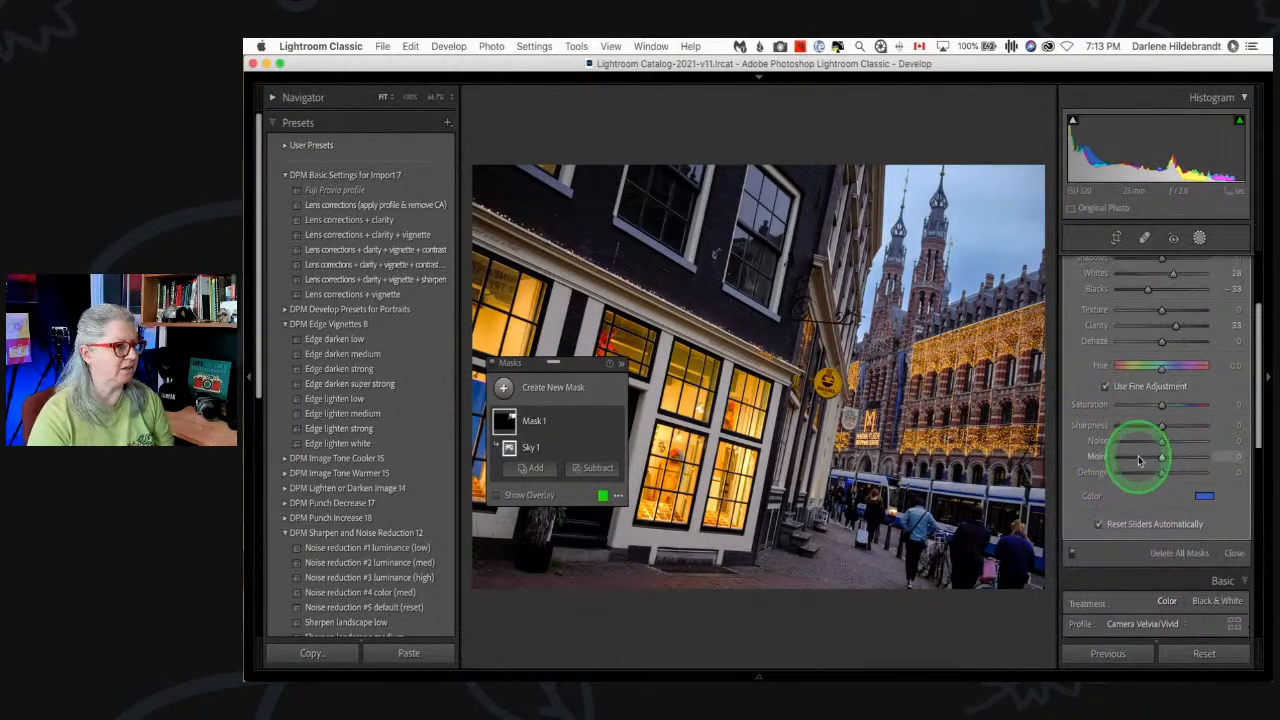
pyautogui.moveTo(1145, 341)
pyautogui.mouseDown()
pyautogui.moveTo(1147, 374)
pyautogui.moveTo(1071, 366)
pyautogui.moveTo(1153, 372)
pyautogui.moveTo(1157, 343)
pyautogui.mouseUp()
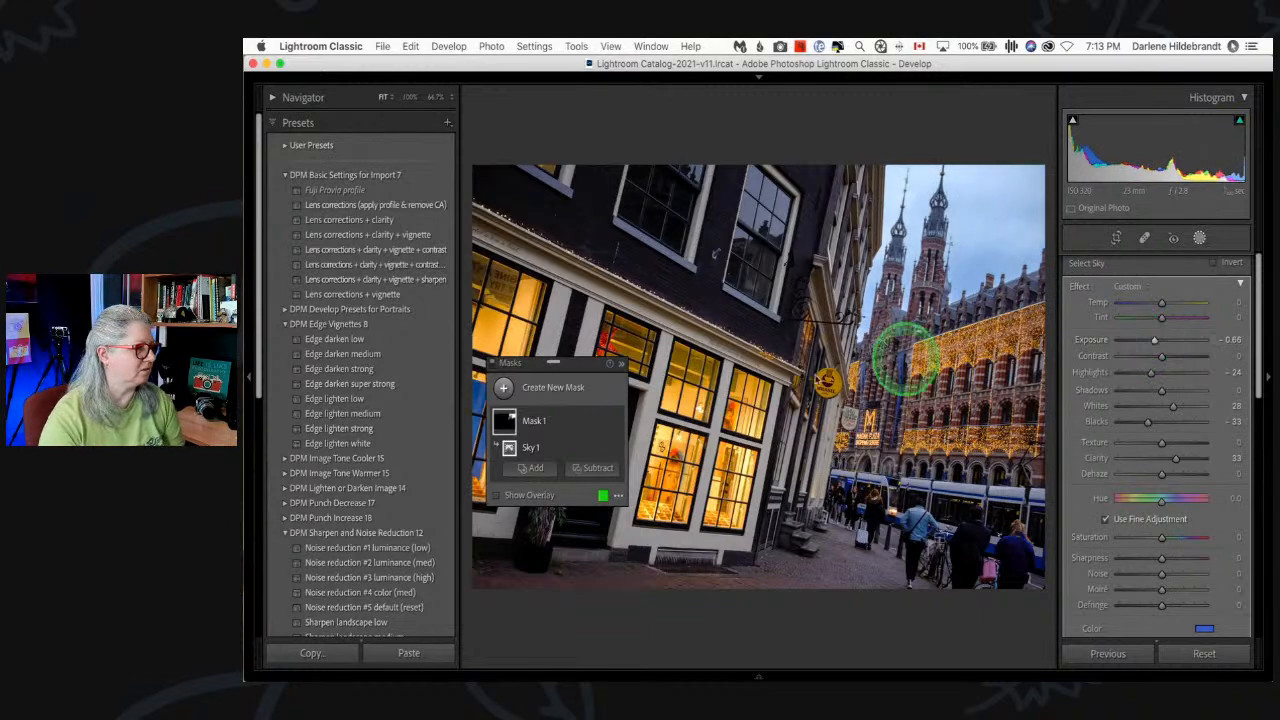
# - Add a luminance range sampled from the sky to Mask 1 and show the mask overlay
pyautogui.click(536, 468)
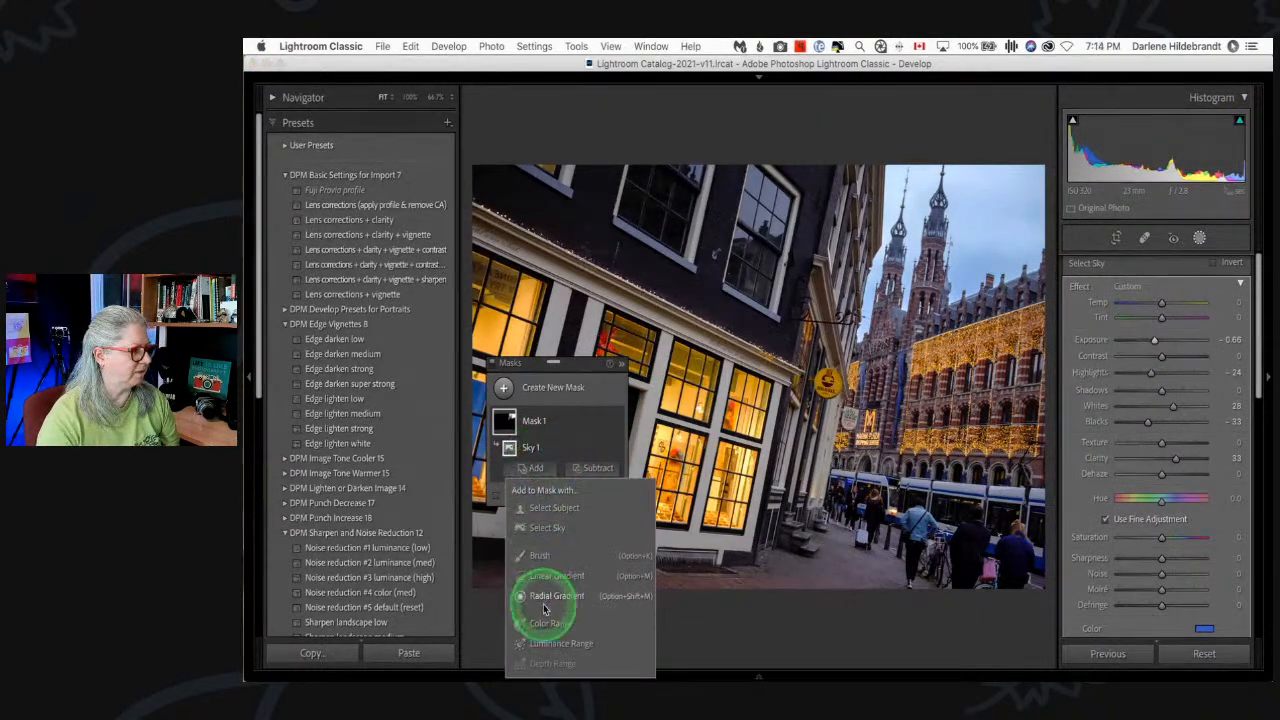
pyautogui.click(551, 643)
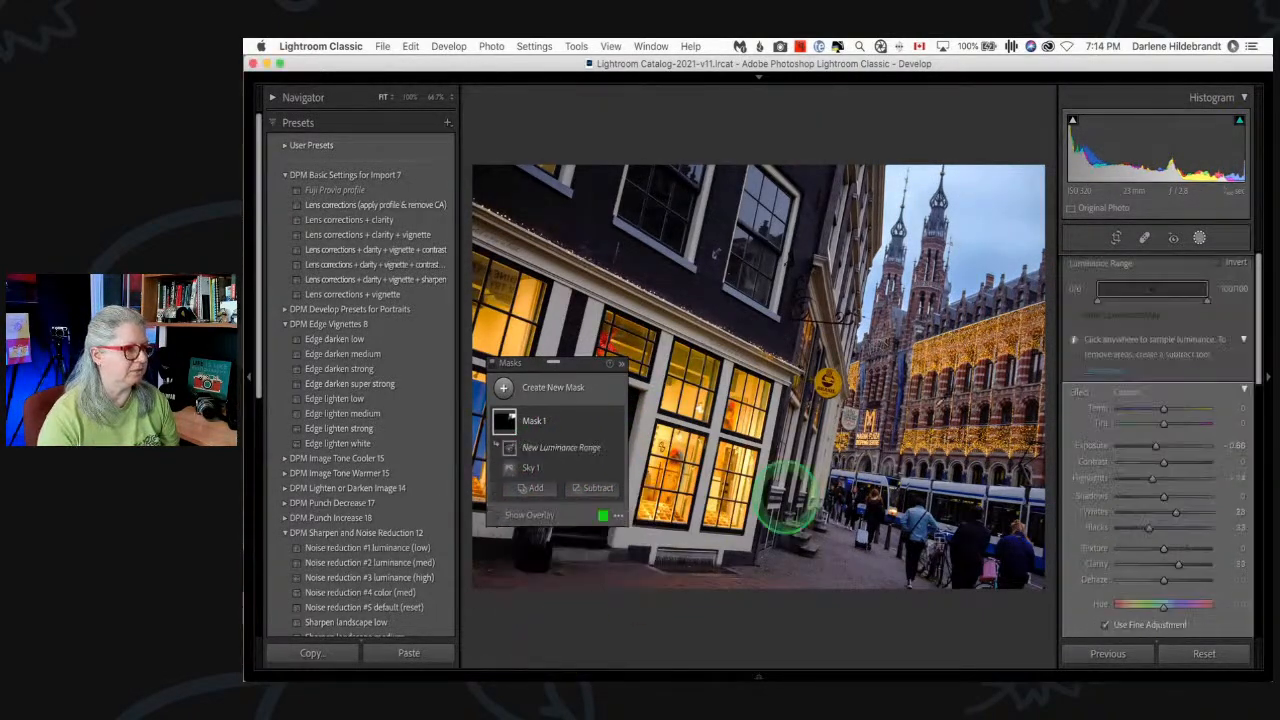
pyautogui.click(959, 230)
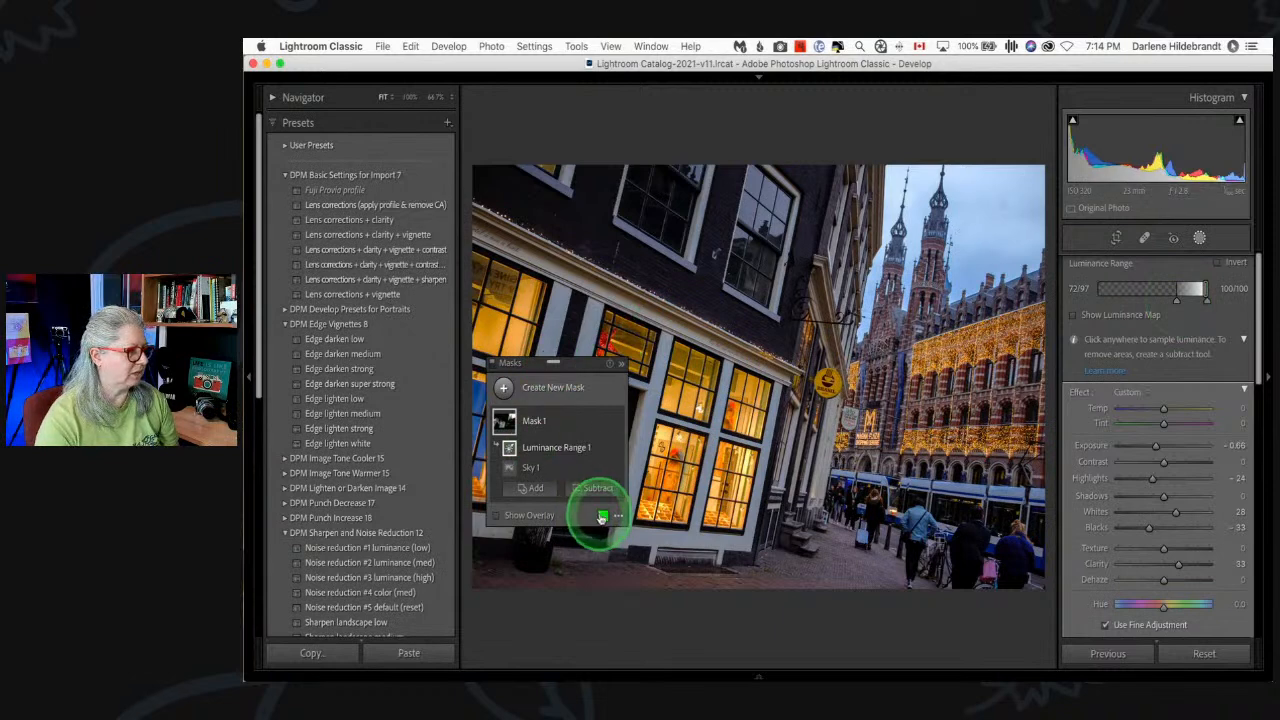
pyautogui.click(494, 515)
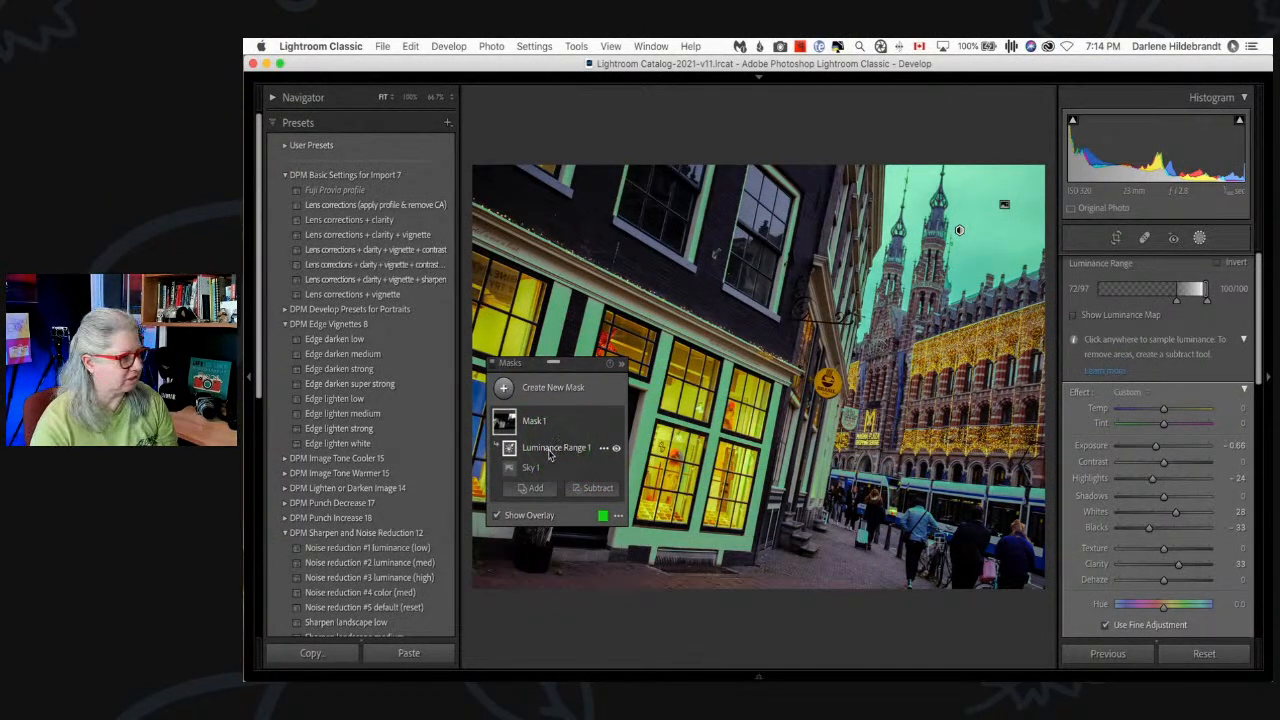
pyautogui.click(603, 470)
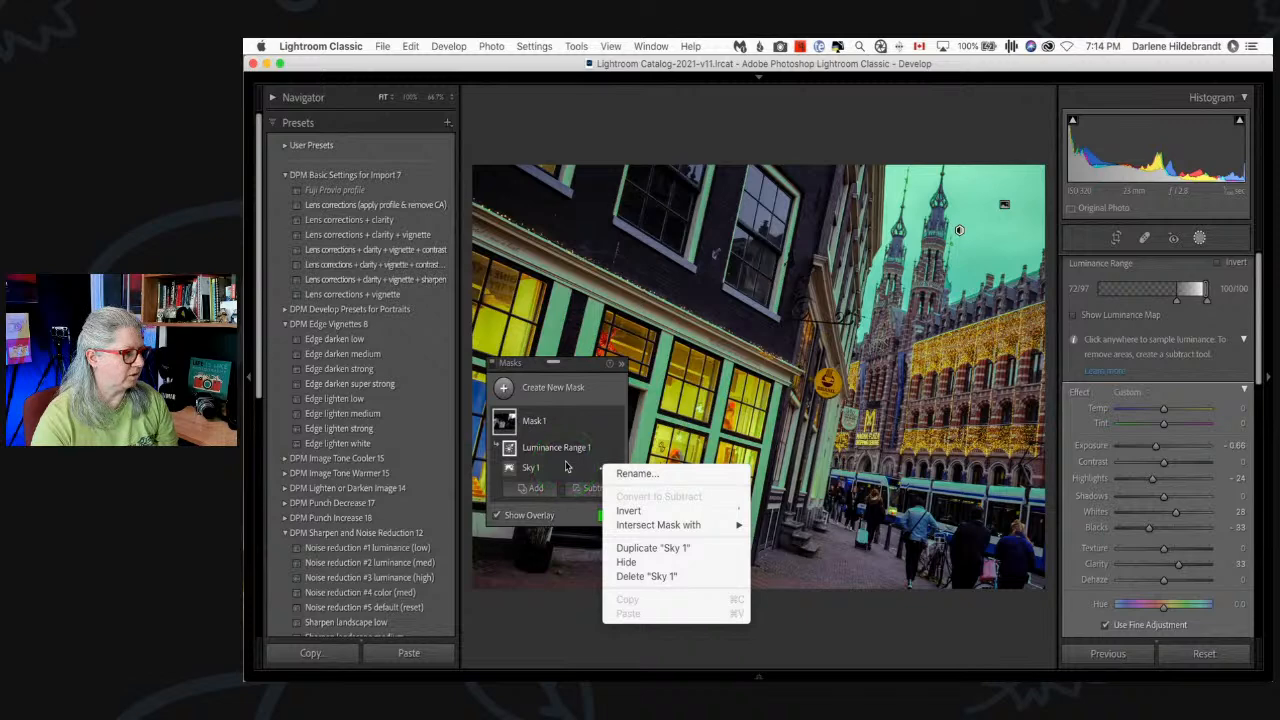
pyautogui.click(563, 426)
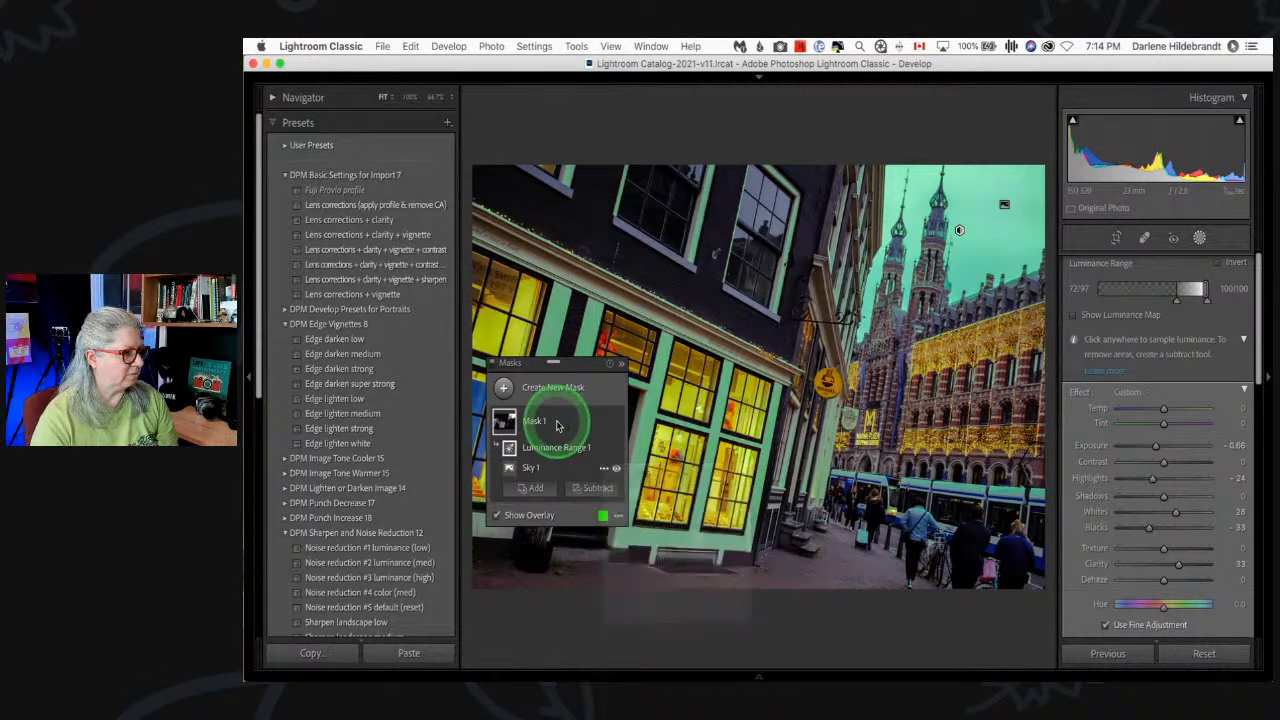
# - Subtract a linear gradient from Mask 1, drawn upward from the yellow round sign along the corner building
pyautogui.click(597, 487)
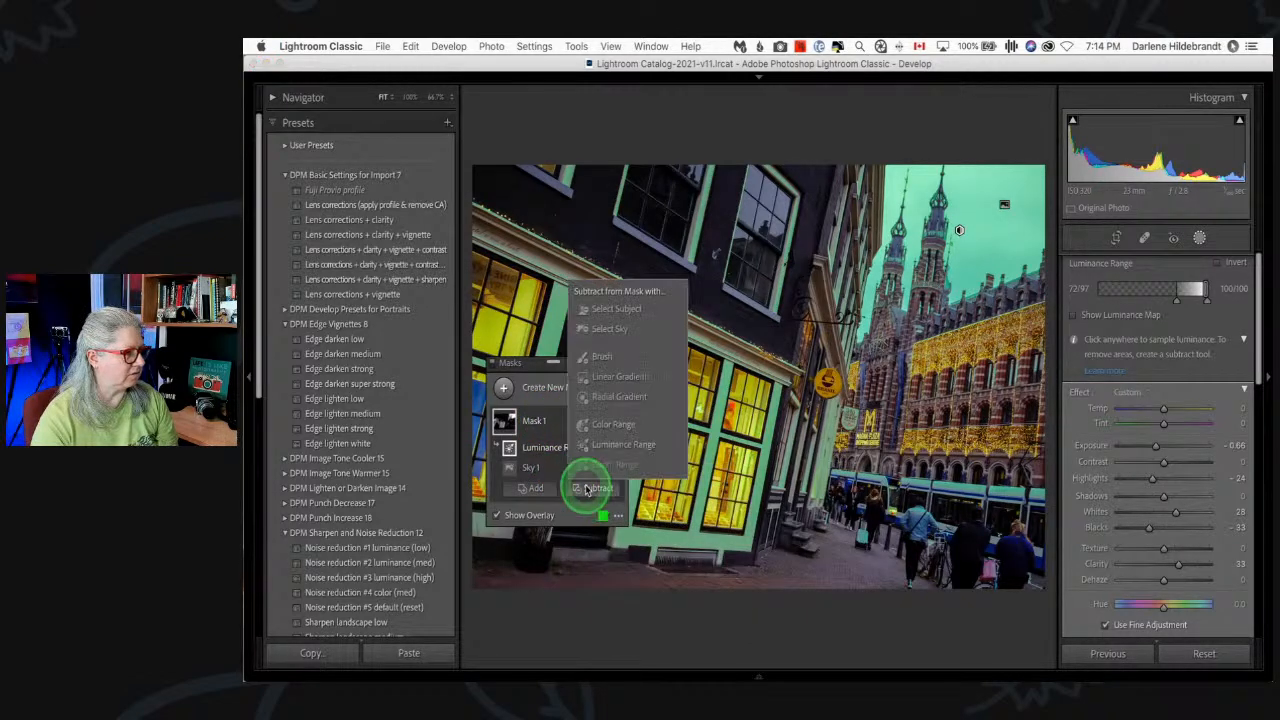
pyautogui.click(603, 378)
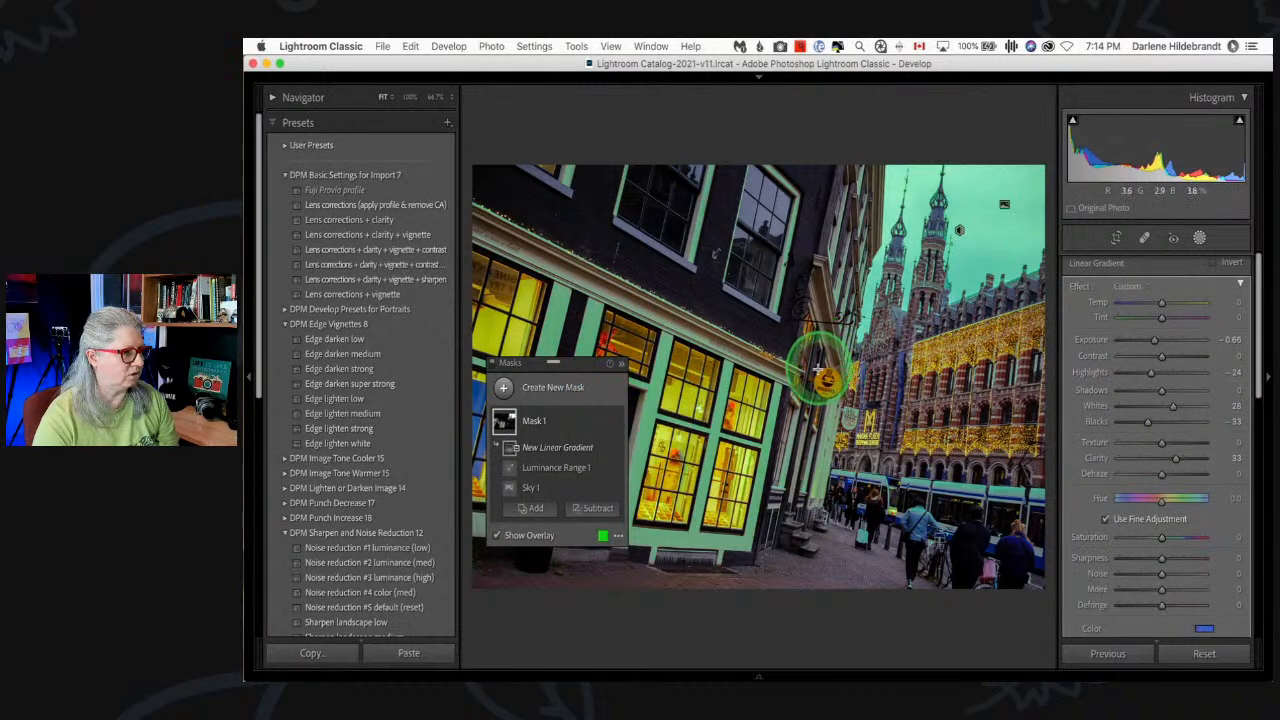
pyautogui.moveTo(823, 371); pyautogui.dragTo(840, 284)
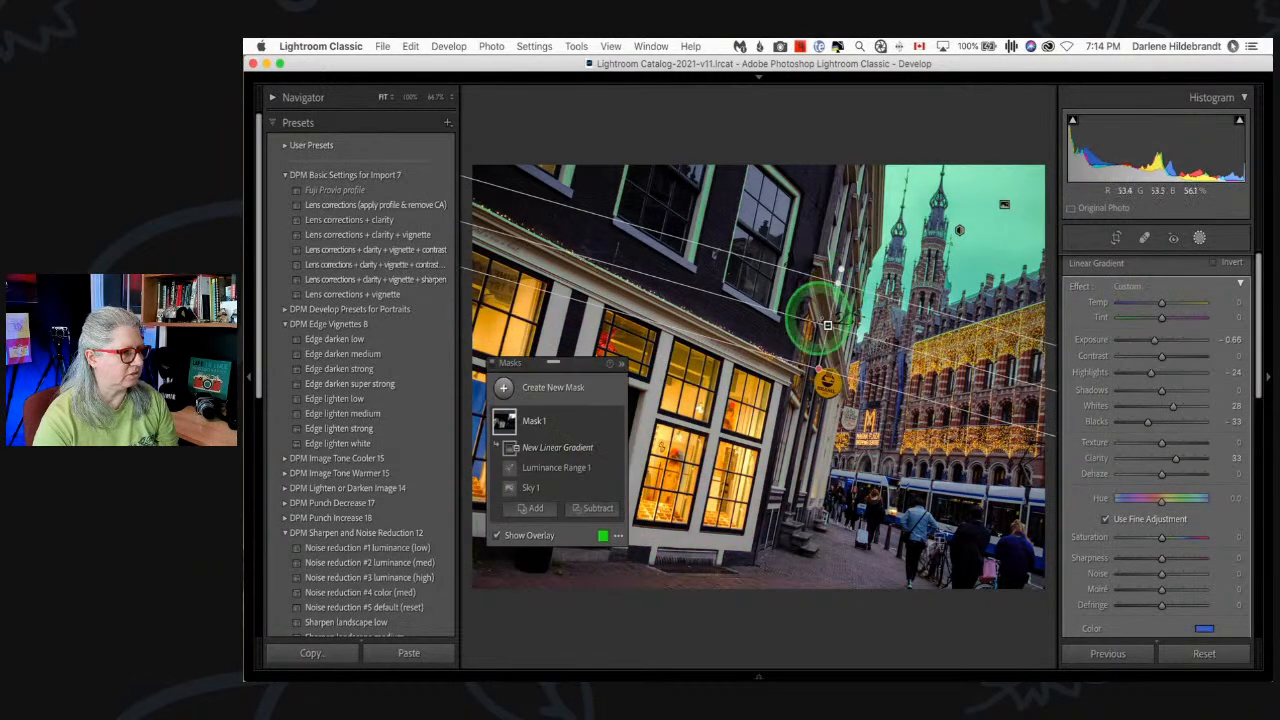
# - Move the linear gradient in Mask 1 lower across the buildings and raise the Luminance Range's lower limits to 76/97
pyautogui.moveTo(826, 329); pyautogui.dragTo(819, 352)
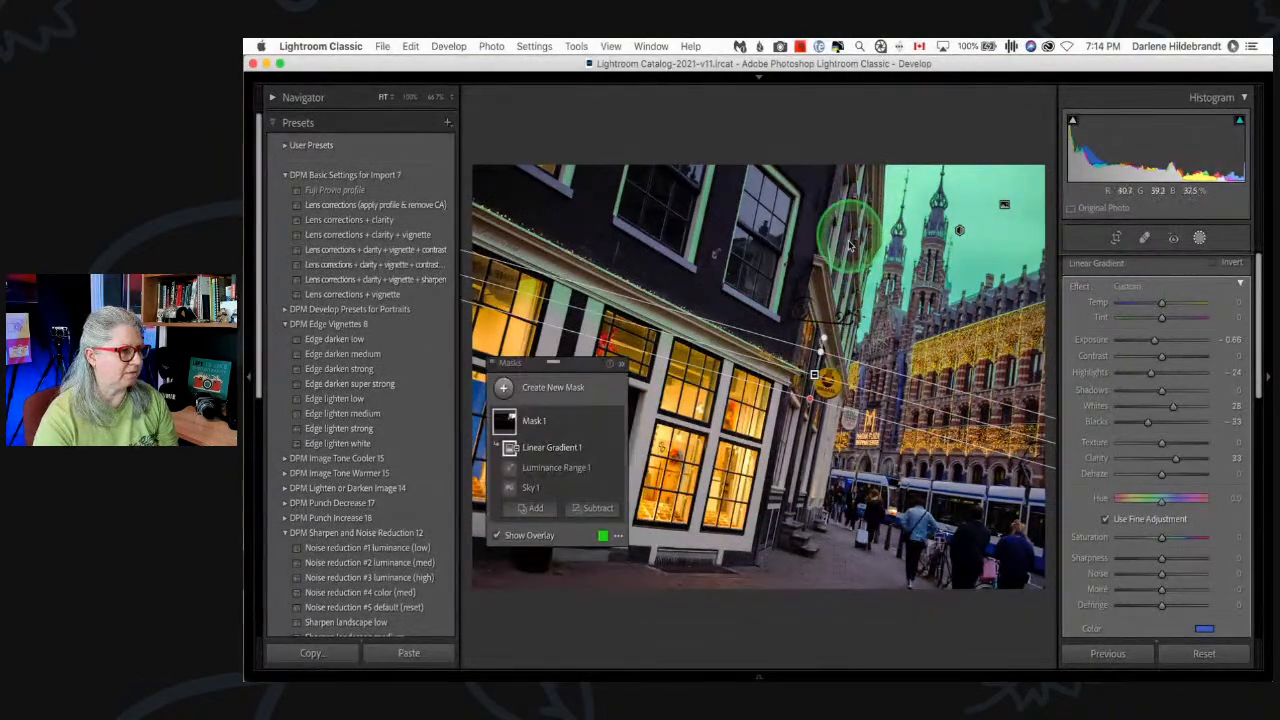
pyautogui.click(556, 467)
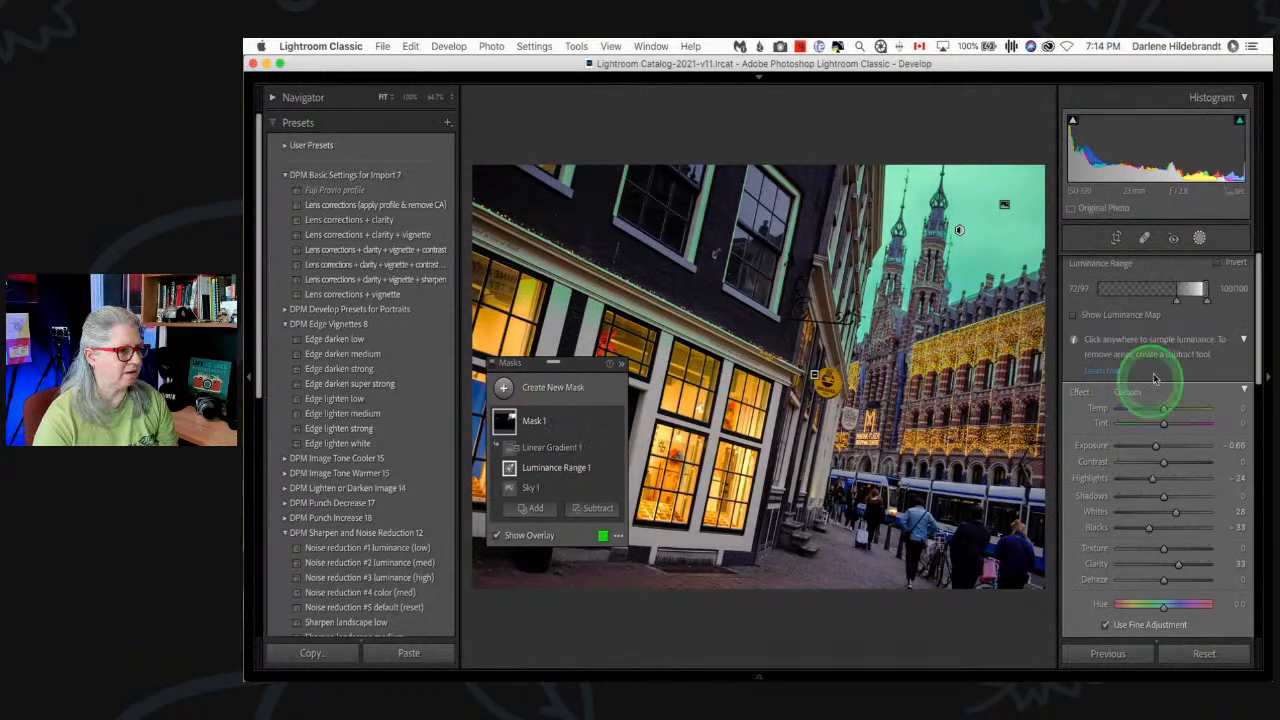
pyautogui.moveTo(1174, 295); pyautogui.dragTo(1186, 299)
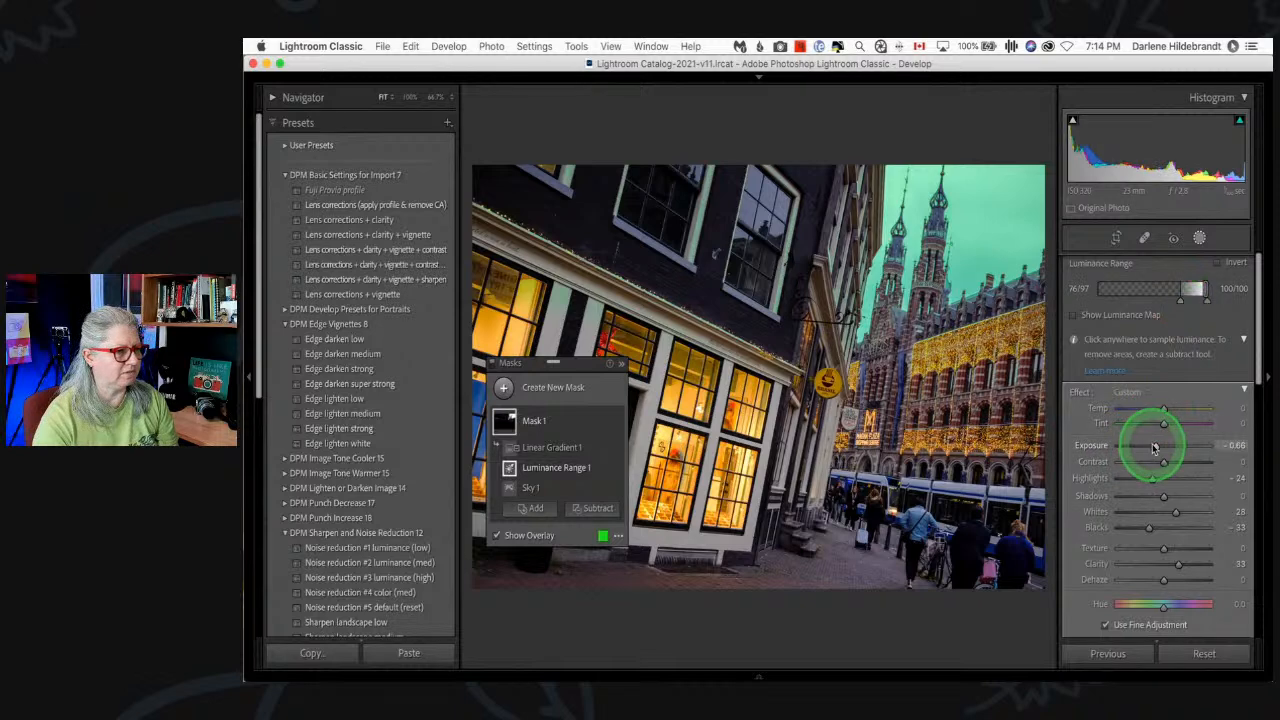
# - Test the sky mask's exposure at -4.00 with the overlay toggled, and set the exposure to -1.27
pyautogui.moveTo(1150, 444); pyautogui.dragTo(1115, 448)
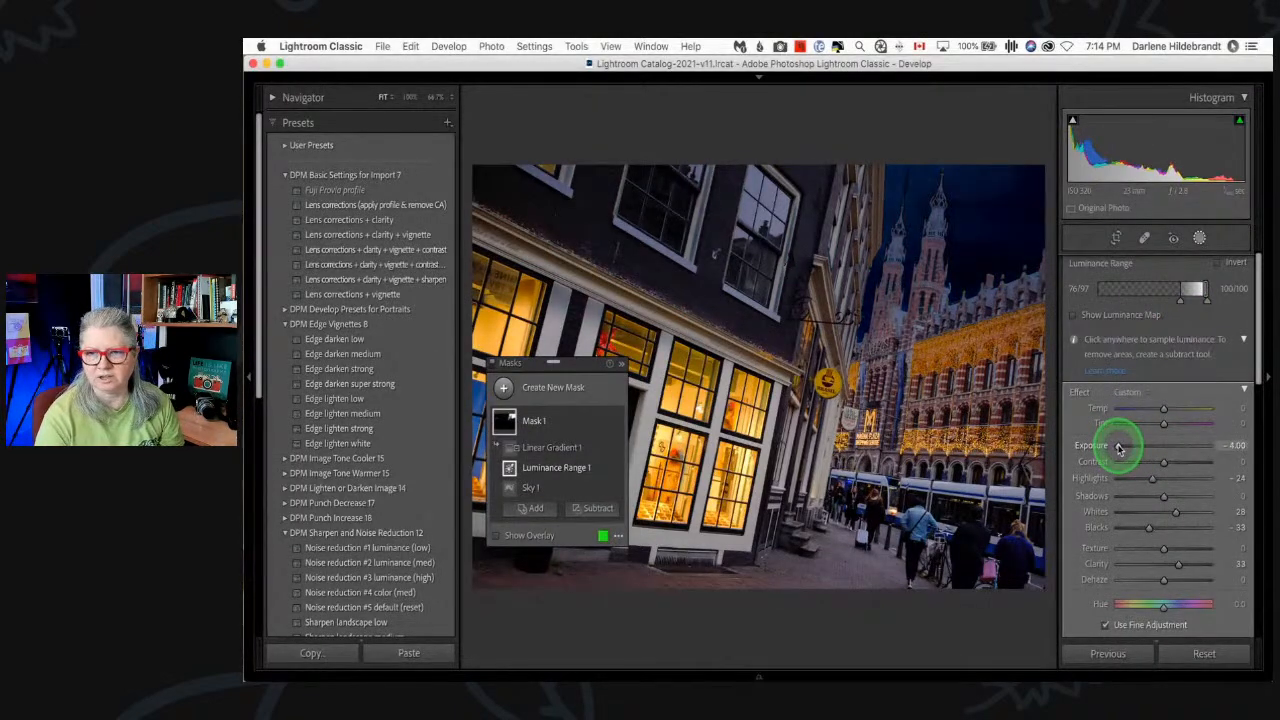
pyautogui.press('o')
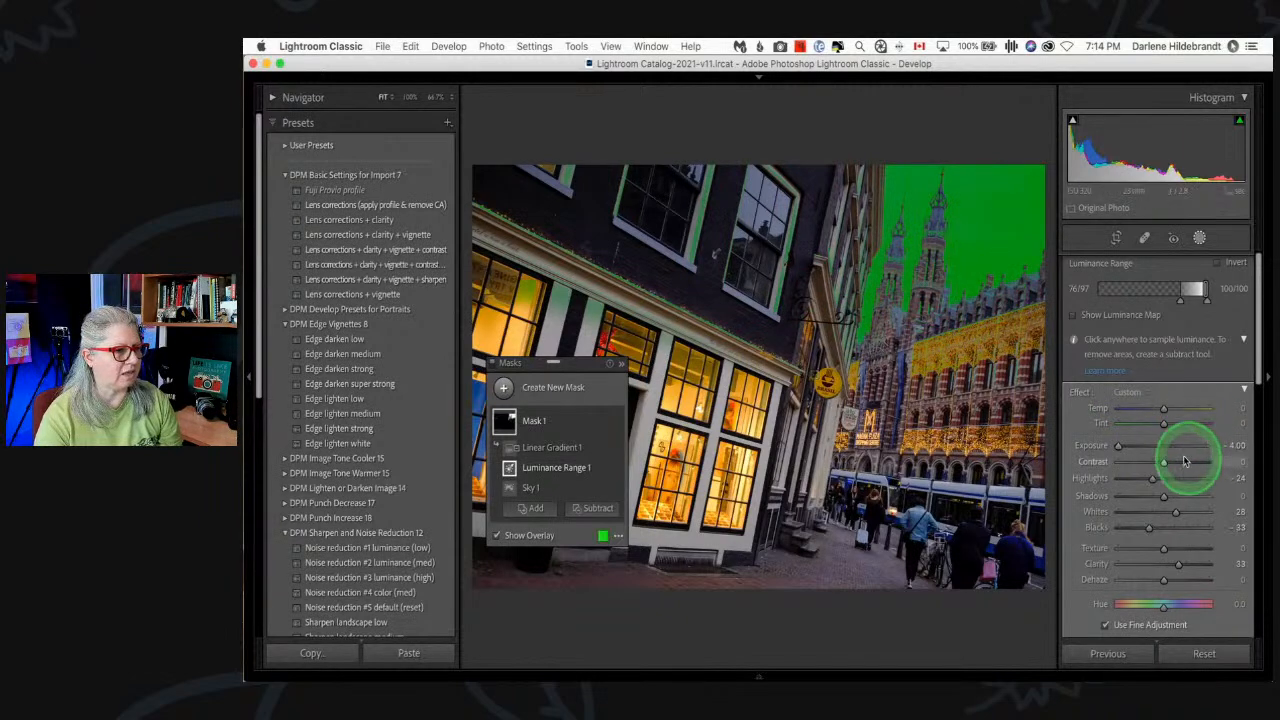
pyautogui.moveTo(1118, 446); pyautogui.dragTo(1148, 451)
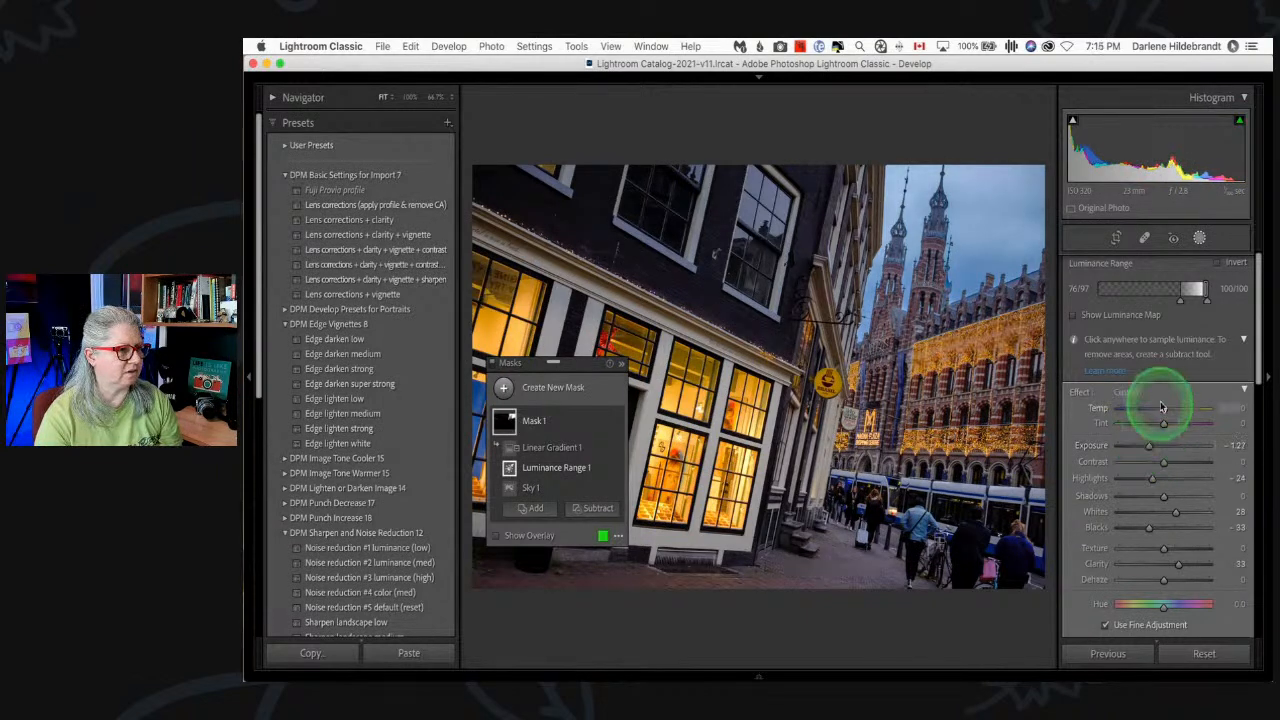
# - Hide the mask overlay and cool the sky by setting the mask's Tint to -20 and Temp to -5
pyautogui.scroll(-3, 1160, 407)
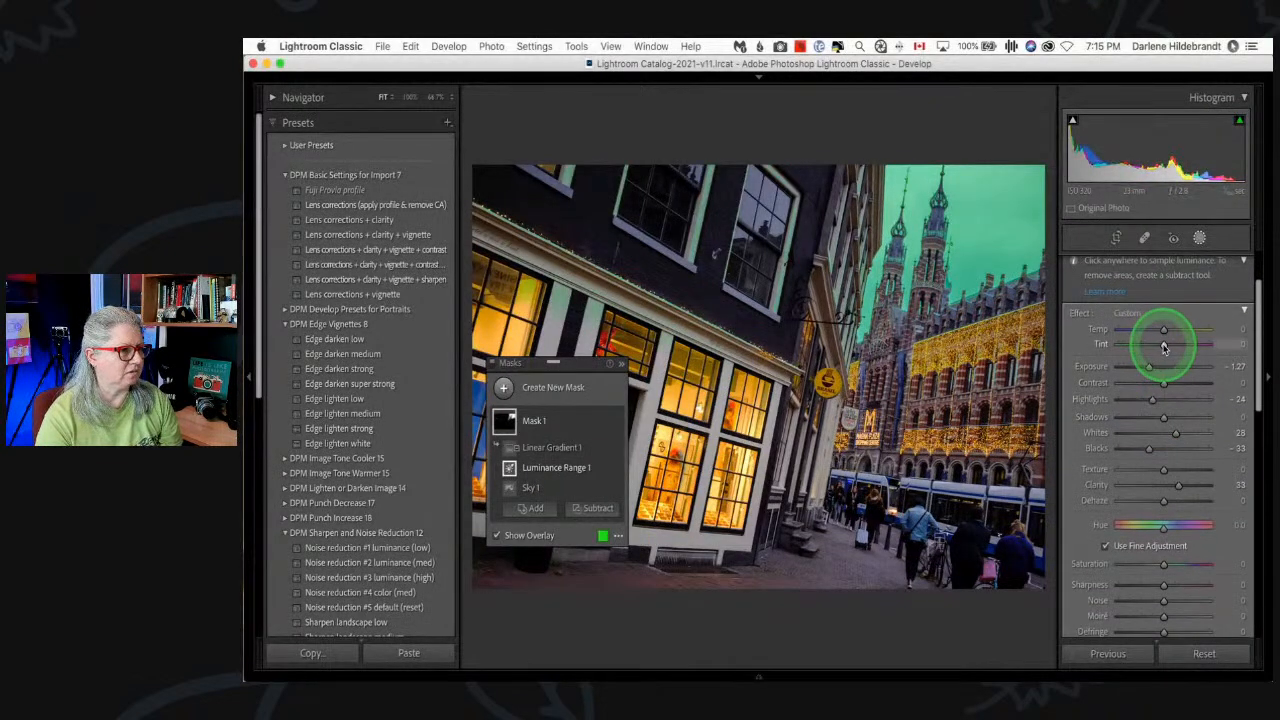
pyautogui.click(497, 535)
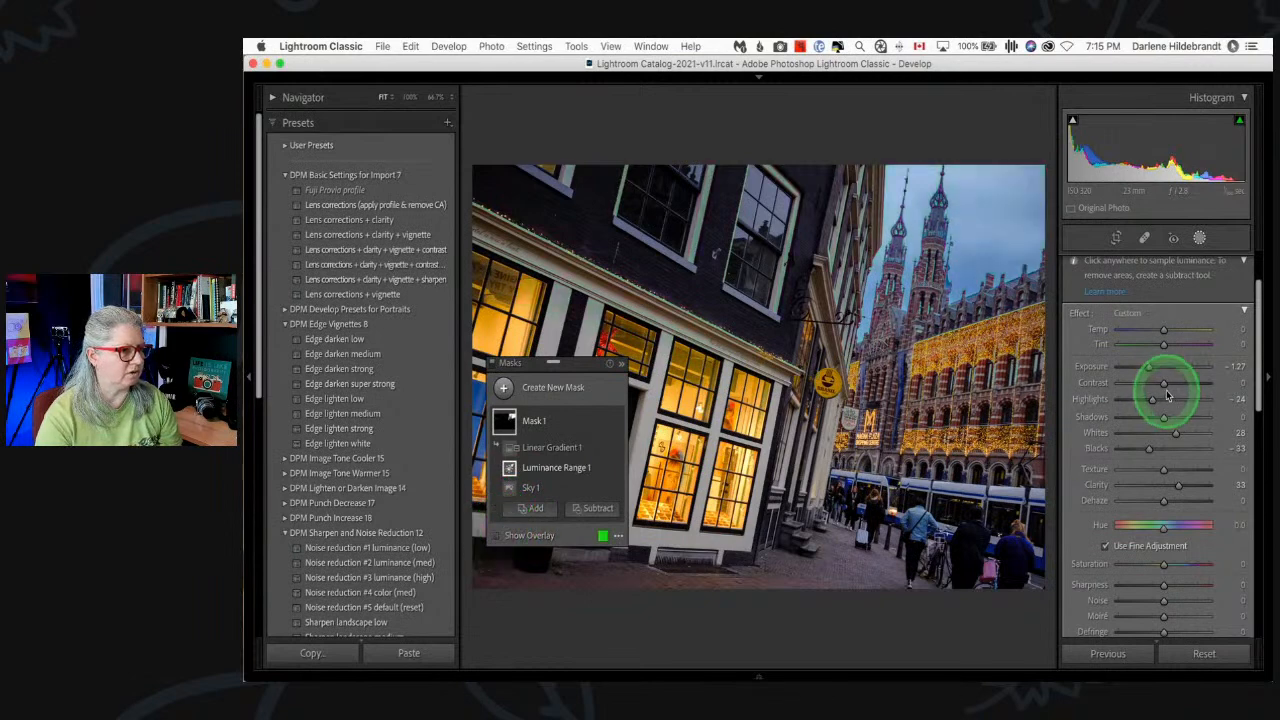
pyautogui.moveTo(1164, 346); pyautogui.dragTo(1160, 347)
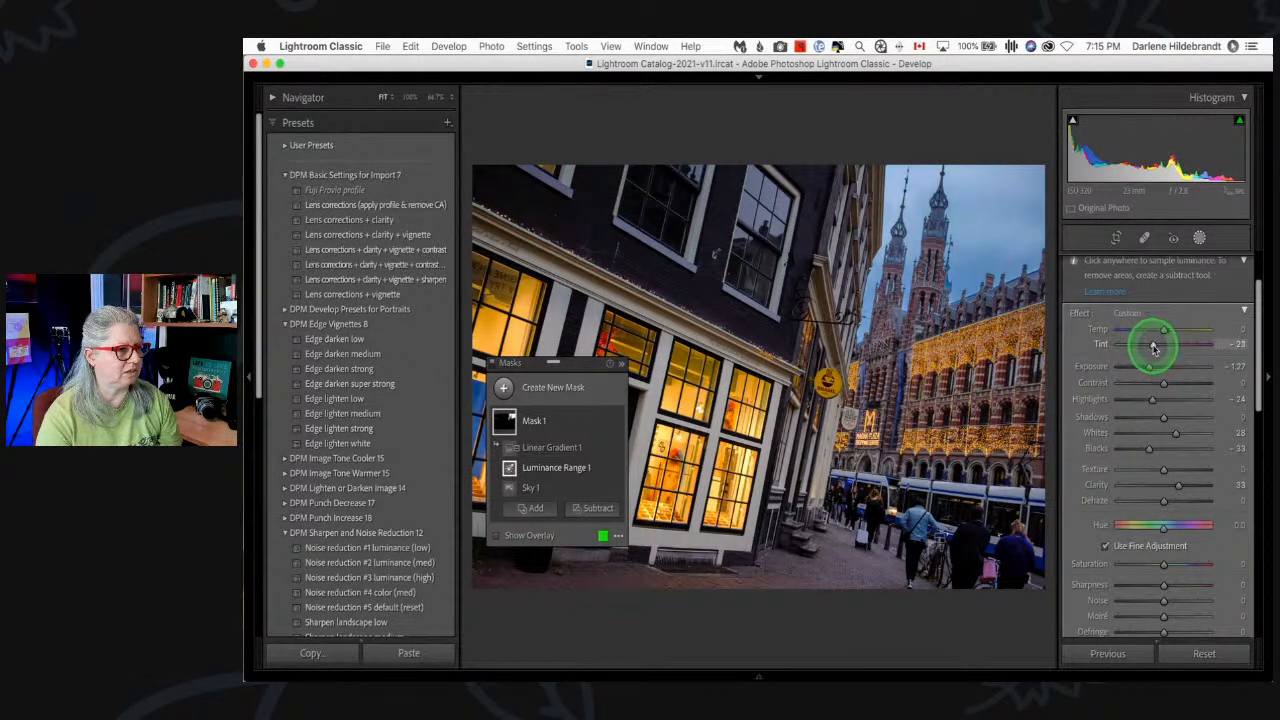
pyautogui.moveTo(1153, 347); pyautogui.dragTo(1155, 344)
pyautogui.moveTo(1163, 329); pyautogui.dragTo(1158, 333)
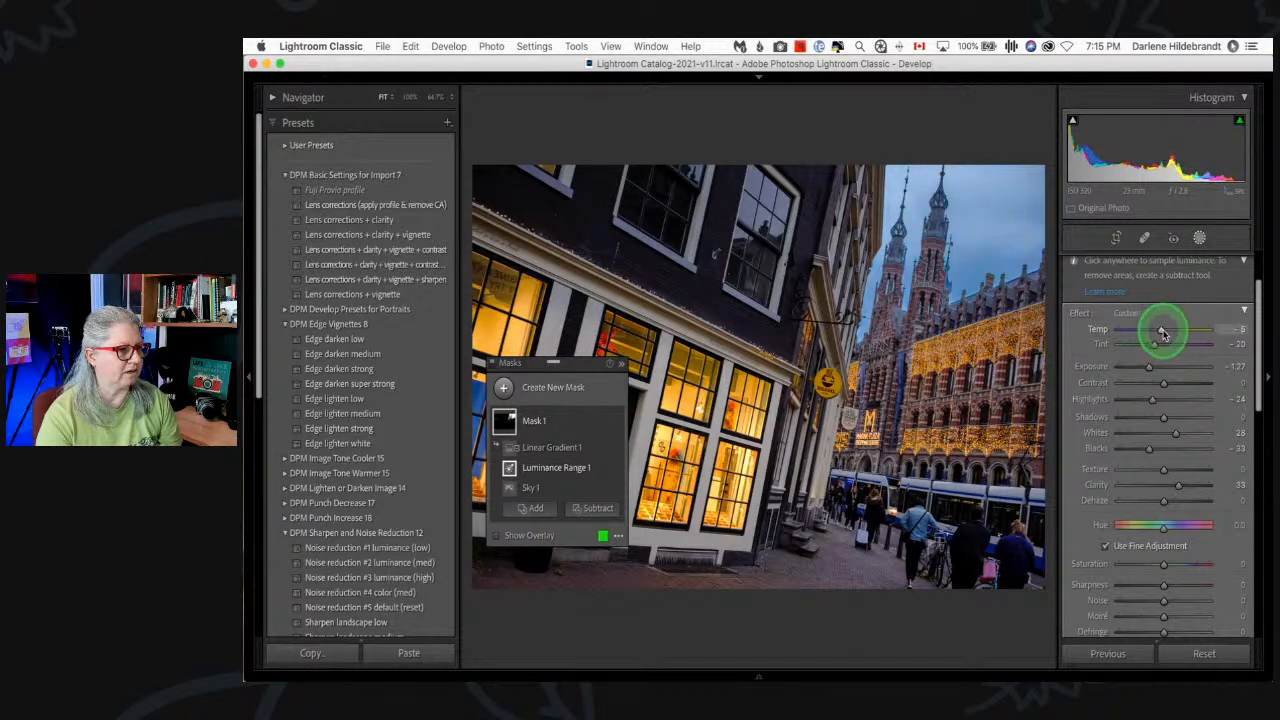
# - Give the sky mask a softer blue color tint with hue 218 and saturation 56
pyautogui.scroll(-3, 1129, 429)
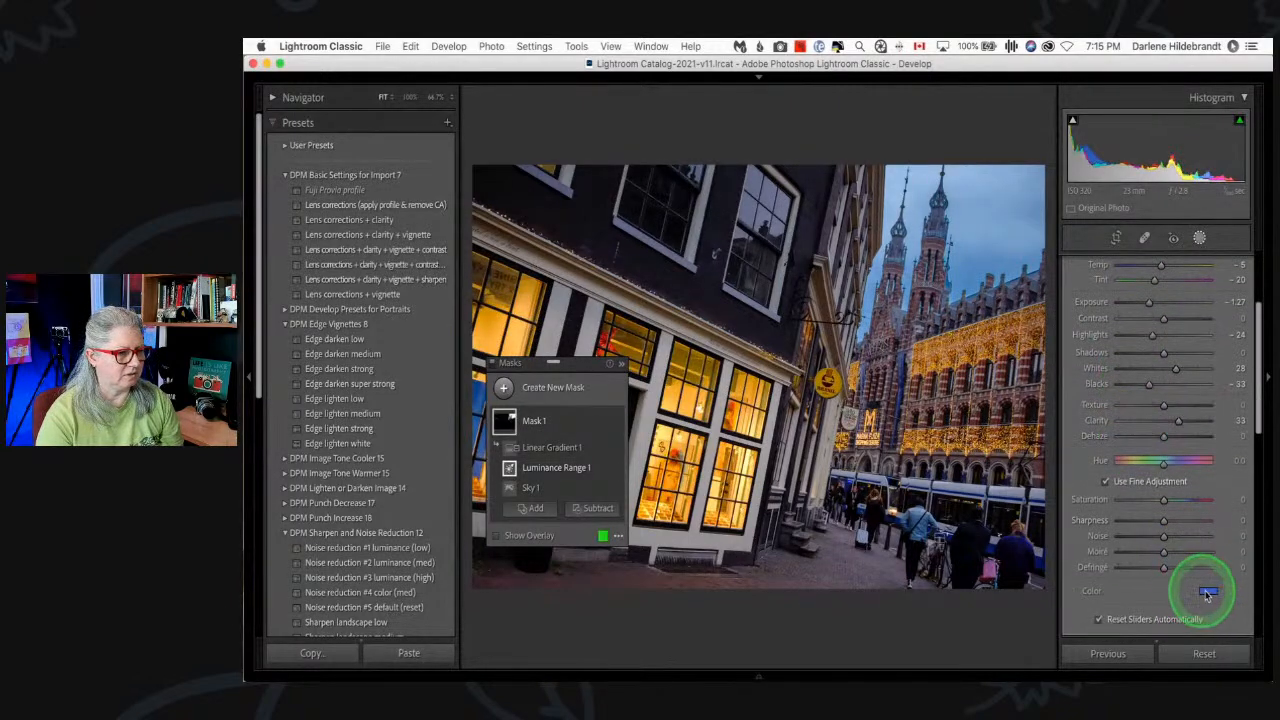
pyautogui.click(1208, 594)
pyautogui.click(1088, 578)
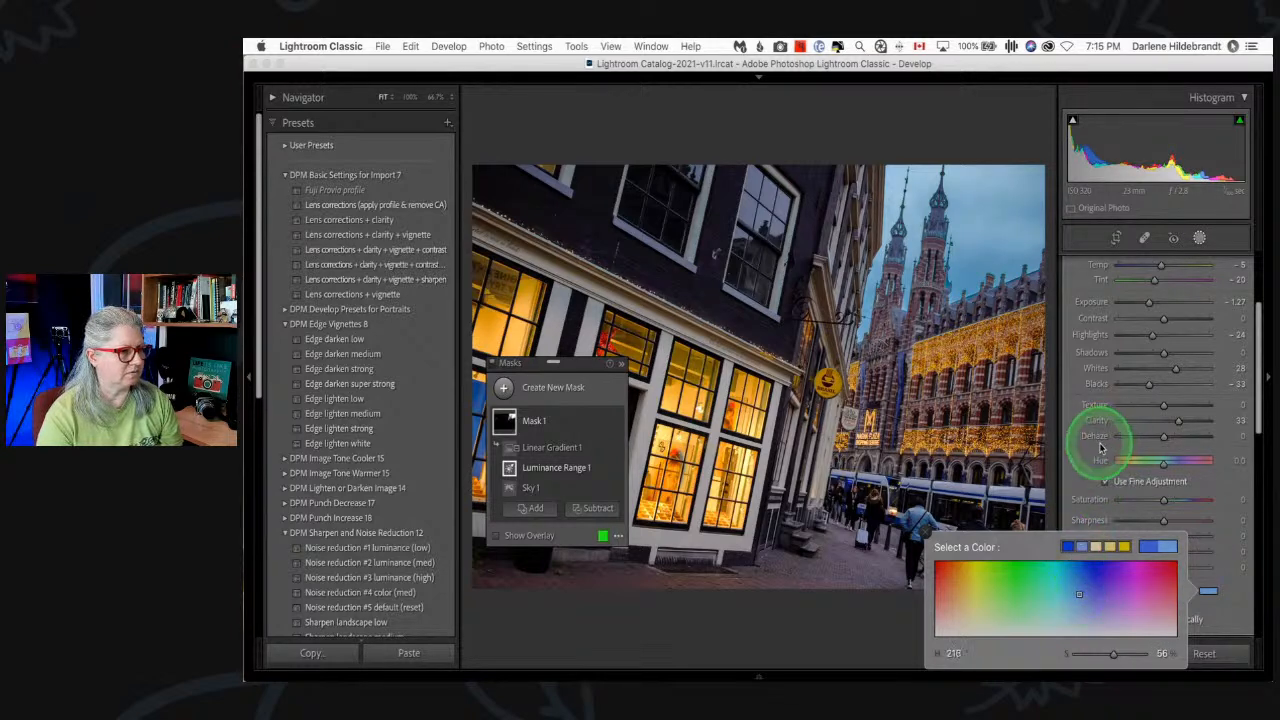
pyautogui.click(1134, 449)
# - Turn Mask 1 off and on again to compare the sky without and with its adjustments
pyautogui.scroll(5, 1107, 447)
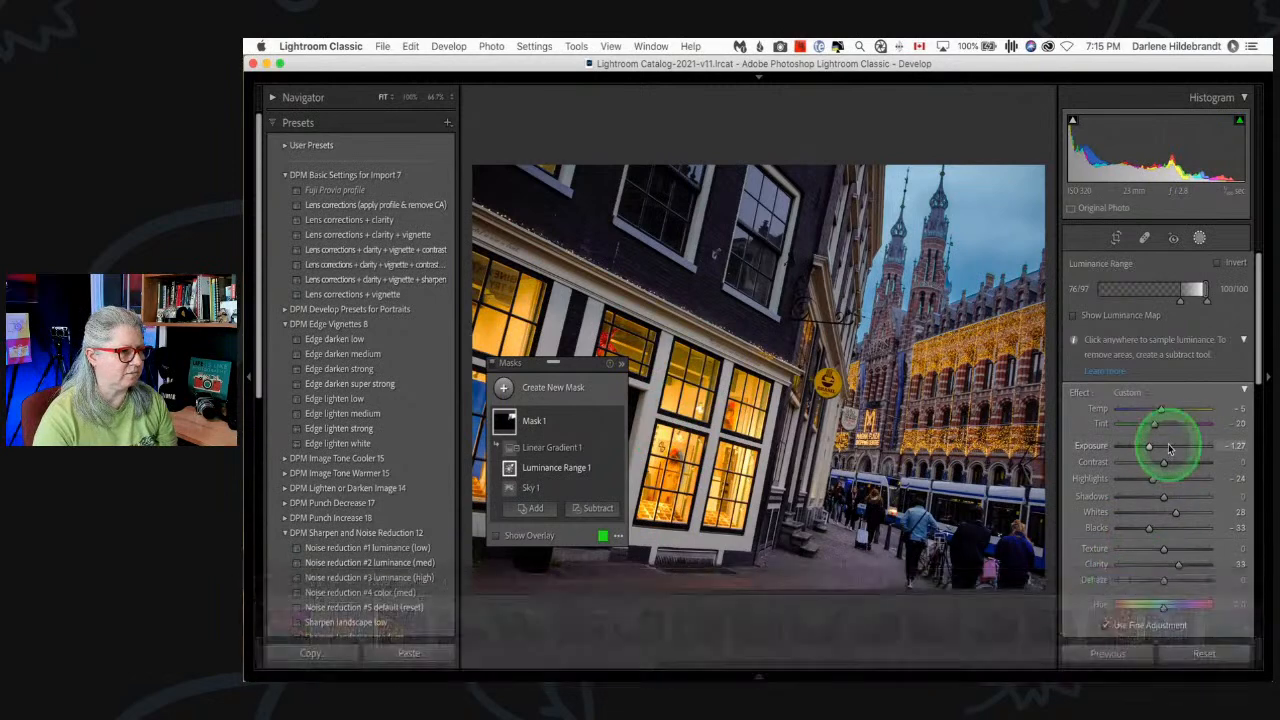
pyautogui.scroll(-3, 1166, 443)
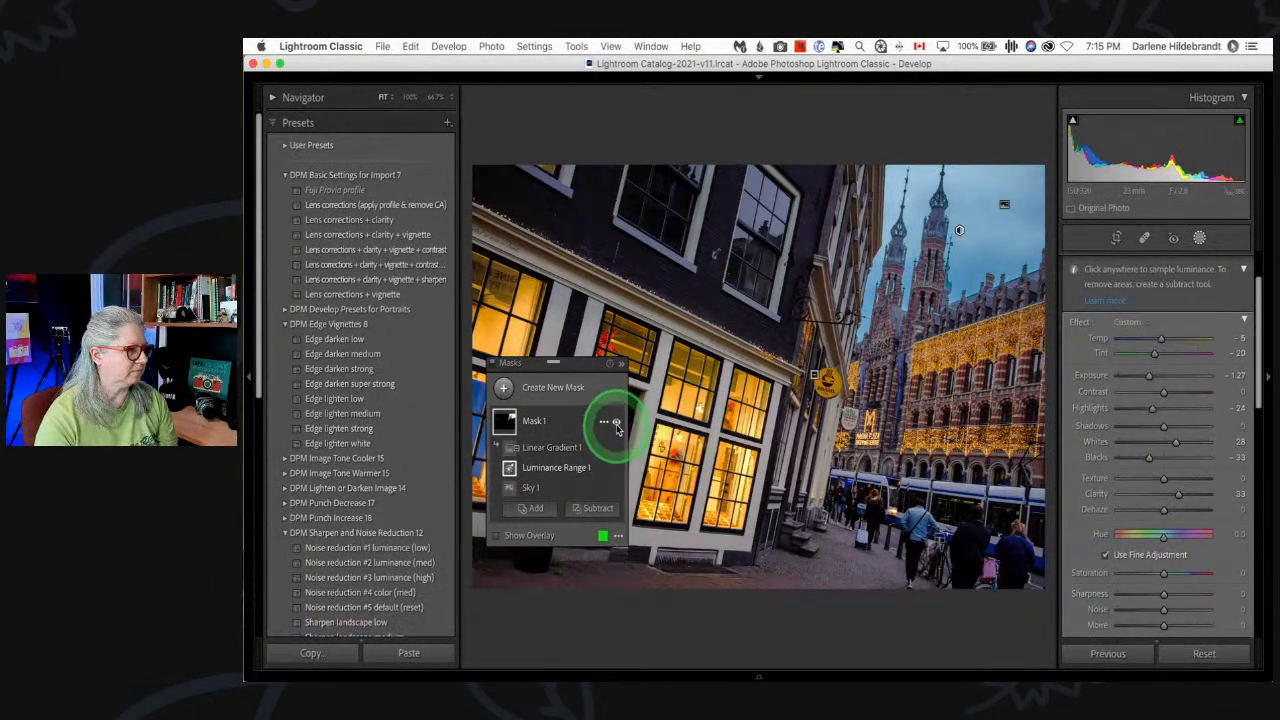
pyautogui.click(617, 422)
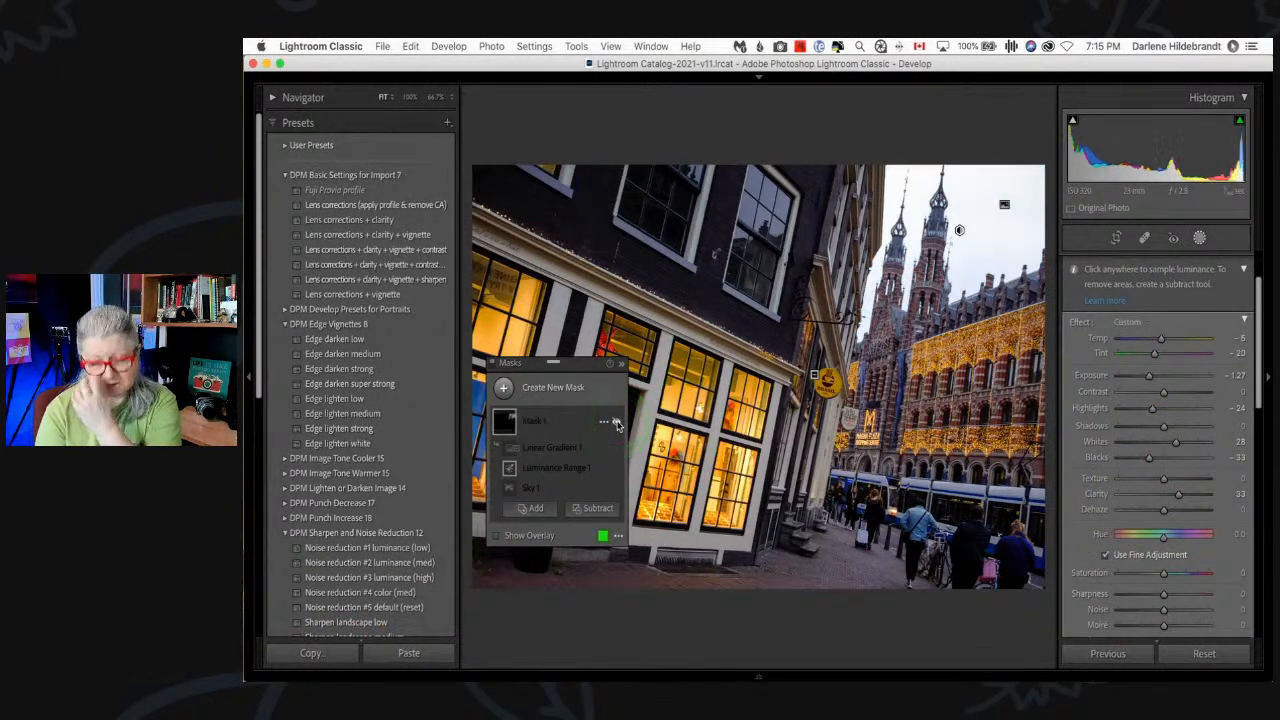
pyautogui.click(617, 422)
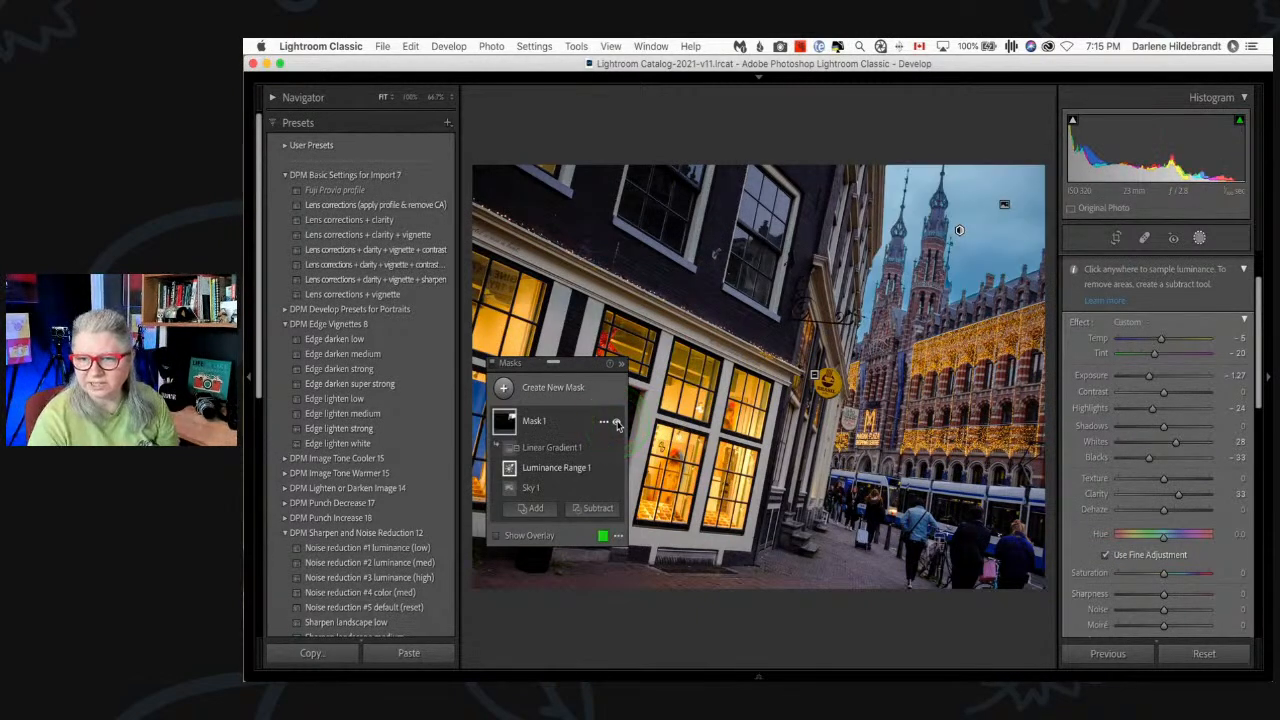
# - Set the sky mask's exposure to -0.86 and reset its Clarity to 0
pyautogui.click(1211, 364)
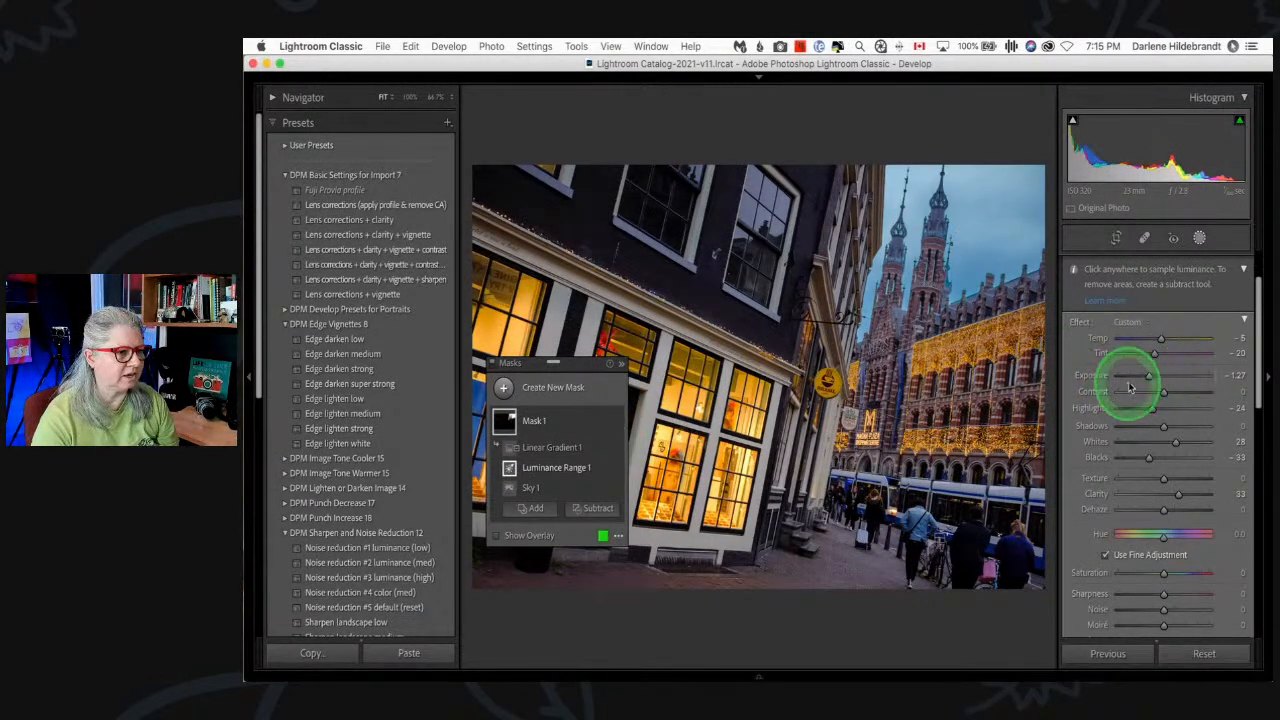
pyautogui.moveTo(1146, 375); pyautogui.dragTo(1152, 378)
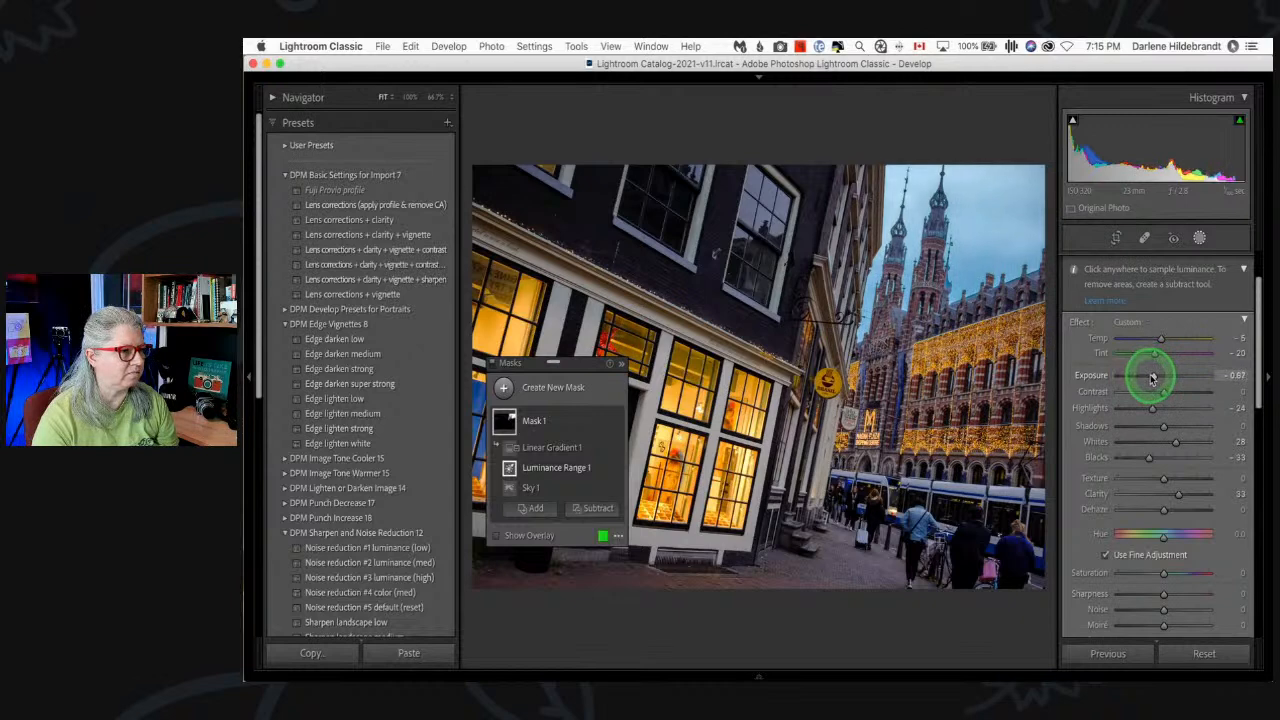
pyautogui.doubleClick(1178, 493)
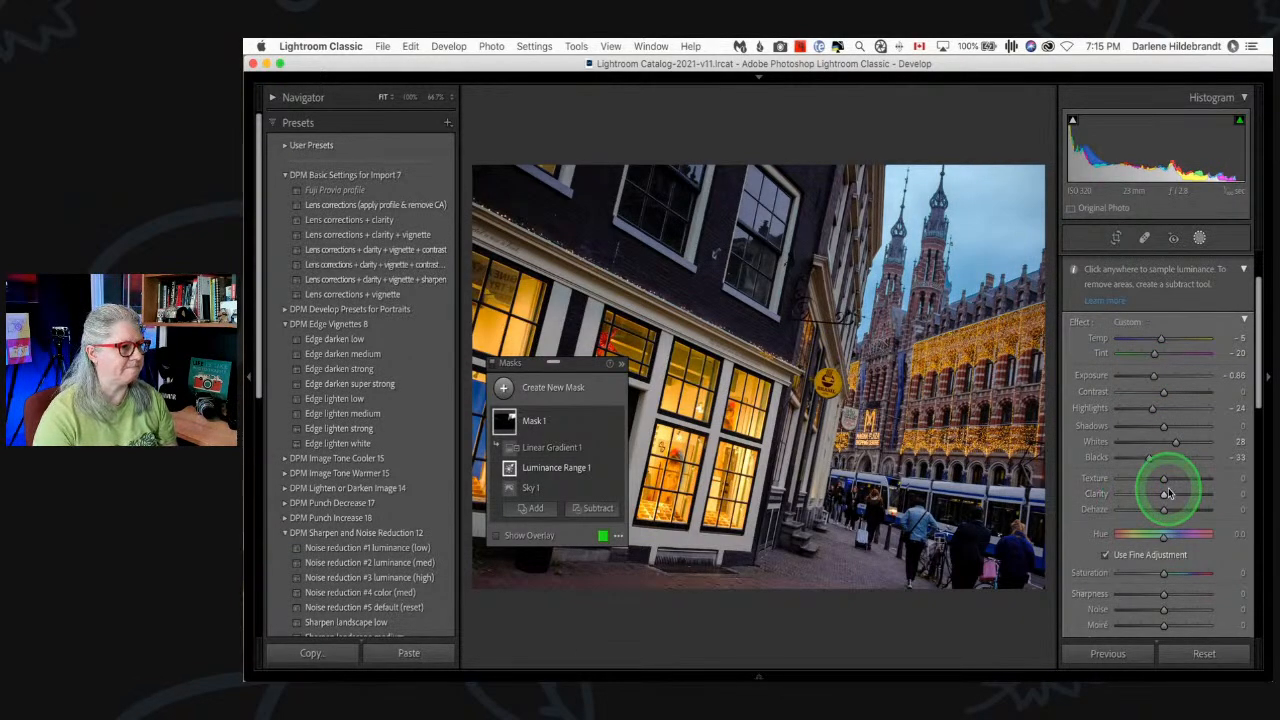
# - Leave masking and compare the photo's original and edited versions
pyautogui.click(1199, 237)
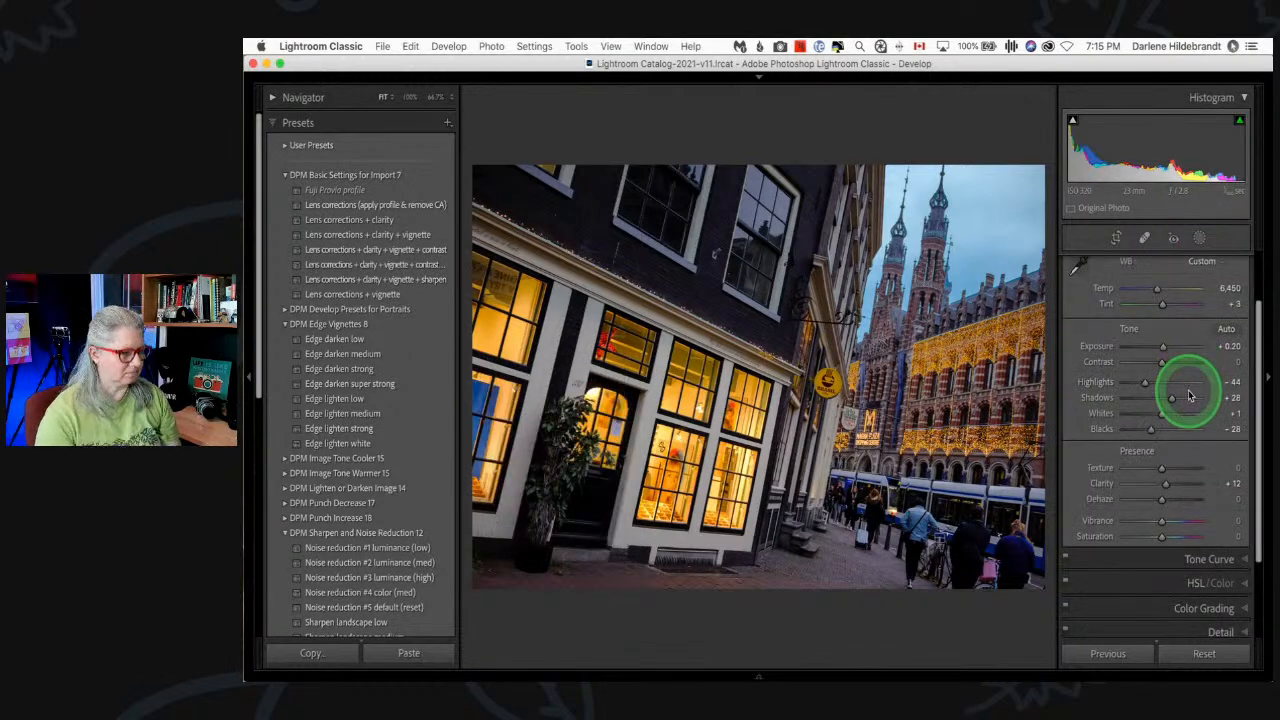
pyautogui.press('\\')
pyautogui.press('\\')
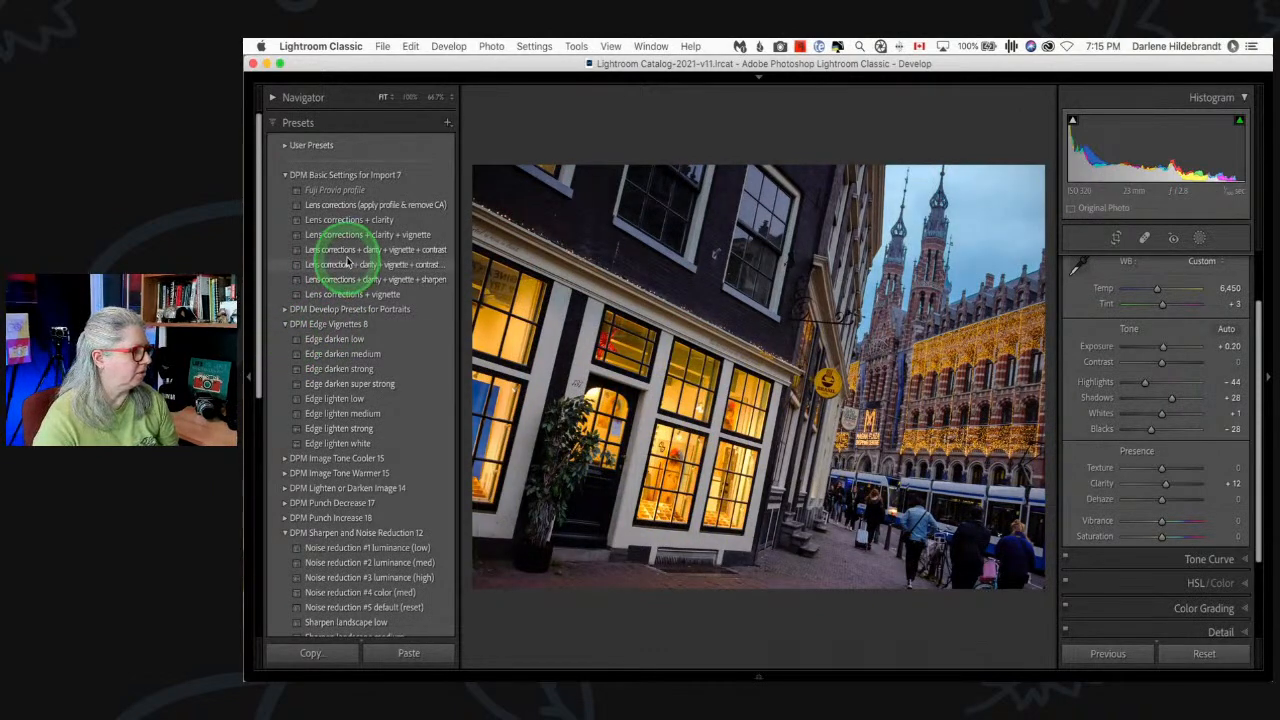
# - Collapse the DPM Basic Settings for Import presets and apply the Edge darken medium vignette preset
pyautogui.click(284, 175)
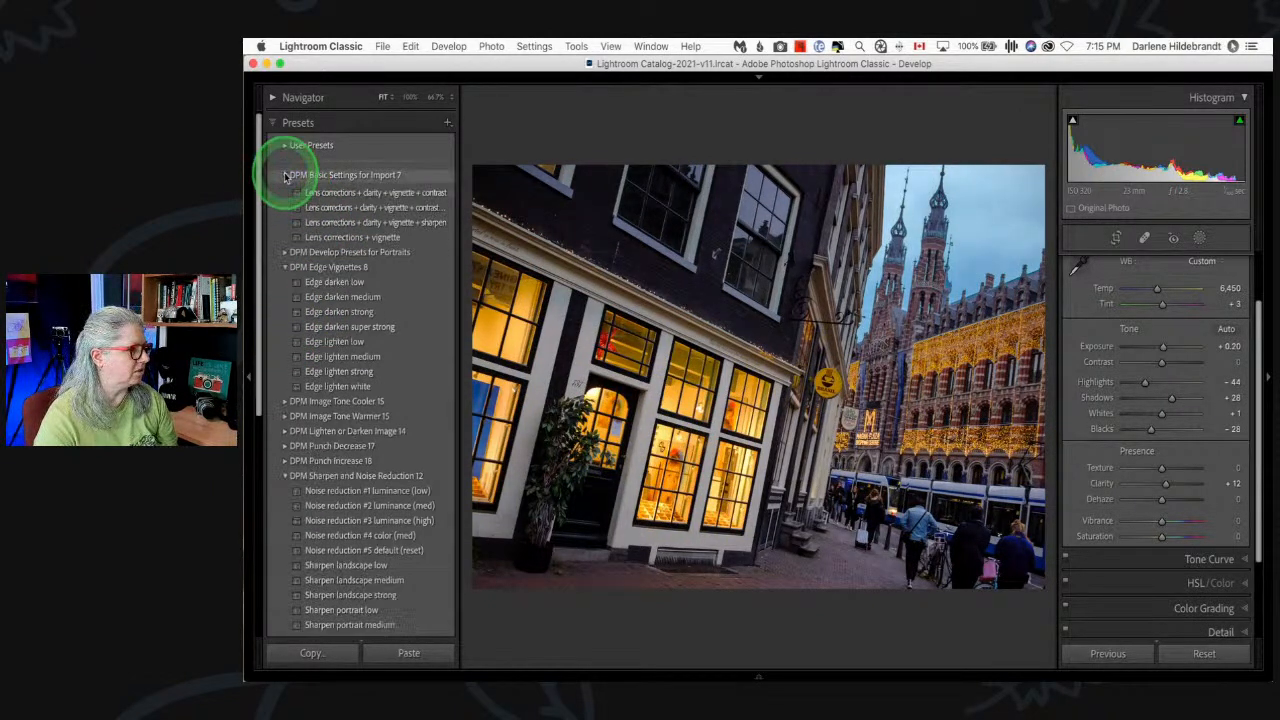
pyautogui.click(348, 235)
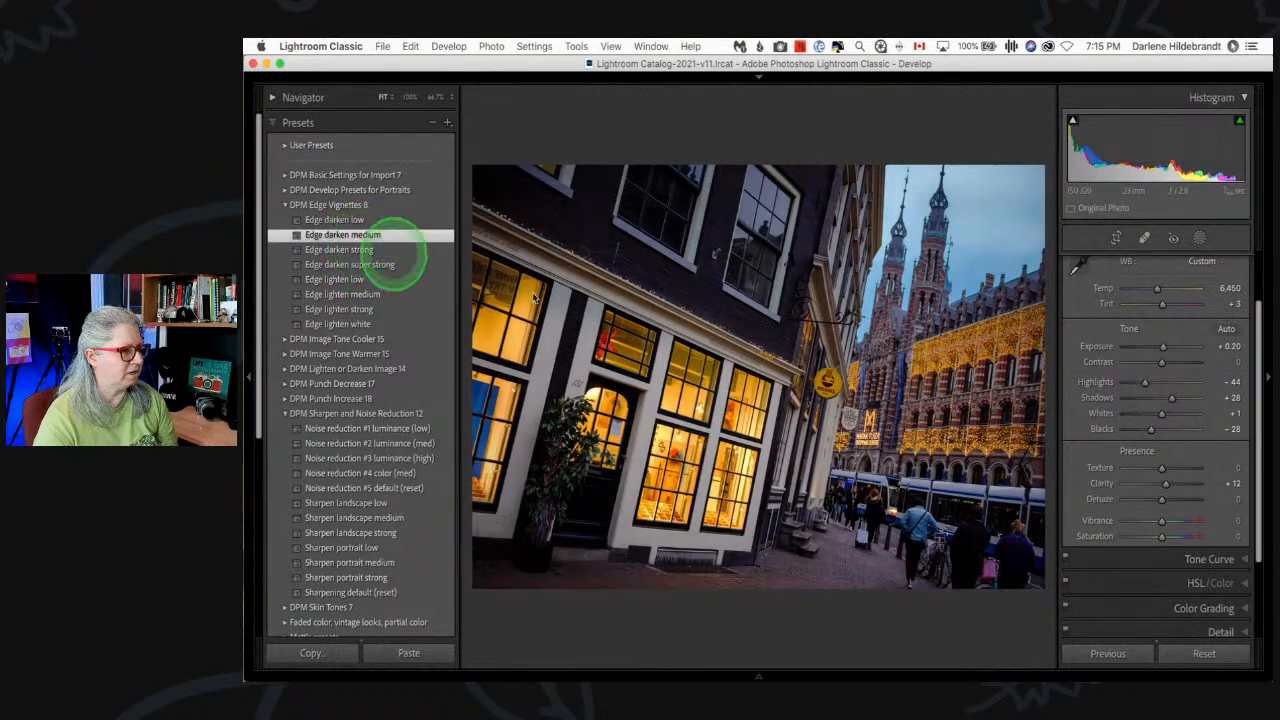
pyautogui.scroll(1, 1175, 420)
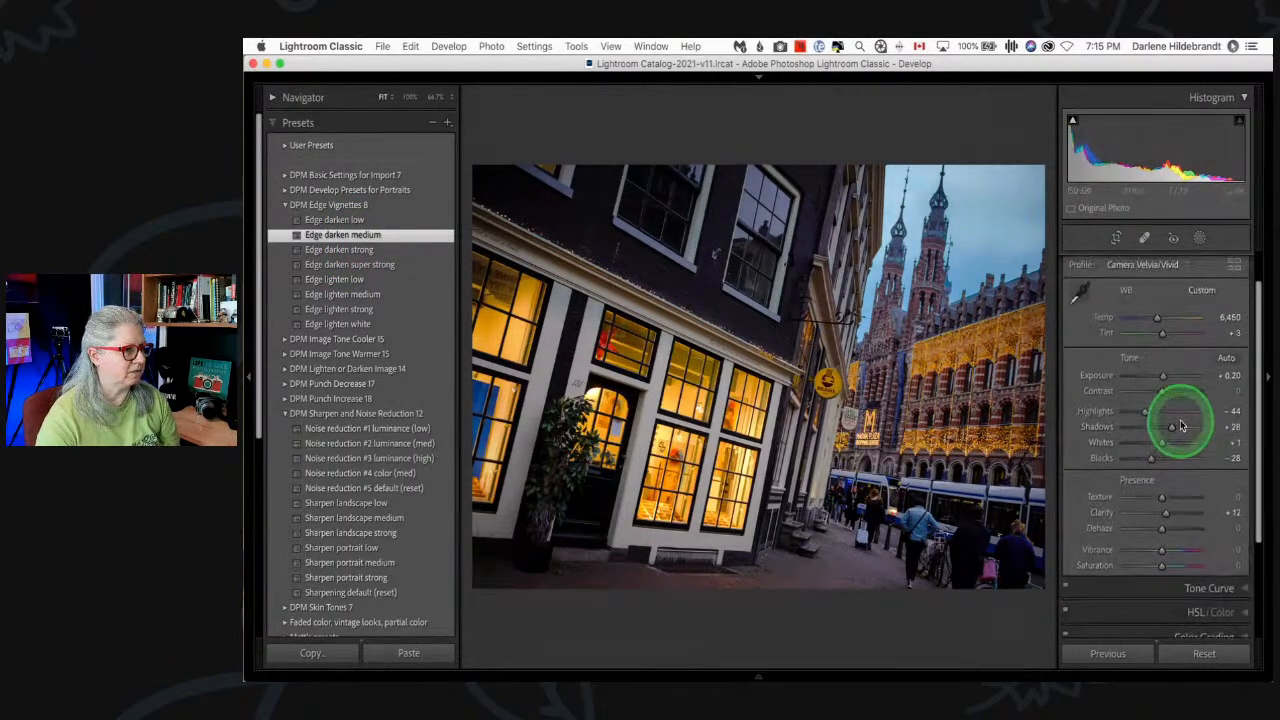
# - Give Mask 1 an orange color tint with hue 28 and saturation 74, and reset its Temp and Tint to 0
pyautogui.click(1199, 240)
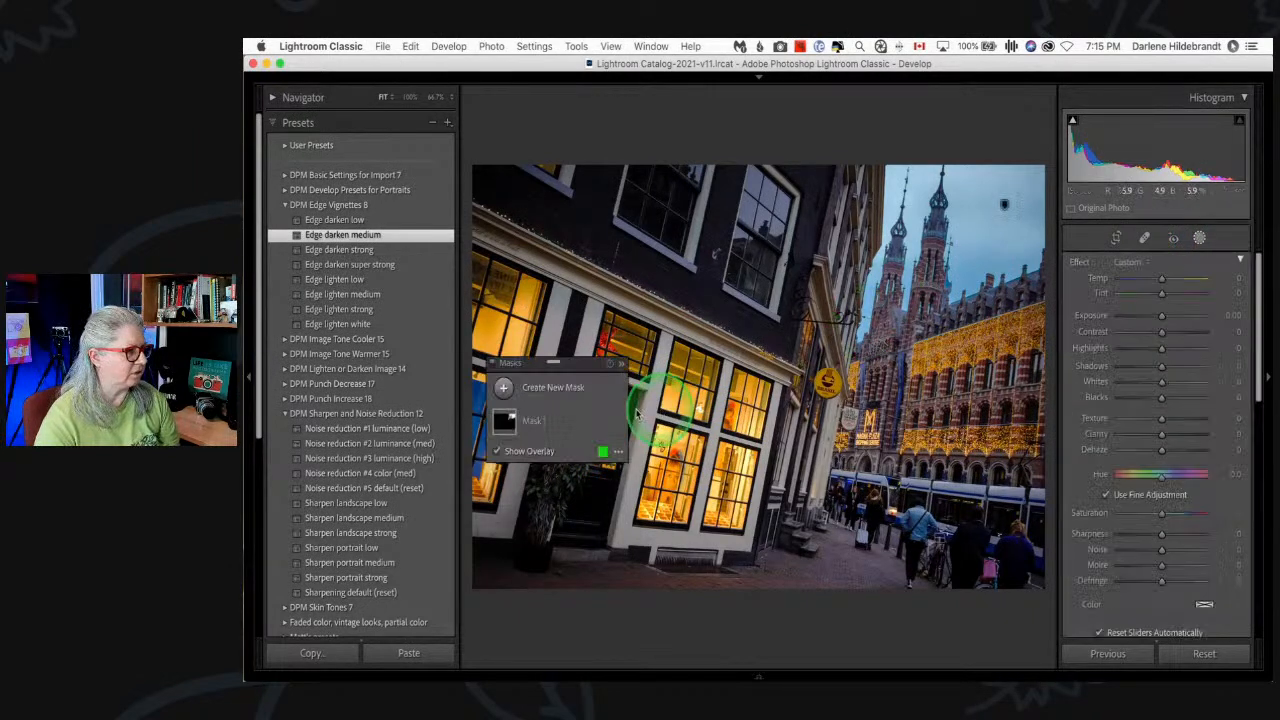
pyautogui.click(553, 423)
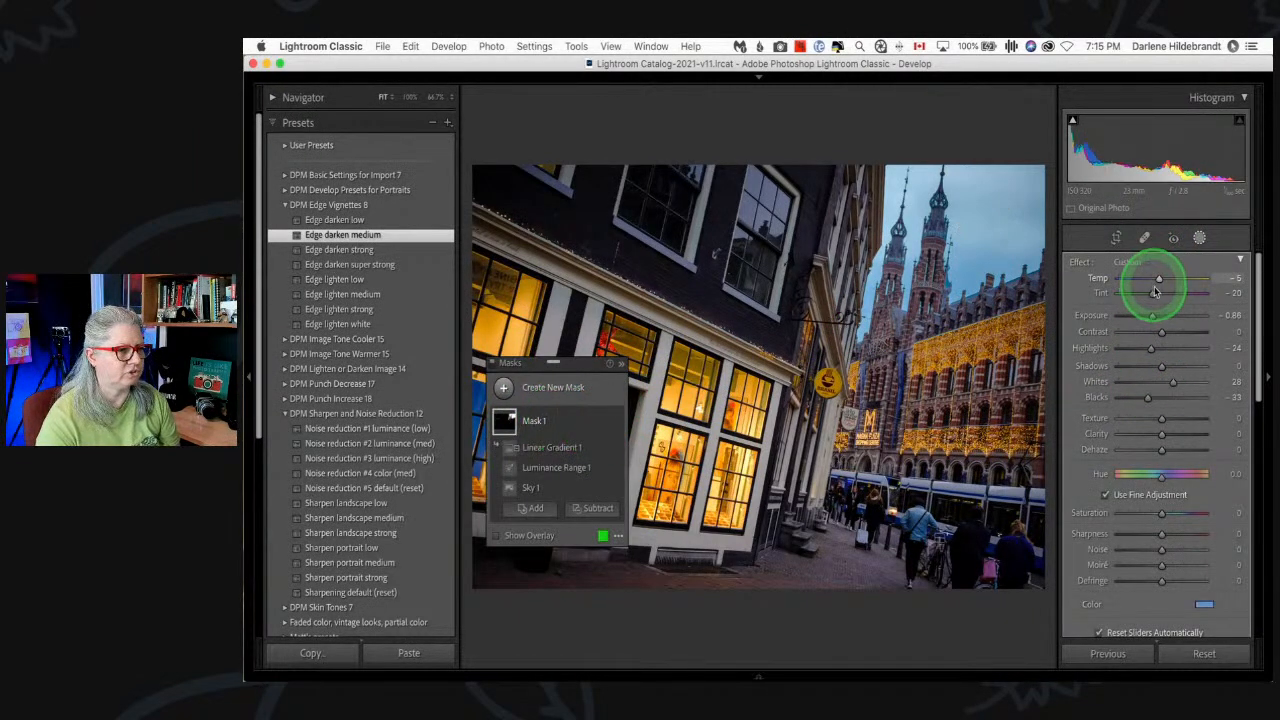
pyautogui.click(1204, 604)
pyautogui.click(953, 588)
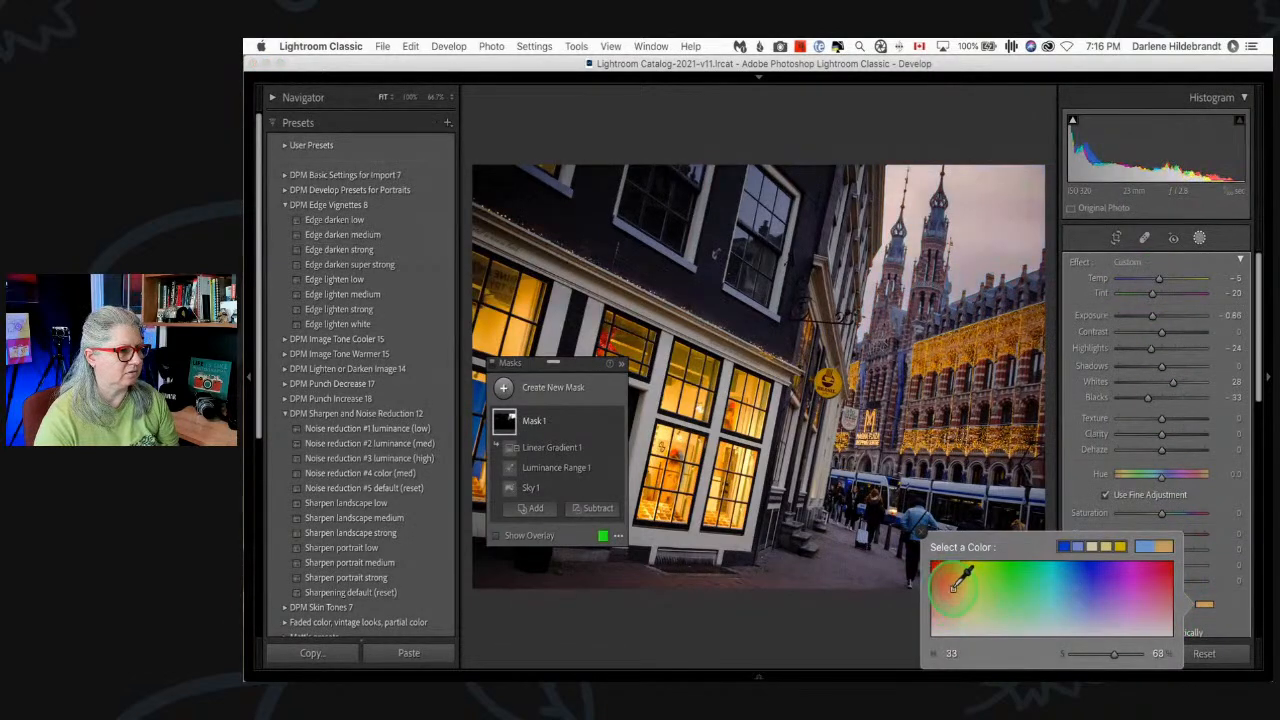
pyautogui.click(1159, 296)
pyautogui.doubleClick(1160, 281)
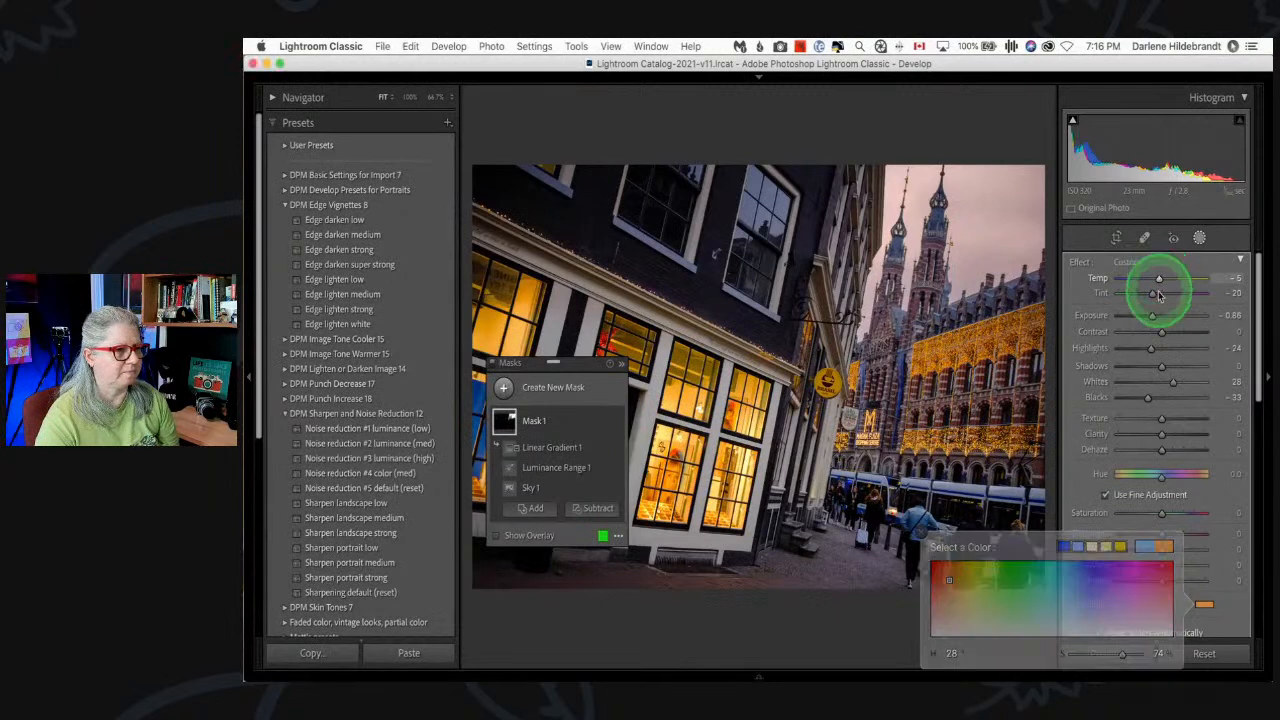
pyautogui.doubleClick(1153, 294)
# - Change the sky mask's color tint to a strong golden yellow and leave masking
pyautogui.click(1203, 604)
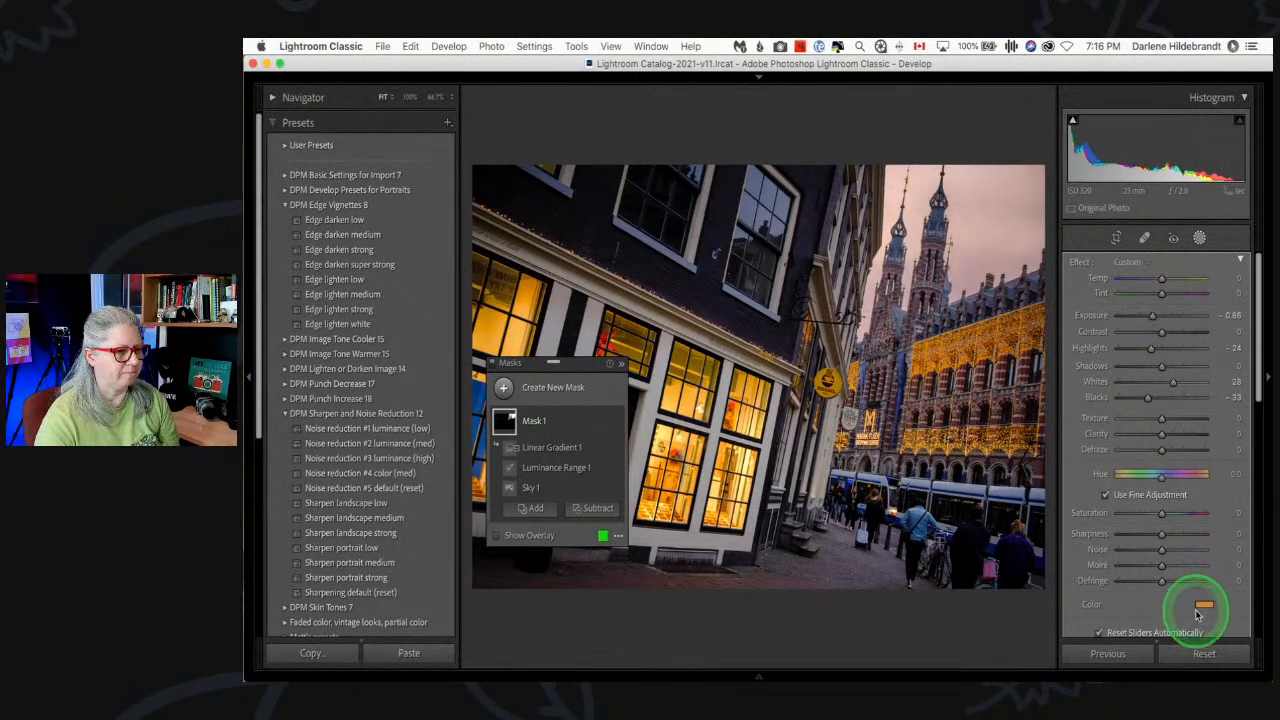
pyautogui.moveTo(985, 610); pyautogui.dragTo(959, 563)
pyautogui.click(1073, 290)
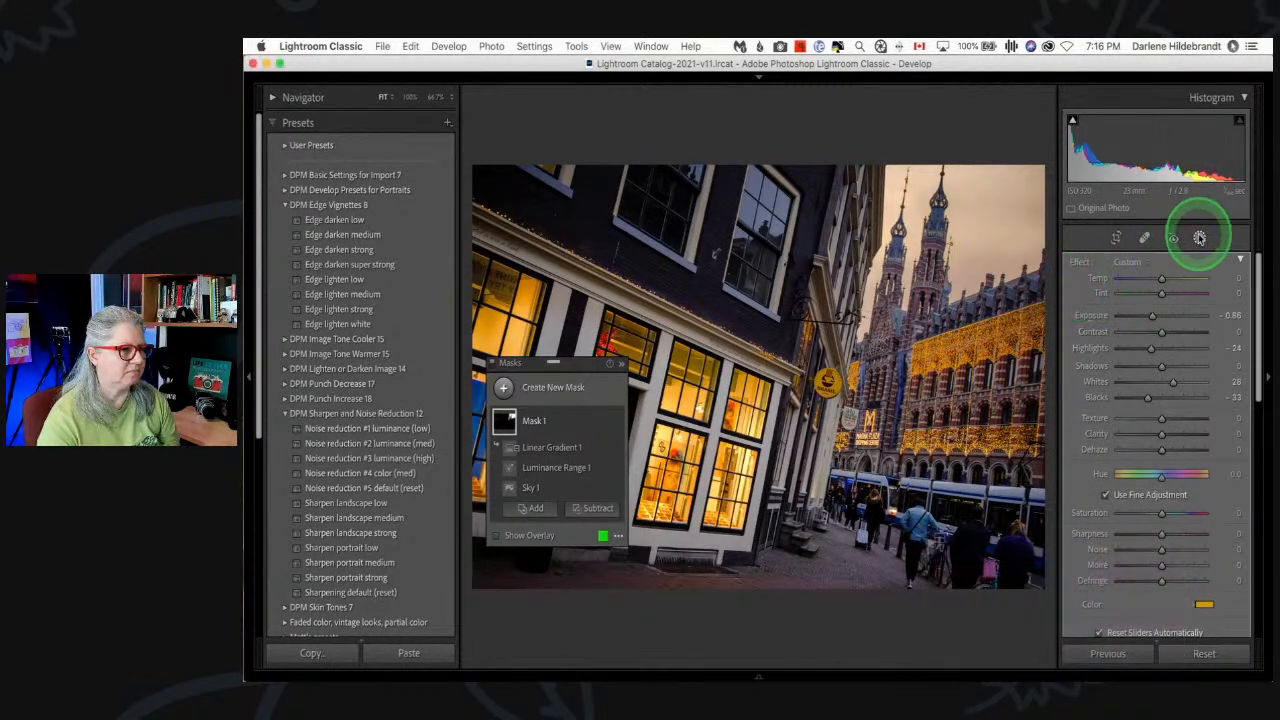
pyautogui.click(1200, 239)
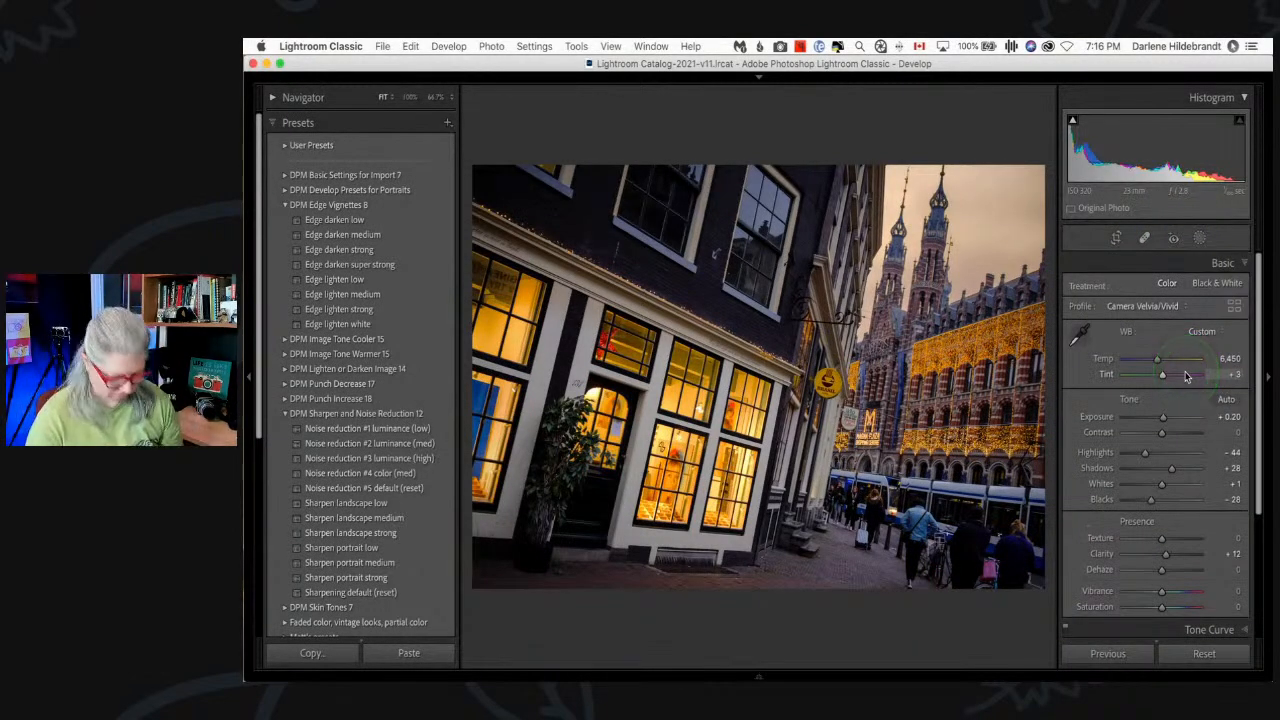
# - Switch repeatedly between the before and after views to compare the golden sky with the original photo
pyautogui.press('\\')
pyautogui.press('\\')
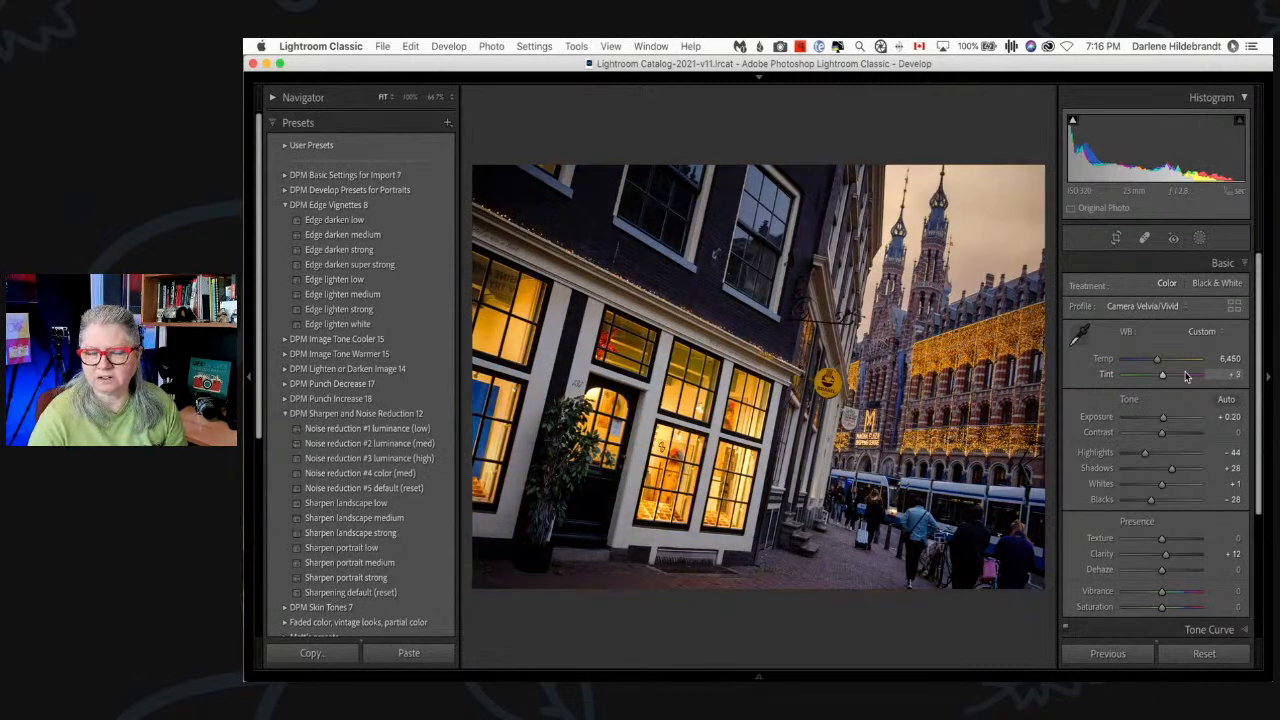
pyautogui.press('\\')
pyautogui.press('\\')
pyautogui.click(1140, 372)
pyautogui.press('\\')
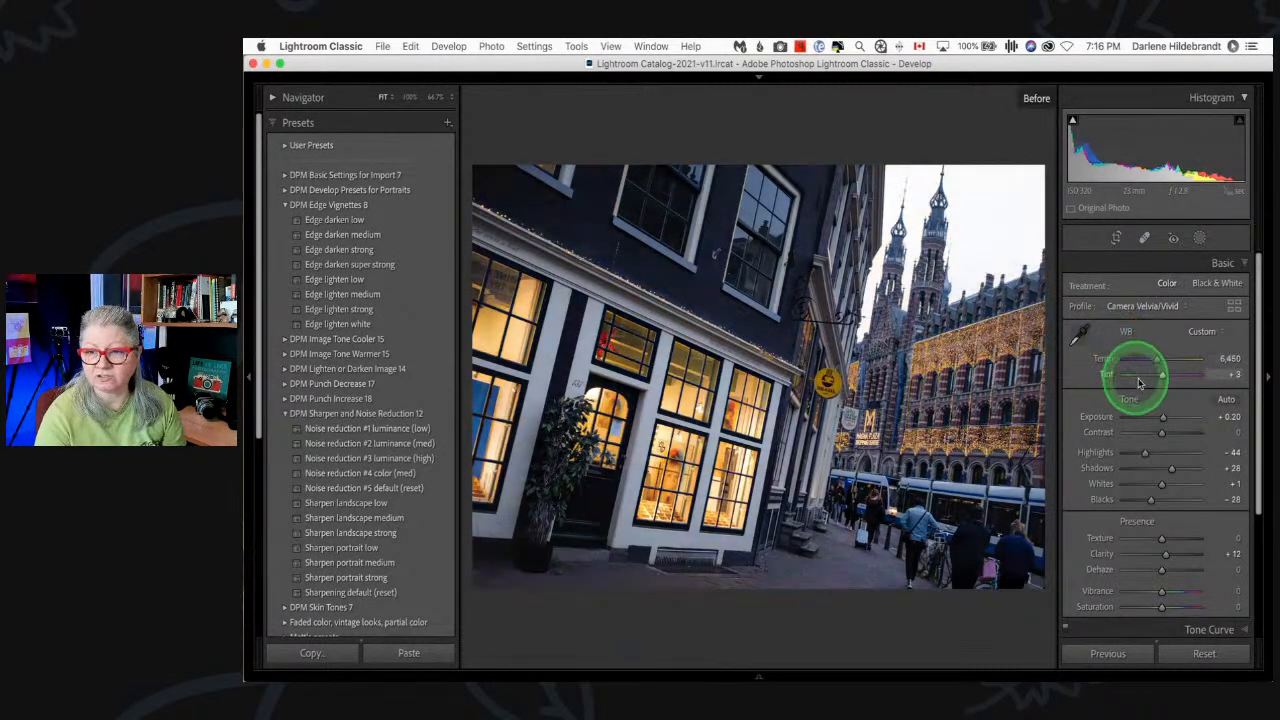
pyautogui.press('\\')
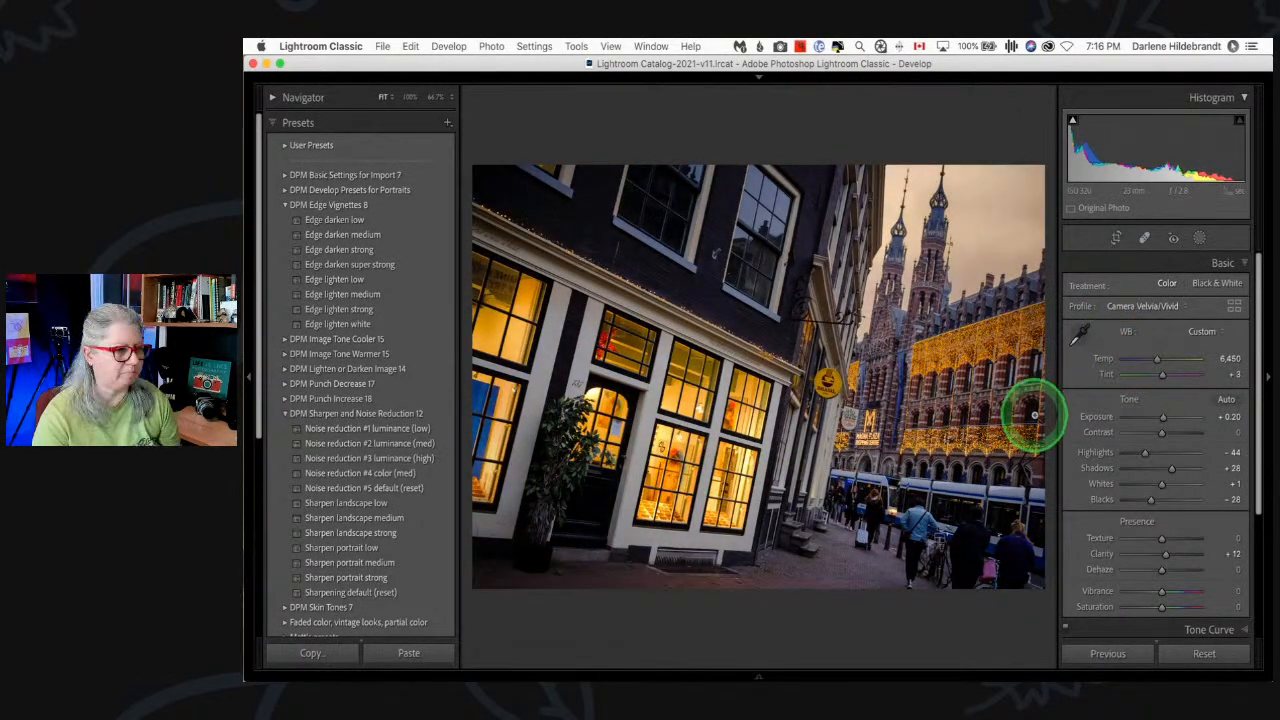
# - Set the whole photo's Highlights to -29
pyautogui.moveTo(1144, 452); pyautogui.dragTo(1150, 452)
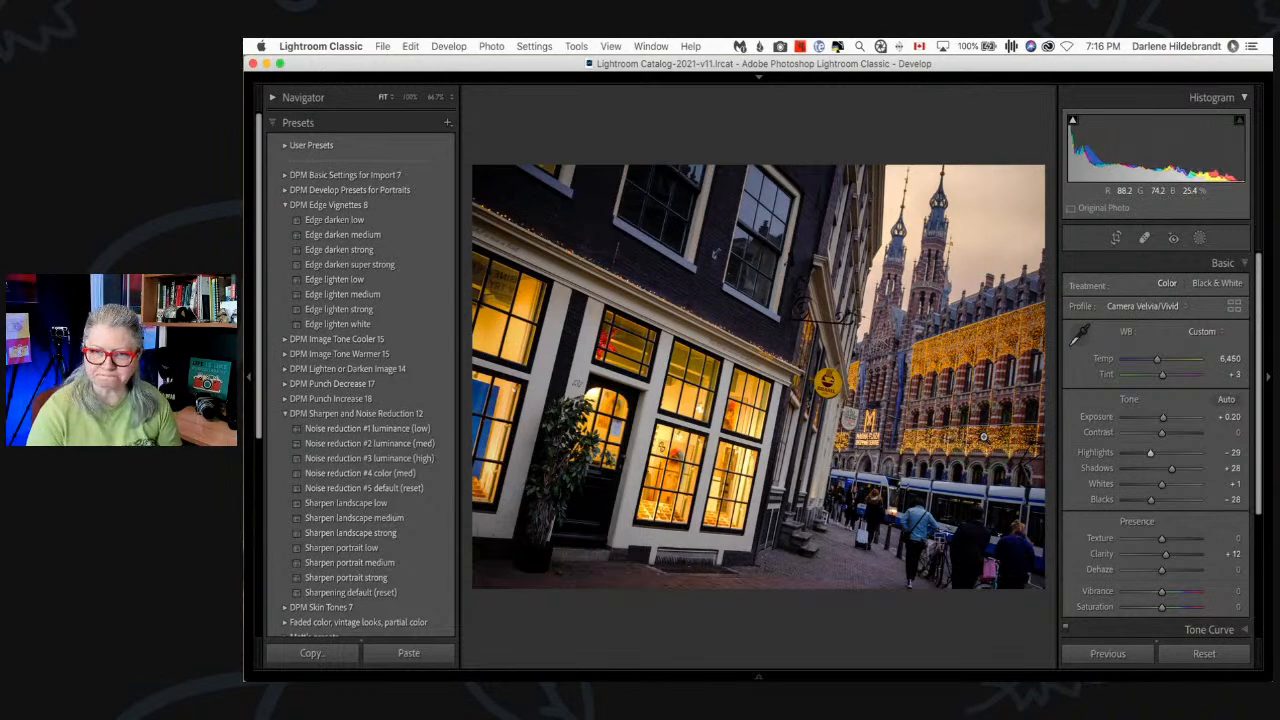
# - Select the edited photo through Amsterdam-2018-0175 in the grid and bring the five photos into Develop with the filmstrip shown
pyautogui.press('g')
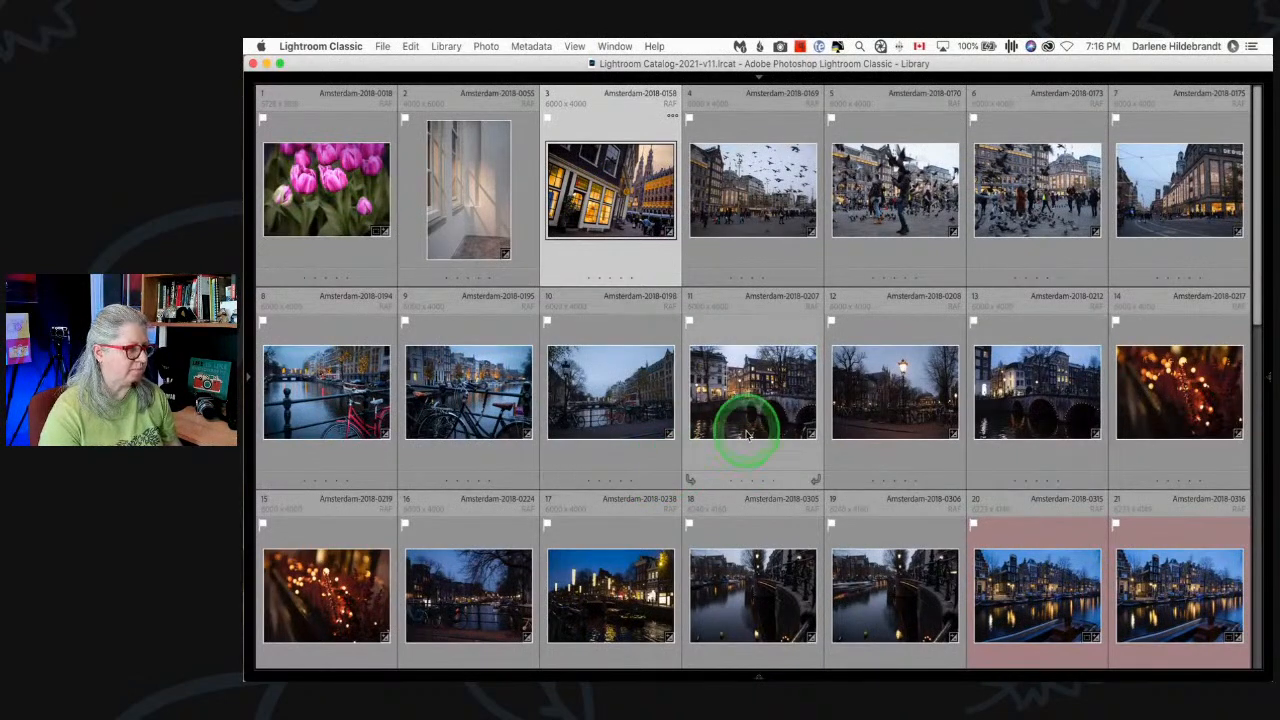
pyautogui.keyDown('shift'); pyautogui.click(1150, 211); pyautogui.keyUp('shift')
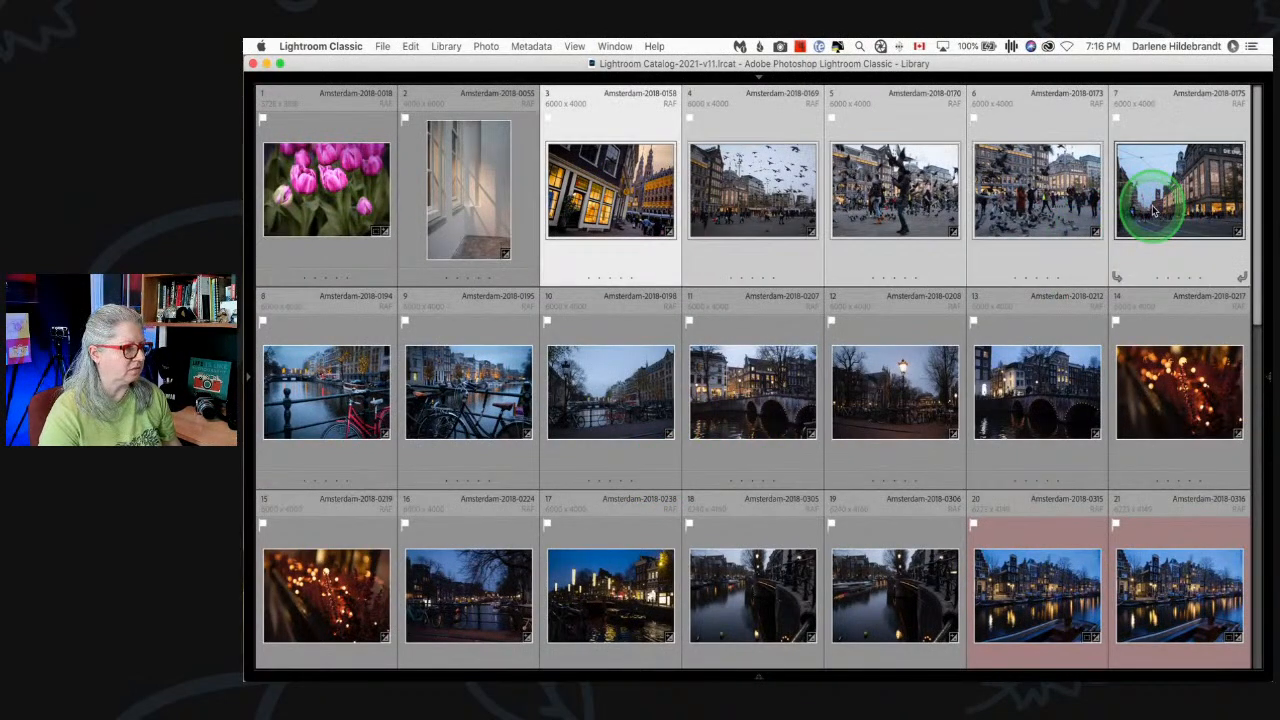
pyautogui.press('c')
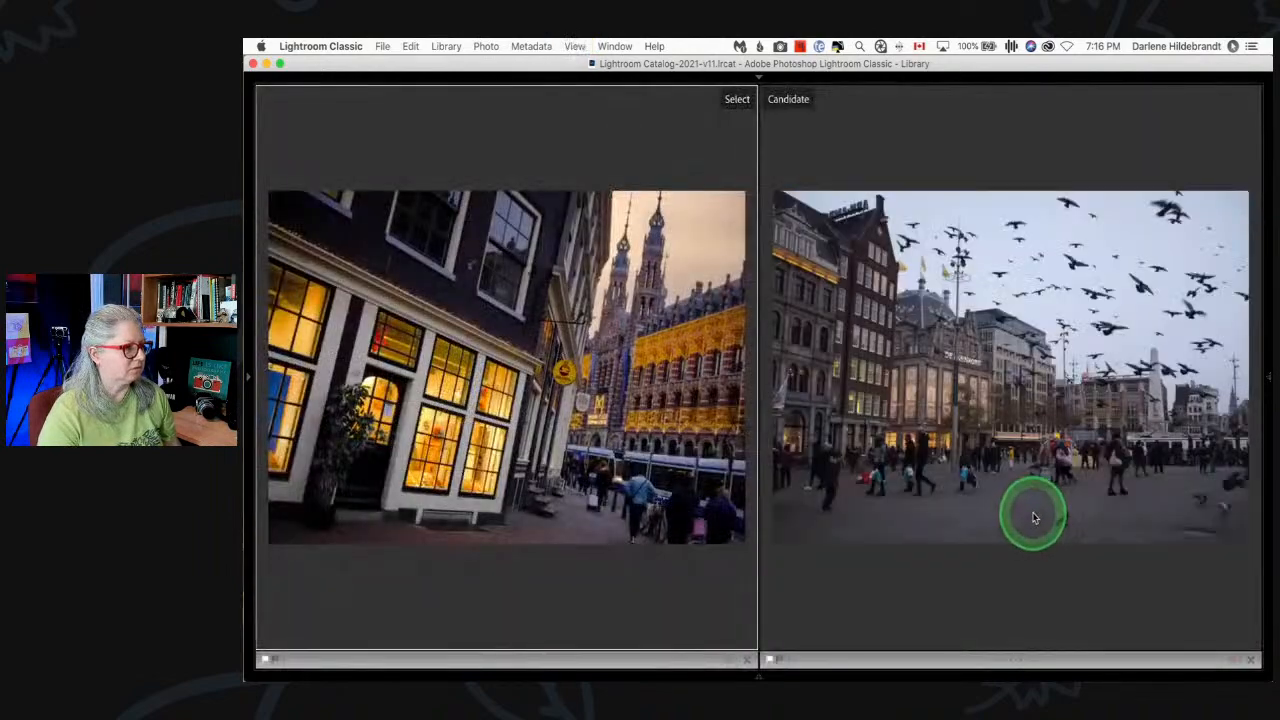
pyautogui.press('d')
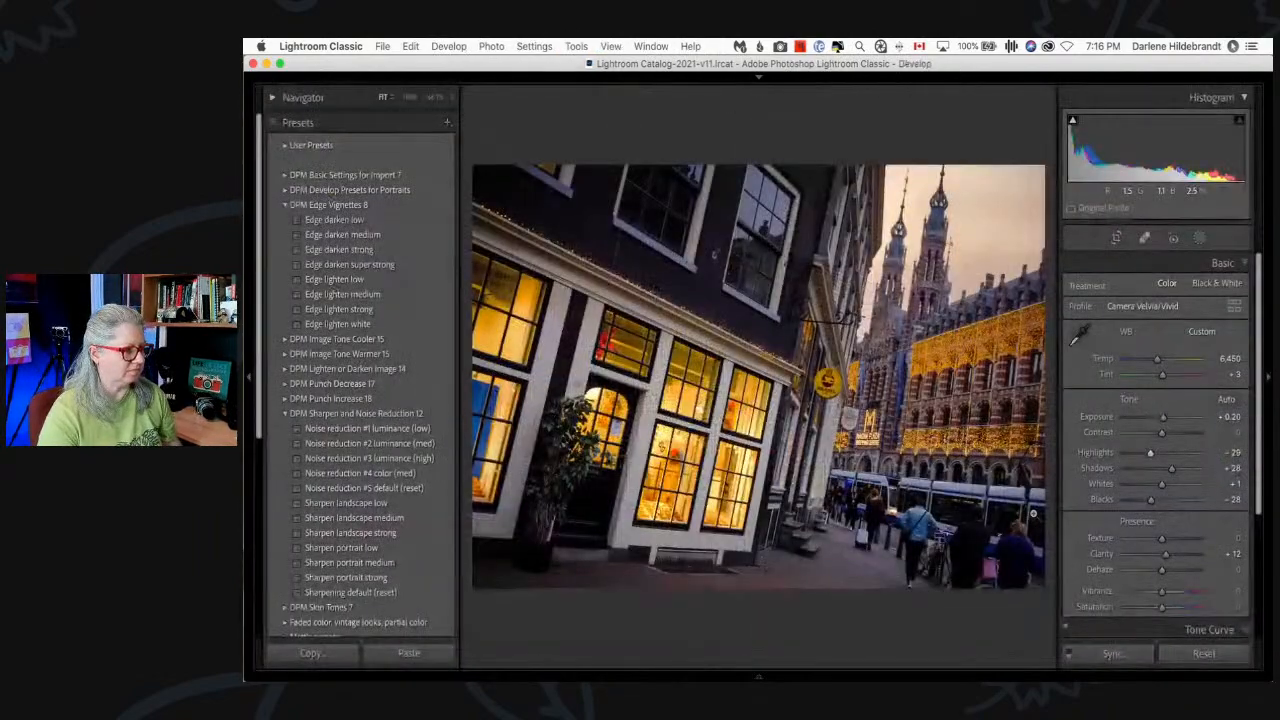
pyautogui.moveTo(752, 672)
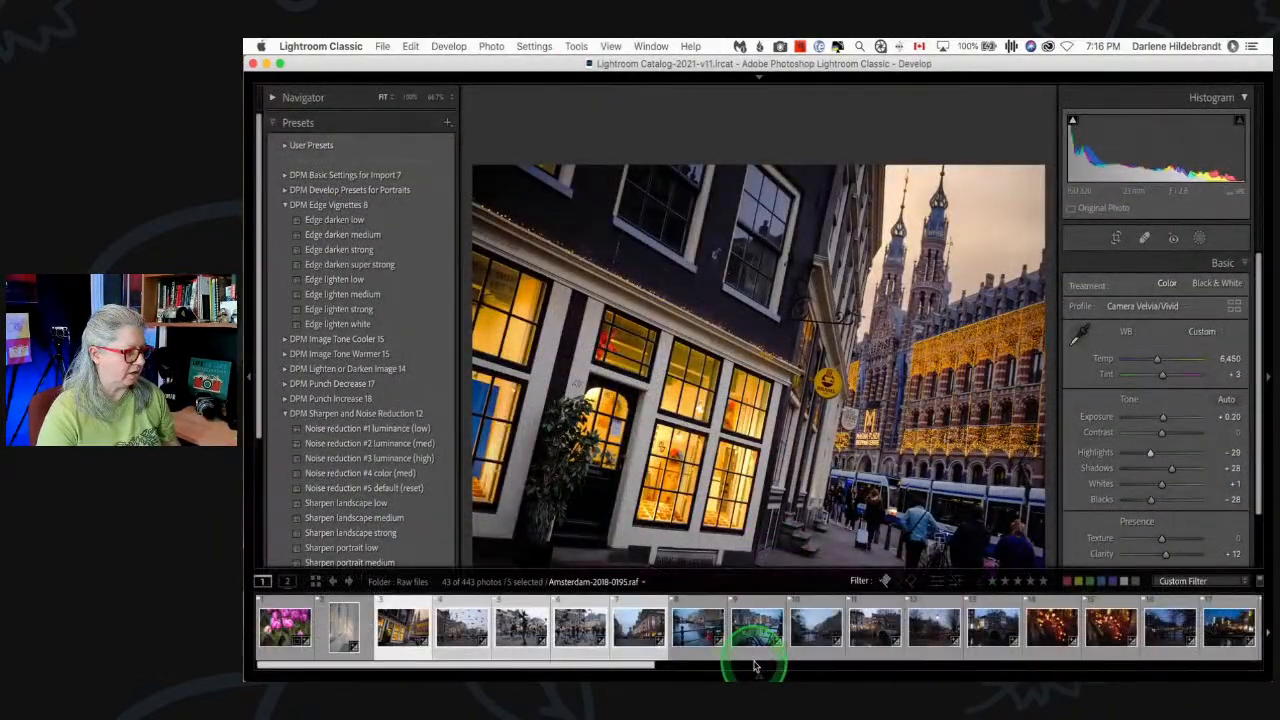
pyautogui.click(757, 676)
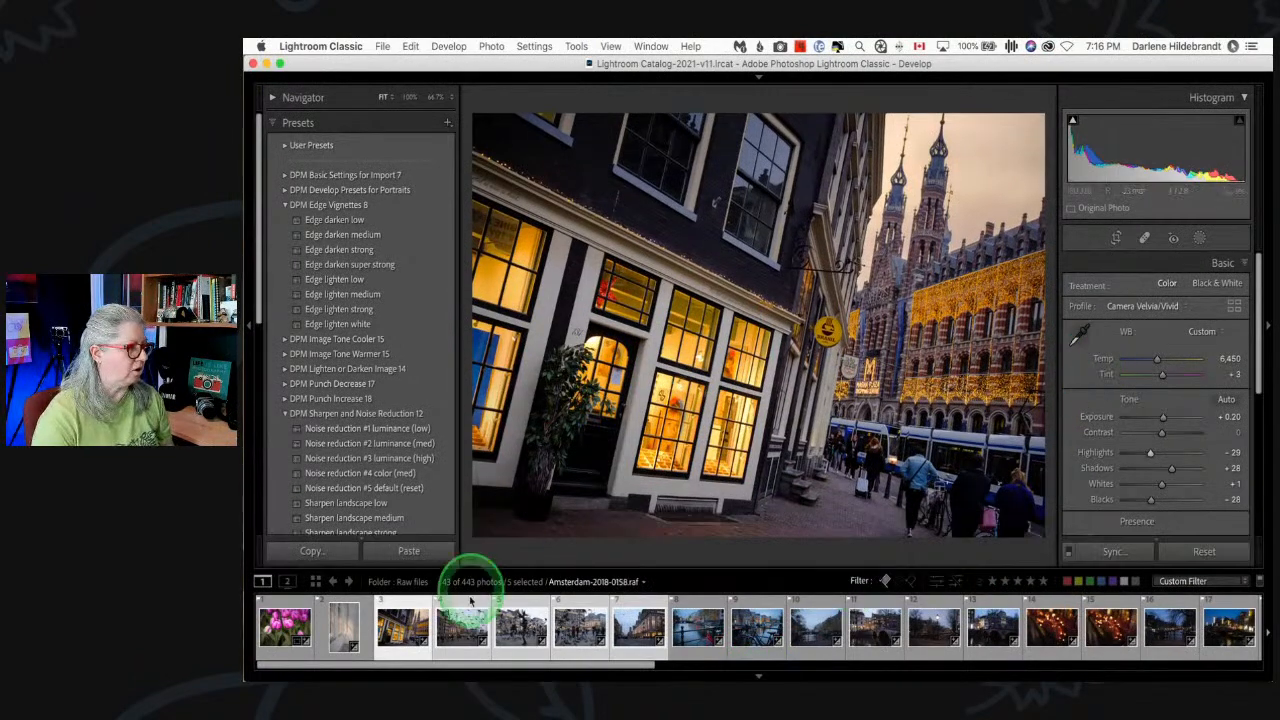
# - Synchronize the edited photo's settings to the other selected photos, excluding Crop and including Masking
pyautogui.click(1113, 552)
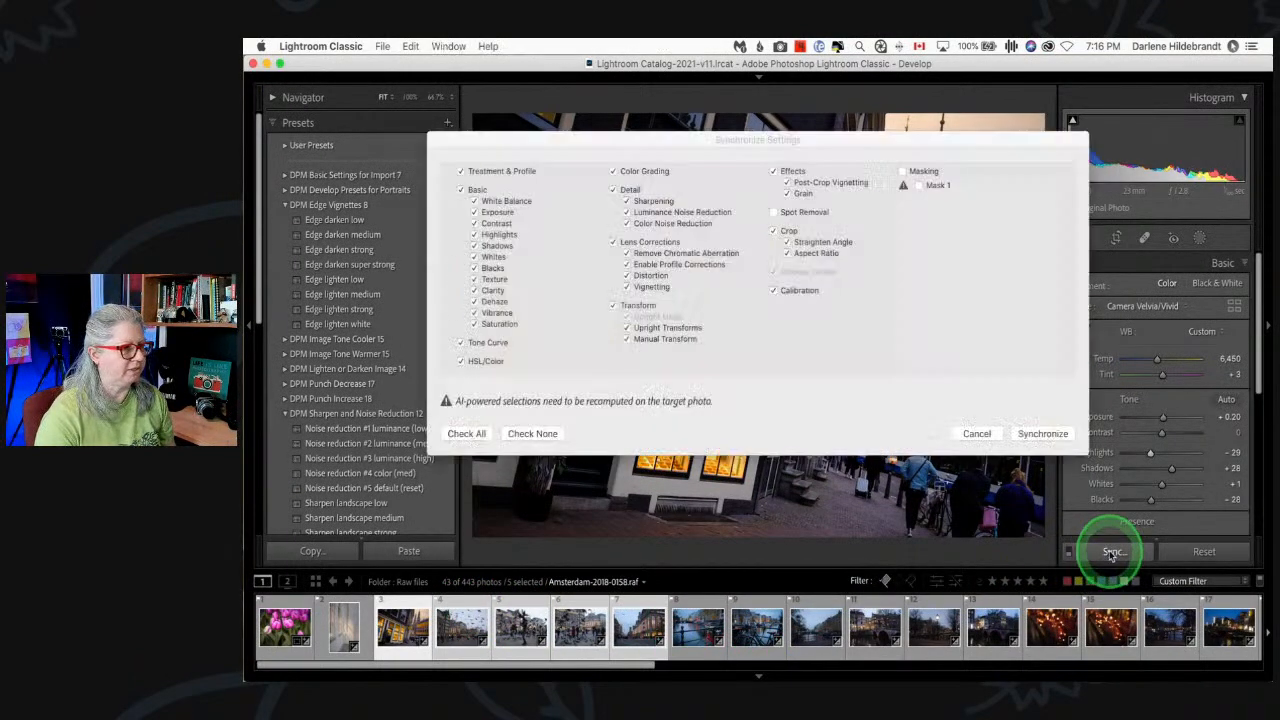
pyautogui.click(773, 231)
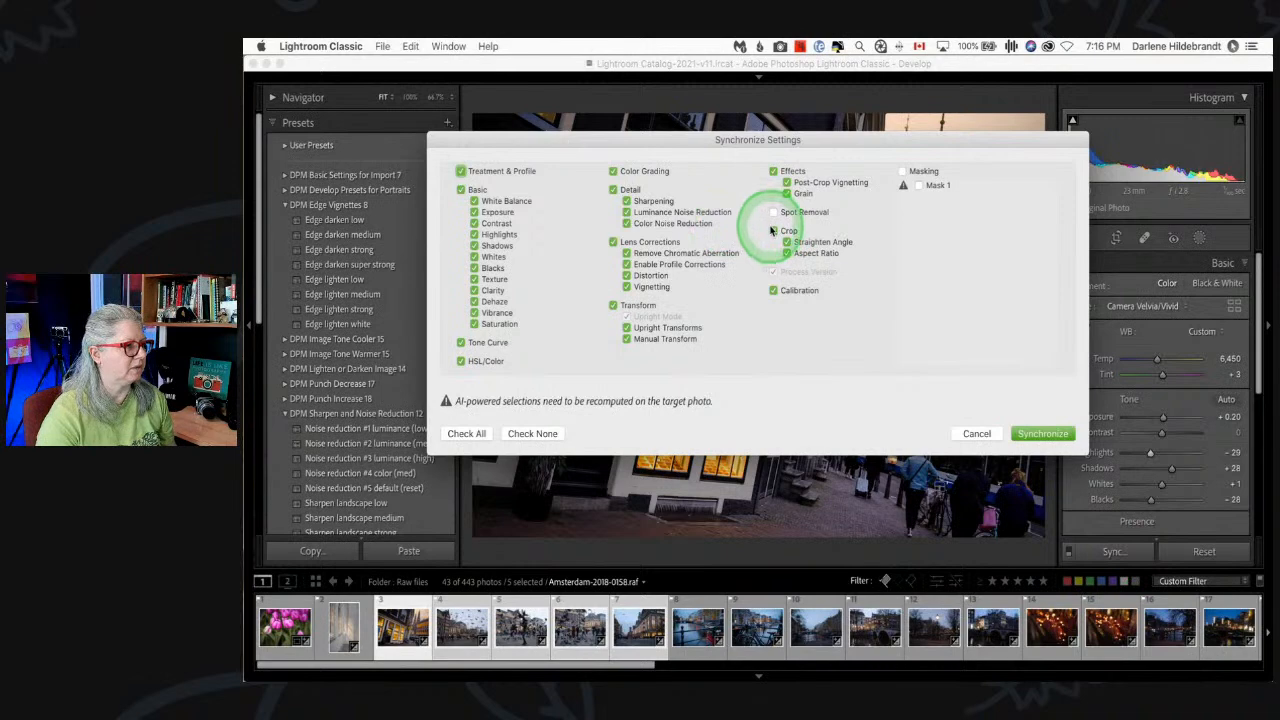
pyautogui.click(899, 172)
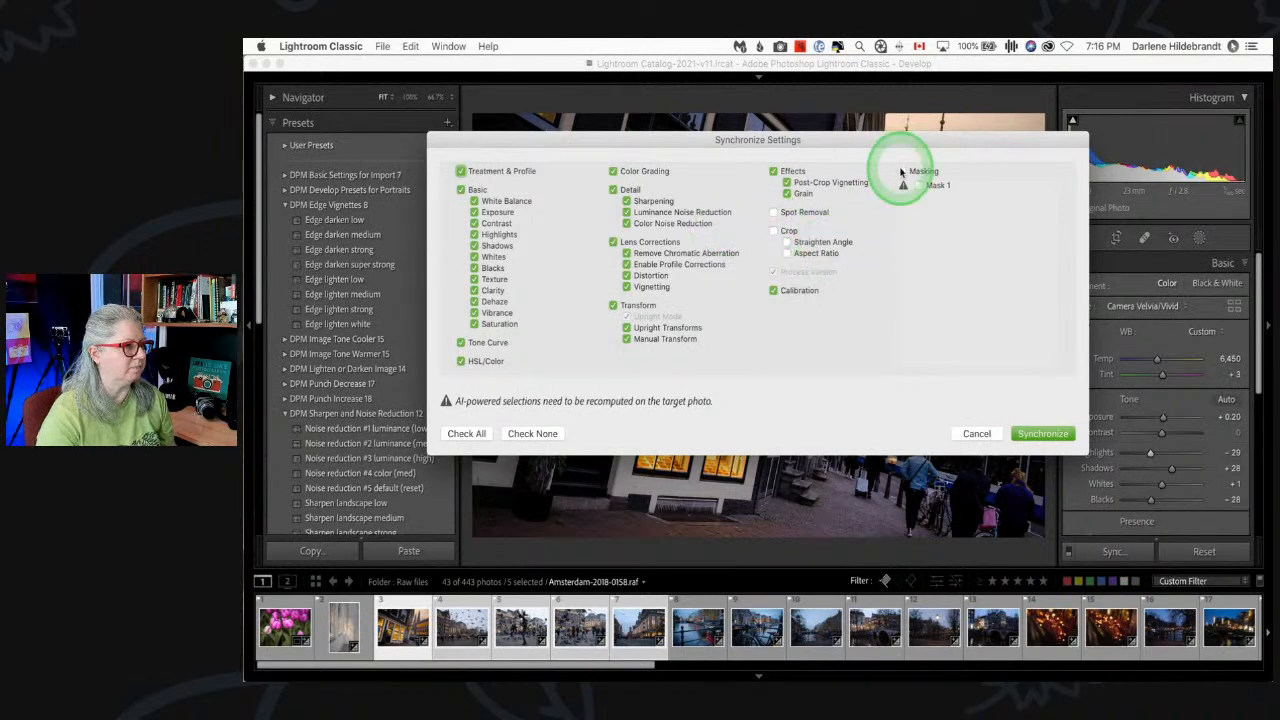
pyautogui.click(1043, 433)
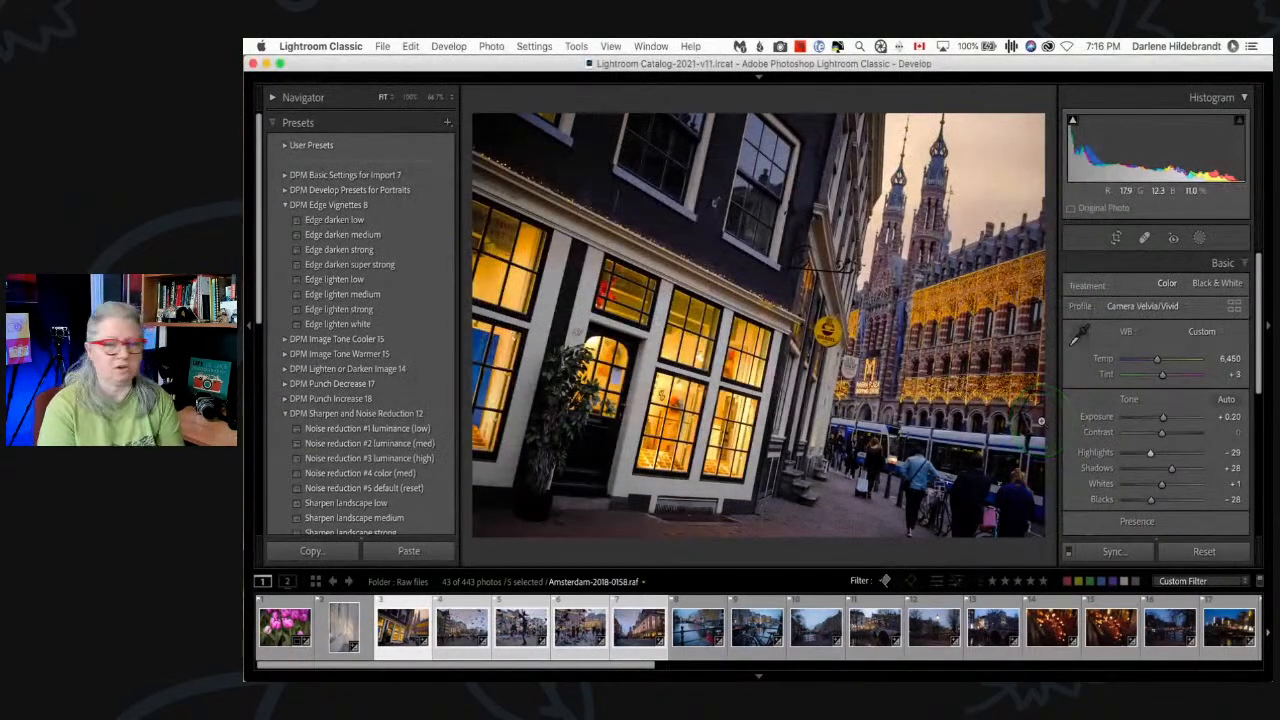
# - Go to photo Amsterdam-2018-0169 and recompute the Sky 1 component of its Mask 1
pyautogui.press('Right')
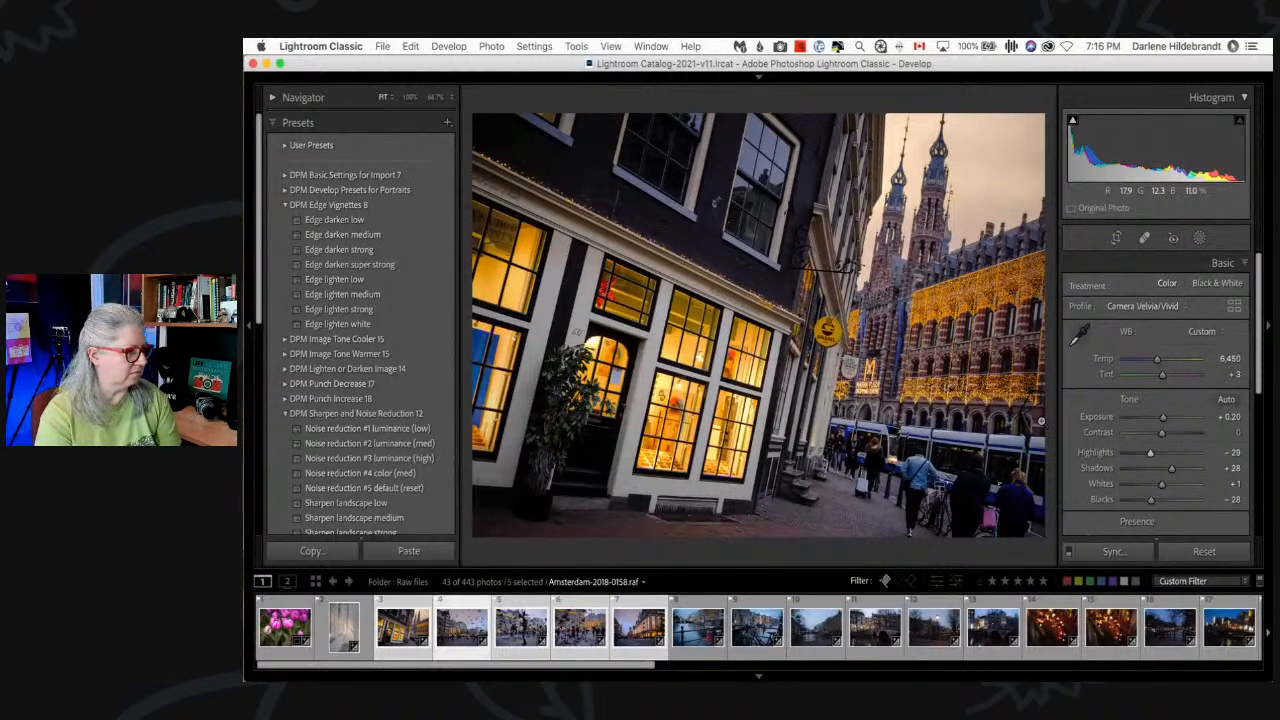
pyautogui.press('Right')
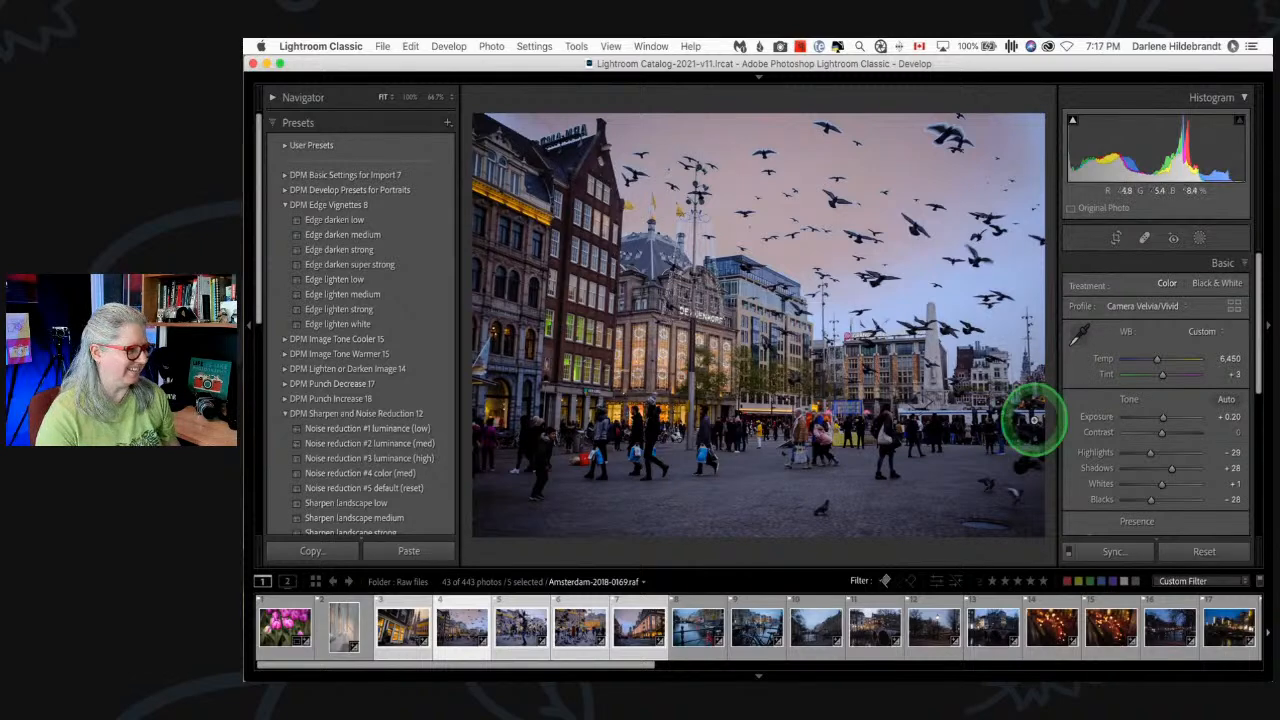
pyautogui.click(1200, 238)
pyautogui.click(557, 424)
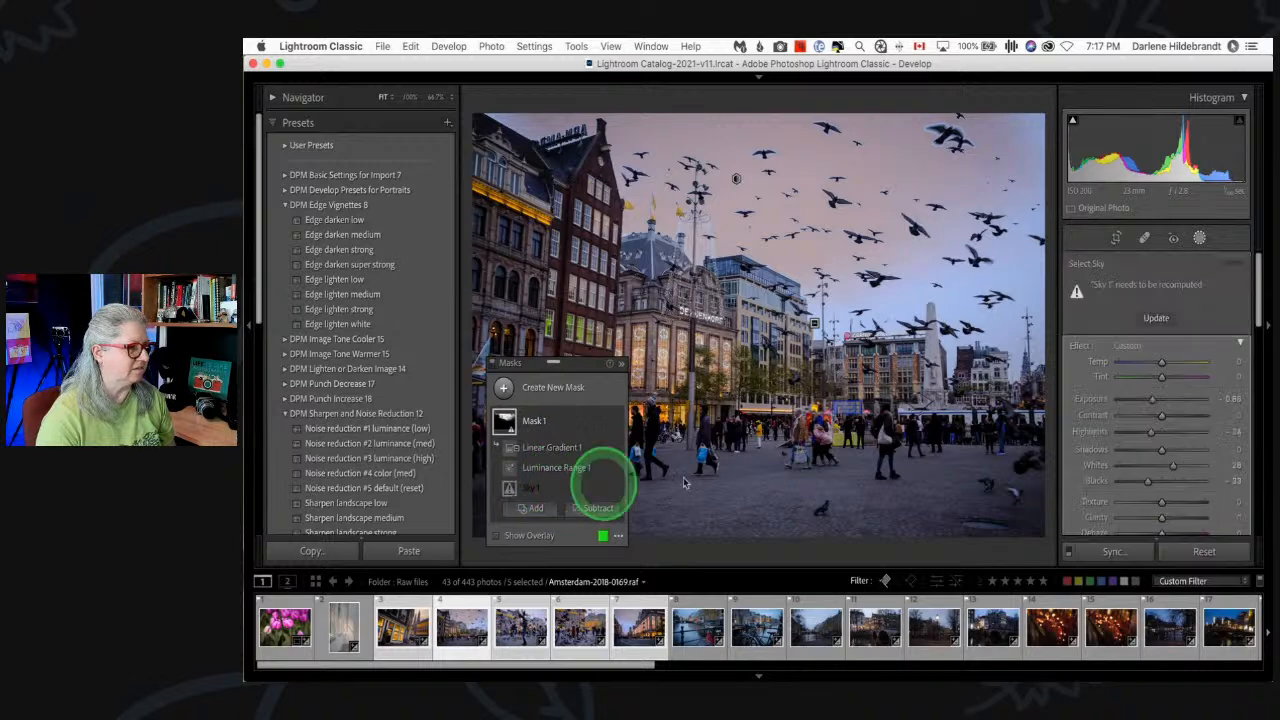
pyautogui.click(1150, 319)
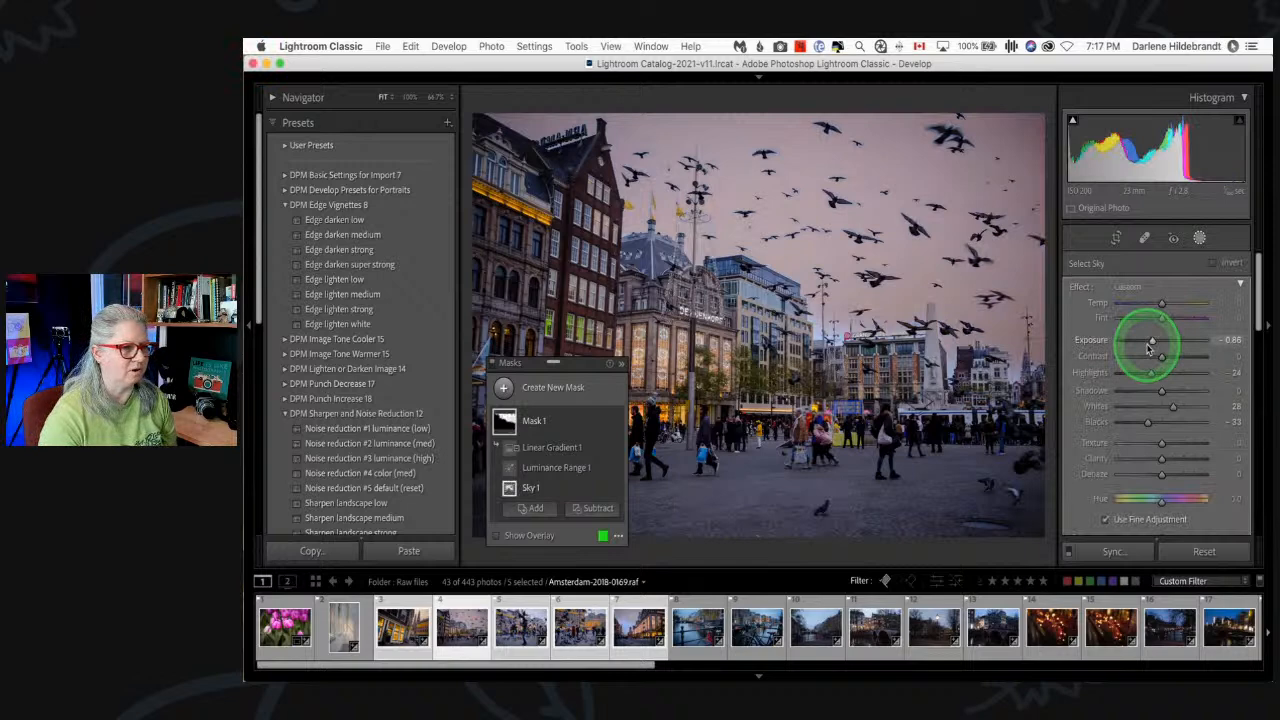
# - Set the sky mask's color tint saturation to 0, Temp to -10, Tint to -6 and Exposure to -0.42
pyautogui.scroll(-5, 1150, 345)
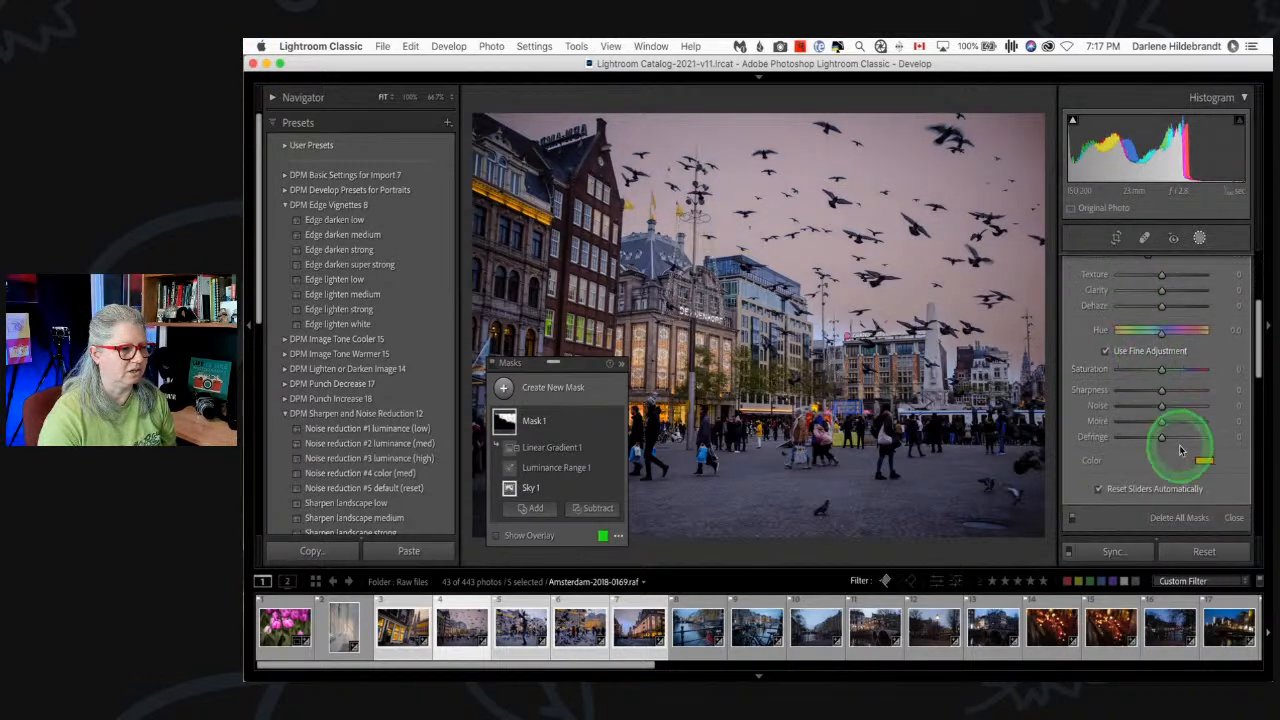
pyautogui.click(1201, 463)
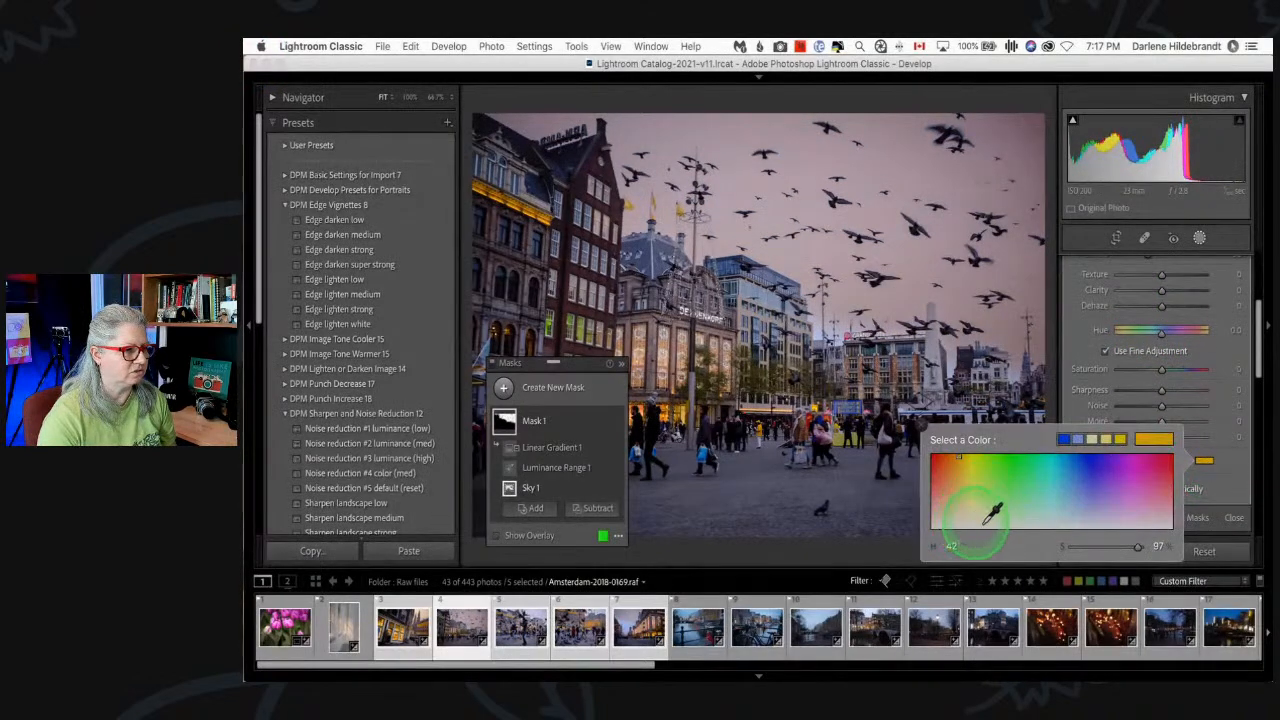
pyautogui.moveTo(1087, 546); pyautogui.dragTo(1056, 548)
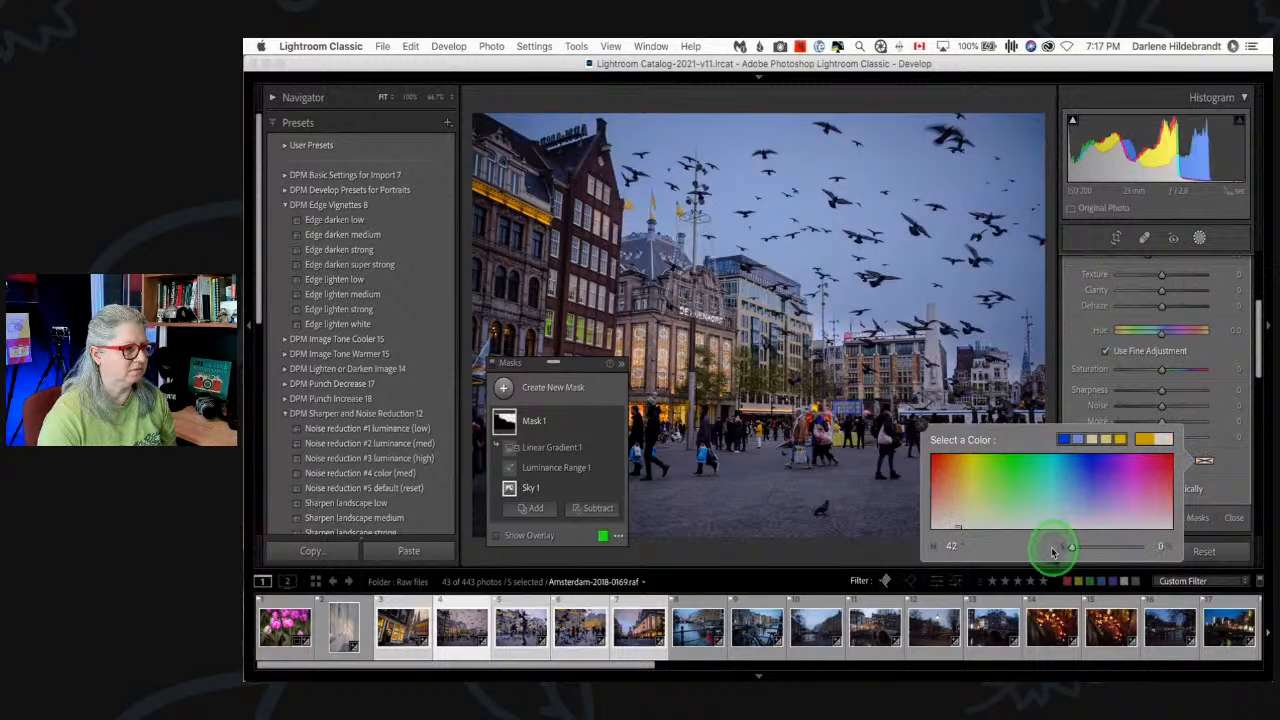
pyautogui.click(1096, 331)
pyautogui.scroll(5, 1138, 358)
pyautogui.moveTo(1135, 341); pyautogui.dragTo(1157, 305)
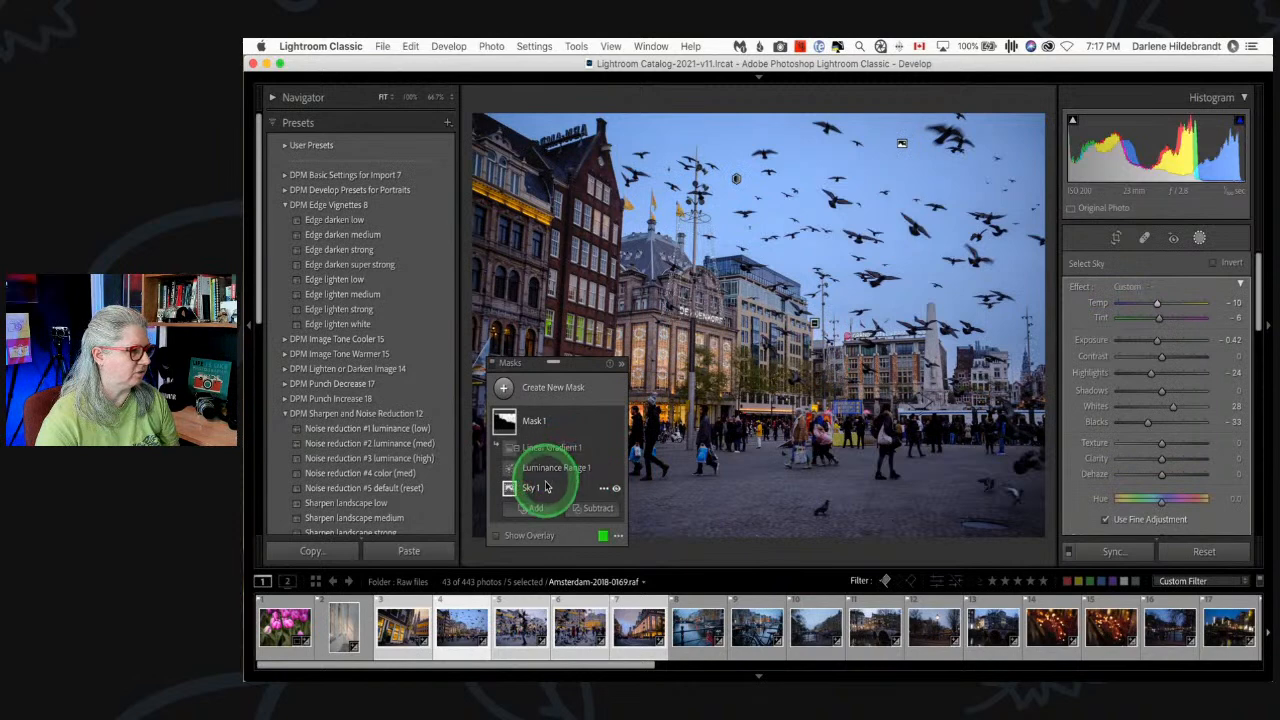
# - Toggle the mask overlay on and off repeatedly to check the sky mask's coverage, and leave masking
pyautogui.click(497, 535)
pyautogui.click(497, 535)
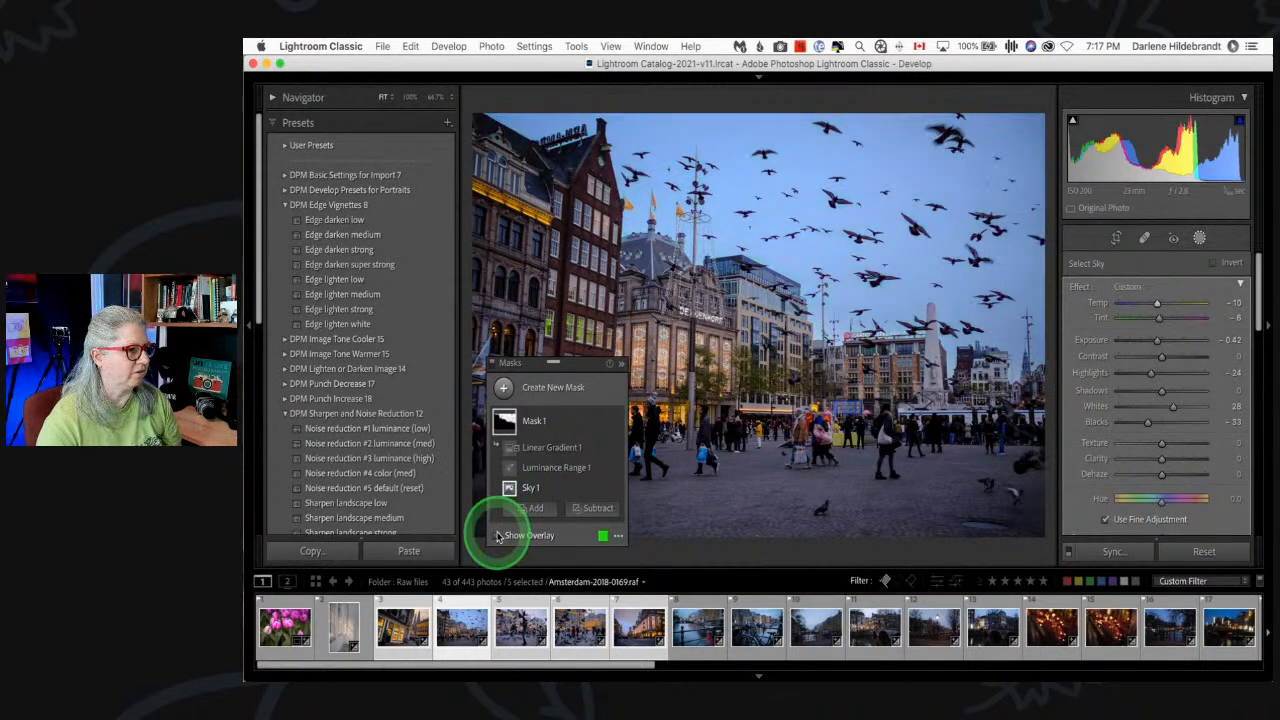
pyautogui.click(497, 535)
pyautogui.click(497, 535)
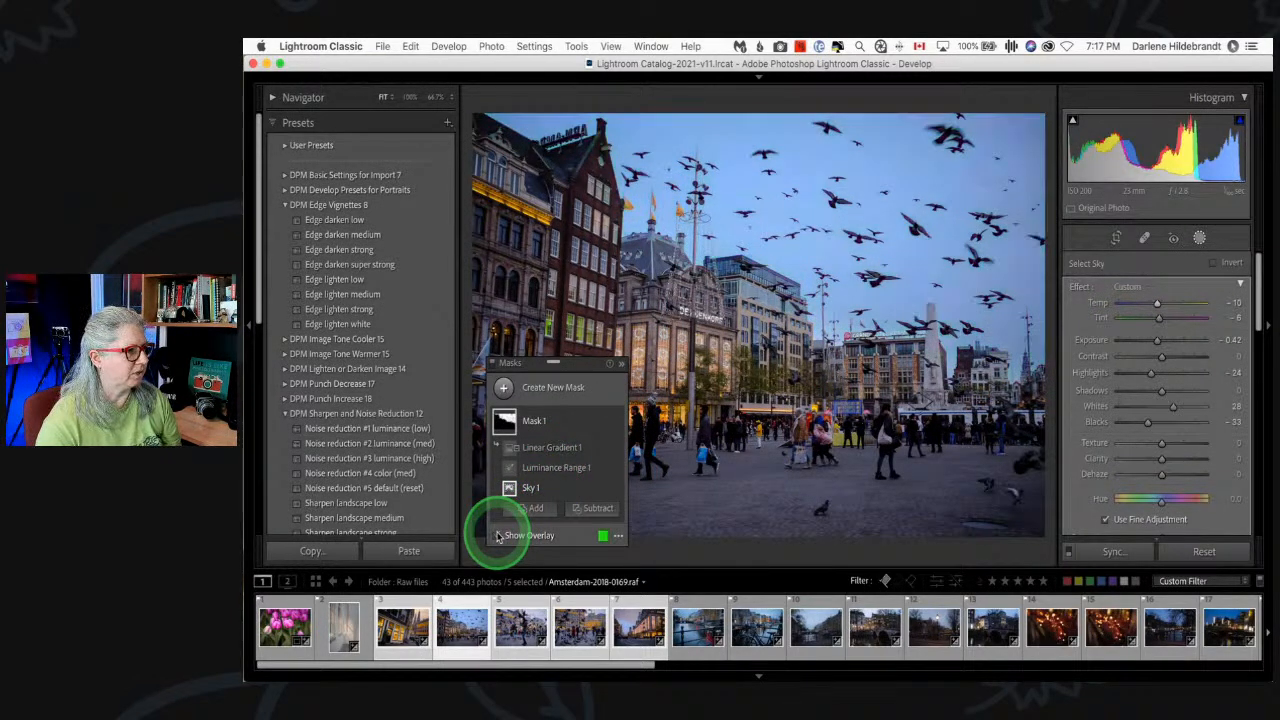
pyautogui.click(497, 535)
pyautogui.click(497, 535)
pyautogui.click(497, 535)
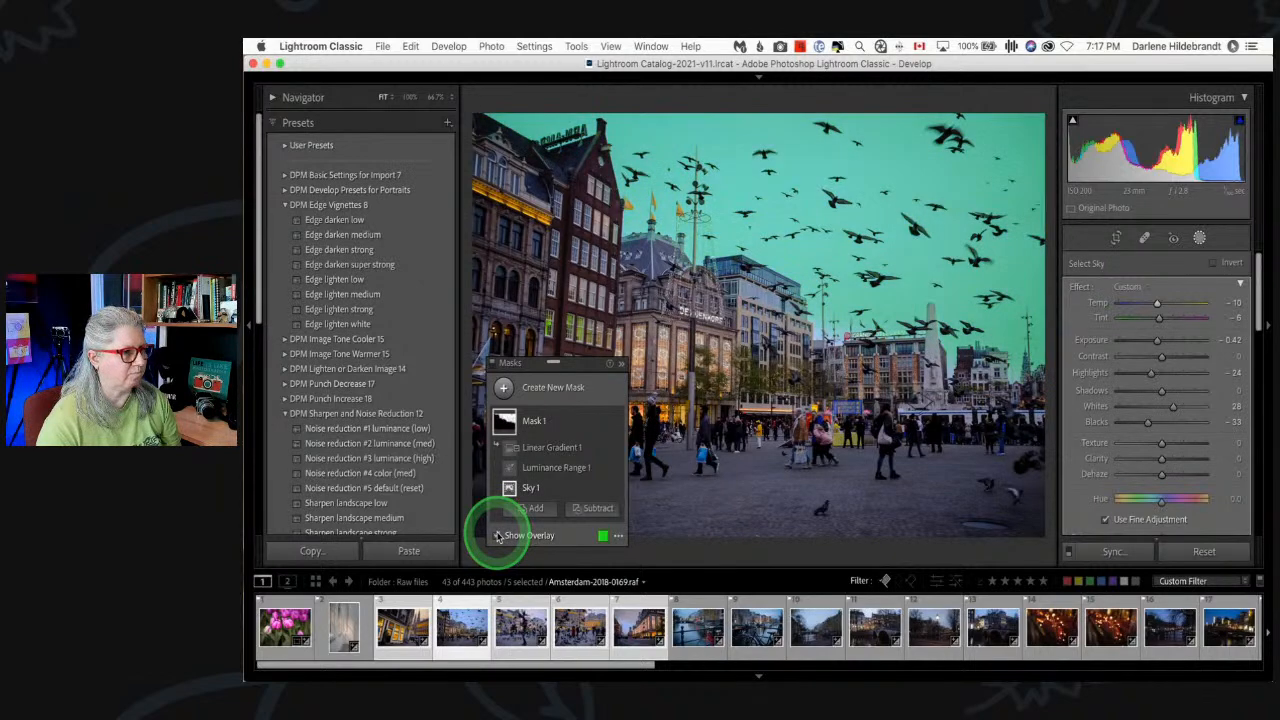
pyautogui.click(1199, 237)
# - Copy the settings with Mask 1 from Amsterdam-2018-0169 and paste them onto Amsterdam-2018-0170, replacing its existing masks
pyautogui.press('Right')
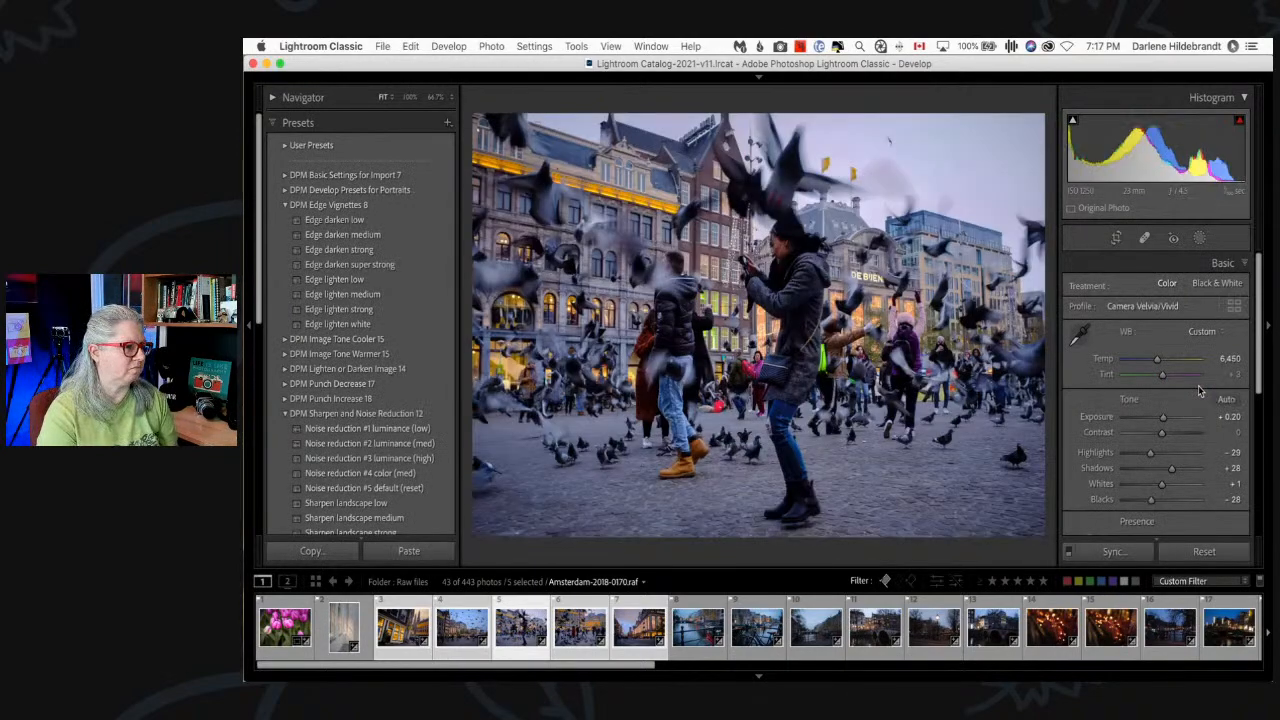
pyautogui.press('Left')
pyautogui.press('super+shift+c')
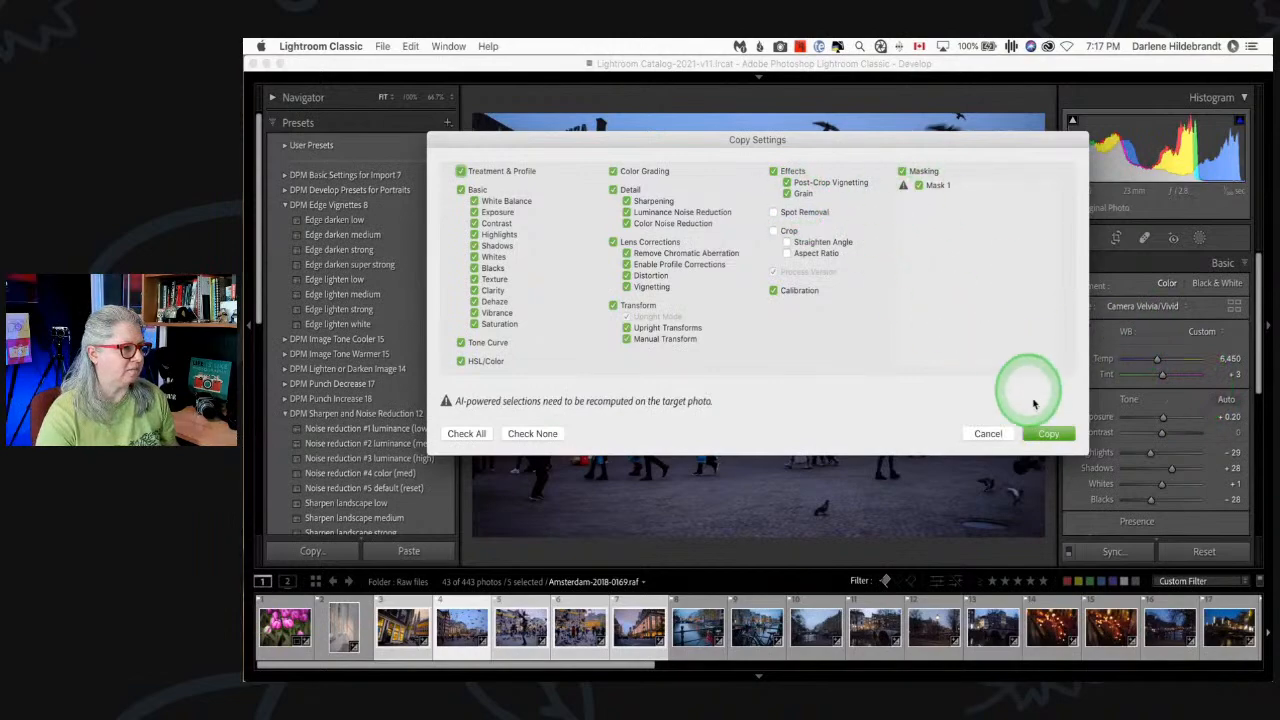
pyautogui.press('Return')
pyautogui.press('Right')
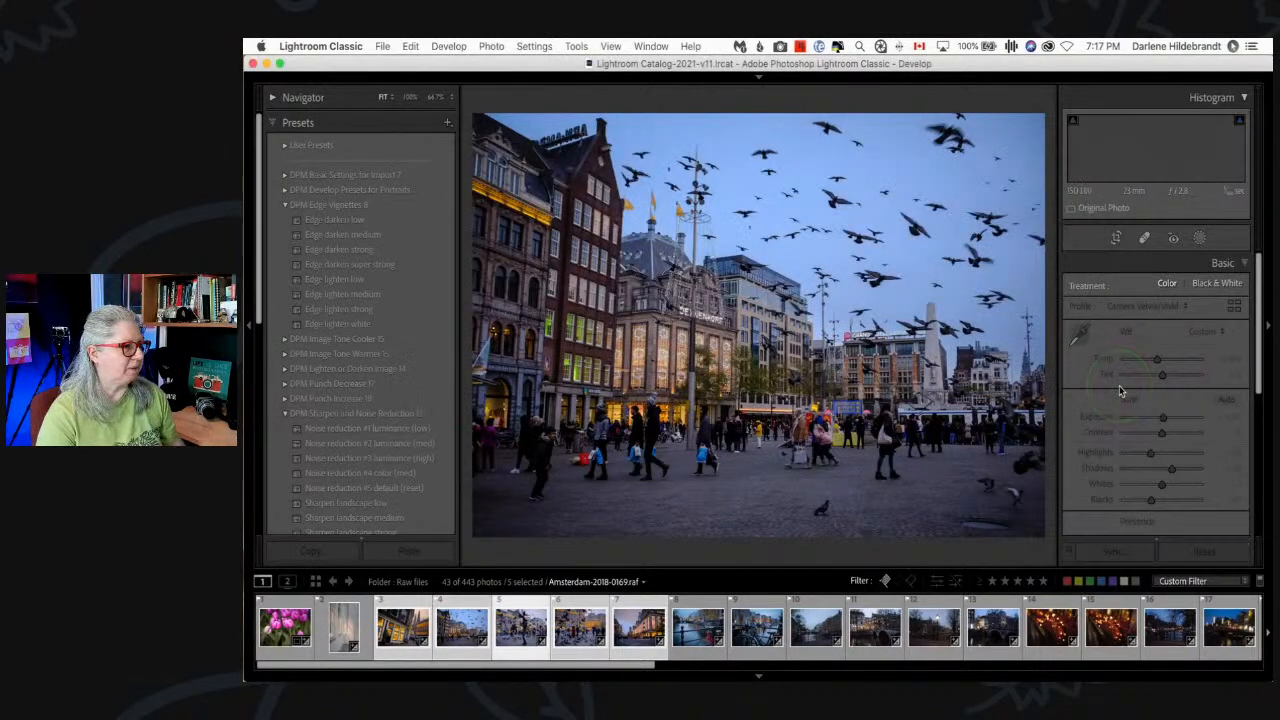
pyautogui.press('super+shift+v')
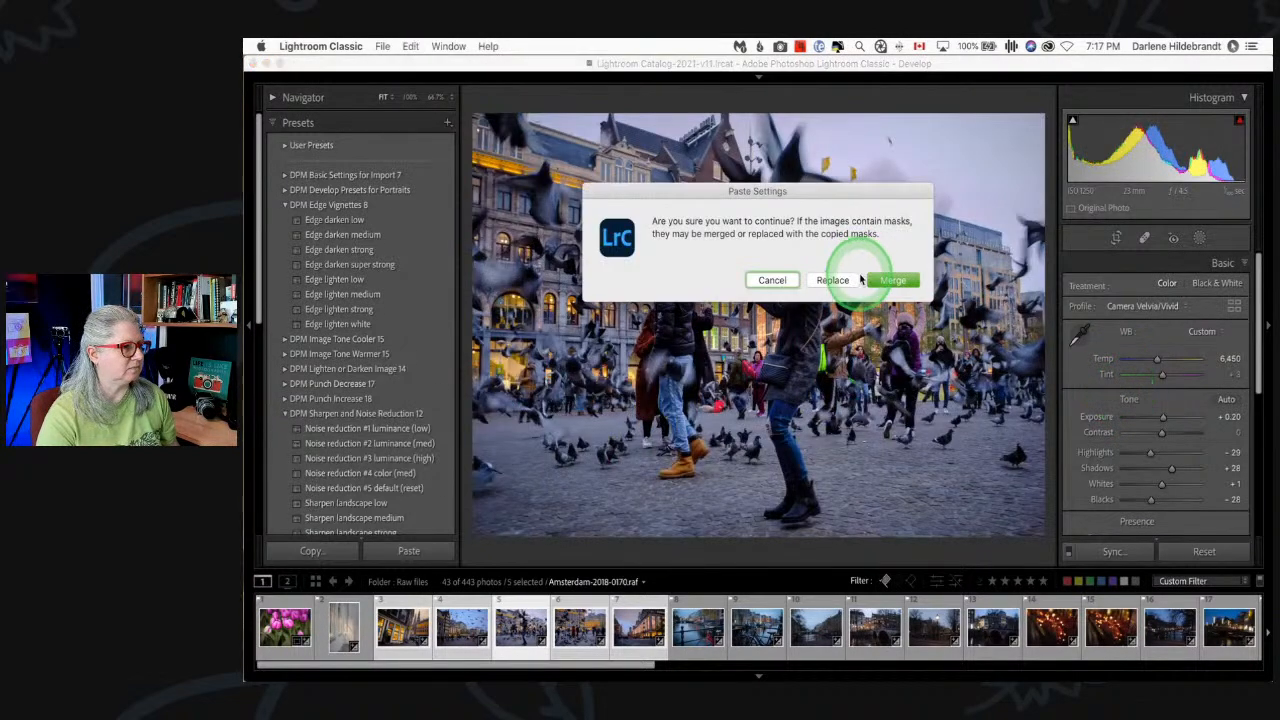
pyautogui.click(830, 281)
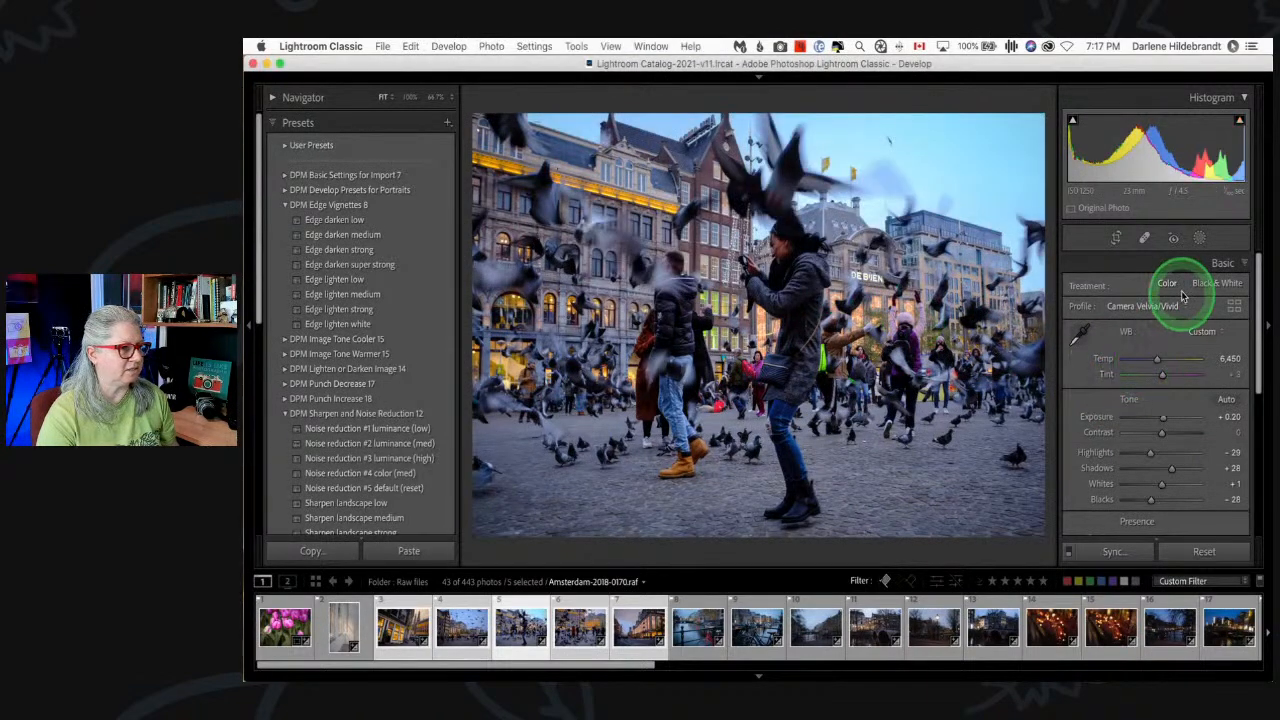
# - Recompute Sky 1 in Mask 1 on photo Amsterdam-2018-0170 and leave masking
pyautogui.click(1199, 240)
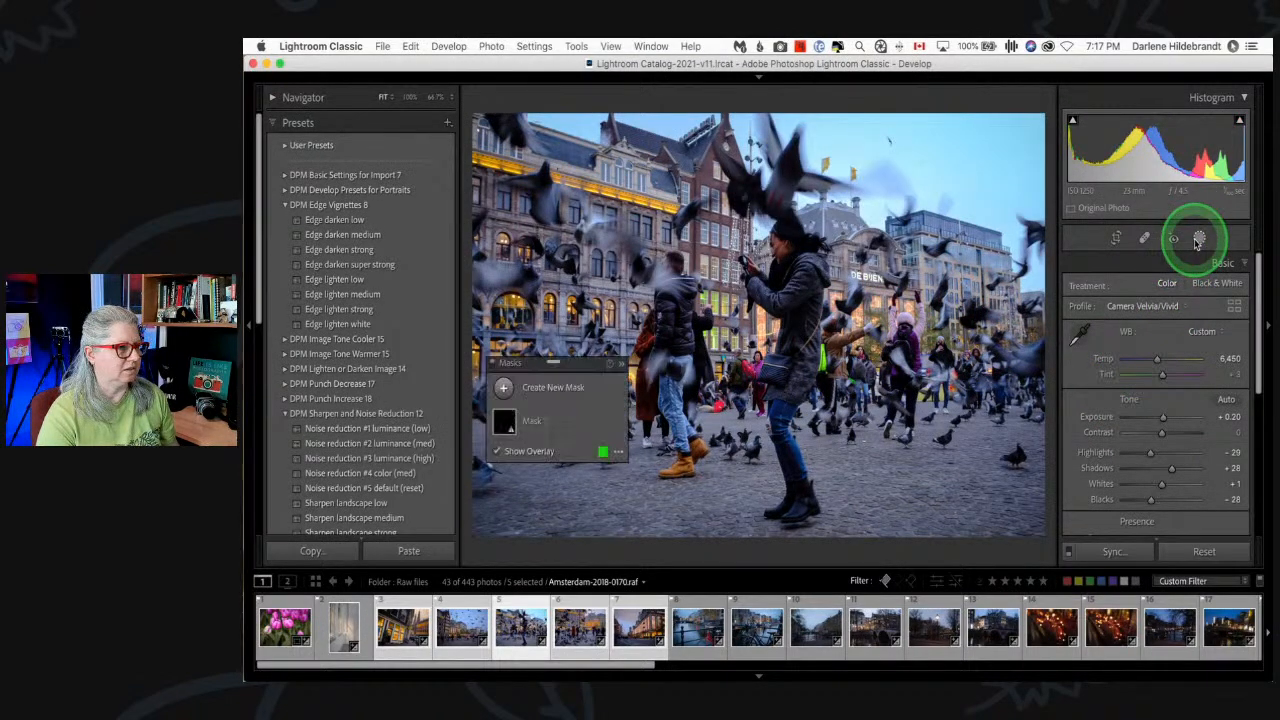
pyautogui.click(540, 426)
pyautogui.click(554, 489)
pyautogui.click(1155, 316)
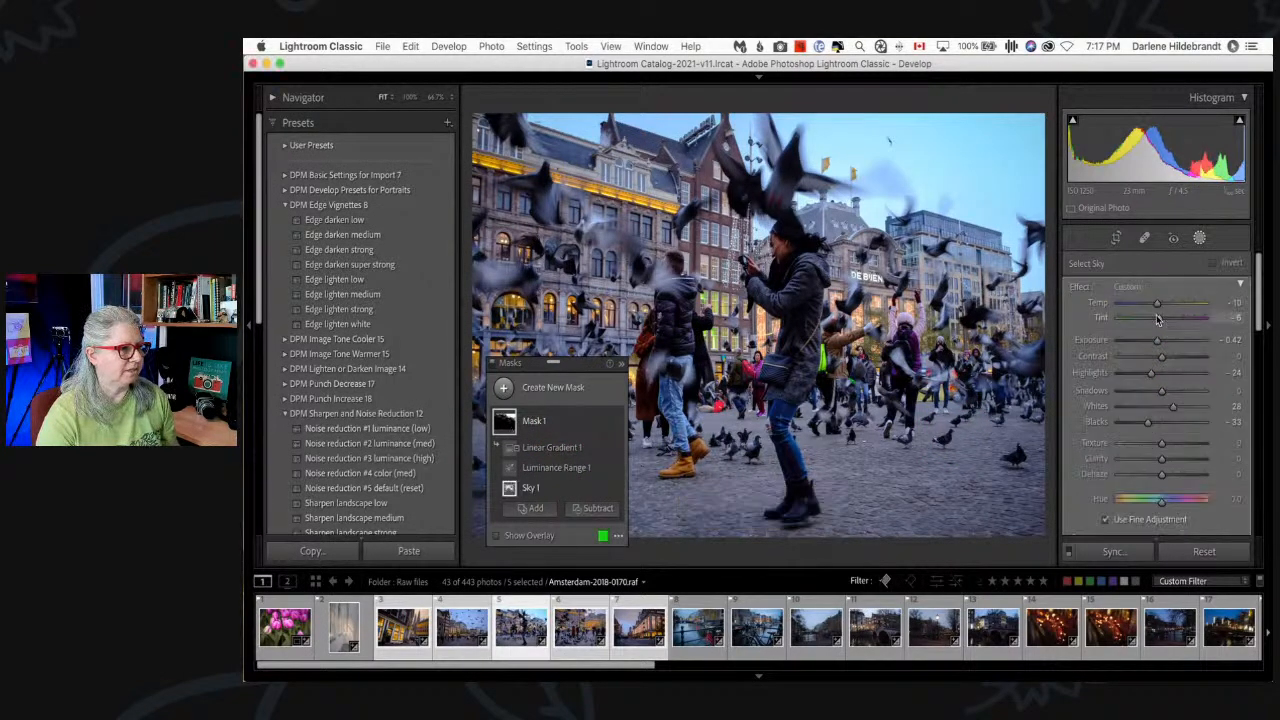
pyautogui.click(1198, 240)
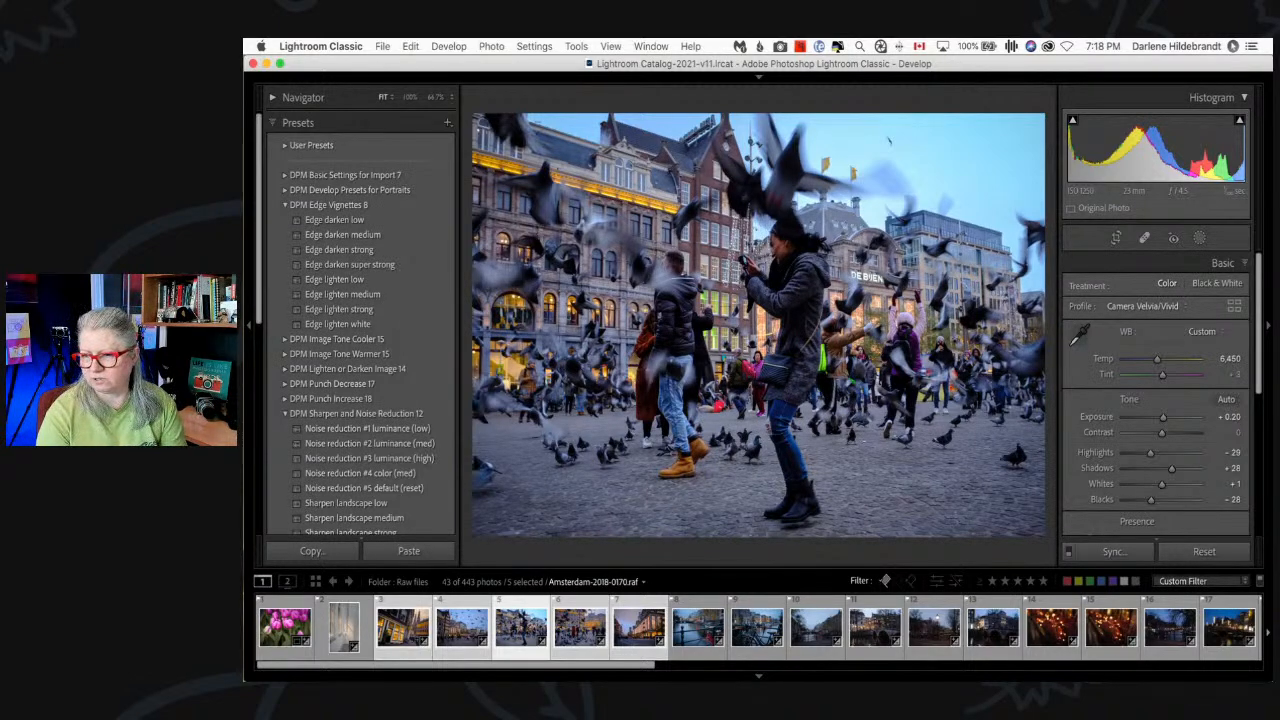
pyautogui.press('super+shift+s')
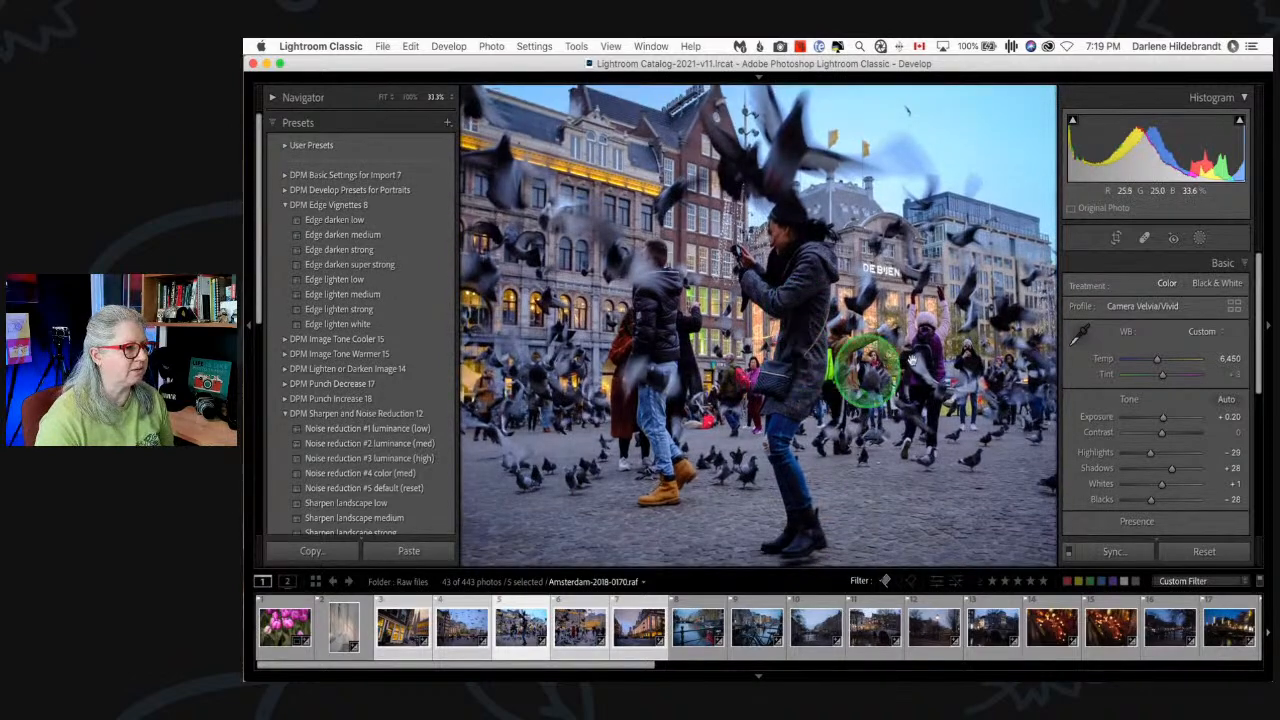
# - Create a Color Range mask sampling the bright green area behind the woman in the dark jacket, and set the overlay color to red
pyautogui.click(1199, 238)
pyautogui.click(551, 387)
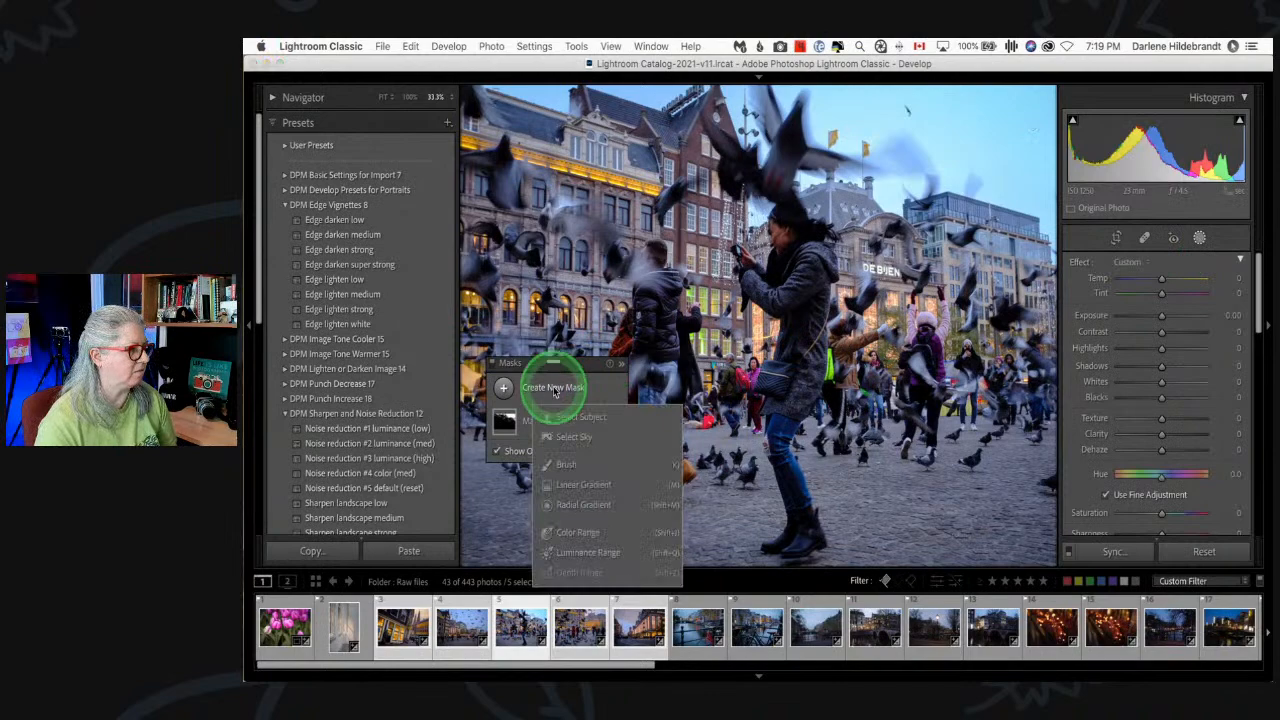
pyautogui.click(574, 532)
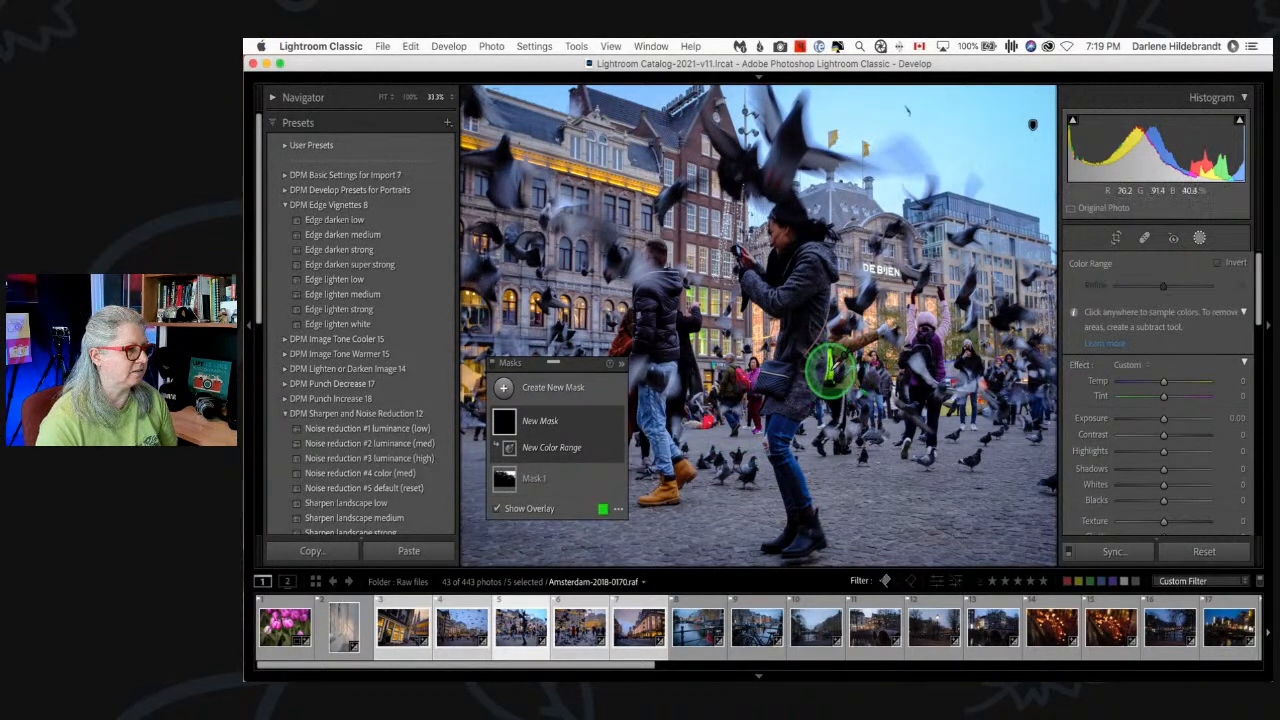
pyautogui.click(830, 369)
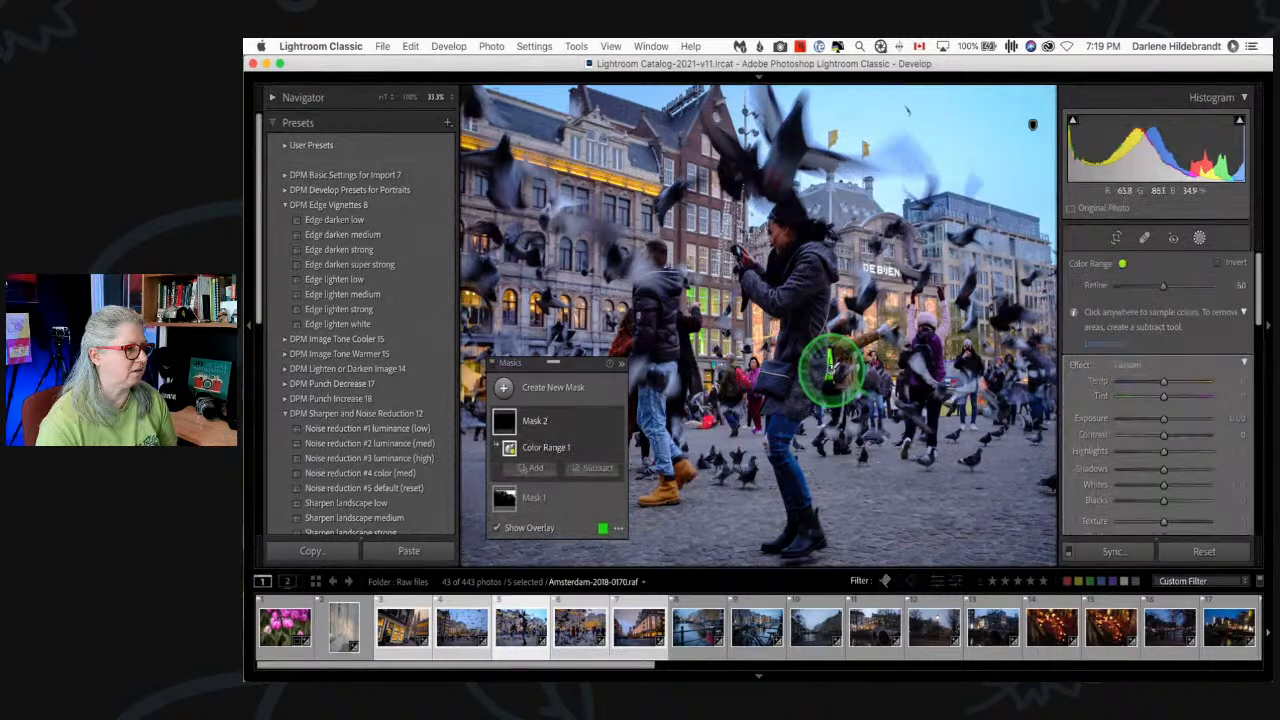
pyautogui.click(603, 530)
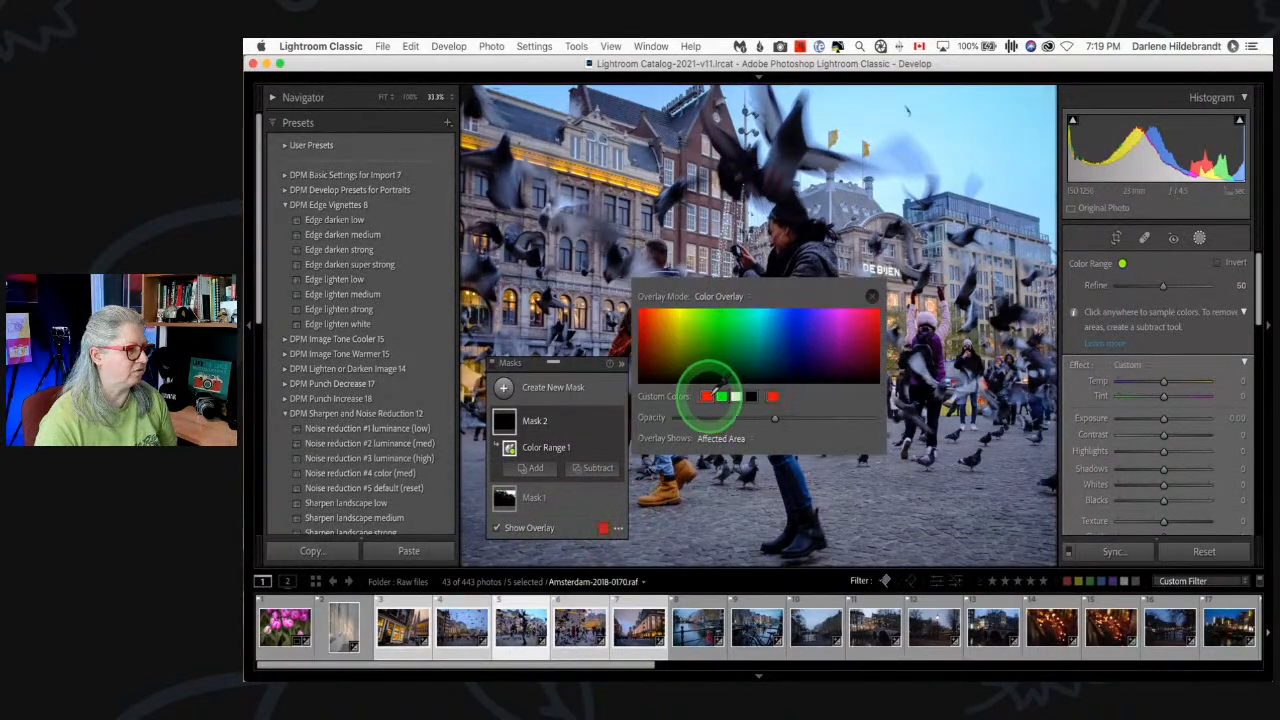
pyautogui.click(872, 296)
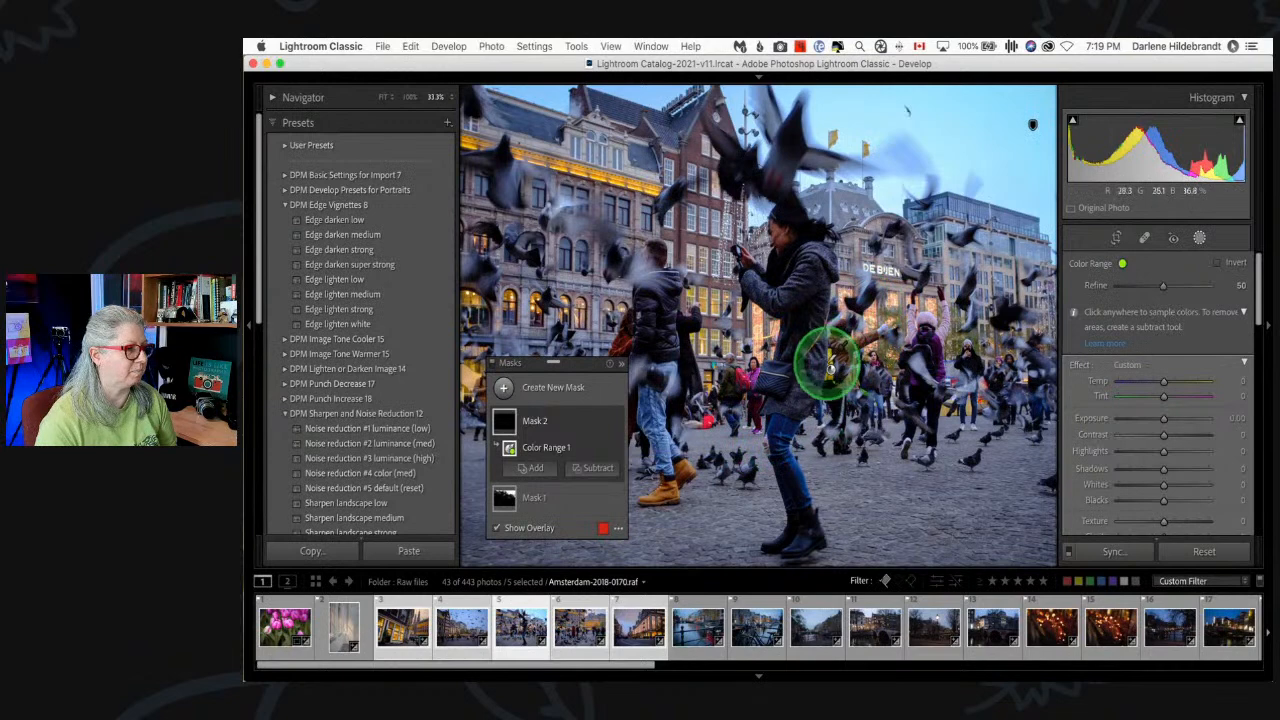
# - Lower Mask 2's Saturation adjustment to −67
pyautogui.scroll(-1, 1161, 432)
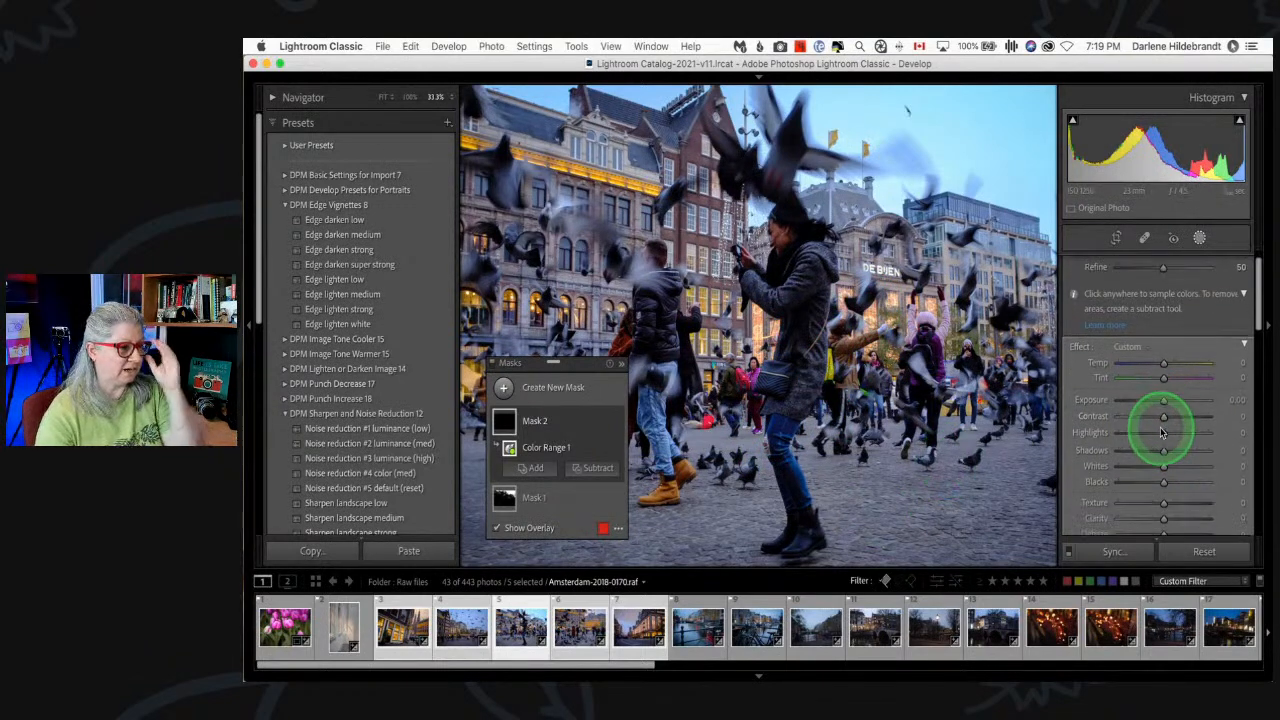
pyautogui.scroll(-2, 1161, 432)
pyautogui.scroll(-3, 1161, 440)
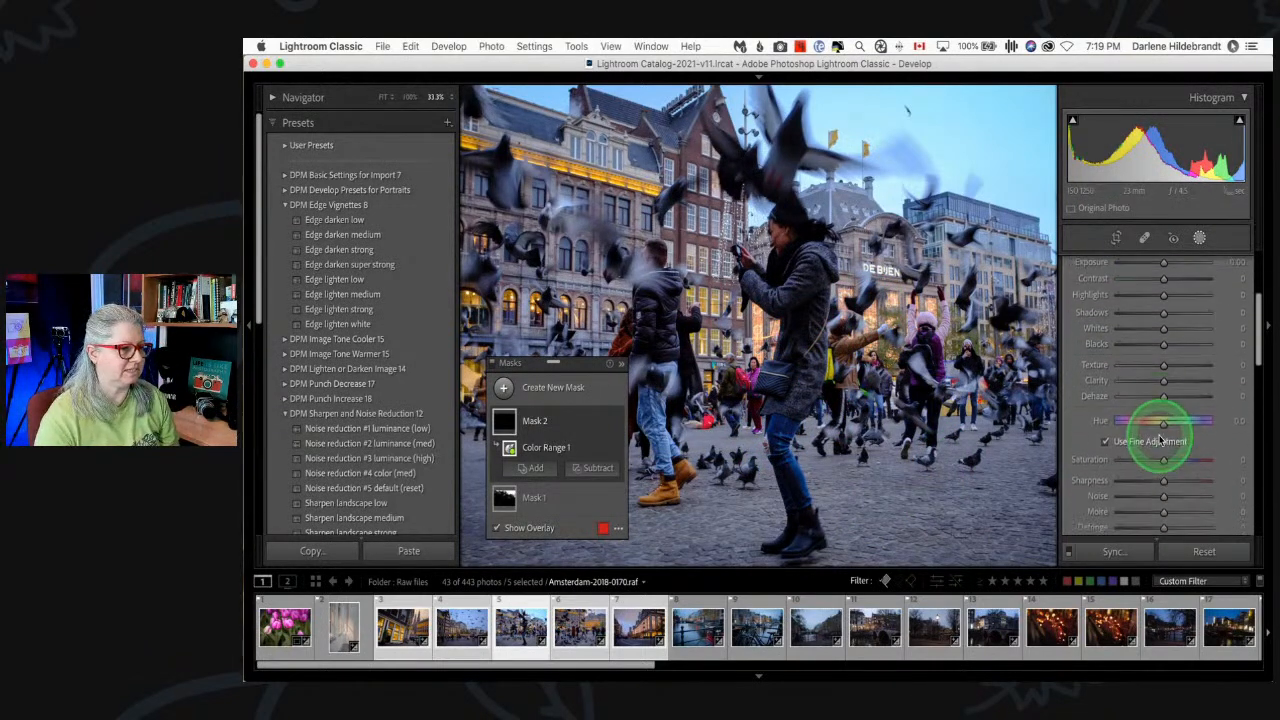
pyautogui.moveTo(1145, 460)
pyautogui.mouseDown()
pyautogui.moveTo(1104, 458)
pyautogui.moveTo(1163, 457)
pyautogui.moveTo(1132, 458)
pyautogui.mouseUp()
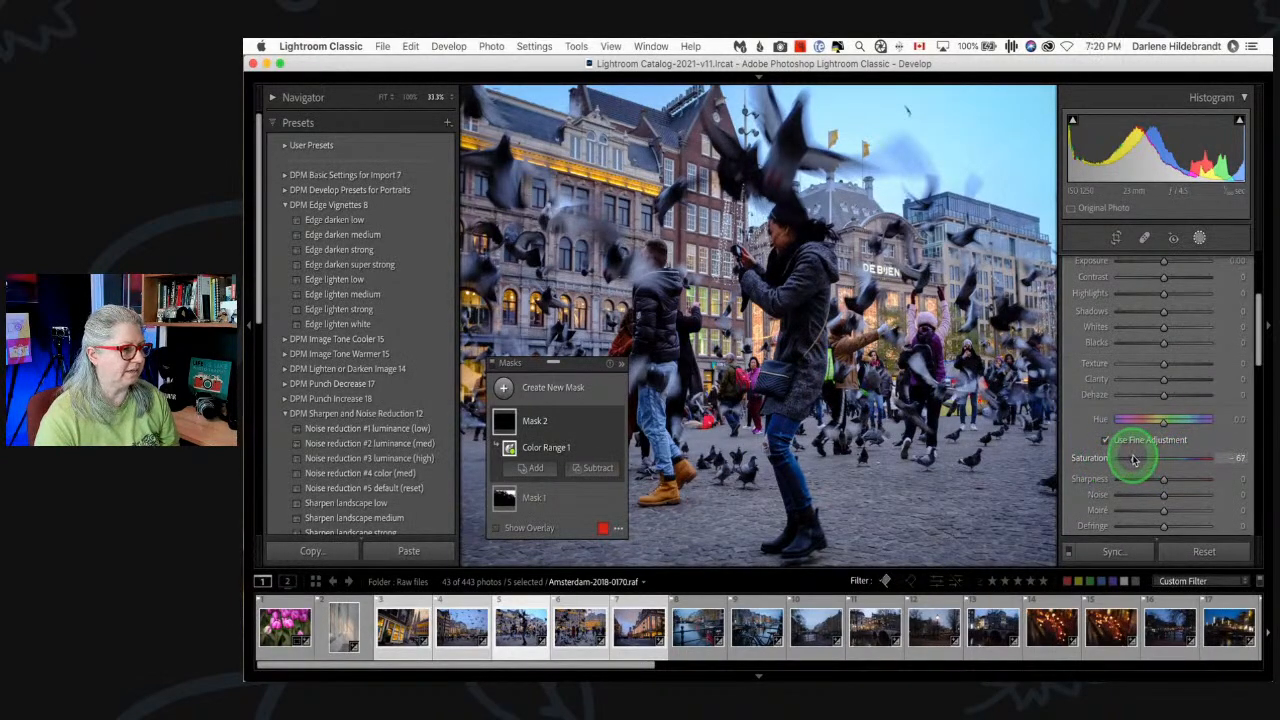
# - Give Mask 2 a blue color tint with hue 247 and saturation 100, and reset its Saturation adjustment to 0
pyautogui.scroll(-3, 1154, 320)
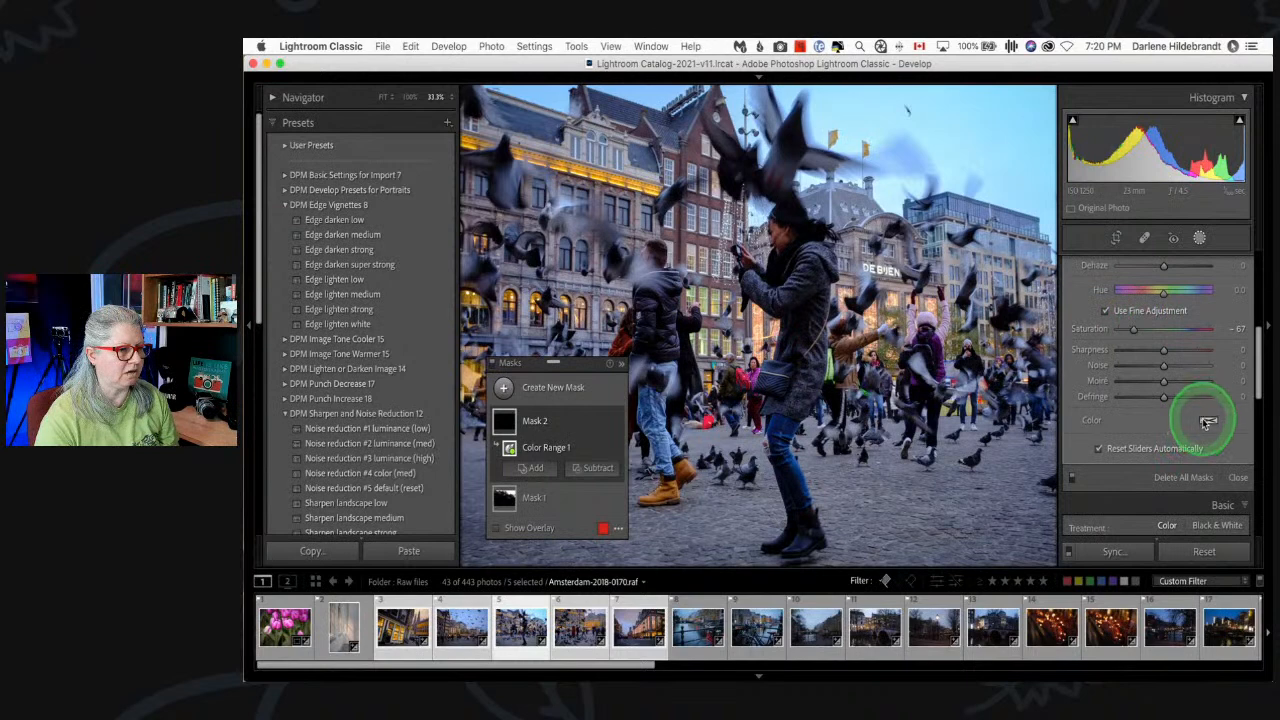
pyautogui.click(1208, 423)
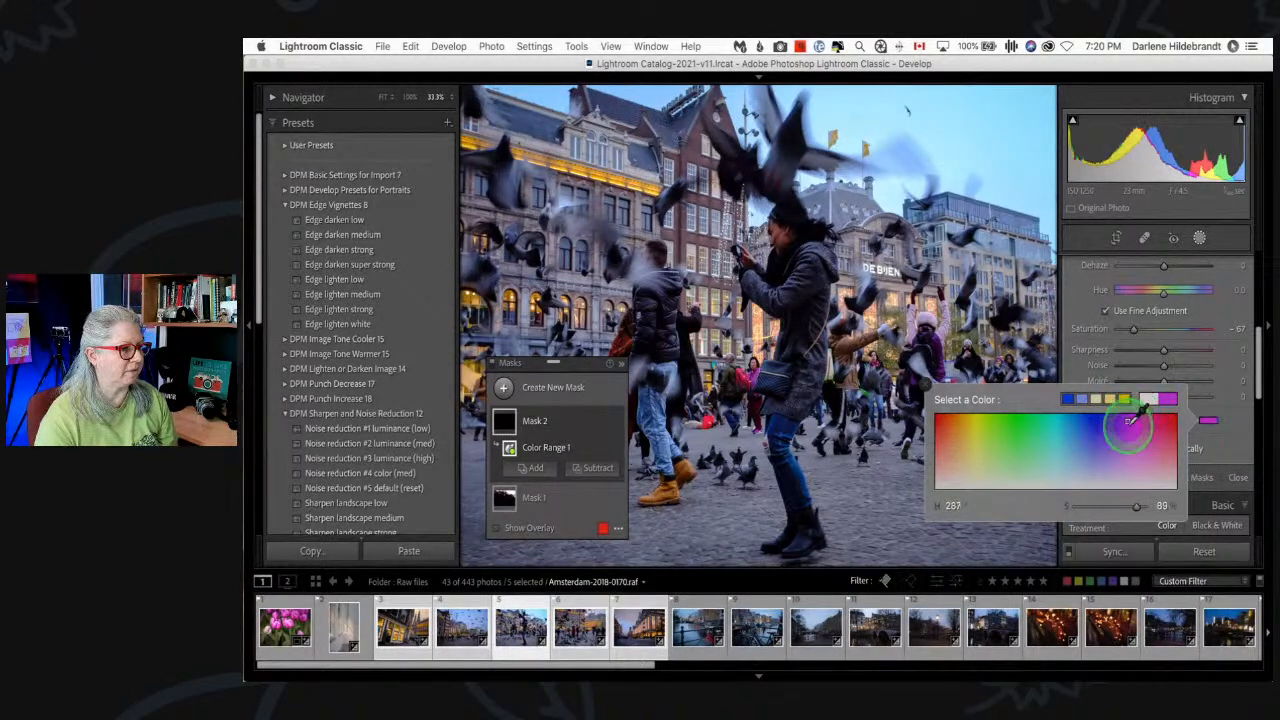
pyautogui.moveTo(1129, 421); pyautogui.dragTo(1080, 410)
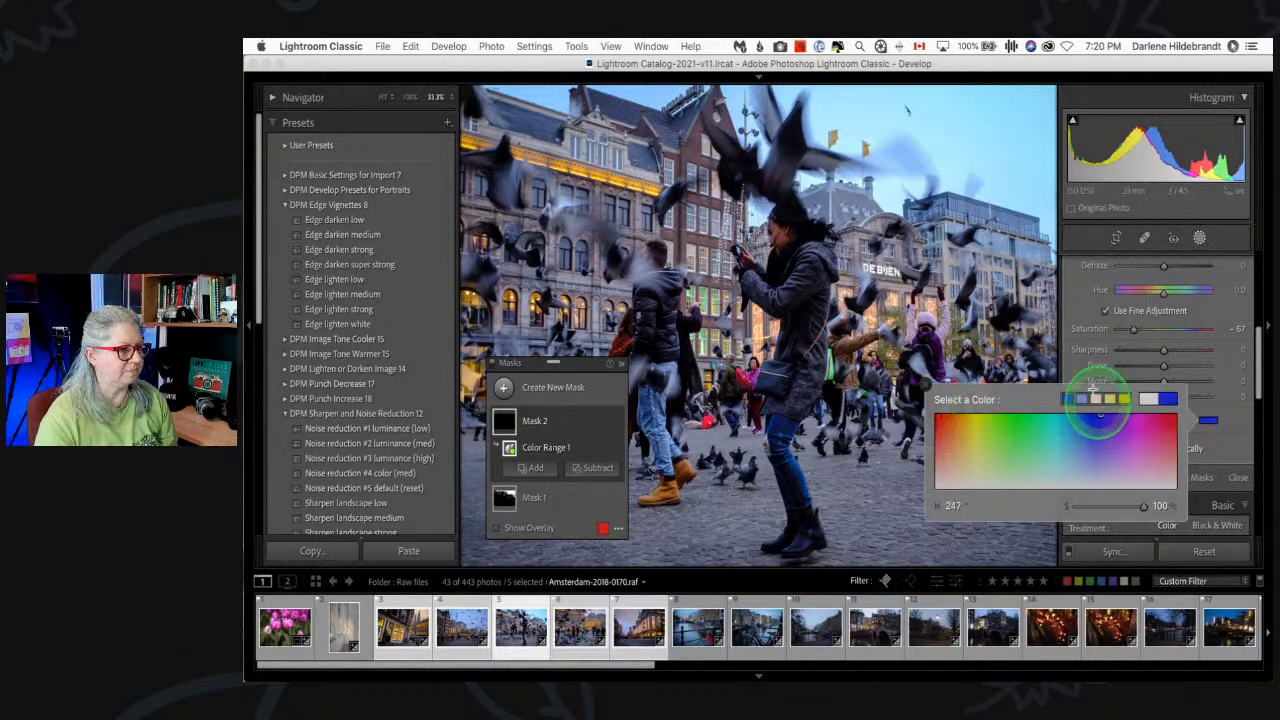
pyautogui.click(1133, 331)
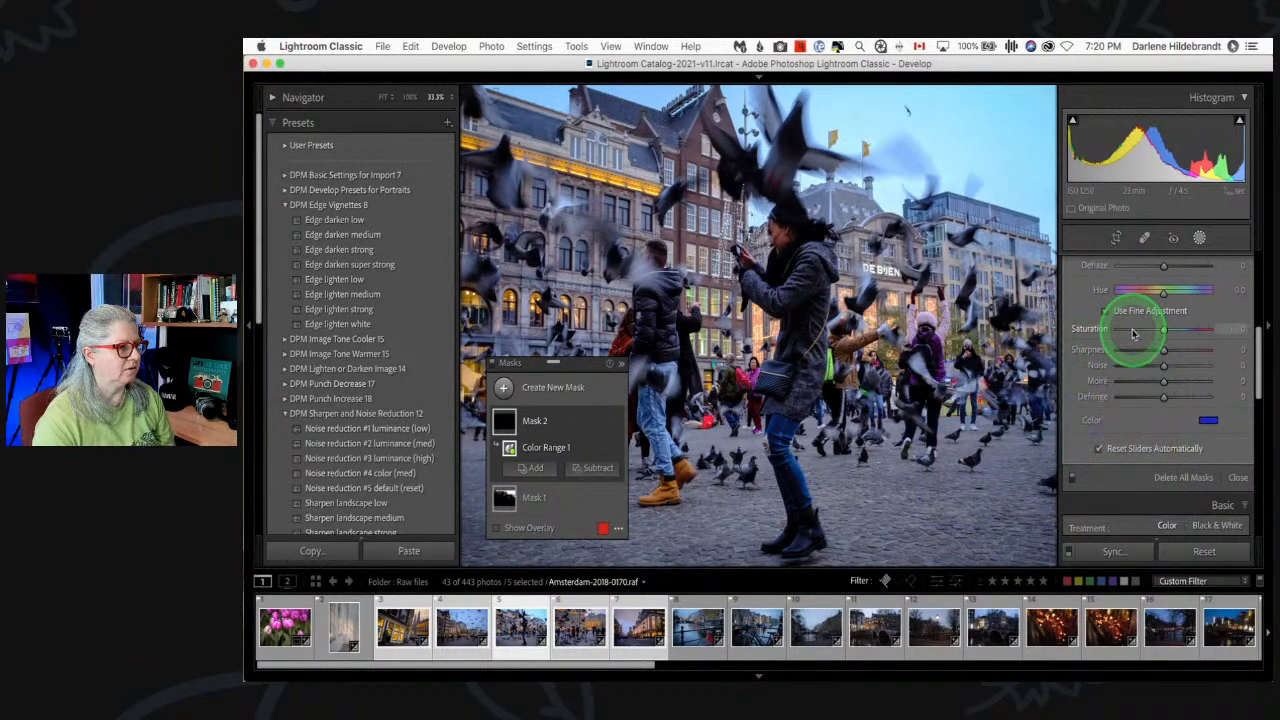
# - Try a paler blue color tint for Mask 2 with hue 247 and saturation 44
pyautogui.click(1210, 421)
pyautogui.click(1210, 420)
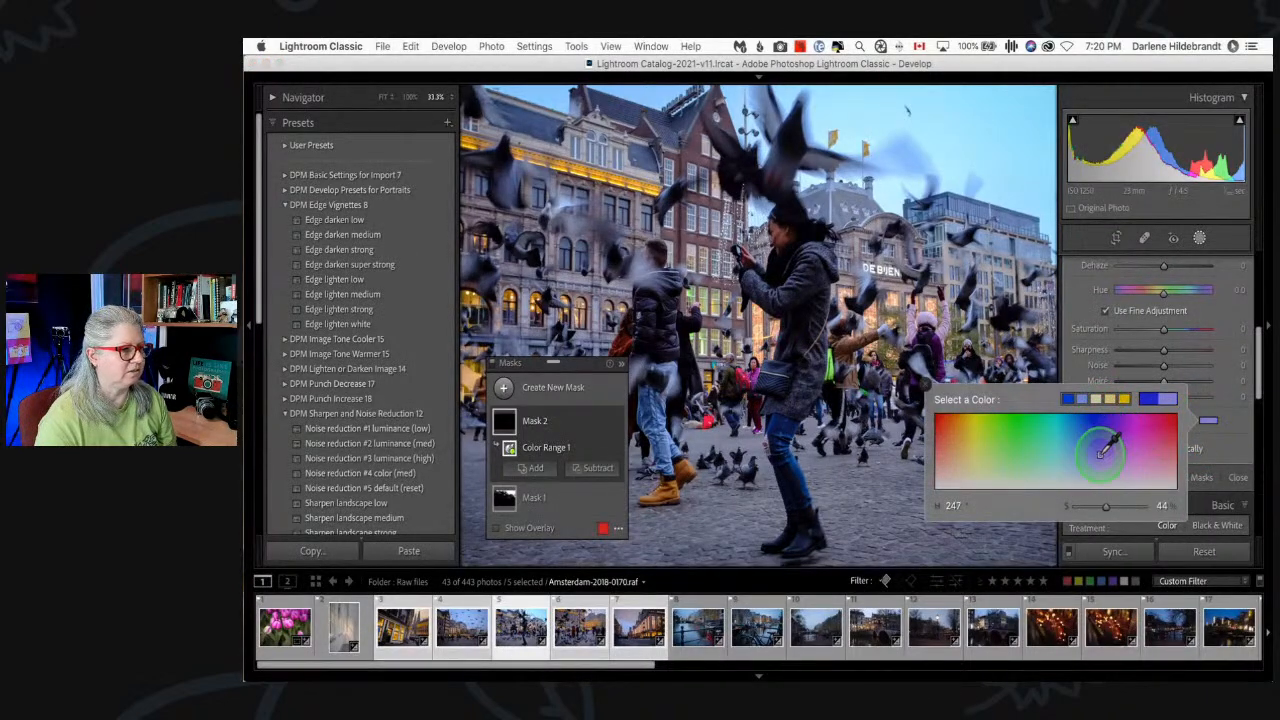
pyautogui.click(1142, 334)
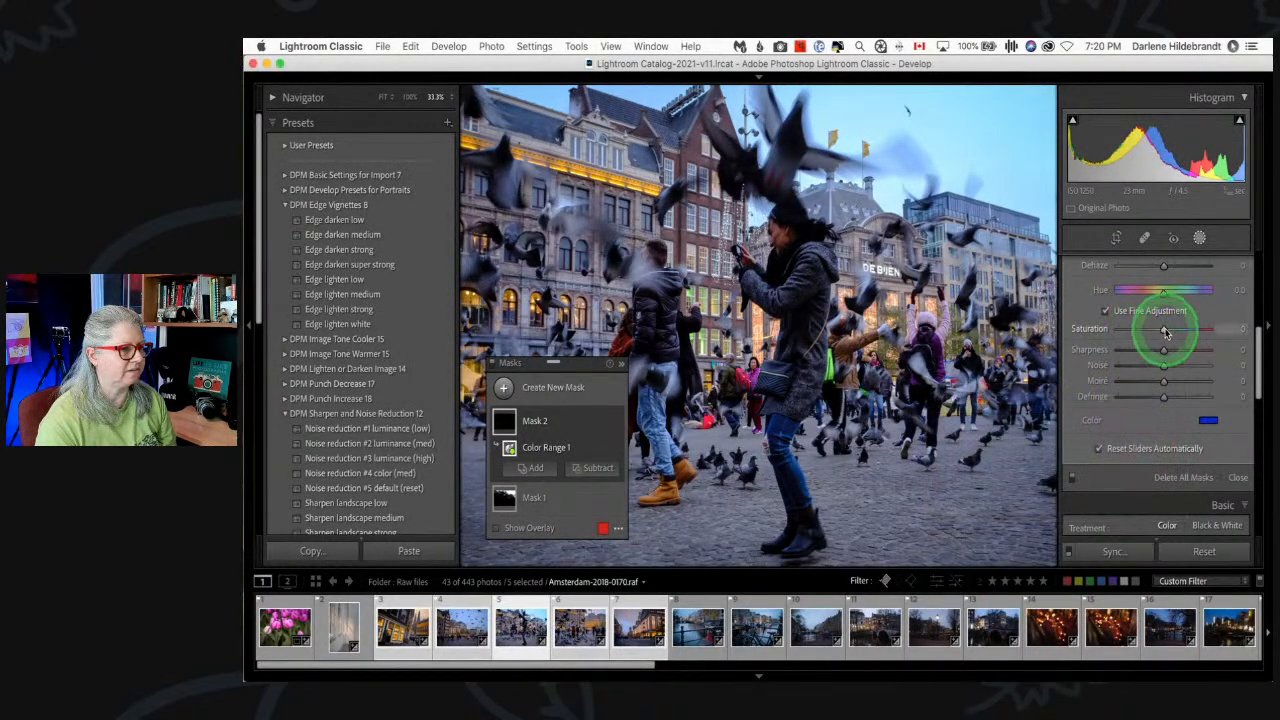
# - Set Mask 2's Saturation to −100, Temp to −31 and Tint to 12, and leave masking
pyautogui.moveTo(1163, 329); pyautogui.dragTo(1080, 326)
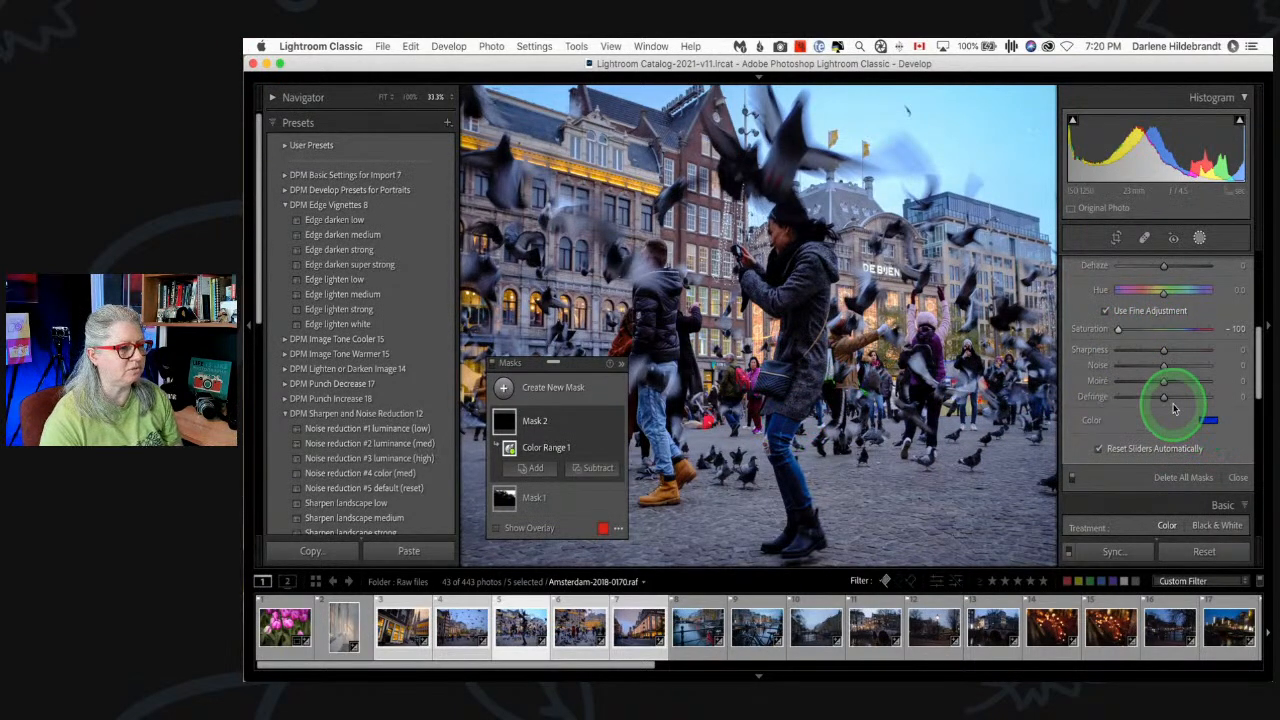
pyautogui.scroll(4, 1172, 402)
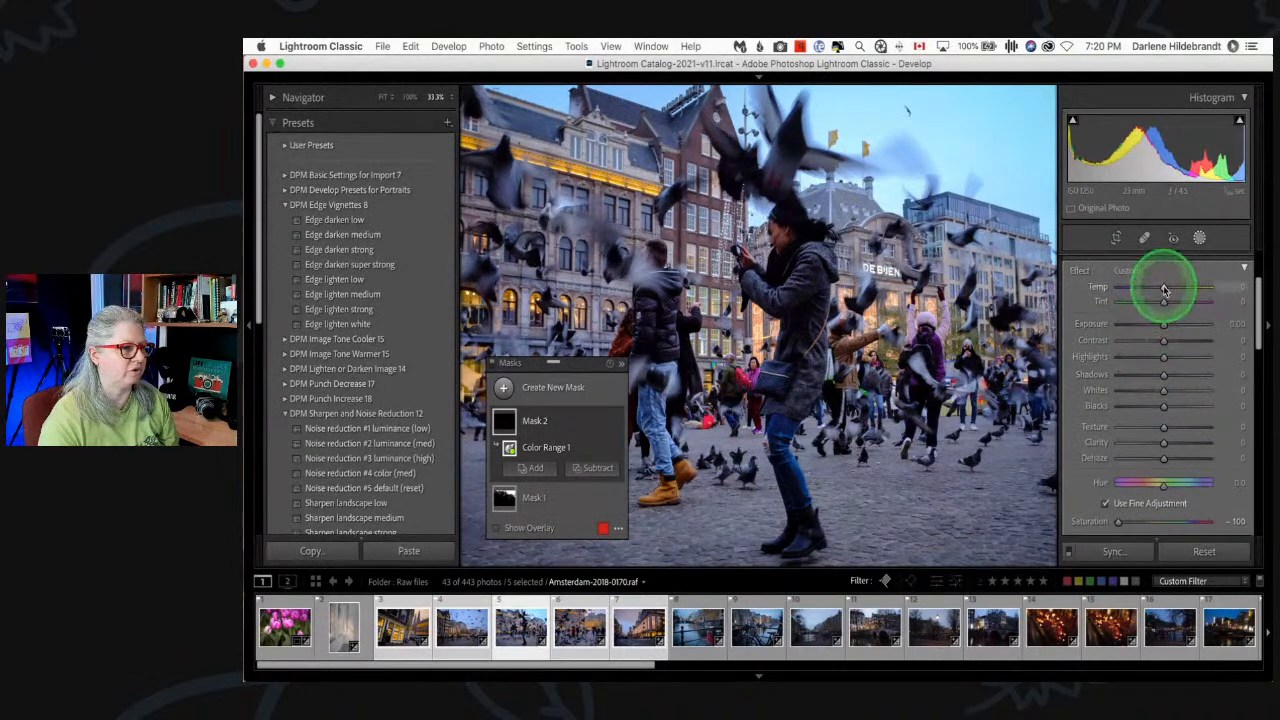
pyautogui.moveTo(1163, 287)
pyautogui.mouseDown()
pyautogui.moveTo(1144, 287)
pyautogui.moveTo(1171, 304)
pyautogui.mouseUp()
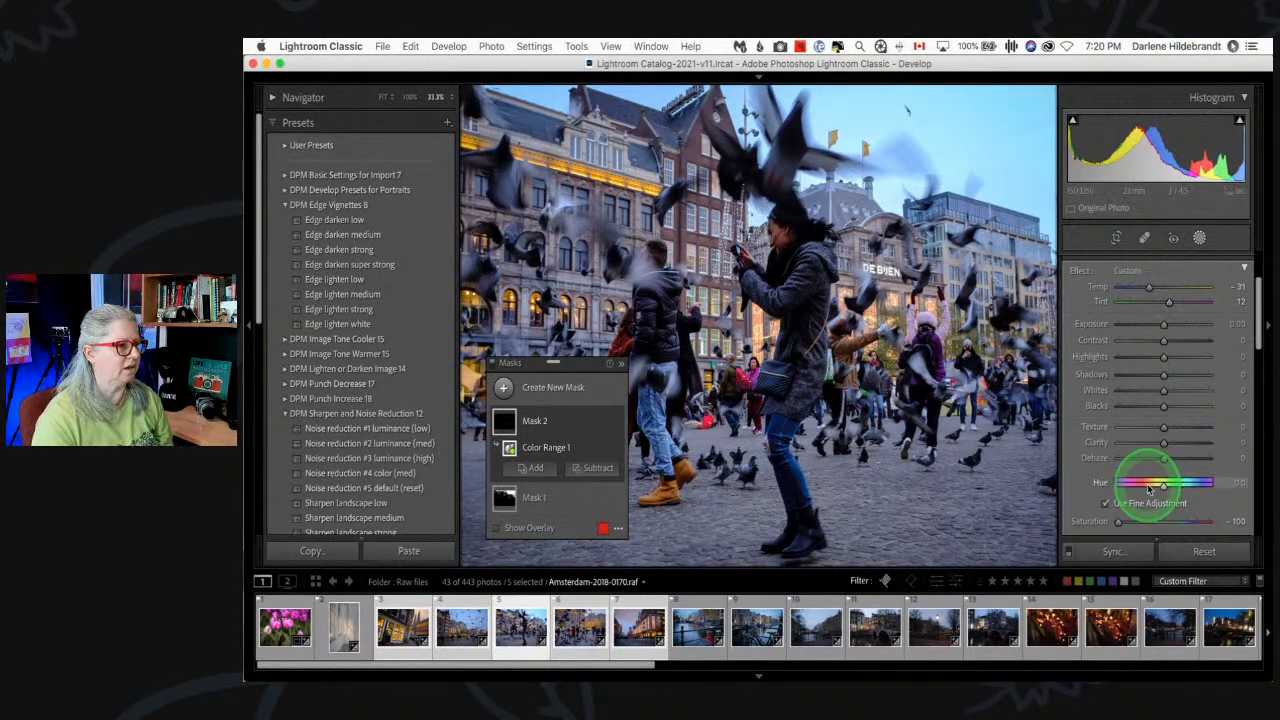
pyautogui.click(1199, 237)
# - Fit the whole photo in view and compare its before and after versions twice
pyautogui.click(855, 328)
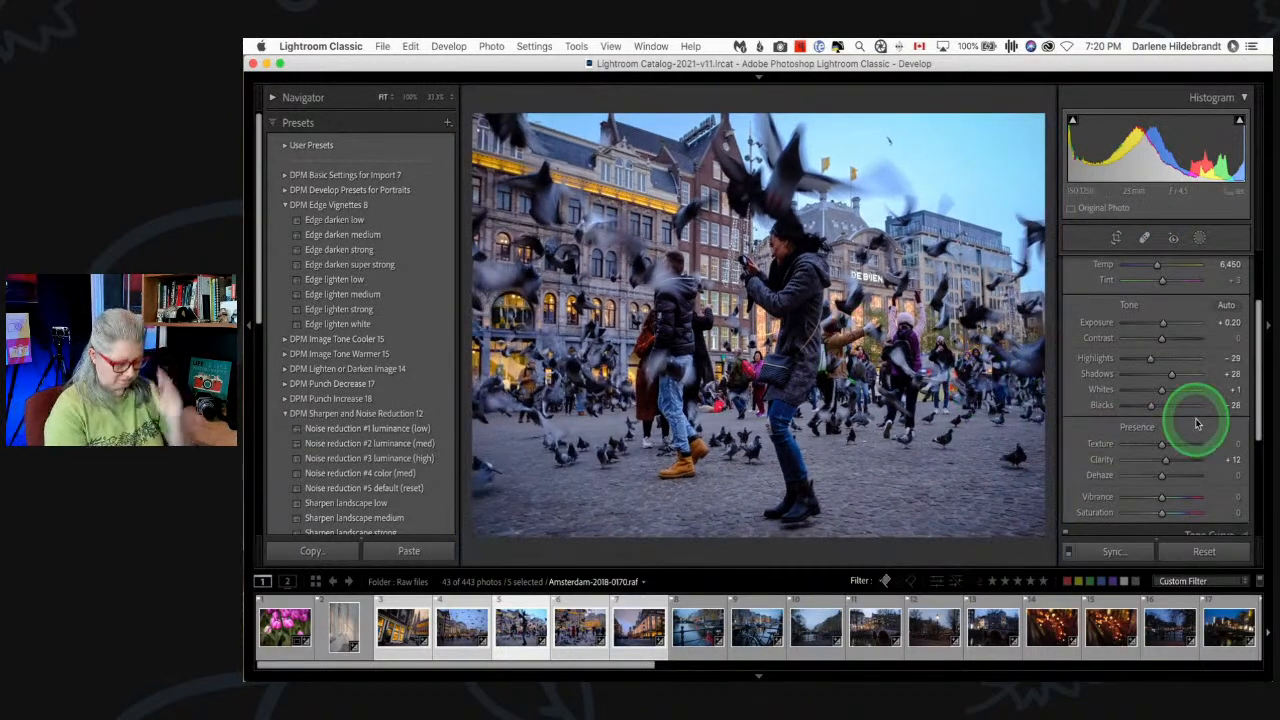
pyautogui.press('\\')
pyautogui.press('\\')
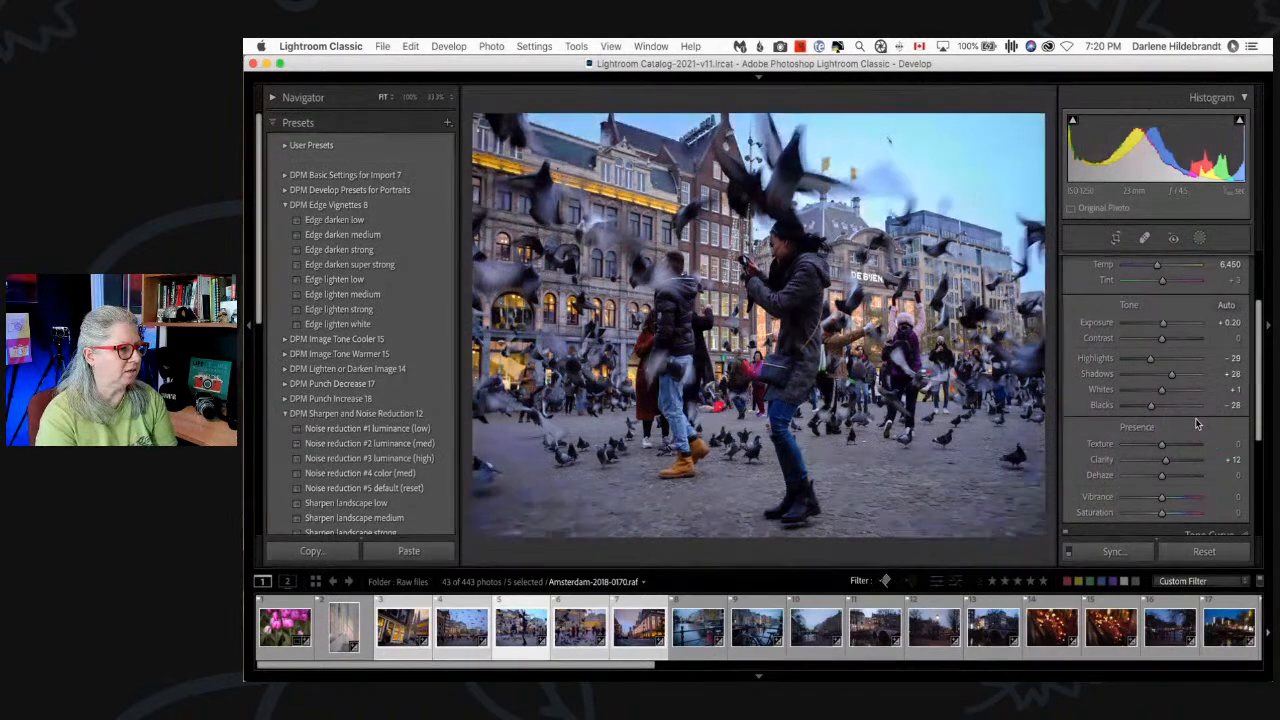
pyautogui.press('\\')
pyautogui.press('\\')
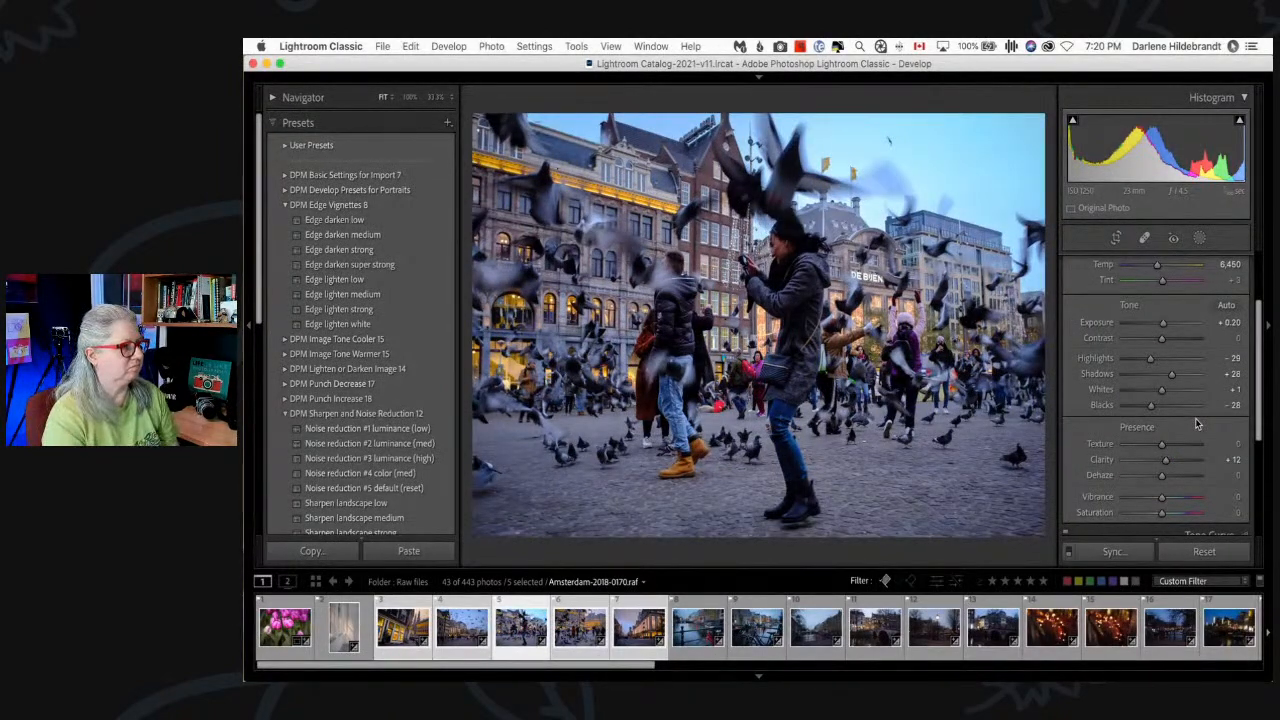
# - Paste the copied settings onto the next photo, Amsterdam-2018-0173, replacing its existing masks
pyautogui.press('Right')
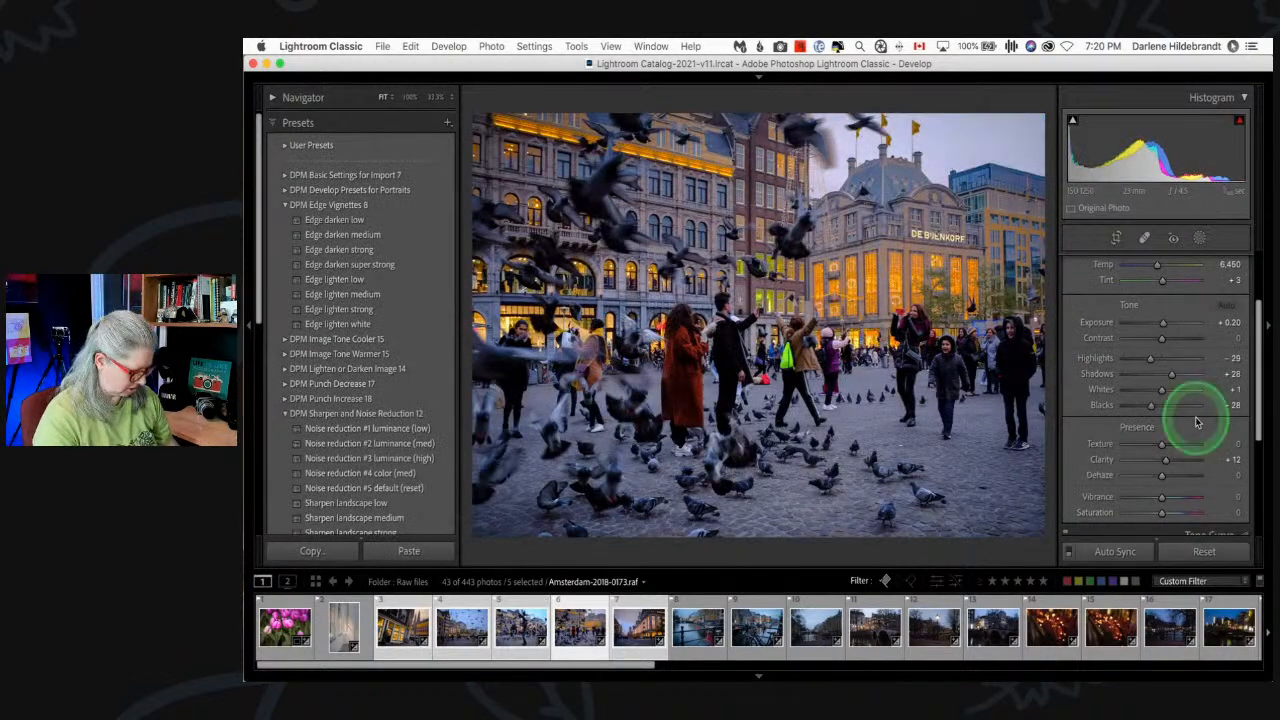
pyautogui.press('super+shift+v')
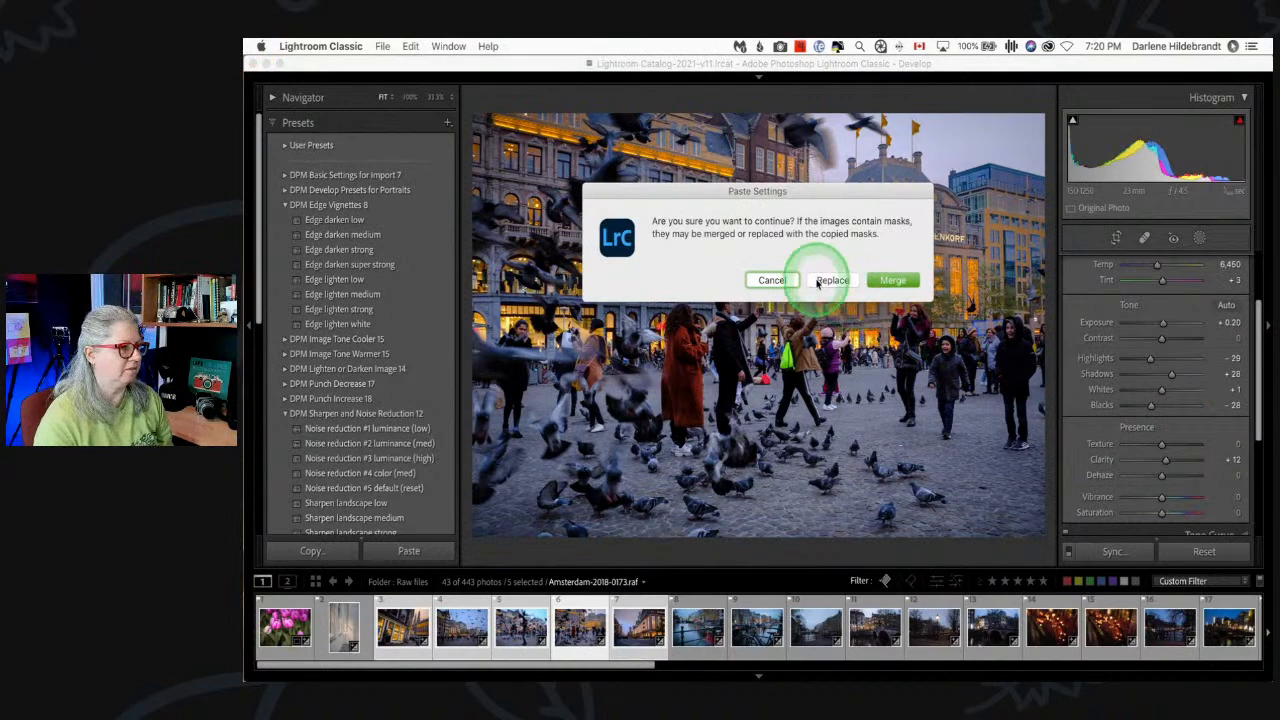
pyautogui.click(832, 280)
# - Recompute Sky 1 in Mask 1 on photo Amsterdam-2018-0173
pyautogui.click(1178, 238)
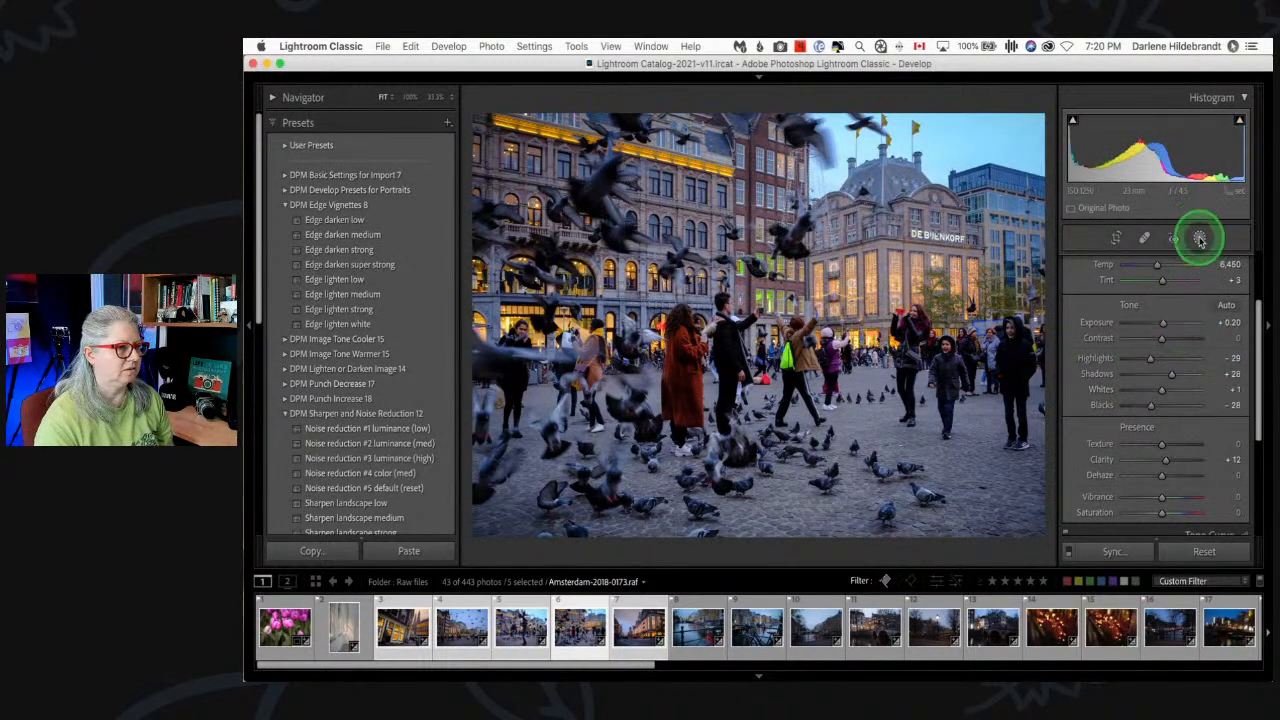
pyautogui.click(555, 422)
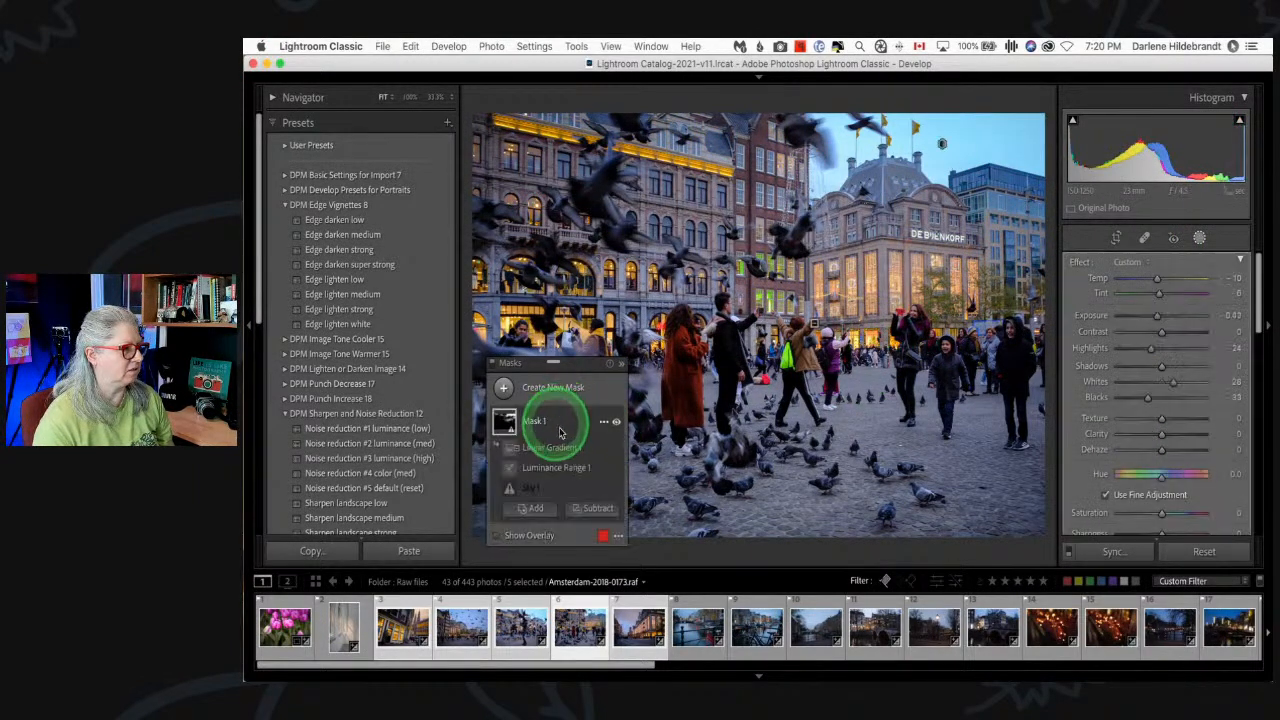
pyautogui.click(560, 487)
pyautogui.click(1155, 320)
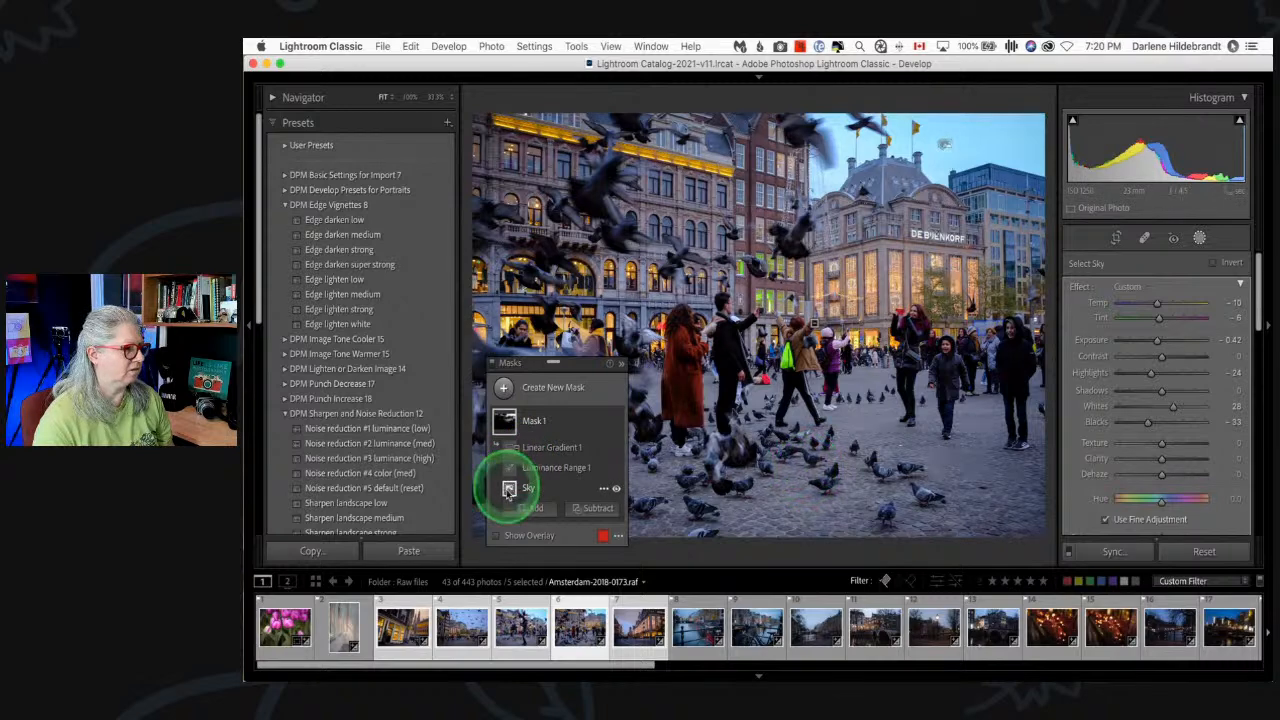
# - Show the mask overlay and move Linear Gradient 1 up from the crowd to the upper facade of the De Bijenkorf building
pyautogui.click(495, 536)
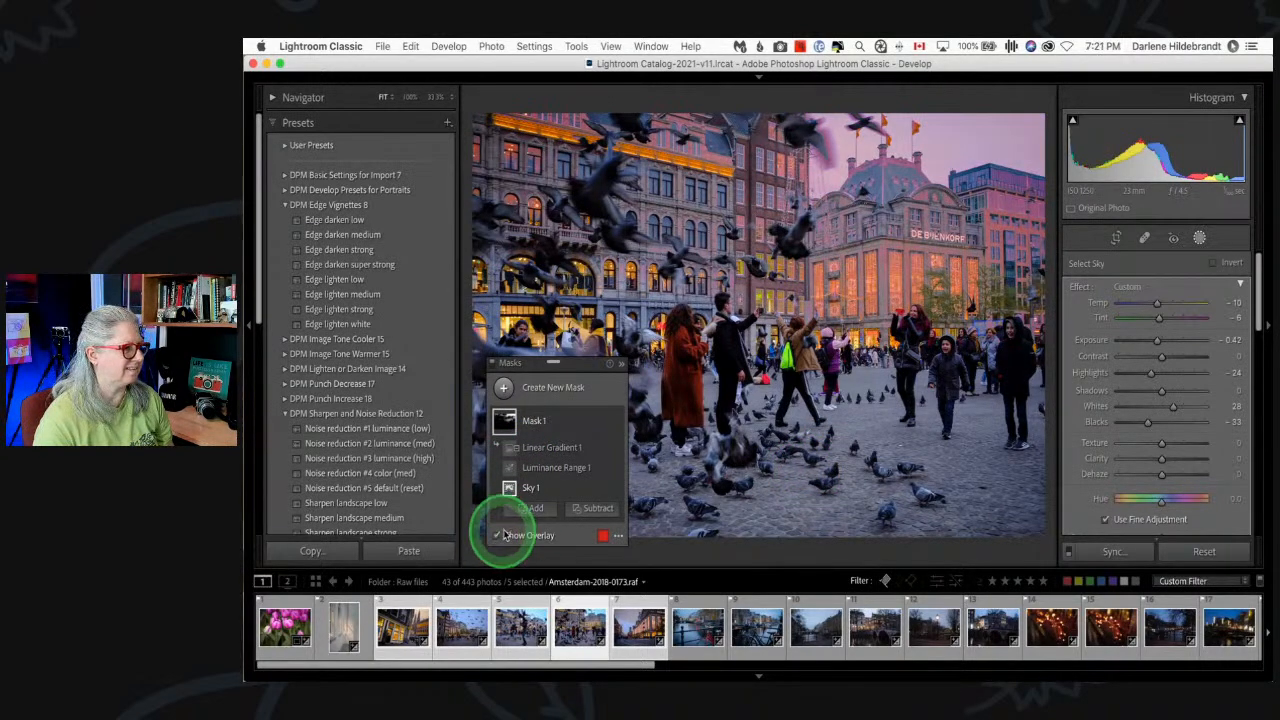
pyautogui.click(549, 450)
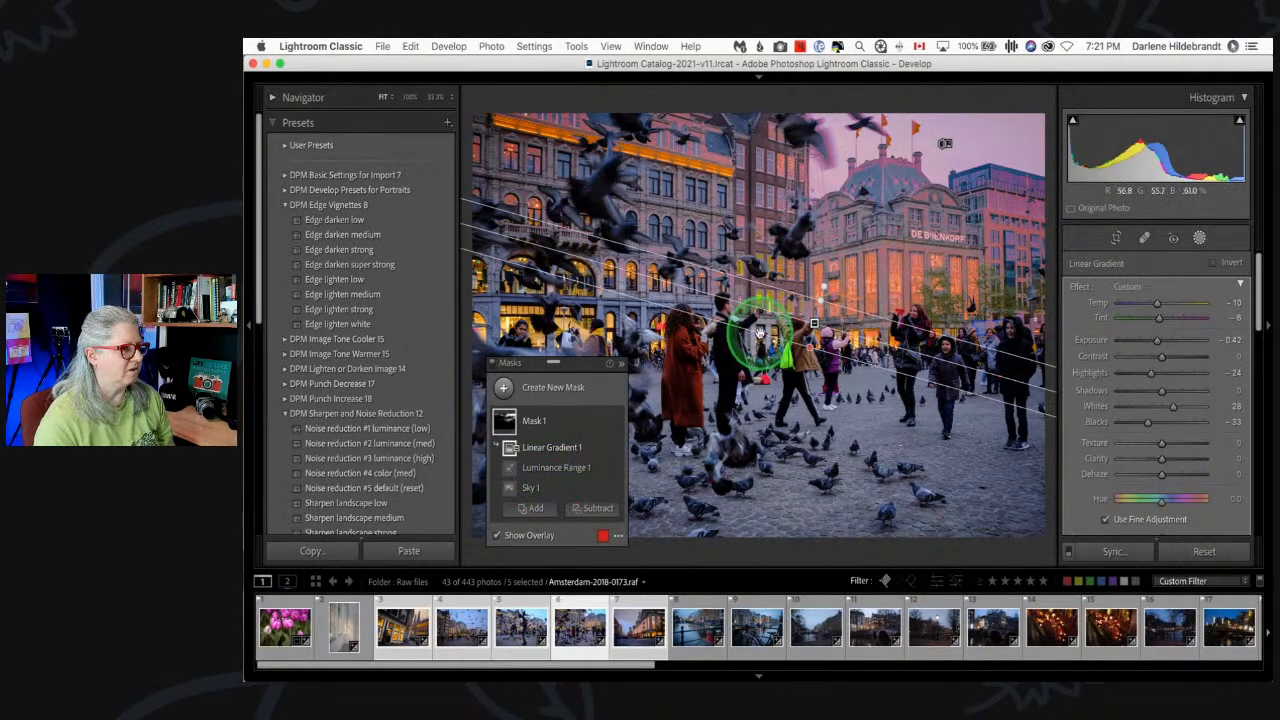
pyautogui.moveTo(813, 324); pyautogui.dragTo(825, 225)
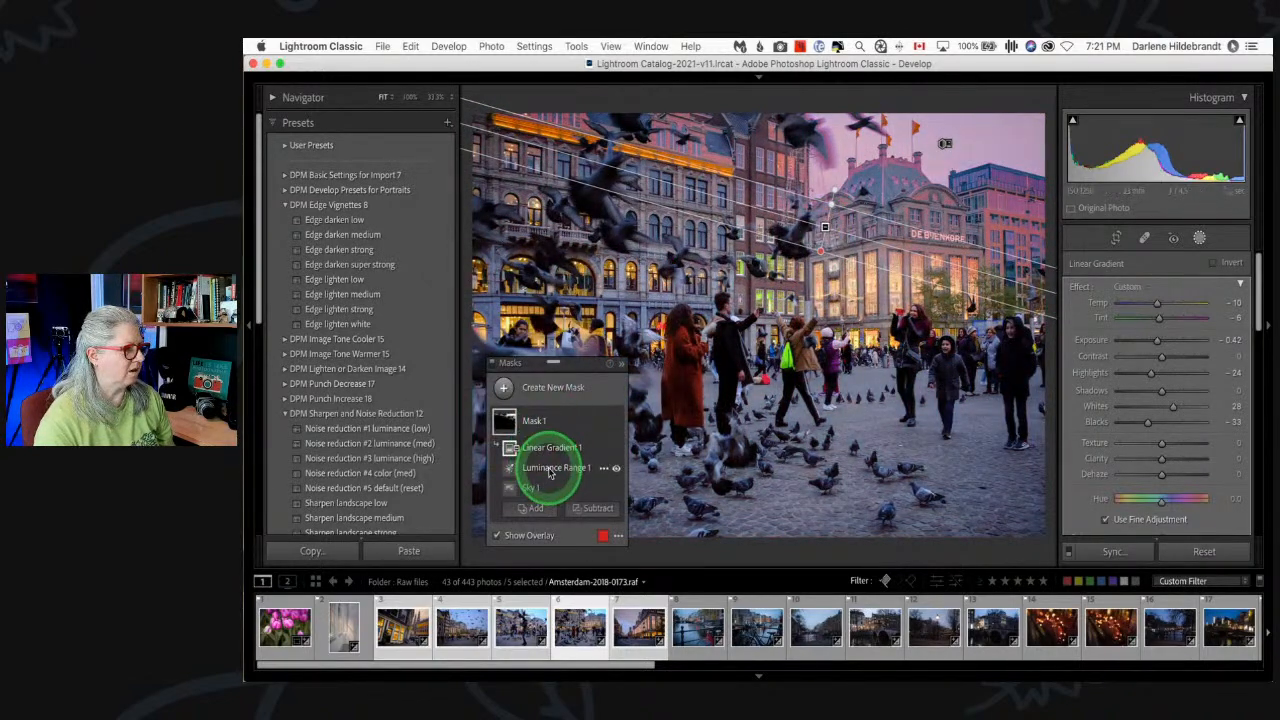
# - Raise the lower limit of Luminance Range 1 to 91/99, hide the mask overlay and leave masking
pyautogui.click(549, 470)
pyautogui.click(940, 143)
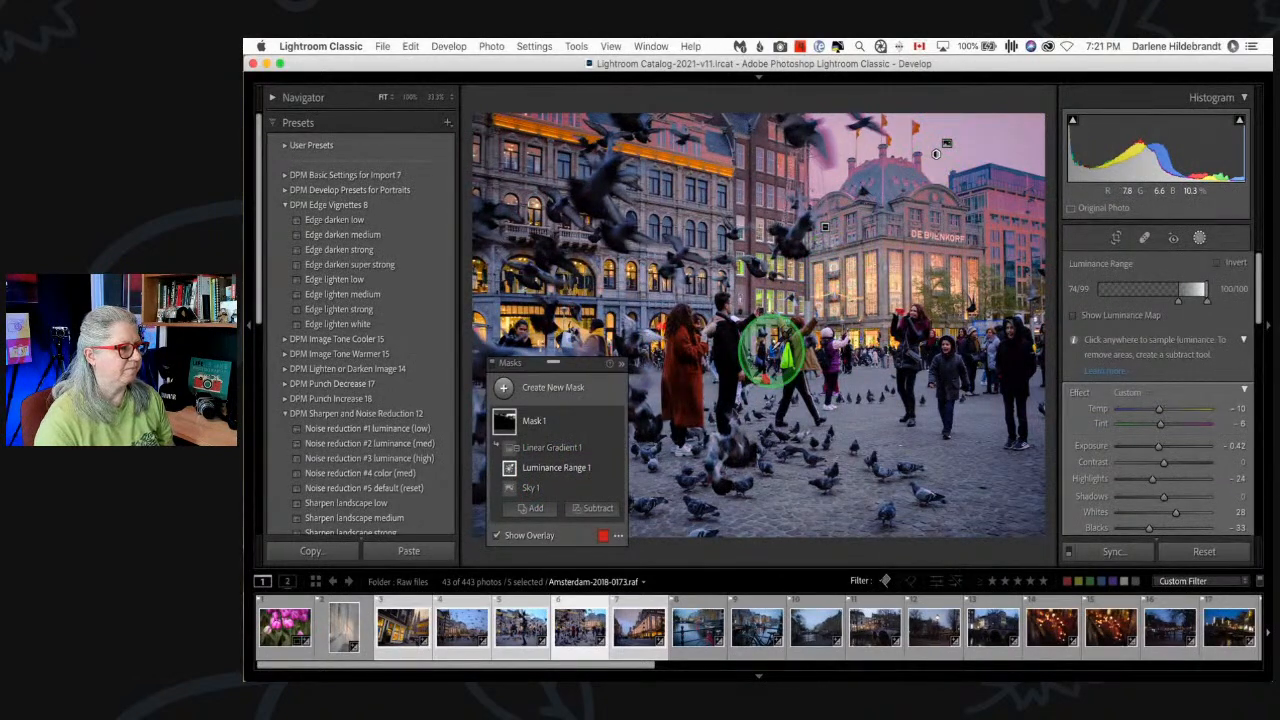
pyautogui.moveTo(1178, 295); pyautogui.dragTo(1198, 300)
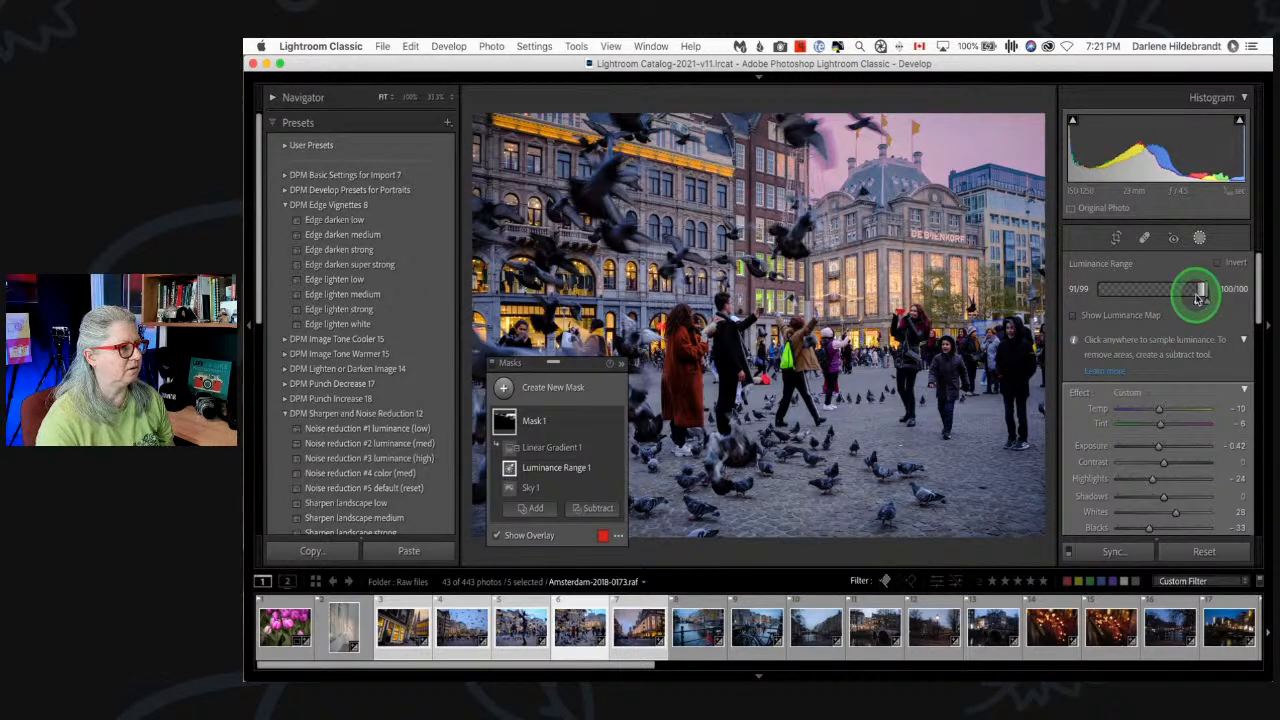
pyautogui.click(497, 535)
pyautogui.click(1200, 237)
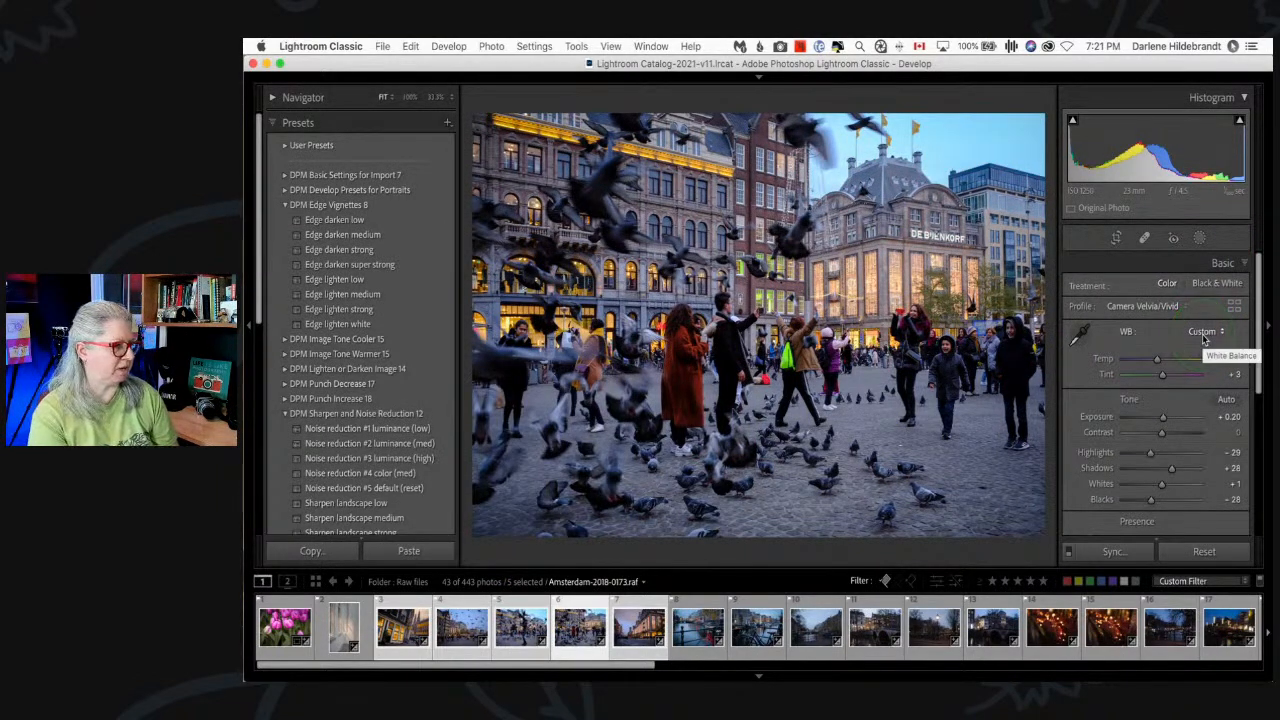
# - Paste the copied settings onto the next photo, Amsterdam-2018-0175, replacing its existing masks
pyautogui.press('Right')
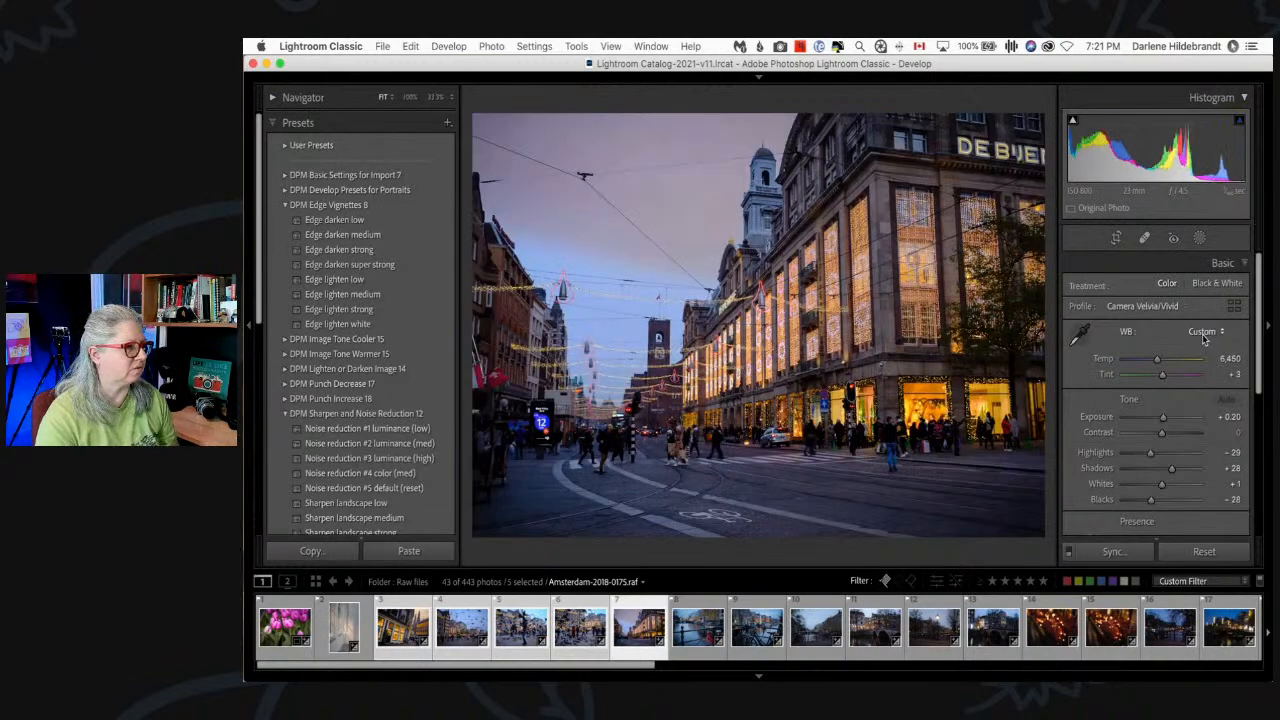
pyautogui.press('super+shift+v')
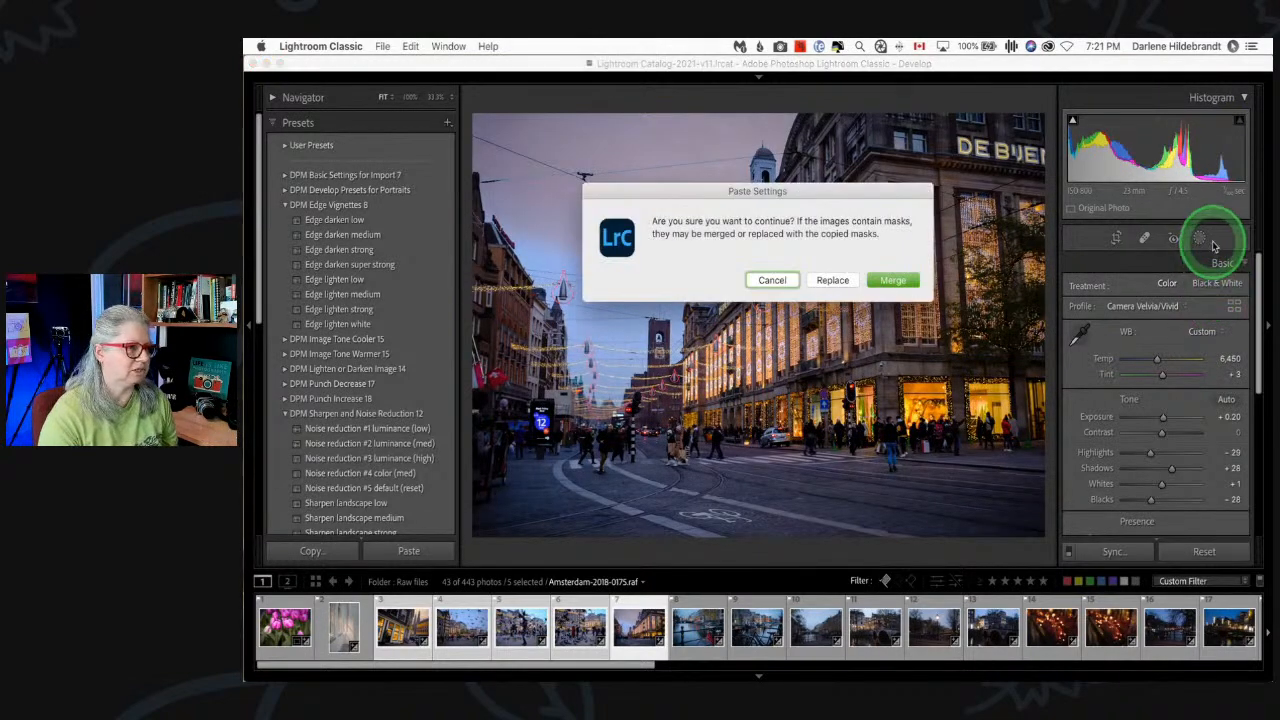
pyautogui.click(833, 280)
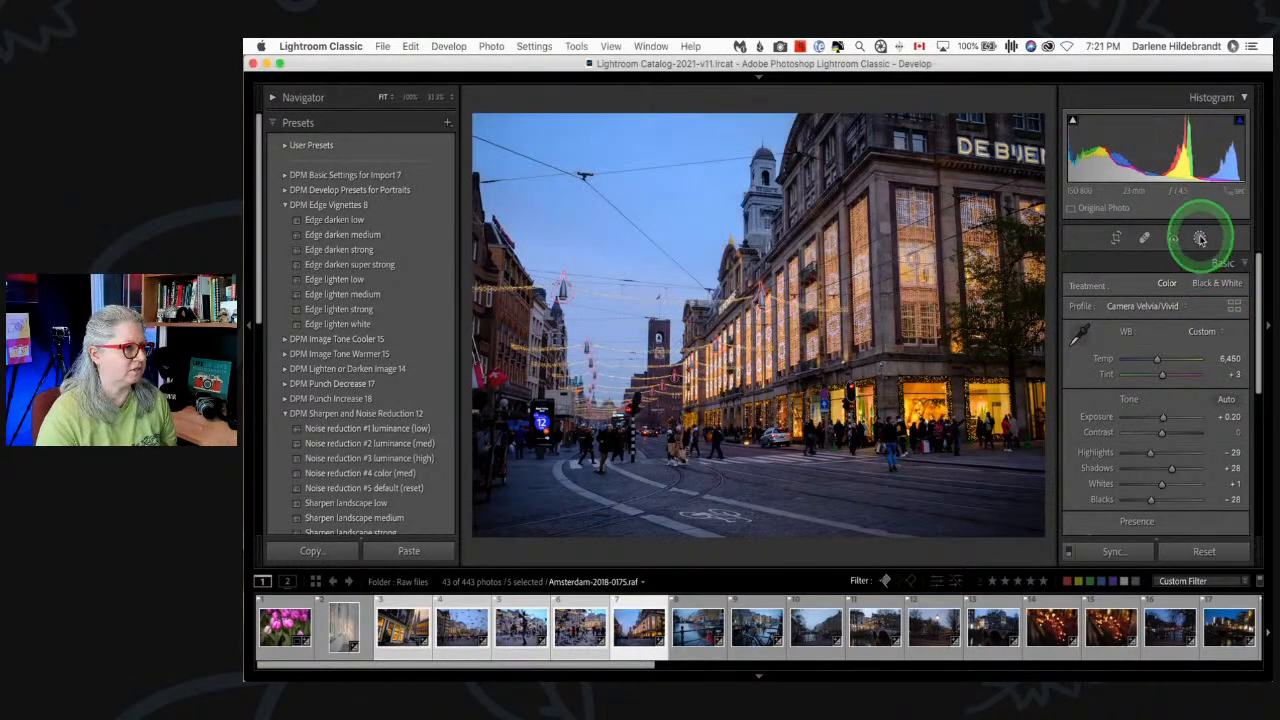
# - Recompute Sky 1 in Mask 1 on photo Amsterdam-2018-0175
pyautogui.click(1200, 239)
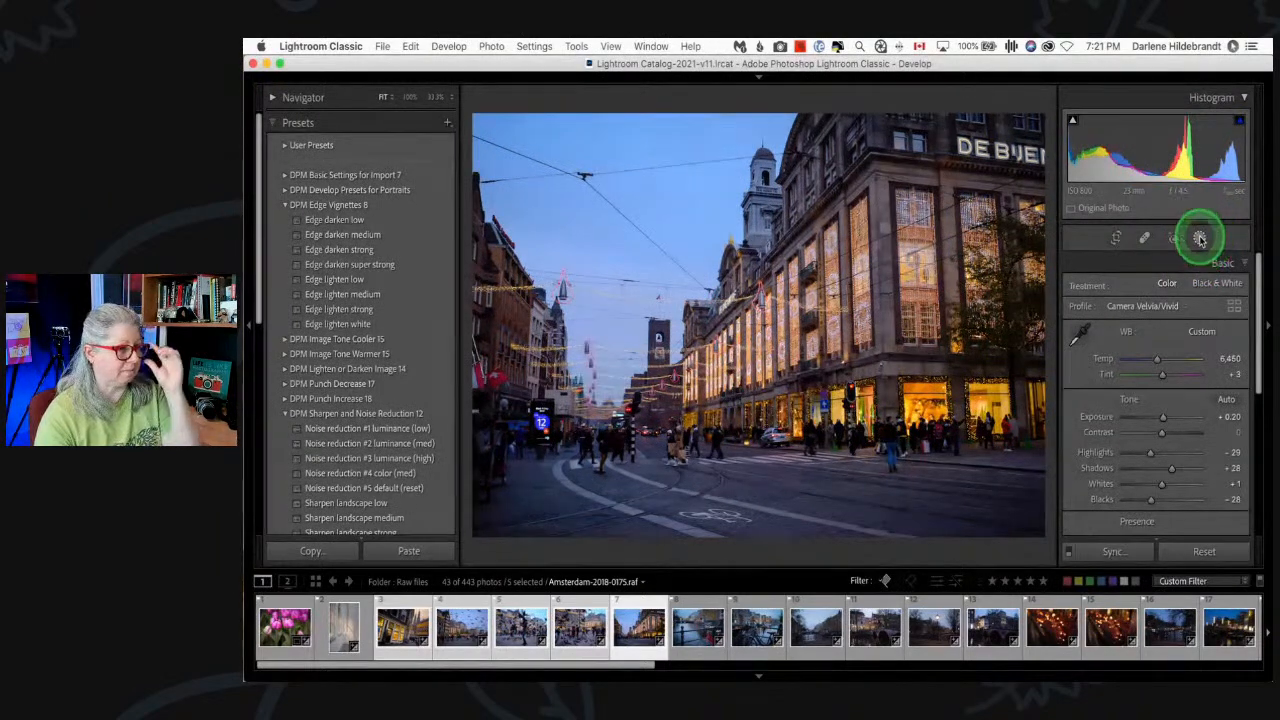
pyautogui.click(545, 486)
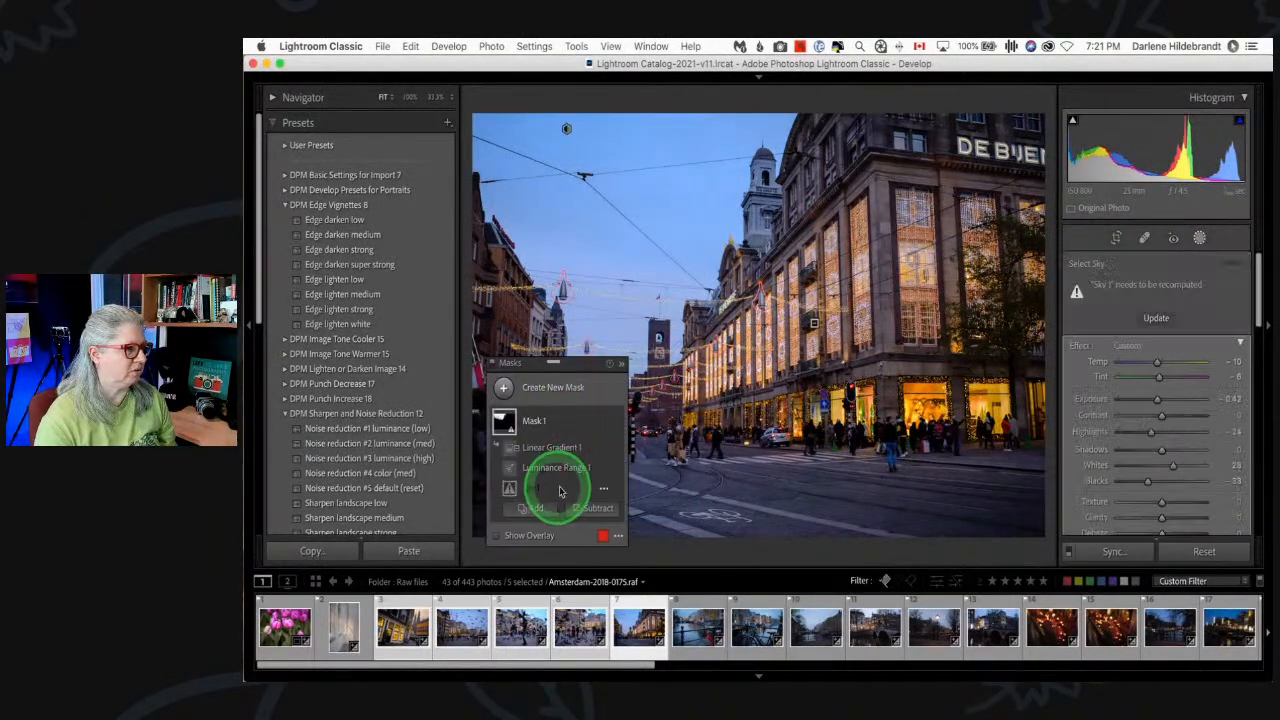
pyautogui.click(1155, 317)
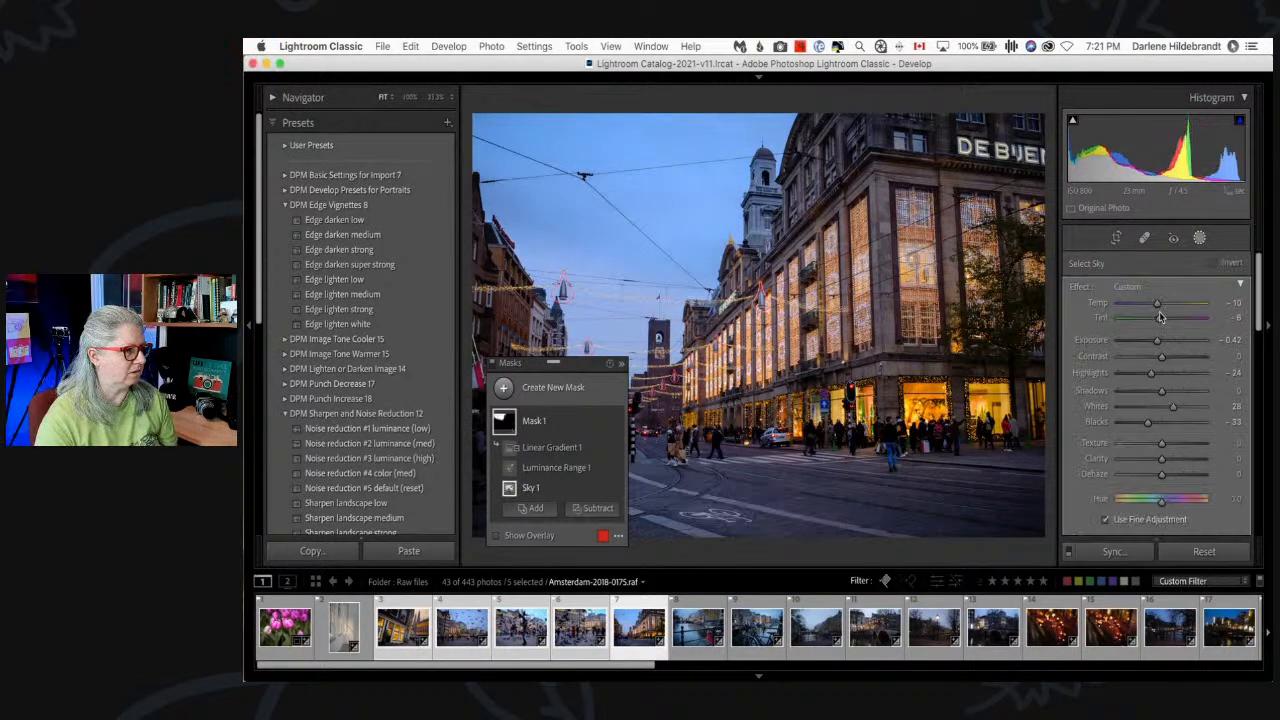
# - Rotate Linear Gradient 1 to slope up toward the De Bijenkorf building and move it to the far end of the lit facade
pyautogui.click(545, 448)
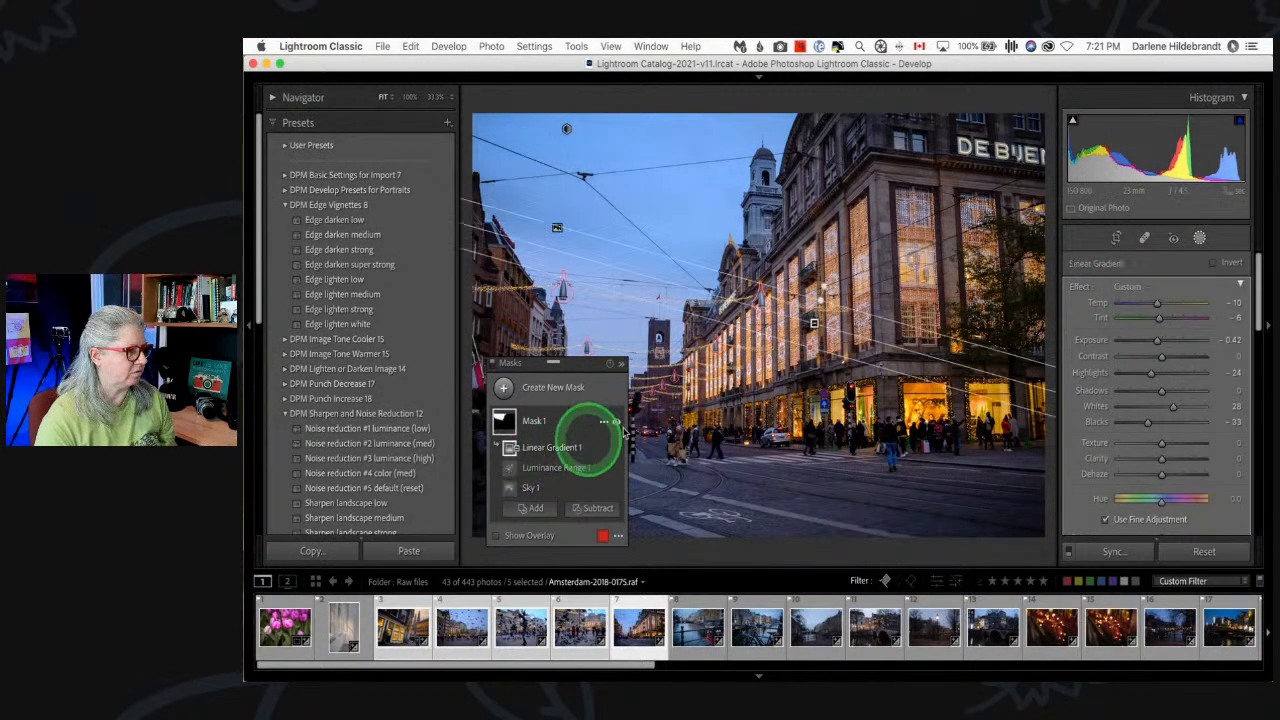
pyautogui.moveTo(815, 322); pyautogui.dragTo(789, 446)
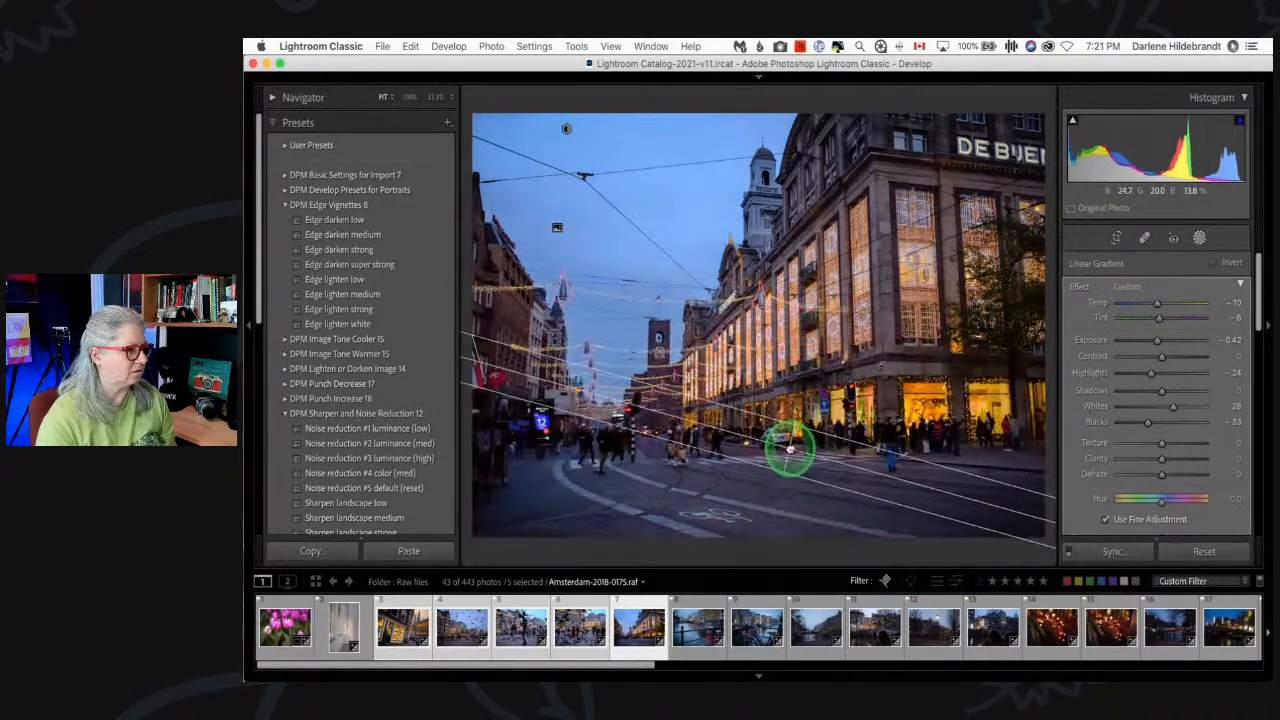
pyautogui.moveTo(893, 475); pyautogui.dragTo(894, 371)
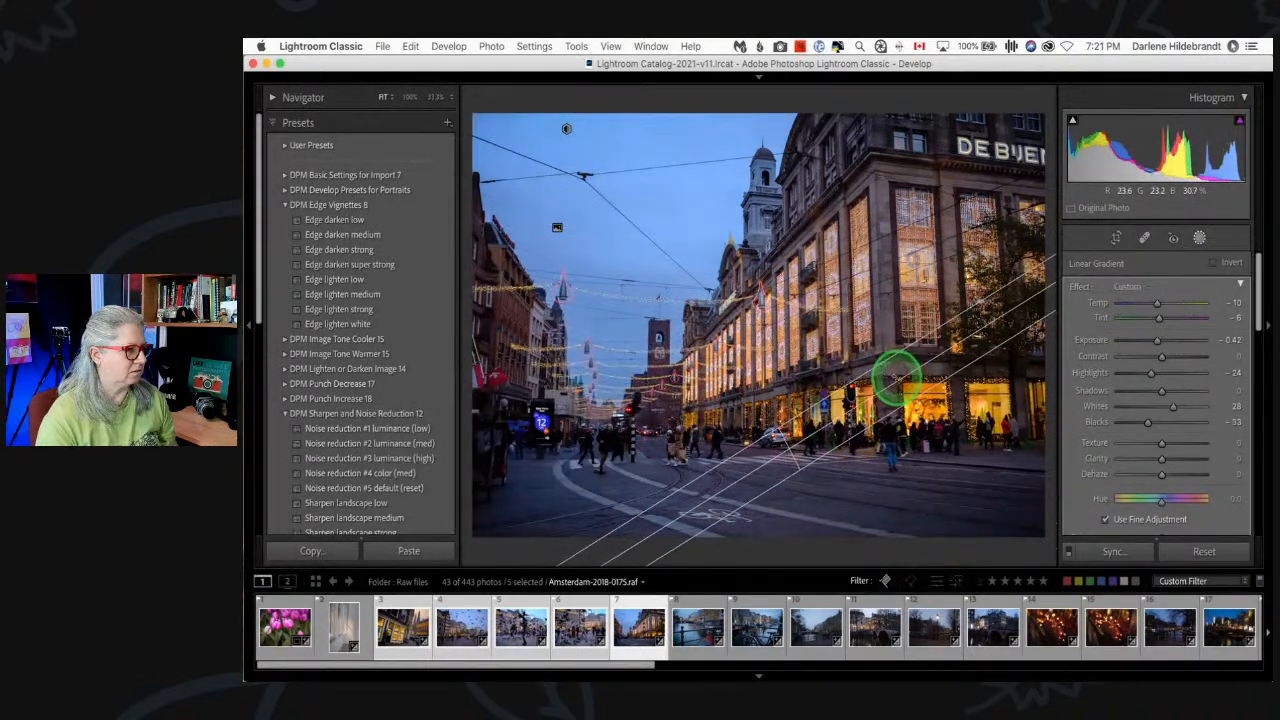
pyautogui.moveTo(787, 445); pyautogui.dragTo(730, 342)
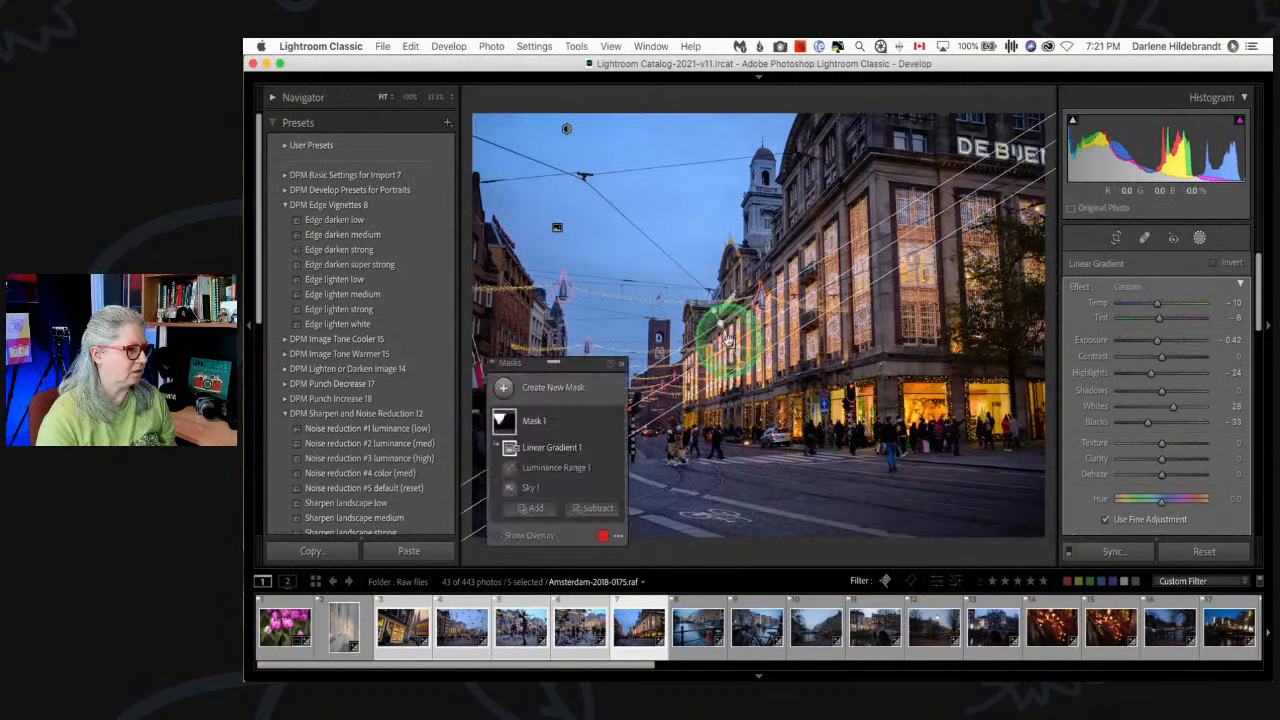
# - Check the mask overlay, then set Mask 1's Temp to -17 and Exposure to -0.84 with the overlay hidden
pyautogui.click(551, 468)
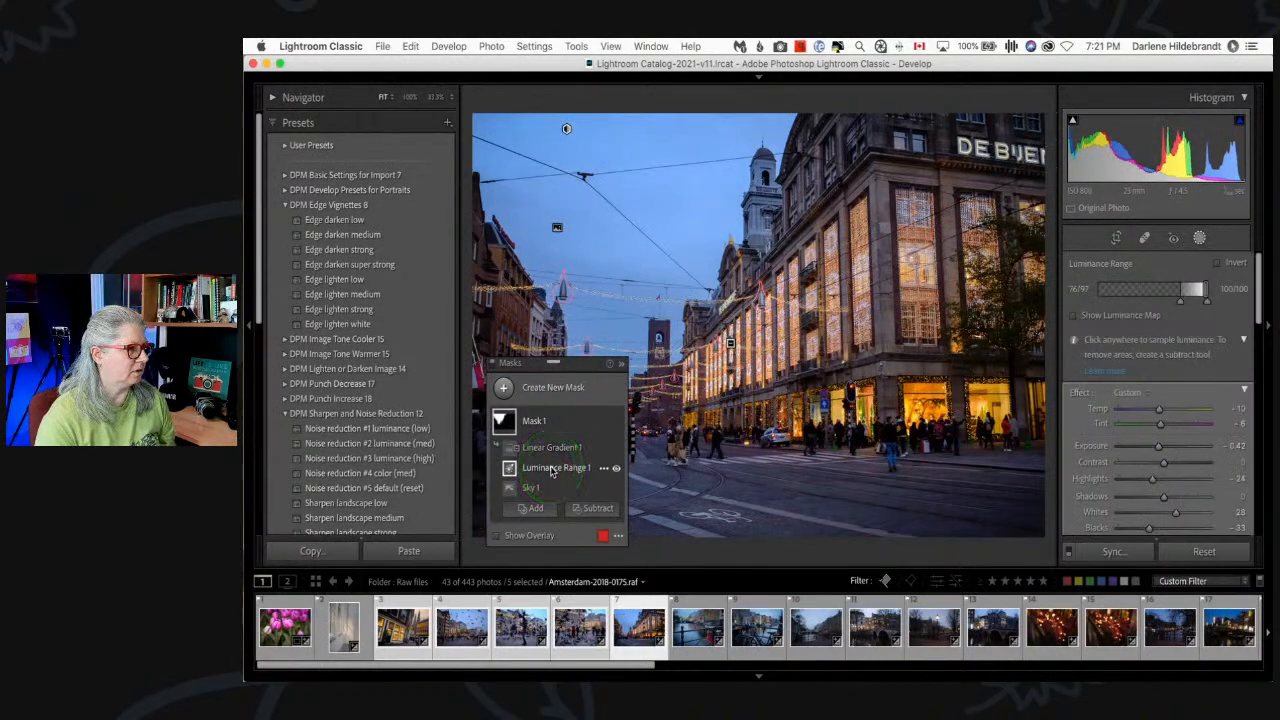
pyautogui.click(495, 536)
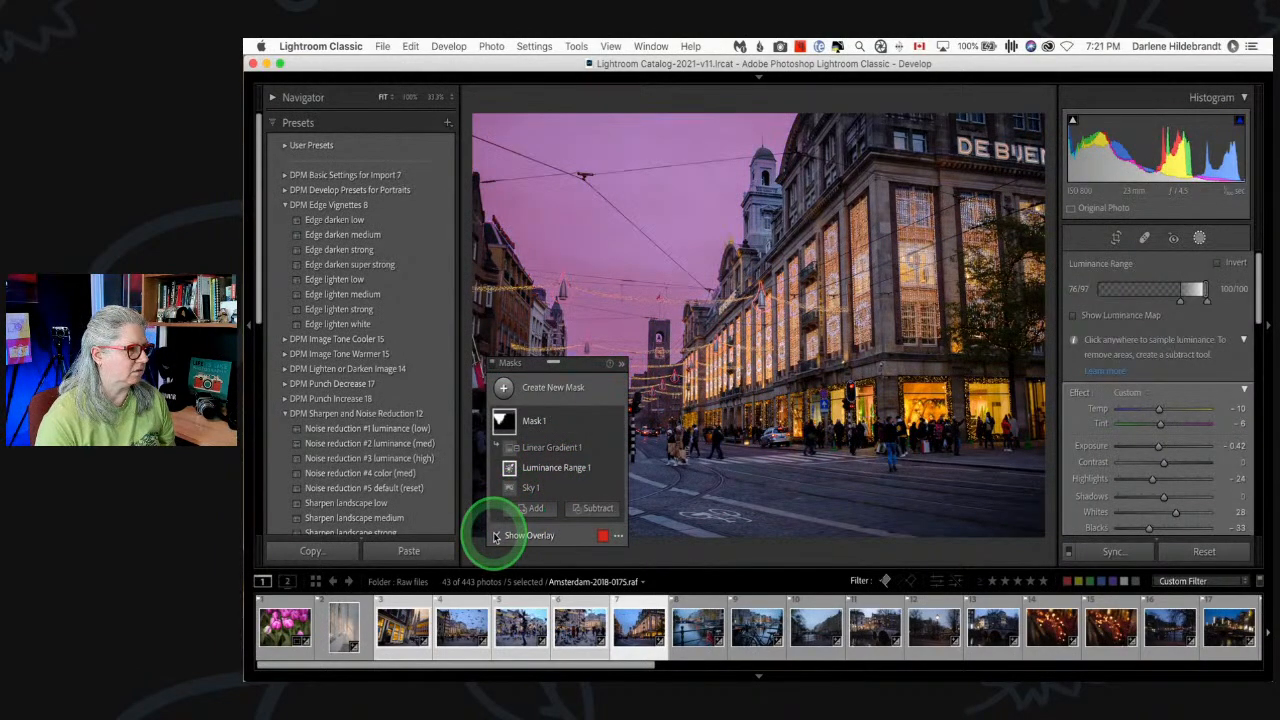
pyautogui.click(535, 422)
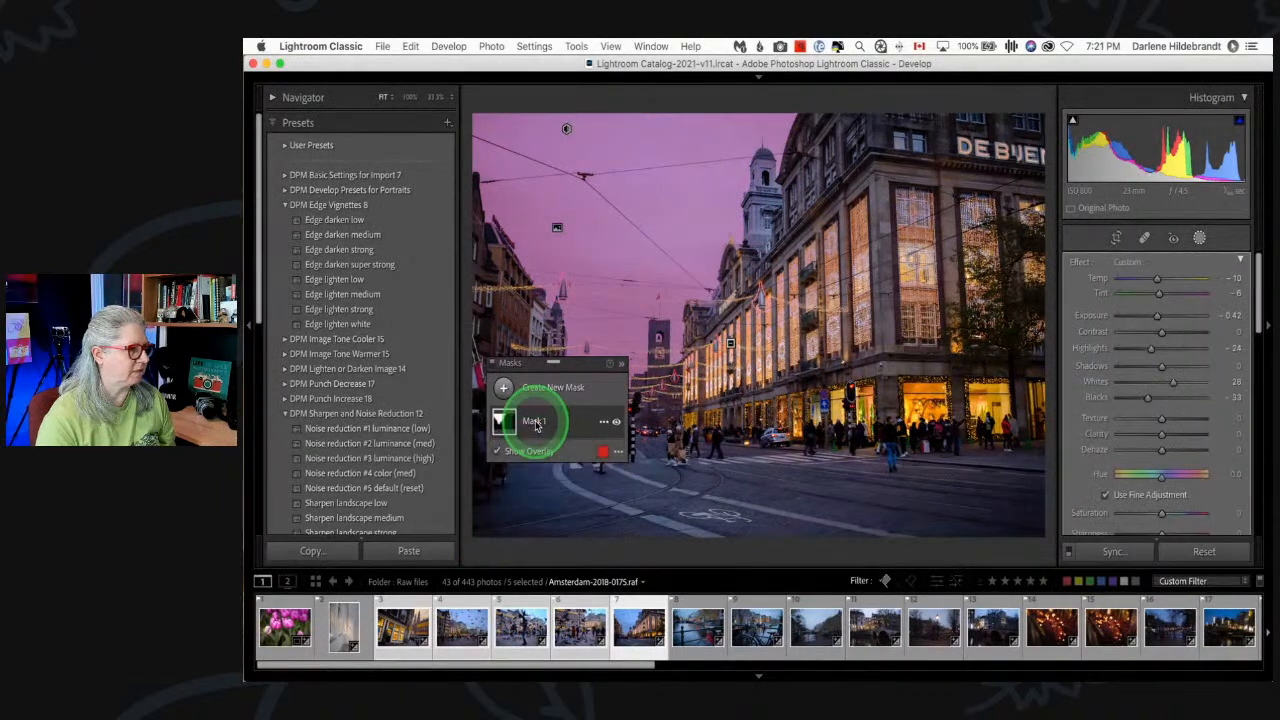
pyautogui.moveTo(1140, 315); pyautogui.dragTo(1154, 280)
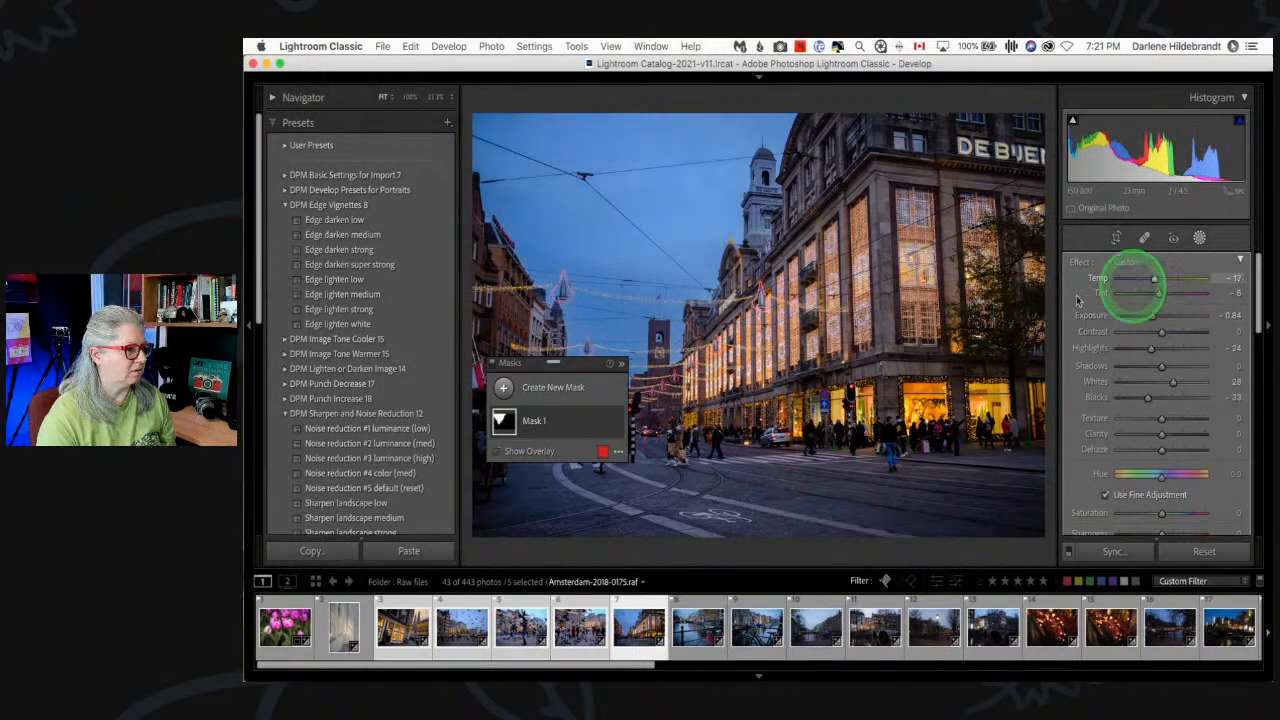
pyautogui.click(495, 451)
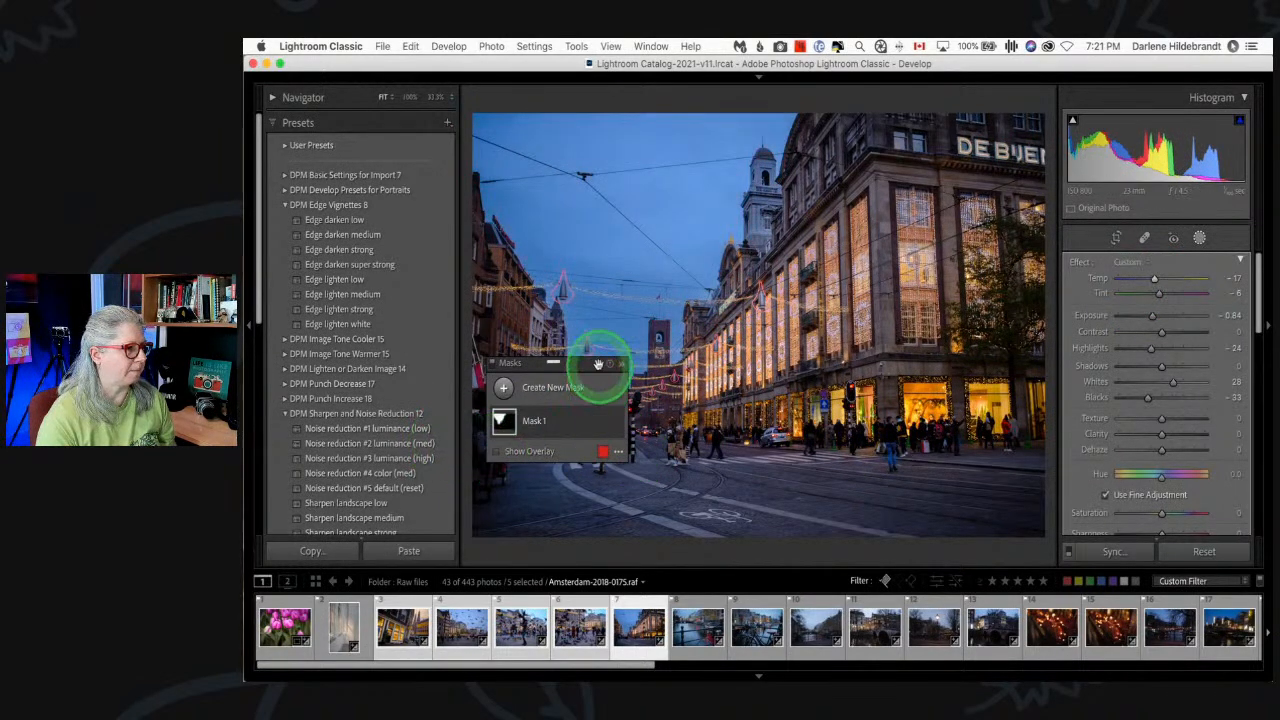
# - Move the floating mask list clear of the pedestrians, inspect the sky's Tint and leave masking
pyautogui.moveTo(597, 363); pyautogui.dragTo(937, 466)
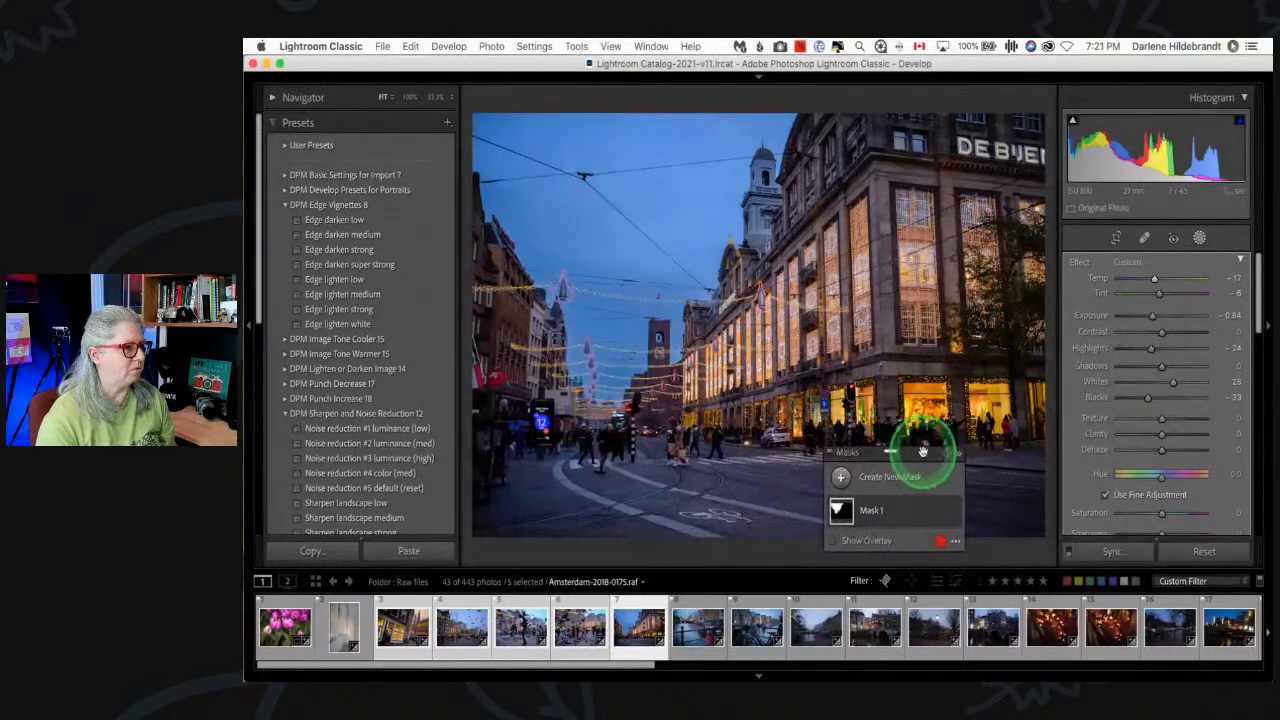
pyautogui.click(1159, 294)
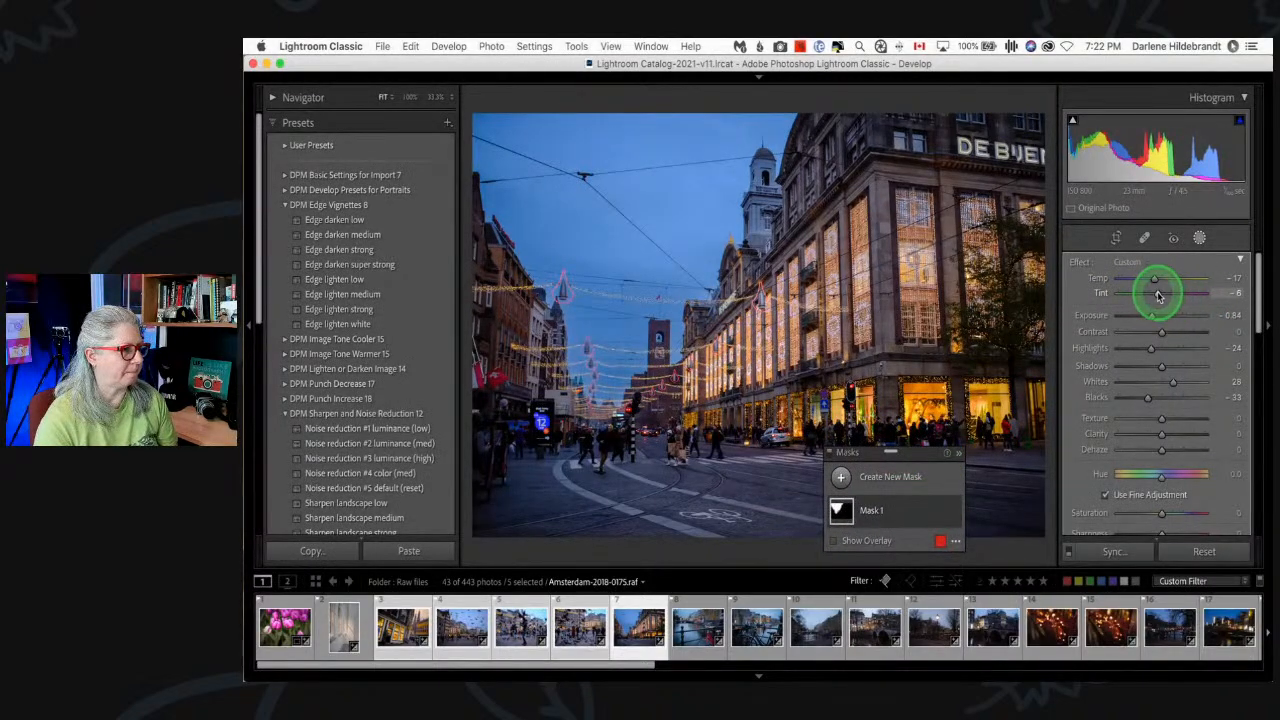
pyautogui.click(1199, 237)
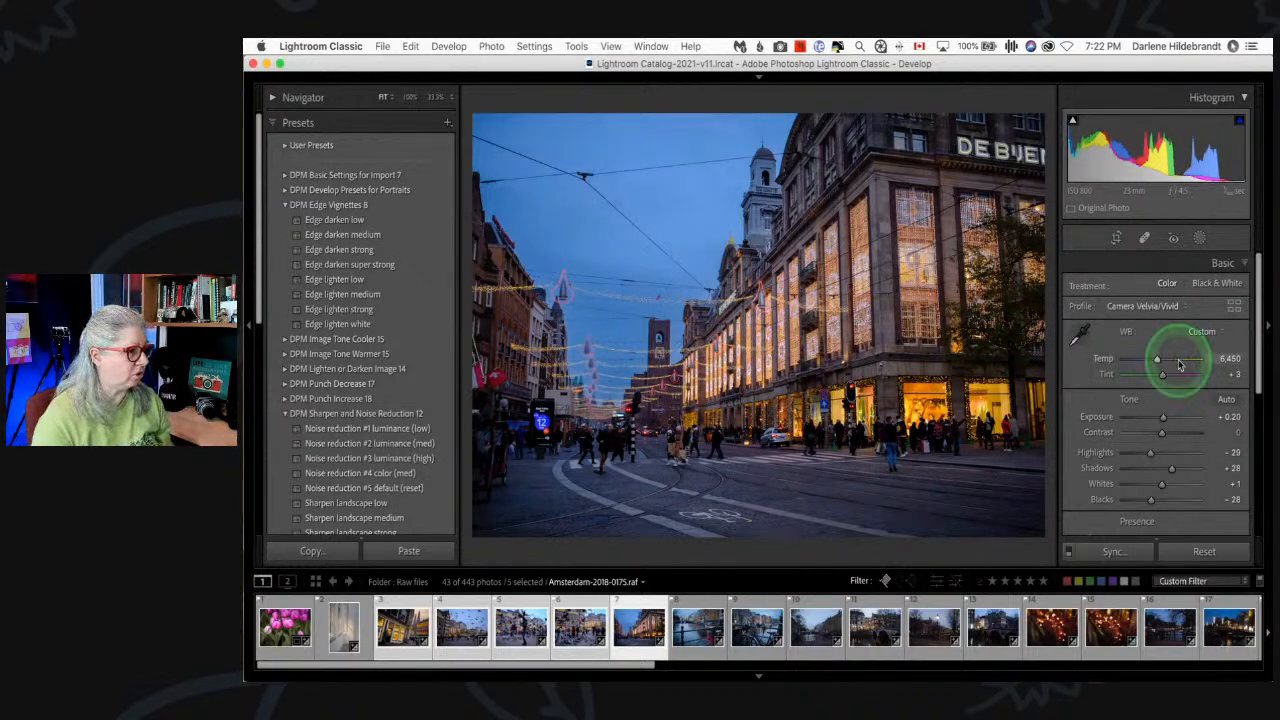
# - Adjust the photo's basic tones: Whites +10, Highlights -6 and Blacks -27, checking for clipping
pyautogui.keyDown('alt'); pyautogui.click(1161, 486); pyautogui.keyUp('alt')
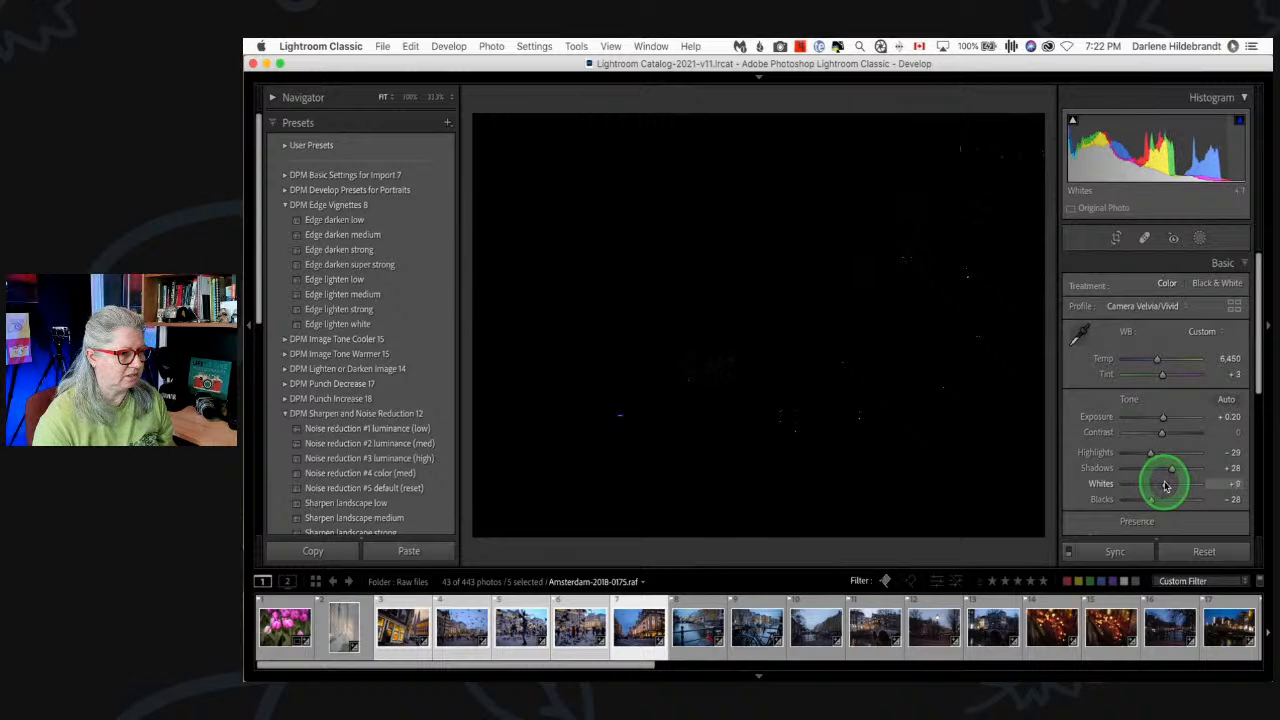
pyautogui.moveTo(1165, 486); pyautogui.dragTo(1160, 455)
pyautogui.keyDown('alt'); pyautogui.click(1150, 500); pyautogui.keyUp('alt')
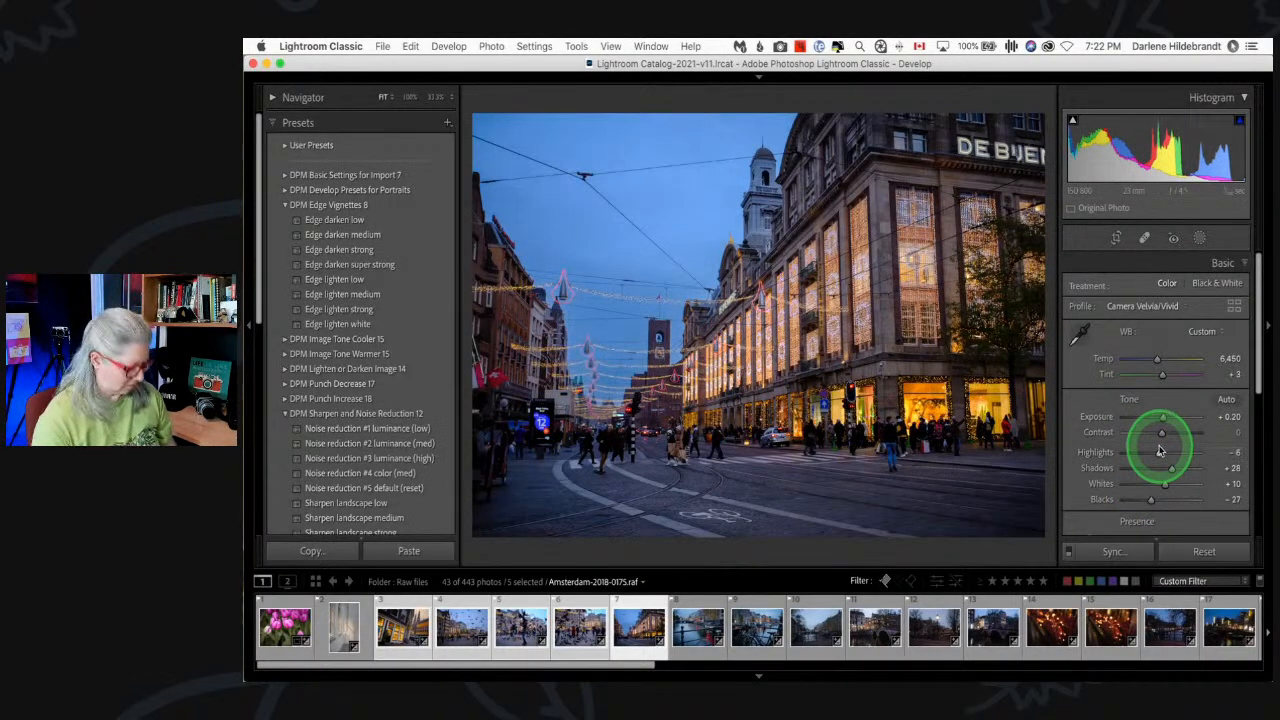
# - Auto-straighten the photo with the crop tool and apply the crop
pyautogui.press('r')
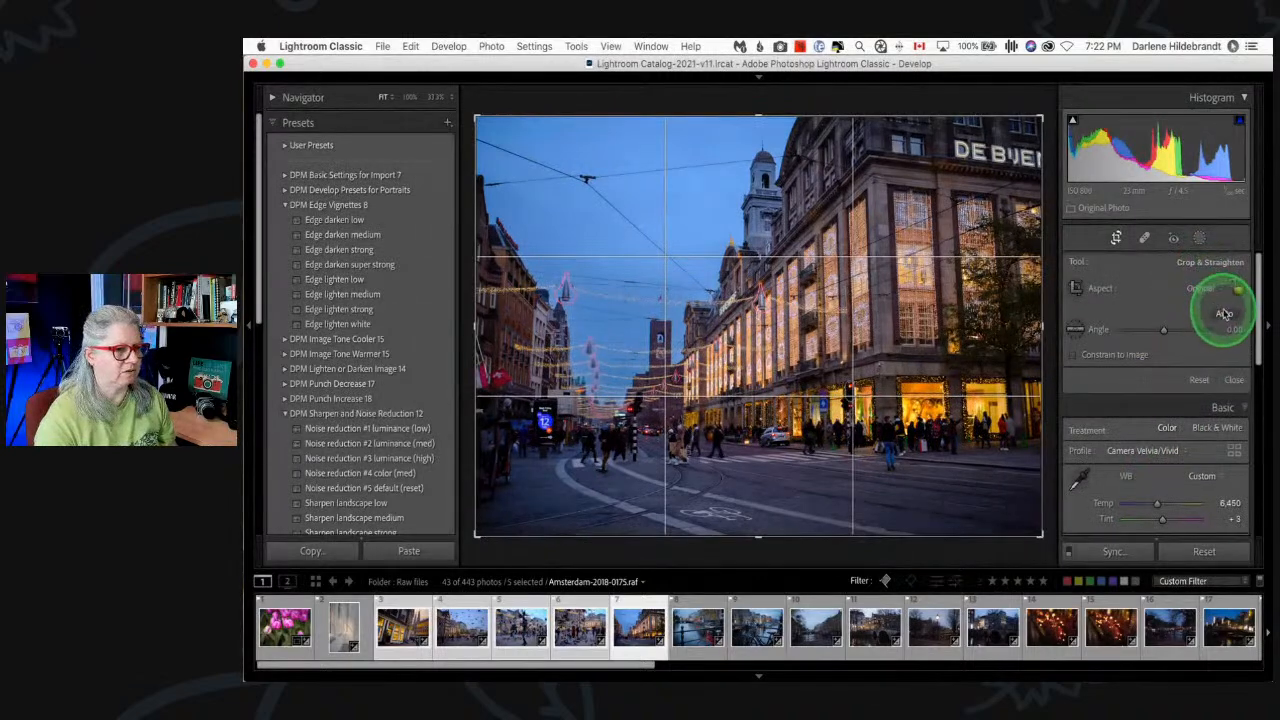
pyautogui.click(1224, 316)
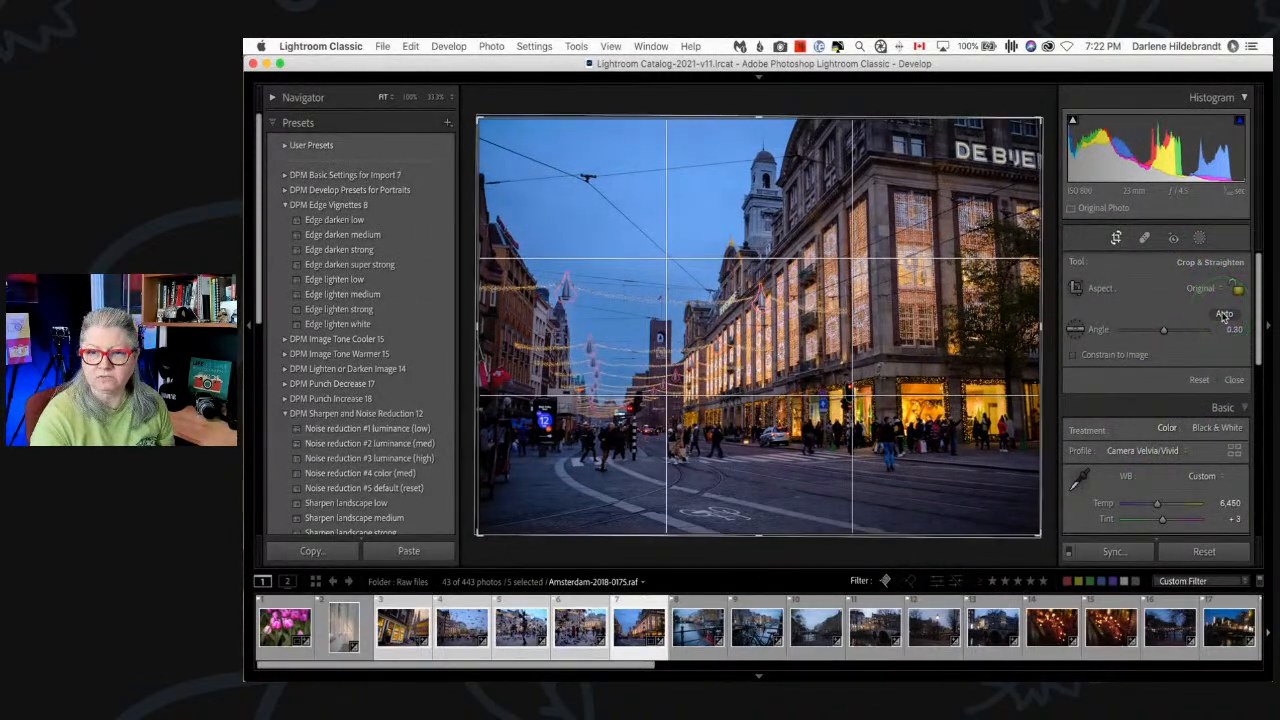
pyautogui.press('Return')
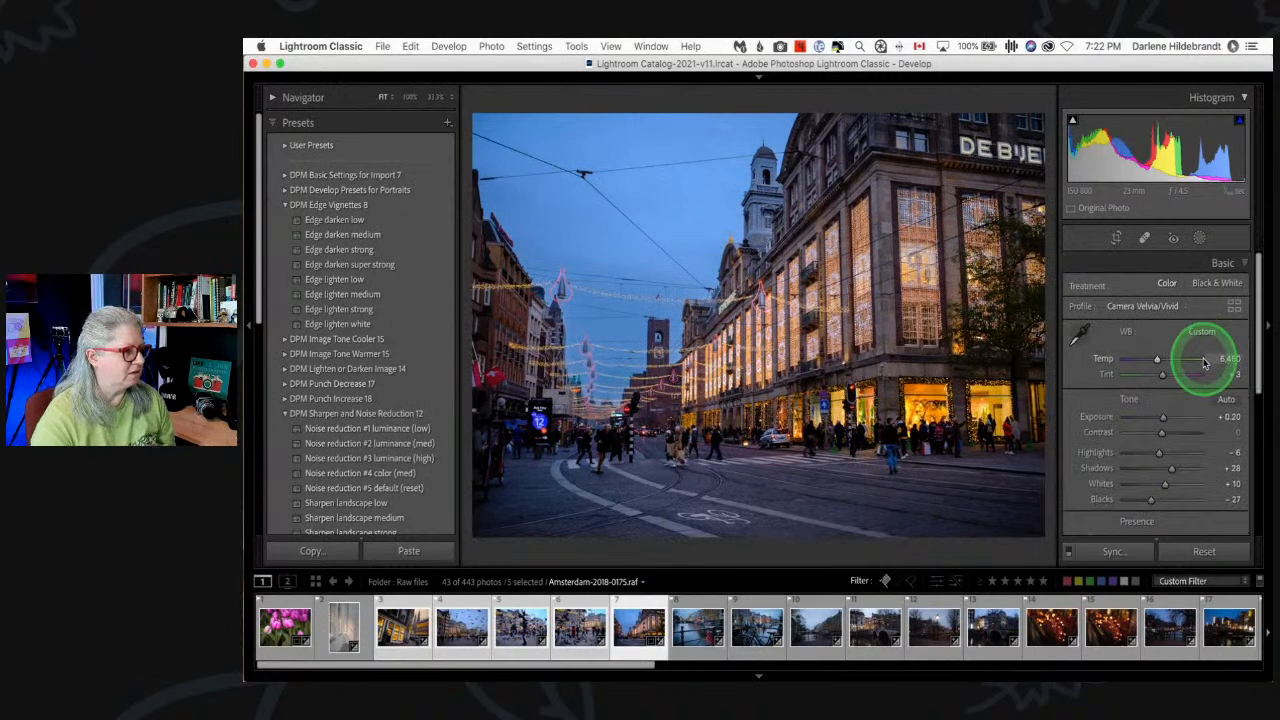
# - Try the Vertical Upright perspective correction on the photo and compare it with the unedited version
pyautogui.scroll(-3, 1205, 361)
pyautogui.scroll(-5, 1198, 424)
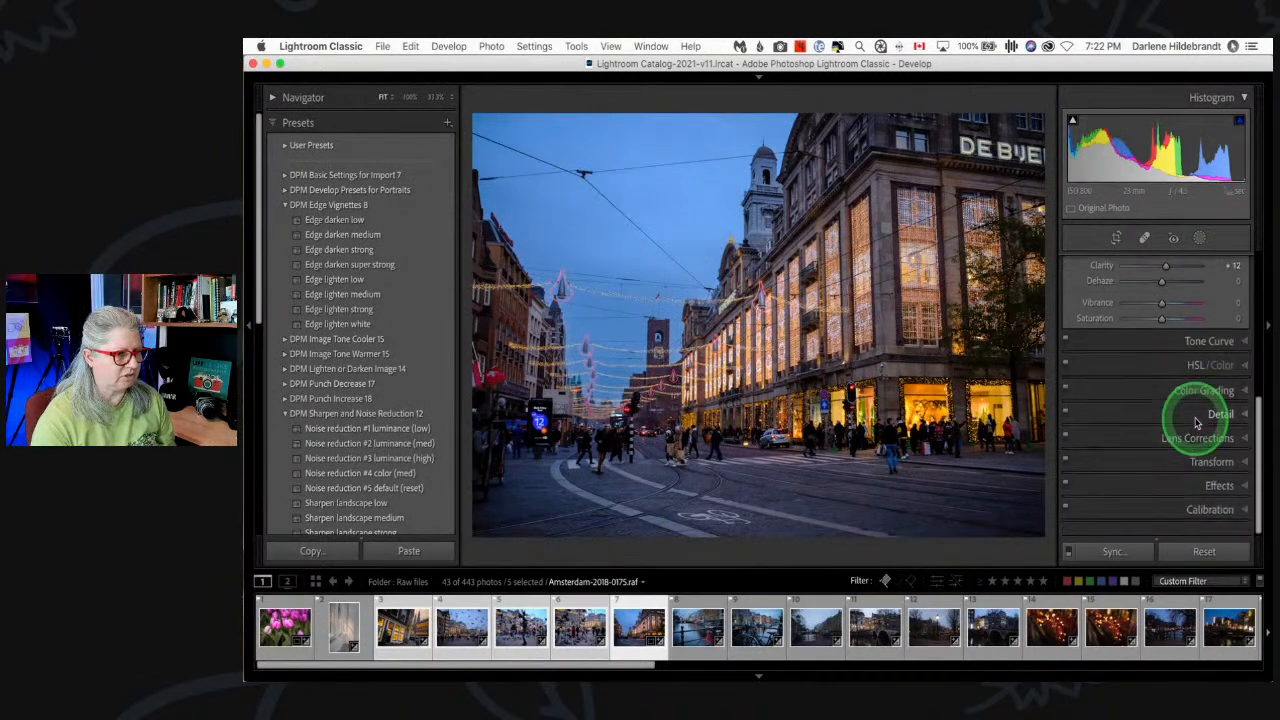
pyautogui.click(1202, 471)
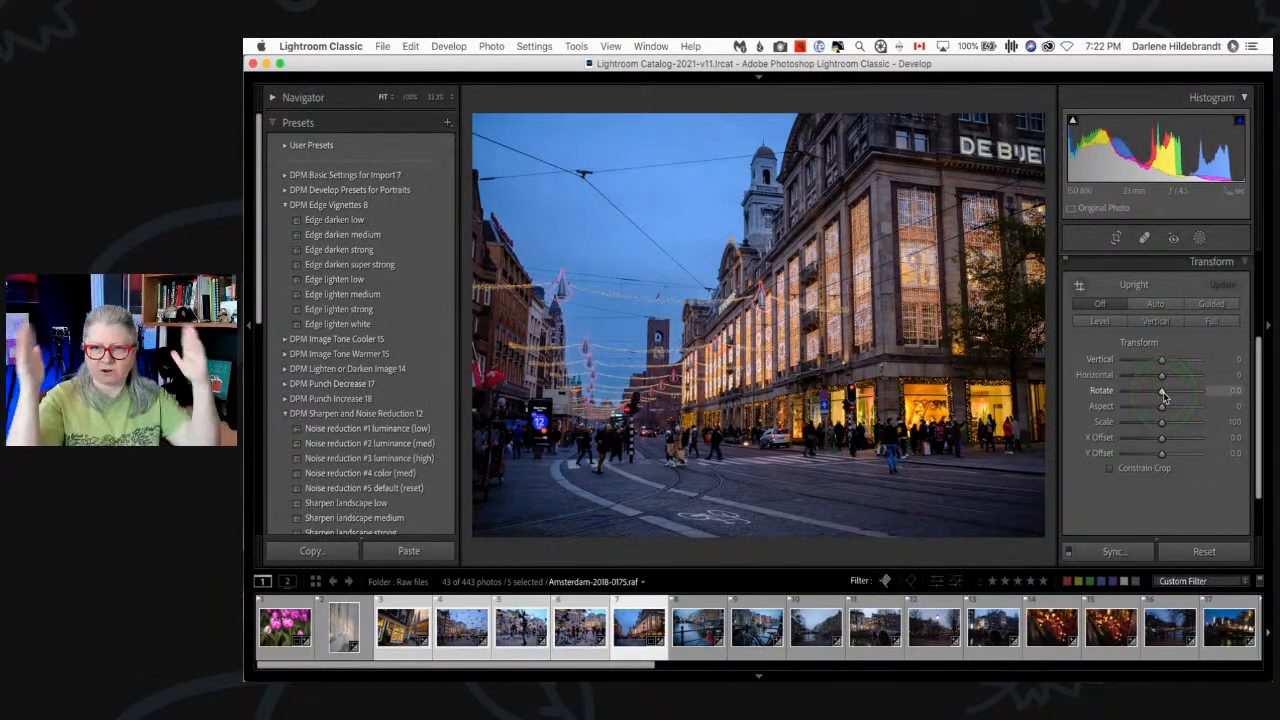
pyautogui.click(1155, 321)
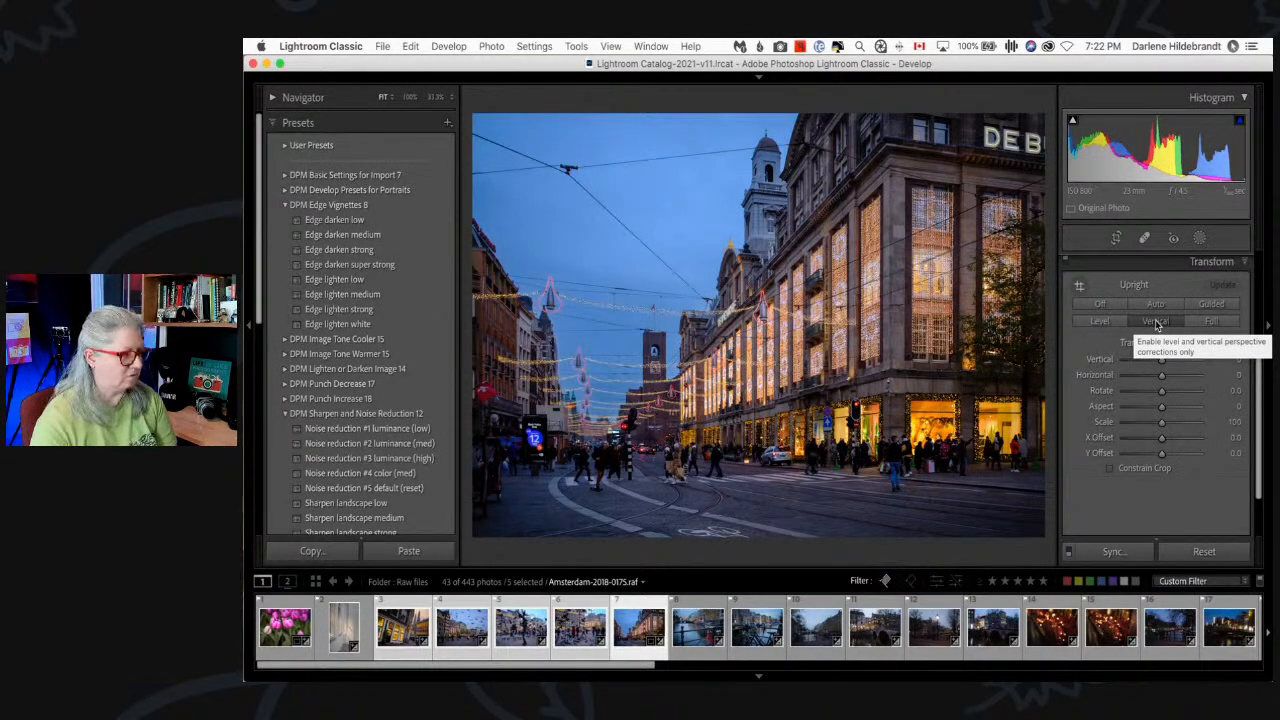
pyautogui.press('\\')
pyautogui.press('\\')
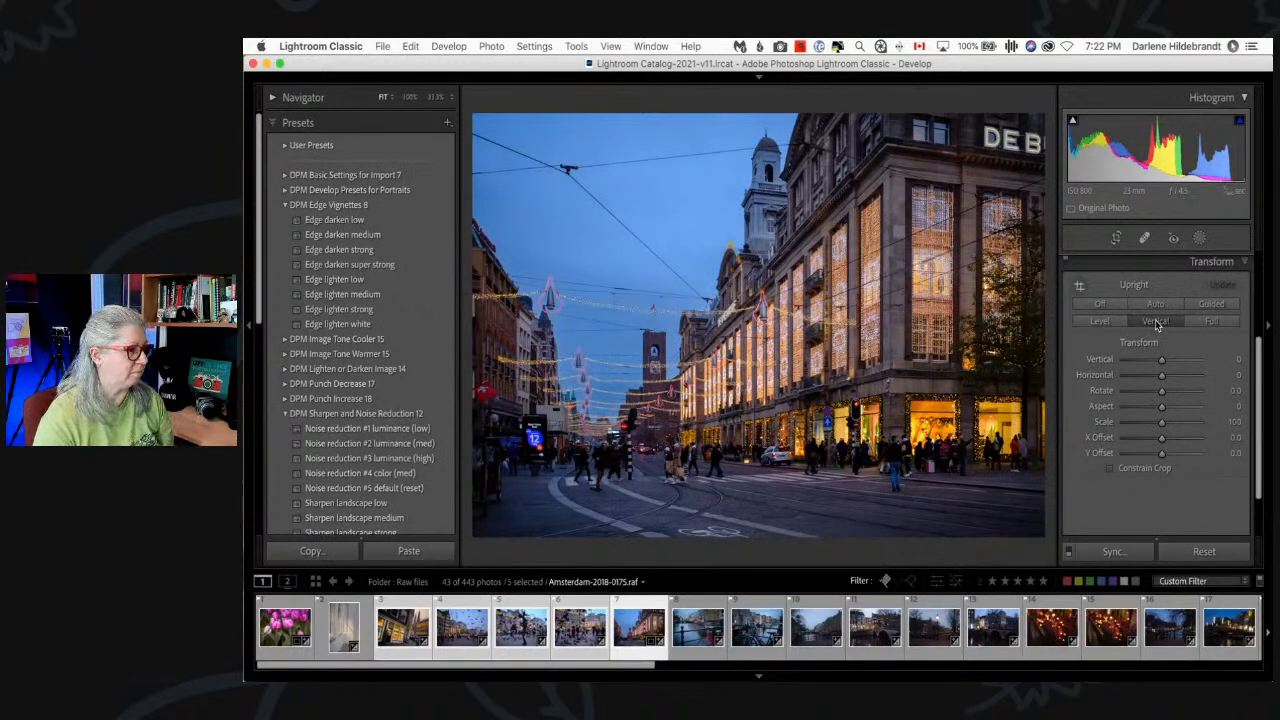
# - Shift the perspective-corrected photo slightly to the right within the crop frame and apply the crop
pyautogui.click(633, 482)
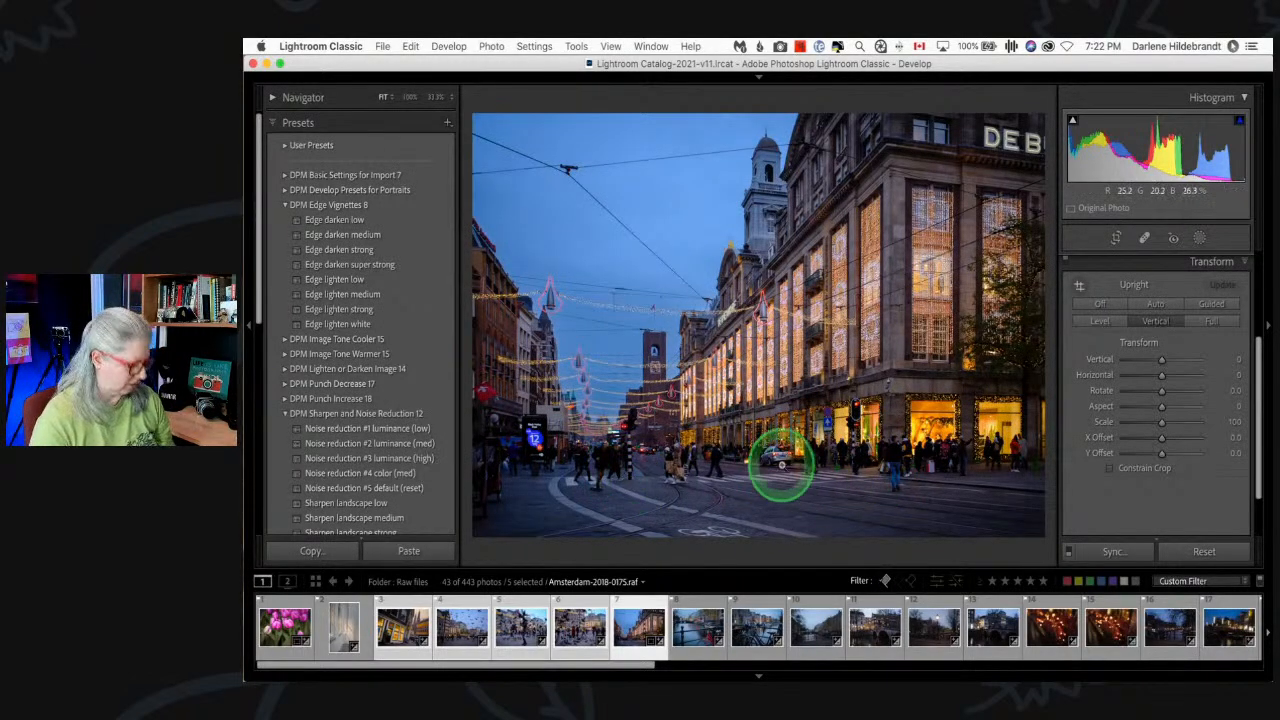
pyautogui.press('r')
pyautogui.moveTo(735, 447); pyautogui.dragTo(757, 448)
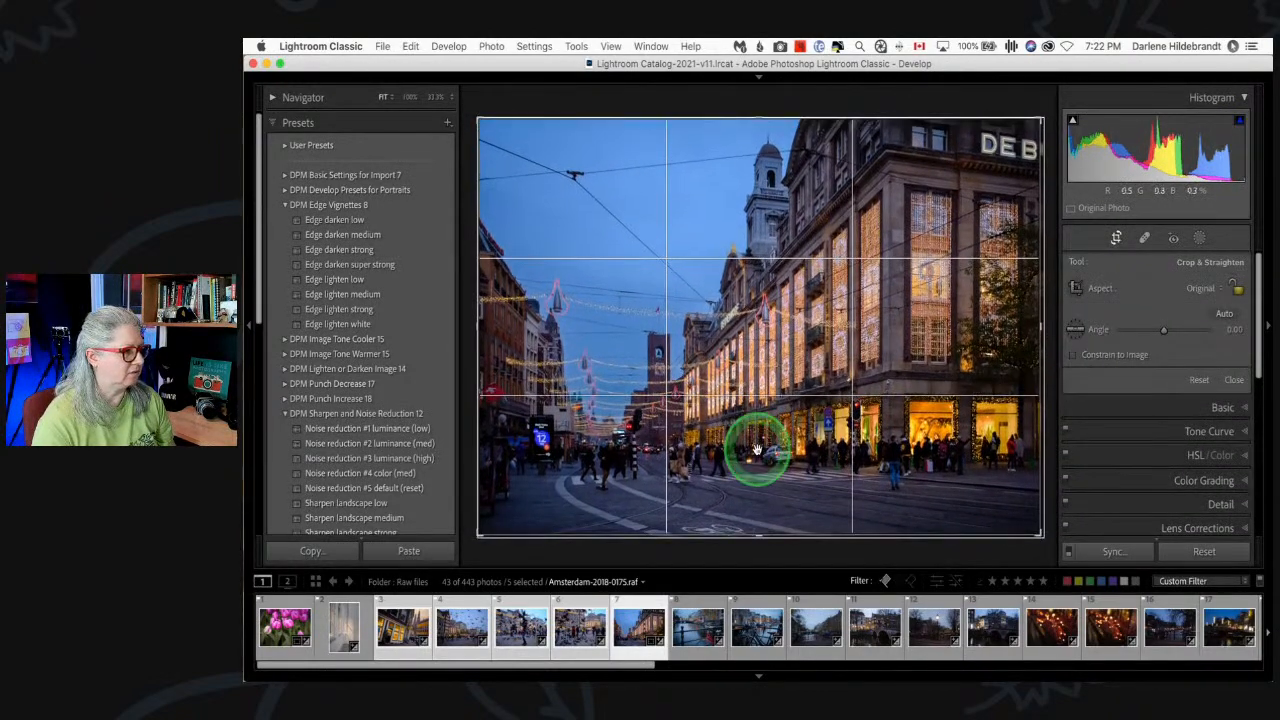
pyautogui.press('Return')
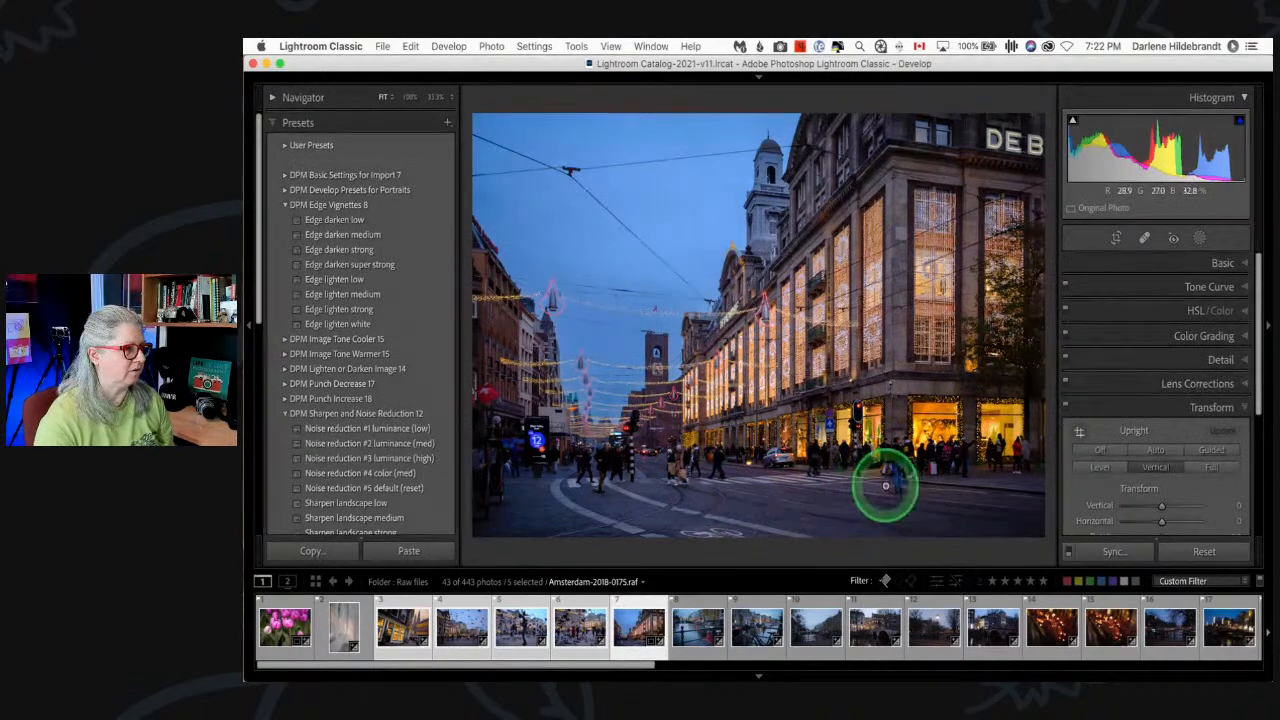
# - Turn Upright off and correct the perspective manually with Vertical -14, Rotate +0.7 and Constrain Crop enabled
pyautogui.scroll(-3, 1150, 372)
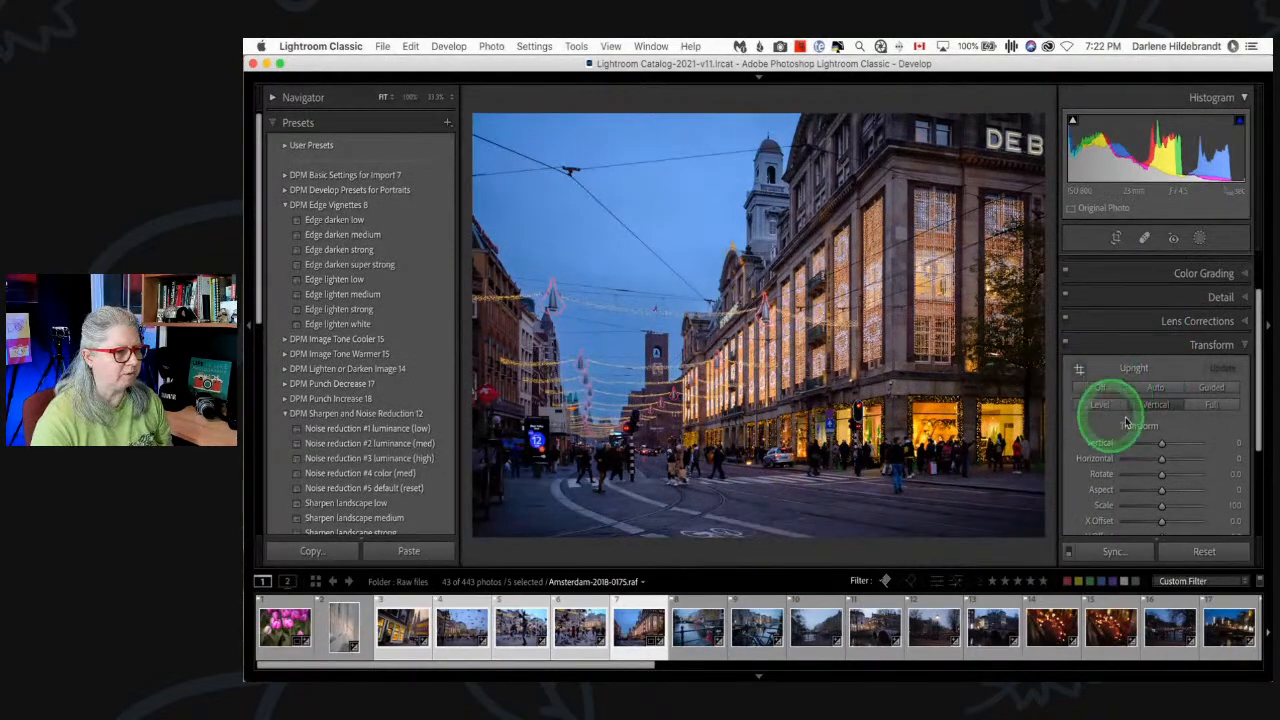
pyautogui.click(1101, 388)
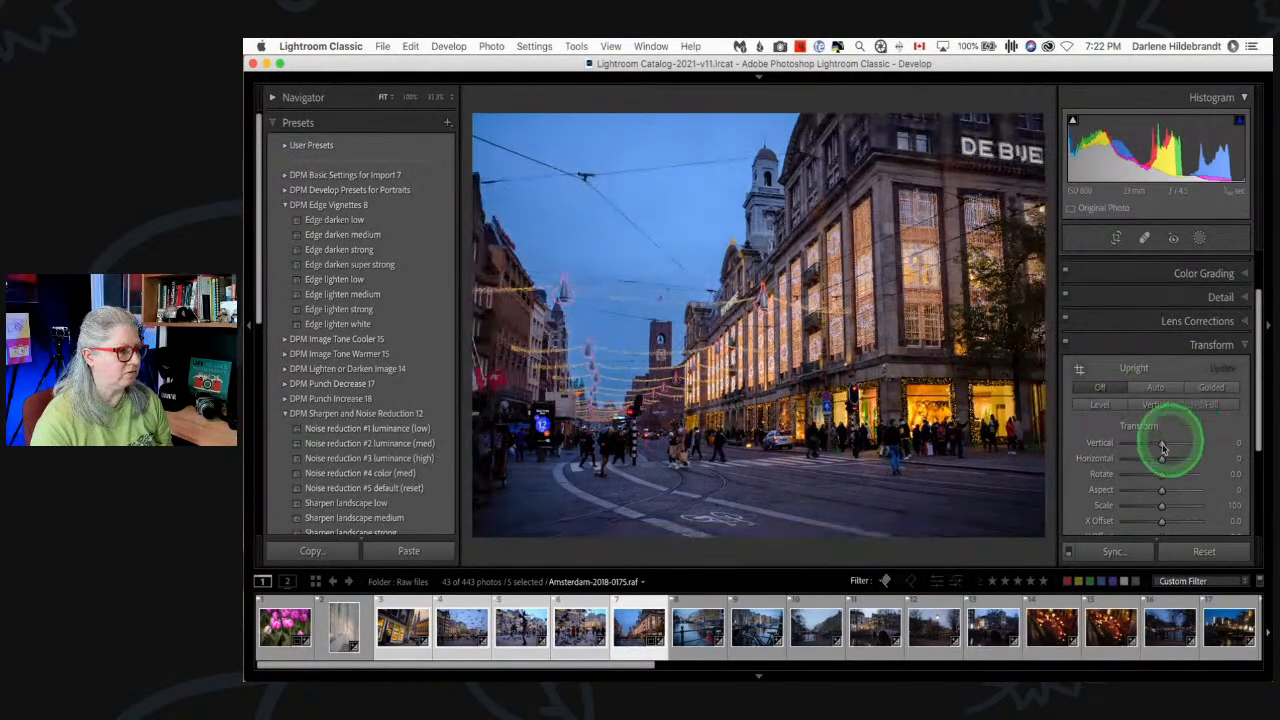
pyautogui.moveTo(1160, 443); pyautogui.dragTo(1158, 446)
pyautogui.scroll(-3, 1155, 440)
pyautogui.click(1109, 491)
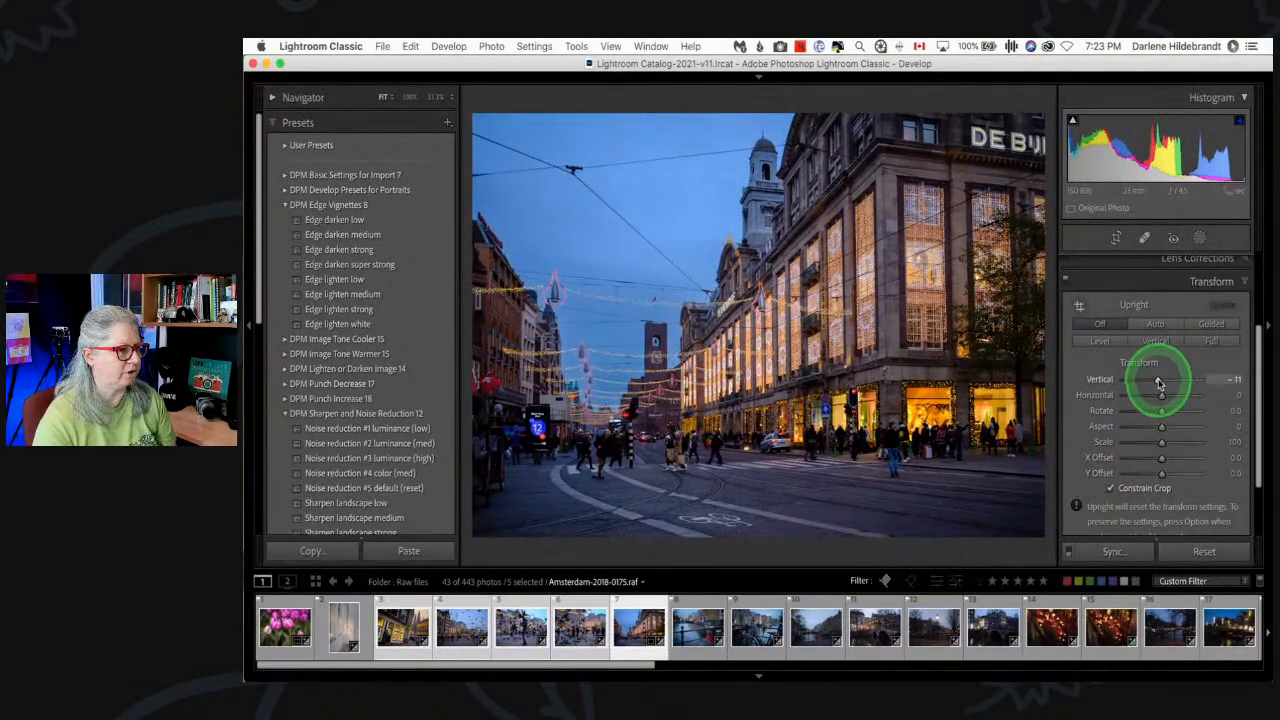
pyautogui.moveTo(1158, 383); pyautogui.dragTo(1157, 383)
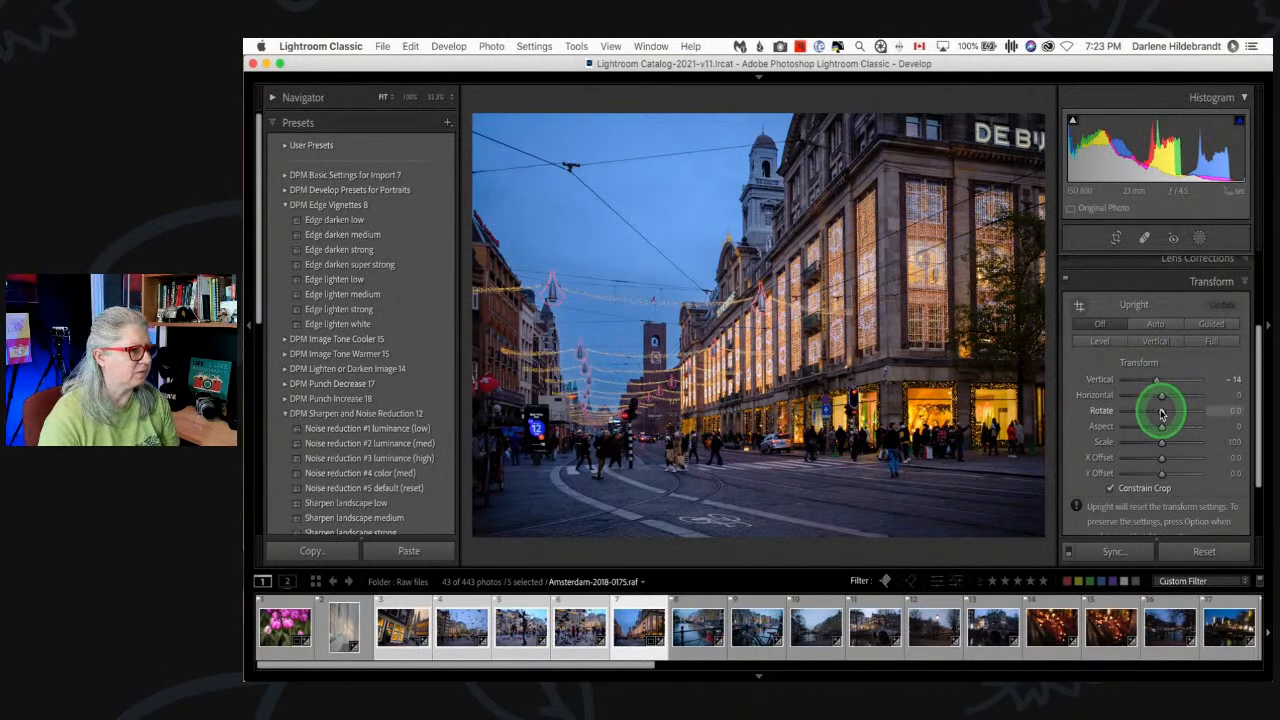
pyautogui.moveTo(1161, 413); pyautogui.dragTo(1165, 413)
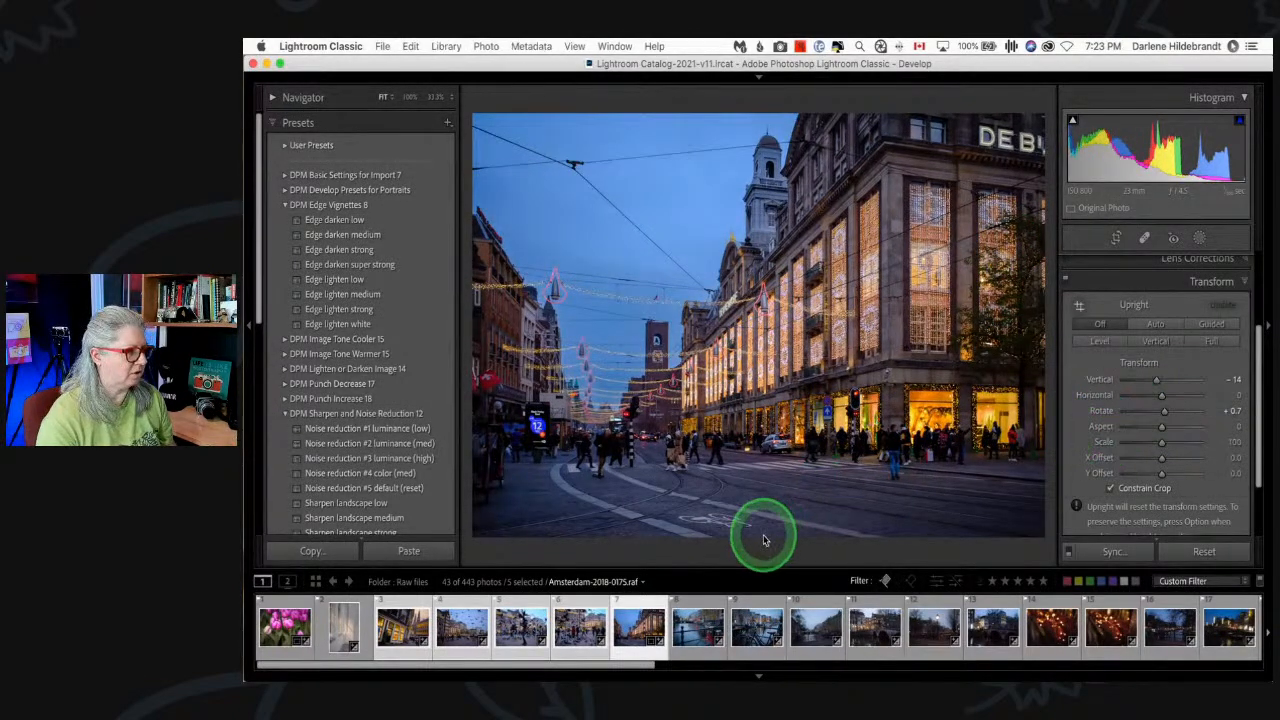
# - Crop the photo's lower edge upward to cut off the empty street foreground with the bicycle marking
pyautogui.press('c')
pyautogui.press('d')
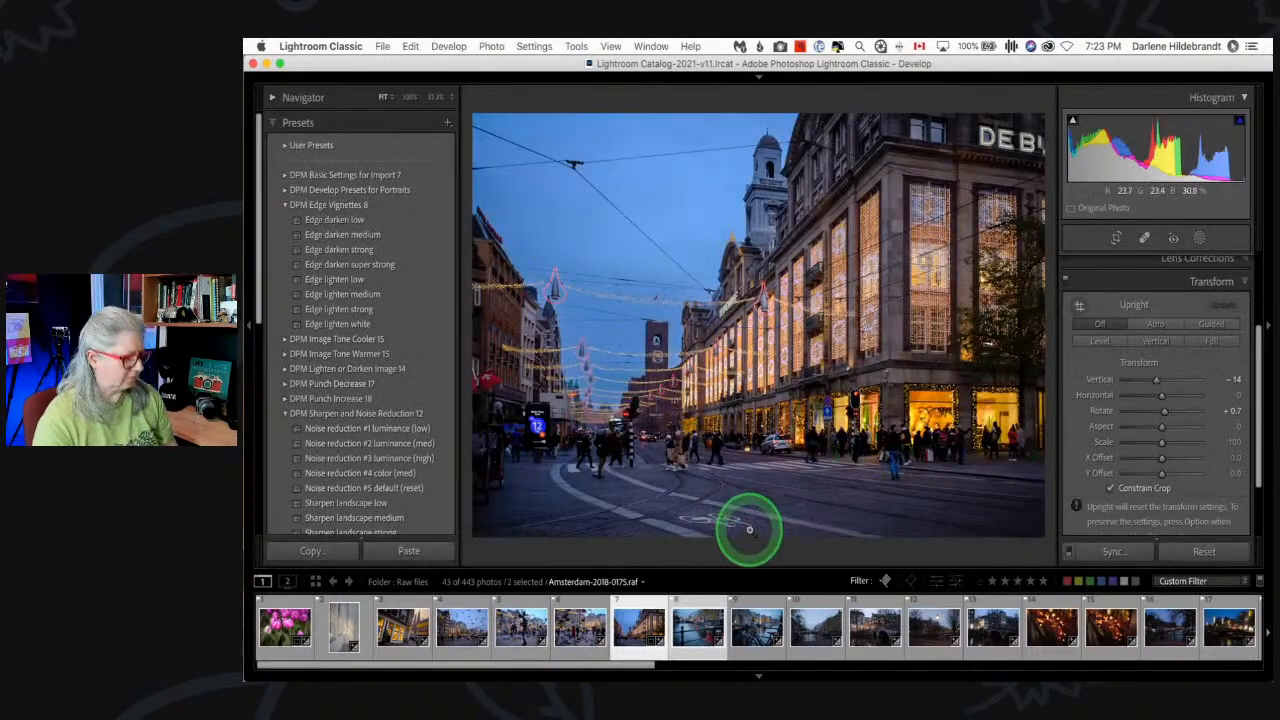
pyautogui.press('r')
pyautogui.moveTo(757, 527); pyautogui.dragTo(756, 516)
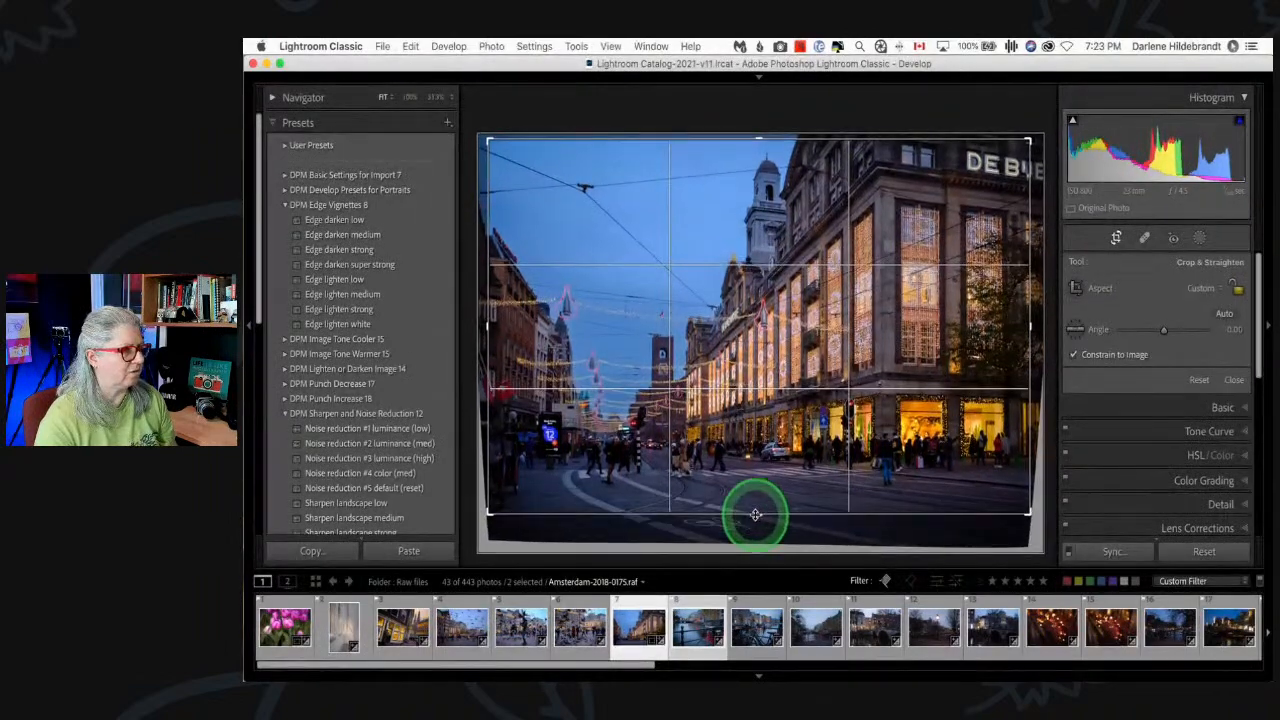
pyautogui.press('Return')
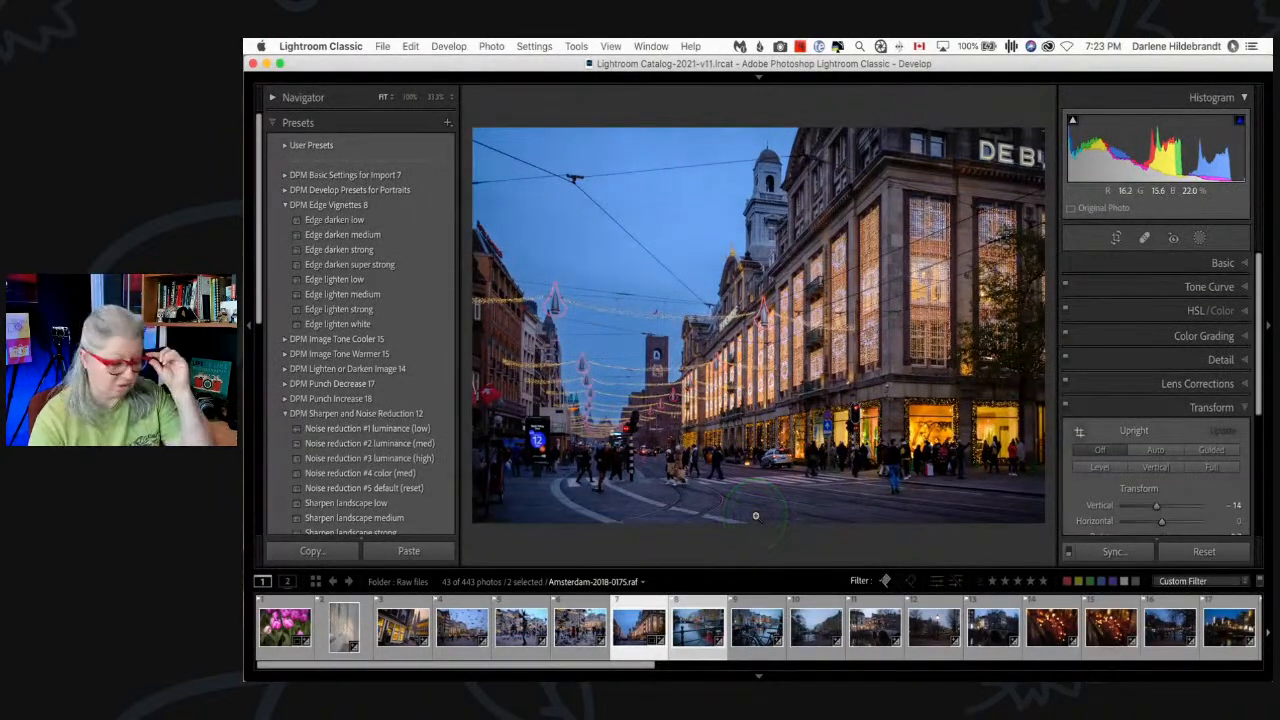
# - Crop the photo's right edge slightly further inward to trim the department store facade and apply the crop
pyautogui.press('r')
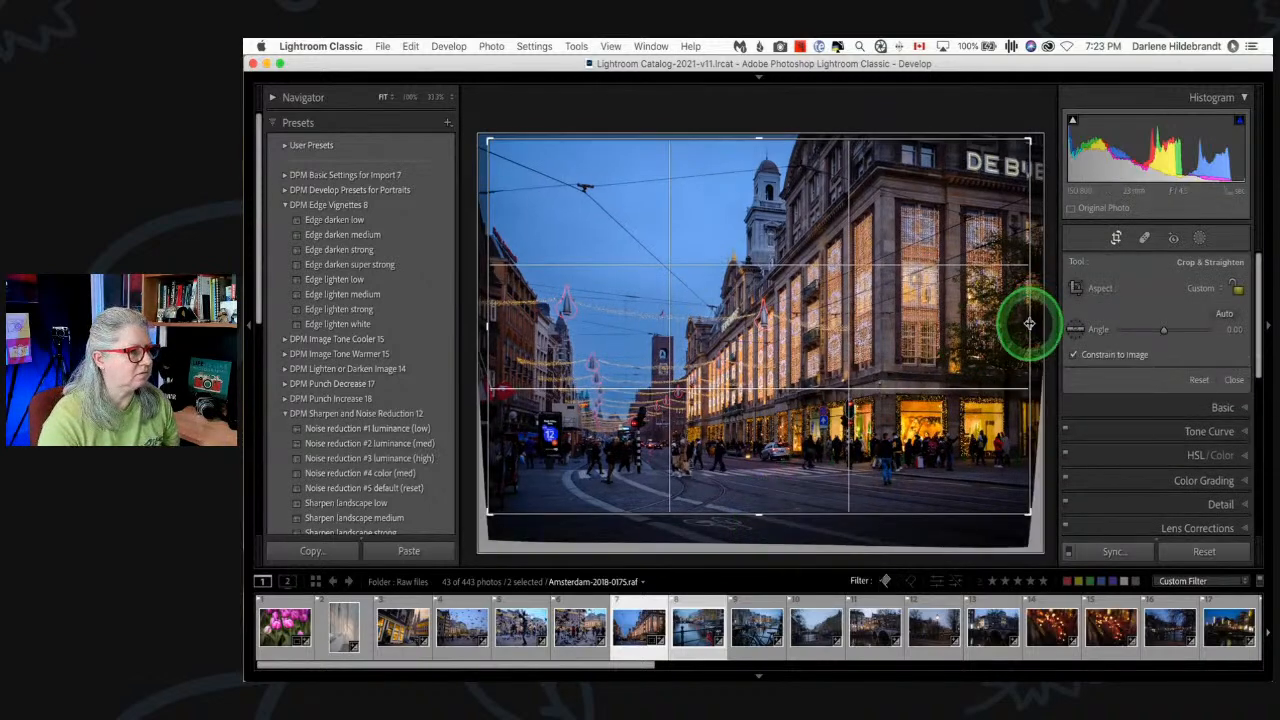
pyautogui.moveTo(1028, 322); pyautogui.dragTo(1027, 322)
pyautogui.hotkey('shift', 't')
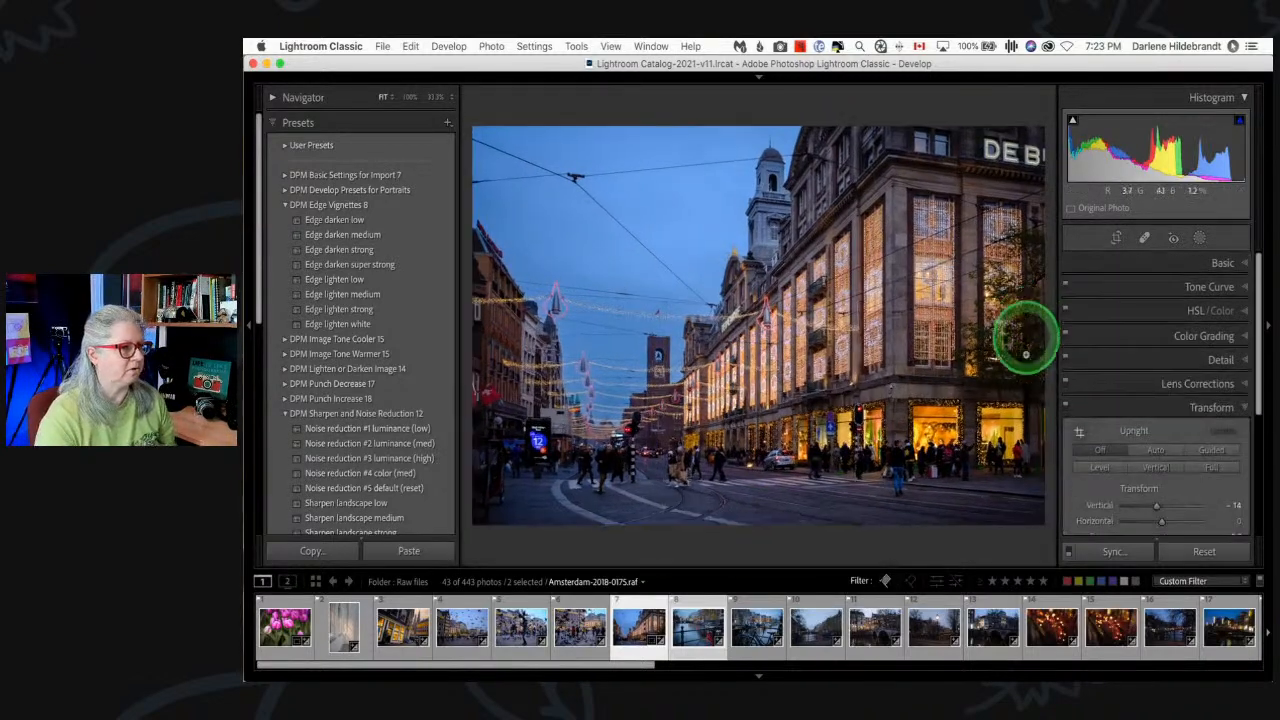
pyautogui.press('r')
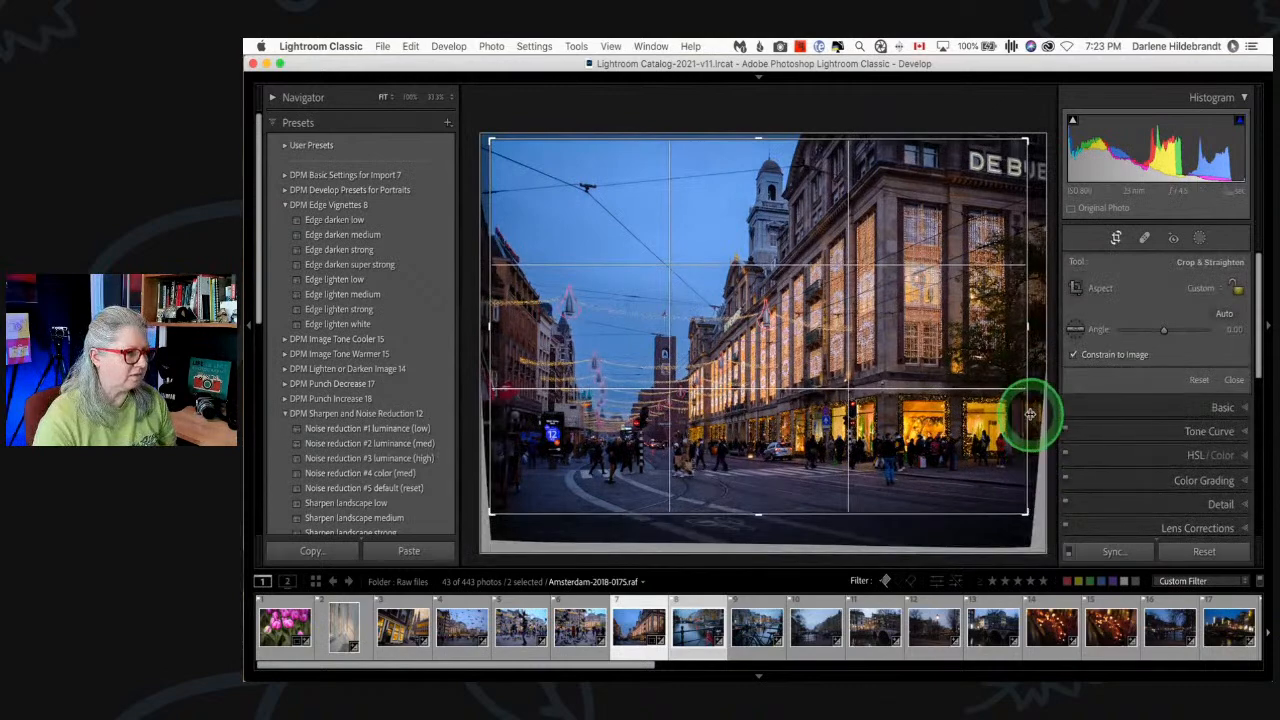
pyautogui.hotkey('shift', 't')
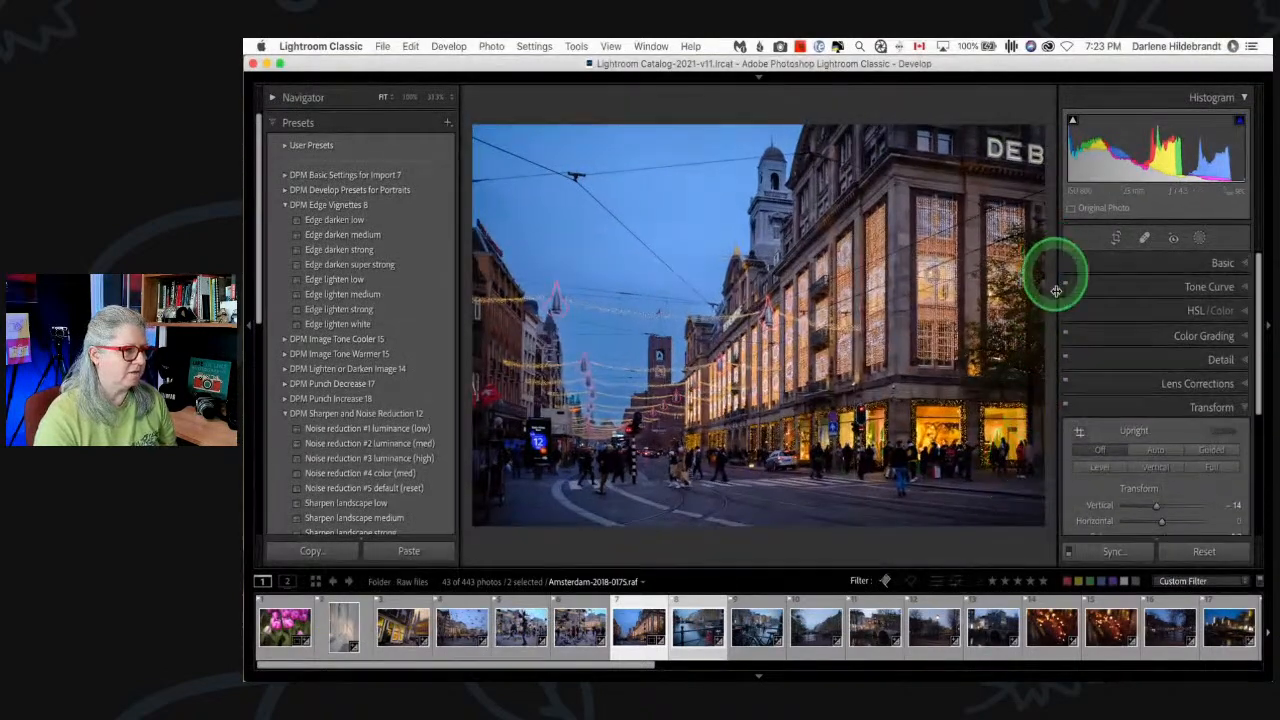
pyautogui.press('r')
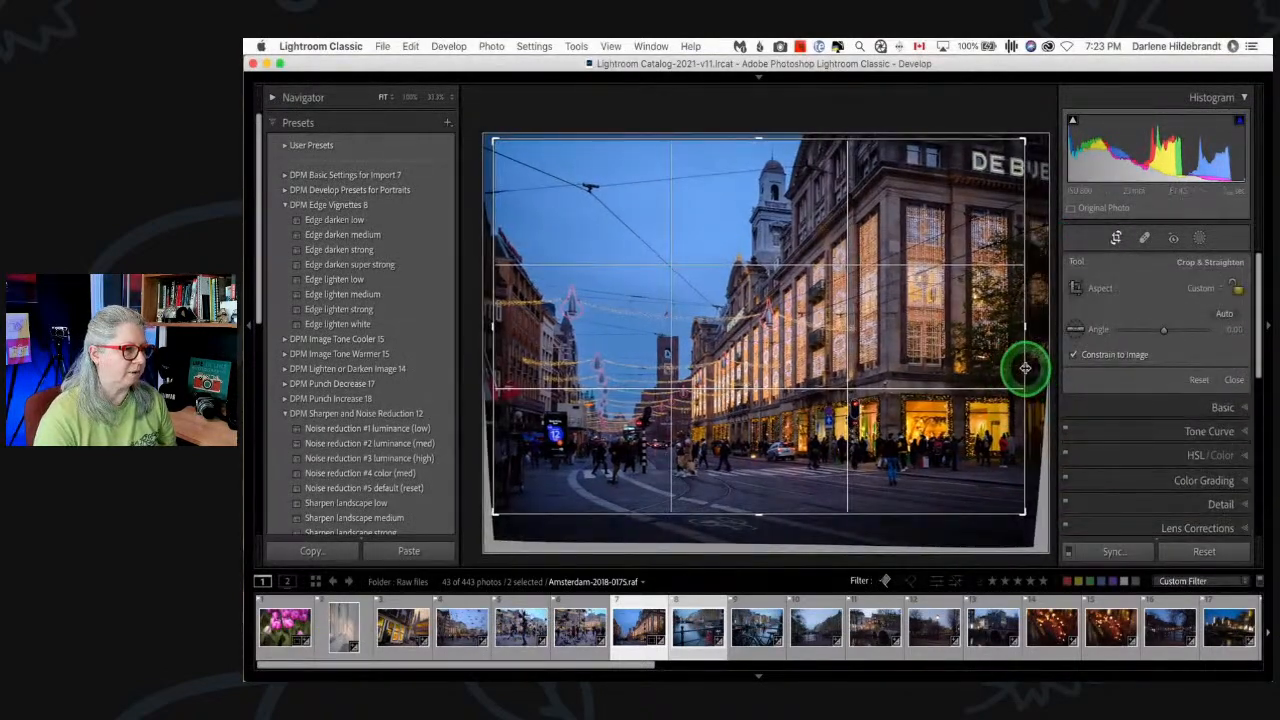
pyautogui.hotkey('shift', 't')
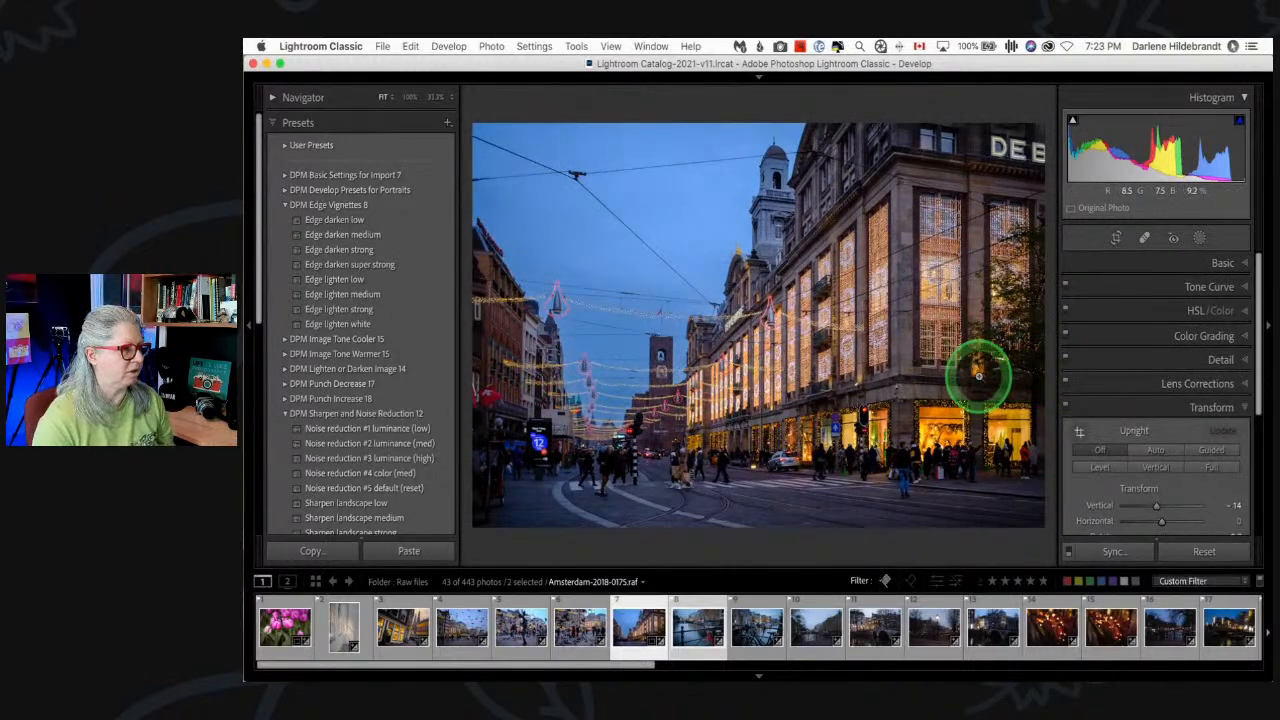
# - Straighten the crop to an angle of 0.94 and set the Vertical perspective correction to -10
pyautogui.press('r')
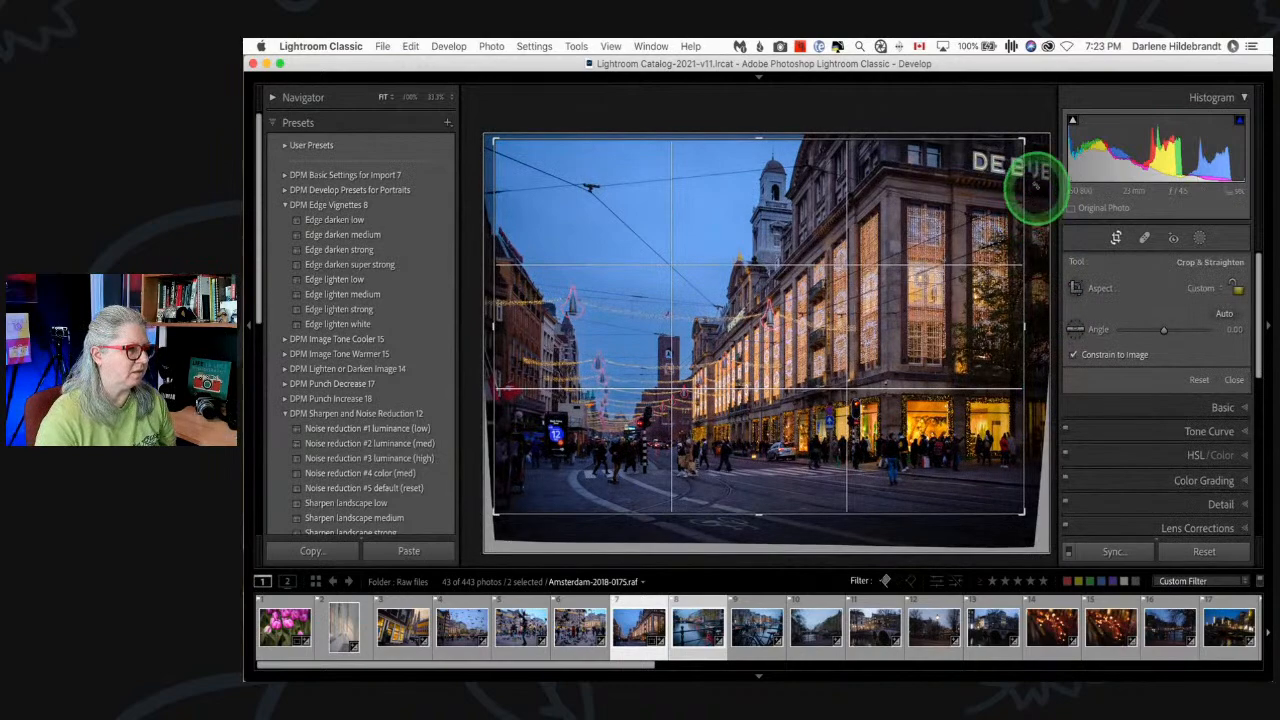
pyautogui.moveTo(1035, 185); pyautogui.dragTo(1040, 175)
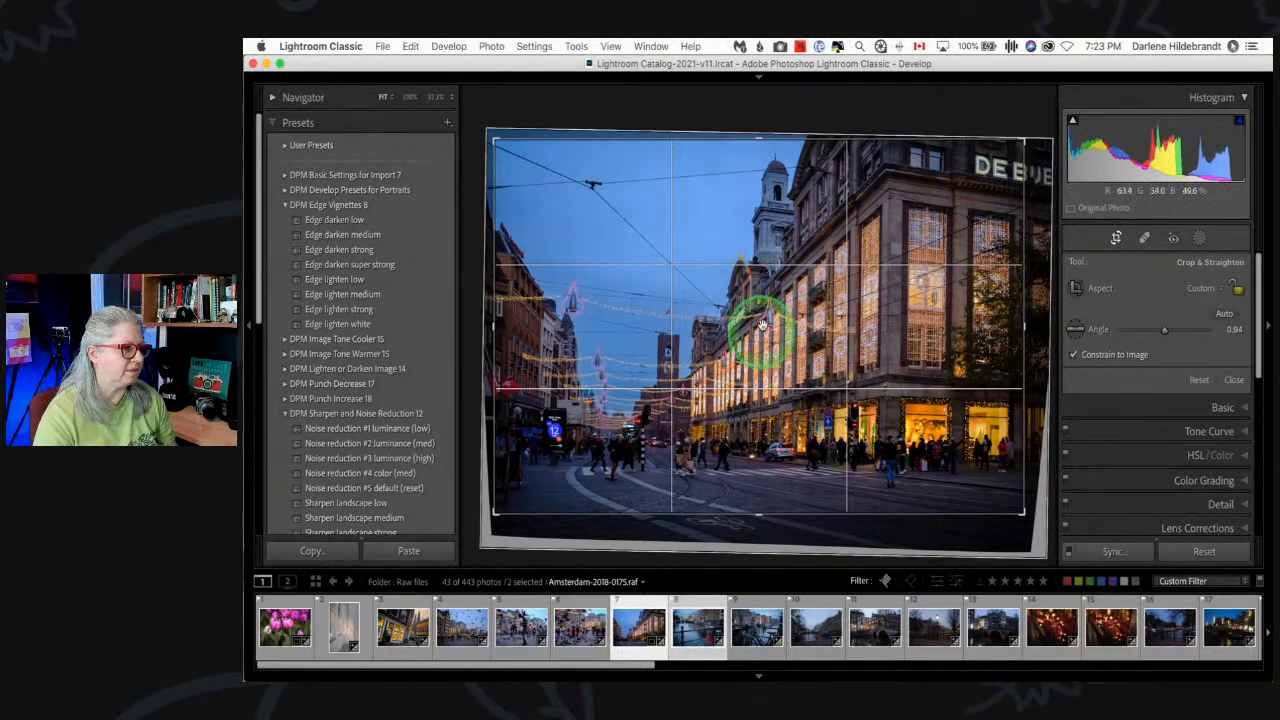
pyautogui.doubleClick(763, 397)
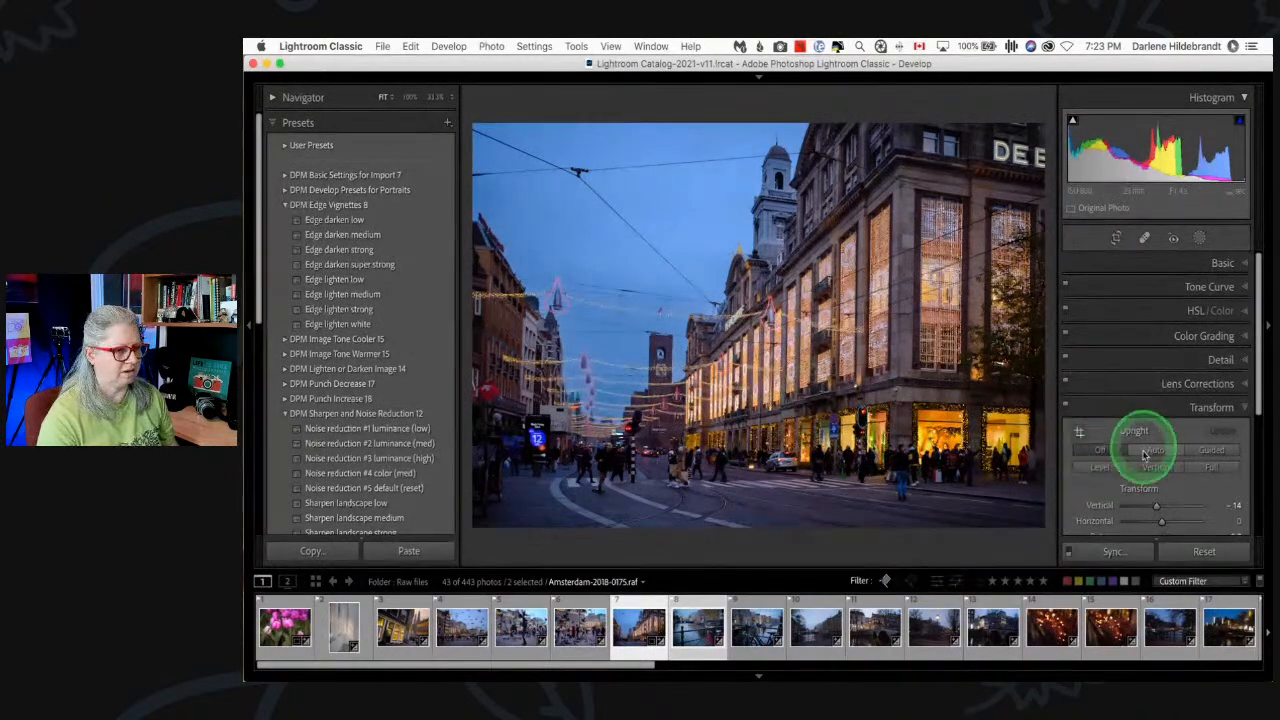
pyautogui.moveTo(1157, 509); pyautogui.dragTo(1159, 508)
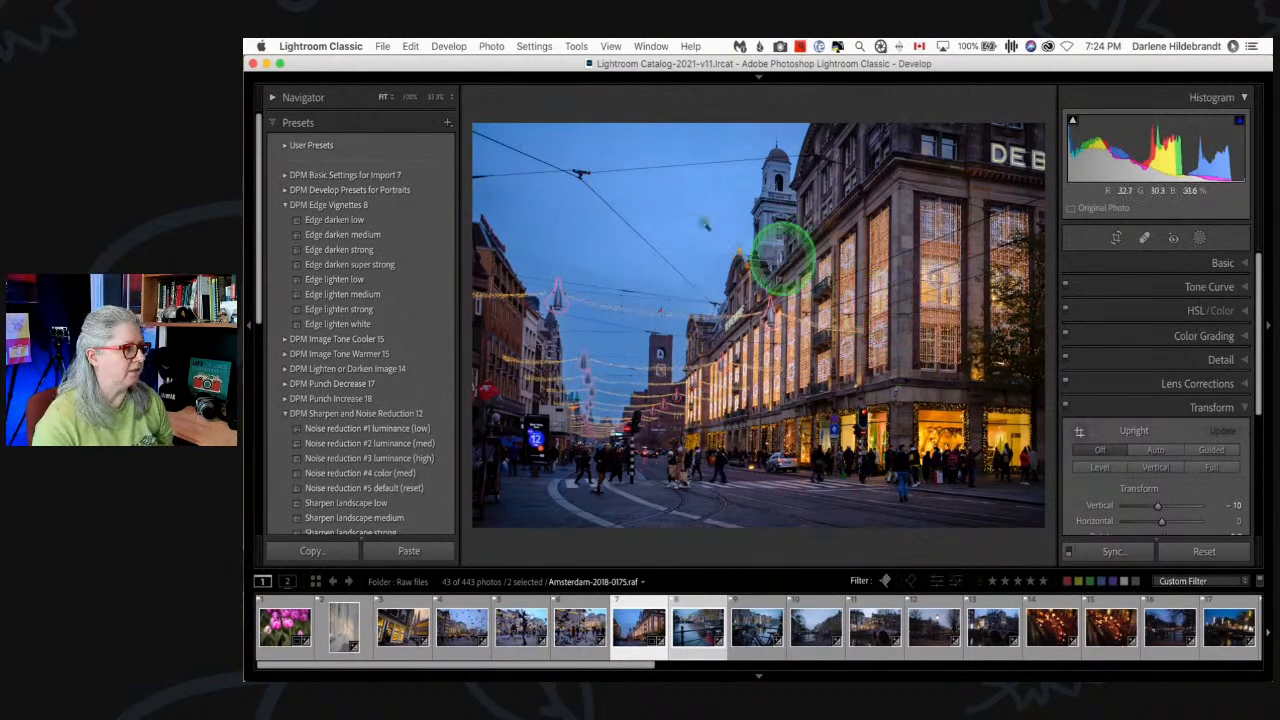
# - Send the street photo to Luminar Neo for editing as a JPEG copy with Lightroom adjustments
pyautogui.rightClick(810, 293)
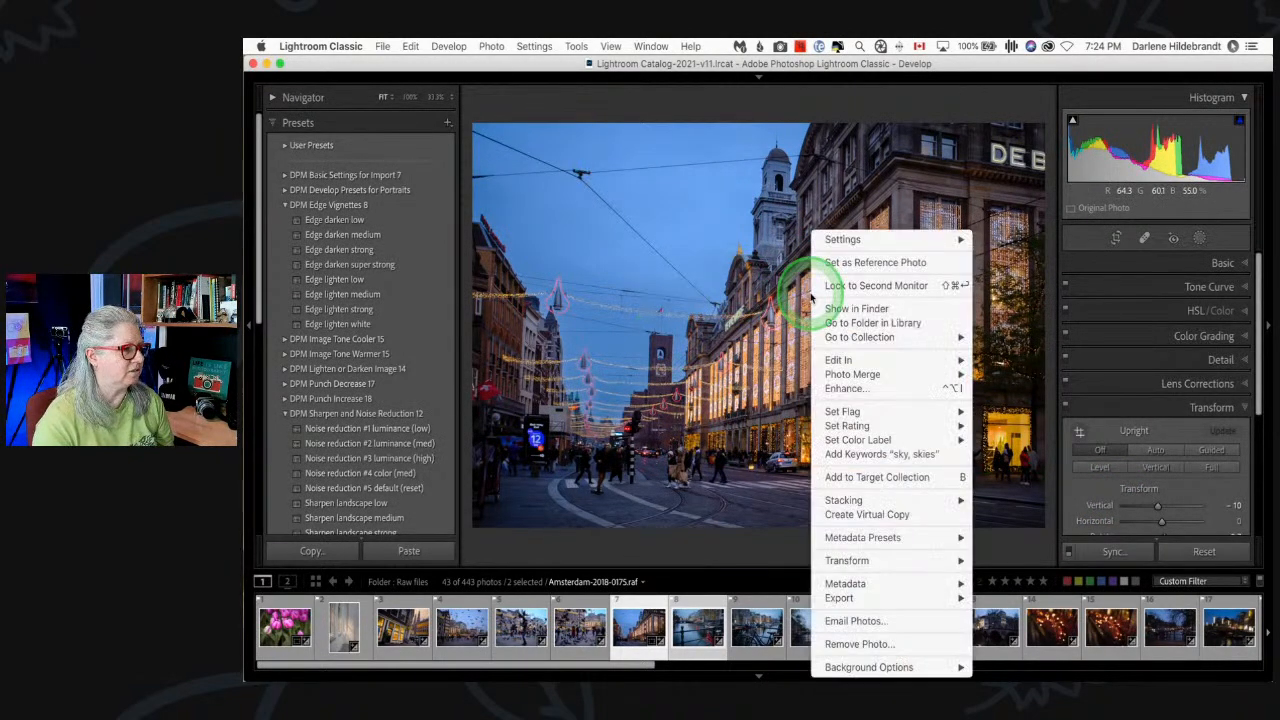
pyautogui.moveTo(855, 360)
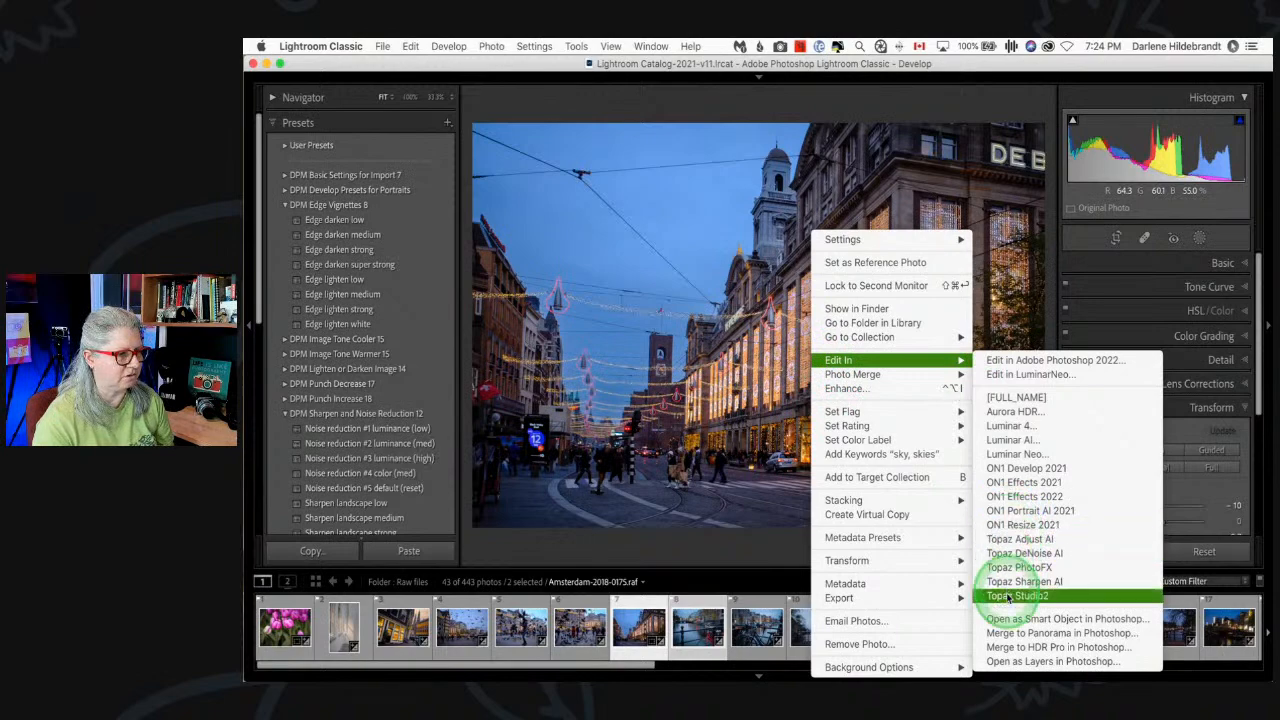
pyautogui.click(1012, 453)
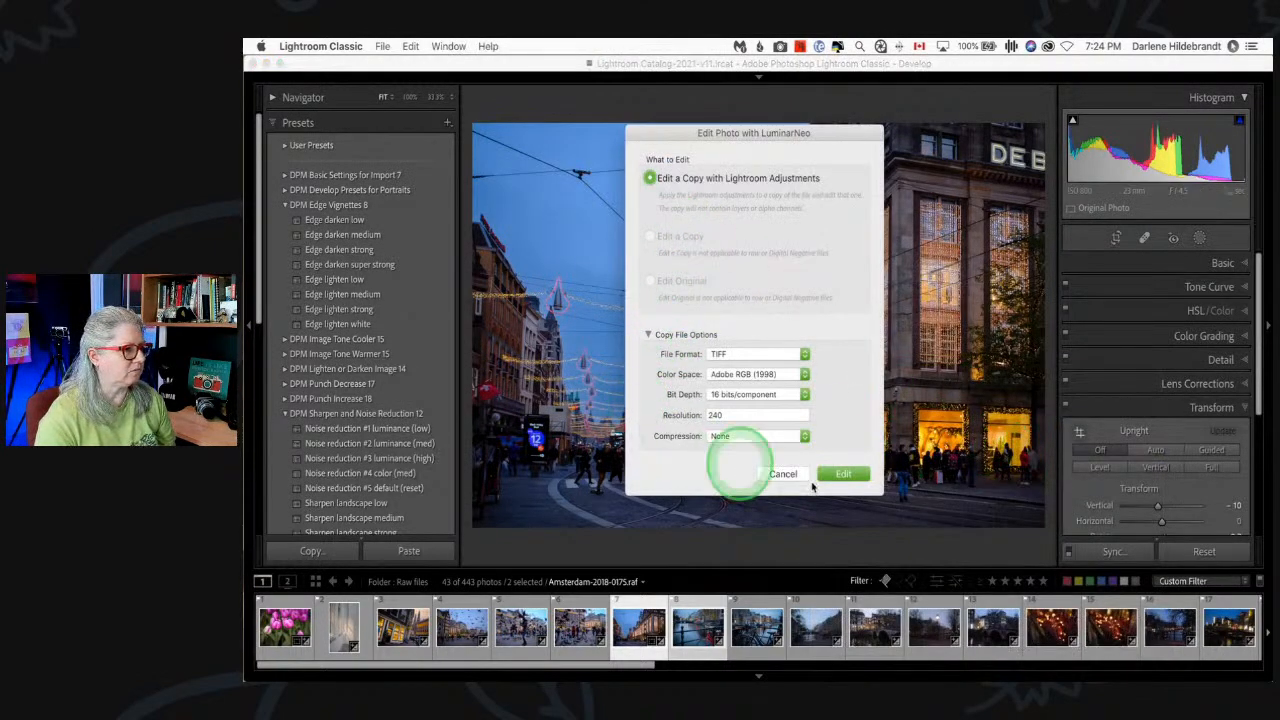
pyautogui.click(757, 354)
pyautogui.click(755, 377)
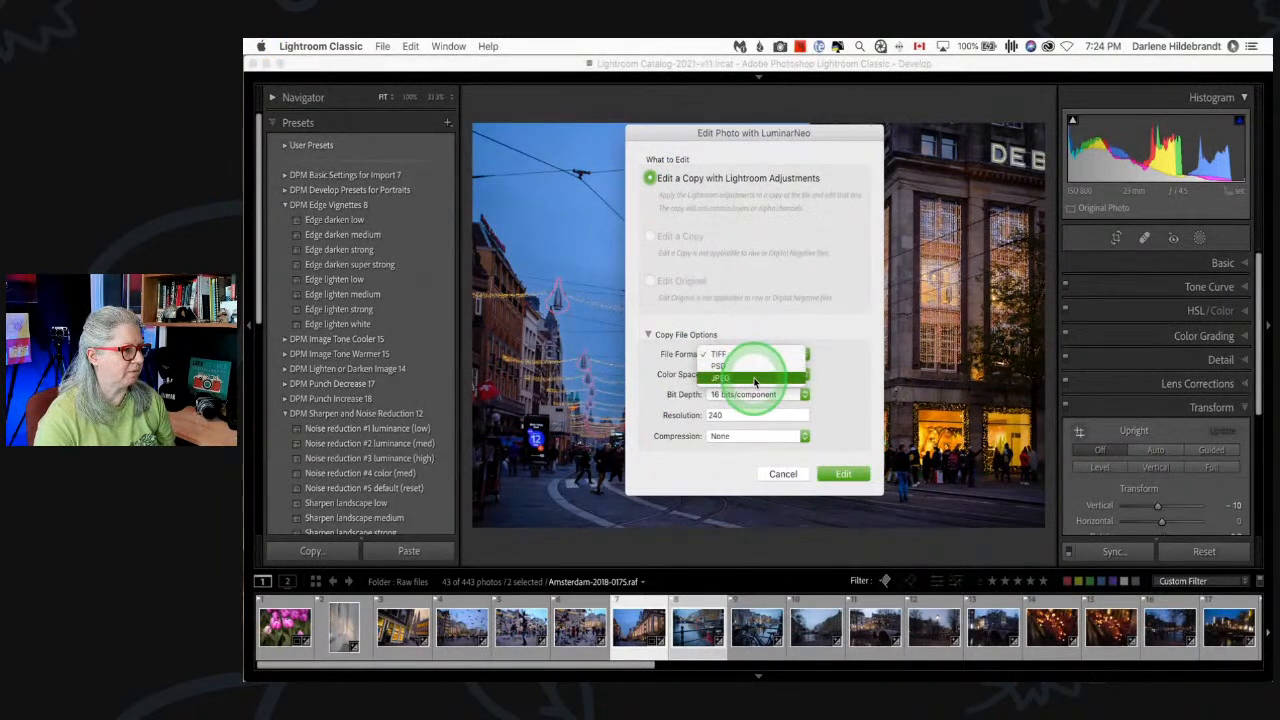
pyautogui.click(840, 475)
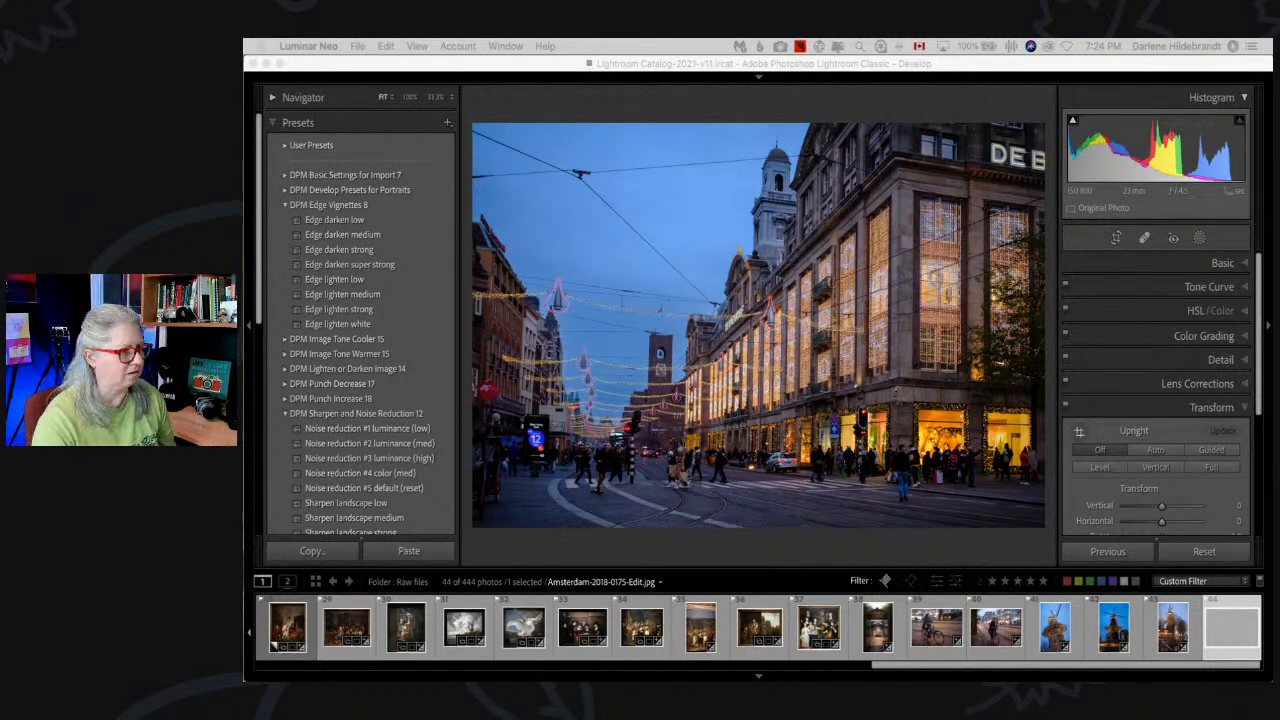
# - Switch to Luminar Neo and automatically remove the photo's powerlines with the Erase tool
pyautogui.press('super+Tab')
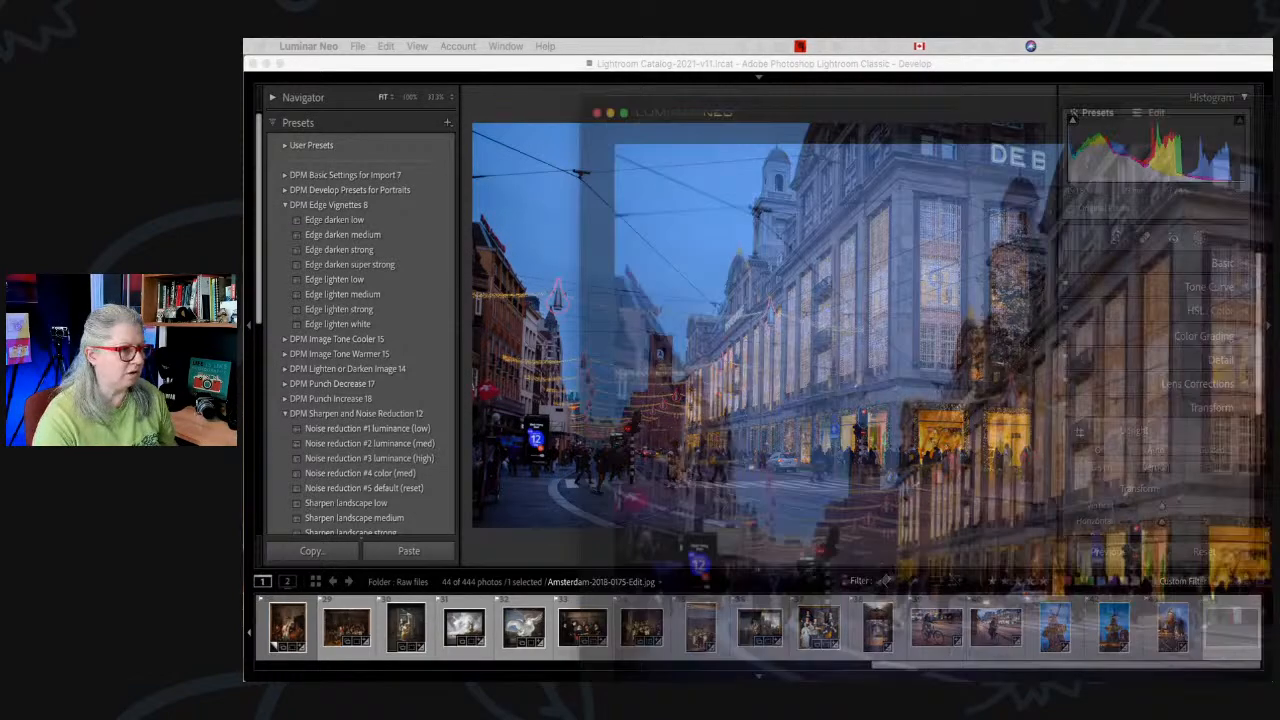
pyautogui.moveTo(1270, 114); pyautogui.dragTo(983, 75)
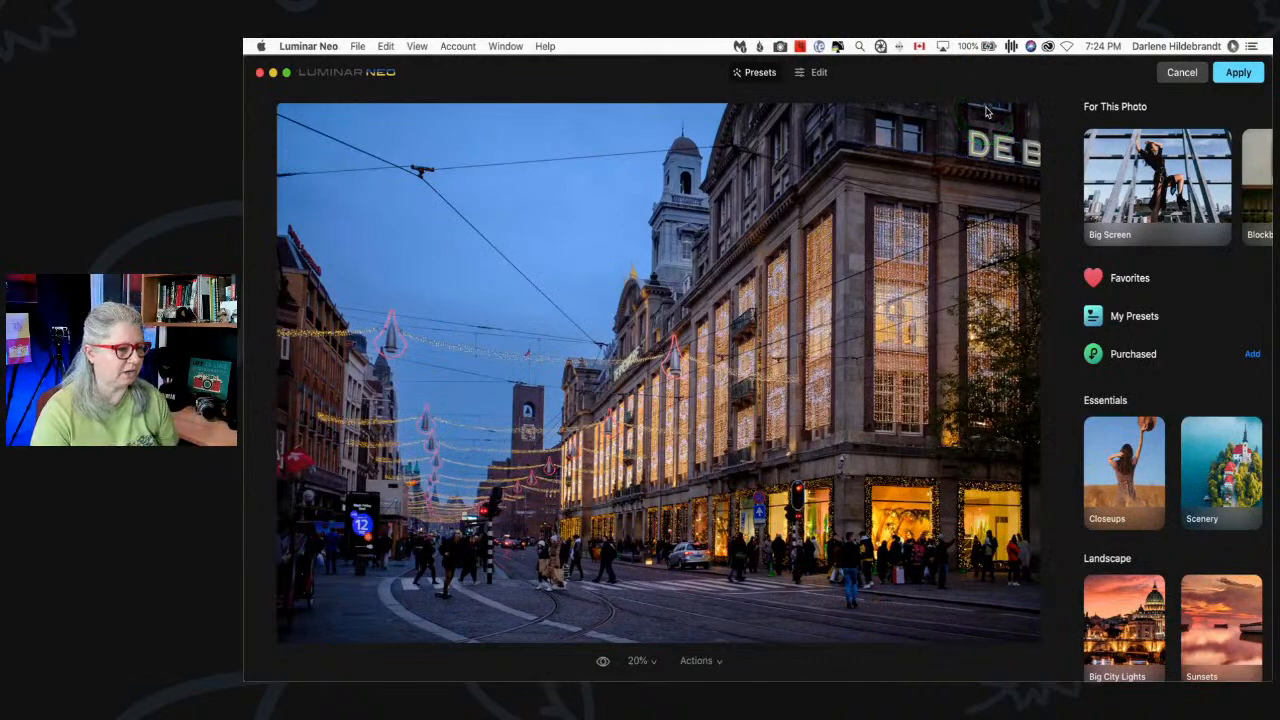
pyautogui.click(818, 76)
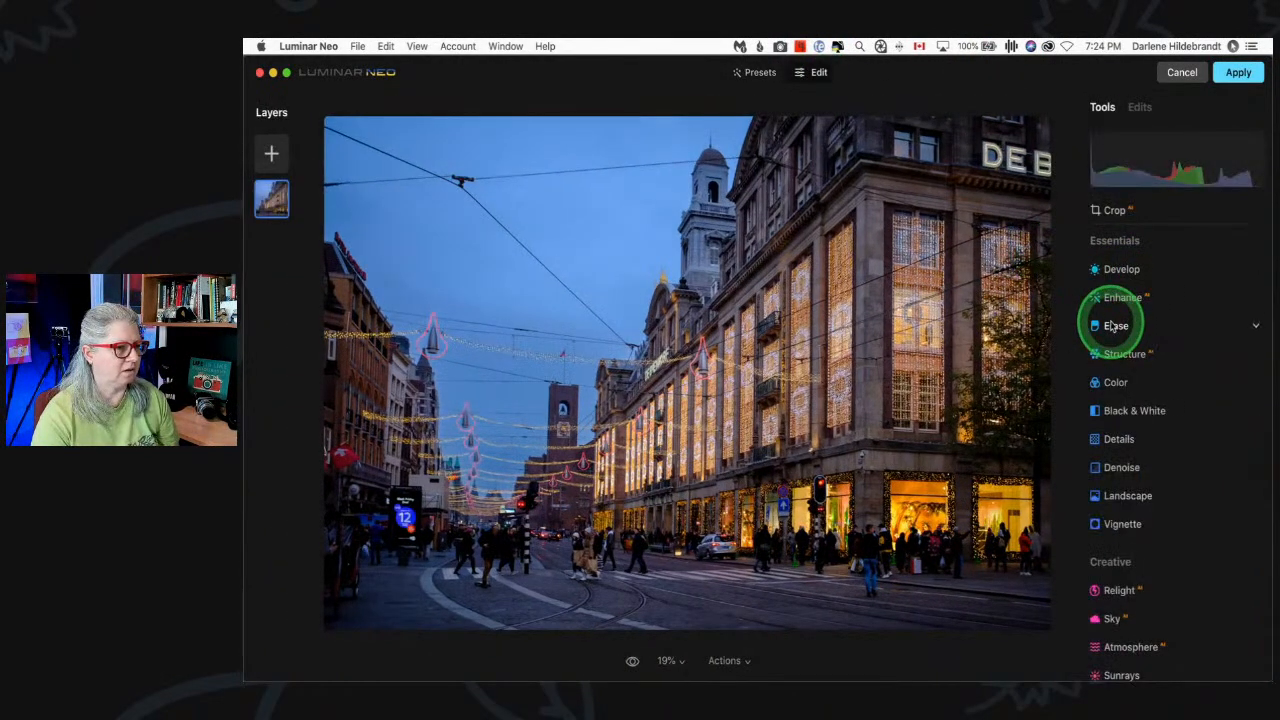
pyautogui.click(1115, 326)
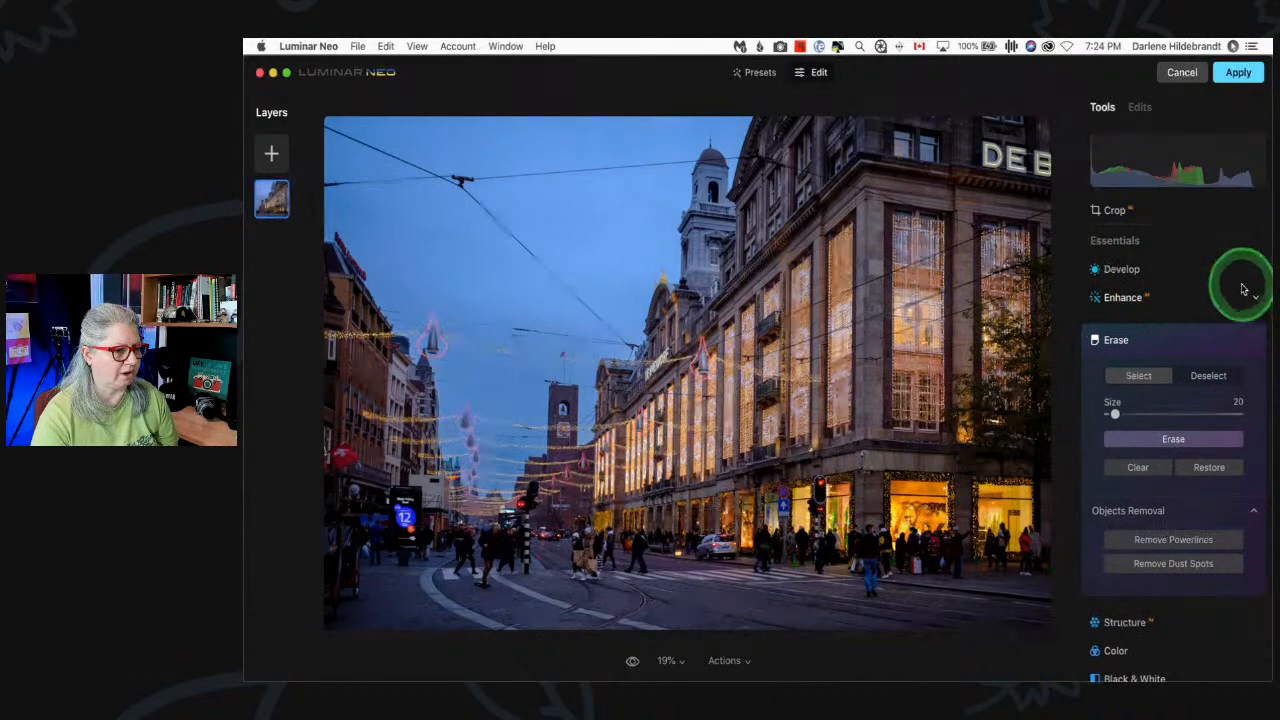
pyautogui.click(1164, 540)
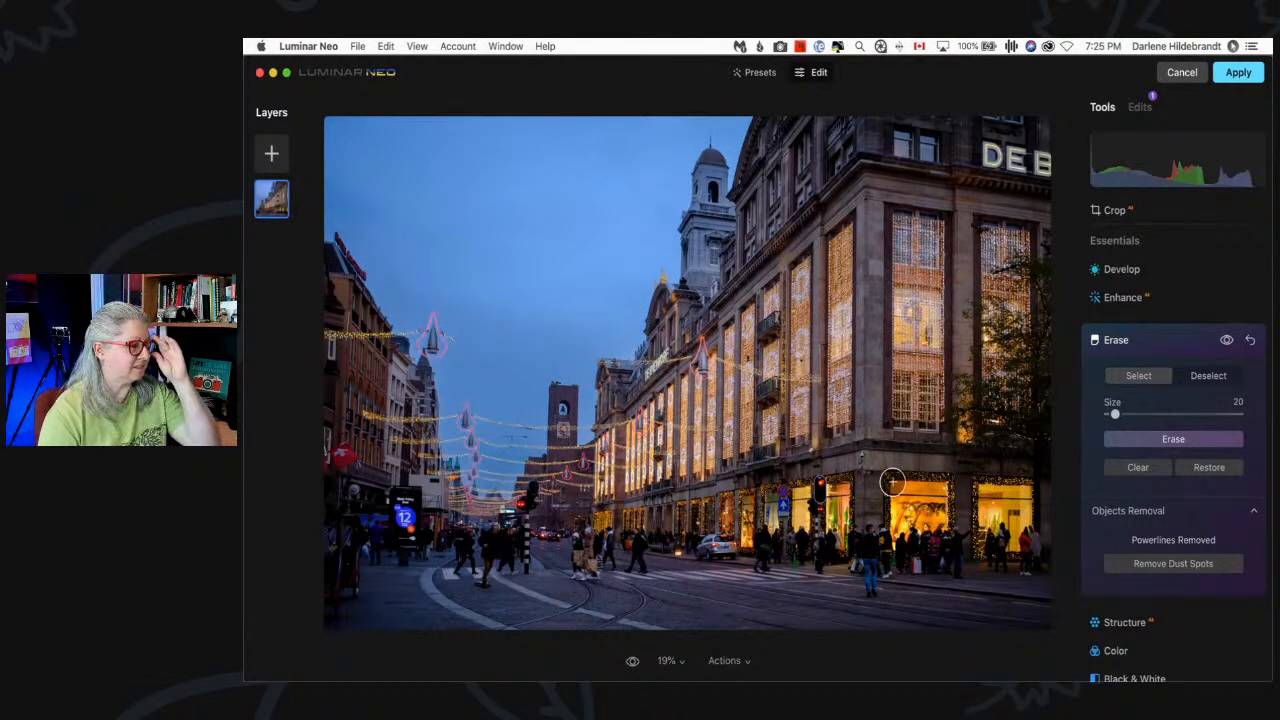
# - Compare the photo with and without the Erase edit
pyautogui.click(1226, 340)
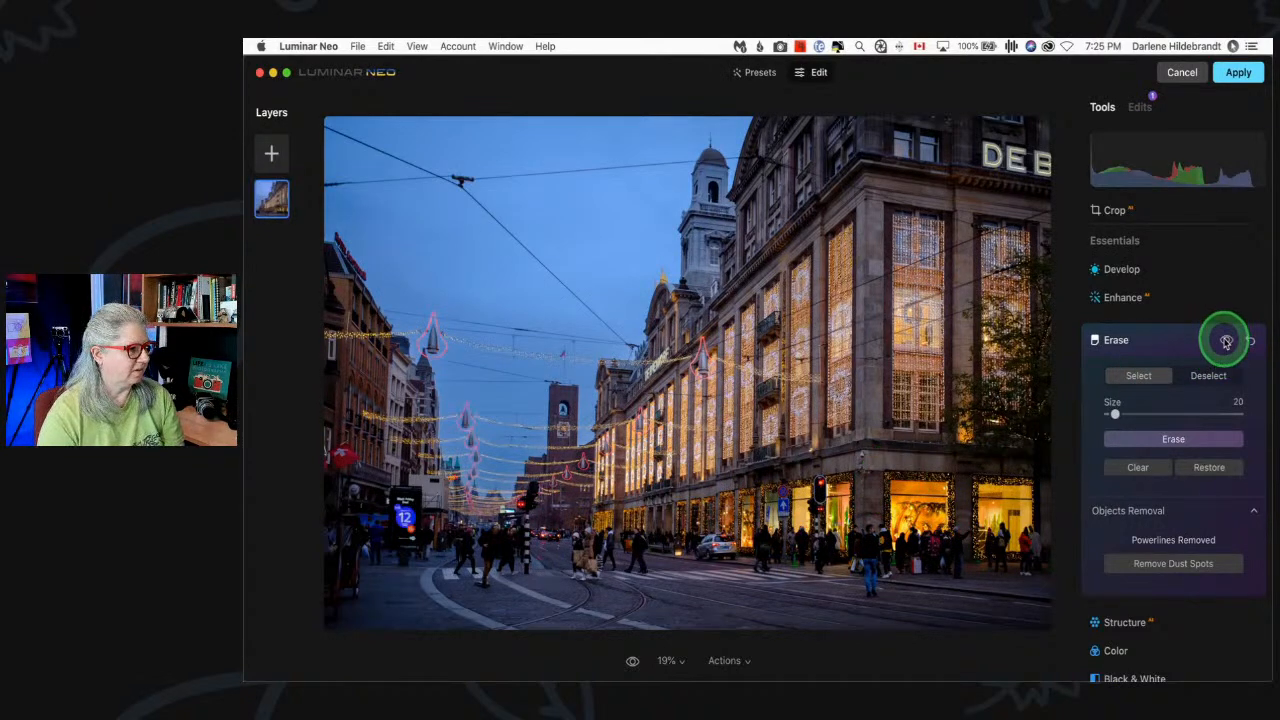
pyautogui.click(1226, 342)
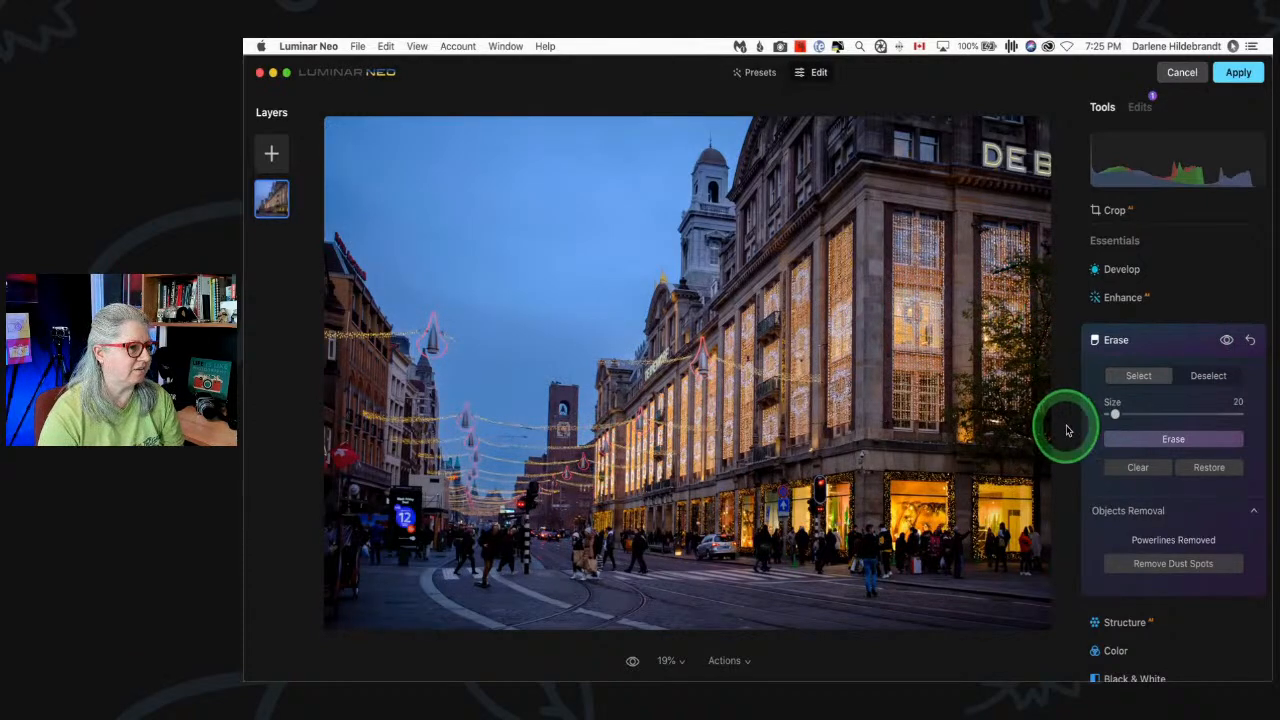
pyautogui.click(1226, 342)
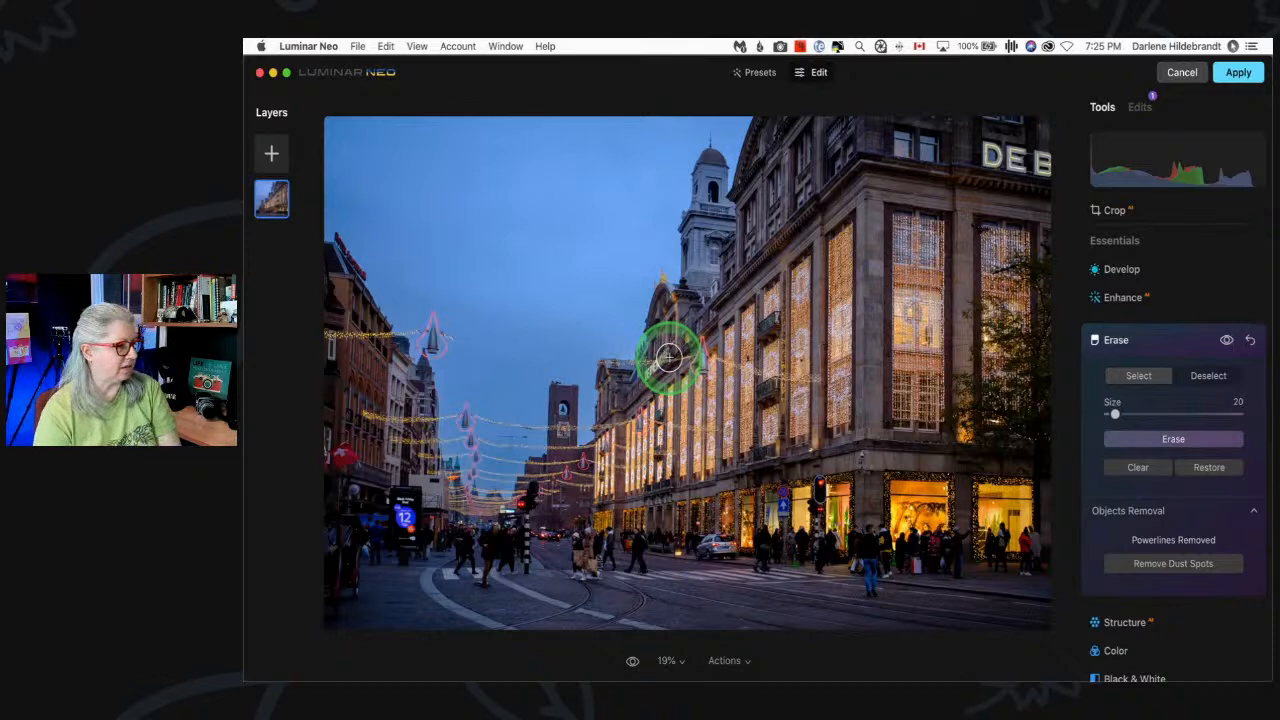
# - Compare the erased areas with the original up close and restore the light garland across the sky using brush size 10
pyautogui.press('super+equal')
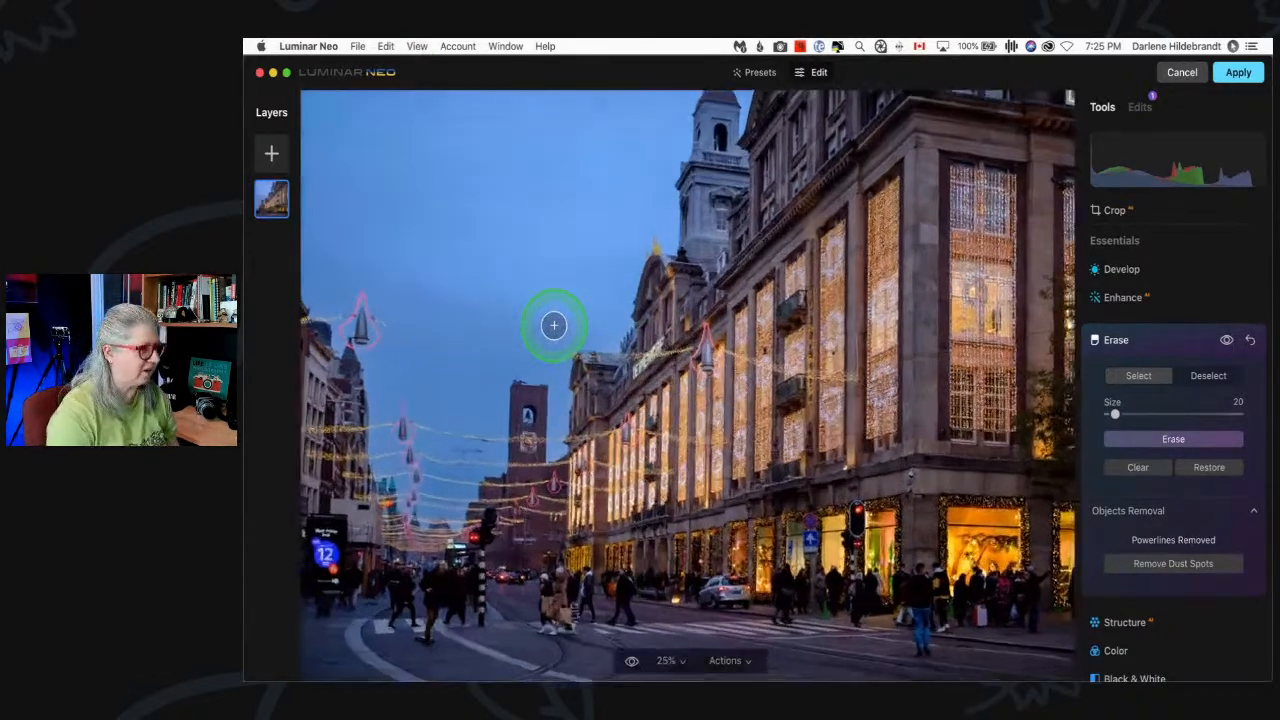
pyautogui.hscroll(-3, 667, 316)
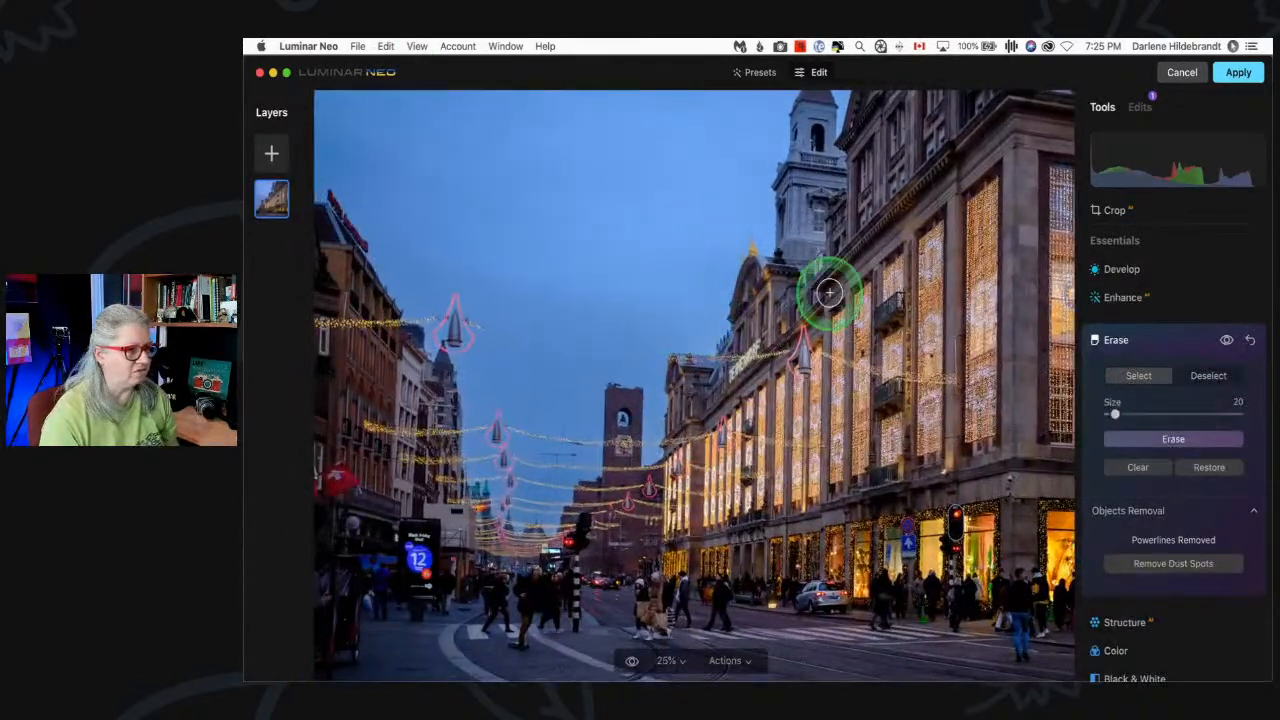
pyautogui.scroll(-3, 826, 289)
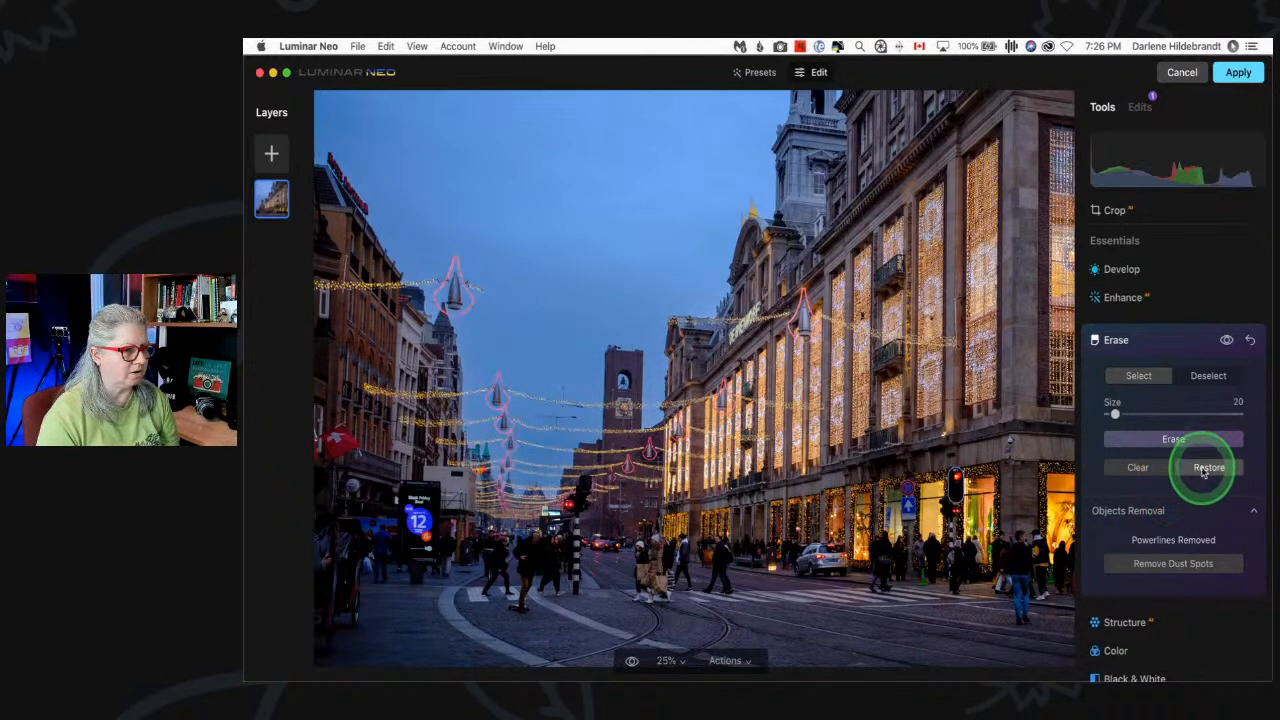
pyautogui.click(1204, 470)
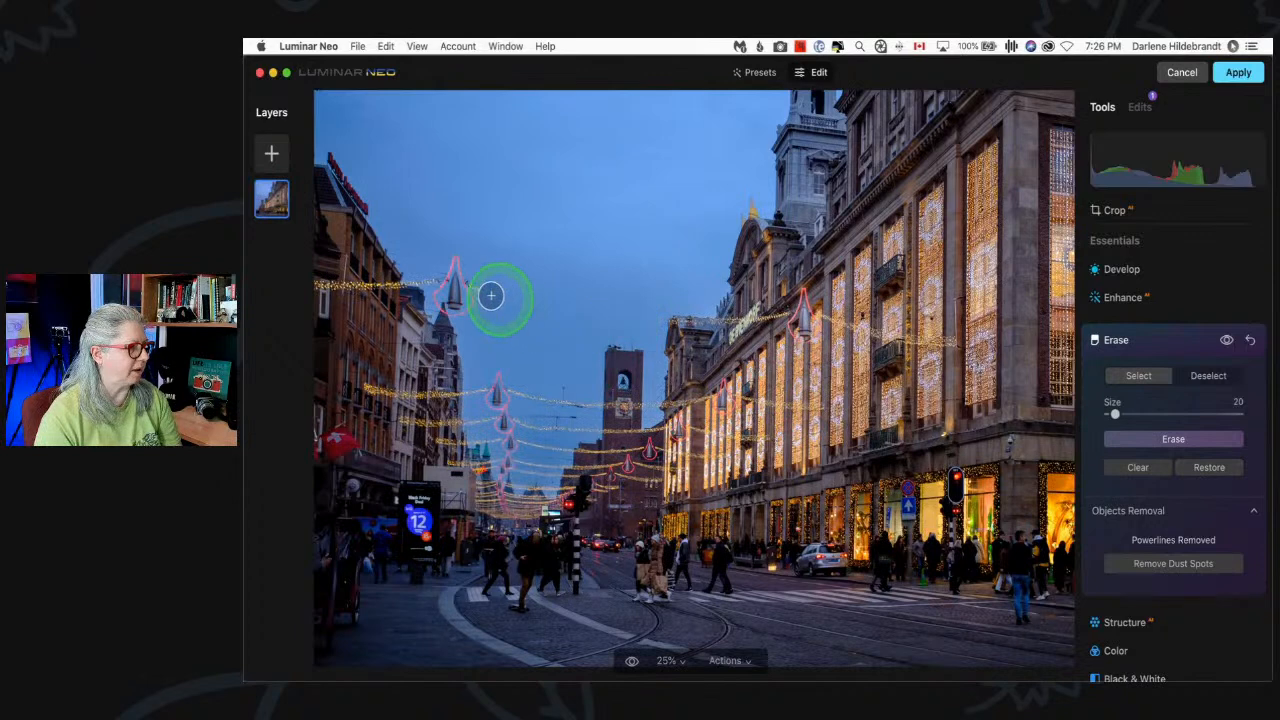
pyautogui.press('\\')
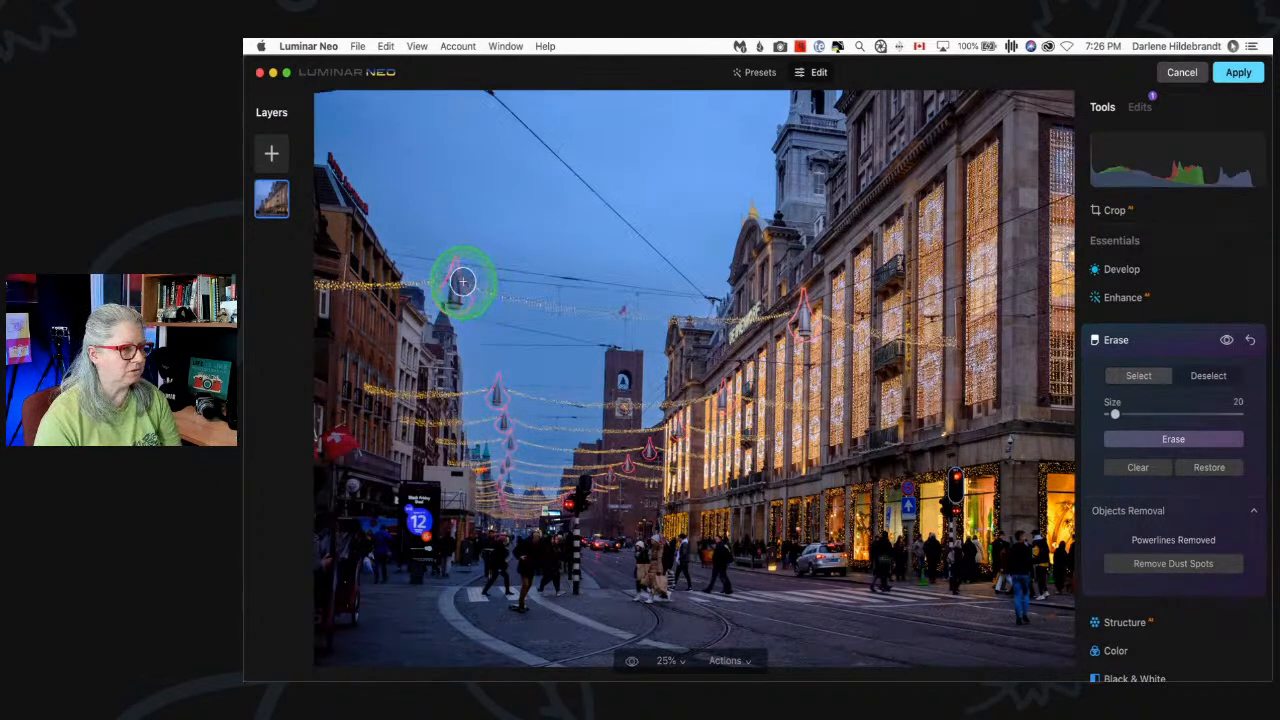
pyautogui.press('\\')
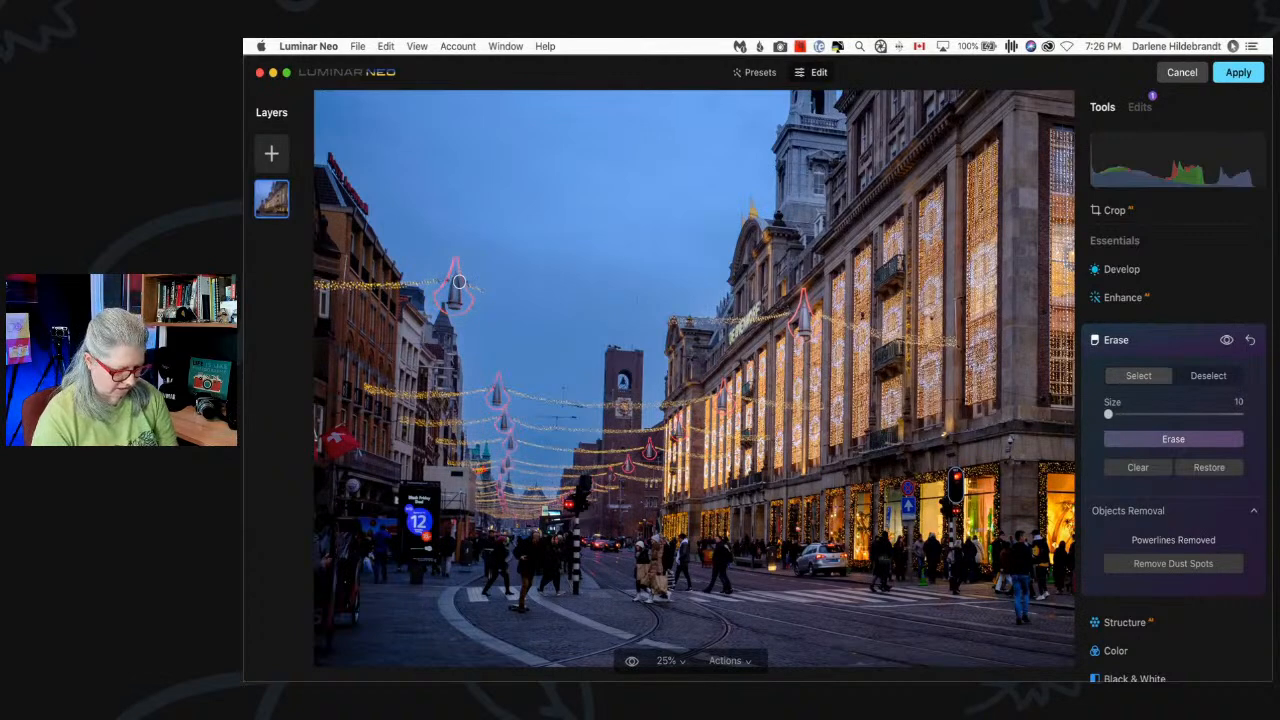
pyautogui.press('\\')
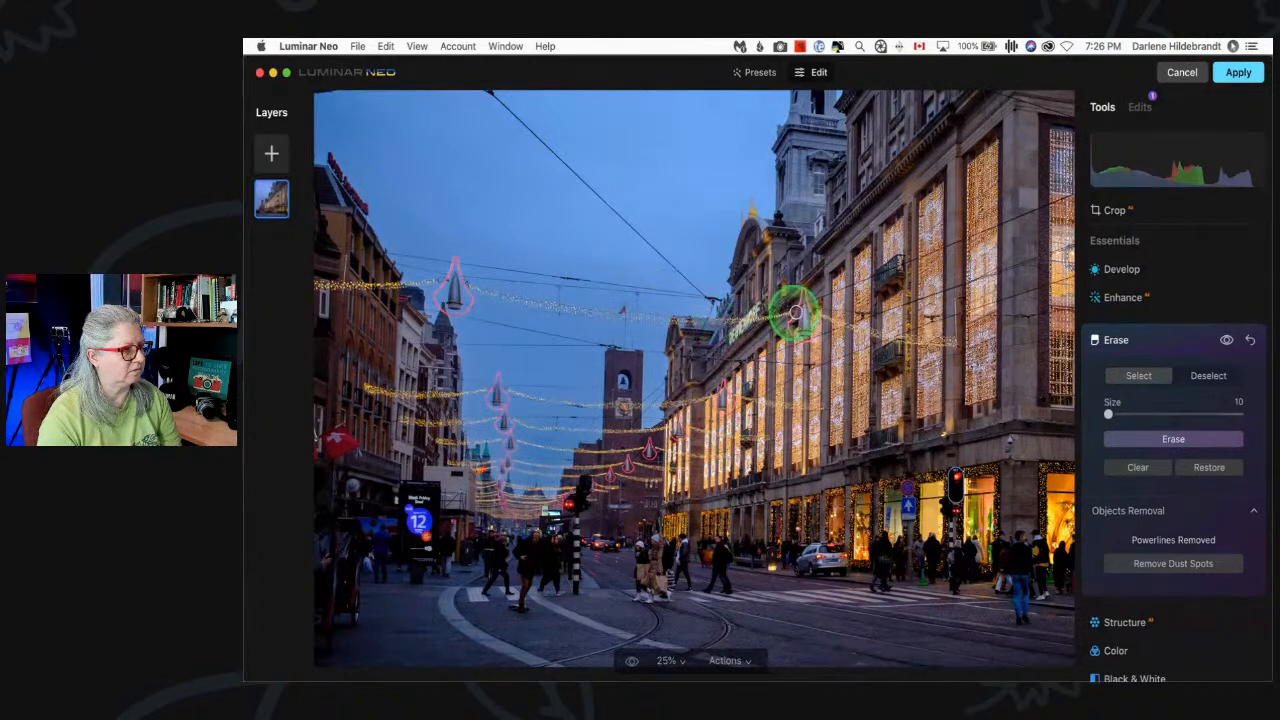
pyautogui.press('\\')
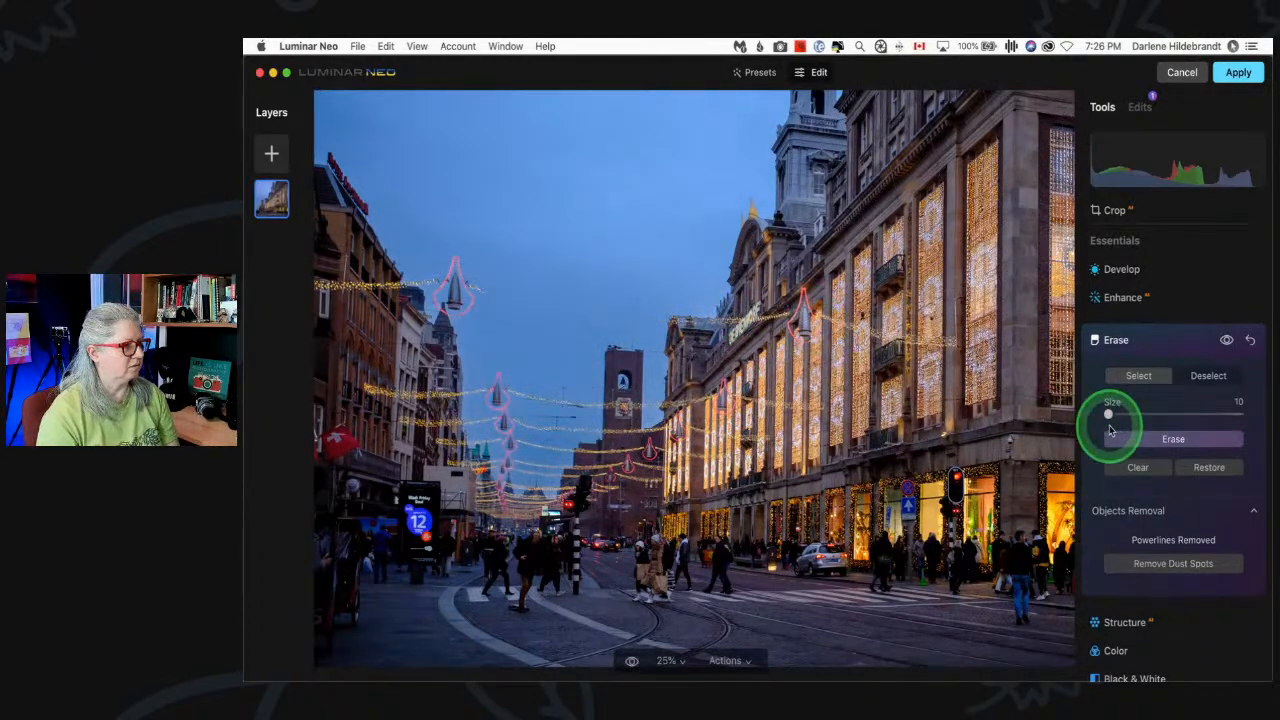
pyautogui.click(1196, 469)
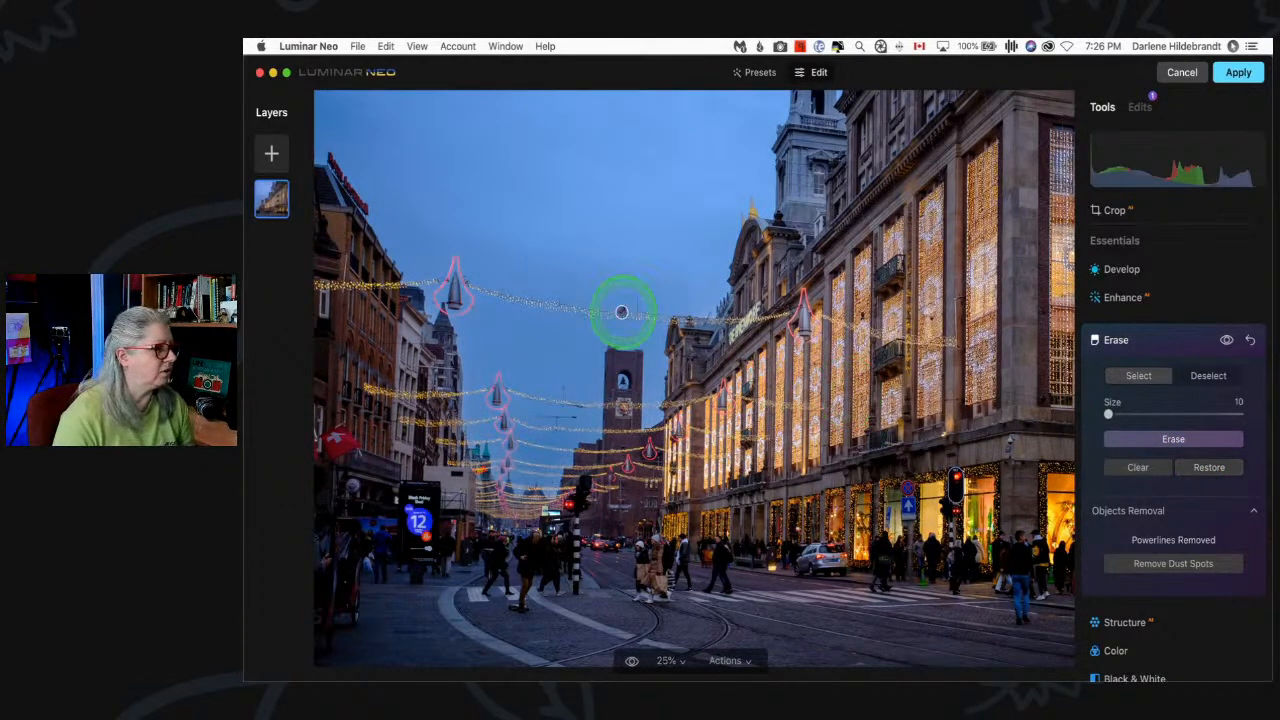
# - Try to restore the erased flagpole on top of the clock tower and clear the Erase selection
pyautogui.press('\\')
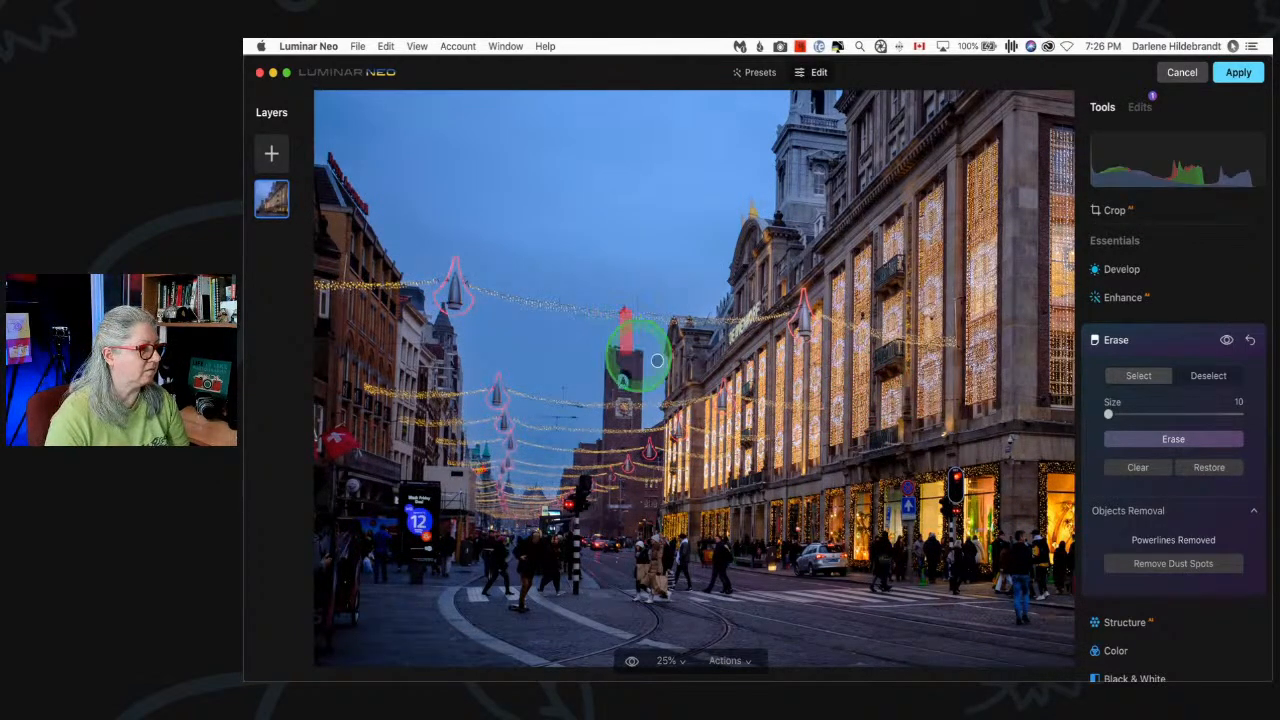
pyautogui.click(1210, 467)
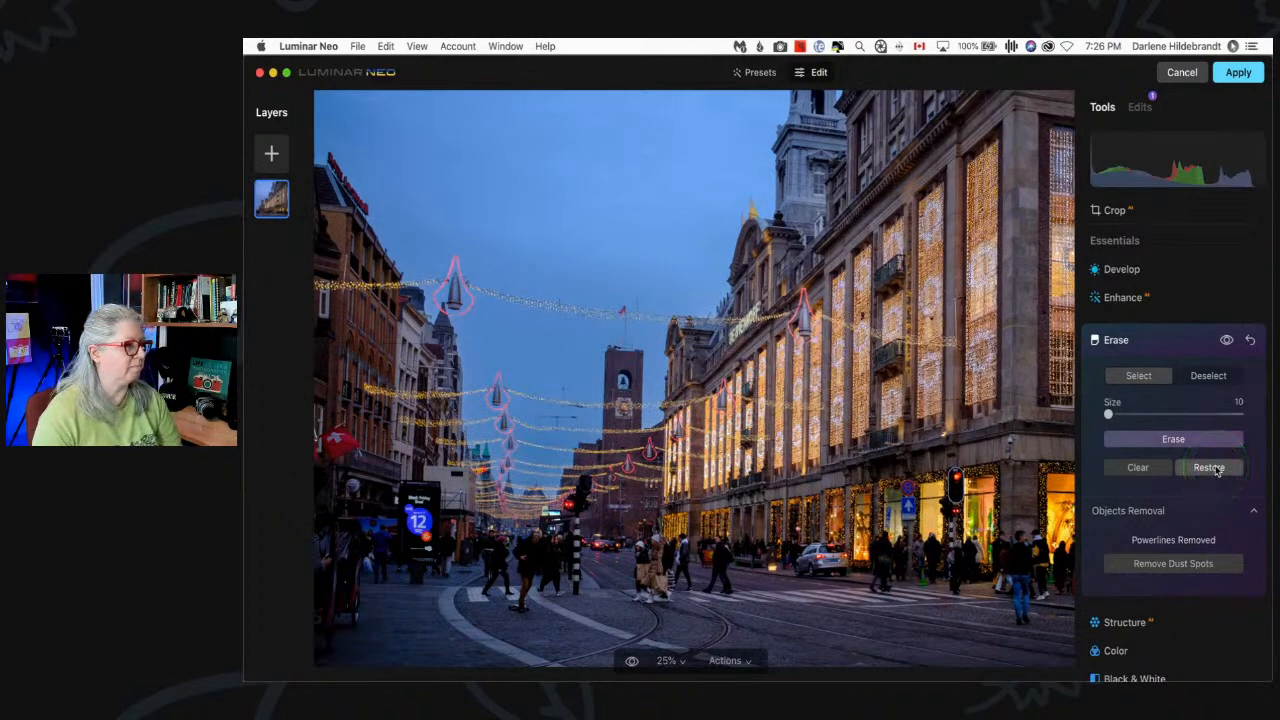
pyautogui.click(1142, 467)
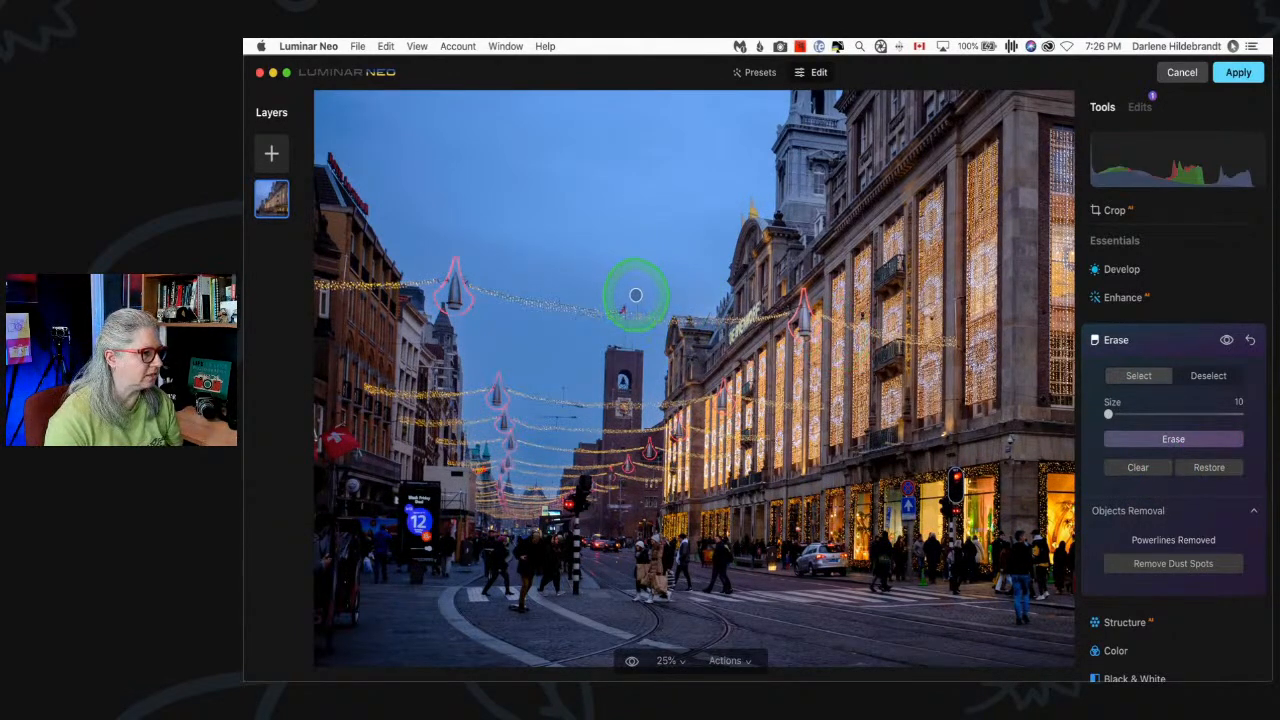
# - Erase the leftover powerline specks in the open sky and along the uppermost light garland
pyautogui.click(1160, 440)
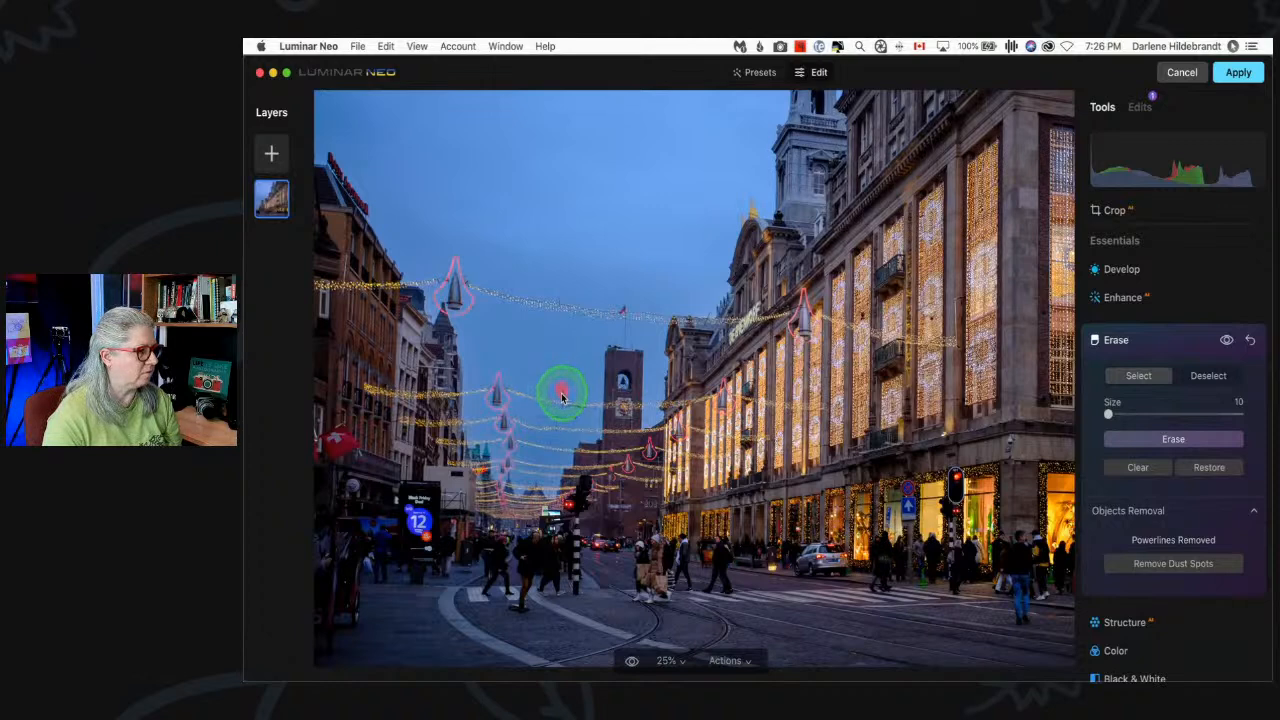
pyautogui.click(1180, 437)
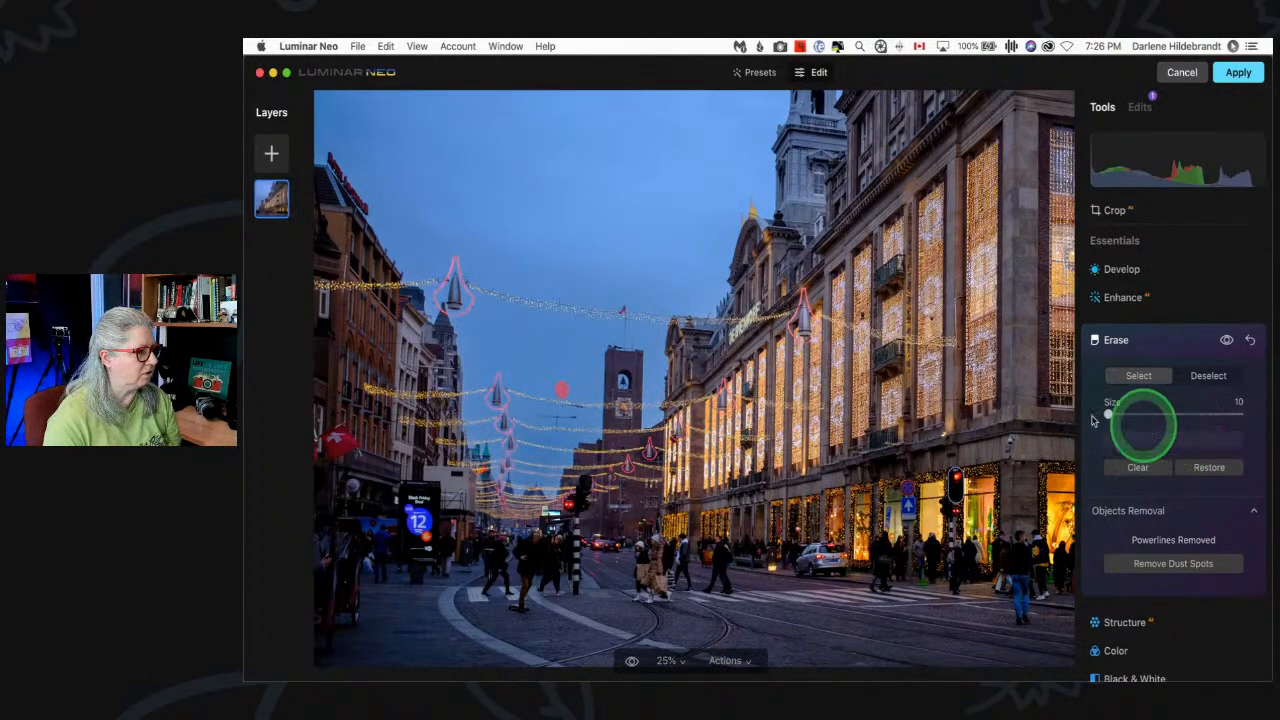
pyautogui.click(559, 297)
pyautogui.click(1186, 437)
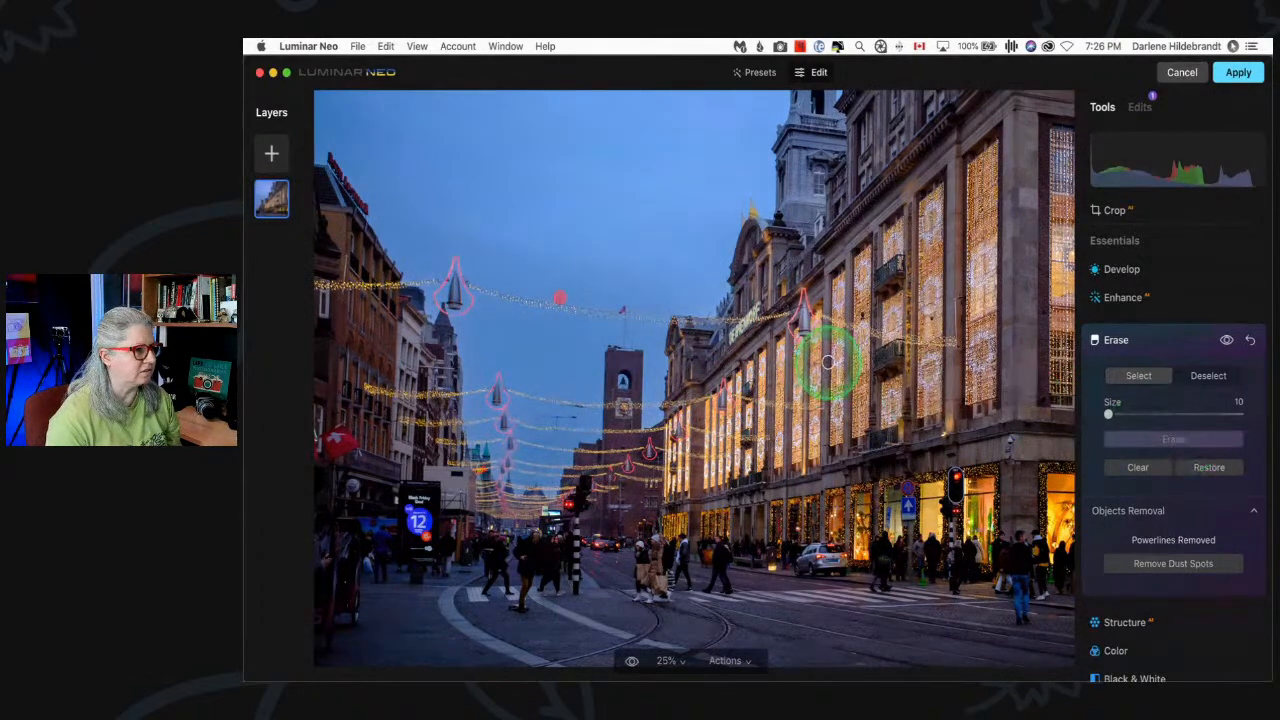
# - Erase the leftover marks on both sides of the clock tower's flagpole and the short wire remnant in the sky beside the tower
pyautogui.press('super+equal')
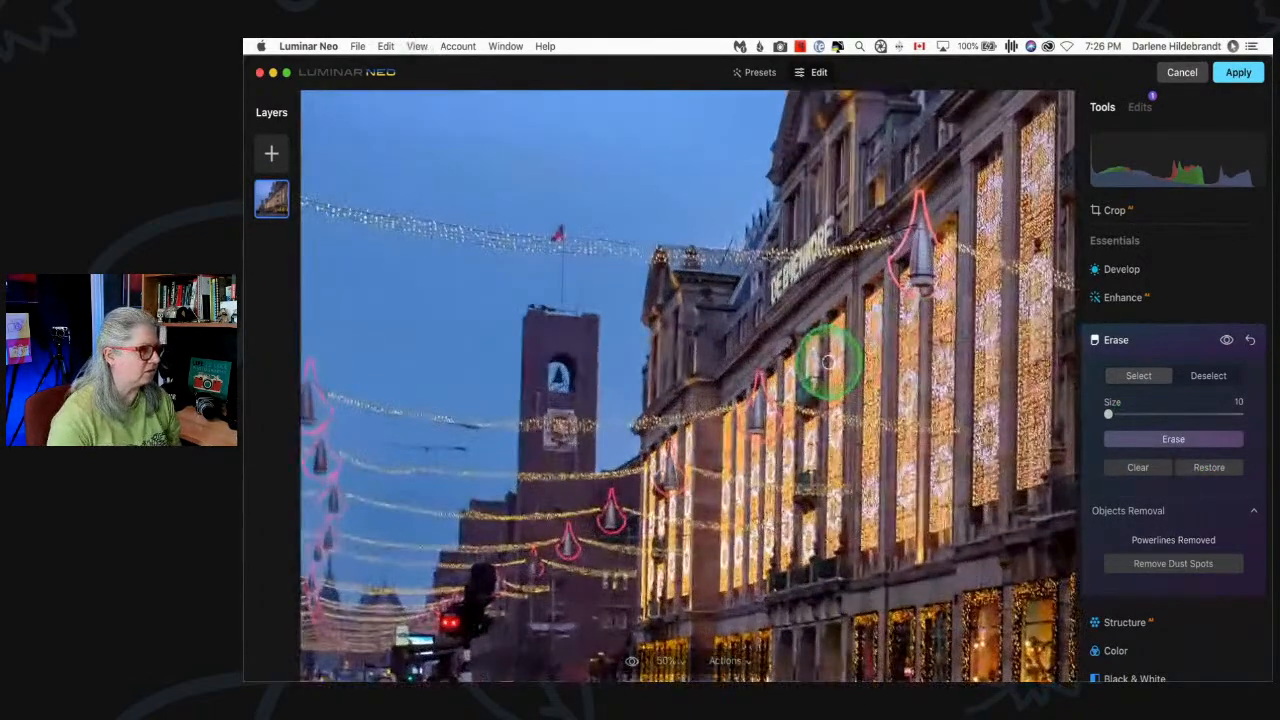
pyautogui.hscroll(-5, 828, 362)
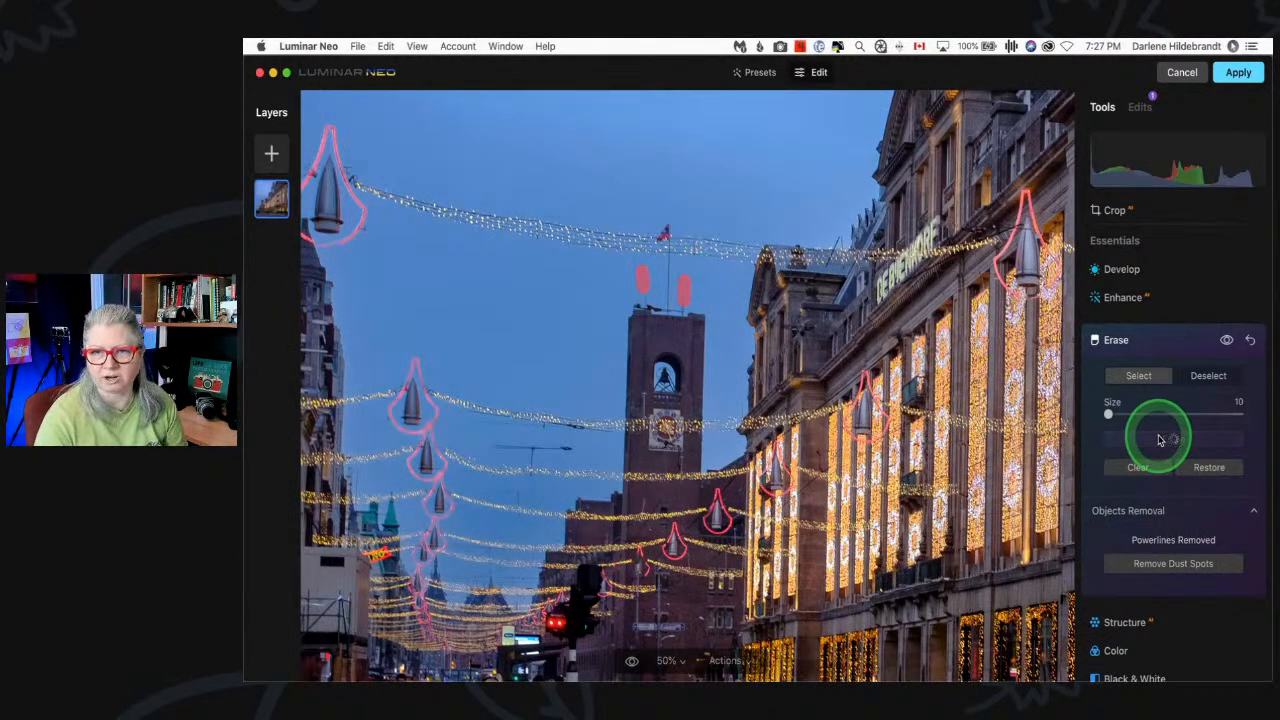
pyautogui.hscroll(-3, 603, 357)
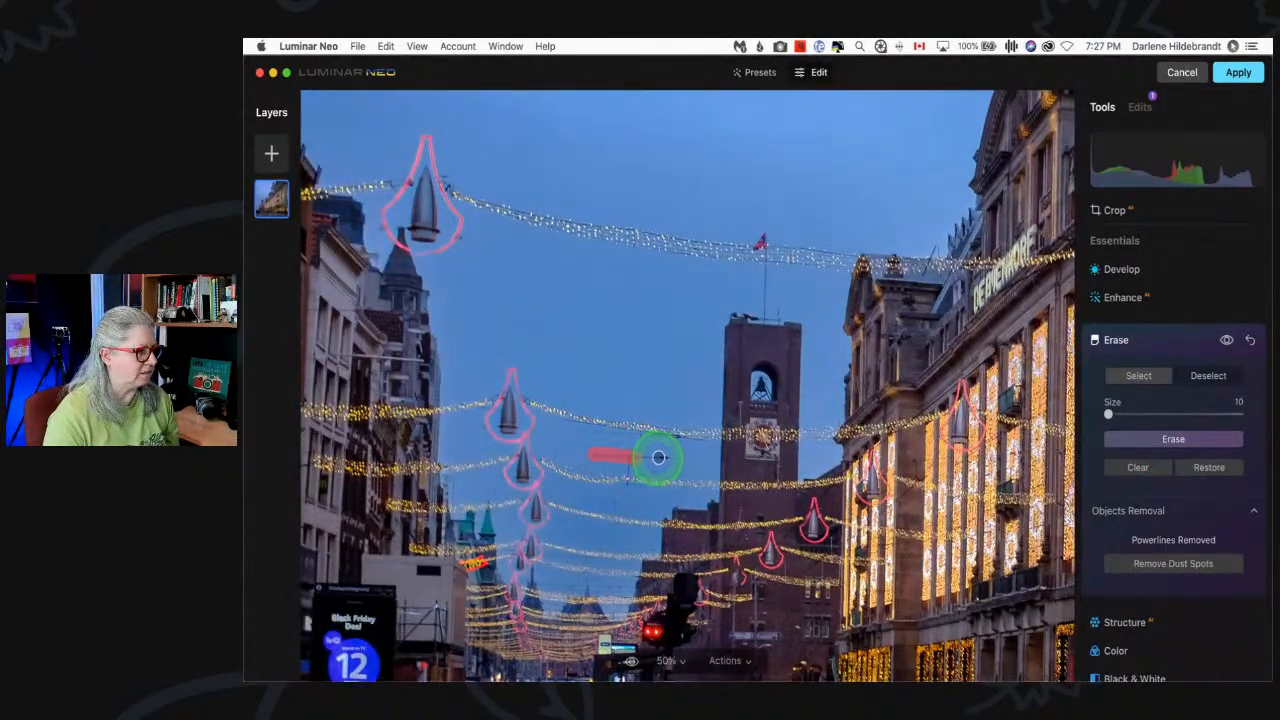
pyautogui.click(1150, 440)
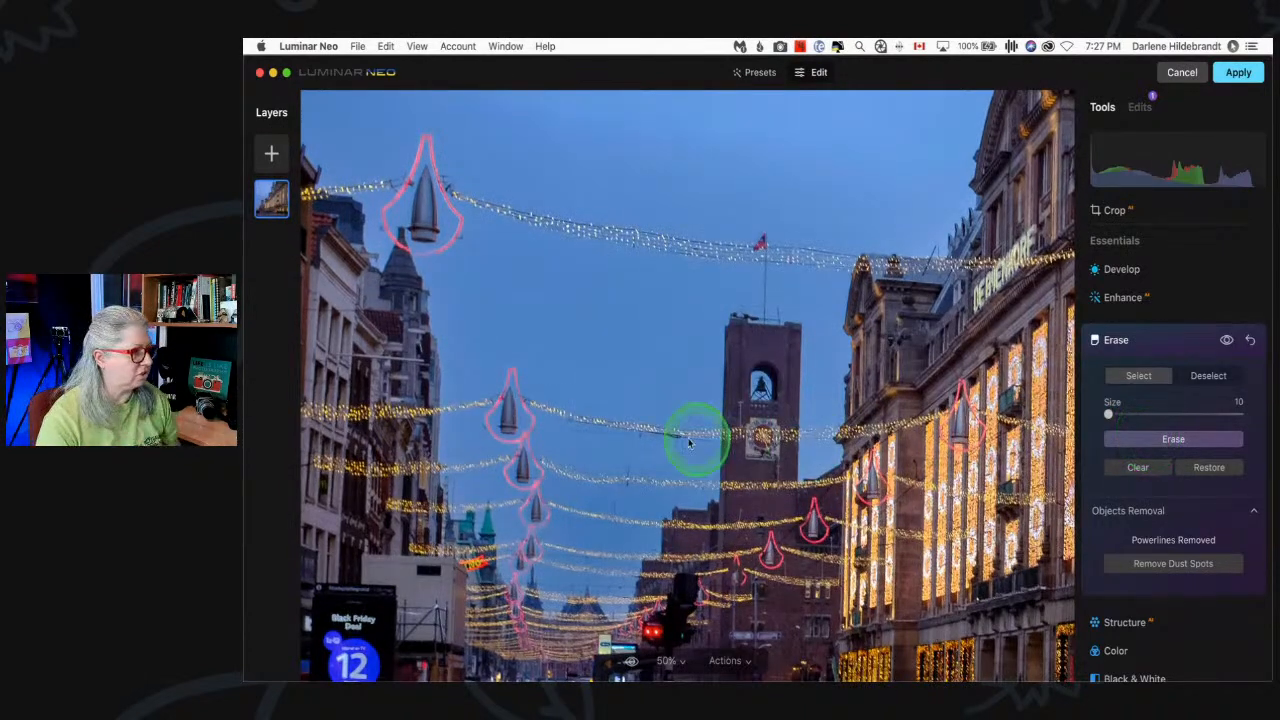
# - Erase the small remaining powerline specks around the light garlands in the sky left of the clock tower
pyautogui.click(628, 474)
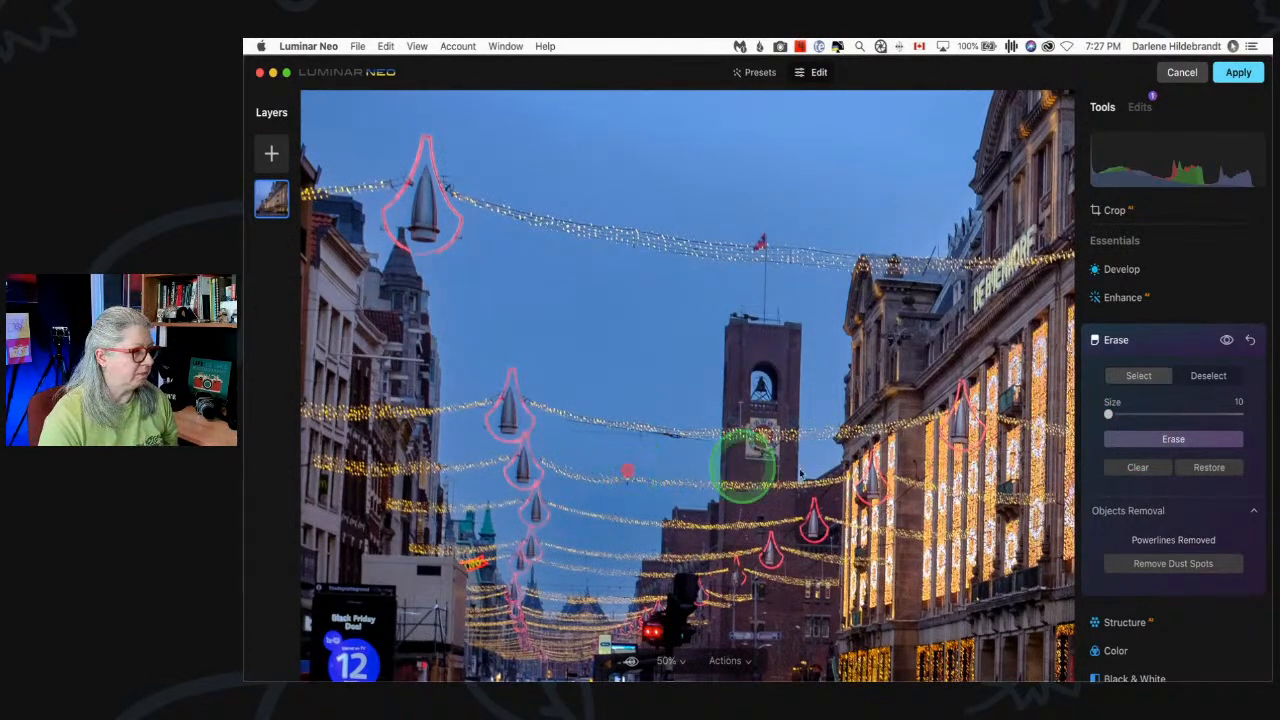
pyautogui.click(1186, 441)
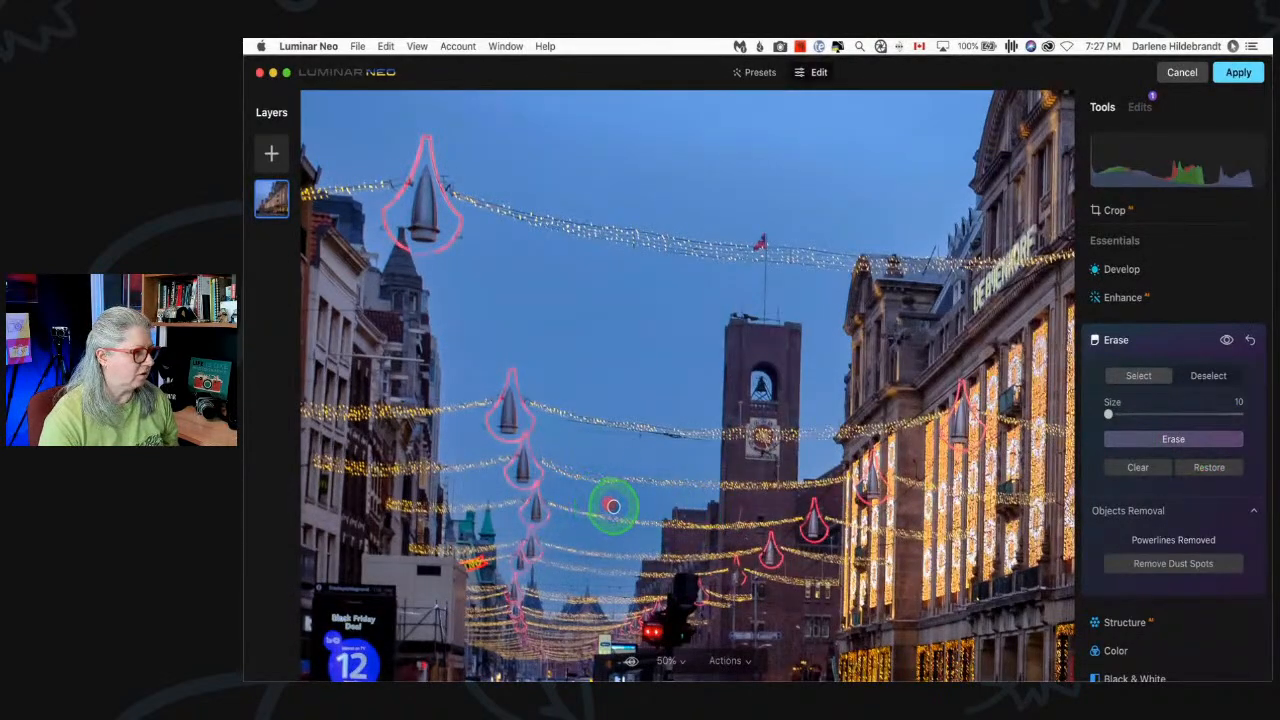
pyautogui.click(1184, 441)
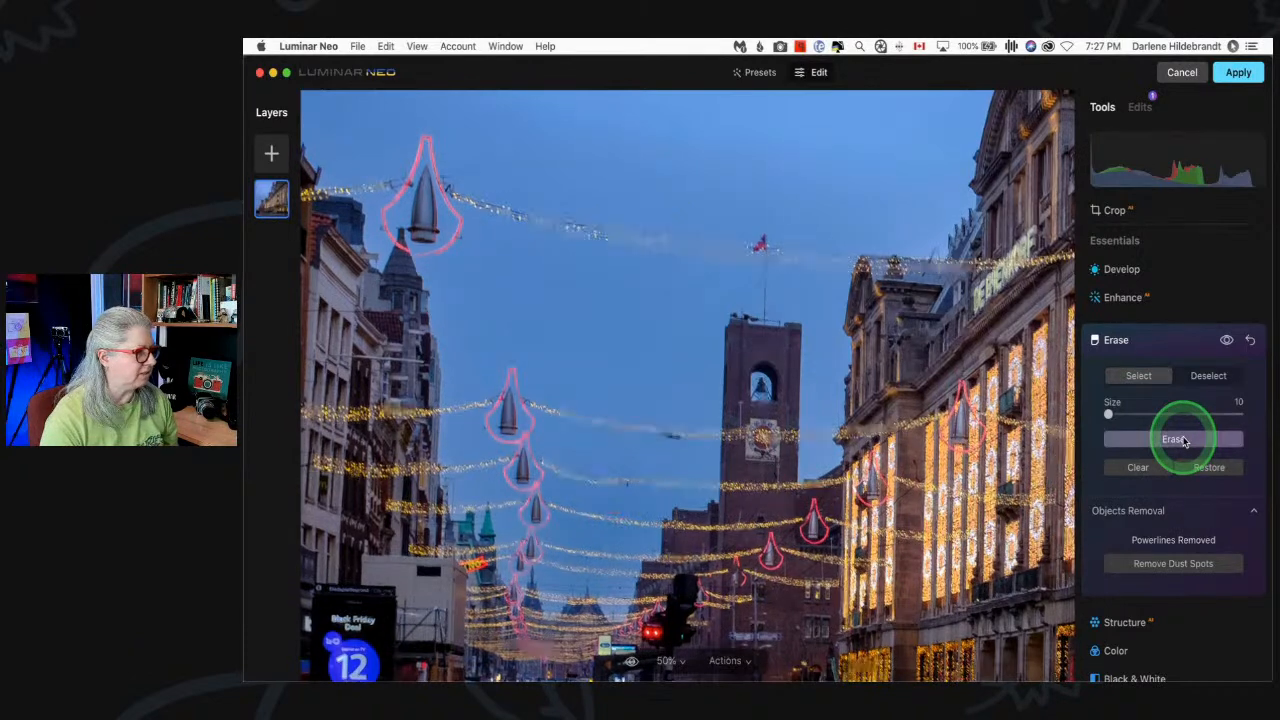
pyautogui.click(628, 487)
pyautogui.click(1170, 439)
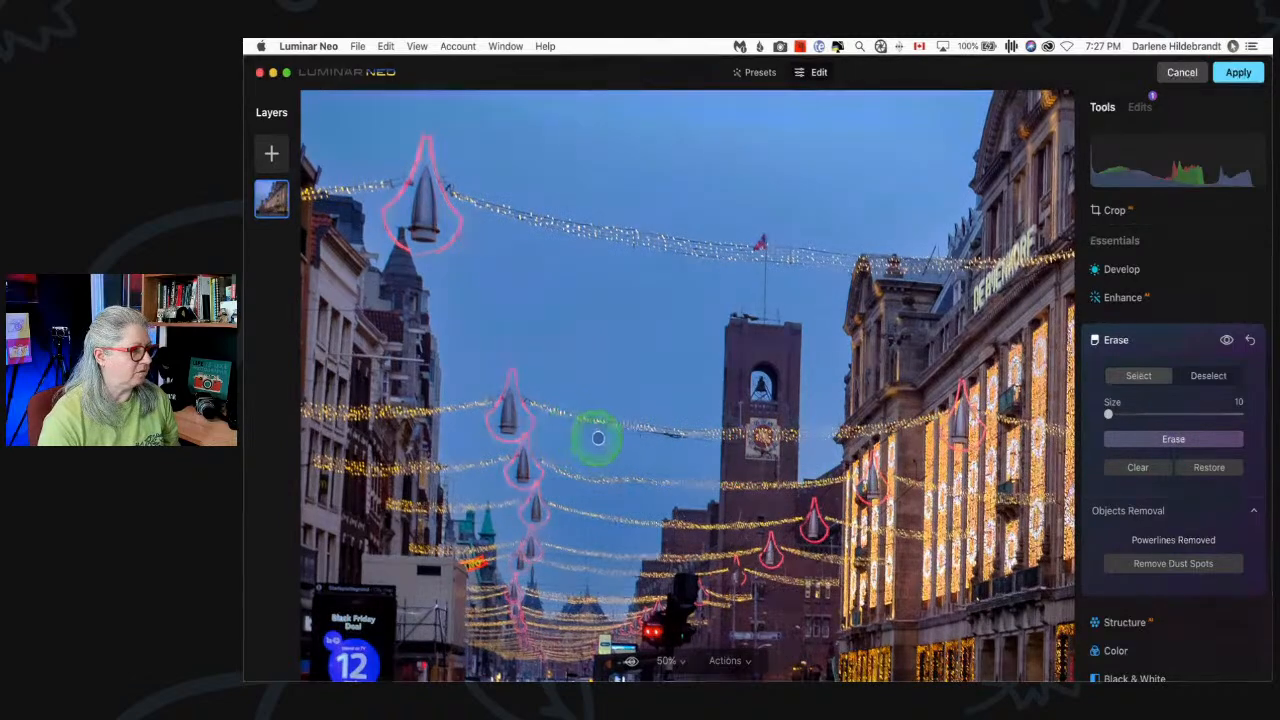
pyautogui.click(1121, 439)
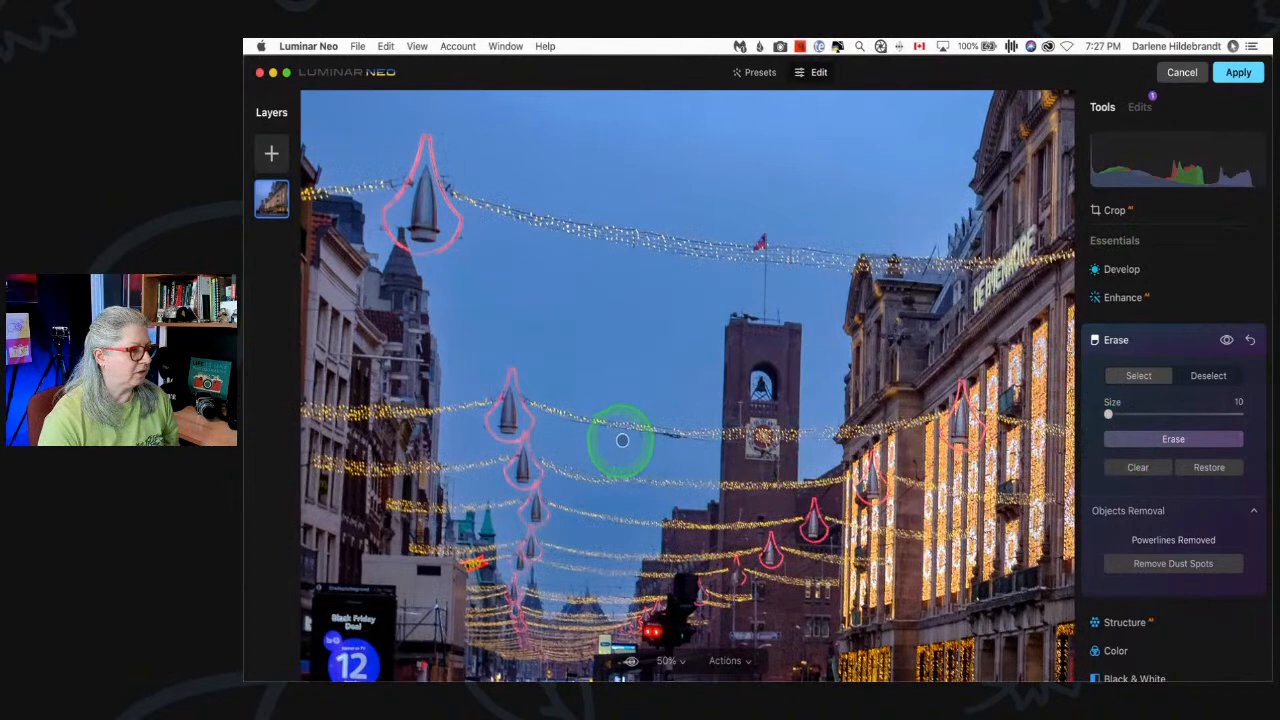
pyautogui.click(1136, 437)
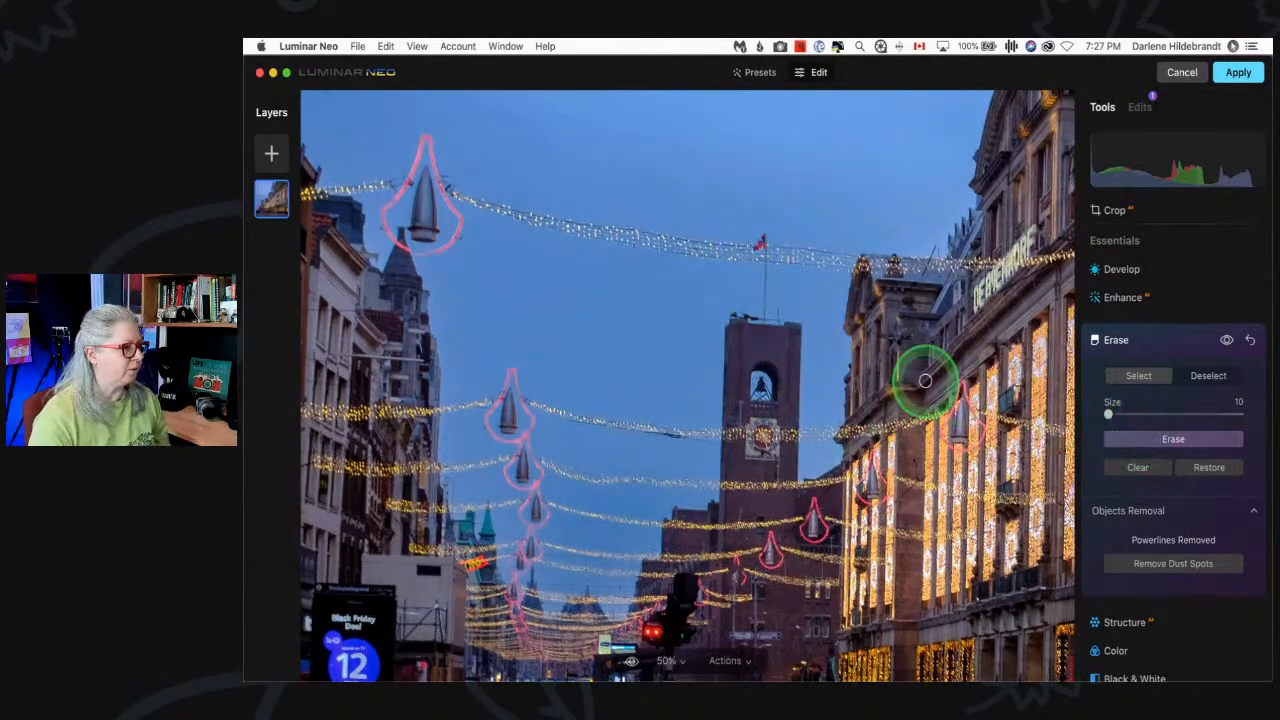
# - Compare the lit department store facade with and without the powerline removal, checking the windows, balconies and roofline up close
pyautogui.hscroll(3, 925, 381)
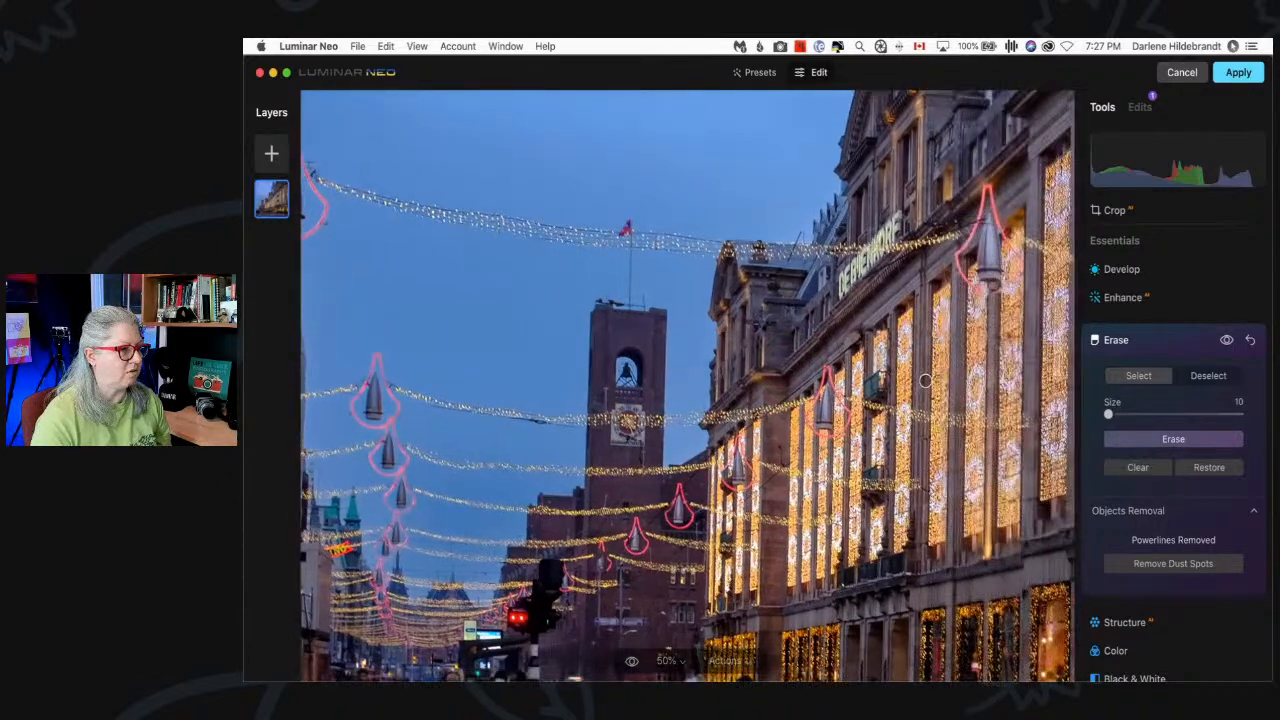
pyautogui.hscroll(7, 925, 381)
pyautogui.hscroll(1, 925, 381)
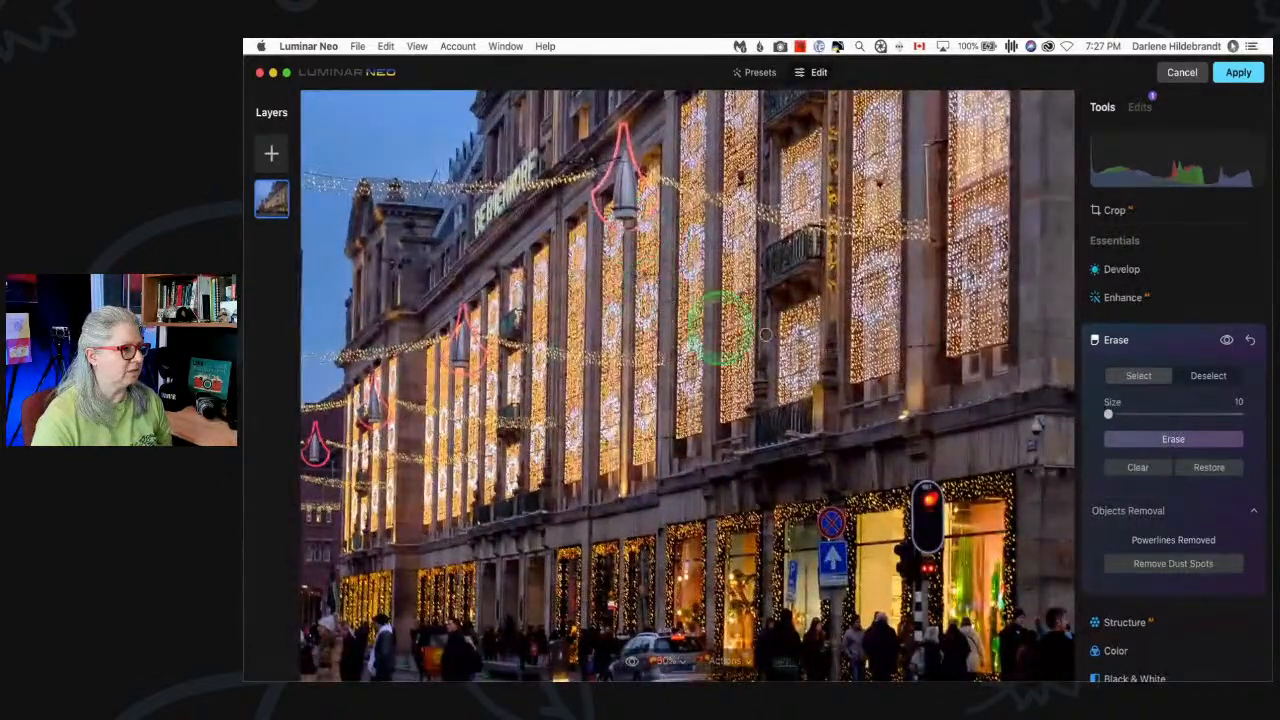
pyautogui.hscroll(3, 794, 337)
pyautogui.press('\\')
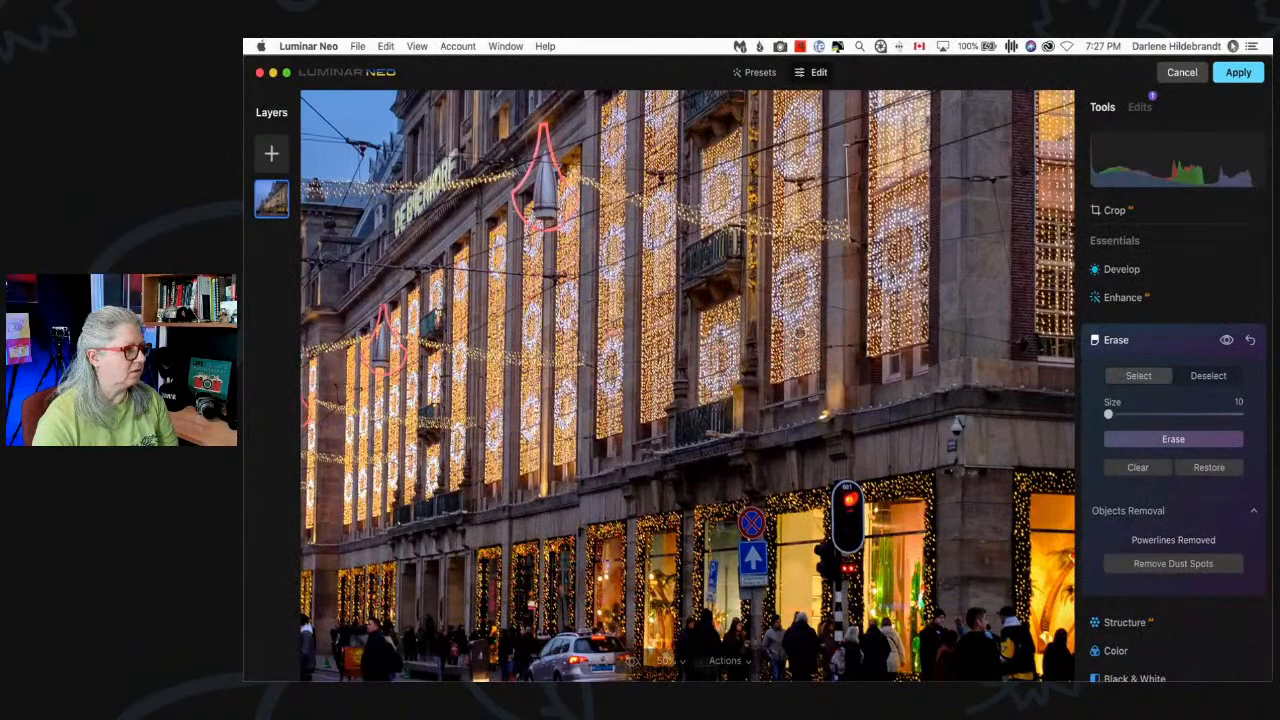
pyautogui.press('\\')
pyautogui.press('\\')
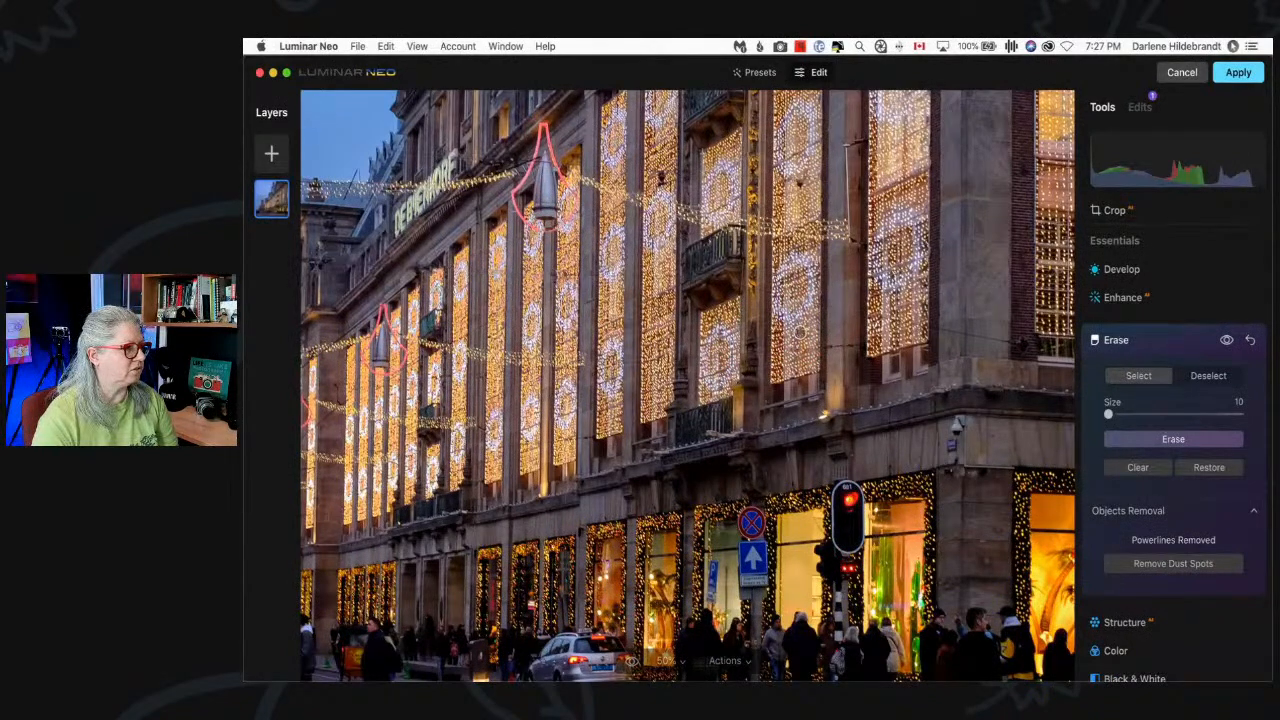
pyautogui.press('\\')
pyautogui.press('\\')
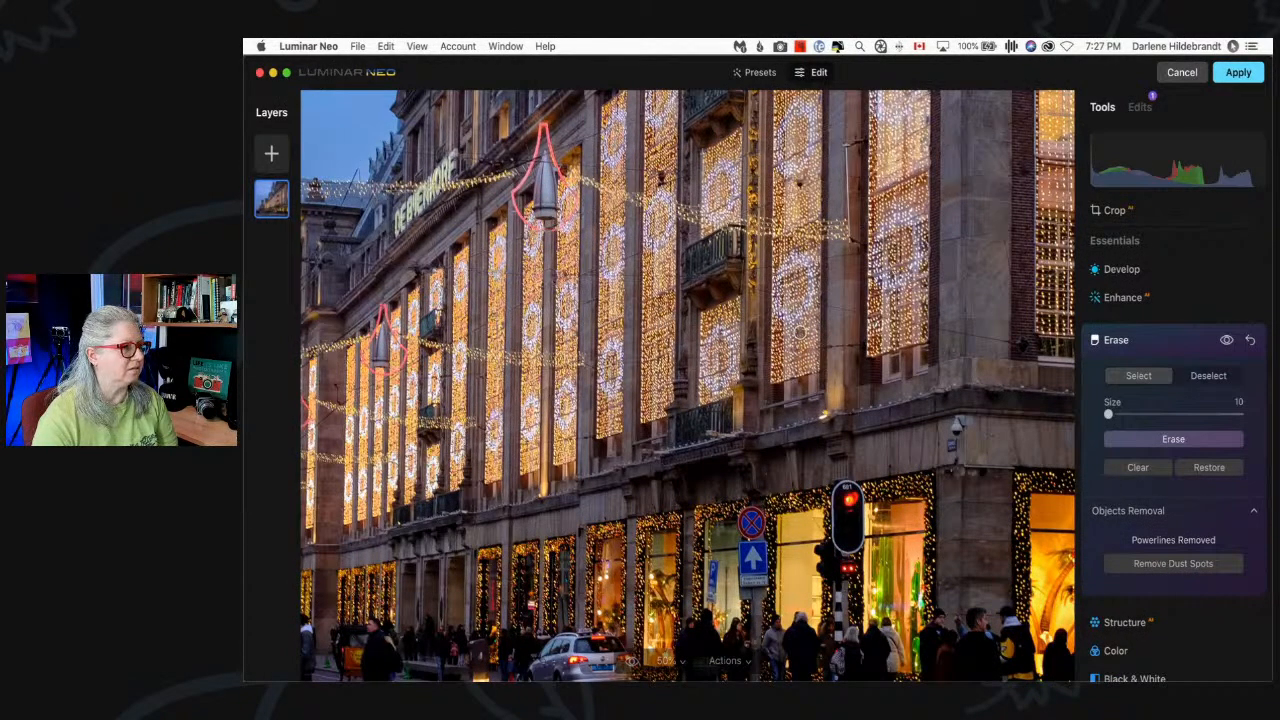
pyautogui.scroll(3, 800, 333)
pyautogui.press('\\')
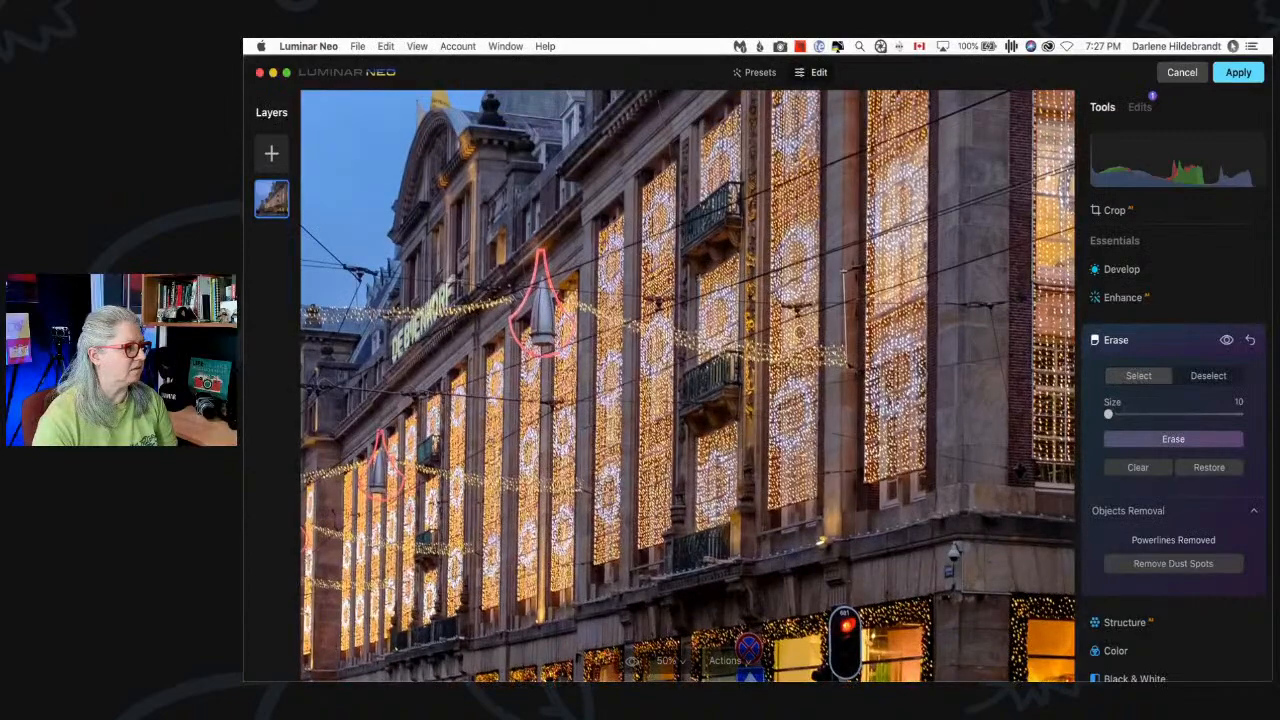
pyautogui.press('\\')
pyautogui.hscroll(-5, 590, 460)
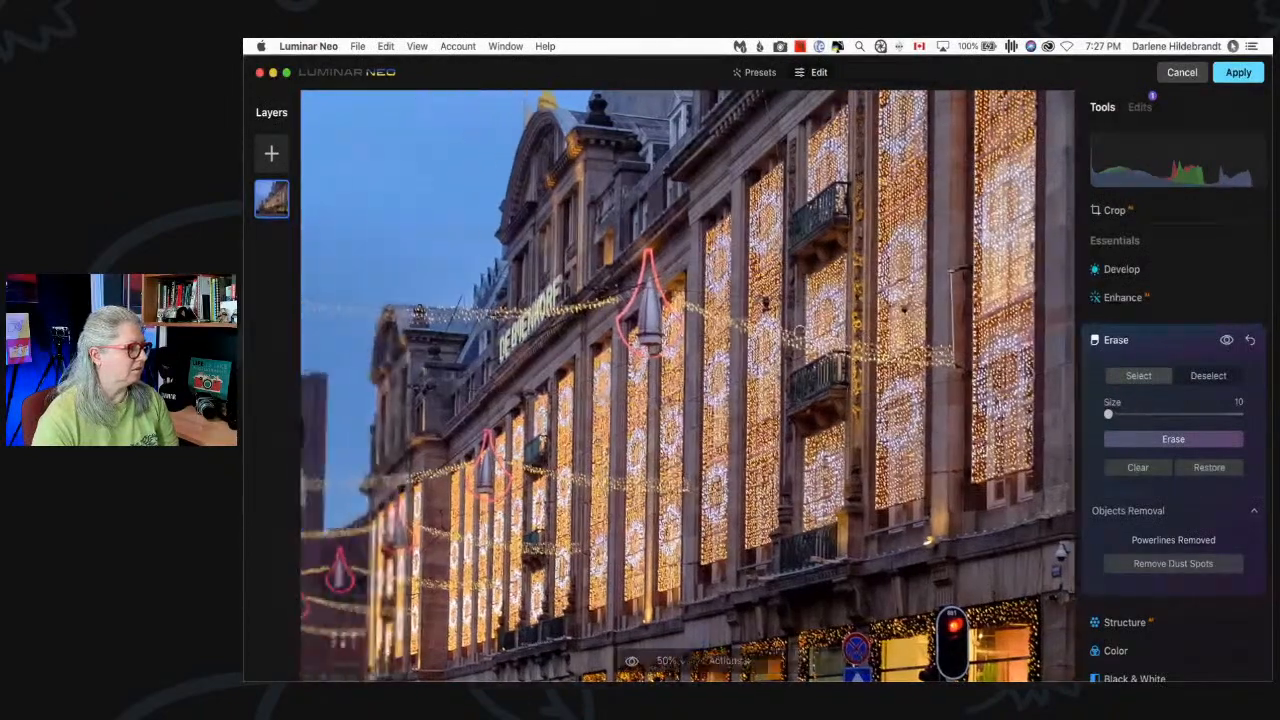
pyautogui.press('\\')
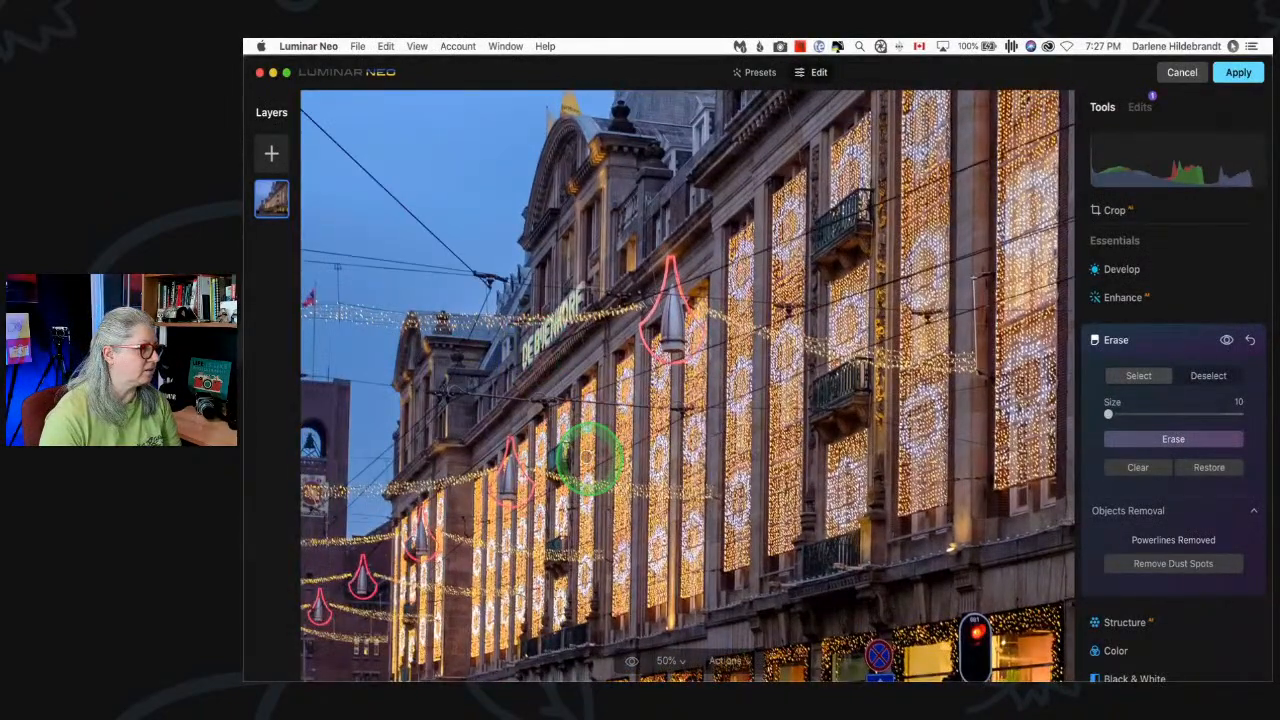
pyautogui.press('\\')
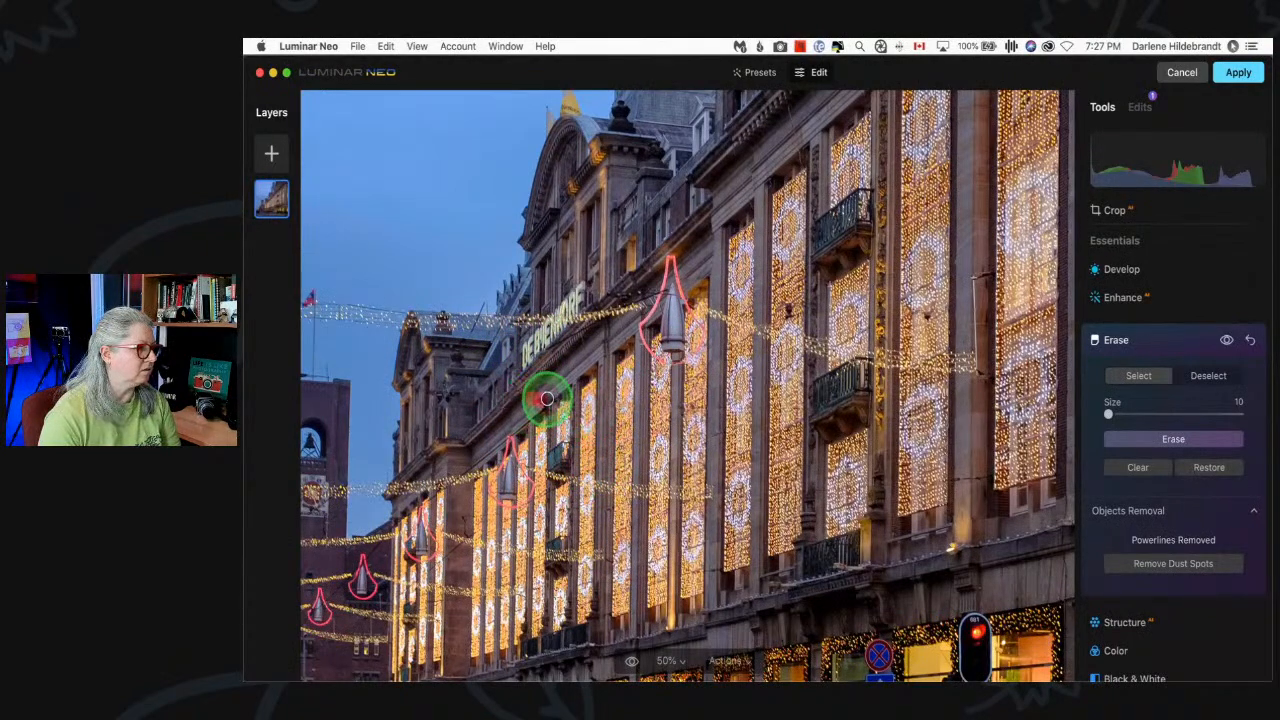
# - Erase the powerline remnants on the department store facade below the sign and in the sky beside its roofline
pyautogui.click(1149, 438)
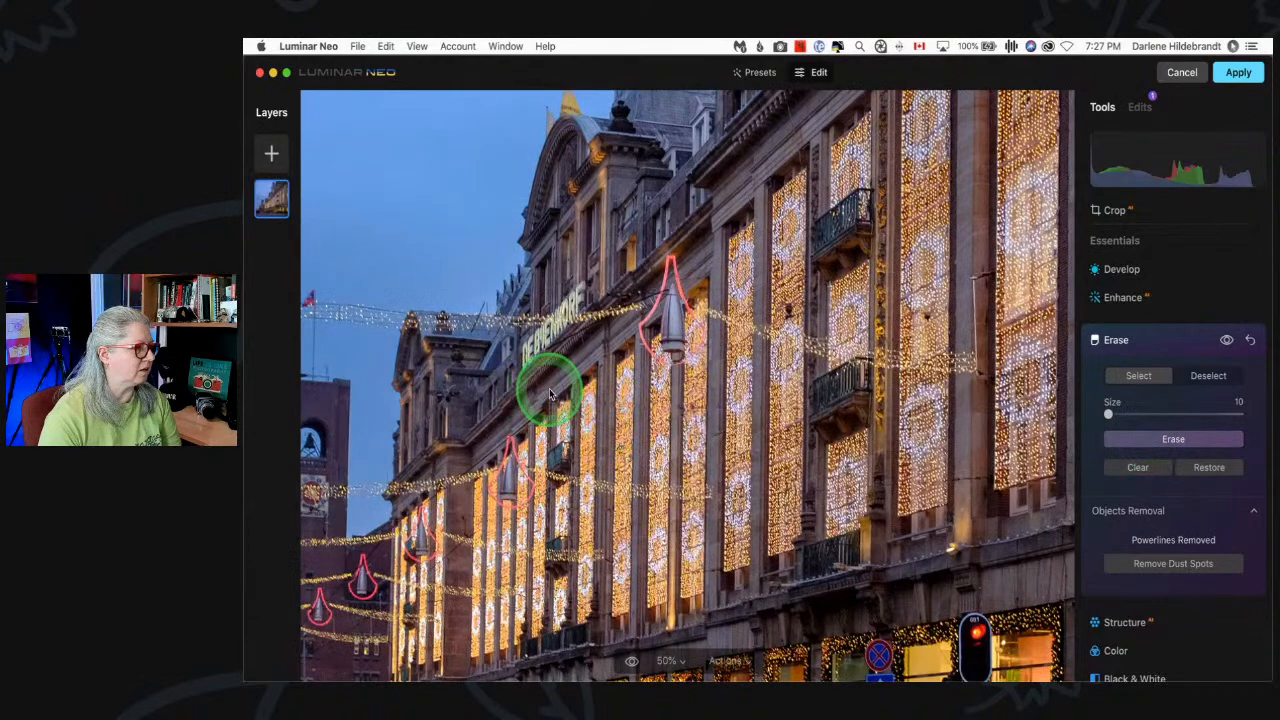
pyautogui.click(1140, 441)
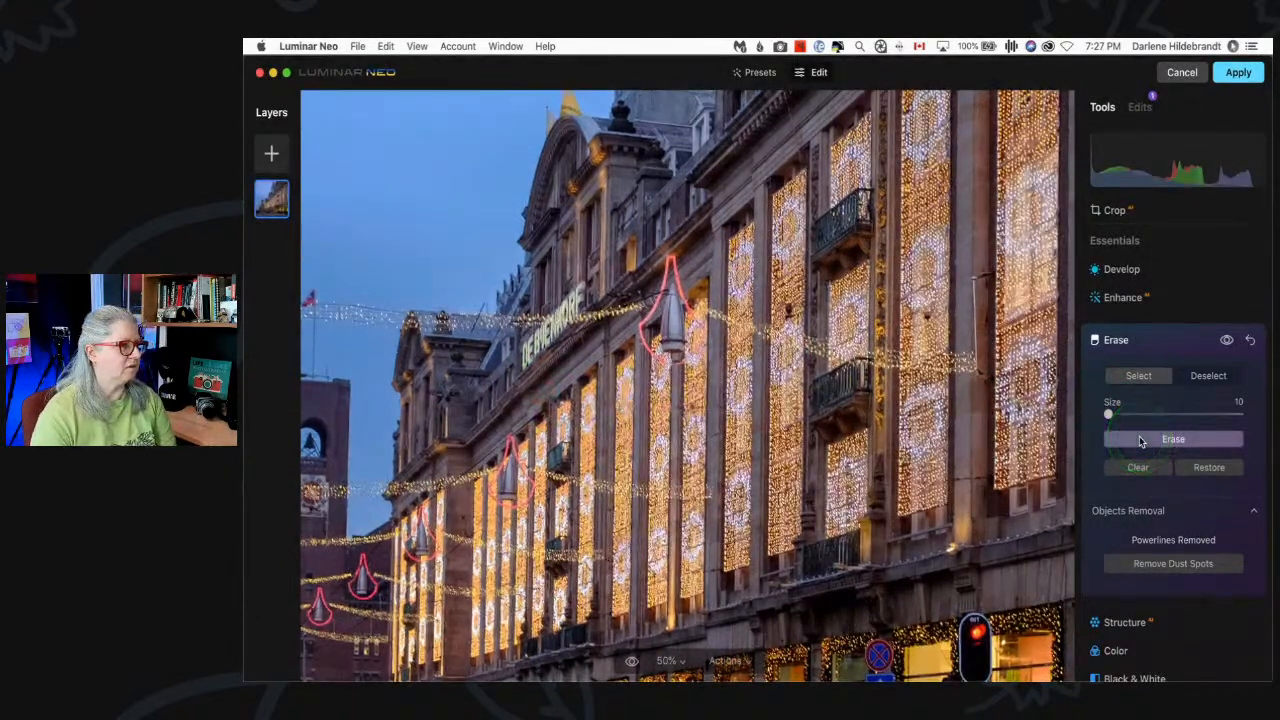
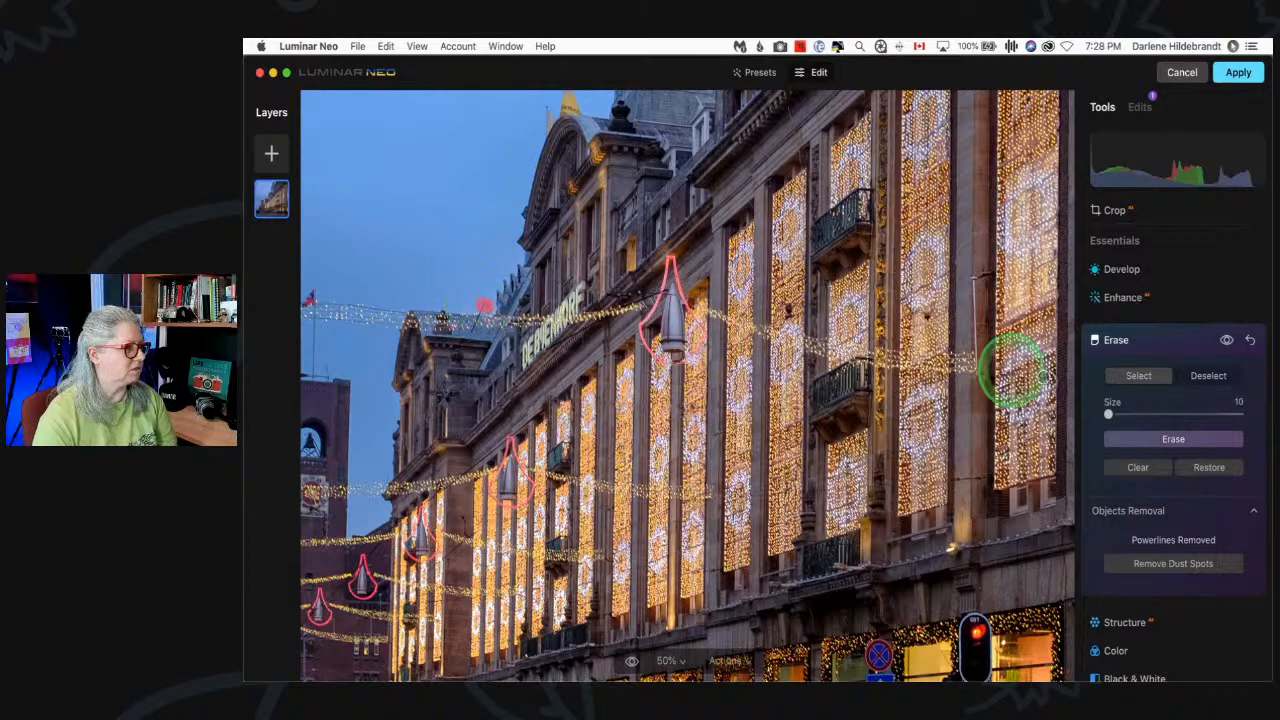
pyautogui.click(1176, 439)
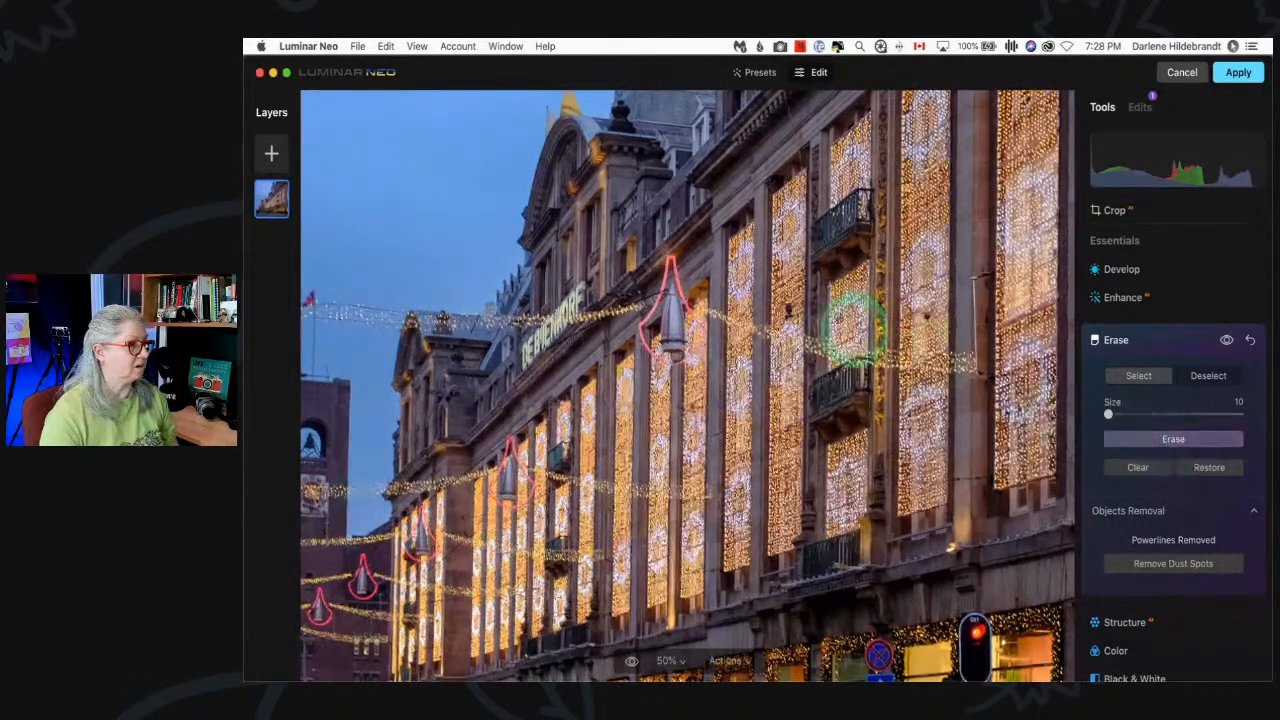
pyautogui.press('super+0')
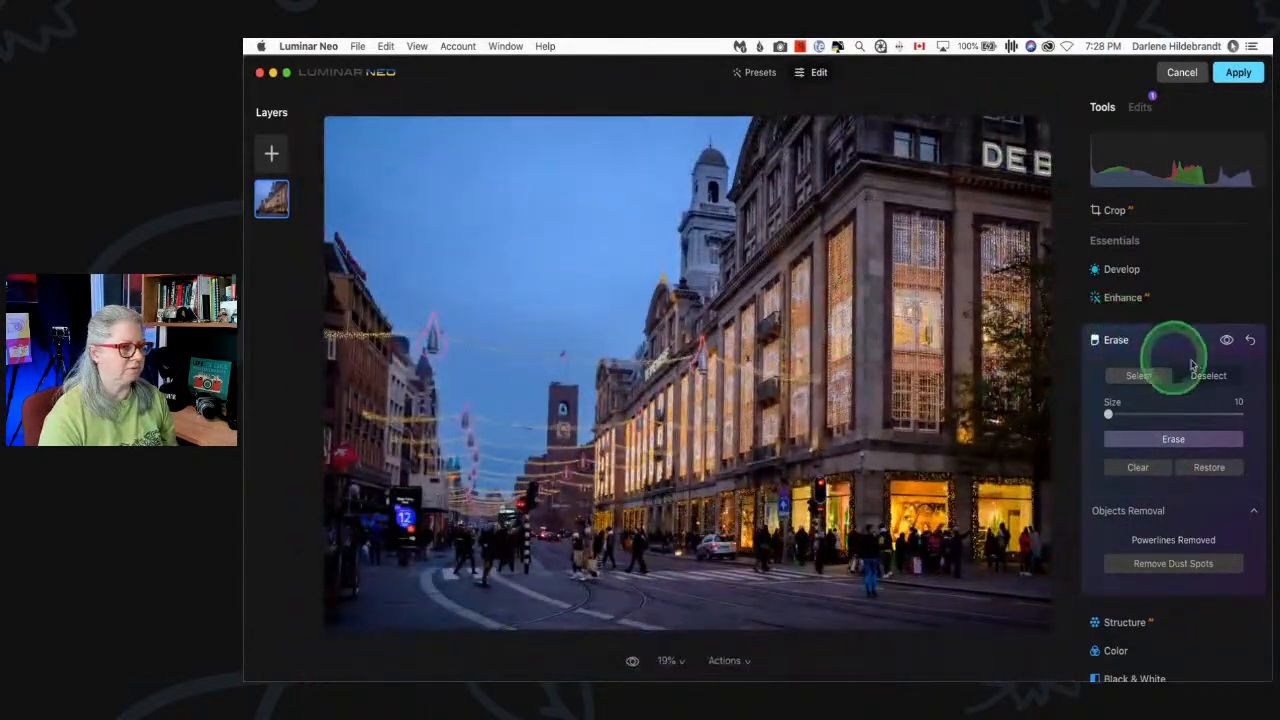
# - Close the Erase tool and enhance the photo with Accent at 11 and Sky Enhancer at 0
pyautogui.click(1182, 340)
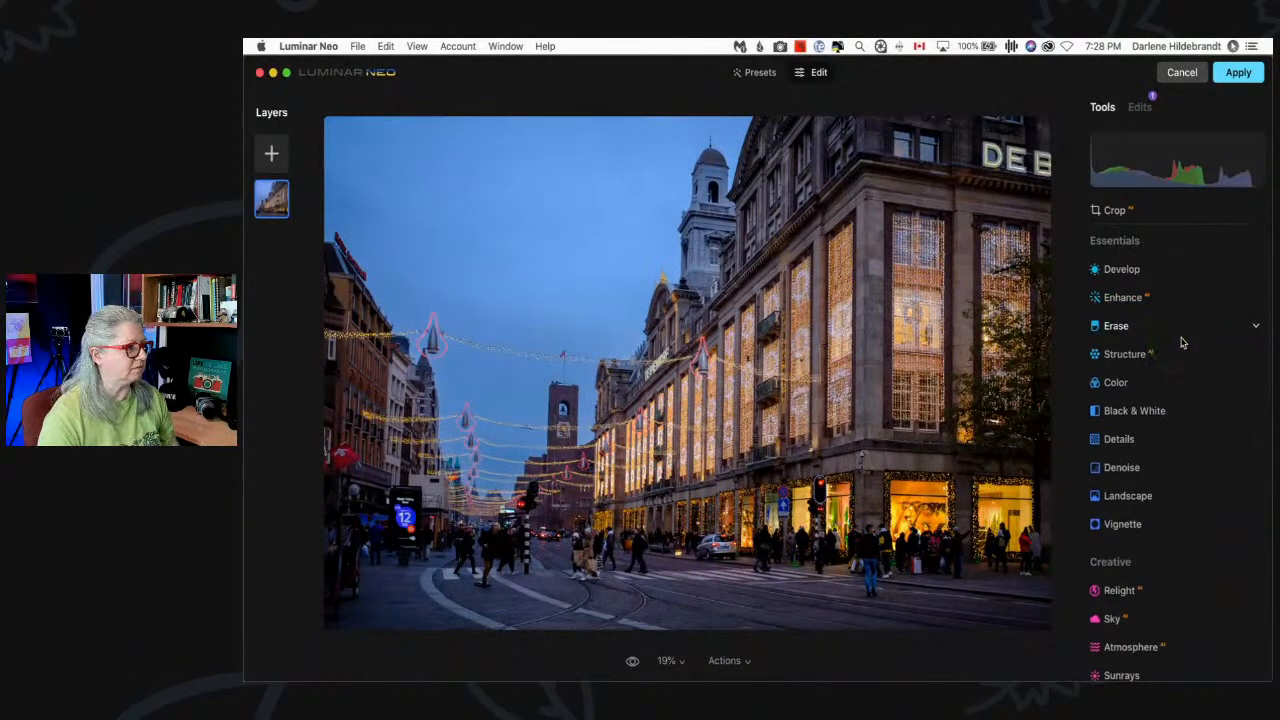
pyautogui.scroll(-1, 1182, 342)
pyautogui.scroll(1, 1182, 342)
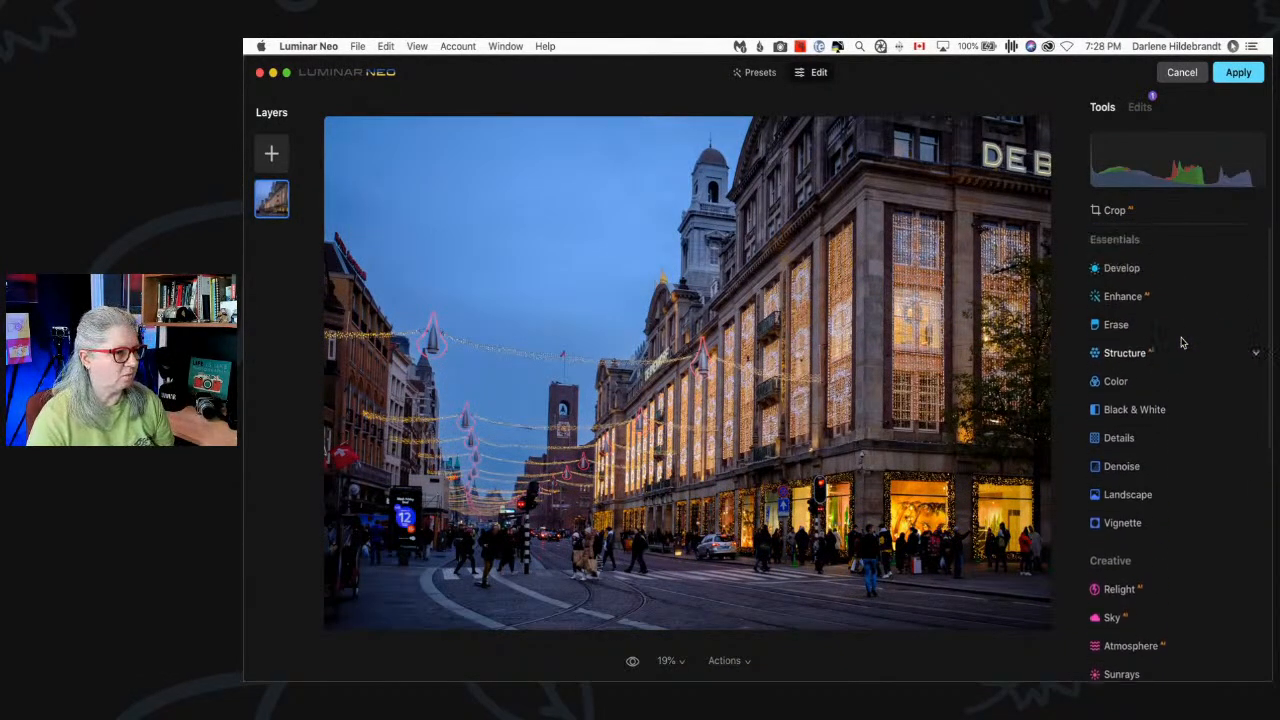
pyautogui.click(1161, 319)
pyautogui.click(1130, 296)
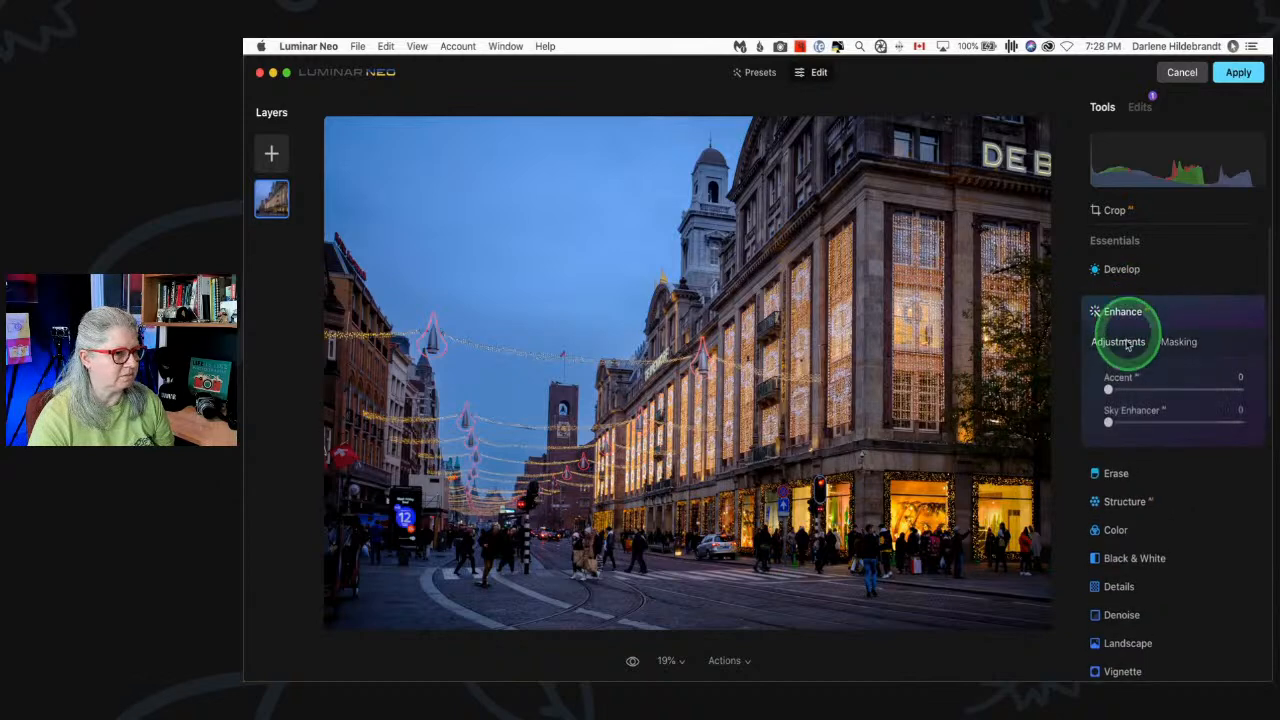
pyautogui.moveTo(1110, 390); pyautogui.dragTo(1095, 418)
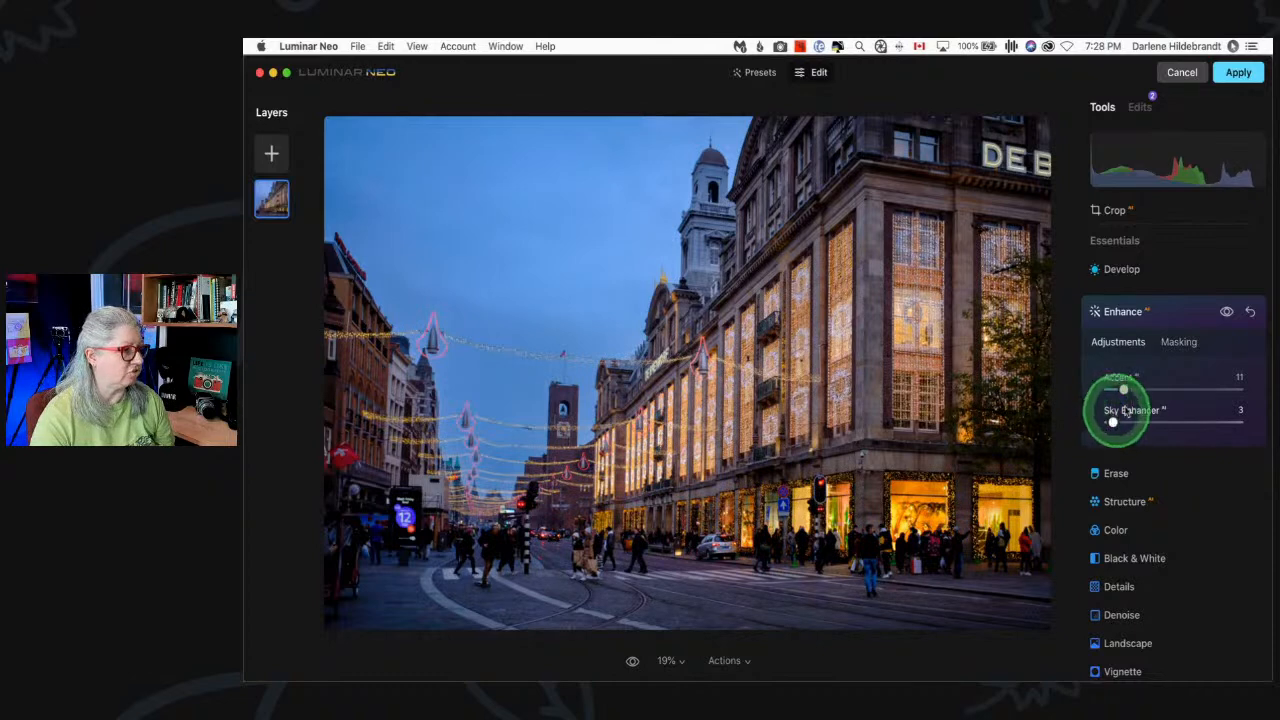
pyautogui.scroll(-3, 1143, 406)
pyautogui.moveTo(1113, 367); pyautogui.dragTo(1087, 364)
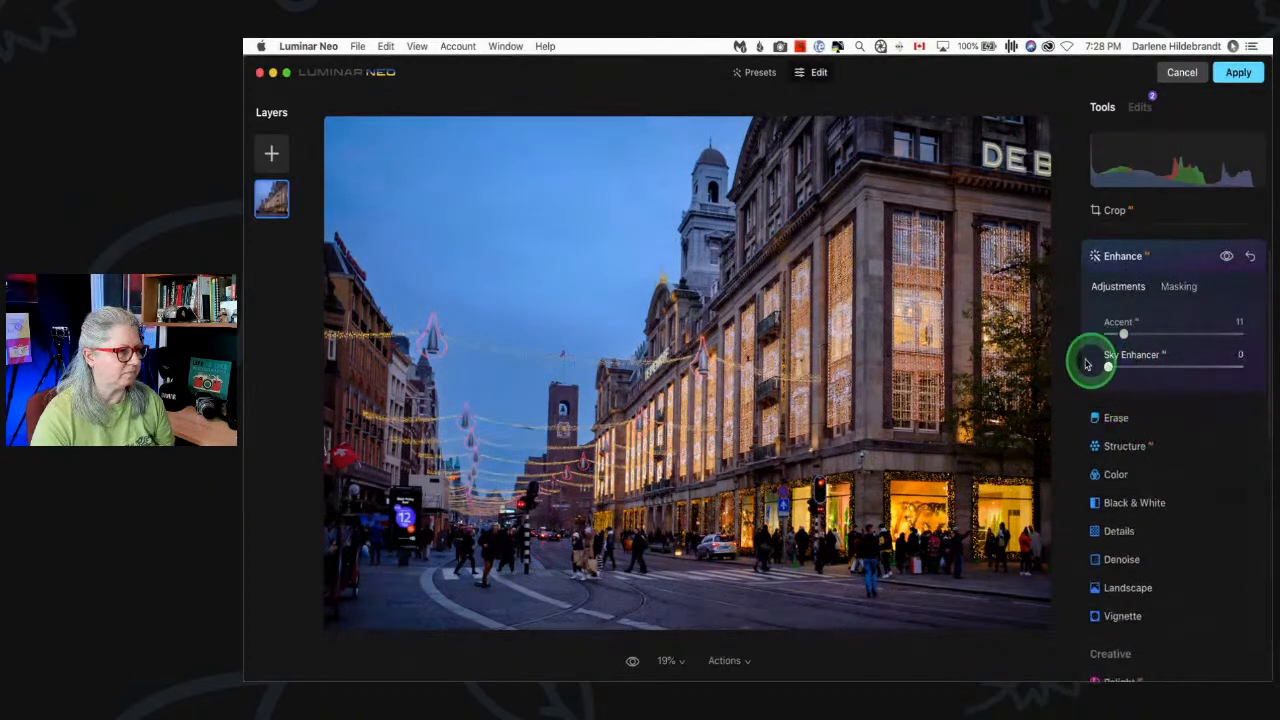
# - Replace the sky with California Clear Skies 9, after trying skies 3, 12 and 1 from the same California Clear Skies collection
pyautogui.scroll(-10, 1131, 417)
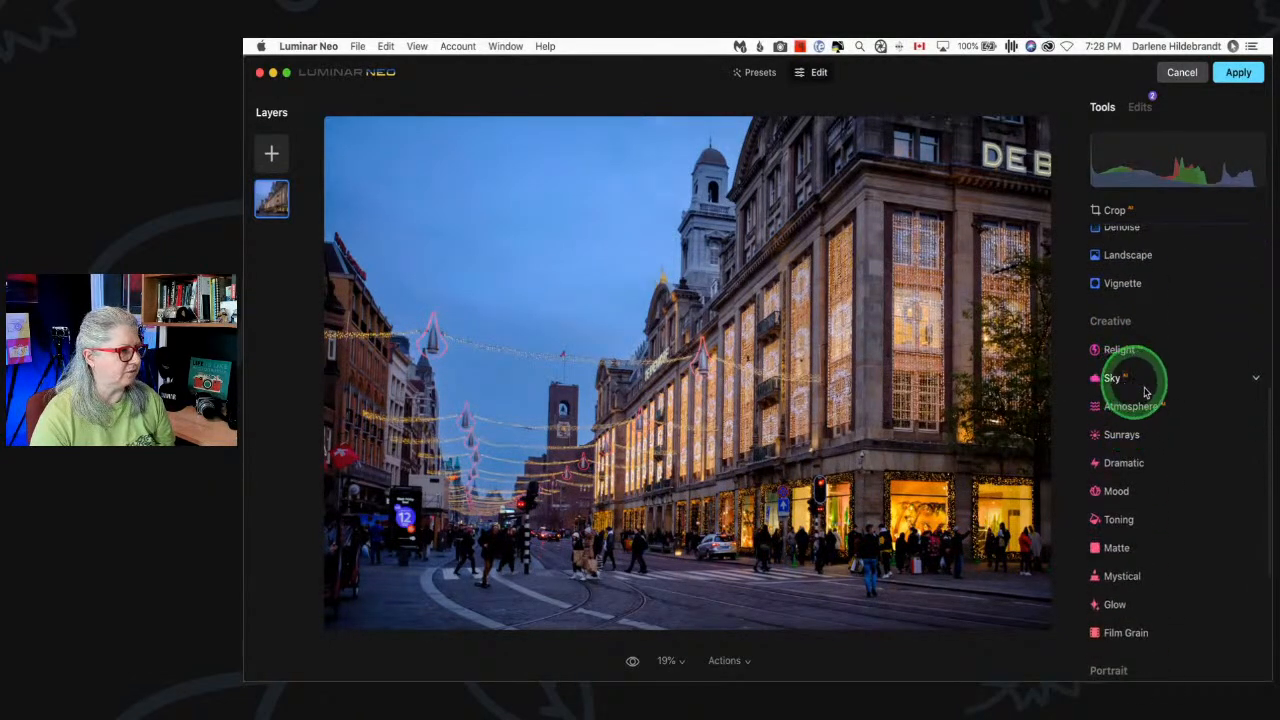
pyautogui.click(1146, 390)
pyautogui.scroll(-2, 1168, 402)
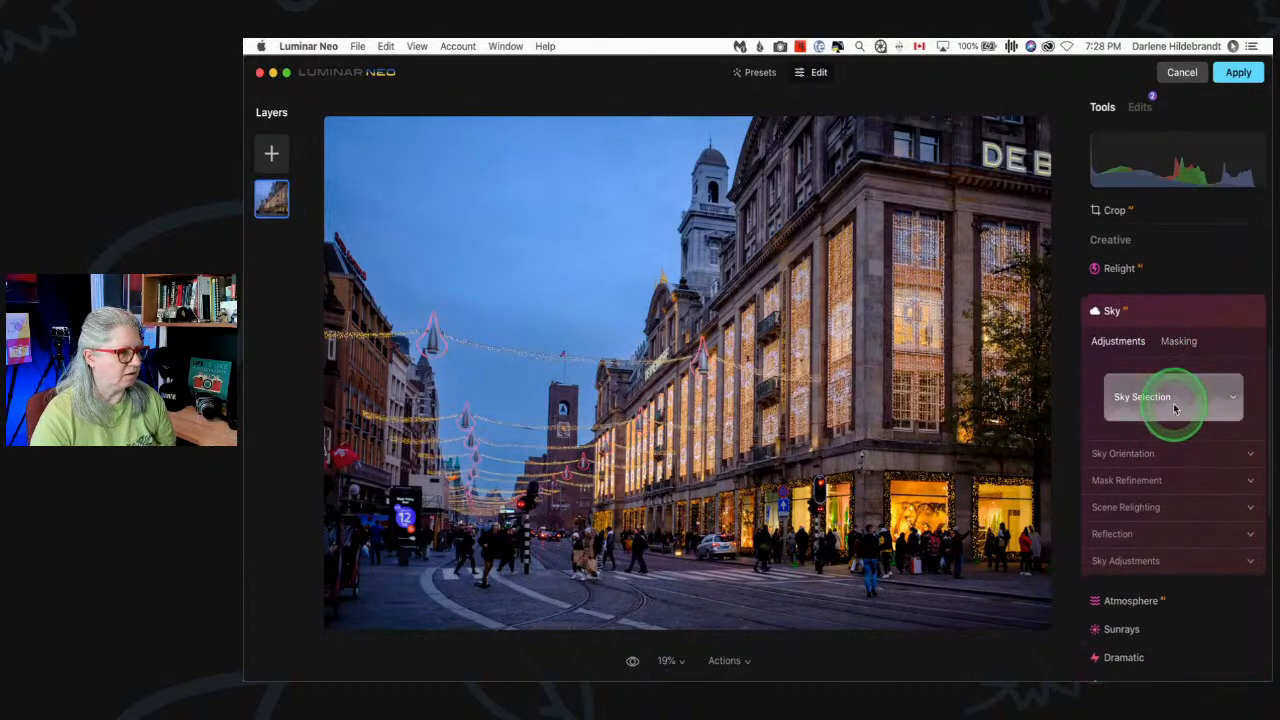
pyautogui.click(1143, 398)
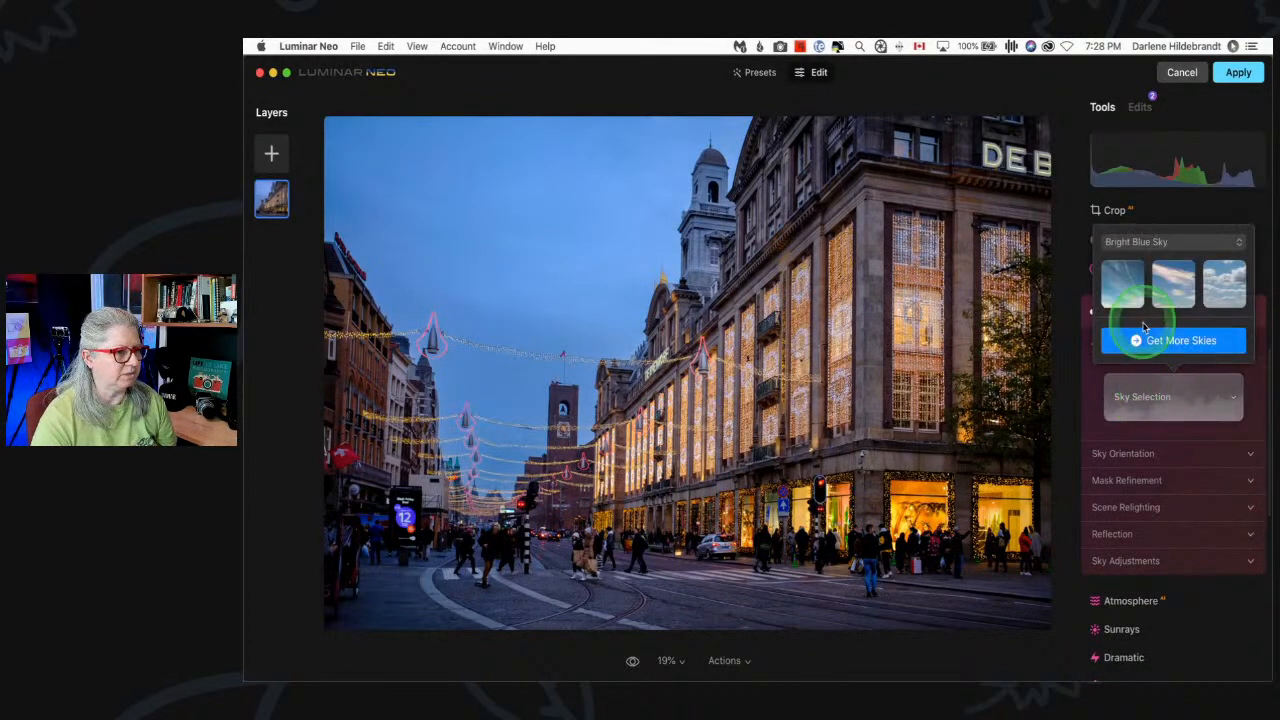
pyautogui.click(1143, 241)
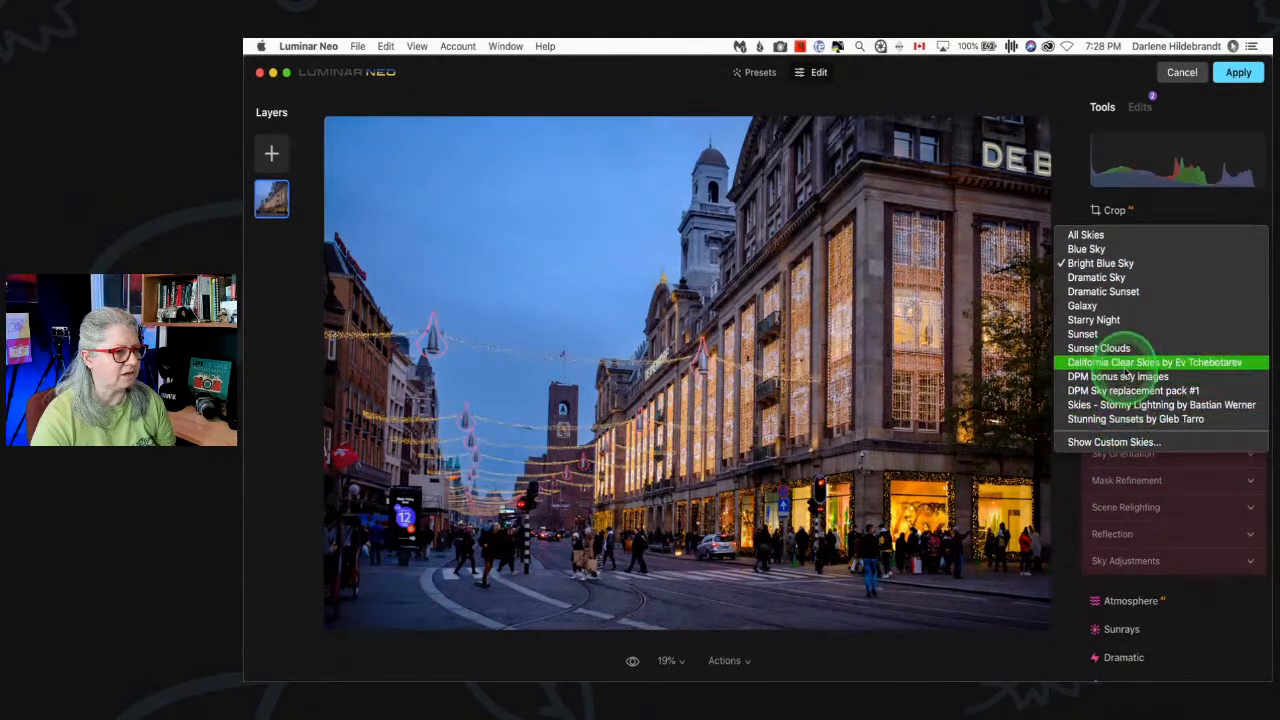
pyautogui.click(1127, 362)
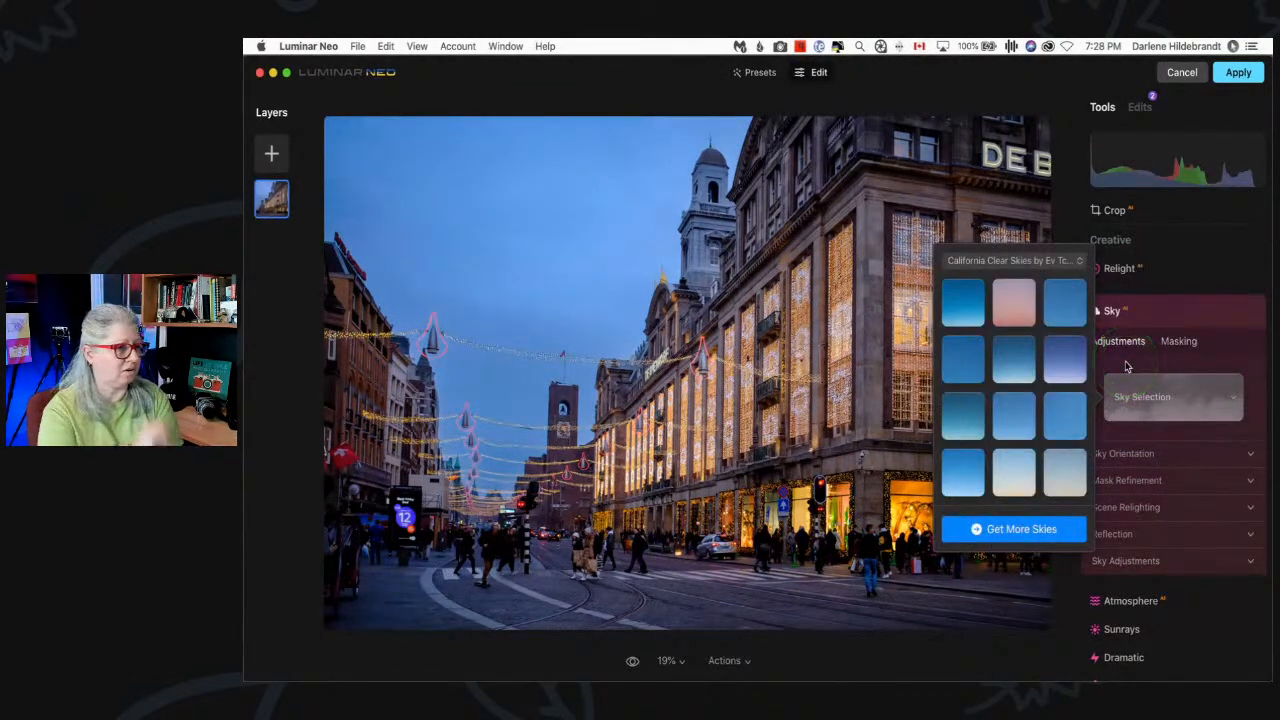
pyautogui.click(1065, 357)
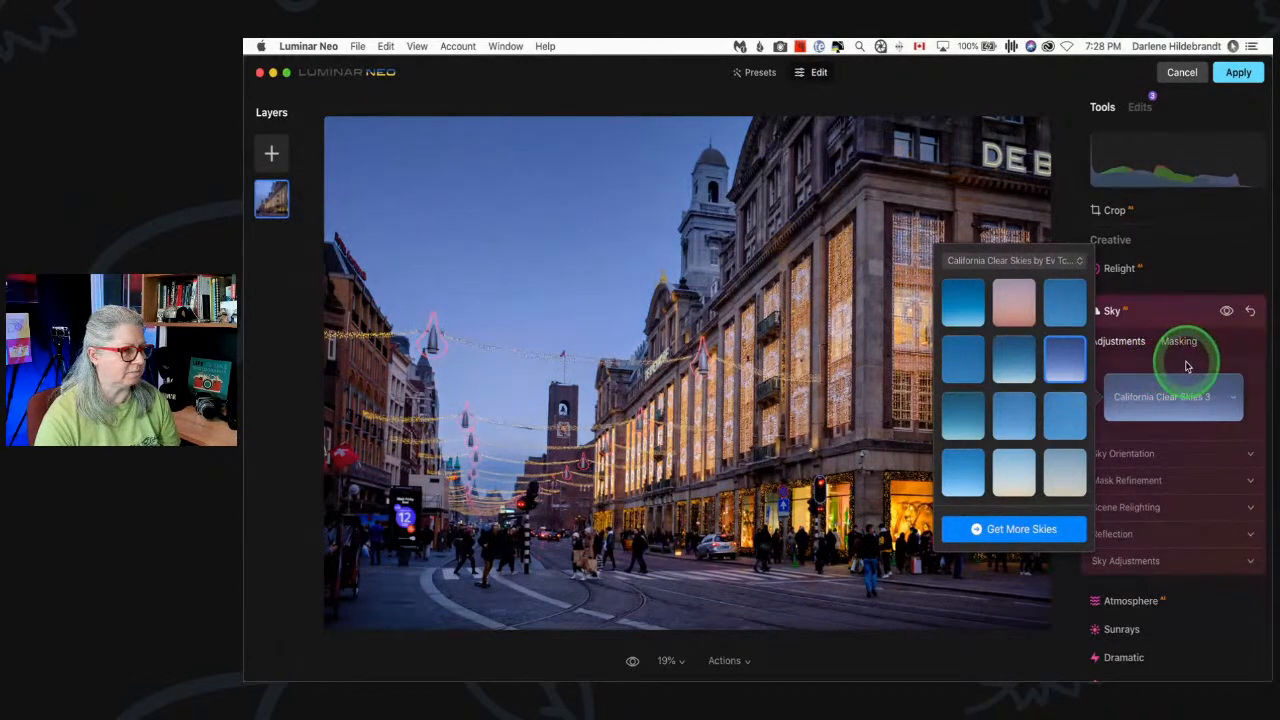
pyautogui.click(963, 308)
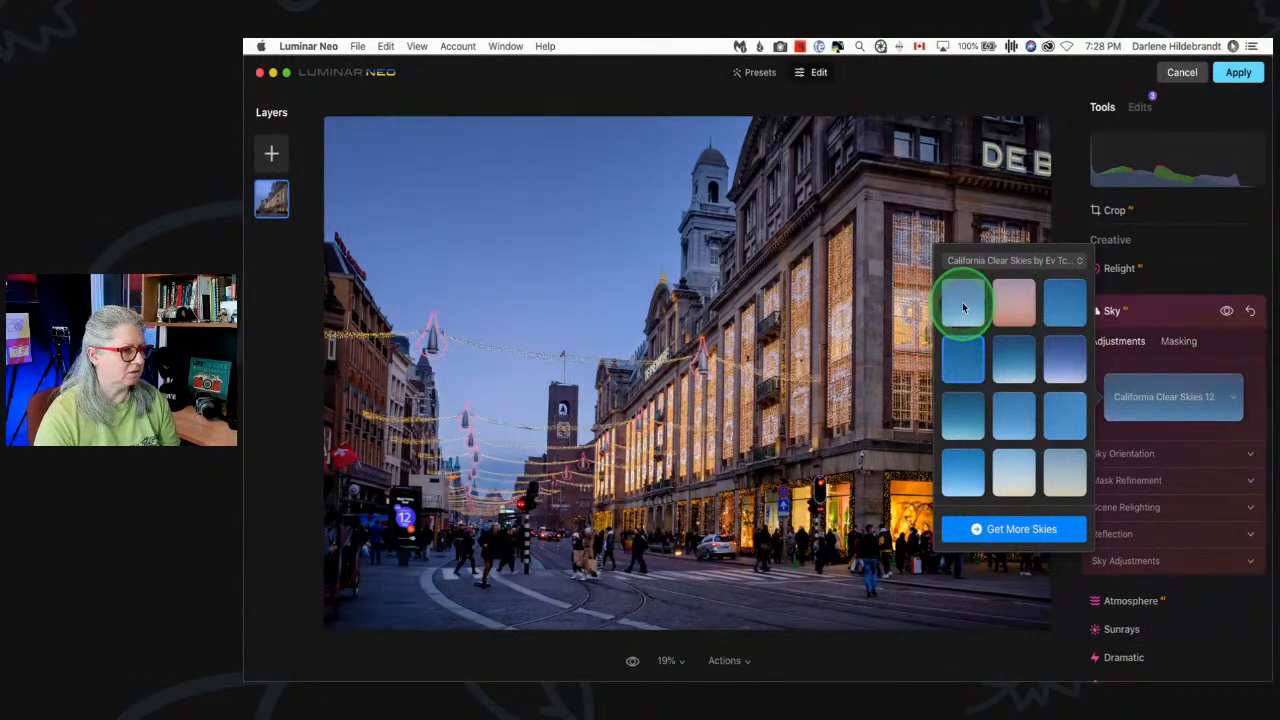
pyautogui.click(963, 308)
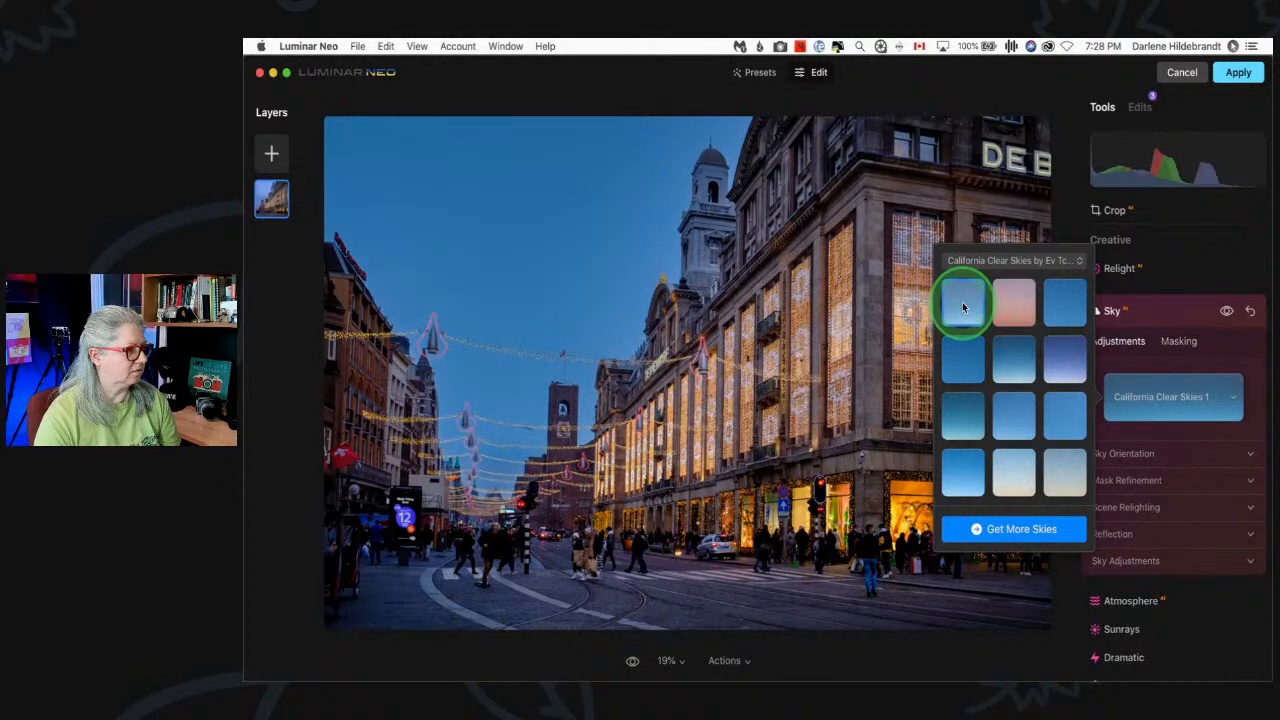
pyautogui.click(1064, 467)
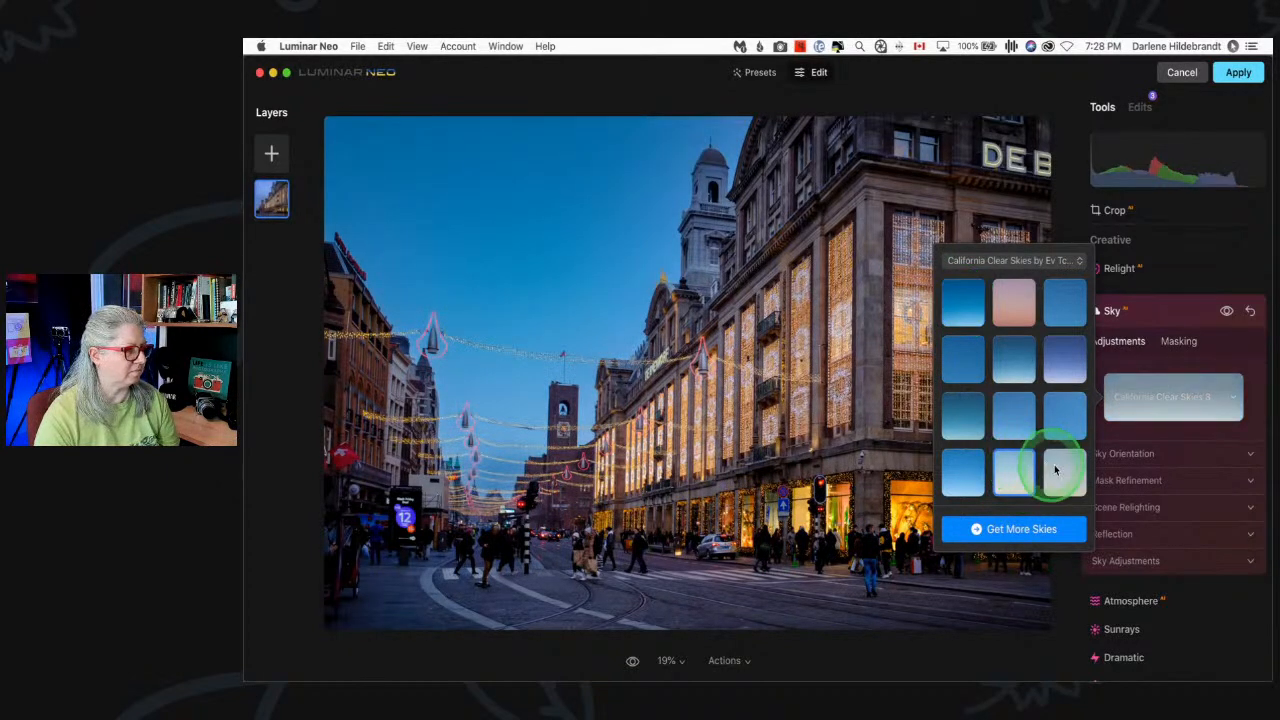
pyautogui.click(1129, 362)
# - Set the replacement sky's Horizon Position to -28 and its mask refinement Fix Details to 71
pyautogui.click(1115, 454)
pyautogui.scroll(-3, 1160, 449)
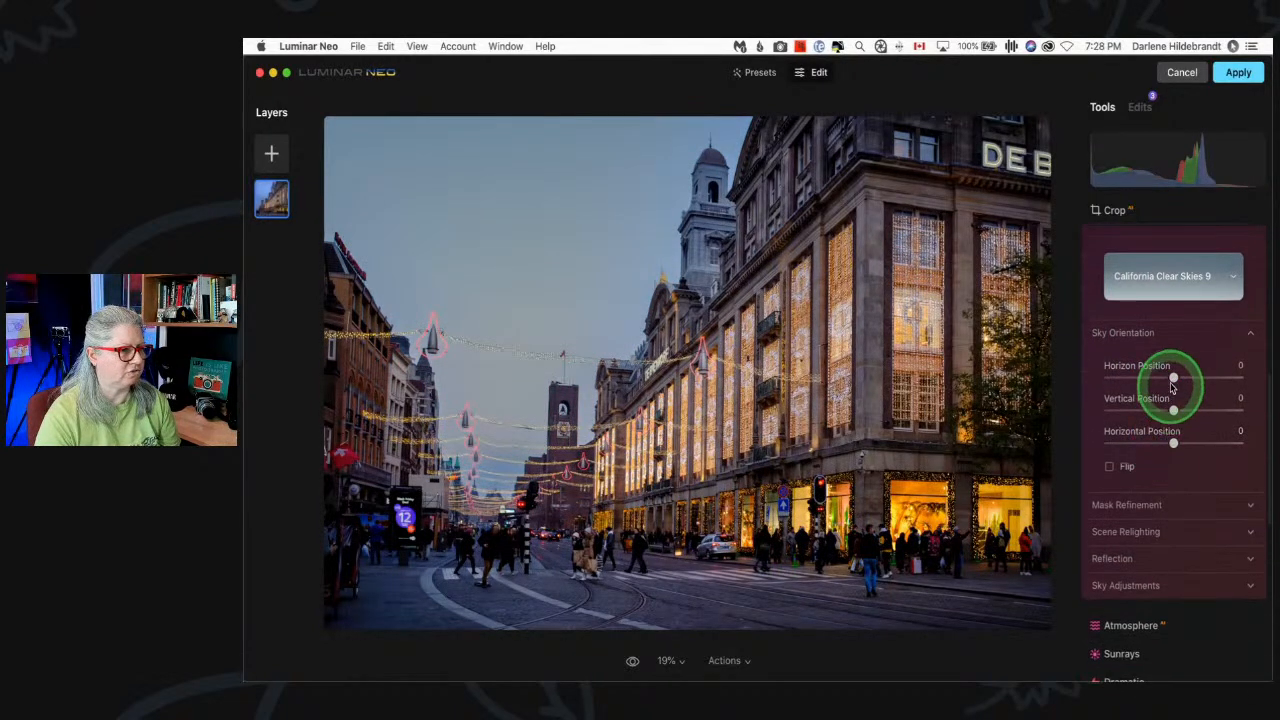
pyautogui.moveTo(1173, 379)
pyautogui.mouseDown()
pyautogui.moveTo(1188, 378)
pyautogui.moveTo(1154, 378)
pyautogui.mouseUp()
pyautogui.click(1128, 505)
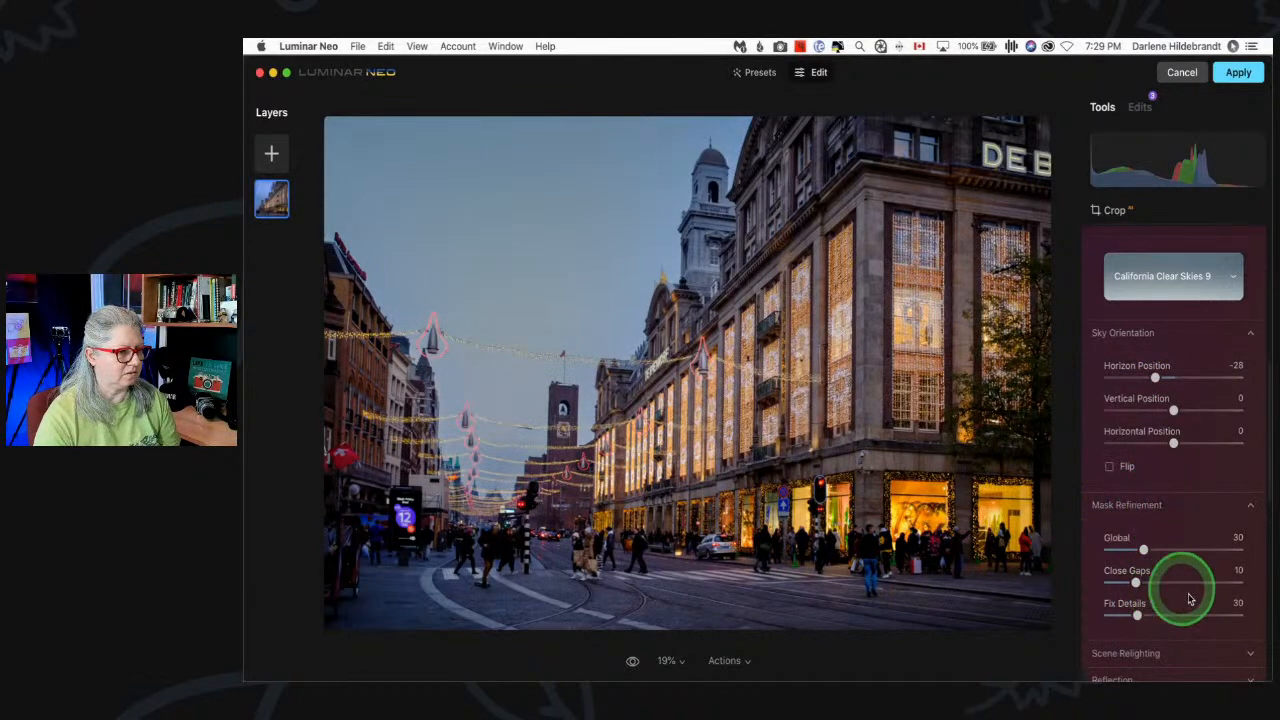
pyautogui.moveTo(1190, 598)
pyautogui.mouseDown()
pyautogui.moveTo(1208, 611)
pyautogui.moveTo(1199, 616)
pyautogui.mouseUp()
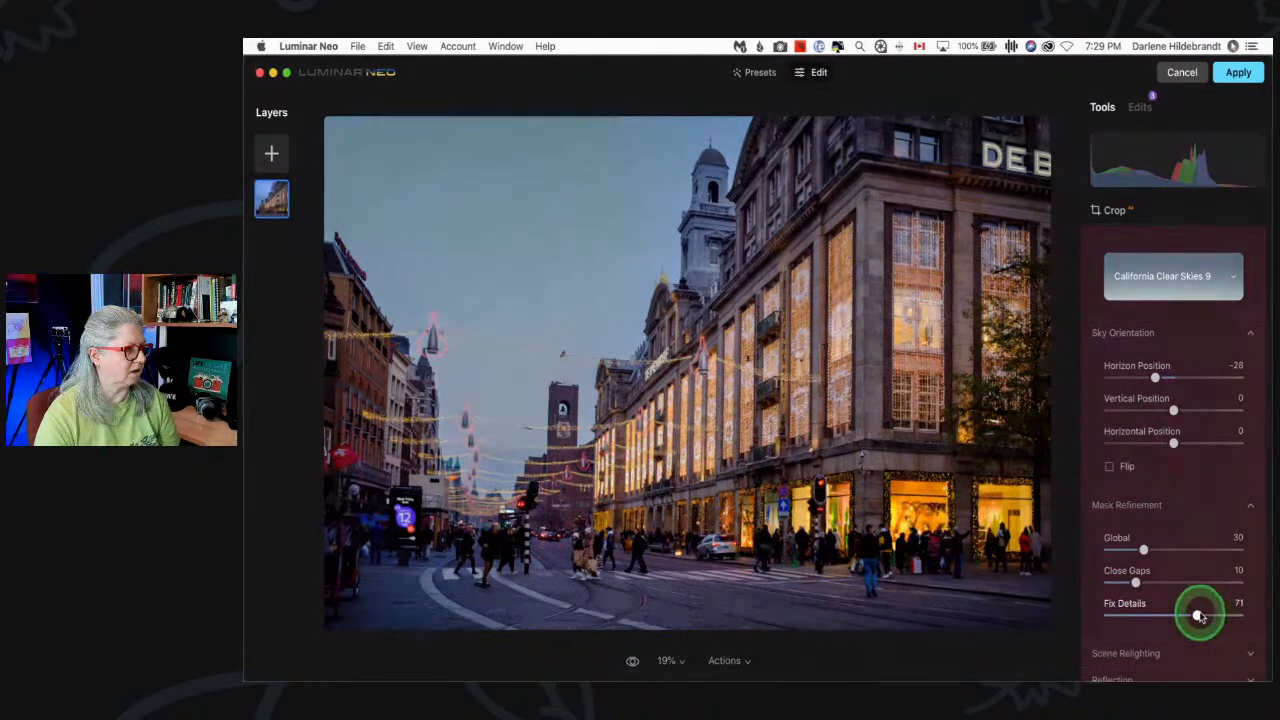
pyautogui.click(1189, 434)
pyautogui.scroll(-3, 1189, 432)
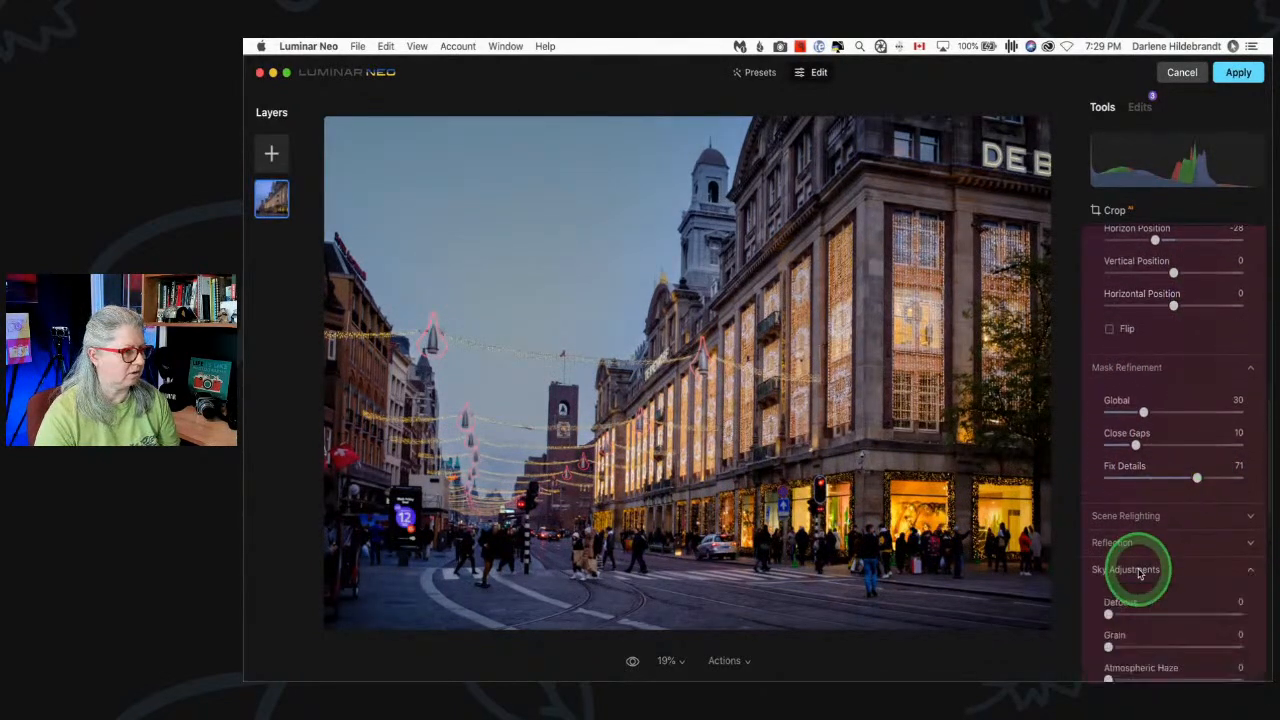
# - Try the starry, star-trail and pink fireworks skies from DPM Sky replacement pack #1 behind the buildings
pyautogui.scroll(5, 1137, 571)
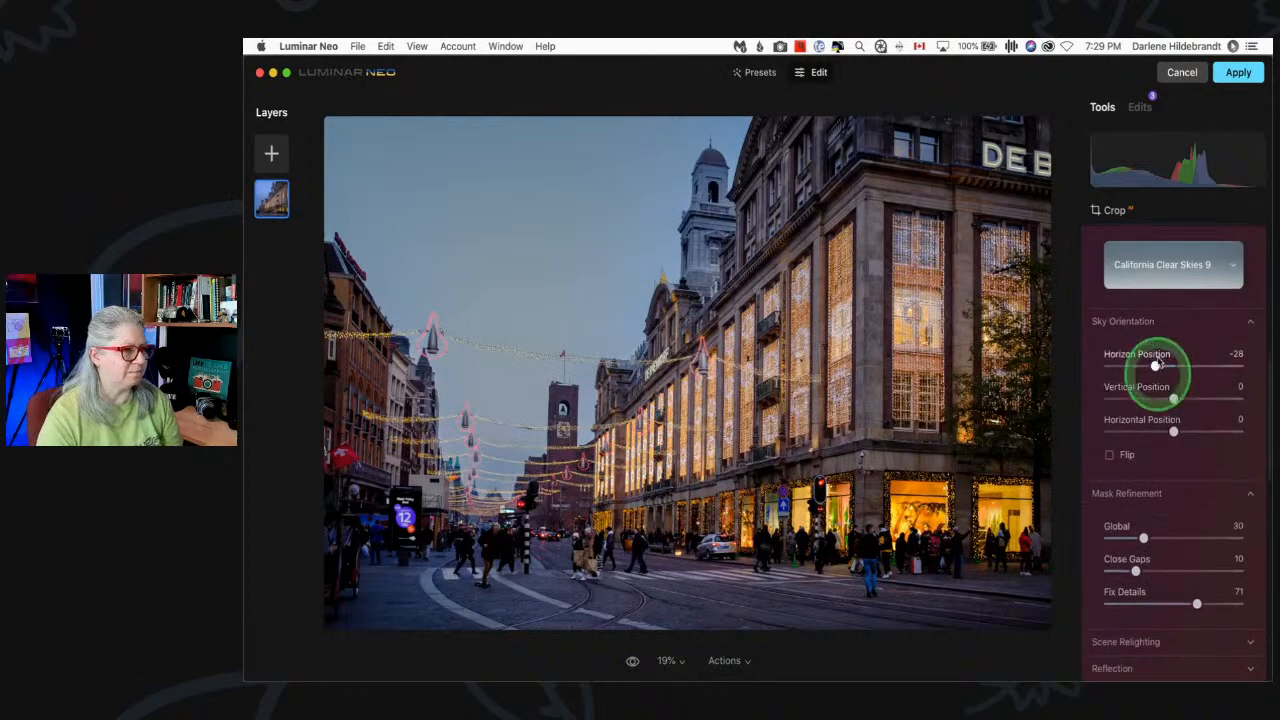
pyautogui.click(1137, 268)
pyautogui.click(1168, 321)
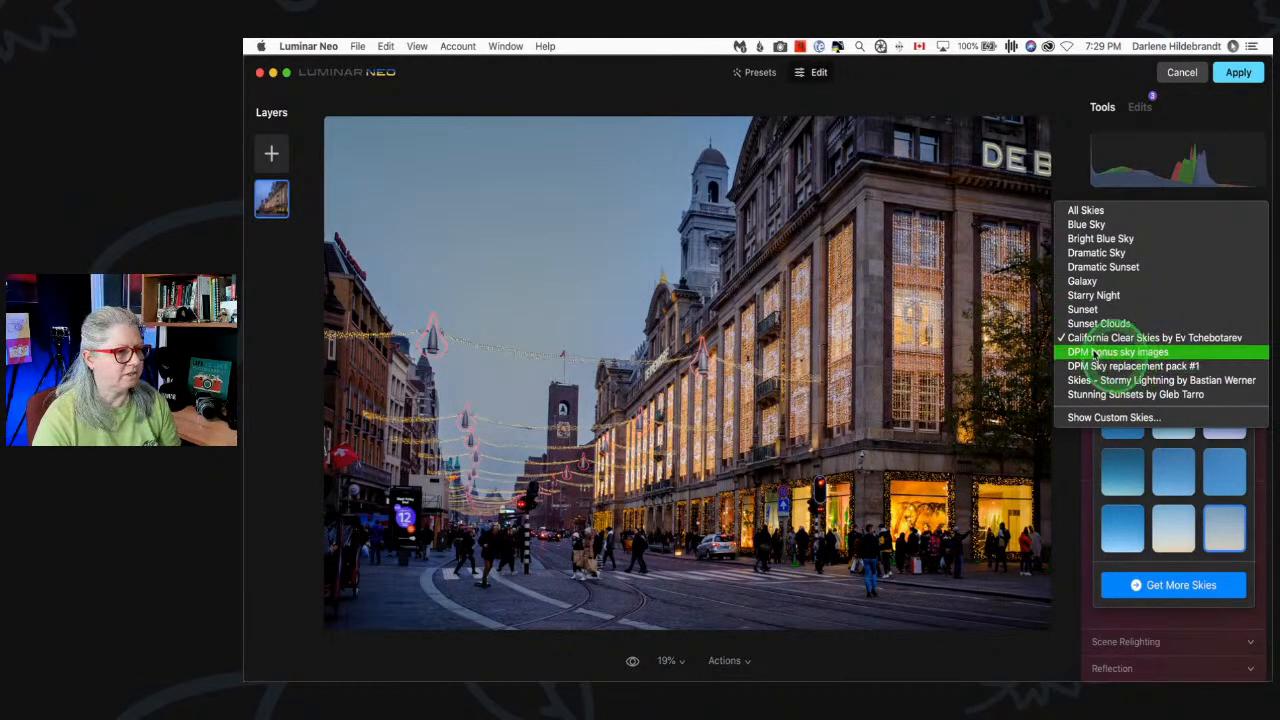
pyautogui.click(1116, 366)
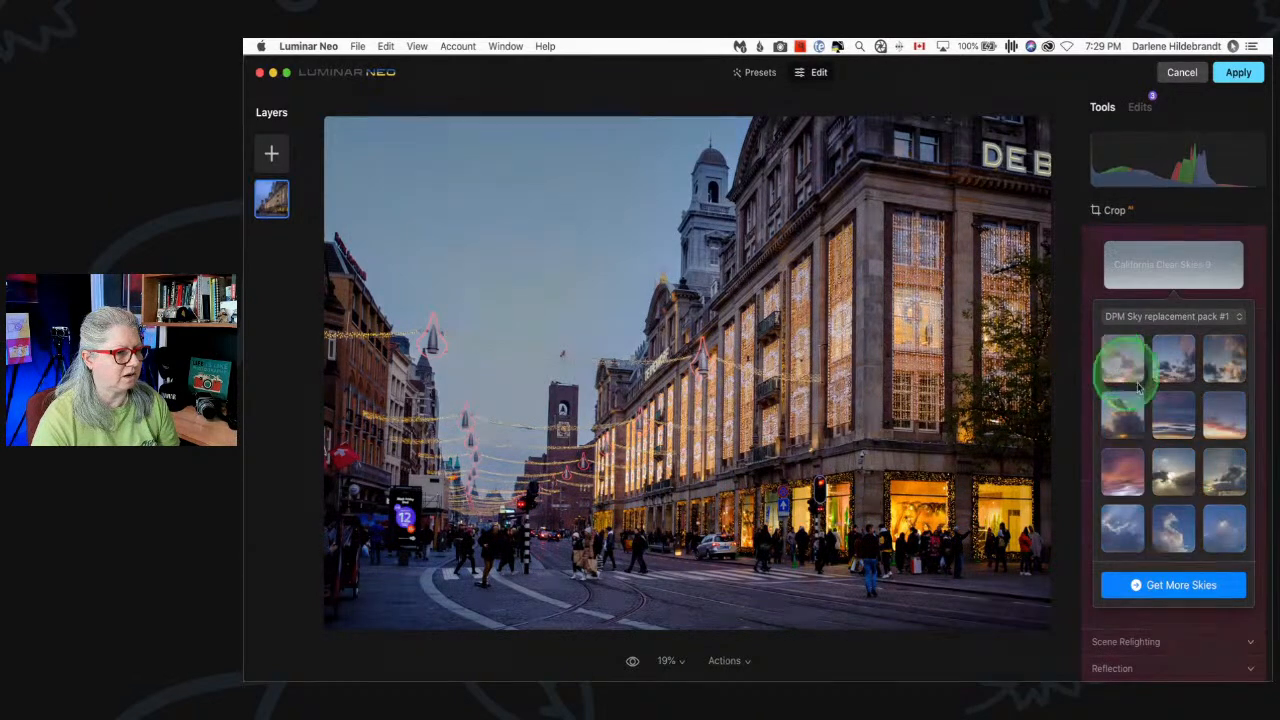
pyautogui.scroll(-5, 1157, 407)
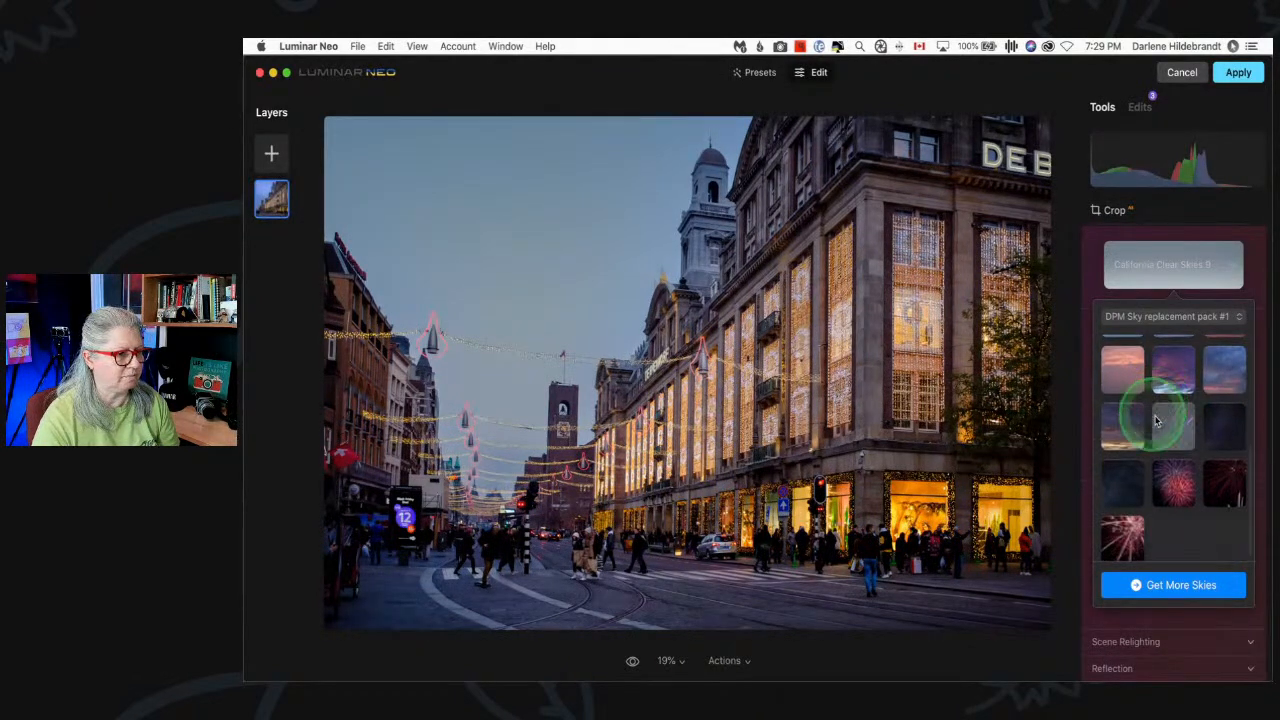
pyautogui.click(1215, 425)
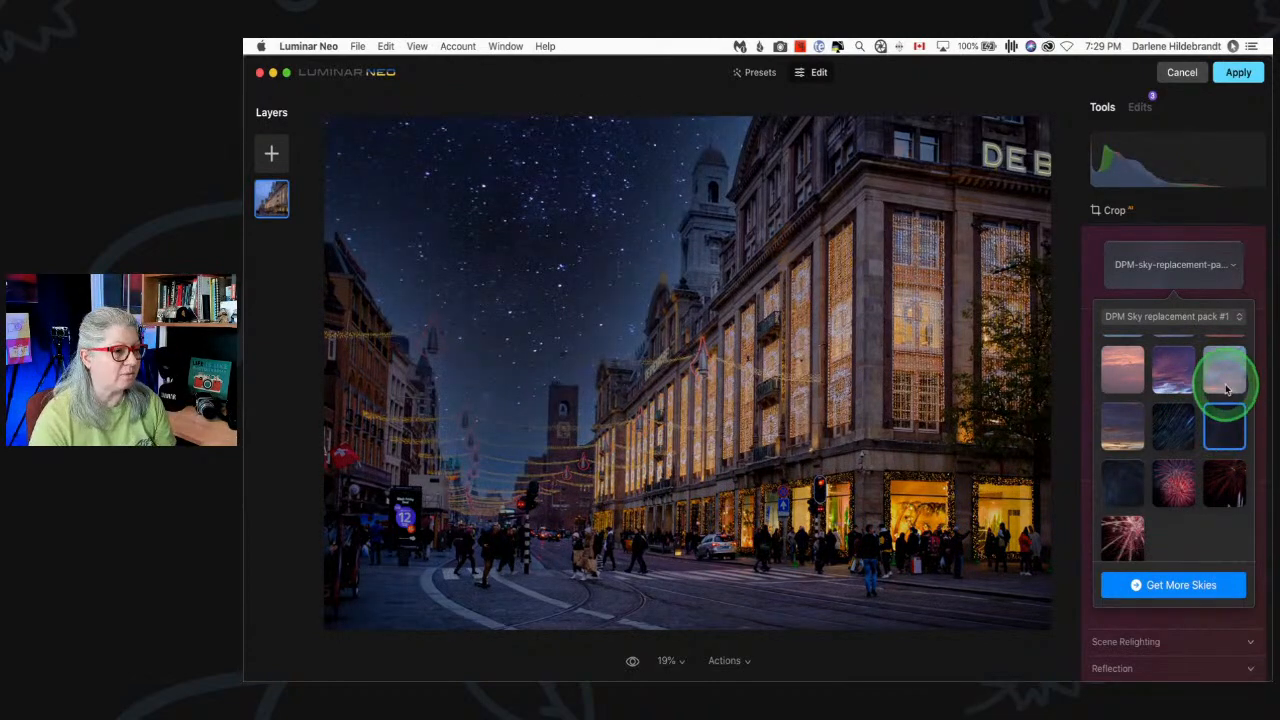
pyautogui.click(1124, 489)
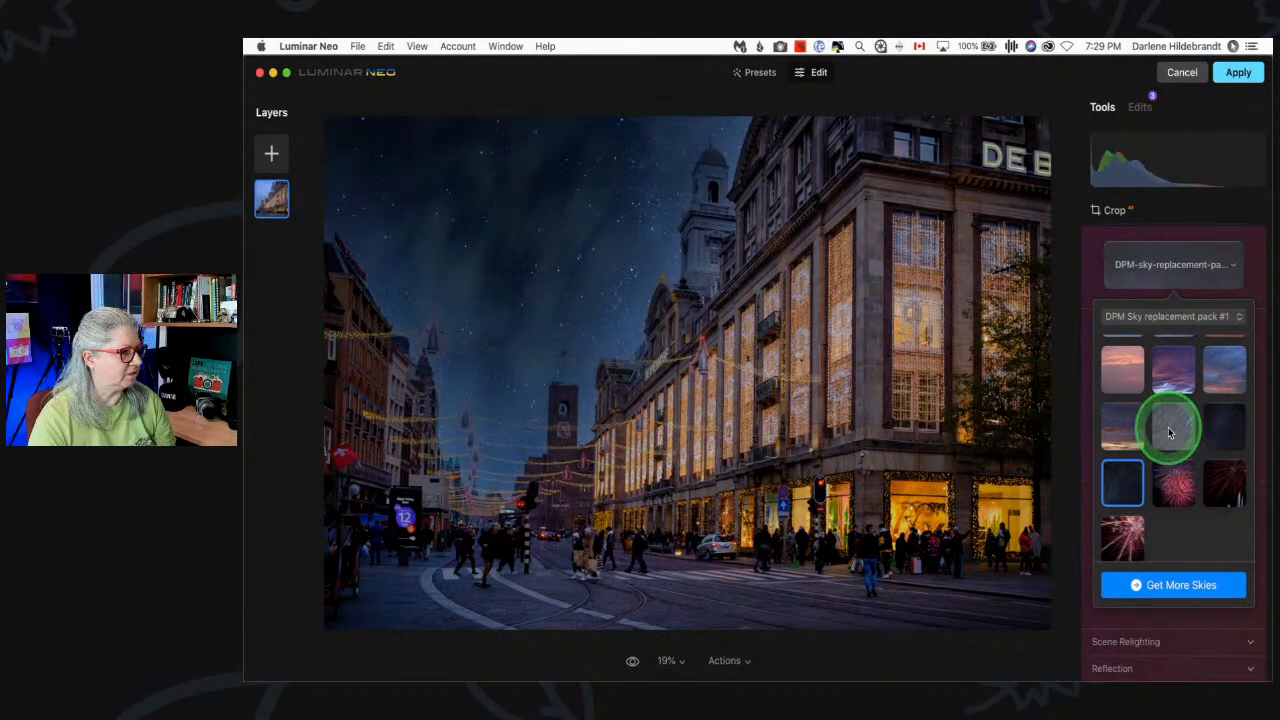
pyautogui.click(1170, 429)
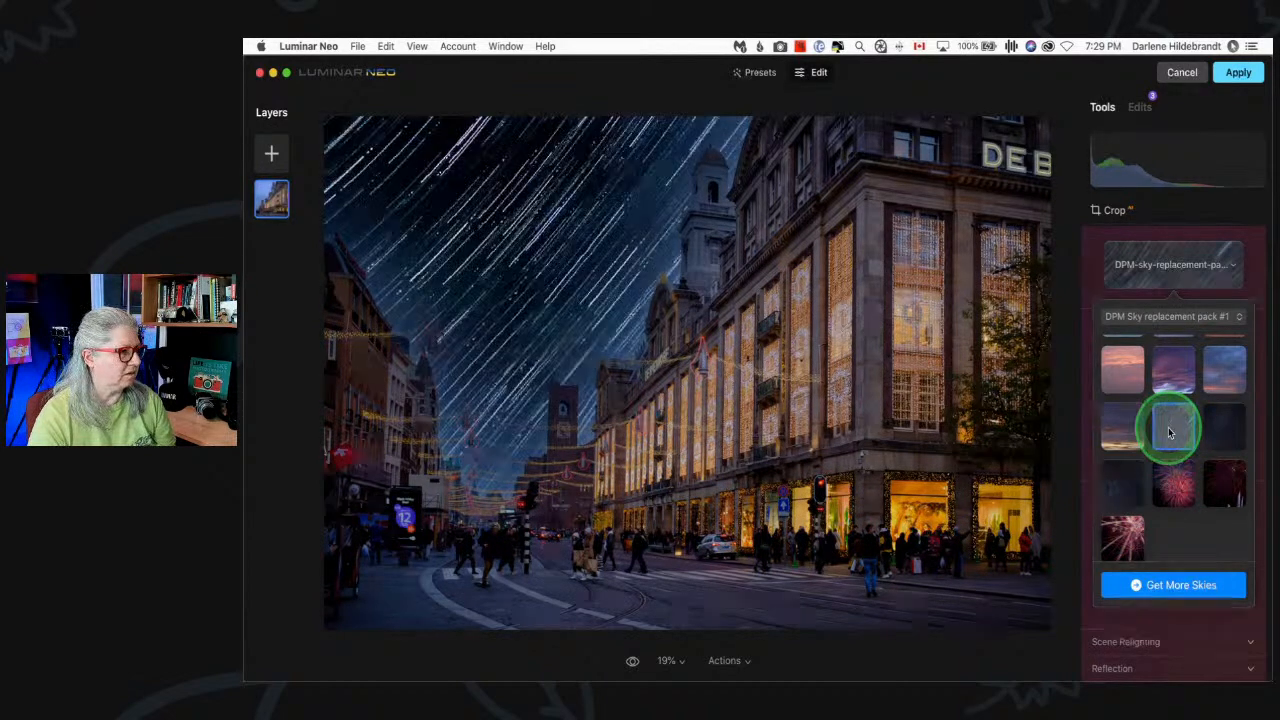
pyautogui.click(1165, 465)
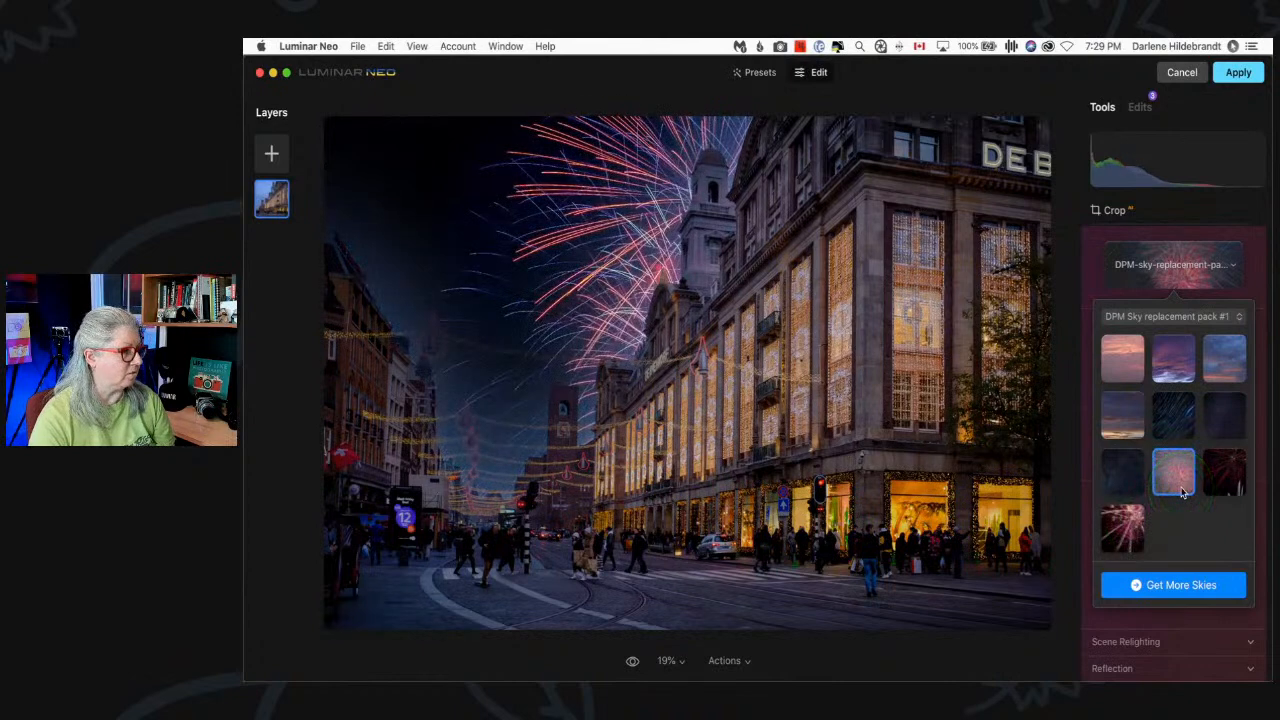
# - Try two cloudy skies with sunlit cloud edges from DPM Sky replacement pack #1
pyautogui.scroll(10, 1182, 490)
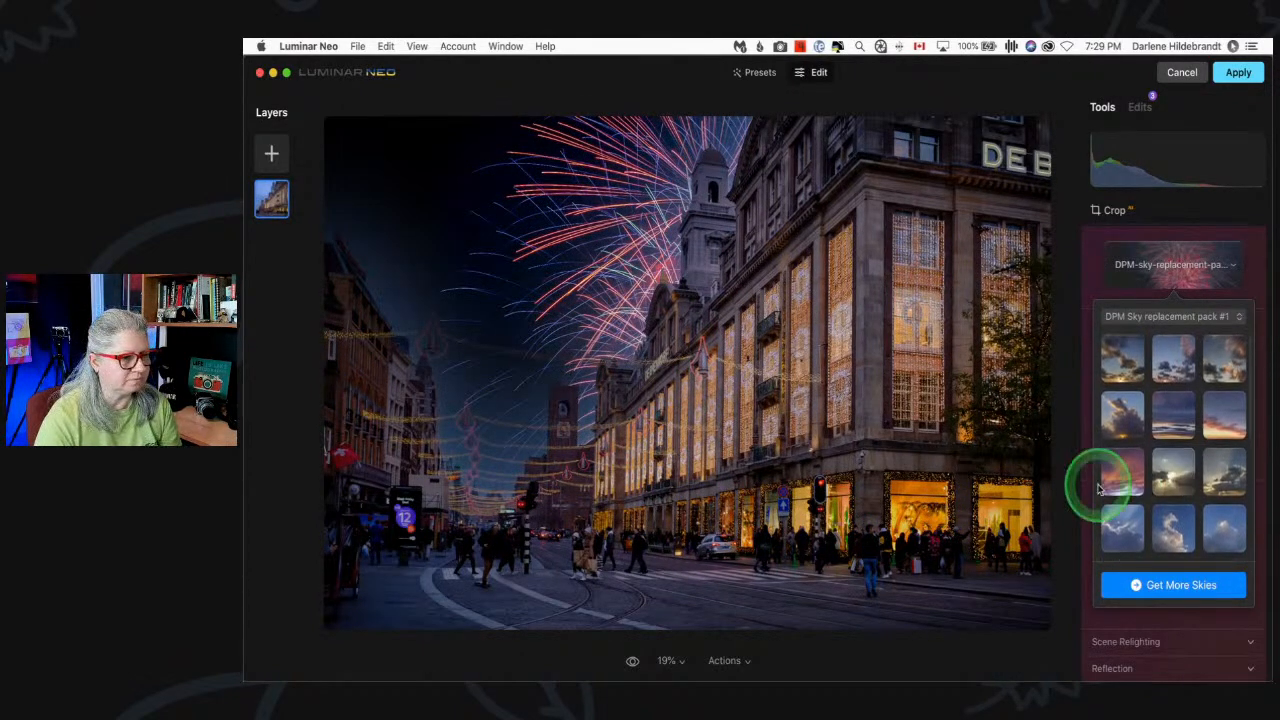
pyautogui.click(1175, 468)
pyautogui.click(1215, 475)
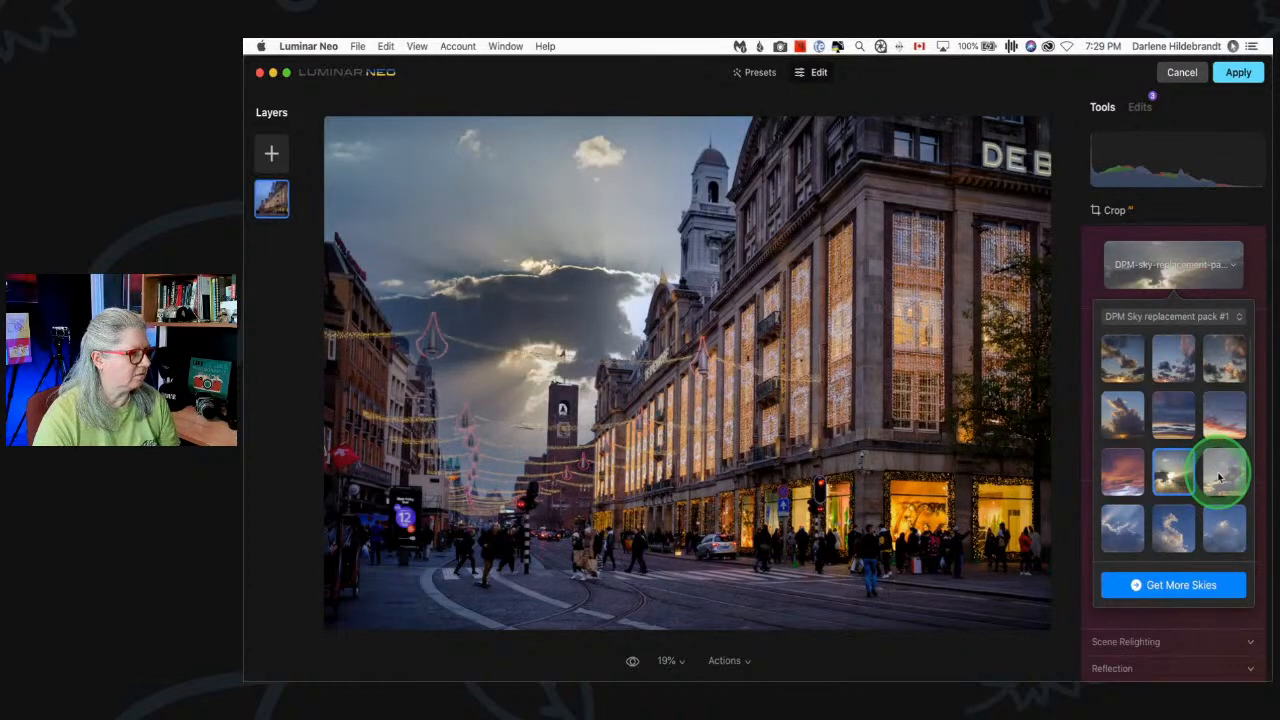
# - Try Galaxy 2 and Starry Night 2 from the Galaxy and Starry Night collections as the replacement sky
pyautogui.click(1153, 317)
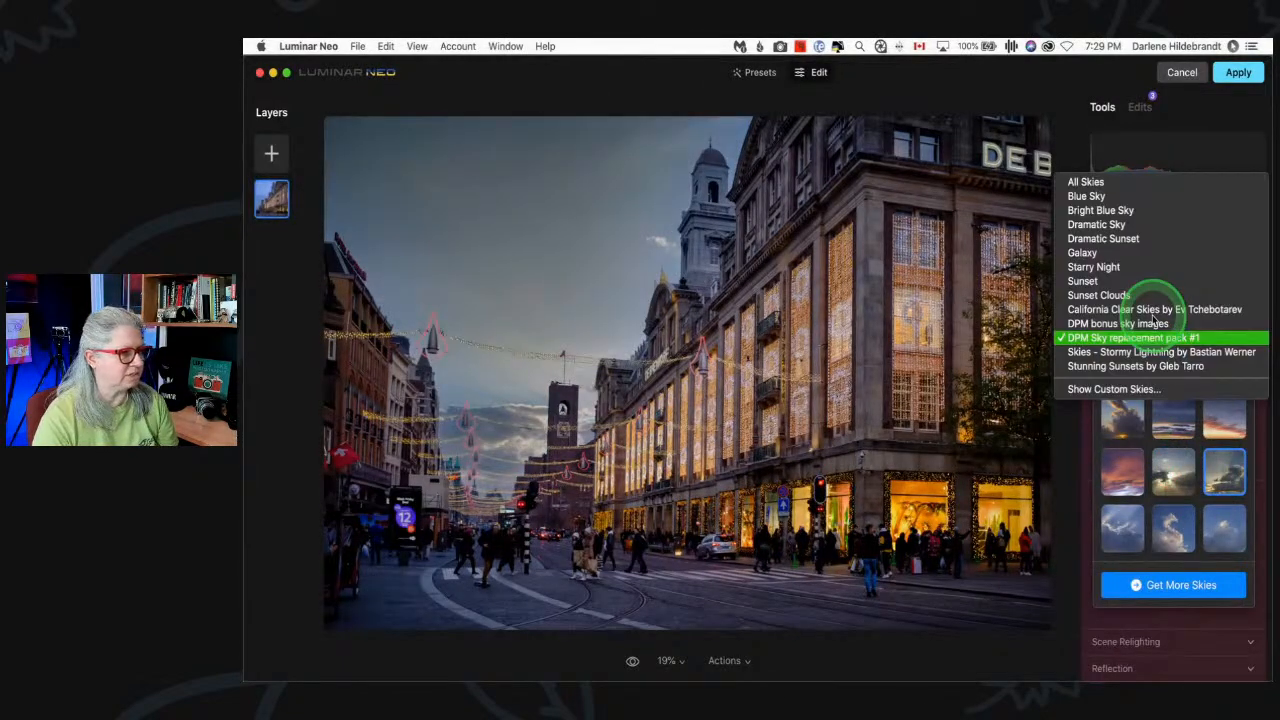
pyautogui.click(1085, 253)
pyautogui.click(1165, 360)
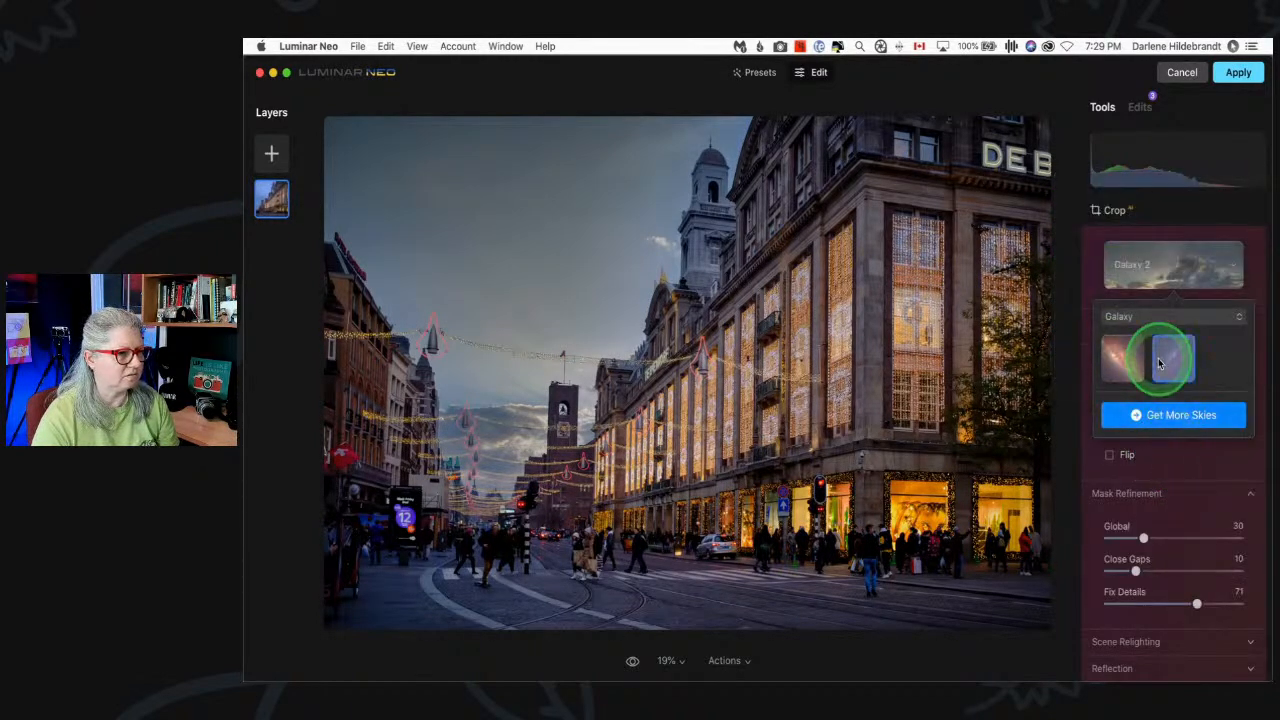
pyautogui.click(1146, 316)
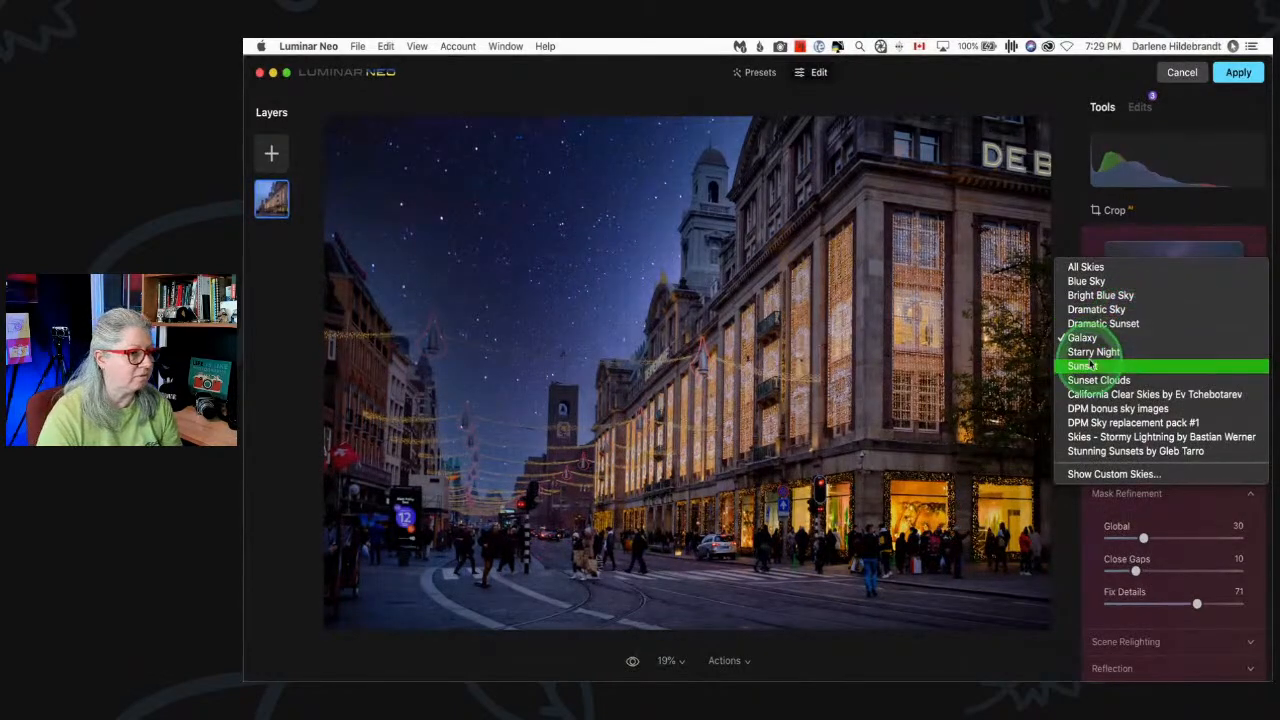
pyautogui.click(1115, 352)
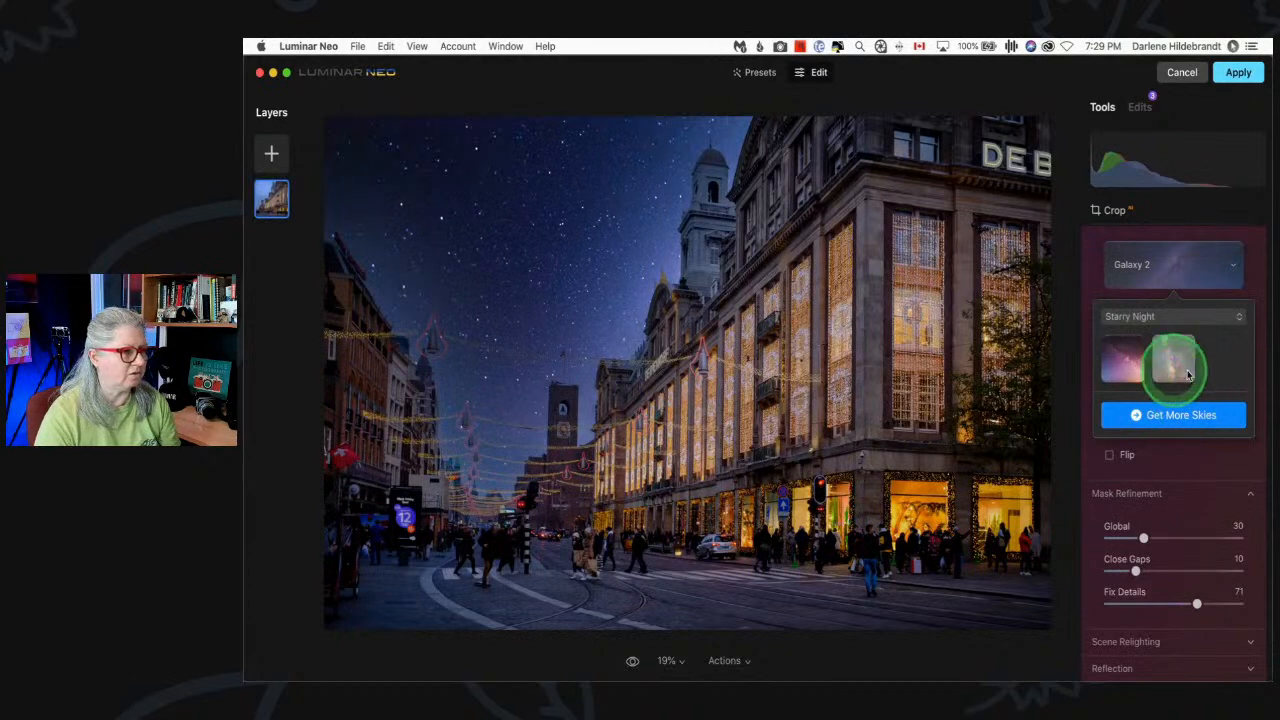
pyautogui.click(1175, 362)
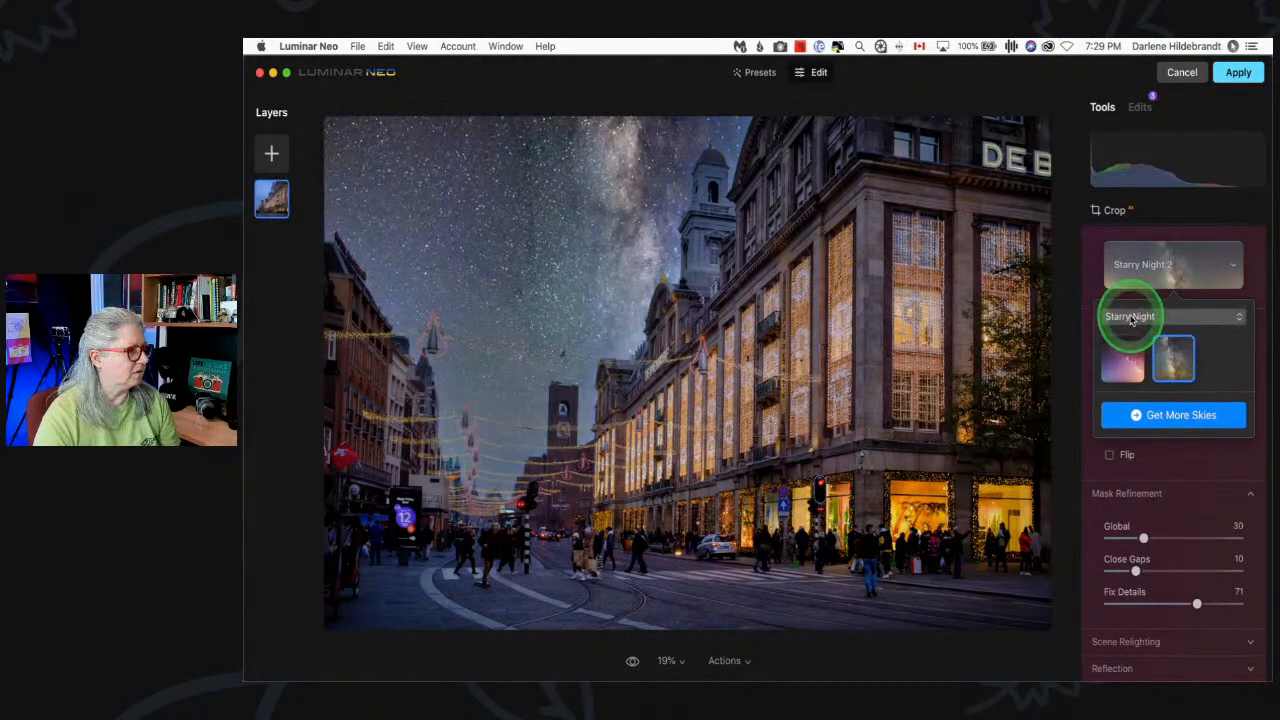
# - Try Storm Chasing 3 and Storm Chasing 4 from the Skies - Stormy Lightning collection as the replacement sky
pyautogui.click(1131, 317)
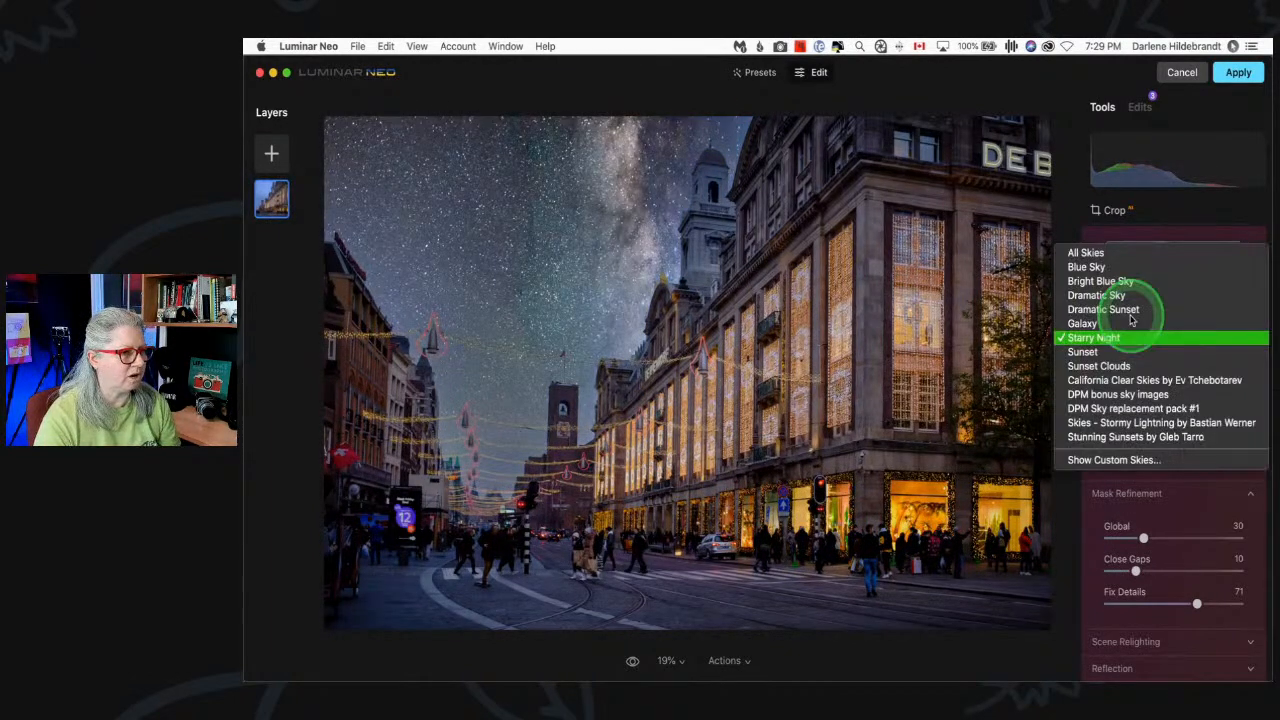
pyautogui.click(1105, 295)
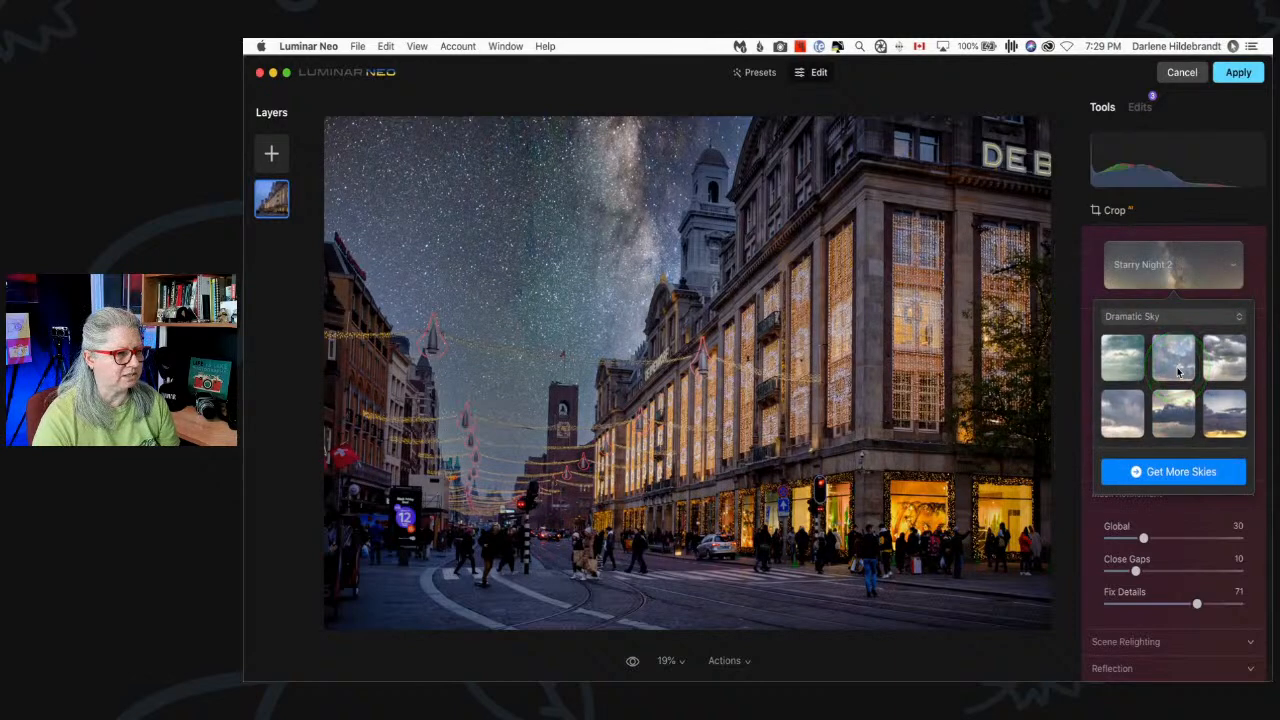
pyautogui.click(1150, 317)
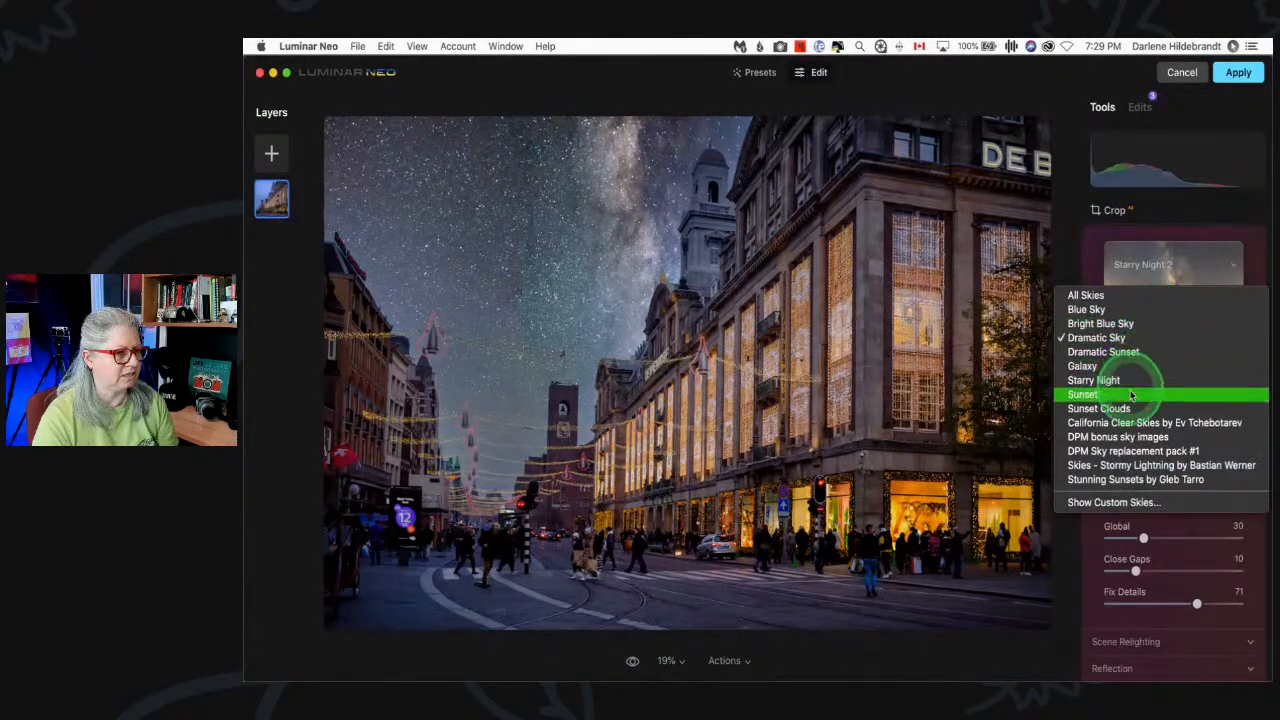
pyautogui.click(1133, 466)
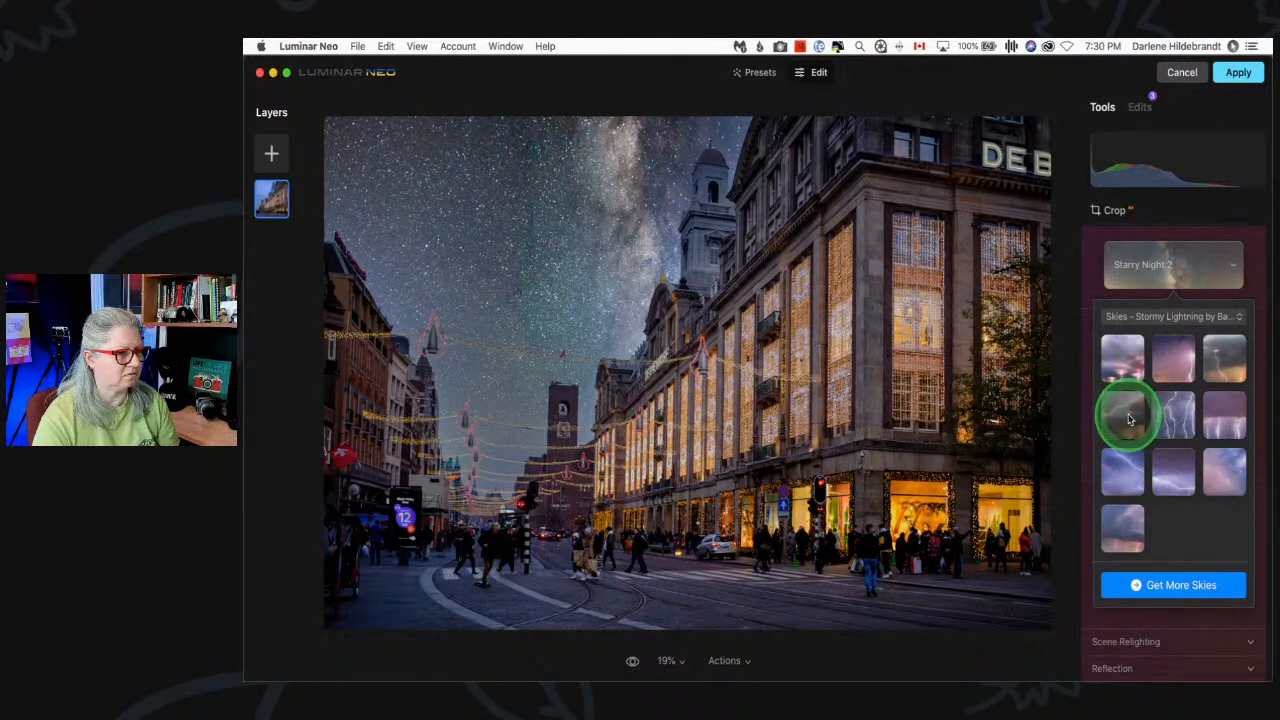
pyautogui.click(1128, 420)
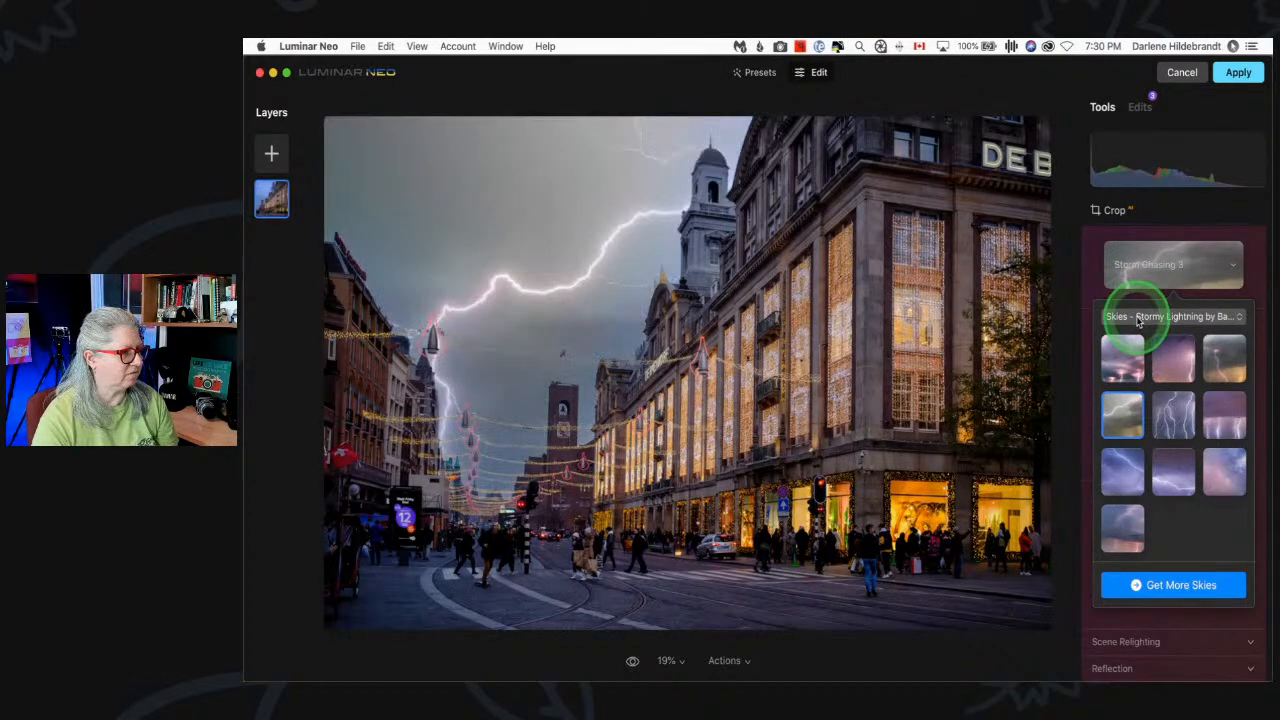
pyautogui.click(1173, 415)
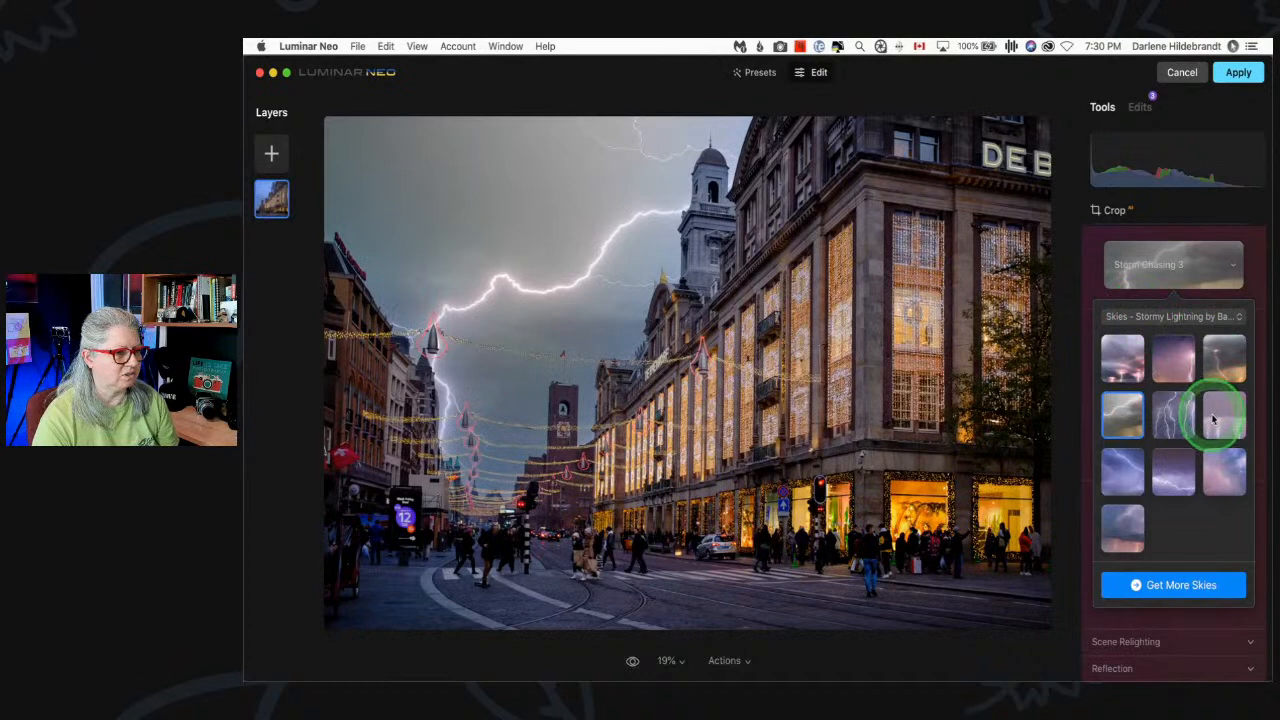
# - Try California Clear Skies 1 and California Clear Skies 3 from the All Skies collection as the replacement sky
pyautogui.click(1147, 318)
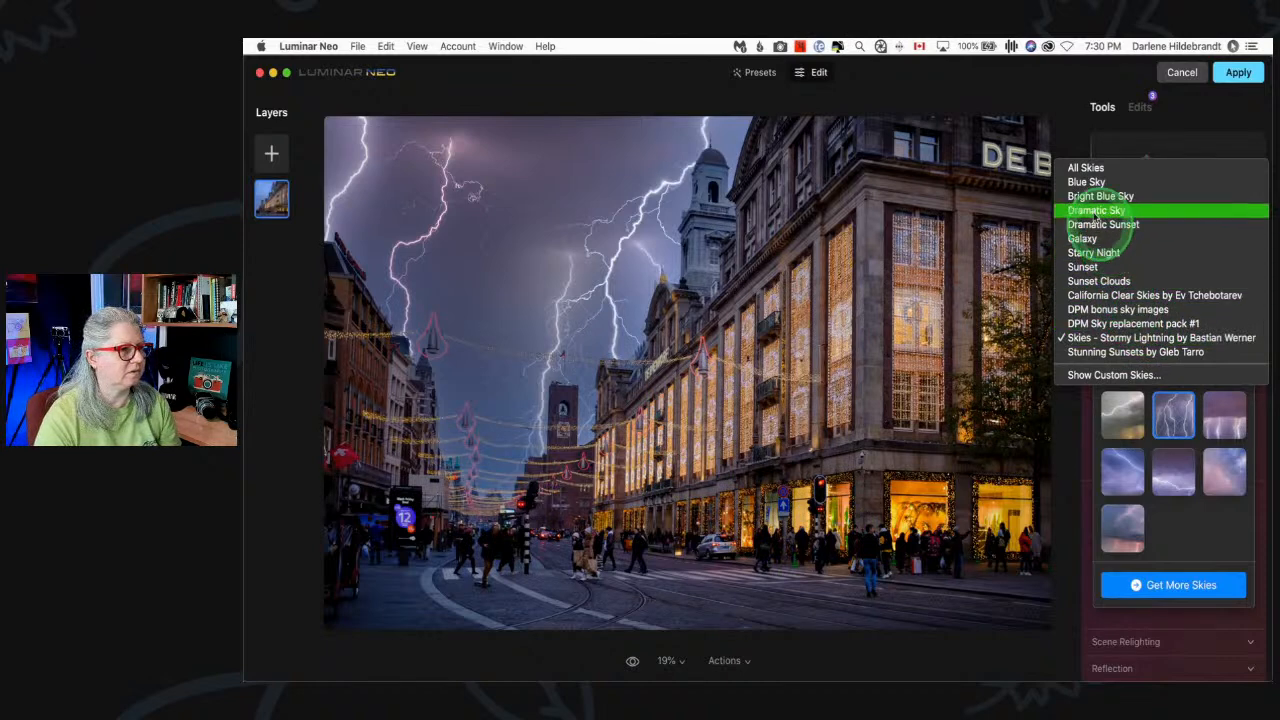
pyautogui.click(1086, 168)
pyautogui.scroll(-8, 1187, 452)
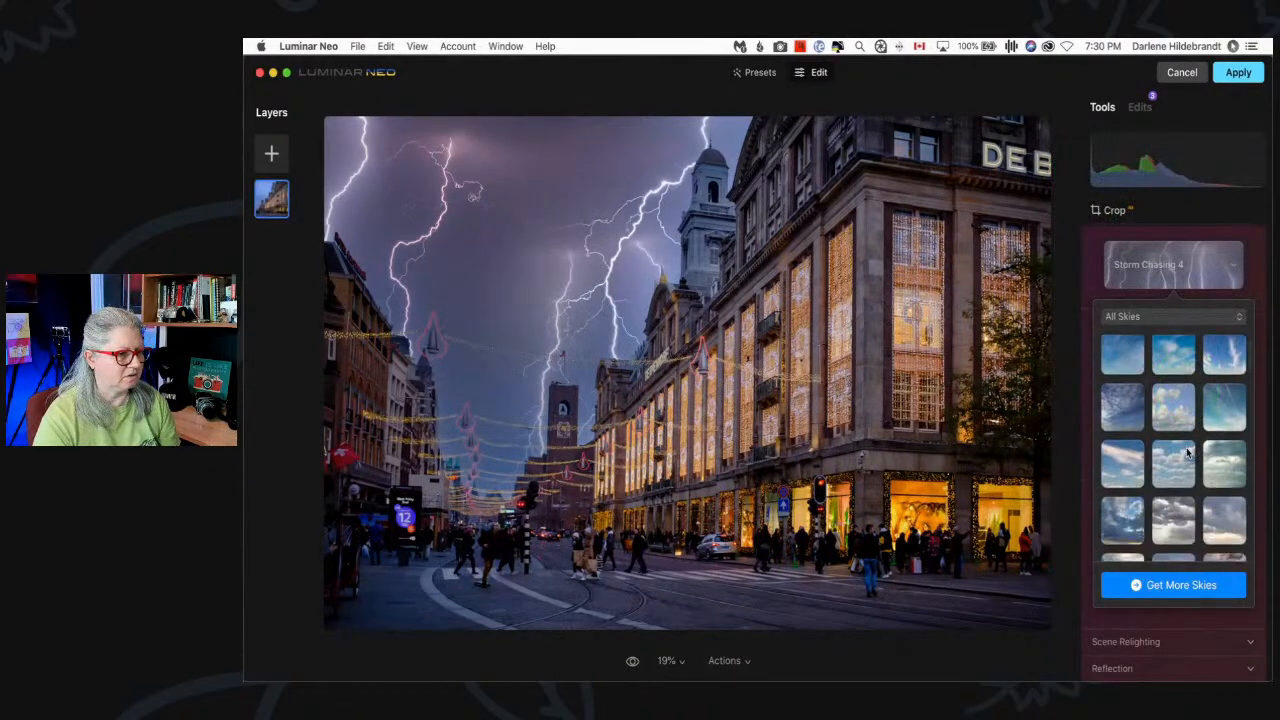
pyautogui.scroll(-10, 1186, 447)
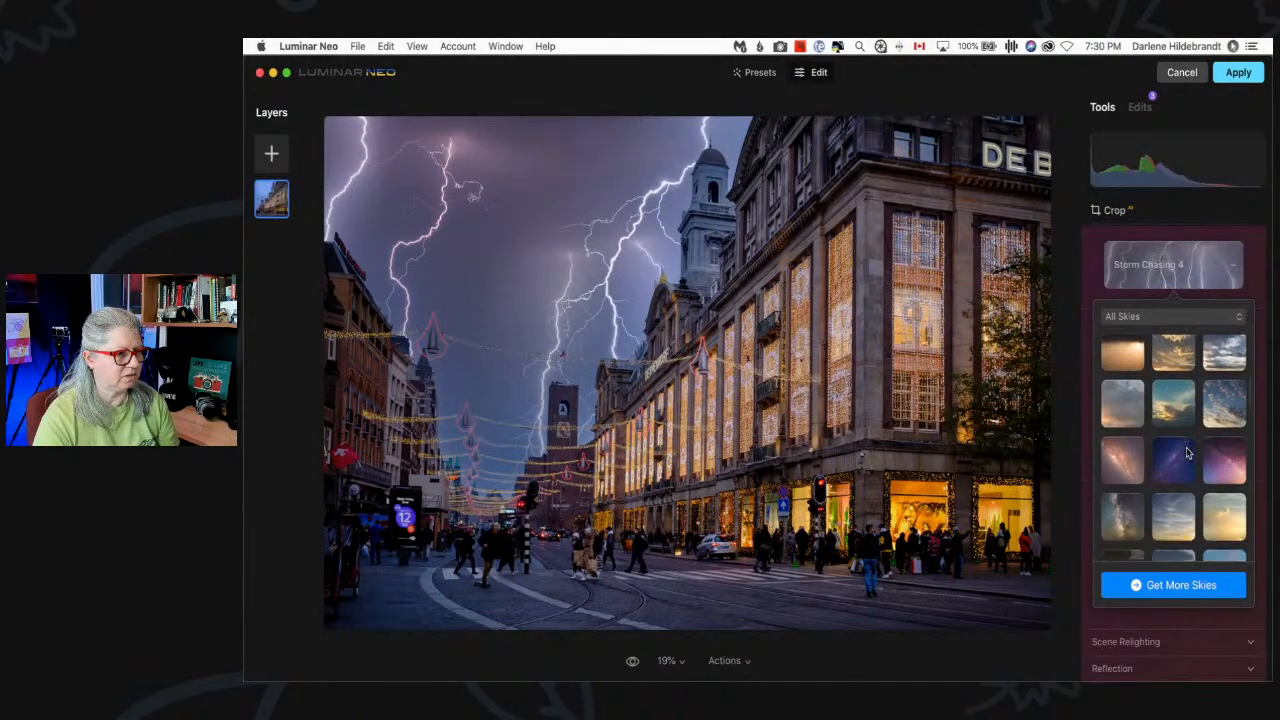
pyautogui.scroll(-4, 1186, 447)
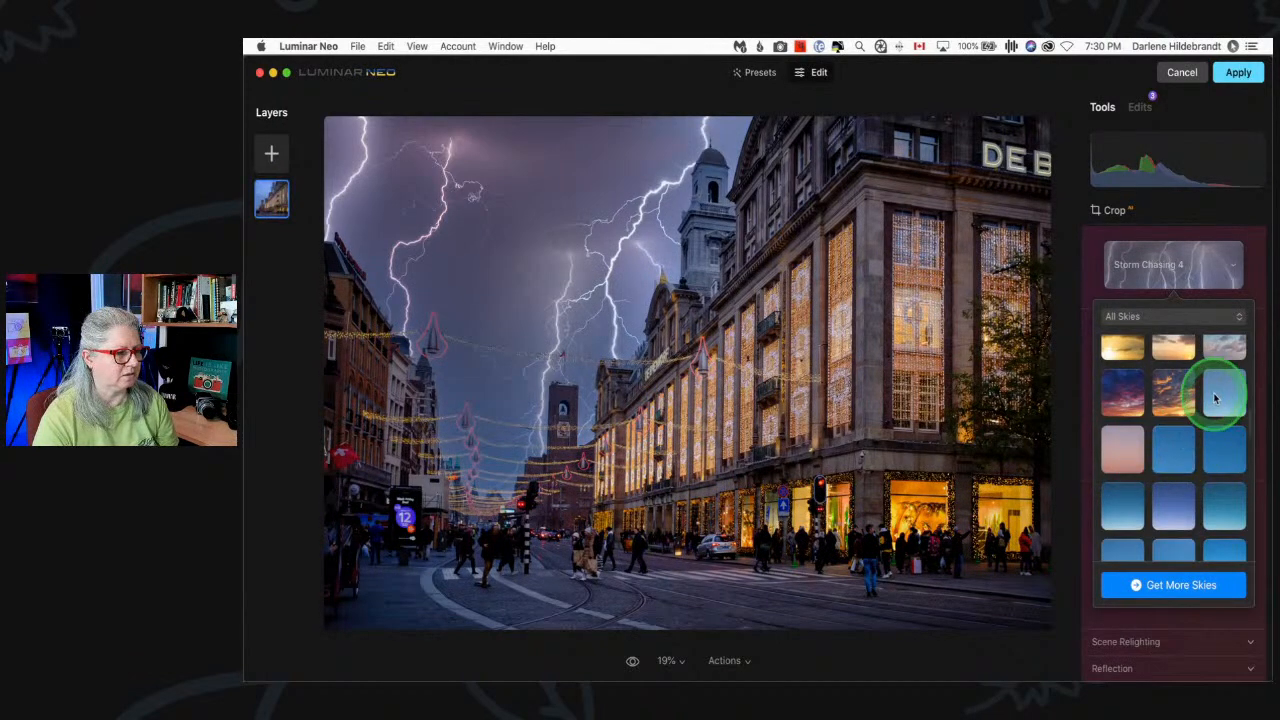
pyautogui.click(1215, 398)
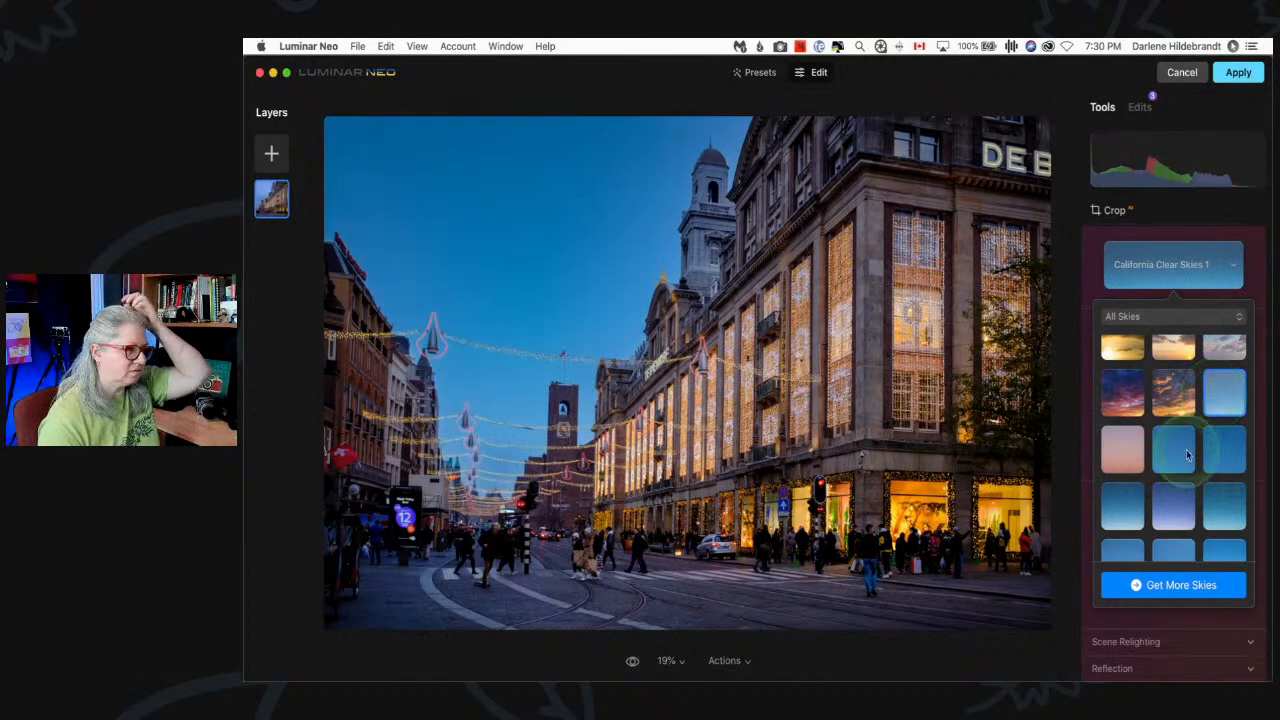
pyautogui.click(1173, 505)
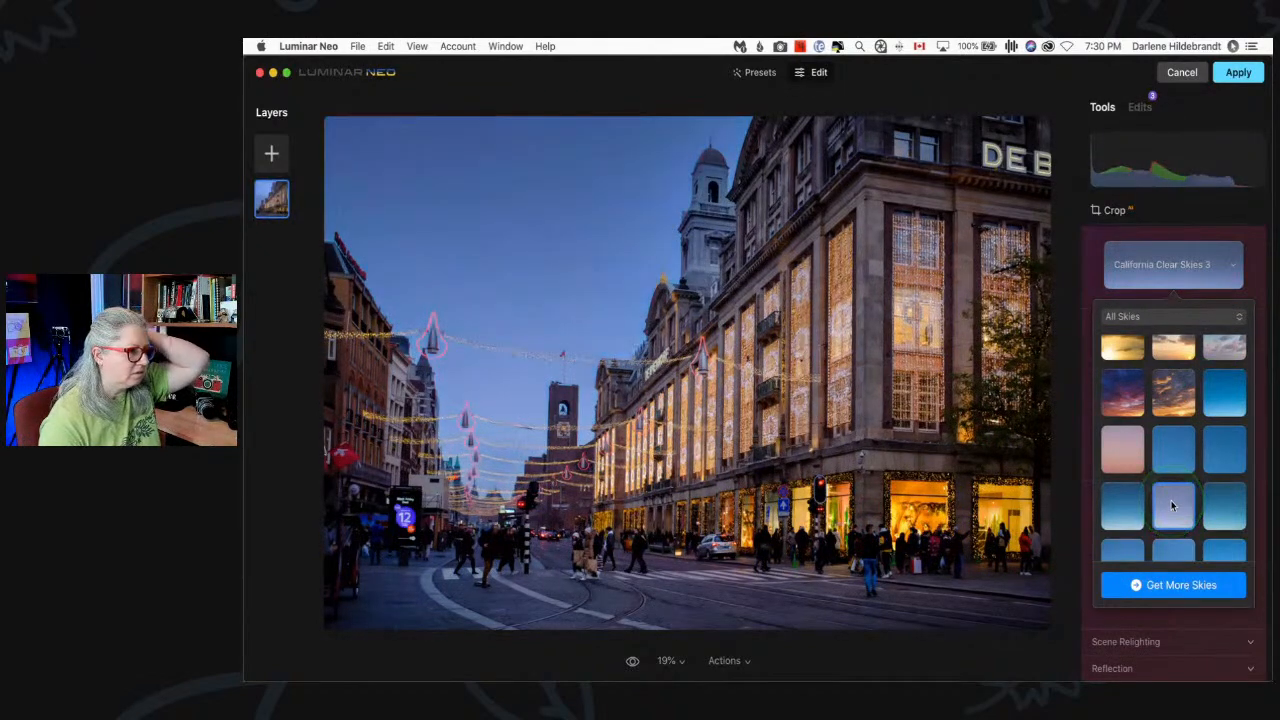
pyautogui.click(1091, 283)
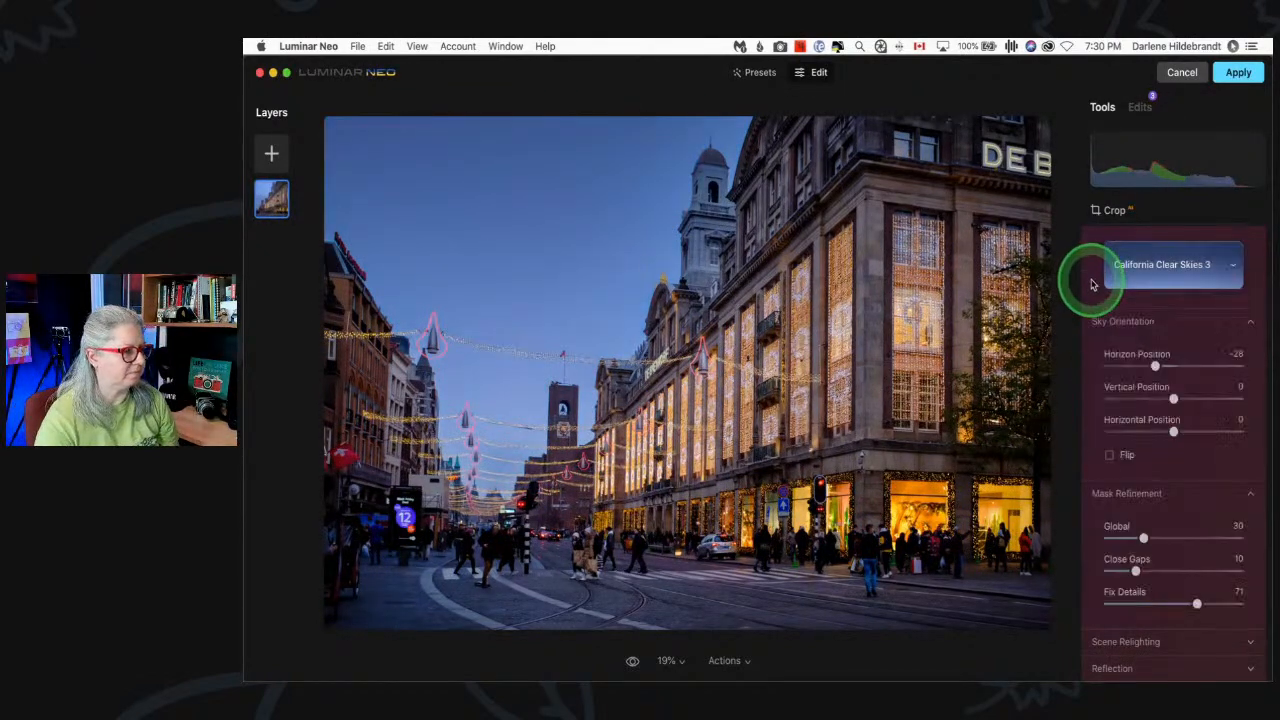
# - Reset the sky replacement and delete the Sky edit from the photo's applied edits
pyautogui.scroll(1, 1178, 561)
pyautogui.scroll(2, 1178, 561)
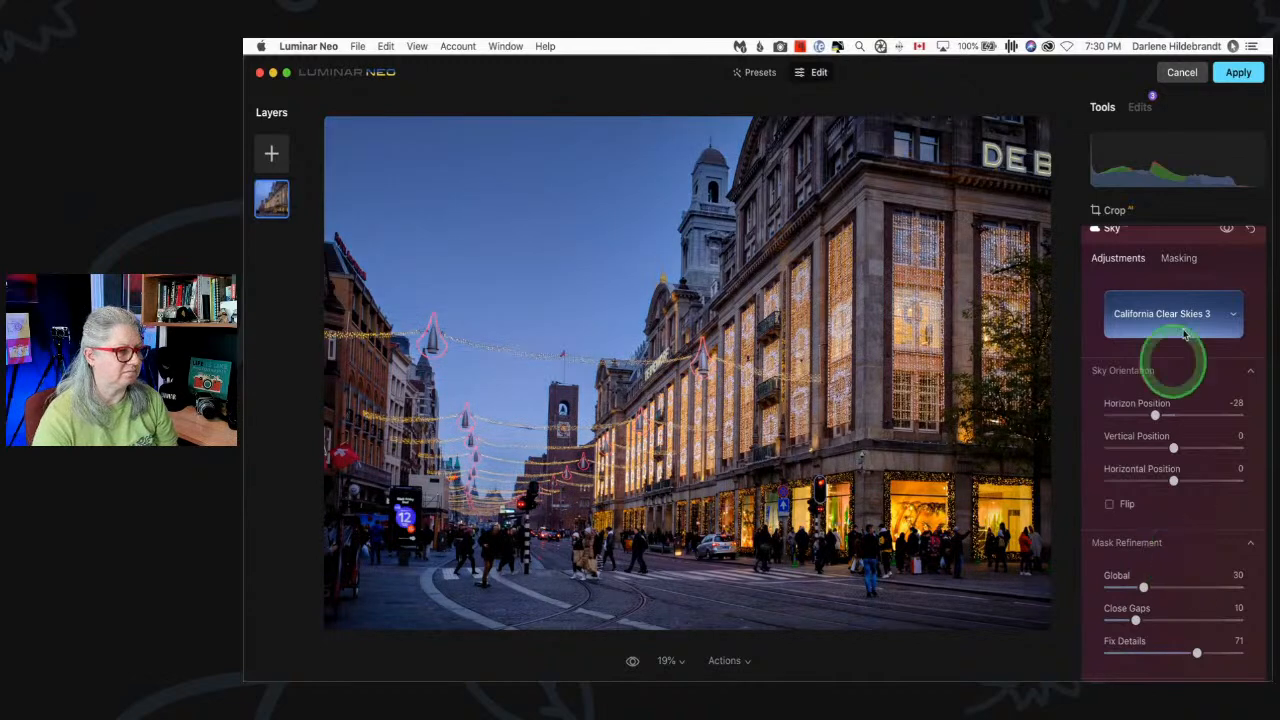
pyautogui.click(1246, 239)
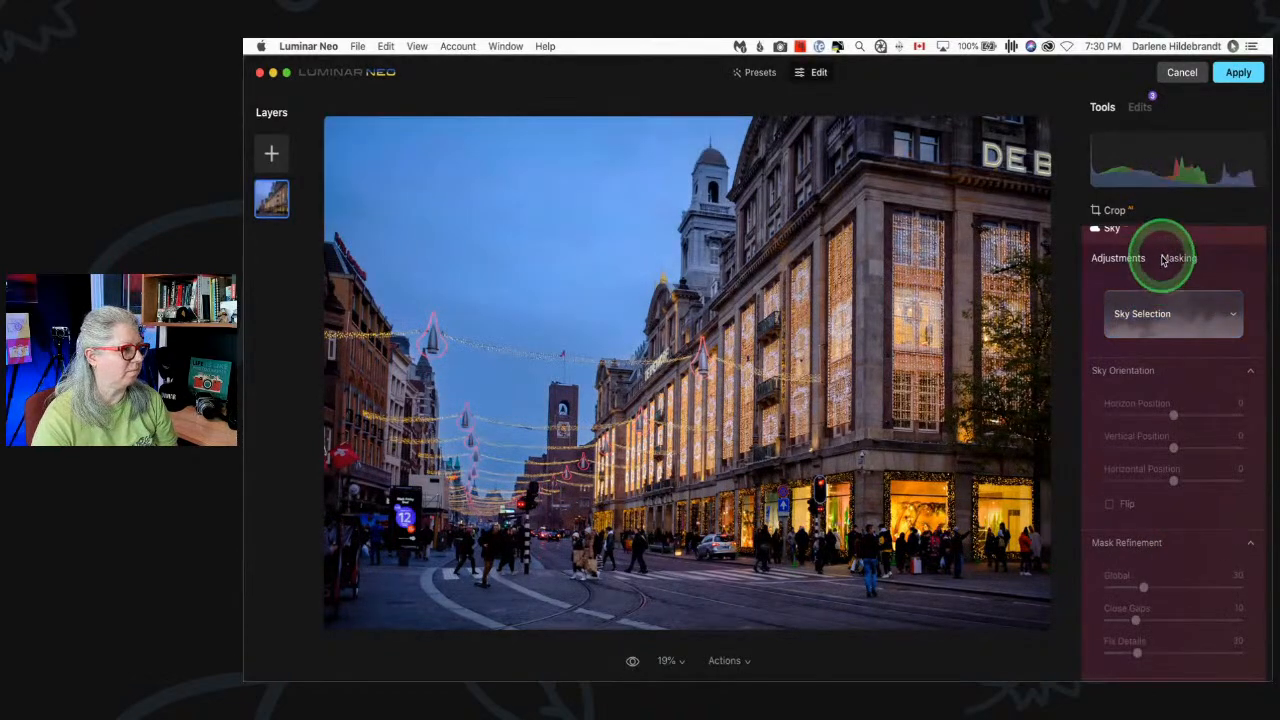
pyautogui.scroll(5, 1162, 258)
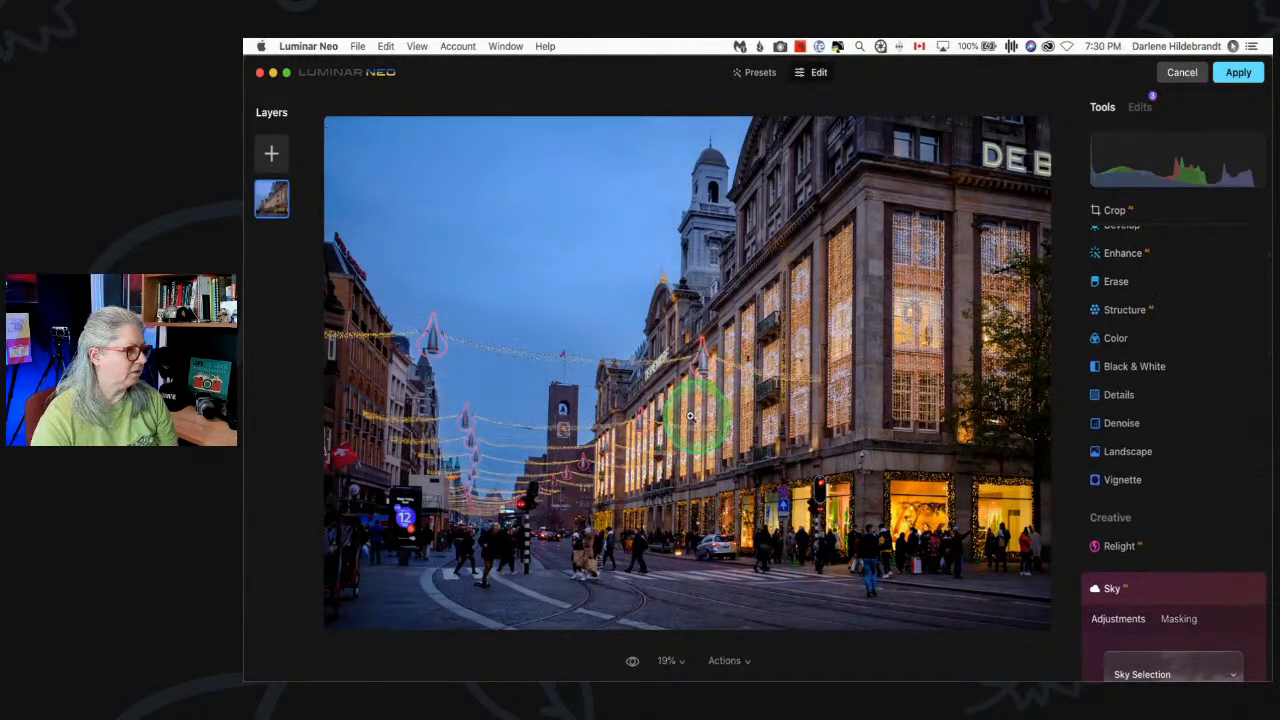
pyautogui.click(1141, 107)
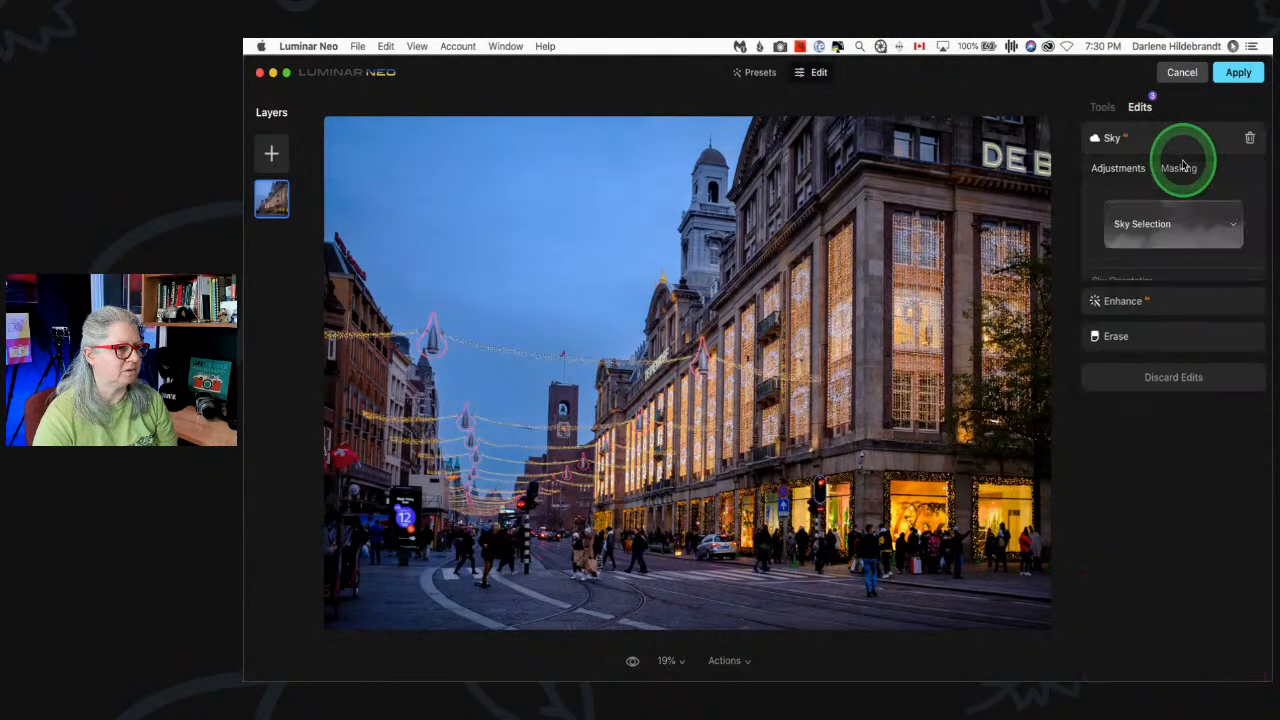
pyautogui.click(1249, 137)
# - Reopen the Erase edit and try to restore the red-outlined hanging lamp near the traffic light, reducing the brush size to 10
pyautogui.click(1177, 295)
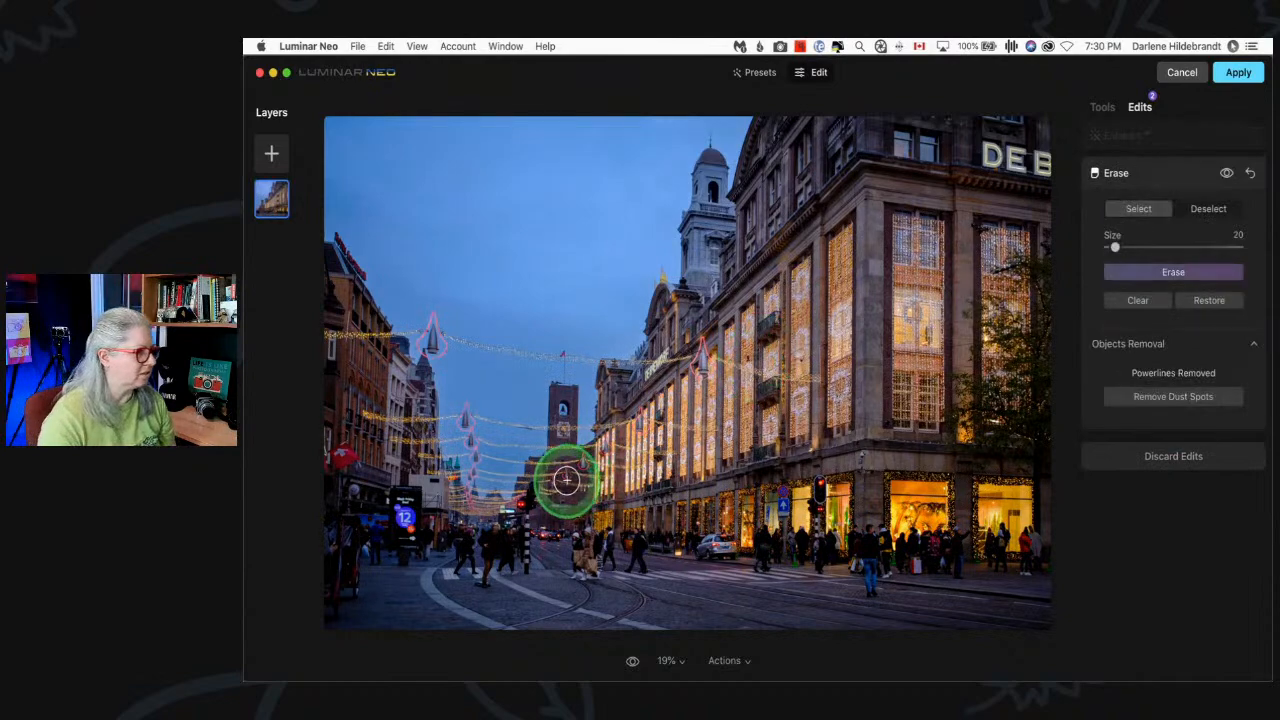
pyautogui.scroll(3, 550, 484)
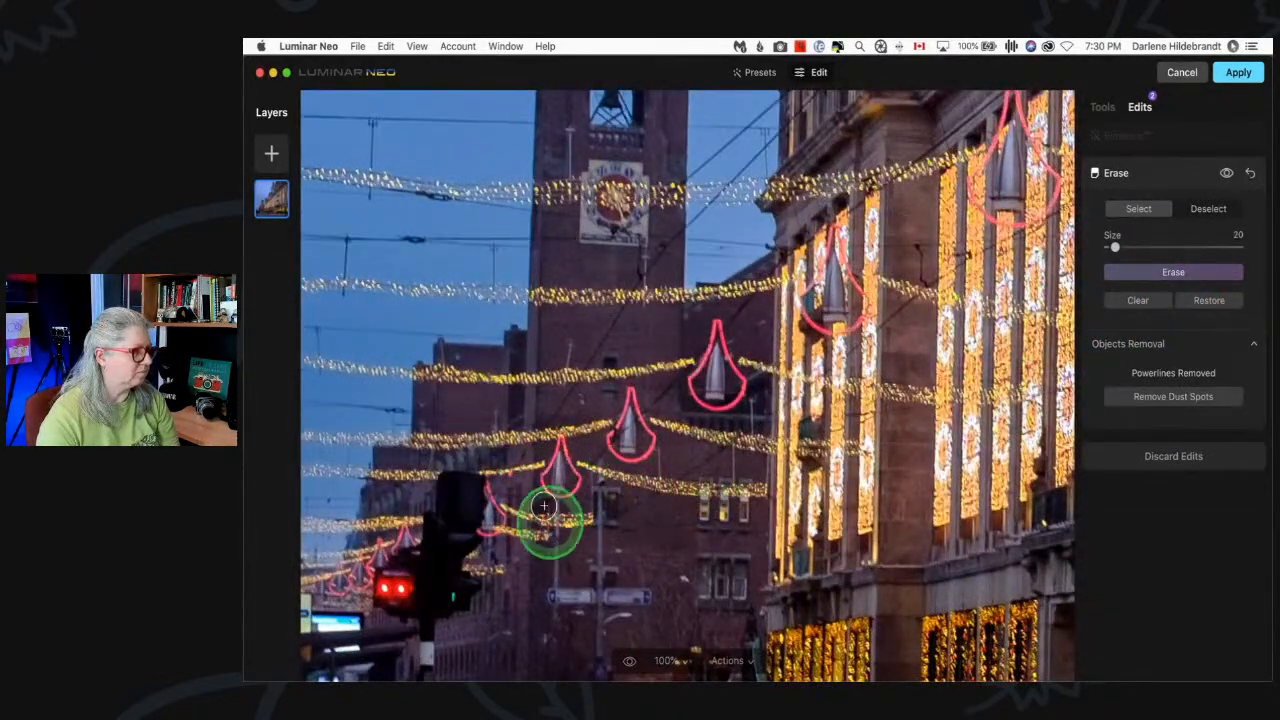
pyautogui.moveTo(557, 448)
pyautogui.mouseDown()
pyautogui.moveTo(549, 480)
pyautogui.moveTo(571, 491)
pyautogui.mouseUp()
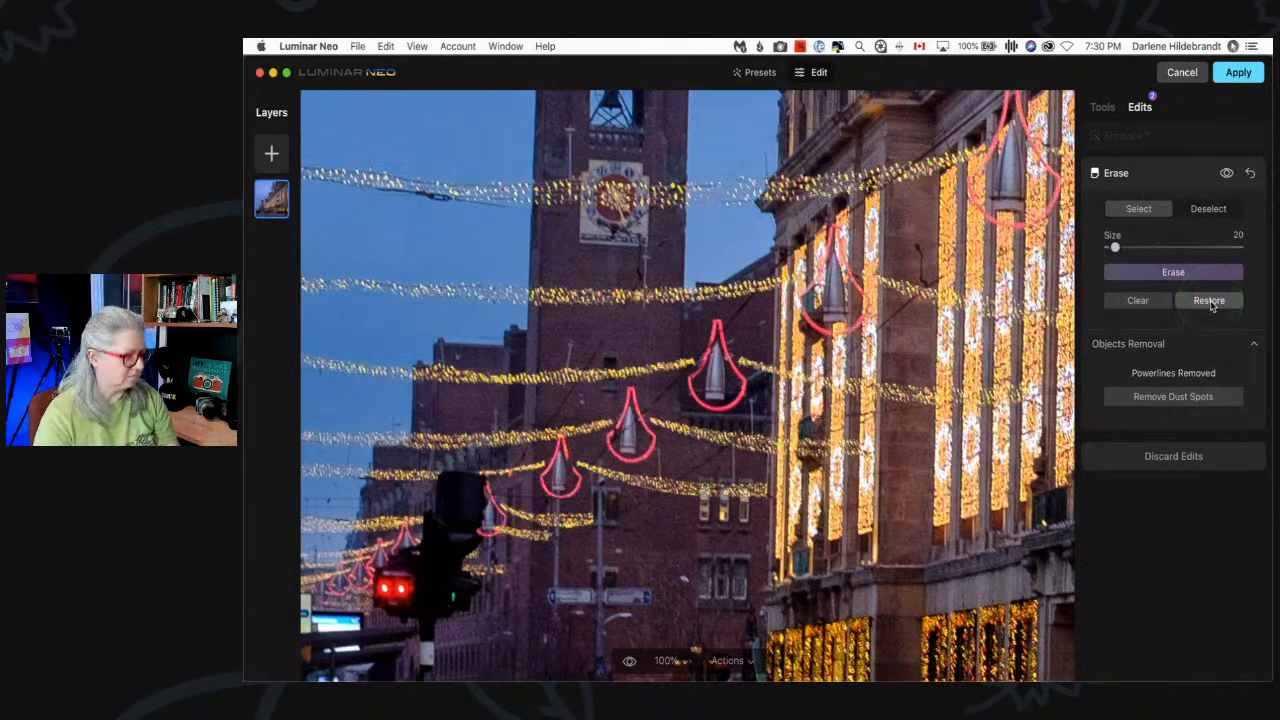
pyautogui.click(567, 462)
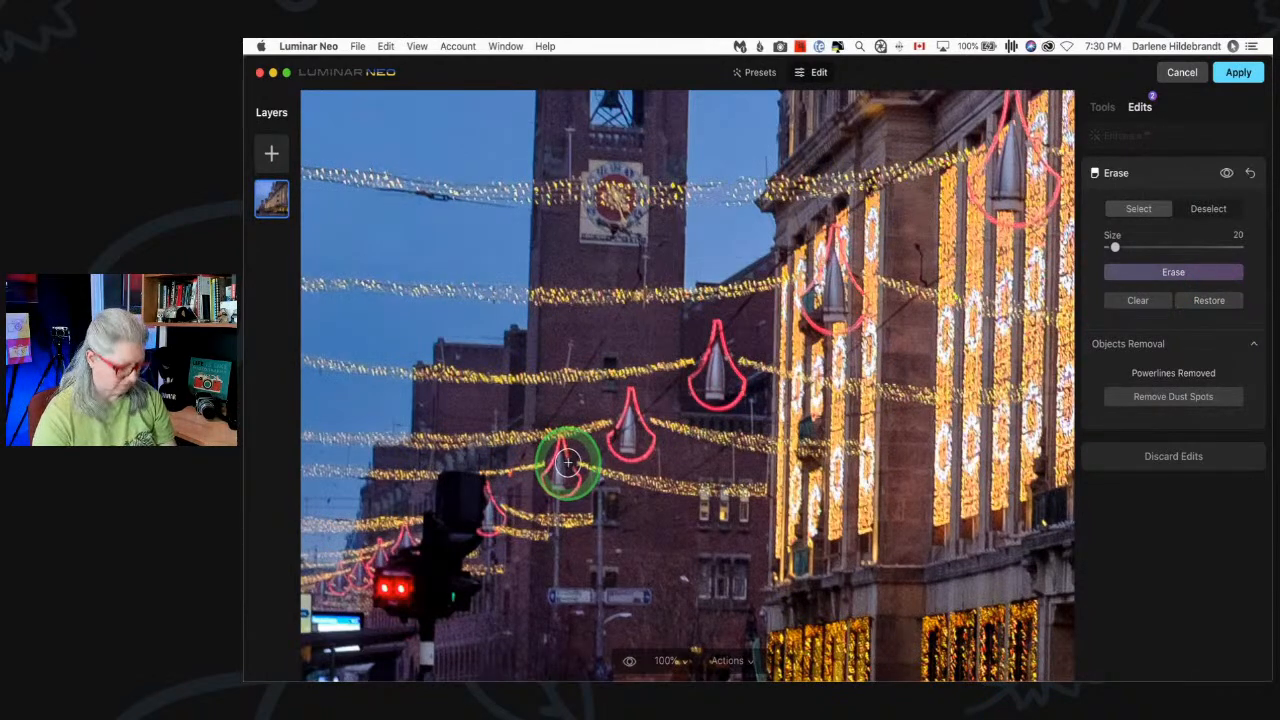
pyautogui.moveTo(567, 462); pyautogui.dragTo(575, 469)
pyautogui.press('[')
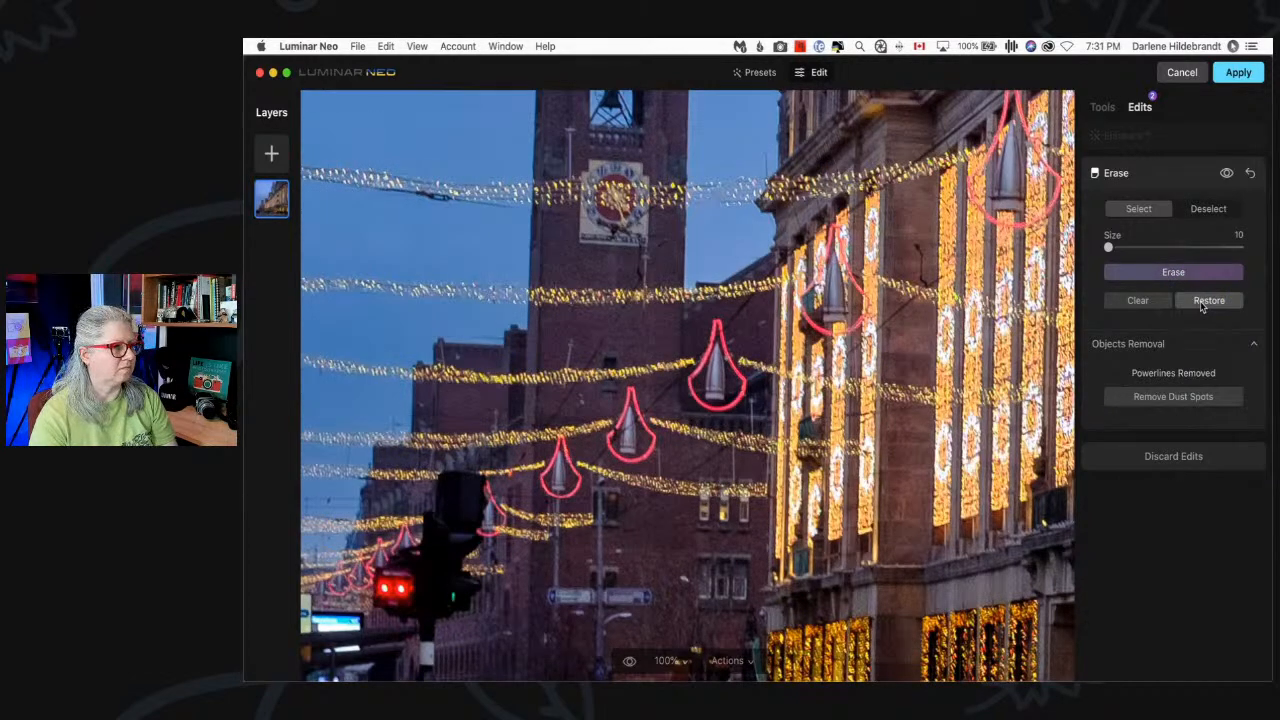
# - Close the Erase edit, apply the remaining edits to the photo and return to Lightroom Classic
pyautogui.click(1180, 173)
pyautogui.click(1237, 74)
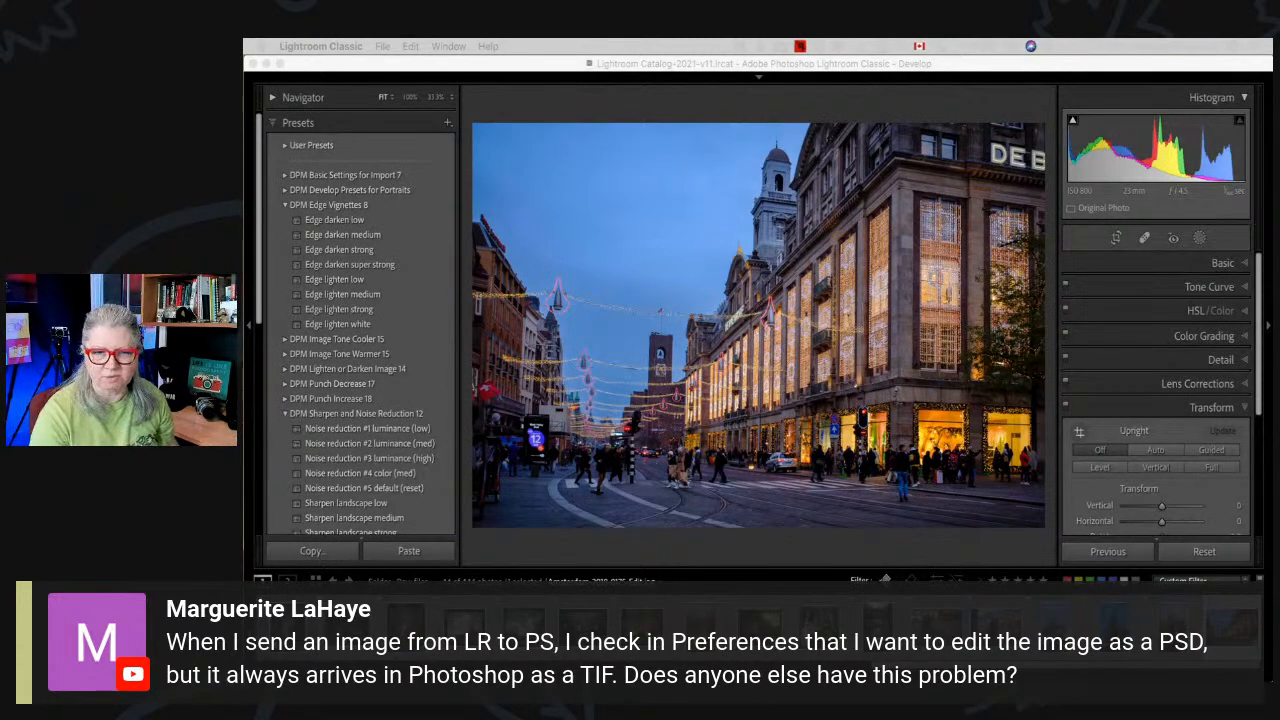
pyautogui.click(663, 110)
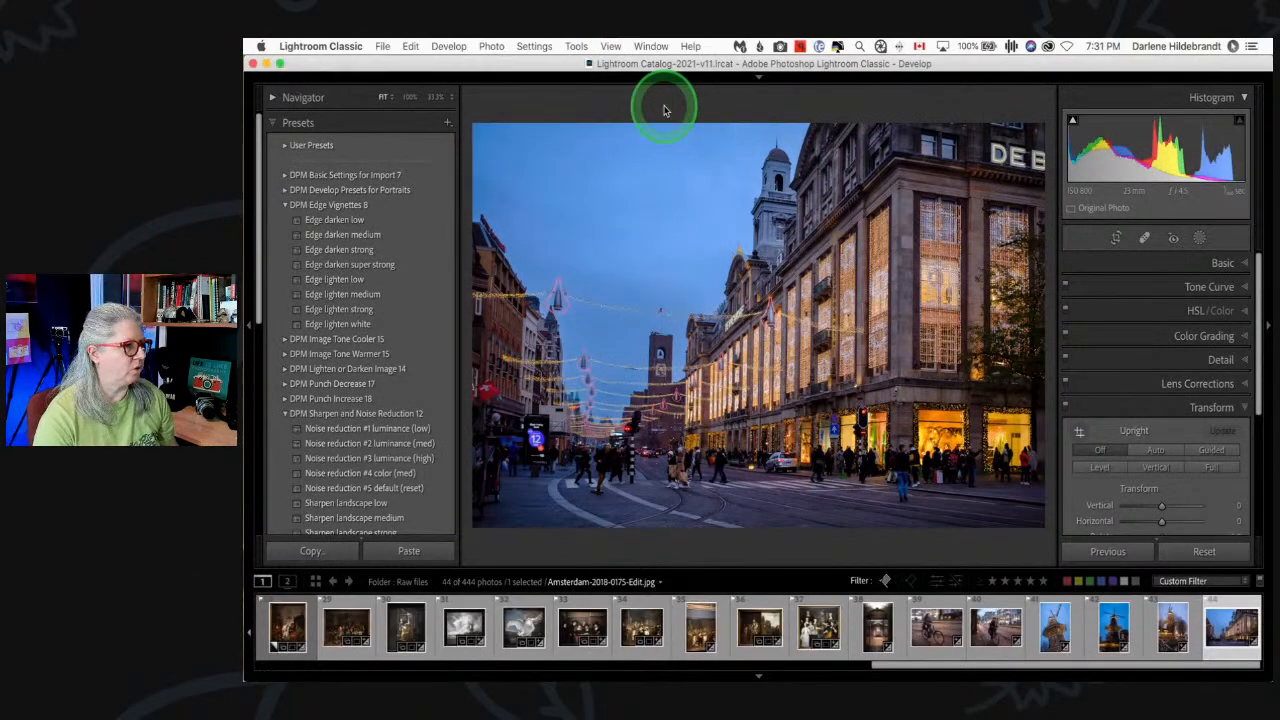
# - Examine the External Editing preferences for Adobe Photoshop 2022, including the file format and color space choices, and close the preferences
pyautogui.click(320, 46)
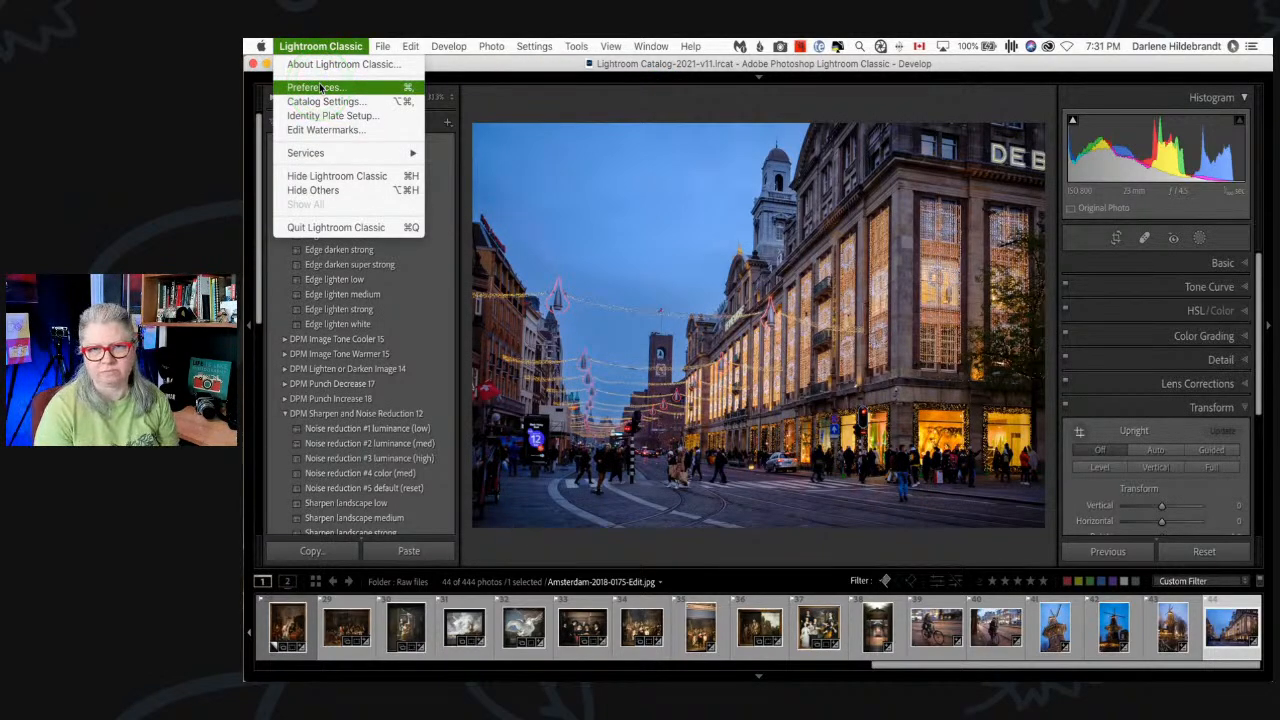
pyautogui.click(316, 88)
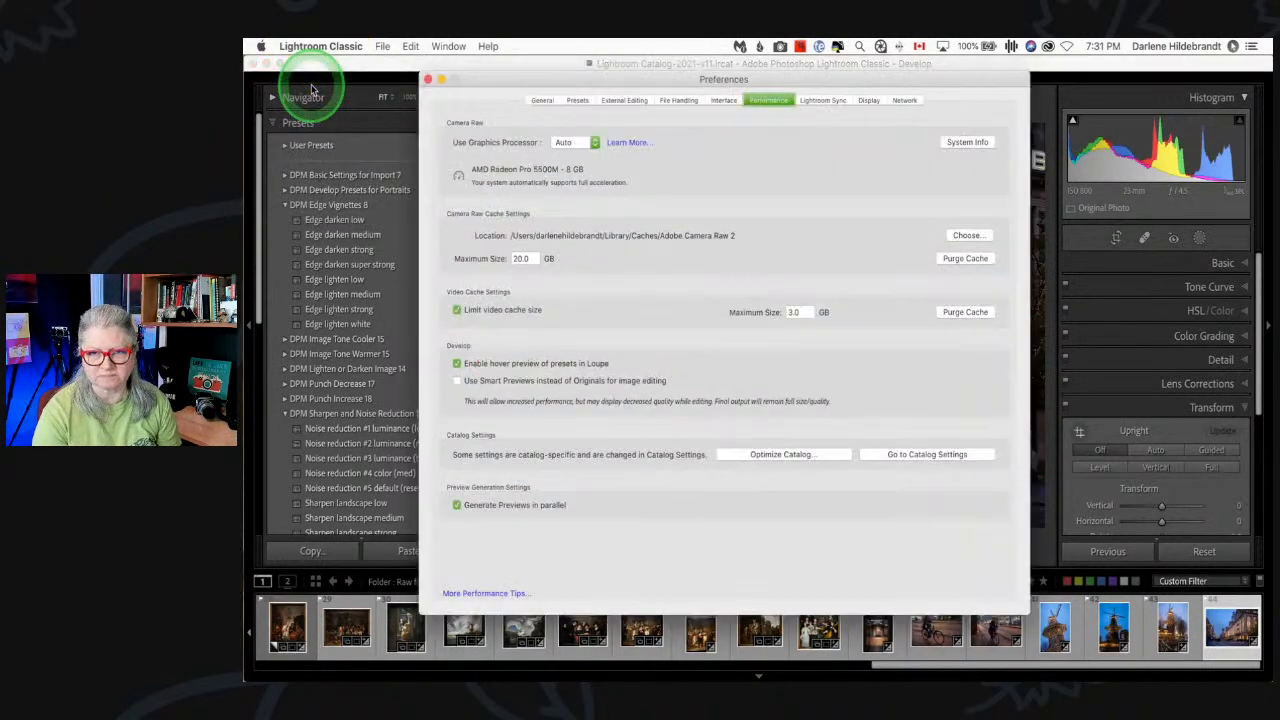
pyautogui.click(640, 101)
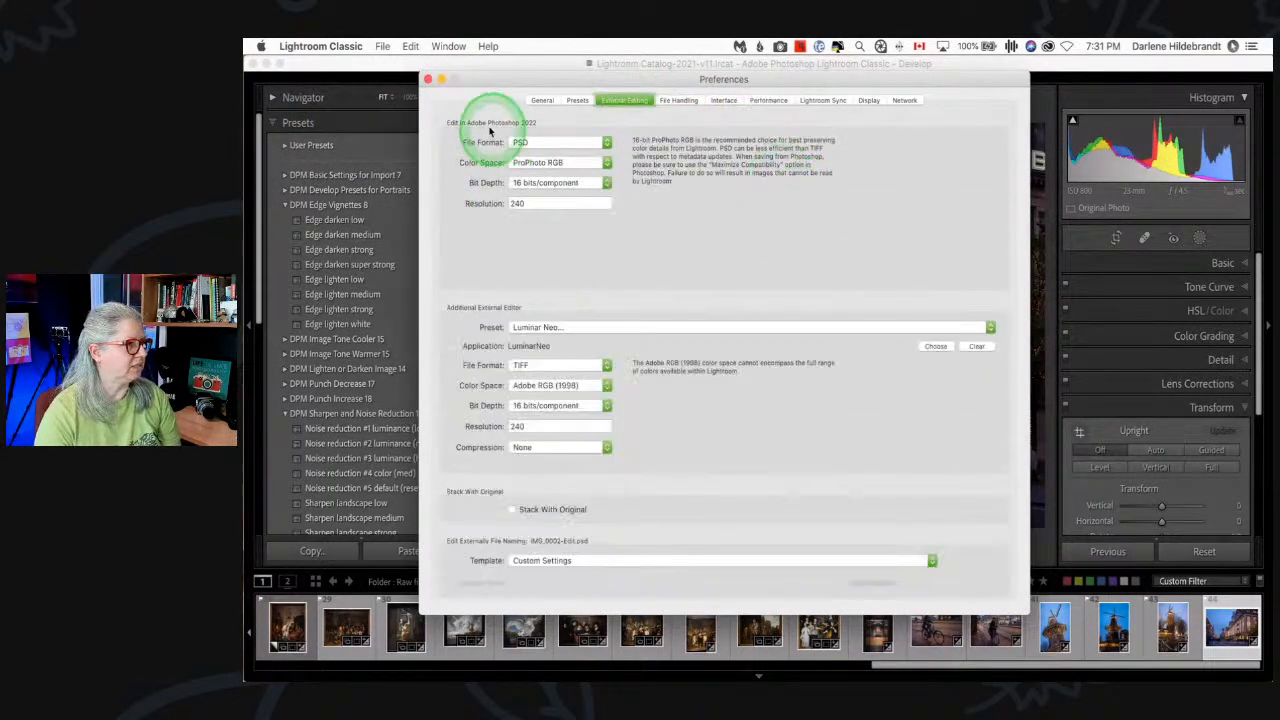
pyautogui.moveTo(499, 81); pyautogui.dragTo(612, 143)
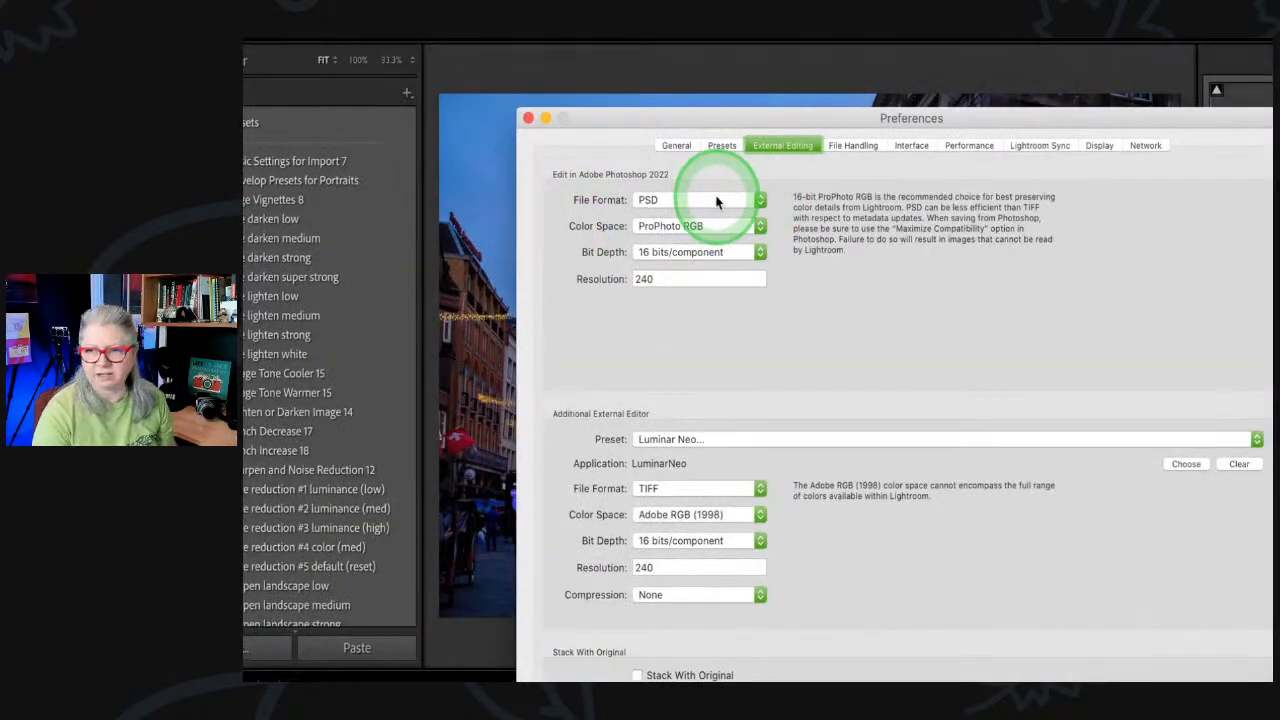
pyautogui.click(689, 205)
pyautogui.click(716, 200)
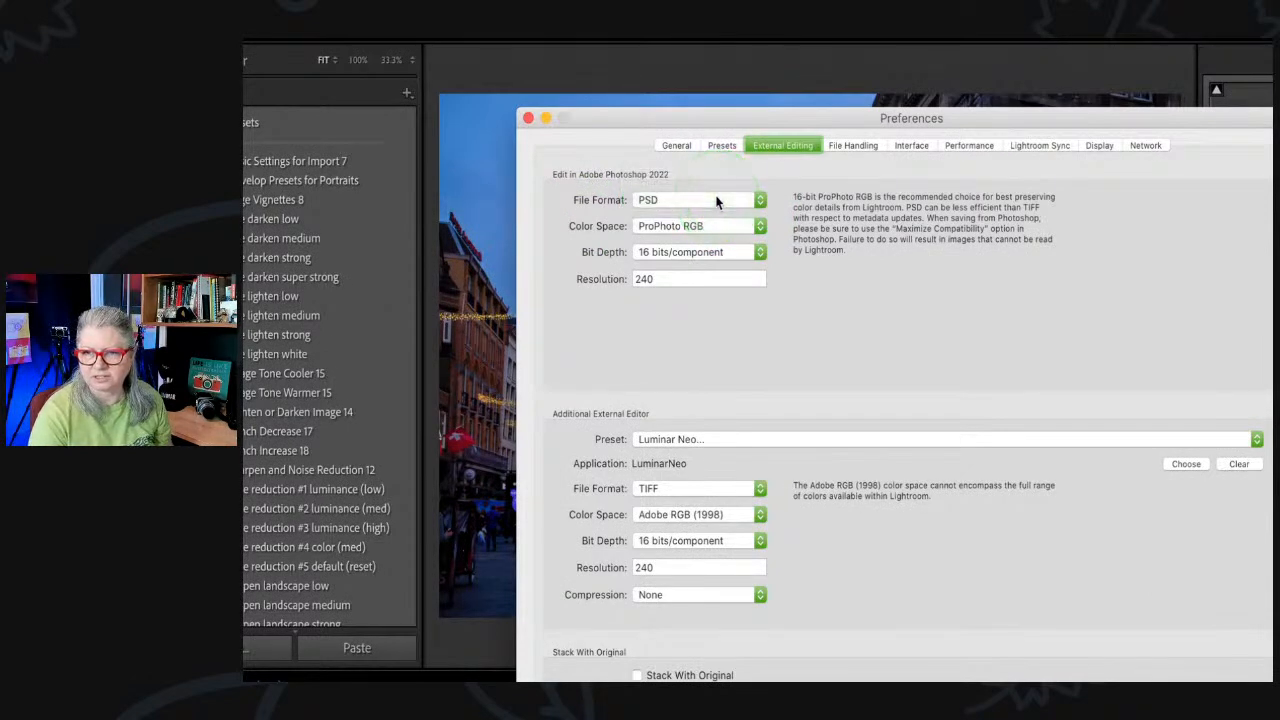
pyautogui.click(700, 224)
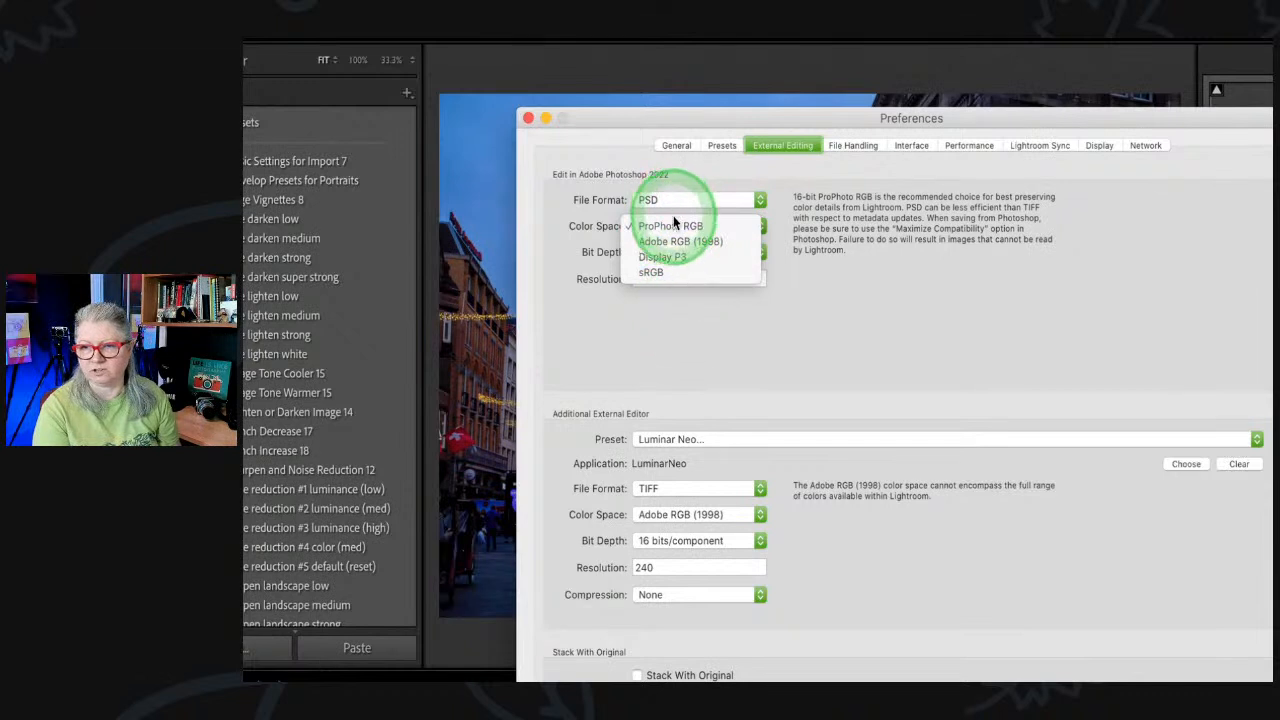
pyautogui.click(559, 181)
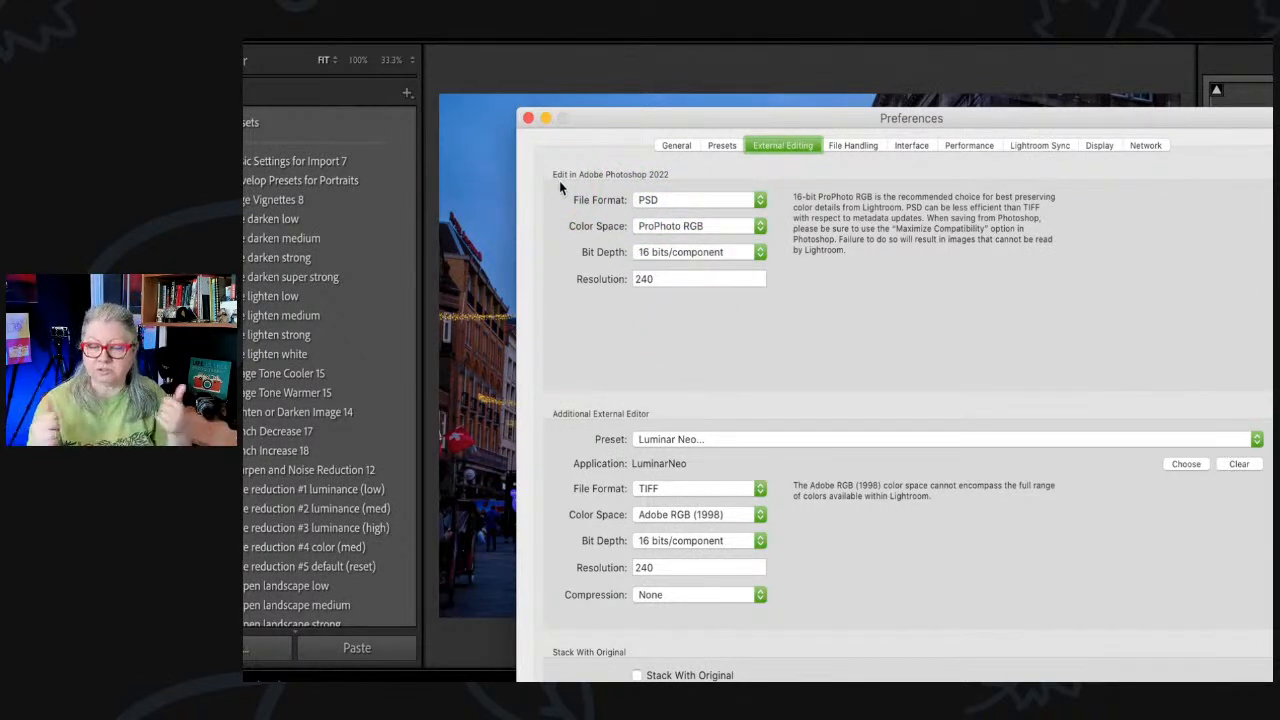
pyautogui.click(528, 117)
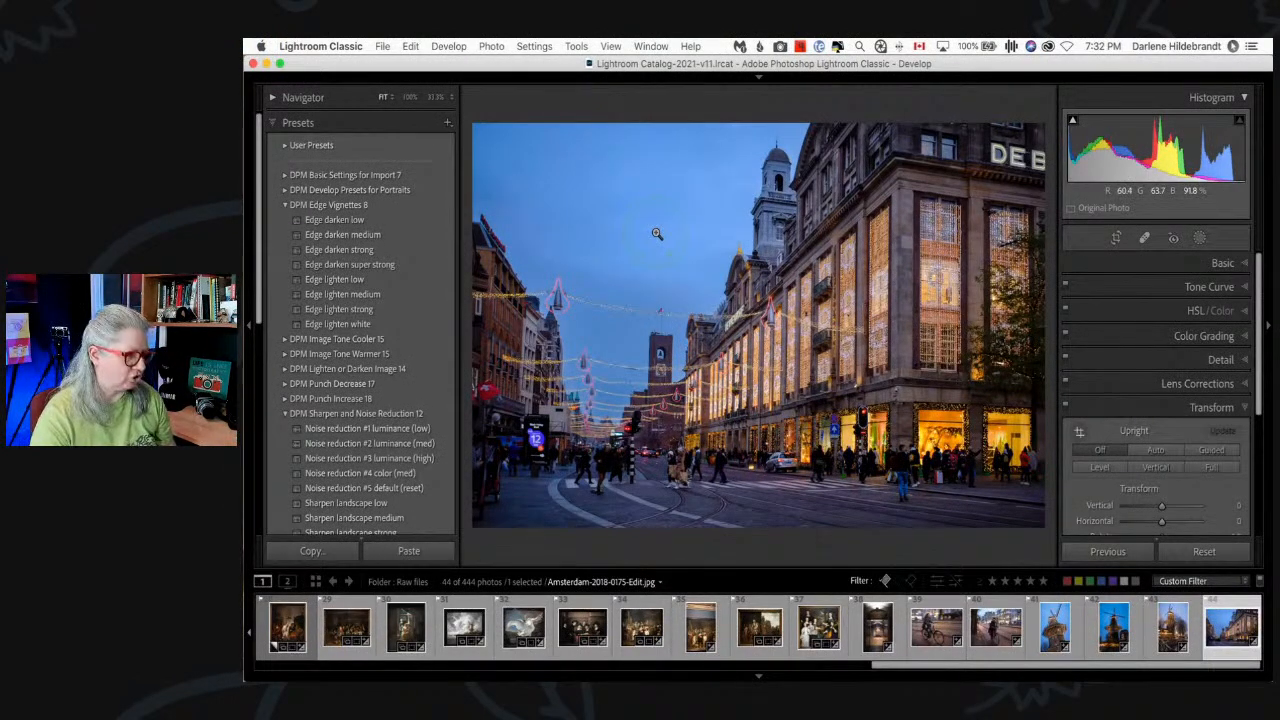
# - Open a copy of the street photo with Lightroom adjustments in Adobe Photoshop 2022, close it and return to Lightroom Classic
pyautogui.rightClick(658, 236)
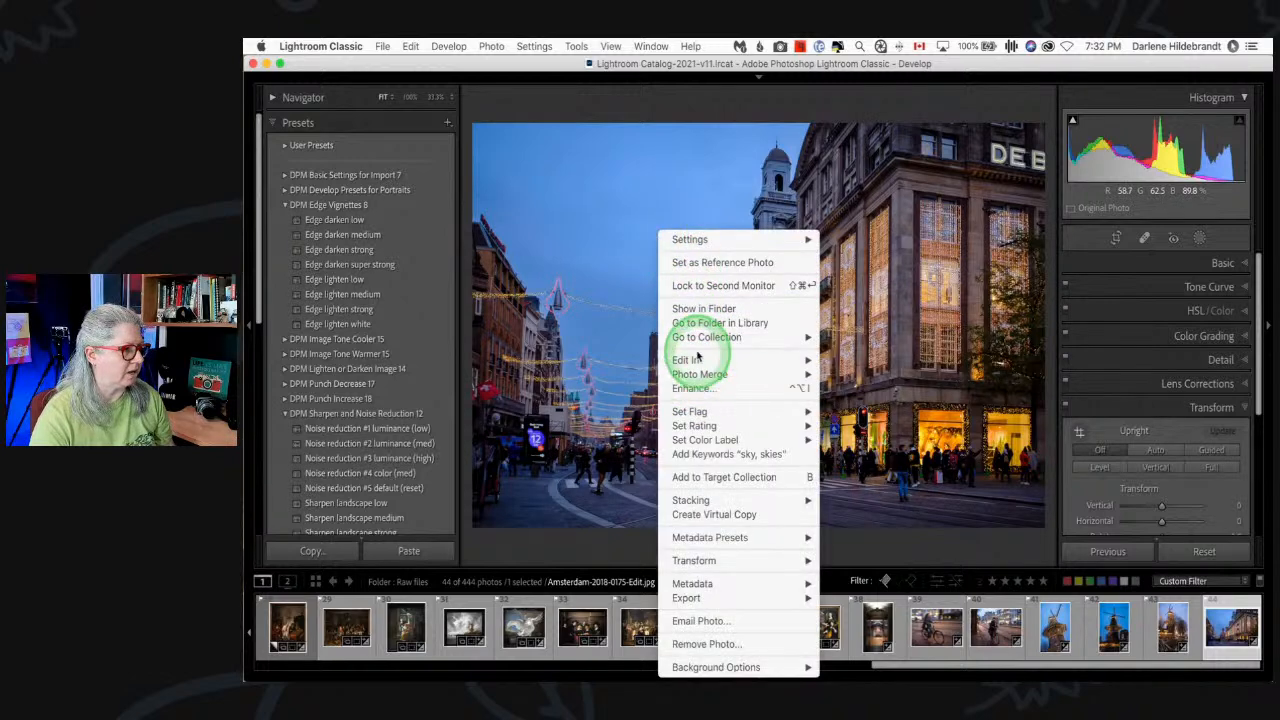
pyautogui.moveTo(706, 365)
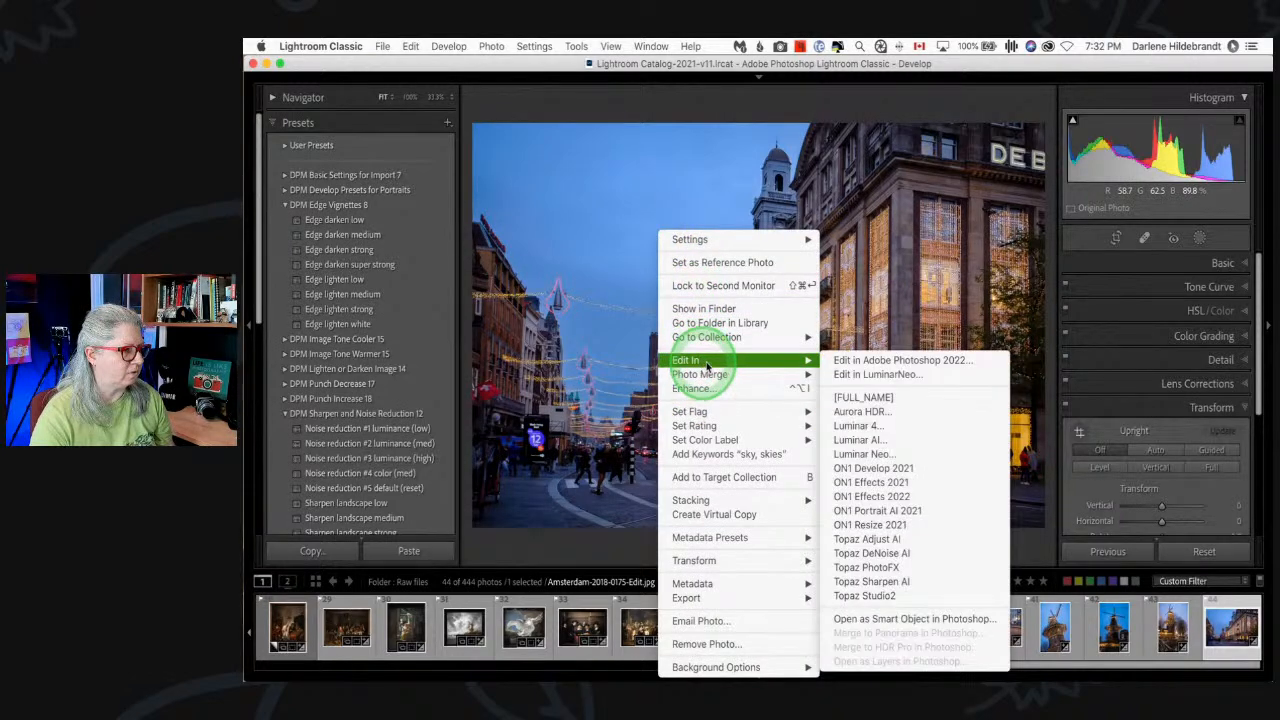
pyautogui.click(873, 362)
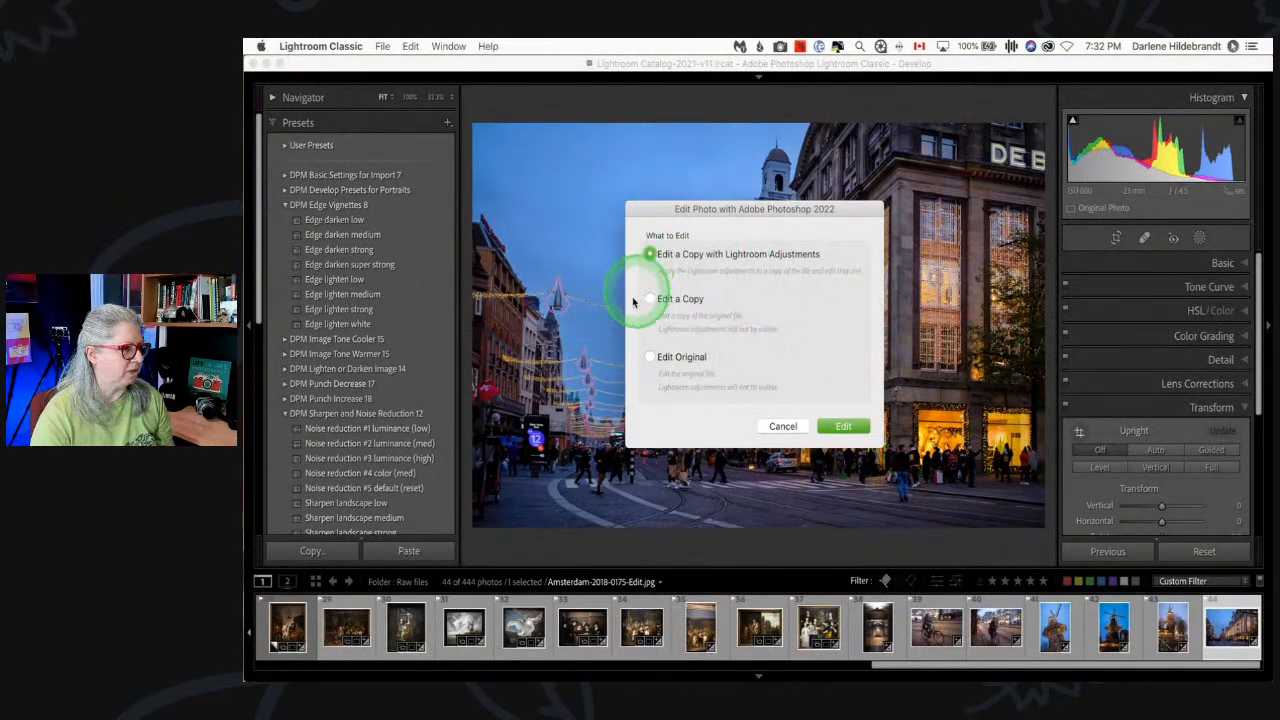
pyautogui.click(843, 426)
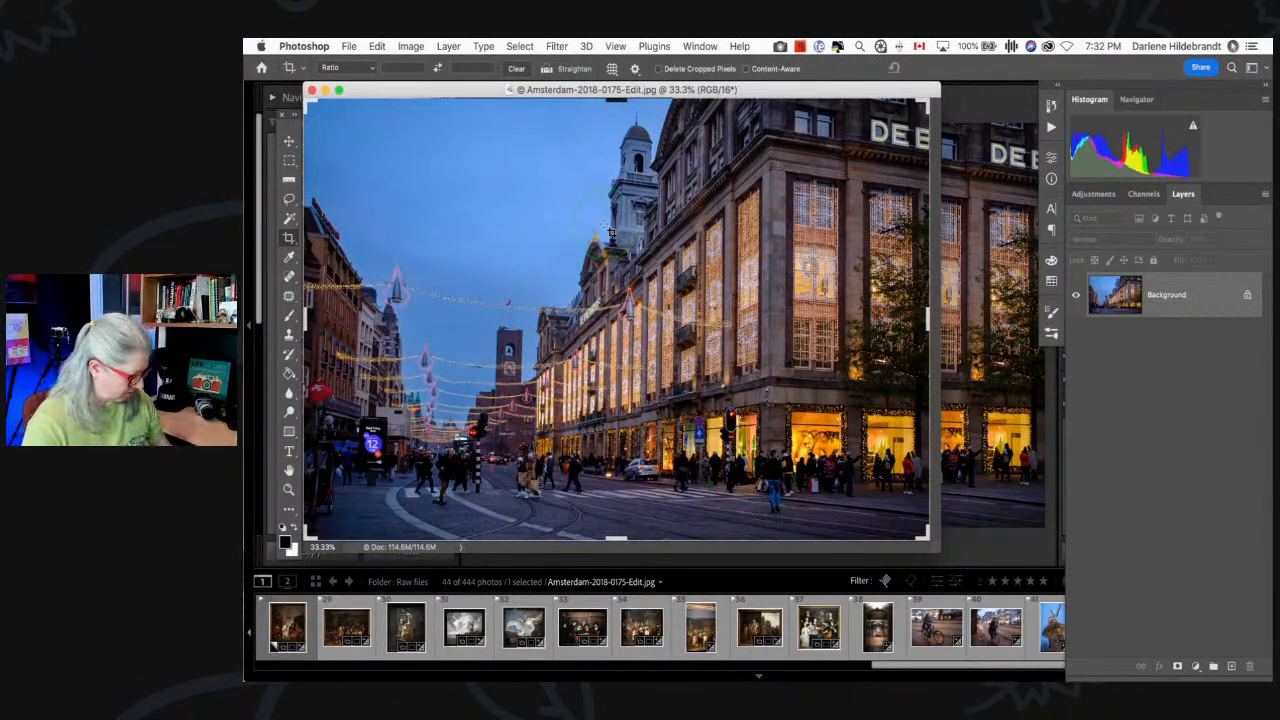
pyautogui.press('super+w')
pyautogui.click(712, 276)
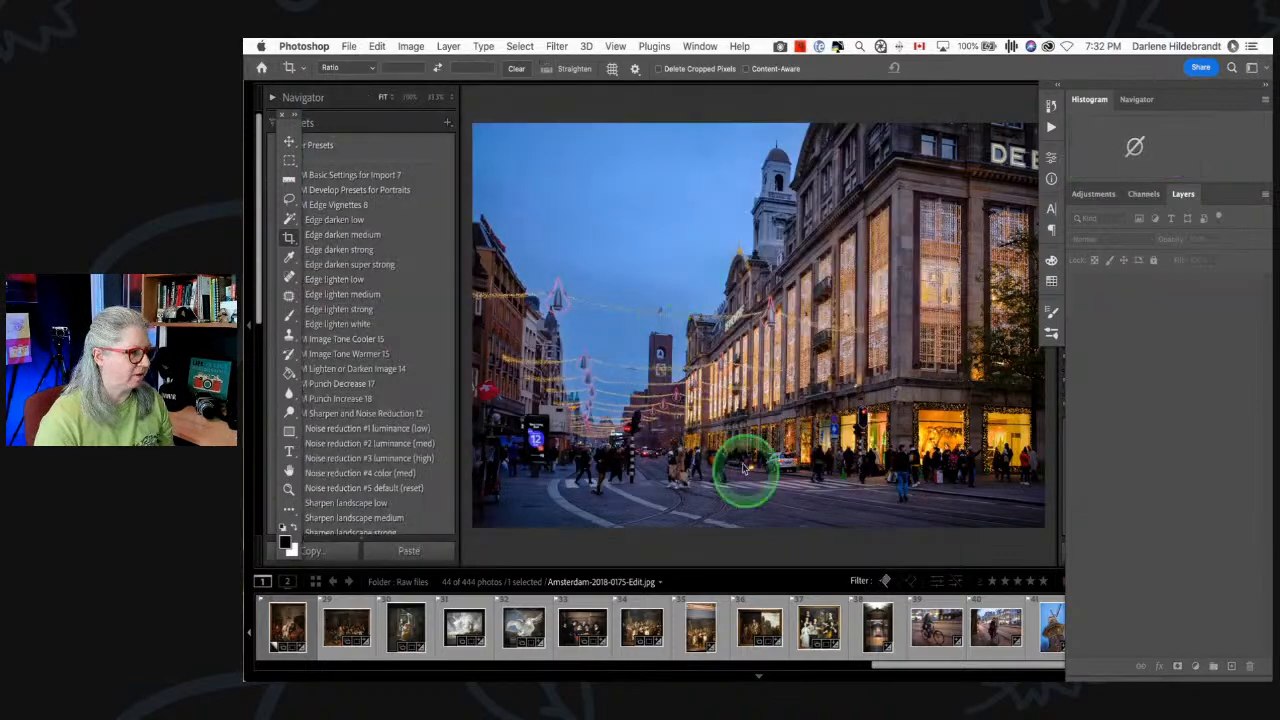
pyautogui.click(773, 535)
# - Show the photos in the Library grid and sort them by File Name
pyautogui.press('g')
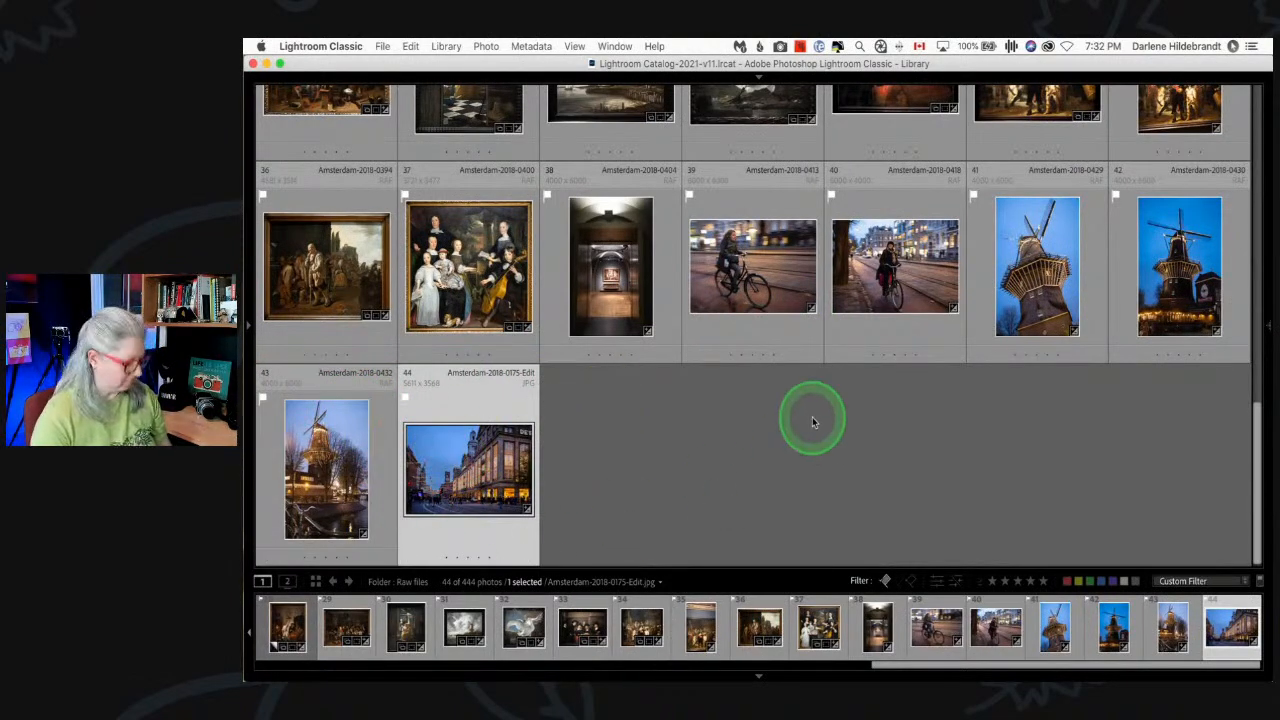
pyautogui.press('t')
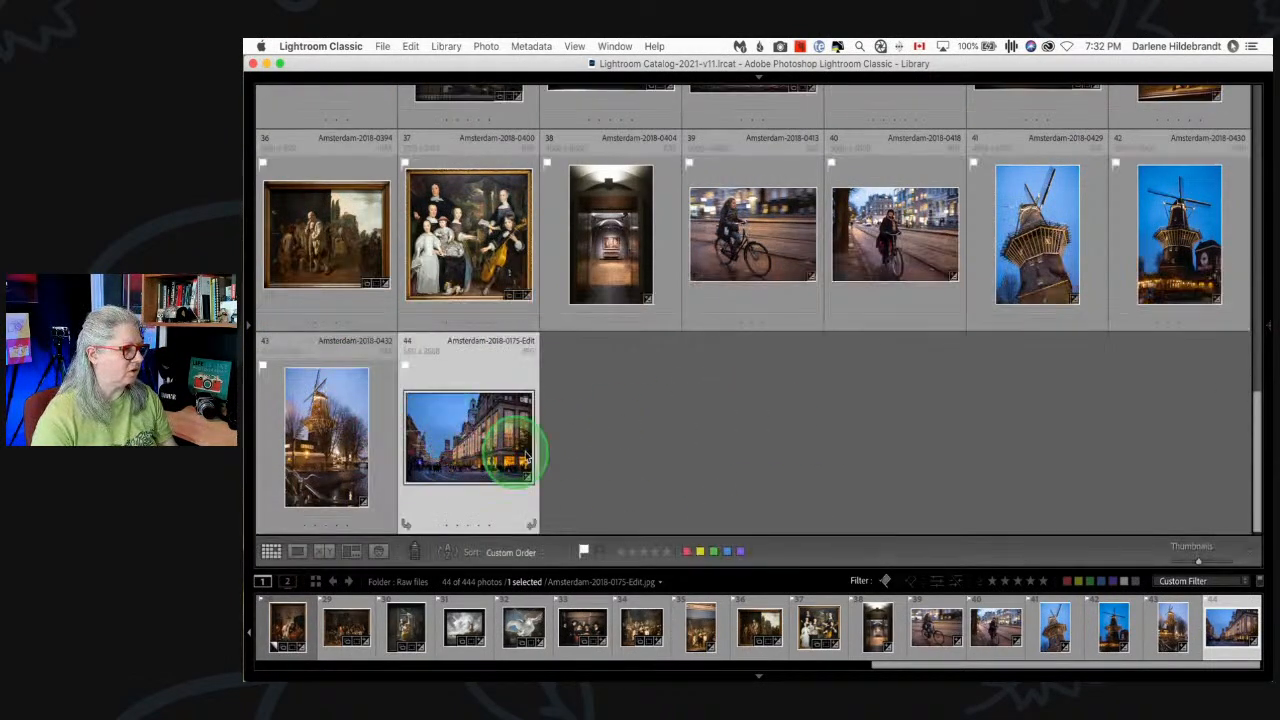
pyautogui.click(511, 552)
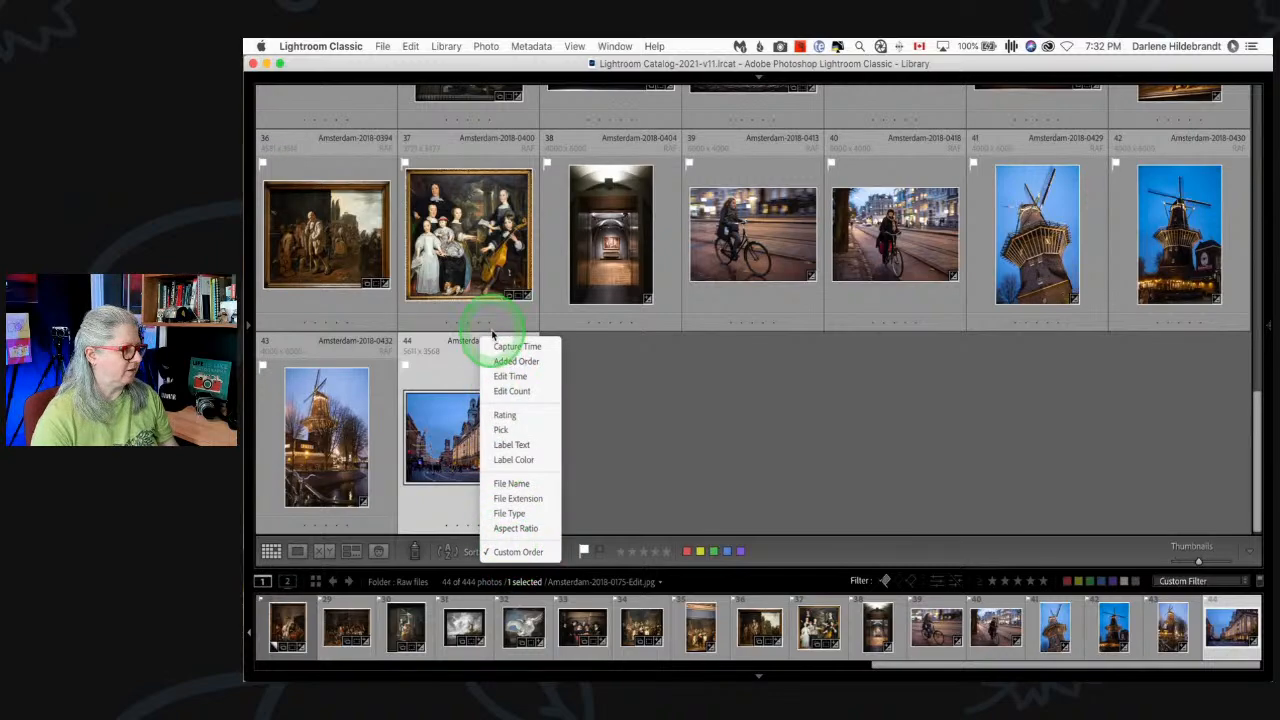
pyautogui.click(508, 485)
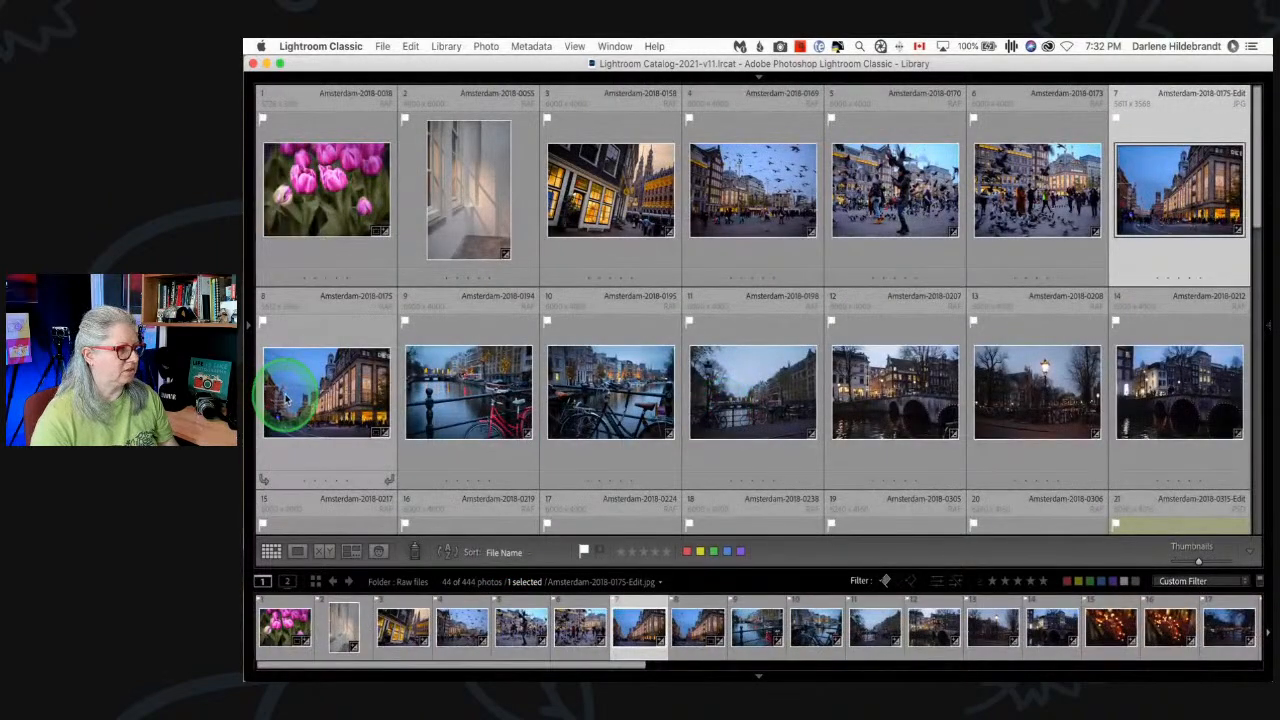
# - Compare the raw Amsterdam-2018-0175 photo with its edited JPG version at full view and return to the grid
pyautogui.doubleClick(285, 399)
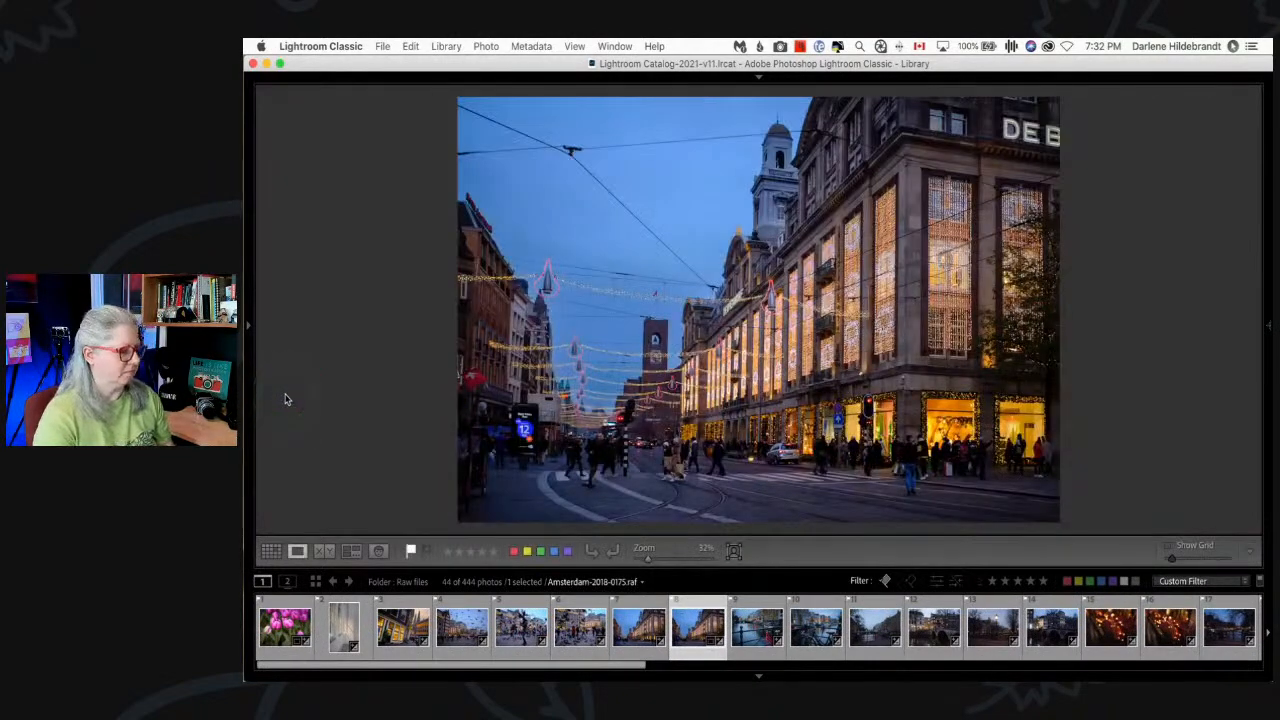
pyautogui.press('t')
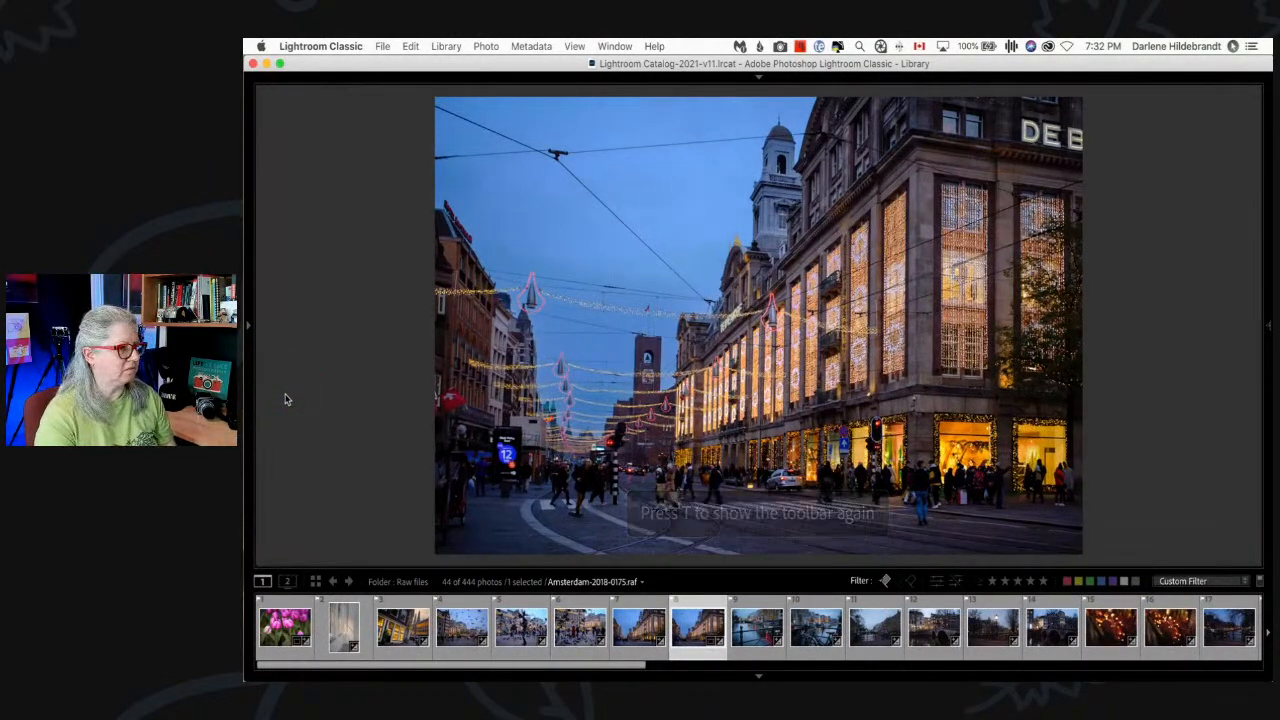
pyautogui.press('Left')
pyautogui.press('Right')
pyautogui.press('Left')
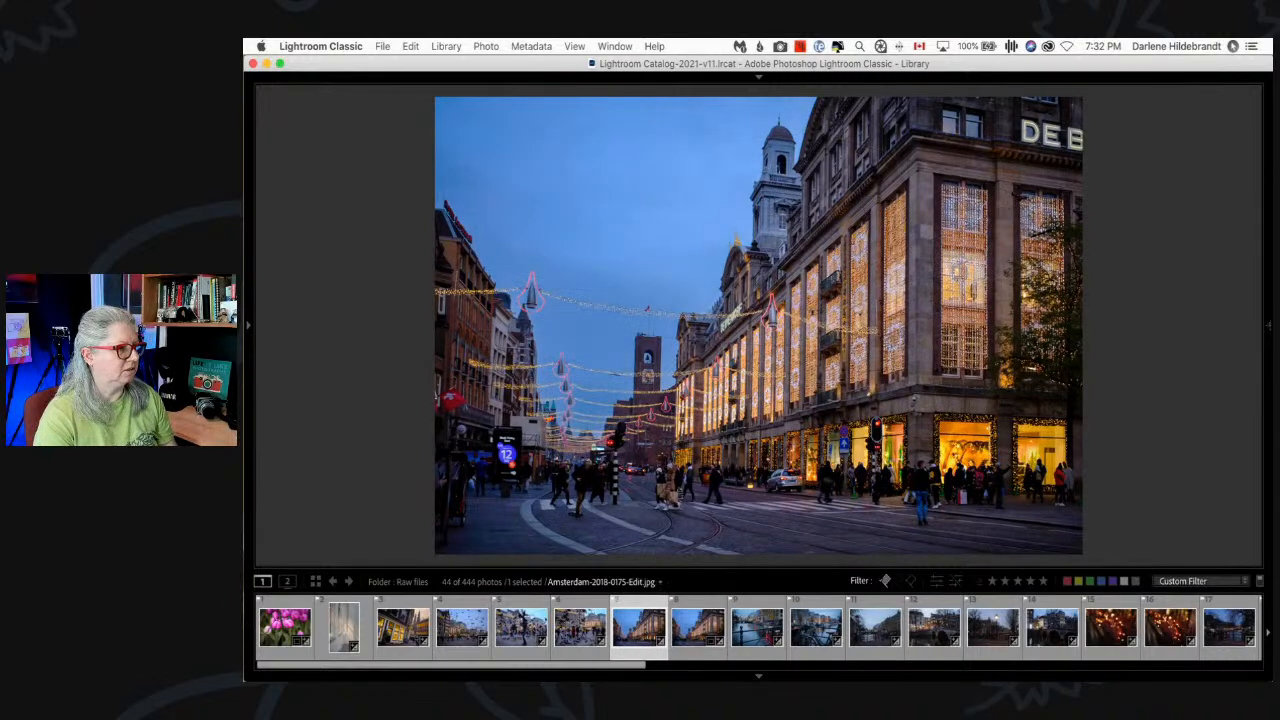
pyautogui.press('Right')
pyautogui.press('Left')
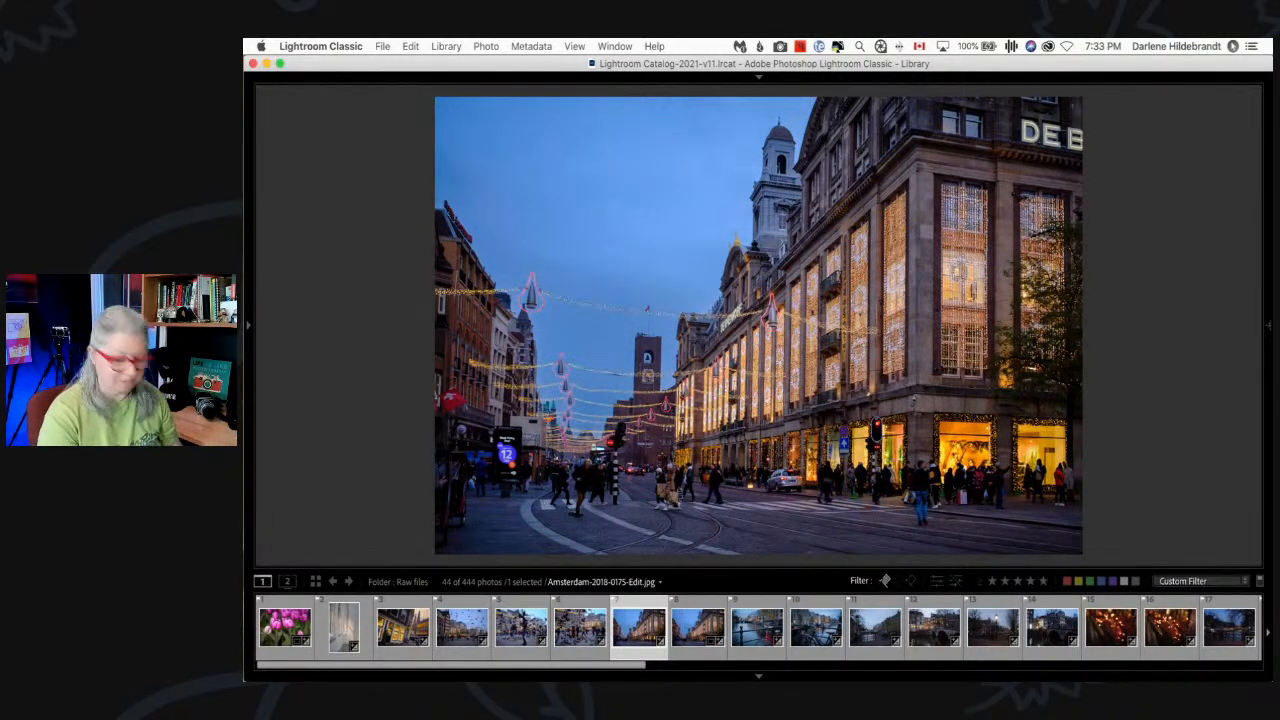
pyautogui.press('g')
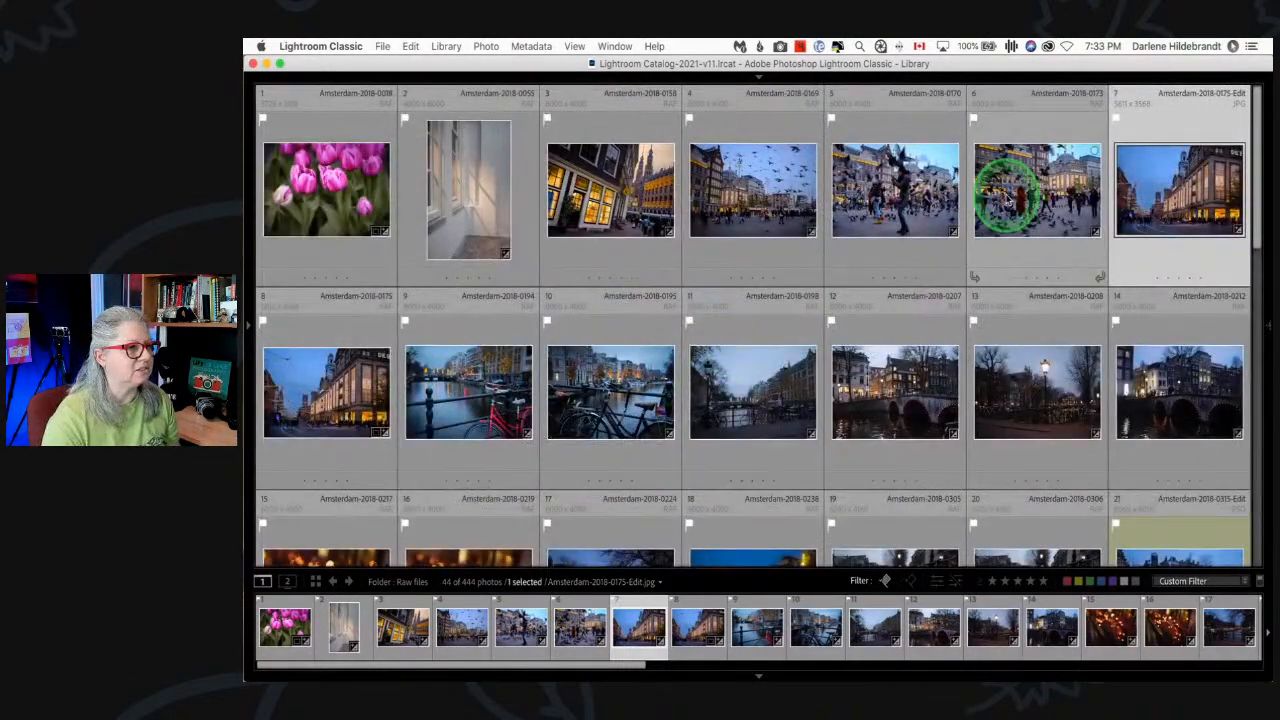
# - Open the Amsterdam-2018-0173 photo of the square with pigeons as a Smart Object in Photoshop
pyautogui.click(1008, 200)
pyautogui.rightClick(1008, 200)
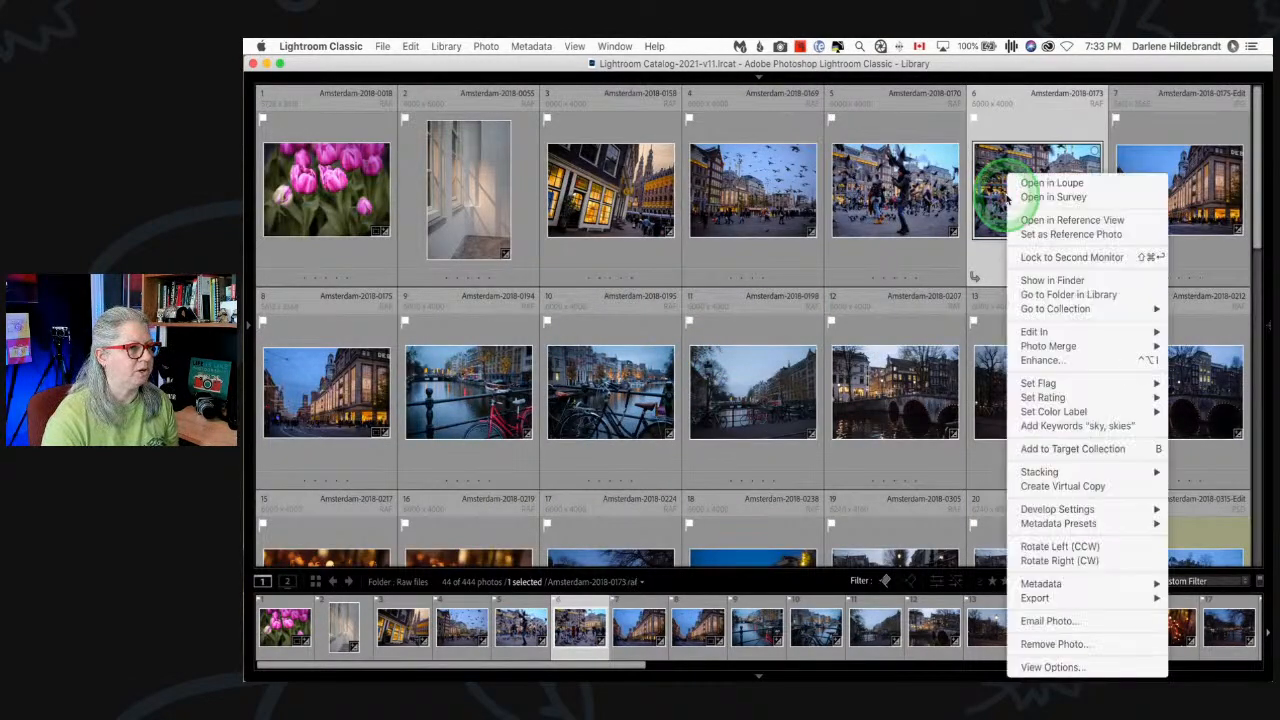
pyautogui.moveTo(1032, 332)
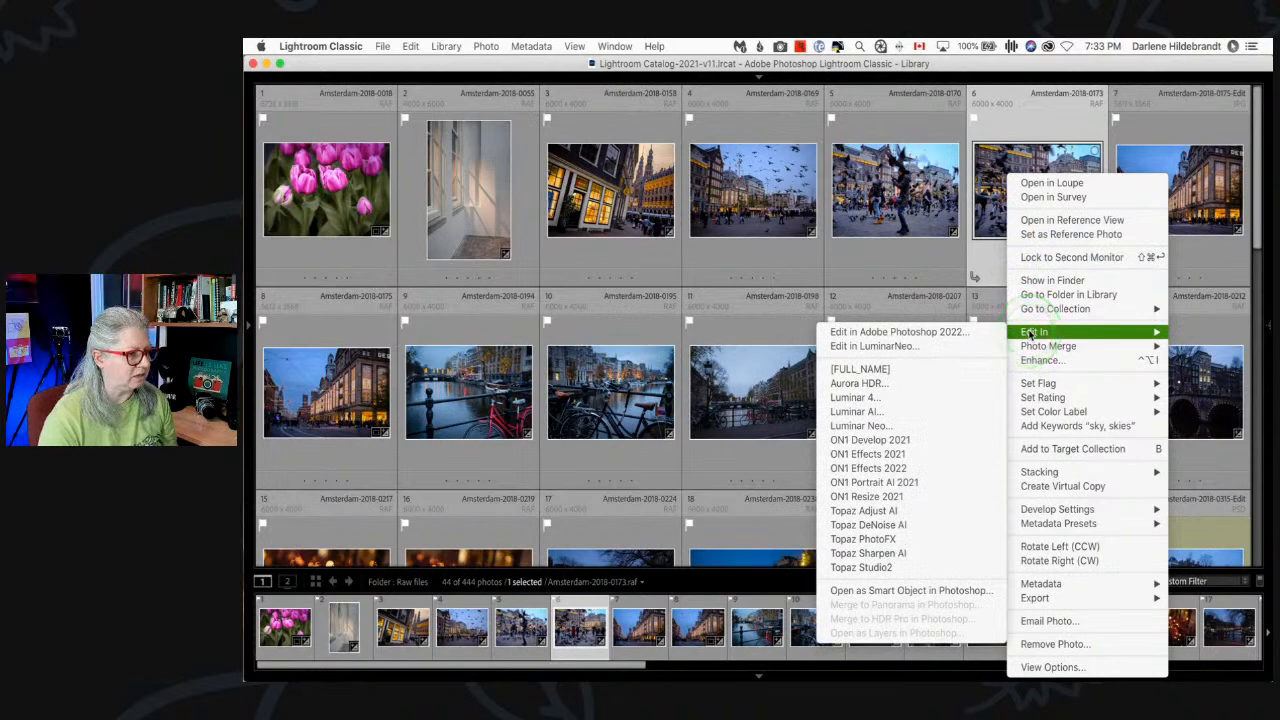
pyautogui.click(916, 590)
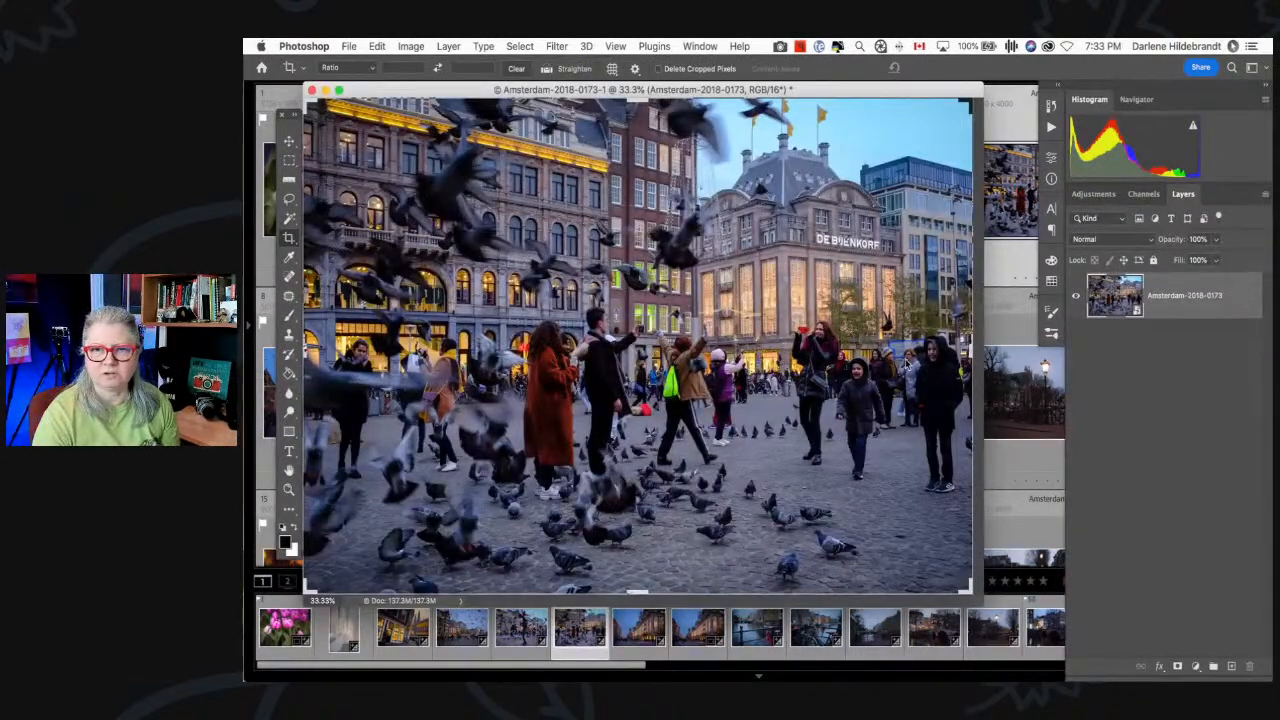
# - Display the pigeon photo in full screen mode with the menu bar and switch from the Crop tool to the Paint Bucket tool
pyautogui.moveTo(477, 92); pyautogui.dragTo(499, 112)
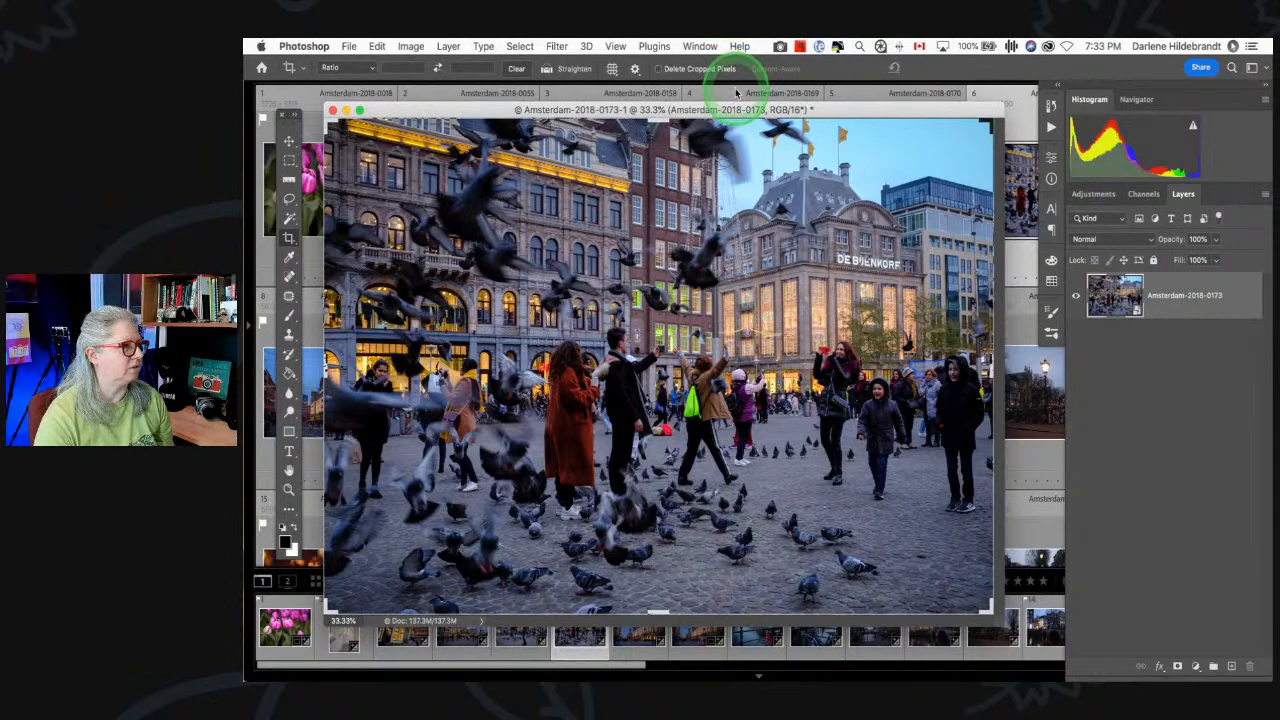
pyautogui.click(615, 46)
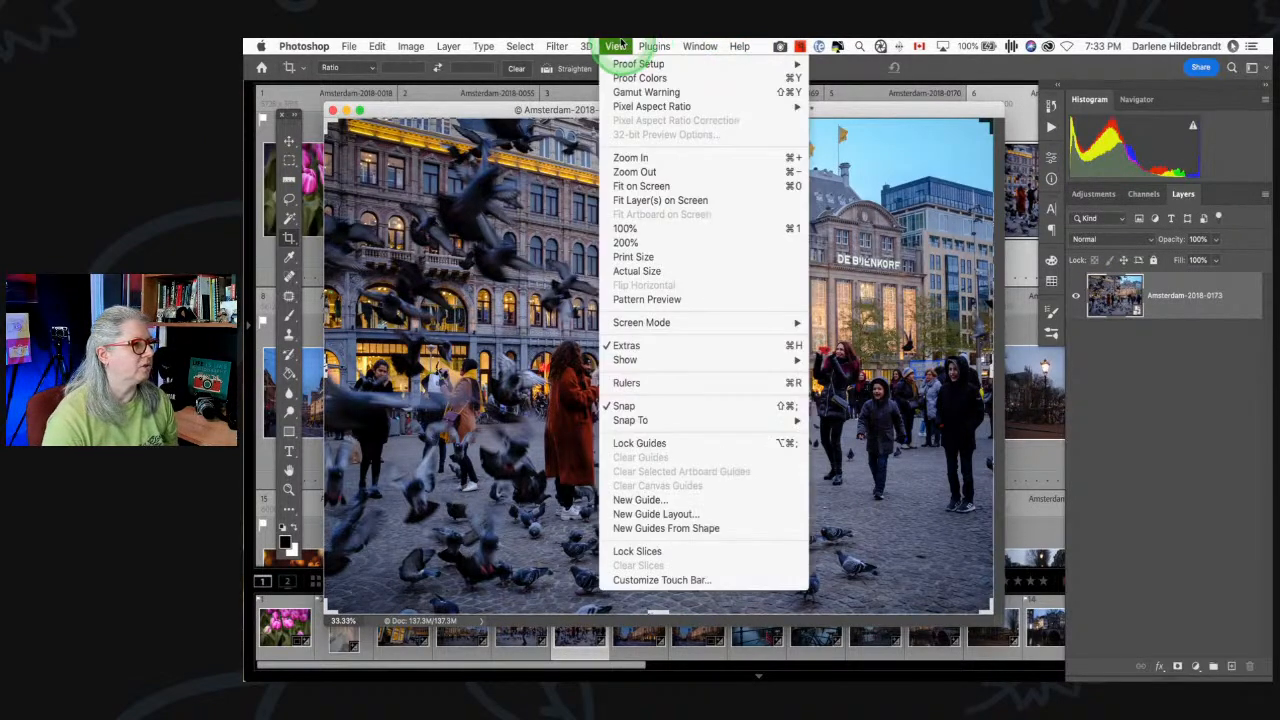
pyautogui.click(453, 109)
pyautogui.press('f')
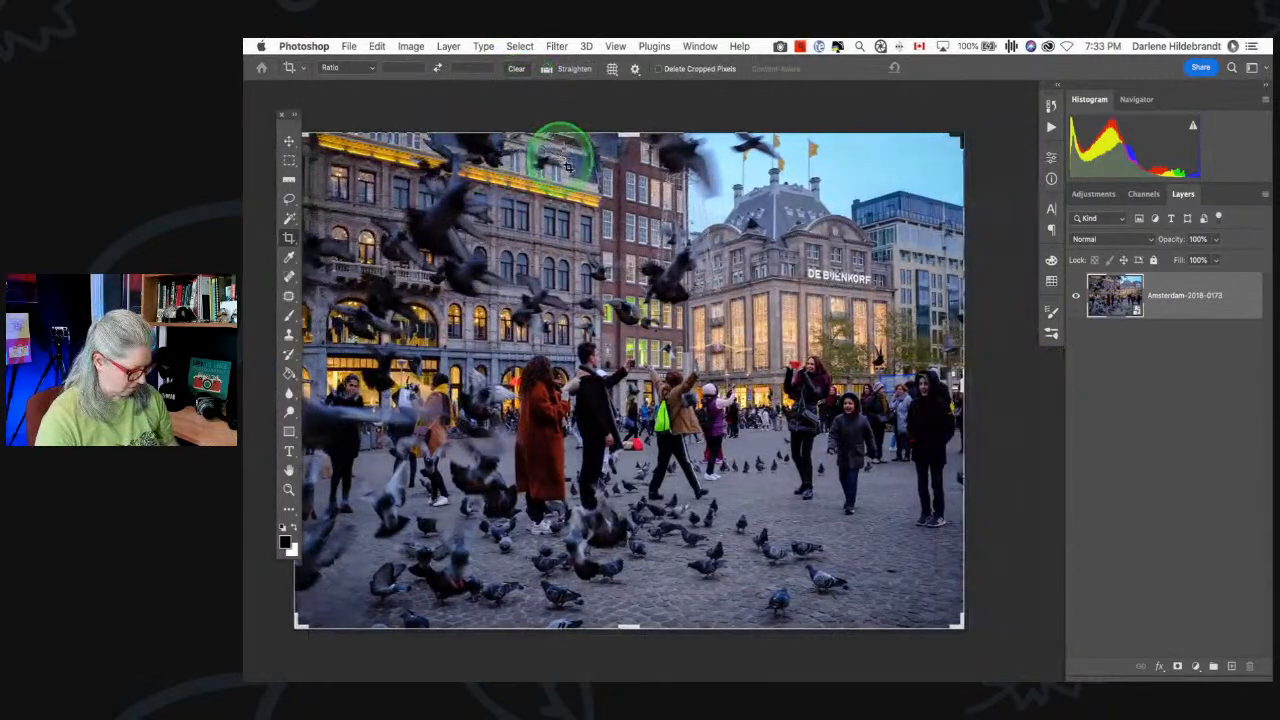
pyautogui.press('g')
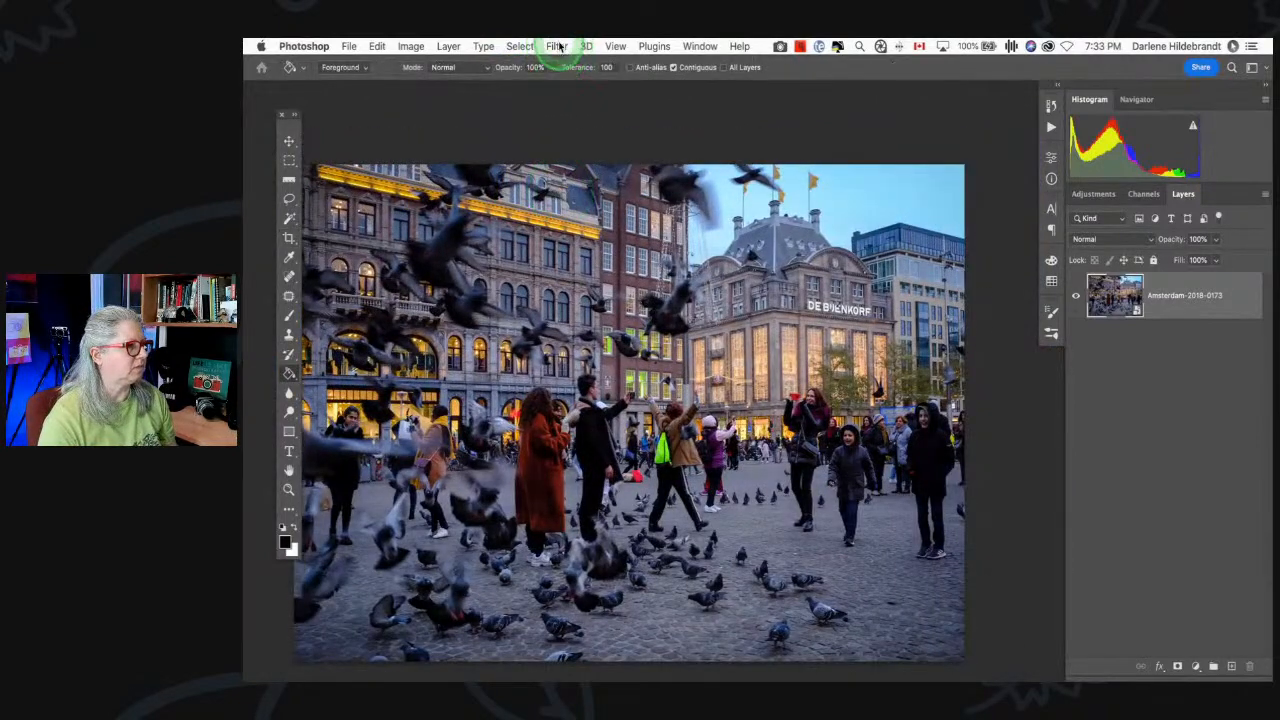
pyautogui.click(557, 46)
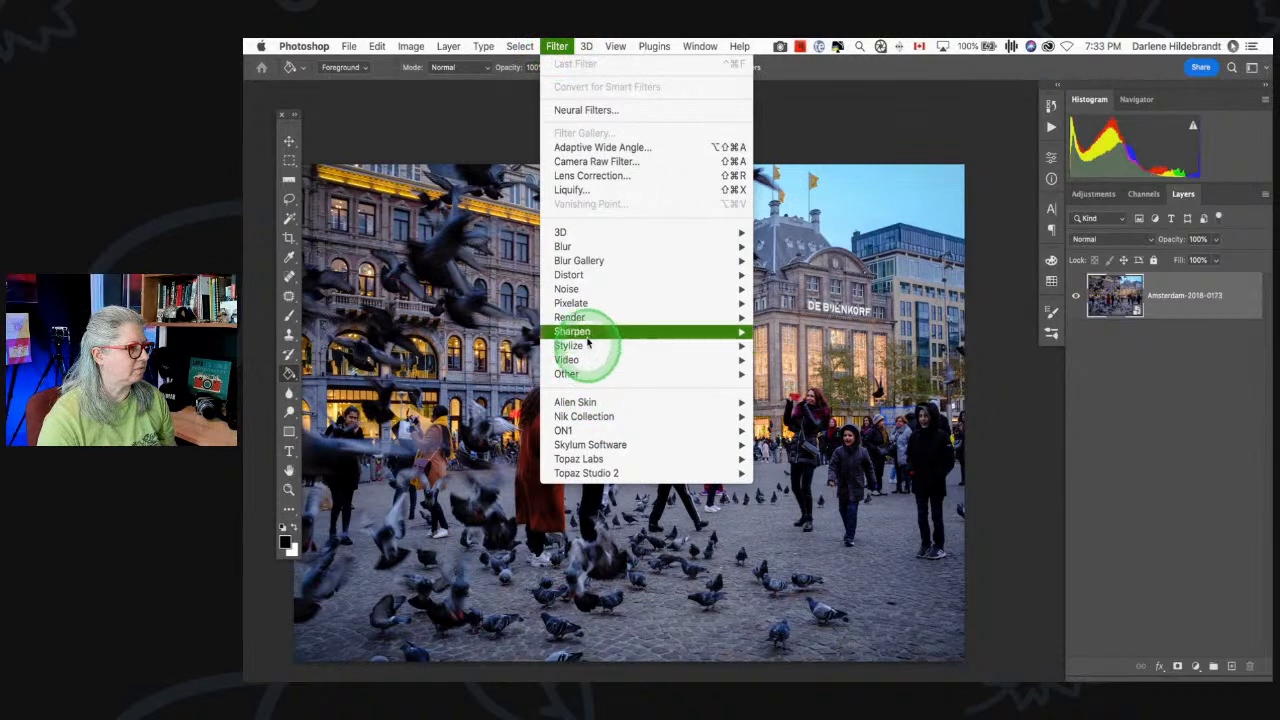
pyautogui.moveTo(588, 350)
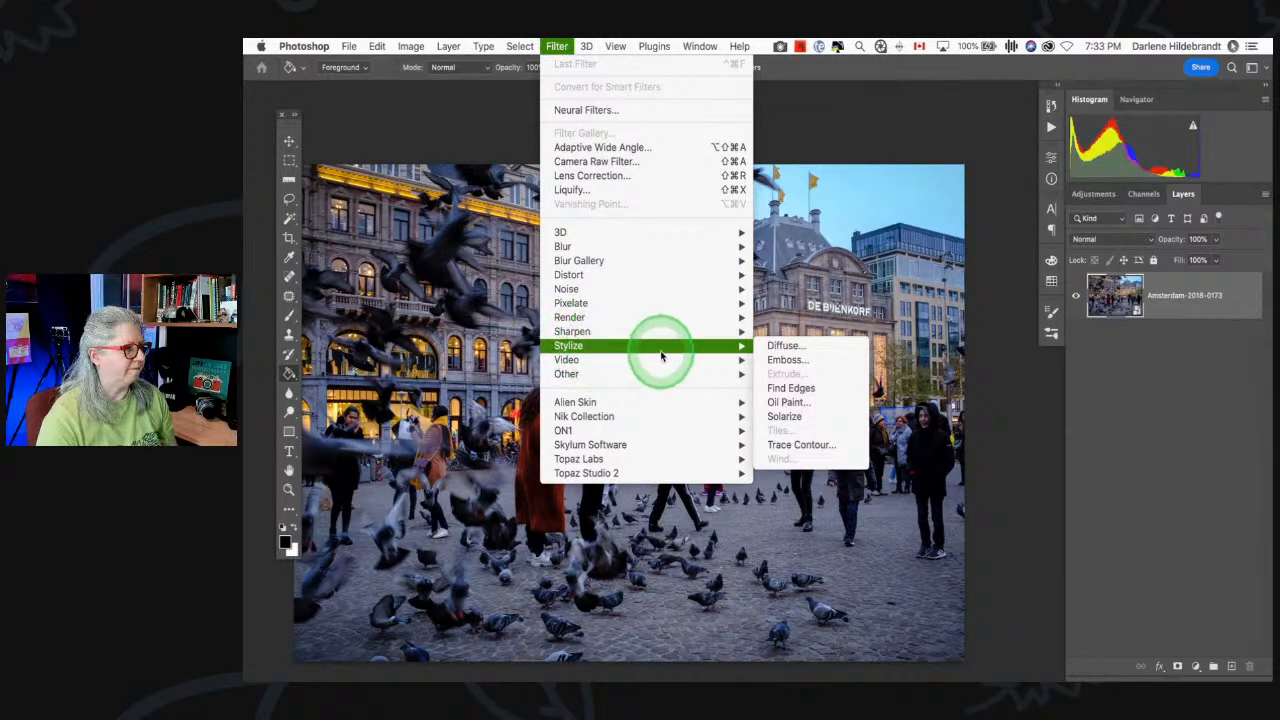
pyautogui.click(913, 148)
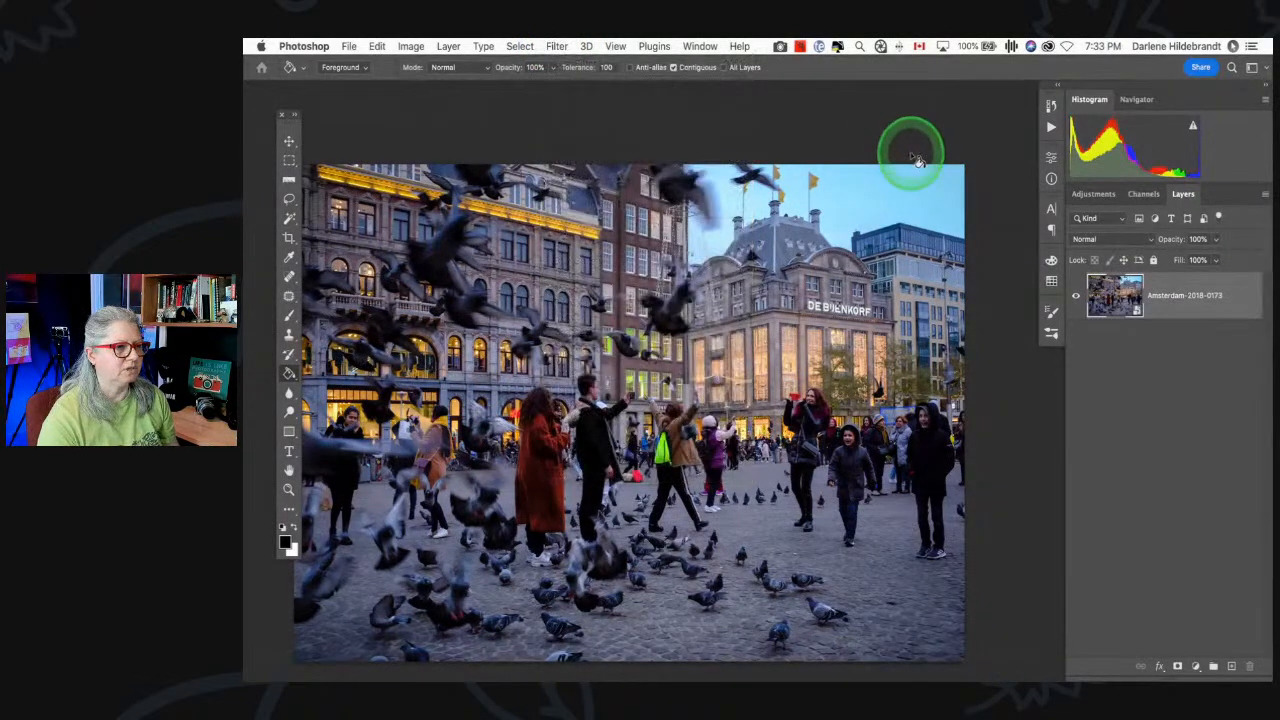
pyautogui.scroll(-3, 964, 183)
pyautogui.hscroll(-1, 964, 183)
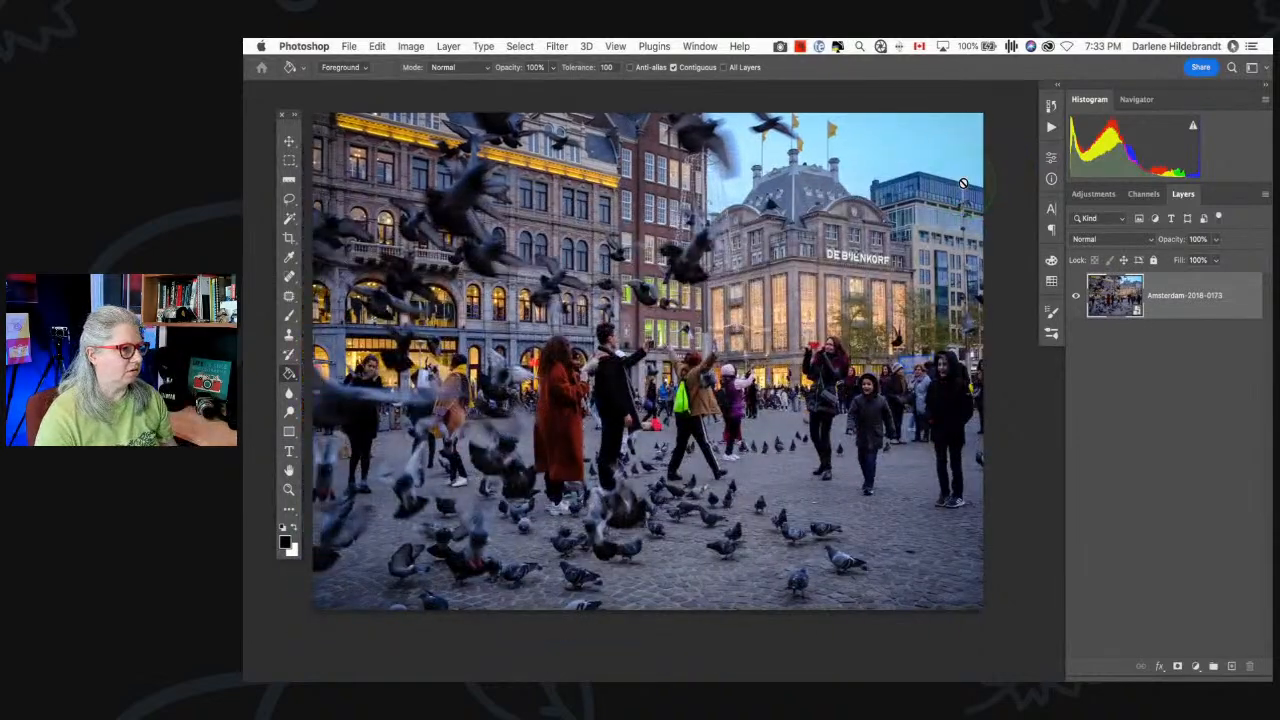
pyautogui.scroll(1, 963, 183)
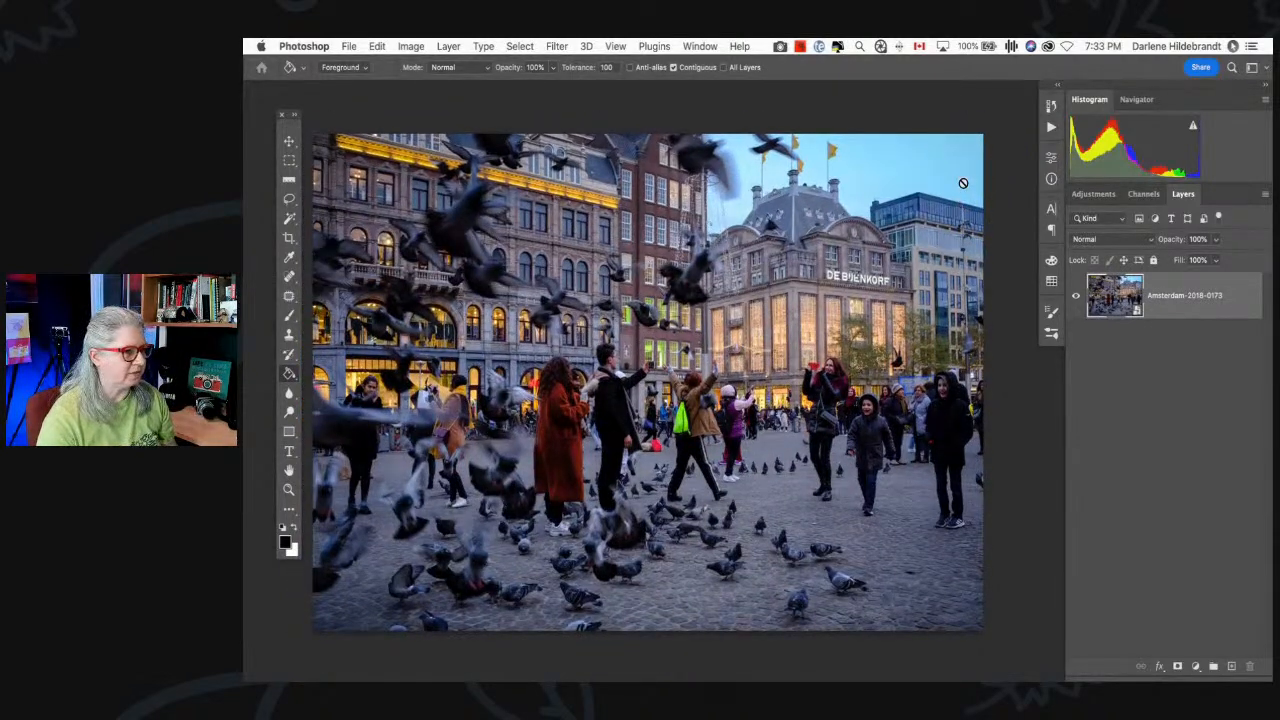
# - Run the Abstract Twirl Effect action on the Smart Object layer and collapse the actions list
pyautogui.click(1051, 107)
pyautogui.click(1051, 107)
pyautogui.click(1051, 107)
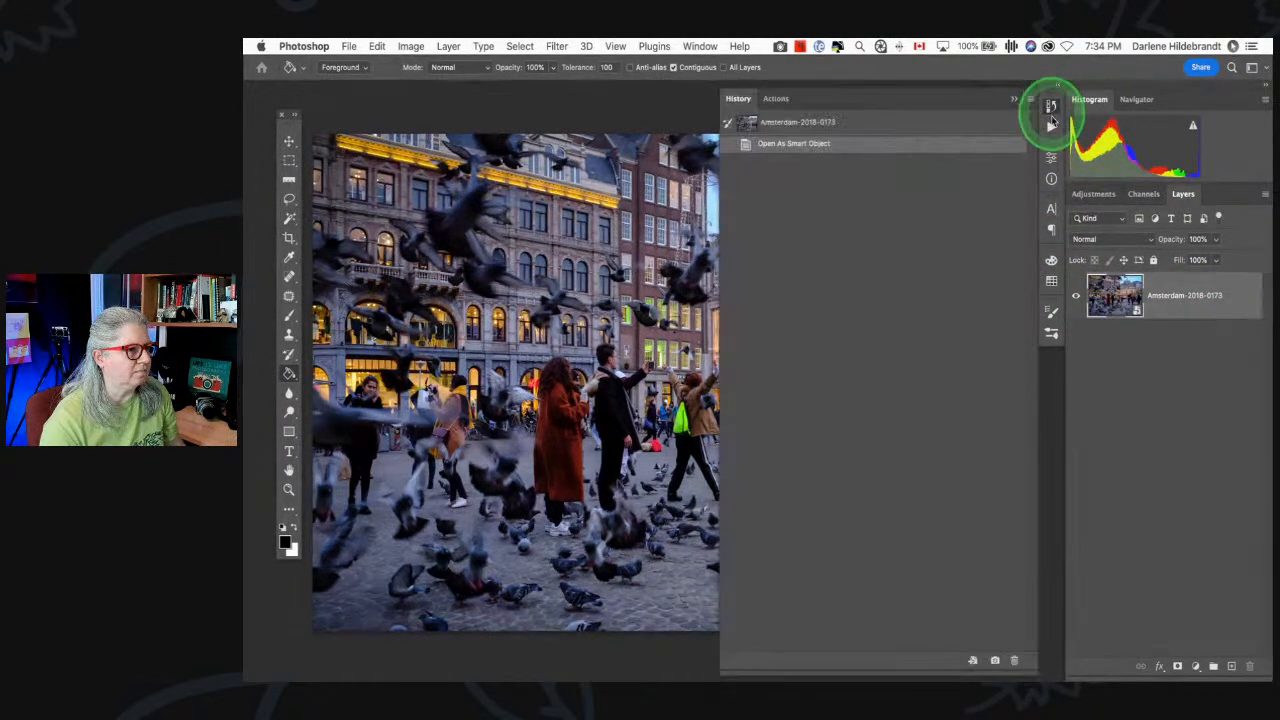
pyautogui.click(1051, 127)
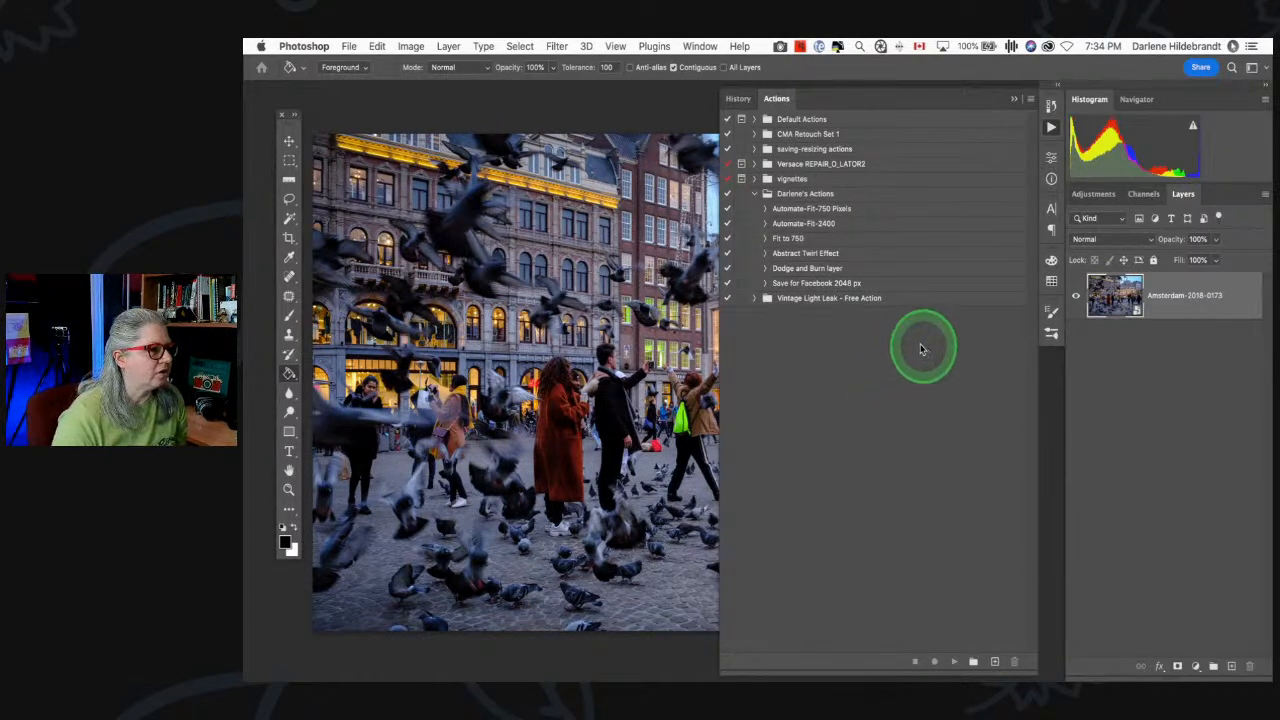
pyautogui.click(806, 254)
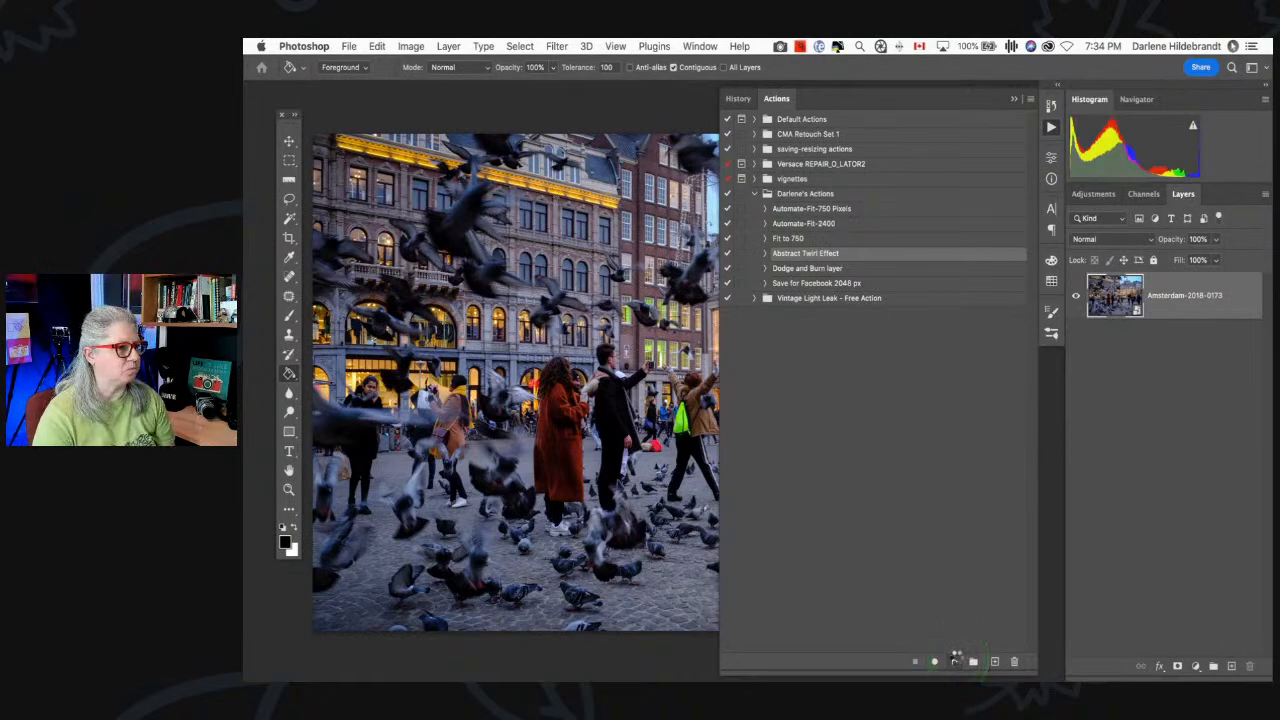
pyautogui.click(954, 661)
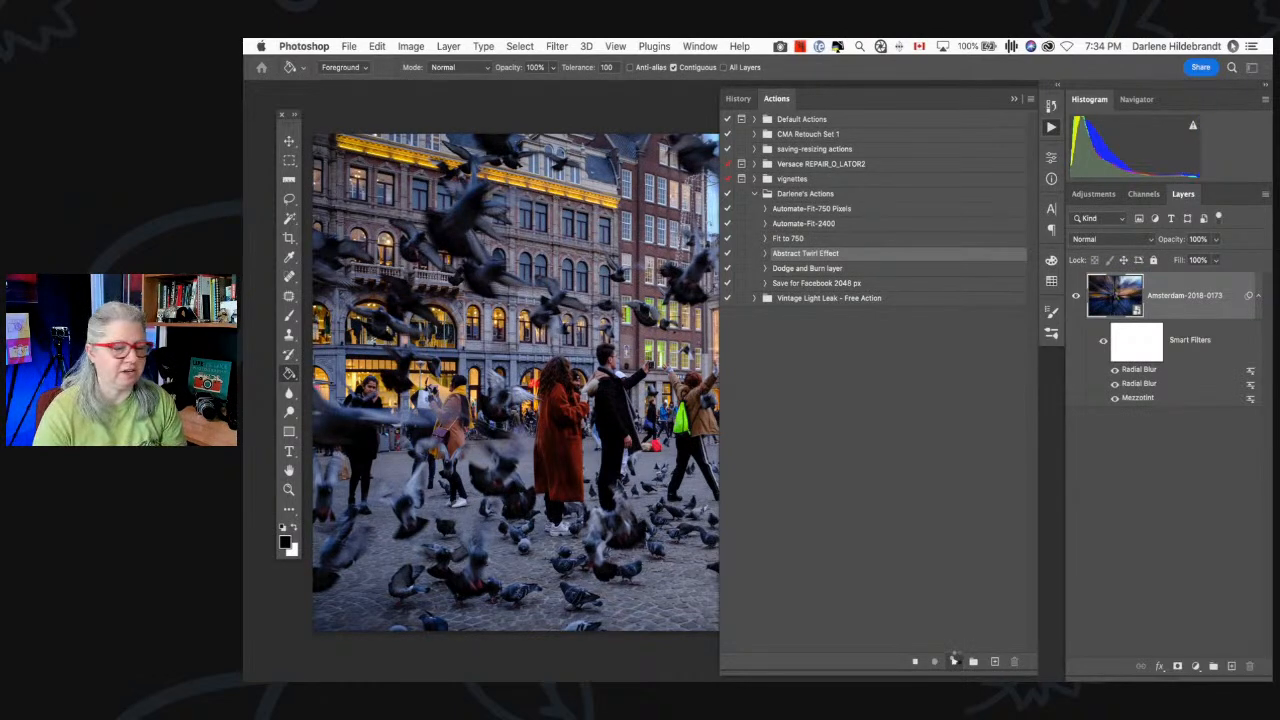
pyautogui.click(953, 660)
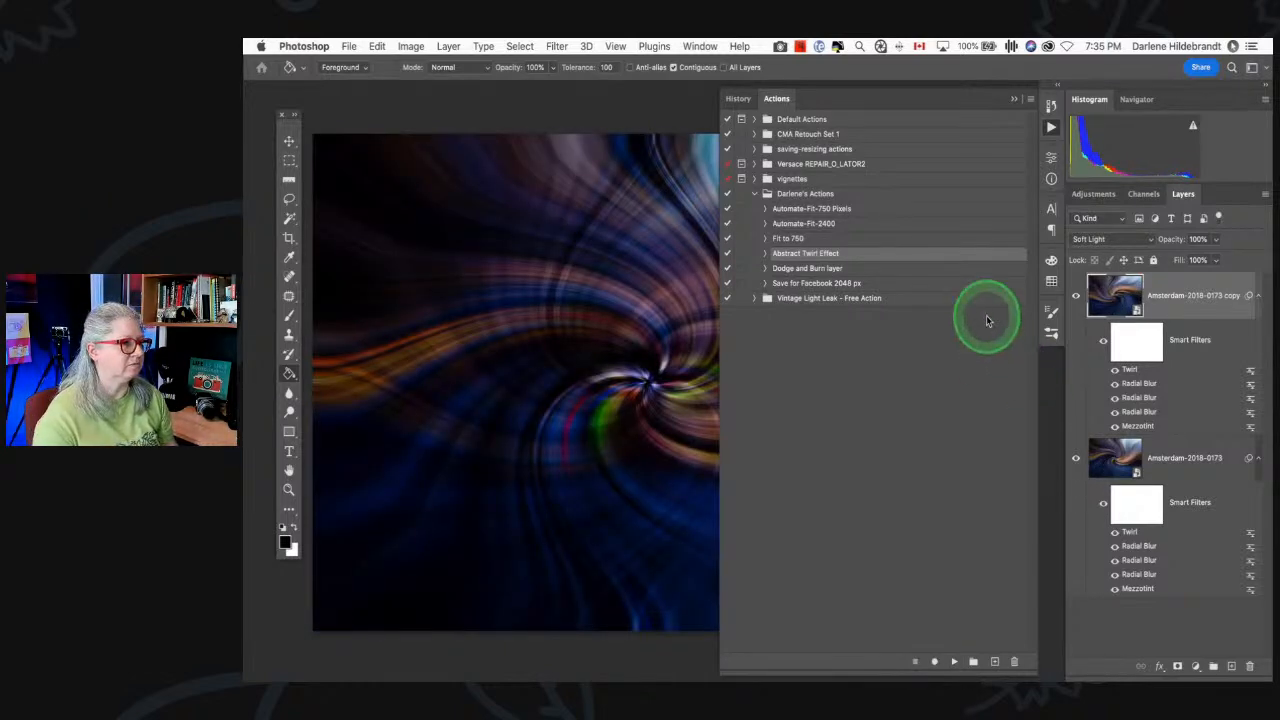
pyautogui.click(1014, 99)
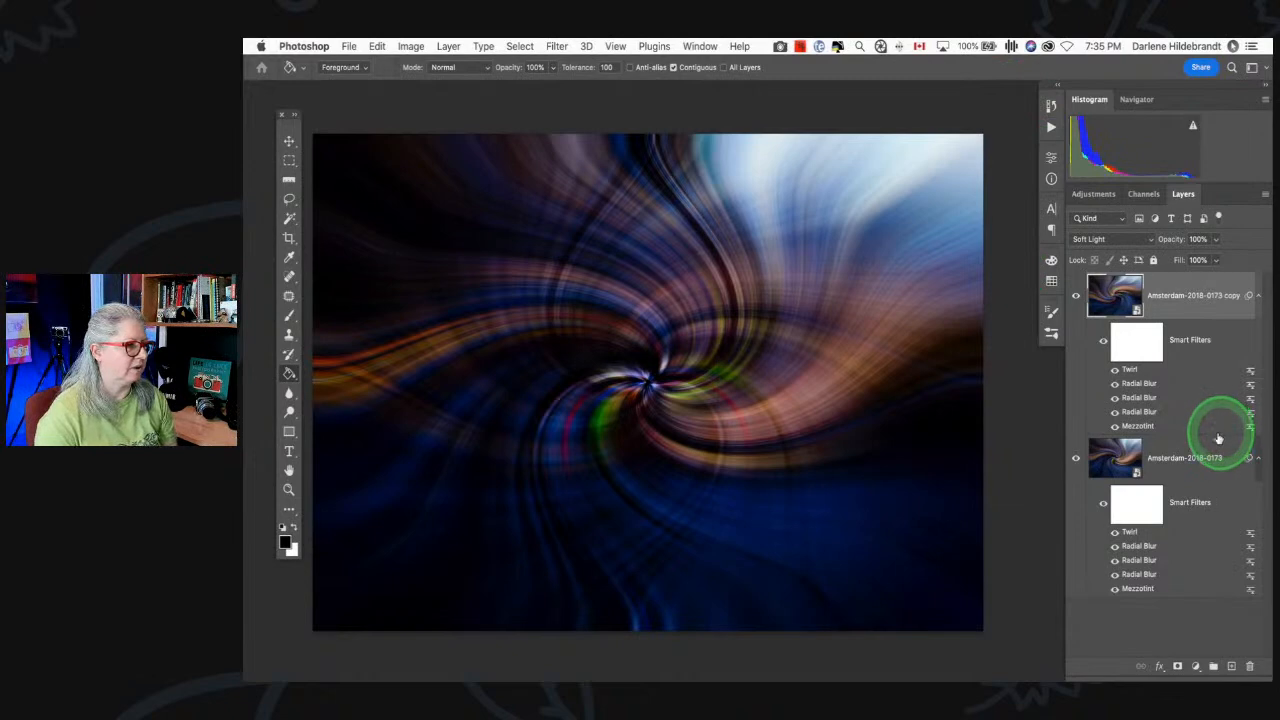
# - Try the Overlay blend mode on the upper twirl layer copy, and set it to Screen
pyautogui.click(1090, 240)
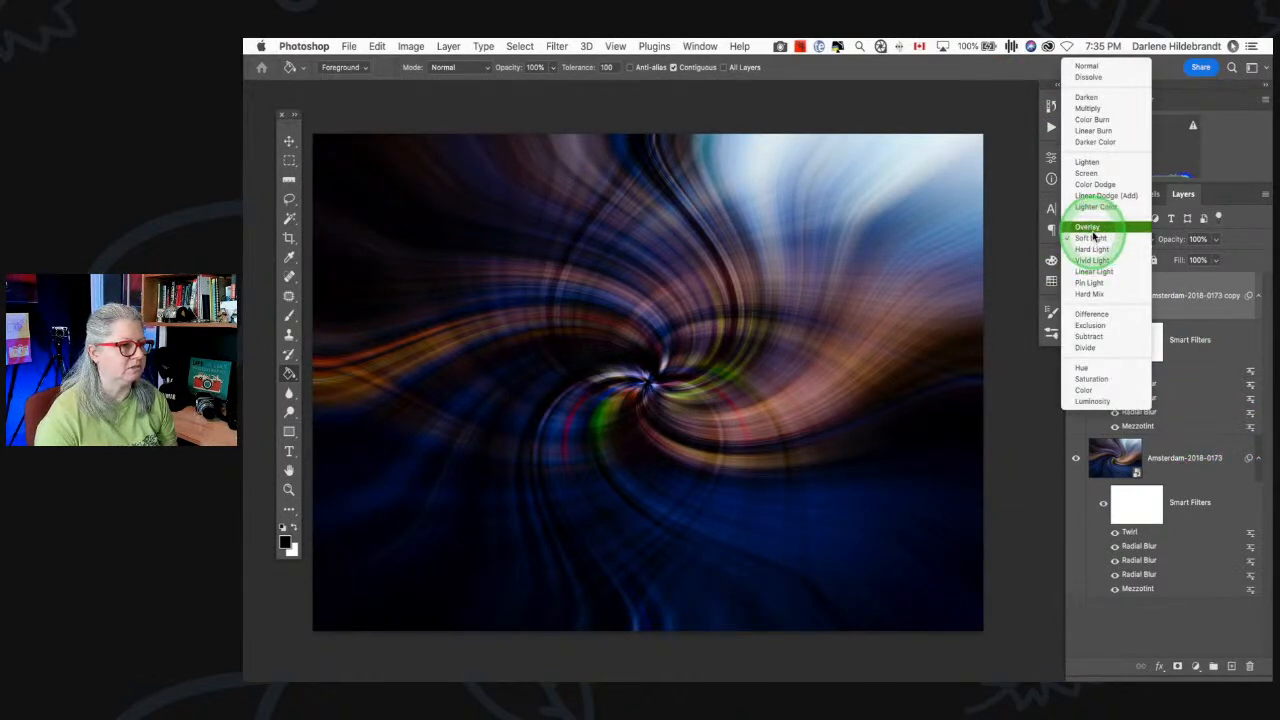
pyautogui.click(1087, 227)
pyautogui.click(1100, 240)
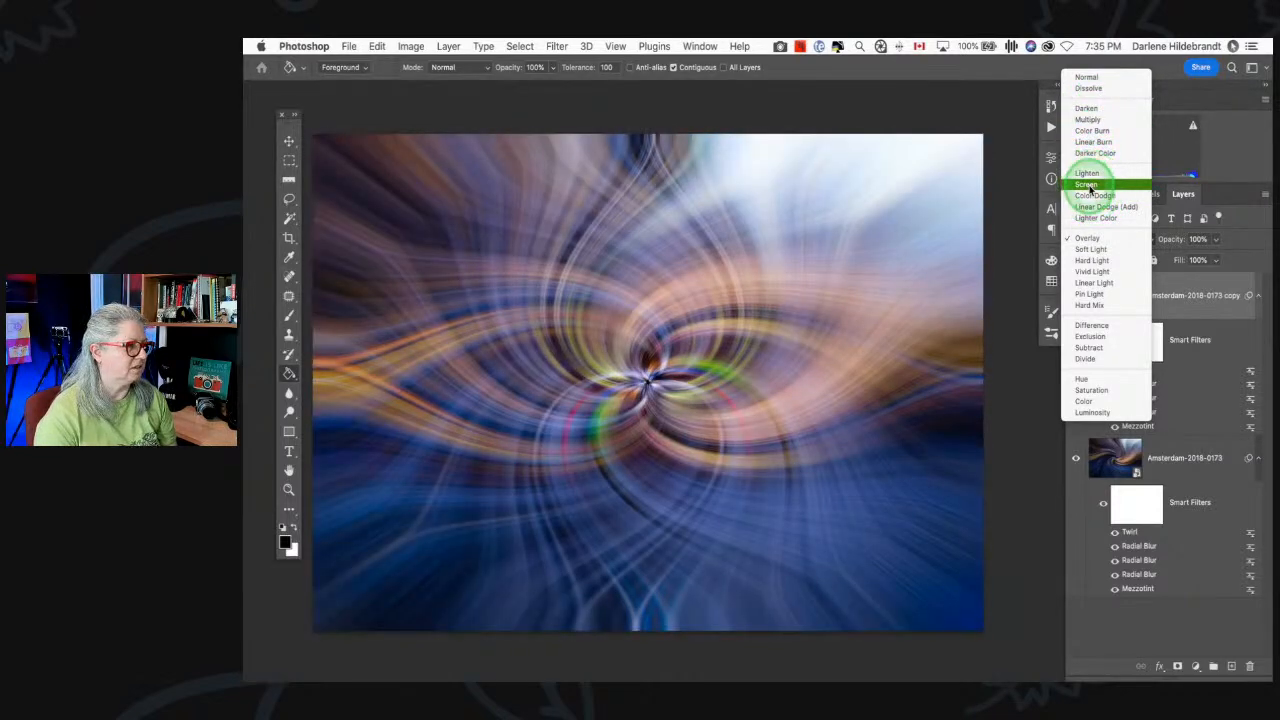
pyautogui.click(1087, 186)
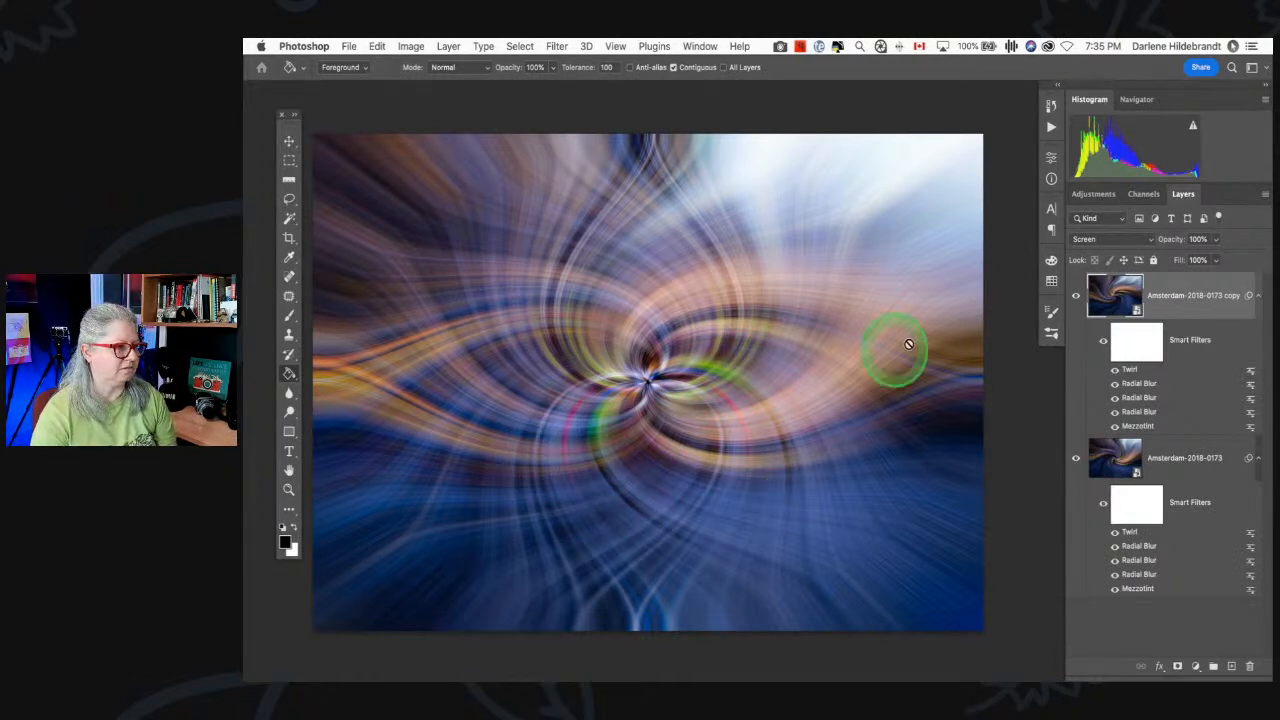
# - Save the Screen-blended twirl image, close it in Photoshop, and switch back to the Lightroom Classic library
pyautogui.click(349, 46)
pyautogui.click(367, 200)
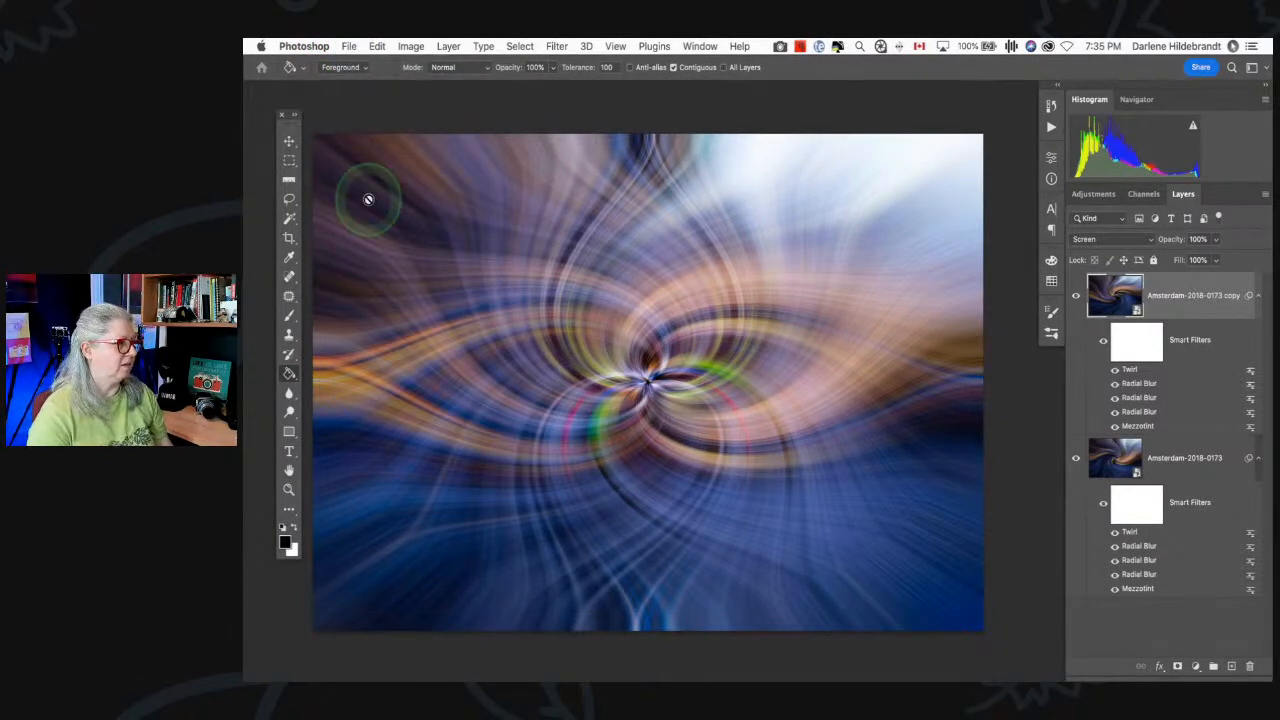
pyautogui.click(349, 46)
pyautogui.click(890, 392)
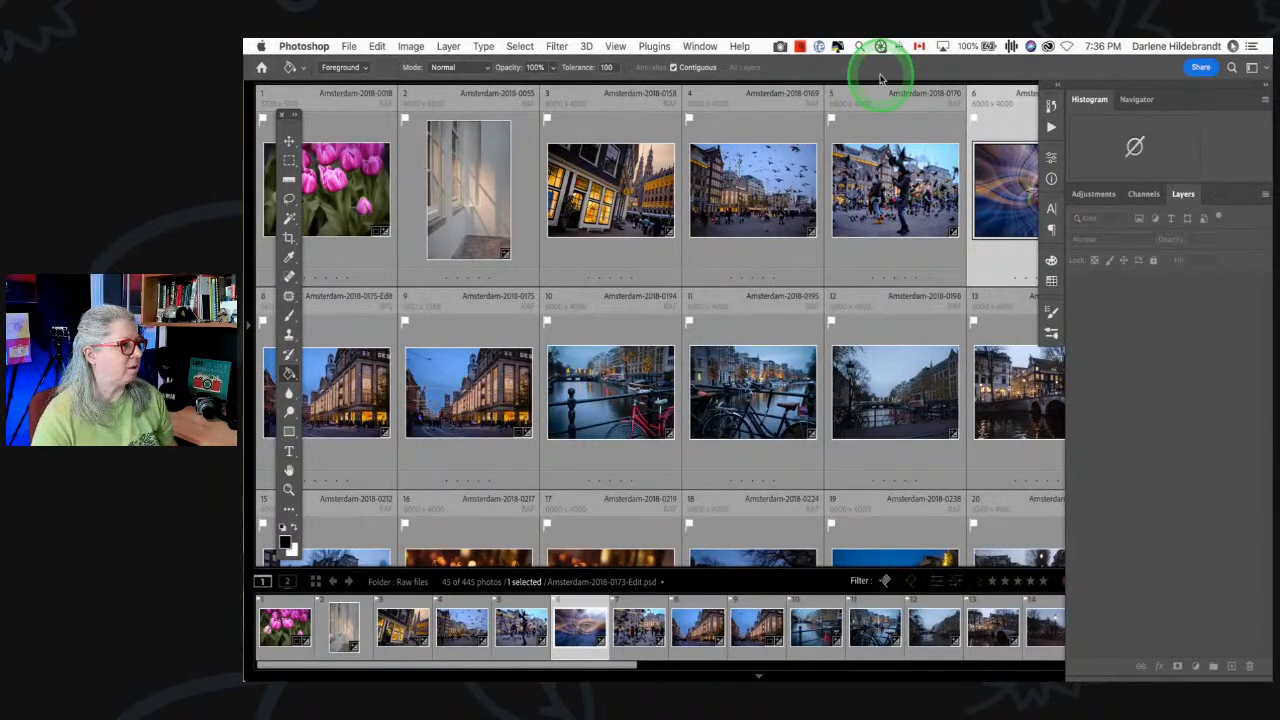
pyautogui.click(829, 285)
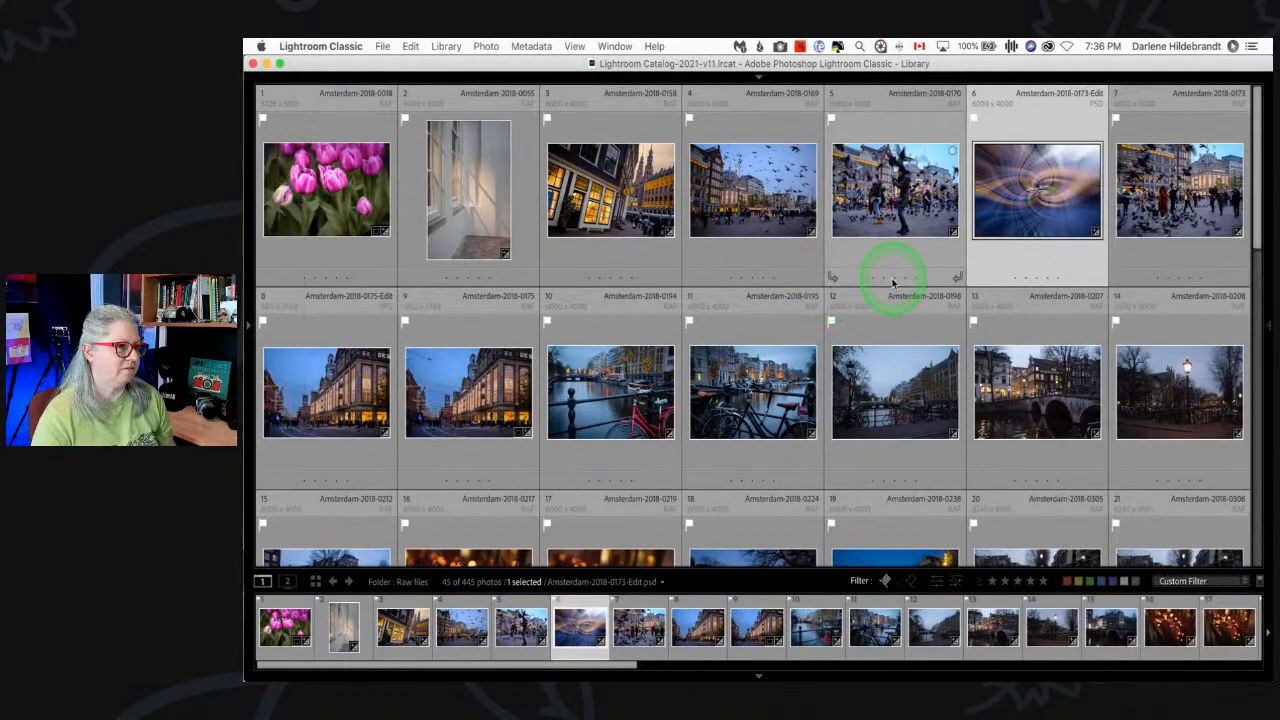
# - Compare the original pigeon photo with Amsterdam-2018-0173-Edit.psd in Loupe view, display the edit's photo info, and return to Grid view
pyautogui.press('Right')
pyautogui.press('e')
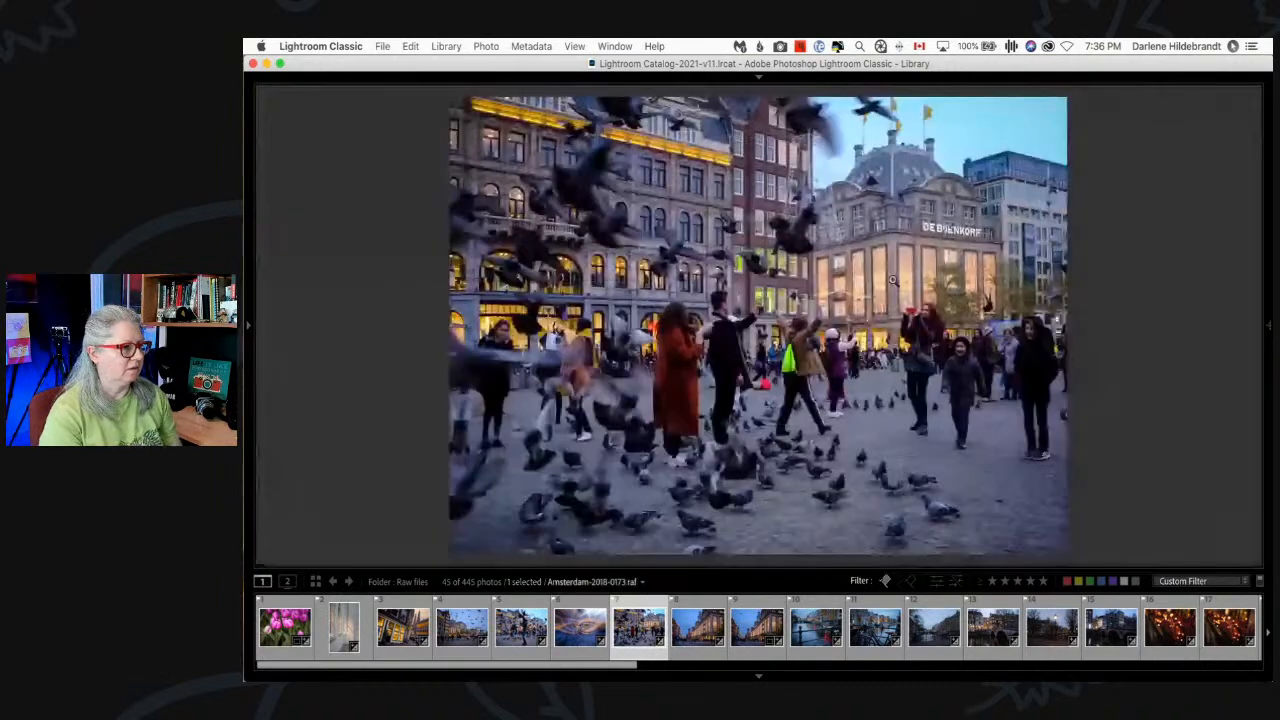
pyautogui.press('Left')
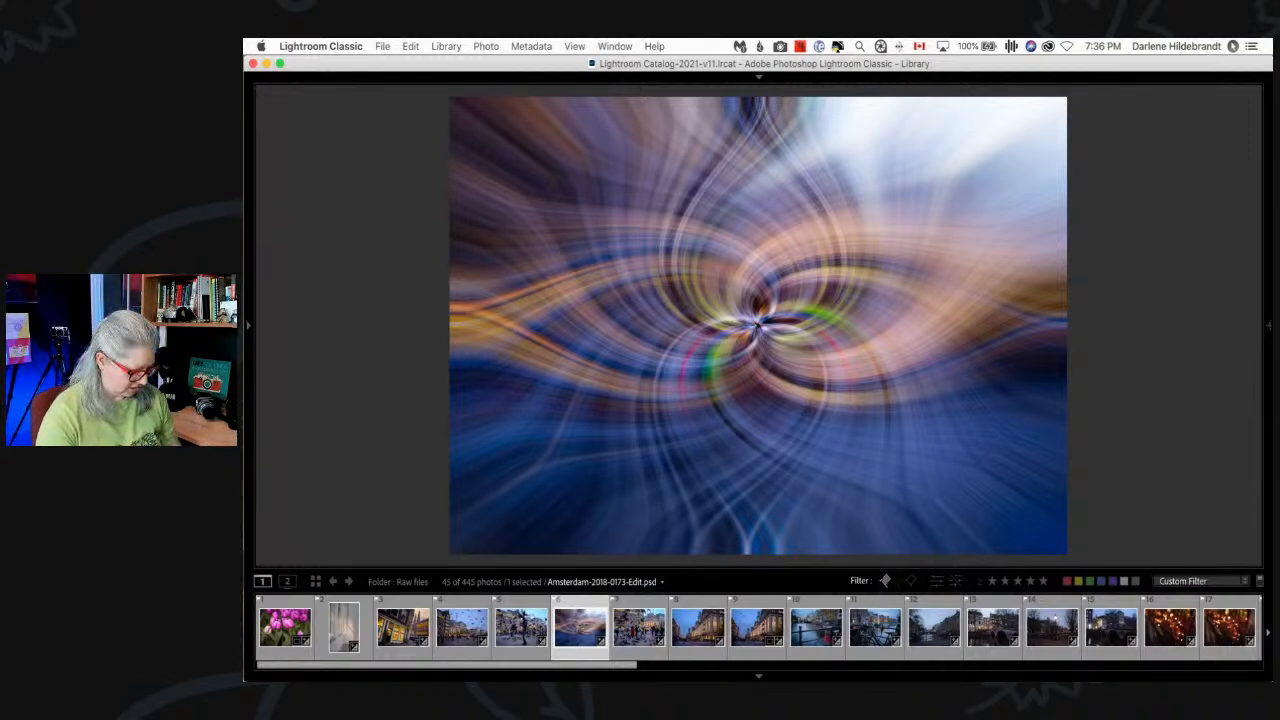
pyautogui.press('i')
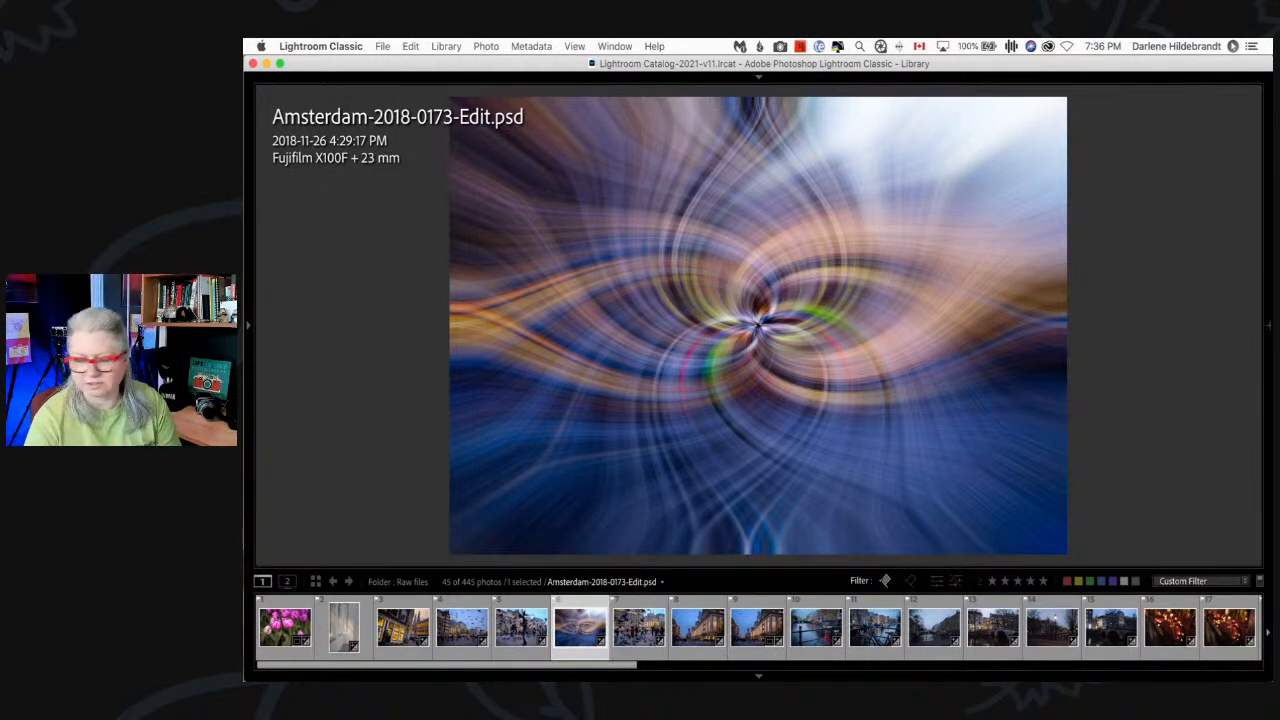
pyautogui.press('g')
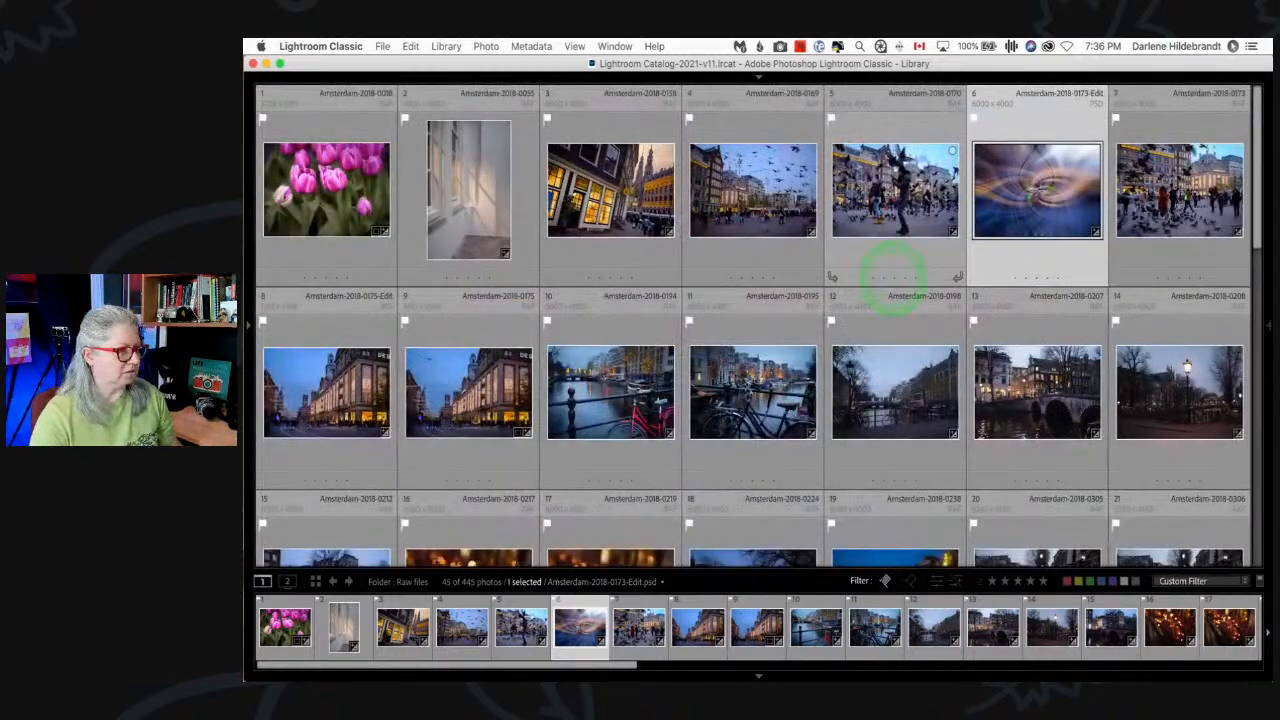
# - Switch from Lightroom Classic to the Lightroom for Photographers presentation slide
pyautogui.press('super+Tab')
pyautogui.press('super+Tab')
pyautogui.press('super+Tab')
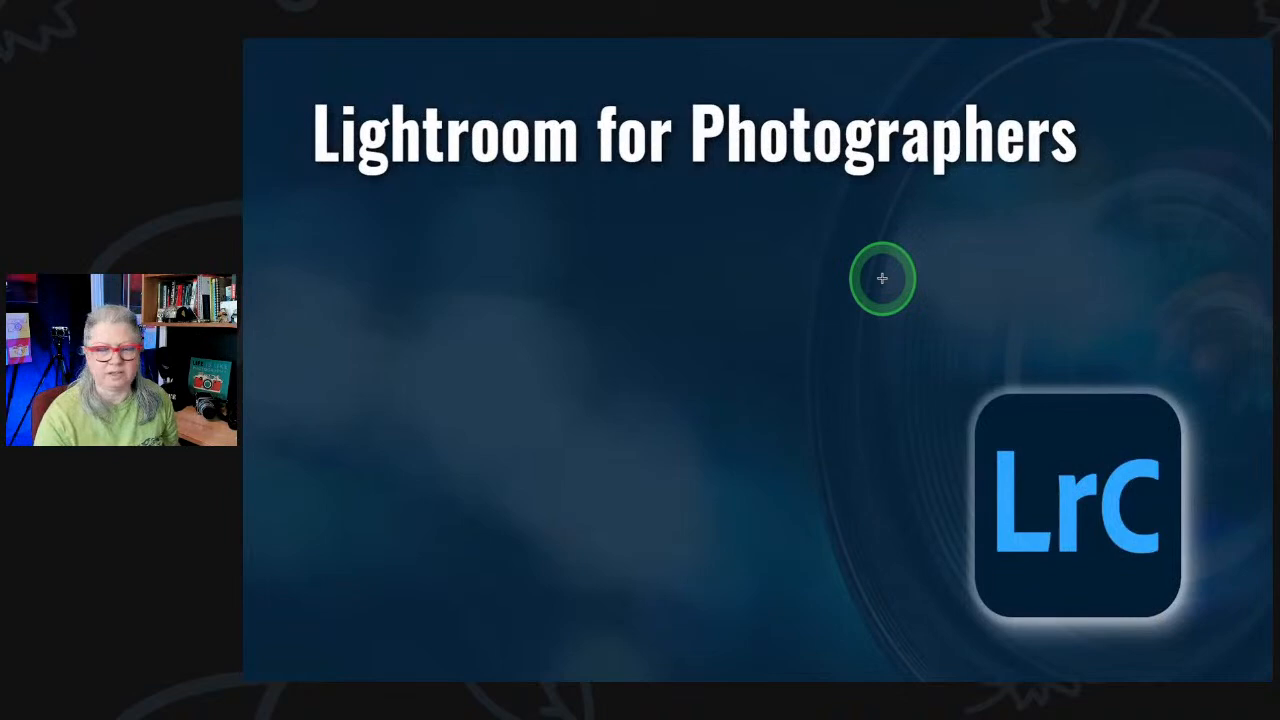
pyautogui.moveTo(486, 42)
pyautogui.moveTo(486, 42); pyautogui.dragTo(530, 256)
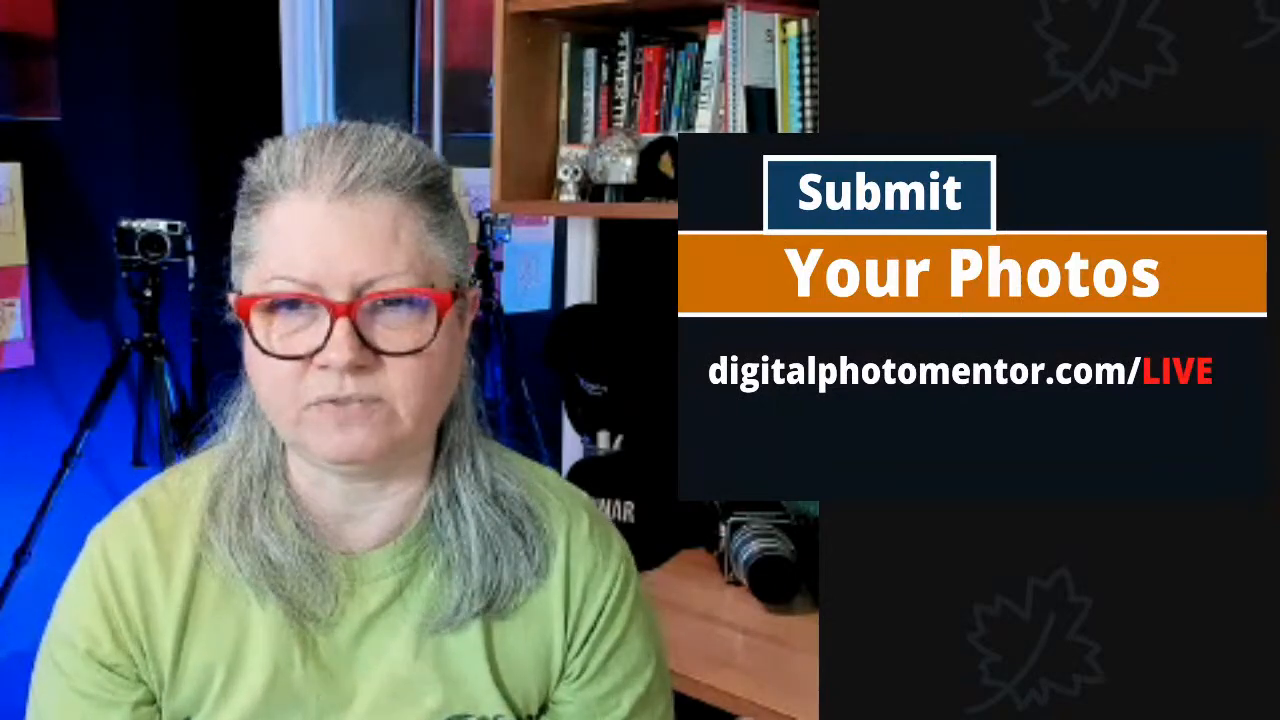
pyautogui.press('super+Tab')
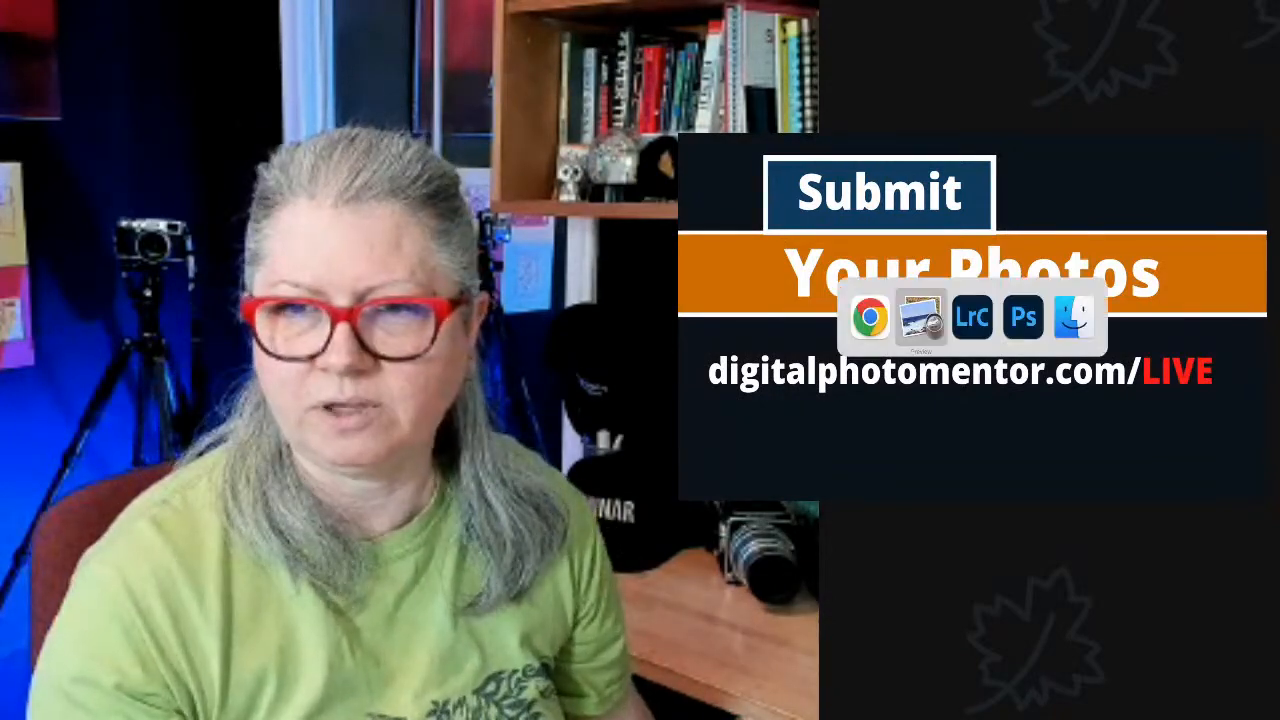